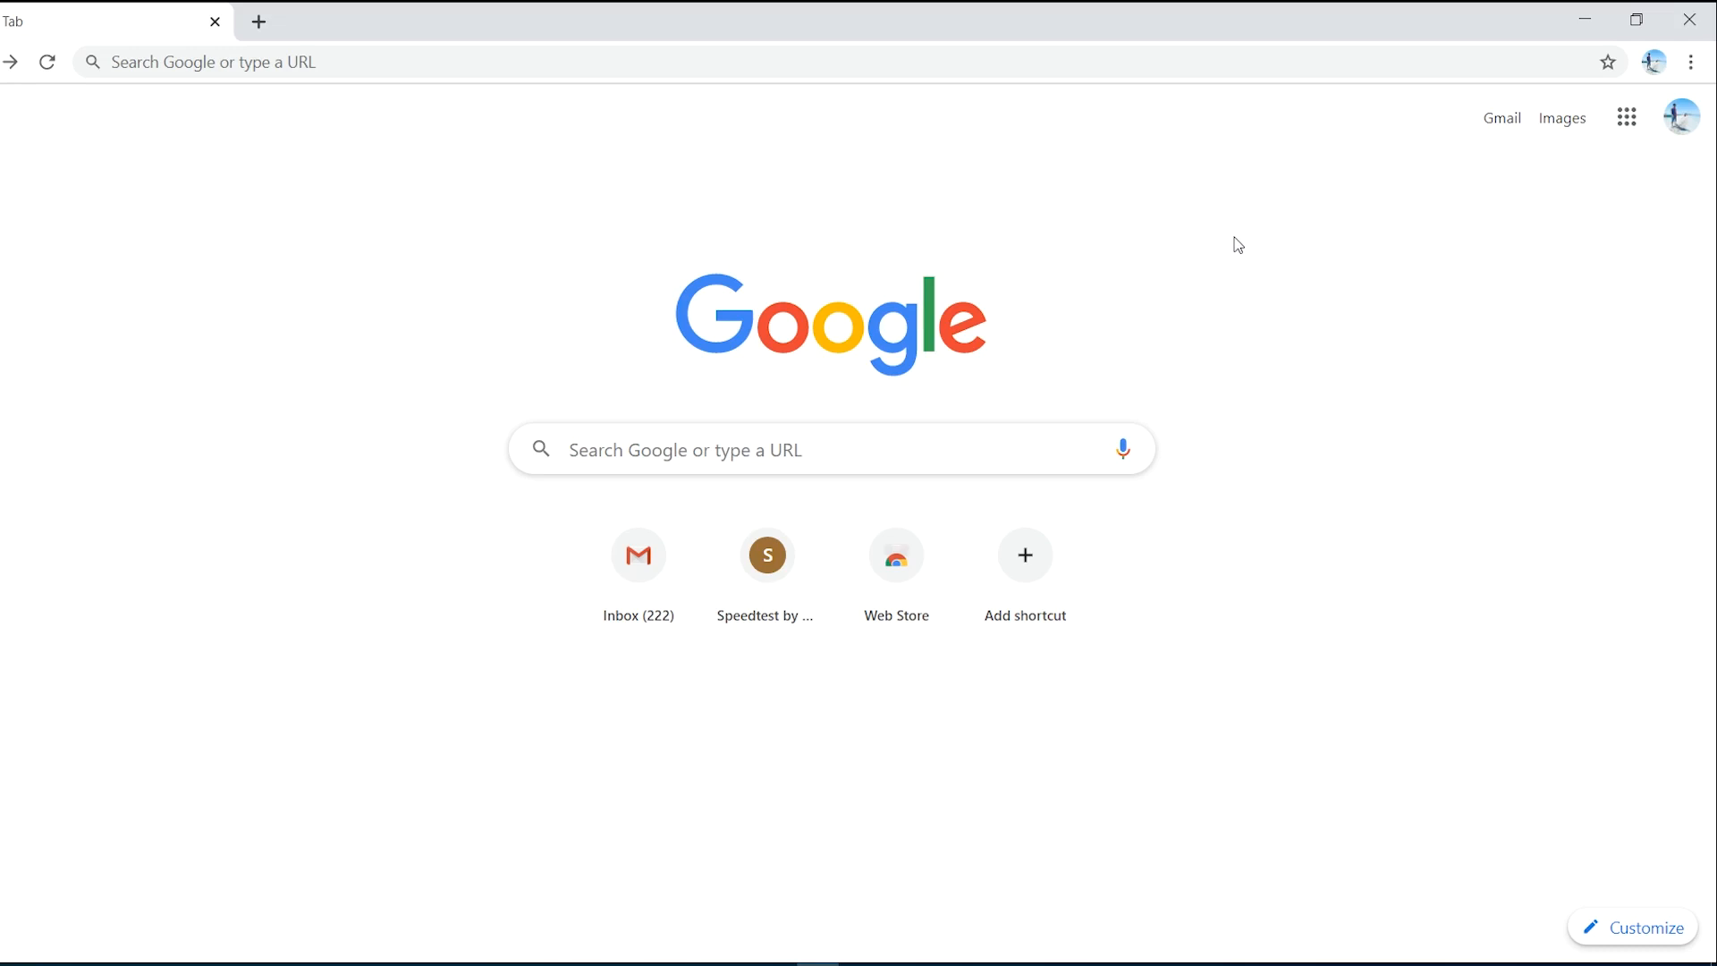
- View the signed-in account details, then dismiss them
{"action": "left_click", "coordinate": [1686, 119]}
{"action": "left_click", "coordinate": [1688, 126]}
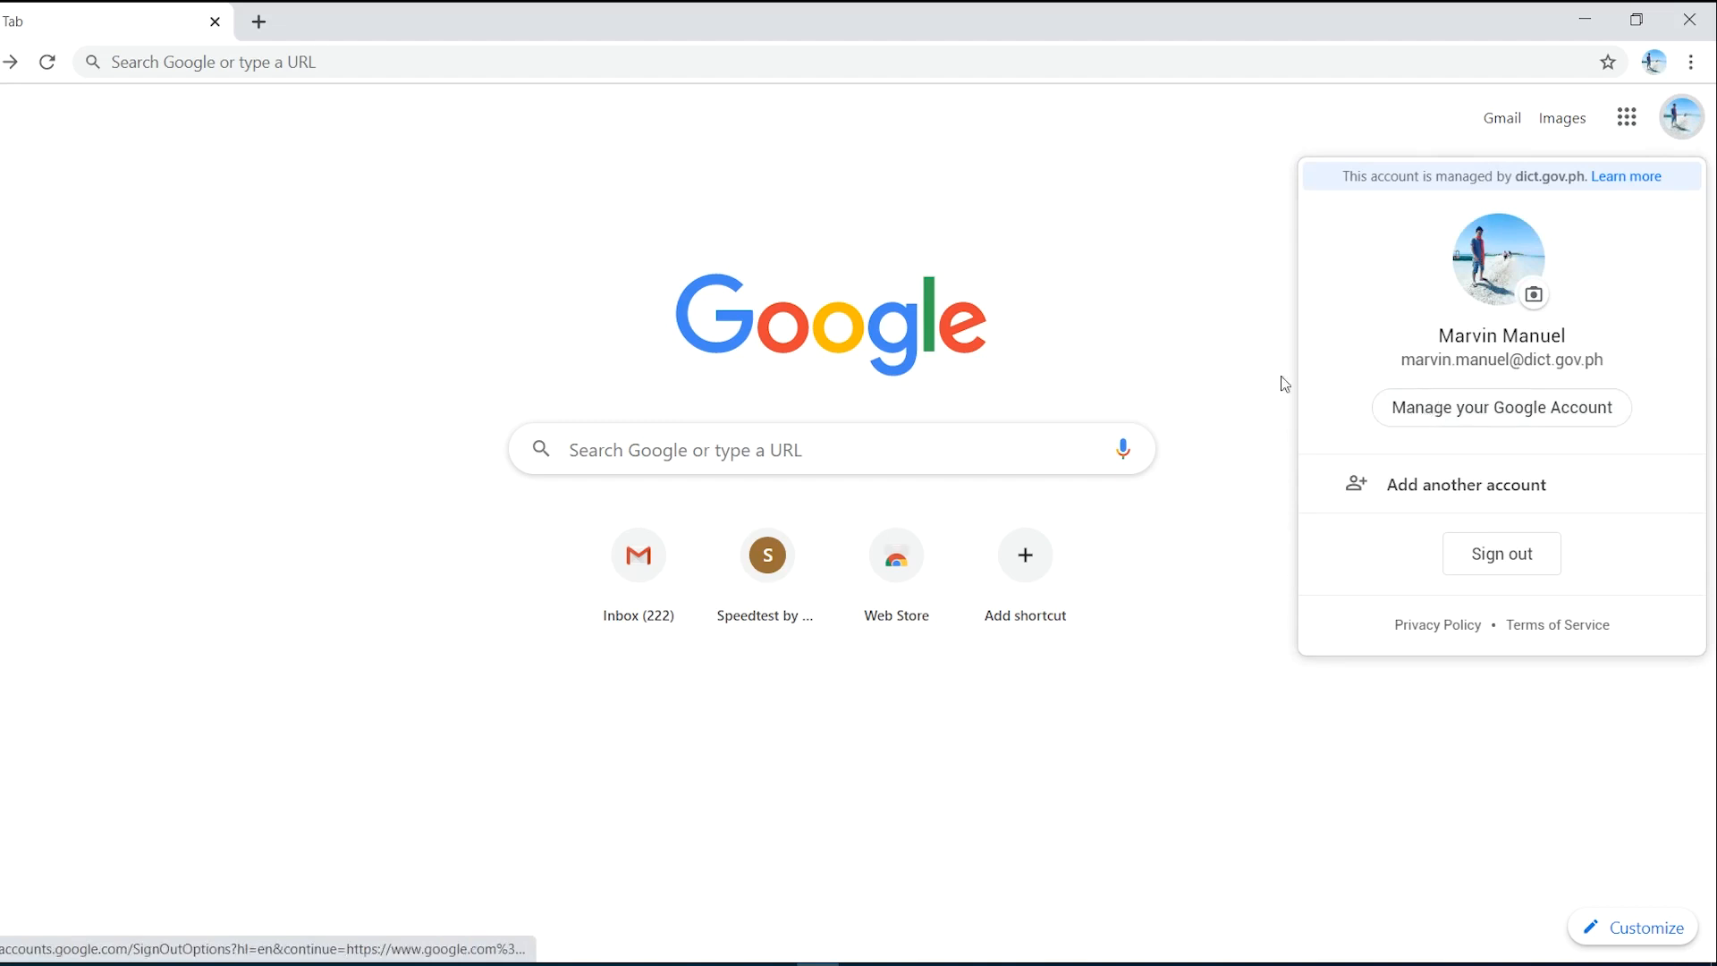
{"action": "left_click", "coordinate": [273, 53]}
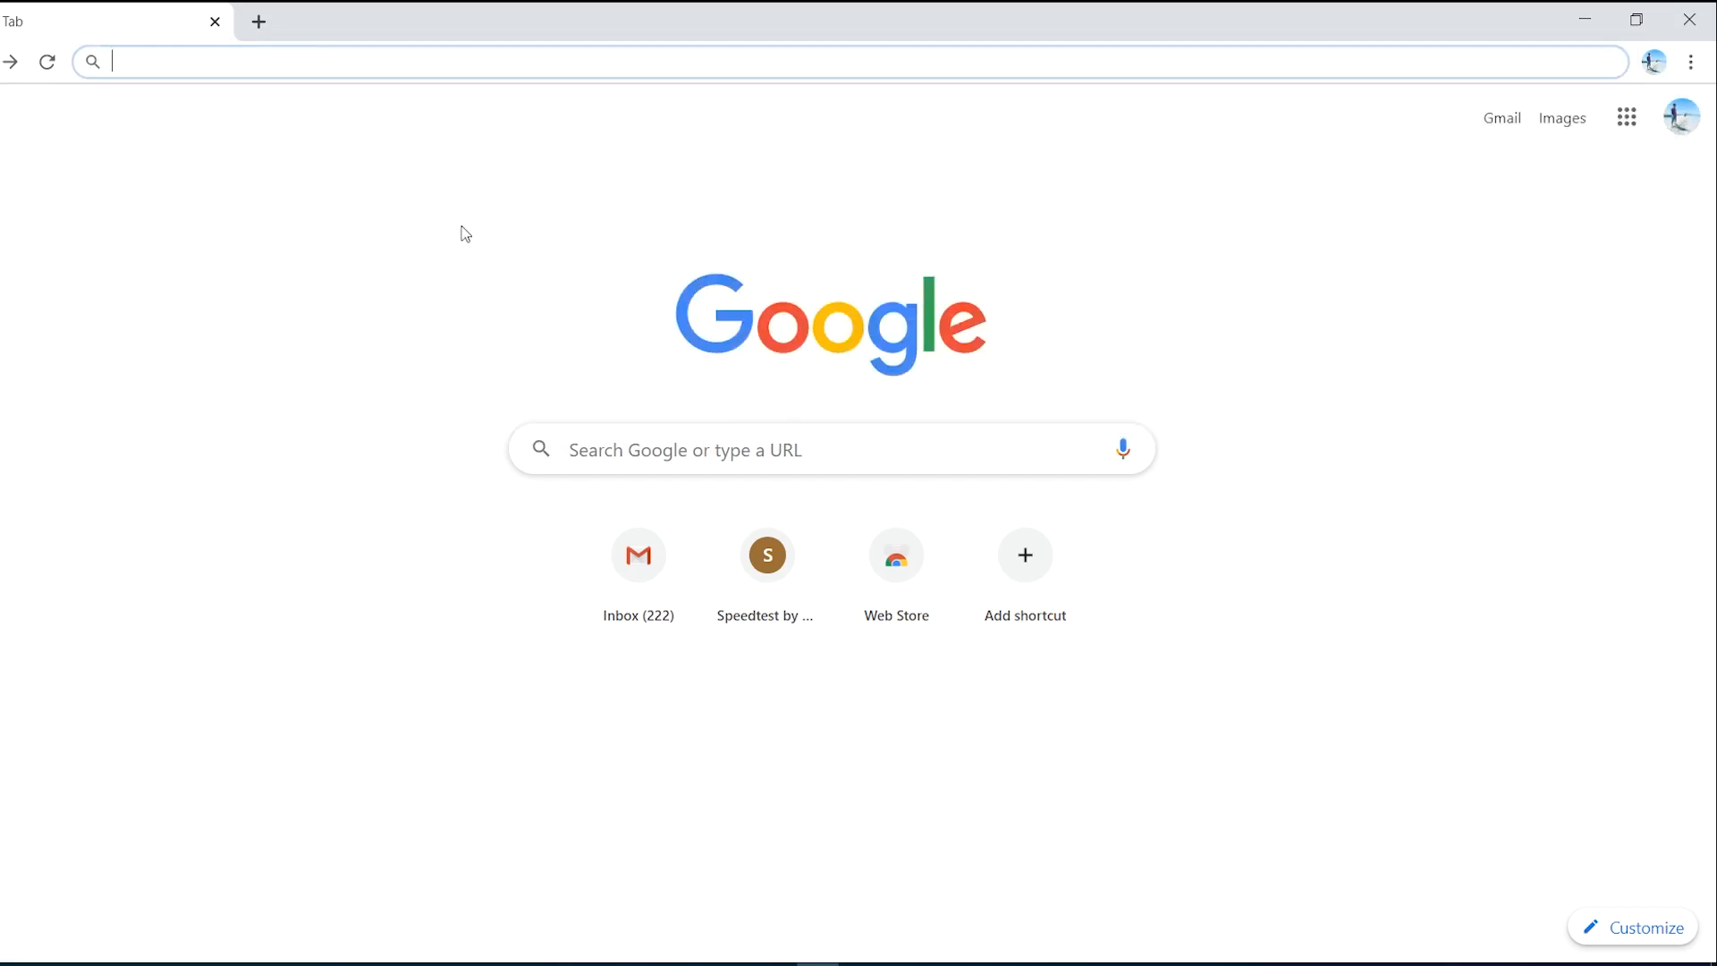
{"action": "left_click", "coordinate": [475, 291]}
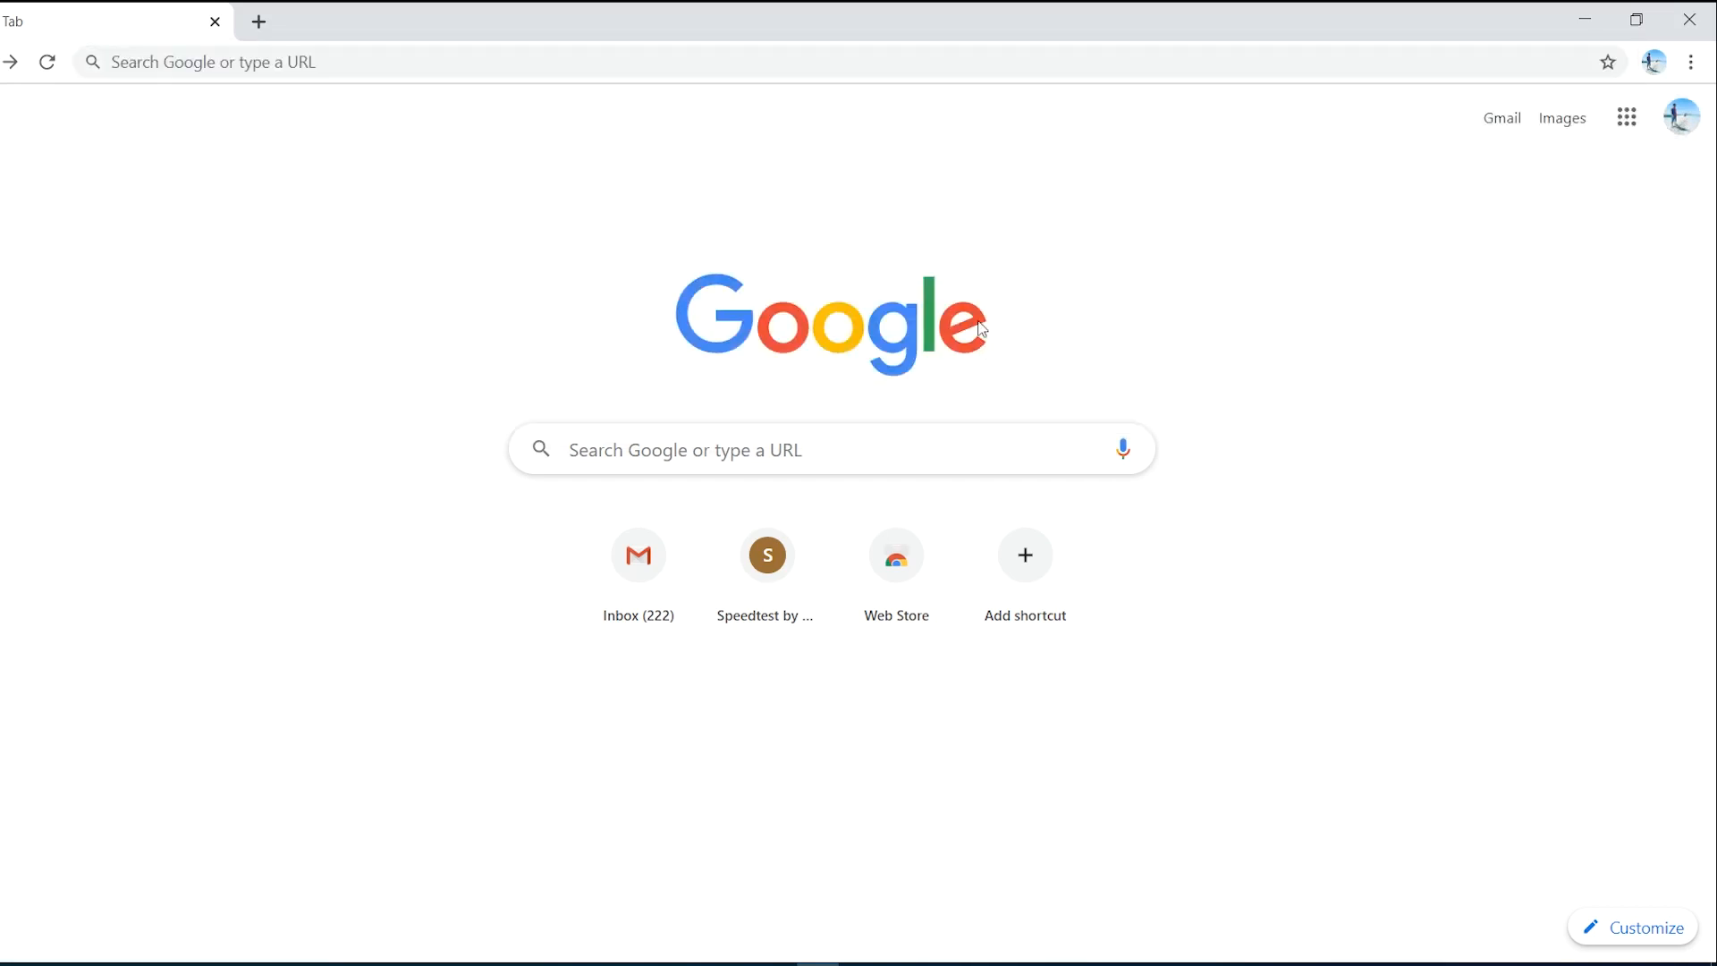
- Go to gmail.com to load the Gmail inbox
{"action": "left_click", "coordinate": [516, 54]}
{"action": "type", "text": "gmail.com"}
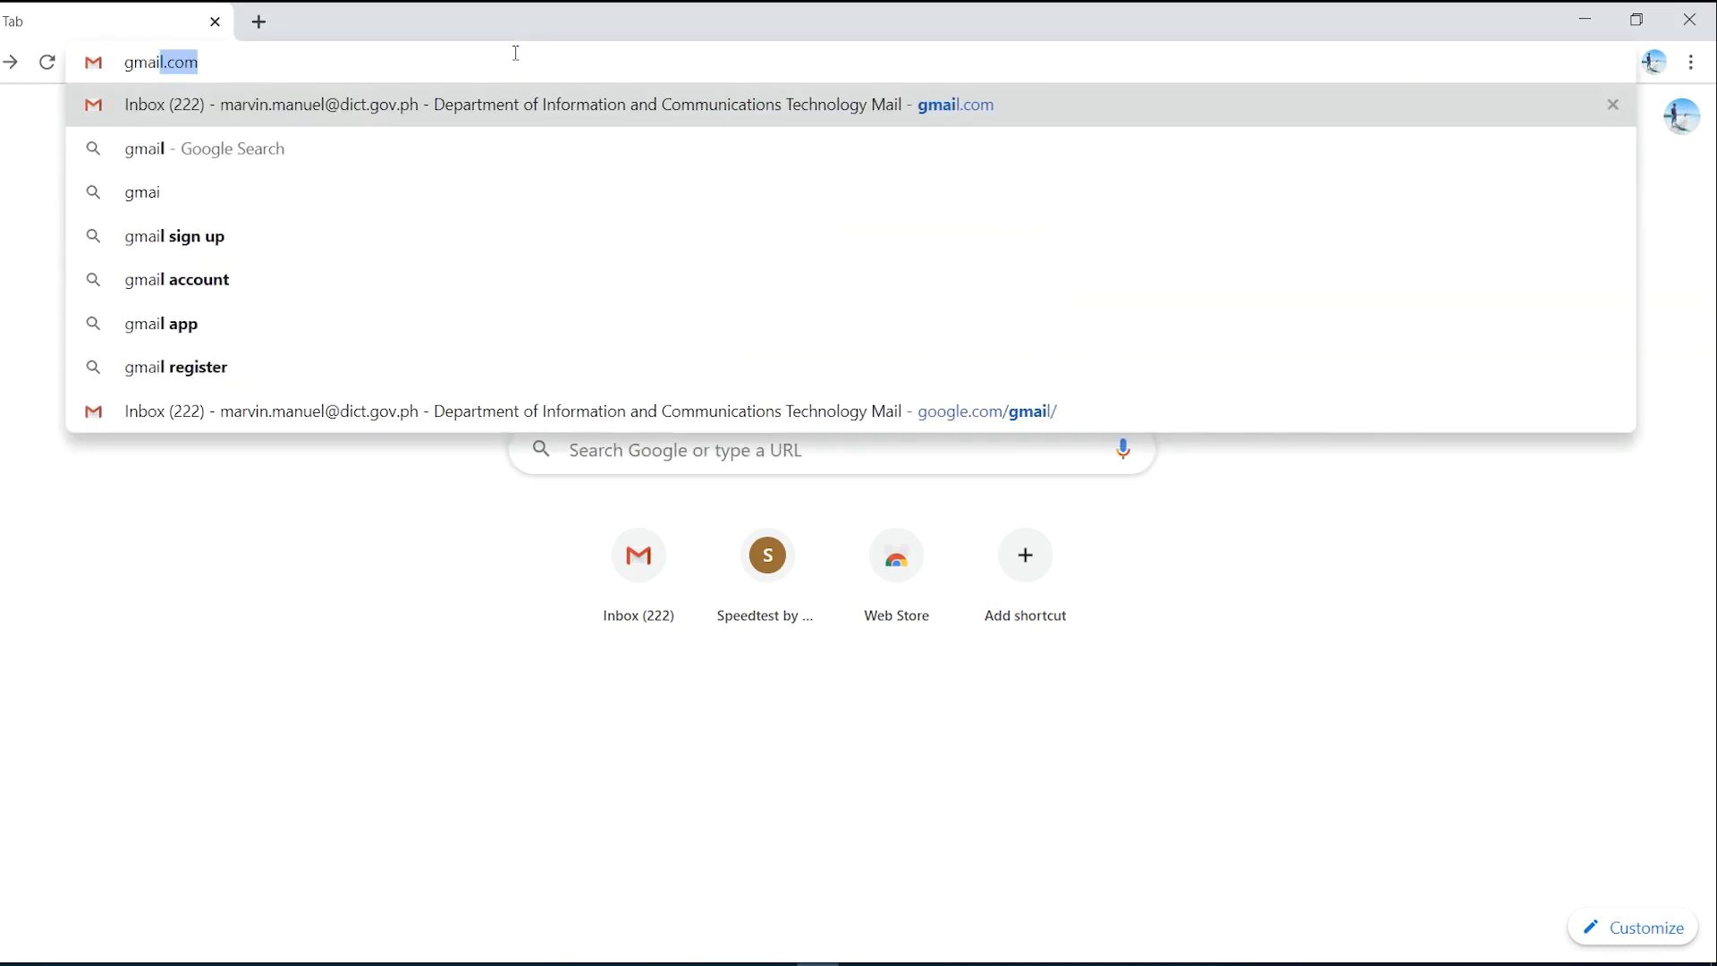
{"action": "key", "text": "Return"}
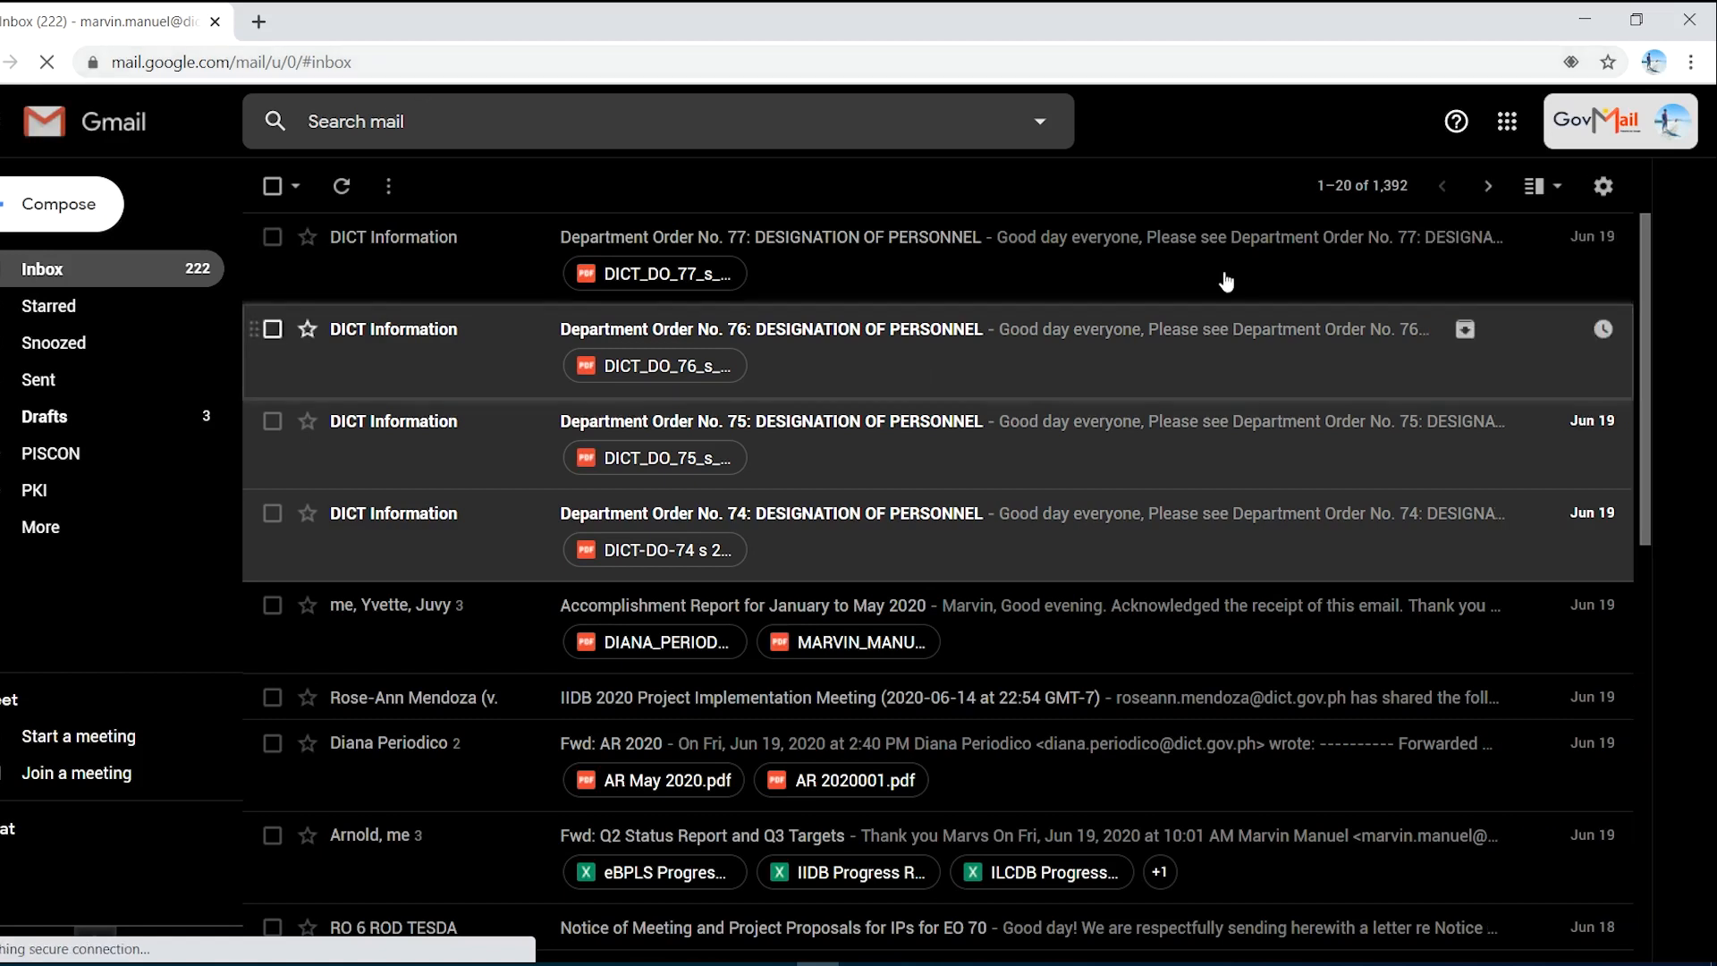
- Launch Google Drive from the Google apps grid in a new tab
{"action": "left_click", "coordinate": [1508, 125]}
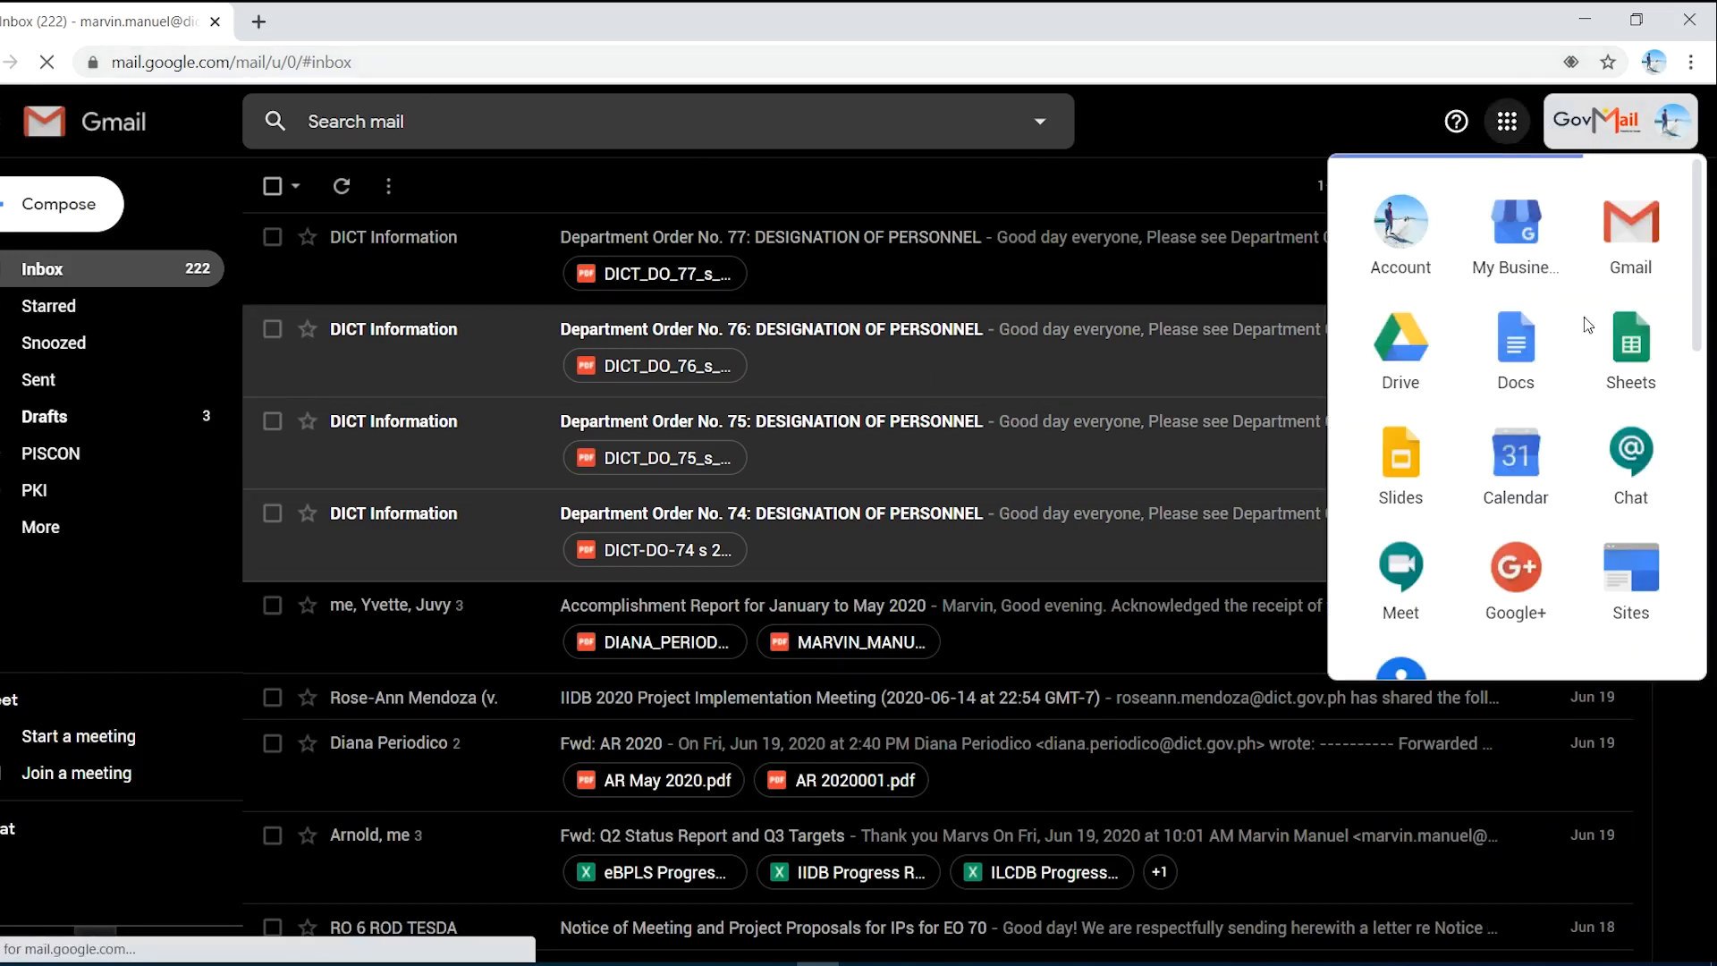
{"action": "left_click", "coordinate": [1405, 349]}
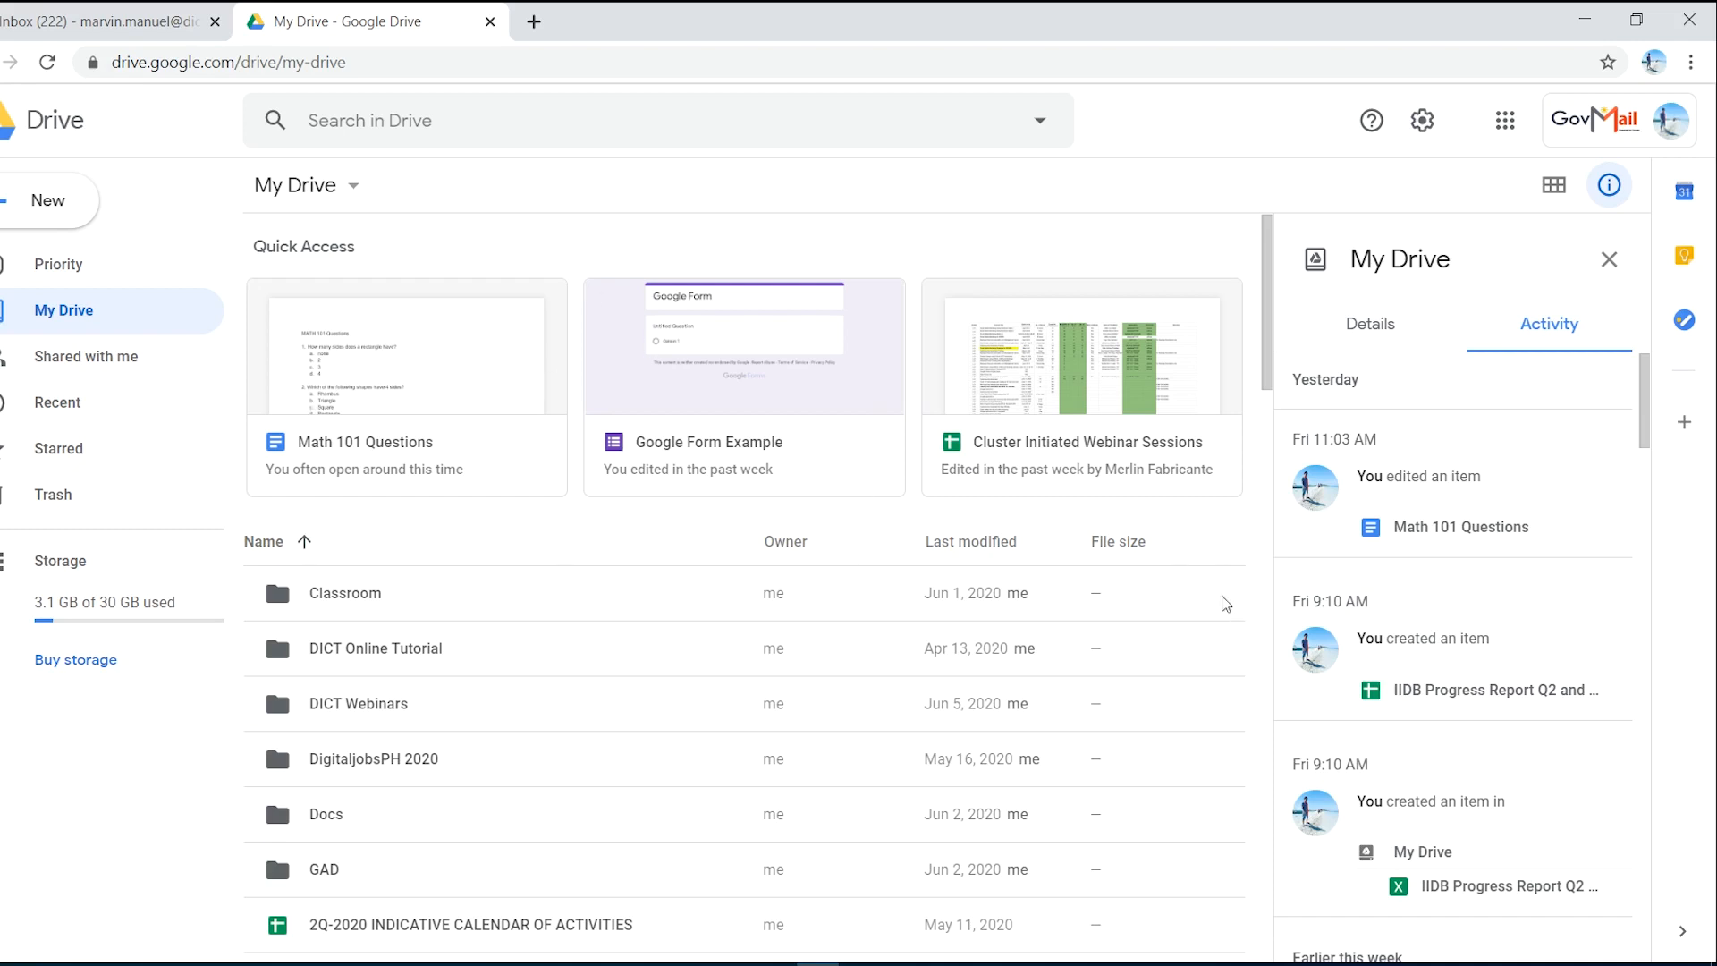
- Make a new My Drive folder named 'Google Forms' and open it
{"action": "right_click", "coordinate": [684, 566]}
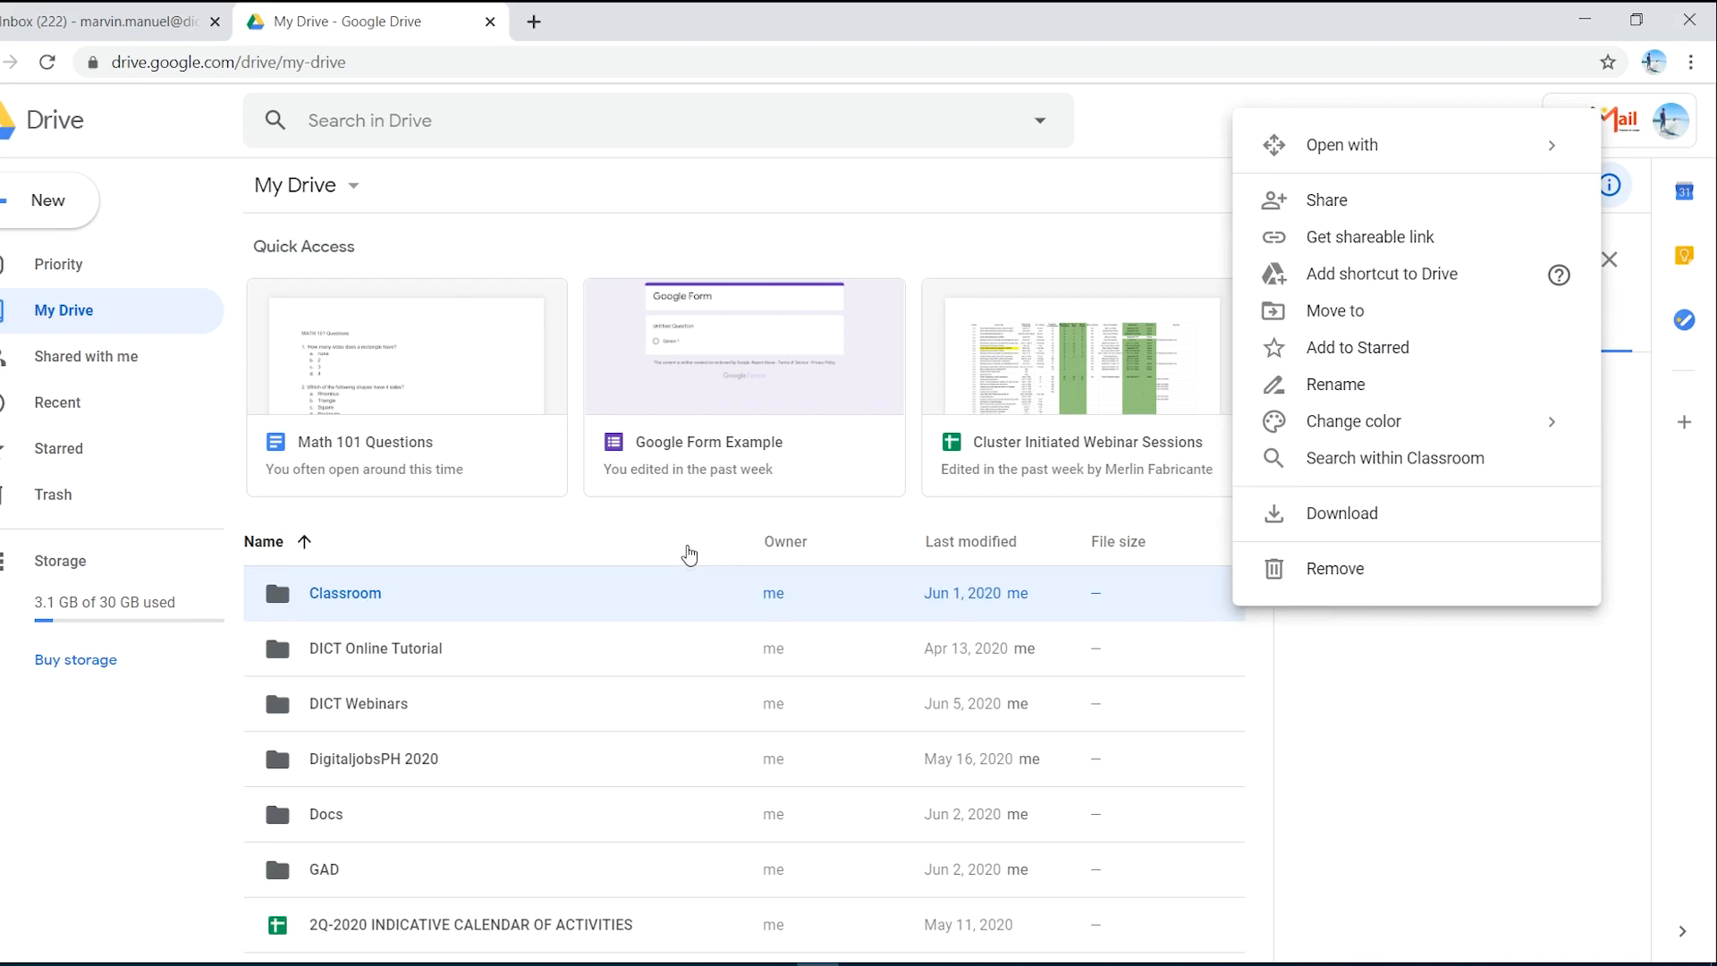
{"action": "right_click", "coordinate": [685, 550]}
{"action": "left_click", "coordinate": [782, 576]}
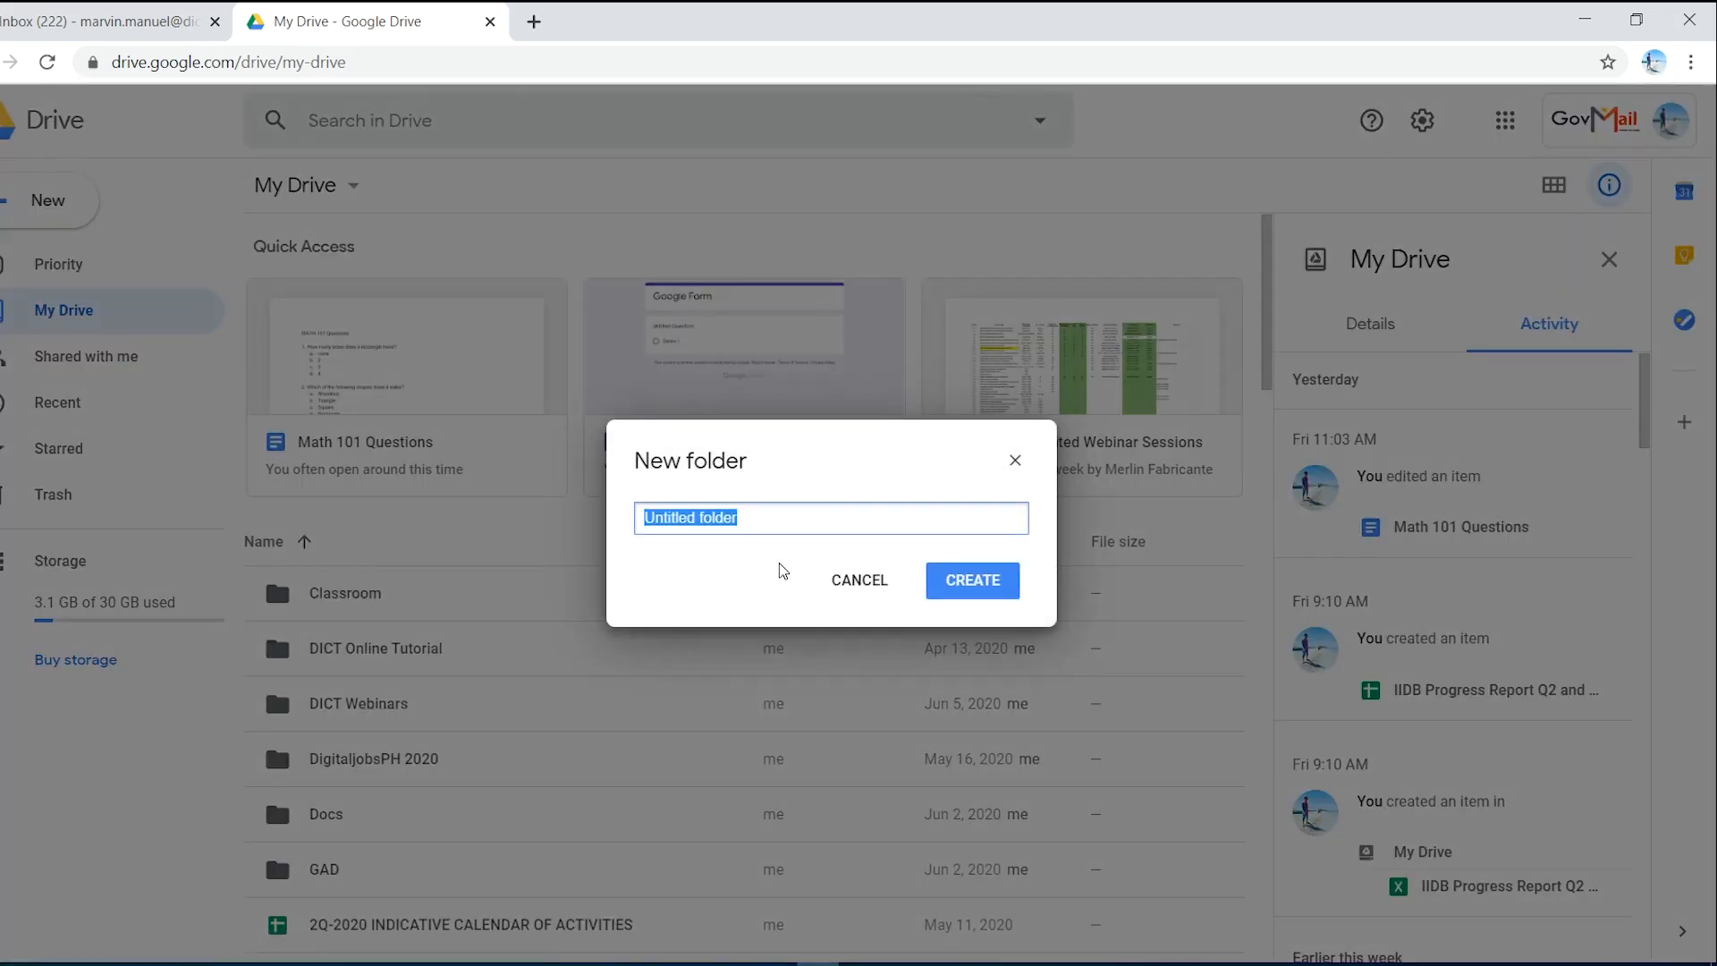
{"action": "type", "text": "G"}
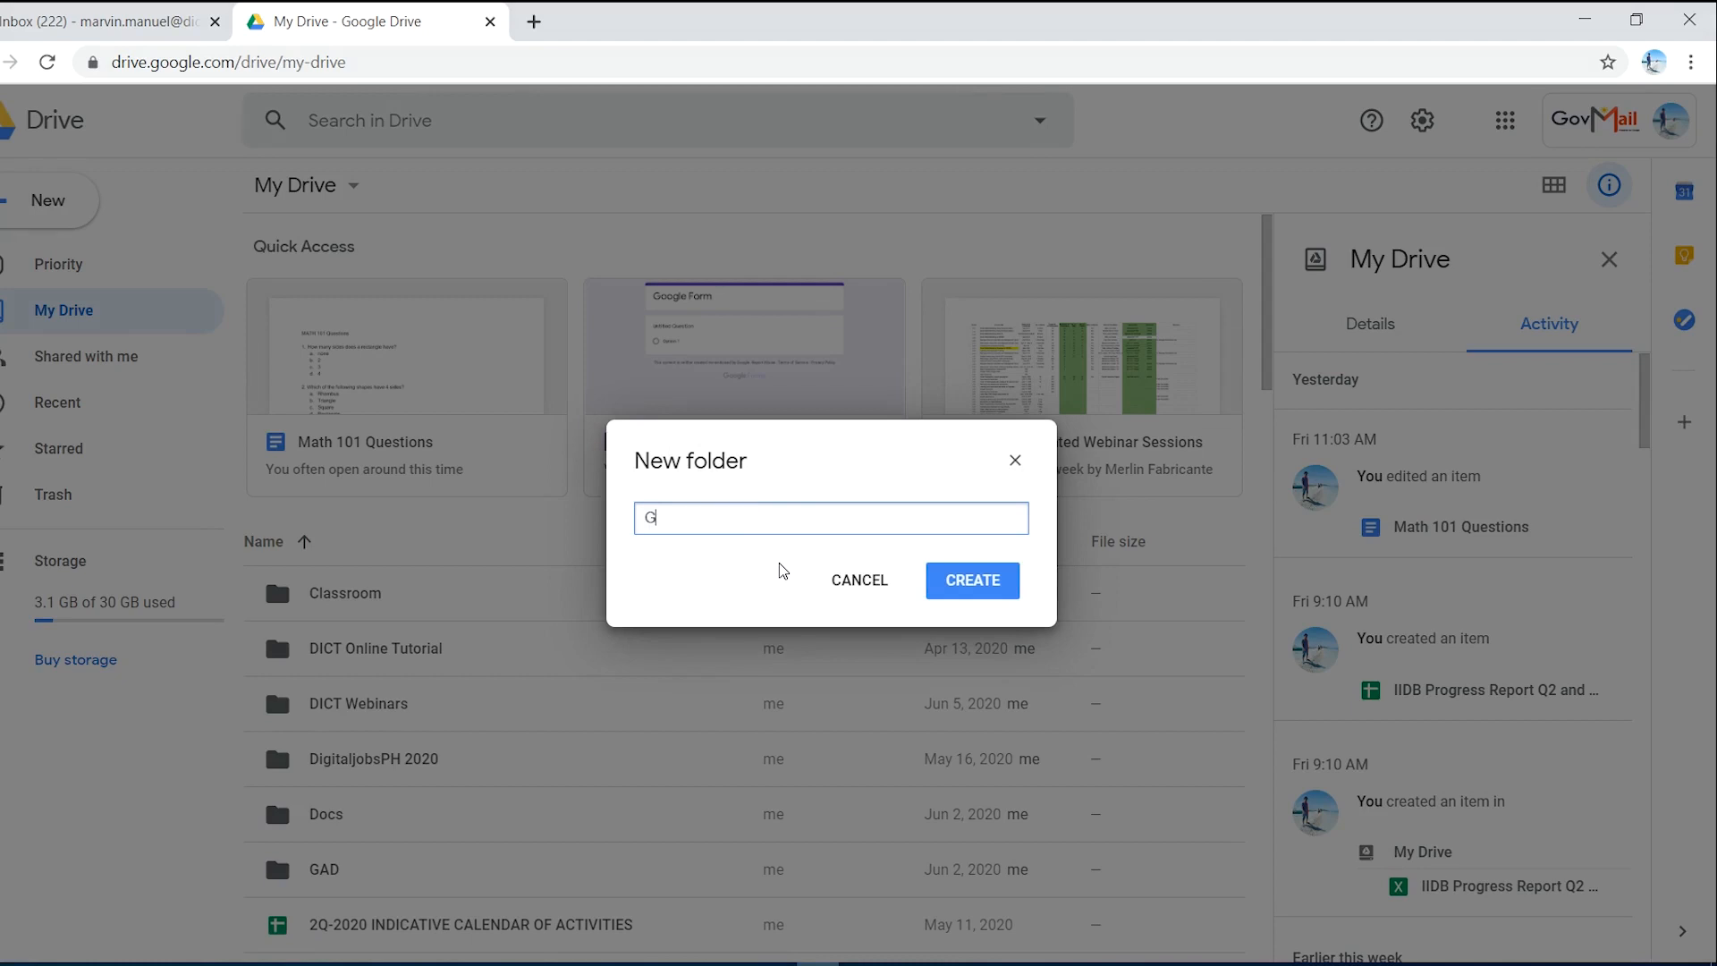
{"action": "type", "text": "oogle Forms"}
{"action": "left_click", "coordinate": [979, 583]}
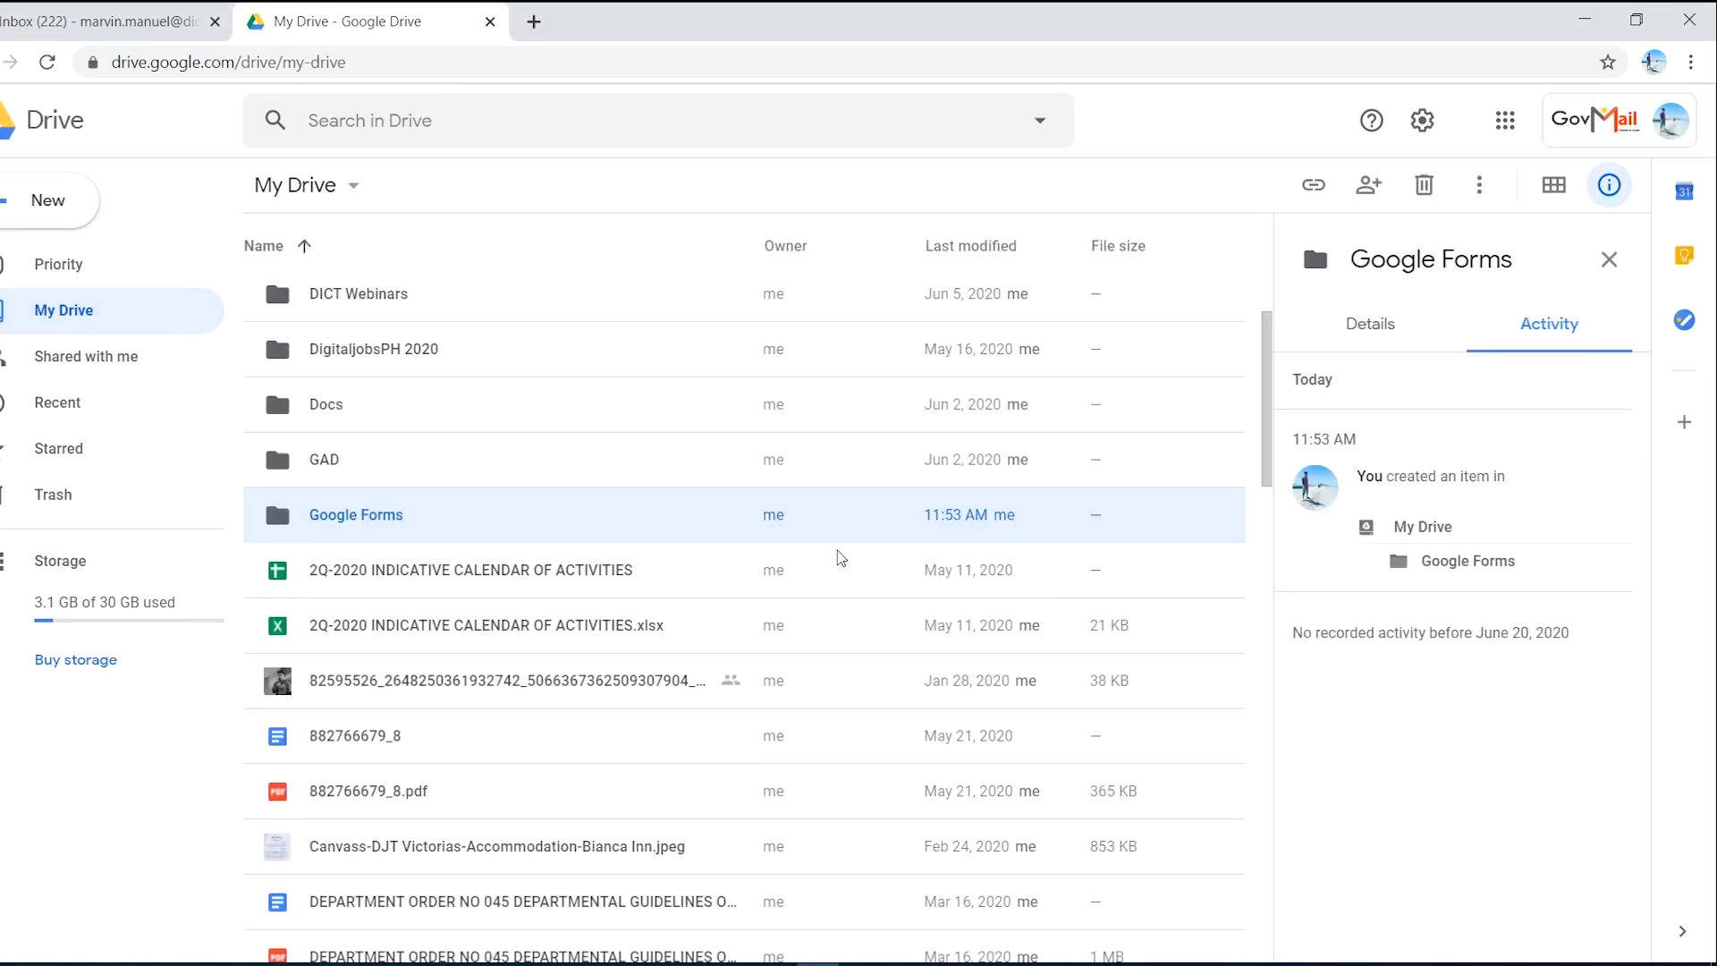
{"action": "double_click", "coordinate": [470, 517]}
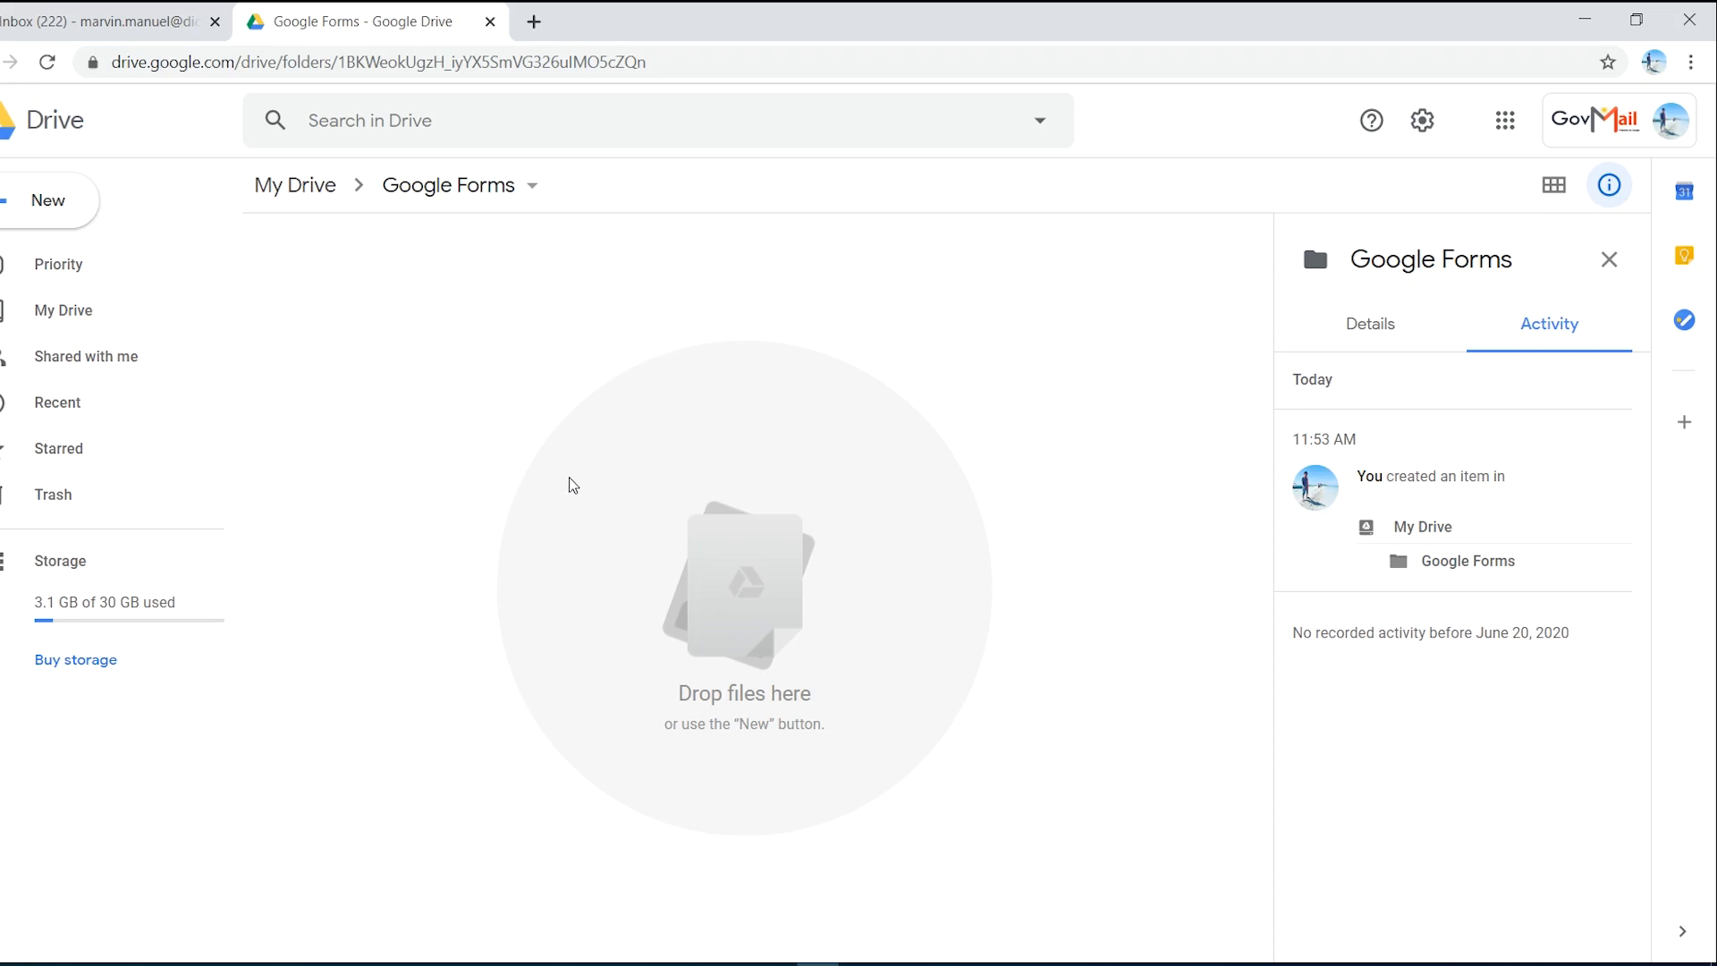
- Add a blank Google Form inside the folder via More > Google Forms
{"action": "right_click", "coordinate": [440, 424]}
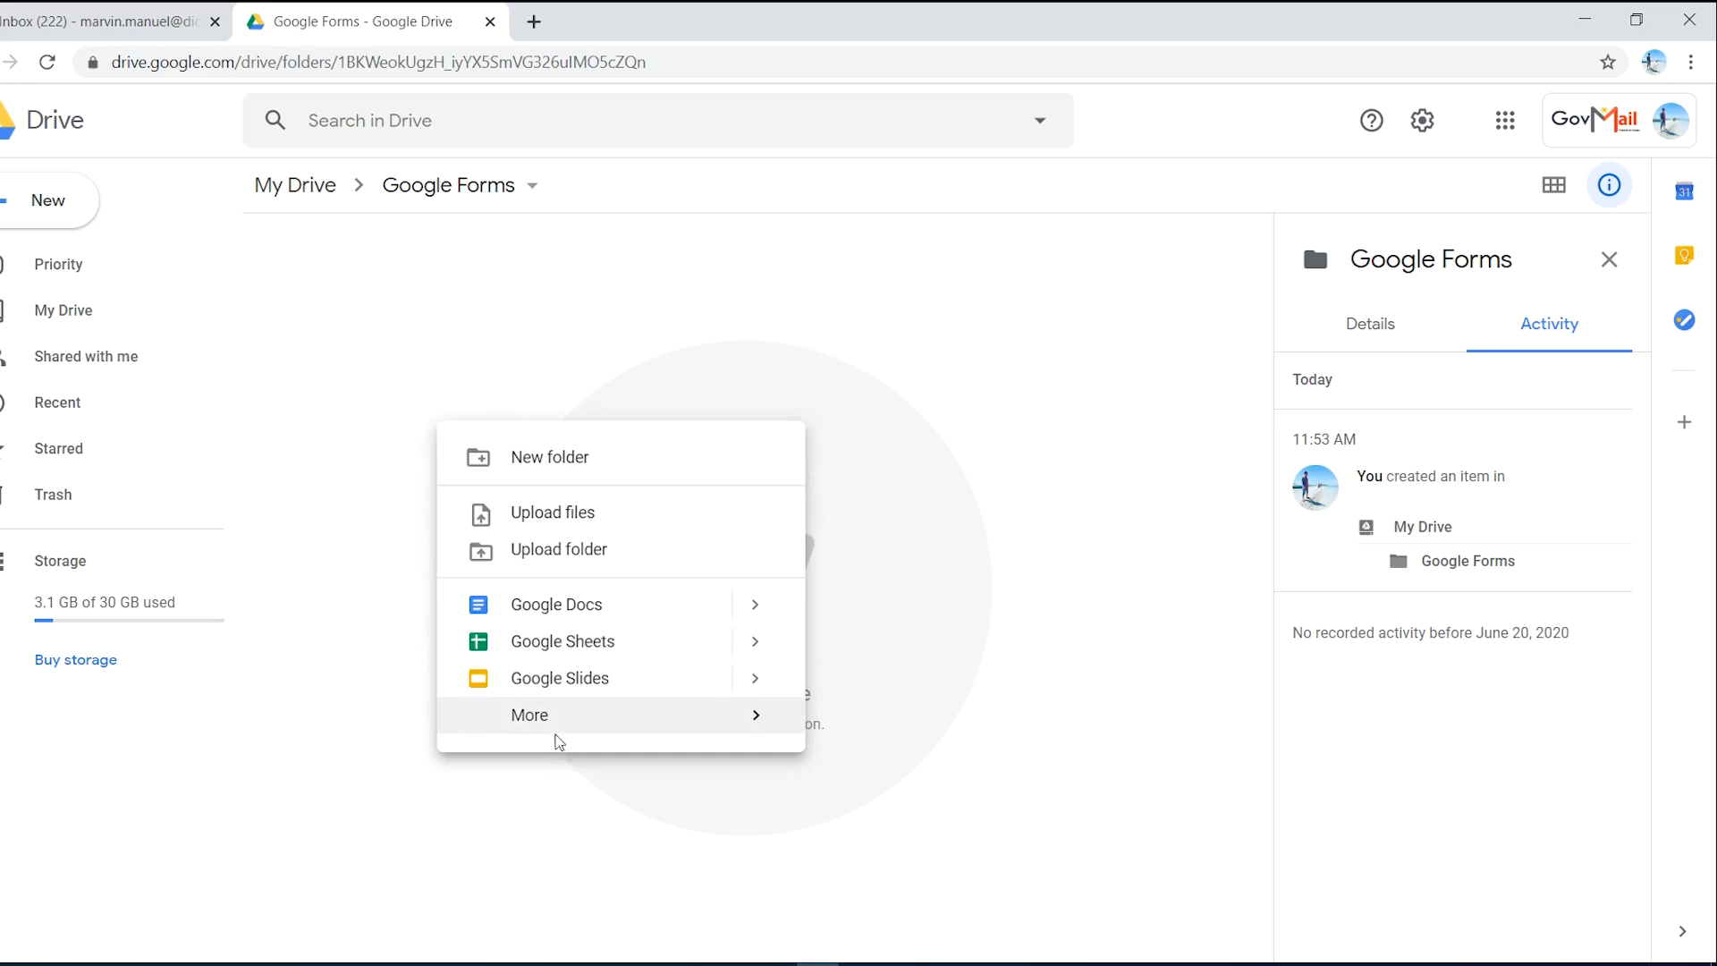
{"action": "mouse_move", "coordinate": [556, 724]}
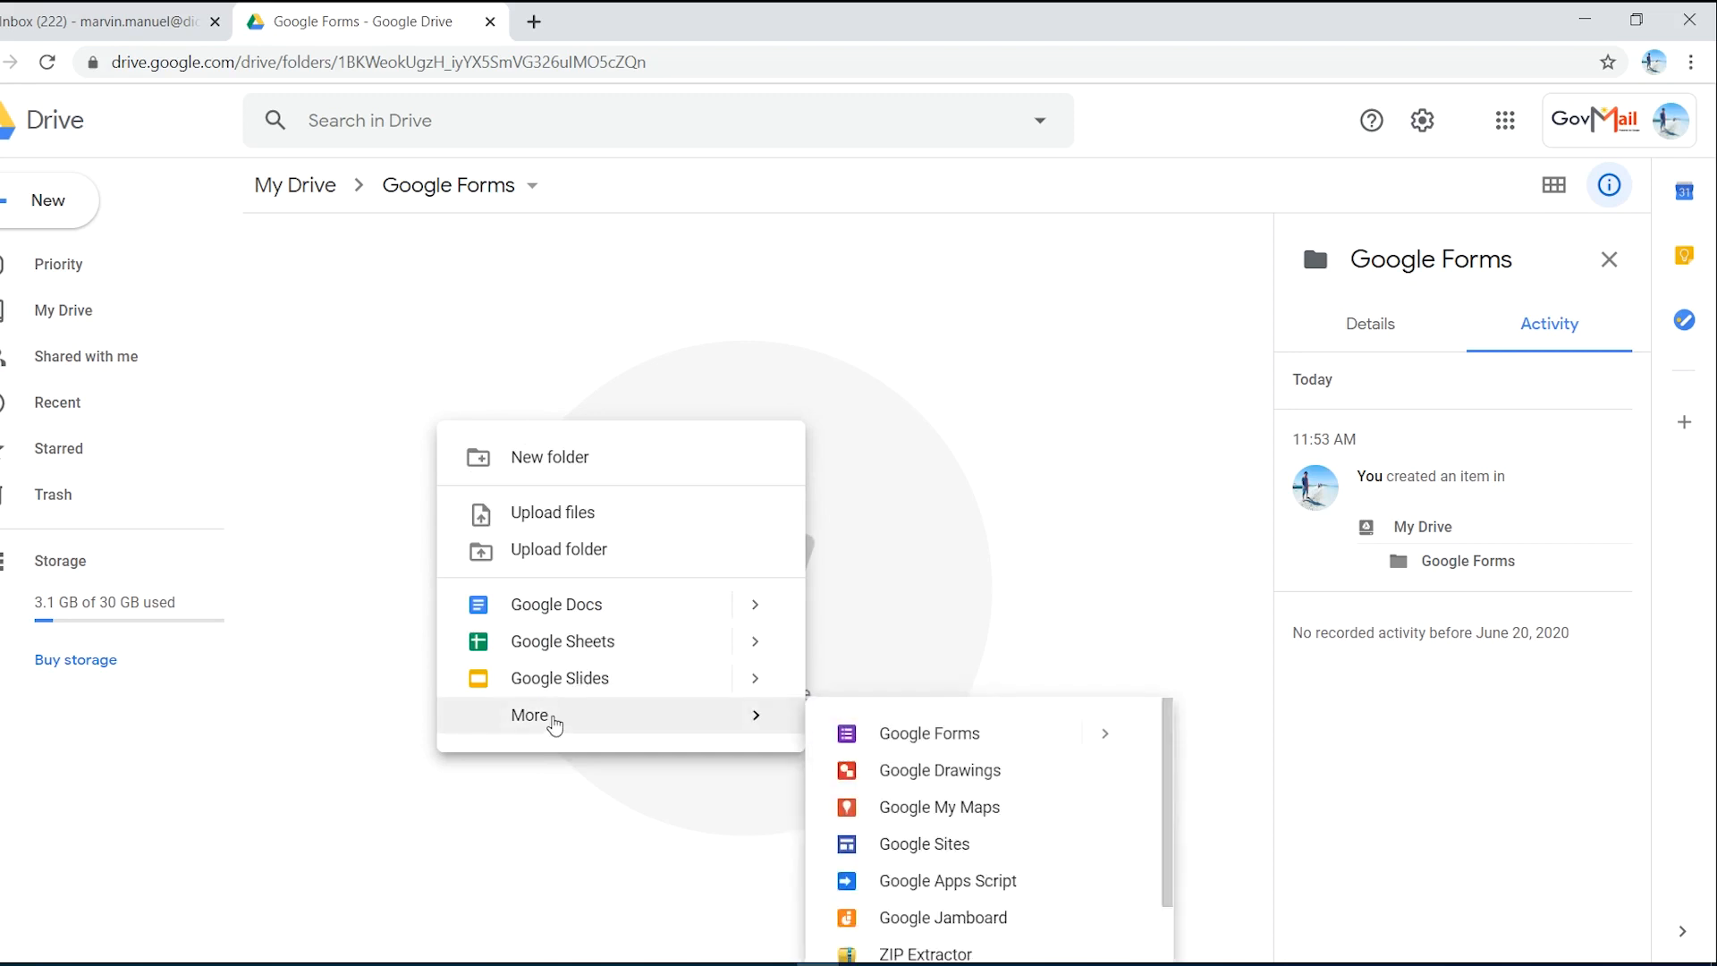
{"action": "left_click", "coordinate": [966, 738]}
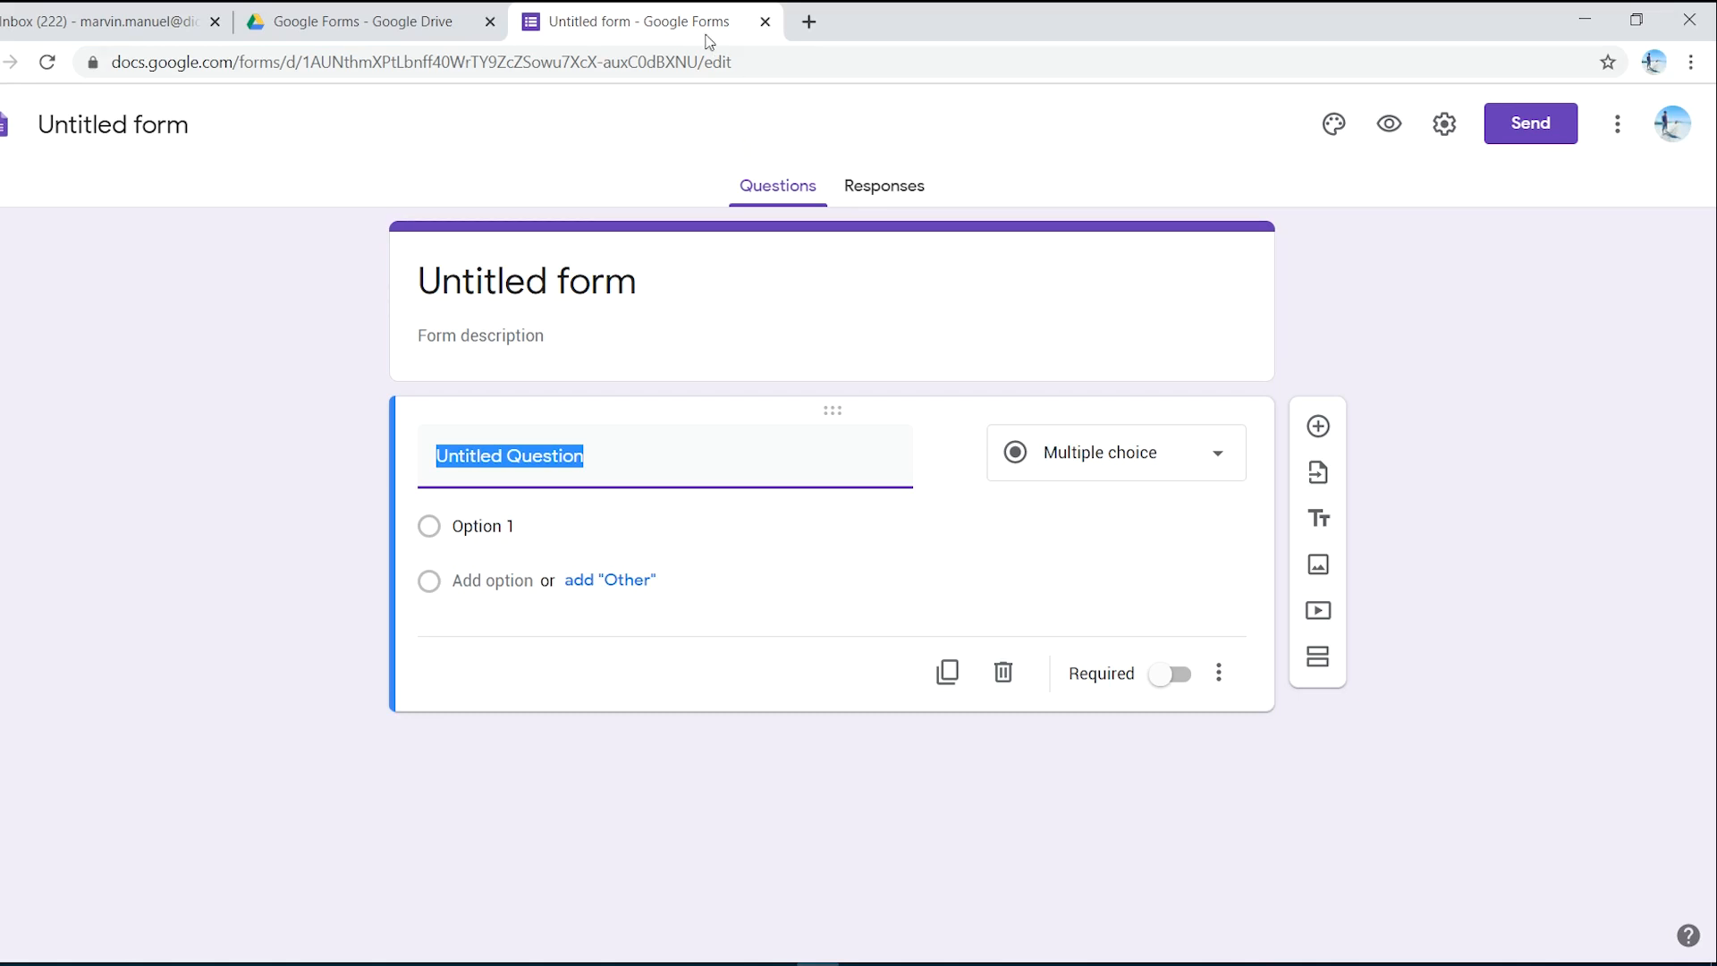
- Start a second blank form in a new tab via forms.new
{"action": "left_click", "coordinate": [809, 21]}
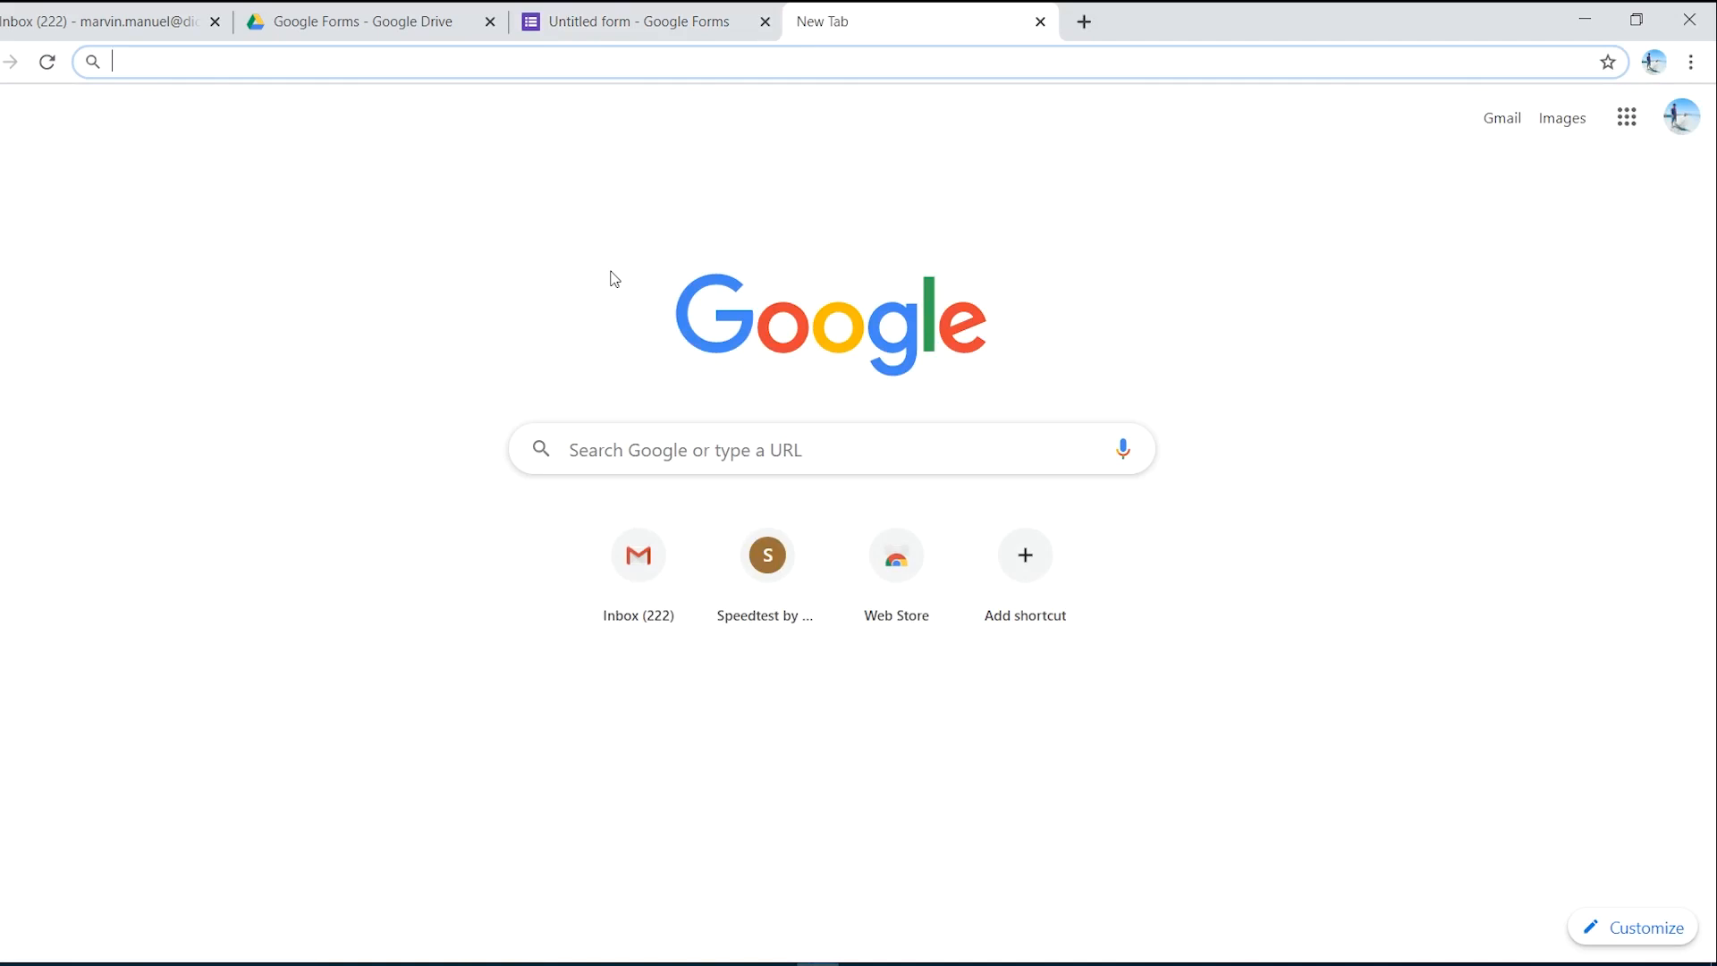
{"action": "type", "text": "form"}
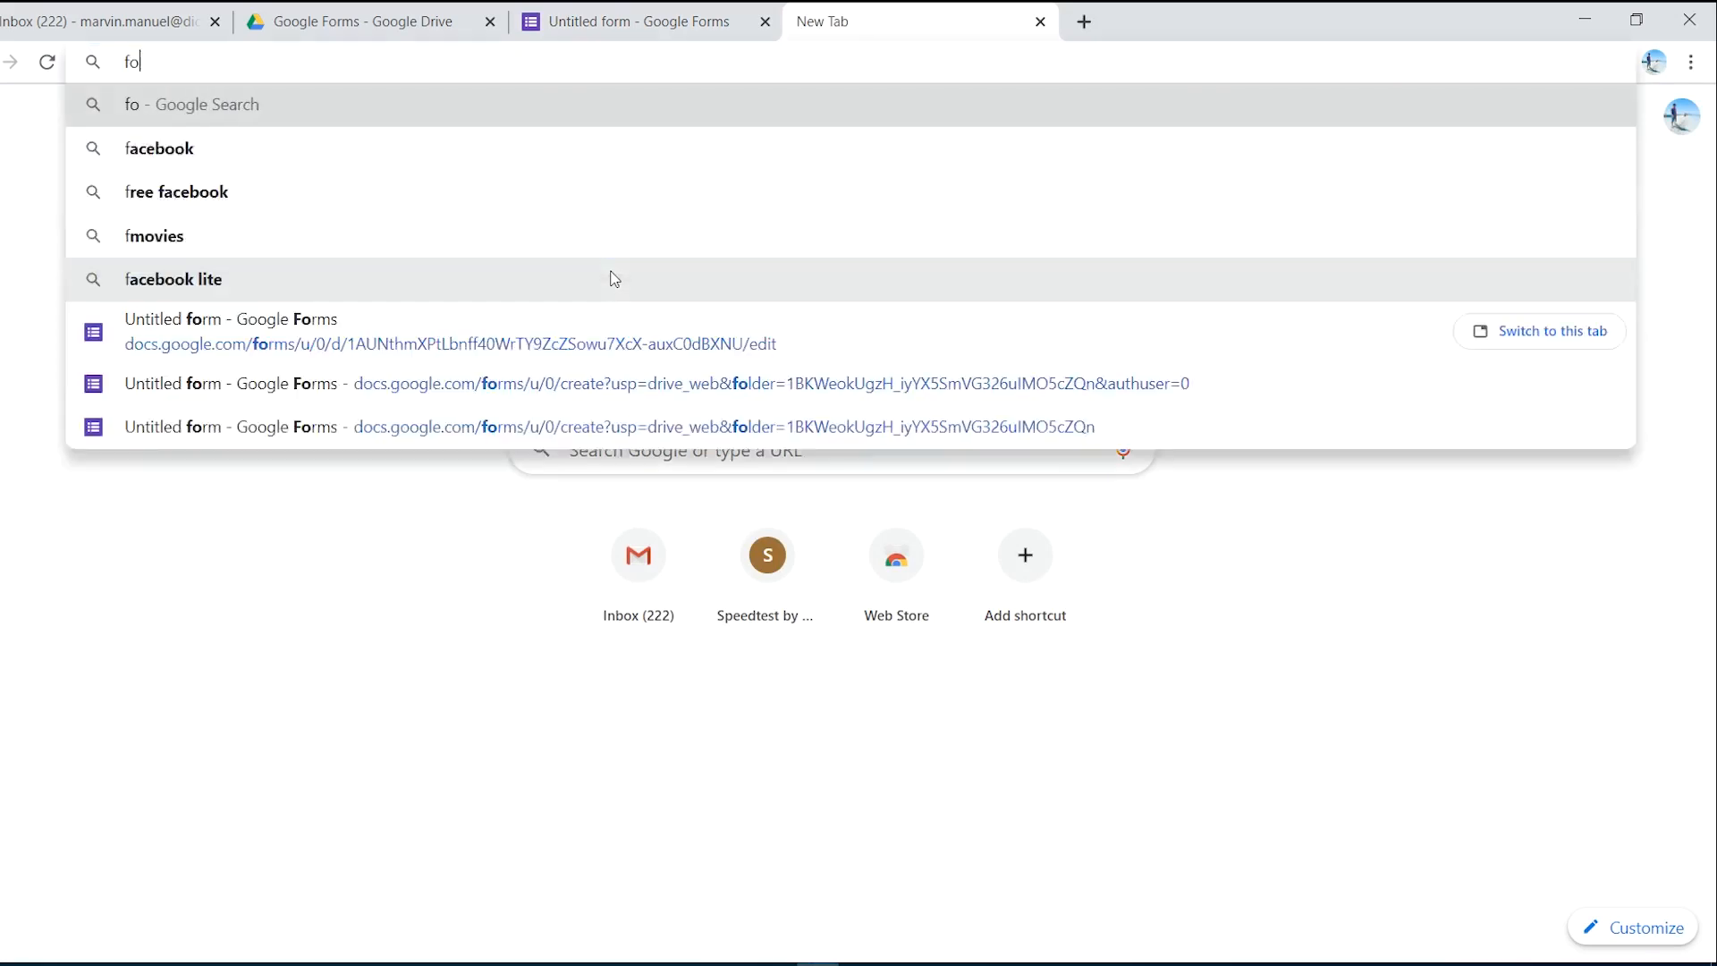
{"action": "key", "text": "BackSpace"}
{"action": "key", "text": "BackSpace"}
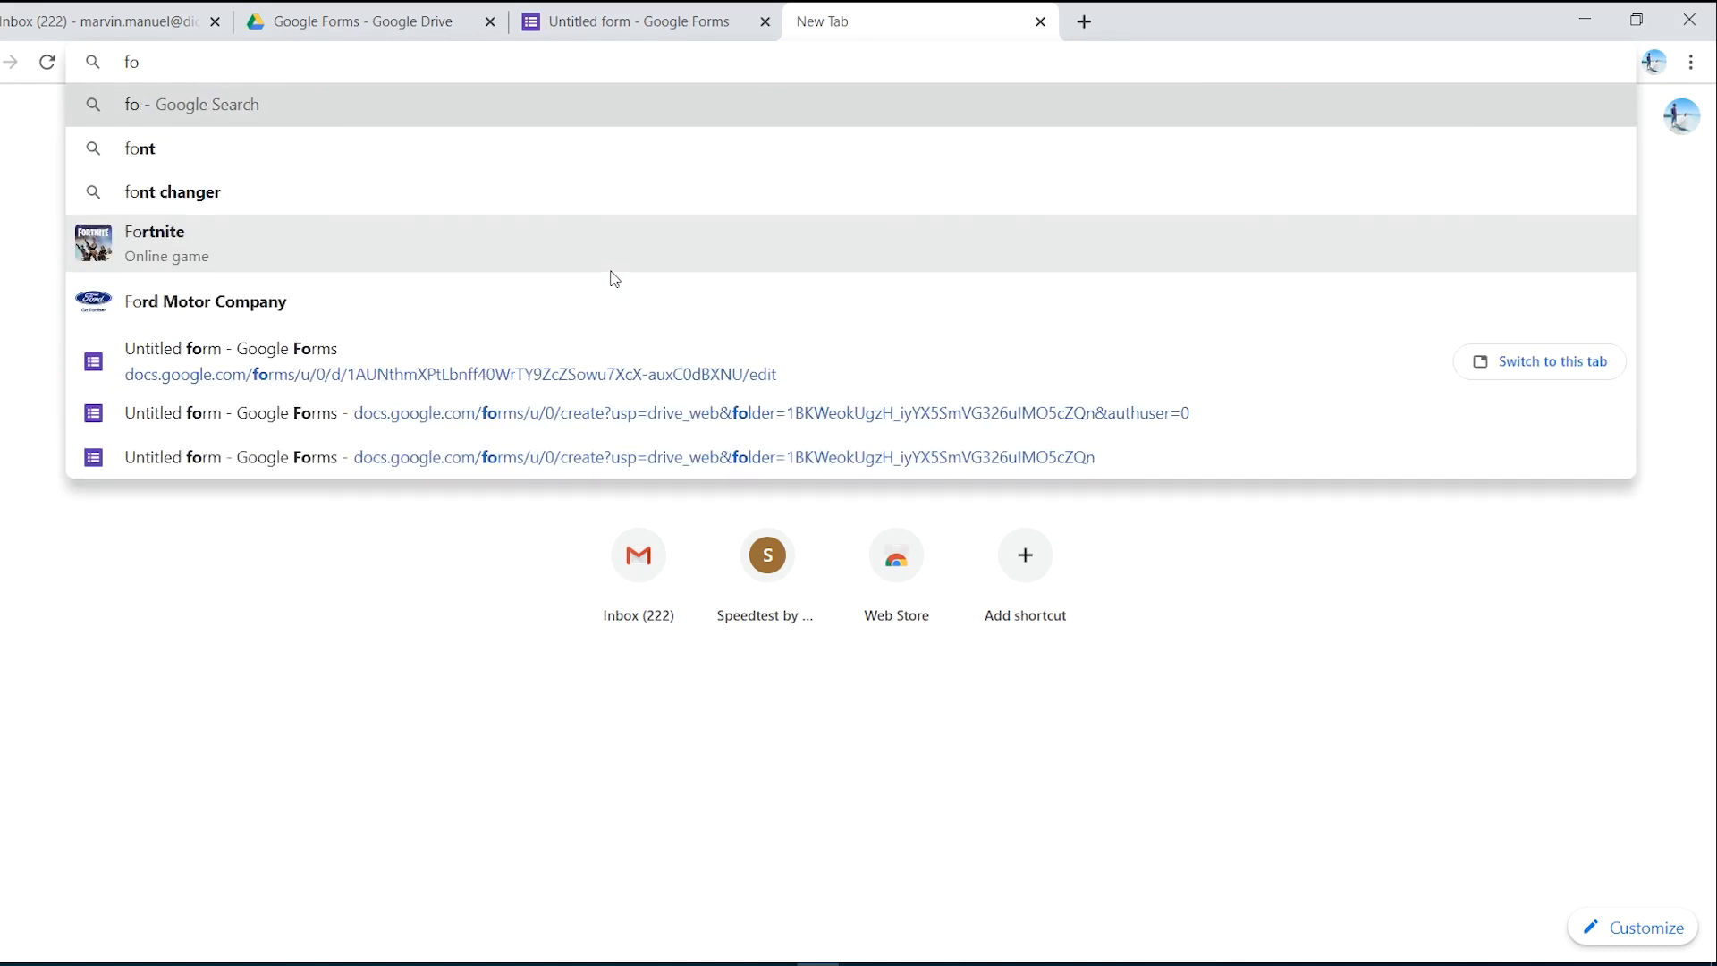
{"action": "type", "text": "rms.n"}
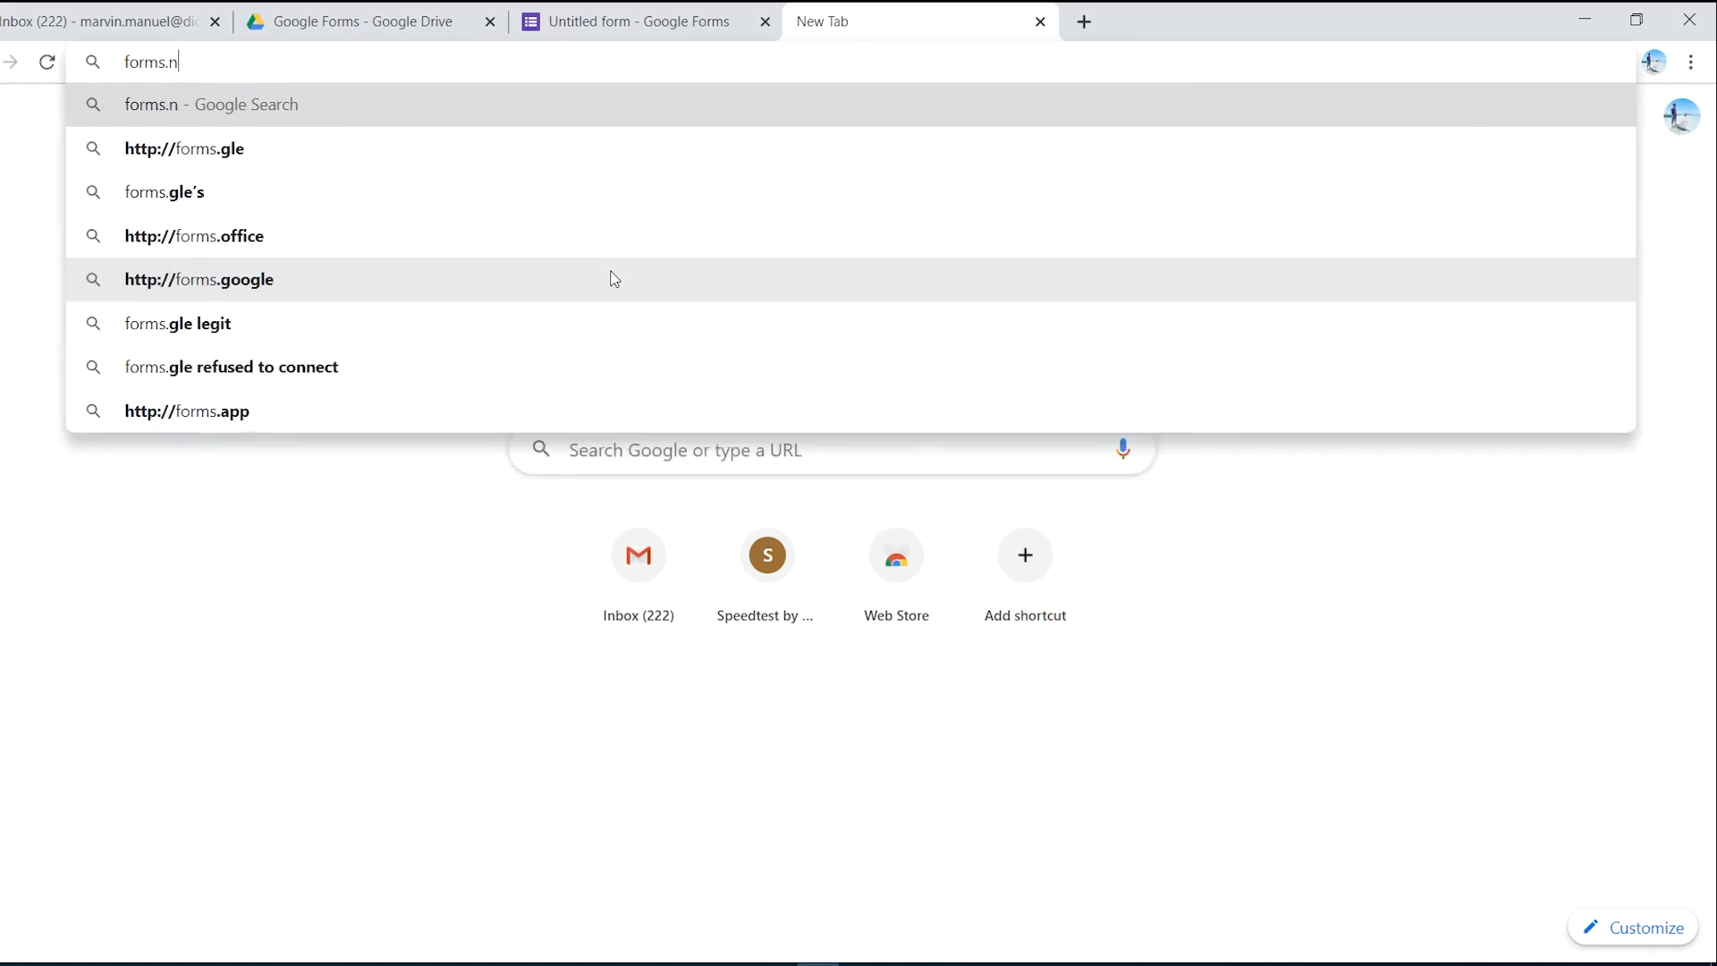
{"action": "type", "text": "ew"}
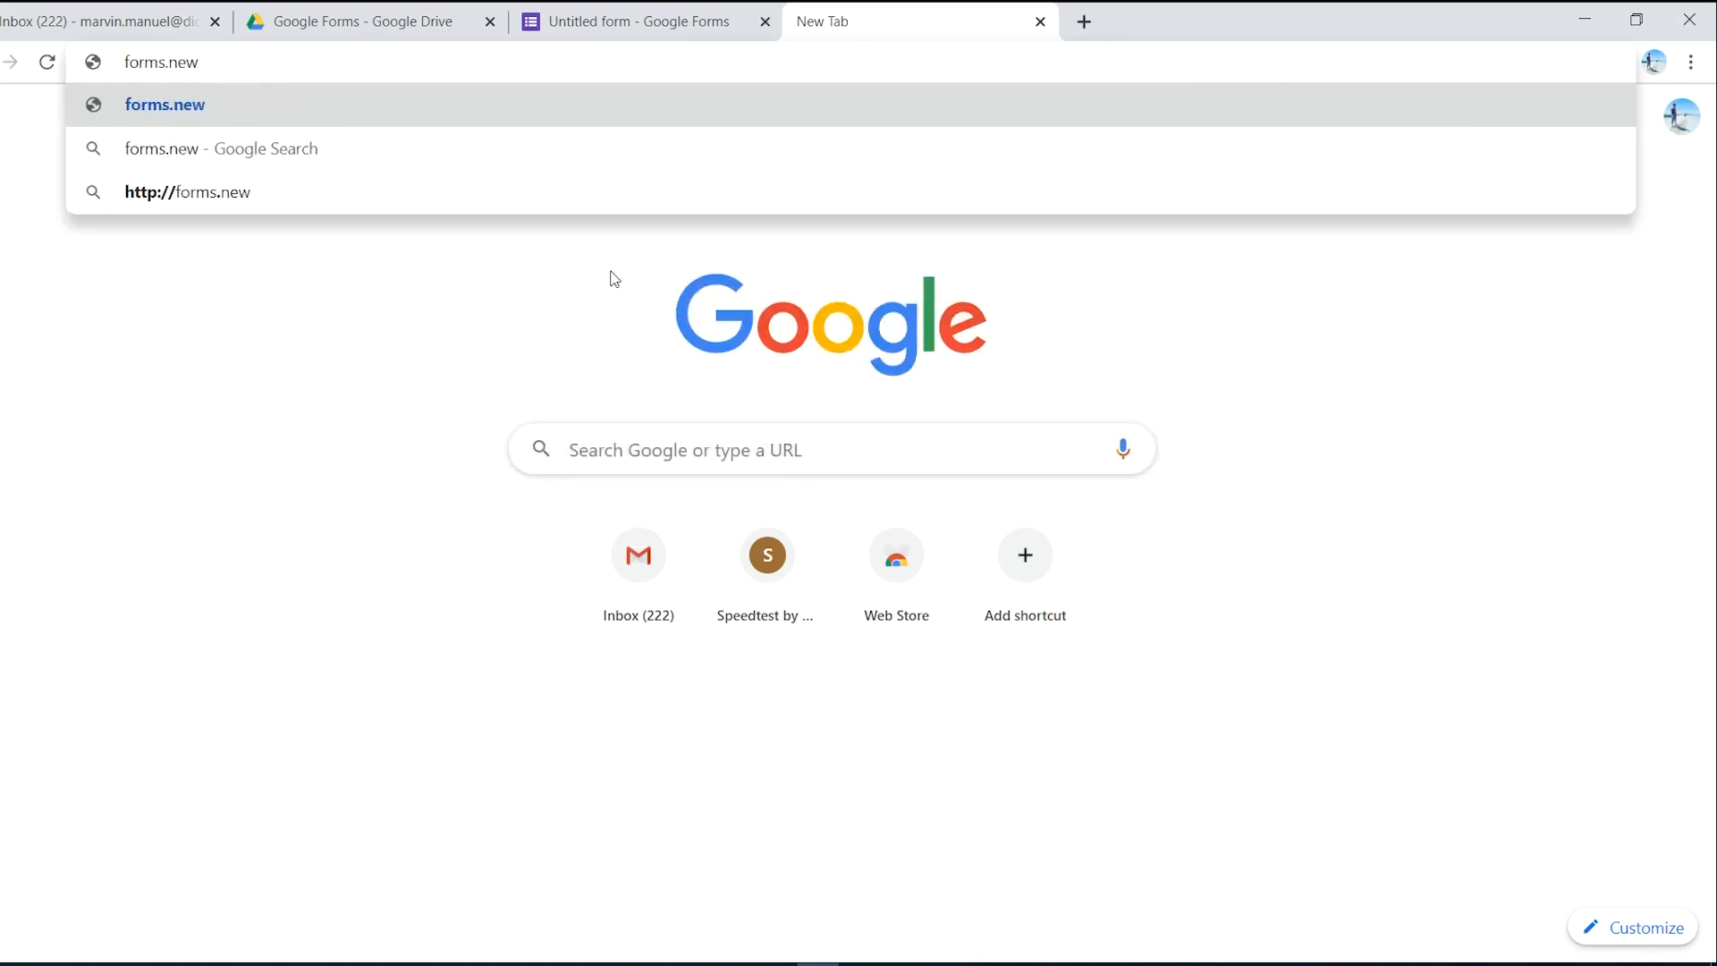
{"action": "key", "text": "Return"}
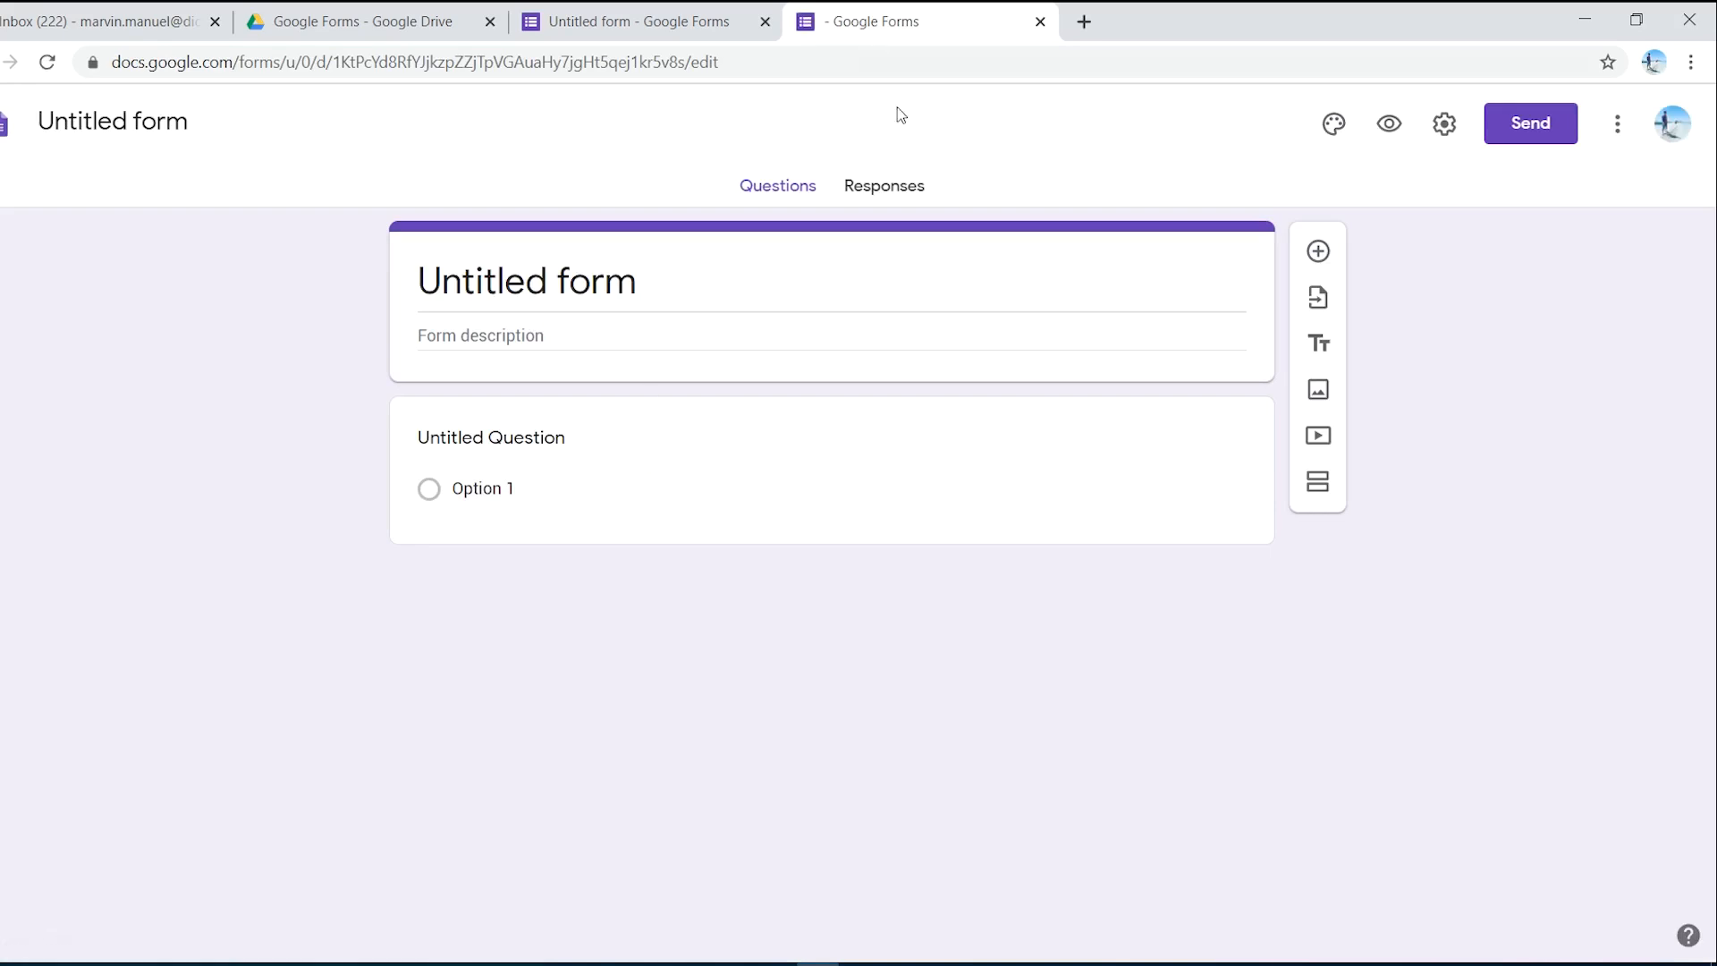
{"action": "left_click", "coordinate": [821, 66]}
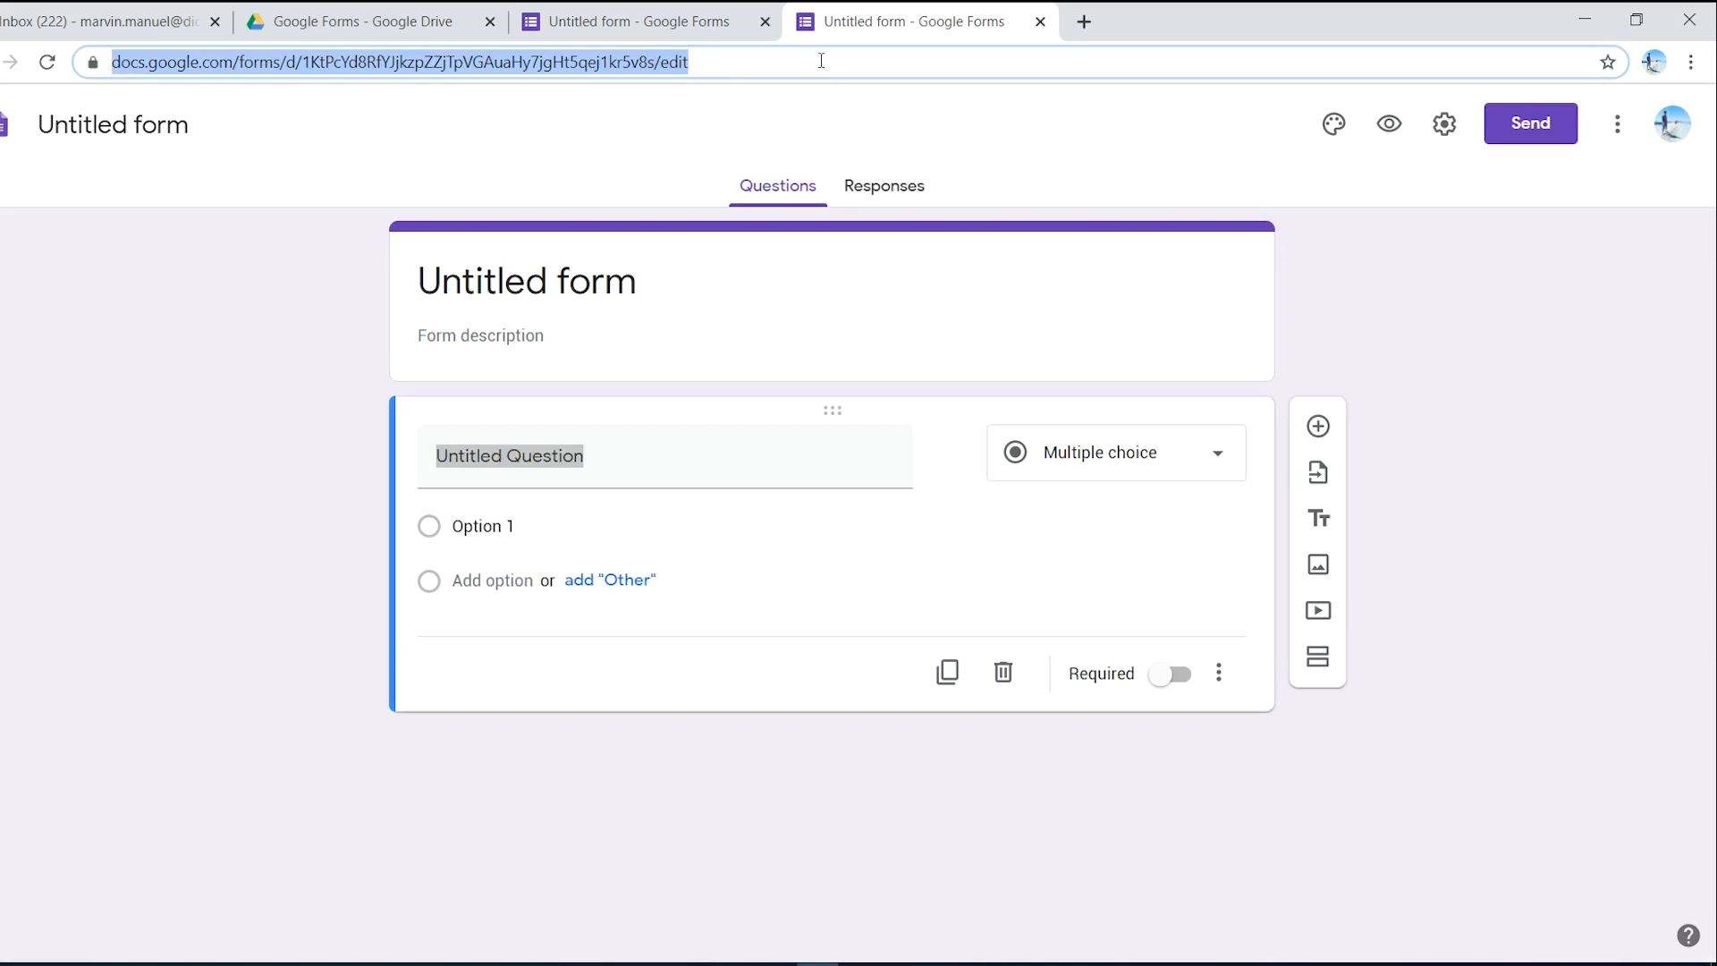
- Create a document via doc.new and type the test text 'dsagasddagddfg'
{"action": "type", "text": "do"}
{"action": "key", "text": "BackSpace"}
{"action": "key", "text": "BackSpace"}
{"action": "key", "text": "BackSpace"}
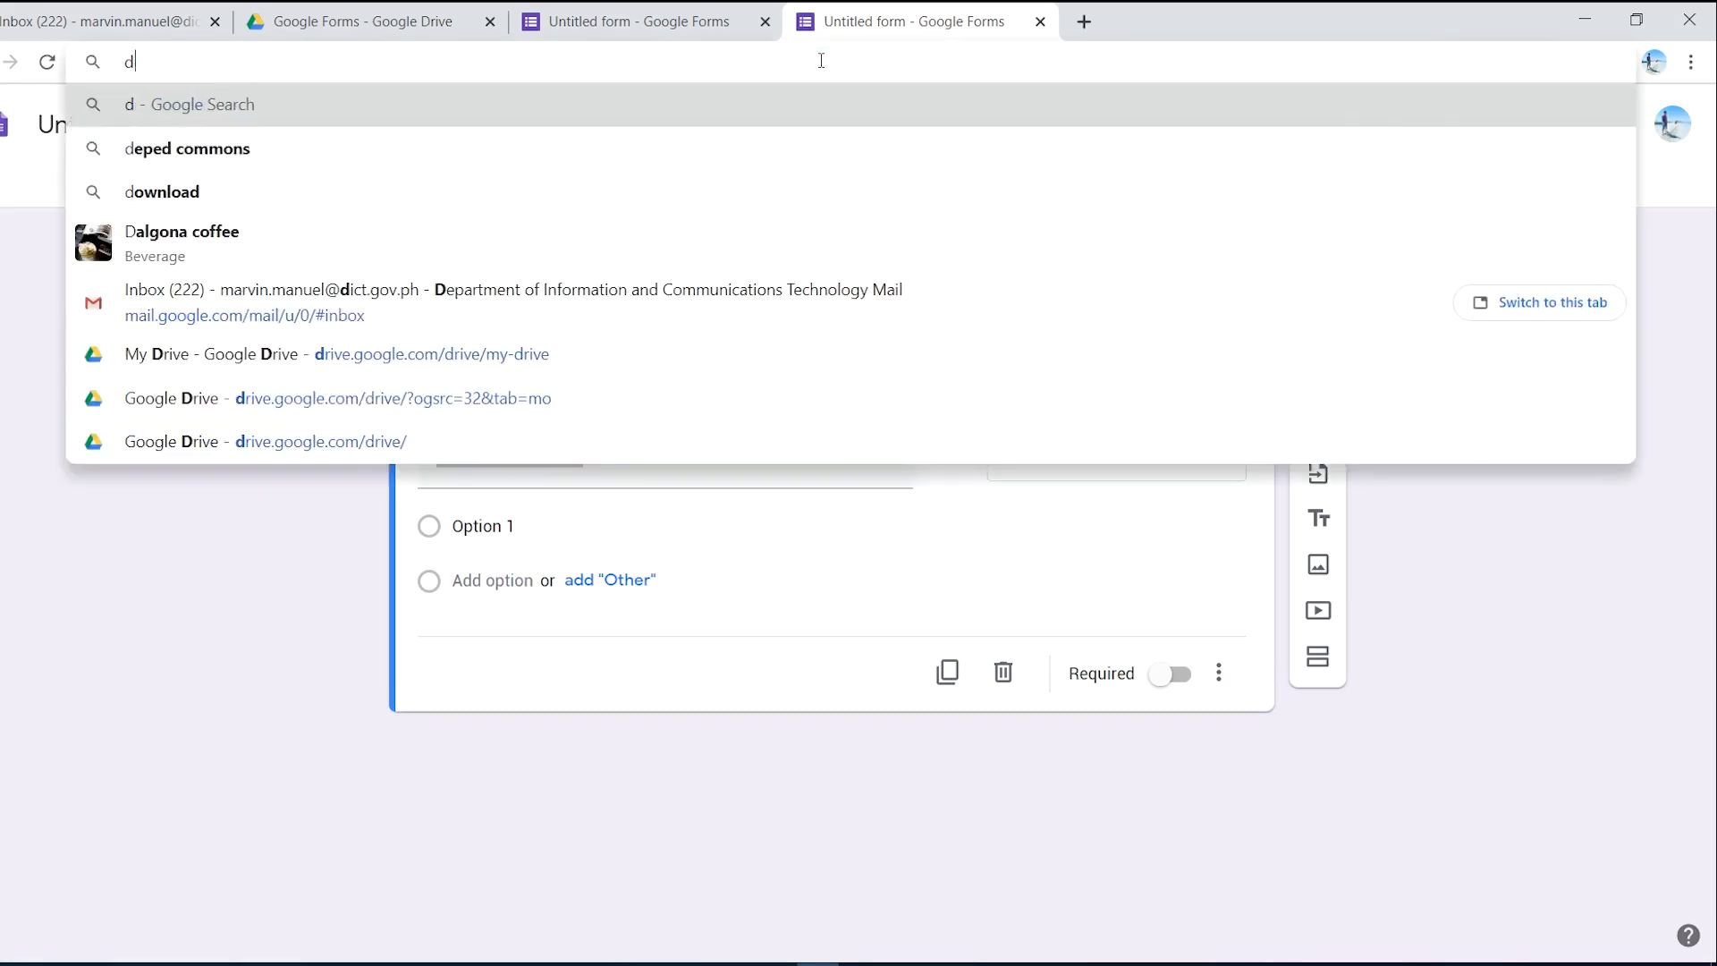
{"action": "type", "text": "doc."}
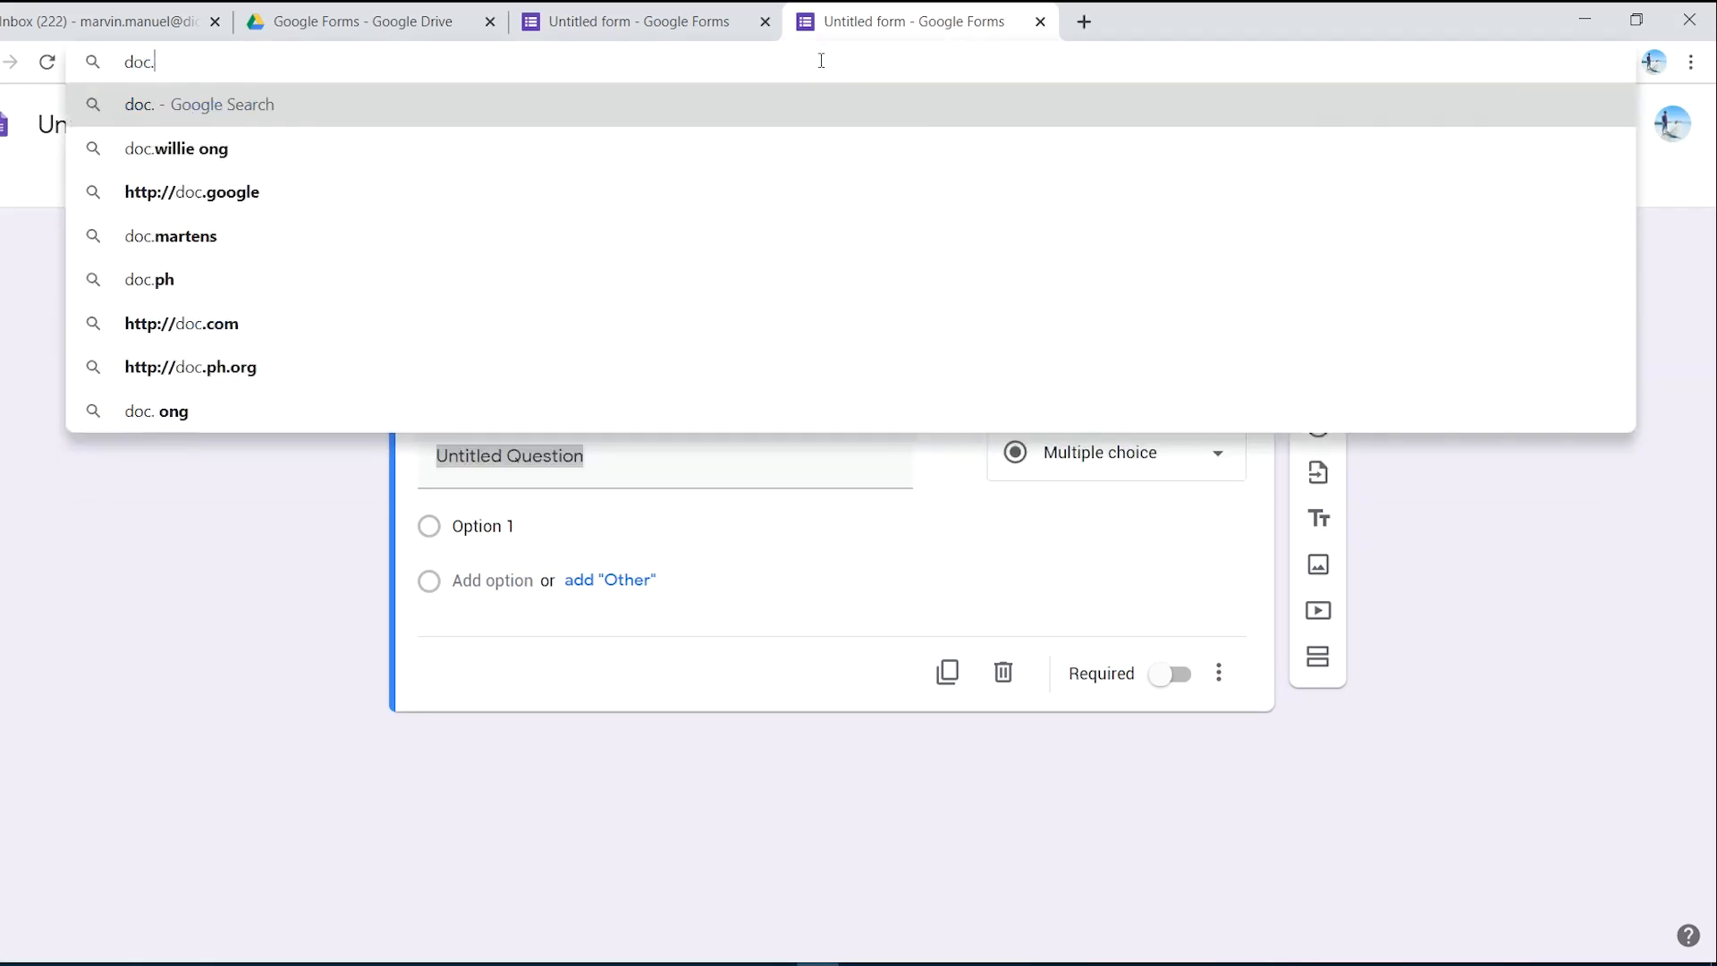
{"action": "type", "text": "new"}
{"action": "key", "text": "Return"}
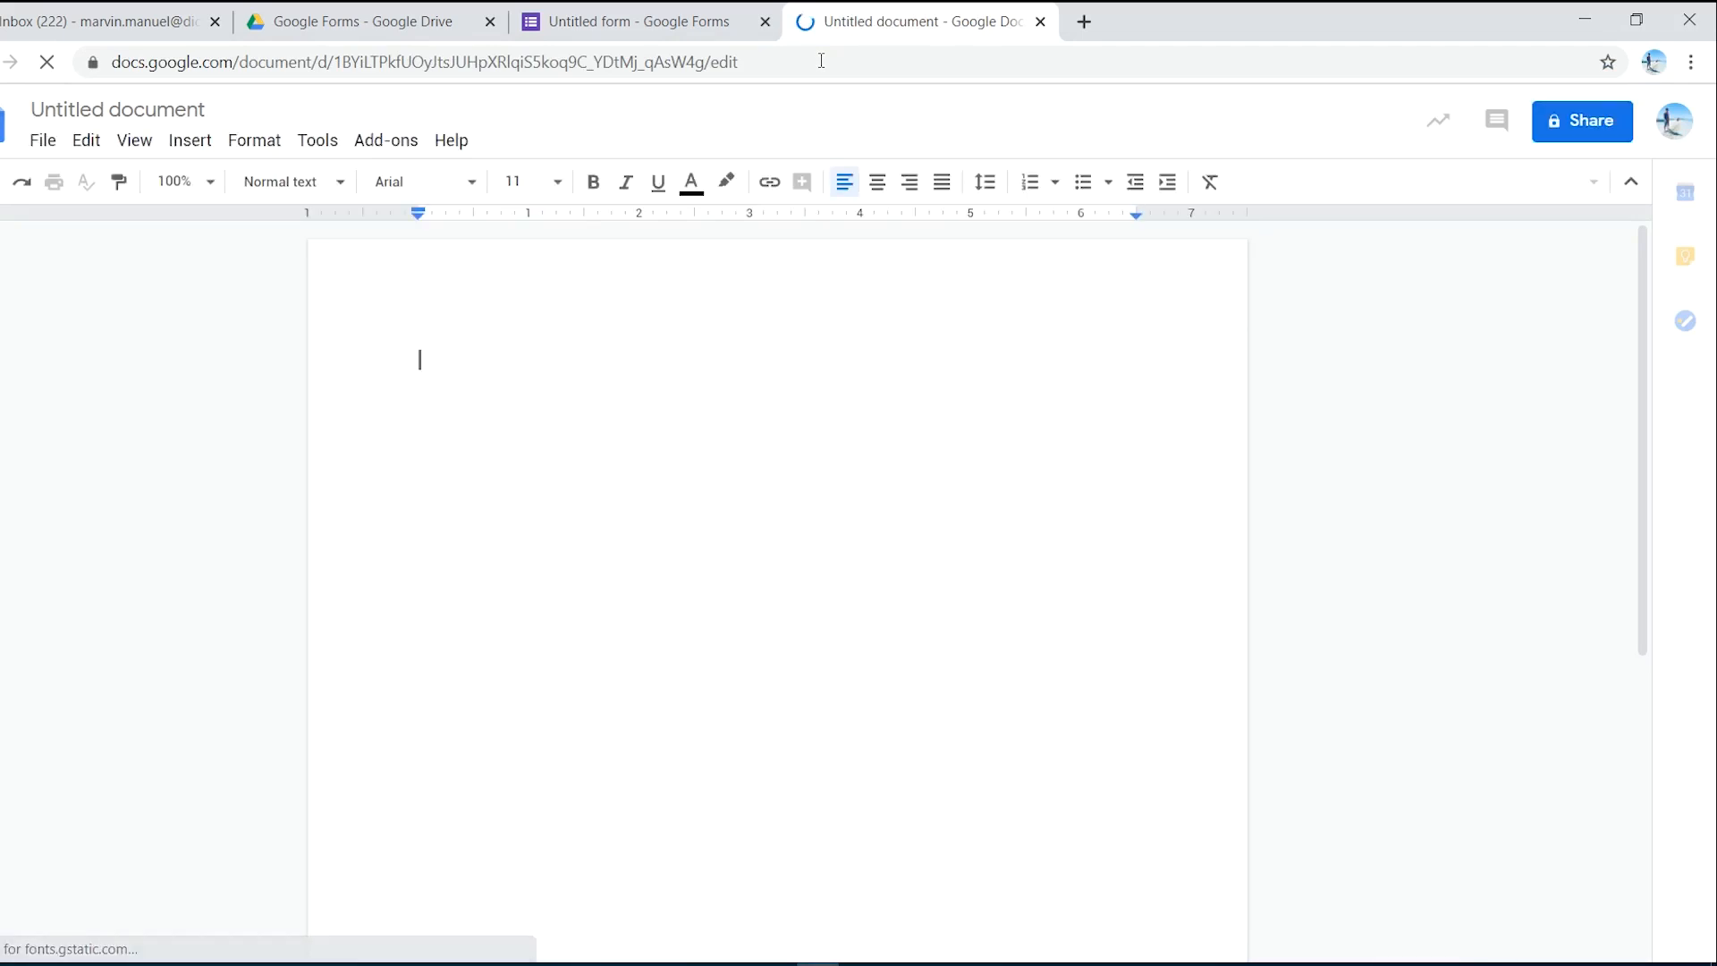
{"action": "type", "text": "dsagasd"}
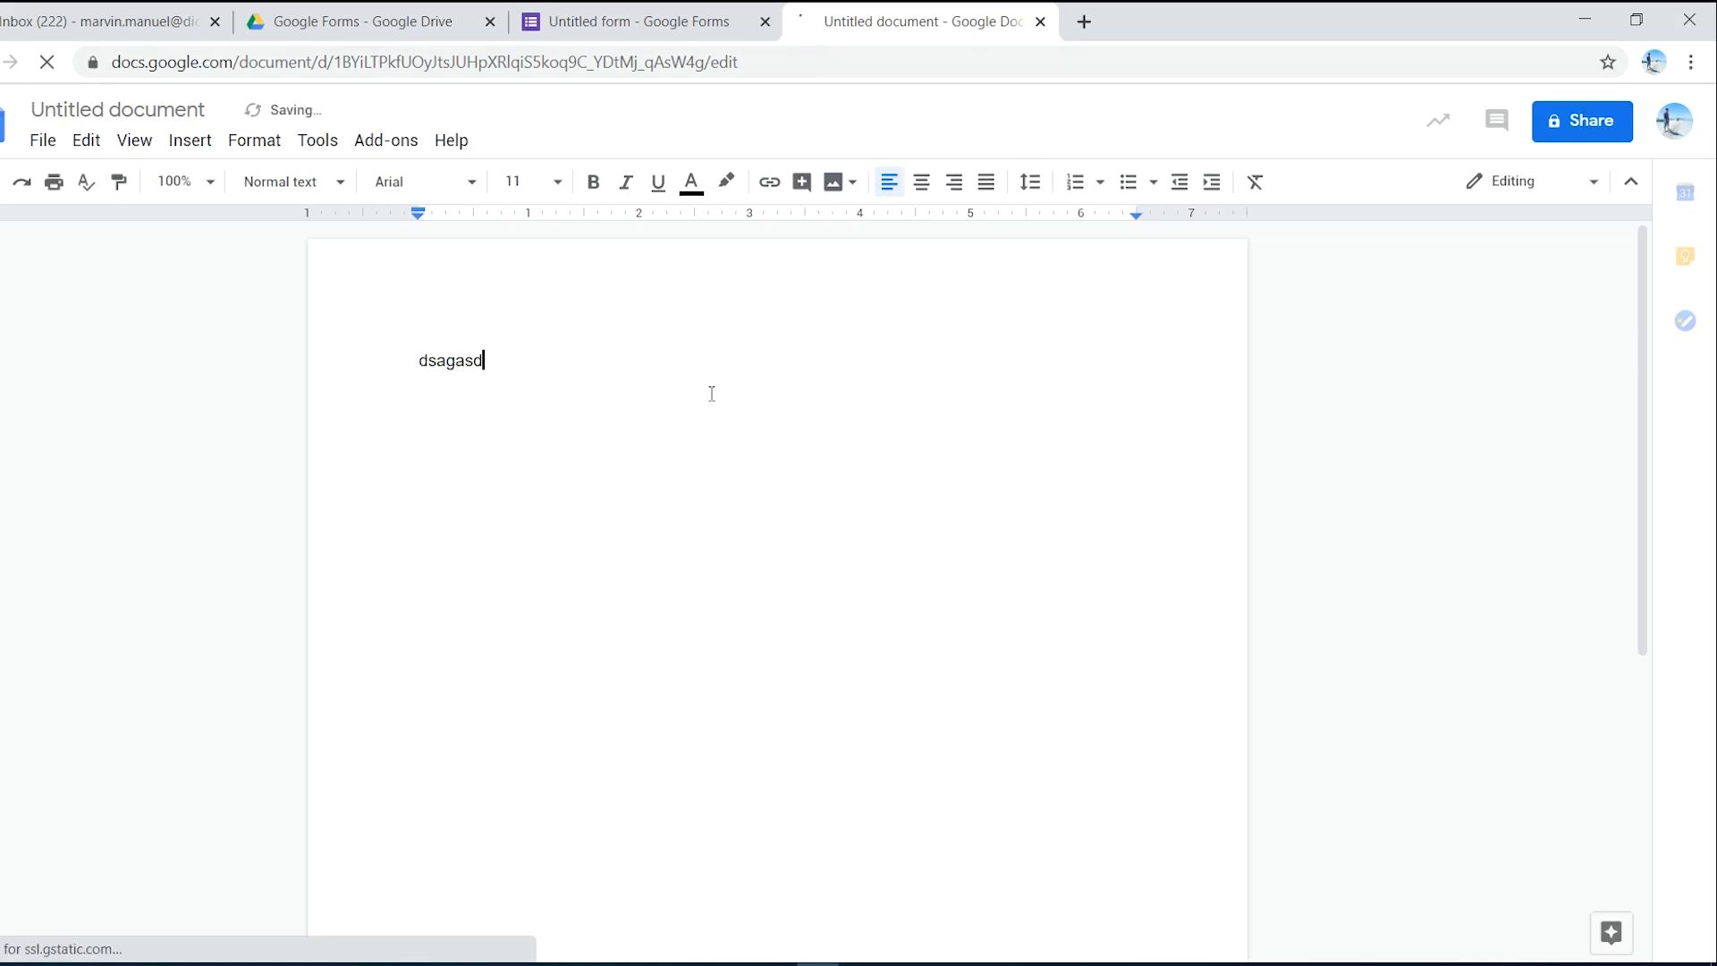
{"action": "type", "text": "dagddfg"}
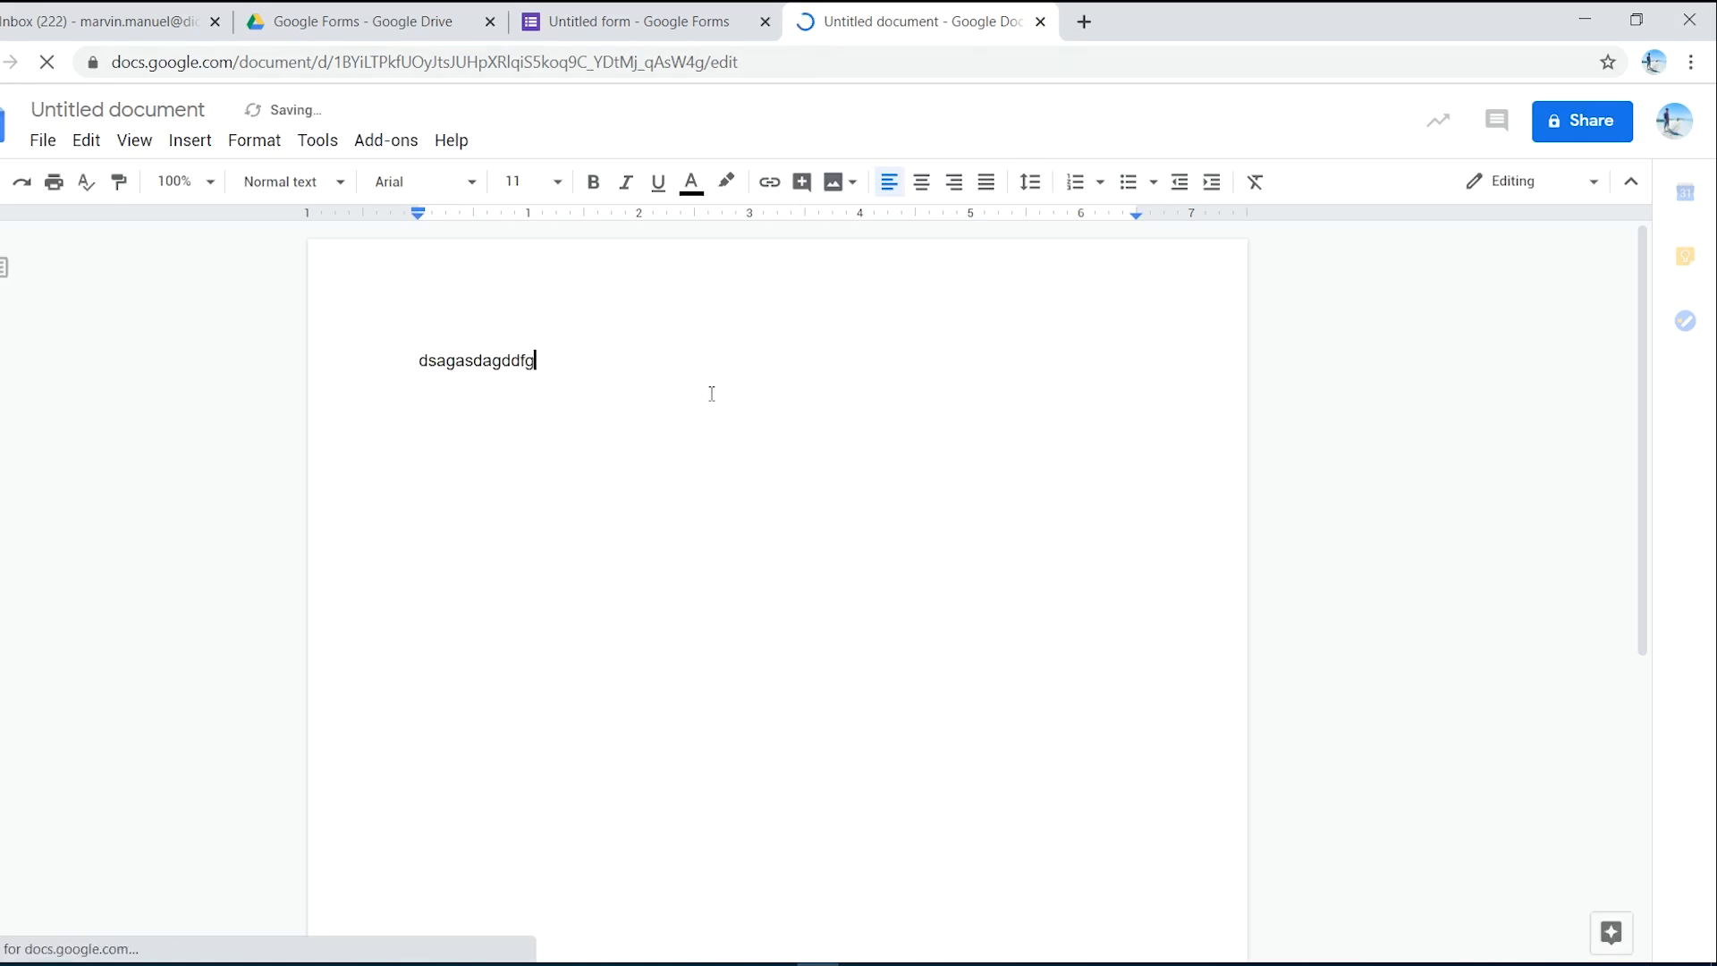
{"action": "left_click", "coordinate": [732, 73]}
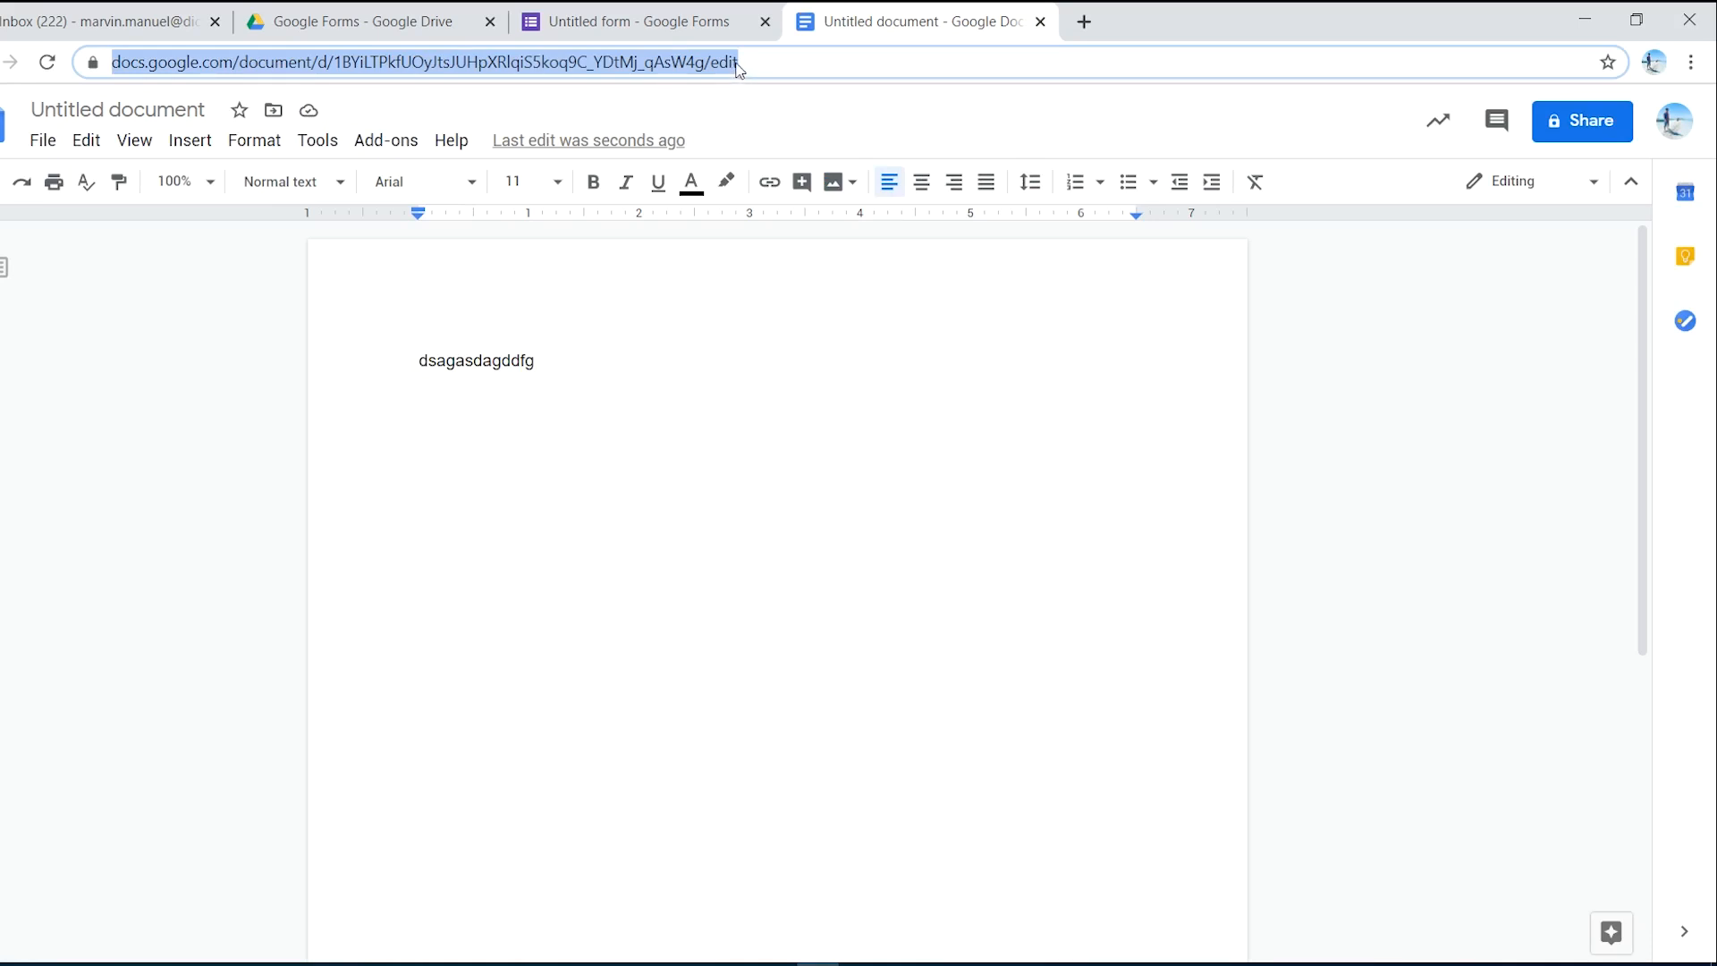
- Create a new blank spreadsheet via sheets.new
{"action": "type", "text": "s"}
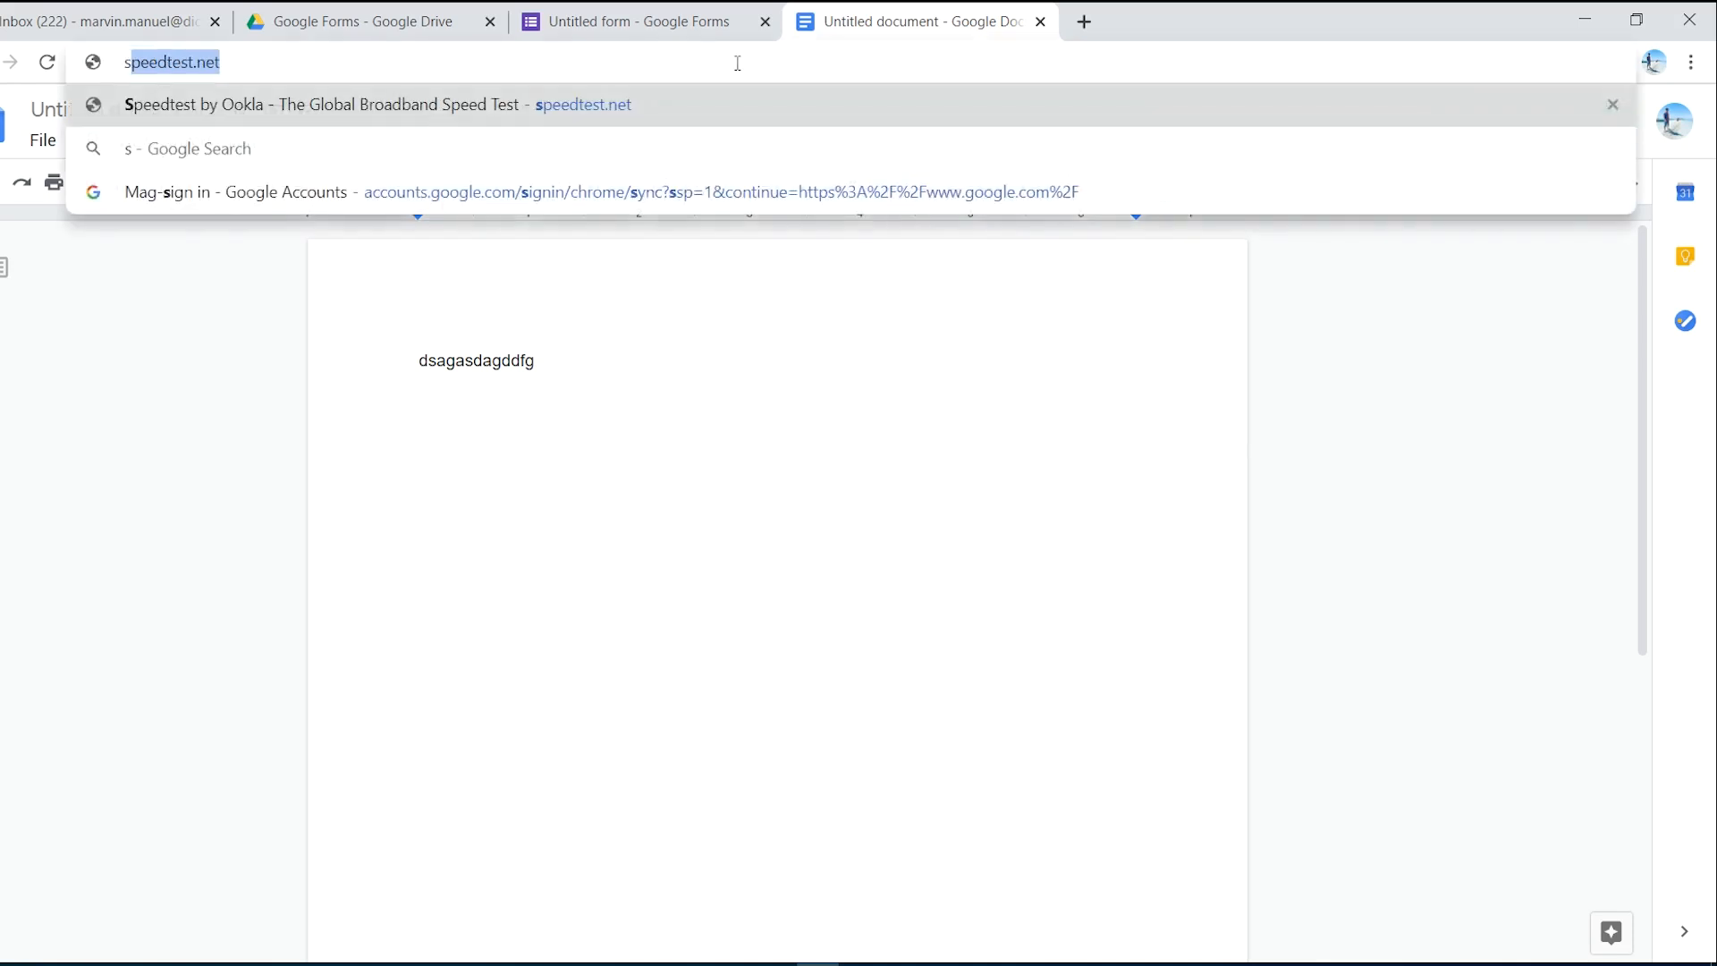
{"action": "type", "text": "heets."}
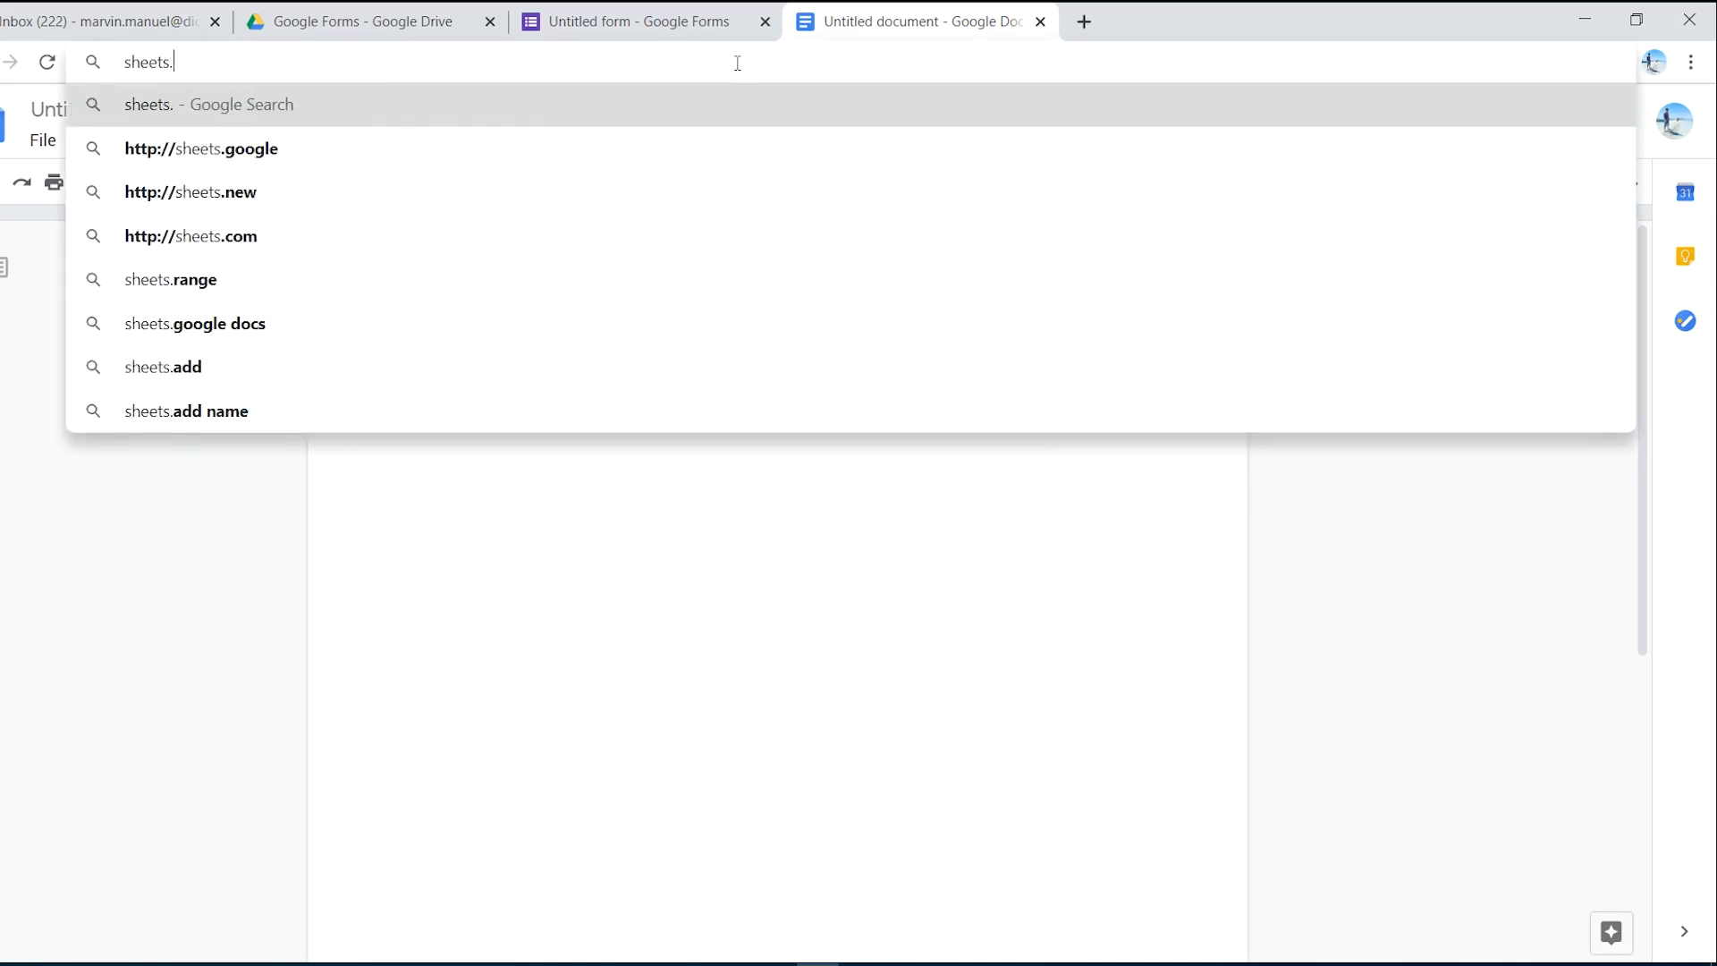
{"action": "type", "text": "new"}
{"action": "key", "text": "Return"}
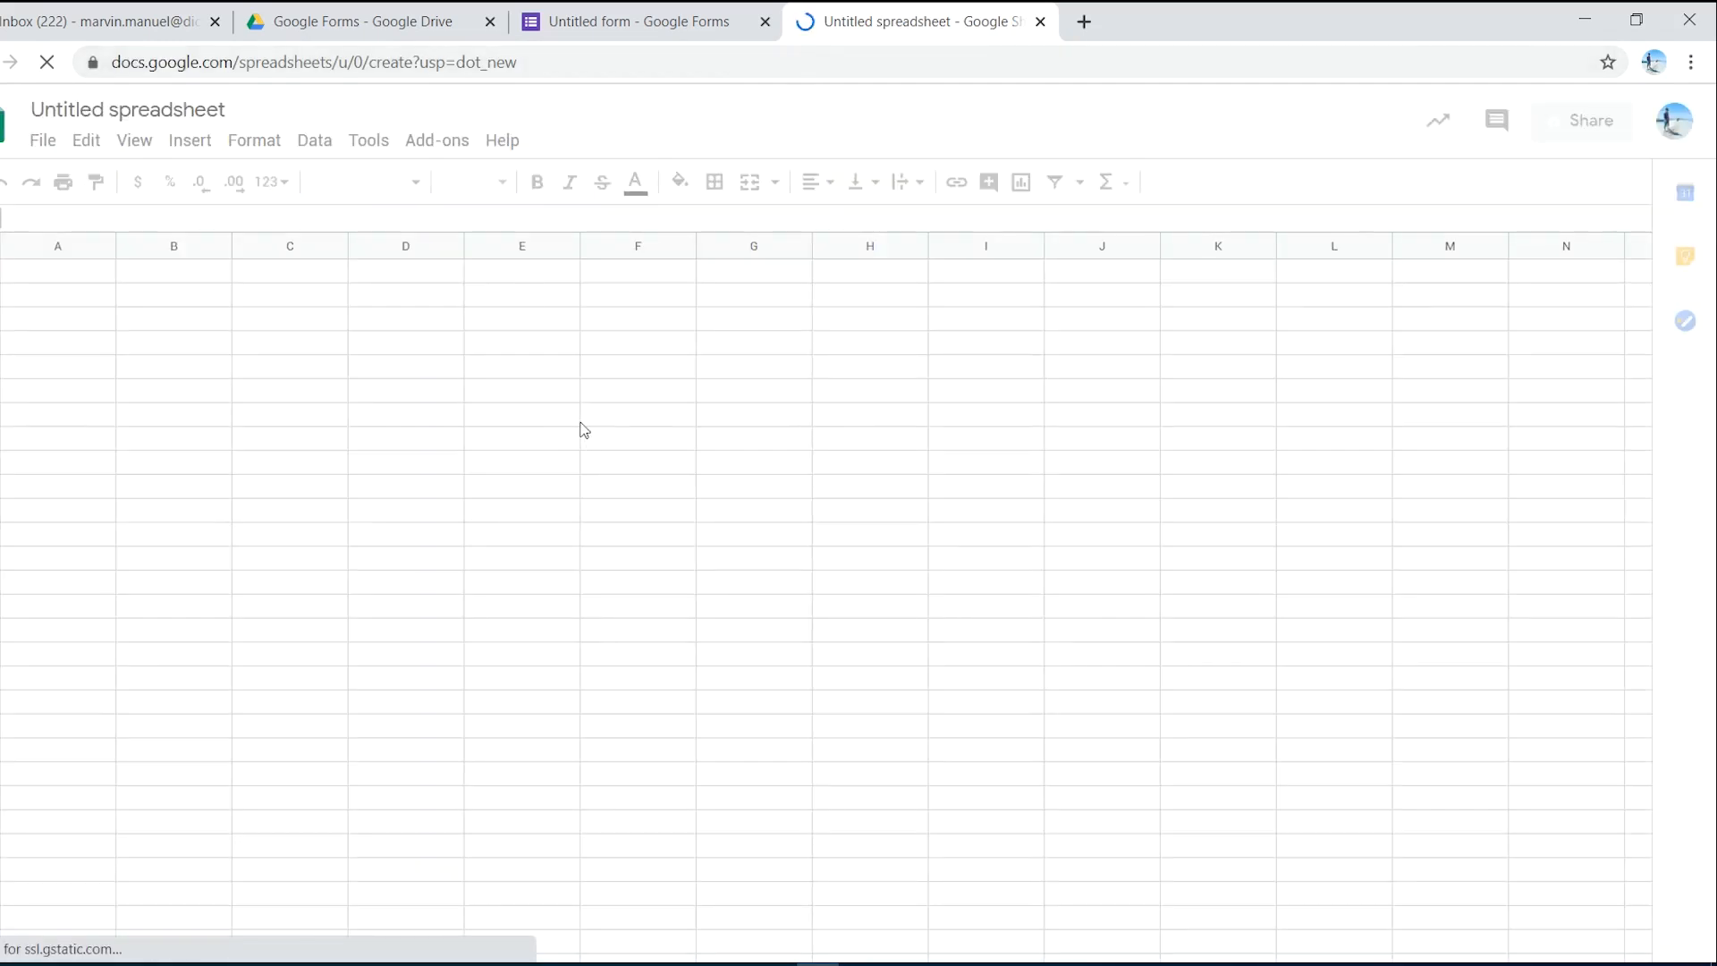
{"action": "left_click", "coordinate": [862, 67]}
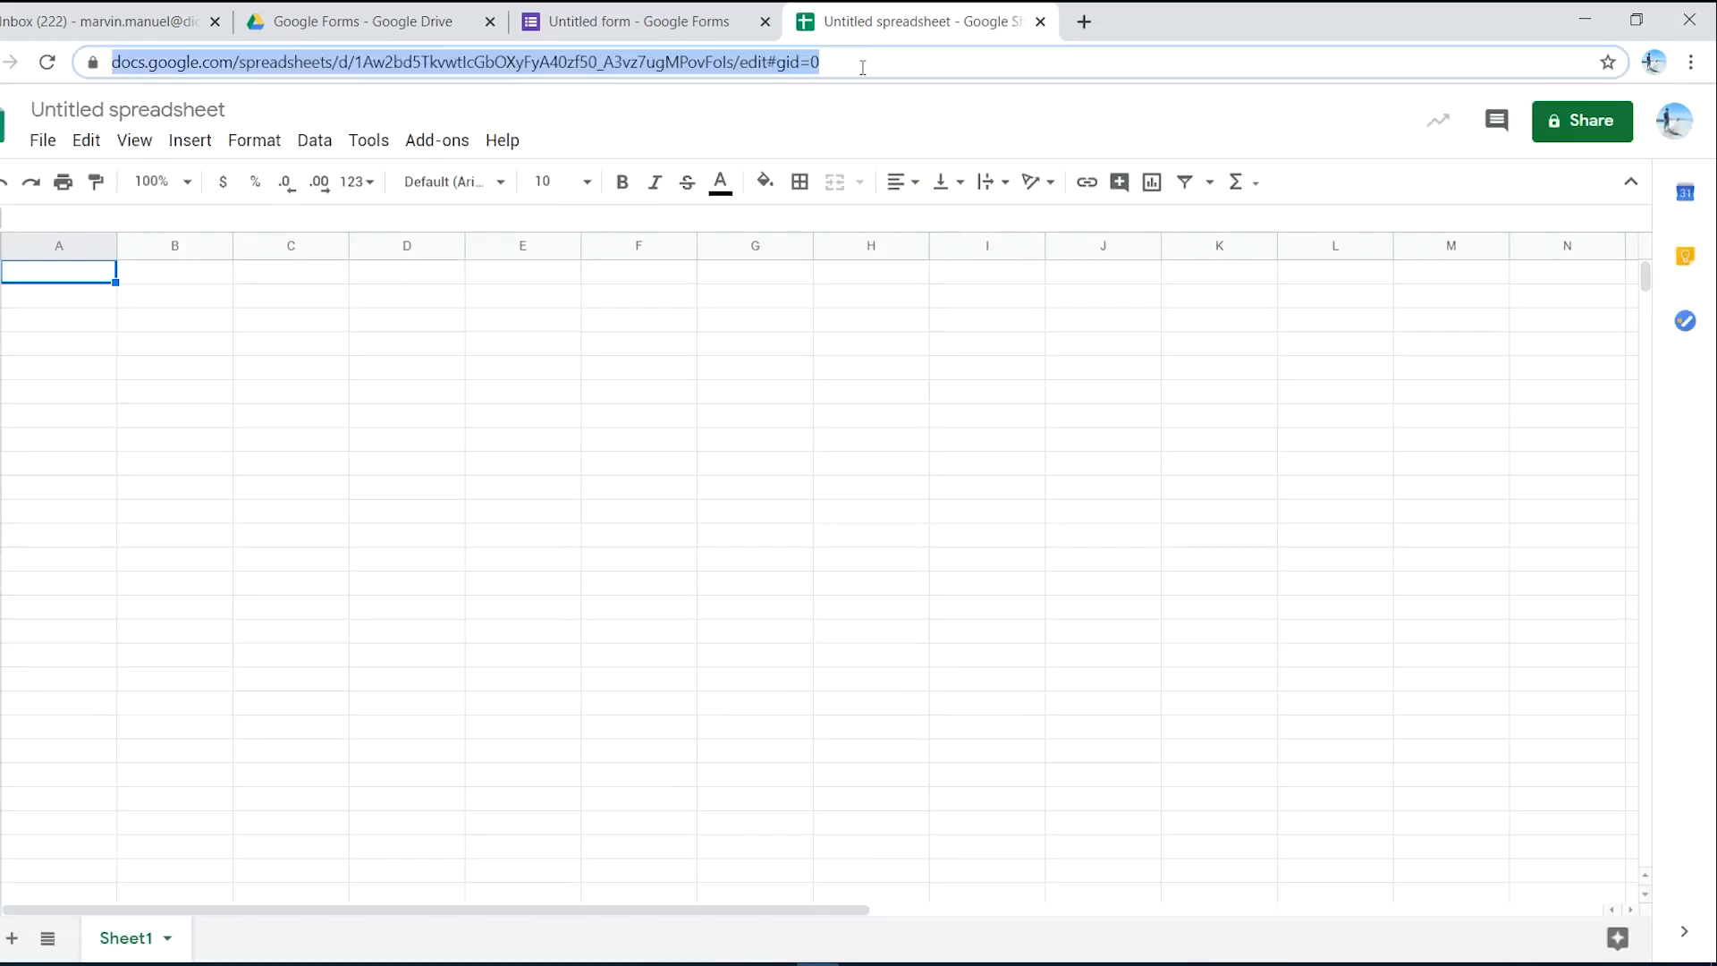
{"action": "left_click", "coordinate": [863, 67]}
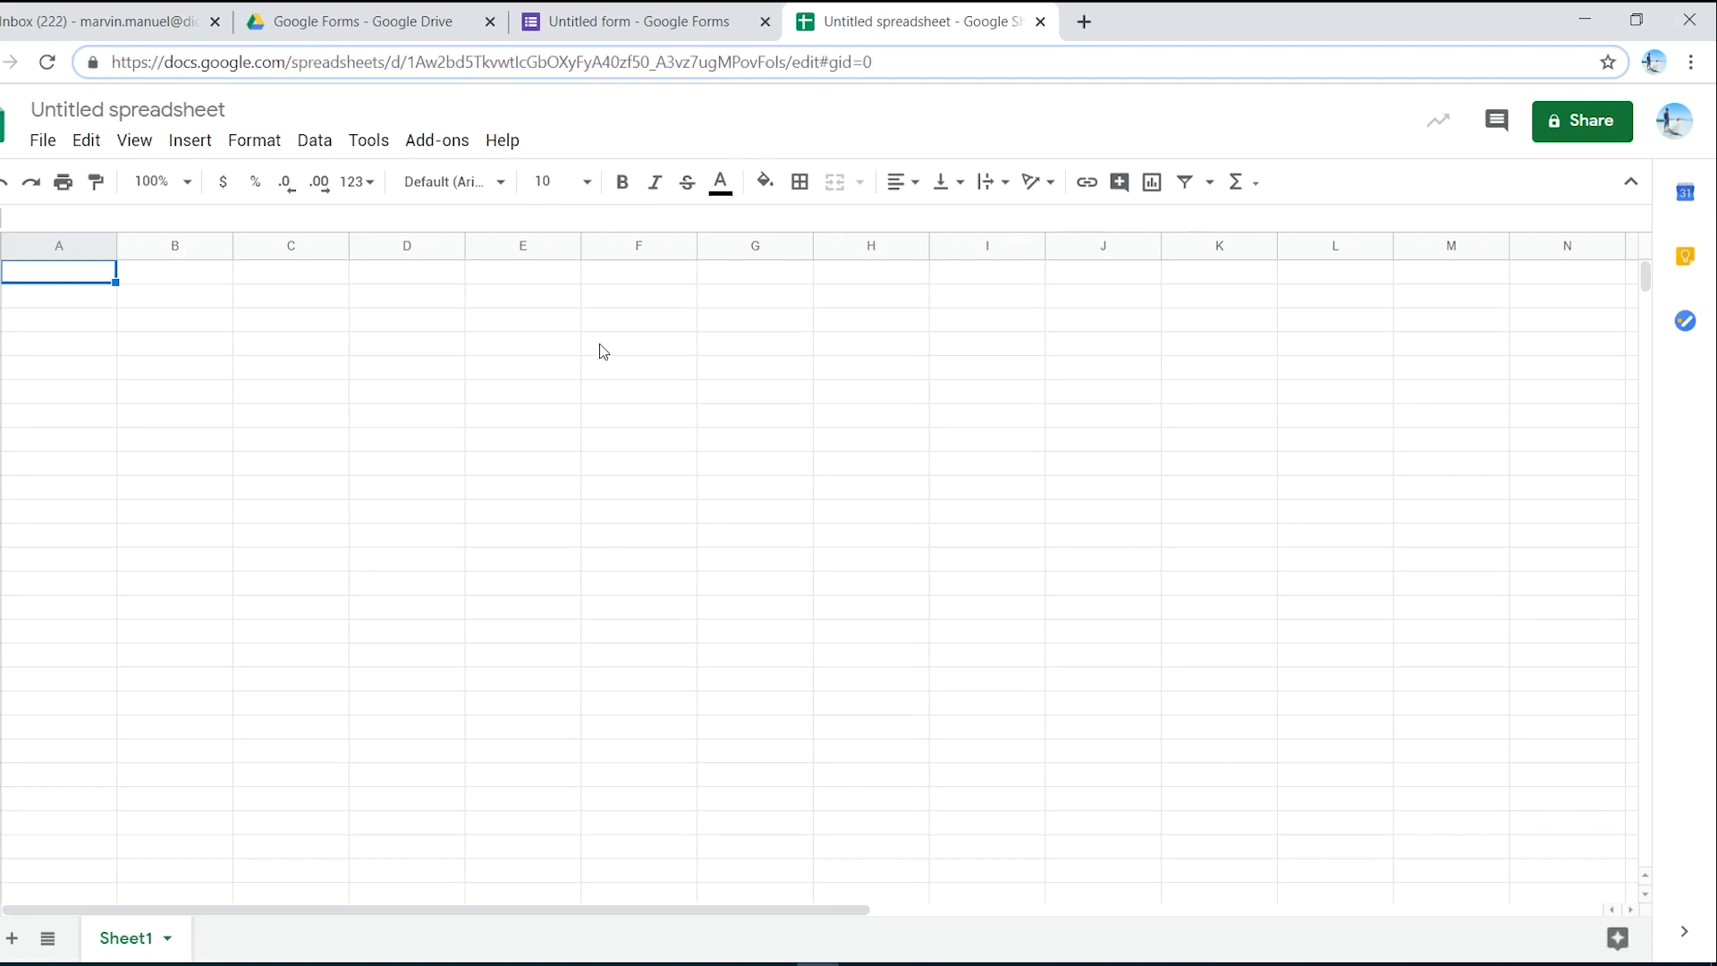
- Widen columns A and B, then close the spreadsheet tab with Ctrl+W
{"action": "left_click_drag", "start_coordinate": [116, 247], "coordinate": [165, 250]}
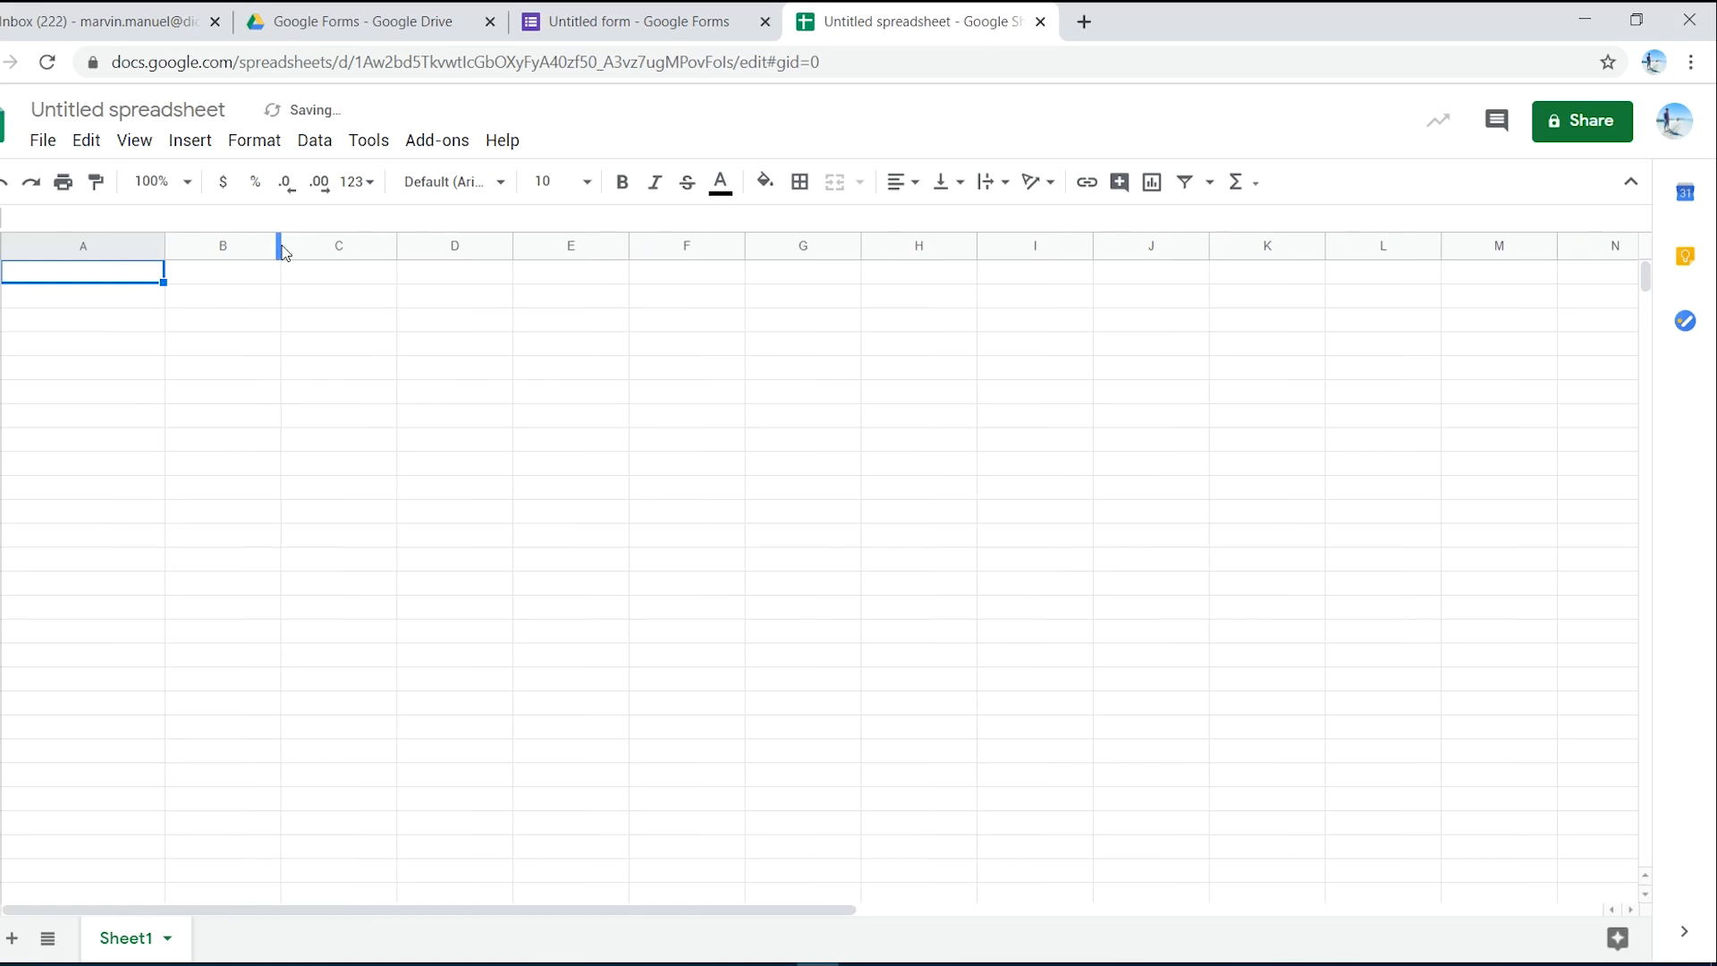
{"action": "left_click_drag", "start_coordinate": [280, 250], "coordinate": [329, 250]}
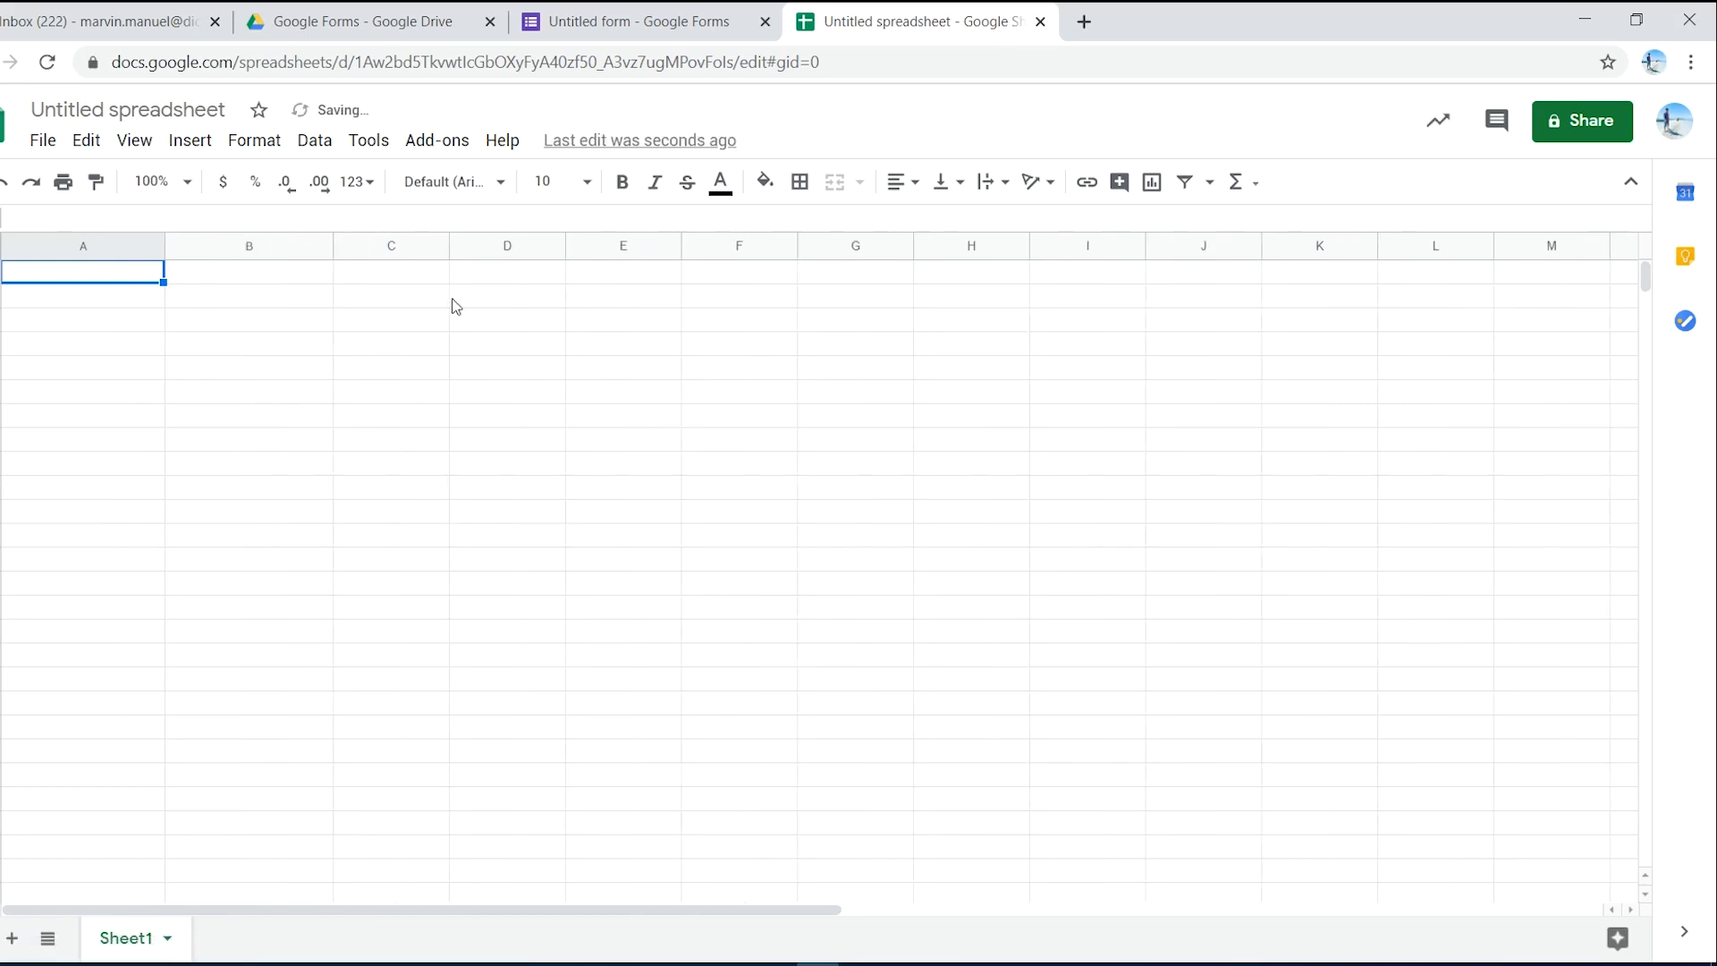
{"action": "key", "text": "ctrl+w"}
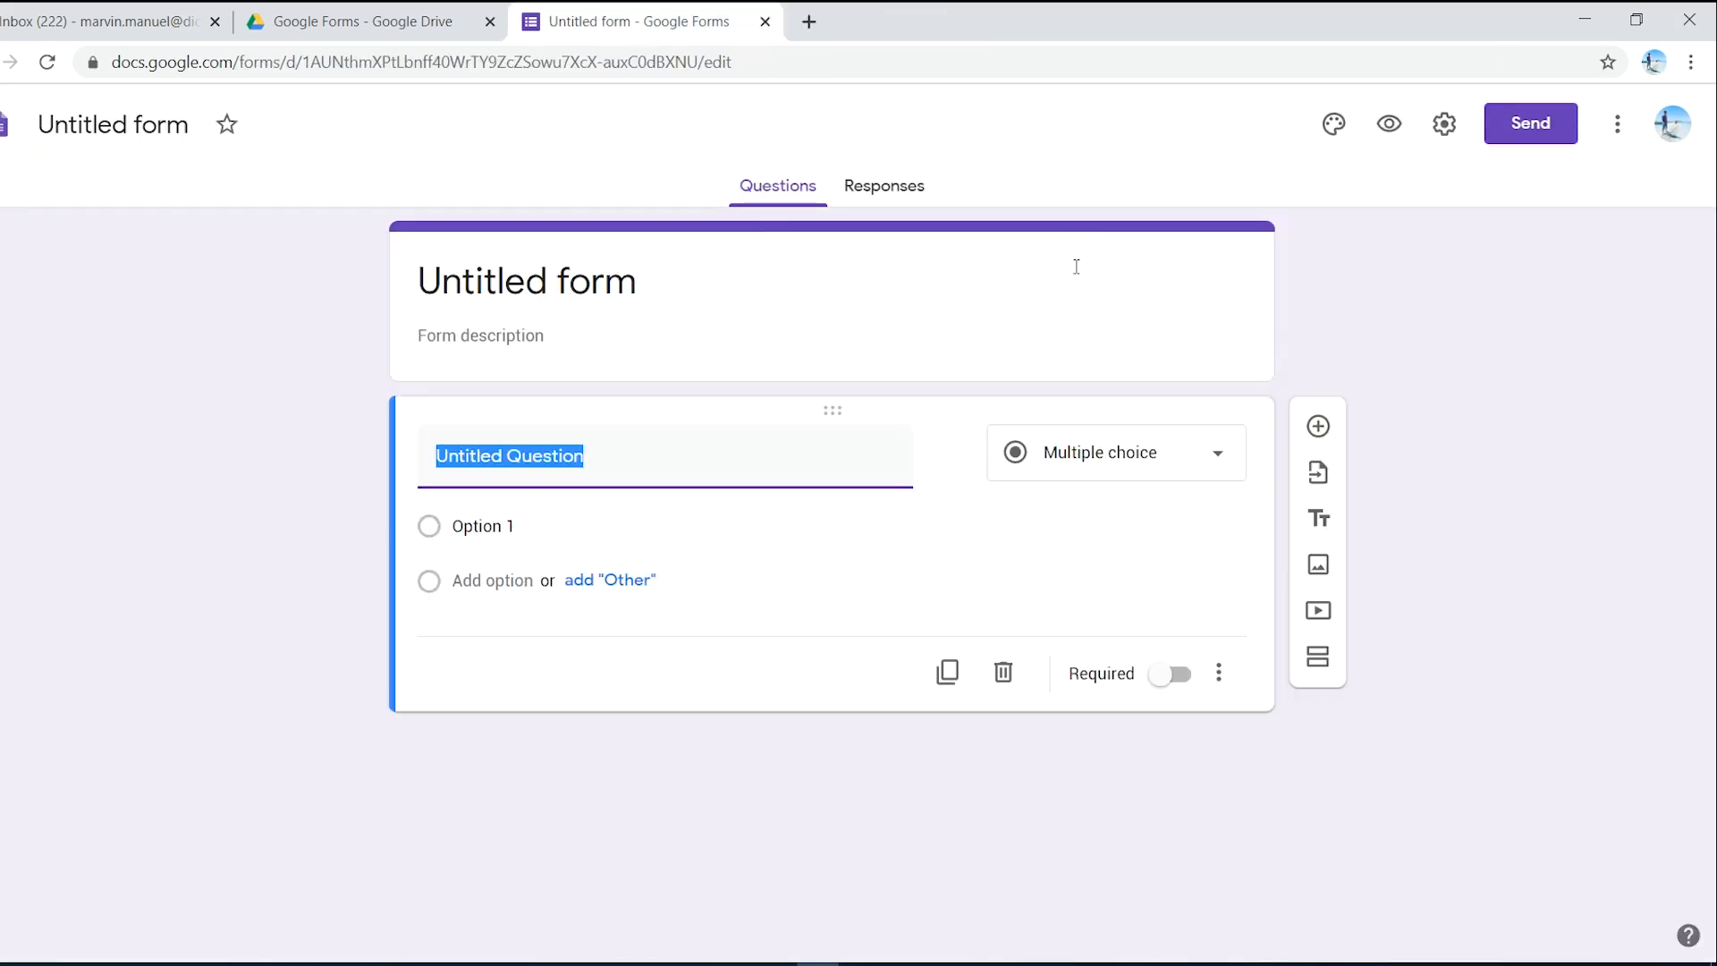
- Rename the form file to 'google form example'
{"action": "left_click", "coordinate": [124, 321]}
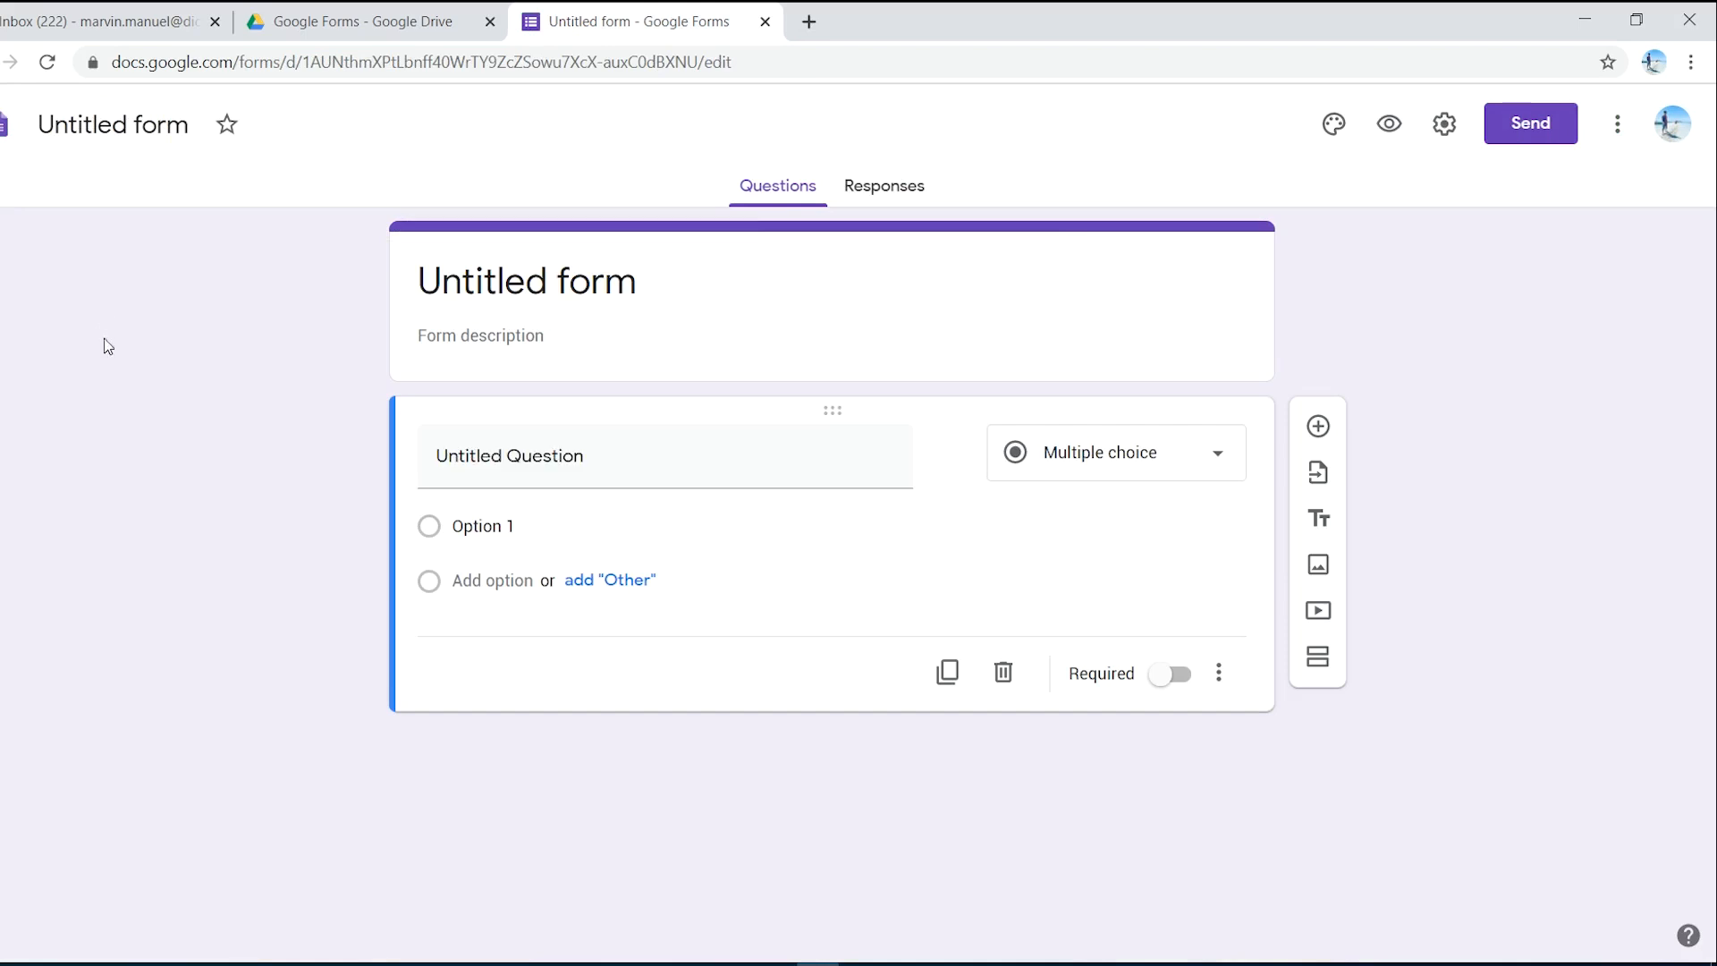
{"action": "left_click", "coordinate": [125, 130]}
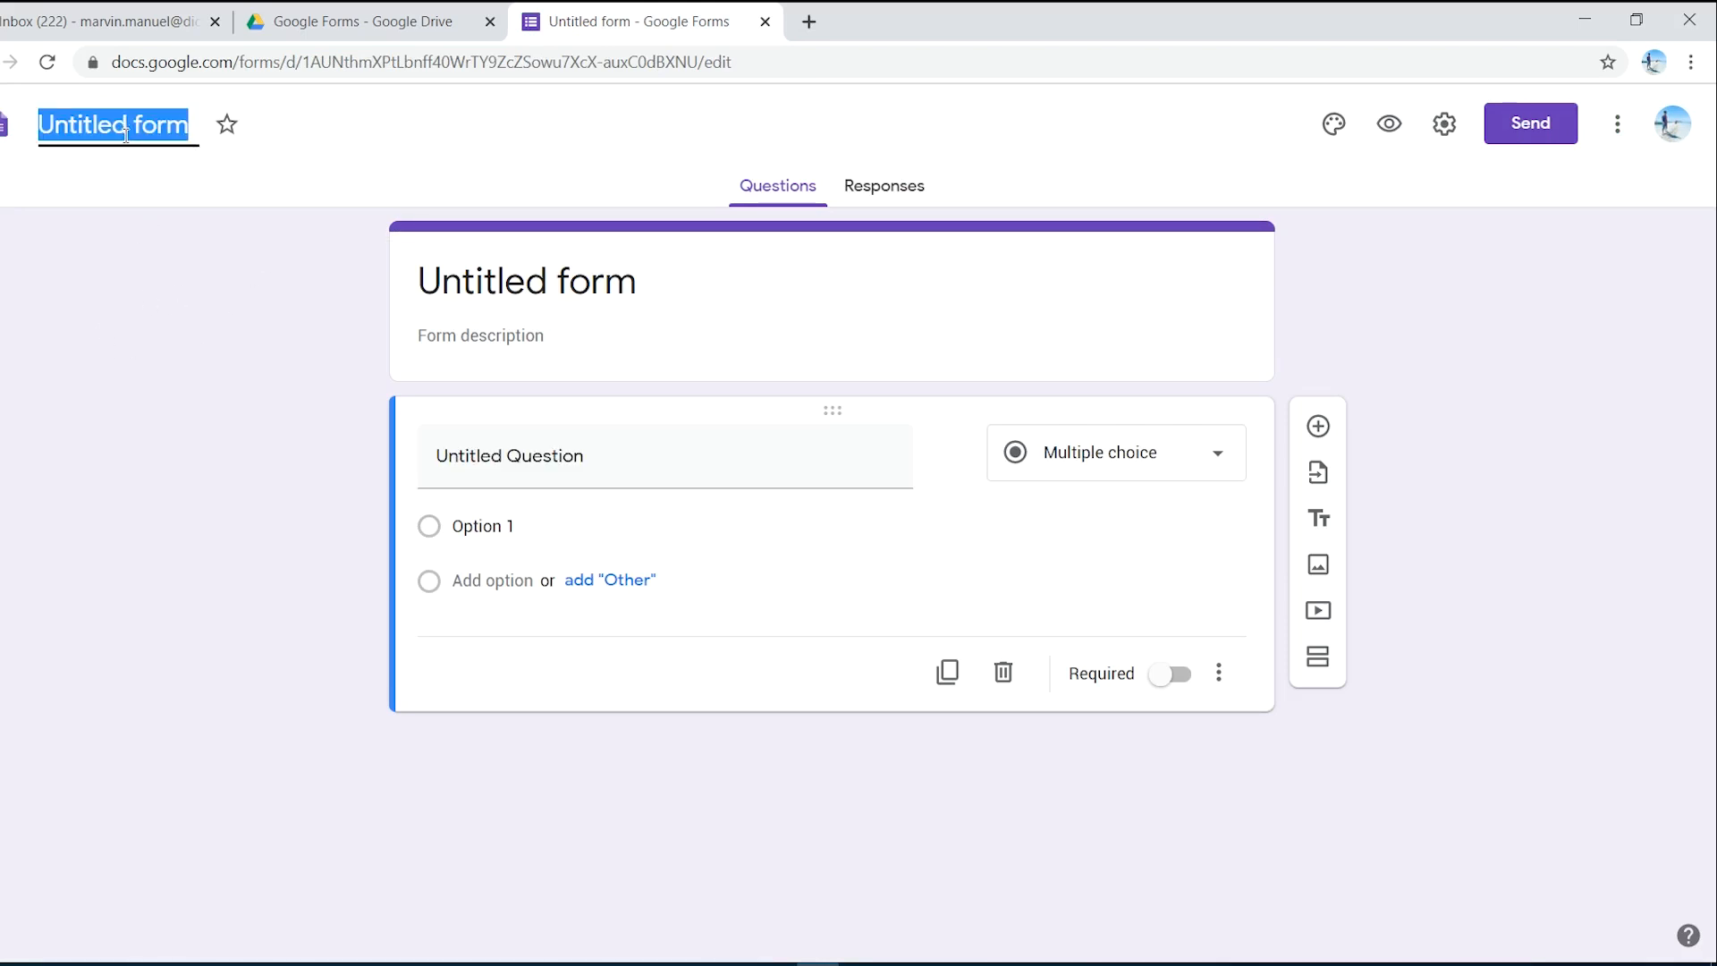
{"action": "type", "text": "g"}
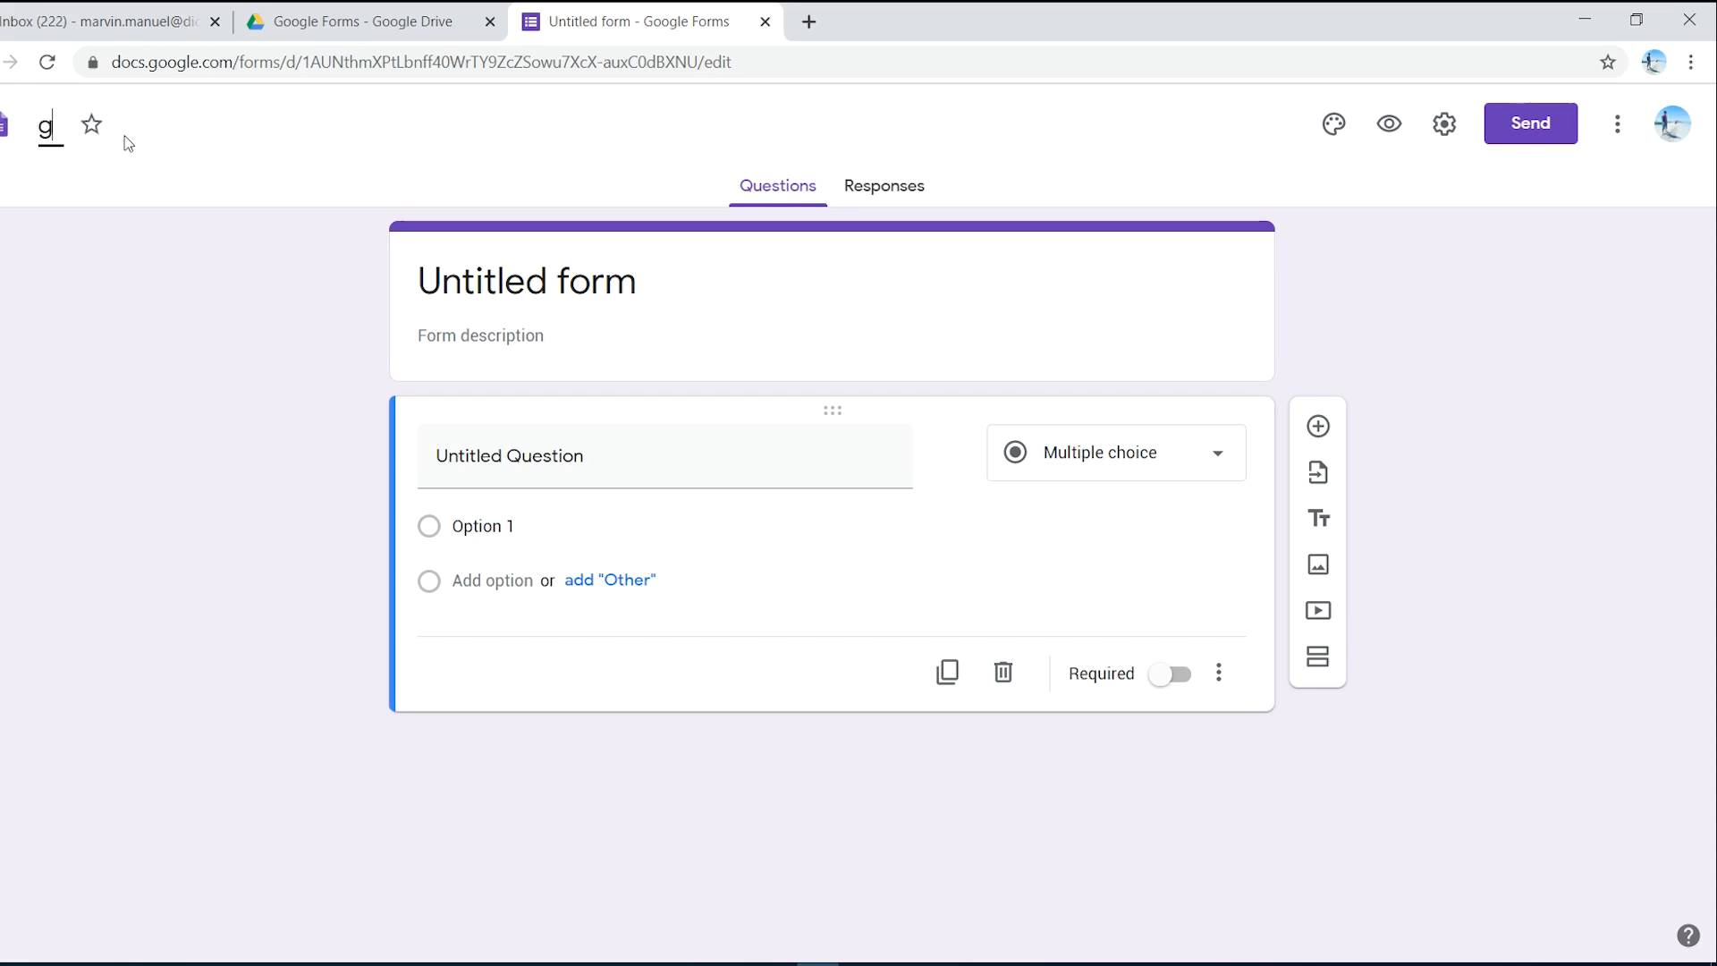
{"action": "type", "text": "oogle form exam"}
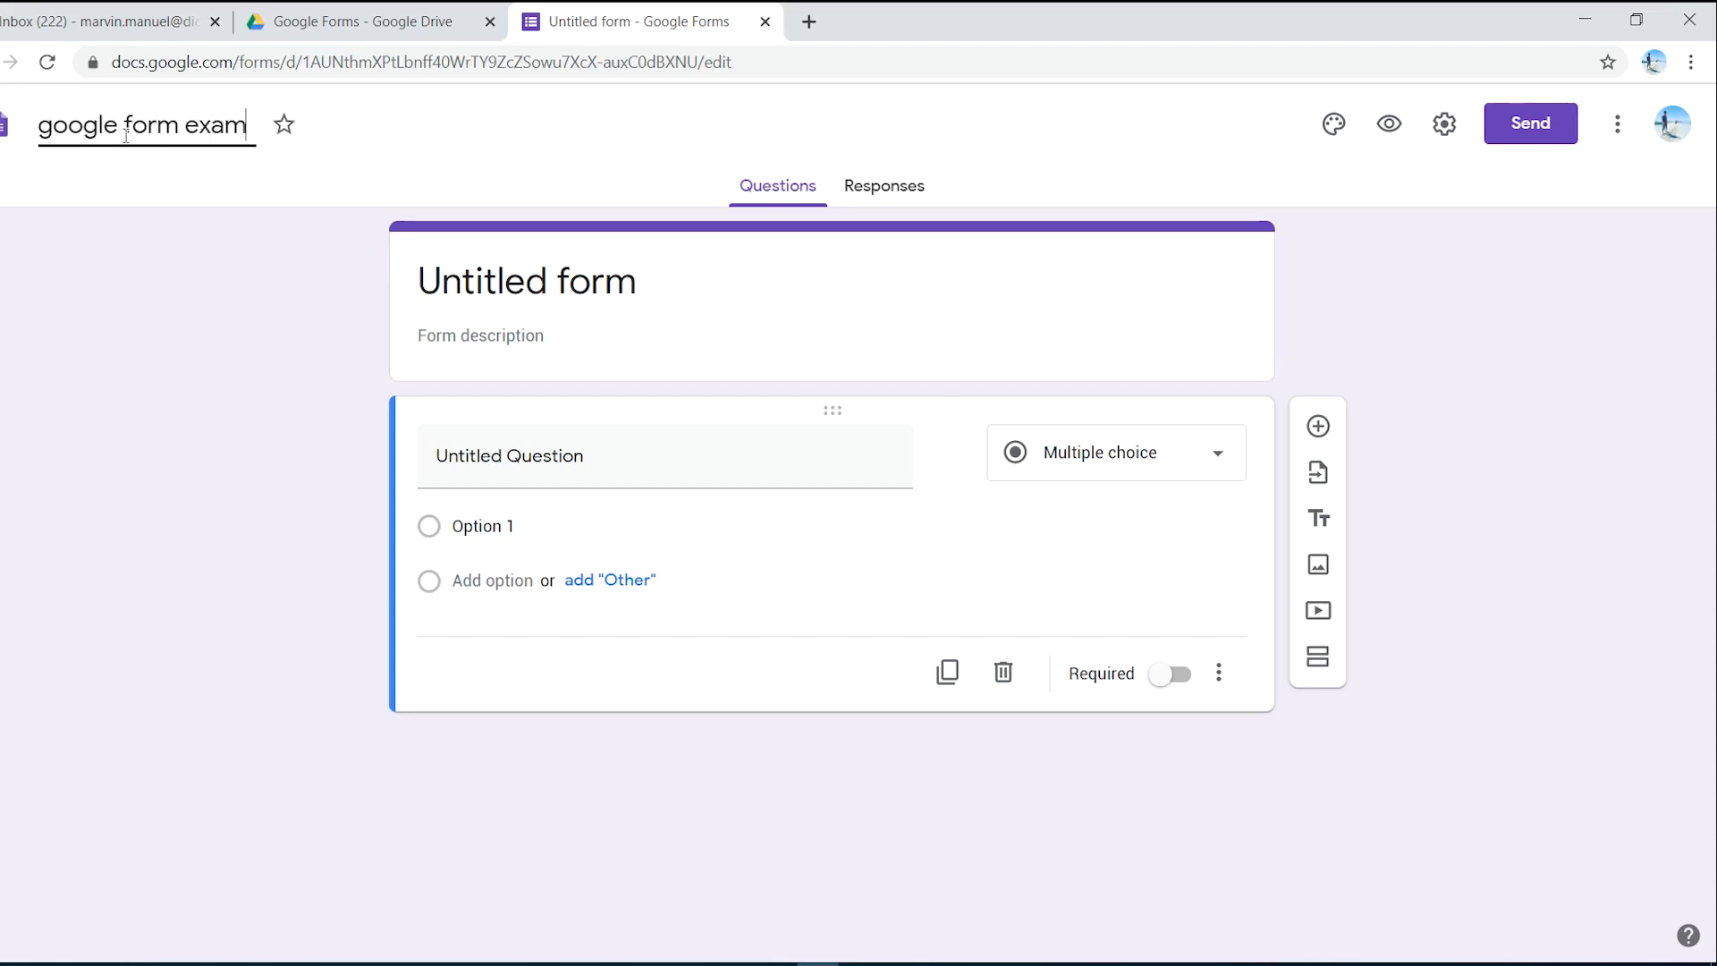
{"action": "type", "text": "ple"}
{"action": "left_click", "coordinate": [259, 277]}
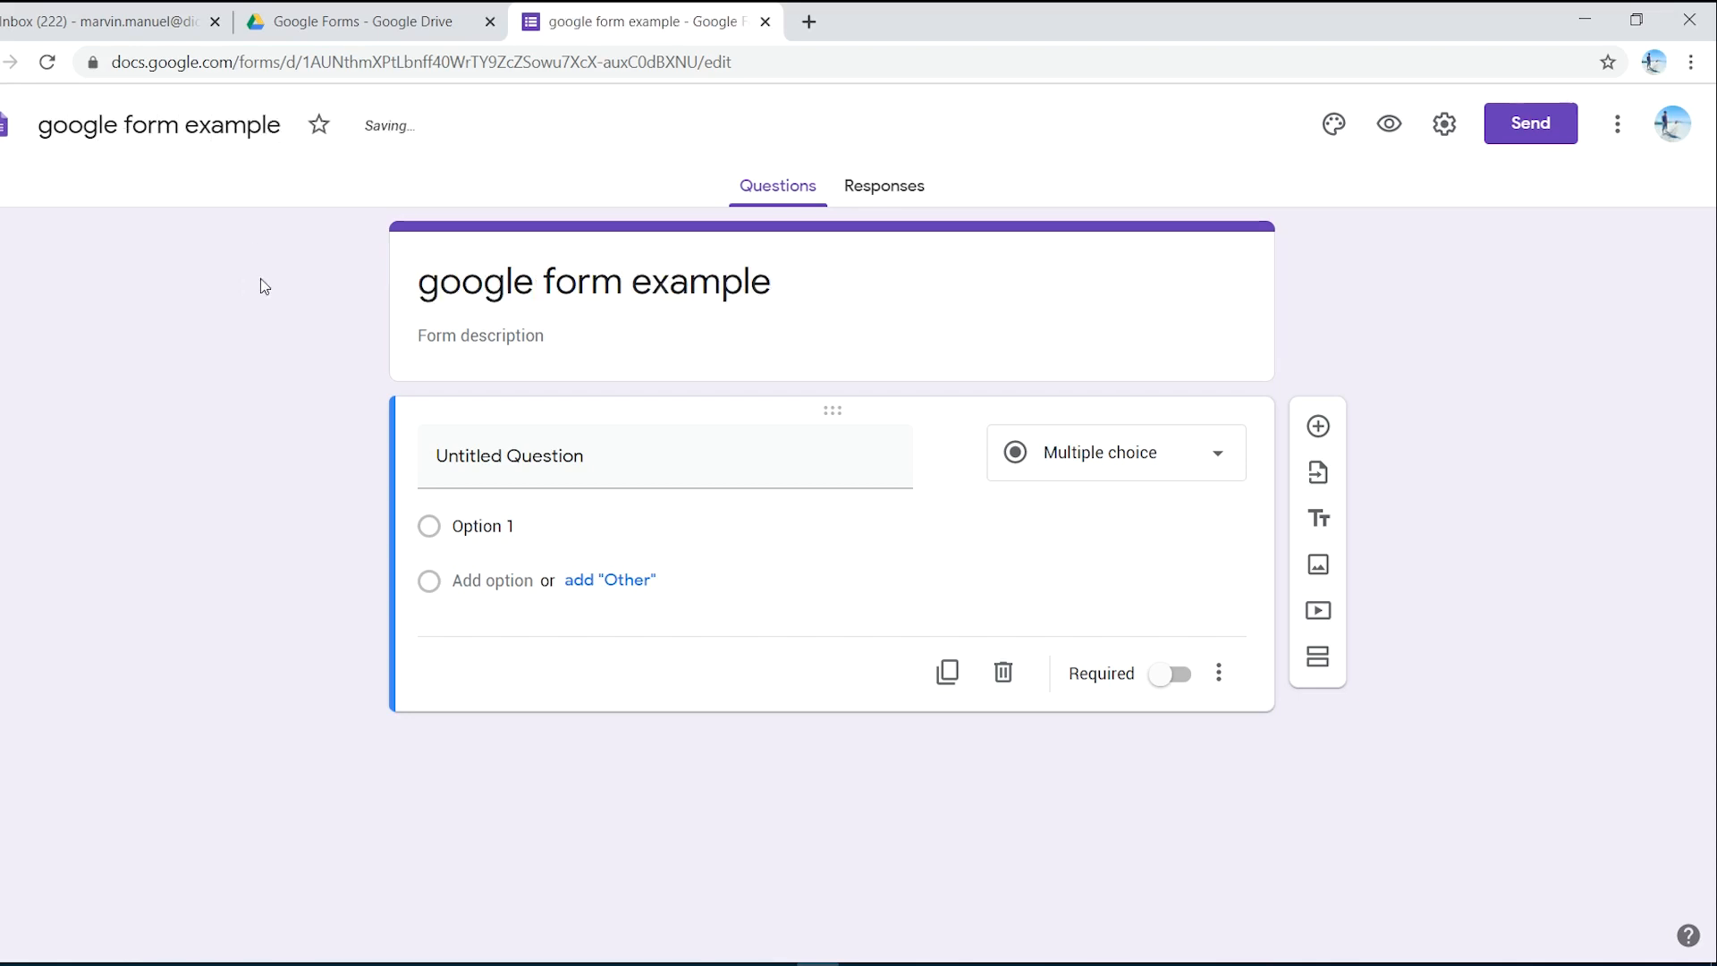
- Replace the form's heading text with 'Google Forms'
{"action": "left_click", "coordinate": [698, 258]}
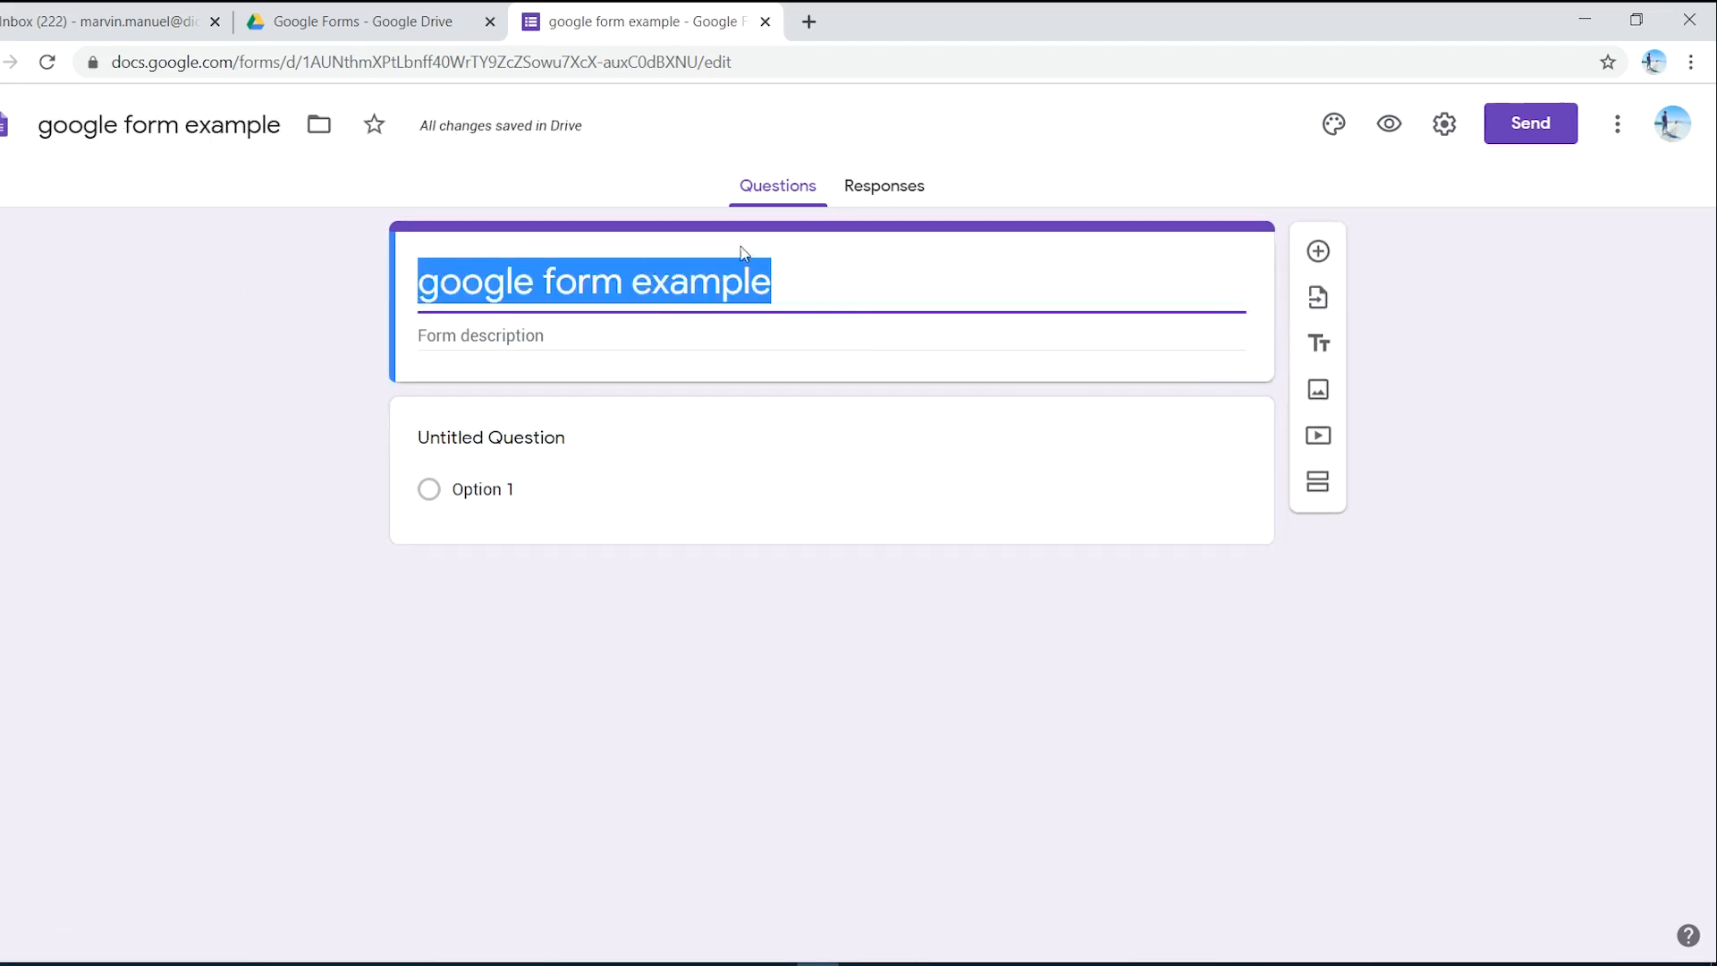
{"action": "left_click", "coordinate": [815, 284]}
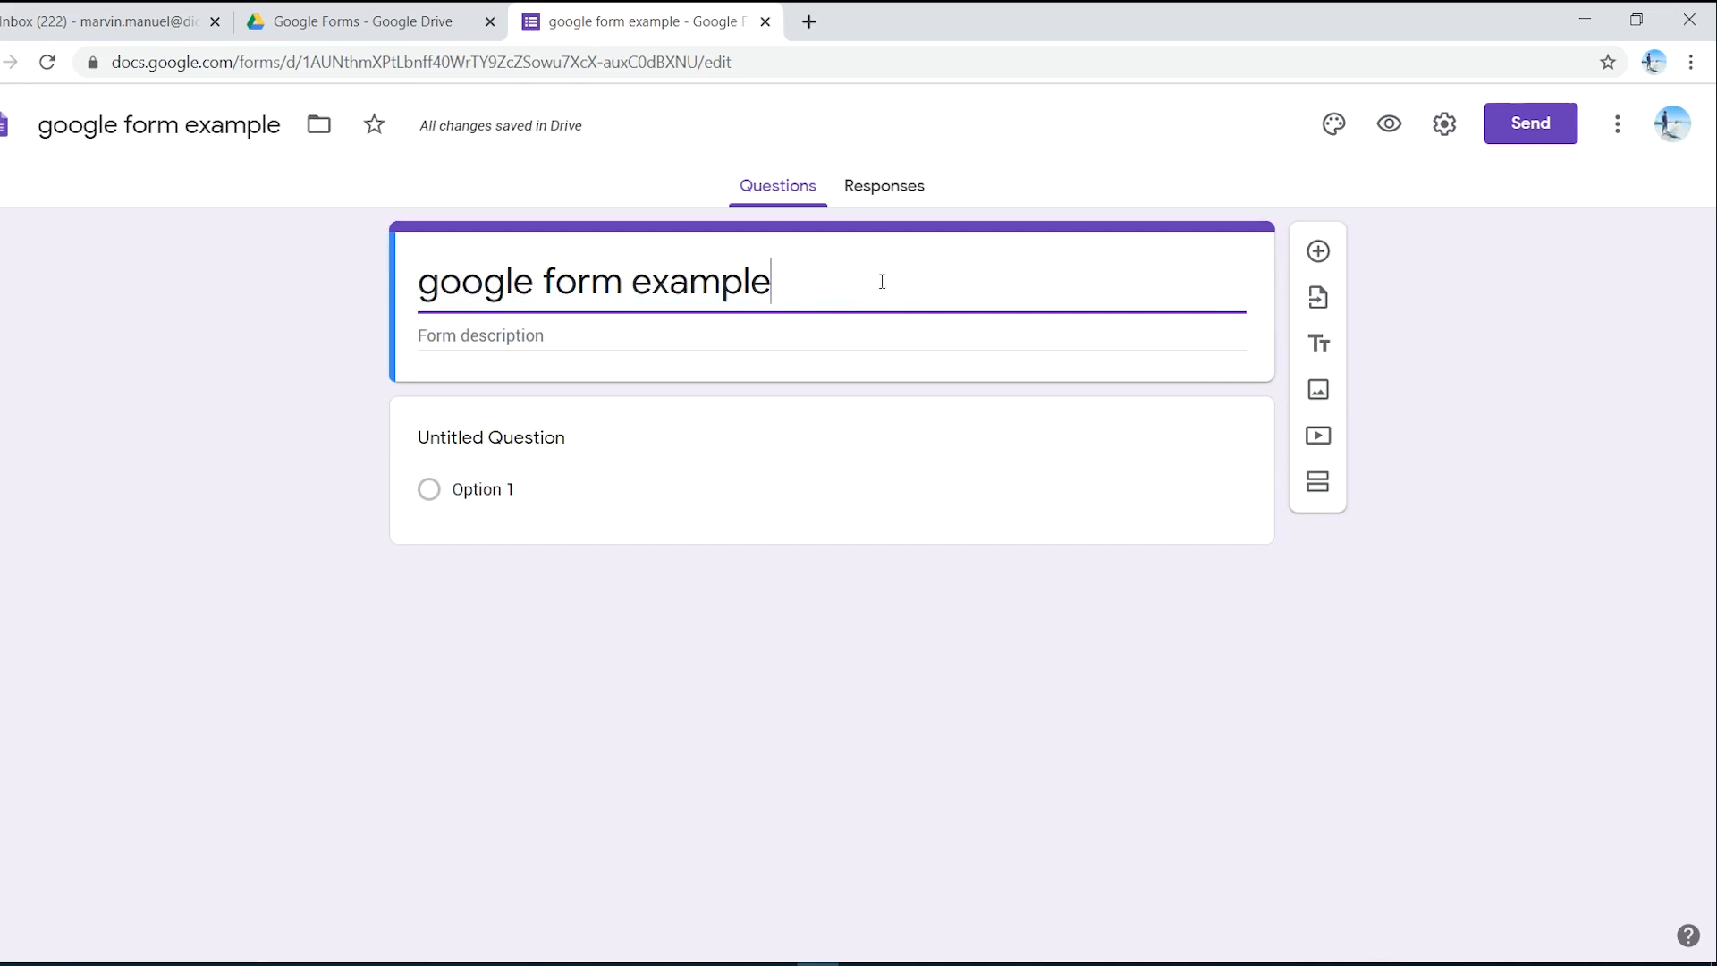
{"action": "left_click_drag", "start_coordinate": [897, 284], "coordinate": [615, 276]}
{"action": "left_click", "coordinate": [811, 284]}
{"action": "left_click_drag", "start_coordinate": [814, 285], "coordinate": [745, 285]}
{"action": "left_click", "coordinate": [828, 282]}
{"action": "left_click", "coordinate": [430, 286], "text": "shift"}
{"action": "left_click", "coordinate": [420, 284], "text": "shift"}
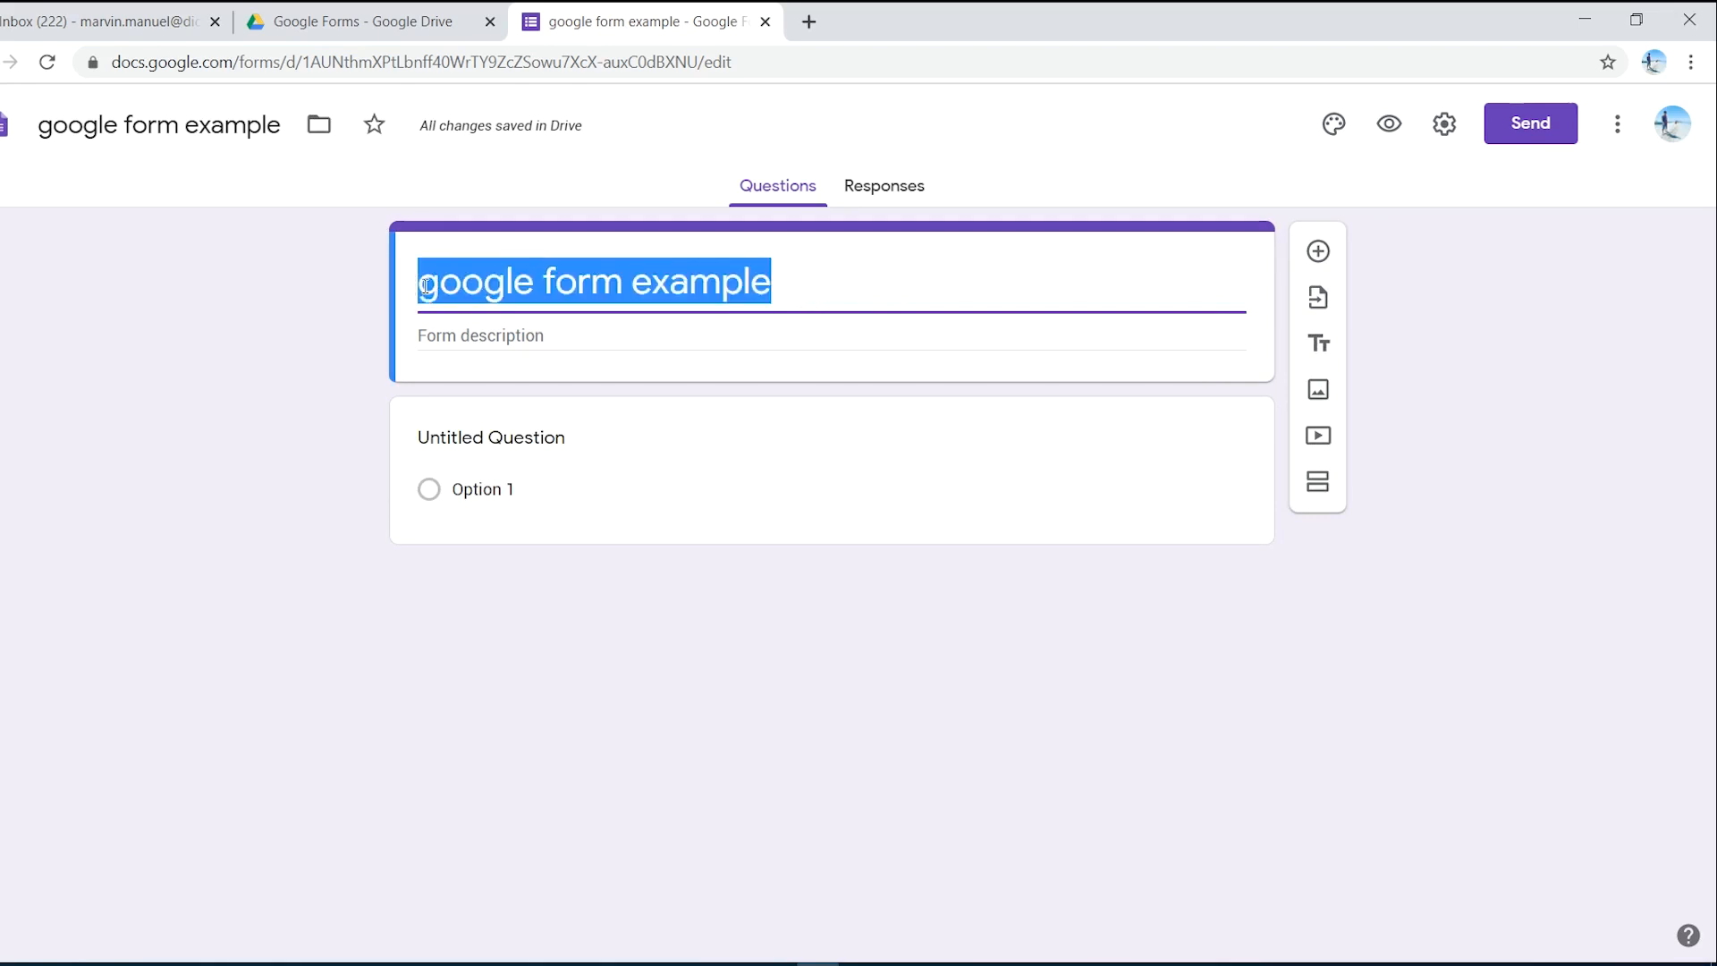
{"action": "type", "text": "Goo"}
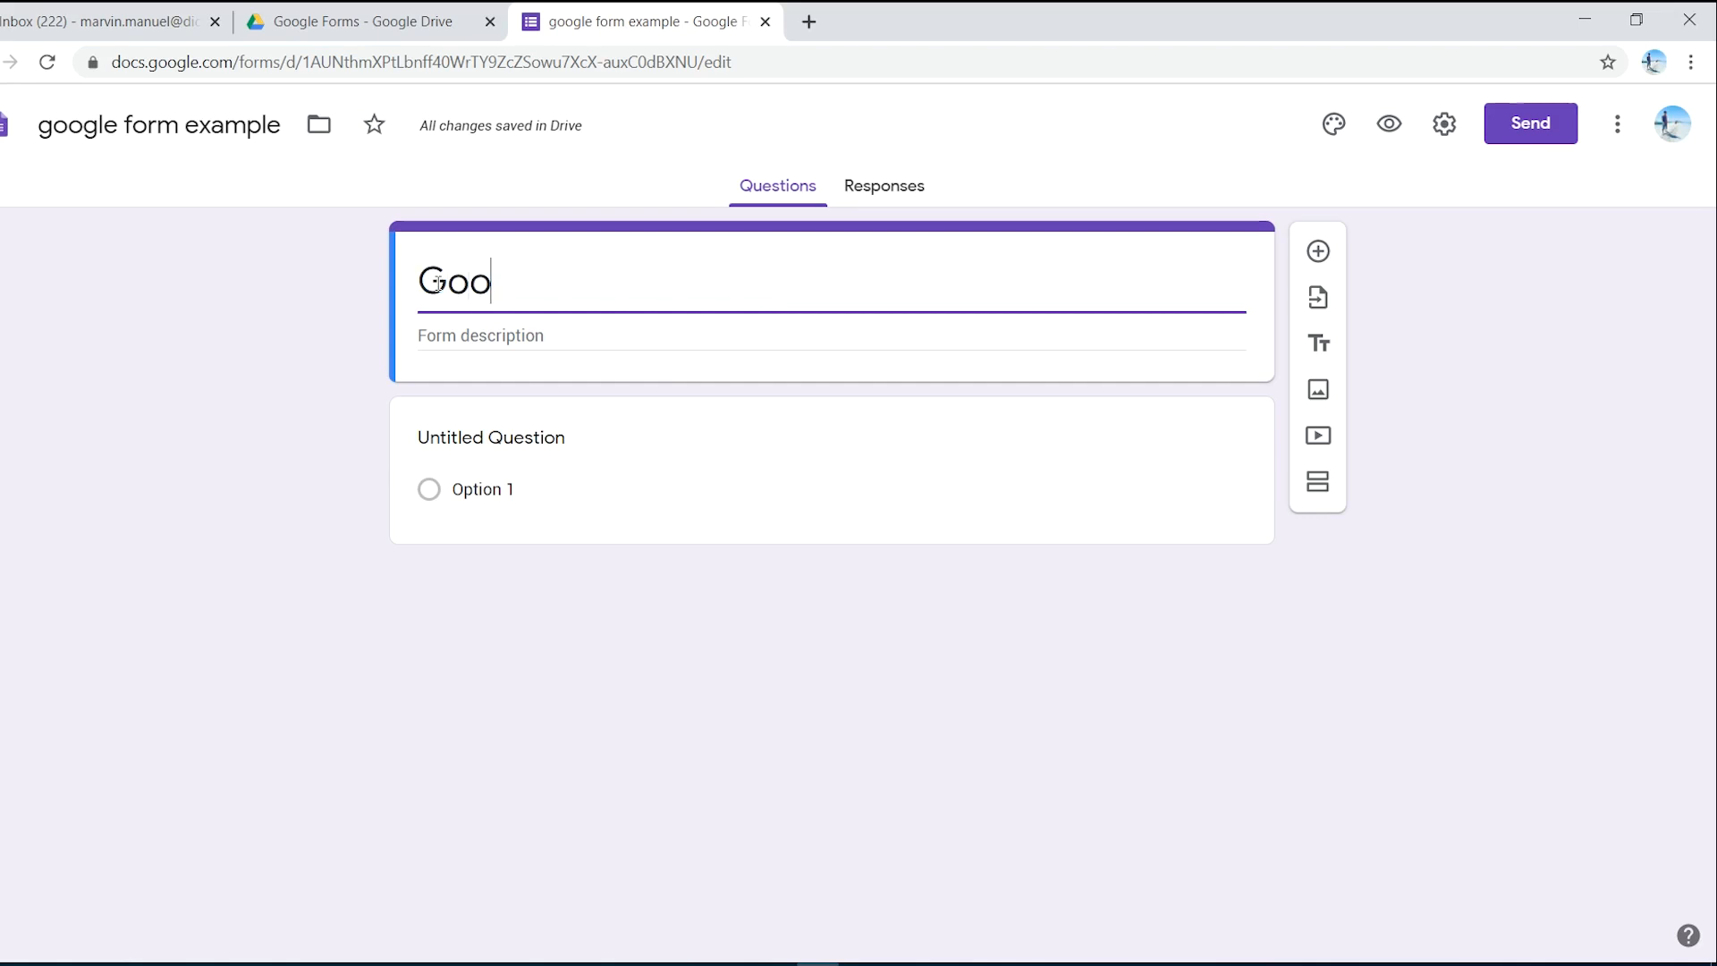
{"action": "type", "text": "gle"}
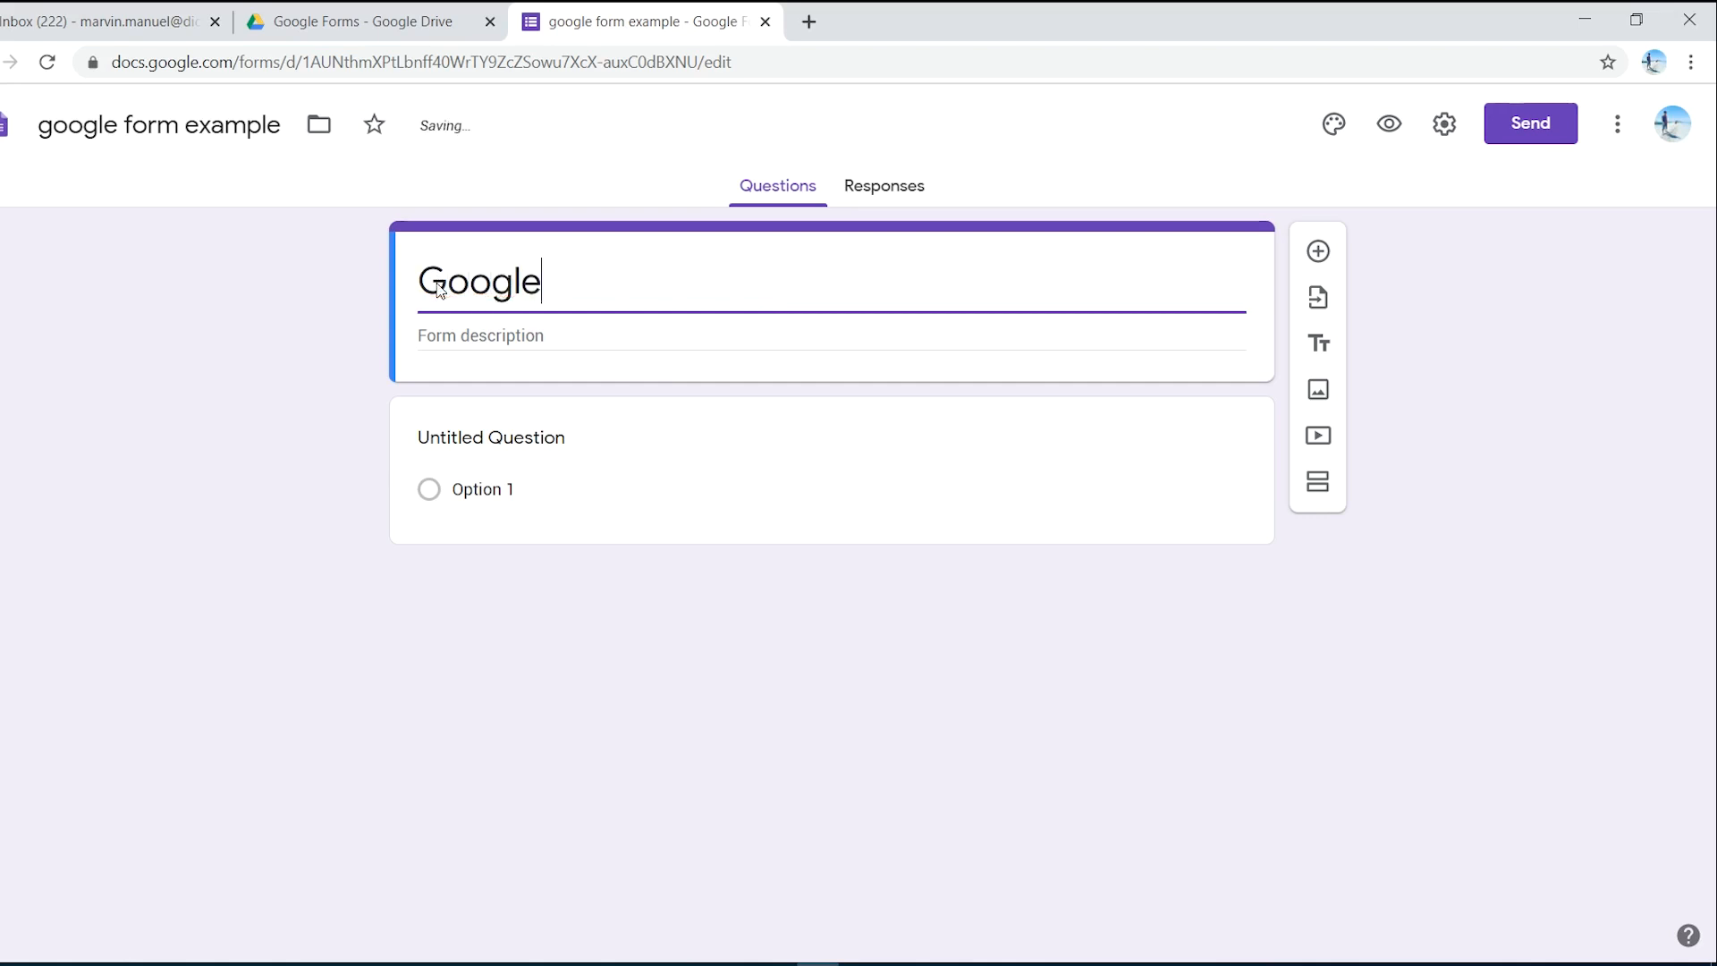
{"action": "type", "text": " Forms"}
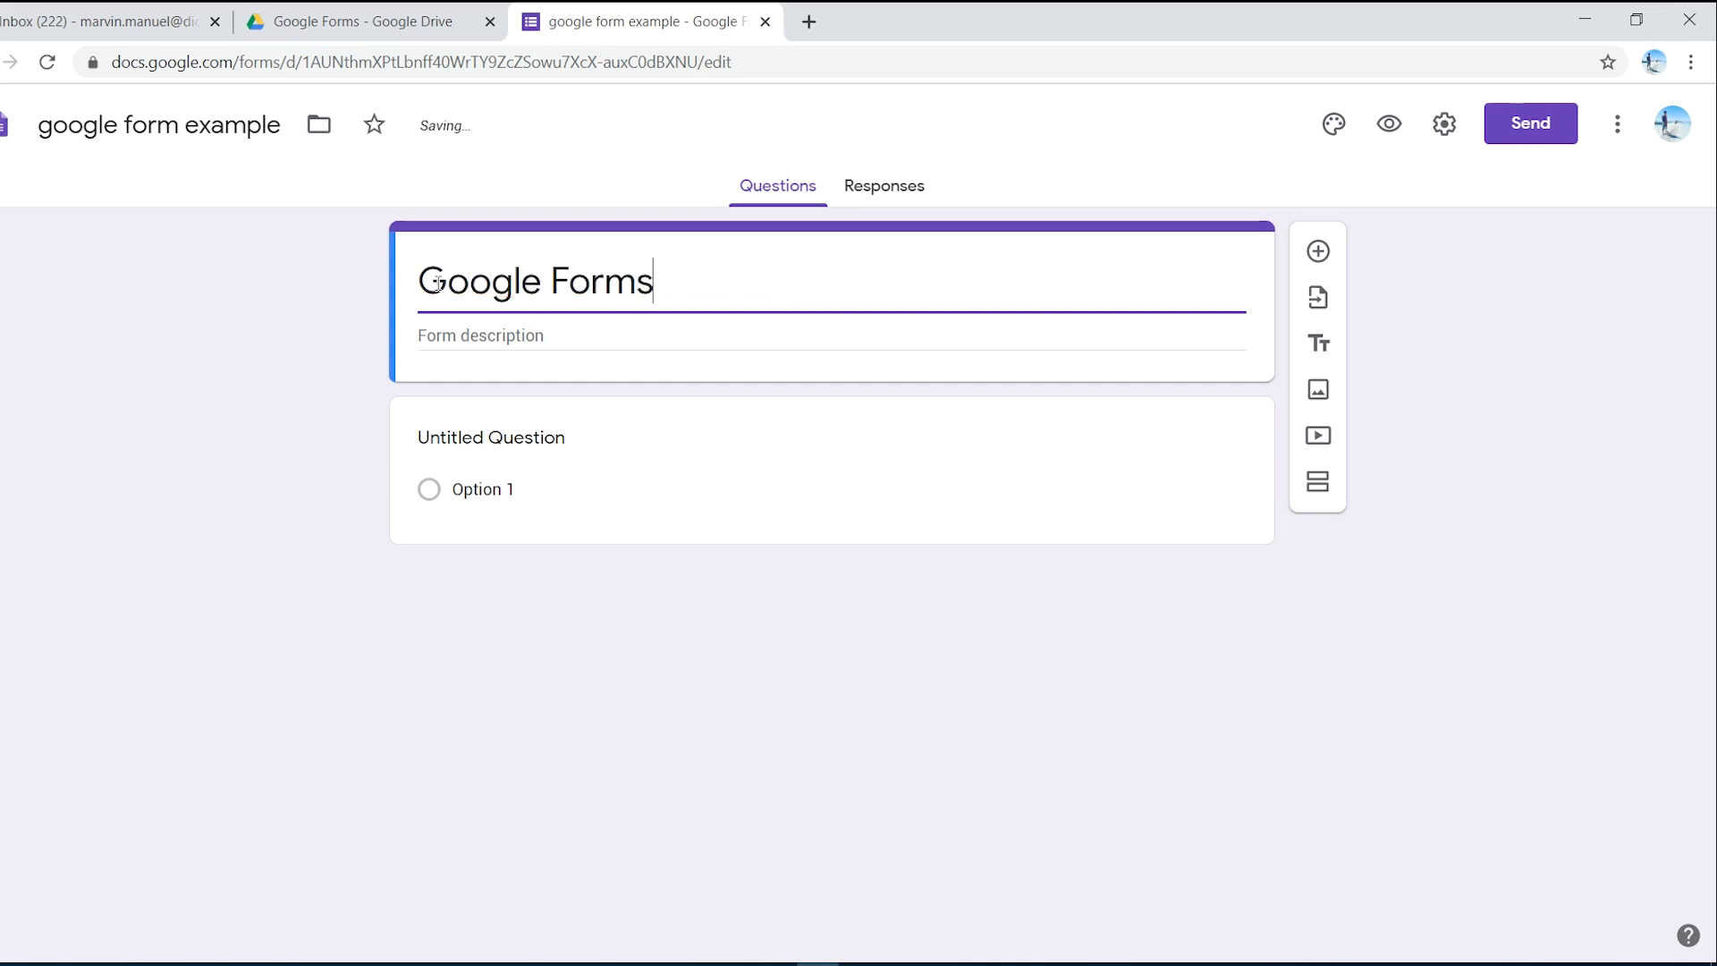
{"action": "left_click", "coordinate": [433, 738]}
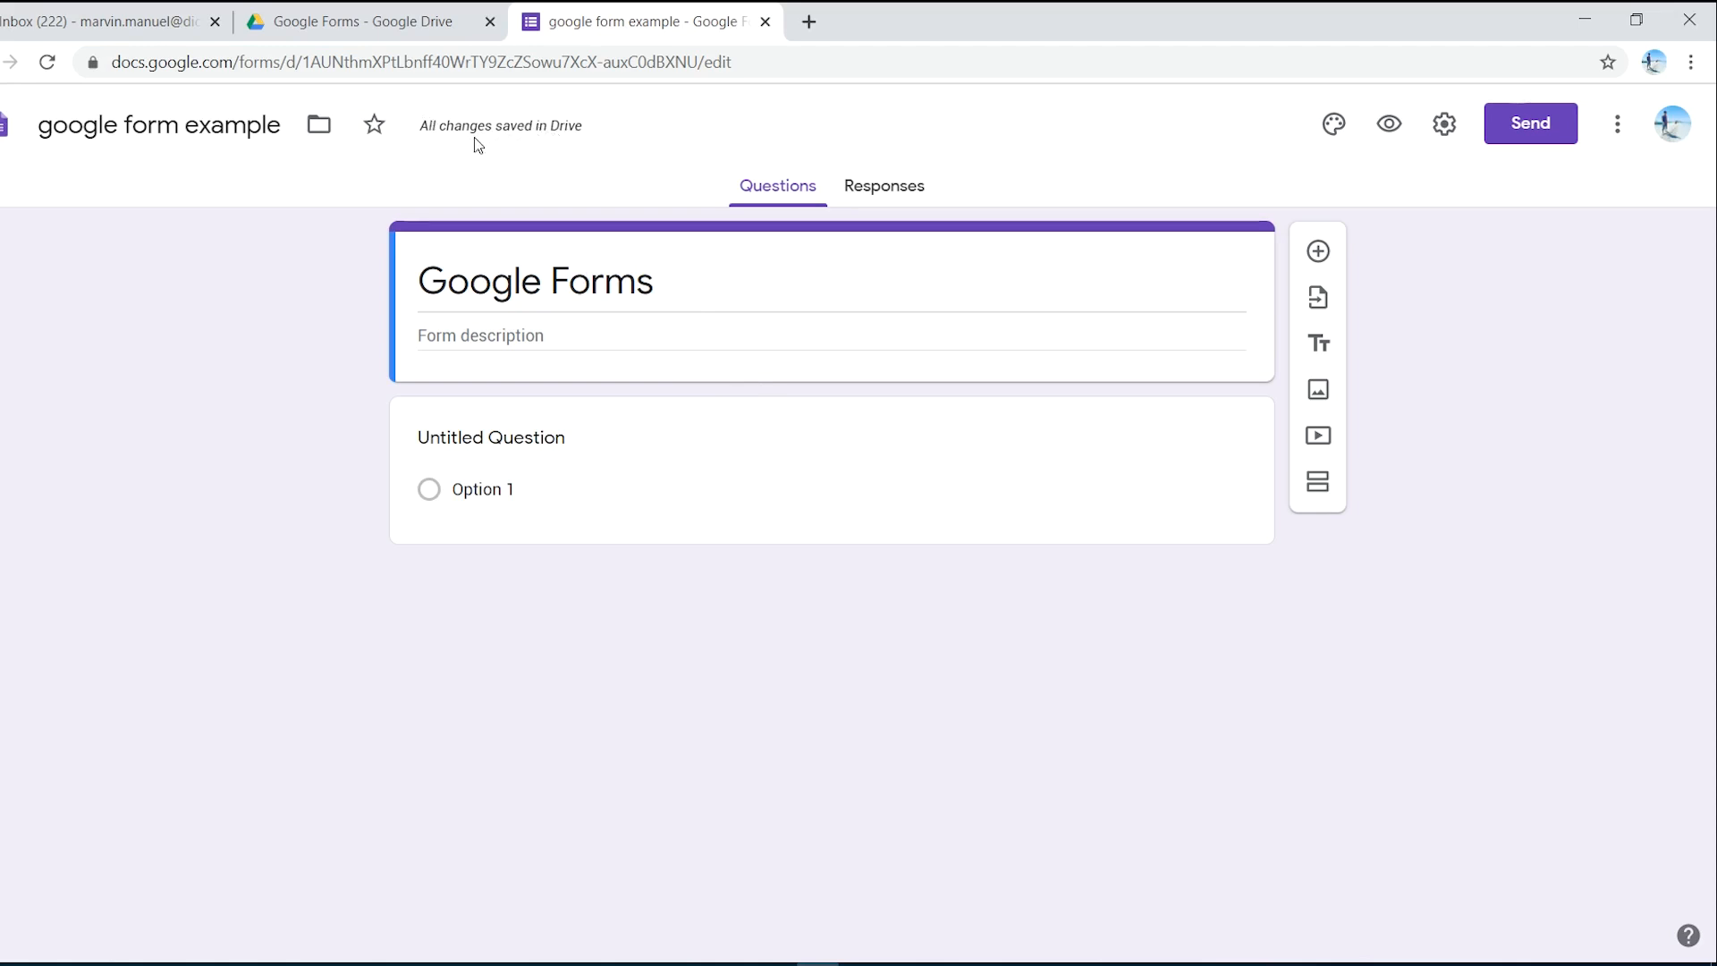
- Set the form's theme colour to light blue and bring up the header image choices
{"action": "left_click", "coordinate": [476, 334]}
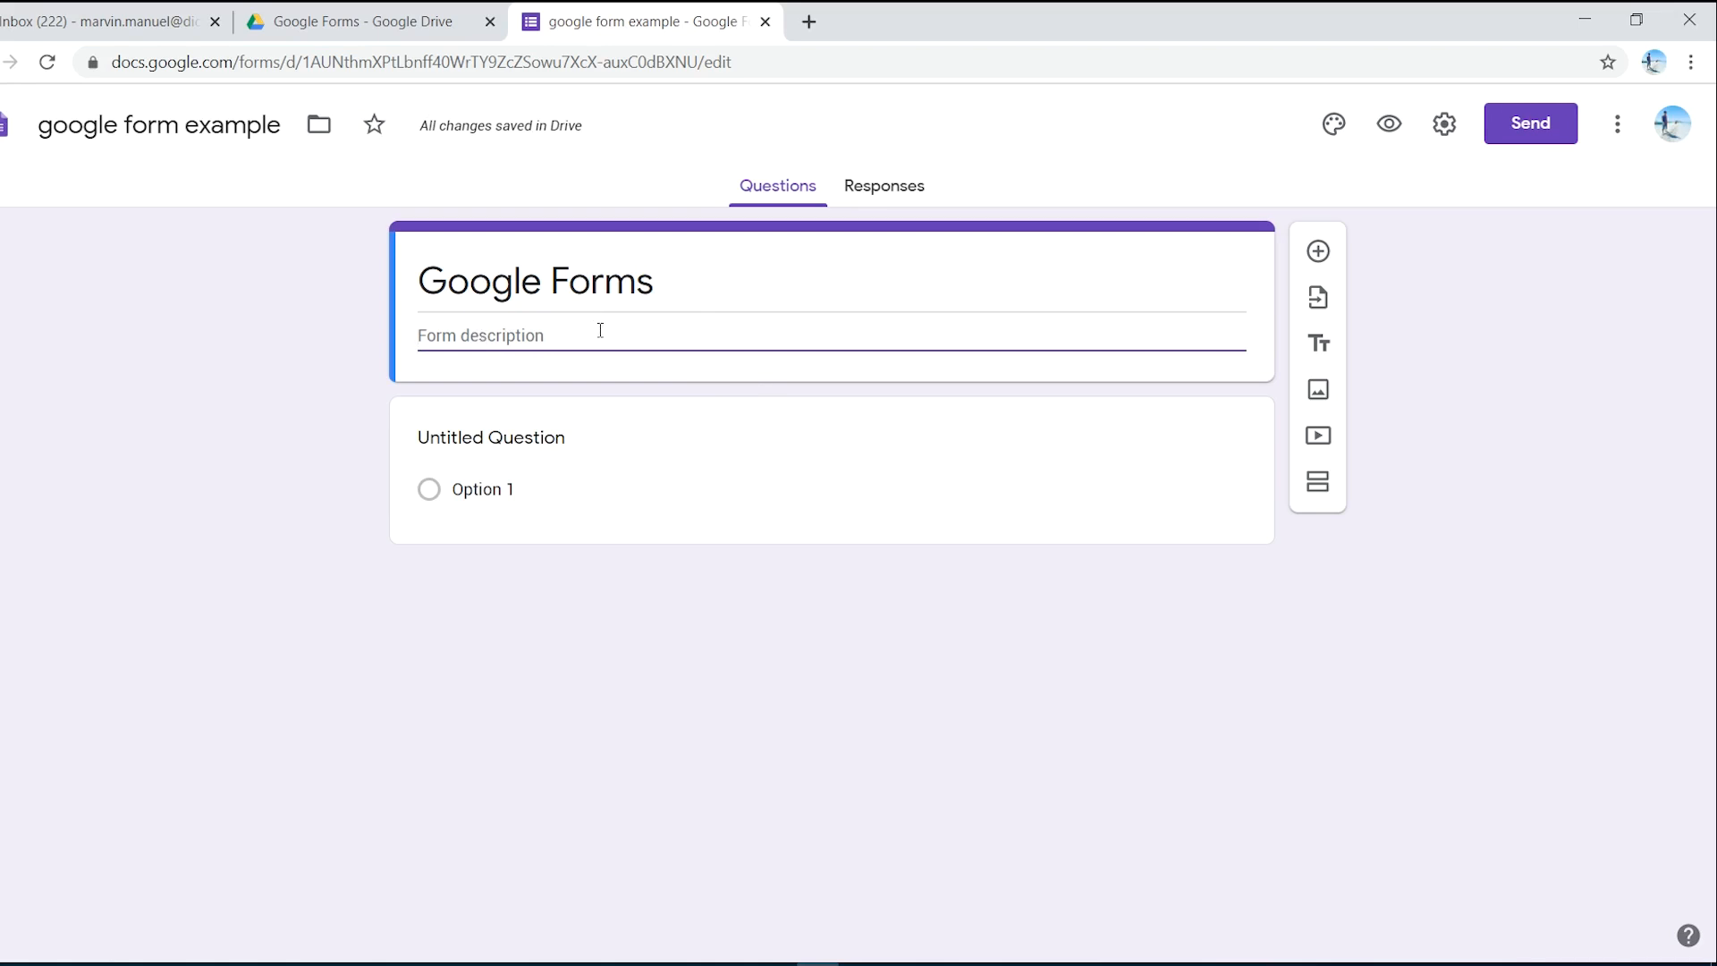
{"action": "left_click", "coordinate": [1338, 138]}
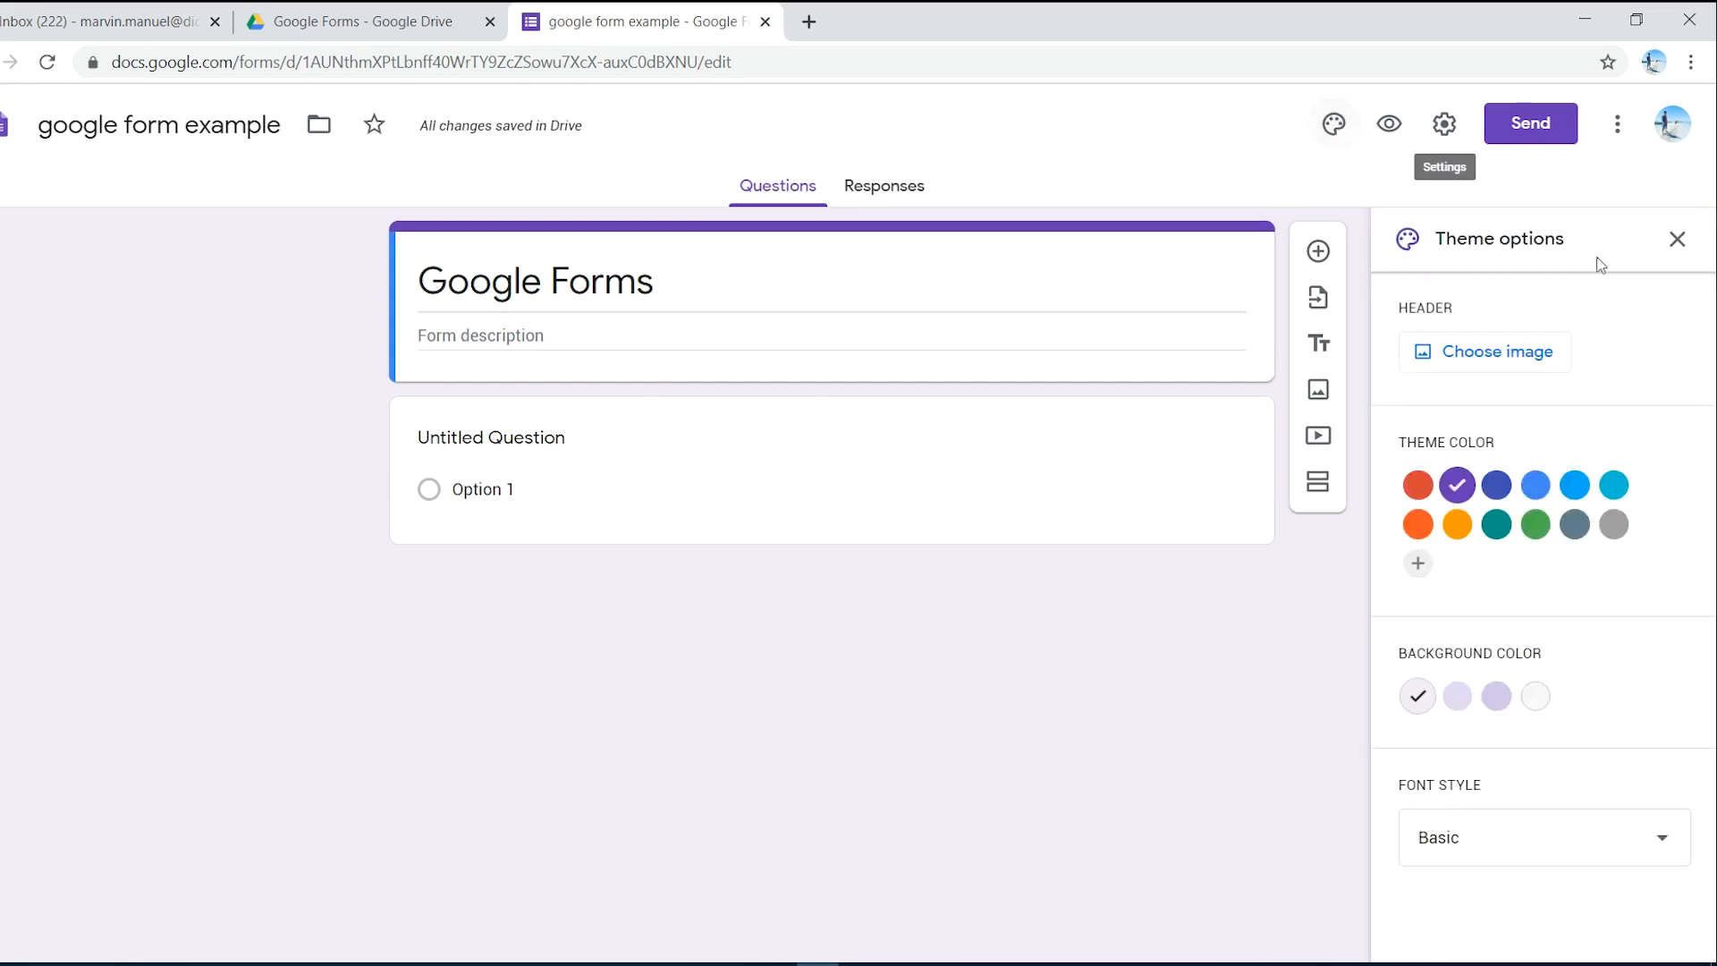
{"action": "left_click", "coordinate": [1577, 487]}
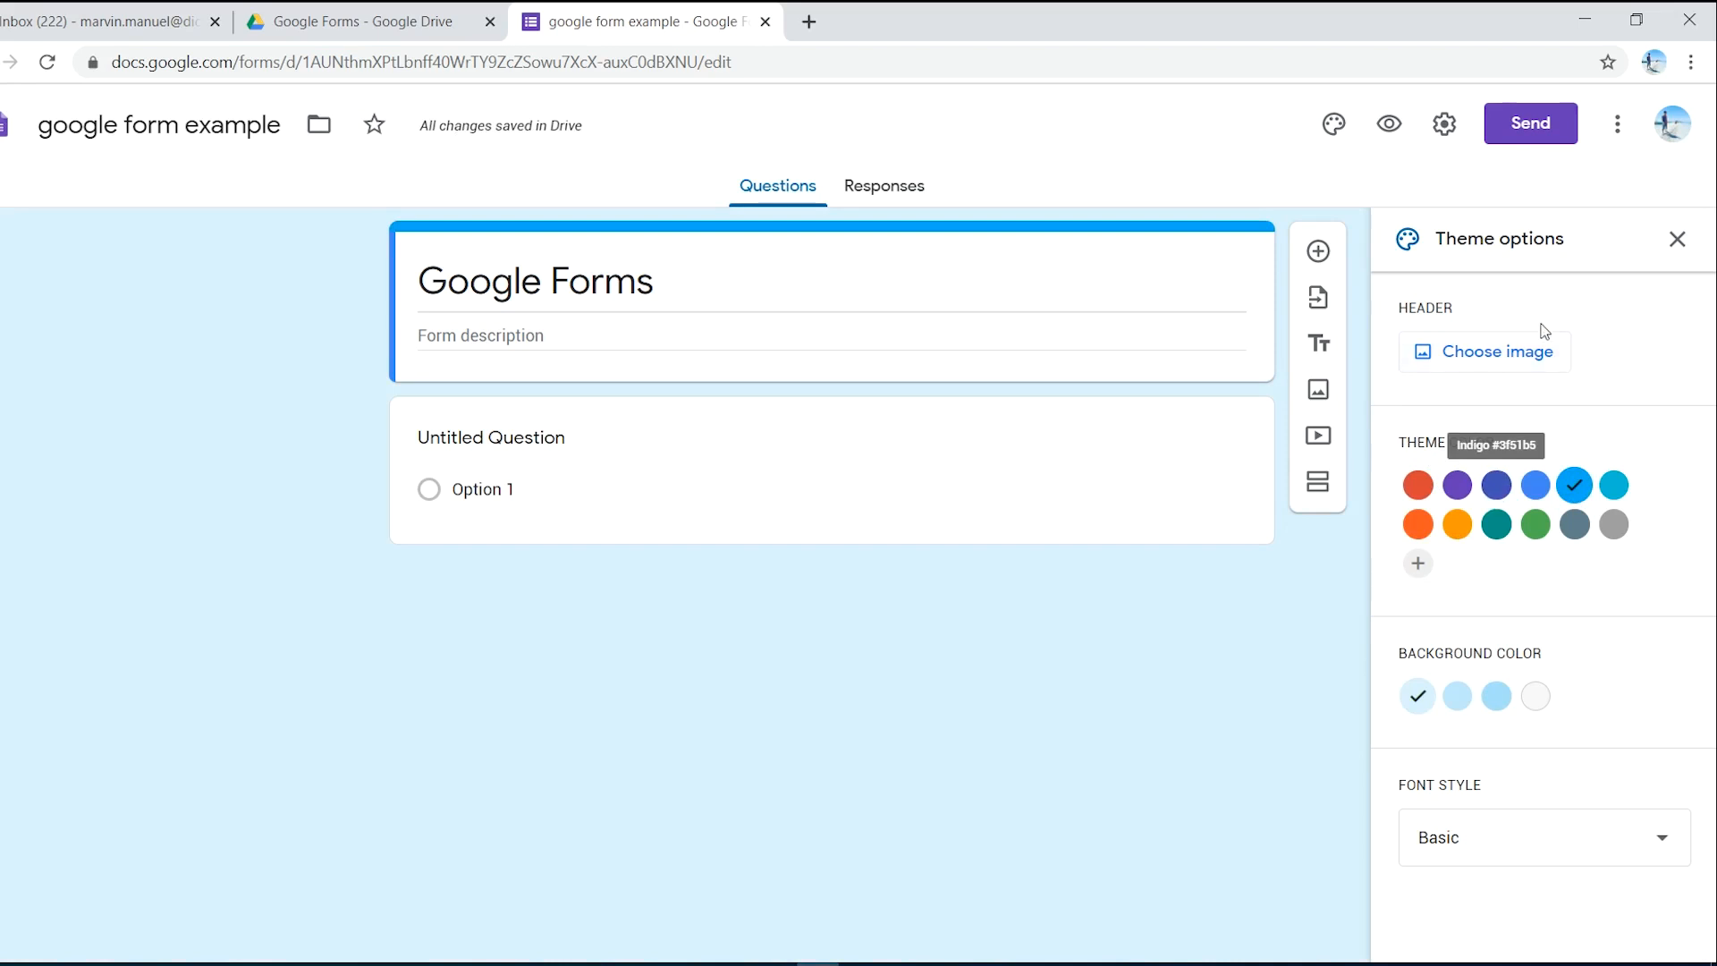
{"action": "left_click", "coordinate": [1527, 368]}
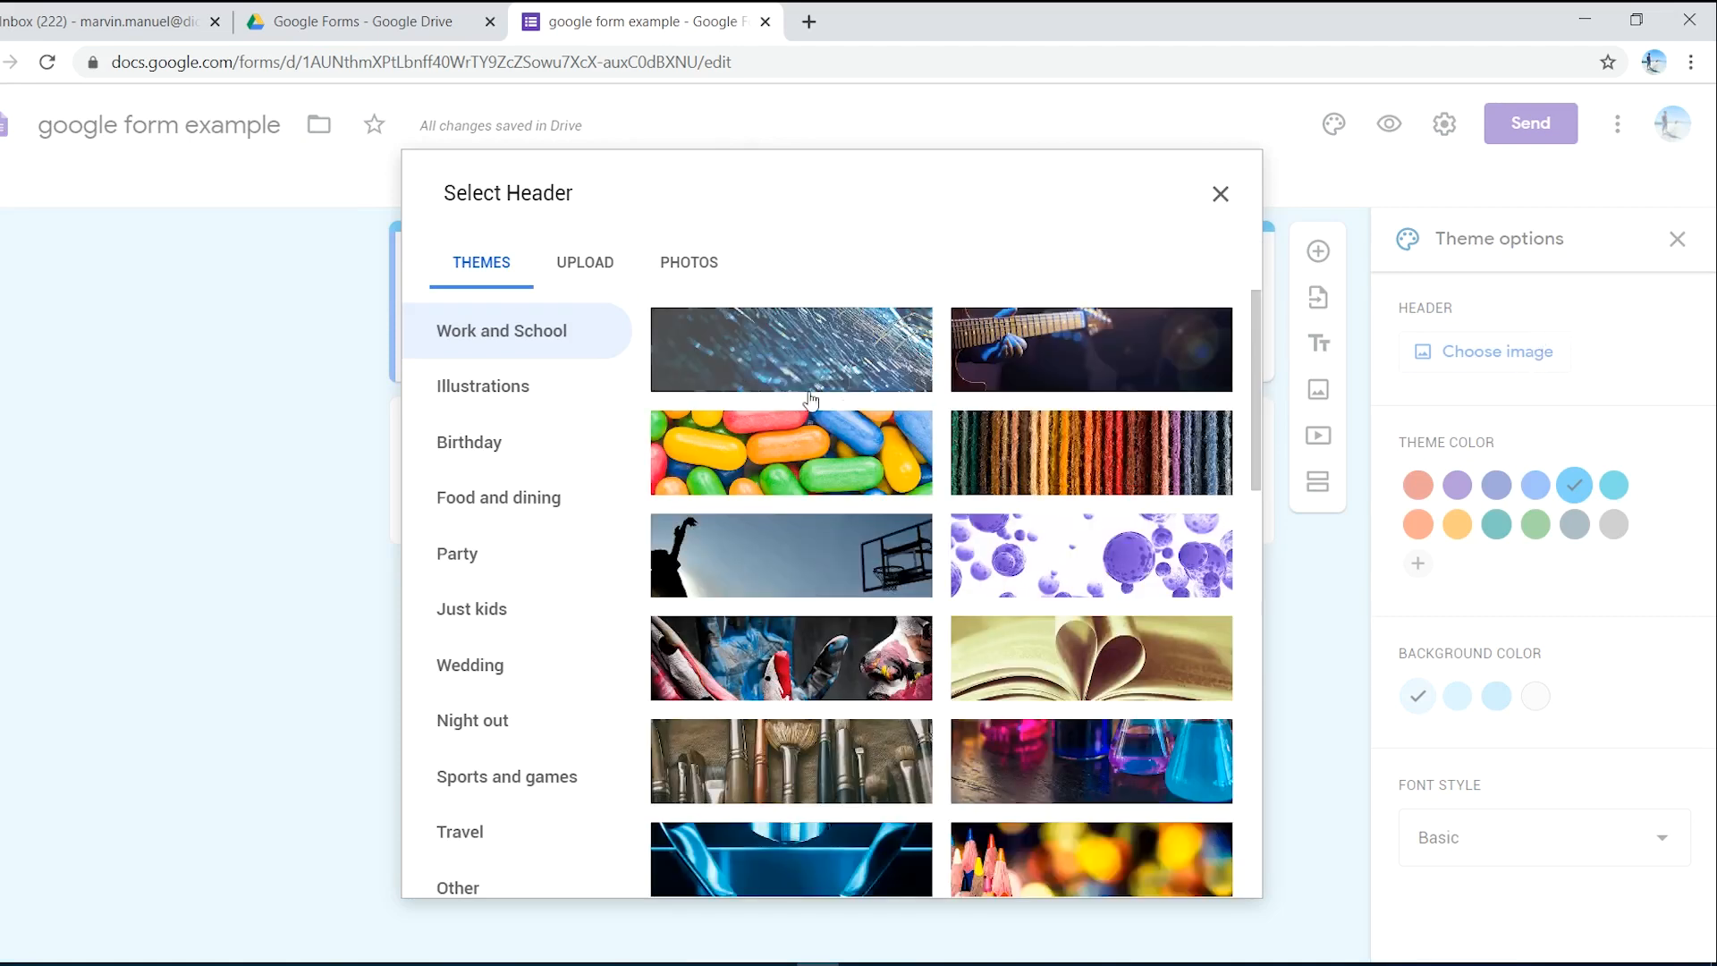
- Insert the candy picture from the Themes tab as the form header
{"action": "scroll", "coordinate": [966, 570], "scroll_direction": "down", "scroll_amount": 6}
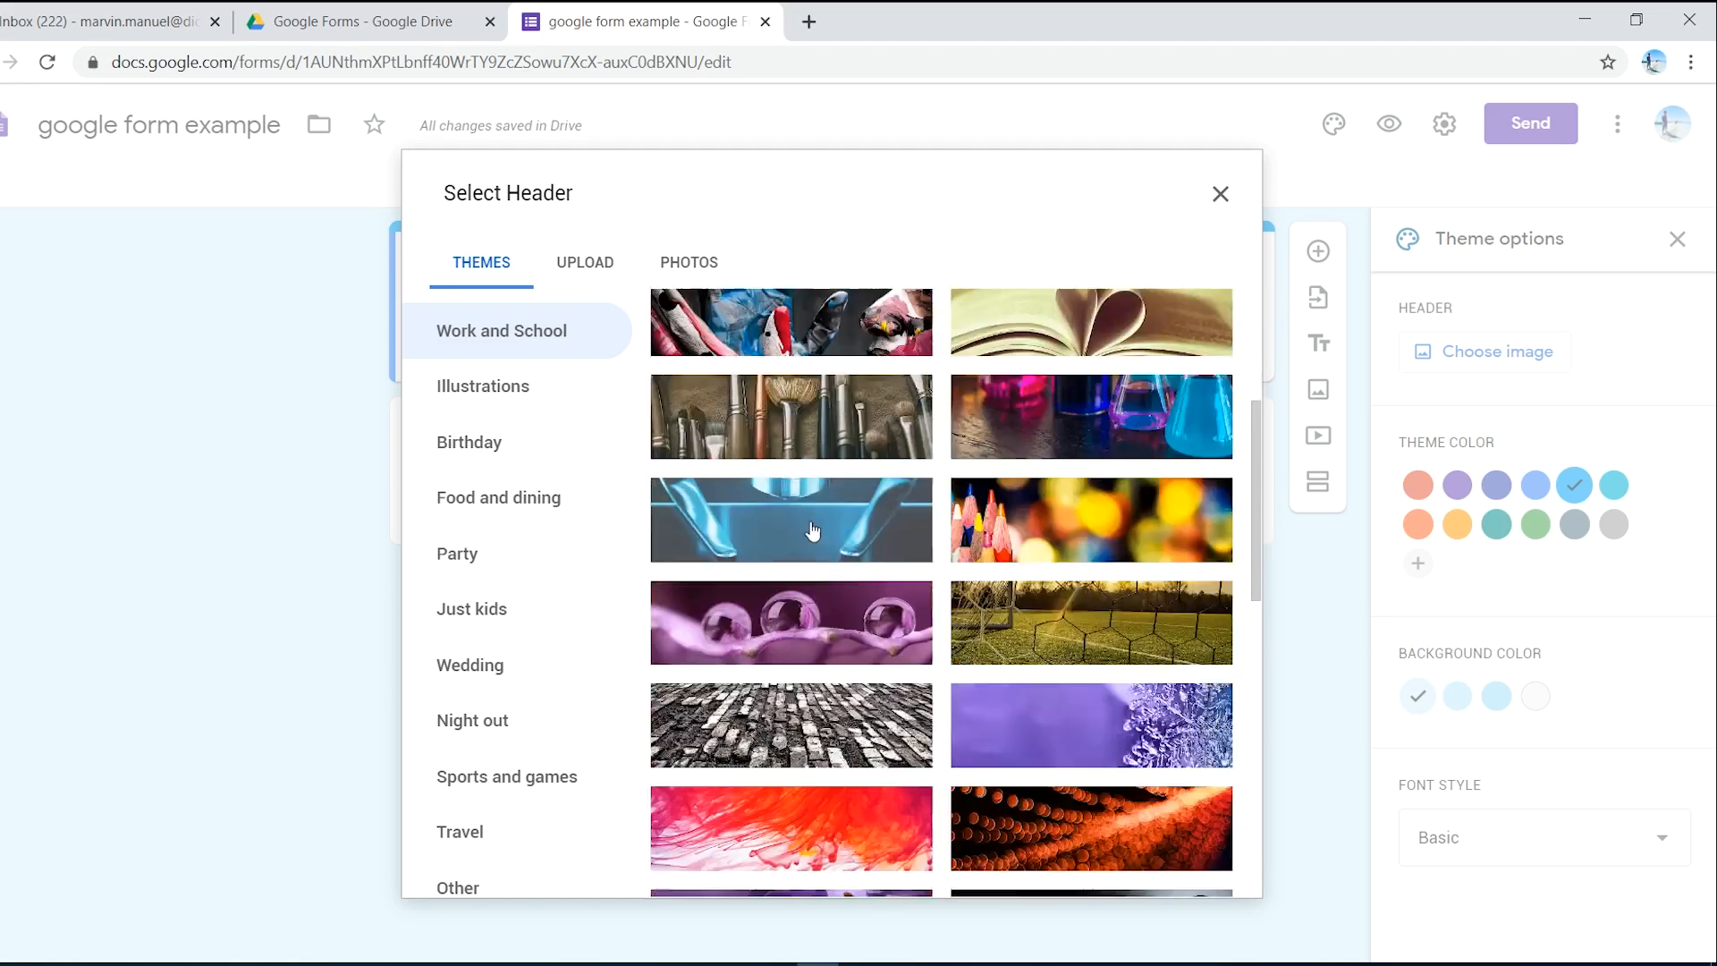
{"action": "scroll", "coordinate": [966, 571], "scroll_direction": "up", "scroll_amount": 6}
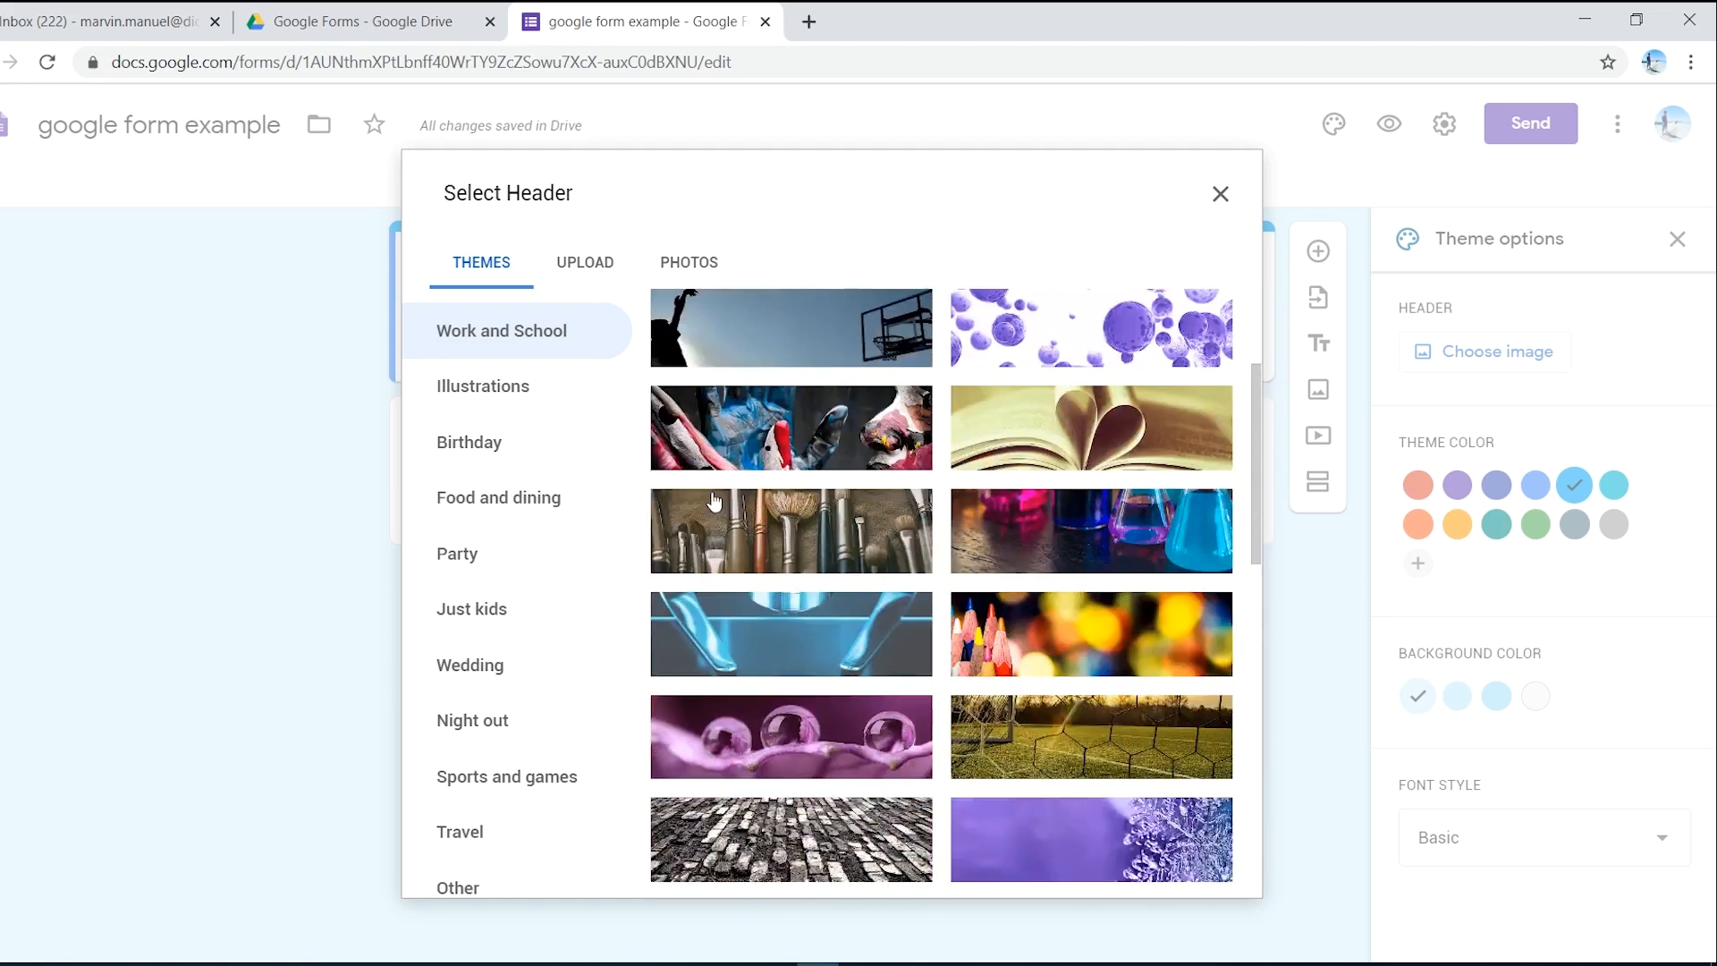
{"action": "left_click", "coordinate": [802, 462]}
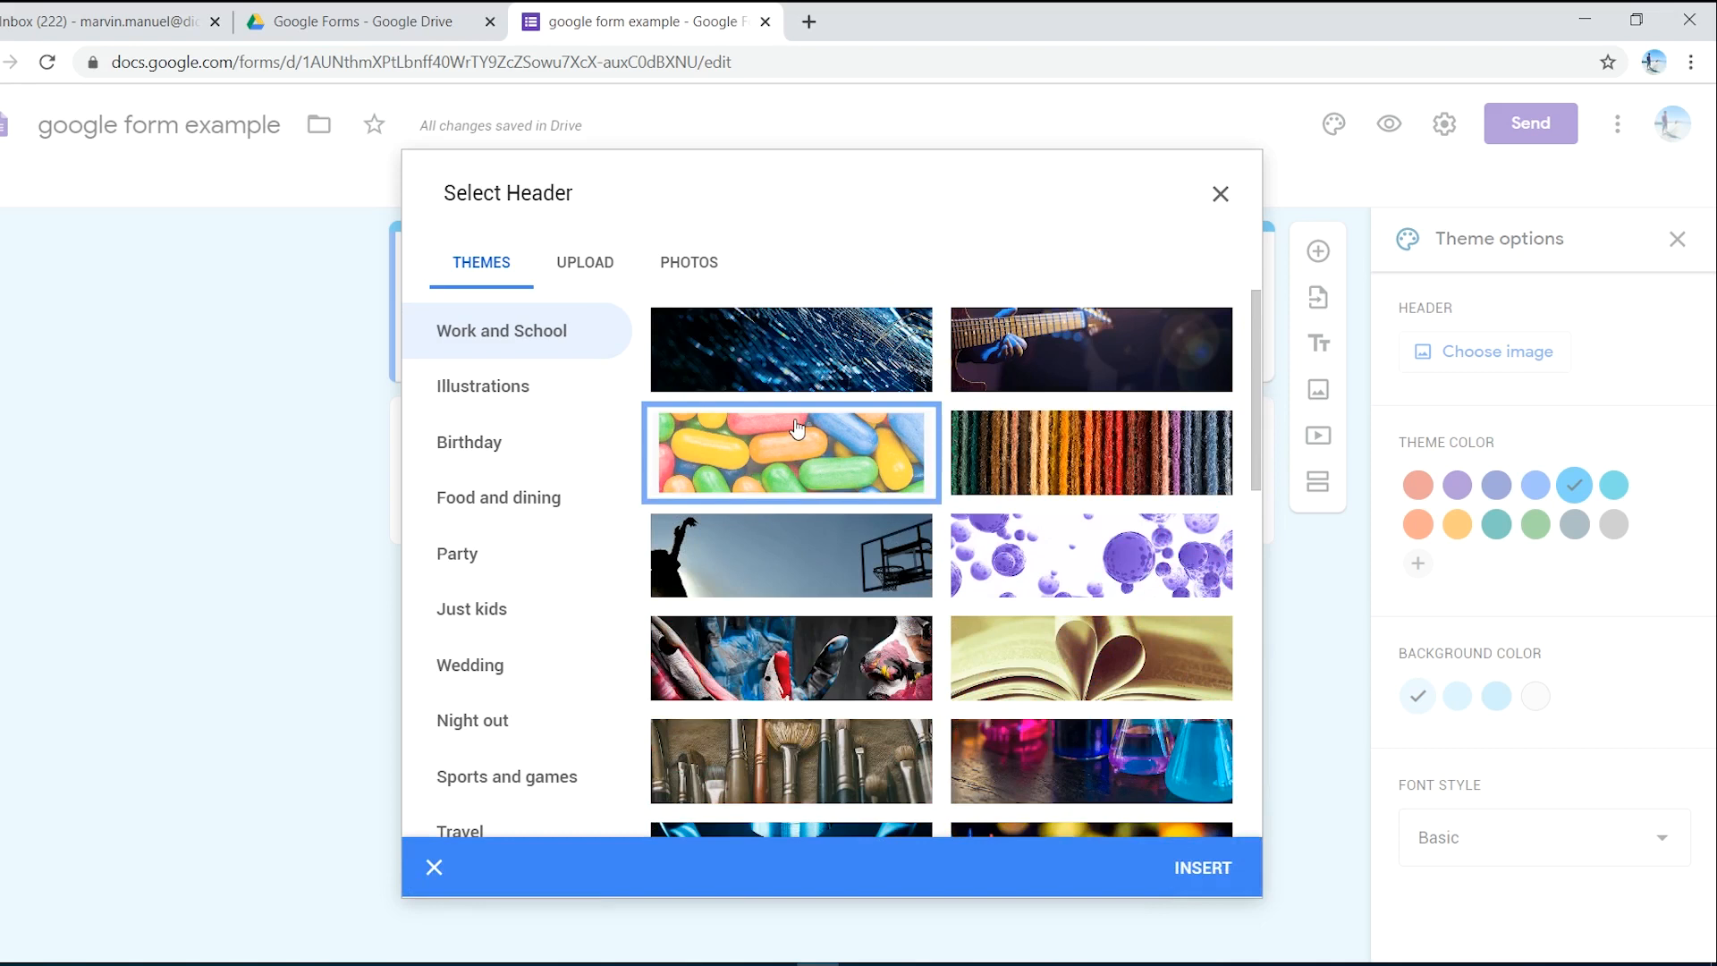
{"action": "left_click", "coordinate": [1218, 867]}
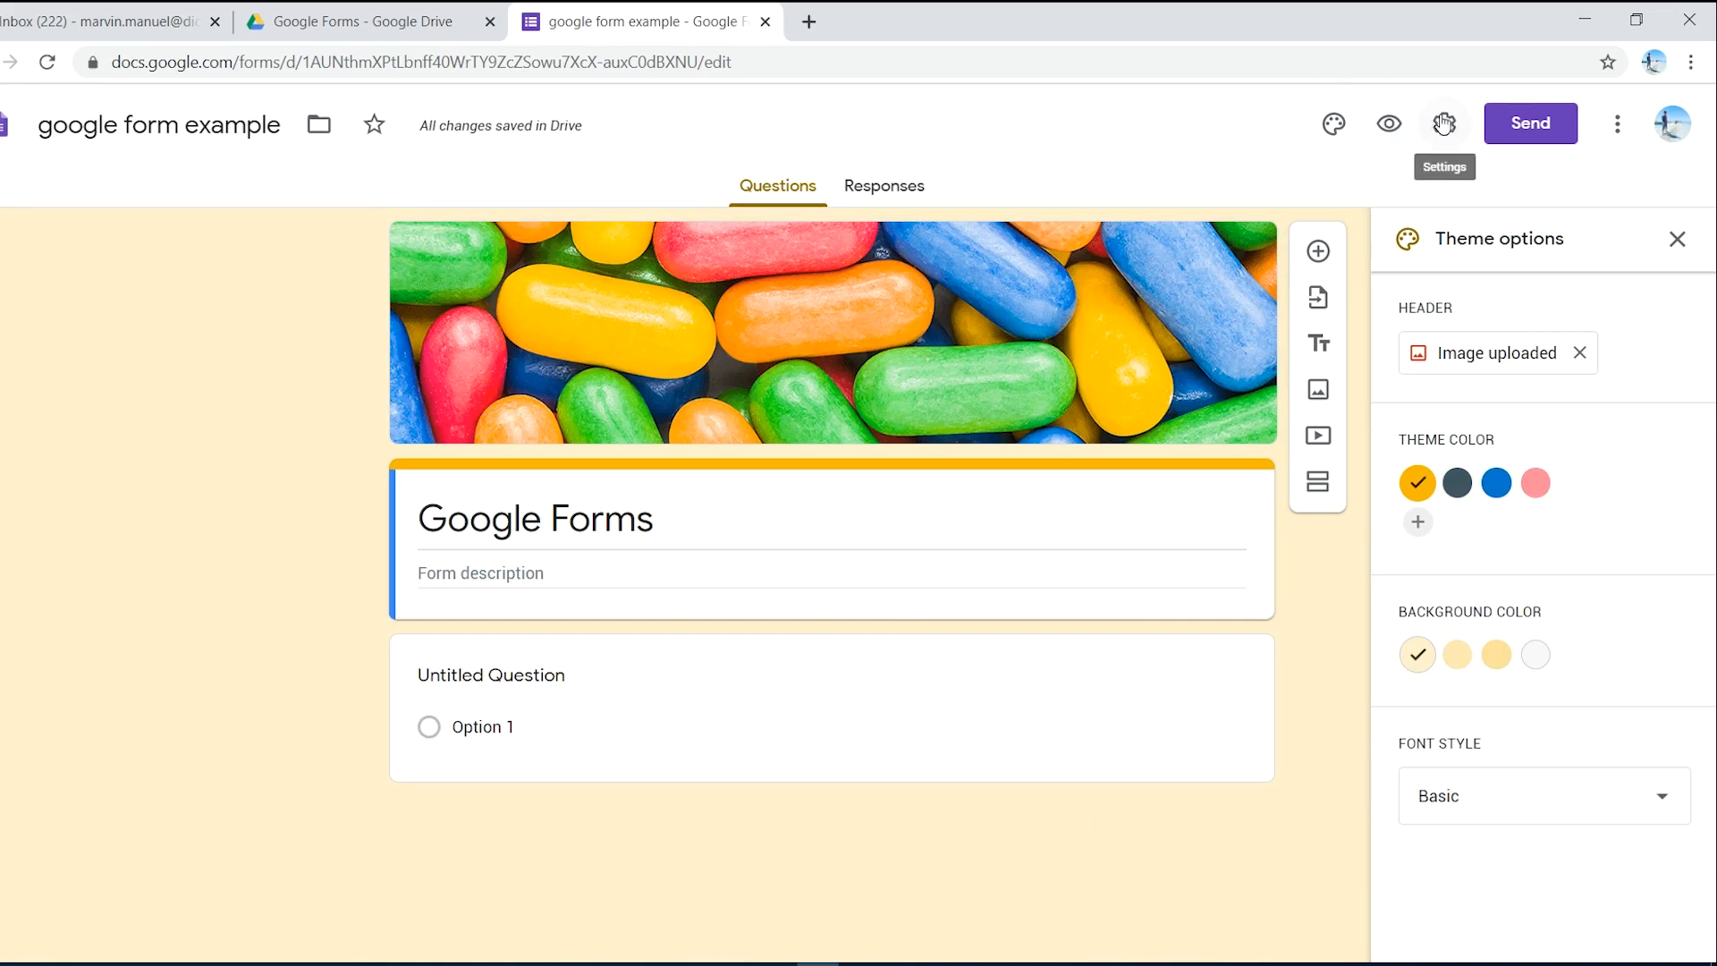
- Preview the candy-themed form as respondents see it, then close the preview and the theme options panel
{"action": "left_click", "coordinate": [1389, 129]}
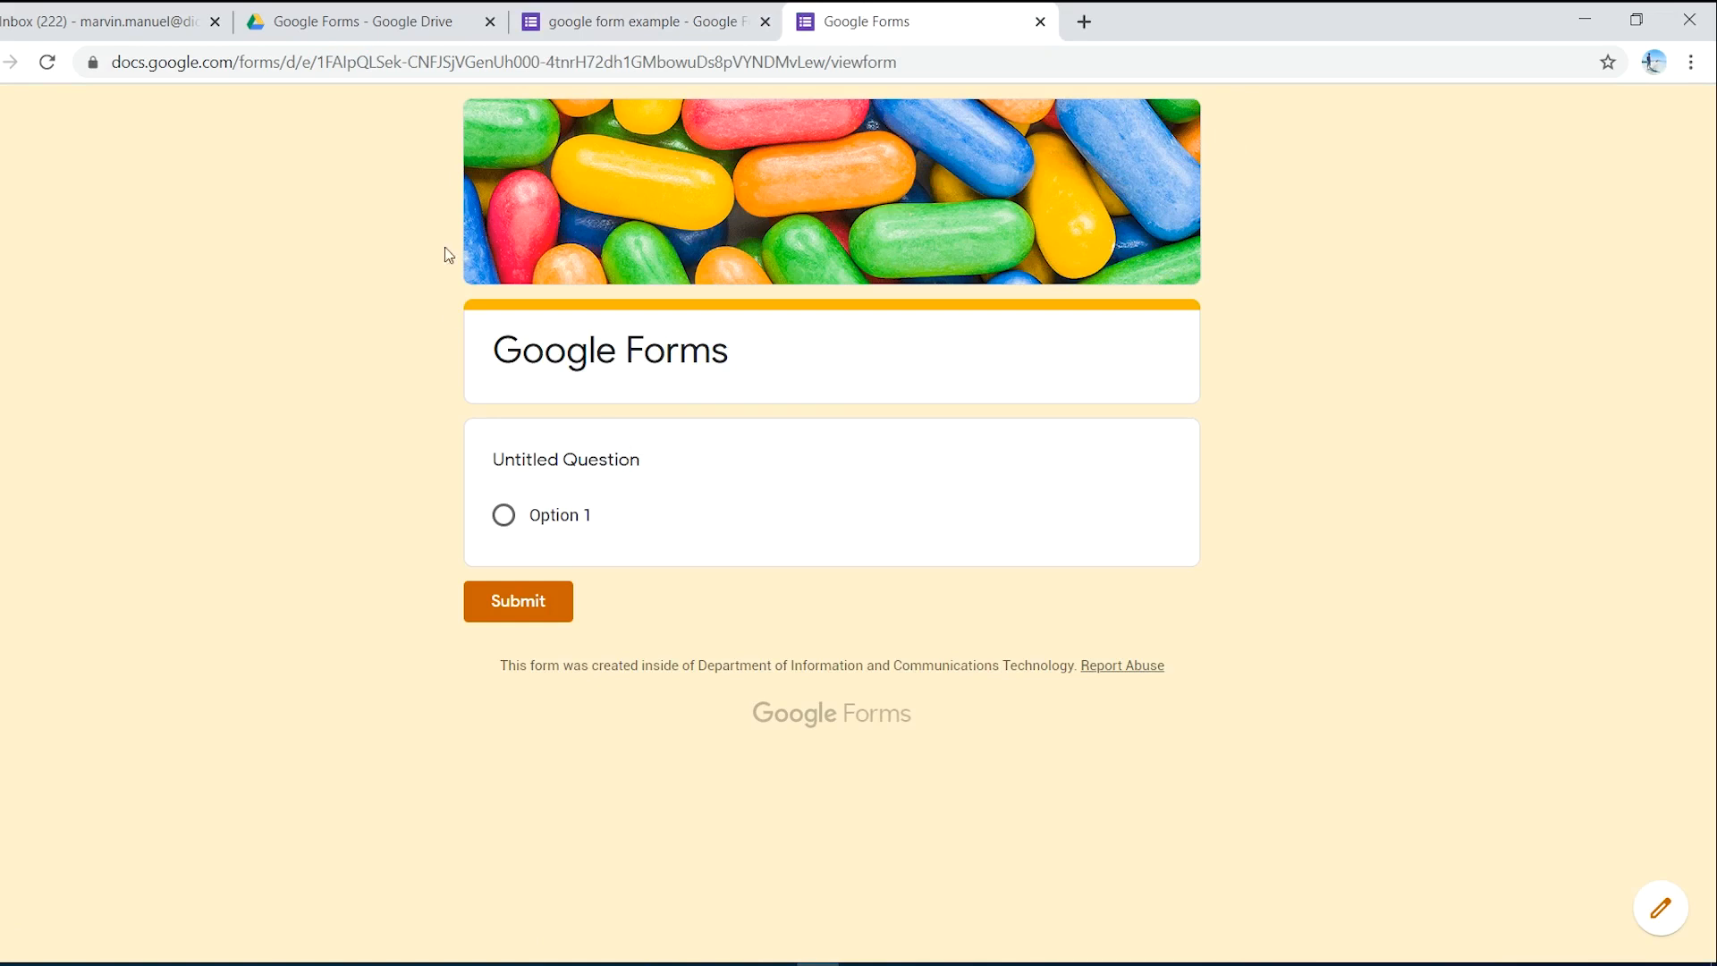
{"action": "left_click", "coordinate": [1040, 22]}
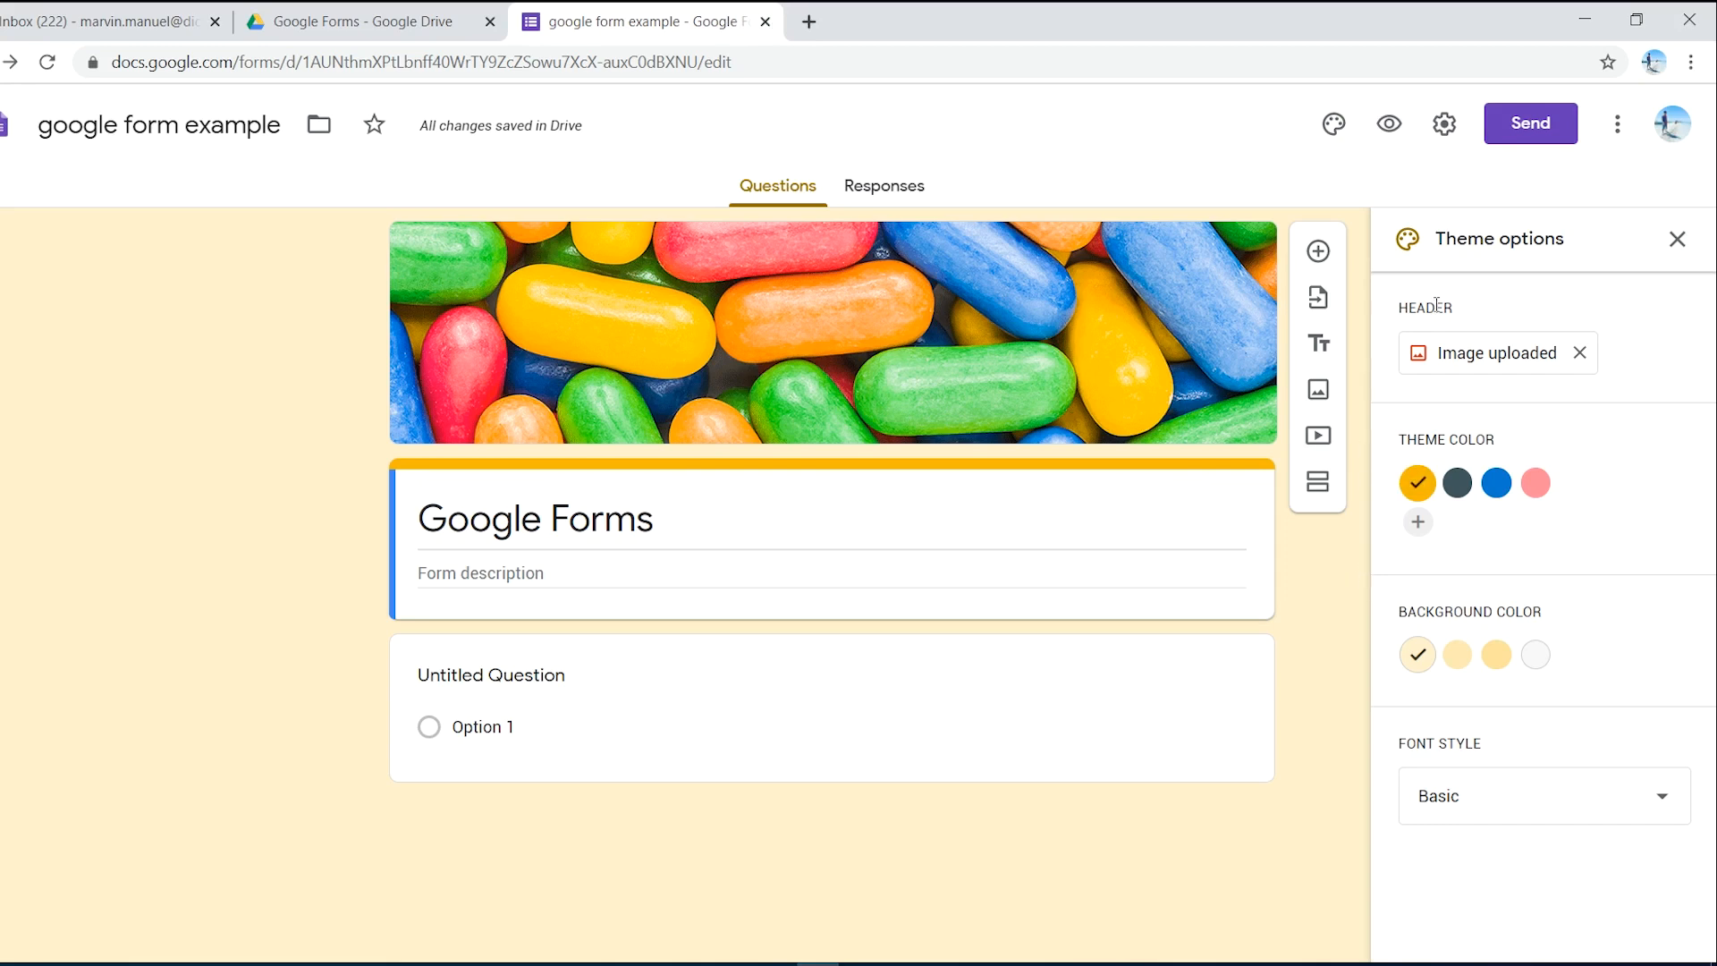
{"action": "left_click", "coordinate": [1677, 239]}
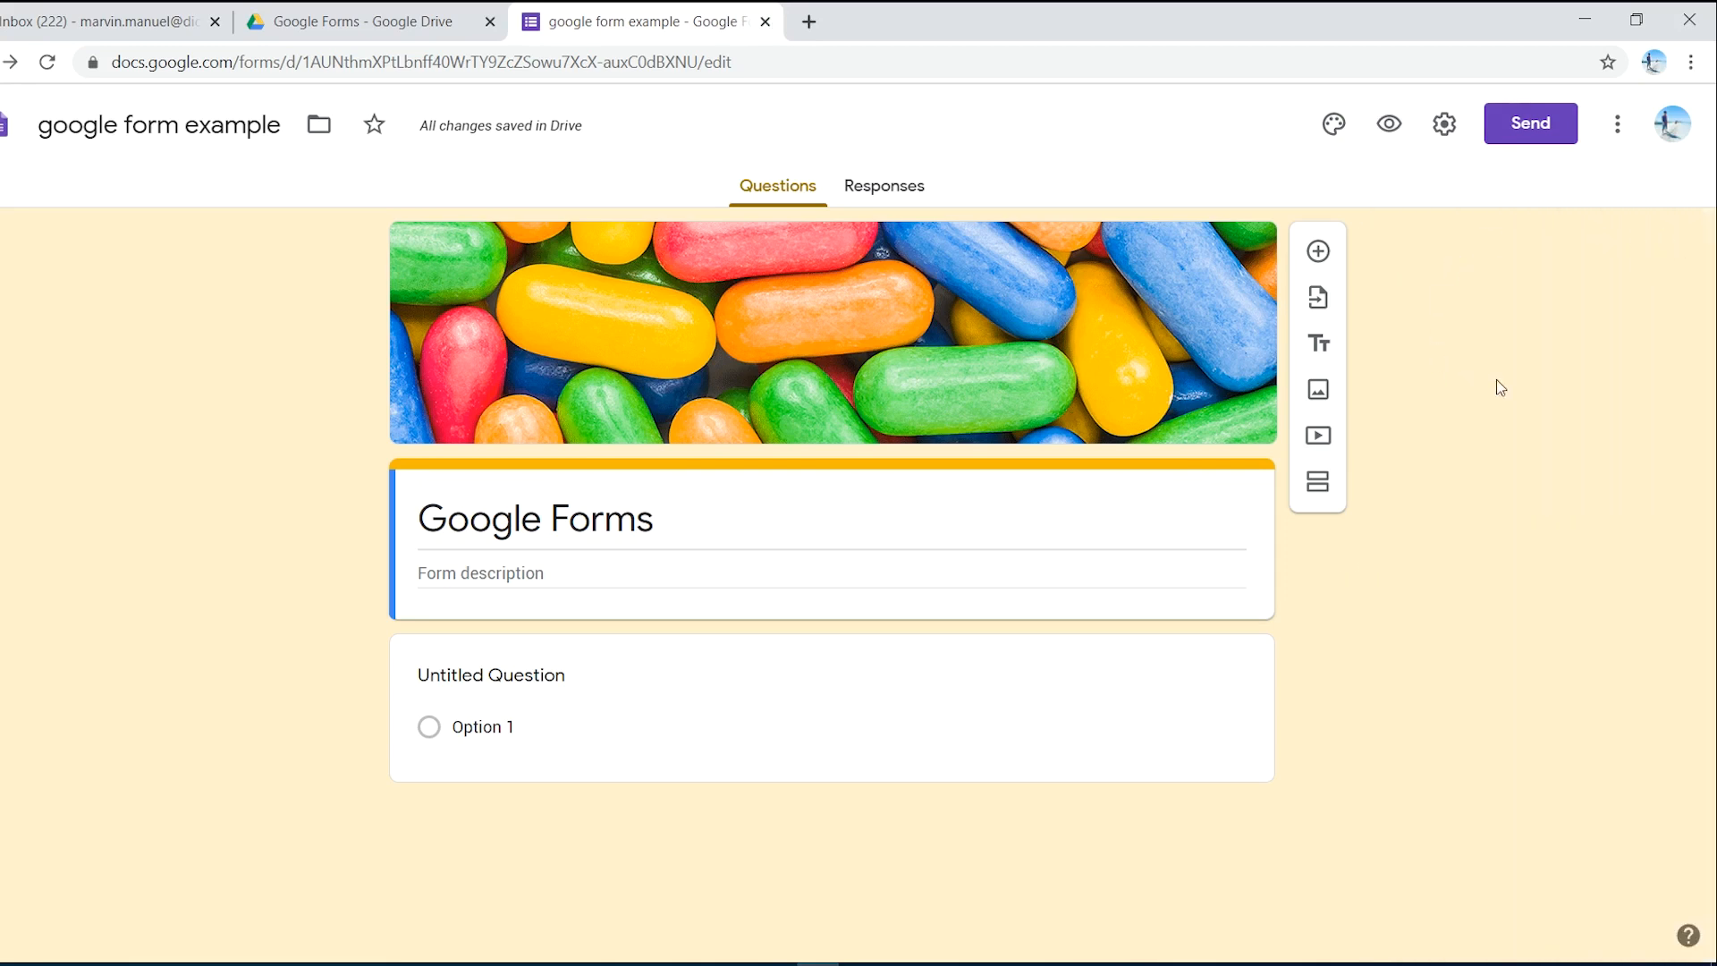
{"action": "left_click", "coordinate": [1442, 126]}
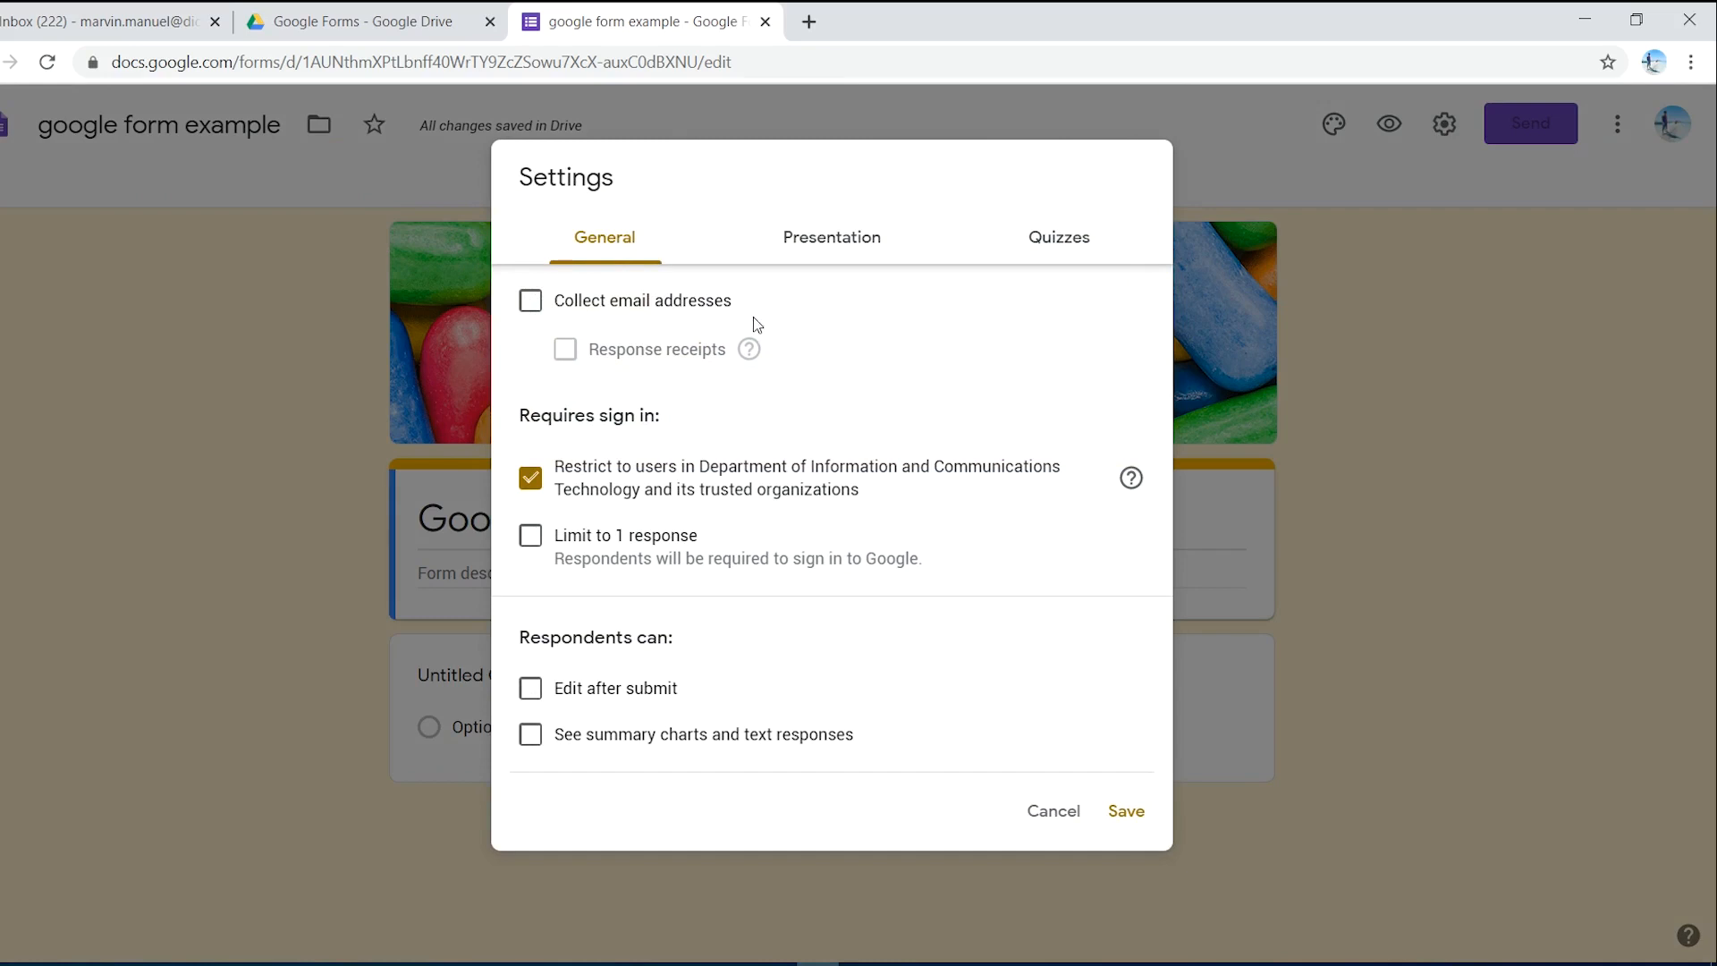
- Turn on email collection and Limit to 1 response, leaving receipts and edit-after-submit off, and save
{"action": "left_click", "coordinate": [531, 313]}
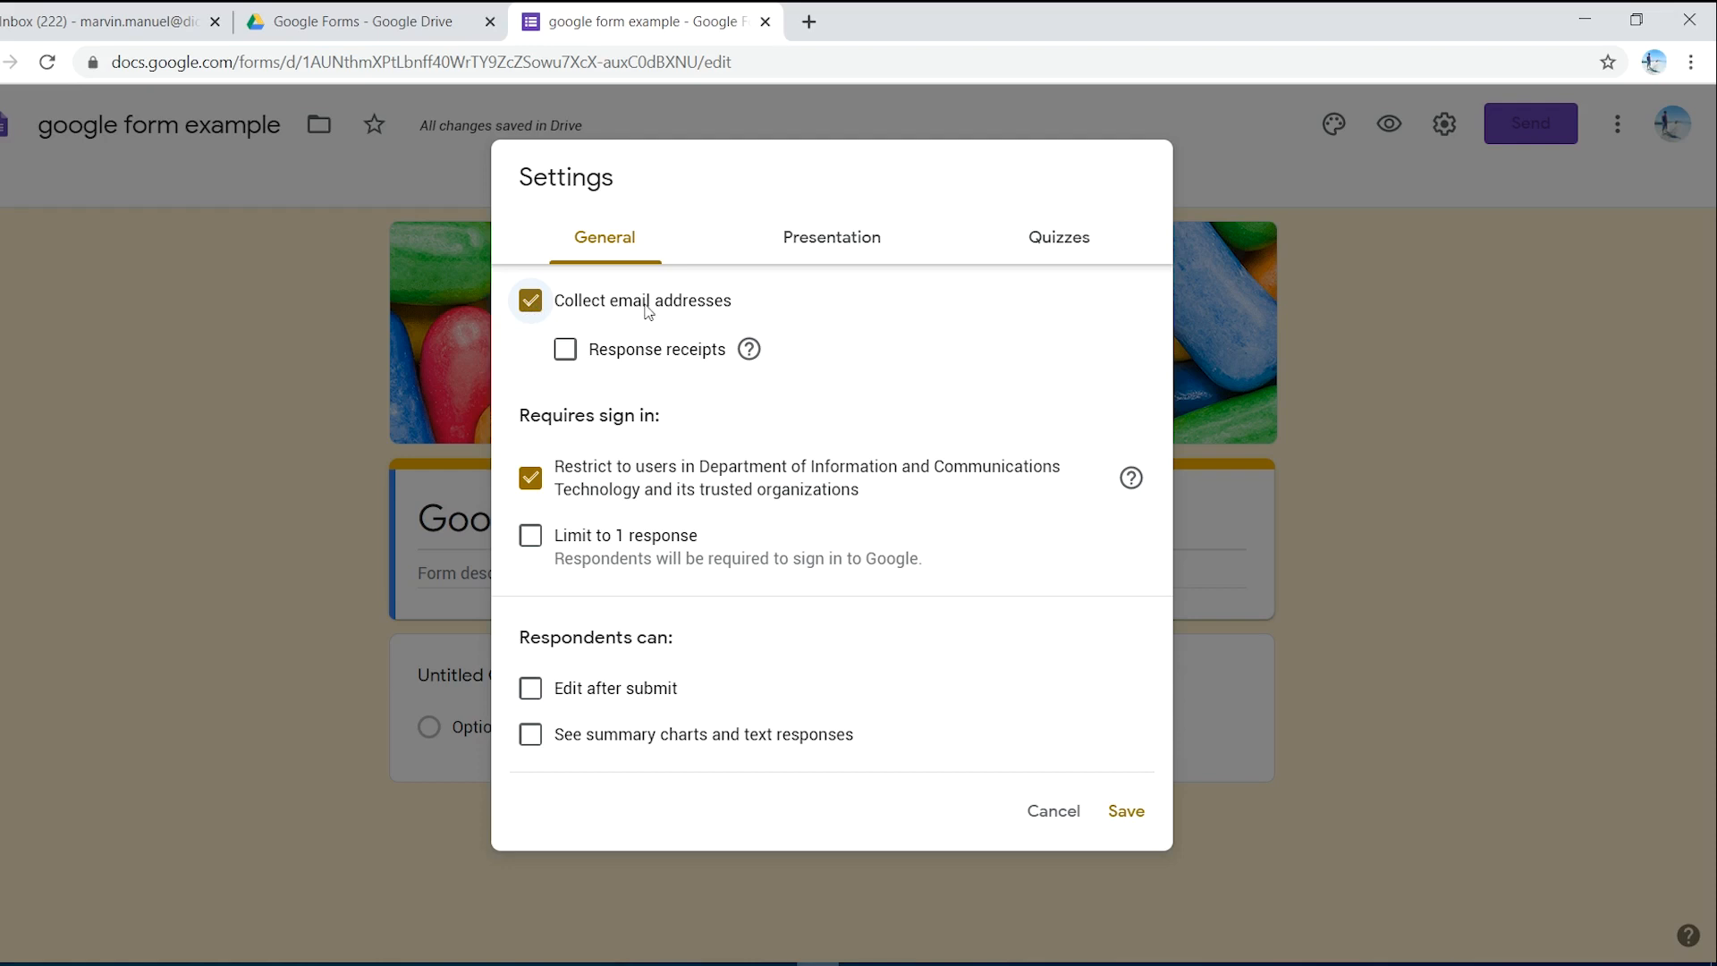
{"action": "left_click", "coordinate": [572, 355]}
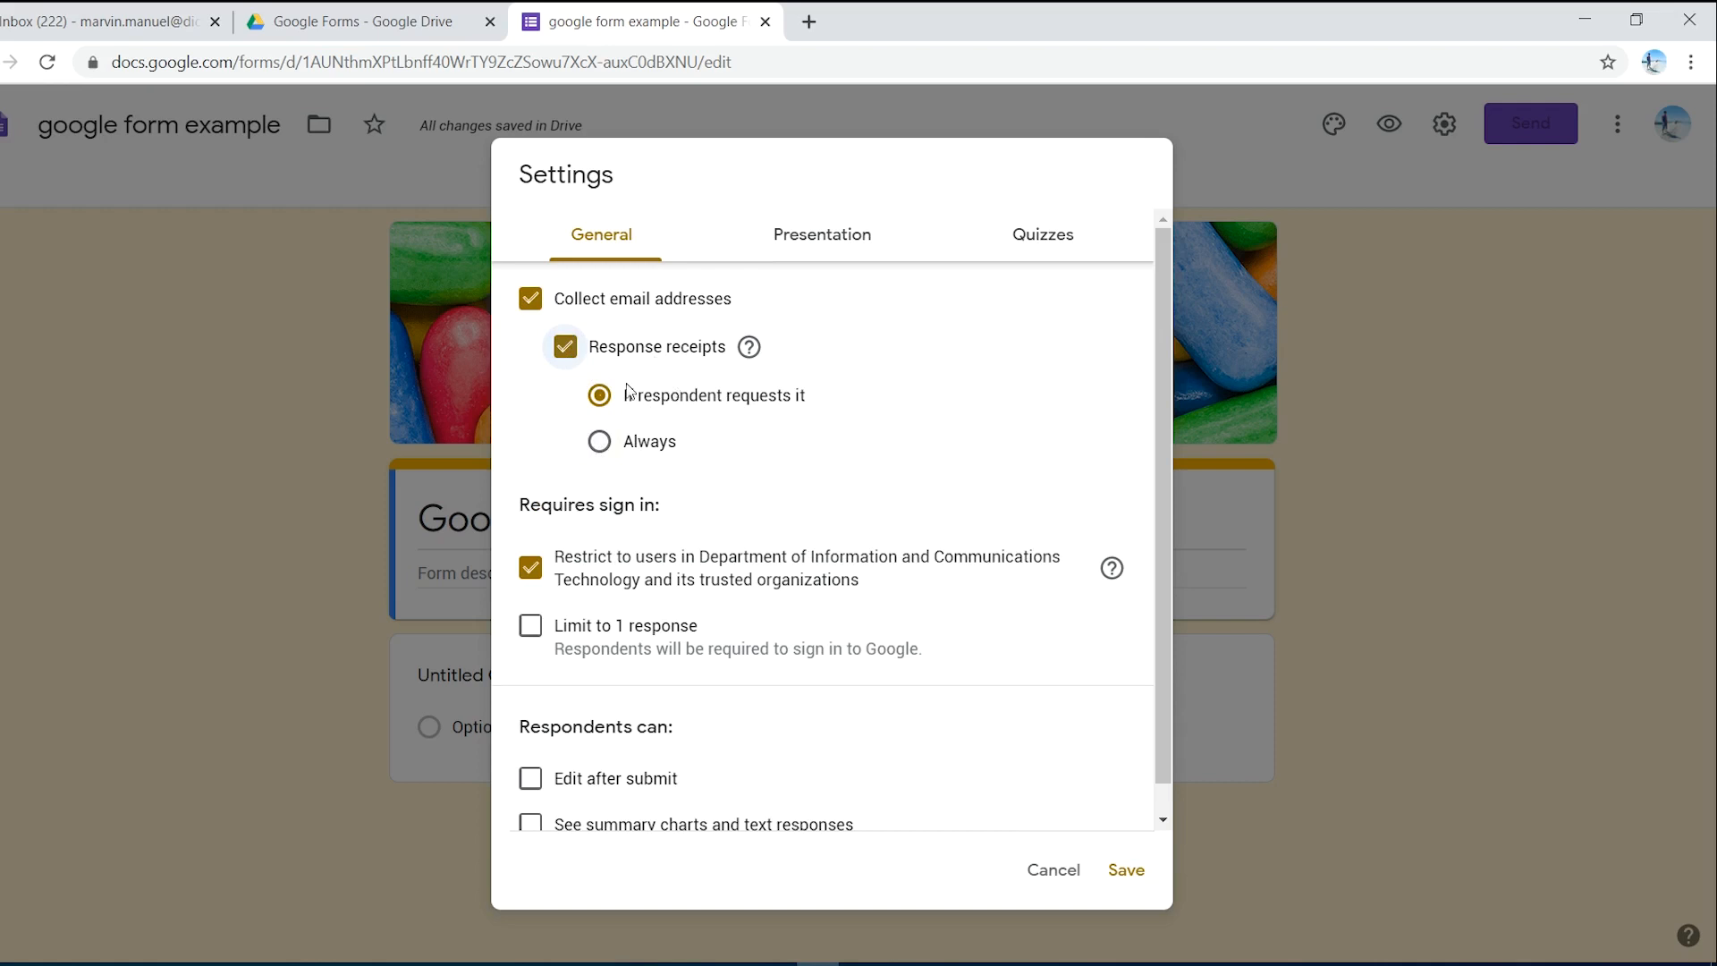
{"action": "left_click", "coordinate": [566, 347]}
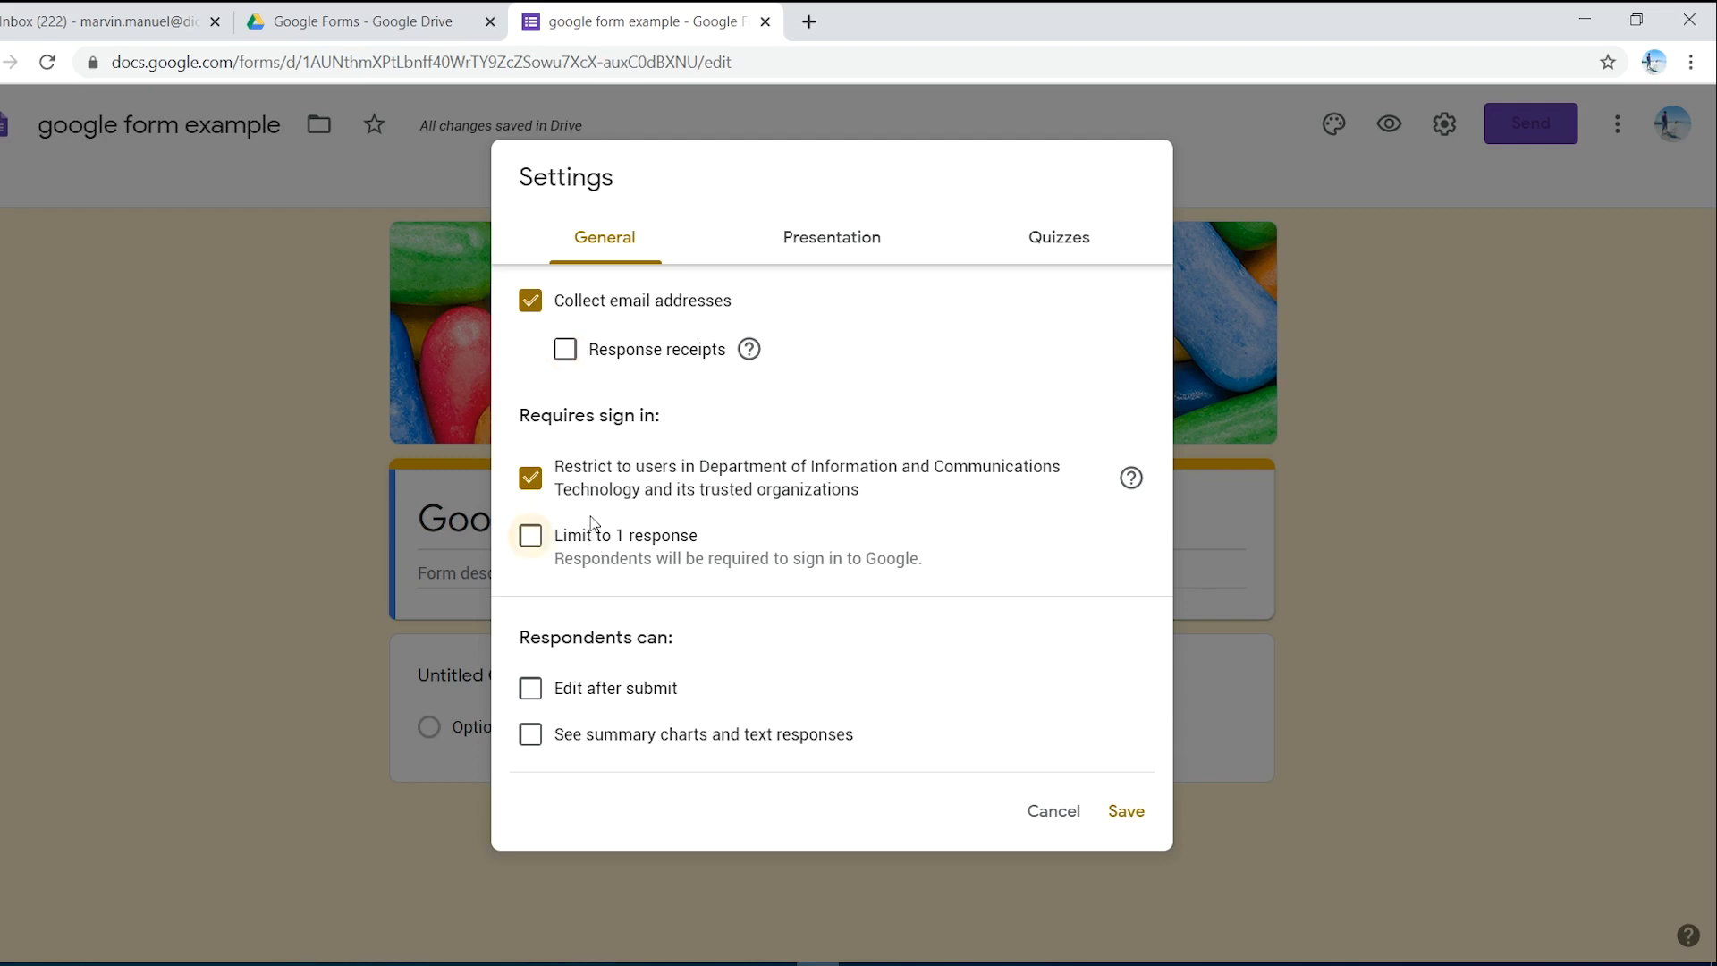
{"action": "left_click", "coordinate": [533, 540]}
{"action": "left_click", "coordinate": [540, 694]}
{"action": "left_click", "coordinate": [543, 695]}
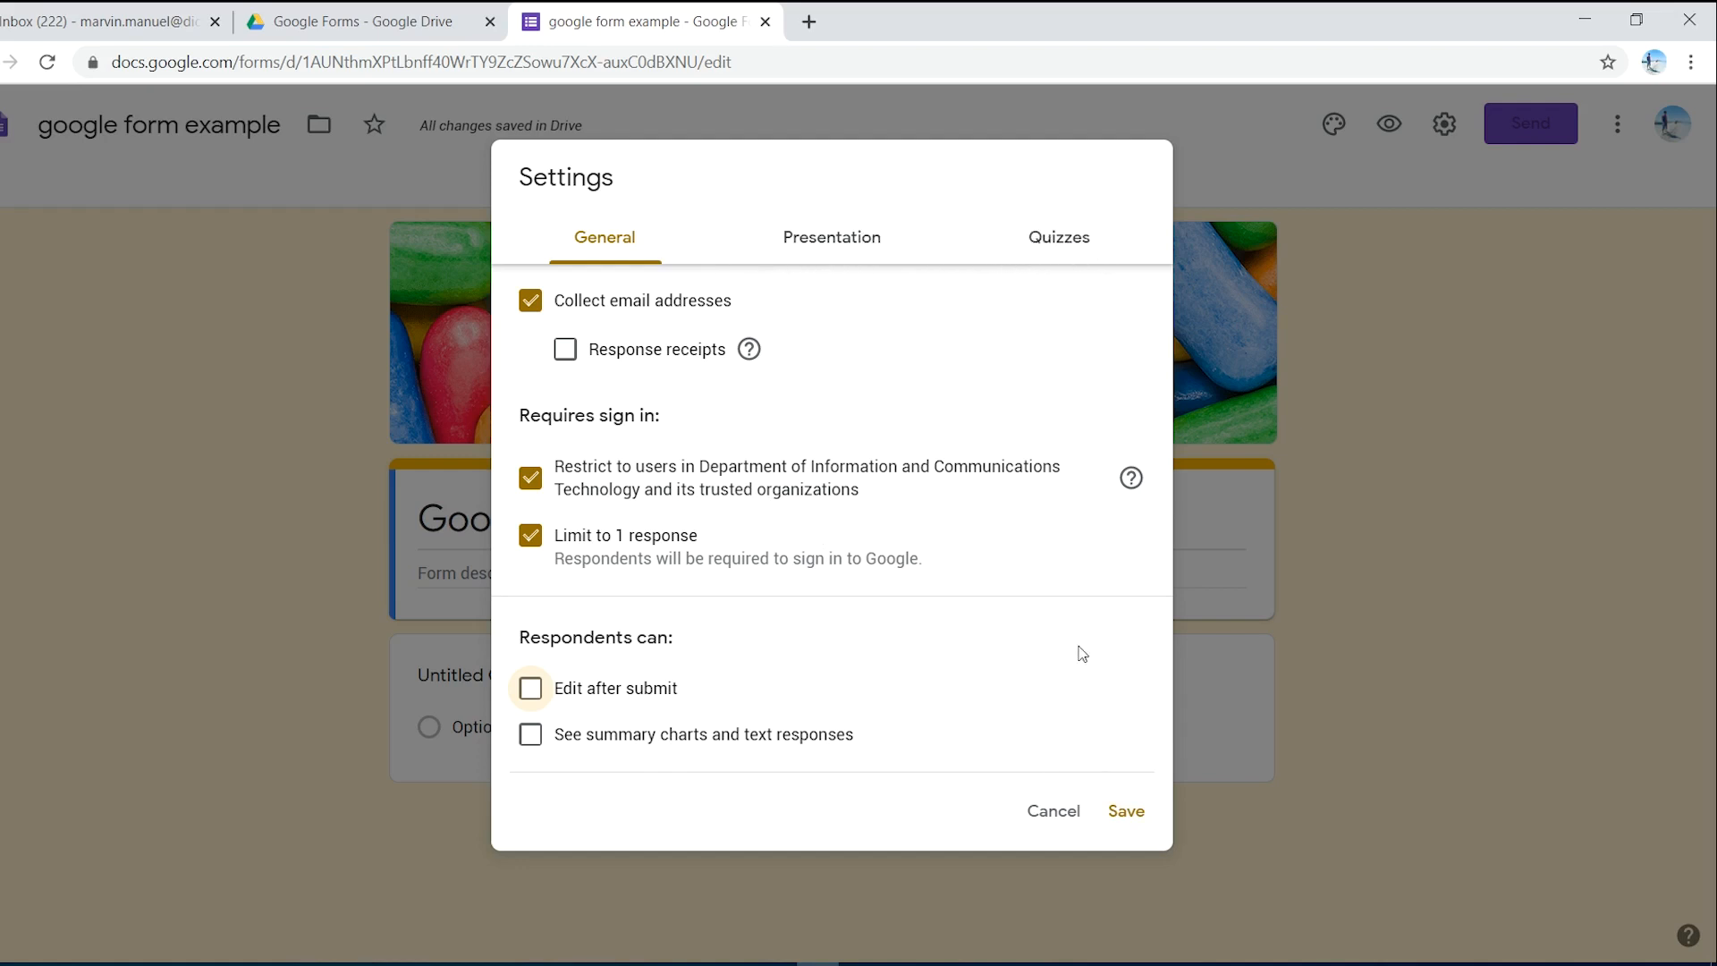
{"action": "left_click", "coordinate": [1128, 812]}
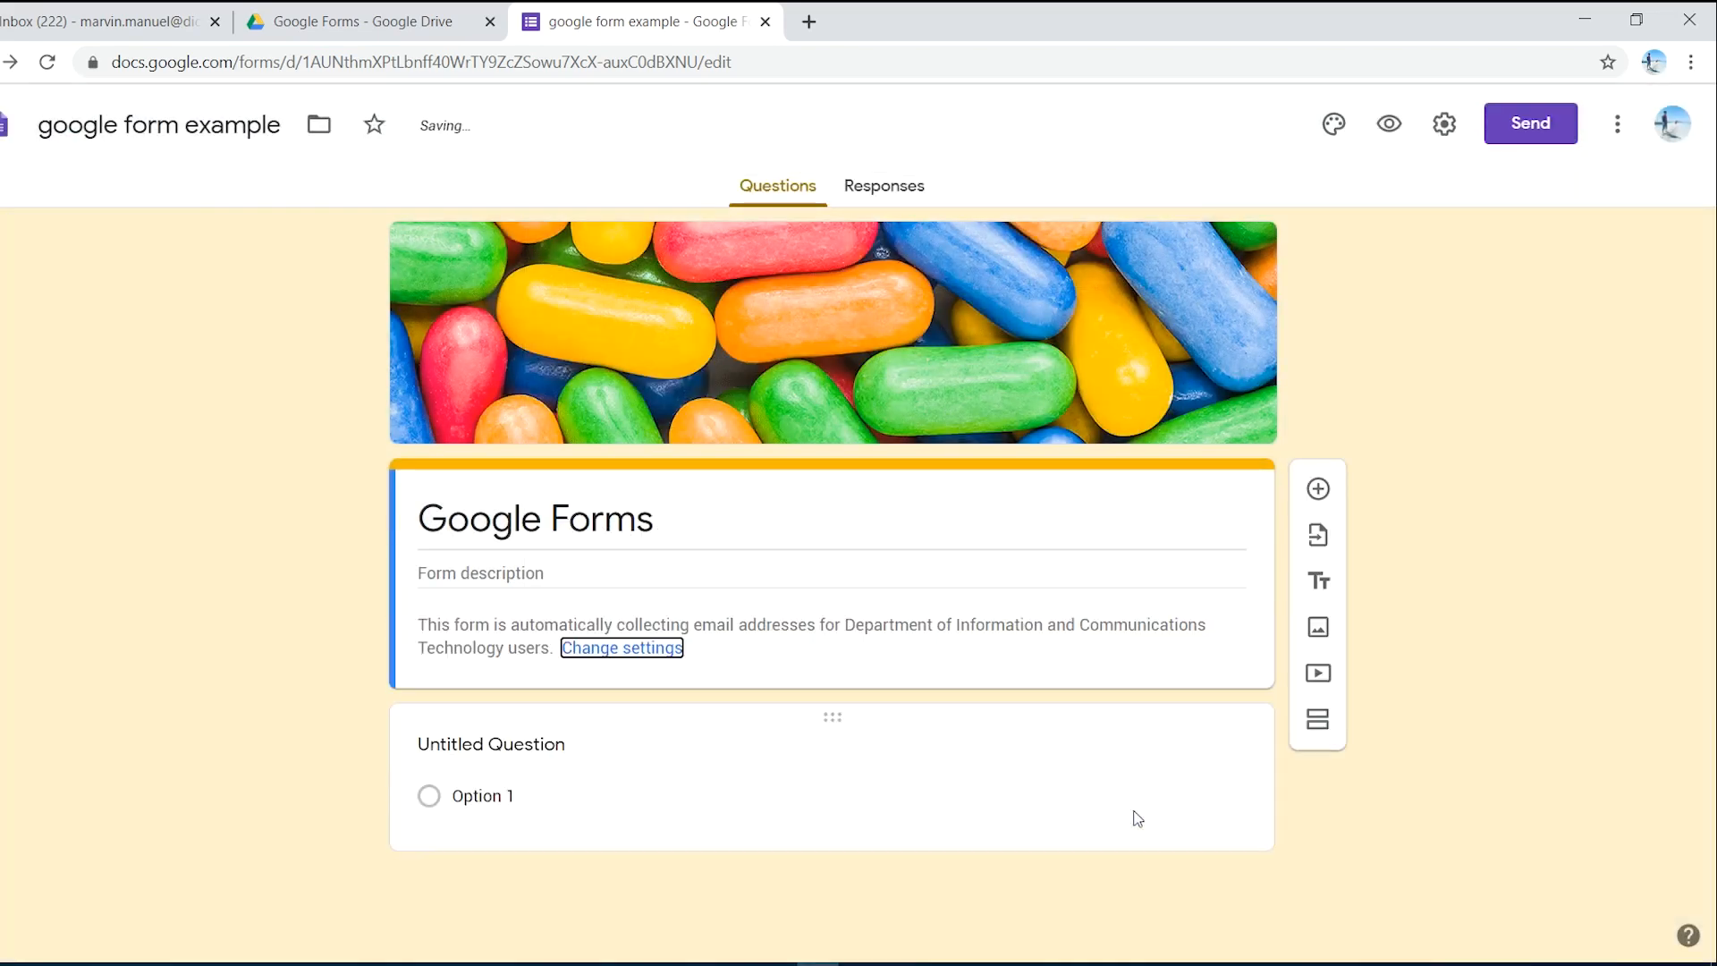
- Open Send form, look over the invitation email fields, then show the form's shareable link
{"action": "left_click", "coordinate": [1500, 133]}
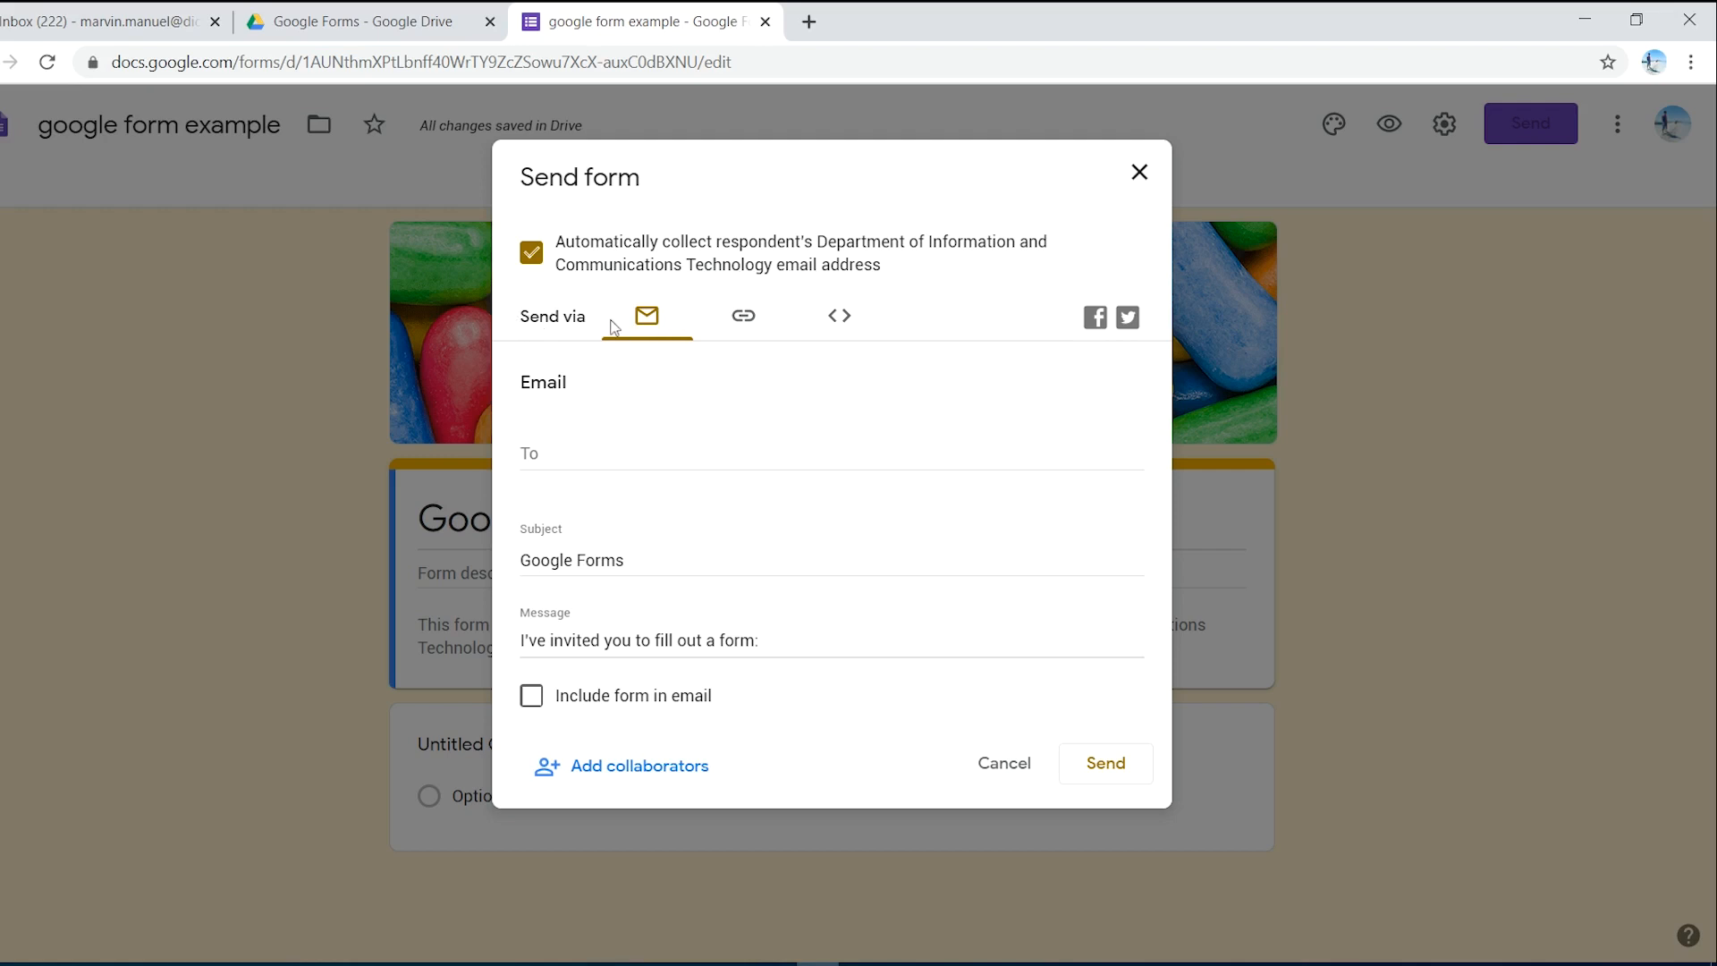
{"action": "left_click", "coordinate": [550, 441]}
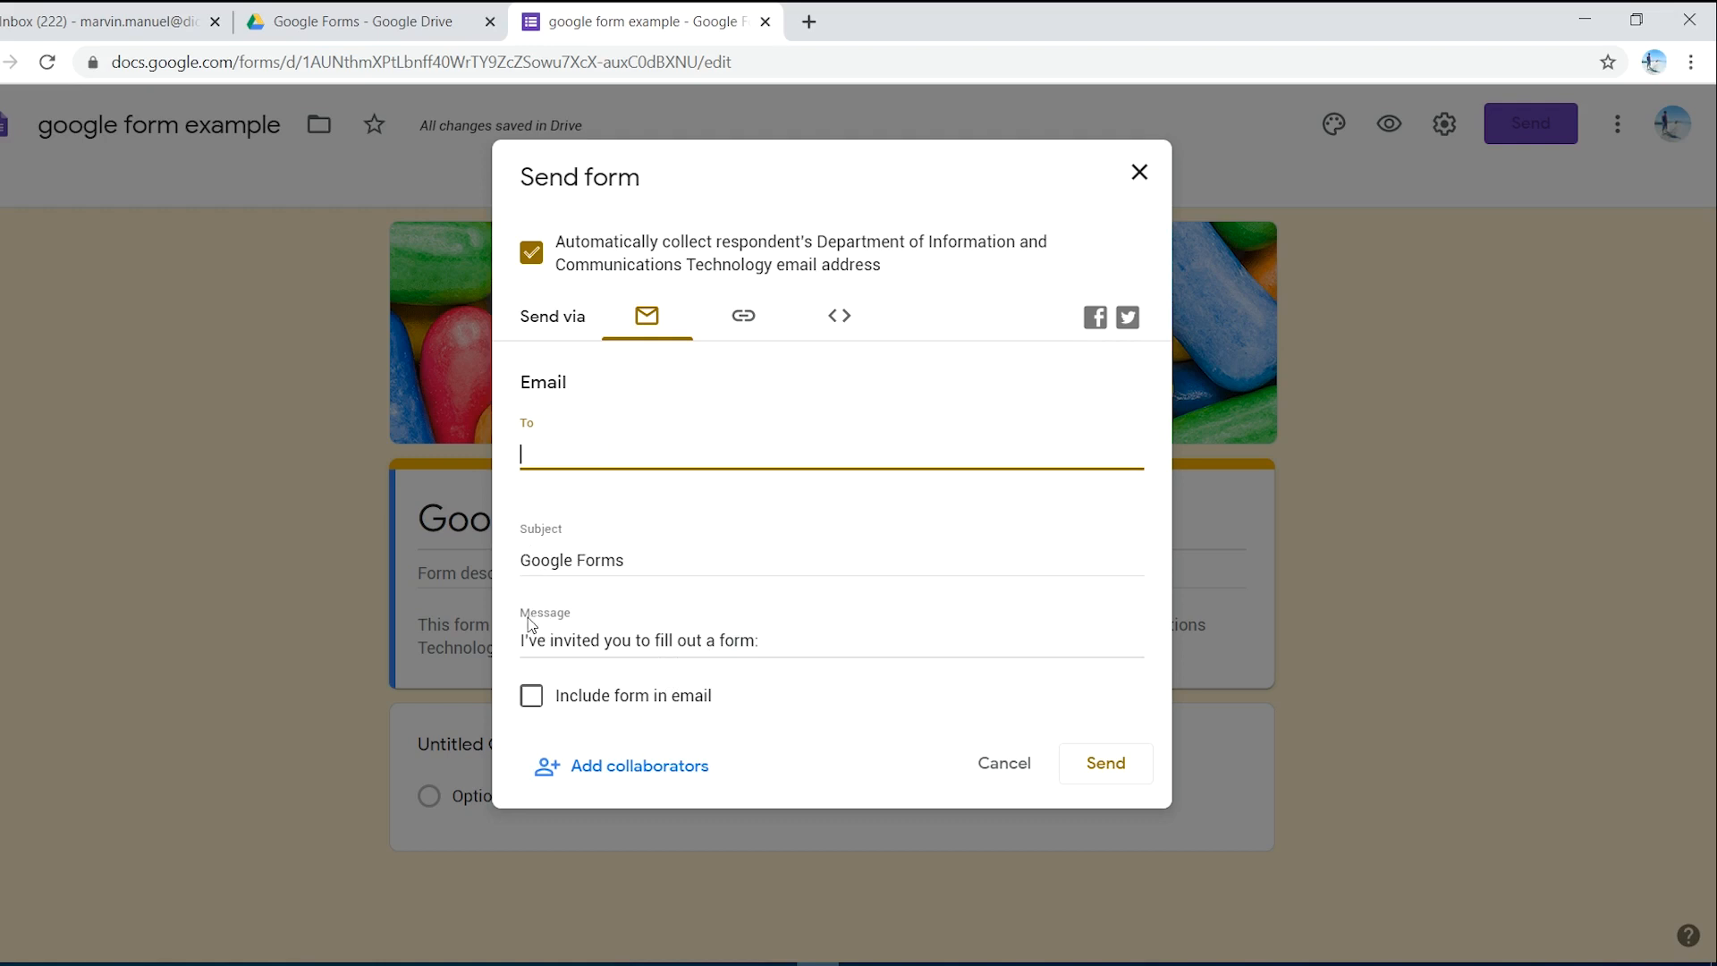
{"action": "left_click", "coordinate": [774, 646]}
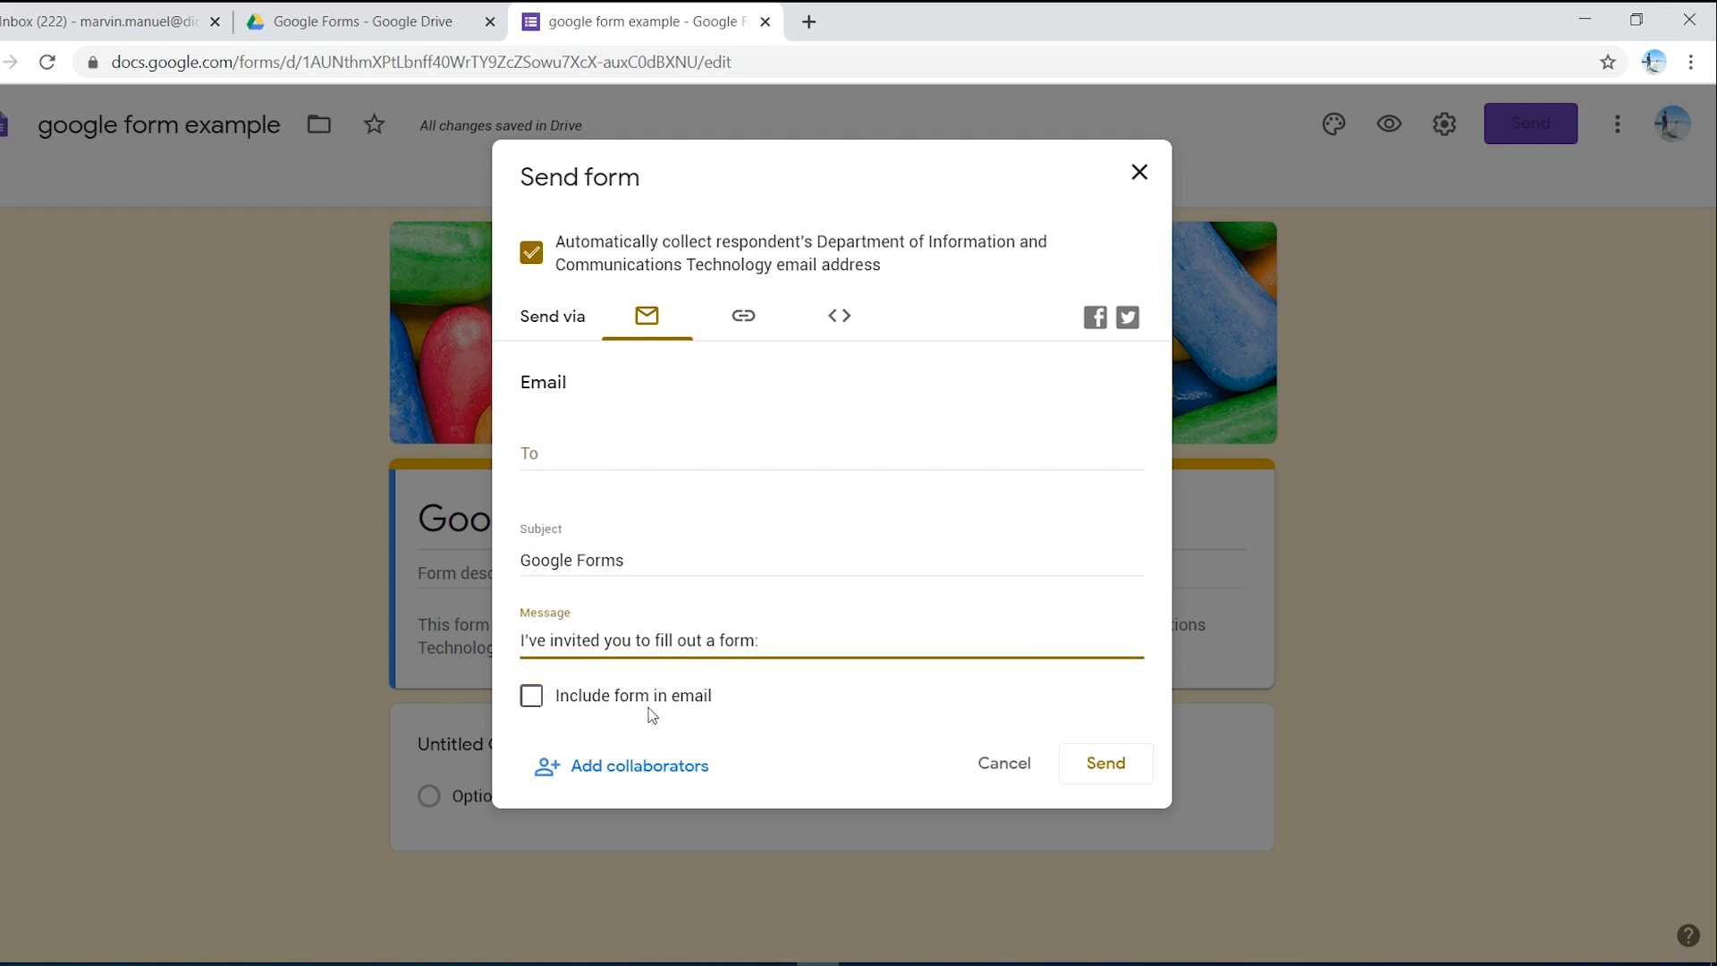
{"action": "left_click", "coordinate": [749, 322]}
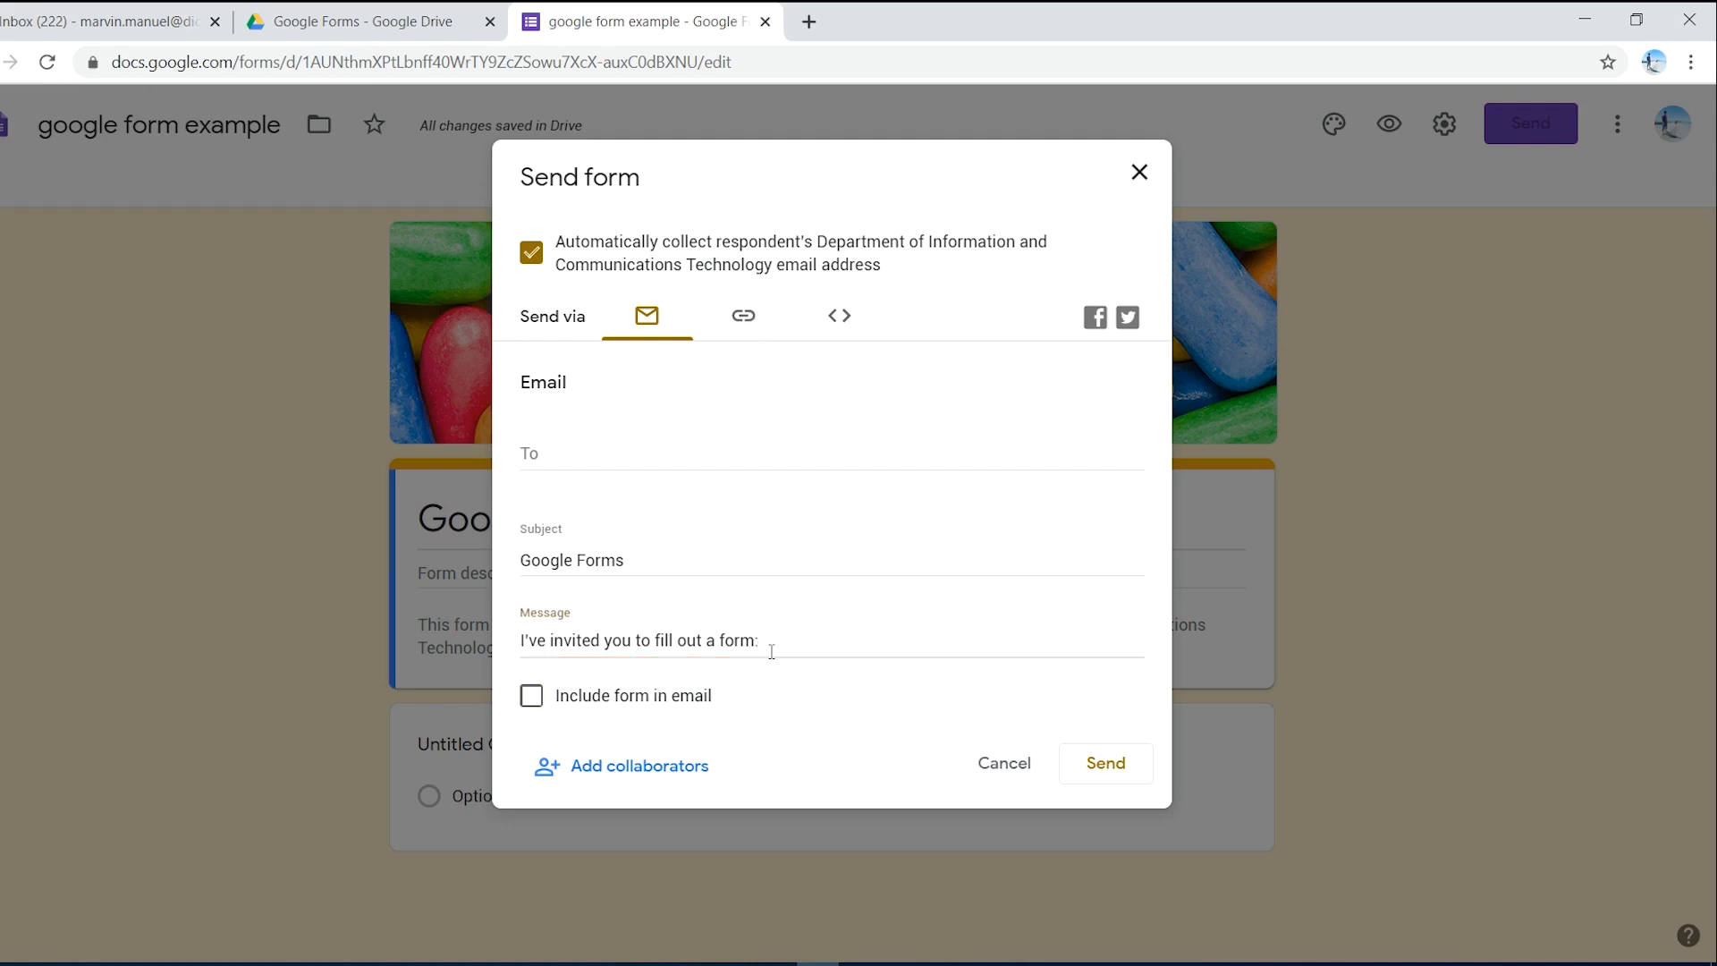
{"action": "left_click", "coordinate": [746, 322]}
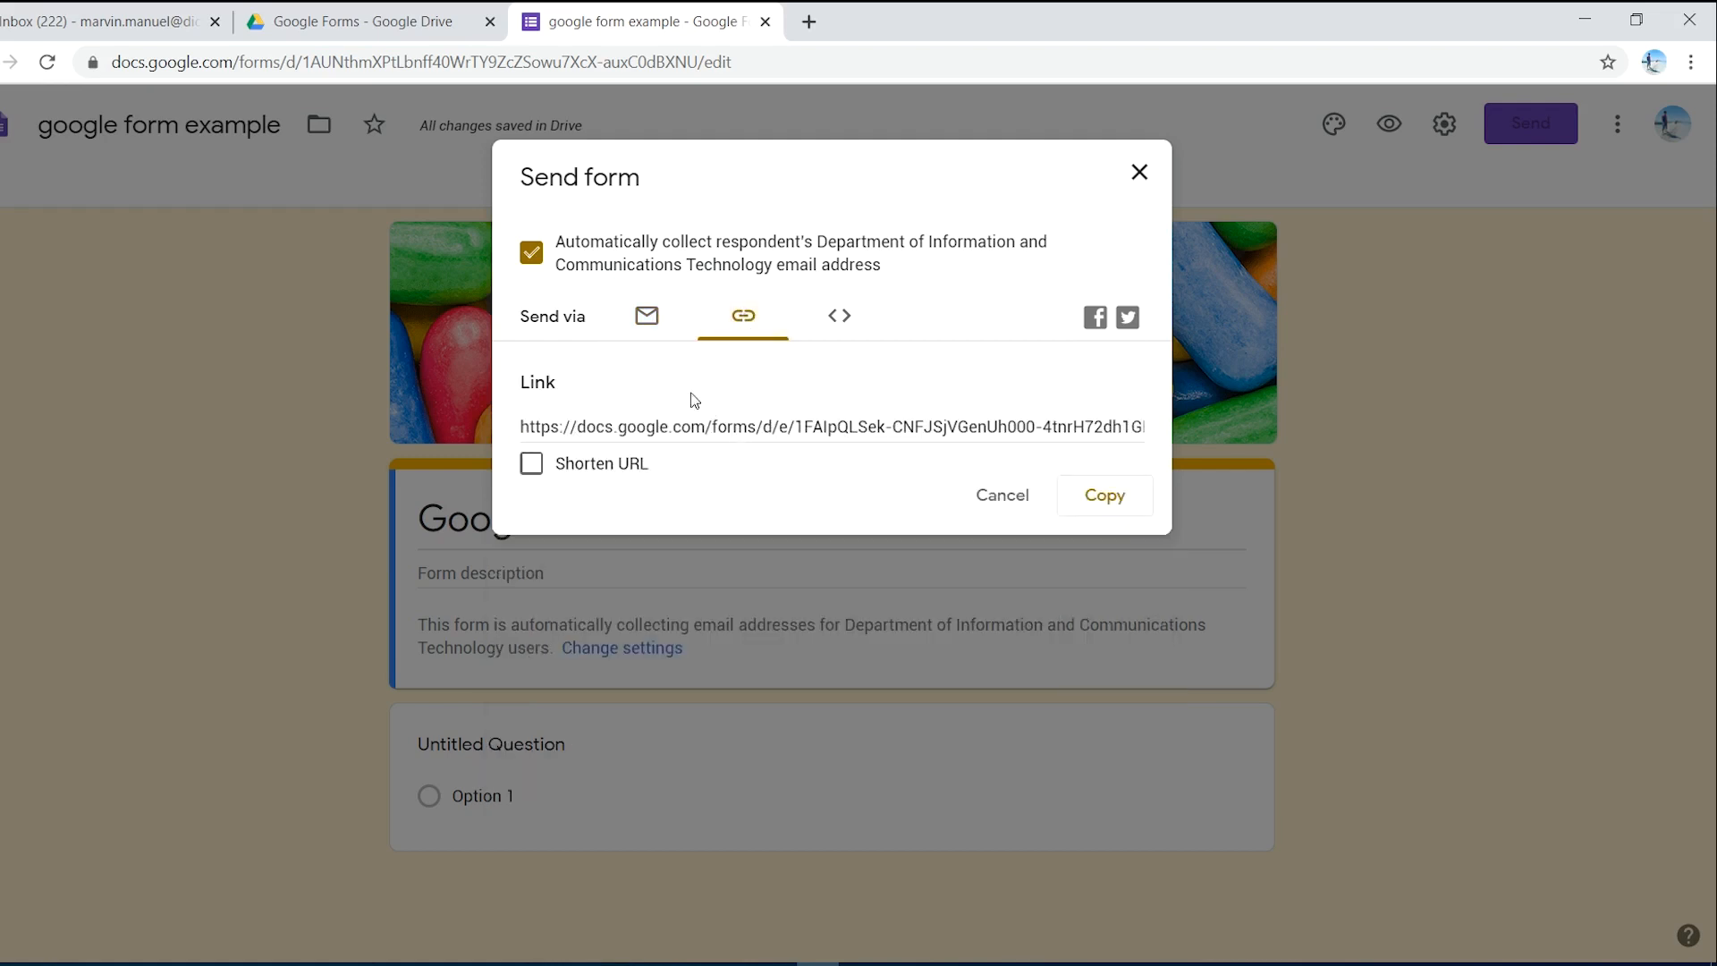
- Select the form's public link and copy it to the clipboard
{"action": "left_click", "coordinate": [617, 429]}
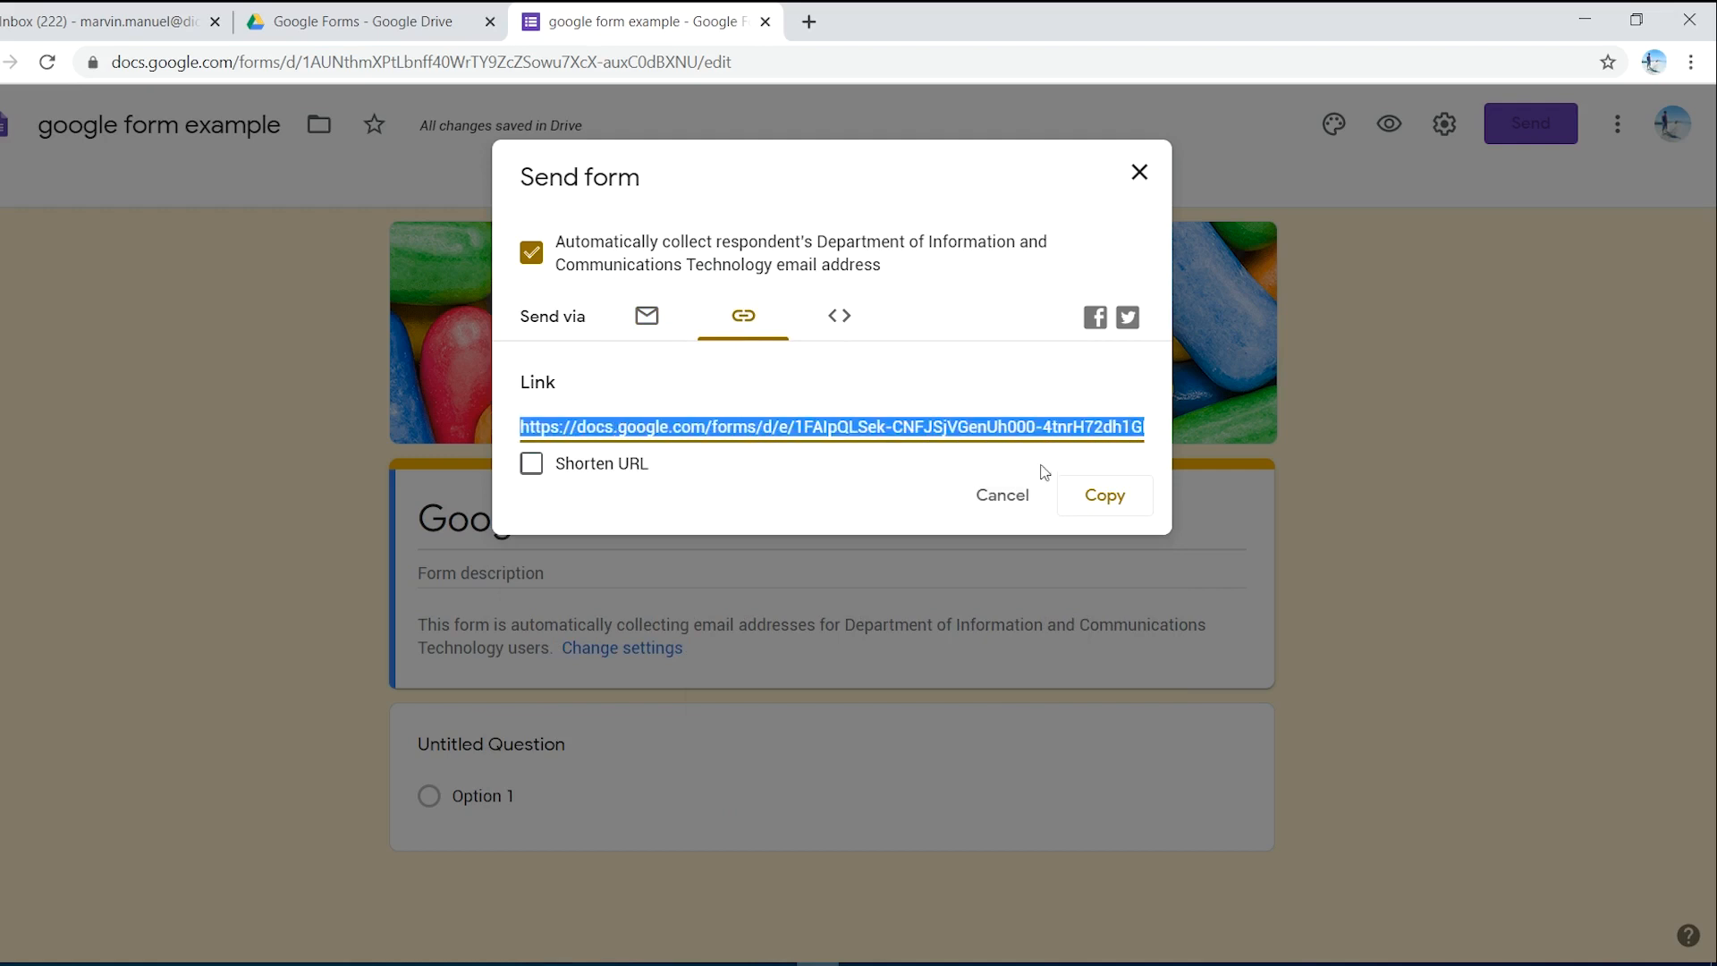
{"action": "left_click", "coordinate": [1105, 497]}
{"action": "left_click", "coordinate": [1105, 495]}
- View and select the 640×434 px embed HTML code, then close the Send form dialog
{"action": "left_click", "coordinate": [845, 320]}
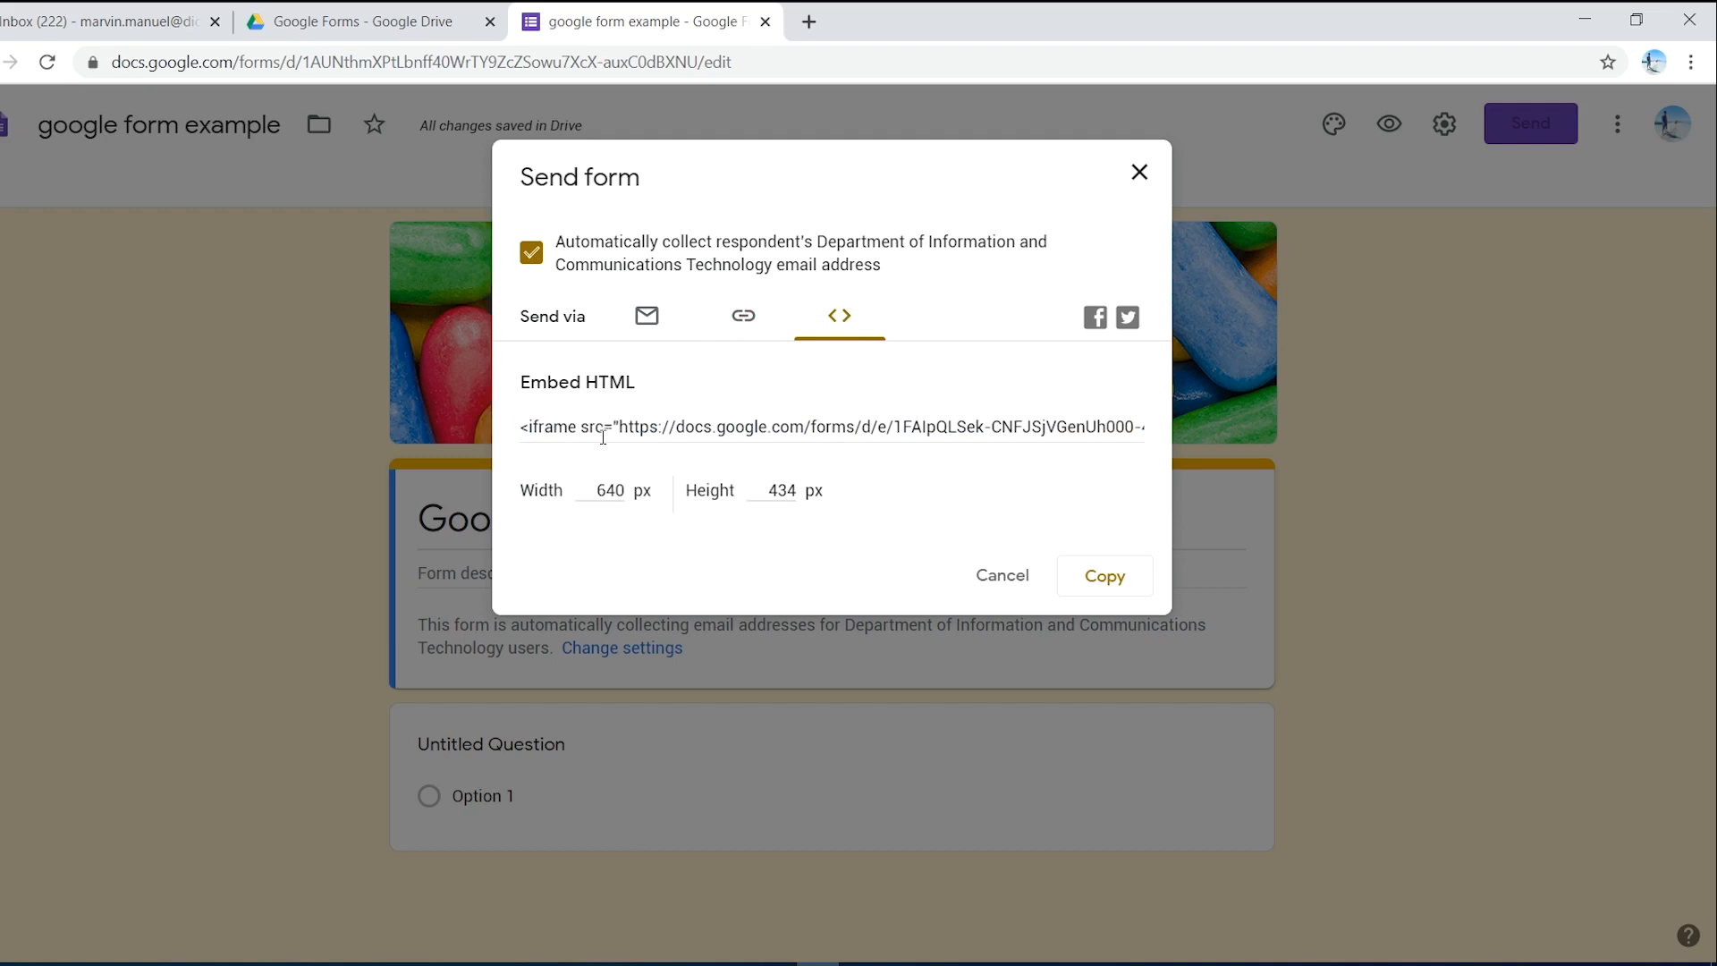
{"action": "left_click", "coordinate": [525, 427]}
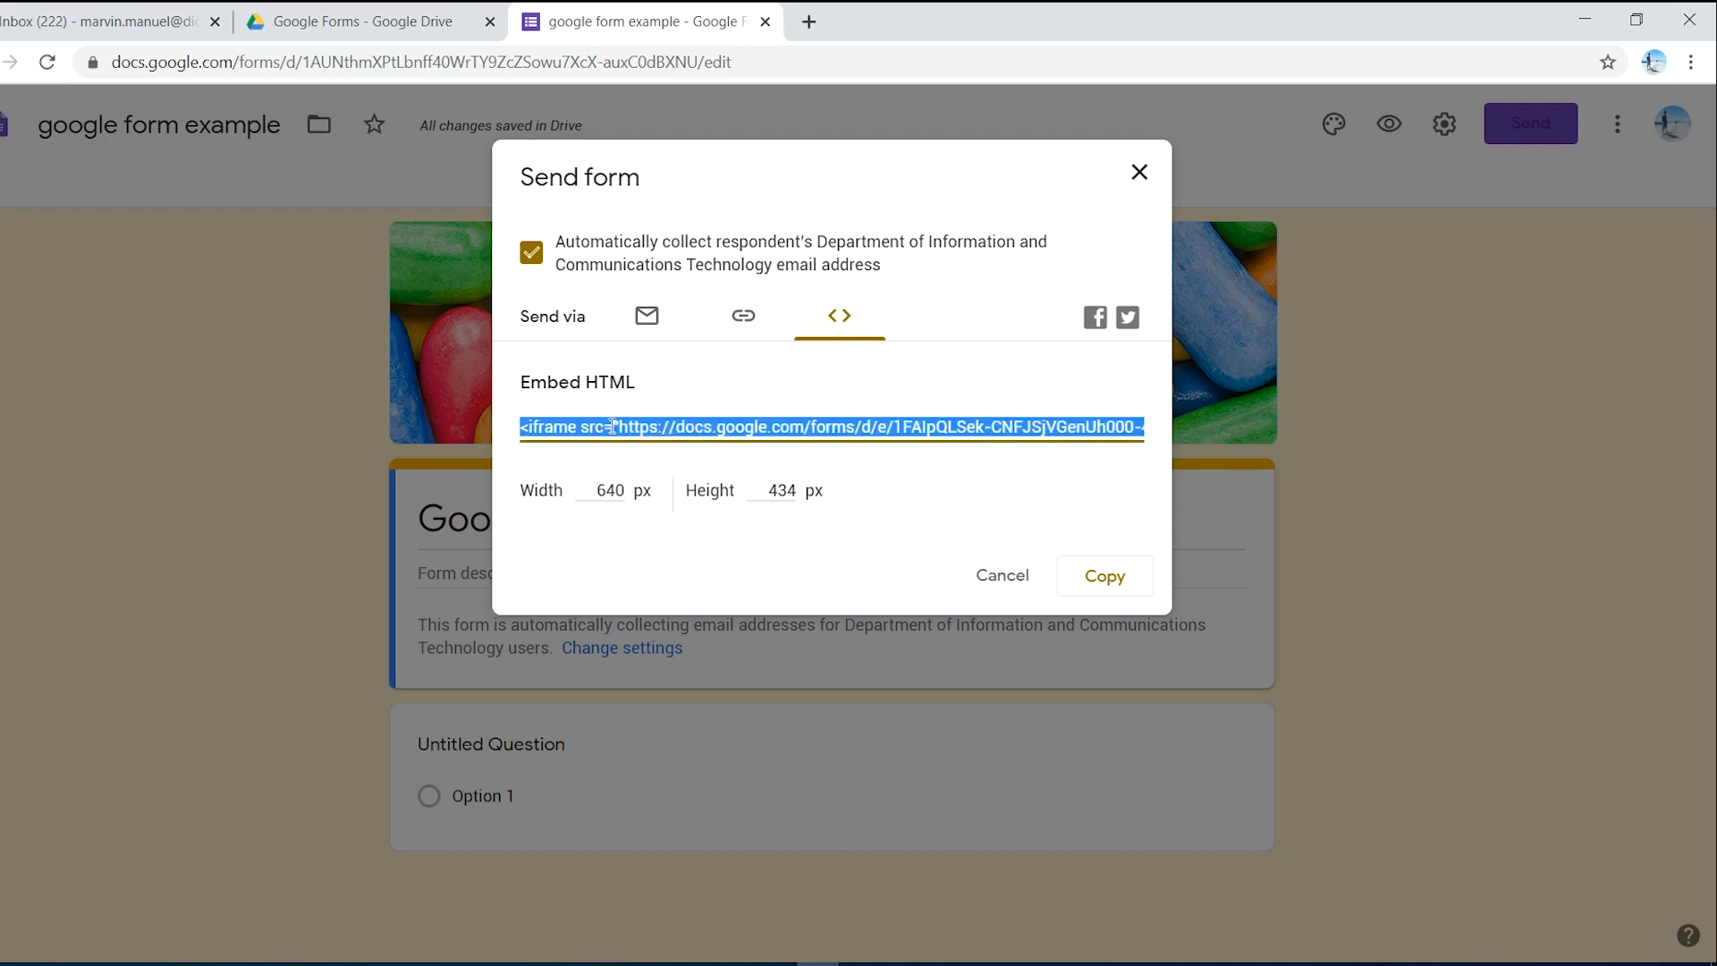
{"action": "left_click", "coordinate": [889, 462]}
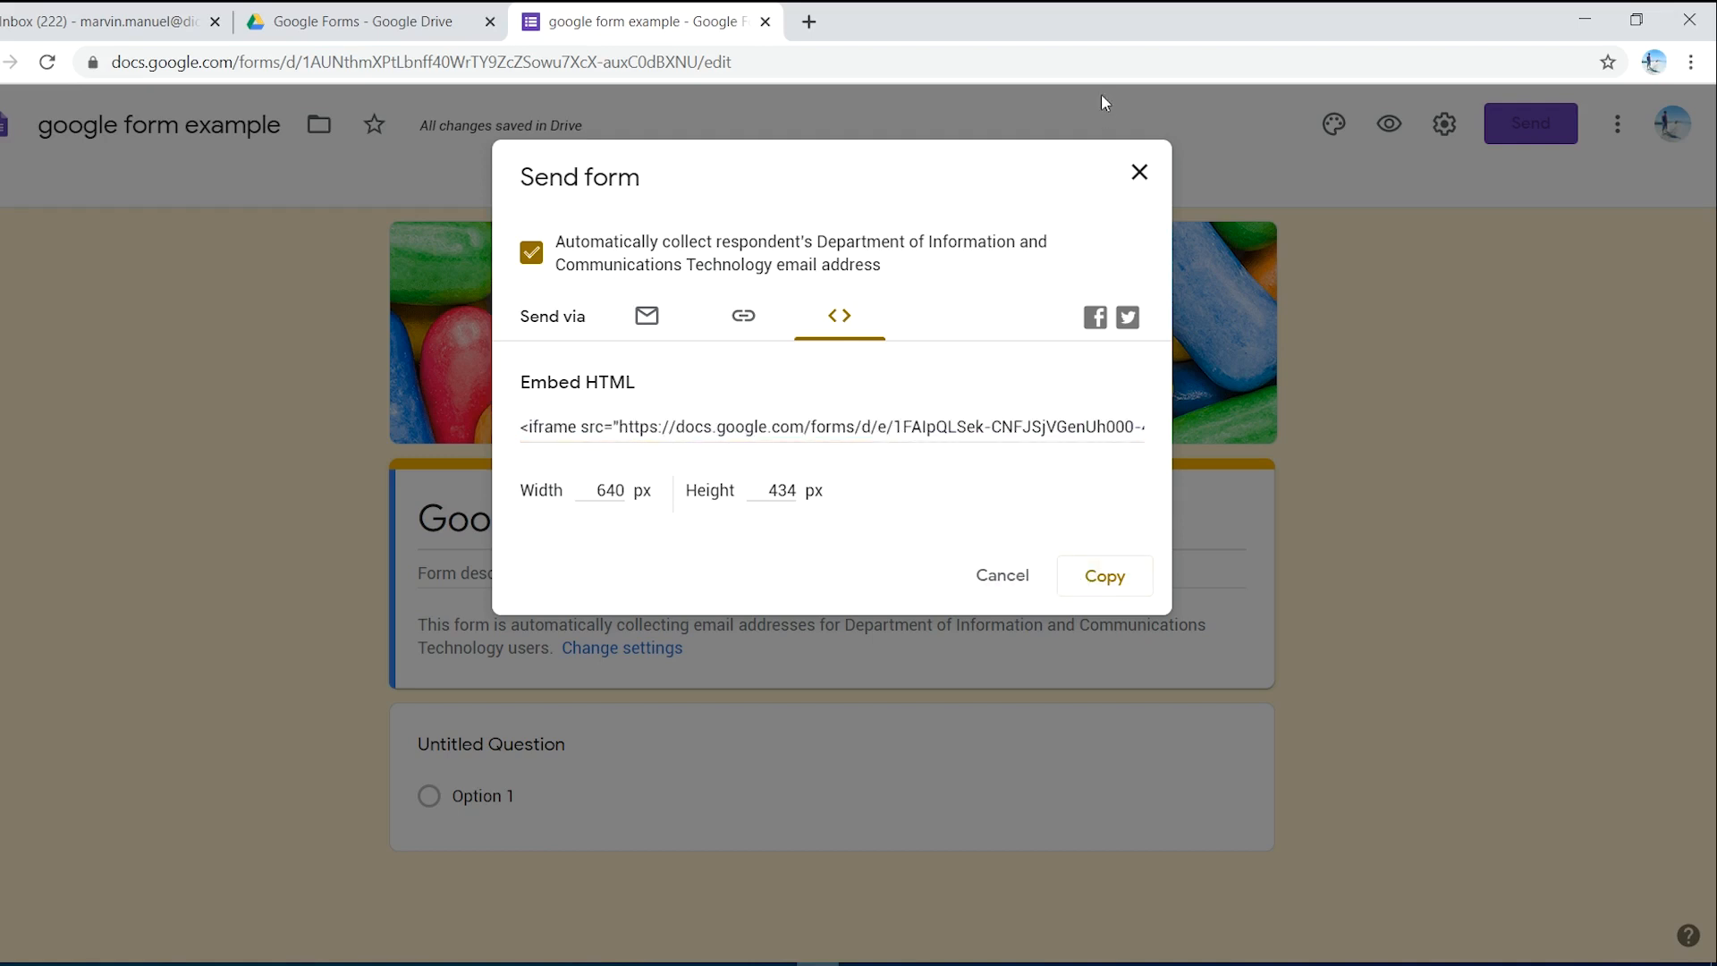
{"action": "left_click", "coordinate": [1140, 173]}
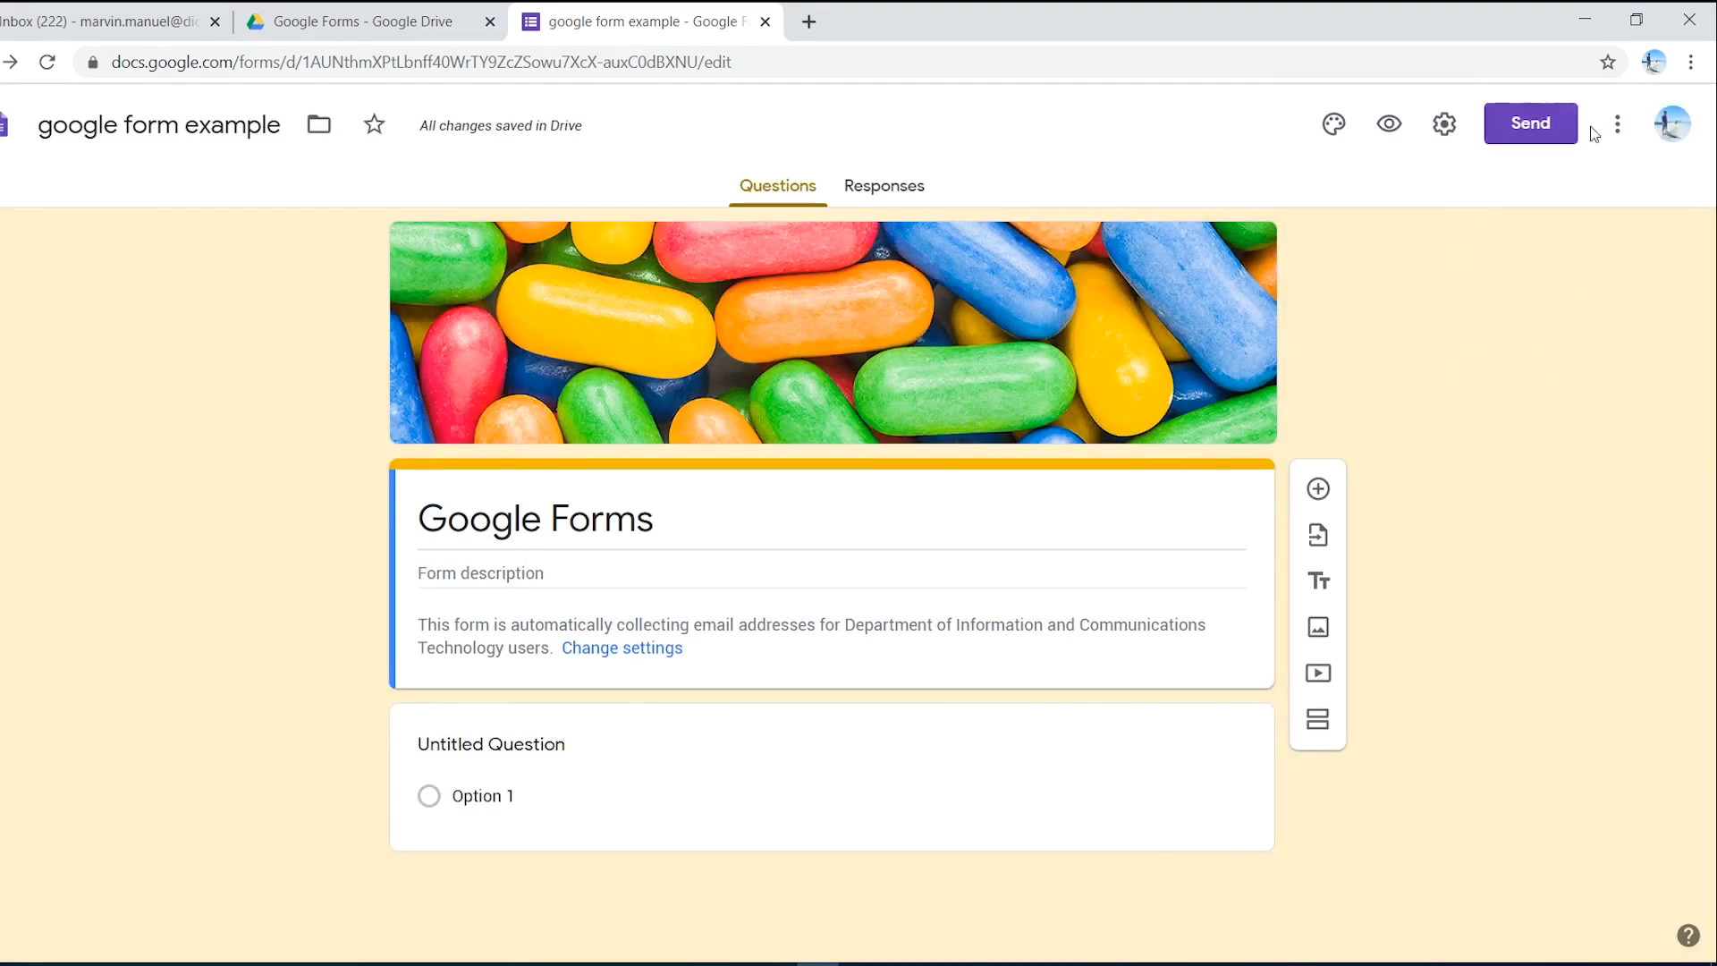
{"action": "left_click", "coordinate": [1616, 125]}
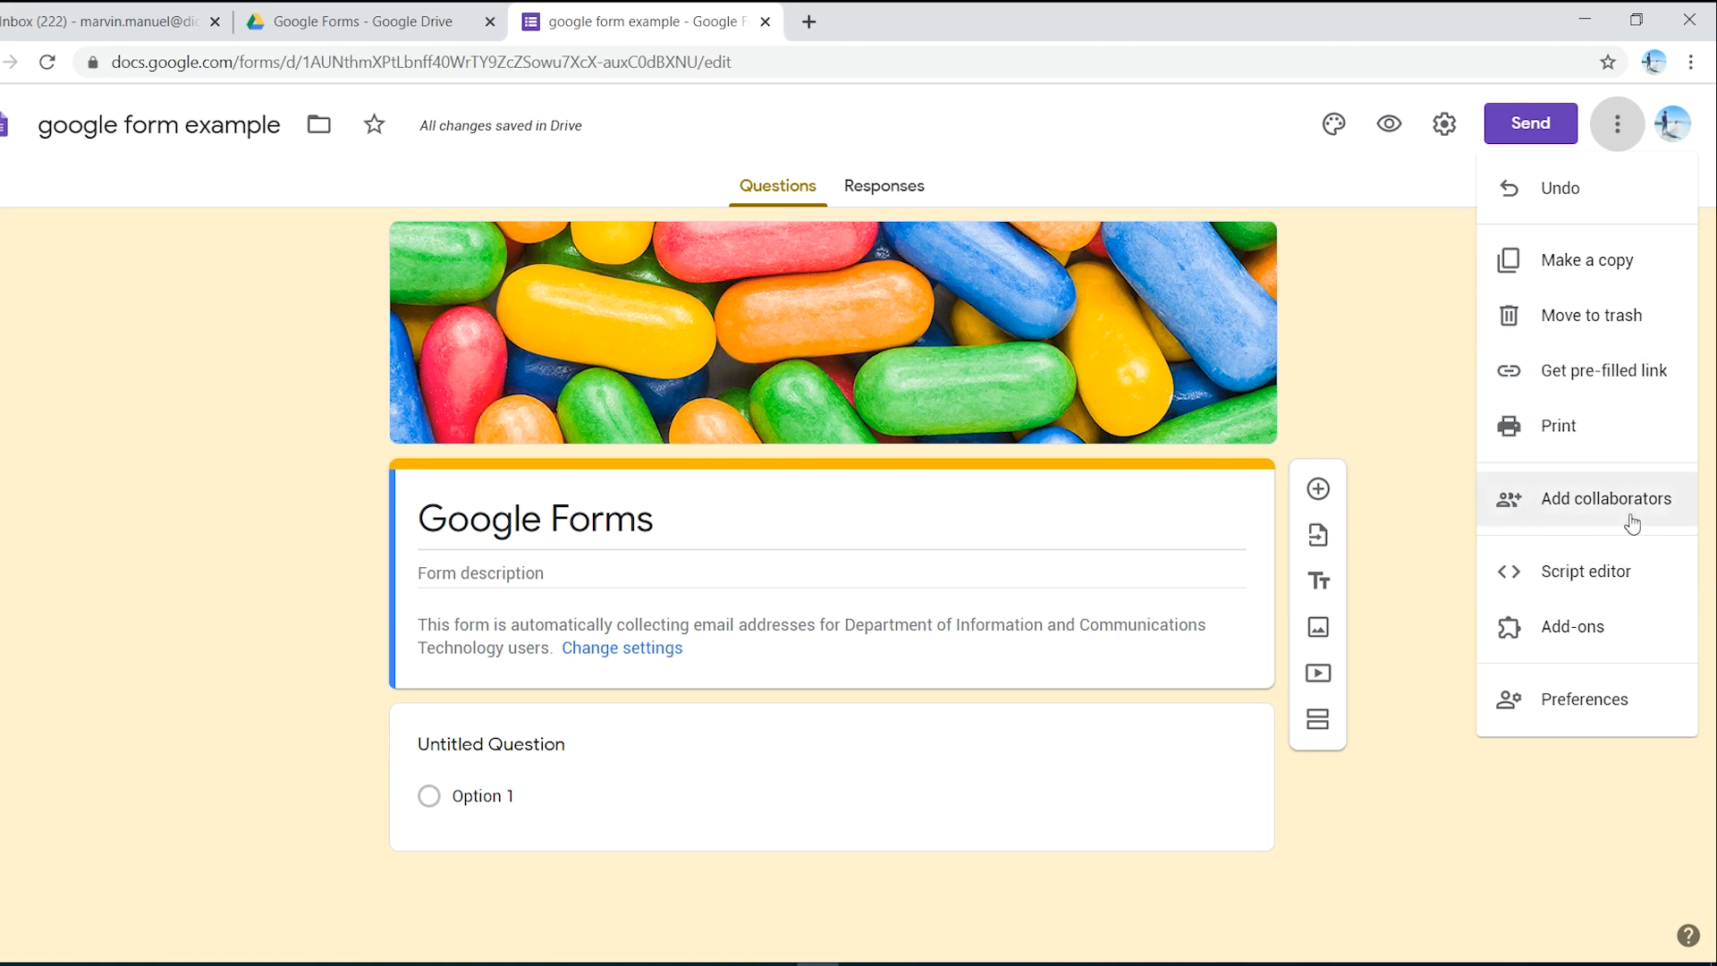
{"action": "left_click", "coordinate": [1561, 505]}
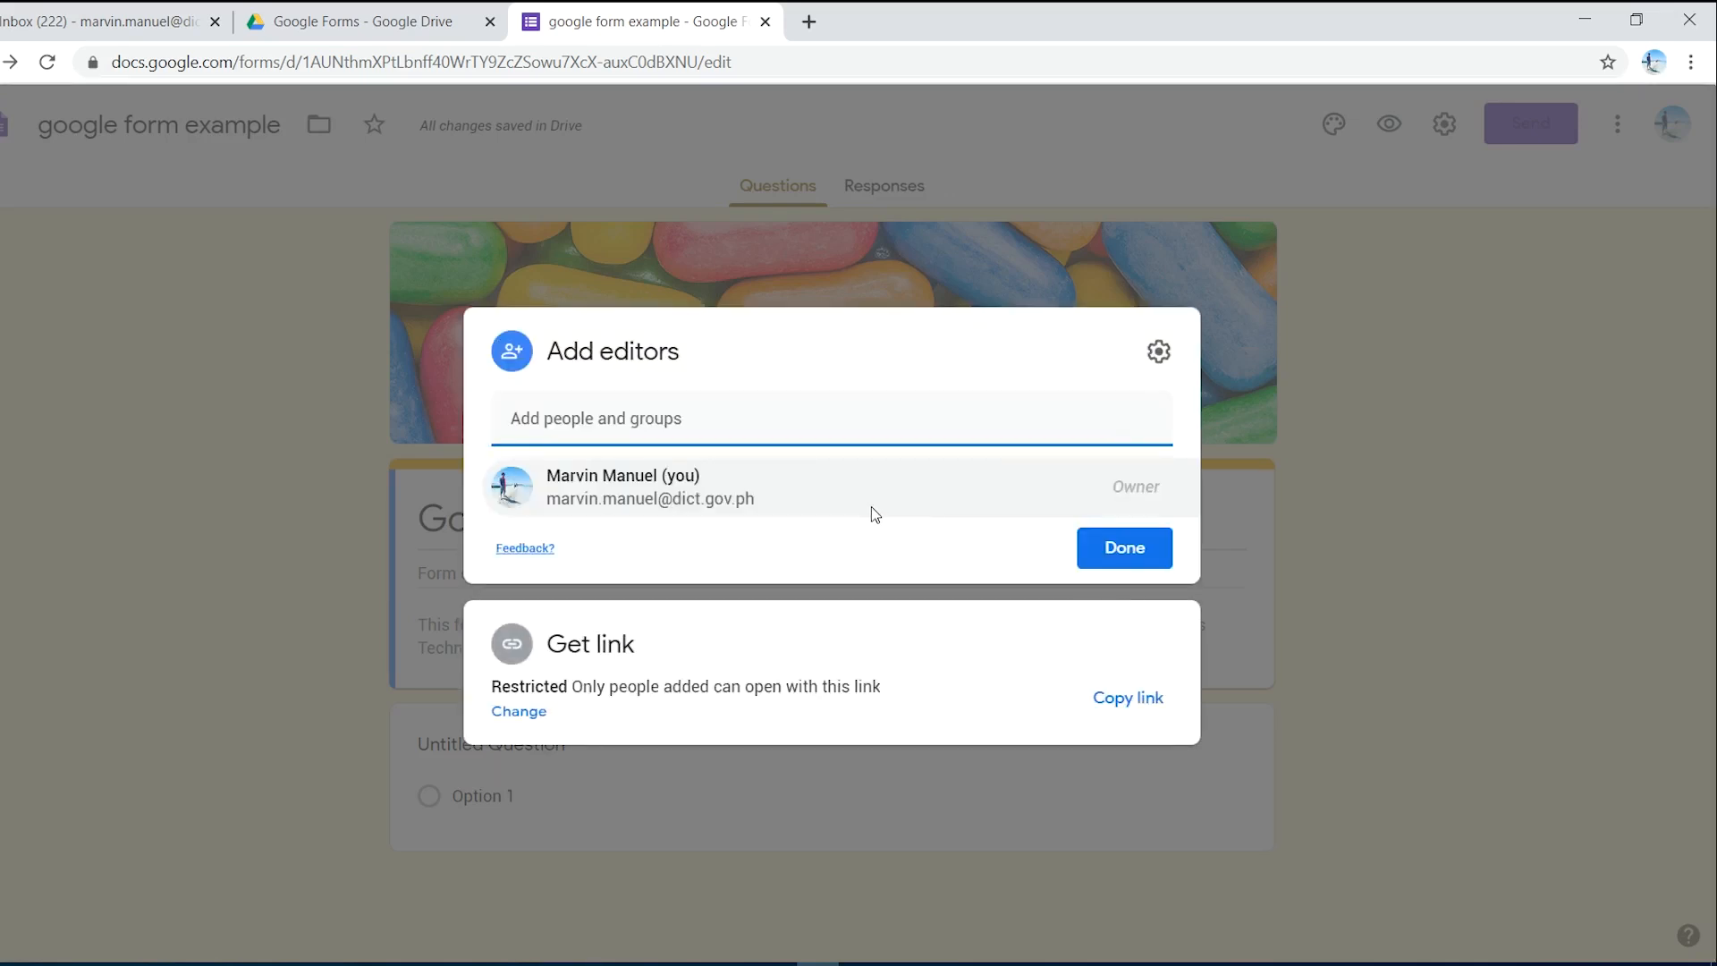
{"action": "left_click", "coordinate": [1073, 606]}
{"action": "left_click", "coordinate": [577, 412]}
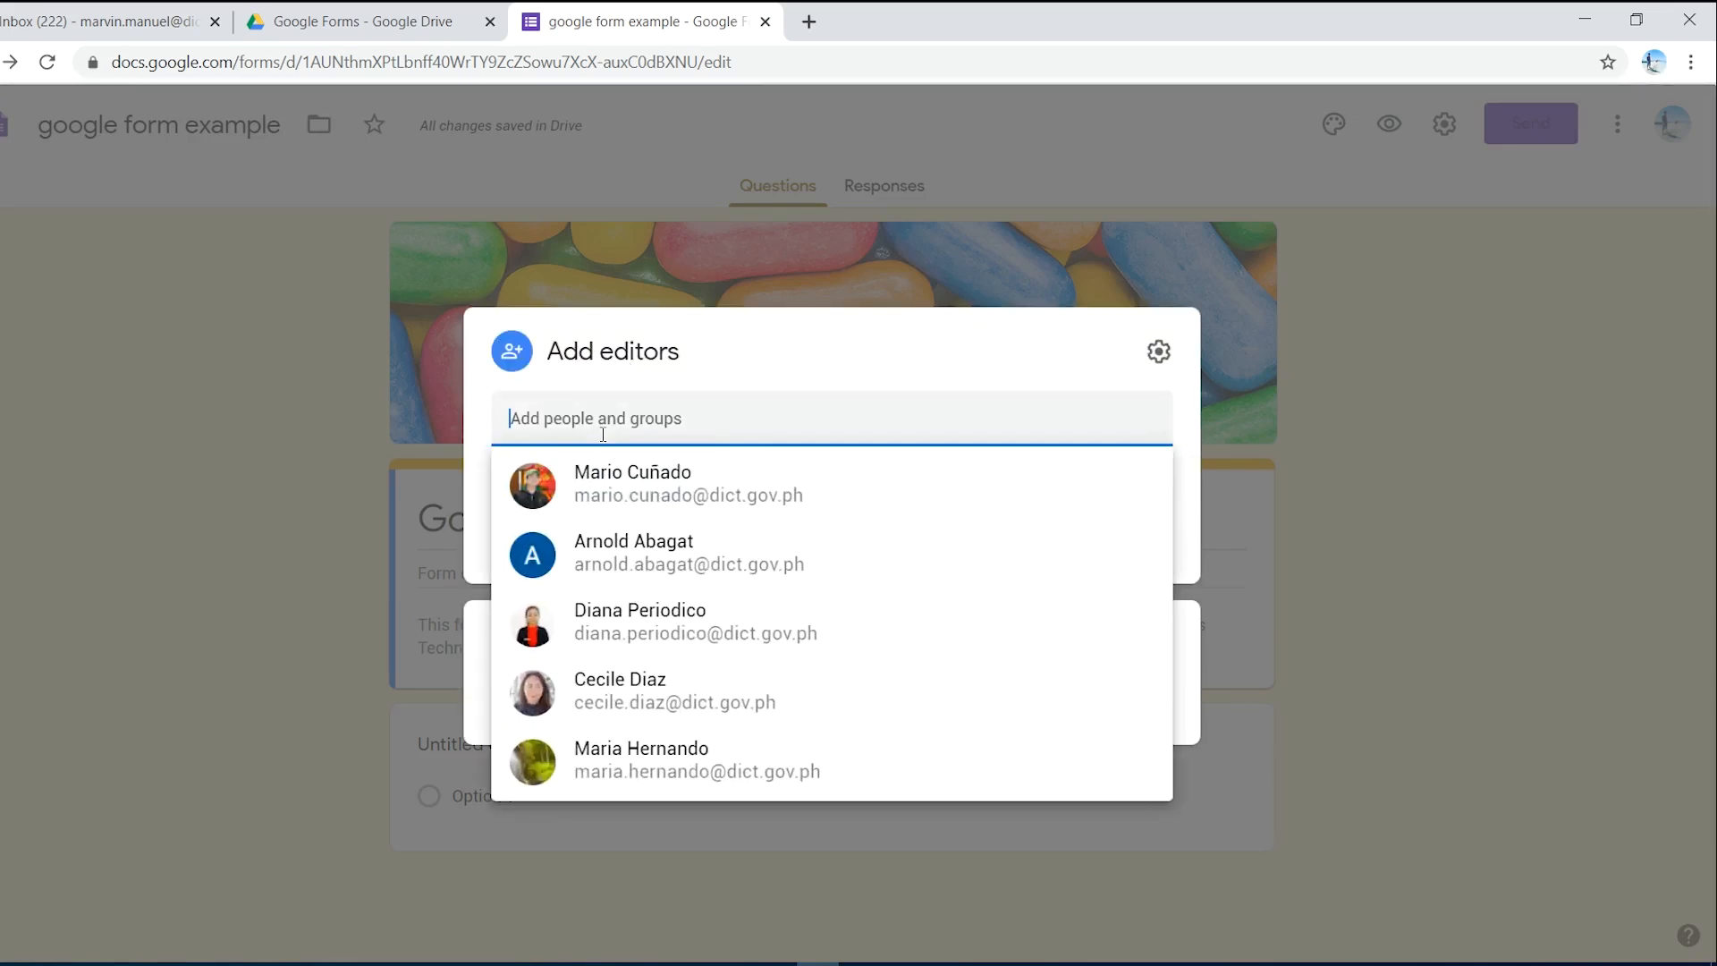
{"action": "key", "text": "ctrl+v"}
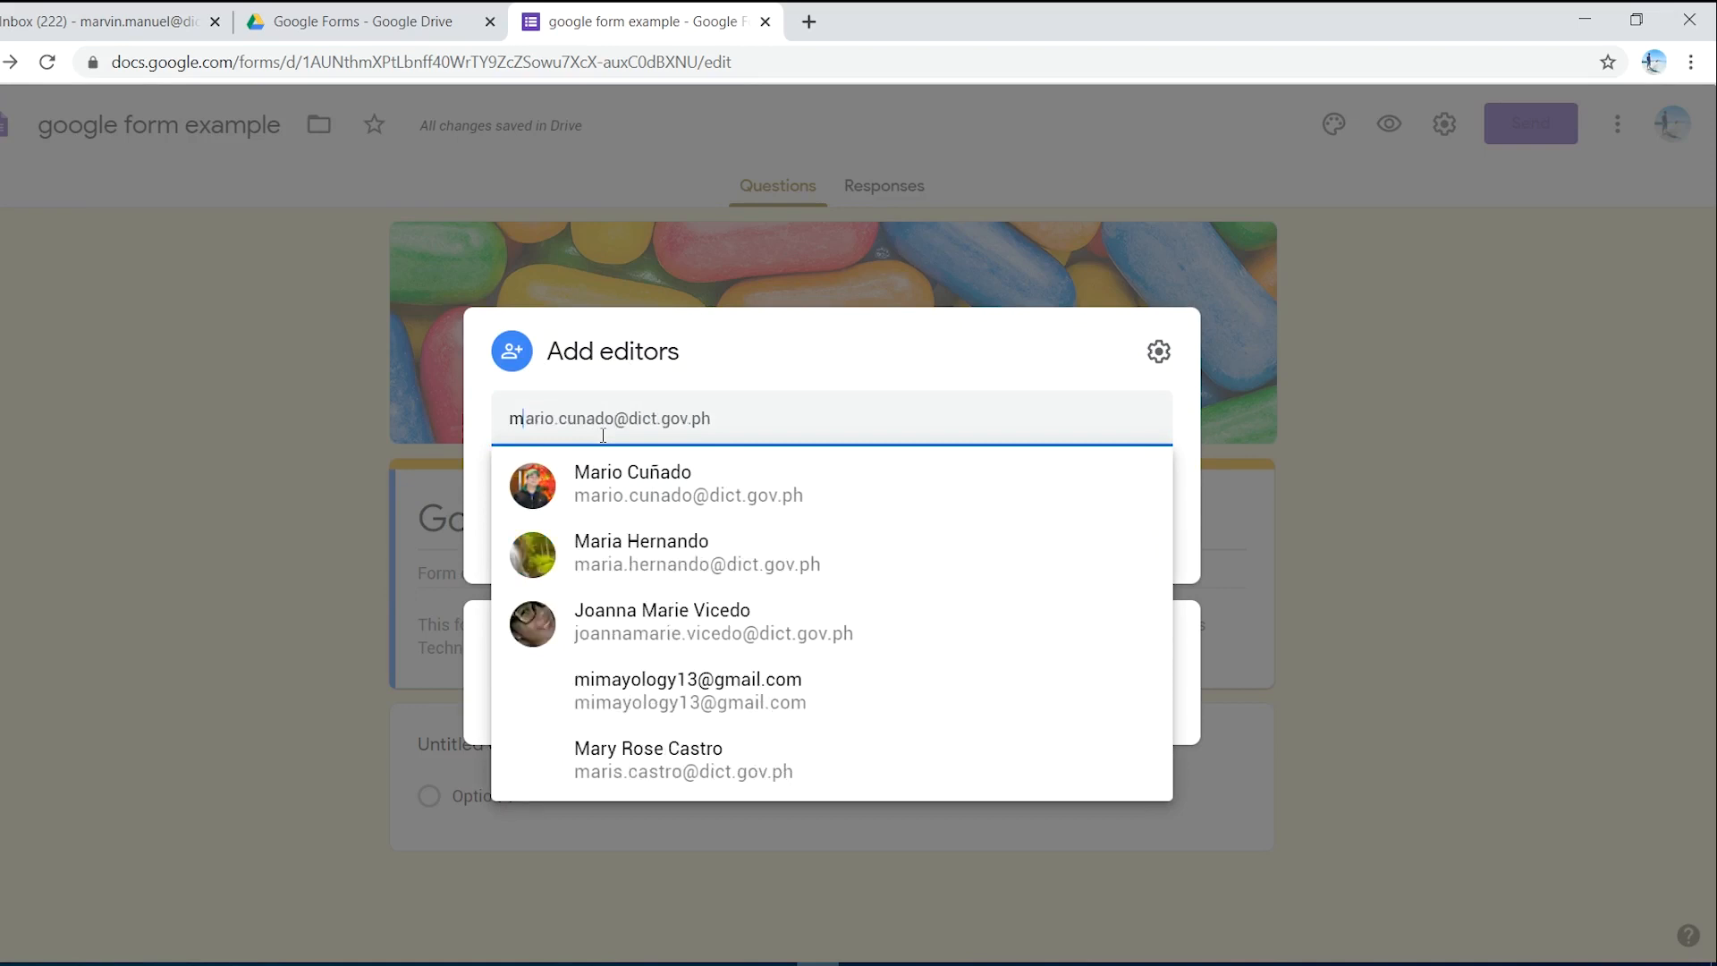
{"action": "key", "text": "BackSpace"}
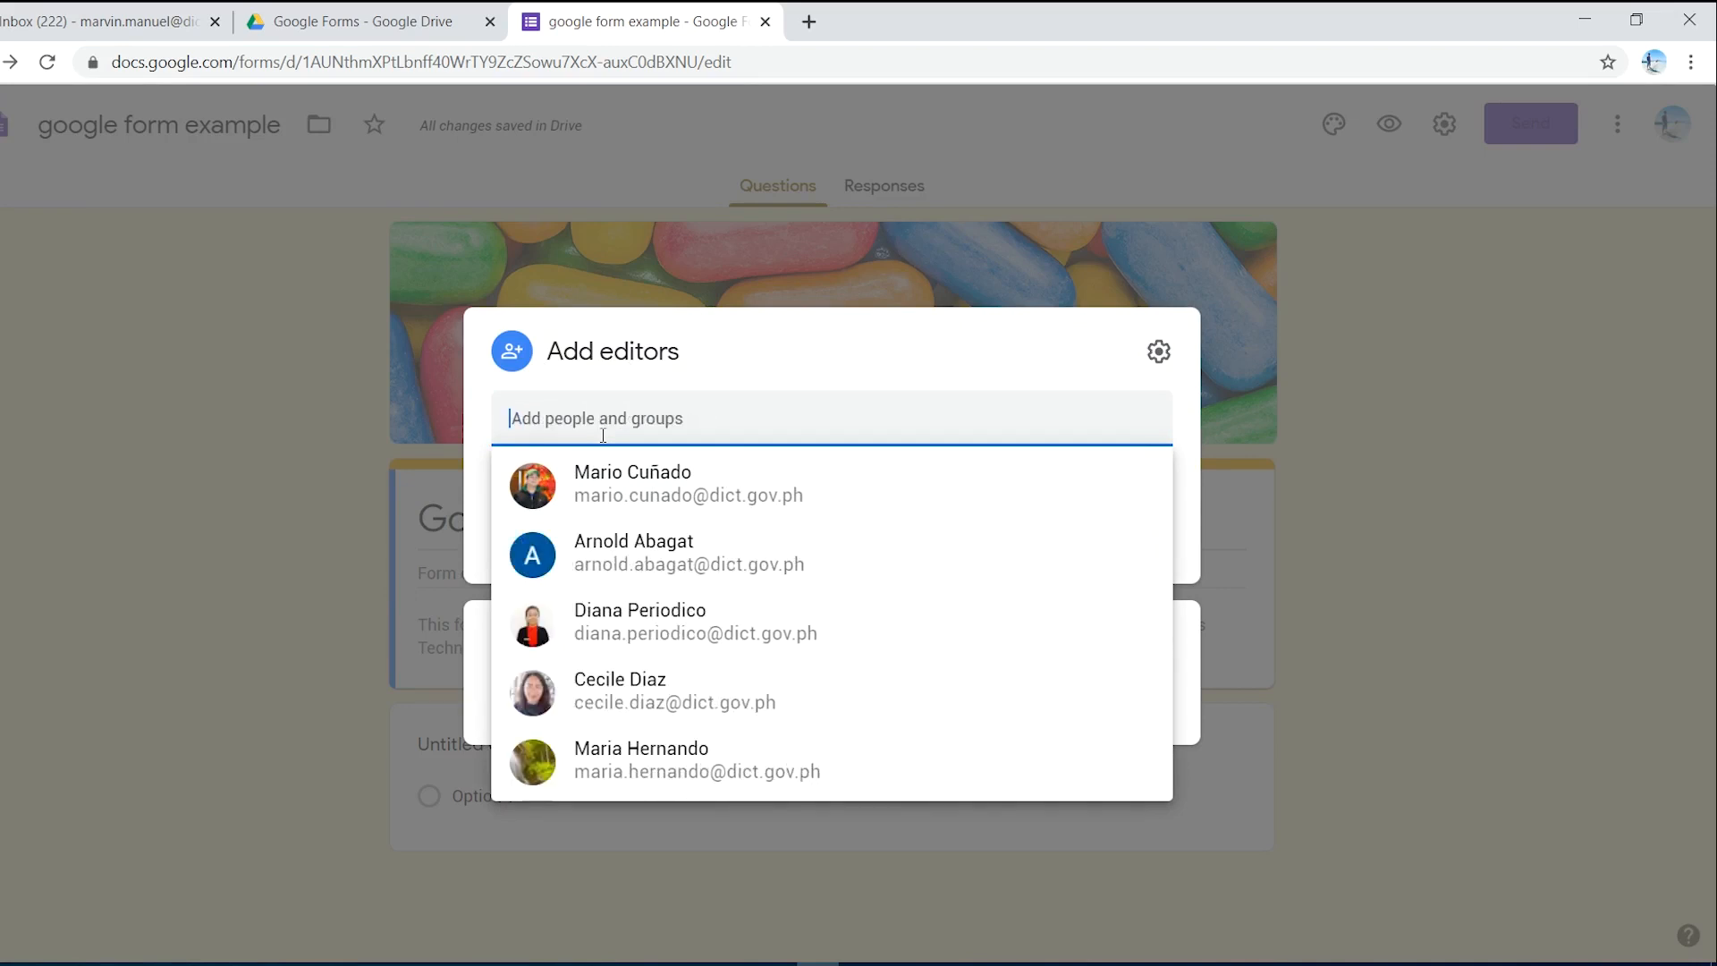
{"action": "type", "text": "mar"}
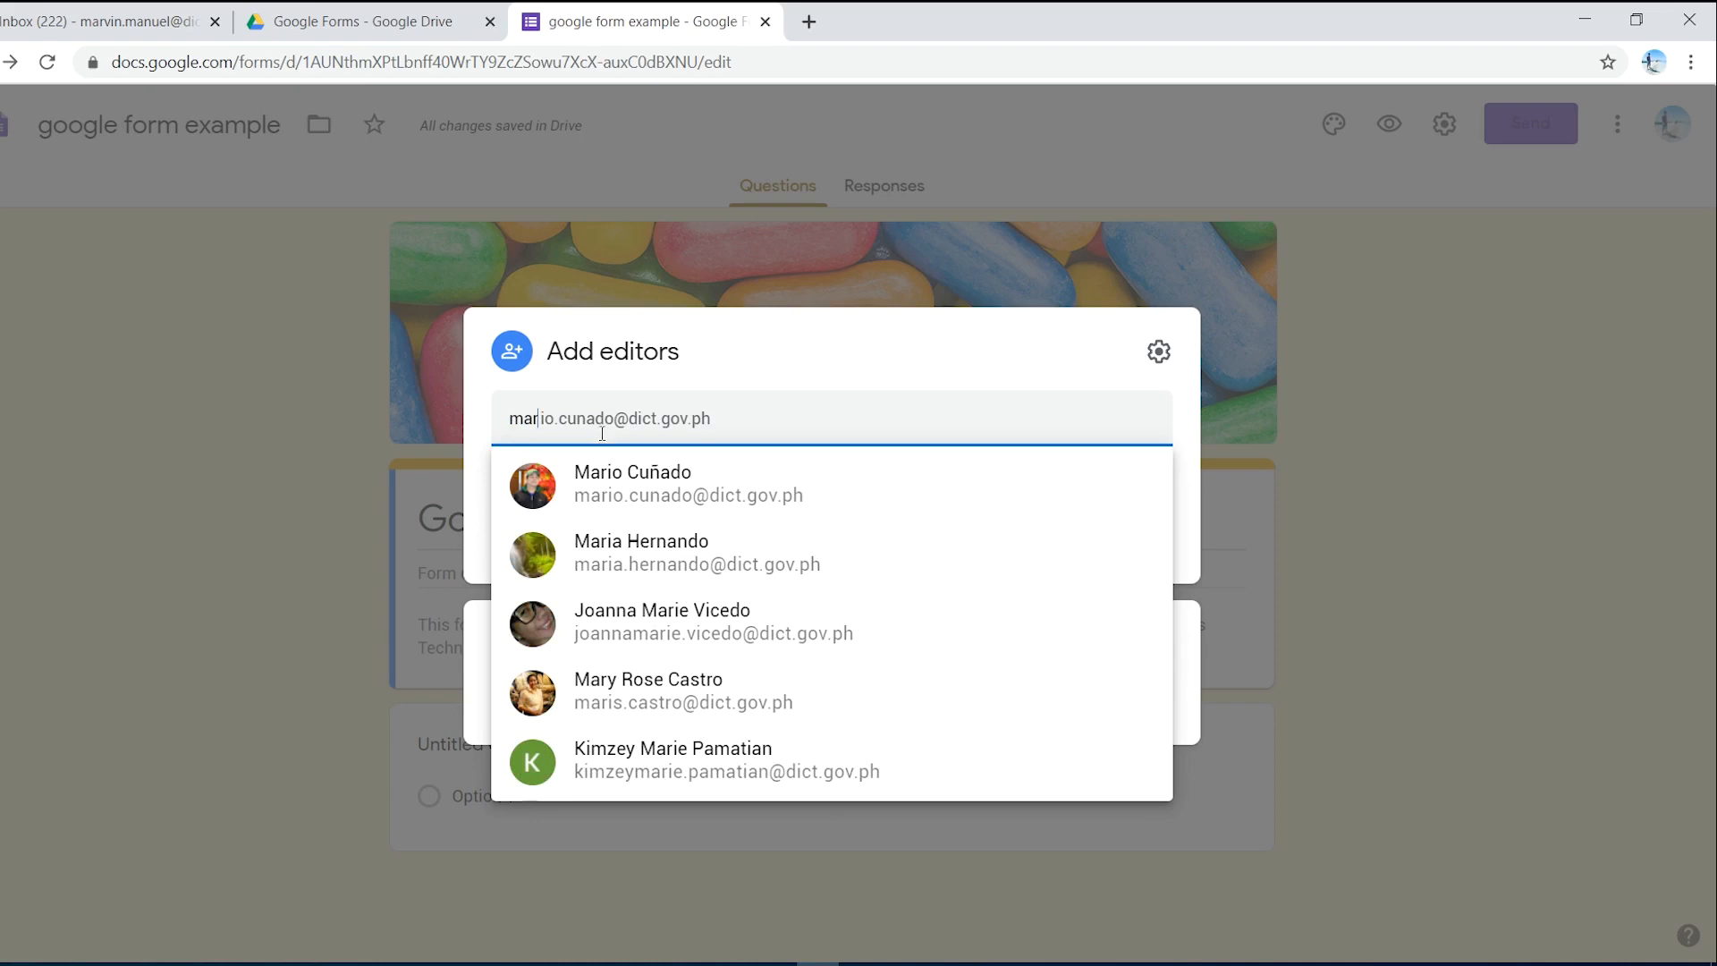
{"action": "left_click", "coordinate": [828, 367]}
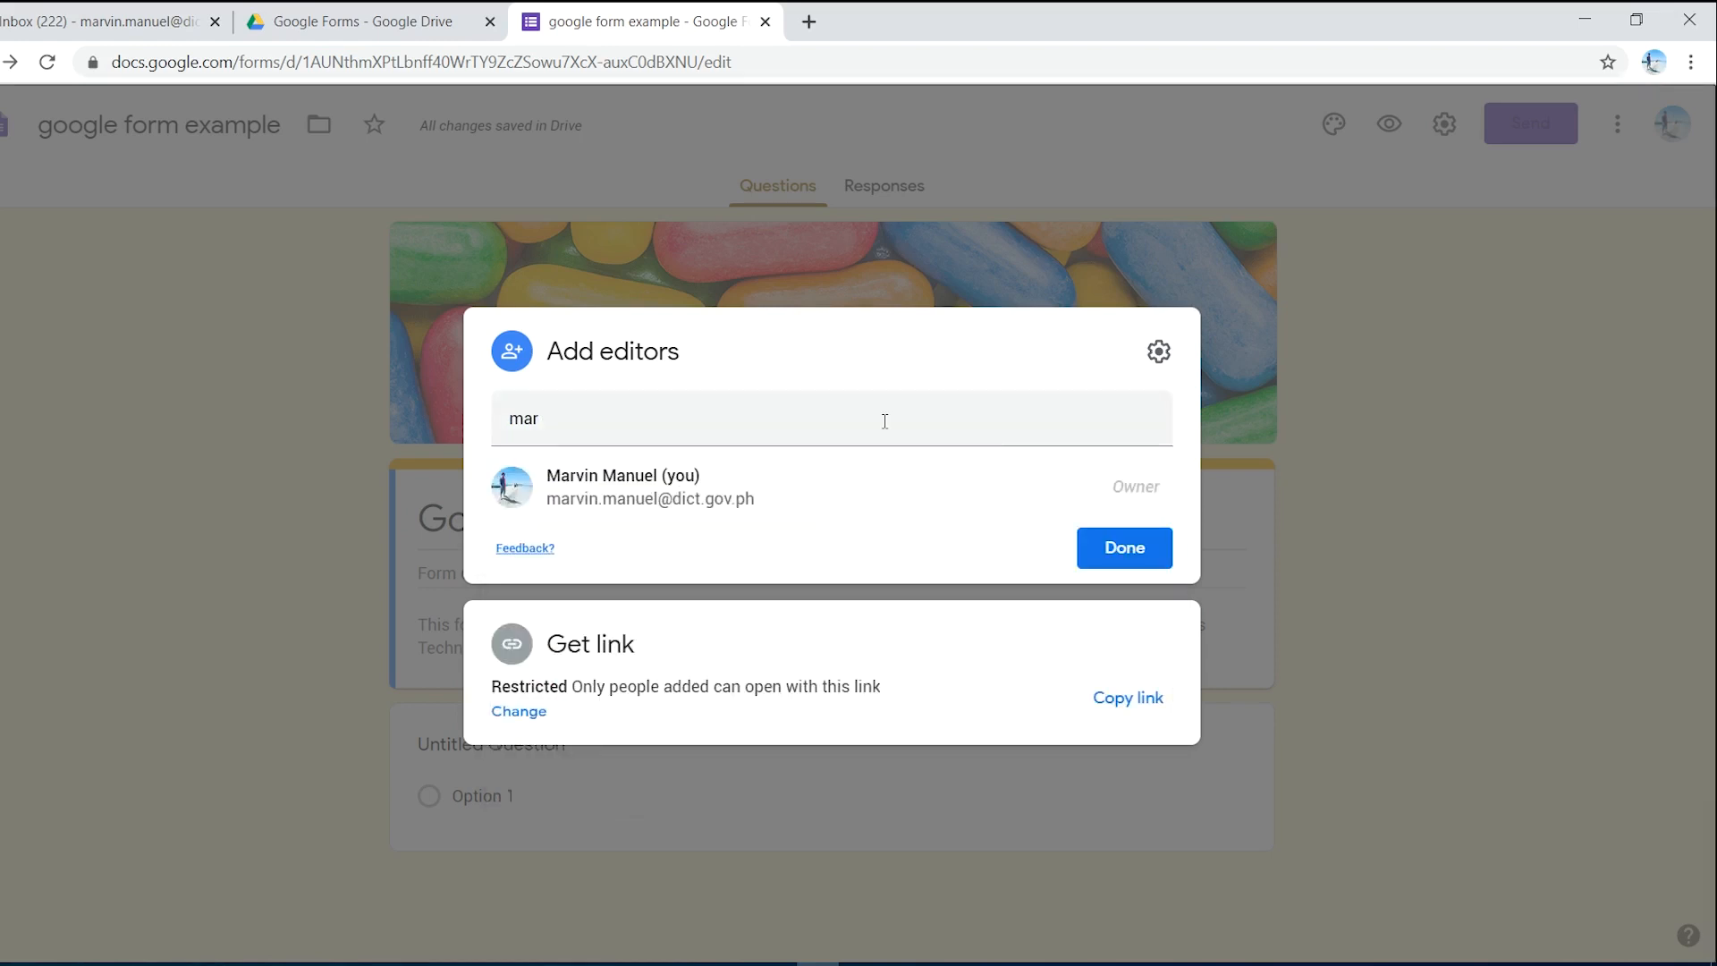
- Dismiss sharing, open Add-ons from the More menu, and scroll through the Marketplace apps for Forms
{"action": "left_click", "coordinate": [1140, 548]}
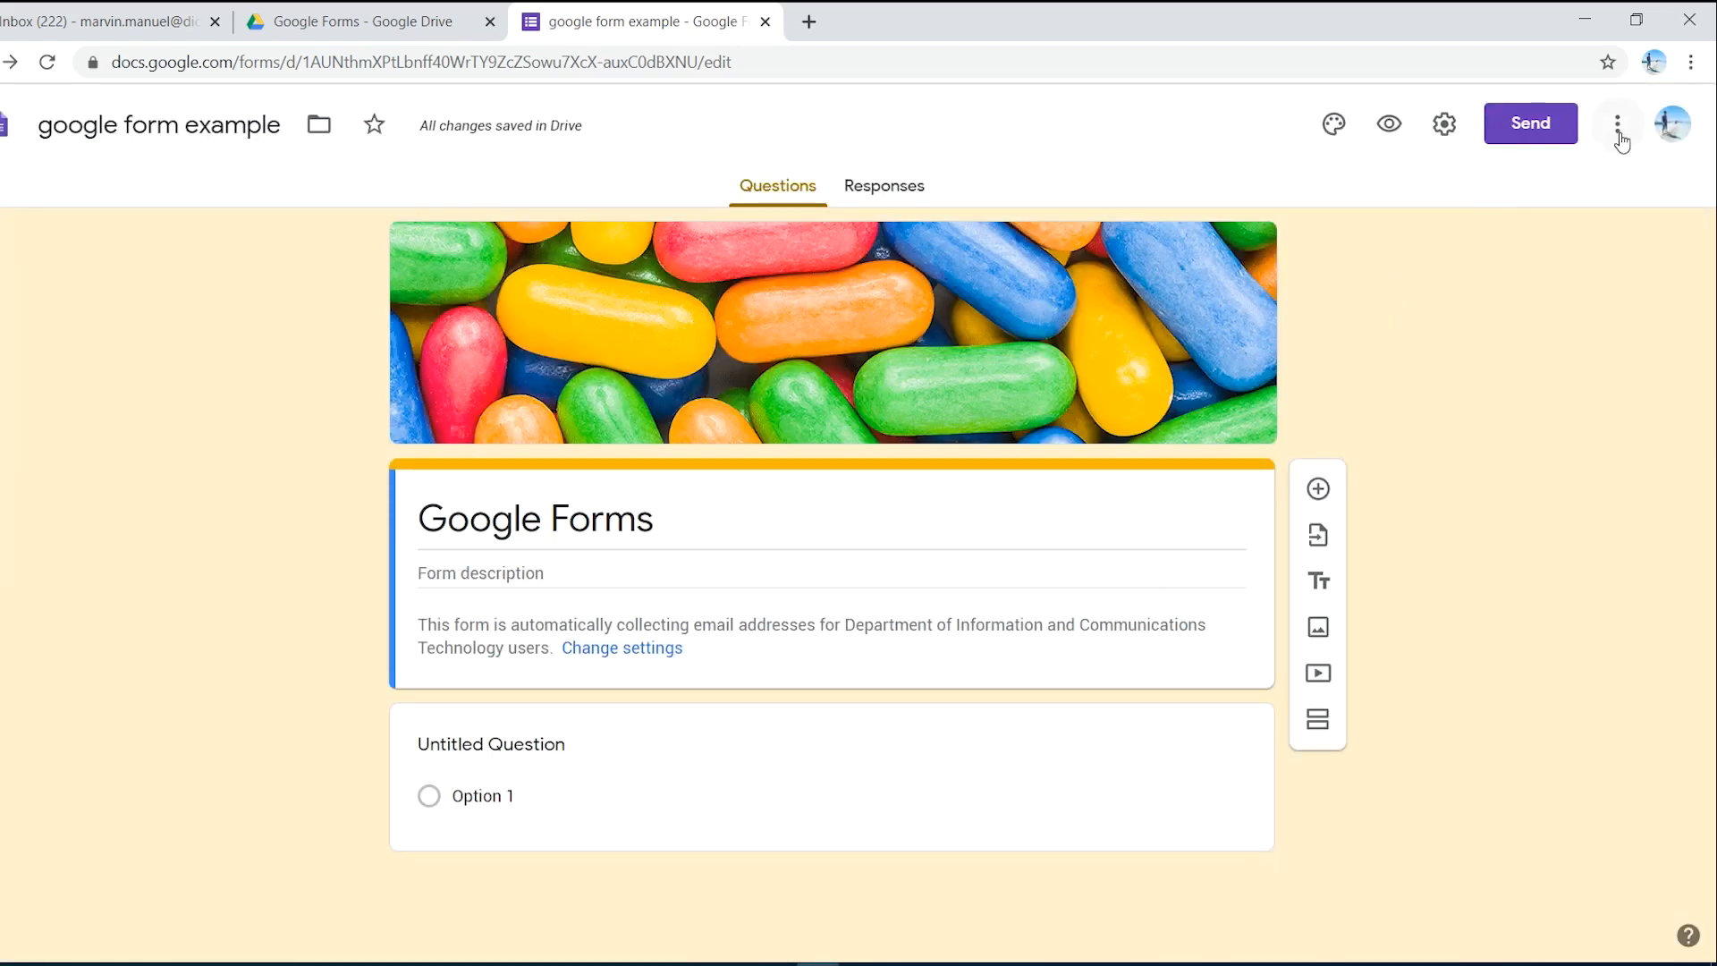
{"action": "left_click", "coordinate": [1621, 129]}
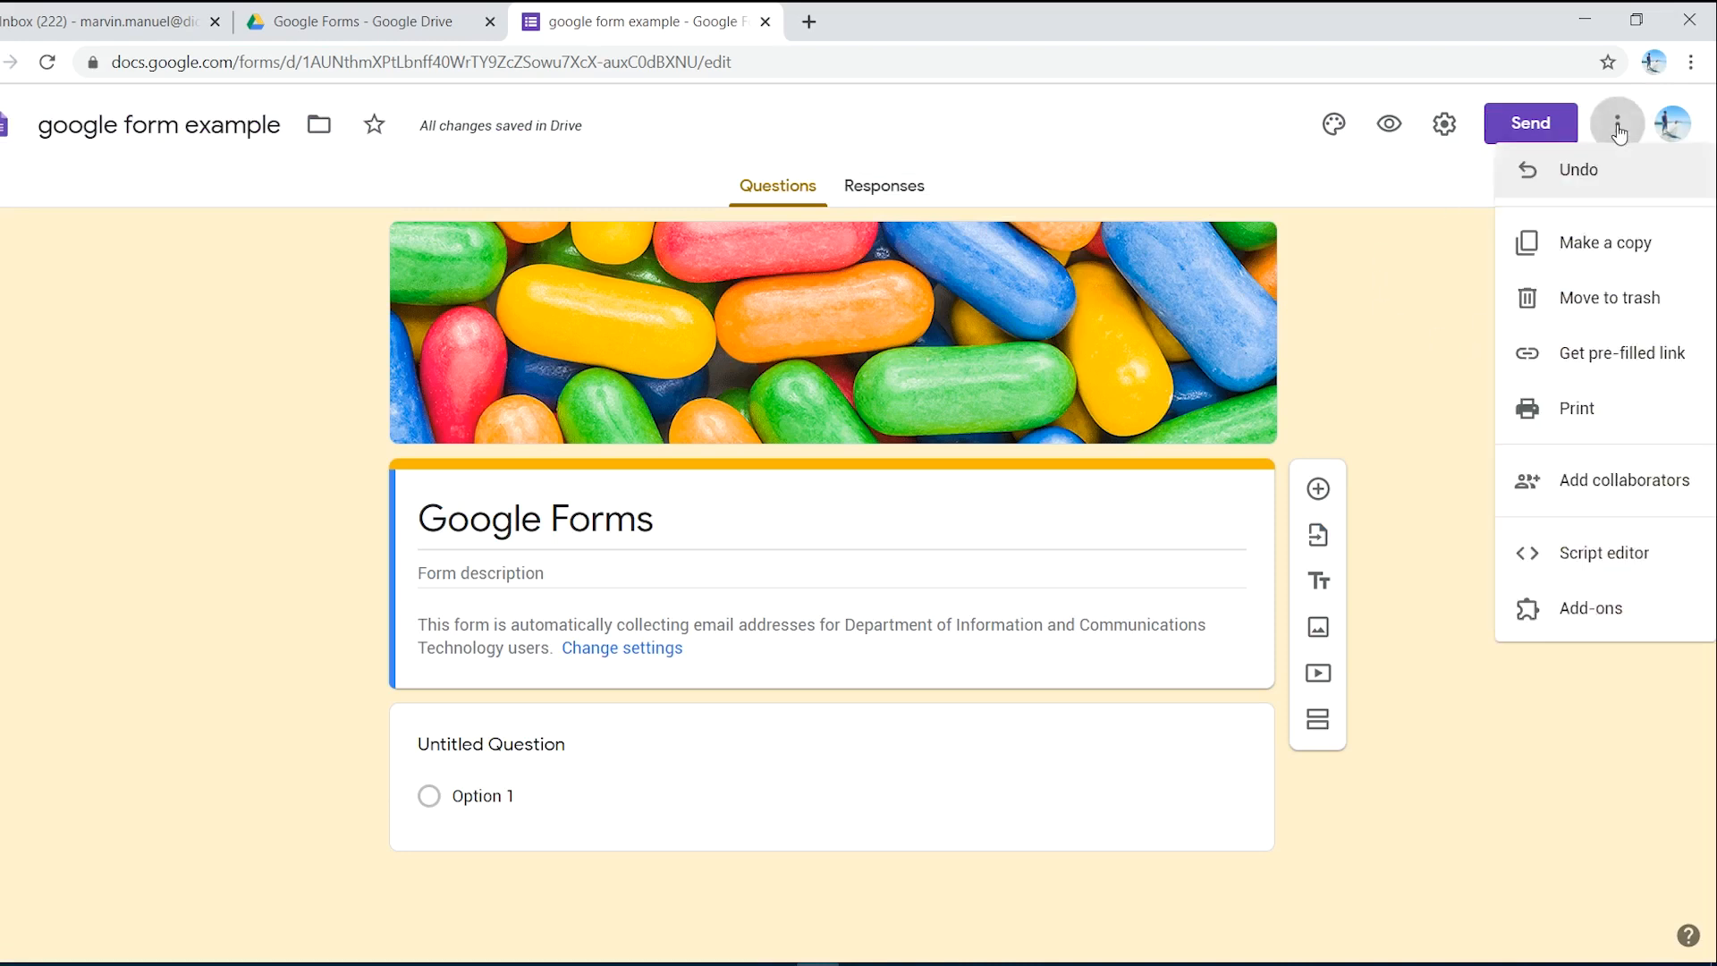
{"action": "left_click", "coordinate": [1610, 628]}
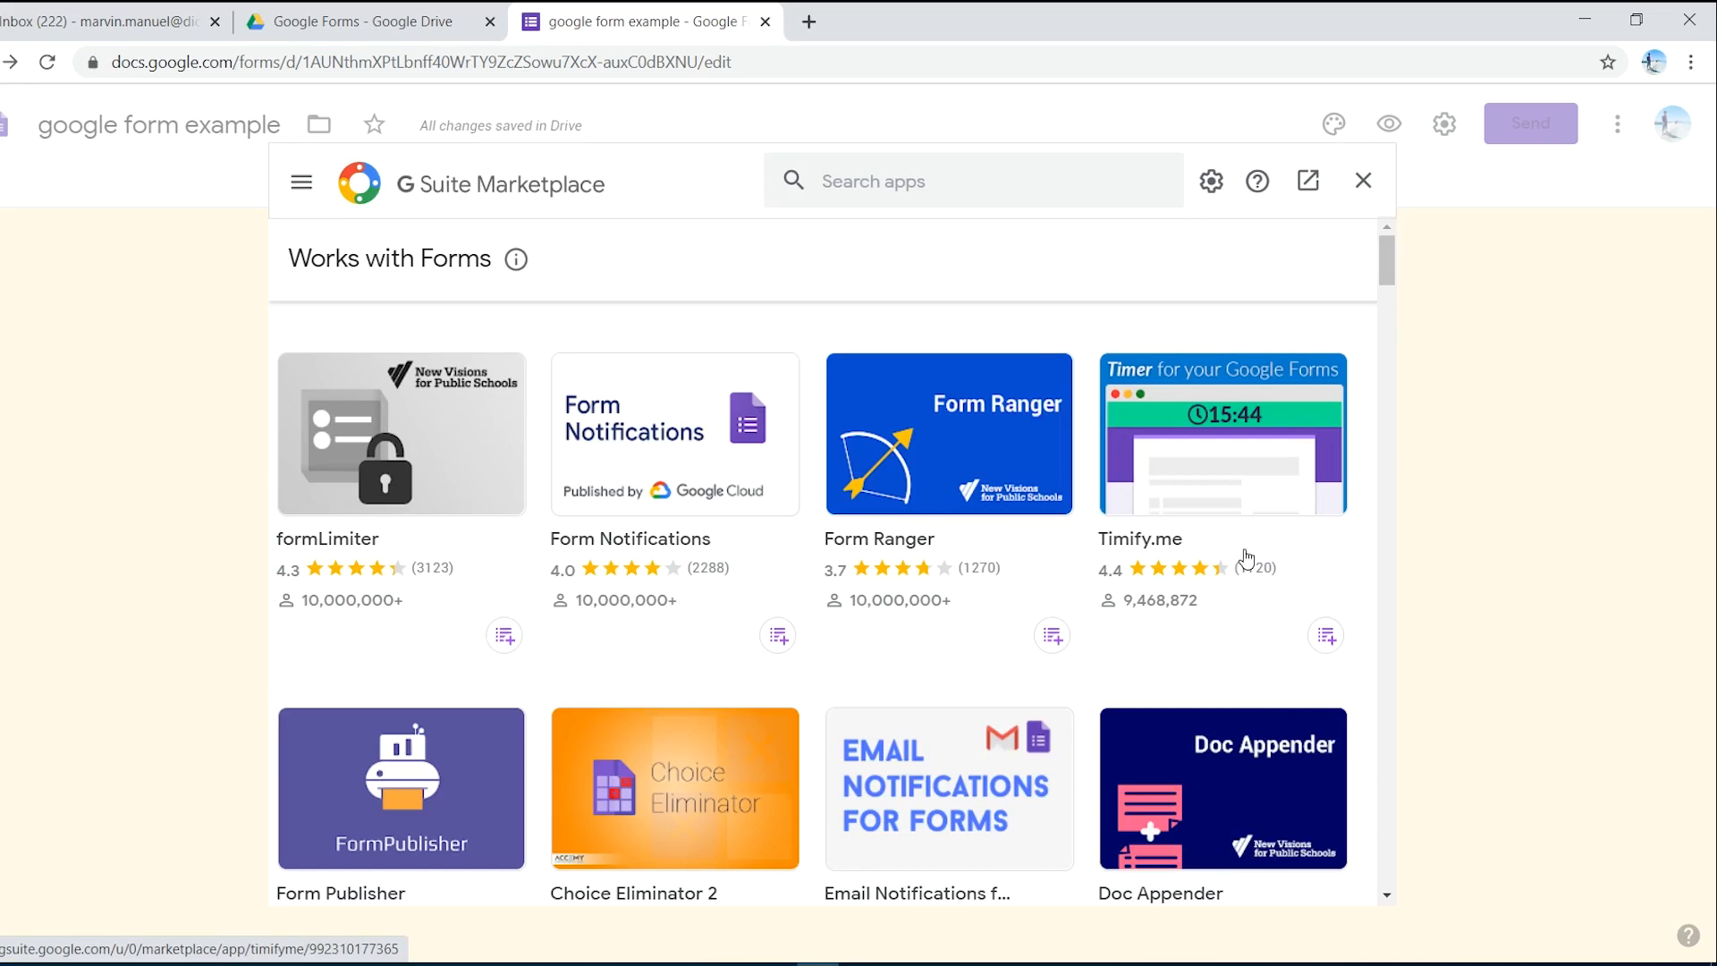
{"action": "scroll", "coordinate": [838, 492], "scroll_direction": "down", "scroll_amount": 3}
{"action": "scroll", "coordinate": [838, 492], "scroll_direction": "down", "scroll_amount": 5}
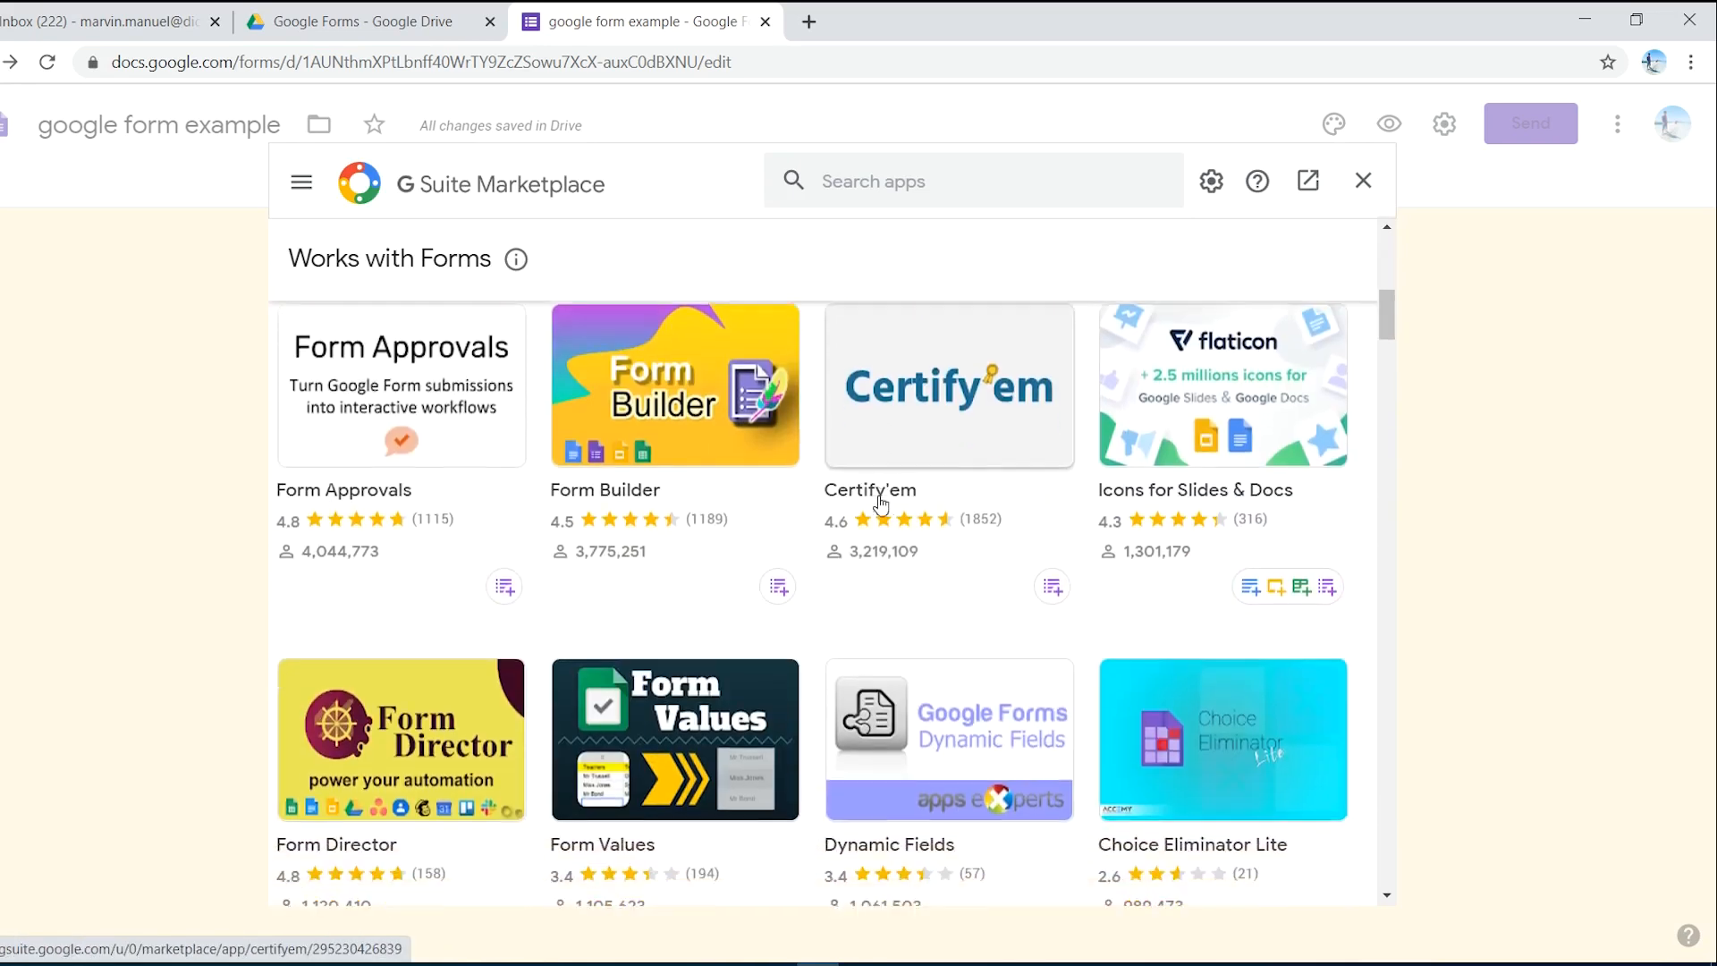
{"action": "scroll", "coordinate": [885, 498], "scroll_direction": "up", "scroll_amount": 4}
{"action": "scroll", "coordinate": [891, 512], "scroll_direction": "up", "scroll_amount": 5}
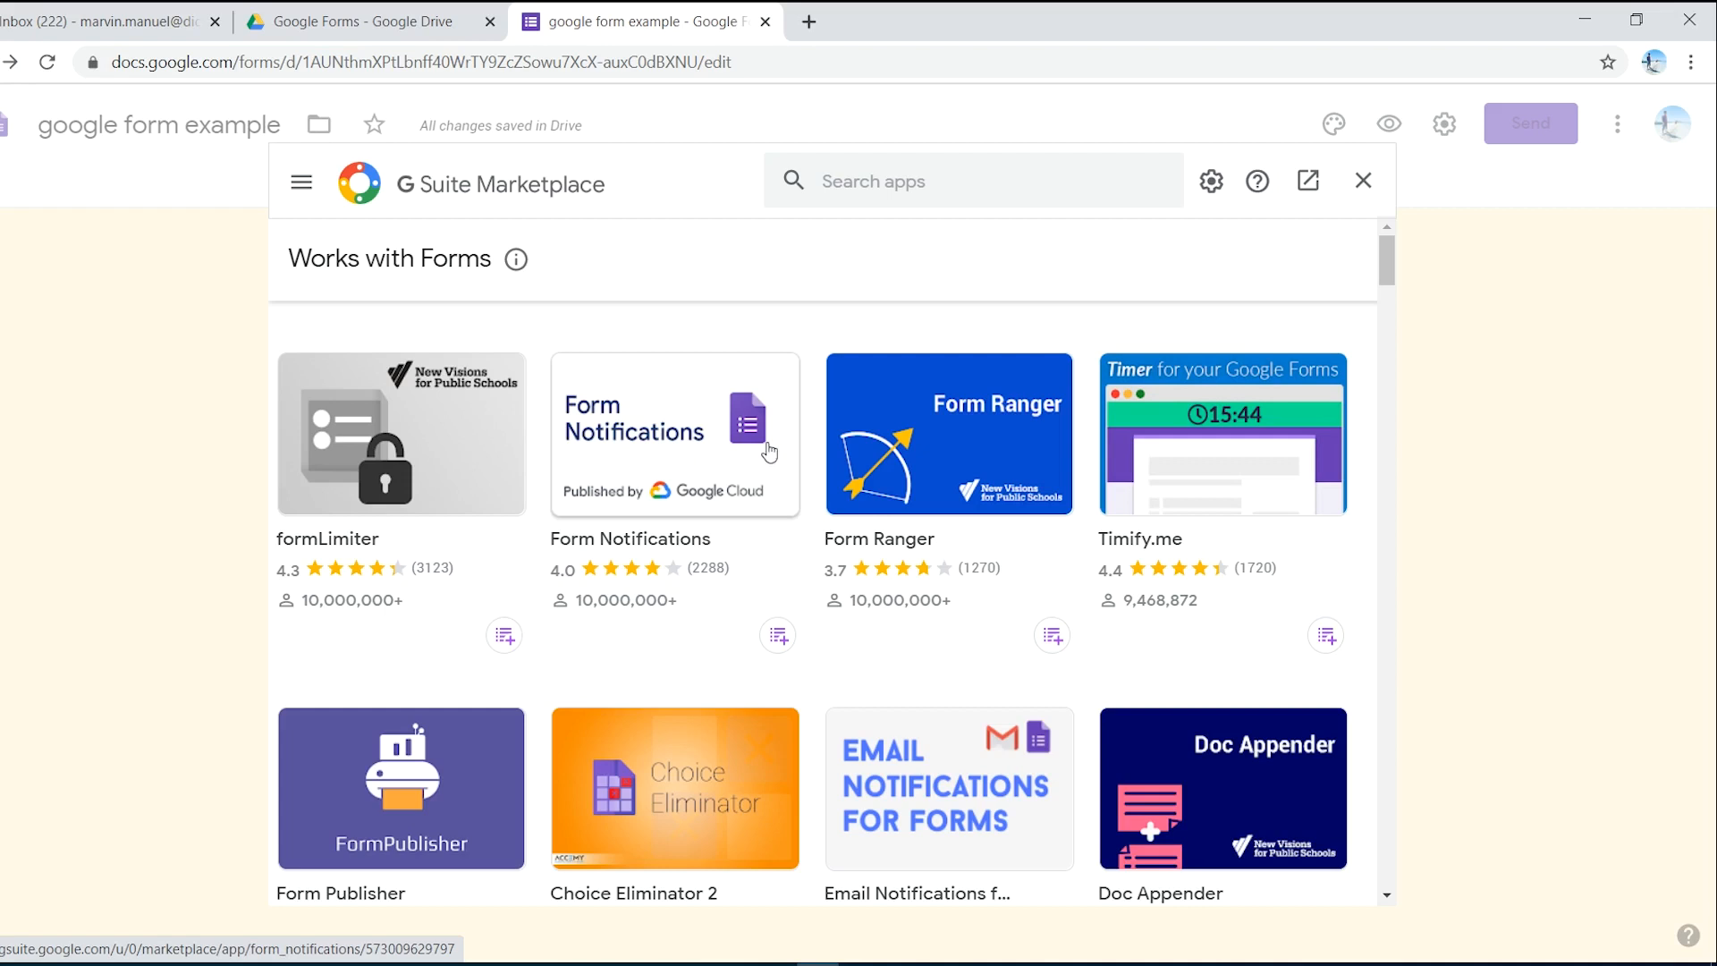
{"action": "scroll", "coordinate": [694, 640], "scroll_direction": "down", "scroll_amount": 1}
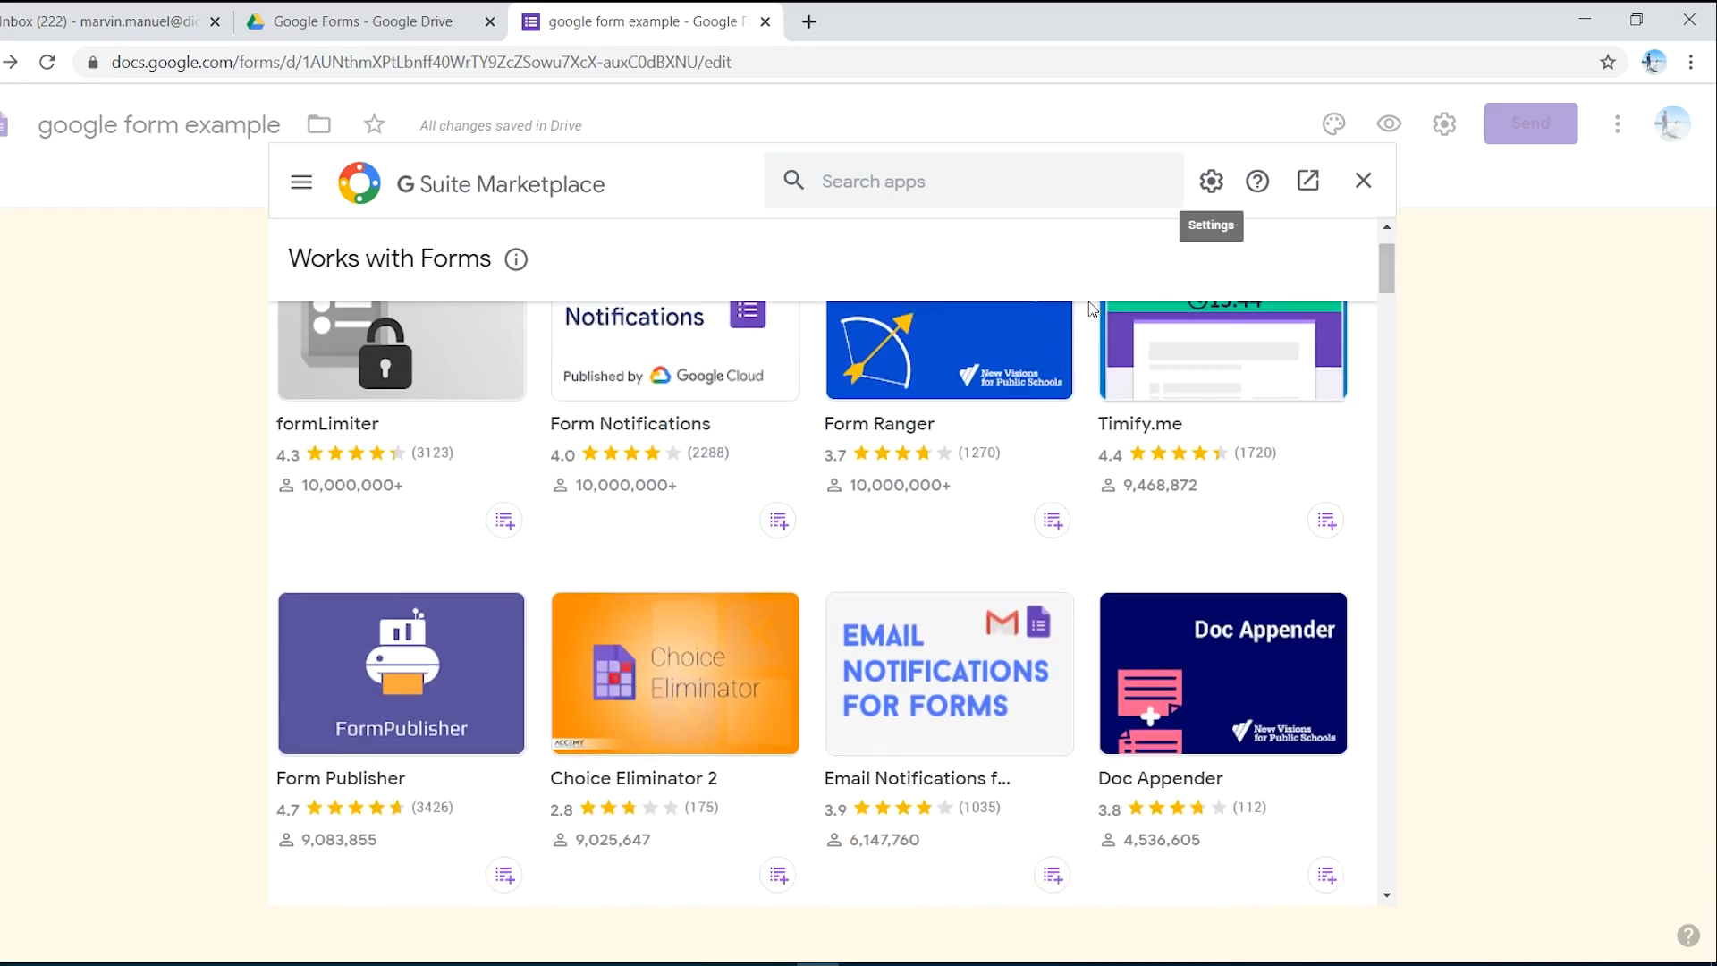
- Close the marketplace and save default preferences: collect emails, required questions, quiz point value 1
{"action": "left_click", "coordinate": [1362, 180]}
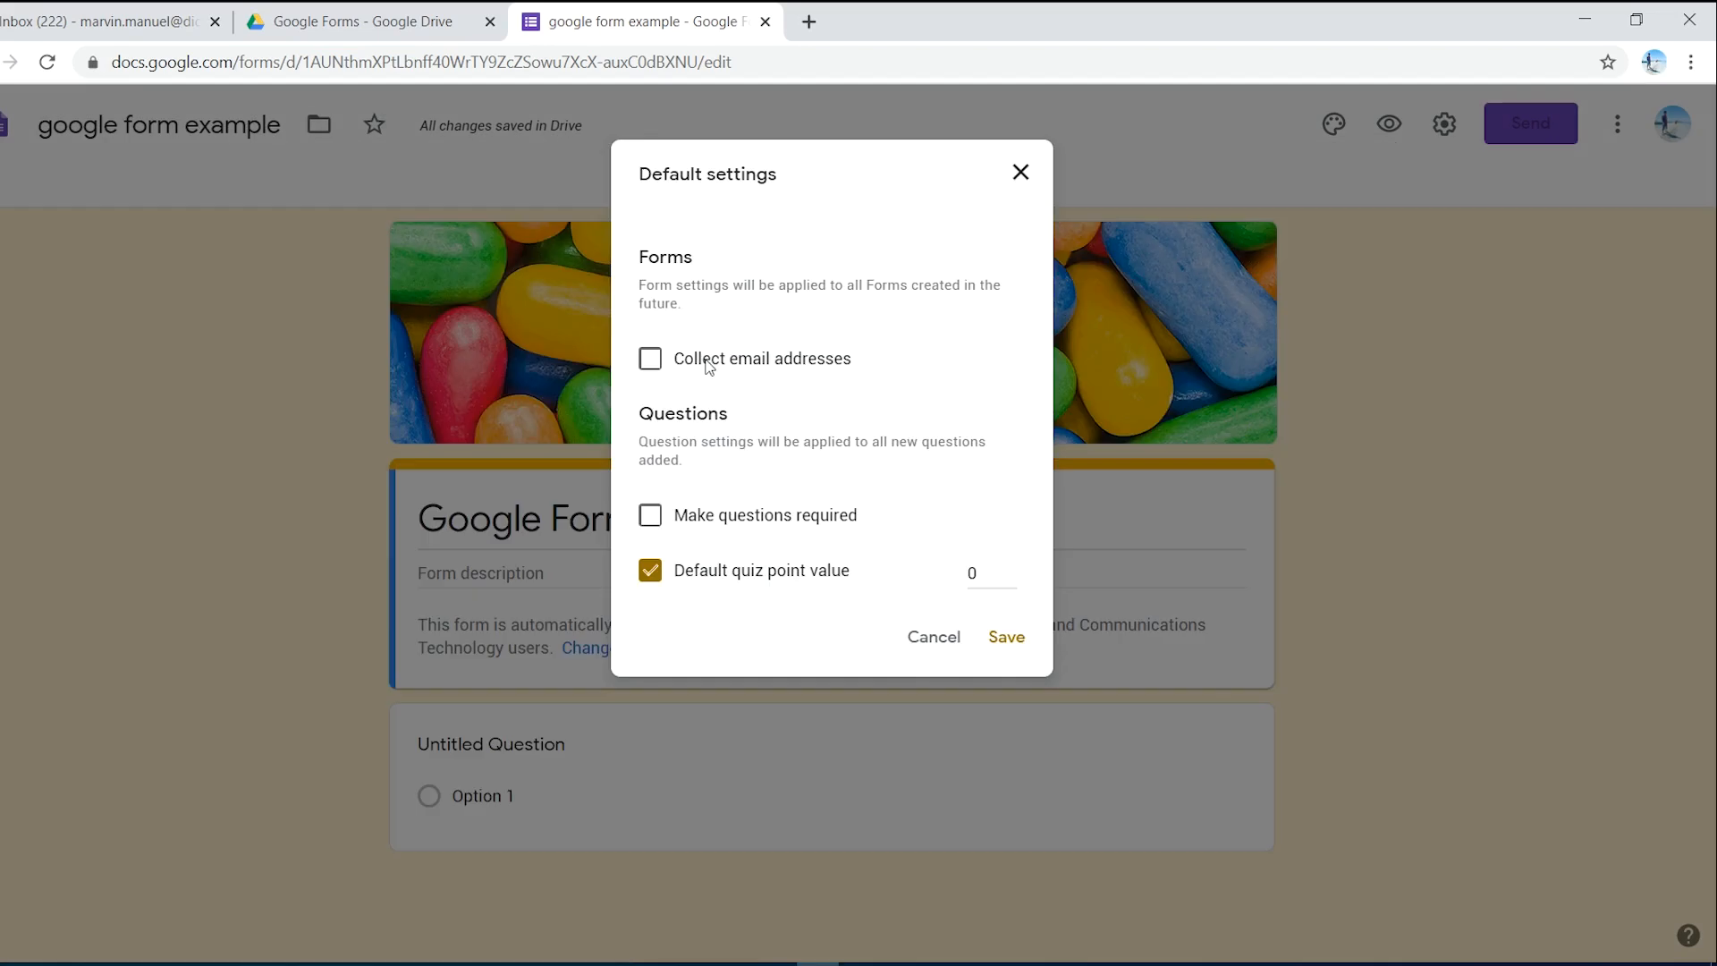
{"action": "left_click", "coordinate": [1020, 172]}
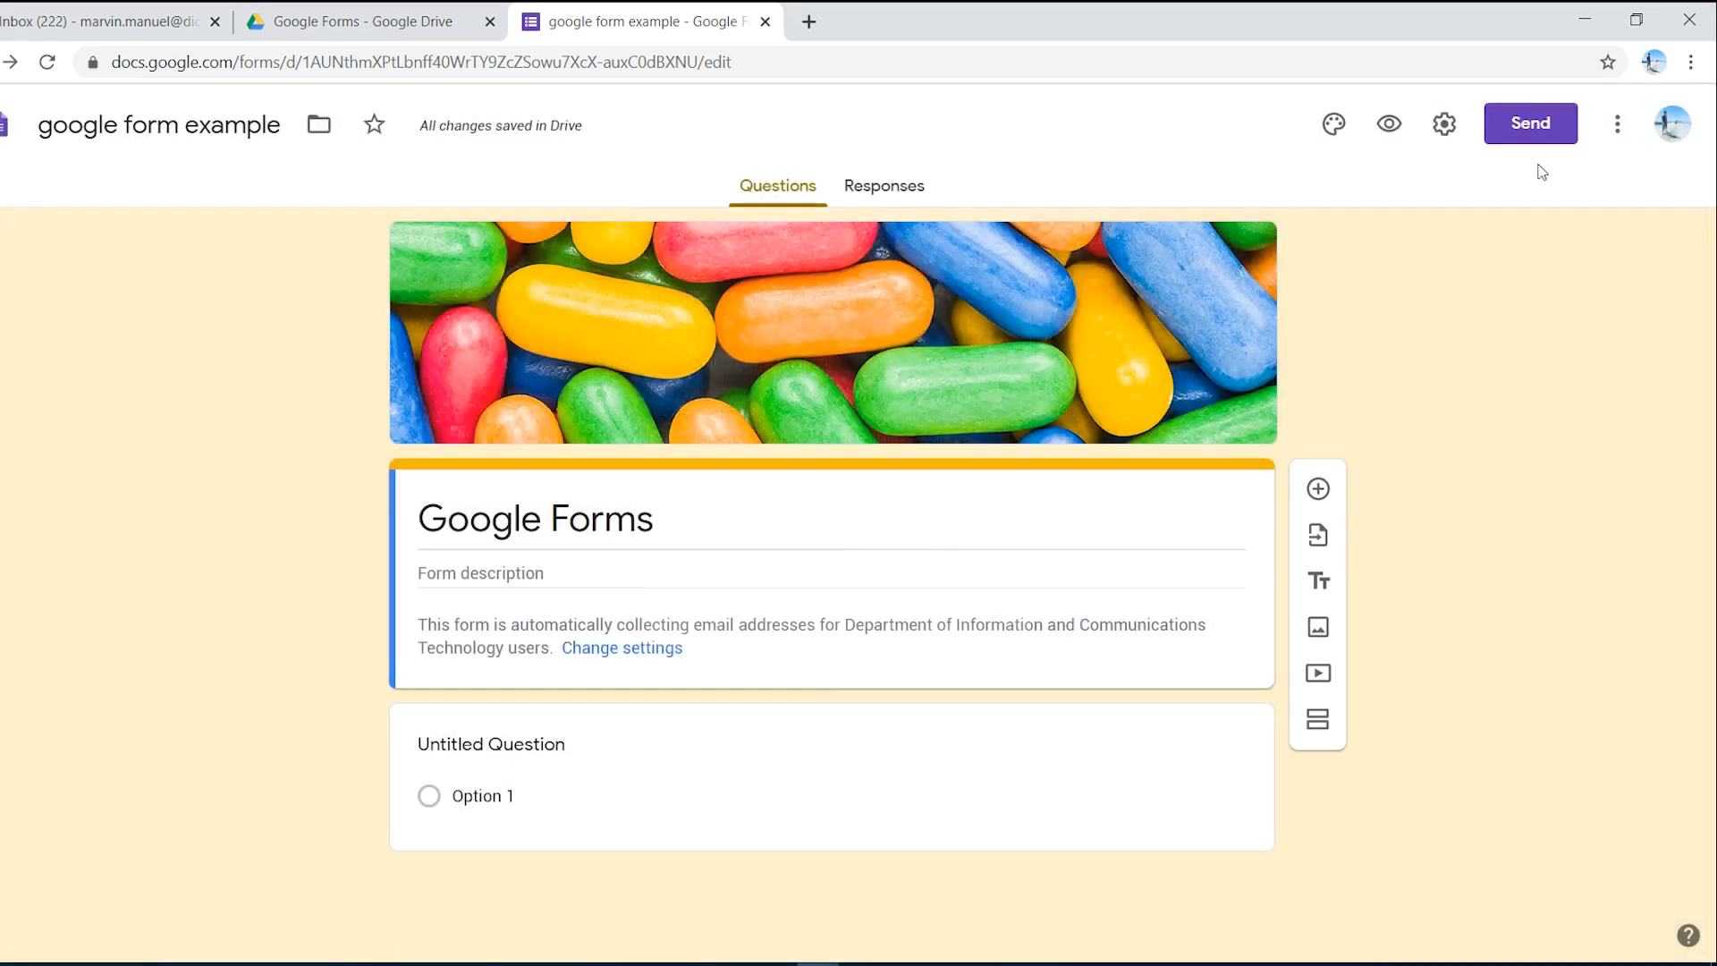
{"action": "left_click", "coordinate": [1619, 133]}
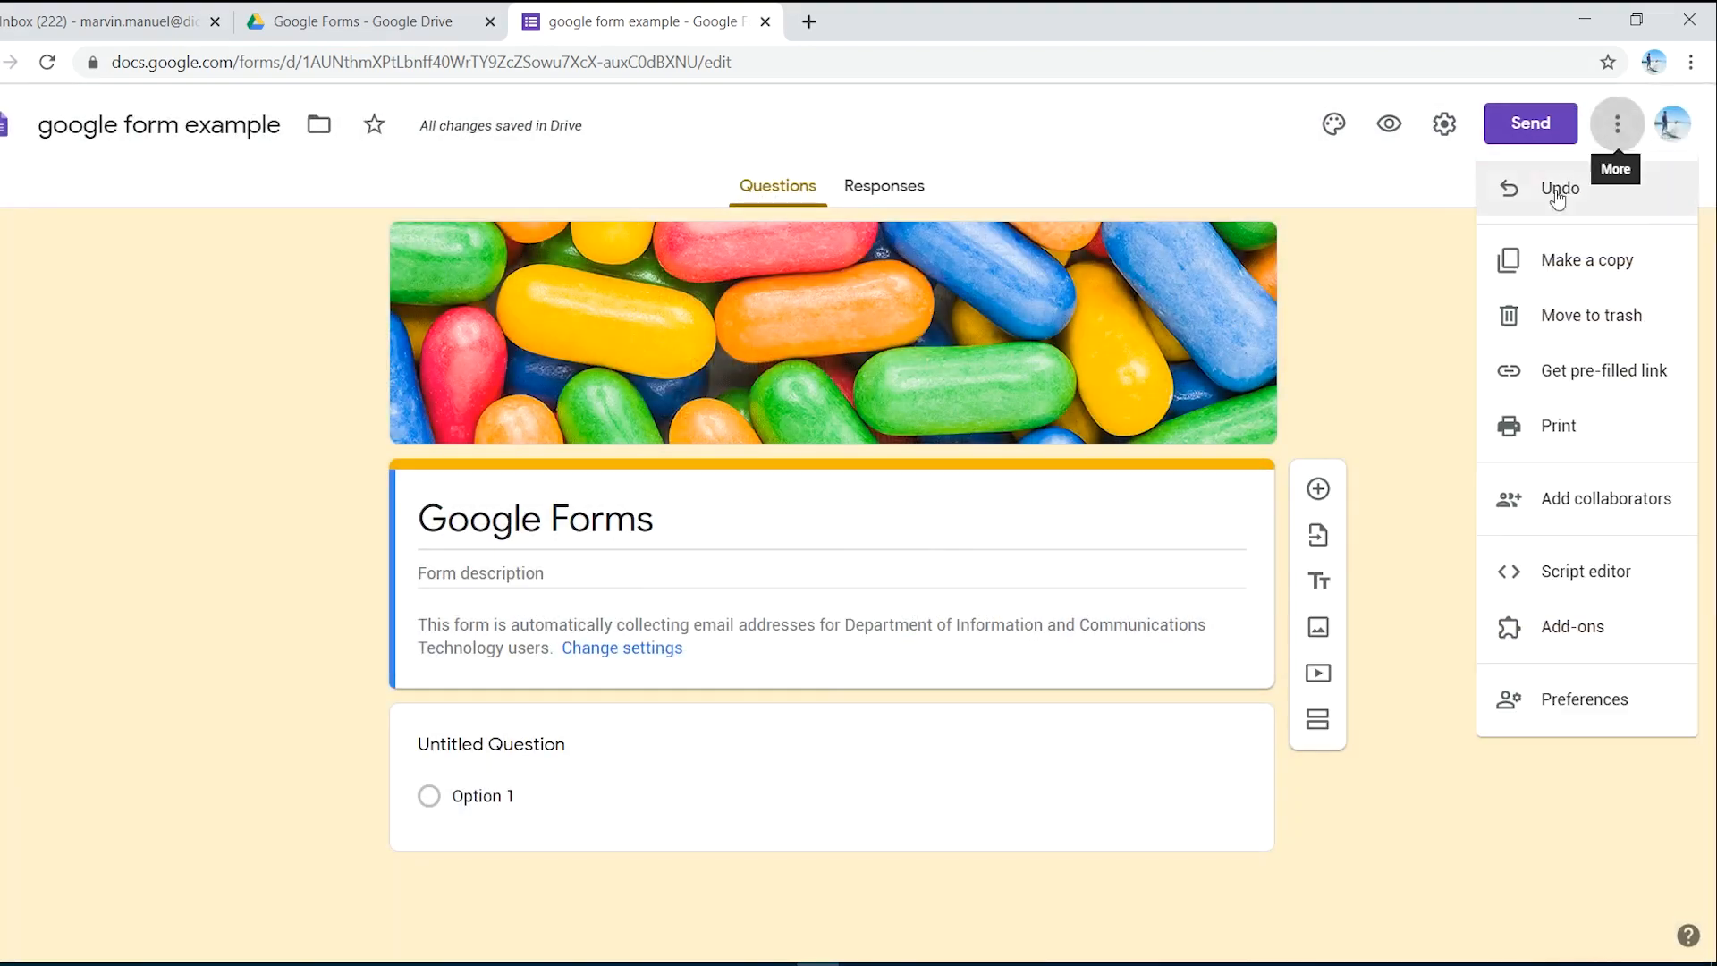
{"action": "left_click", "coordinate": [1600, 708]}
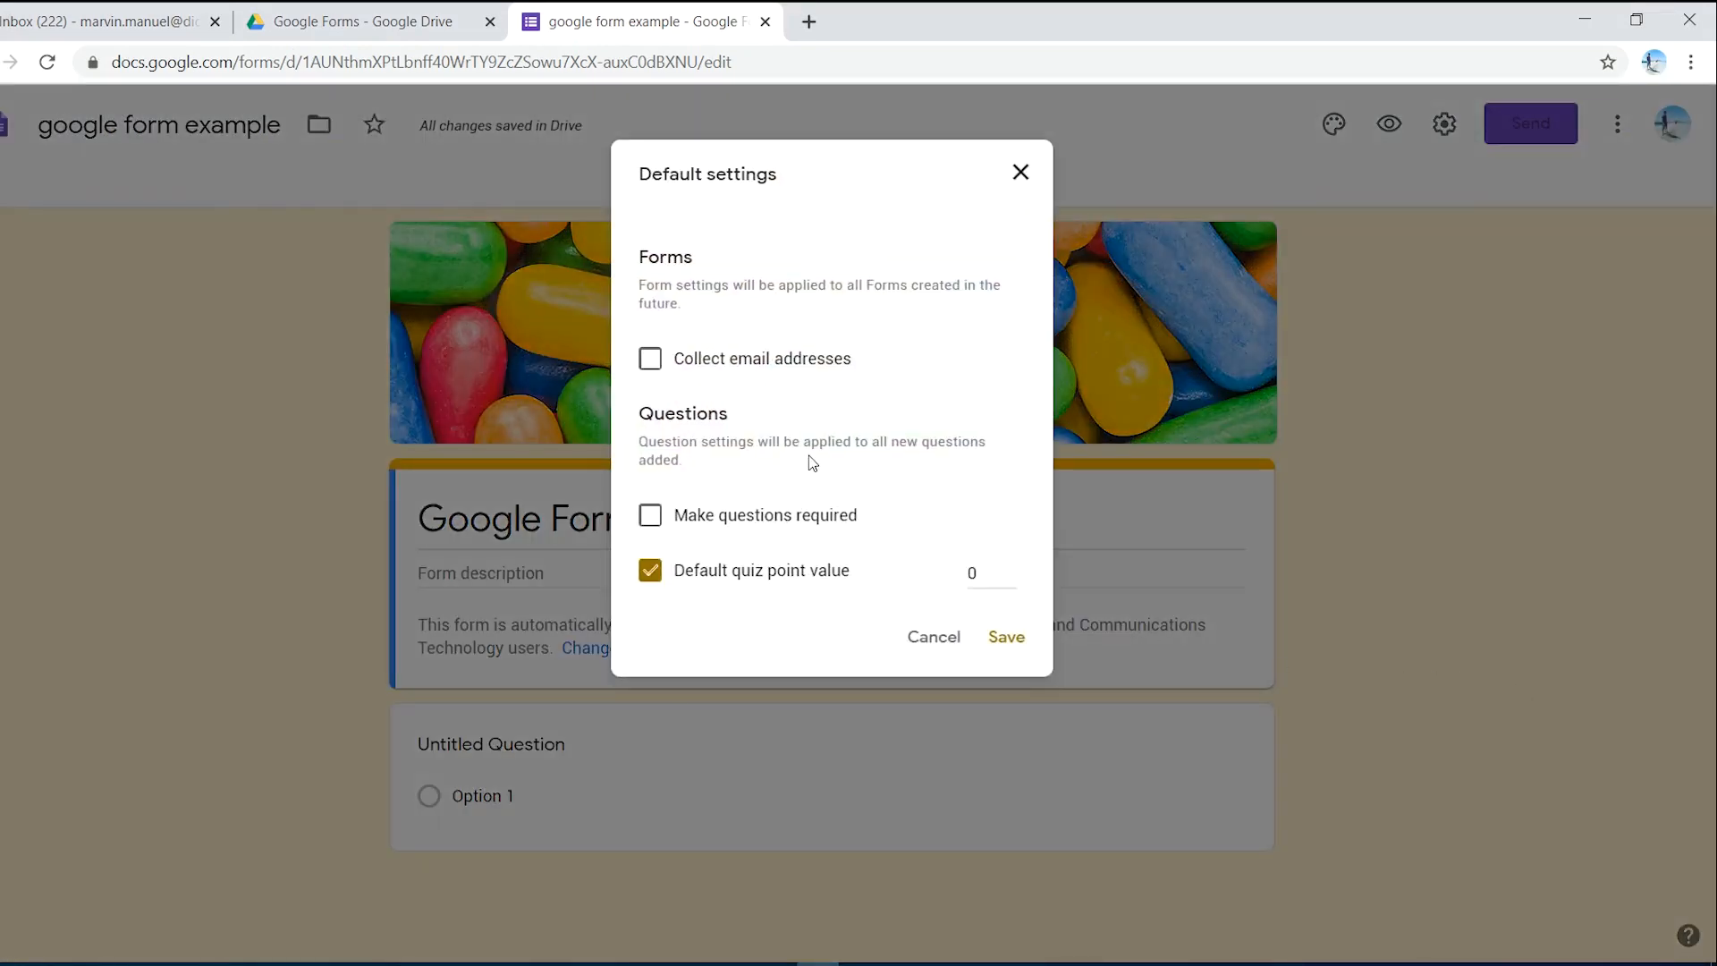
{"action": "left_click", "coordinate": [650, 368]}
{"action": "left_click", "coordinate": [653, 522]}
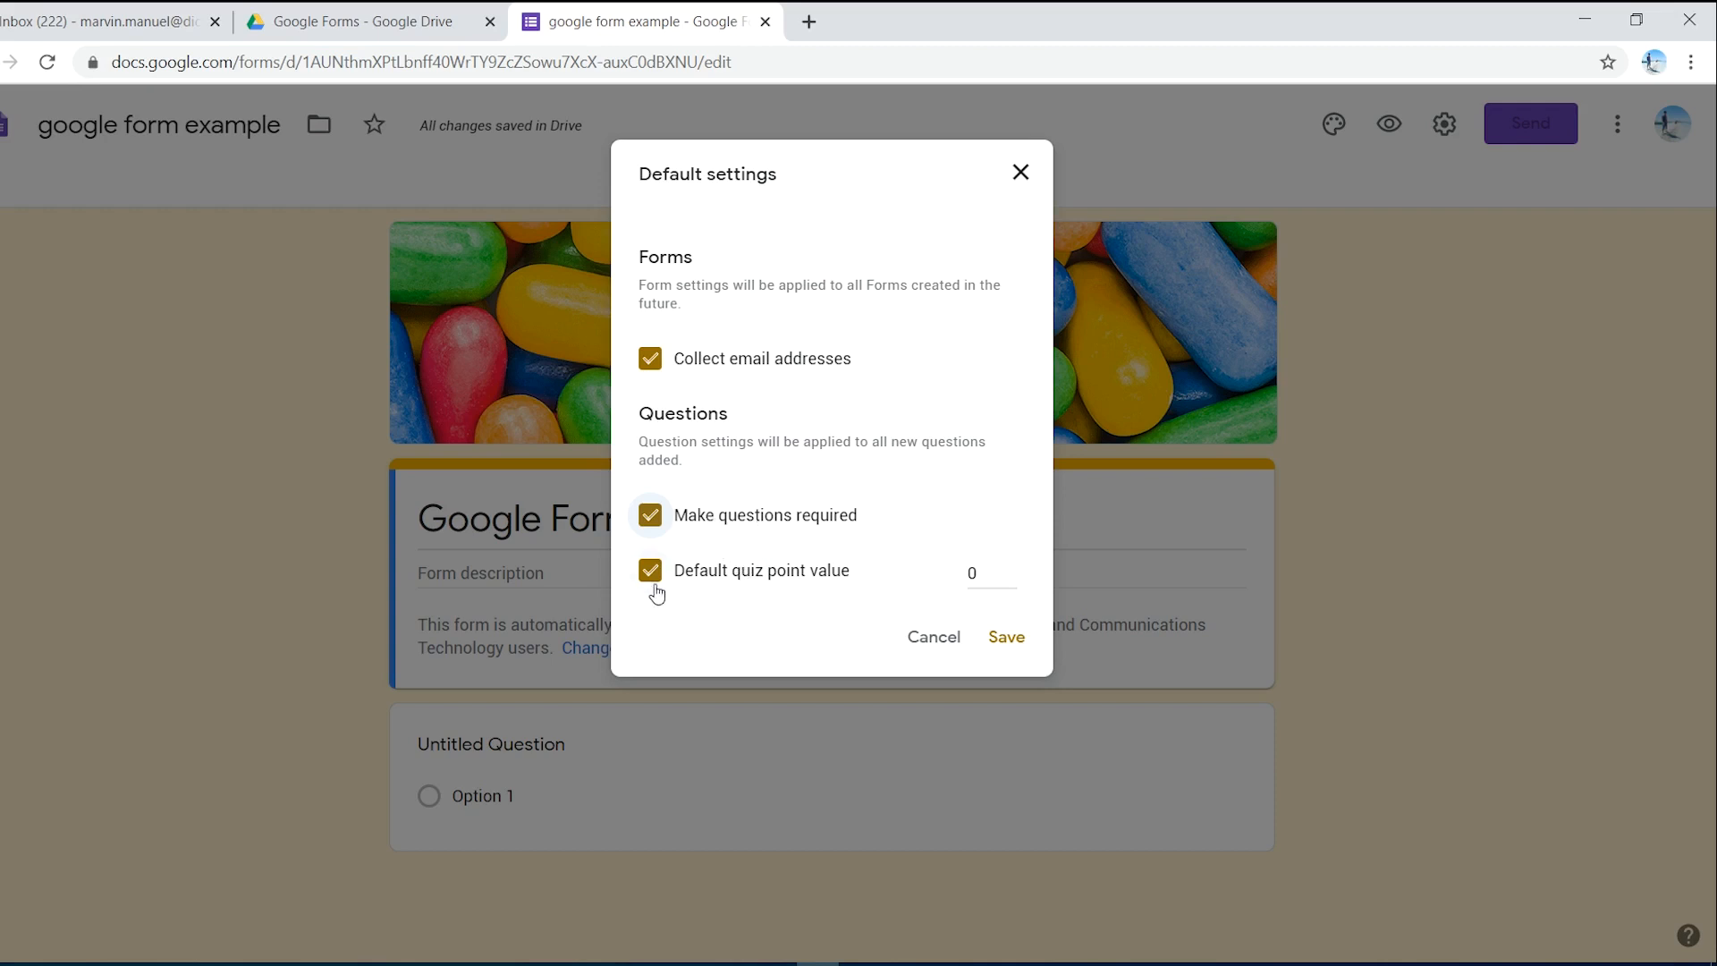
{"action": "key", "text": "Tab"}
{"action": "key", "text": "Tab"}
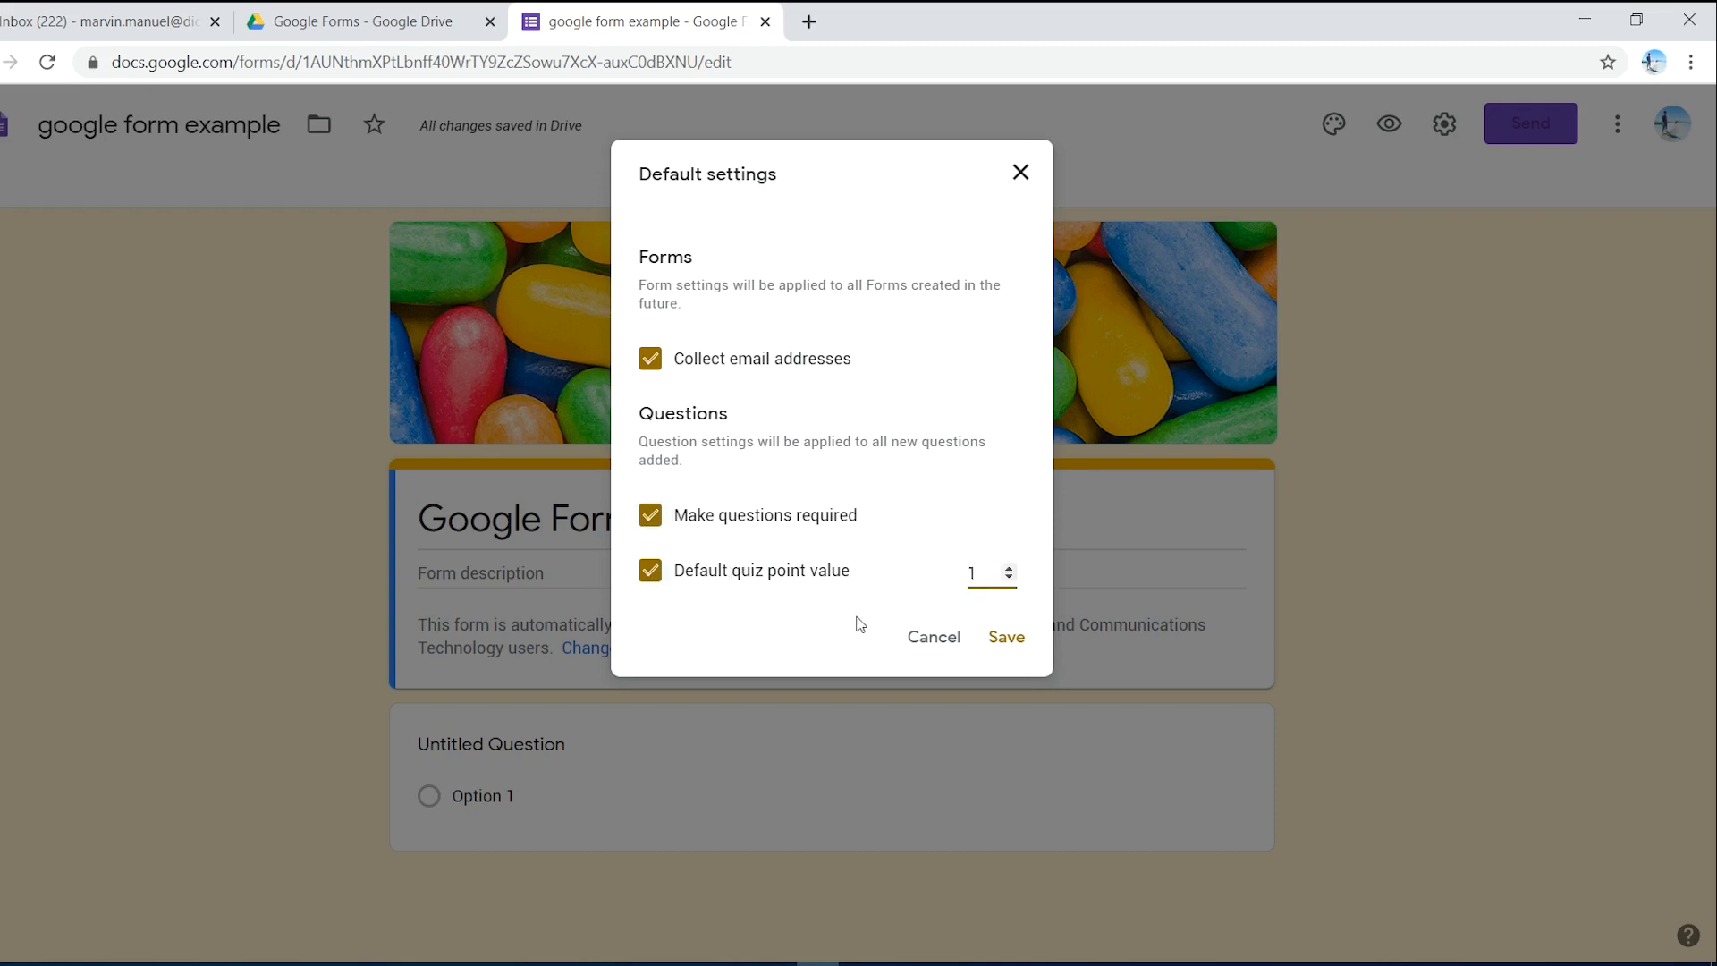
{"action": "left_click", "coordinate": [1006, 638]}
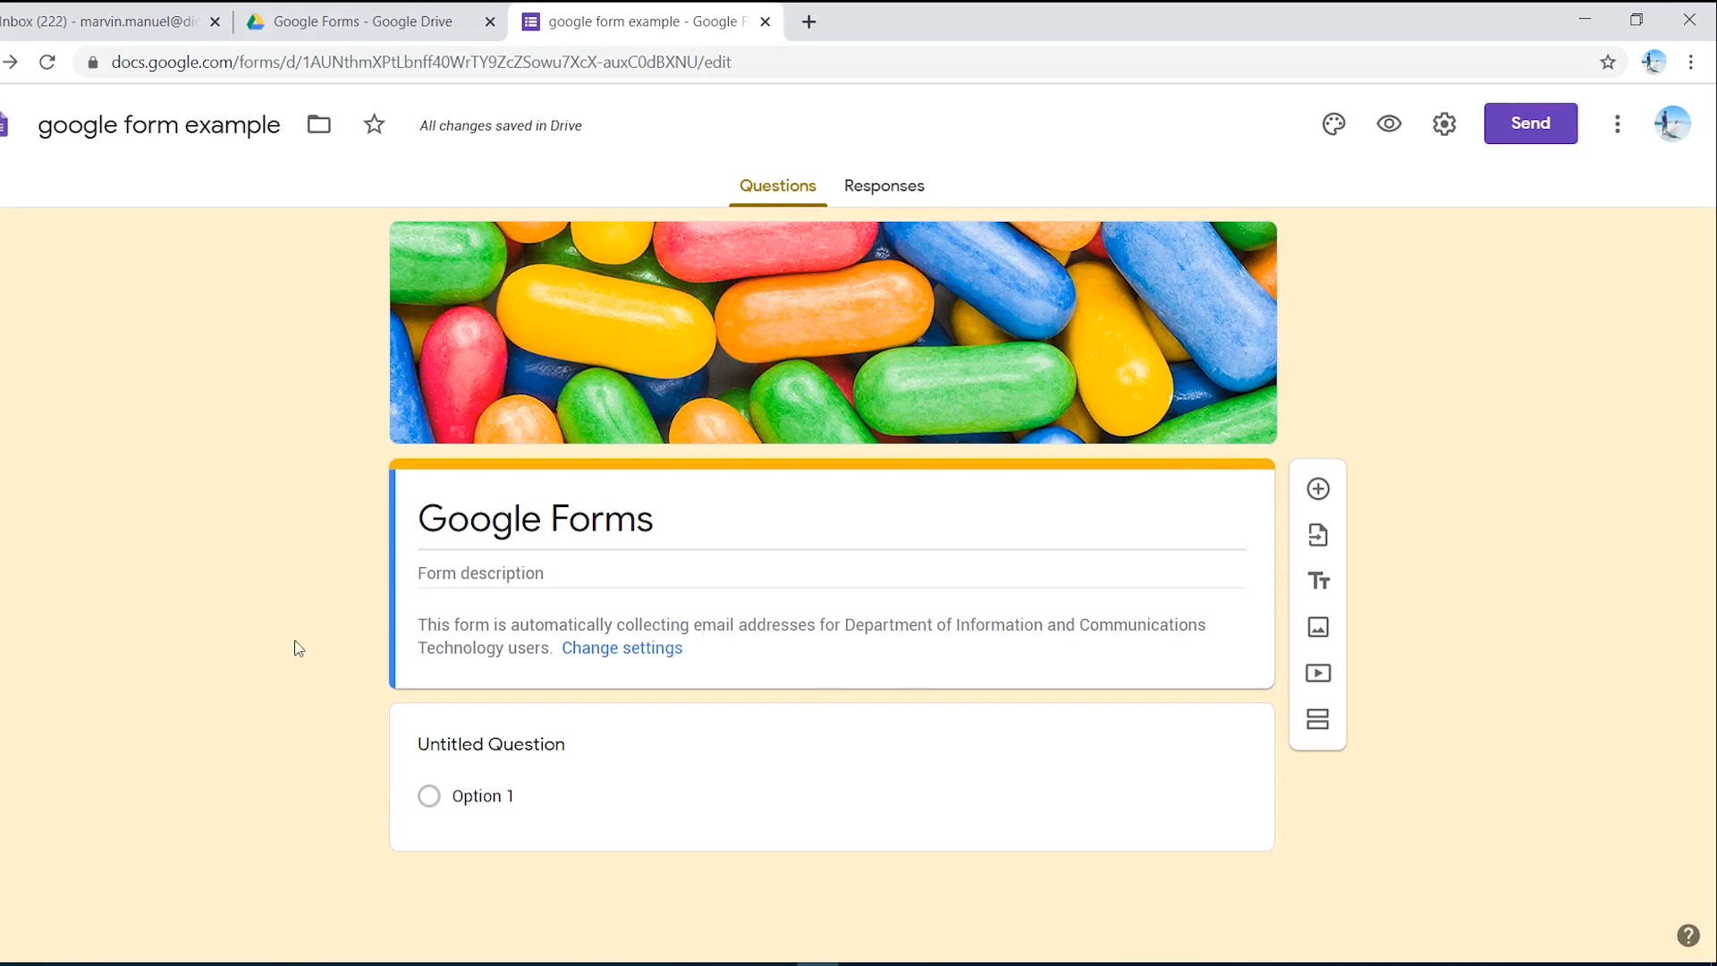
- Title the first short-answer question 'Name' and make it required, checking its extra-options menu
{"action": "left_click", "coordinate": [670, 746]}
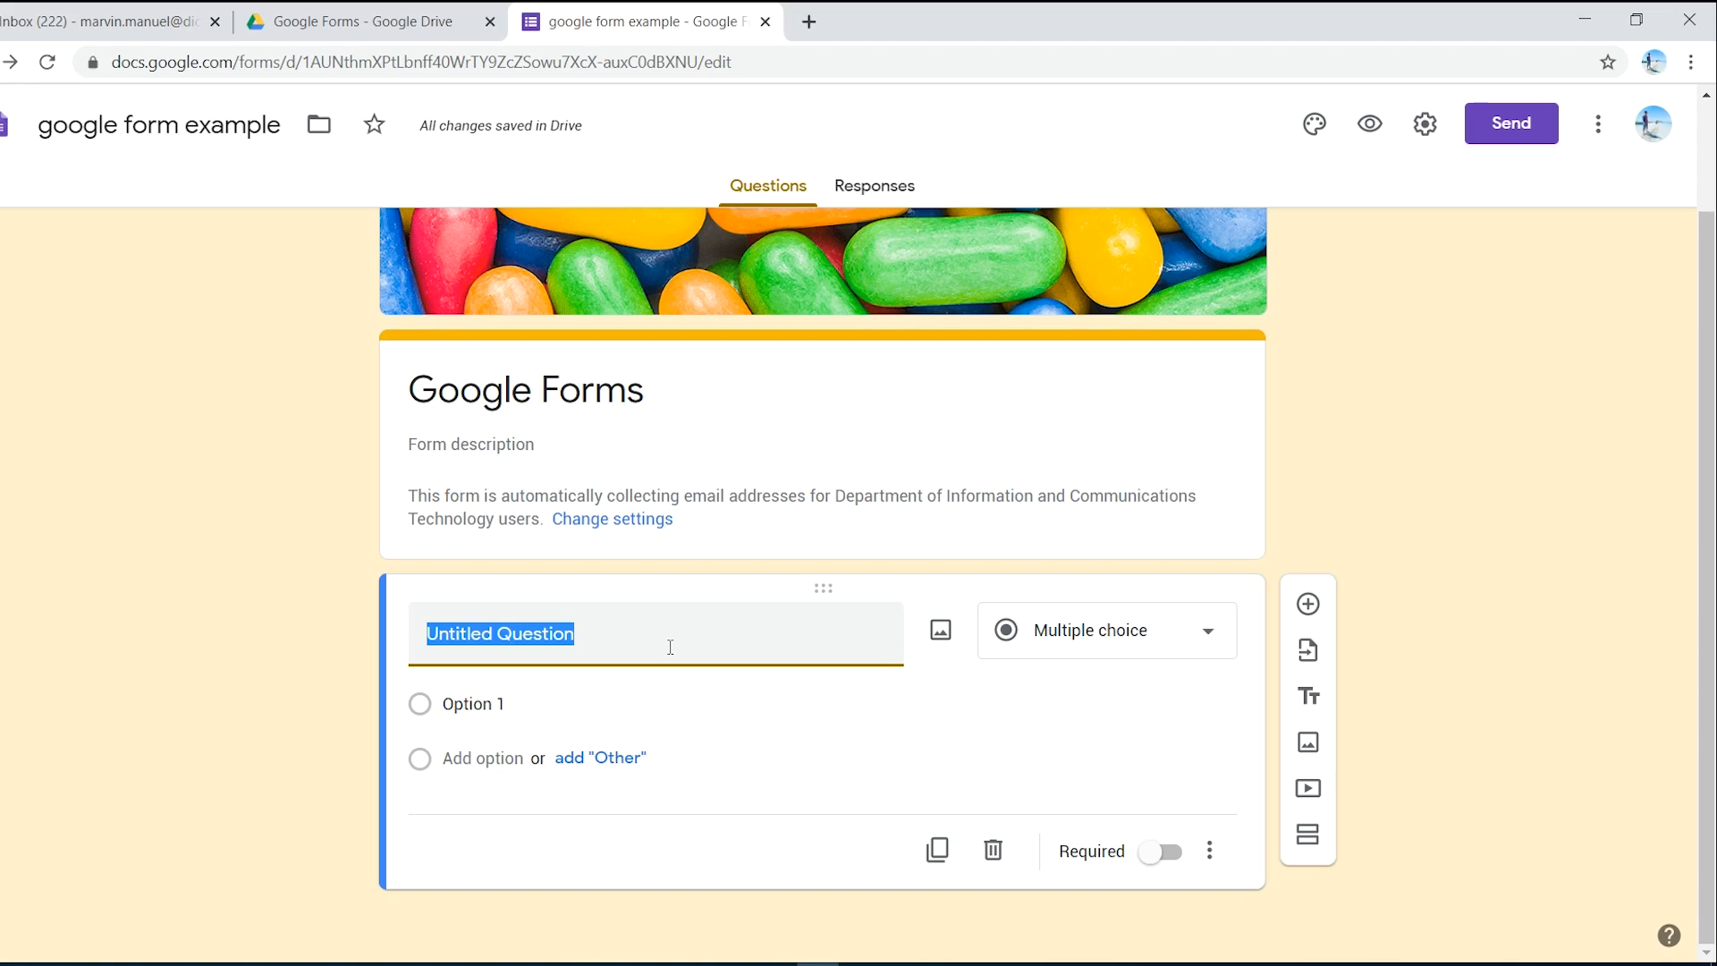
{"action": "type", "text": "Name"}
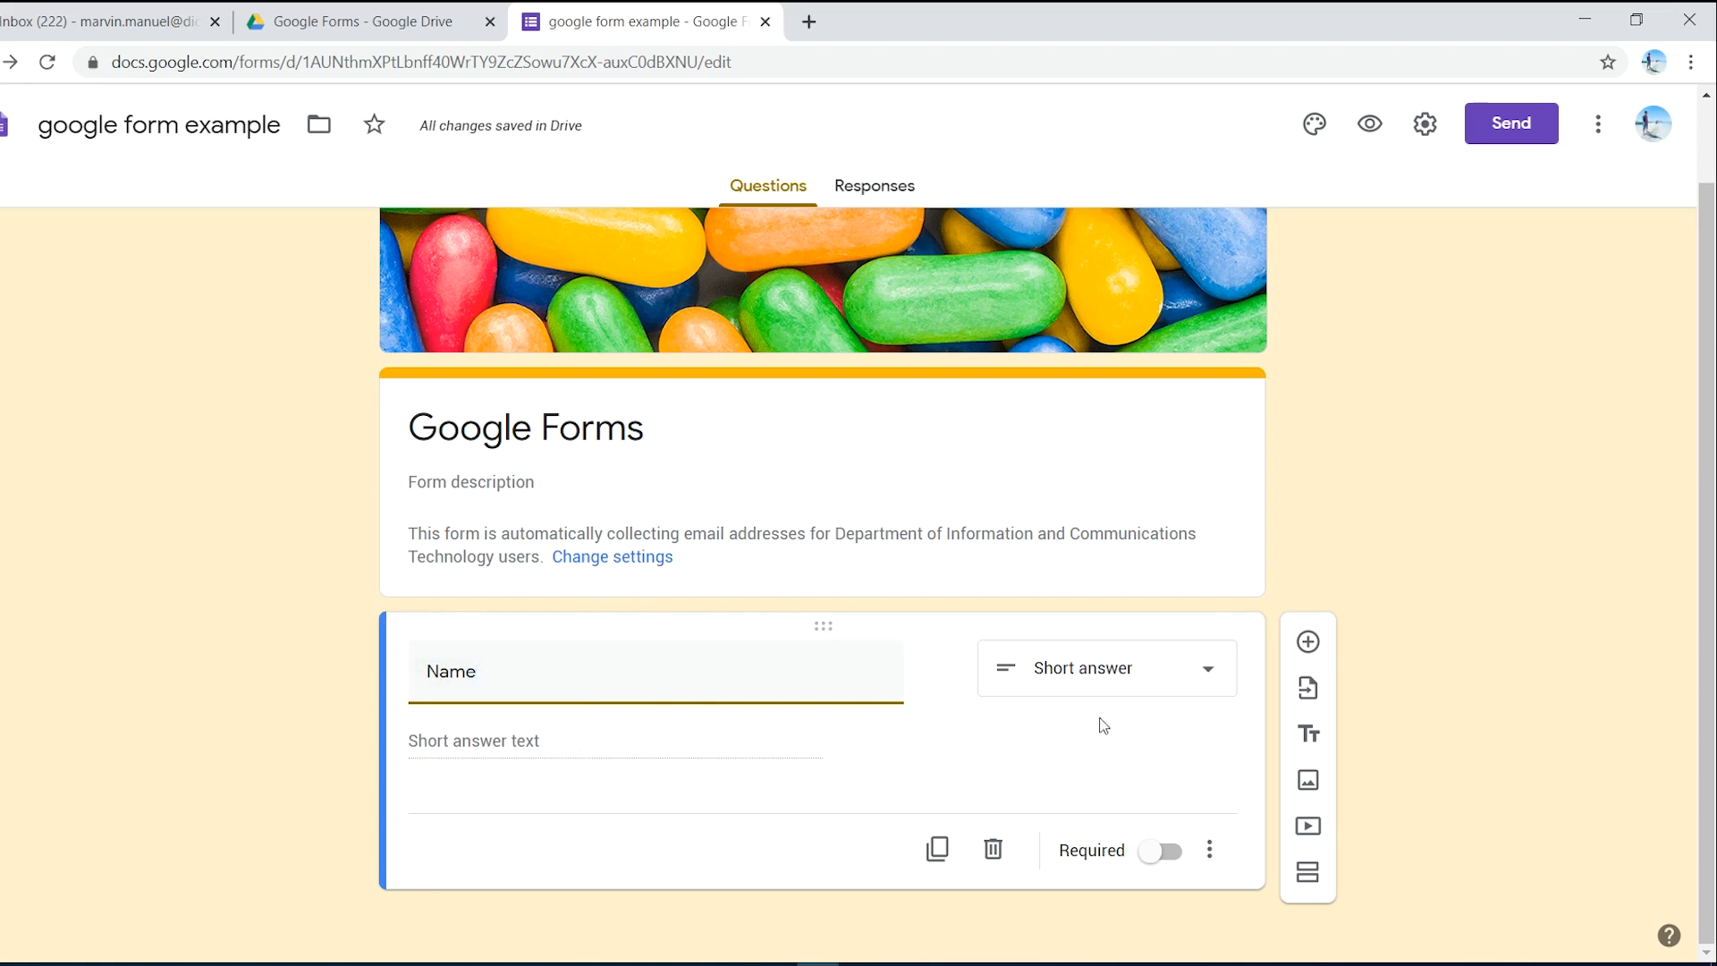
{"action": "left_click", "coordinate": [1160, 851]}
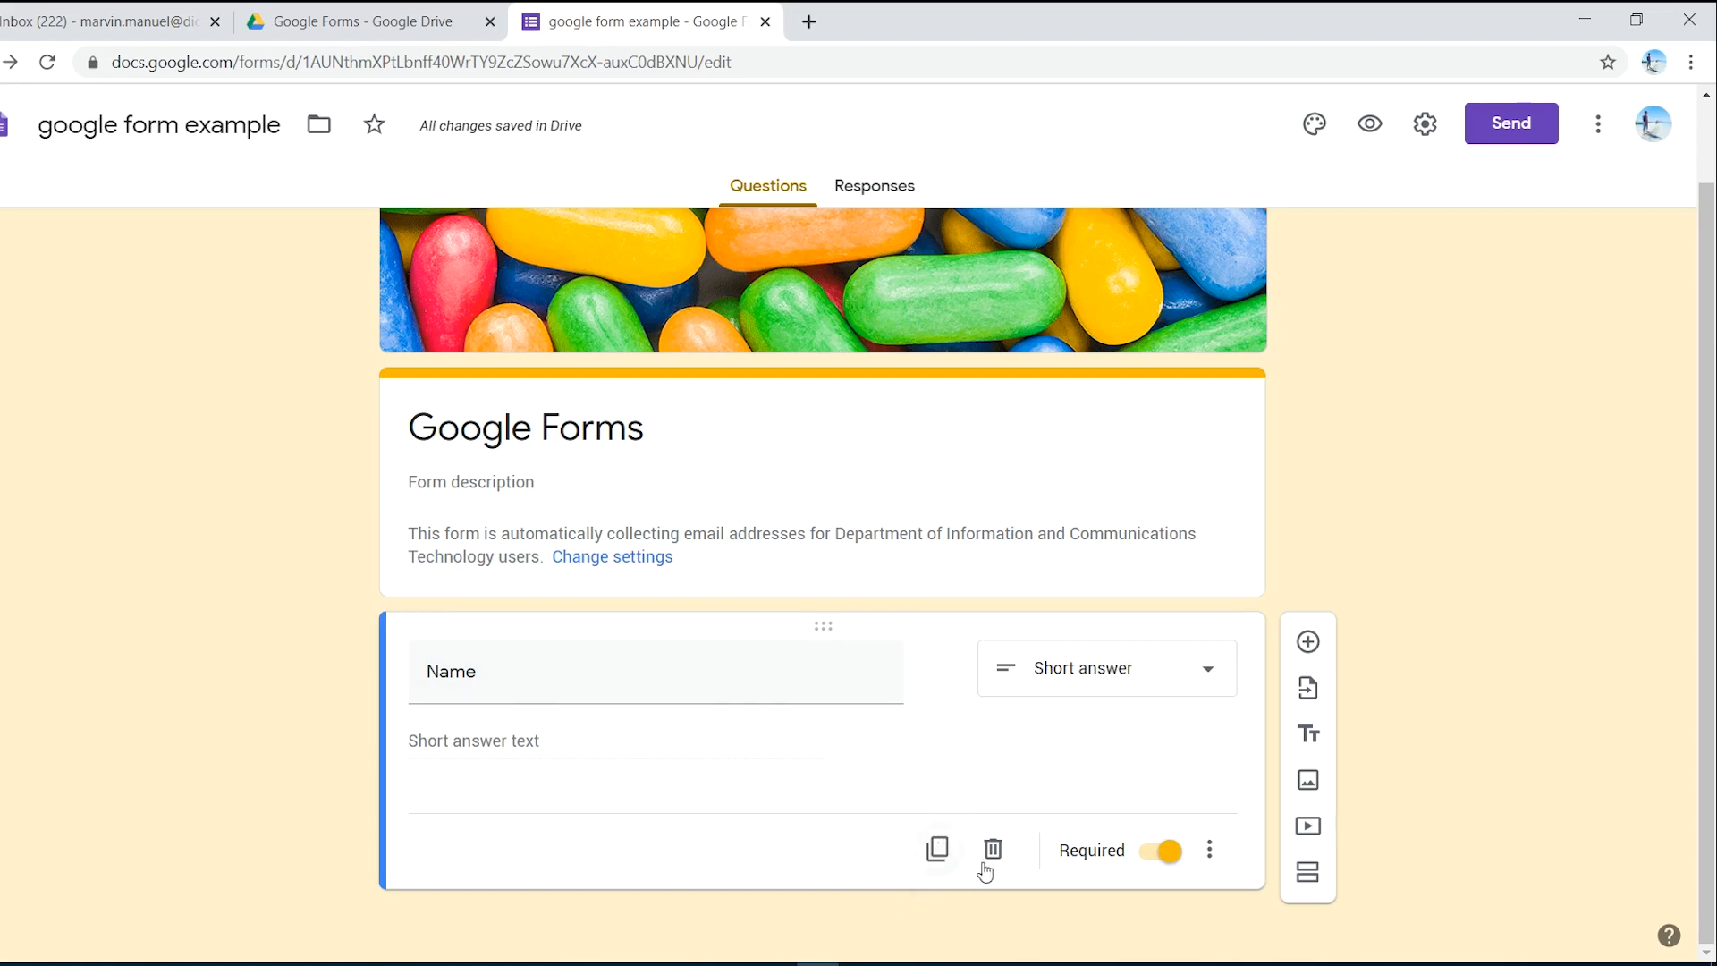
{"action": "left_click", "coordinate": [1160, 855]}
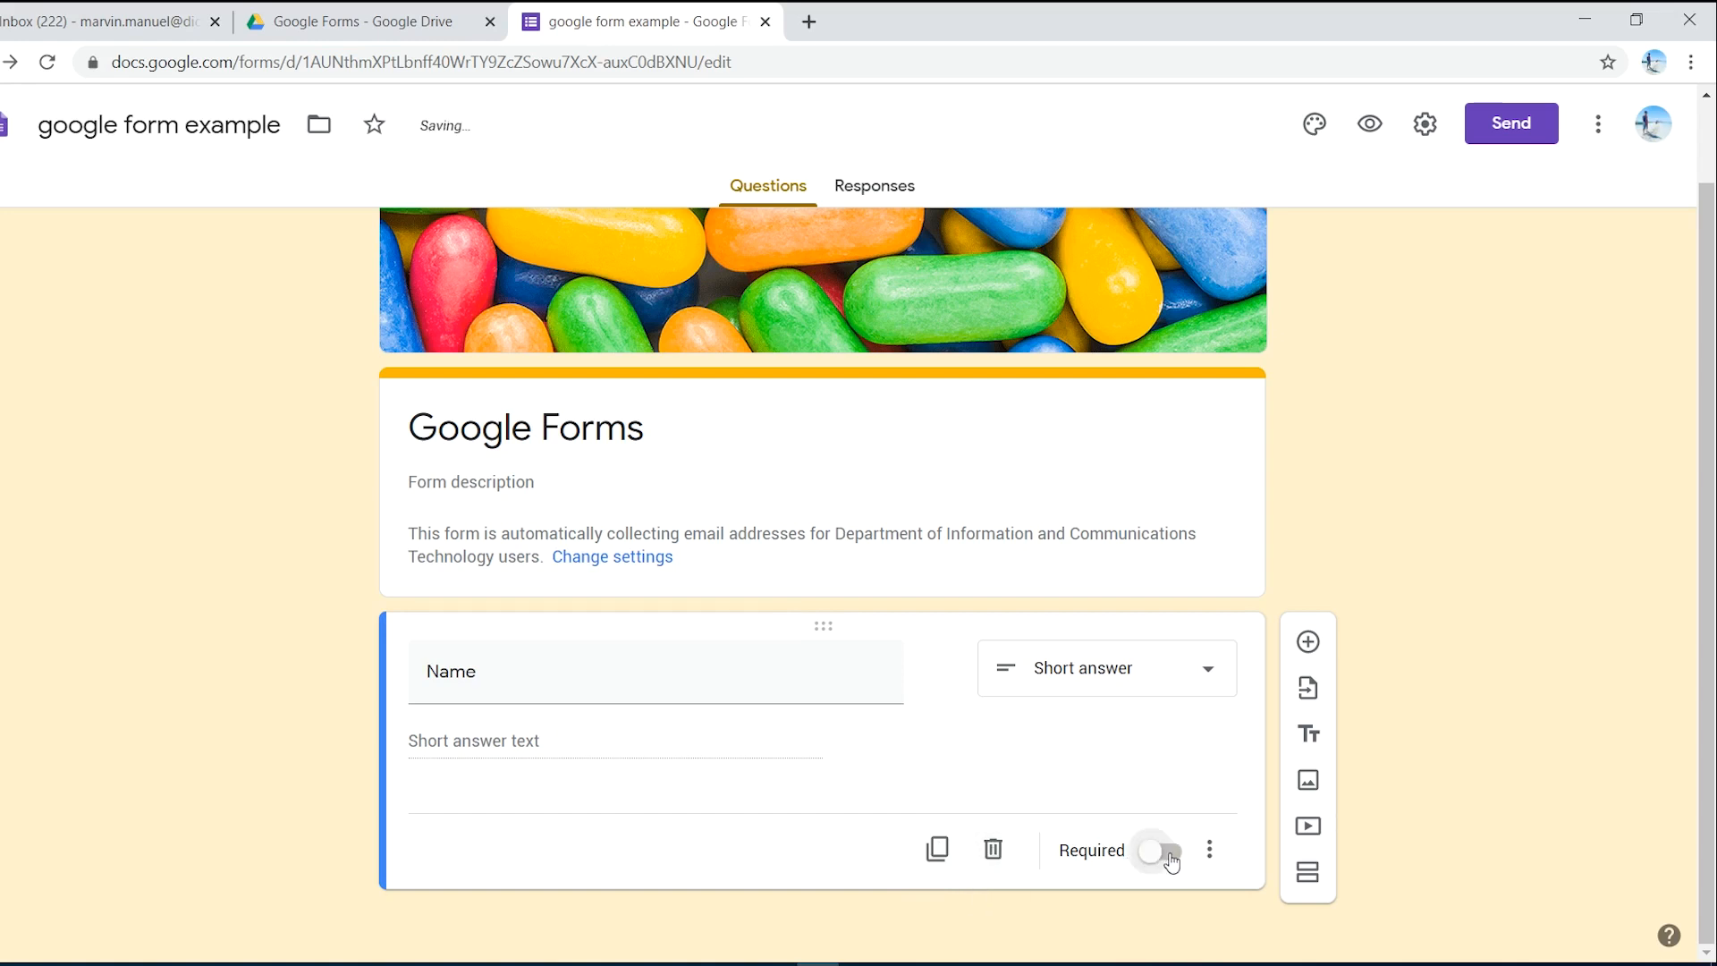
{"action": "left_click", "coordinate": [1171, 861]}
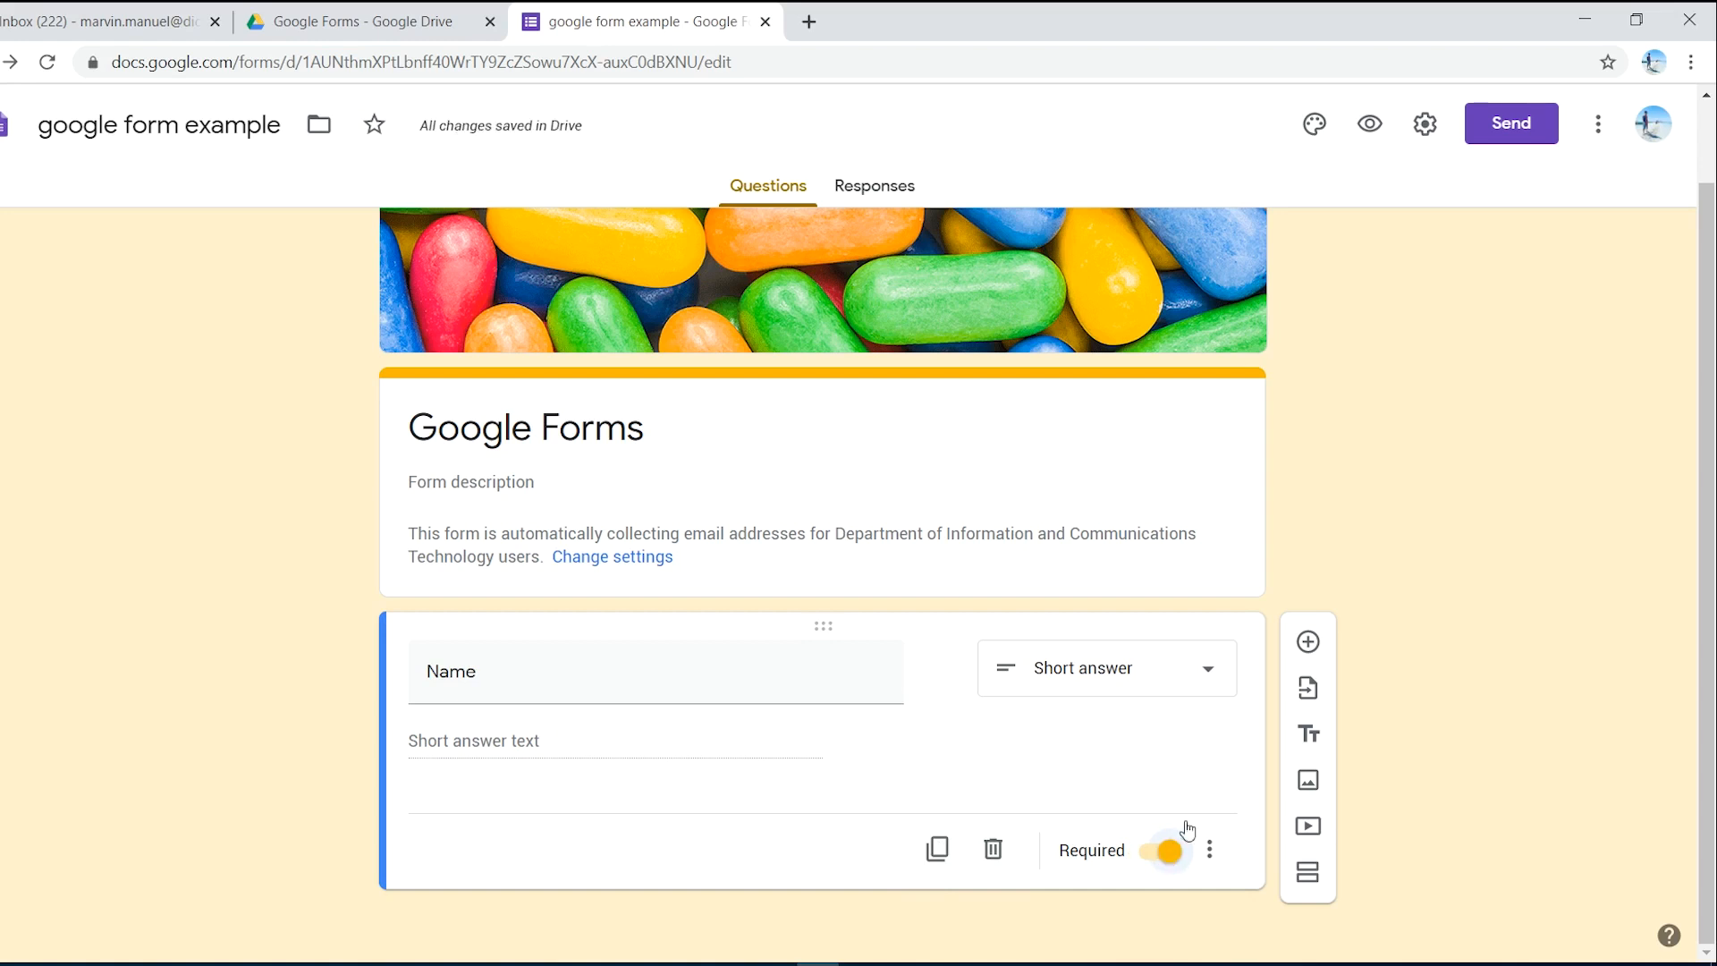
{"action": "left_click", "coordinate": [1210, 858]}
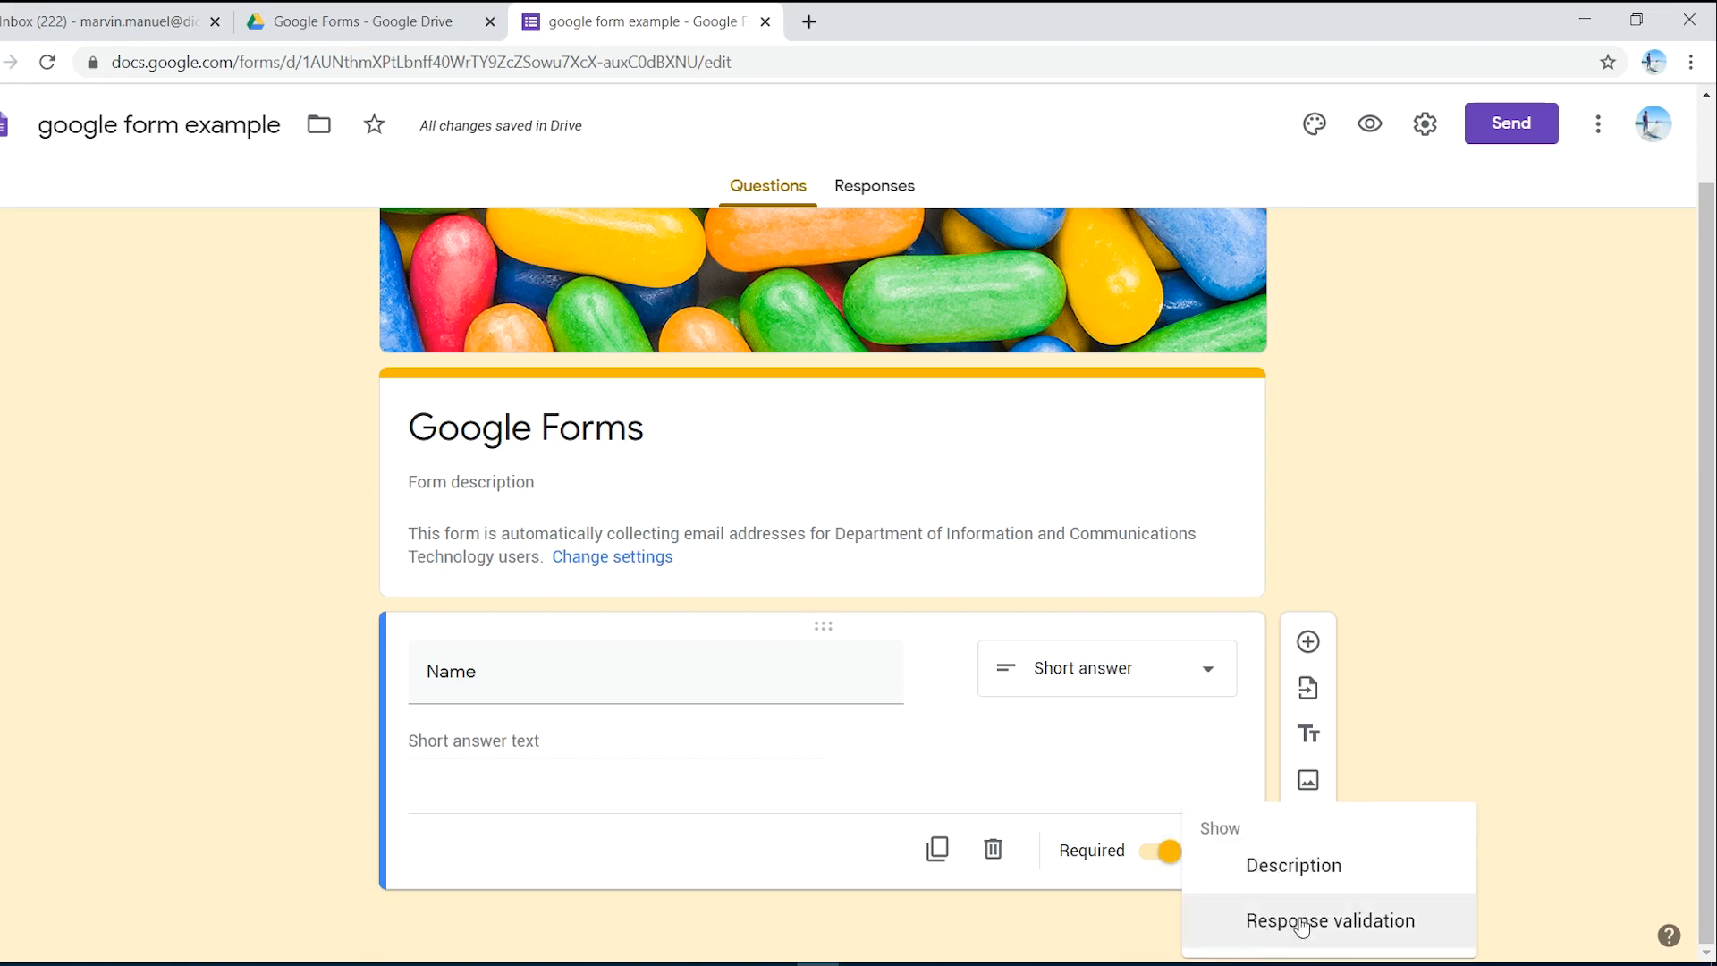
{"action": "left_click", "coordinate": [1413, 769]}
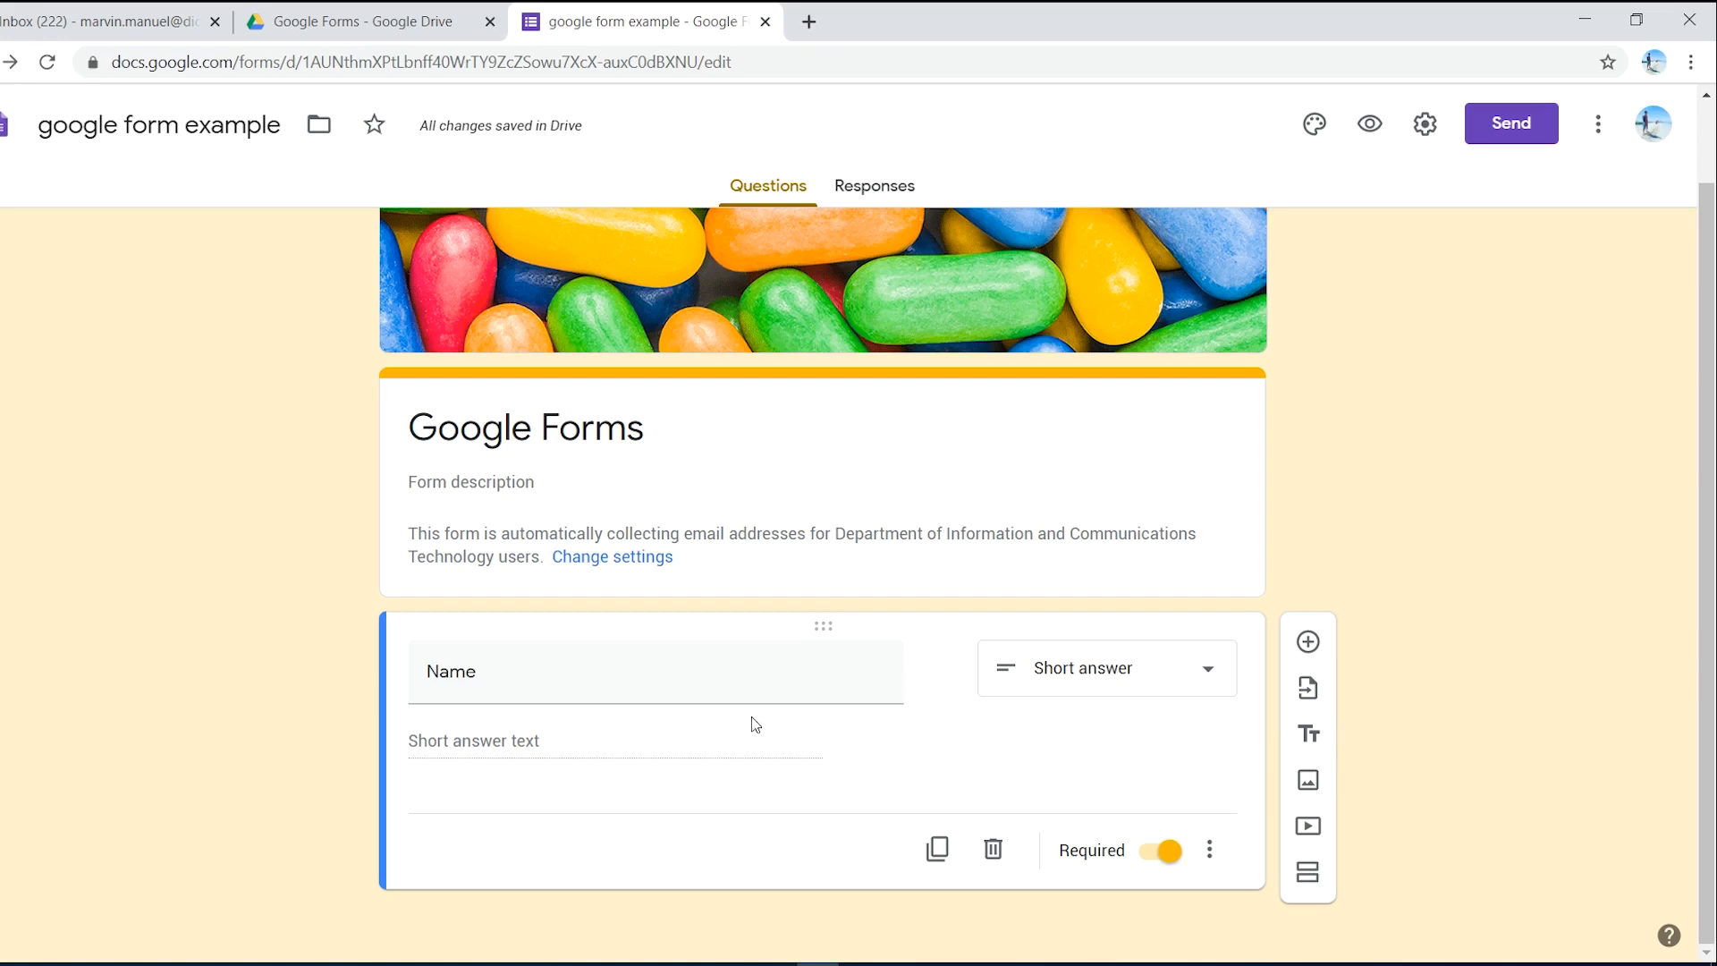
- Add an 'Email' question validated as Text > Email address
{"action": "left_click", "coordinate": [1308, 644]}
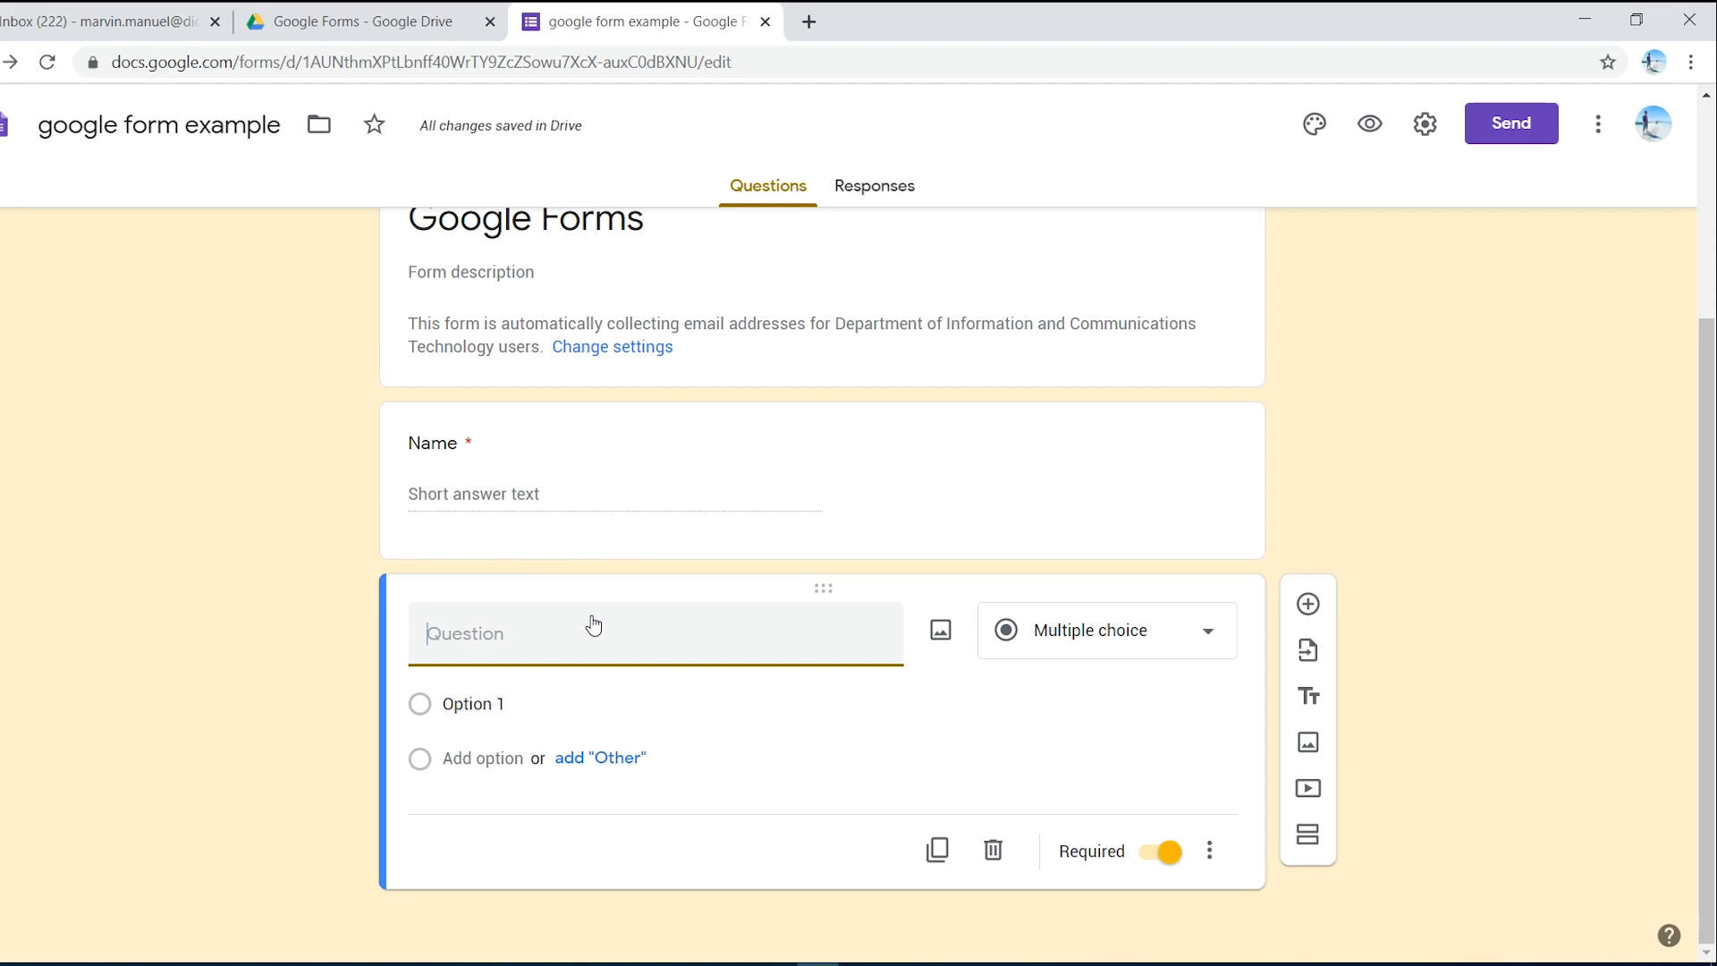
{"action": "type", "text": "Email"}
{"action": "left_click", "coordinate": [414, 708]}
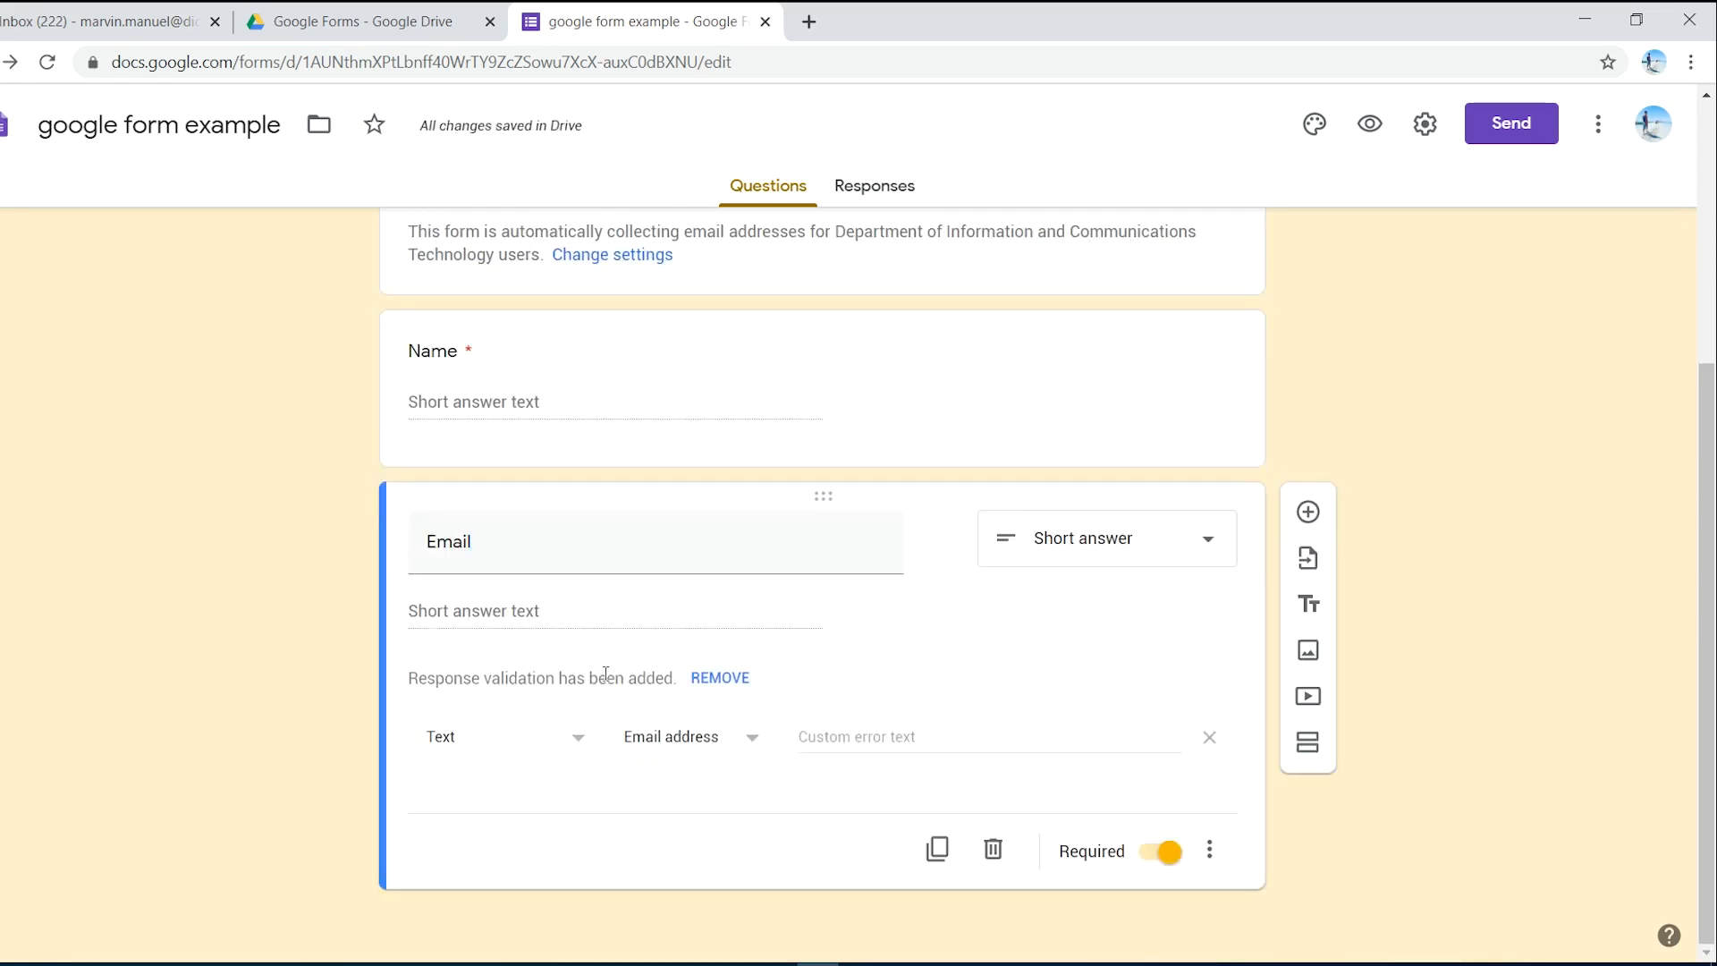
{"action": "left_click", "coordinate": [570, 748]}
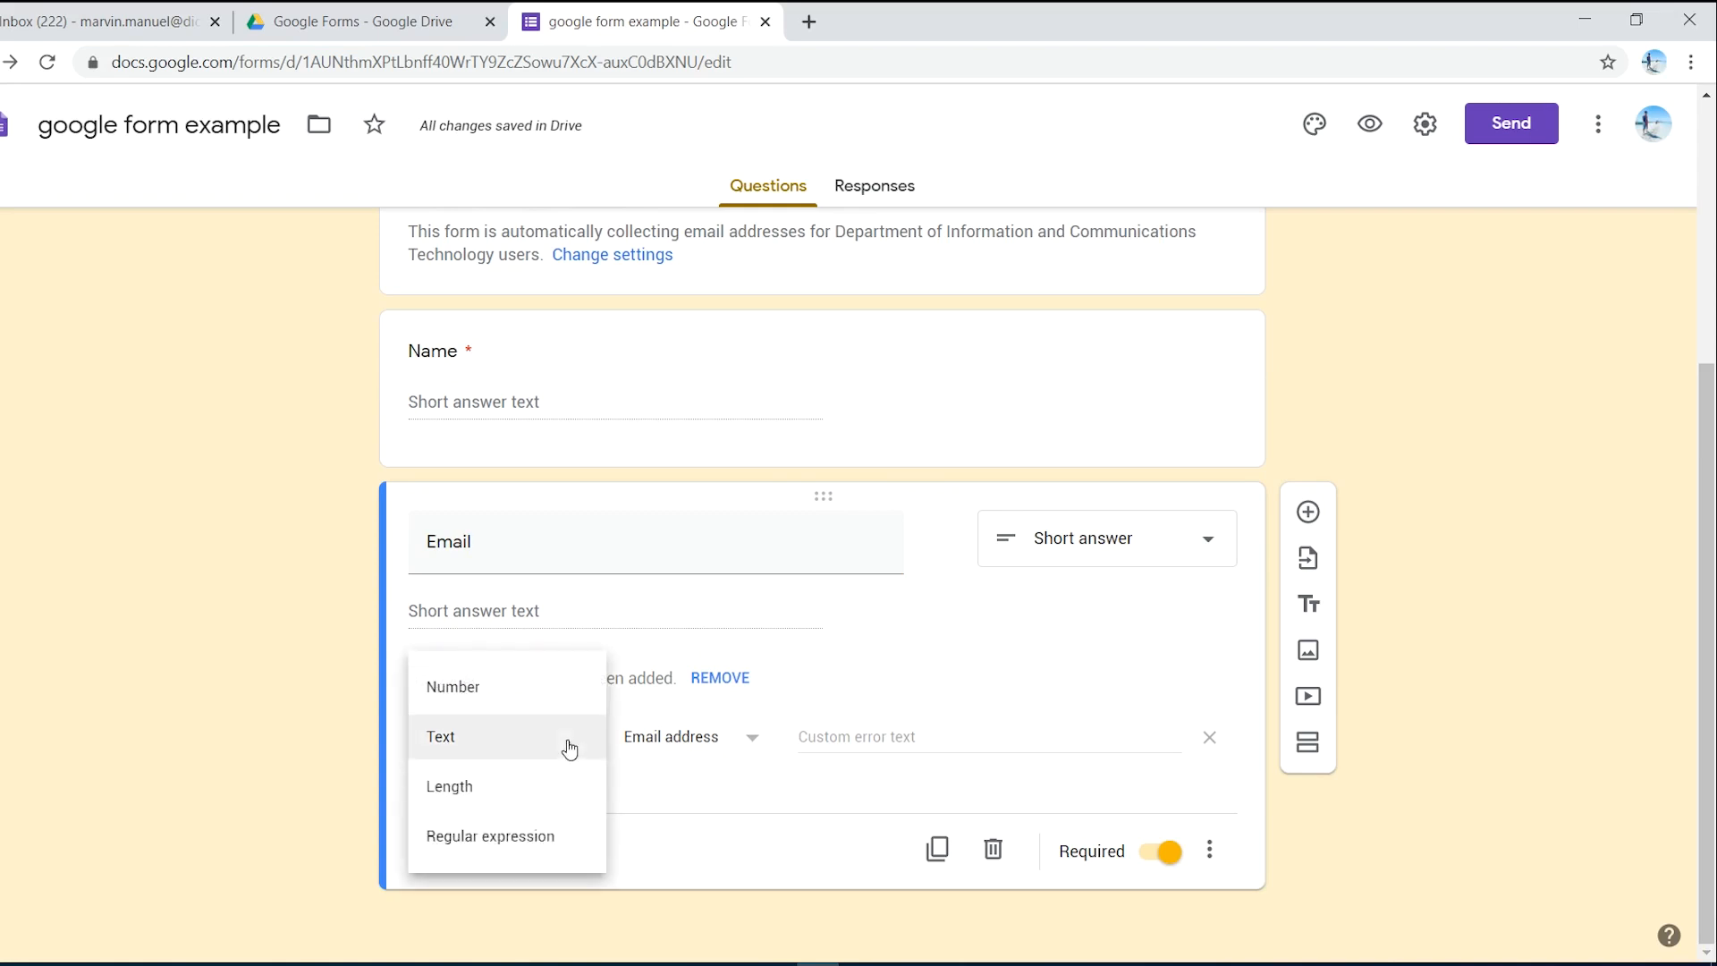
{"action": "left_click", "coordinate": [669, 765]}
{"action": "left_click", "coordinate": [747, 745]}
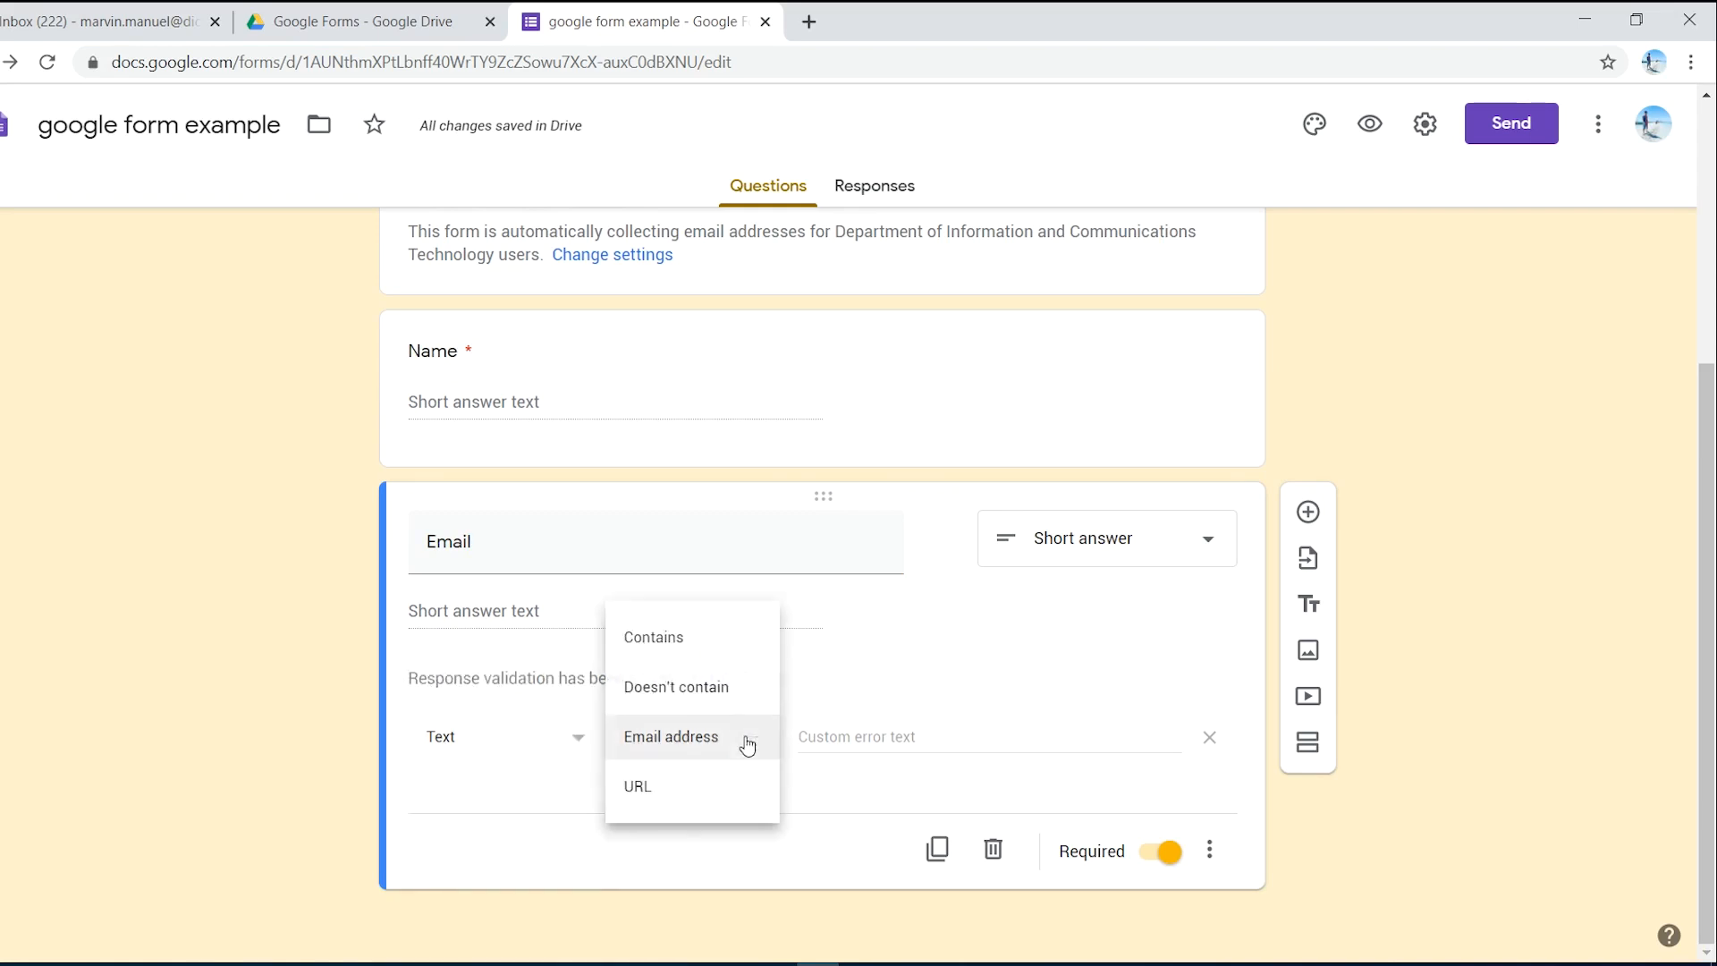
{"action": "left_click", "coordinate": [839, 816]}
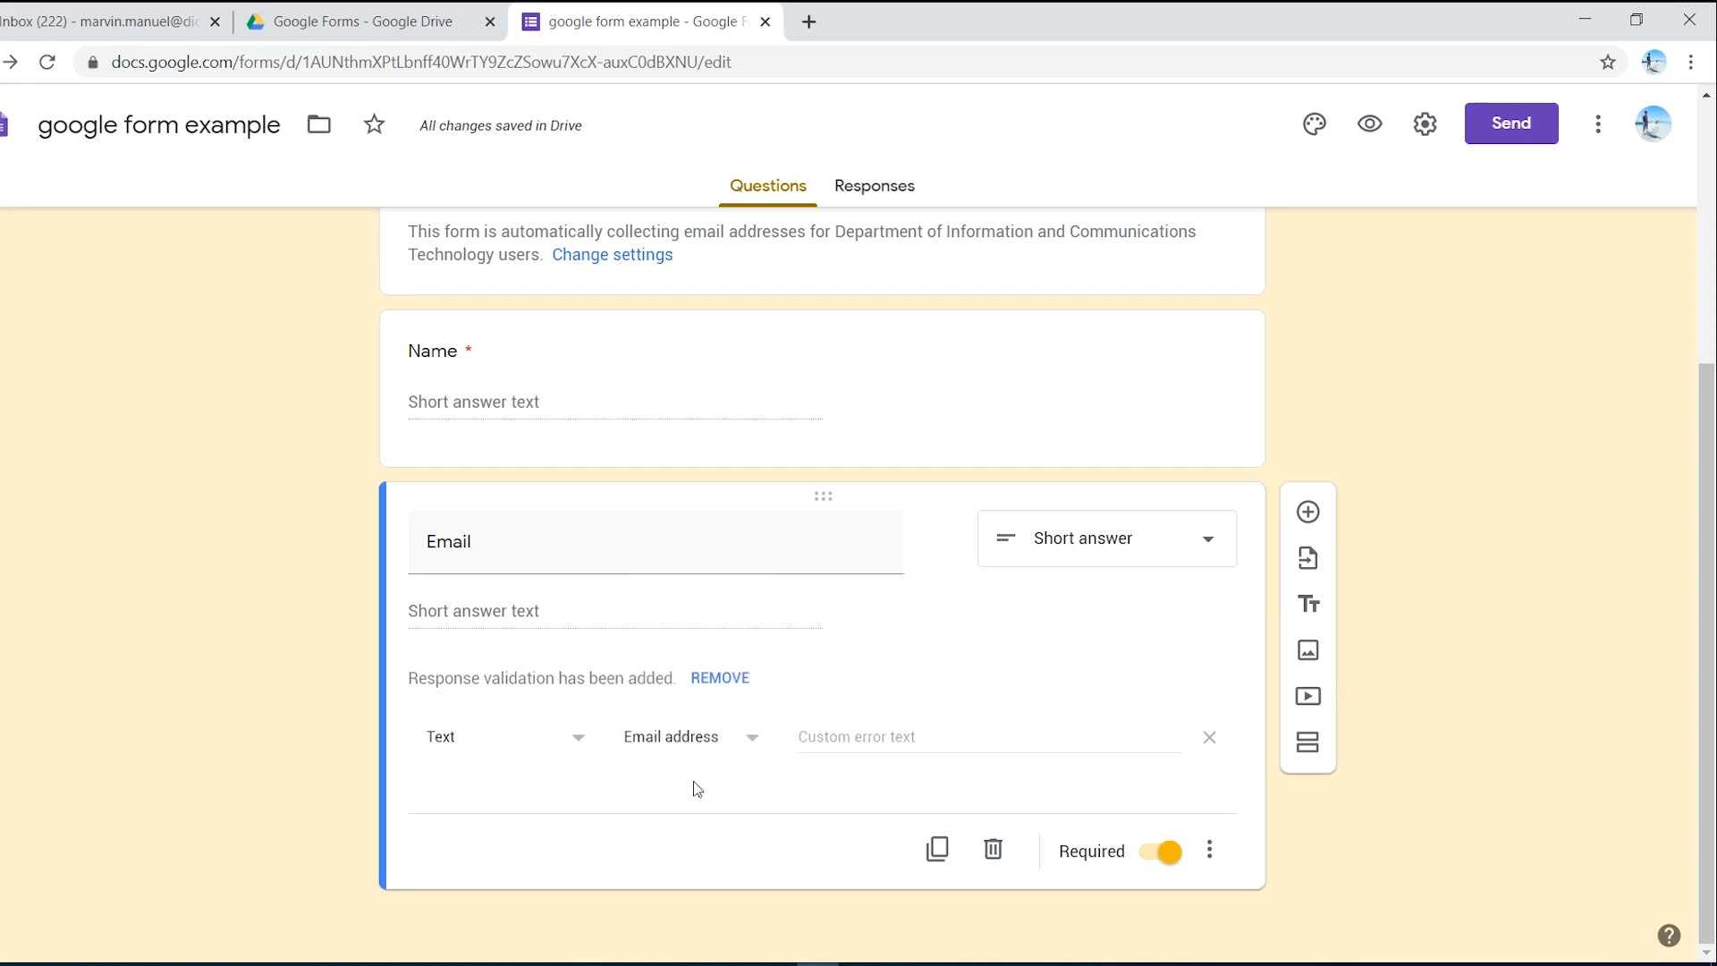
{"action": "left_click", "coordinate": [831, 735]}
- Add an 'Age' question, then start another question titled Address
{"action": "left_click", "coordinate": [1309, 515]}
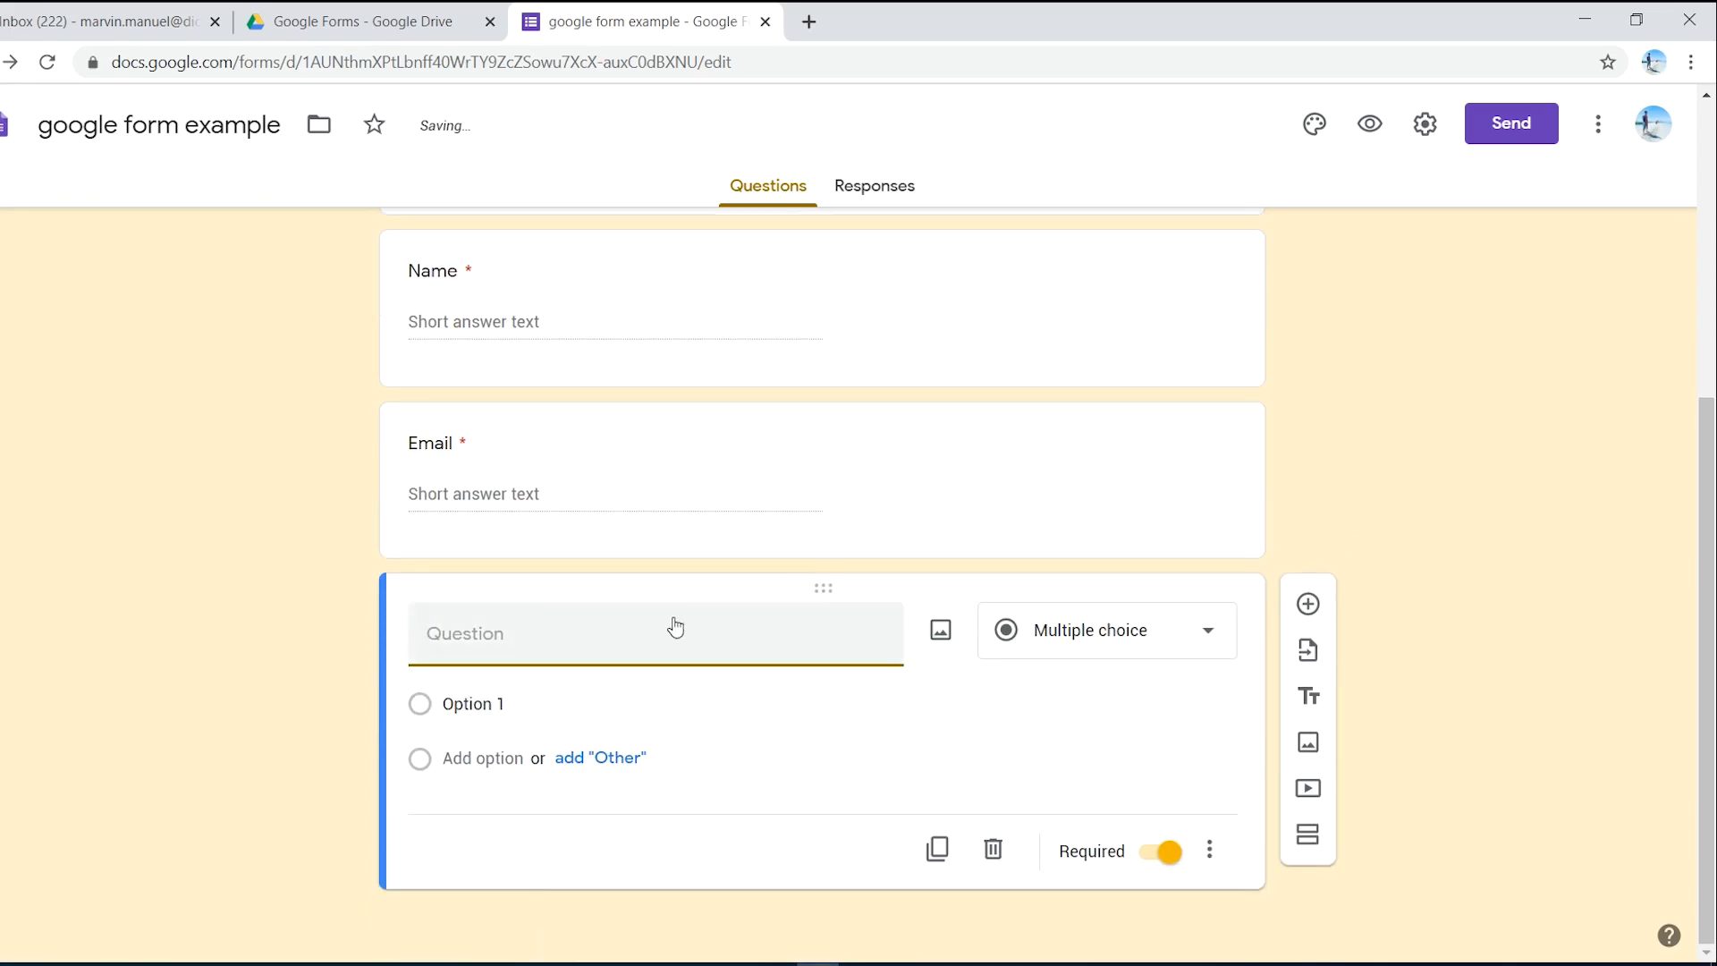
{"action": "type", "text": "Age"}
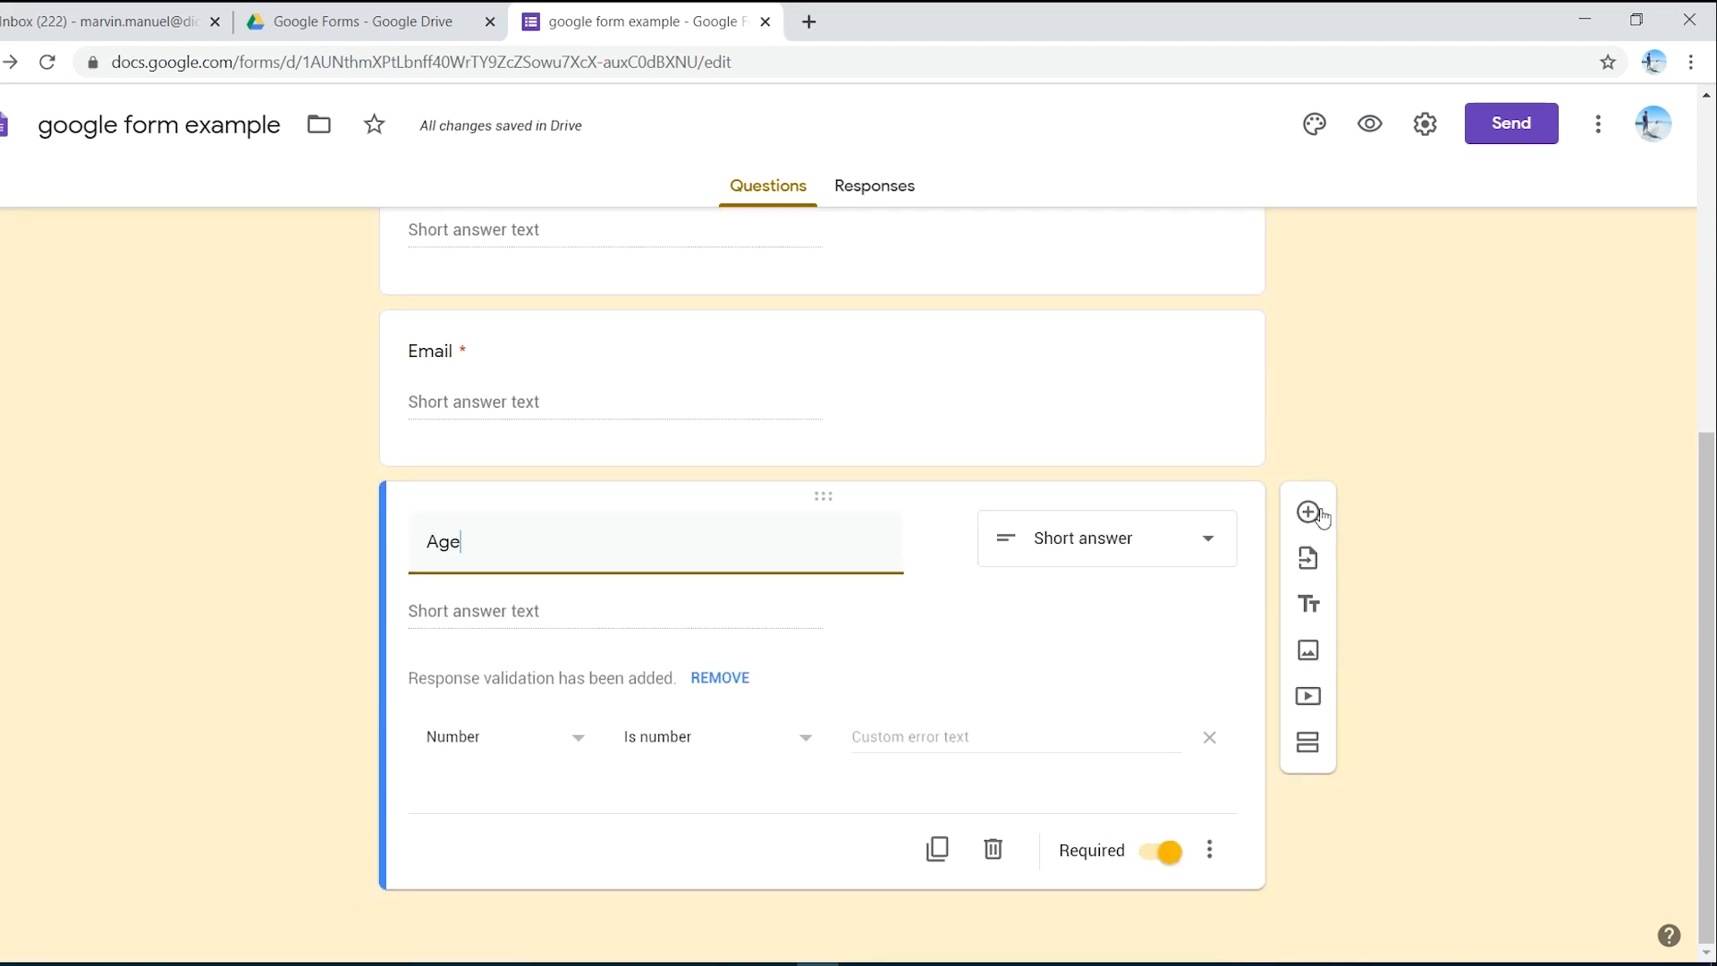
{"action": "left_click", "coordinate": [1307, 511]}
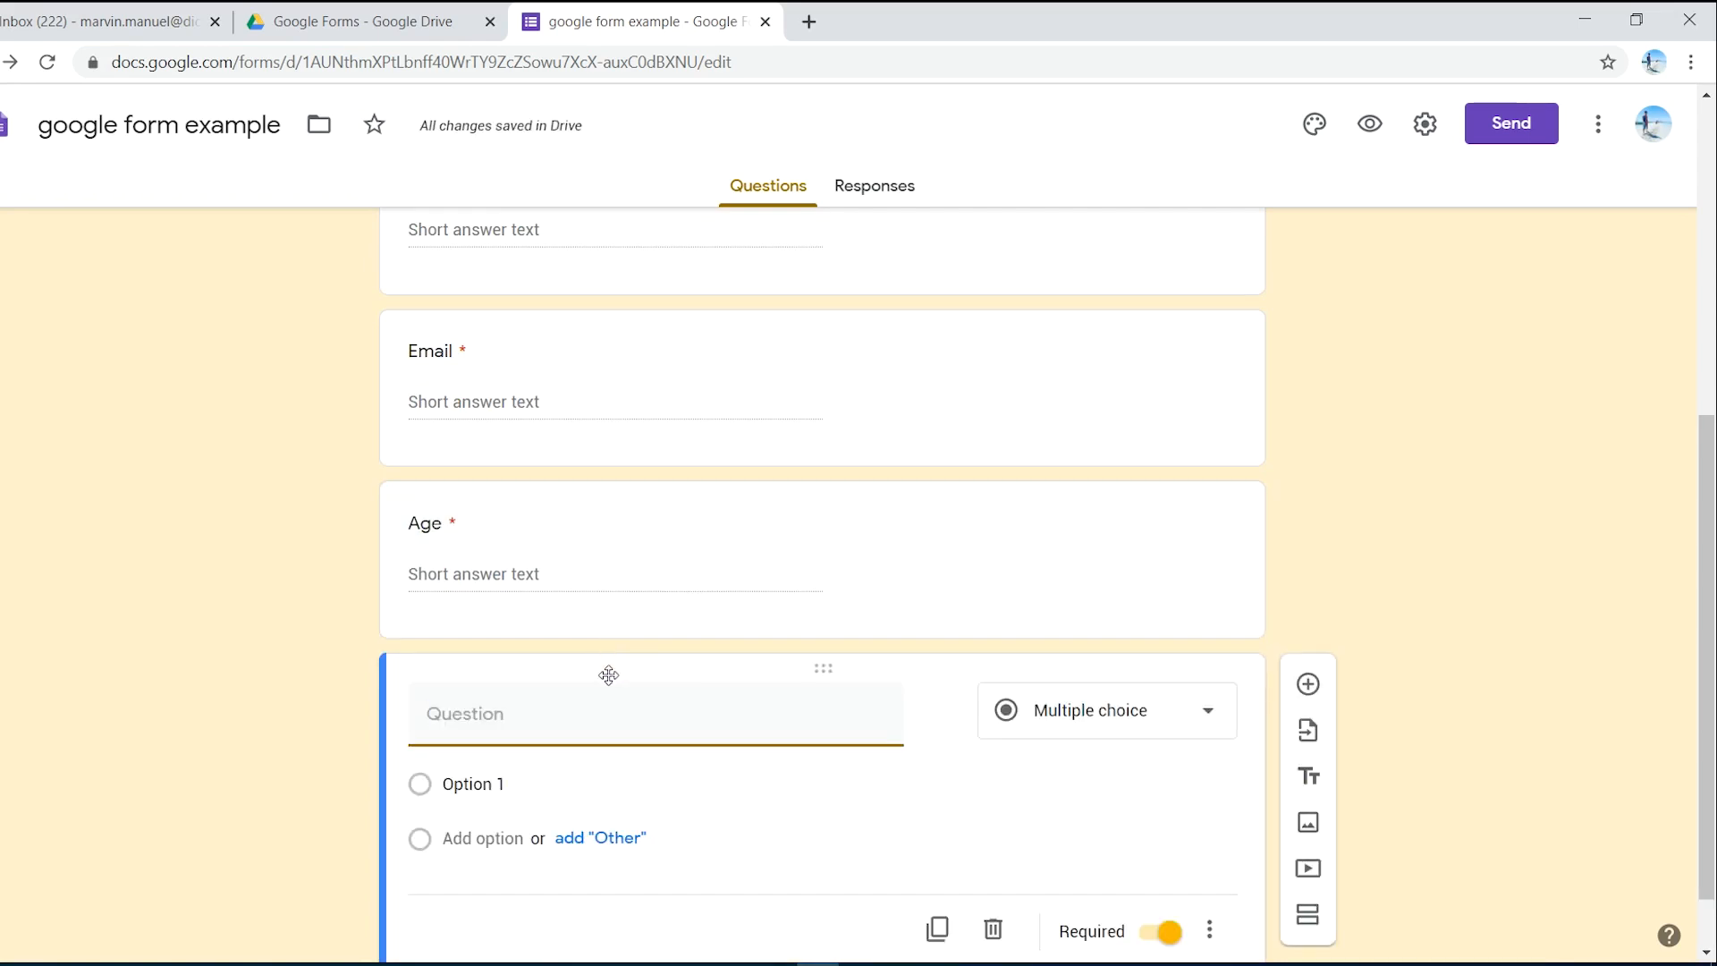
{"action": "type", "text": "Addre"}
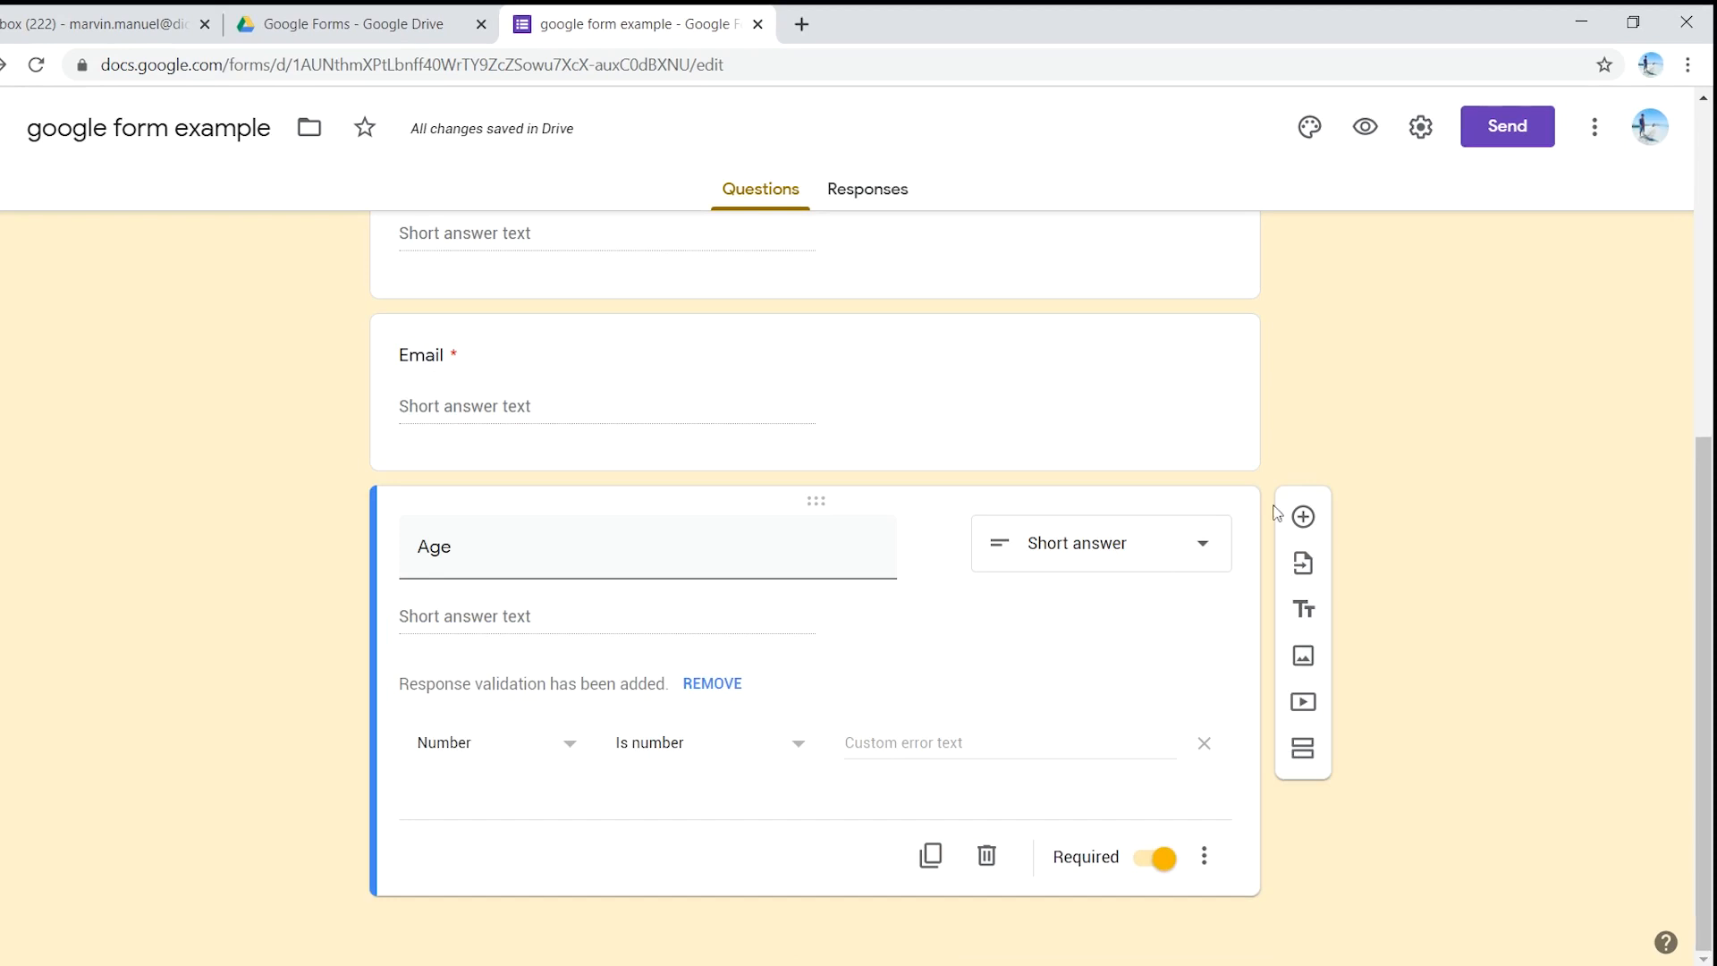
- Make the 'Address' question a required Paragraph type and add a new blank question below it
{"action": "left_click", "coordinate": [1304, 518]}
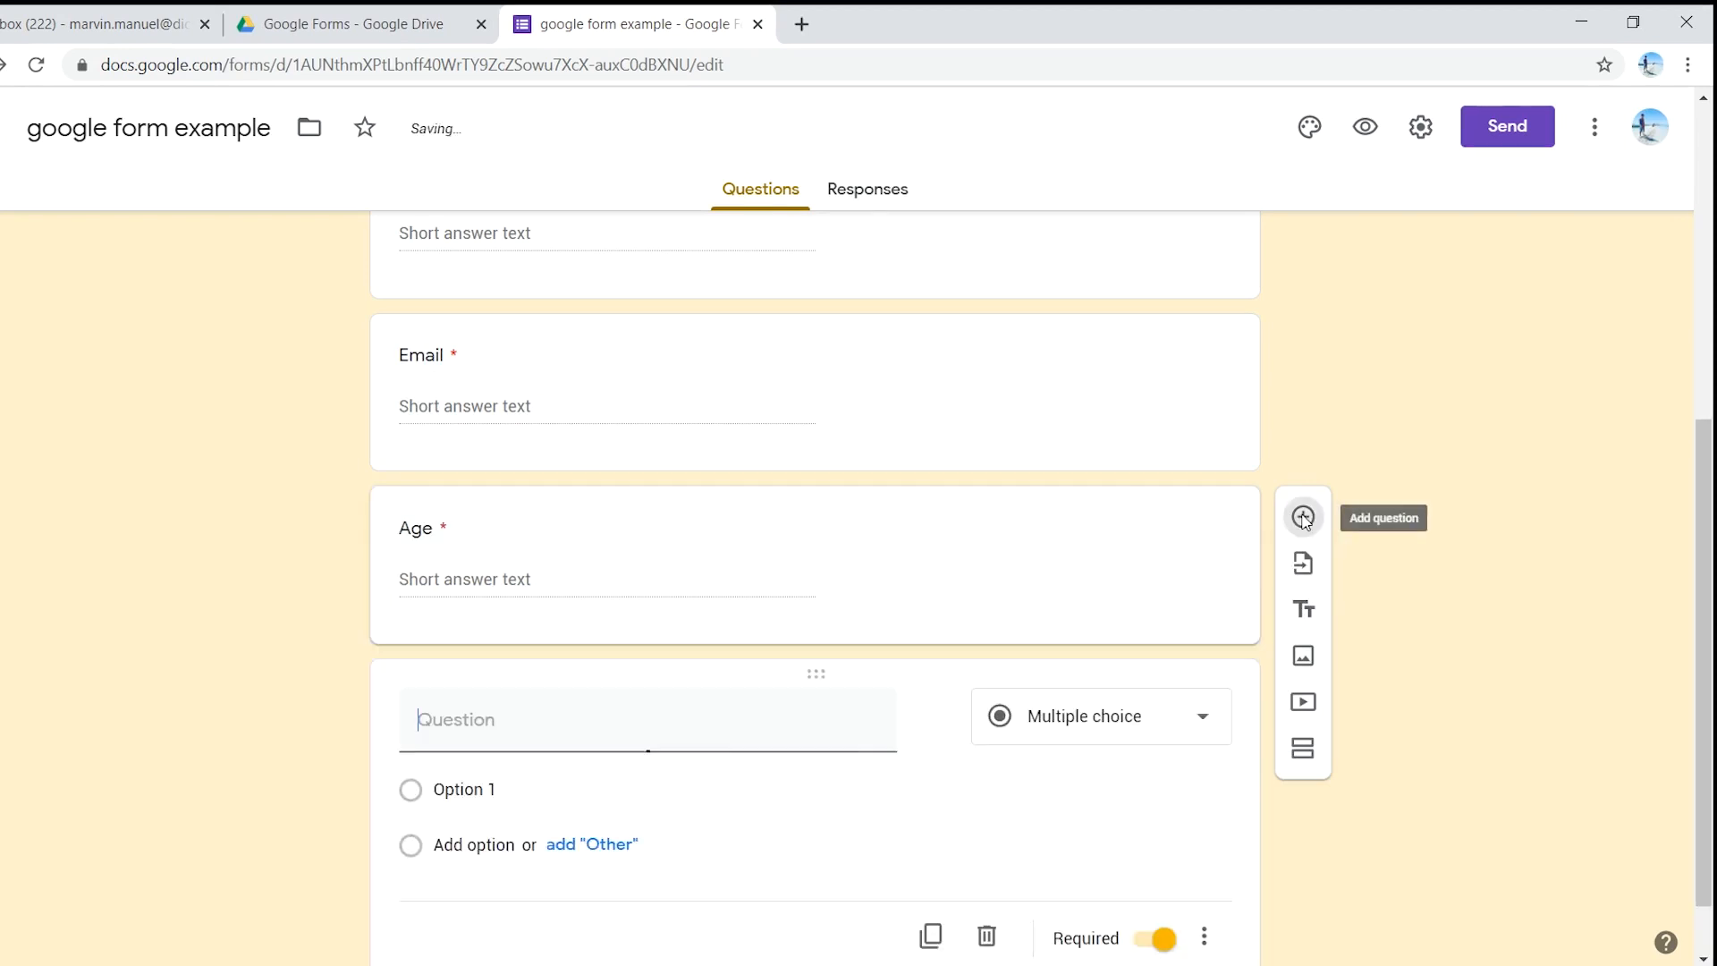
{"action": "type", "text": "Address"}
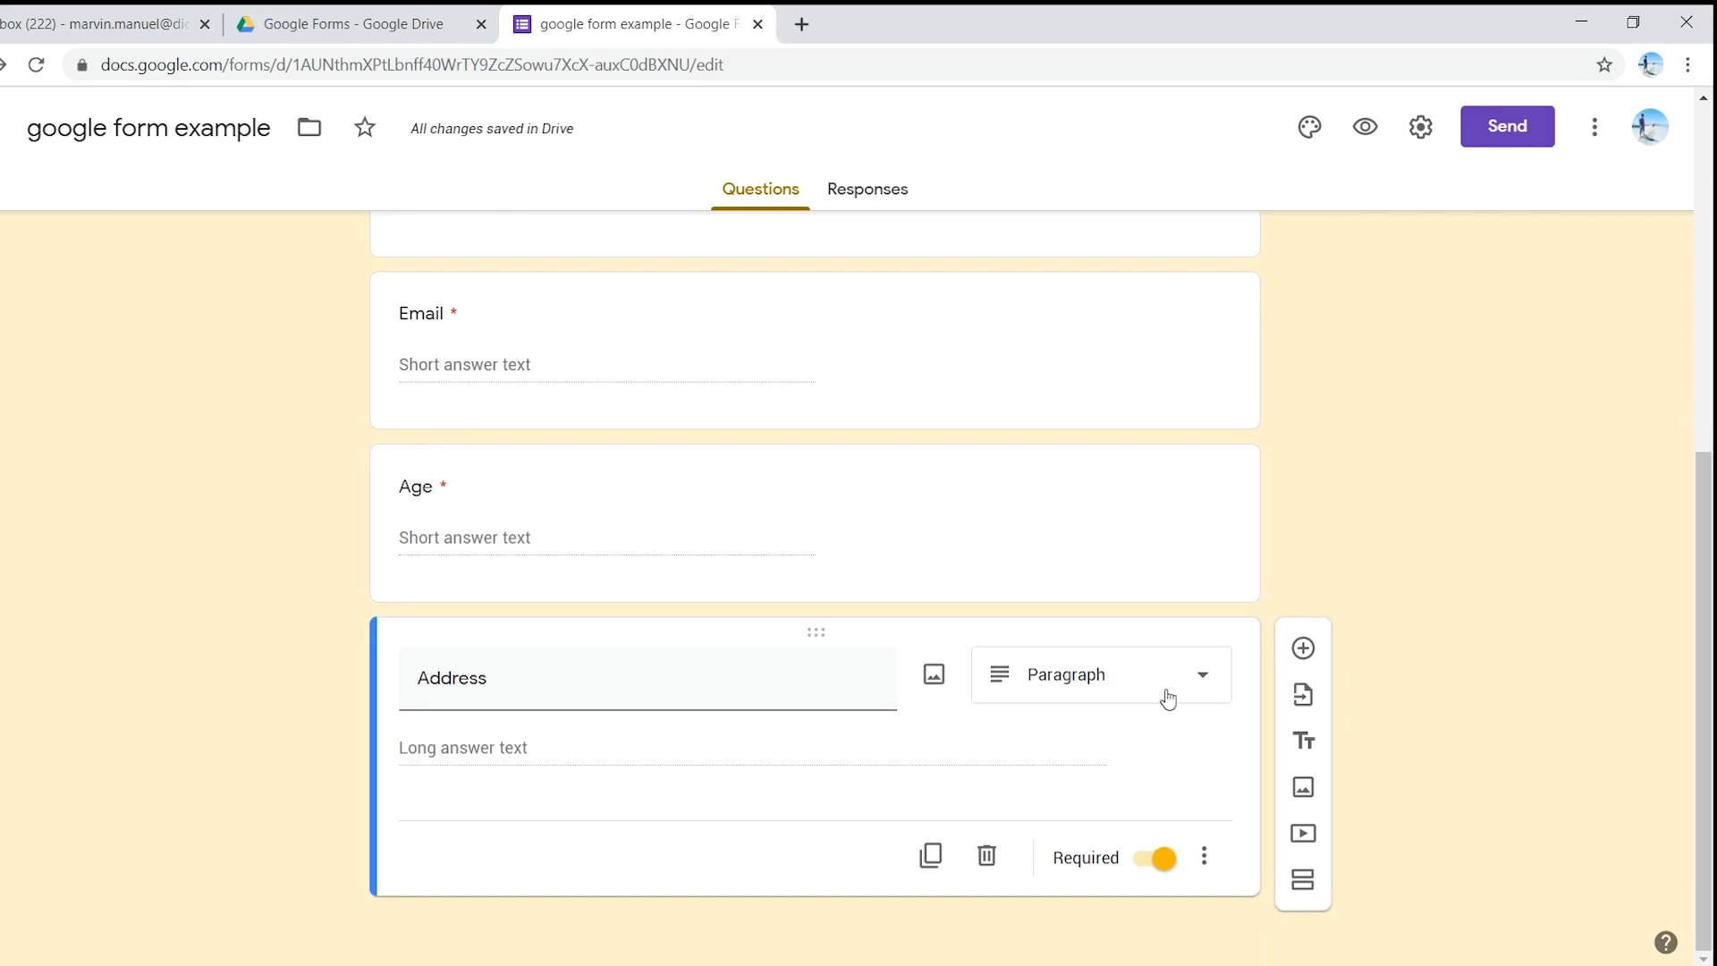
{"action": "left_click", "coordinate": [1195, 684]}
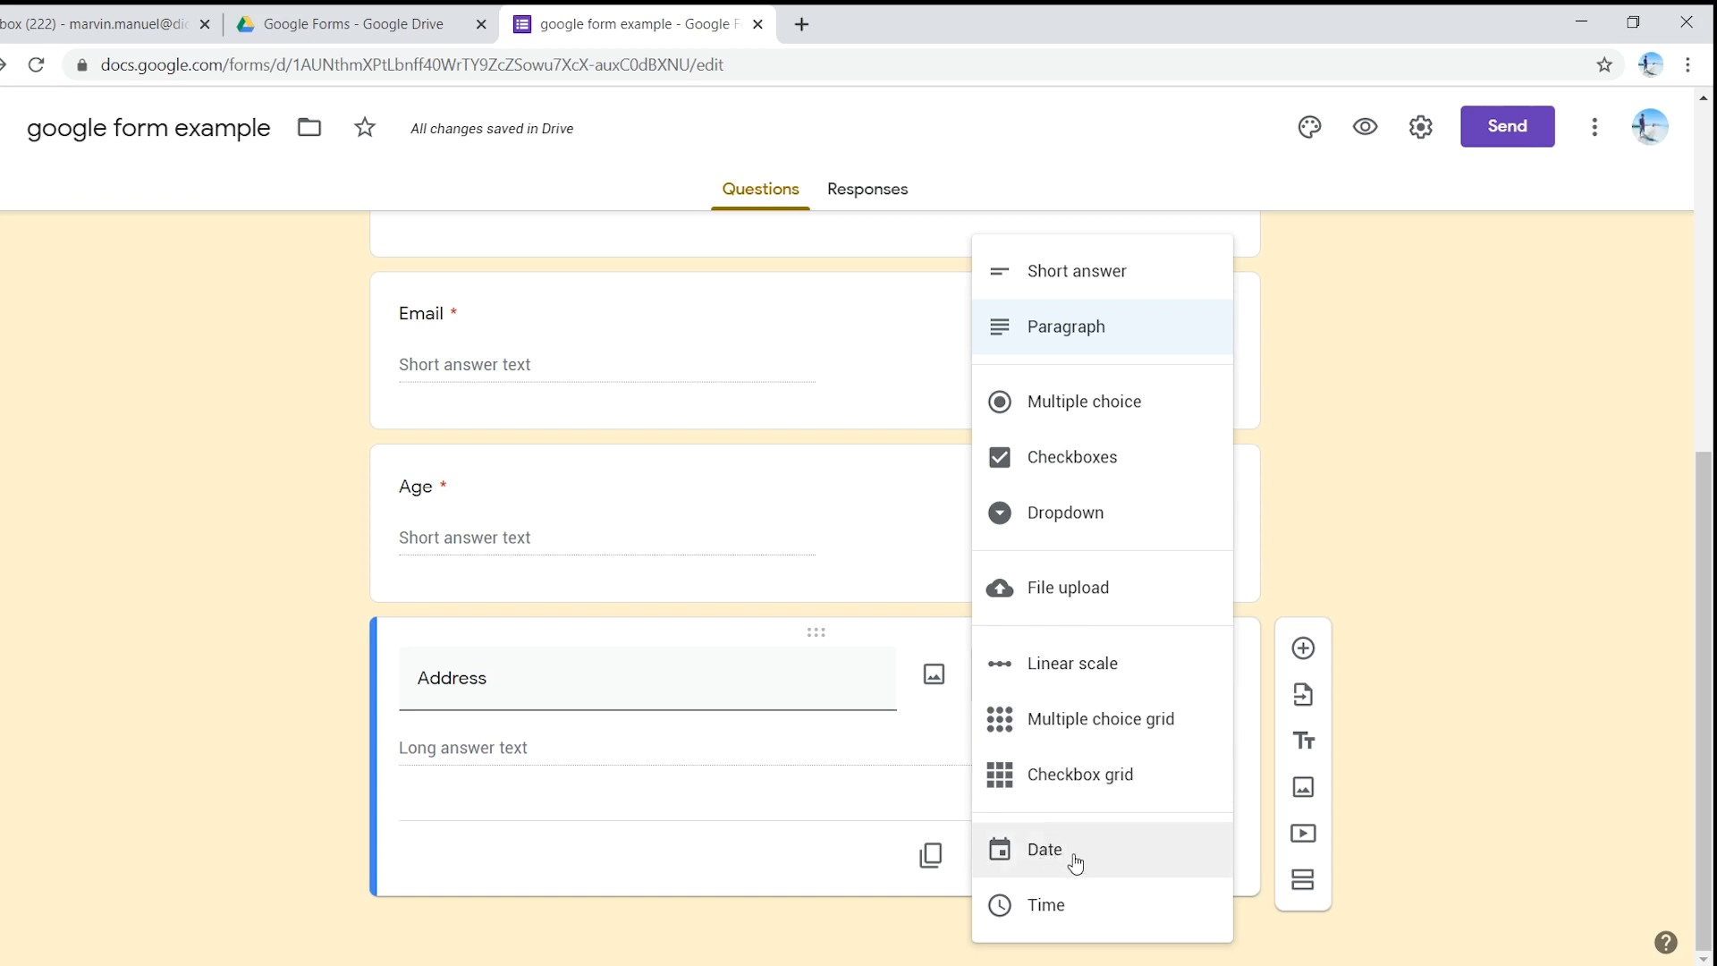
{"action": "left_click", "coordinate": [971, 737]}
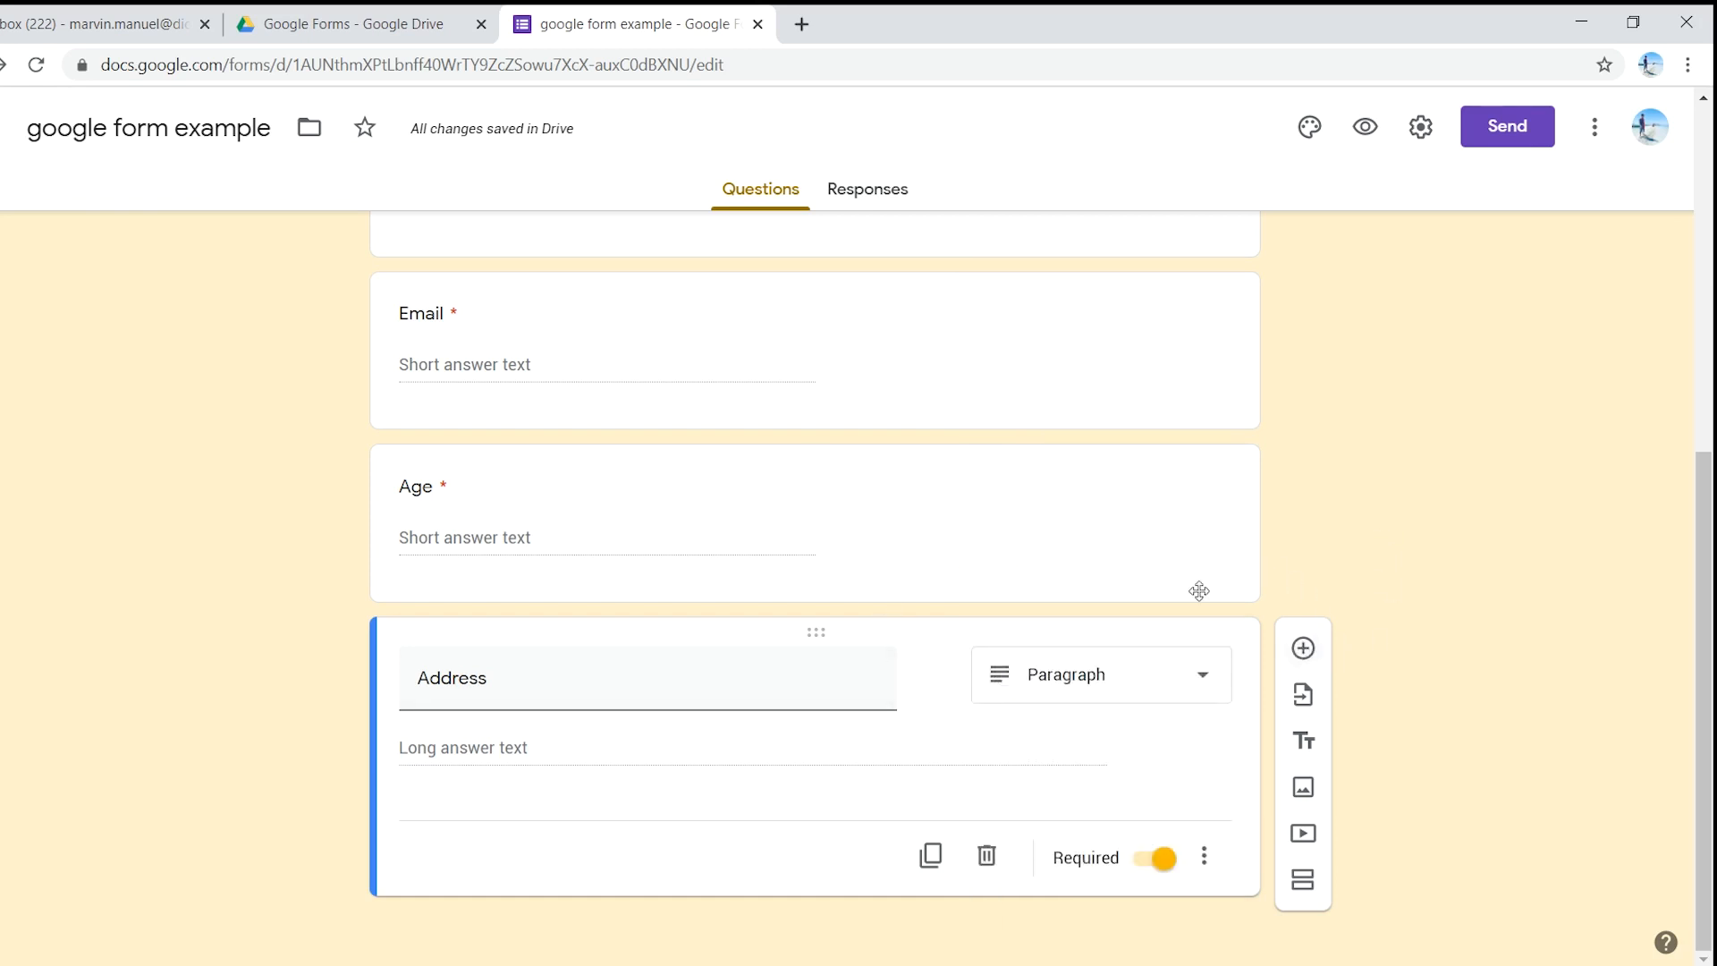
{"action": "left_click", "coordinate": [1304, 648]}
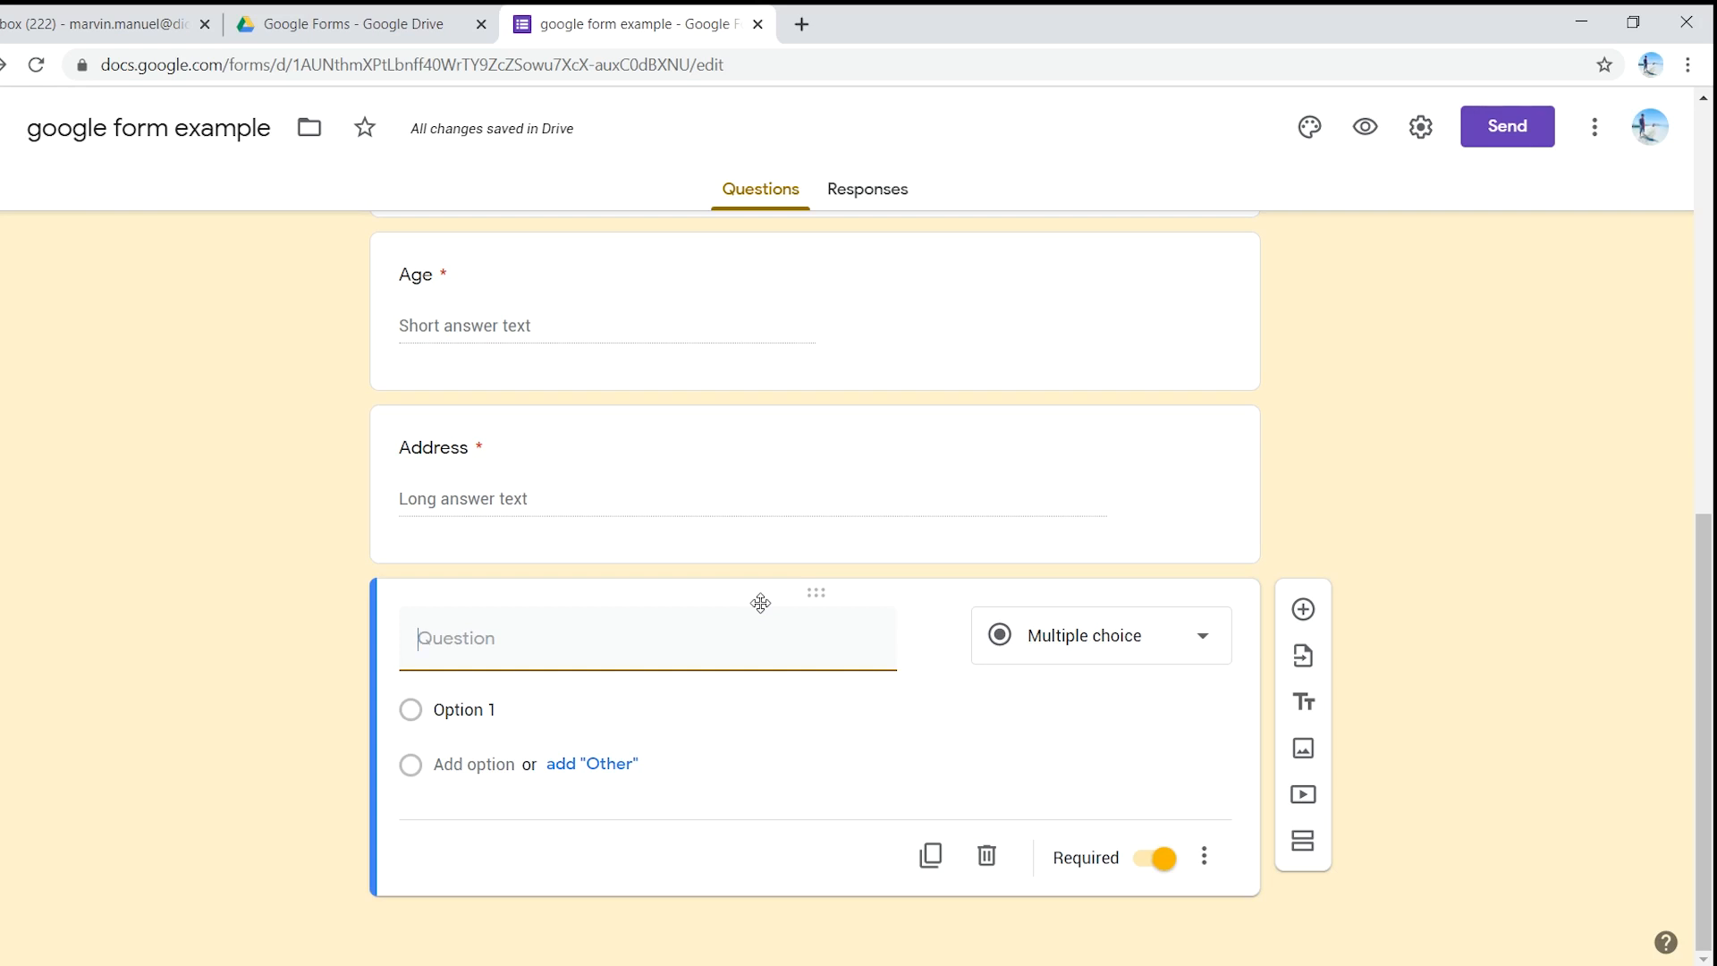
- Enter 'Please rate your instructor for today.' as a linear scale question from 1 to 5
{"action": "type", "text": "Please rate your instructor"}
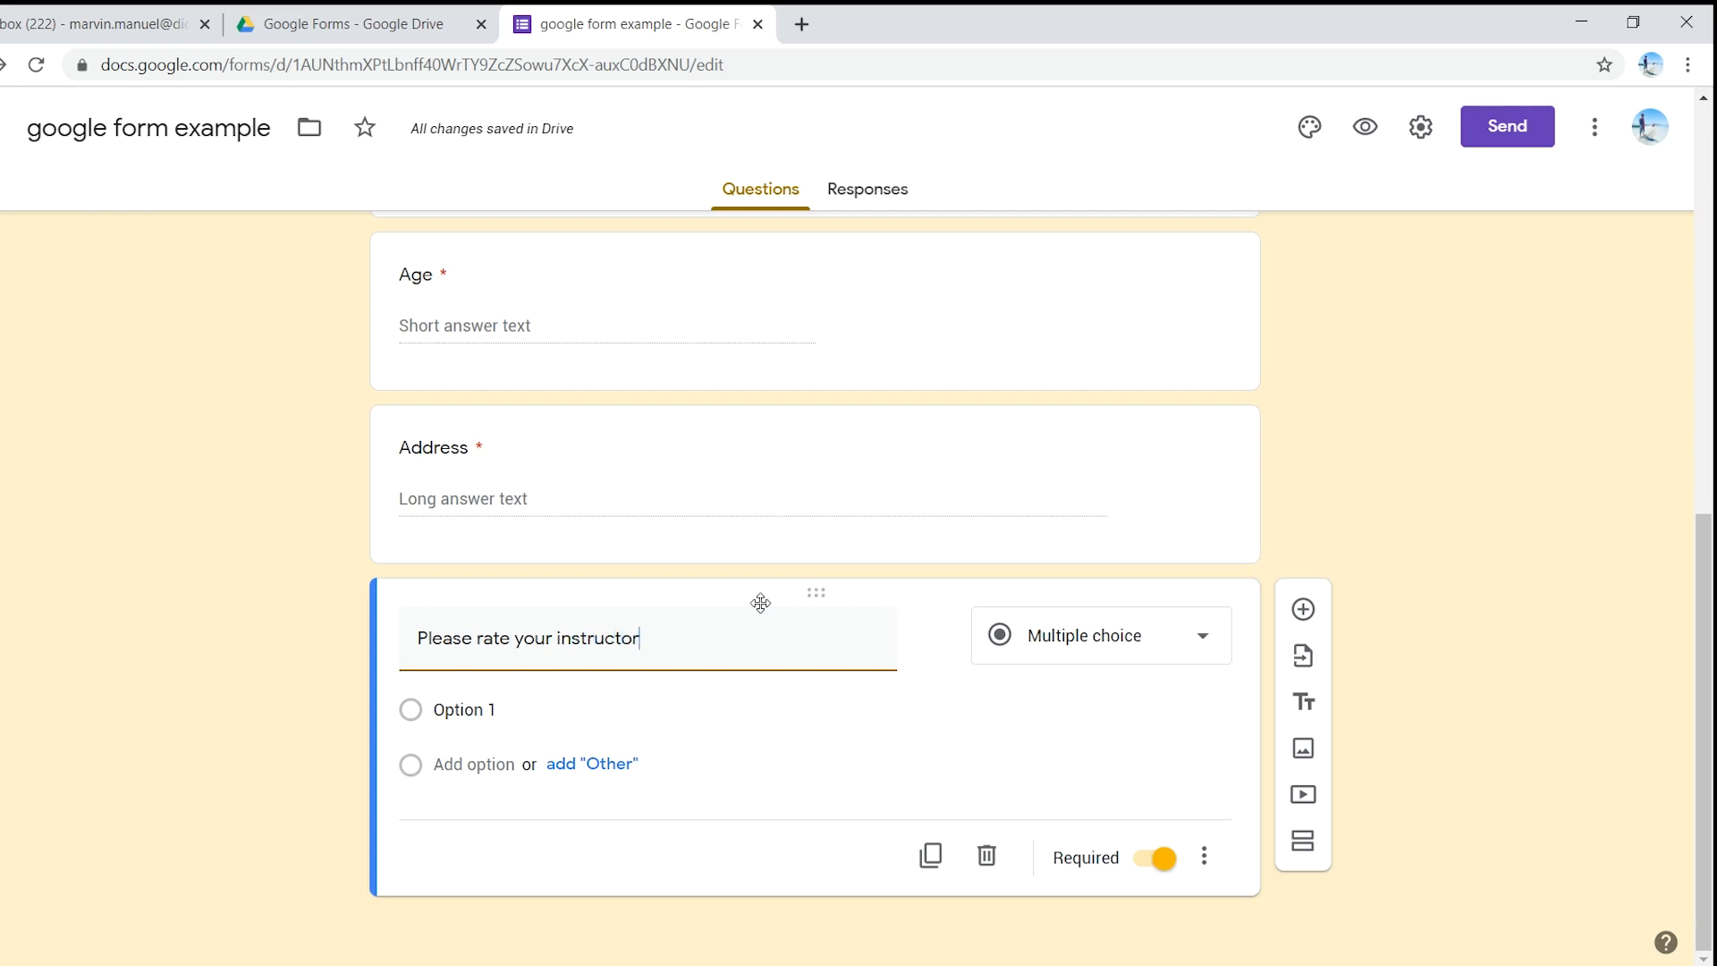
{"action": "type", "text": " for today"}
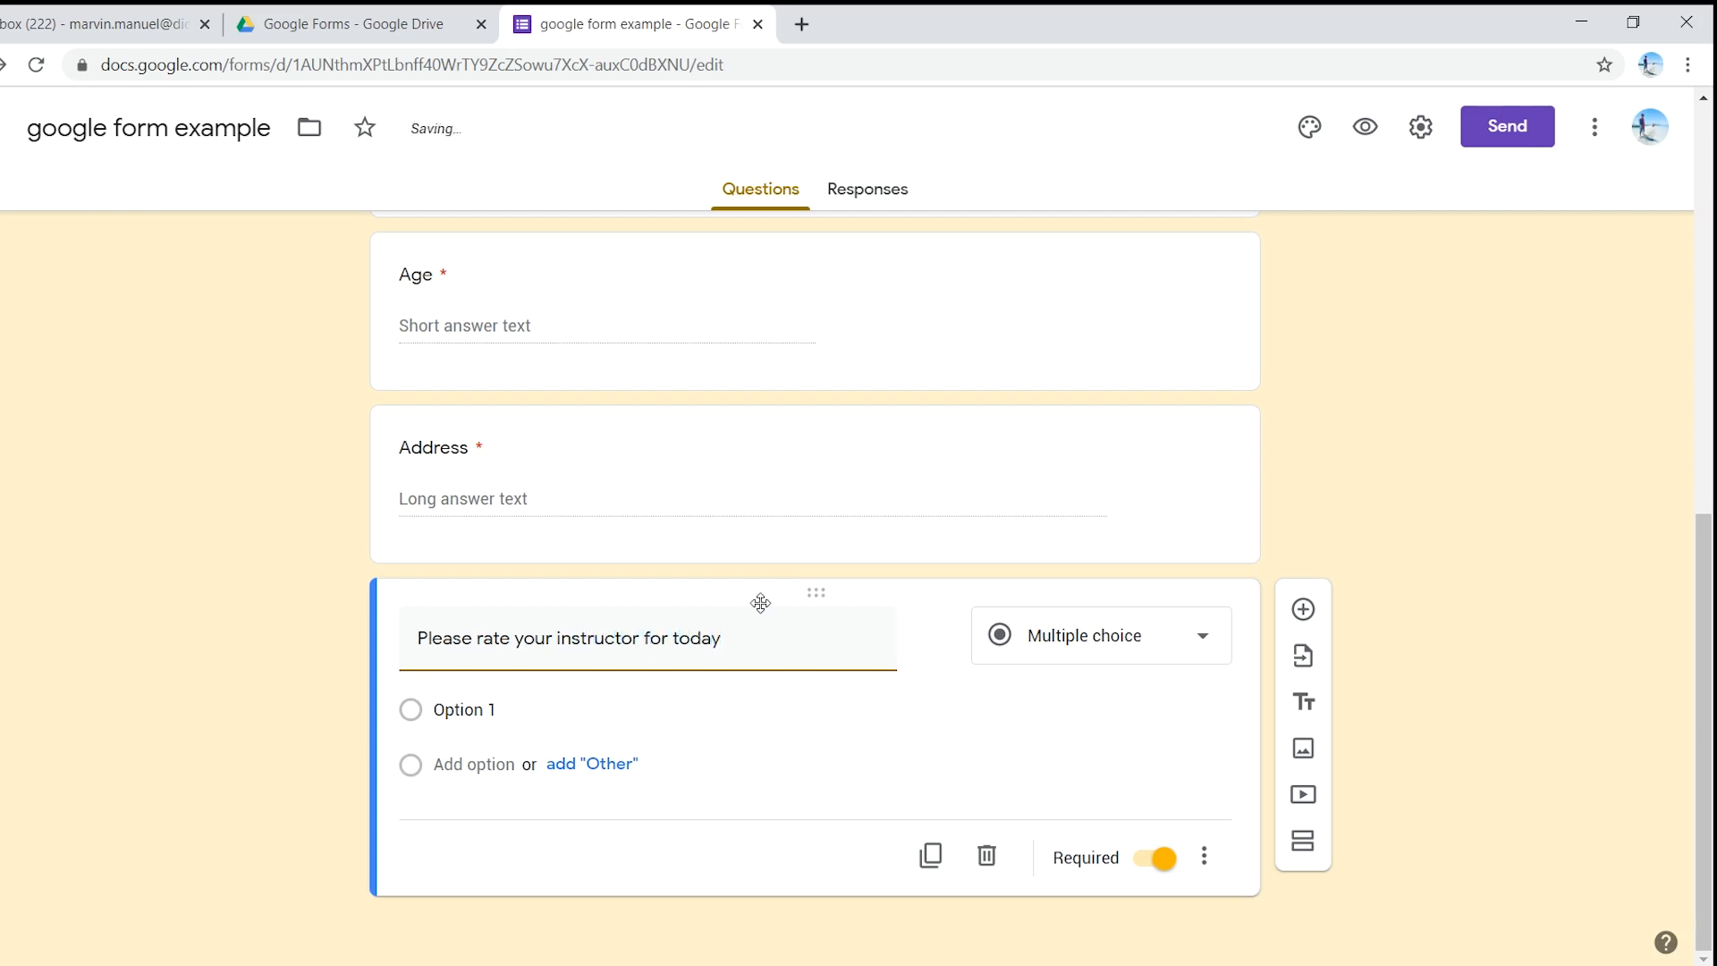
{"action": "type", "text": "."}
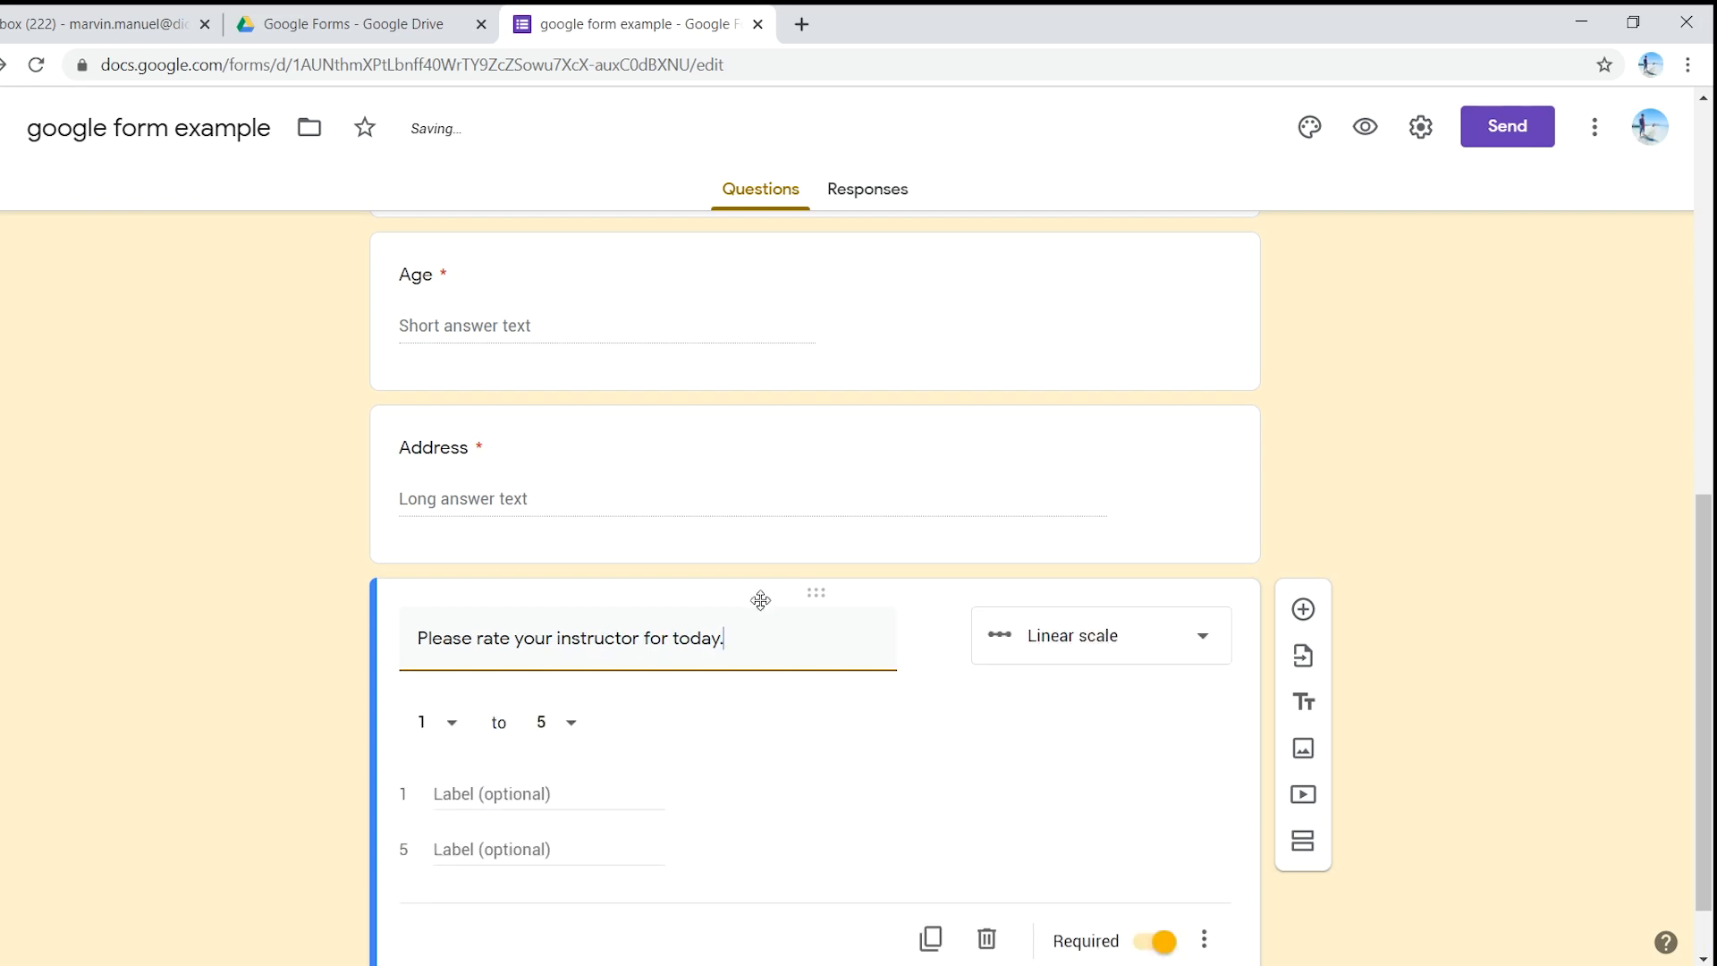
{"action": "left_click", "coordinate": [1124, 642]}
{"action": "left_click", "coordinate": [1125, 636]}
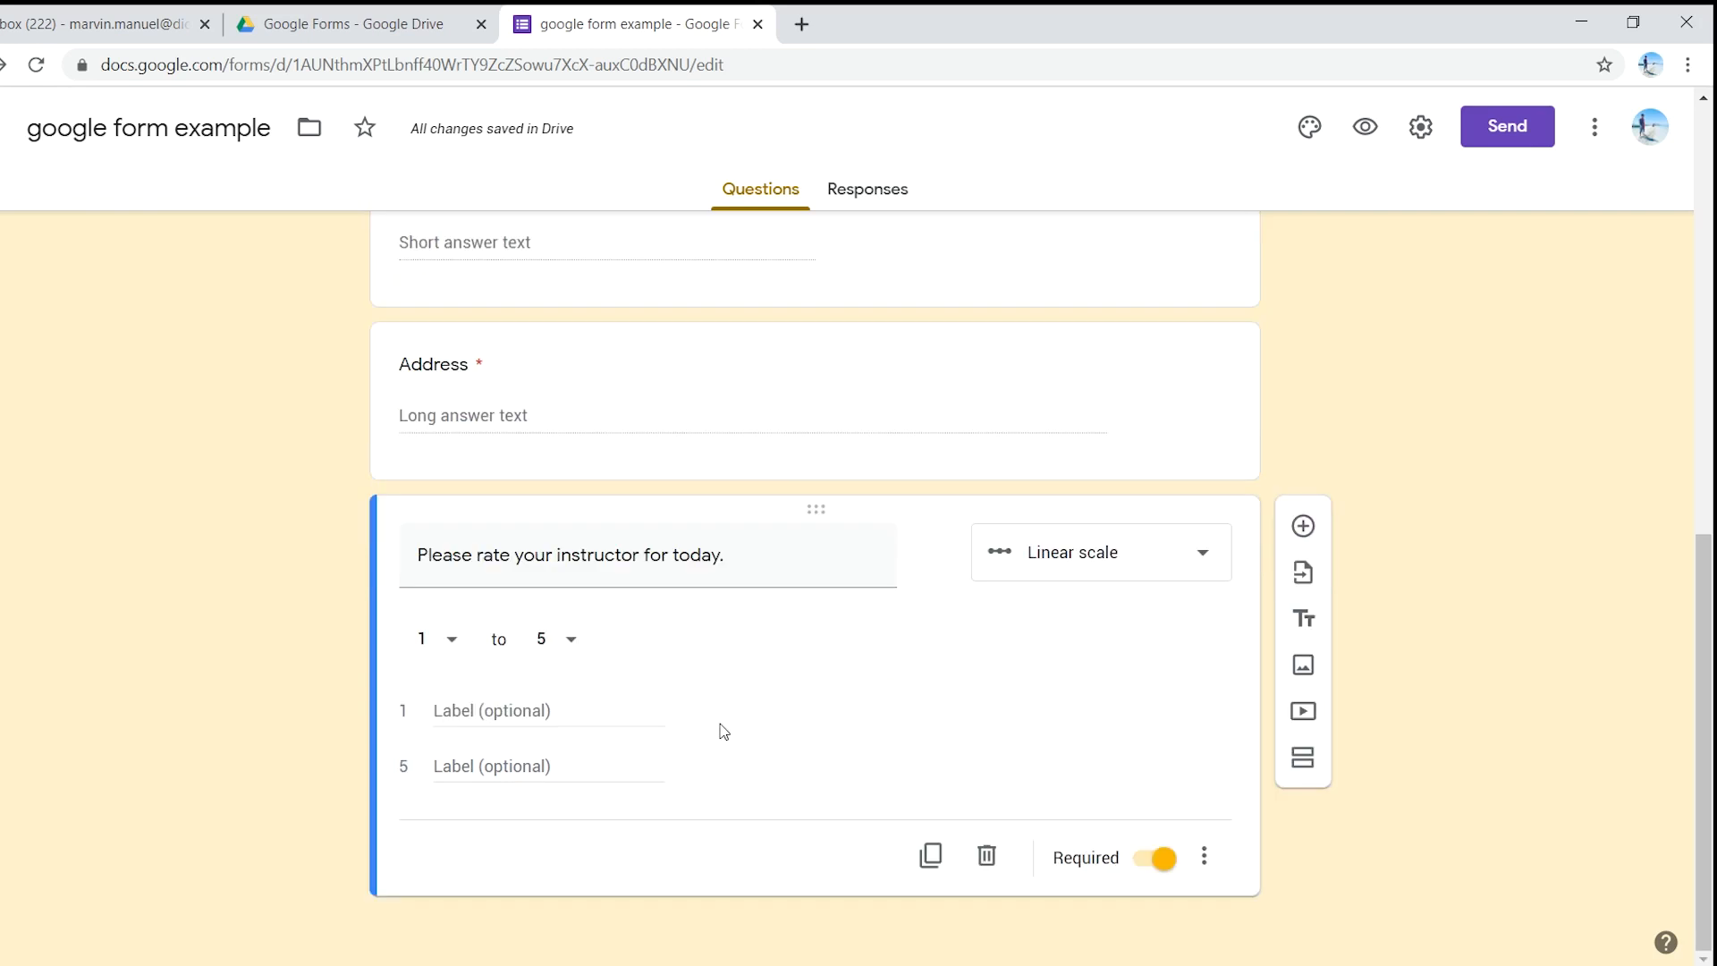
{"action": "left_click", "coordinate": [444, 647]}
{"action": "left_click", "coordinate": [443, 642]}
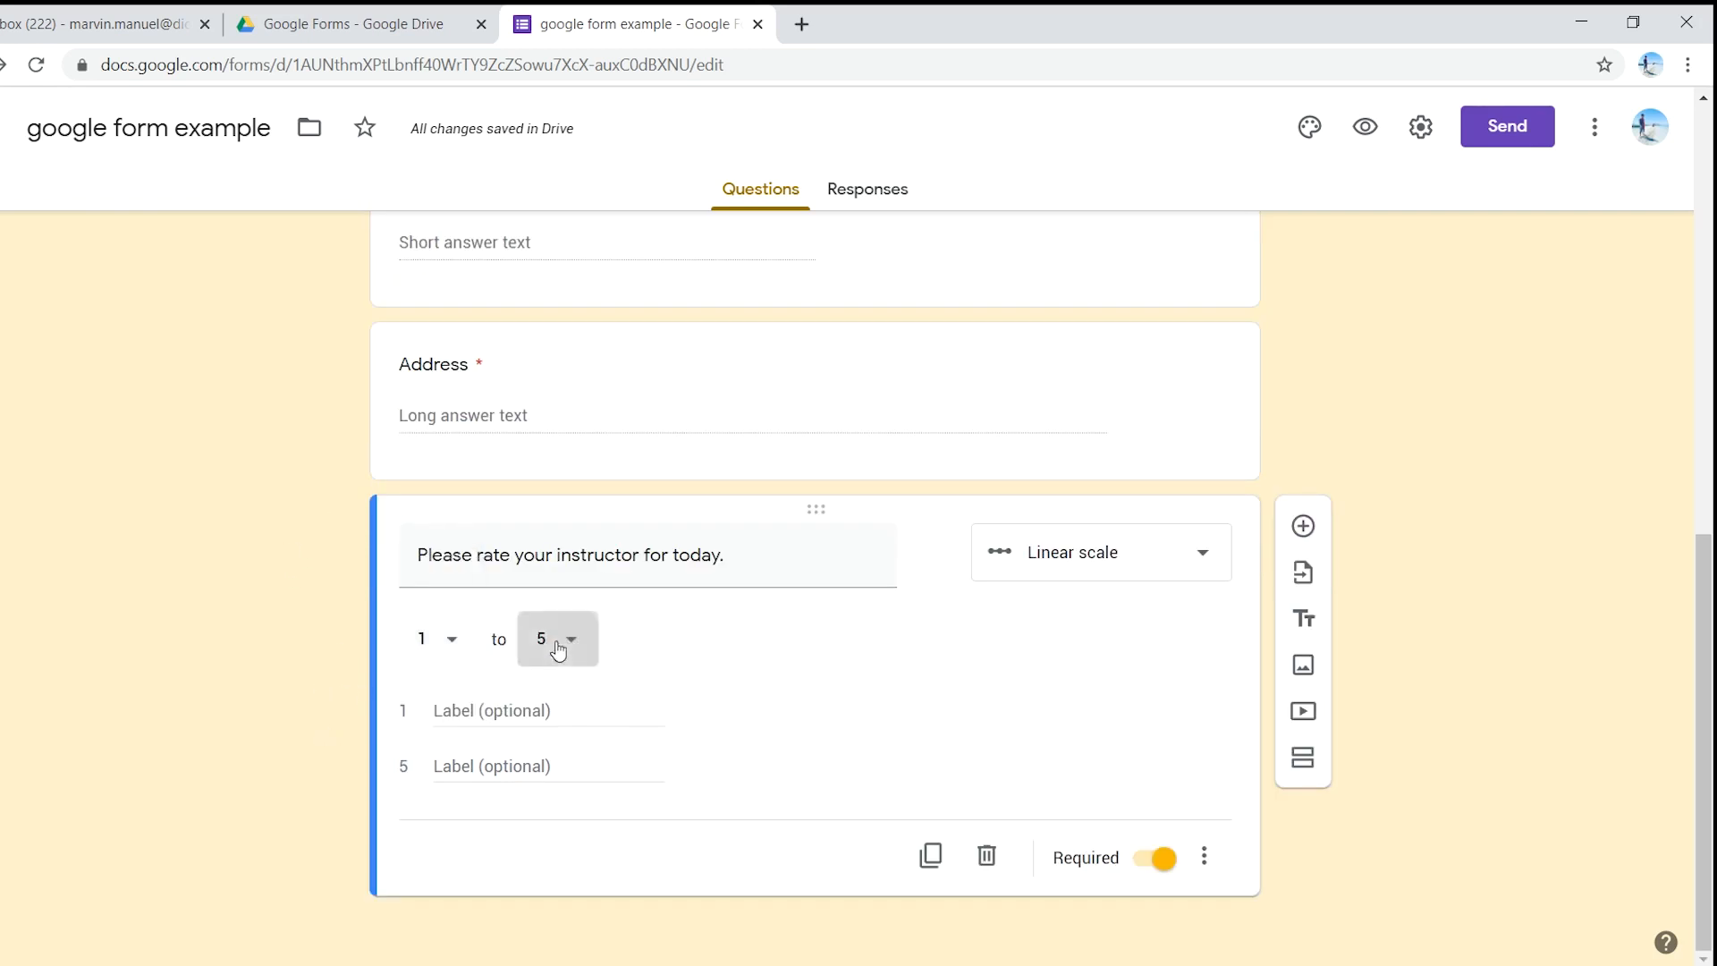
{"action": "left_click", "coordinate": [555, 646]}
{"action": "left_click", "coordinate": [540, 626]}
- Label the scale ends 'Poor' and 'Excellent', then duplicate the rating question
{"action": "left_click", "coordinate": [522, 709]}
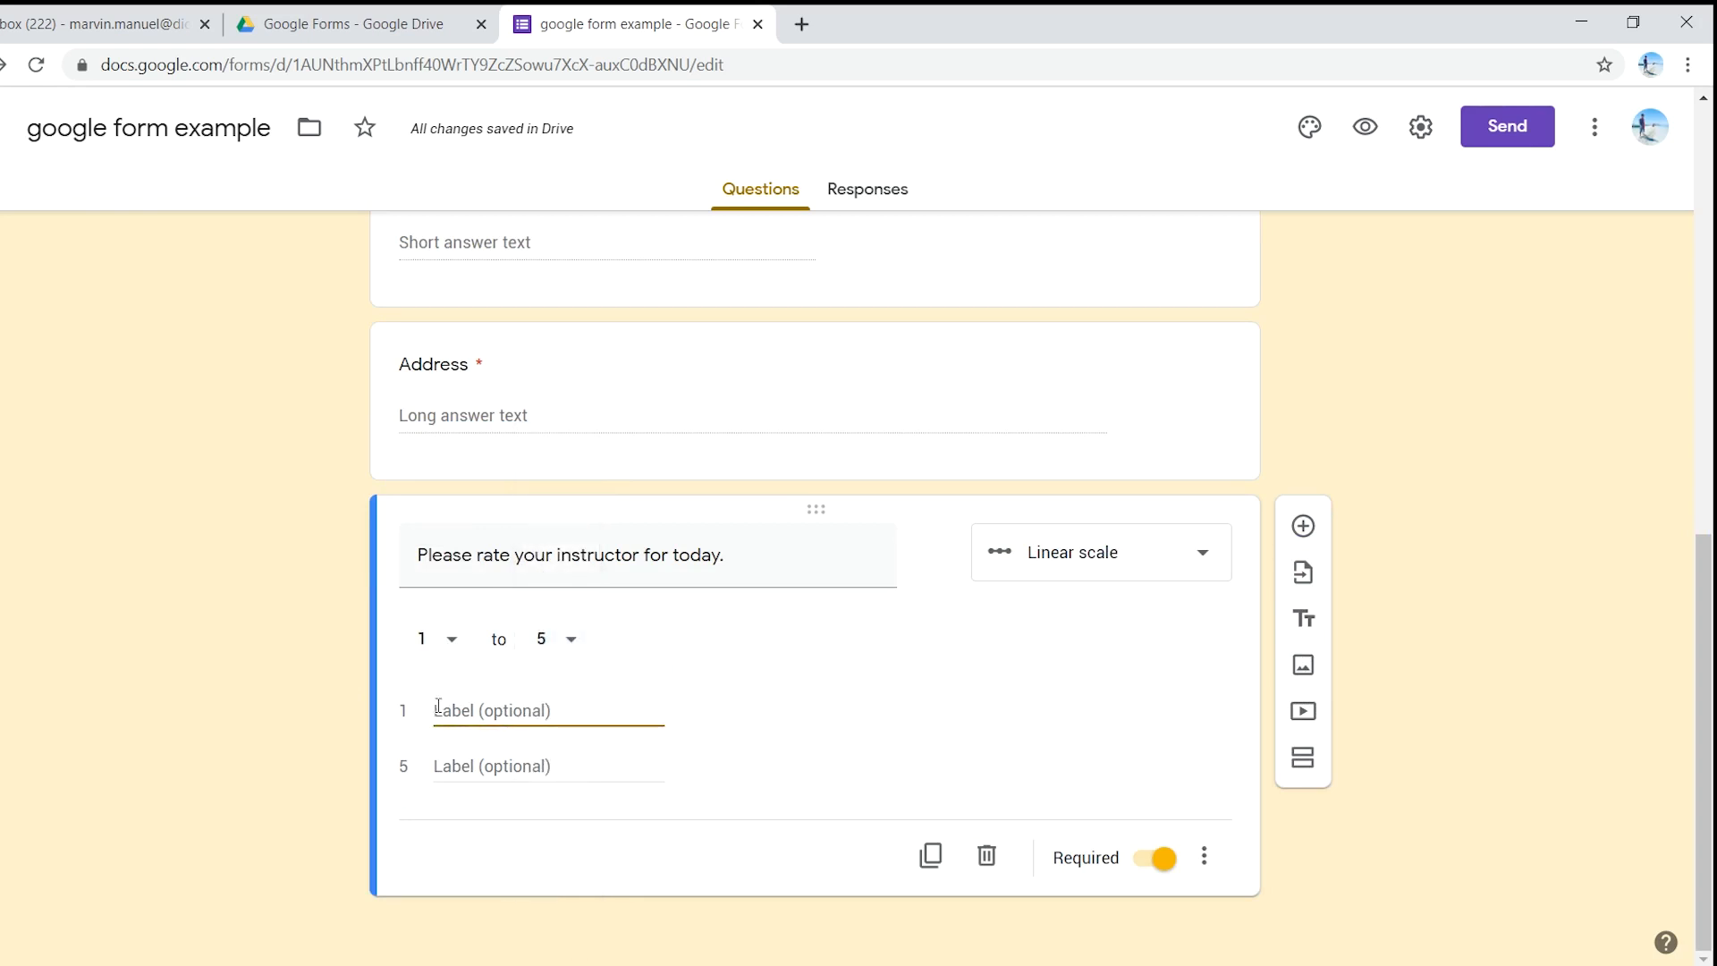
{"action": "type", "text": "Poor"}
{"action": "left_click", "coordinate": [565, 758]}
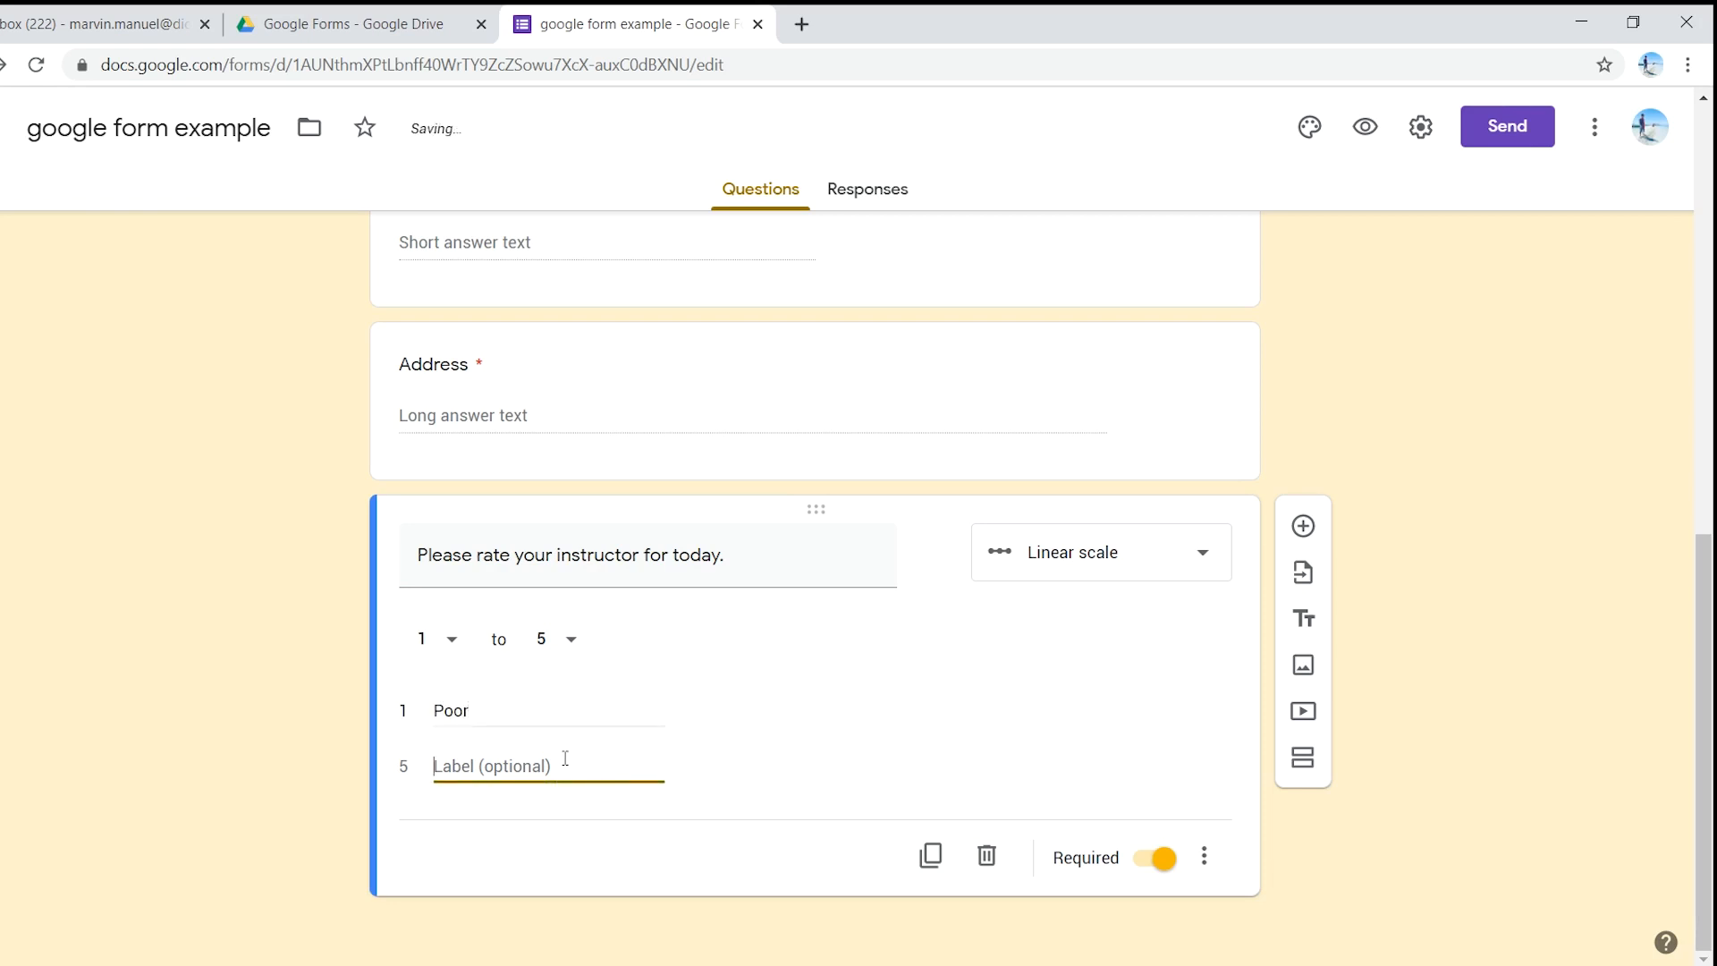
{"action": "type", "text": "Excellent"}
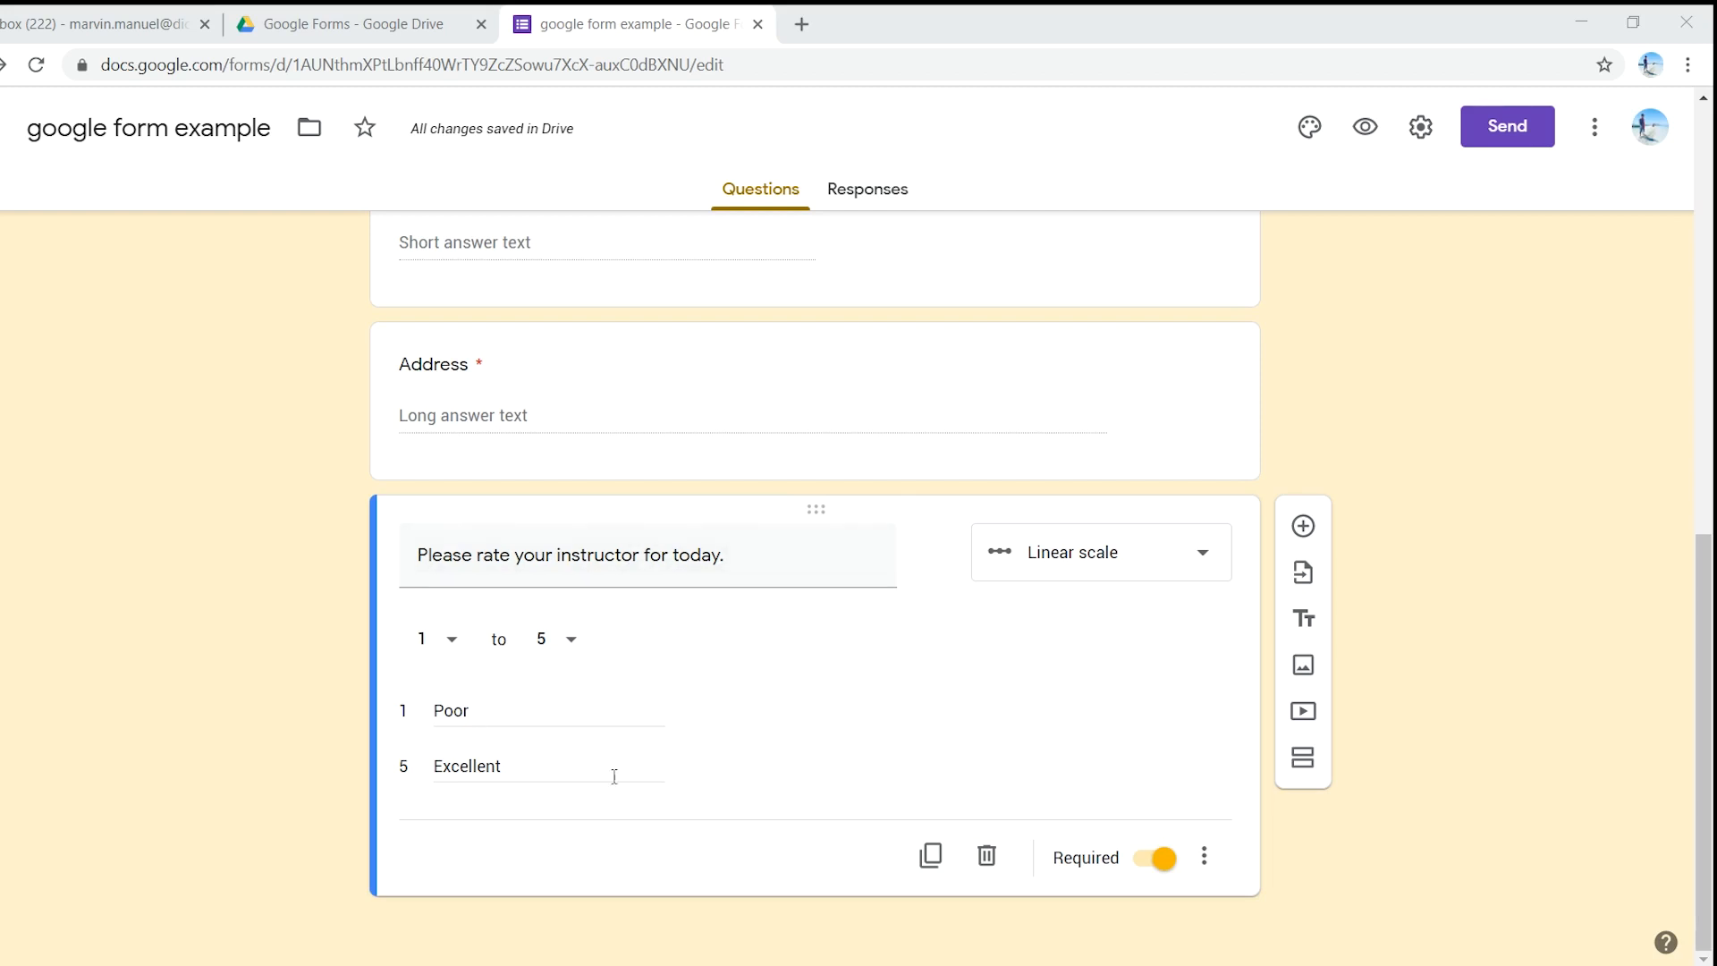
{"action": "left_click", "coordinate": [930, 857]}
- Change the duplicated question's type to Multiple choice grid
{"action": "left_click", "coordinate": [819, 791]}
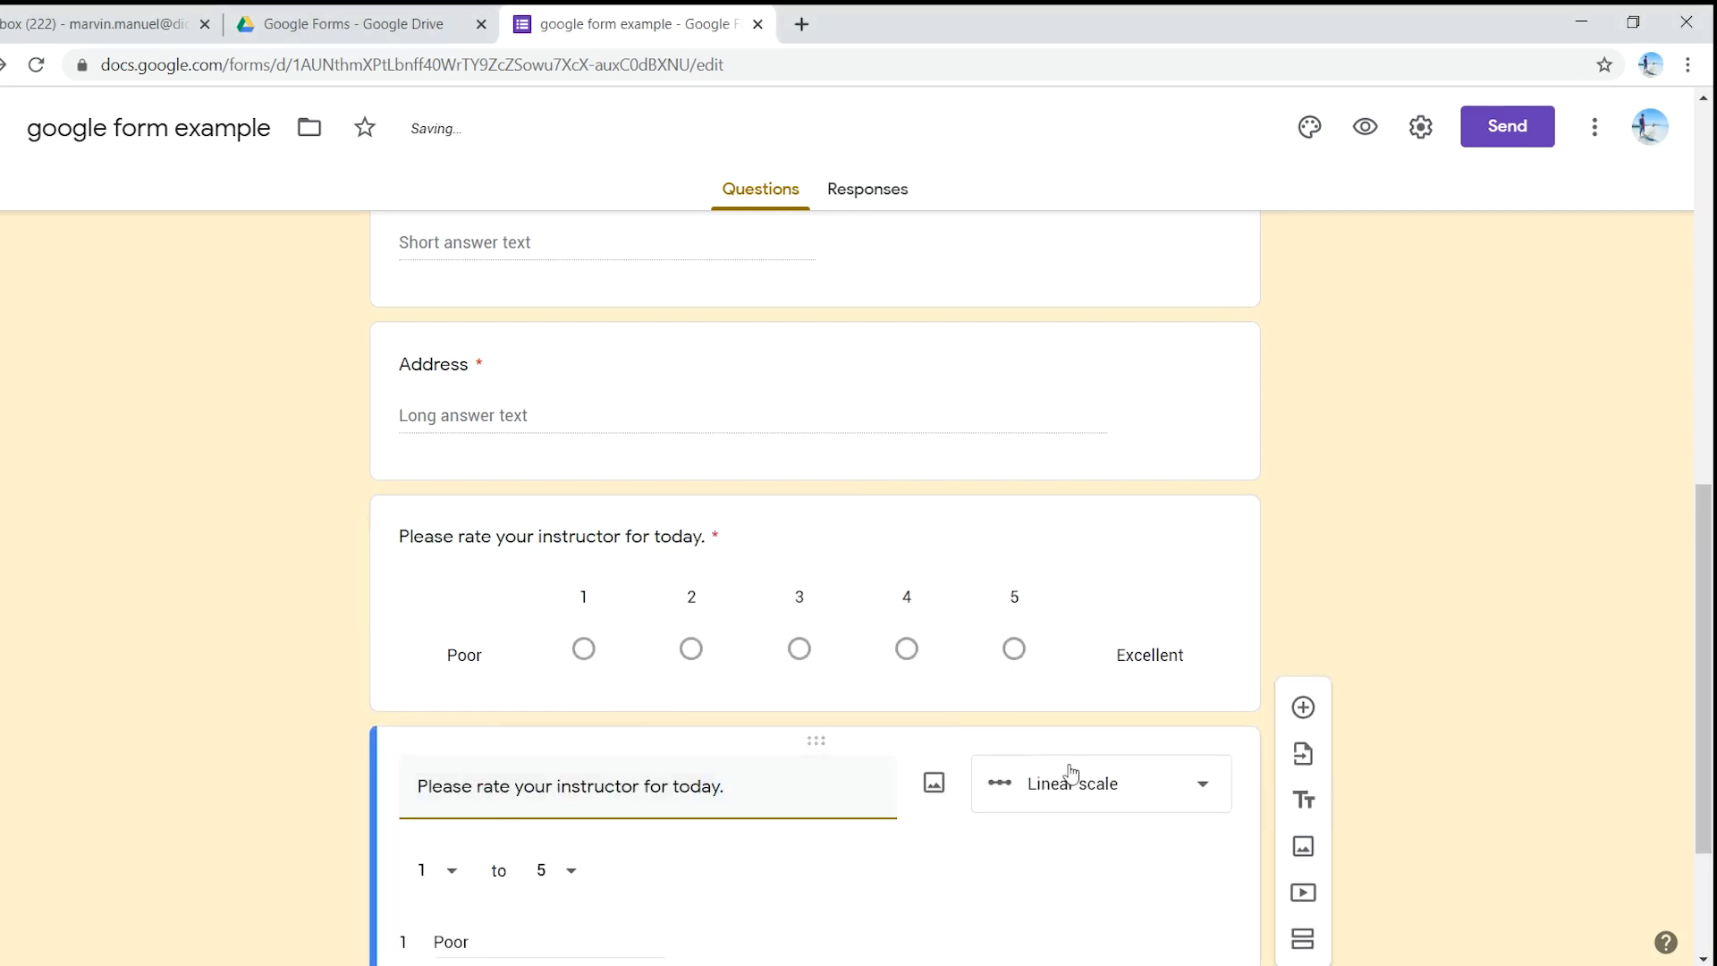
{"action": "scroll", "coordinate": [1028, 502], "scroll_direction": "down", "scroll_amount": 3}
{"action": "left_click", "coordinate": [1116, 556]}
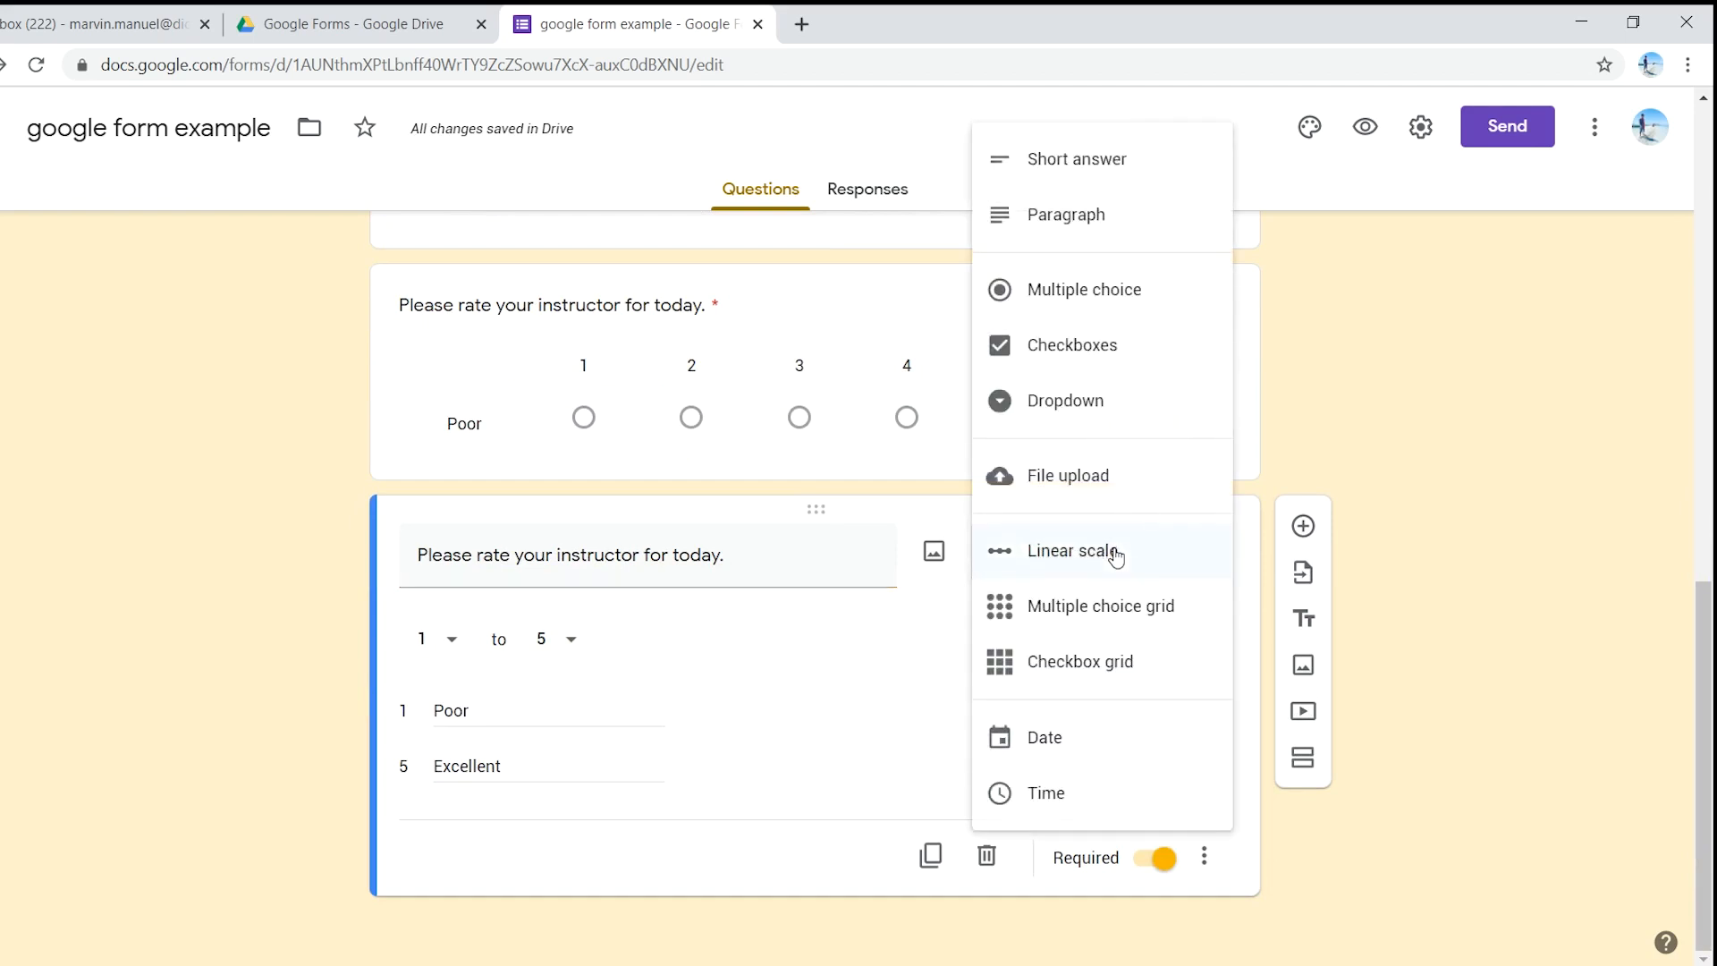
{"action": "left_click", "coordinate": [1108, 618]}
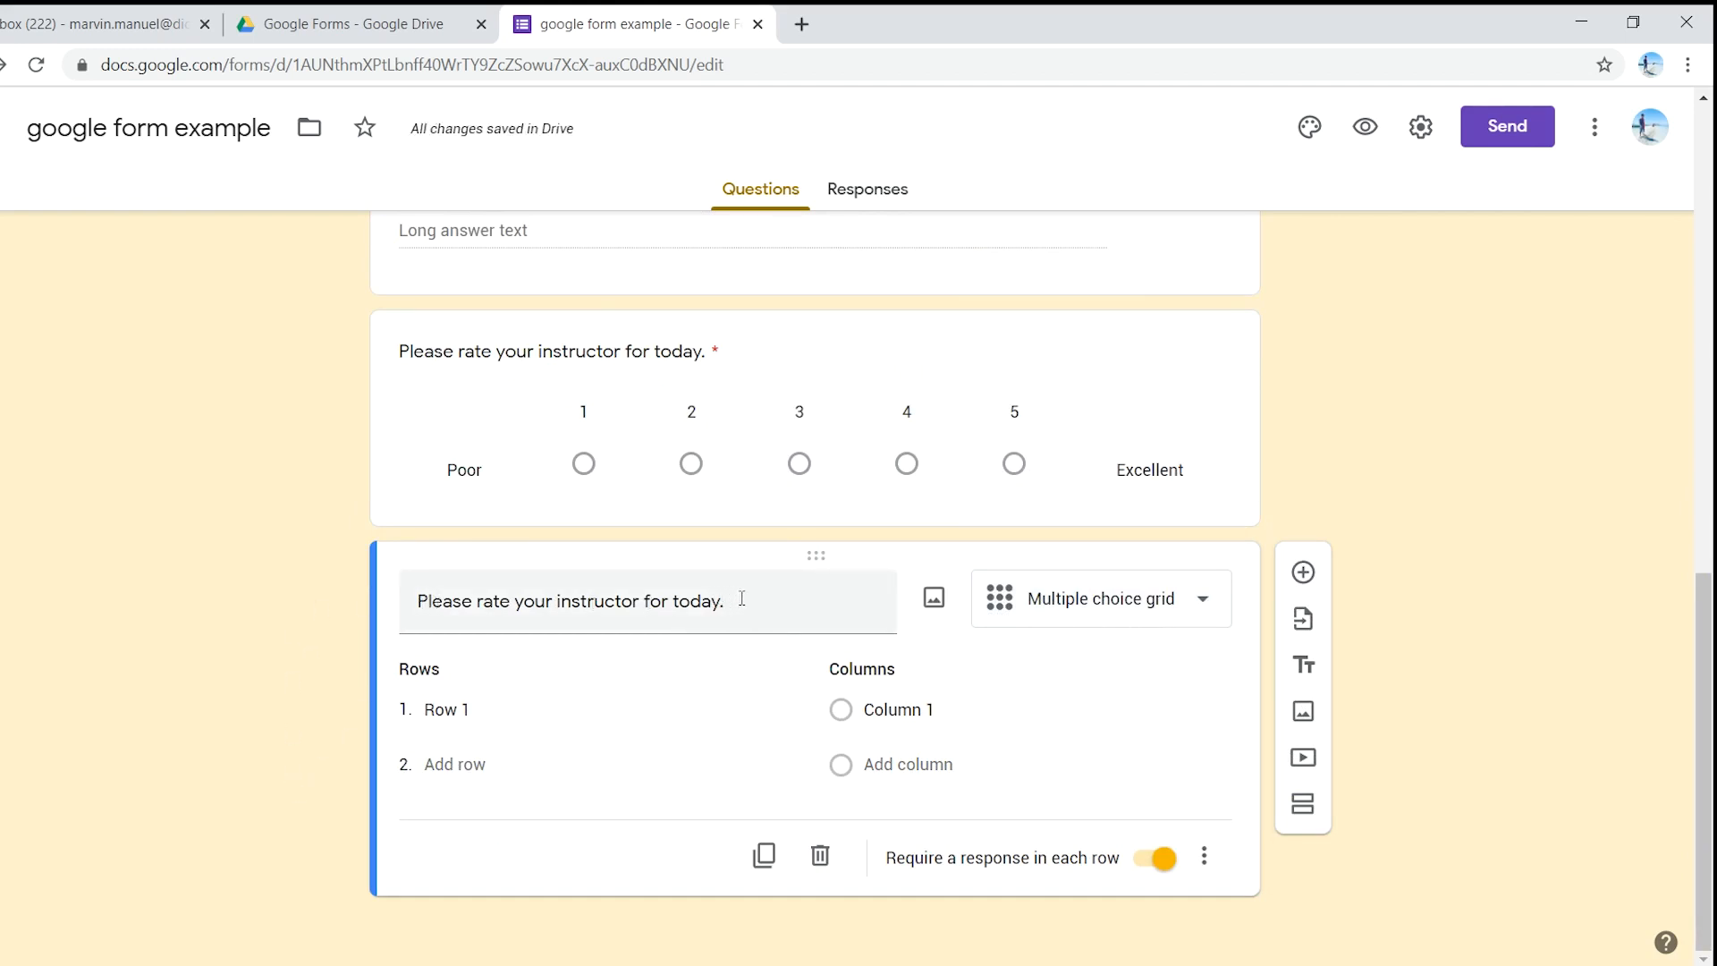
- Retitle the copy 'How do want to rate your instructor for today.'
{"action": "left_click_drag", "start_coordinate": [741, 598], "coordinate": [434, 599]}
{"action": "left_click", "coordinate": [420, 604]}
{"action": "type", "text": "How do"}
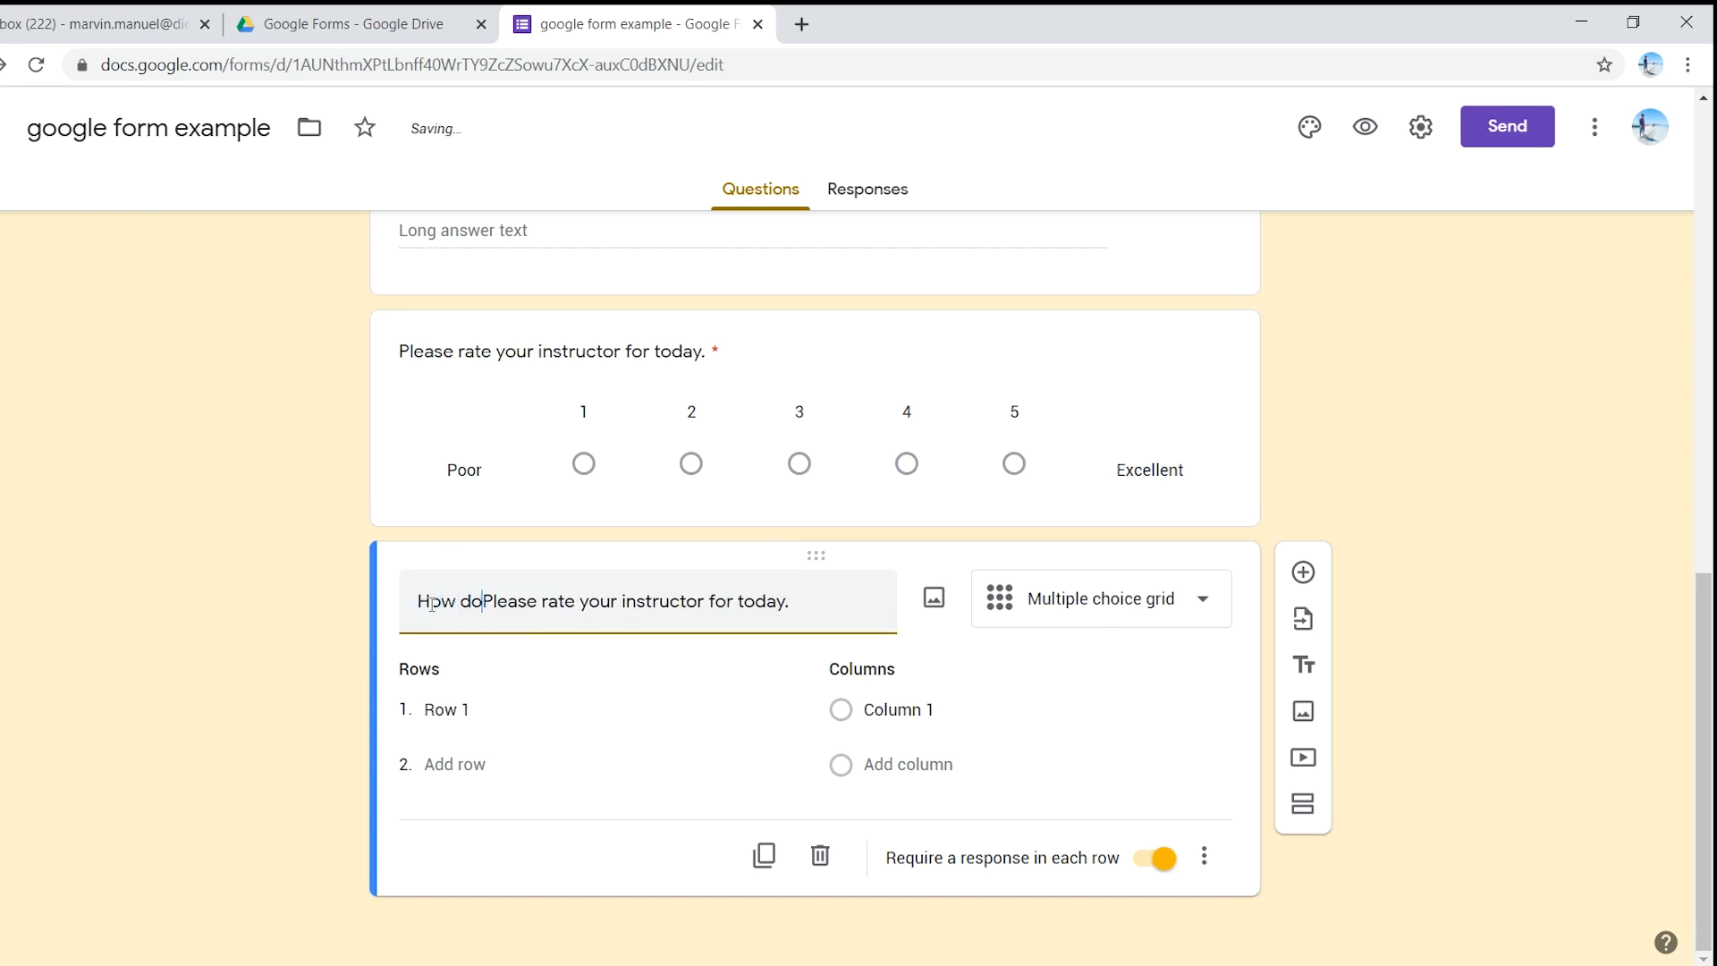
{"action": "type", "text": " want to"}
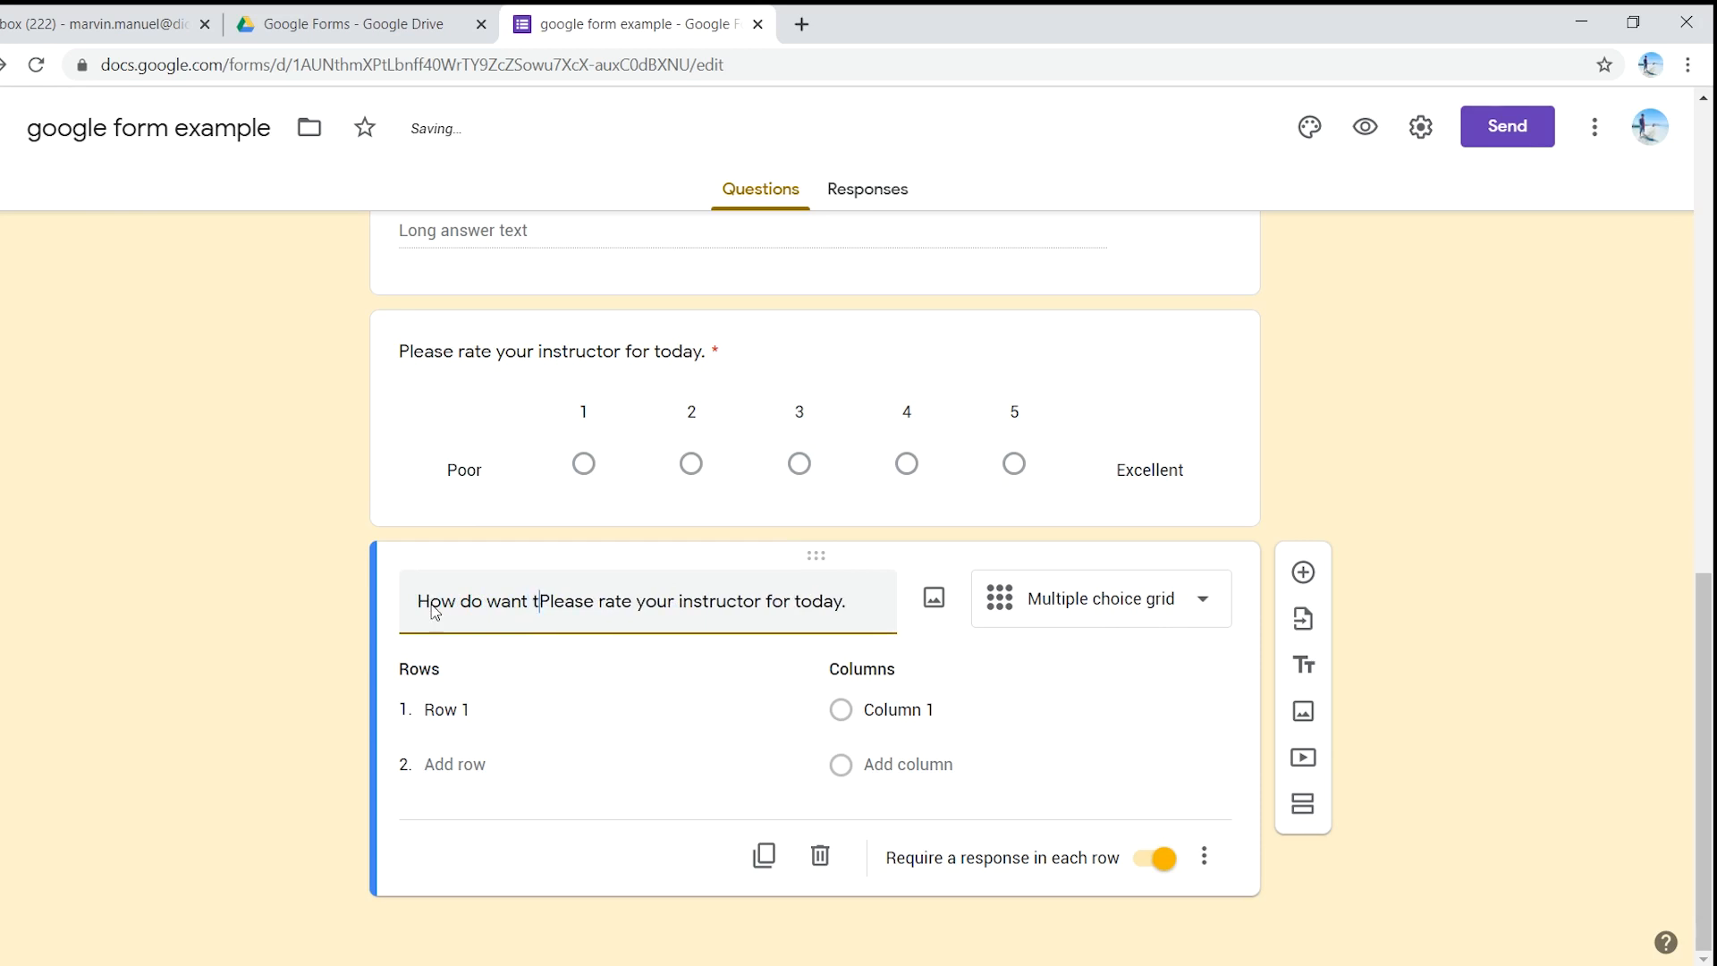
{"action": "key", "text": "Delete"}
{"action": "key", "text": "Delete"}
{"action": "key", "text": "Delete"}
{"action": "key", "text": "Delete"}
{"action": "key", "text": "Delete"}
{"action": "key", "text": "Delete"}
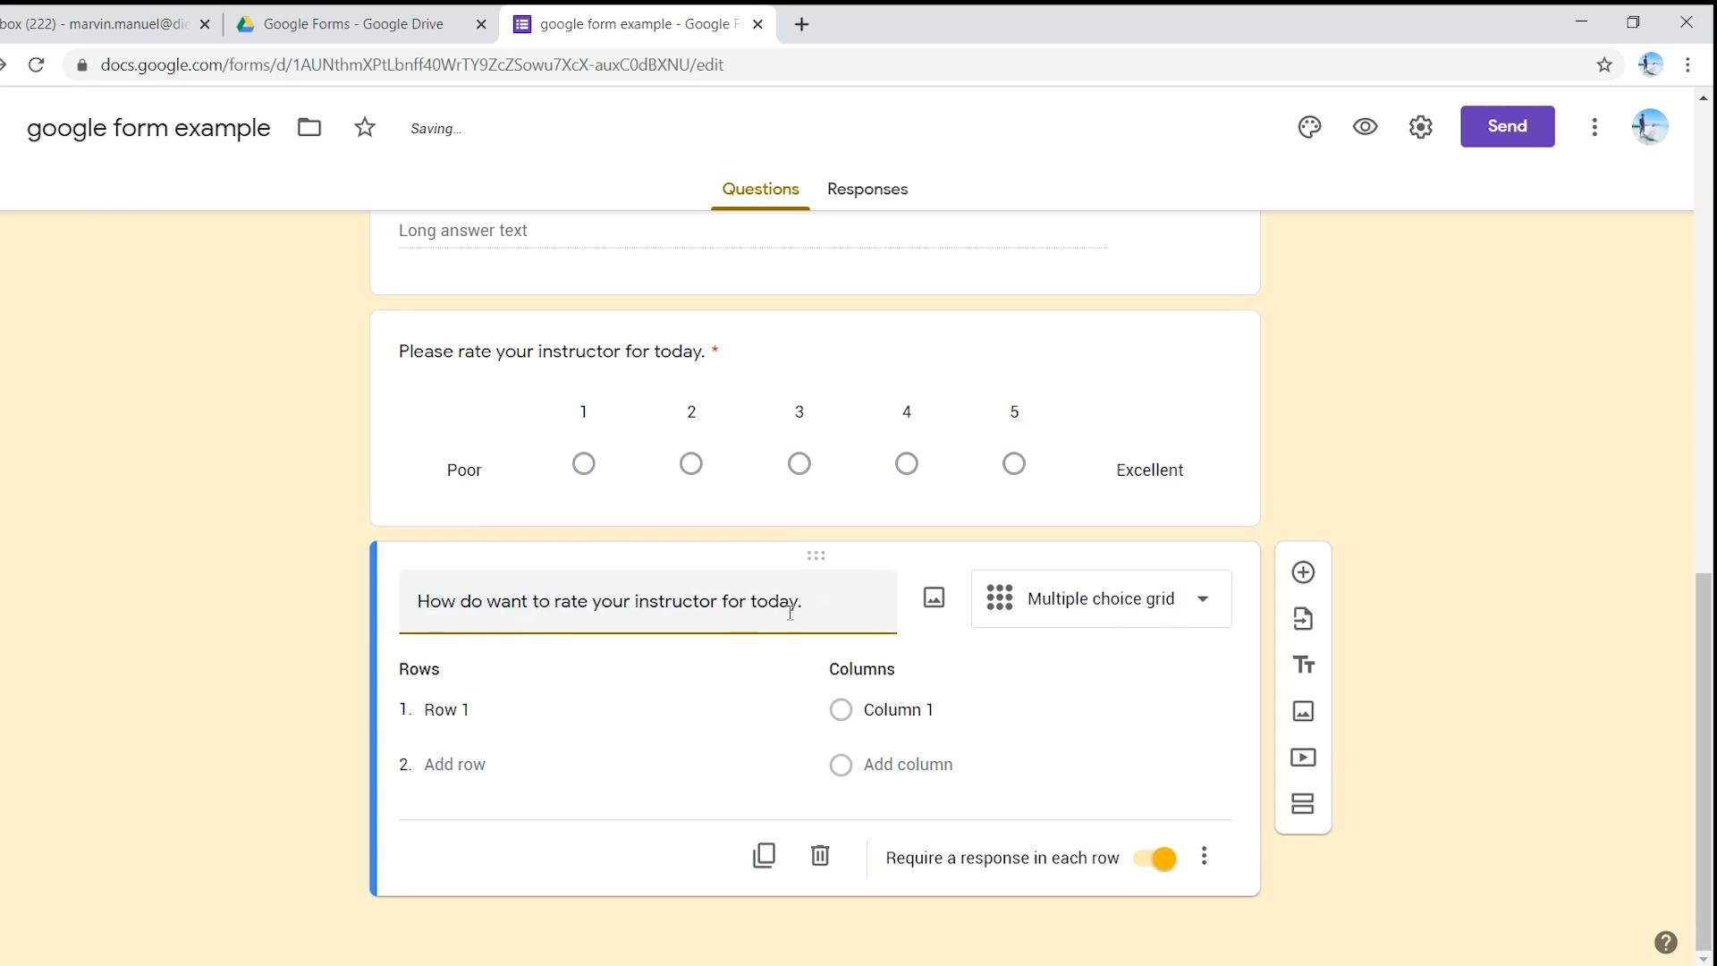
{"action": "left_click", "coordinate": [520, 708]}
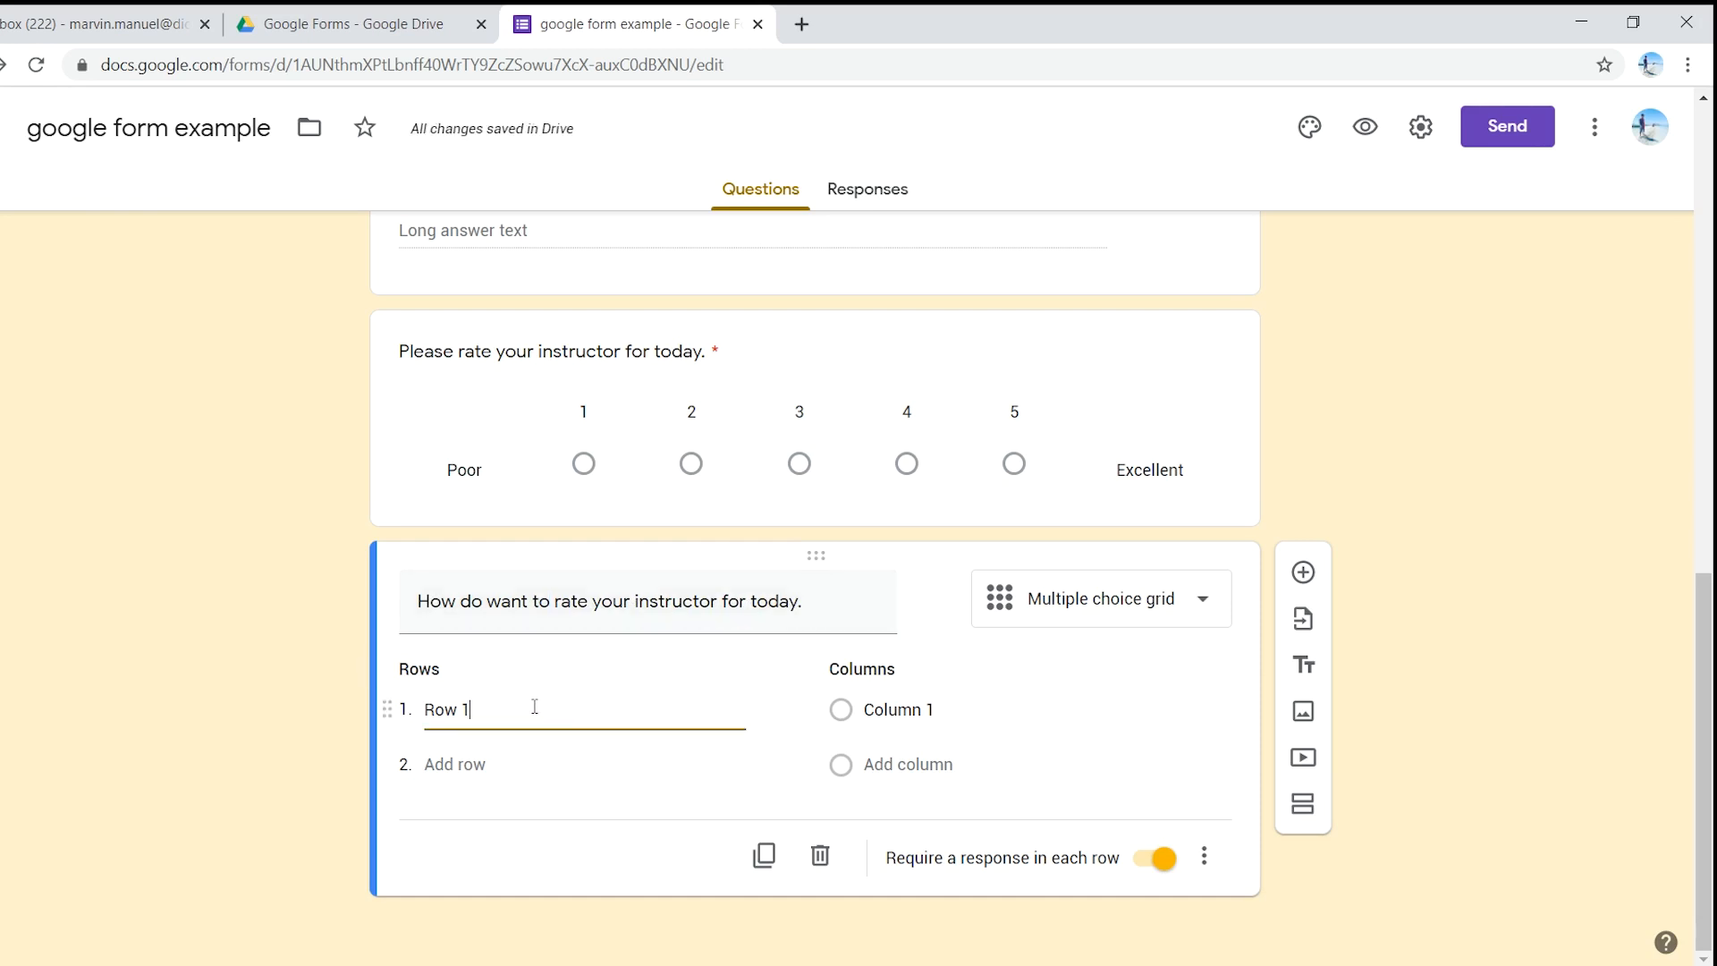
- Name the grid rows Clarity, Content and Delivery
{"action": "left_click_drag", "start_coordinate": [517, 709], "coordinate": [419, 705]}
{"action": "type", "text": "Clarit"}
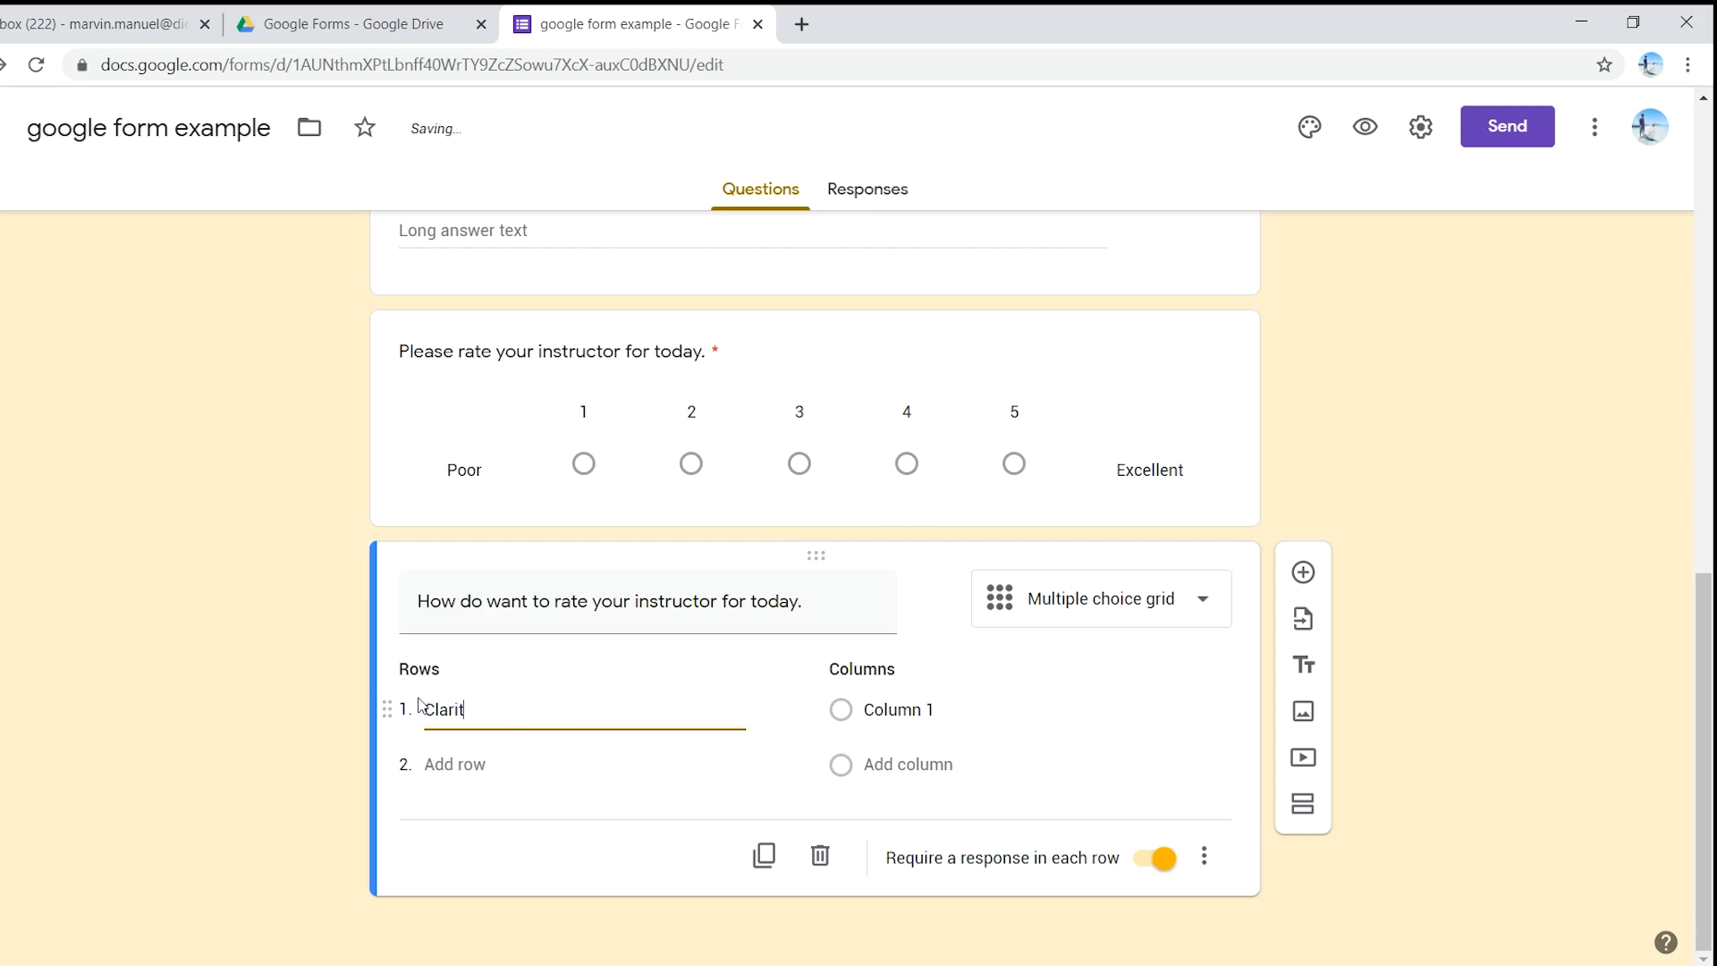
{"action": "type", "text": "y"}
{"action": "left_click", "coordinate": [476, 766]}
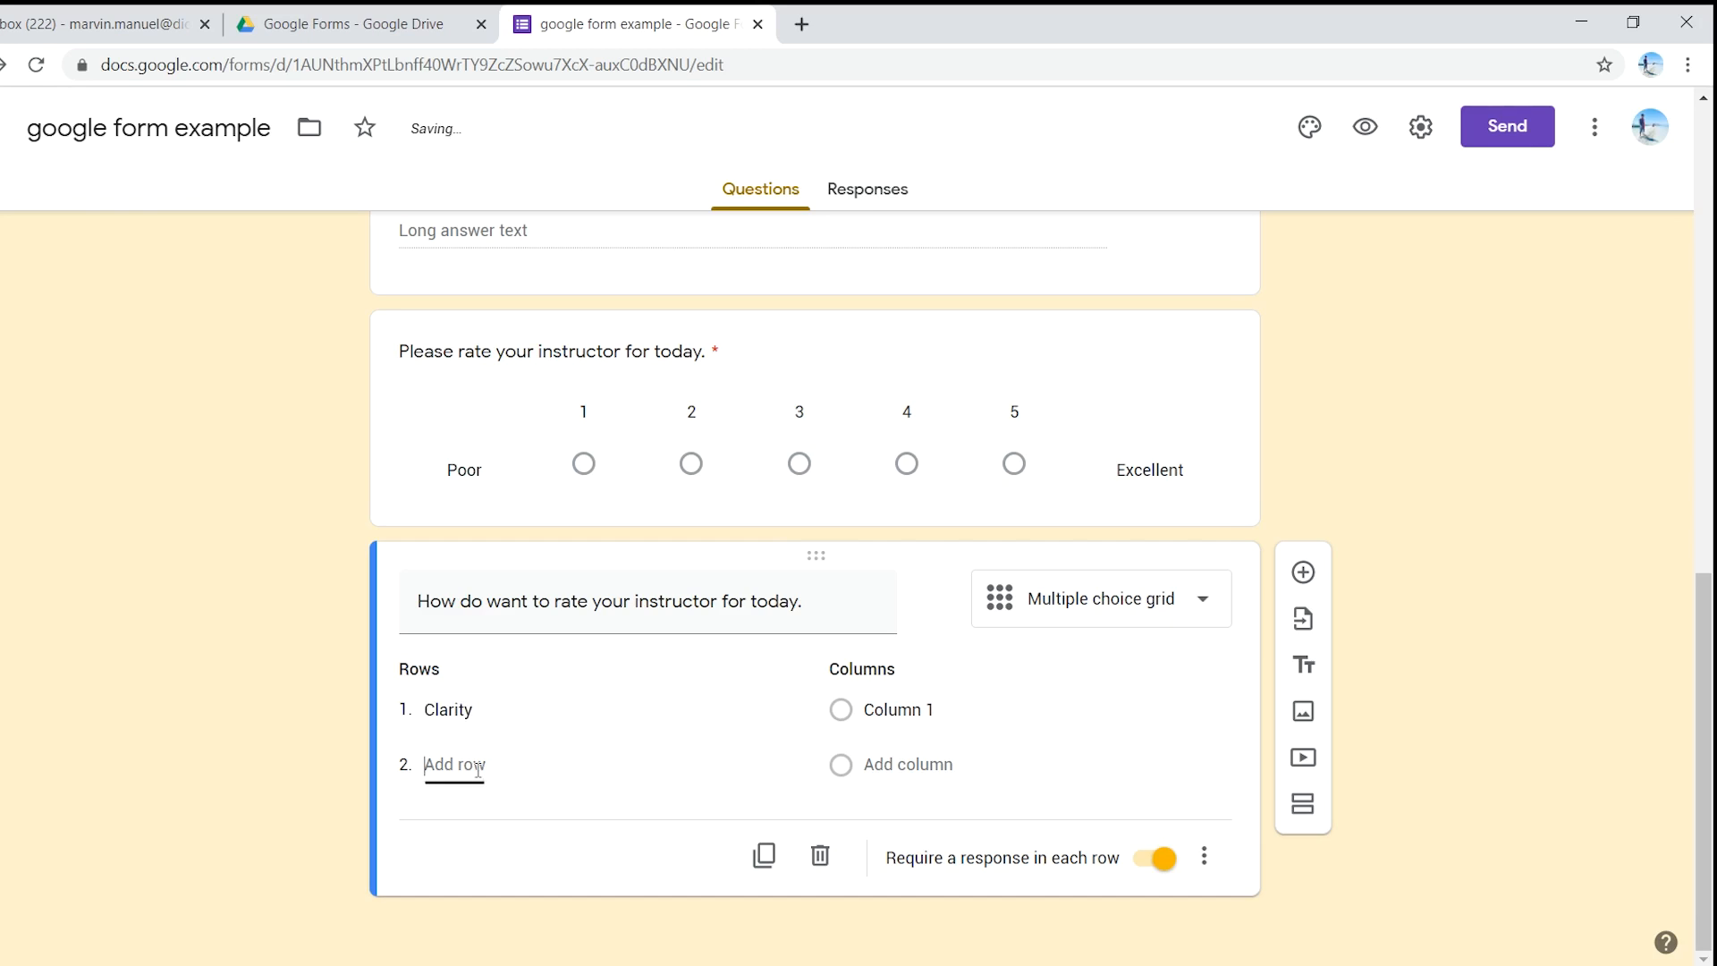
{"action": "type", "text": "Con"}
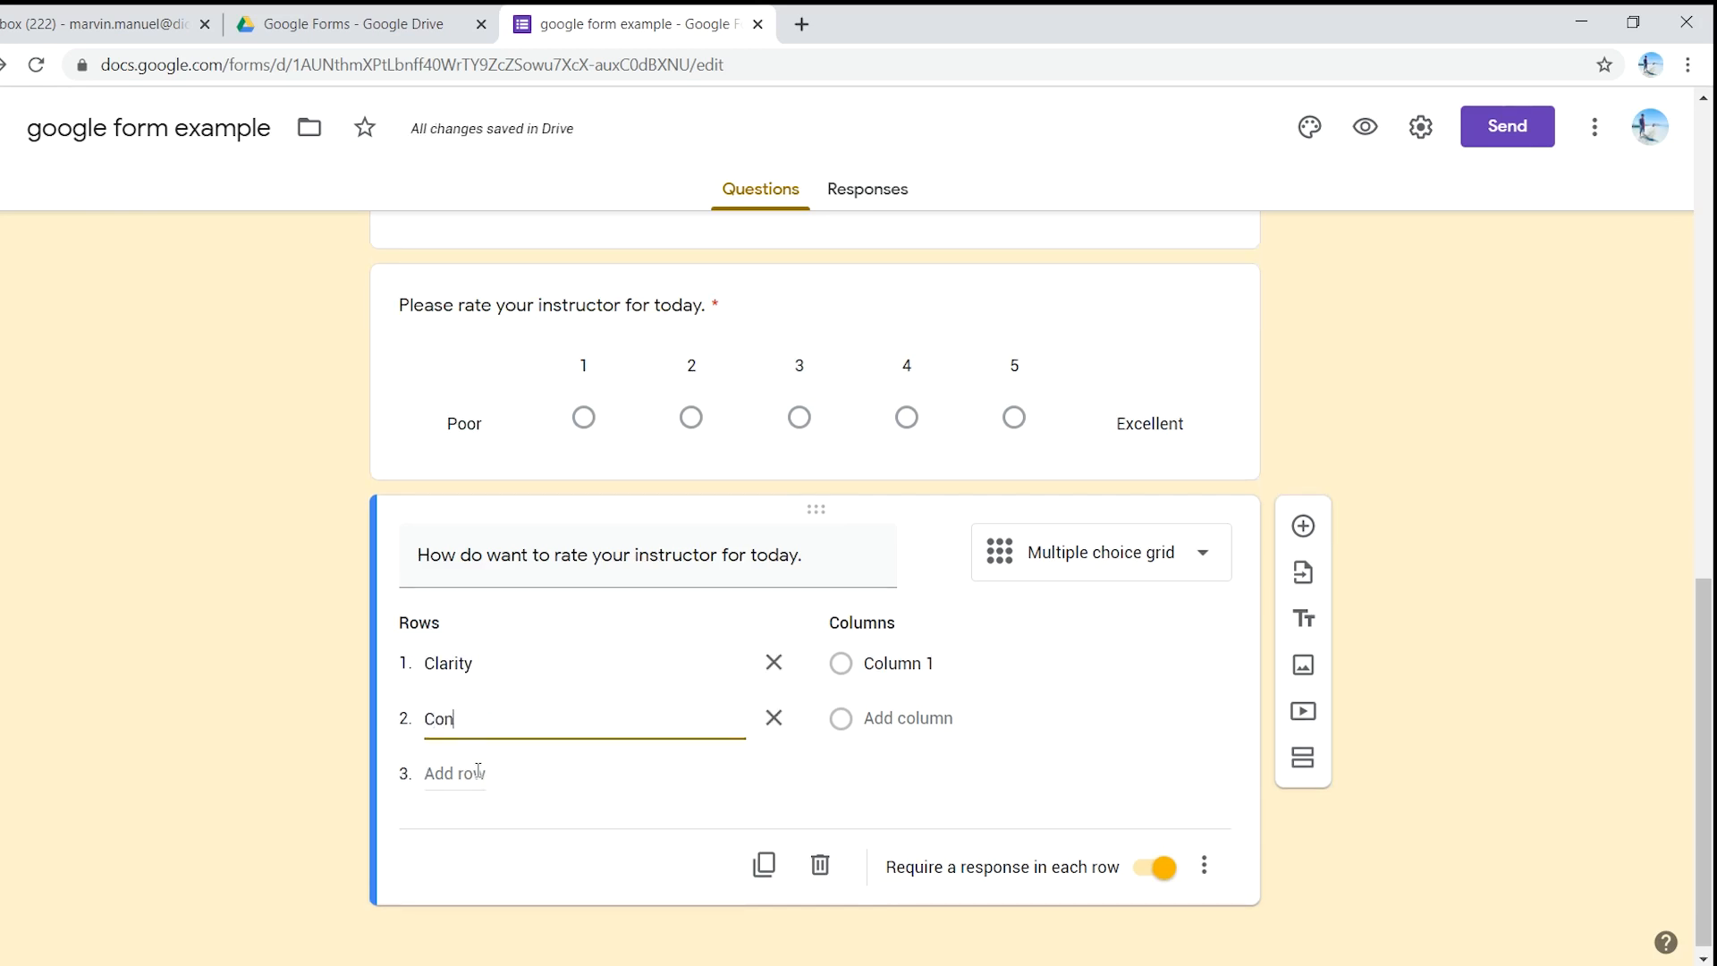
{"action": "type", "text": "tent"}
{"action": "left_click", "coordinate": [476, 774]}
{"action": "type", "text": "Delivery"}
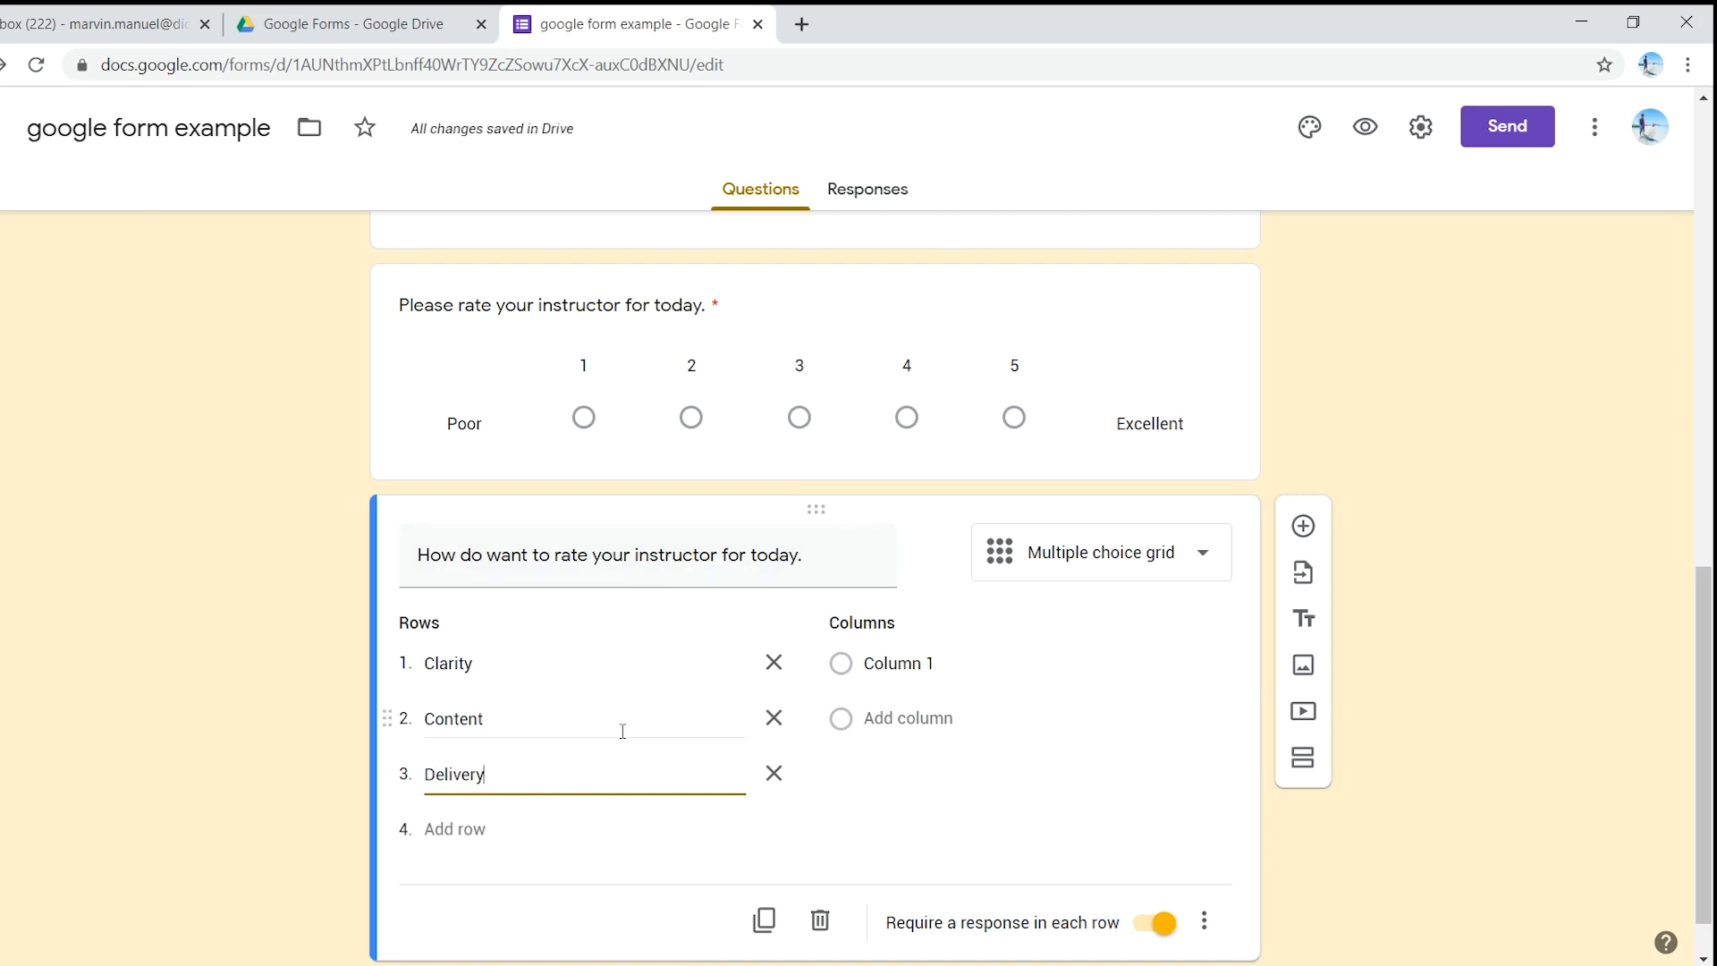
- Make the grid's rating columns 1, 2, 3, 4 and 5
{"action": "left_click", "coordinate": [967, 663]}
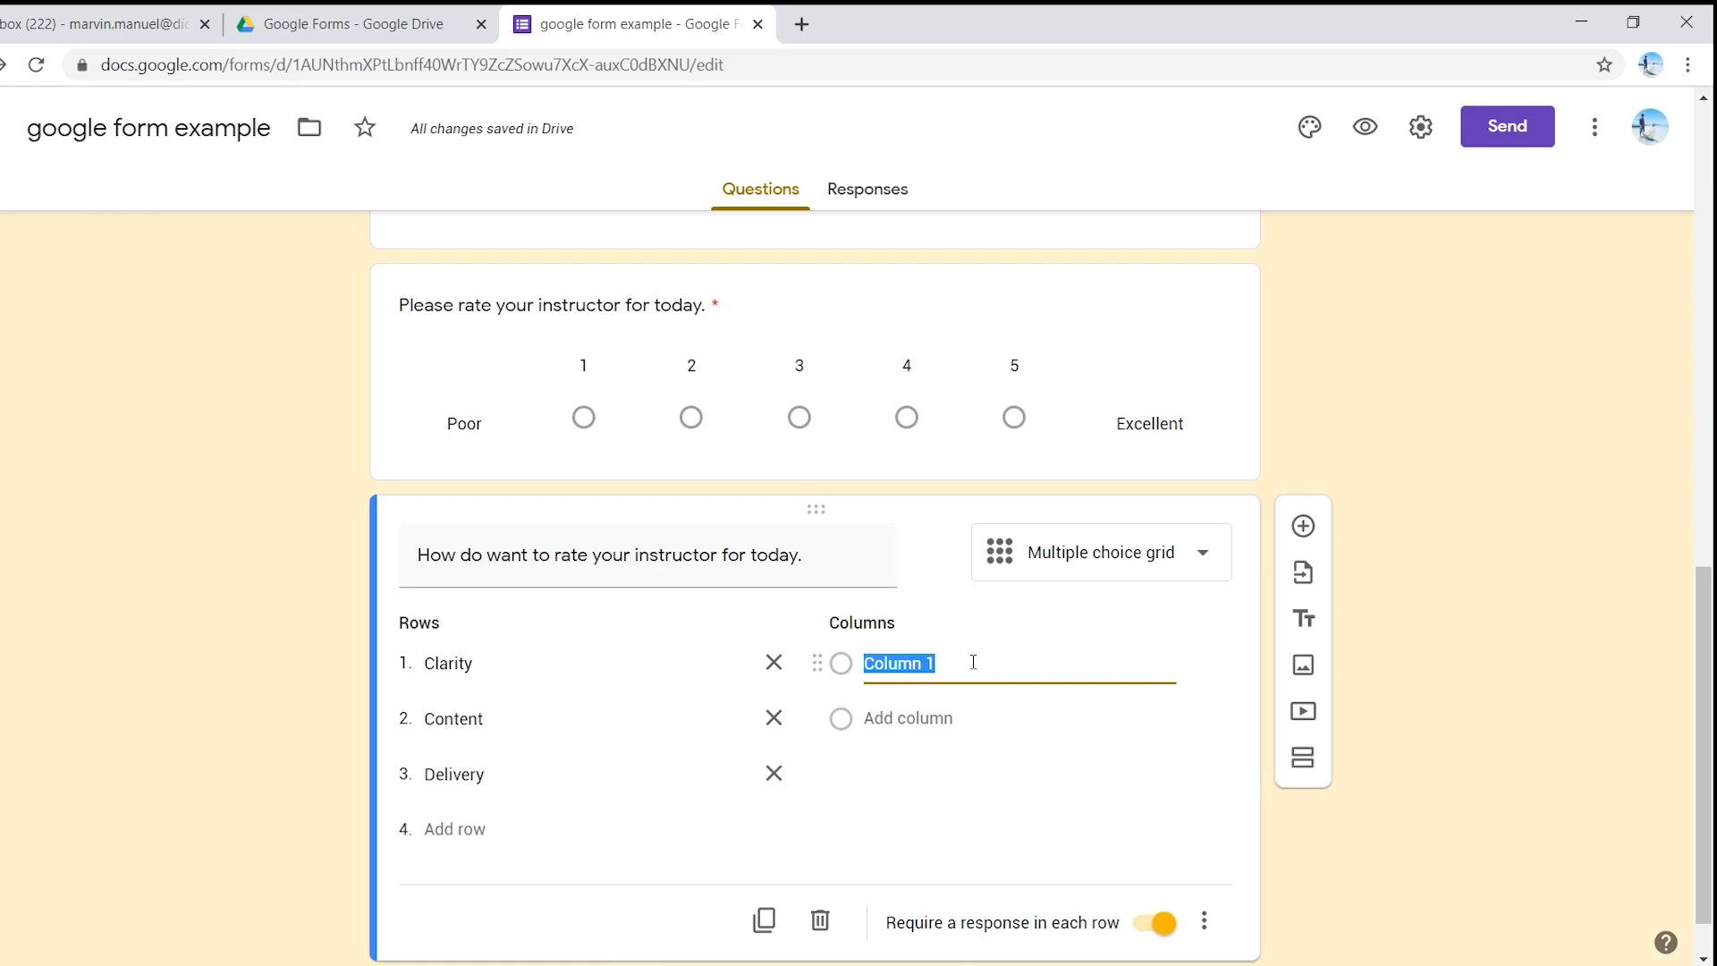
{"action": "type", "text": "1"}
{"action": "left_click", "coordinate": [966, 726]}
{"action": "type", "text": "2"}
{"action": "left_click", "coordinate": [921, 773]}
{"action": "type", "text": "3"}
{"action": "left_click", "coordinate": [912, 827]}
{"action": "type", "text": "4"}
{"action": "left_click", "coordinate": [890, 767]}
{"action": "type", "text": "5"}
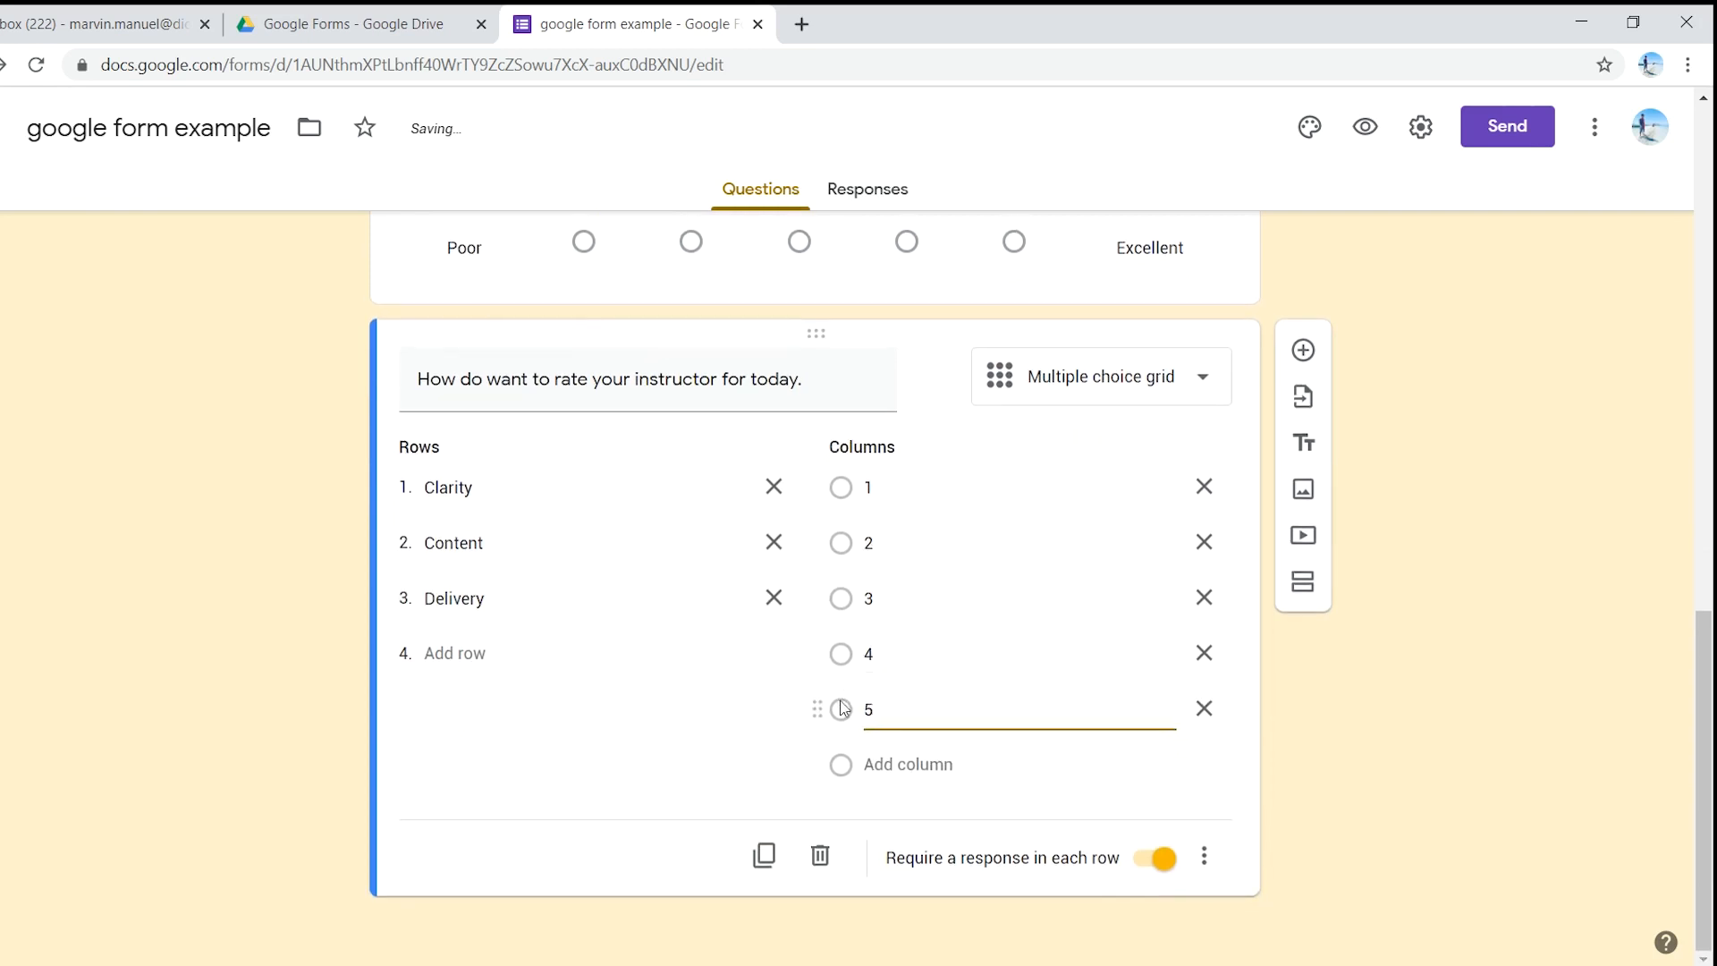
{"action": "left_click", "coordinate": [752, 743]}
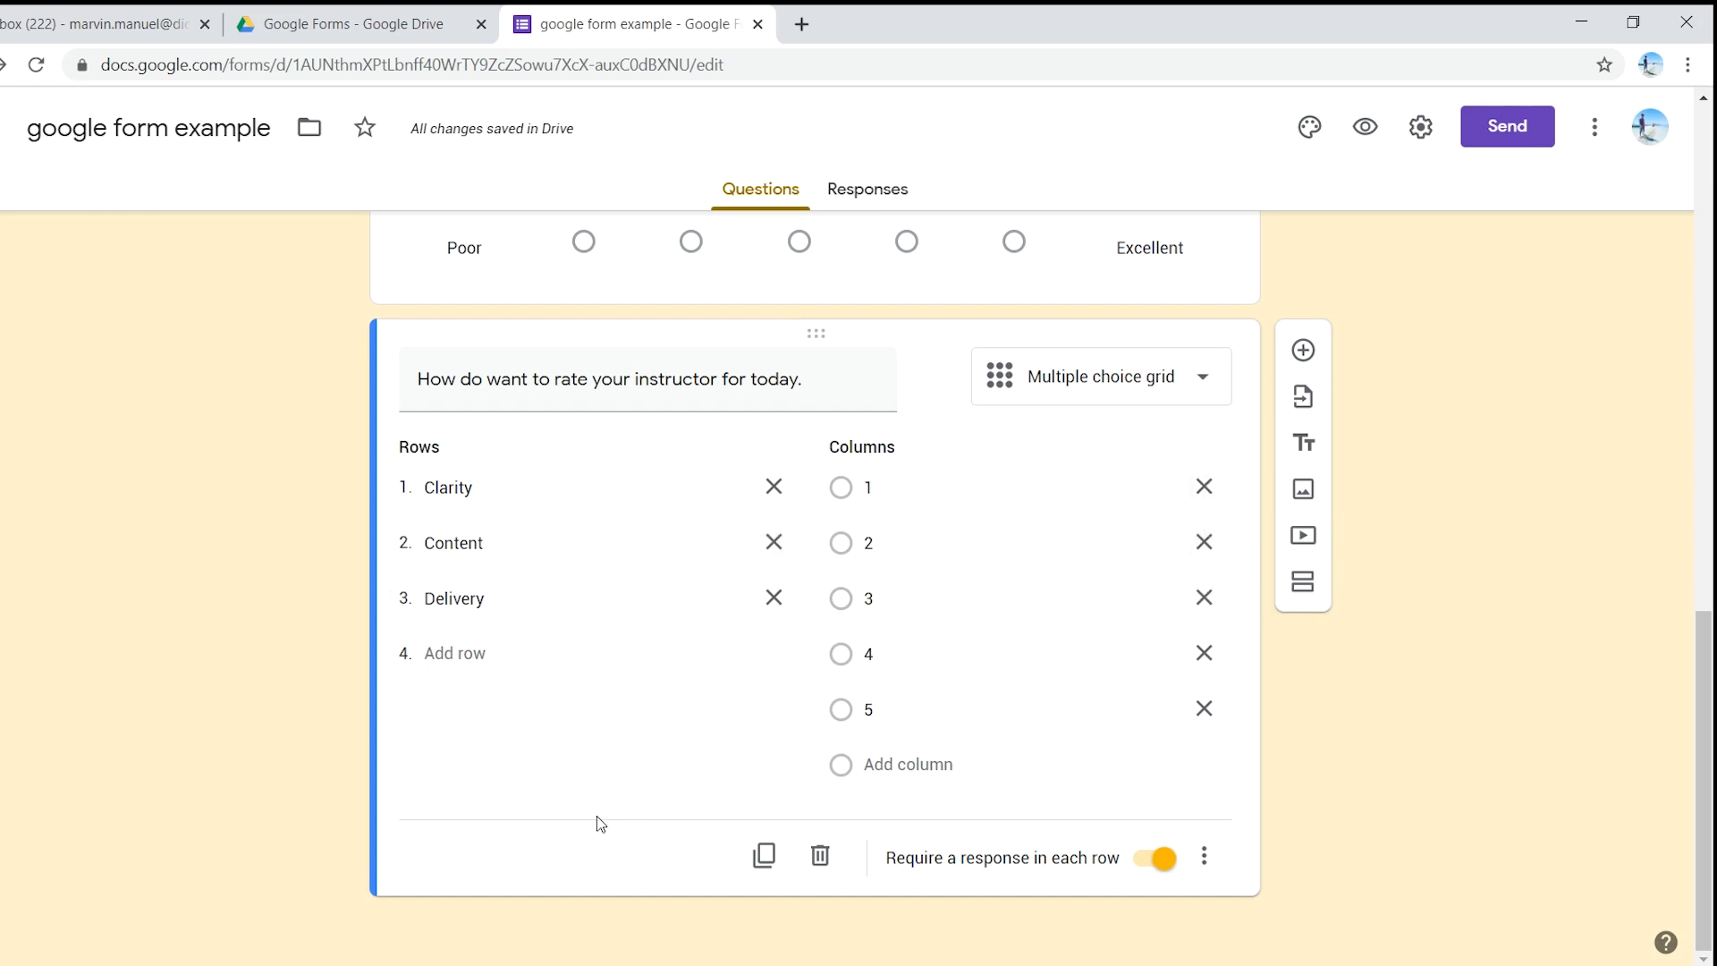
{"action": "scroll", "coordinate": [597, 805], "scroll_direction": "up", "scroll_amount": 10}
{"action": "scroll", "coordinate": [601, 794], "scroll_direction": "up", "scroll_amount": 4}
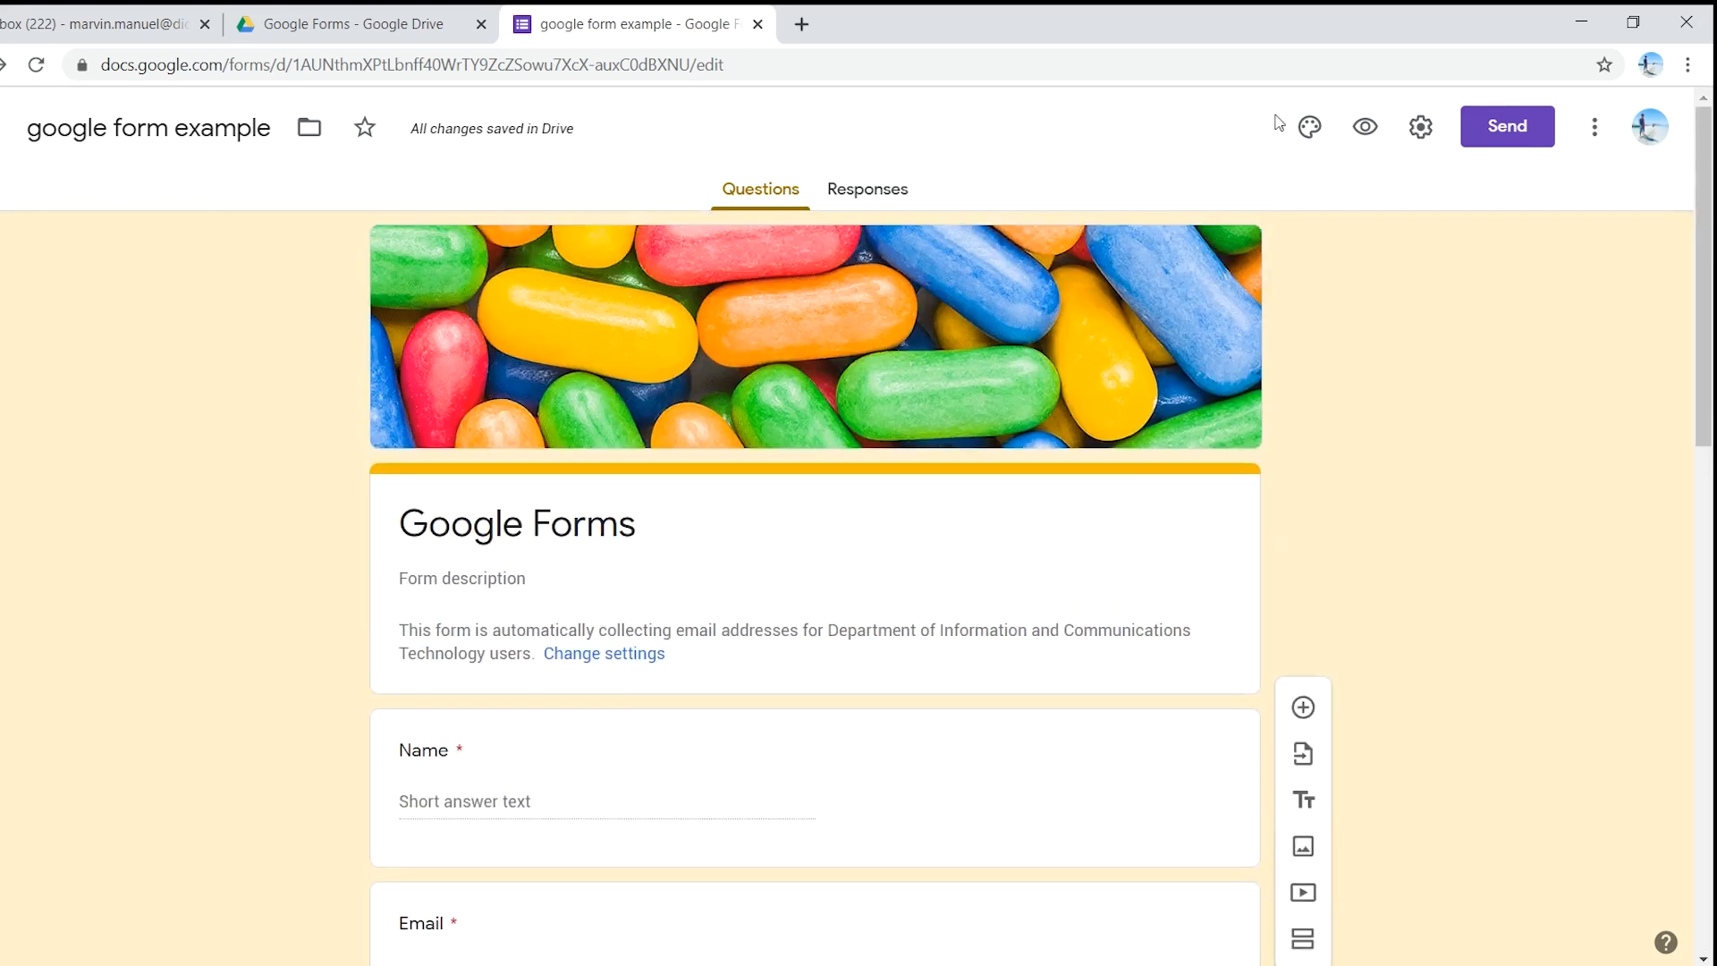
{"action": "scroll", "coordinate": [1295, 398], "scroll_direction": "down", "scroll_amount": 14}
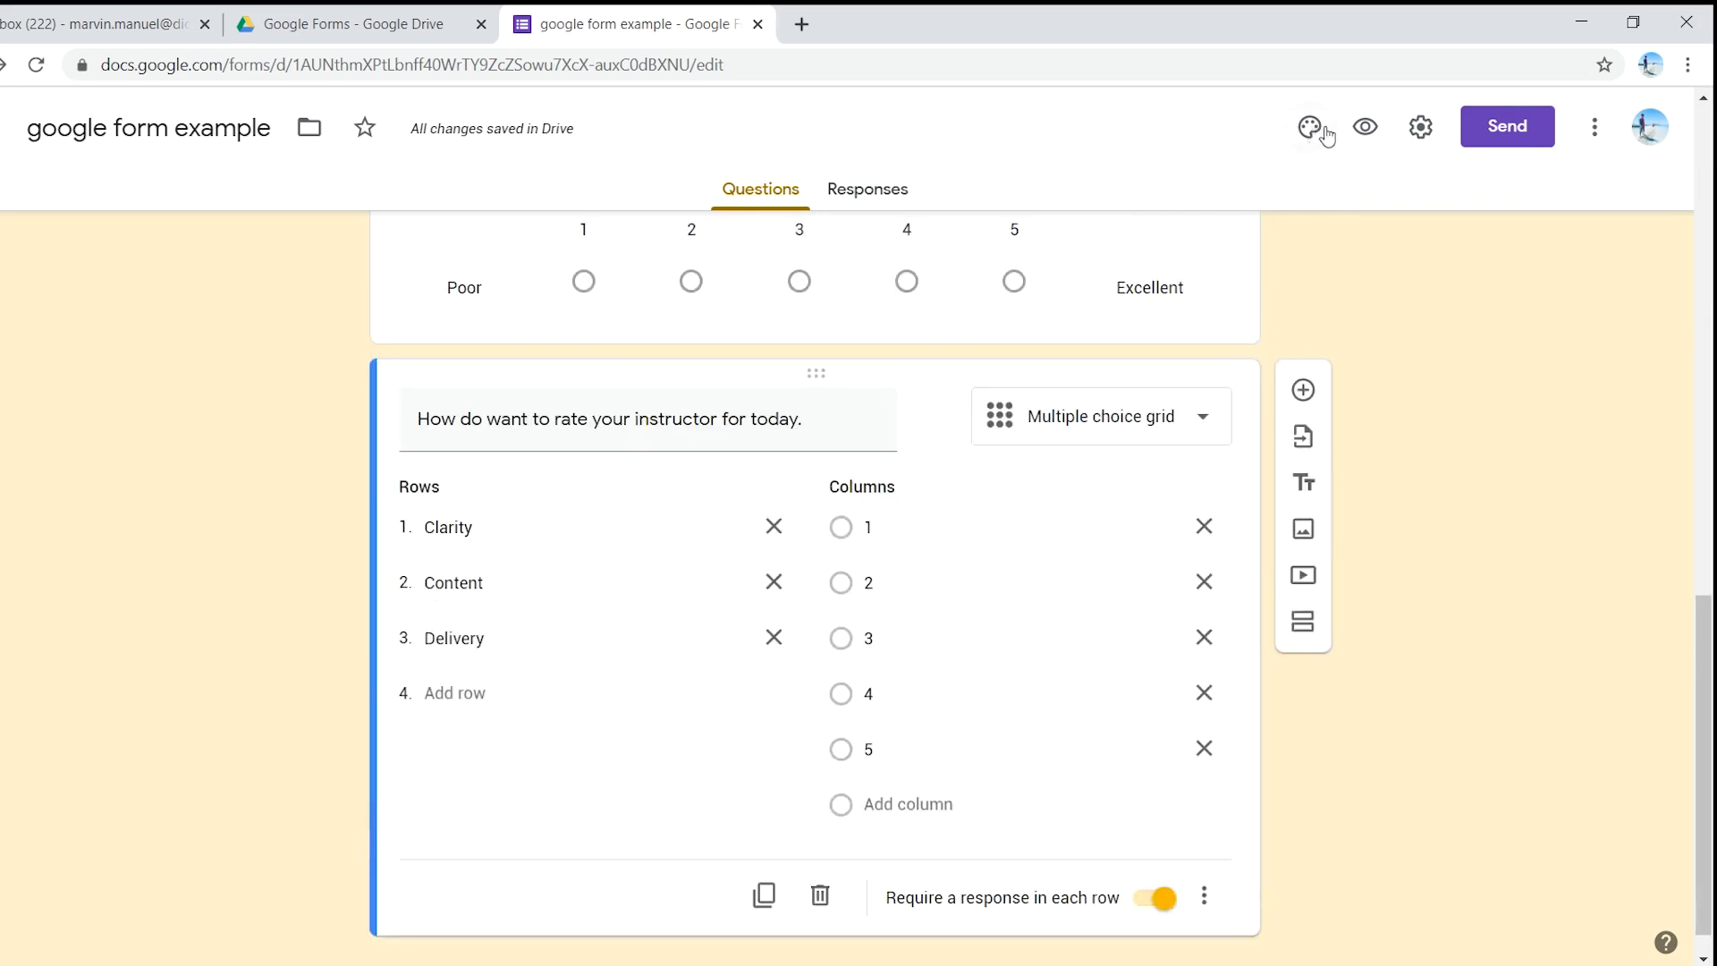
{"action": "left_click", "coordinate": [1366, 131]}
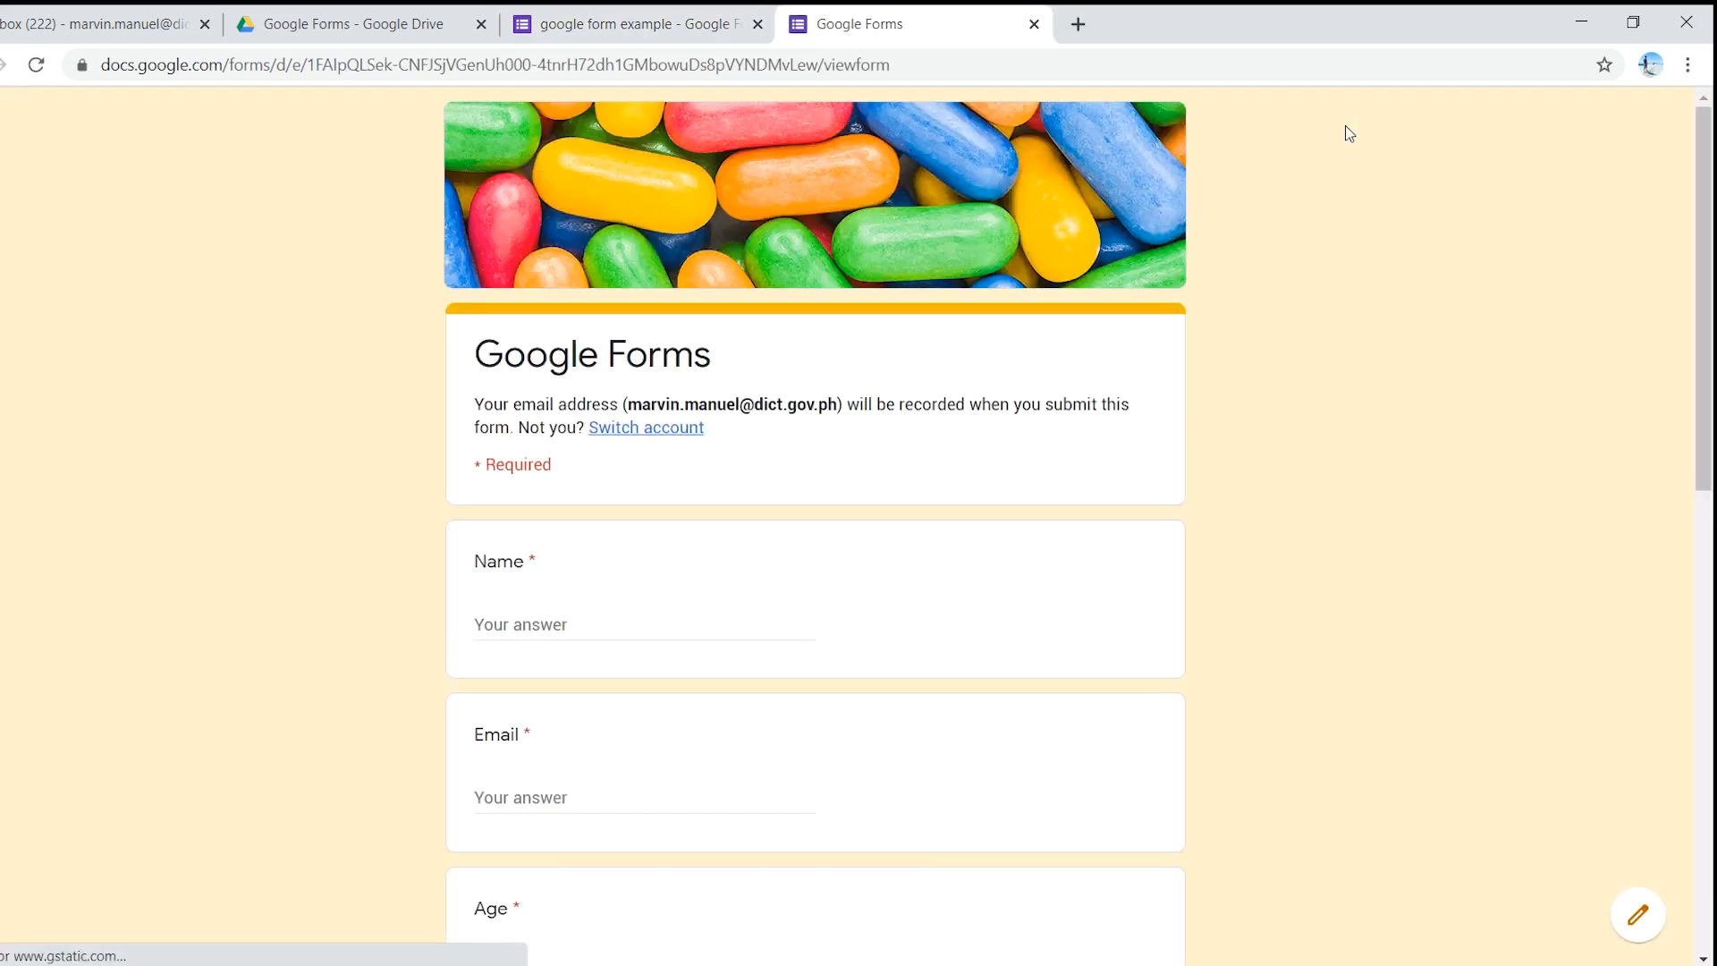
{"action": "scroll", "coordinate": [603, 419], "scroll_direction": "down", "scroll_amount": 5}
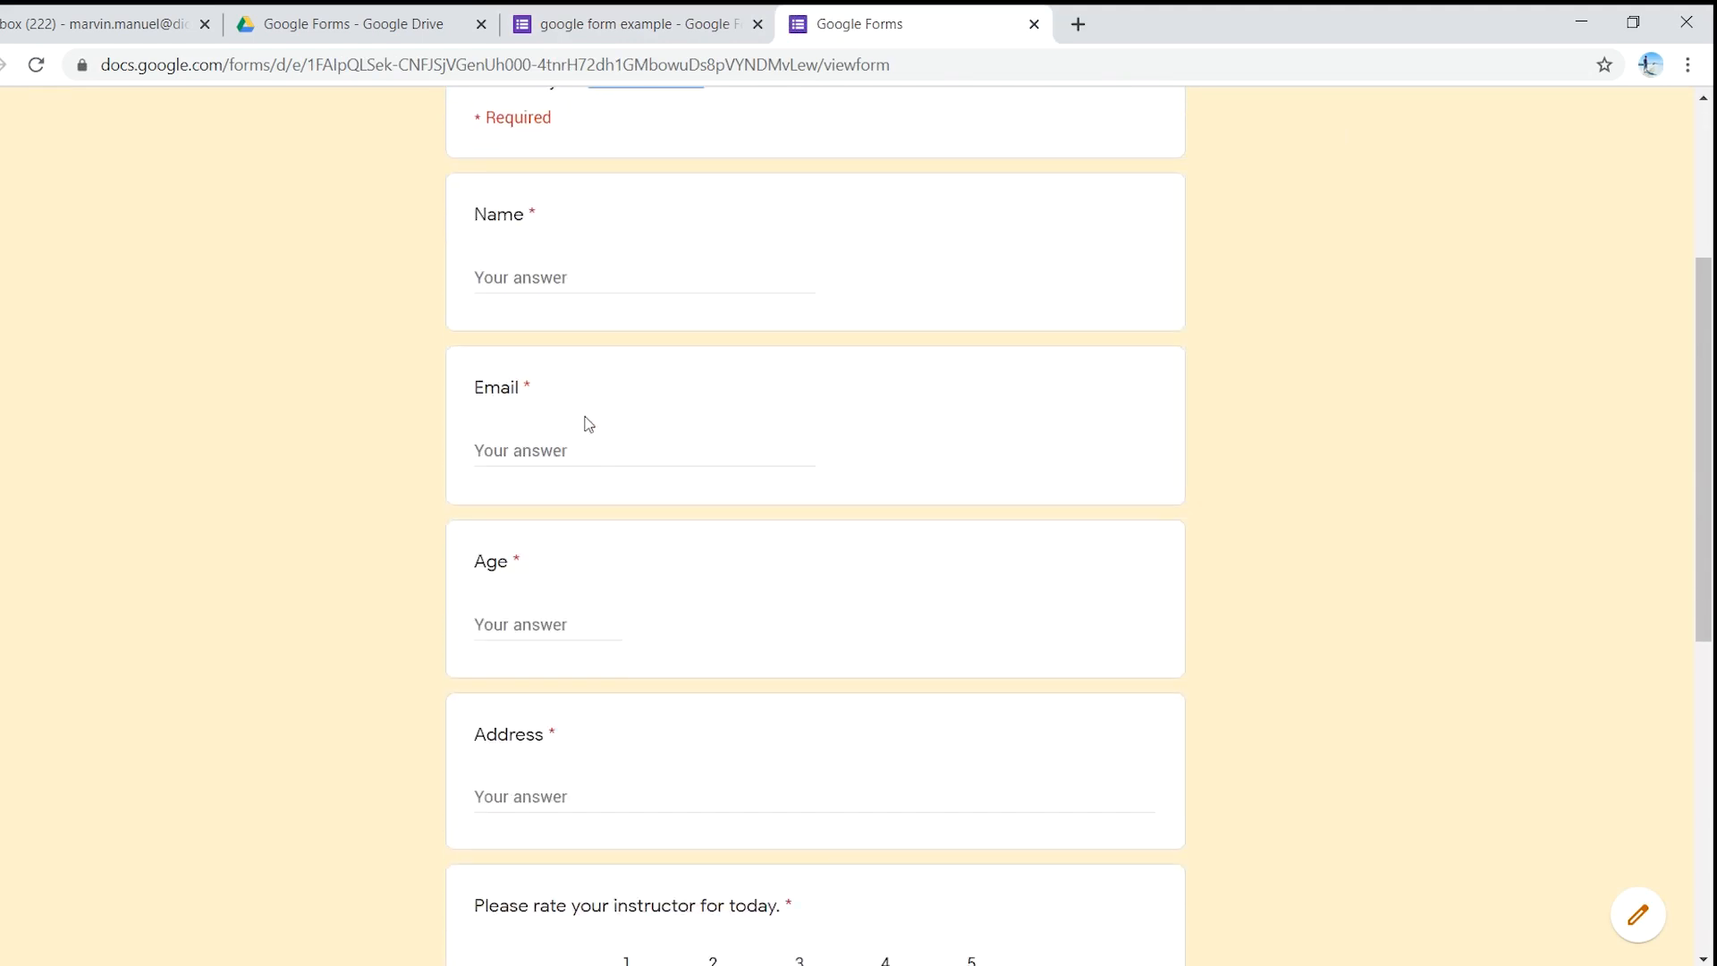
{"action": "scroll", "coordinate": [557, 420], "scroll_direction": "down", "scroll_amount": 2}
{"action": "scroll", "coordinate": [575, 447], "scroll_direction": "down", "scroll_amount": 9}
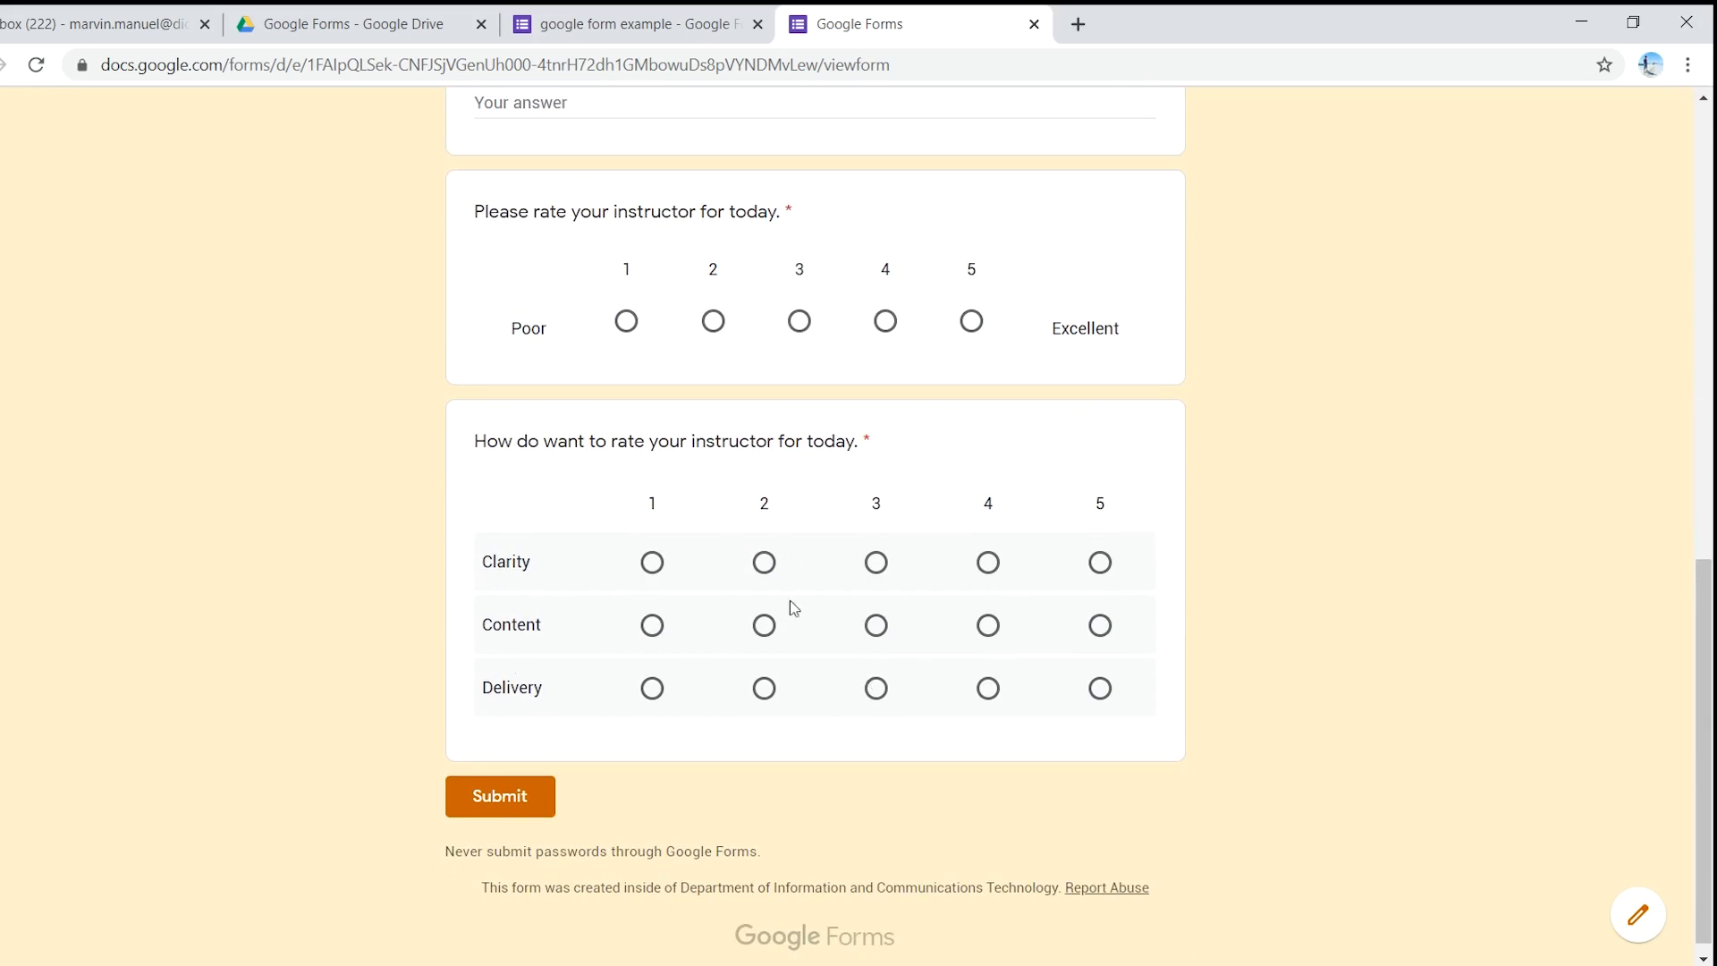
{"action": "scroll", "coordinate": [860, 679], "scroll_direction": "up", "scroll_amount": 11}
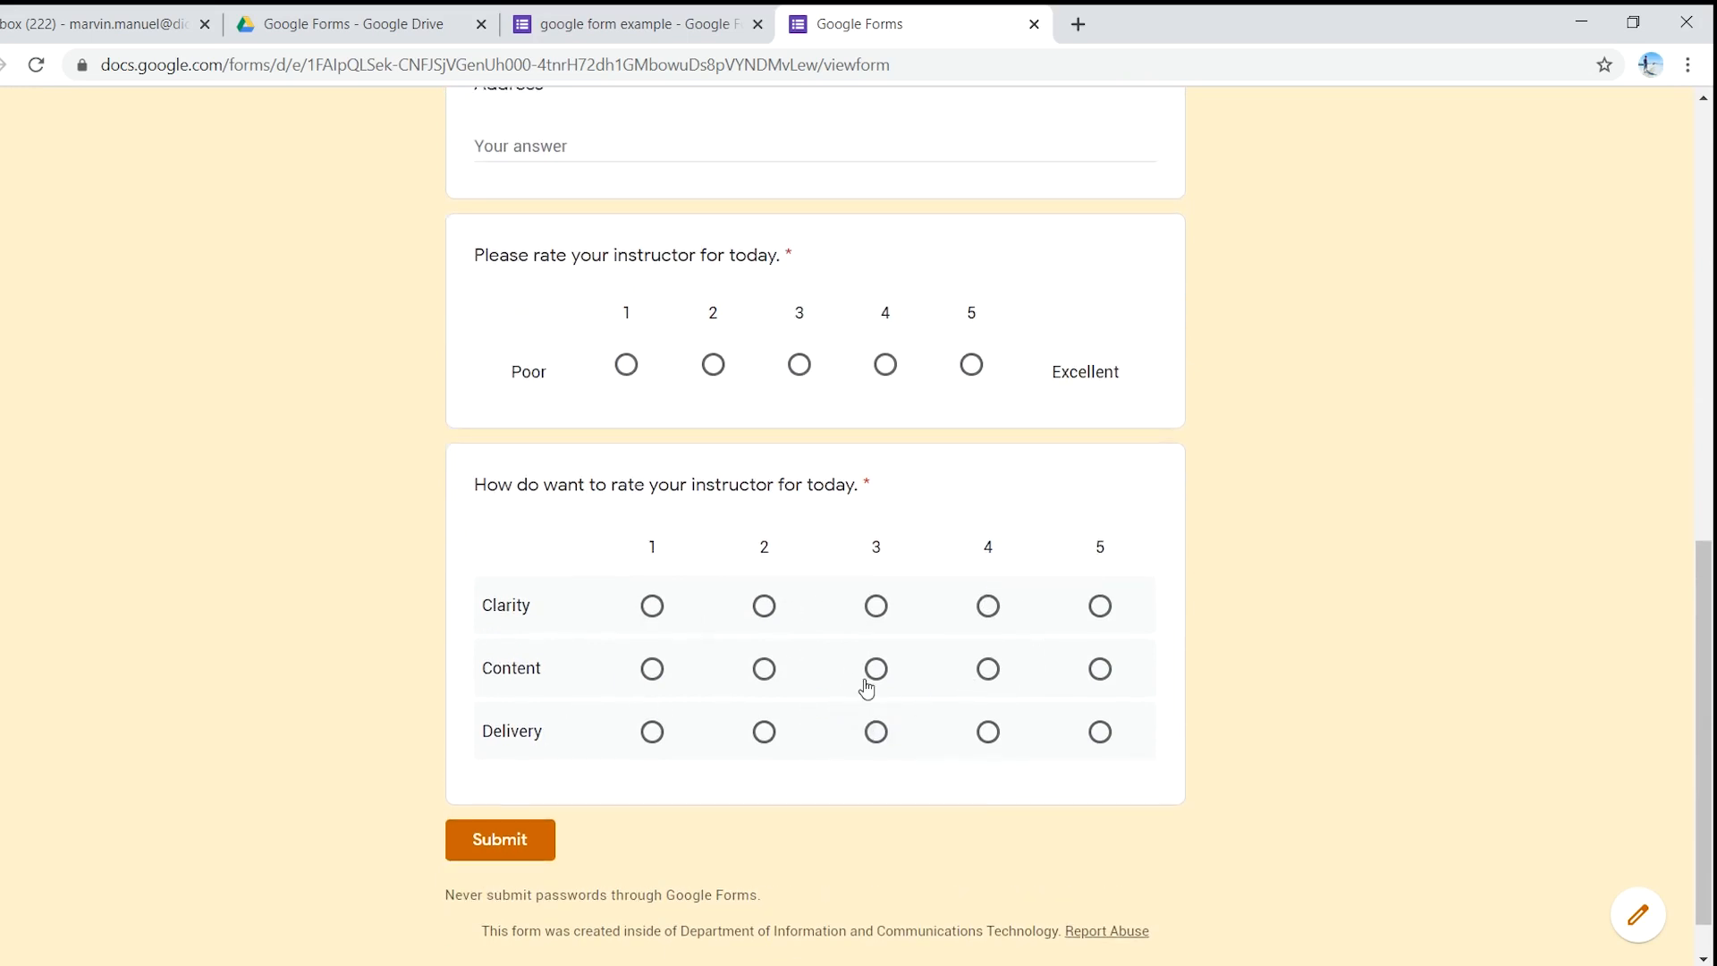
{"action": "left_click", "coordinate": [1034, 24]}
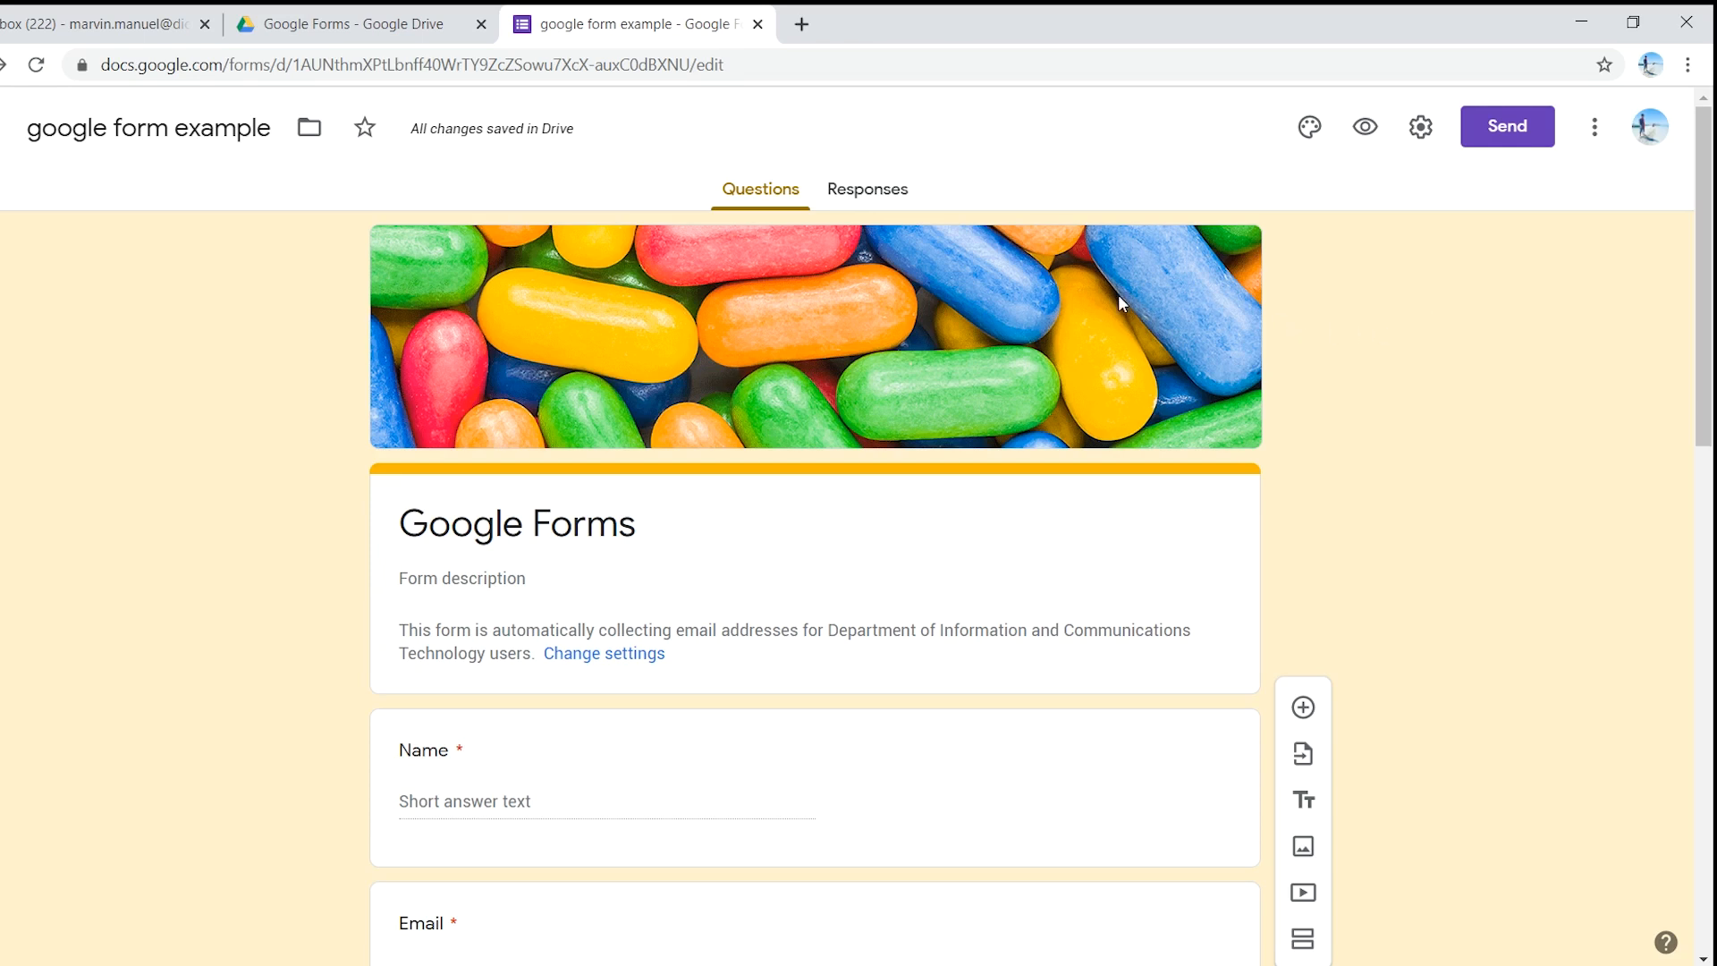
- Copy the form's shareable link from the Send form dialog, then close the dialog
{"action": "left_click", "coordinate": [1493, 133]}
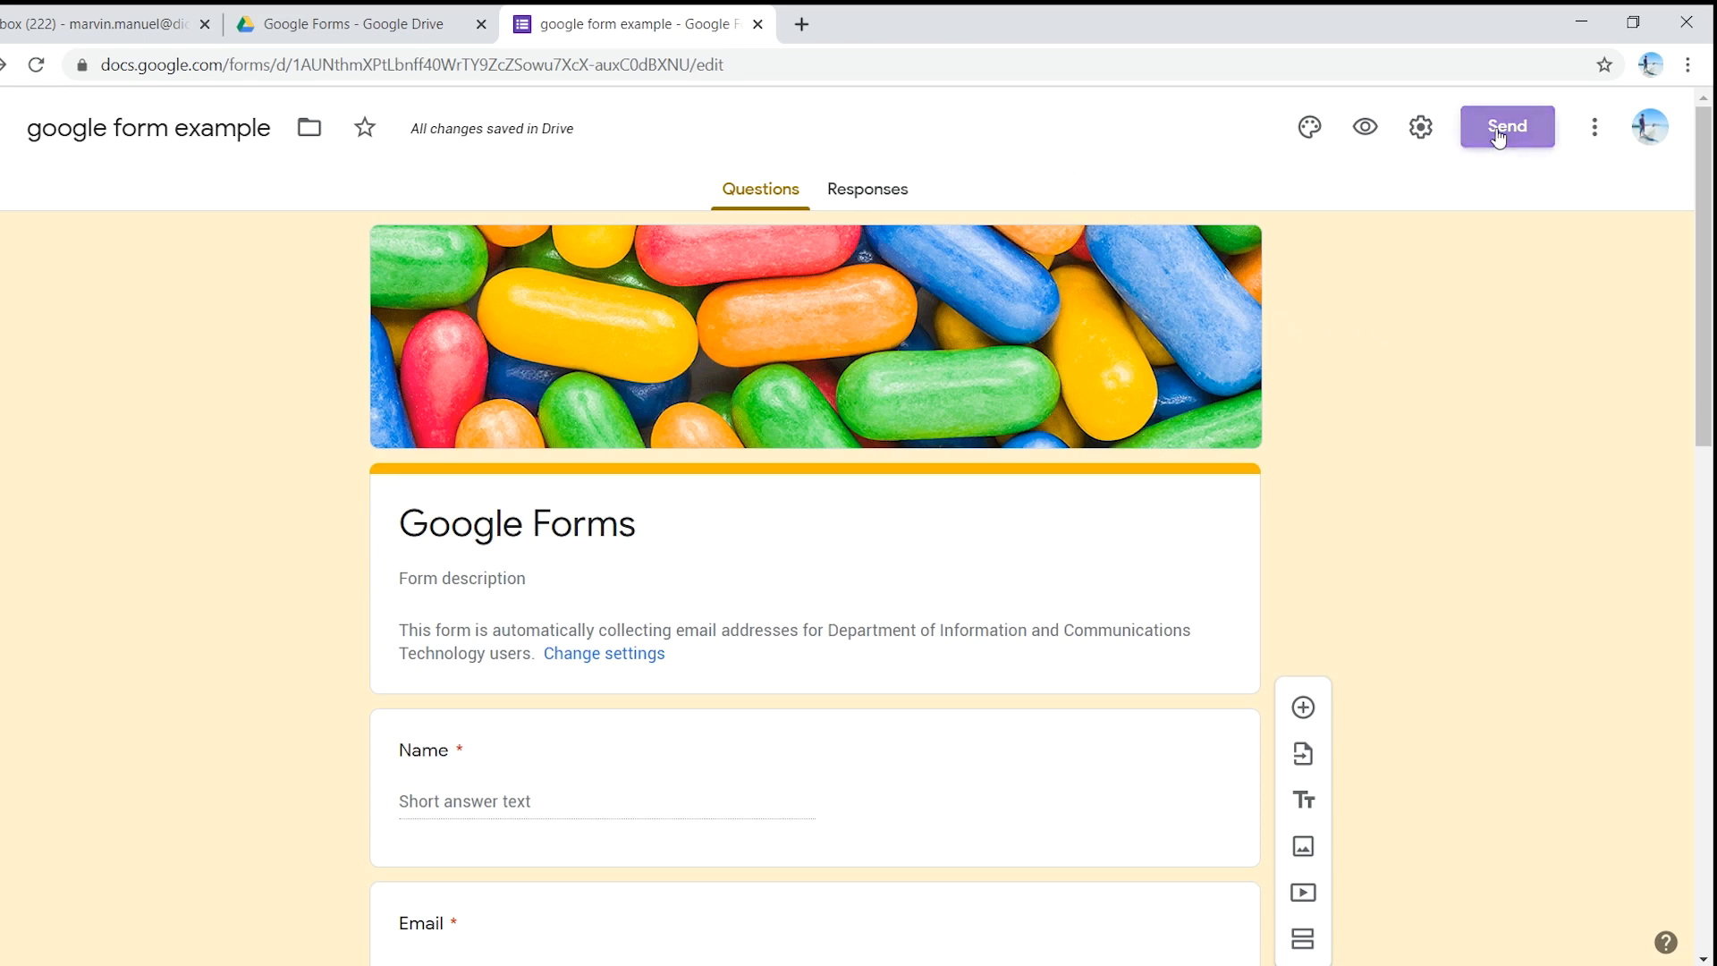
{"action": "scroll", "coordinate": [636, 172], "scroll_direction": "down", "scroll_amount": 3}
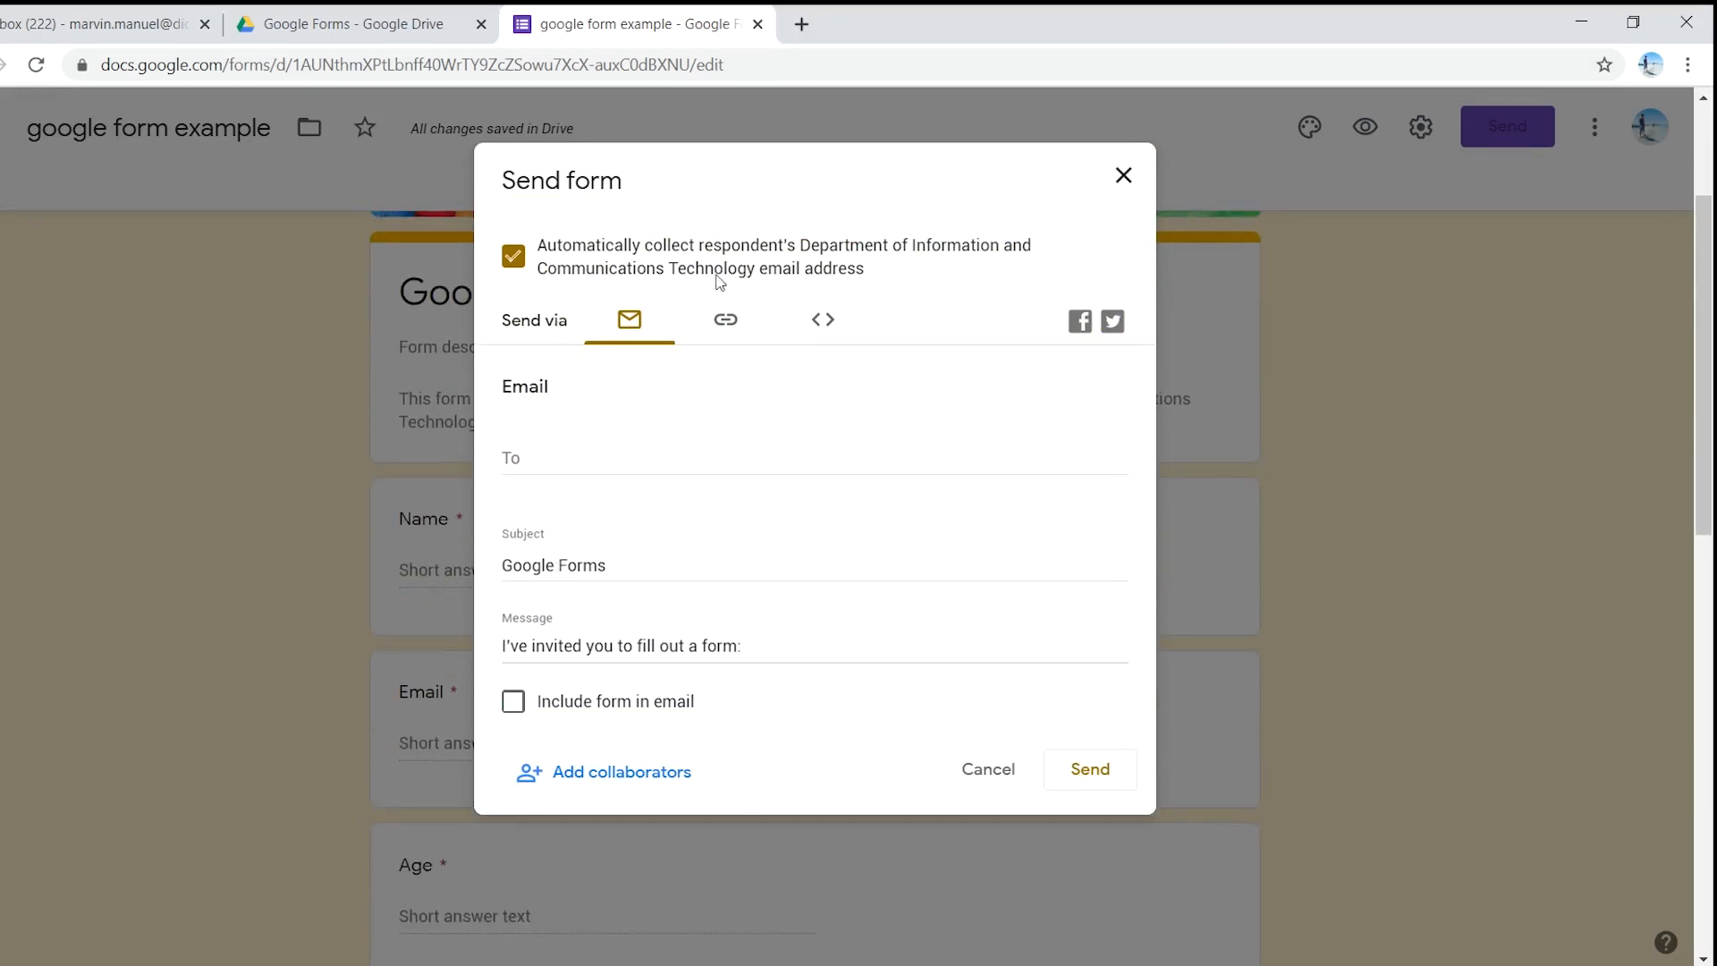
{"action": "left_click", "coordinate": [725, 322]}
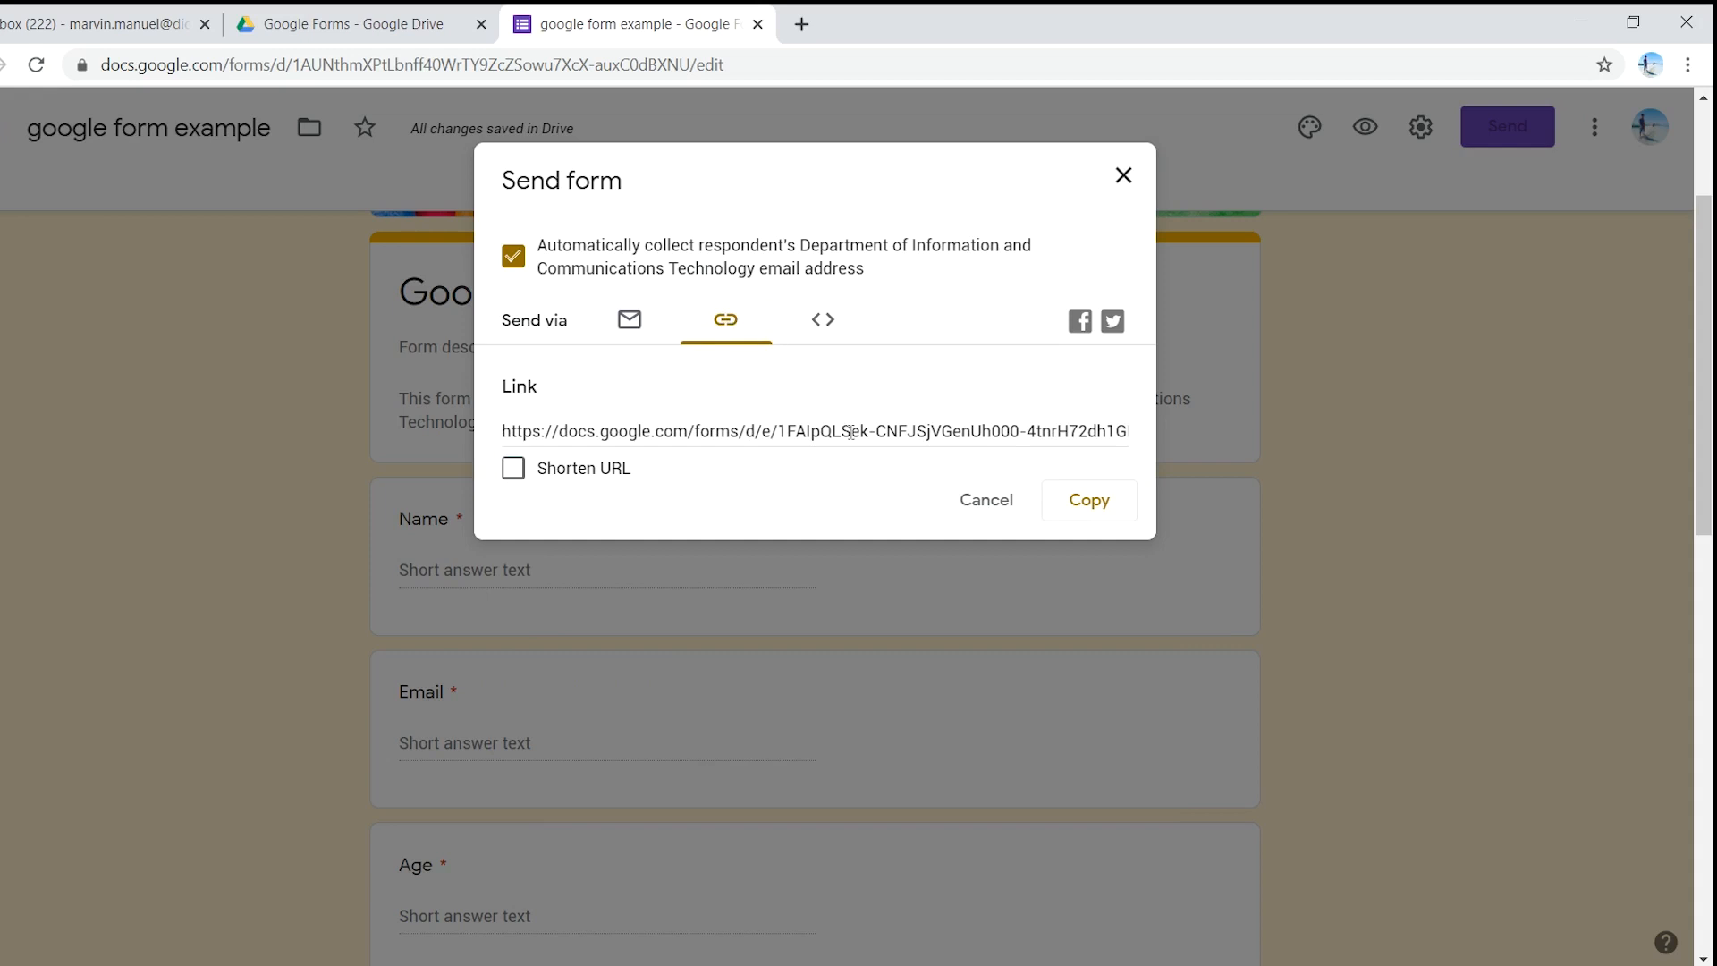
{"action": "left_click", "coordinate": [1091, 498]}
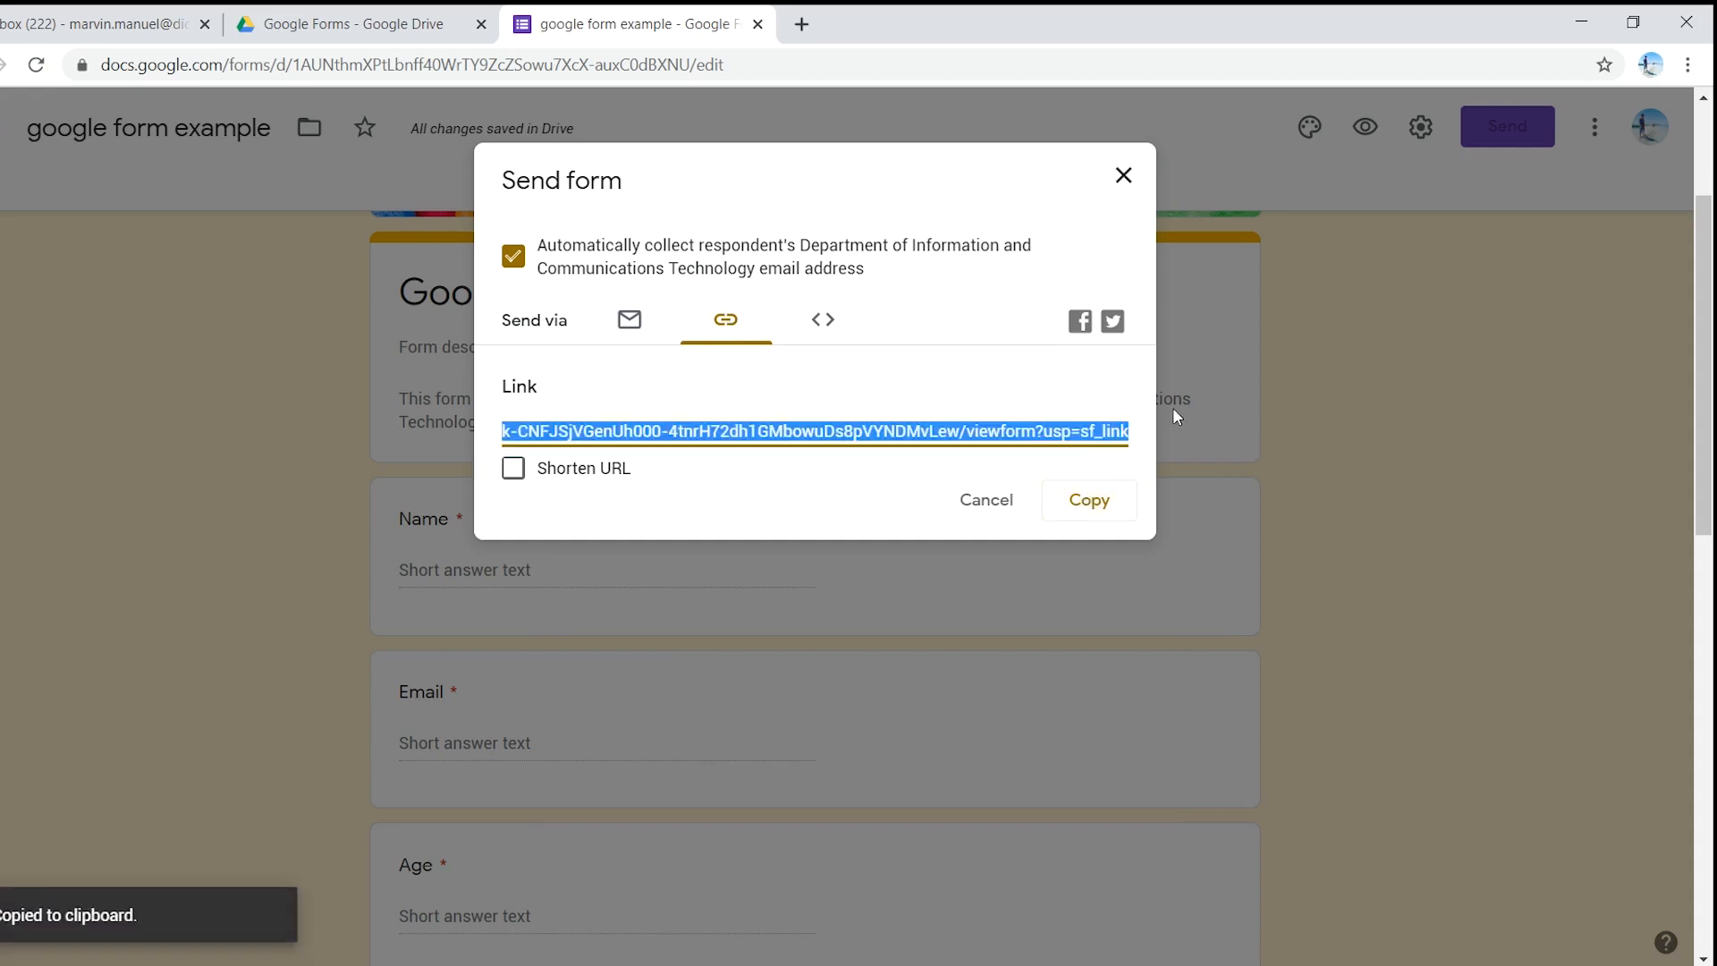
{"action": "left_click", "coordinate": [1123, 184]}
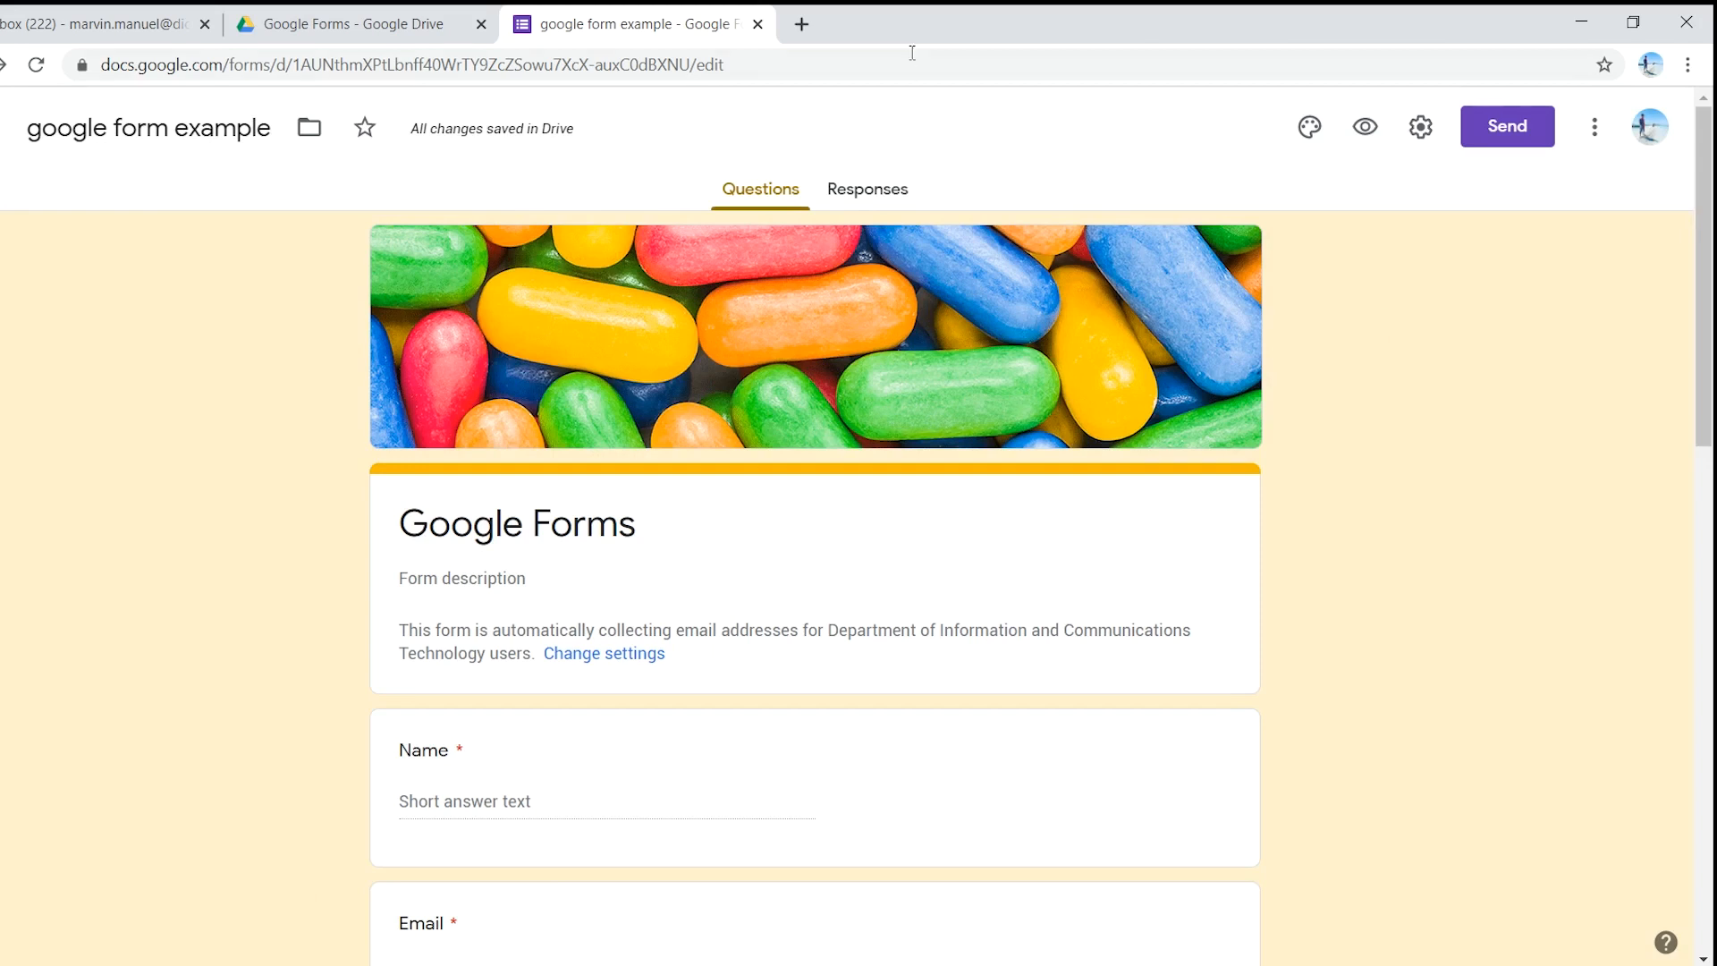
- Go to bit.ly in a new Chrome tab
{"action": "left_click", "coordinate": [802, 24]}
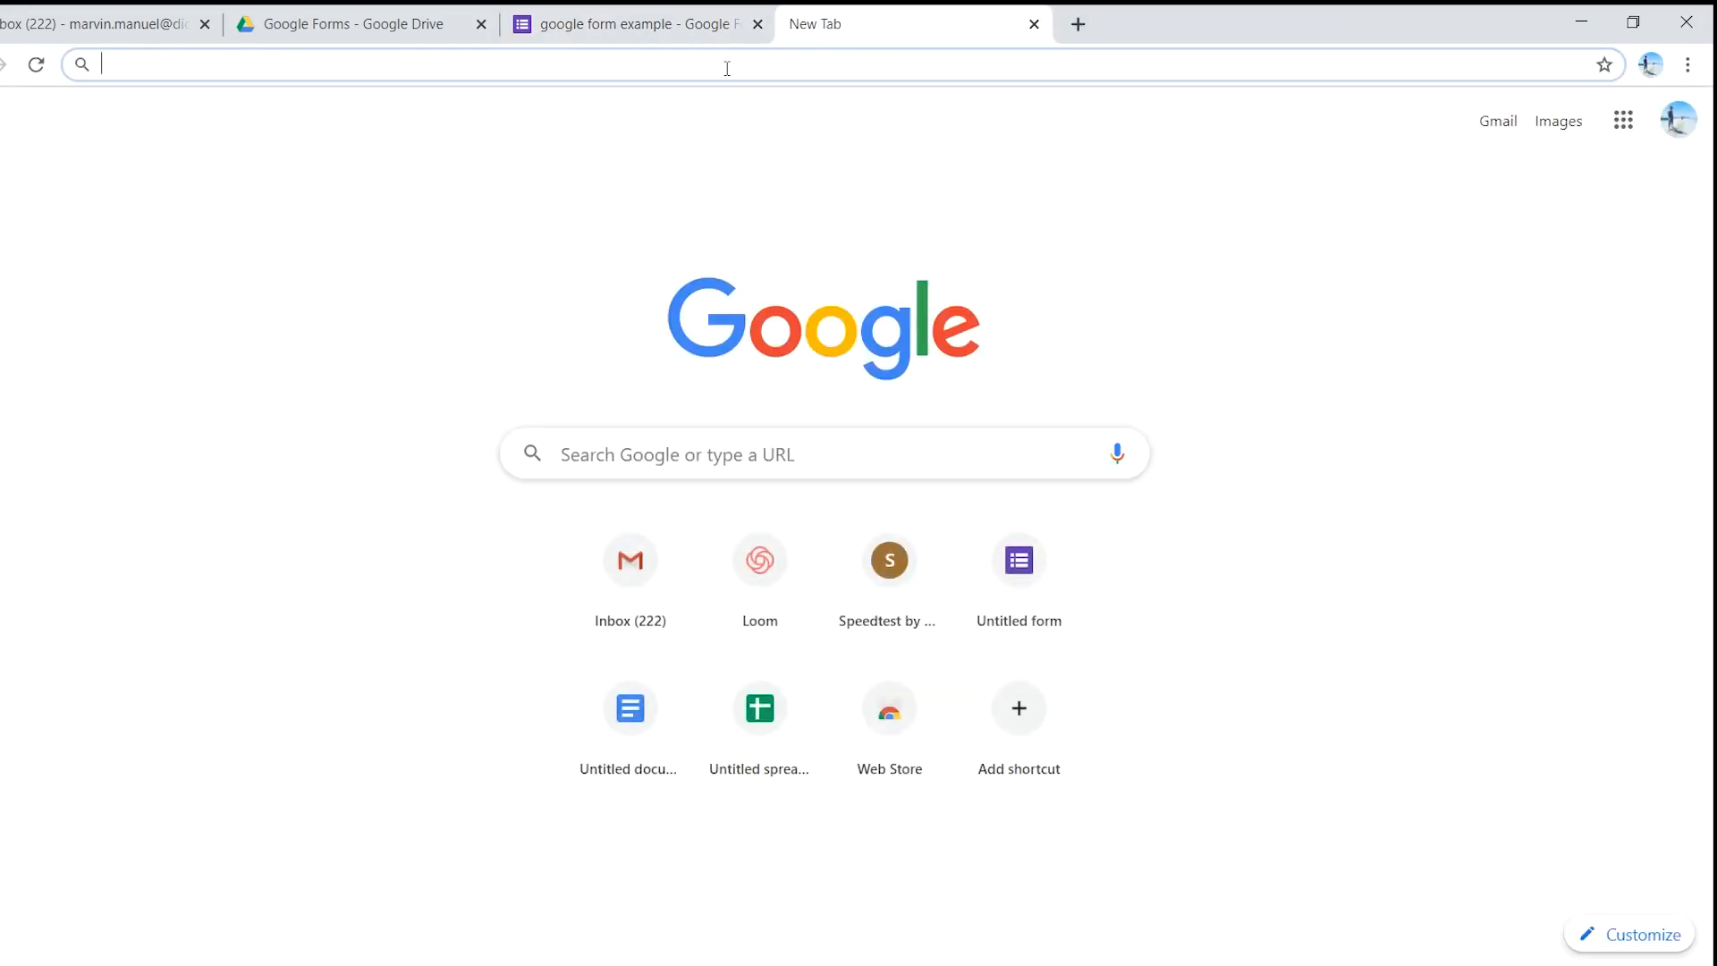
{"action": "type", "text": "bit."}
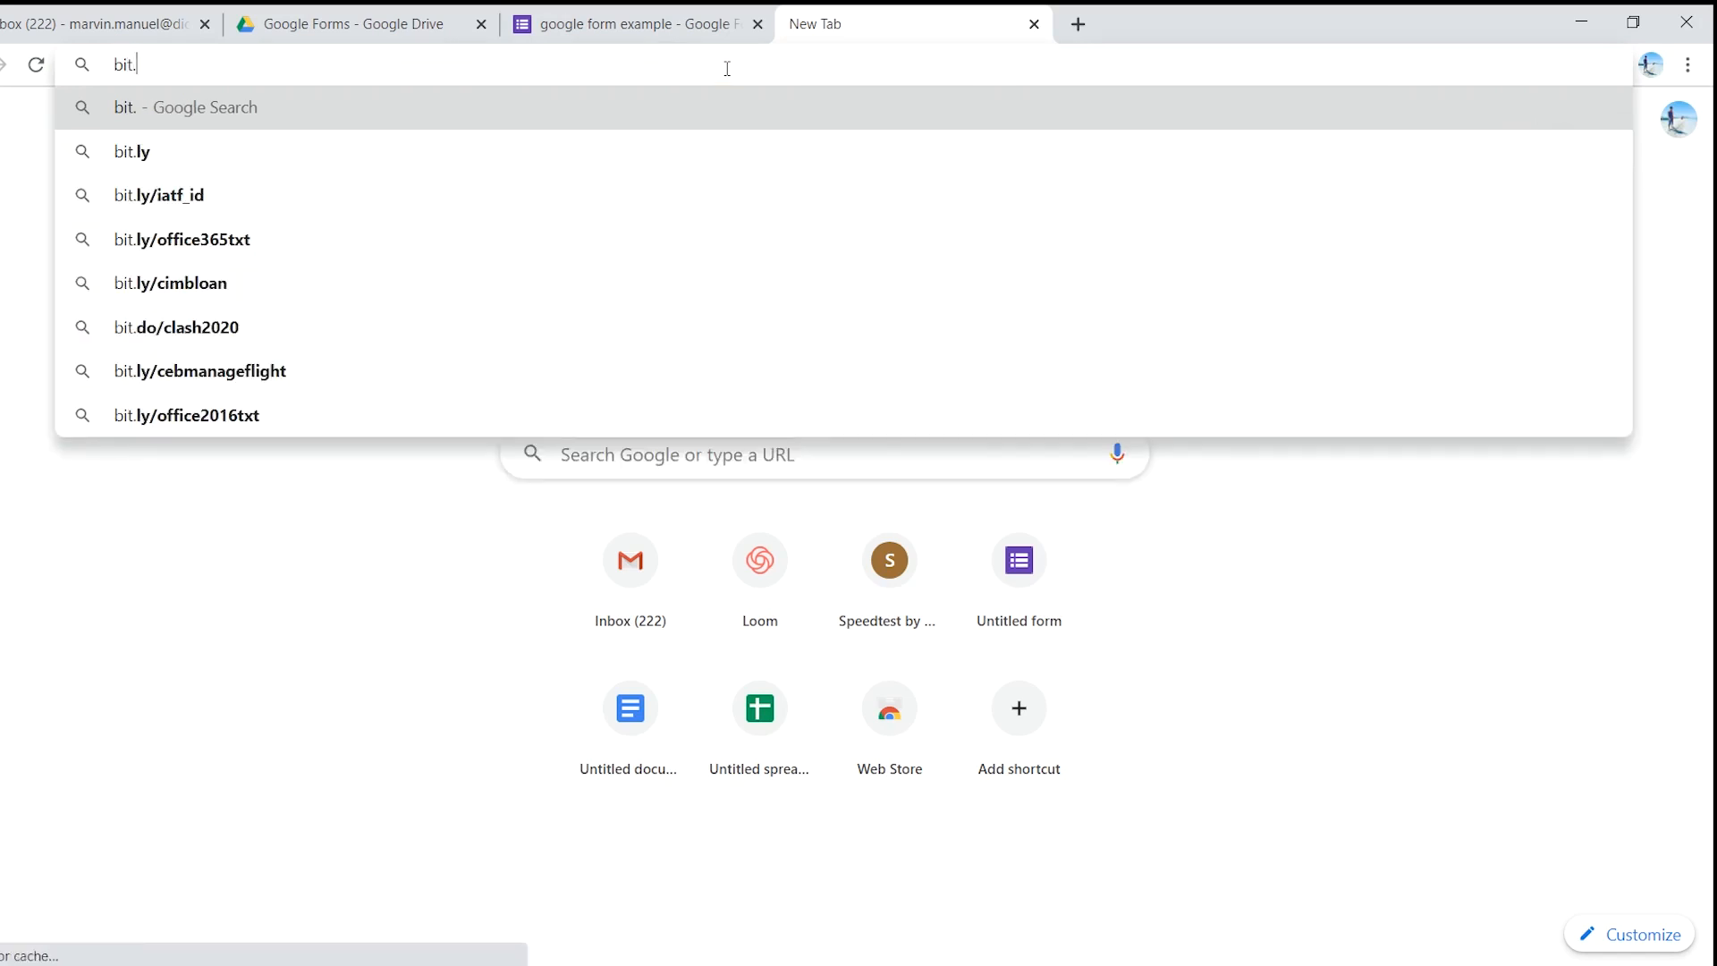
{"action": "type", "text": "ly"}
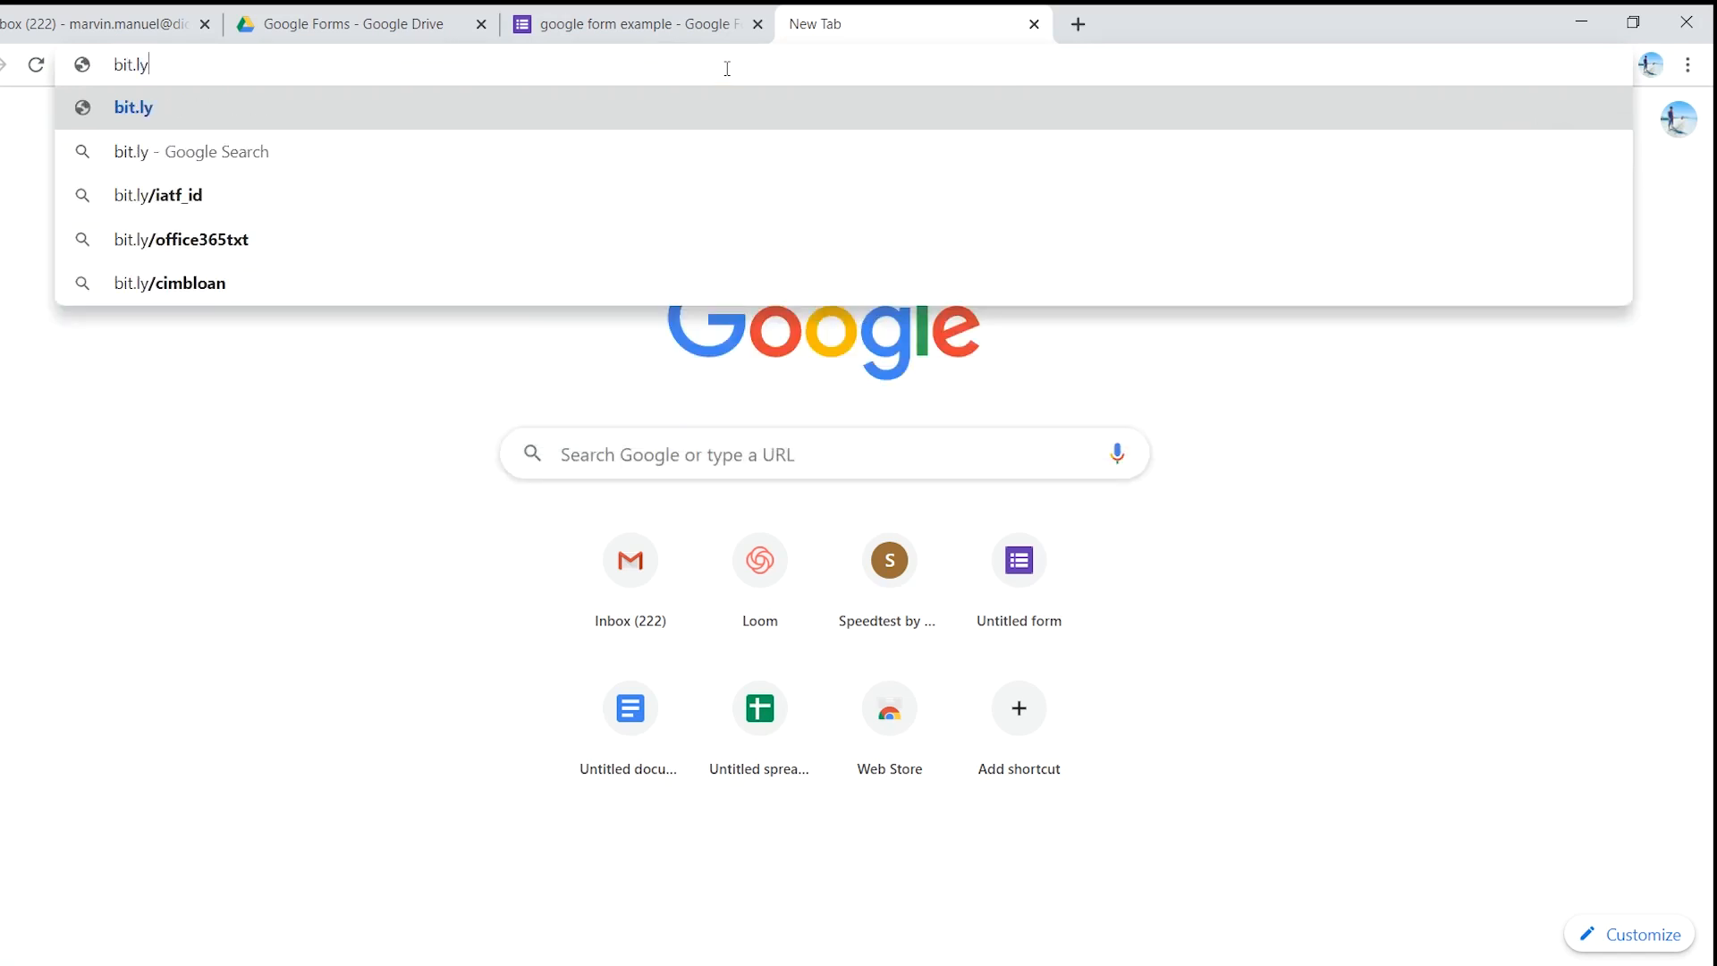
{"action": "key", "text": "Return"}
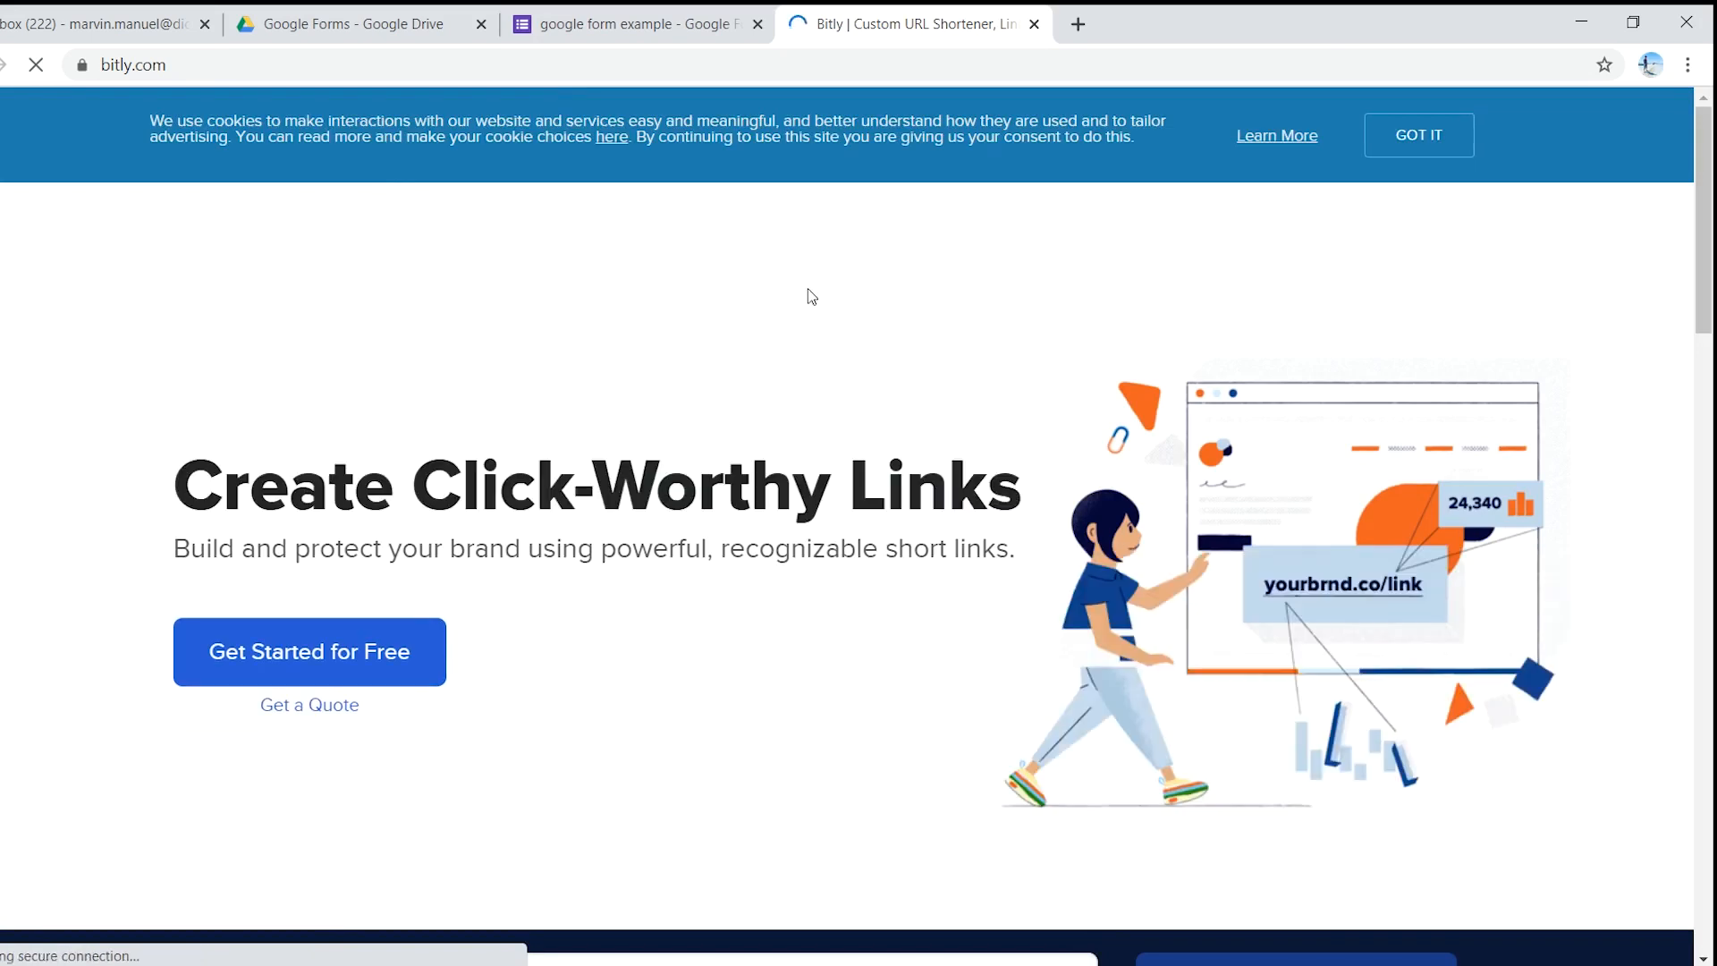
- Dismiss Bitly's cookie notice and COVID-19 popup, then choose Log in with Google
{"action": "scroll", "coordinate": [1046, 334], "scroll_direction": "down", "scroll_amount": 4}
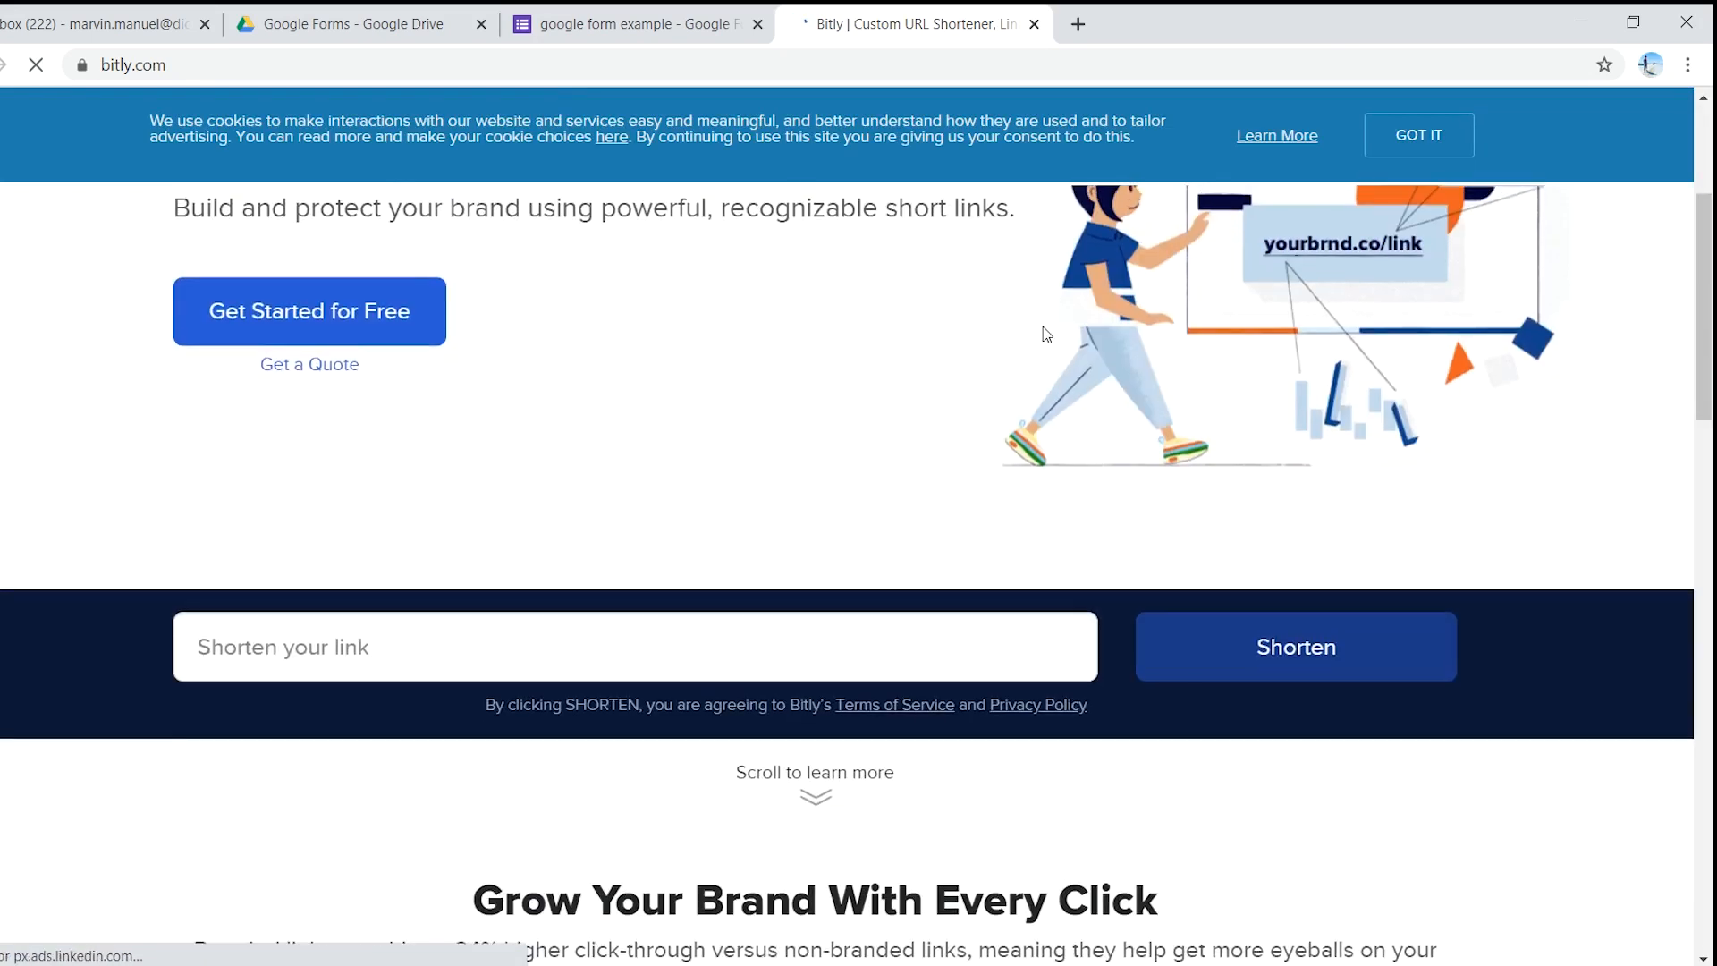
{"action": "scroll", "coordinate": [1046, 334], "scroll_direction": "up", "scroll_amount": 4}
{"action": "left_click", "coordinate": [1408, 141]}
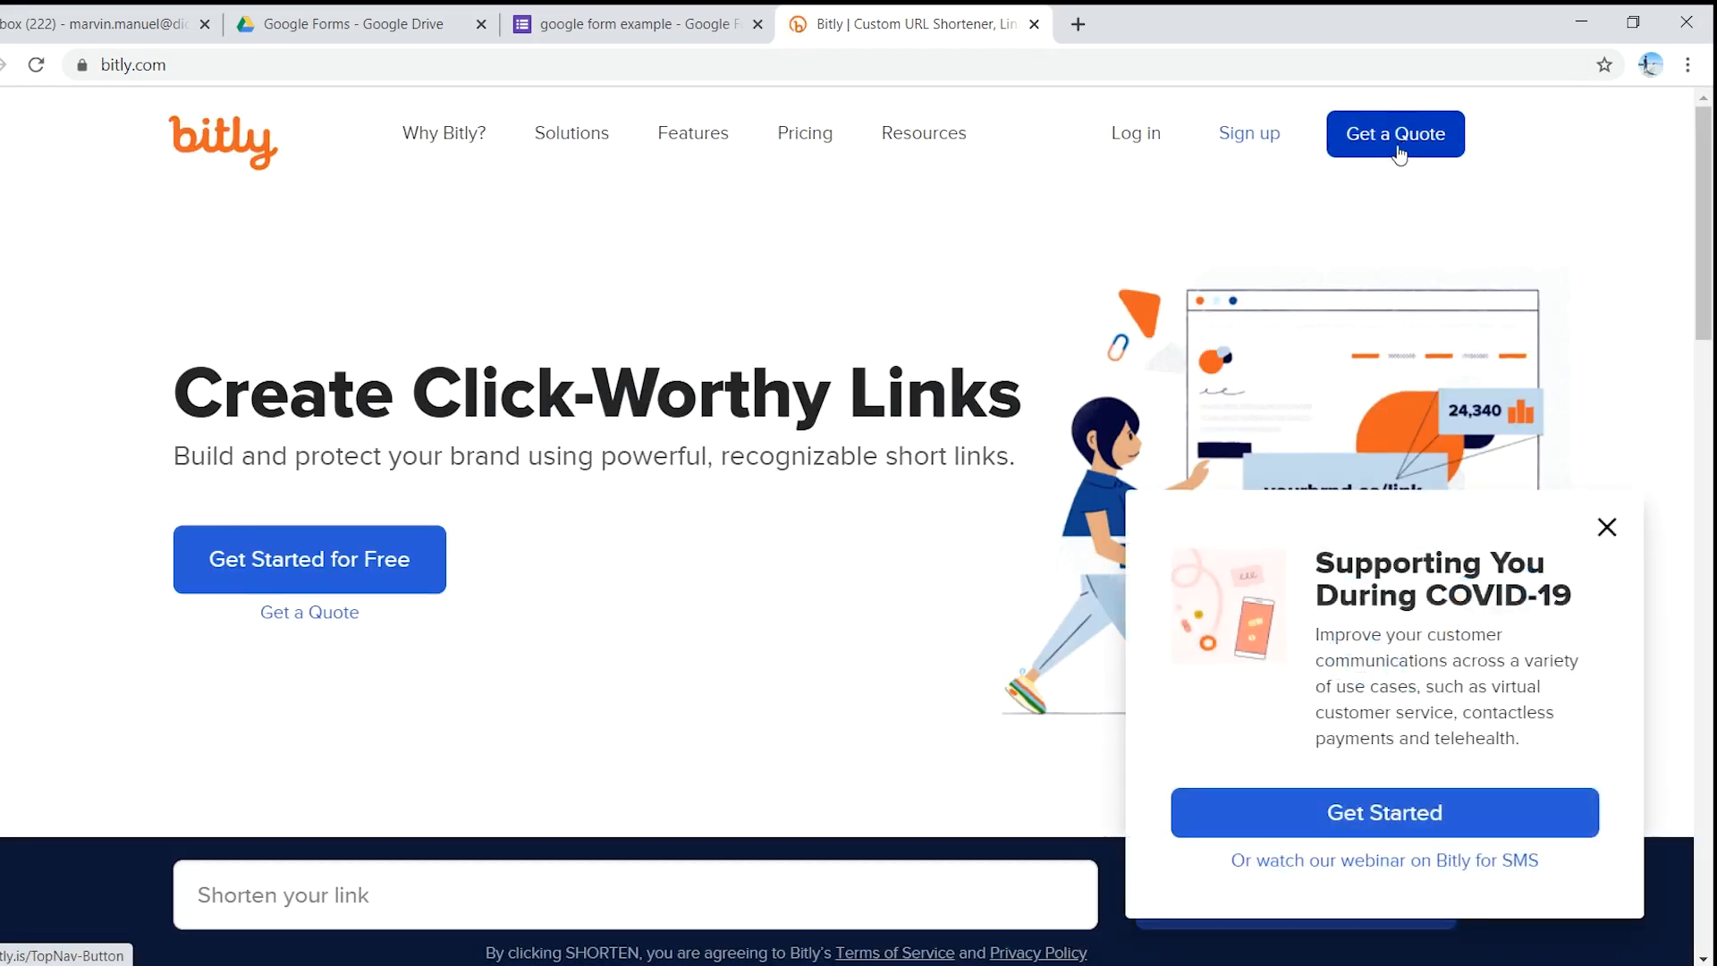
{"action": "left_click", "coordinate": [1606, 534]}
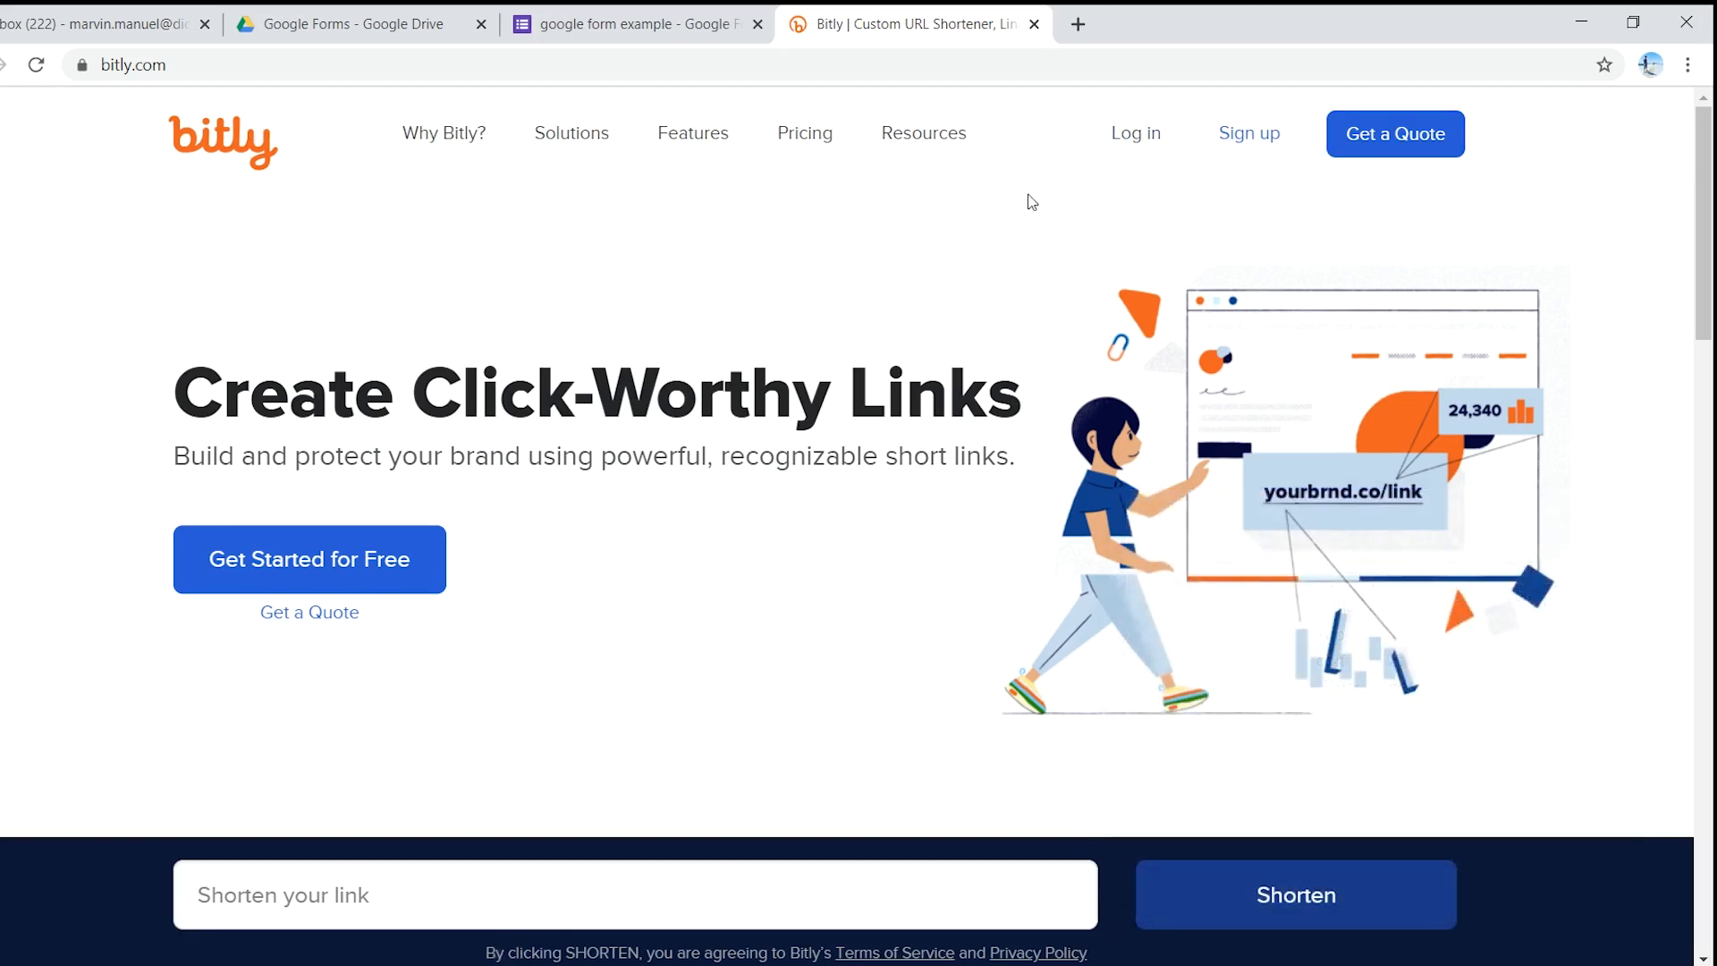
{"action": "left_click", "coordinate": [1133, 141]}
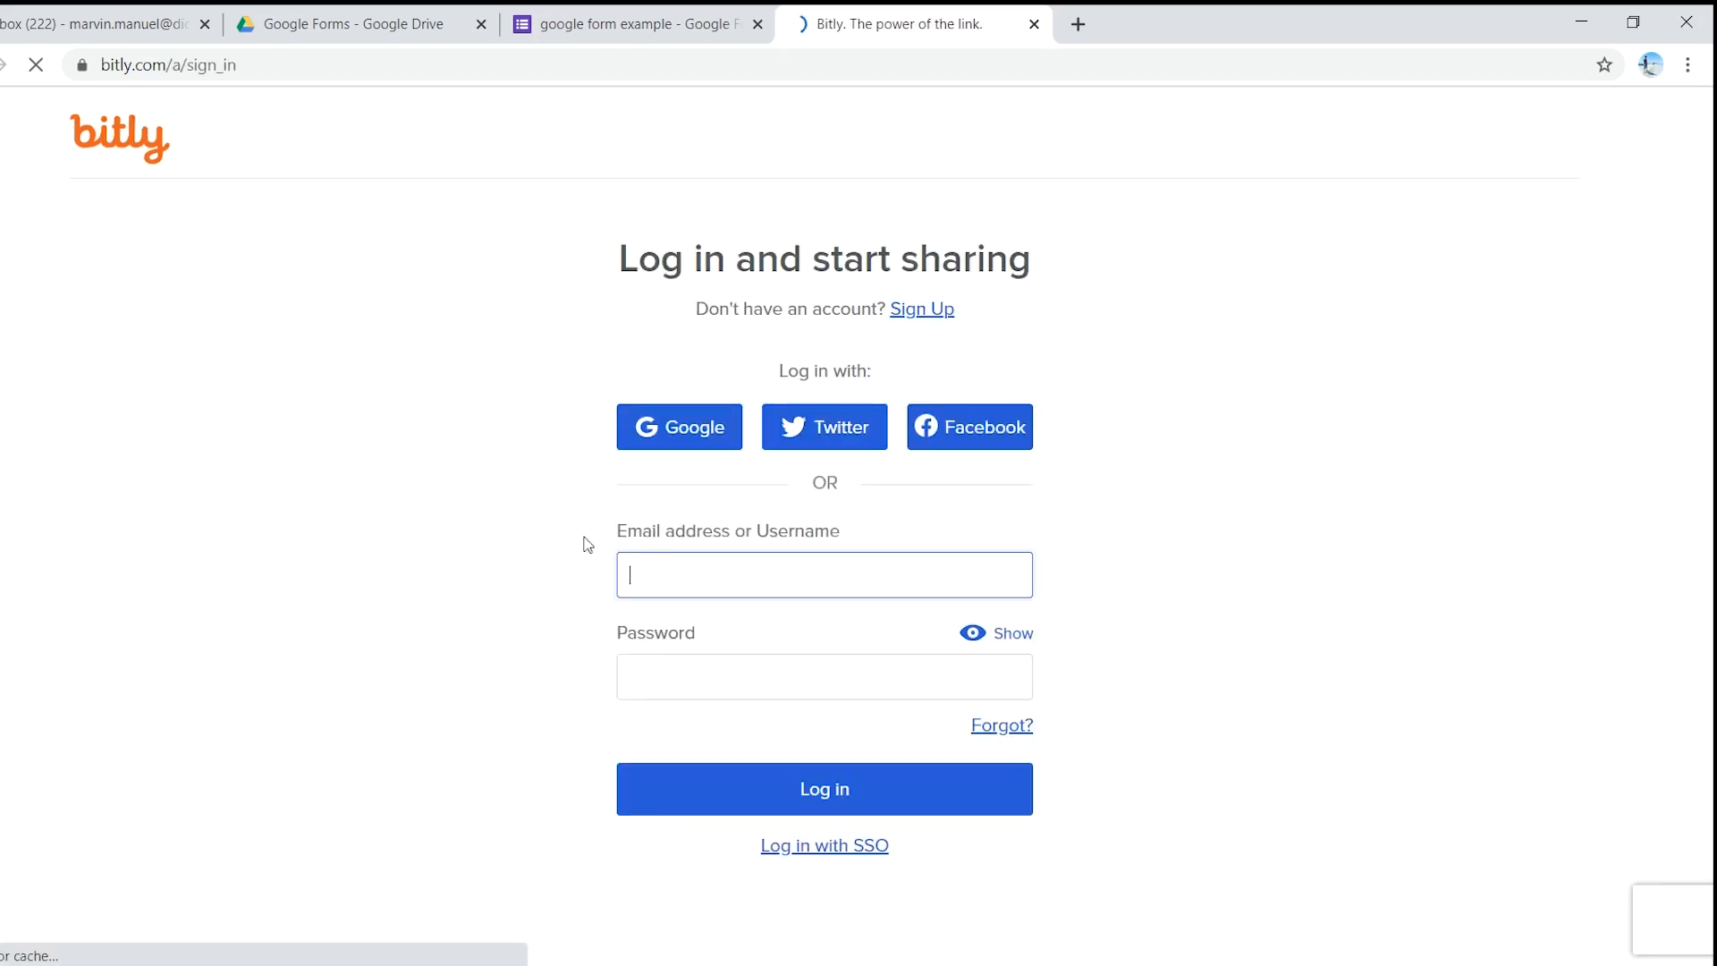
{"action": "left_click", "coordinate": [700, 434]}
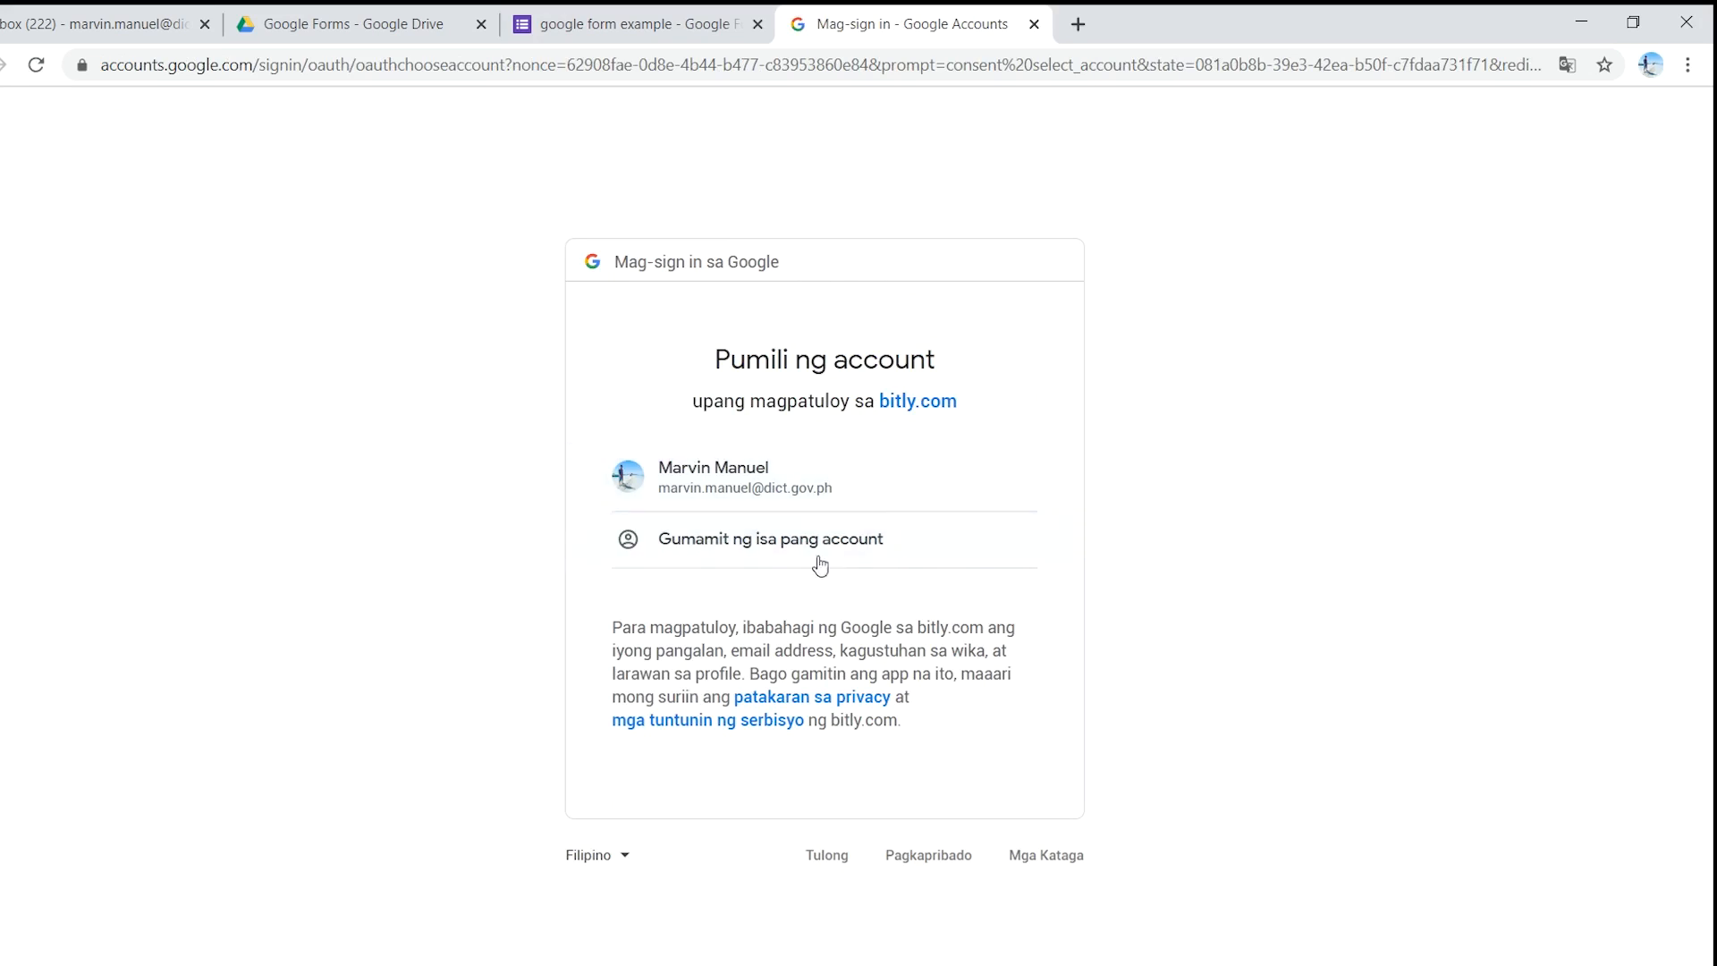
- Sign in with a different Google account, entering its e-mail address and password
{"action": "left_click", "coordinate": [700, 545]}
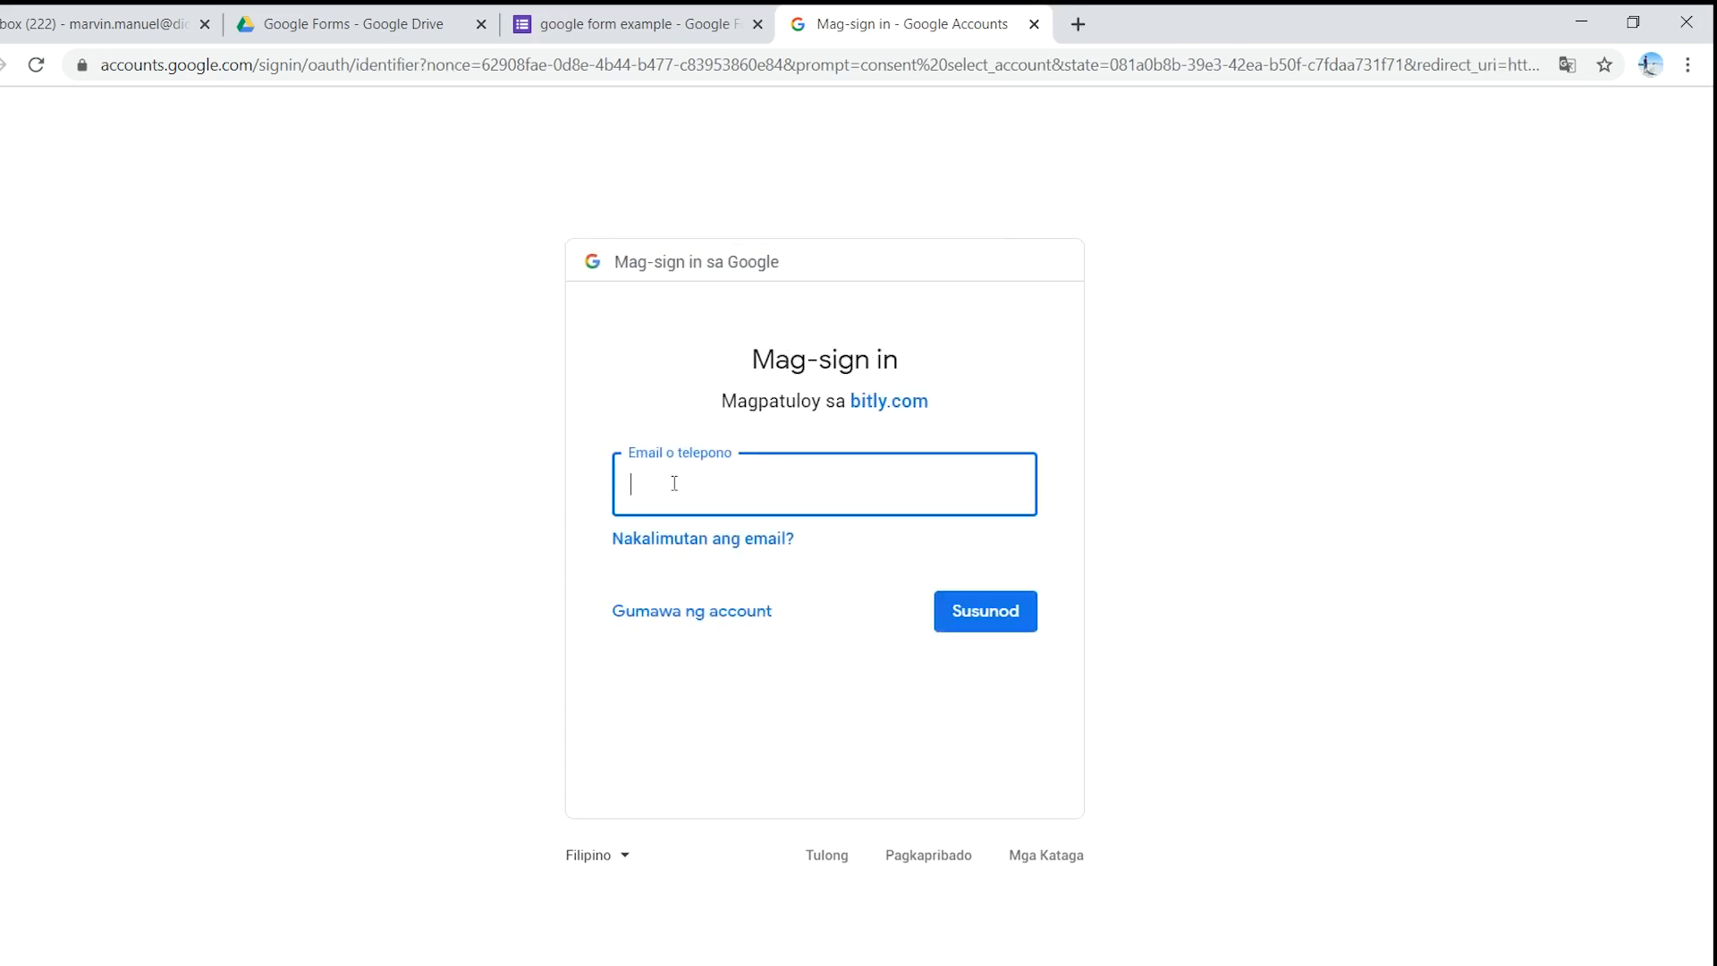
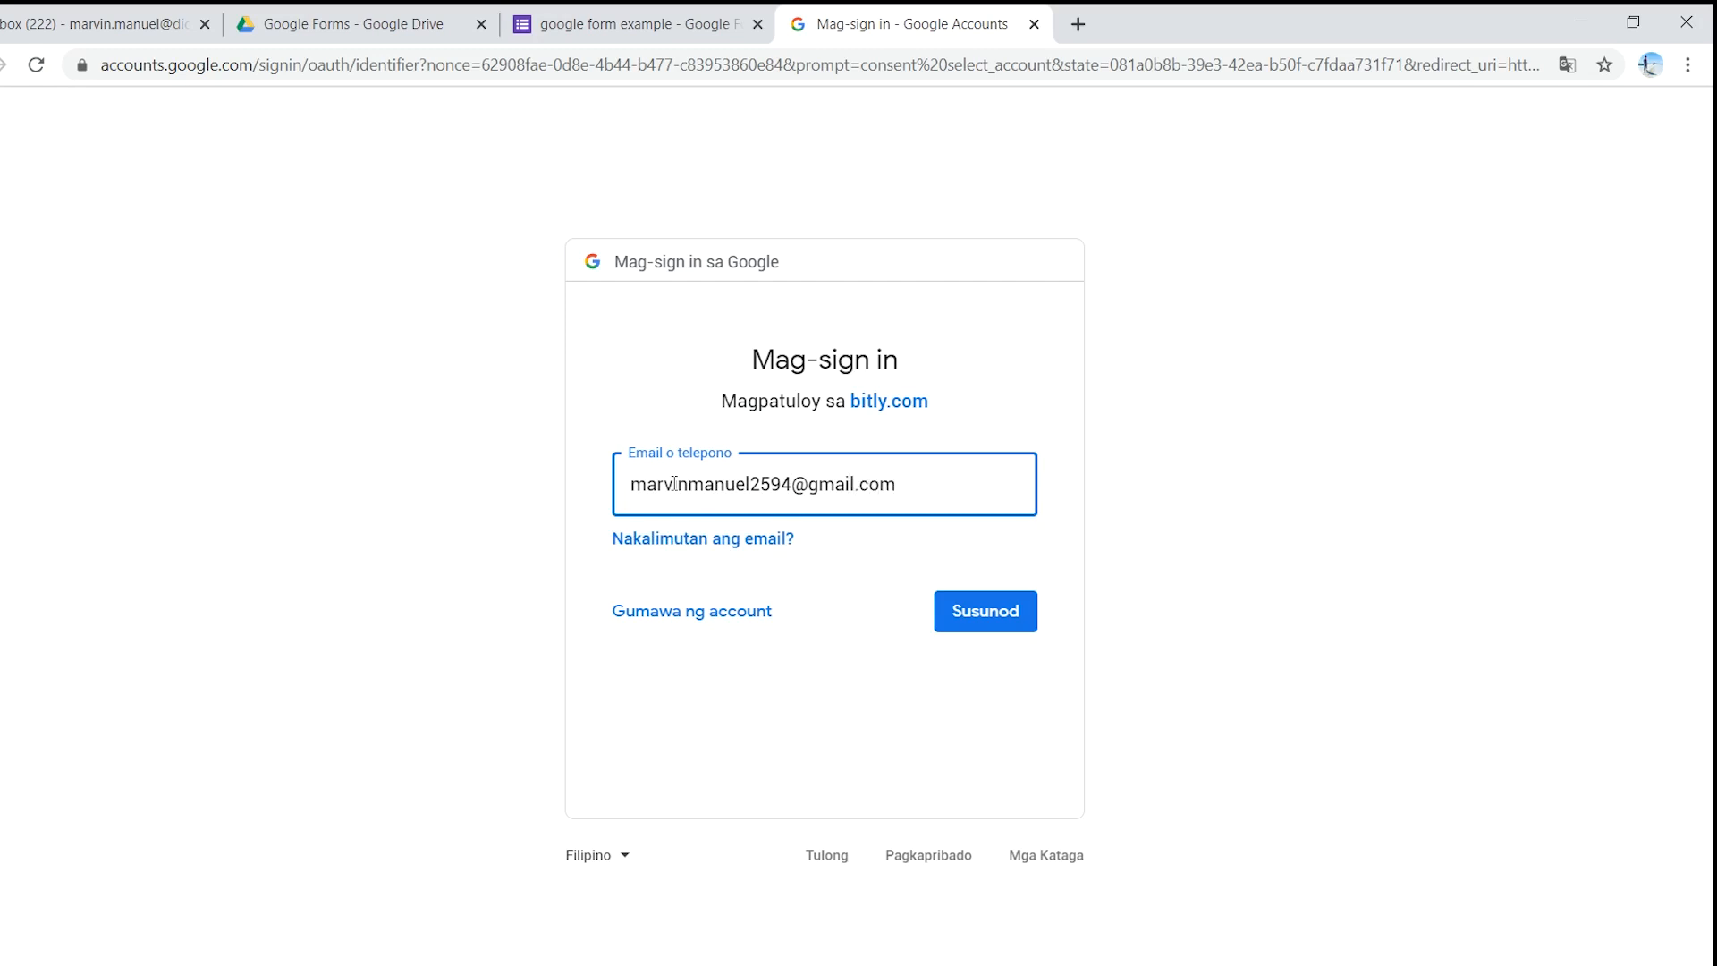
{"action": "left_click", "coordinate": [971, 610]}
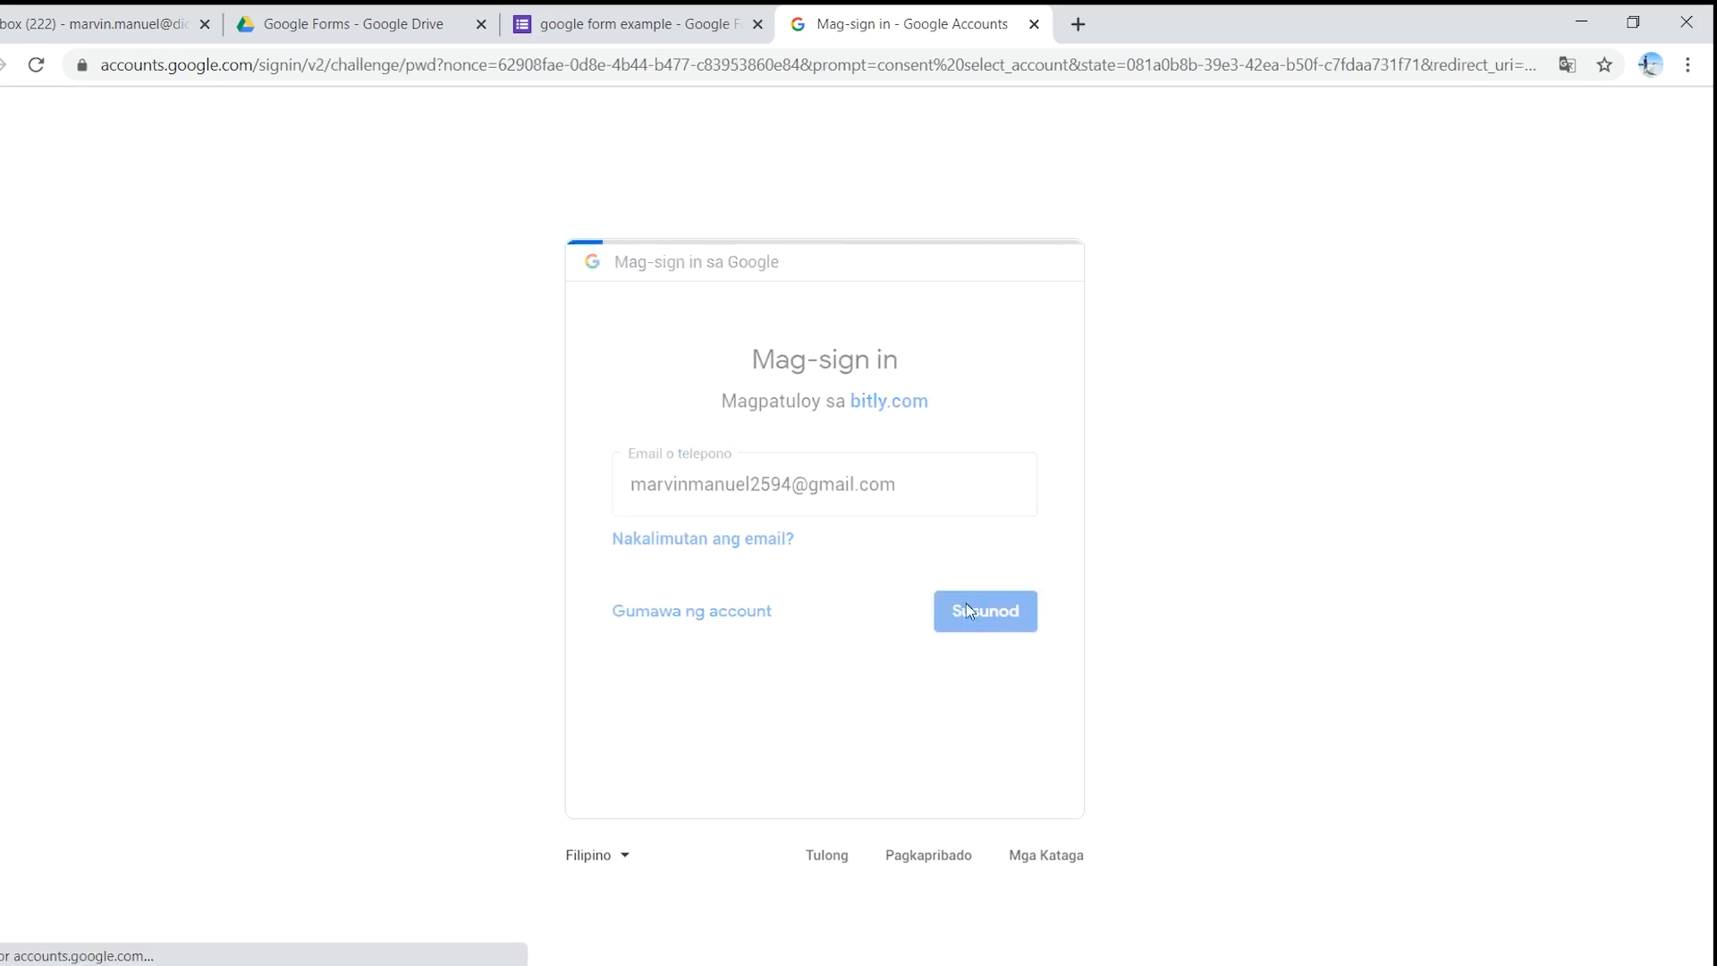
{"action": "type", "text": "••••••••••••"}
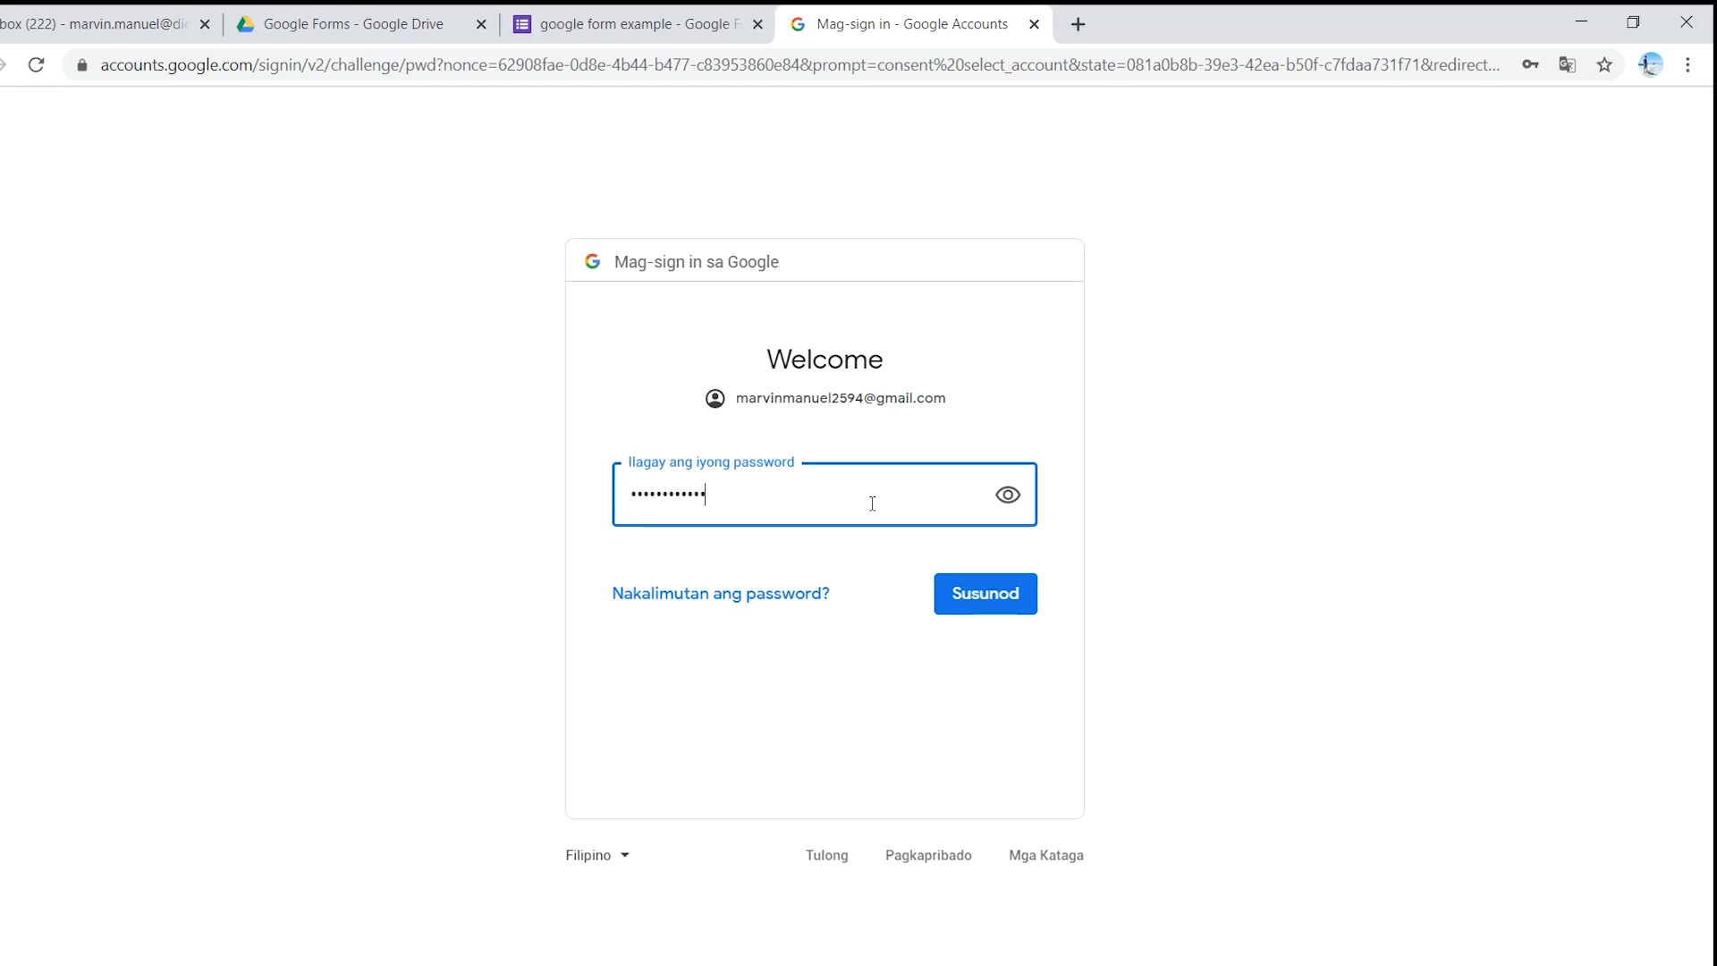
{"action": "key", "text": "Return"}
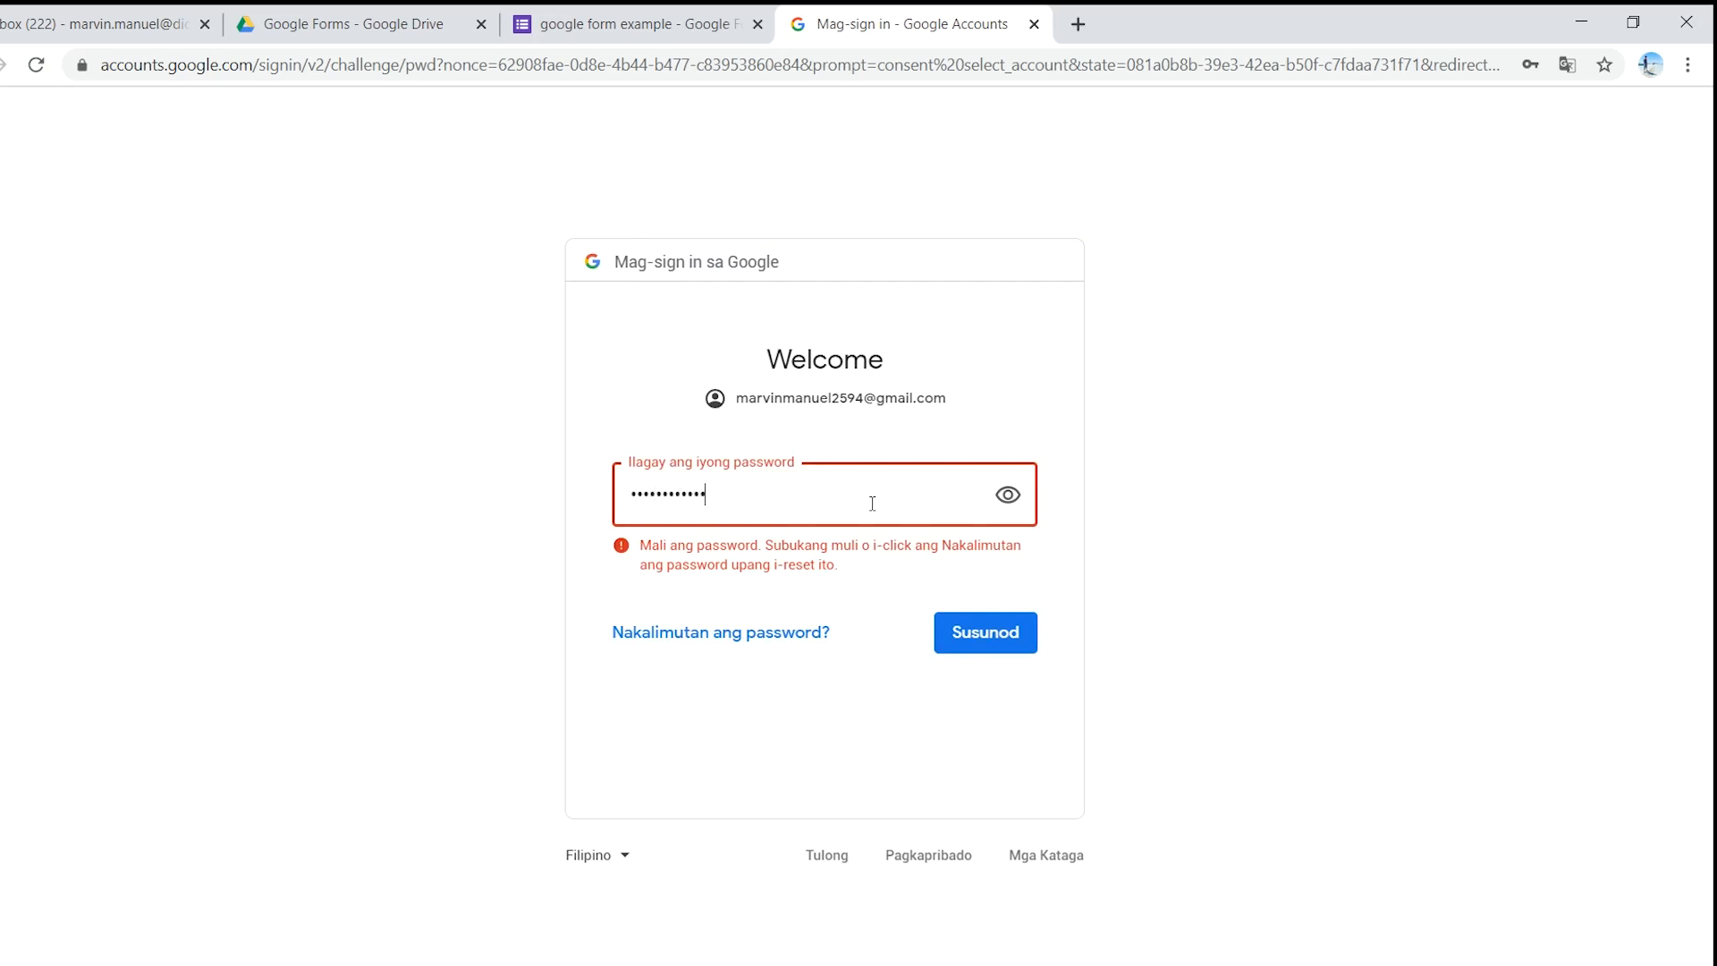
{"action": "key", "text": "Return"}
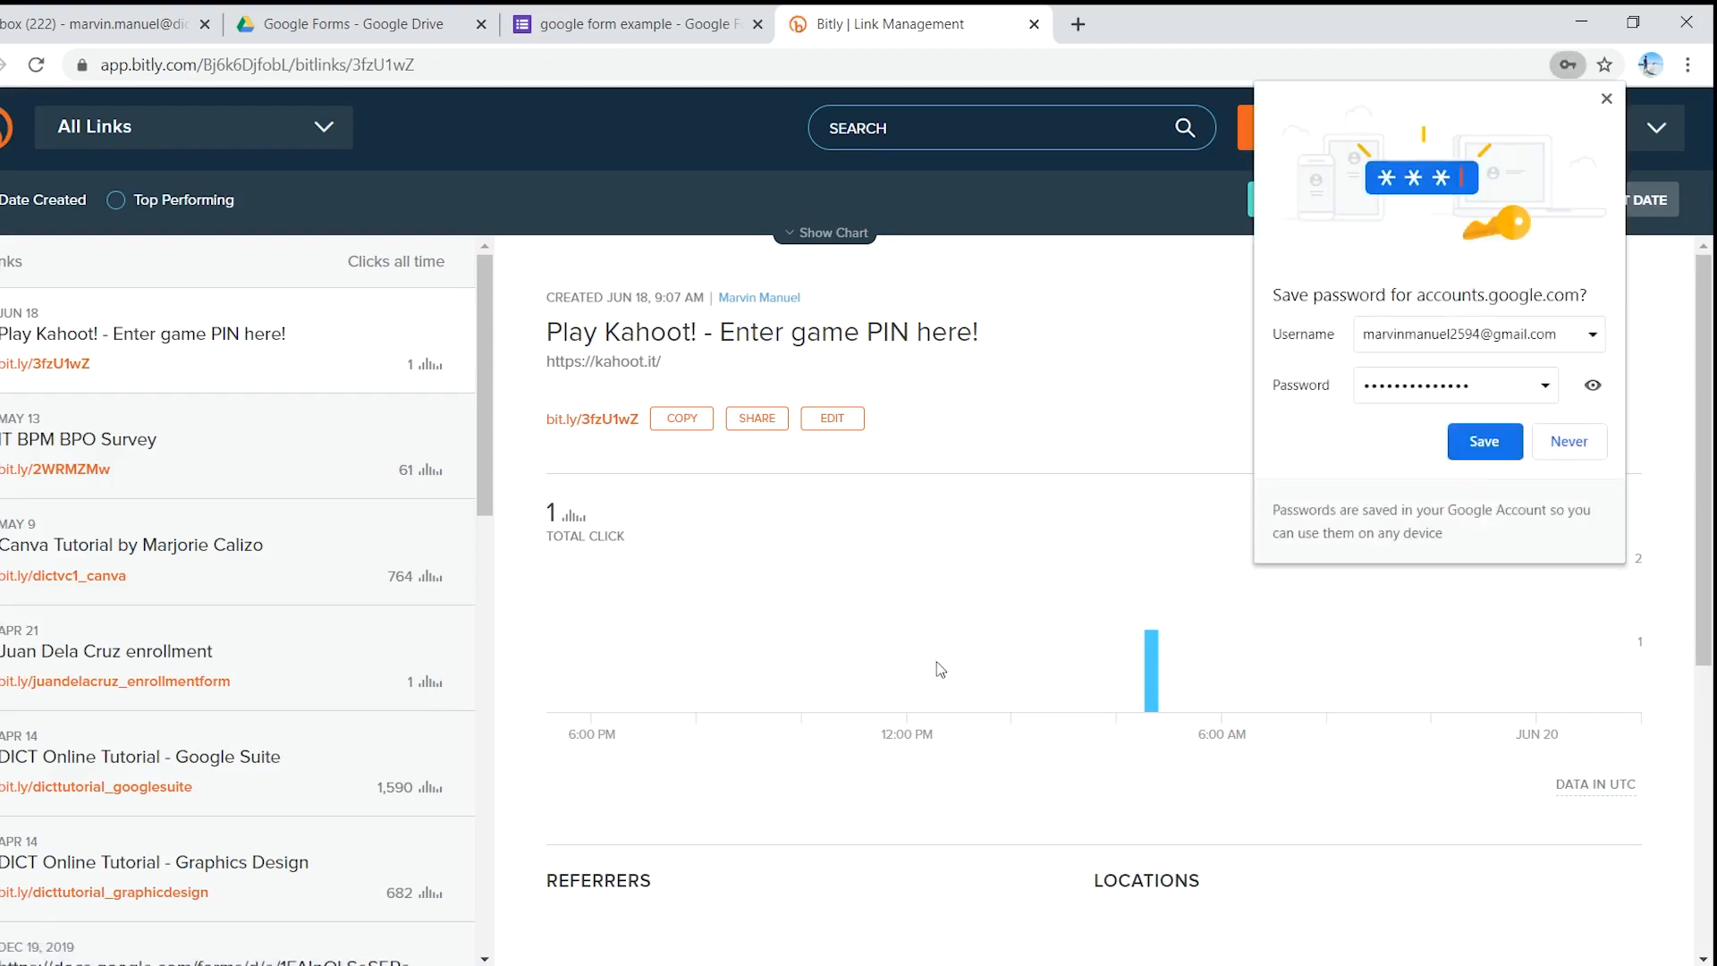
- Decline Chrome's password save and open Bitly's Create Link panel
{"action": "left_click", "coordinate": [1580, 441]}
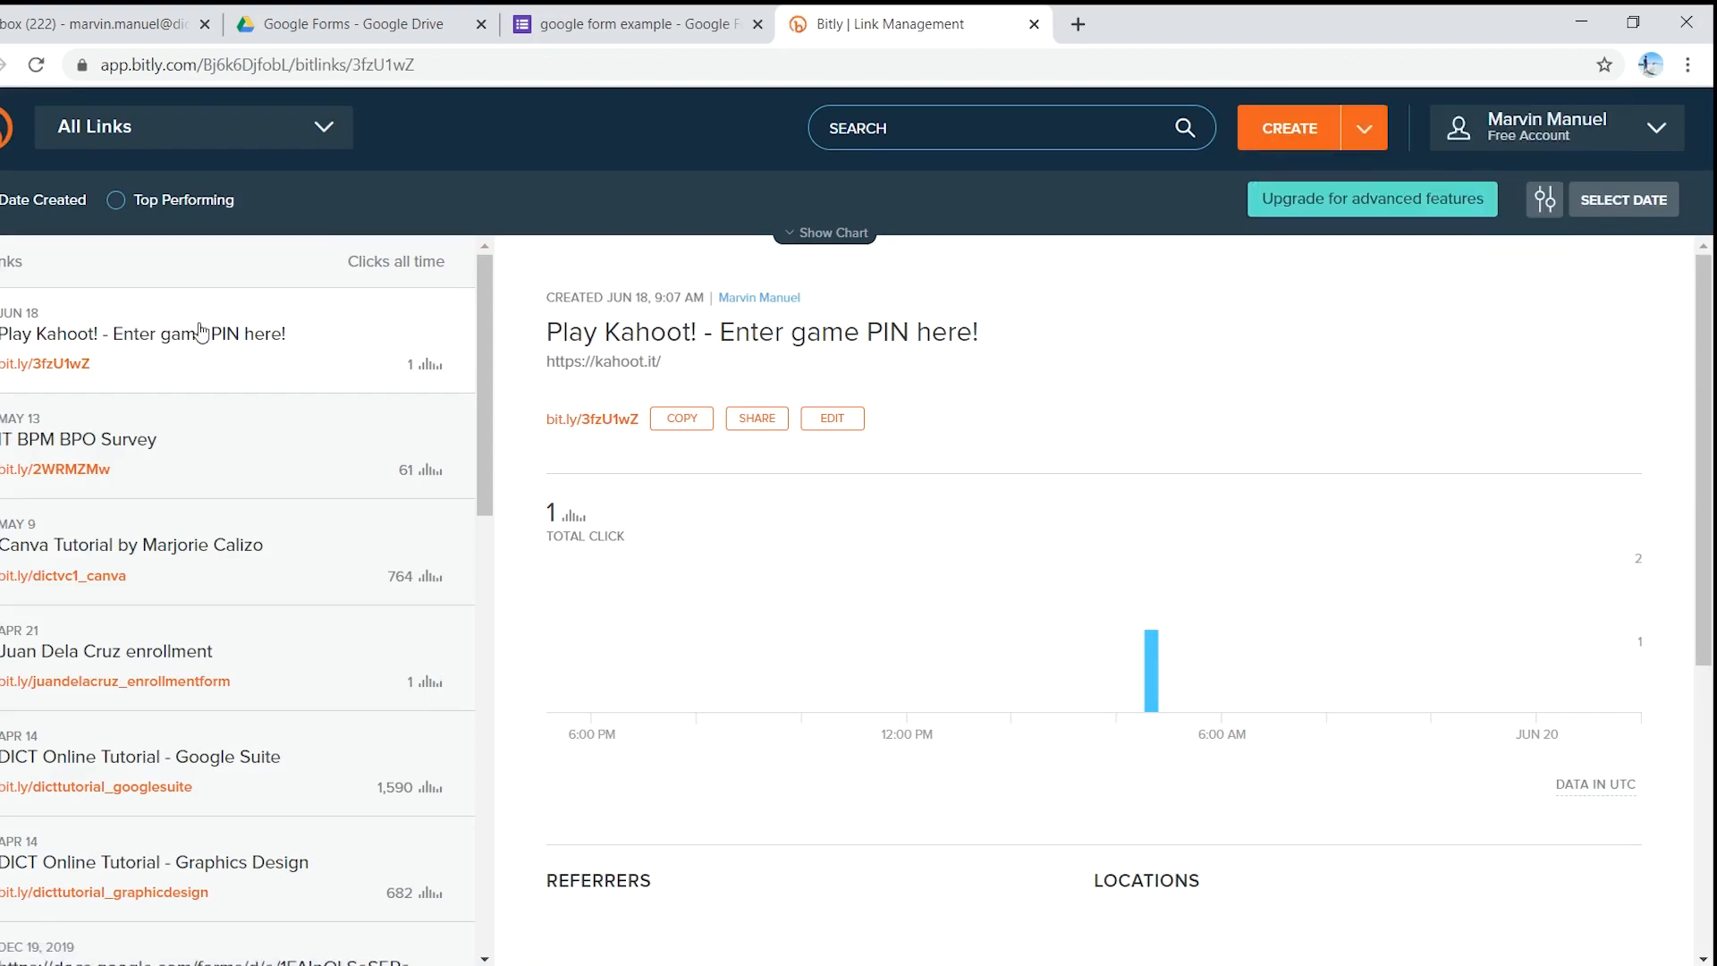
{"action": "scroll", "coordinate": [206, 679], "scroll_direction": "down", "scroll_amount": 3}
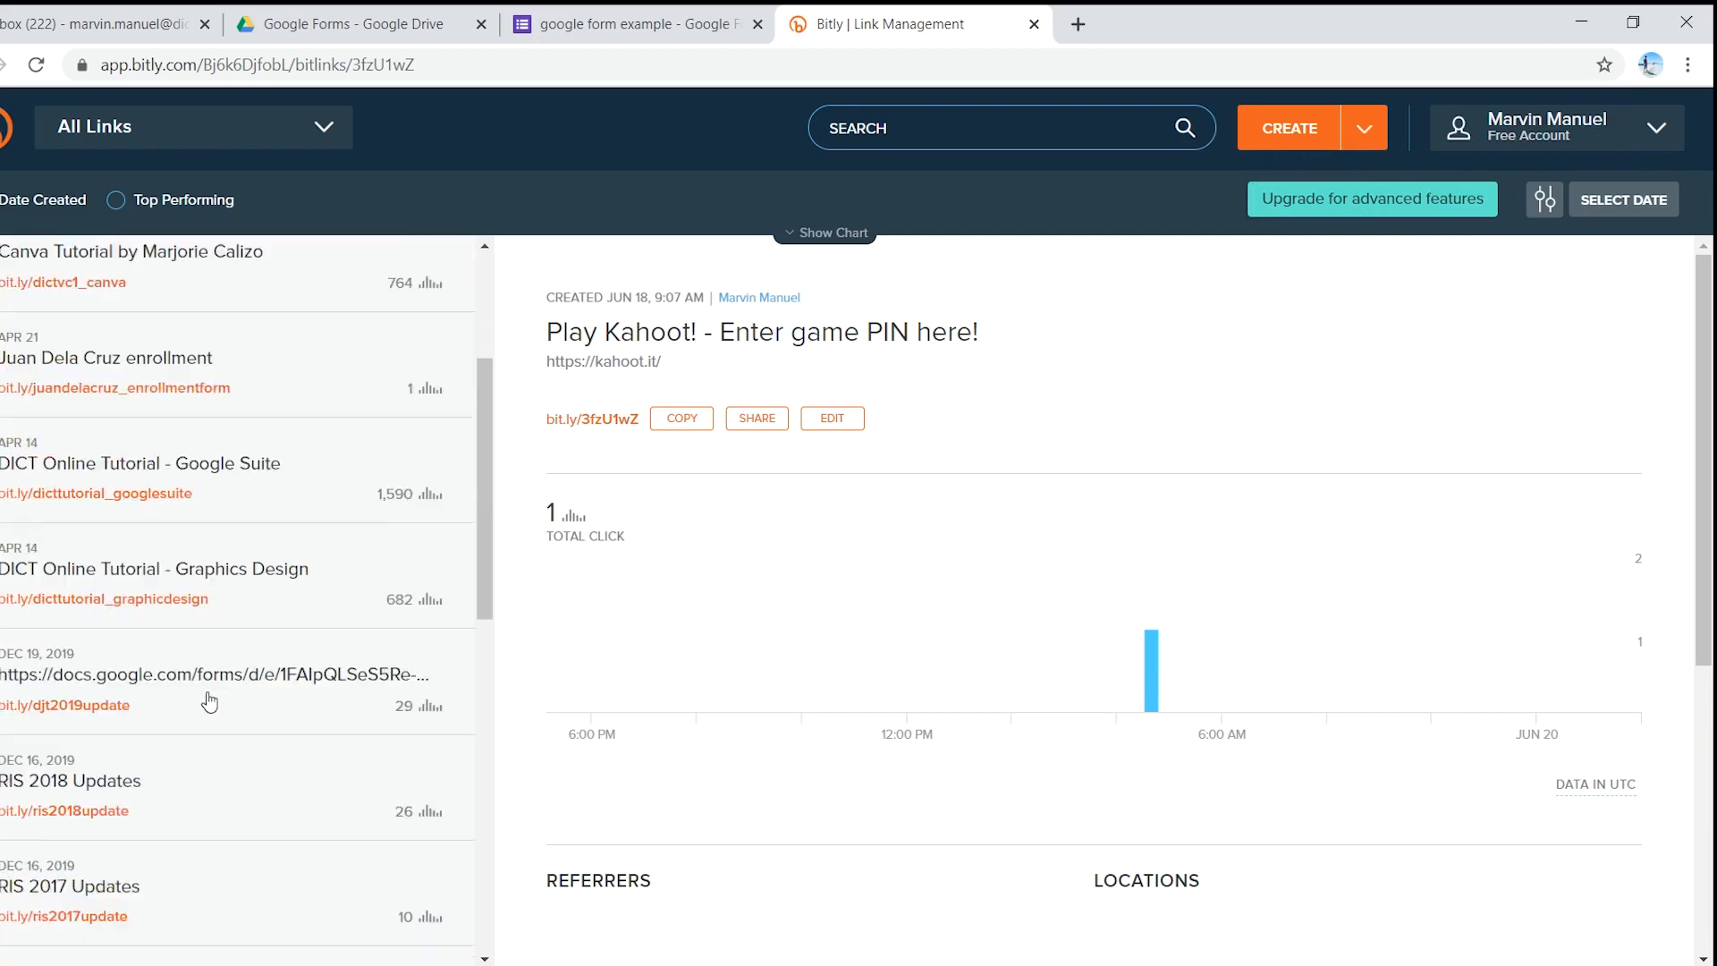
{"action": "scroll", "coordinate": [223, 715], "scroll_direction": "up", "scroll_amount": 3}
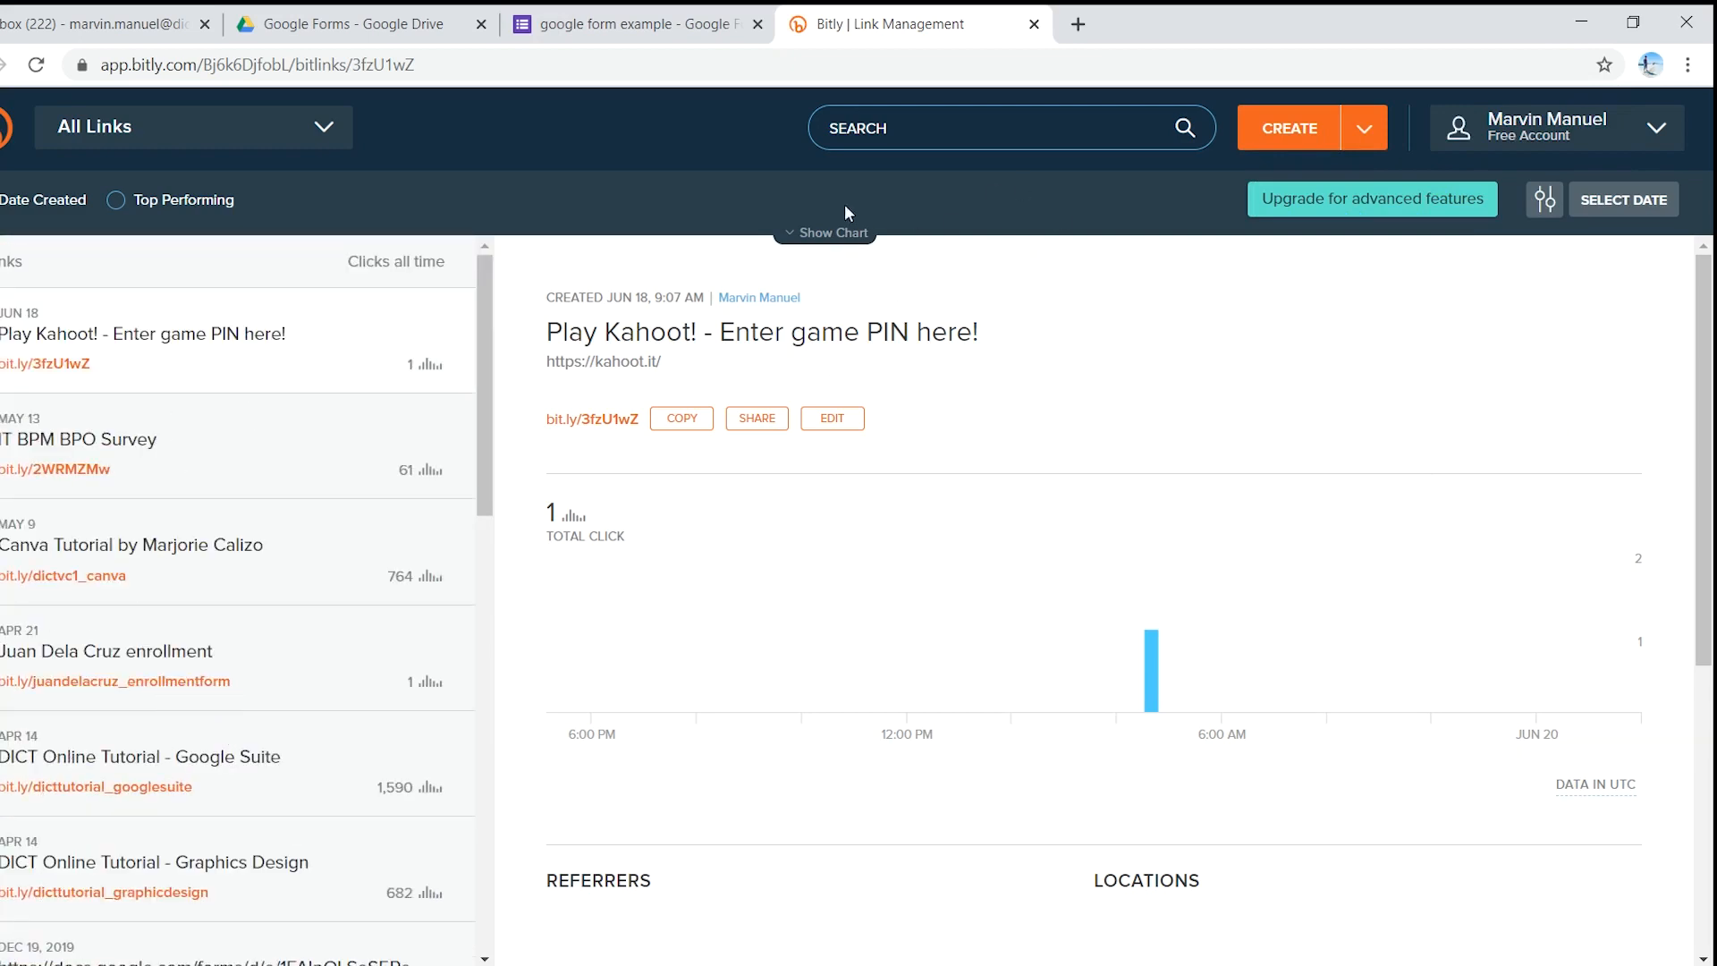
{"action": "left_click", "coordinate": [633, 18]}
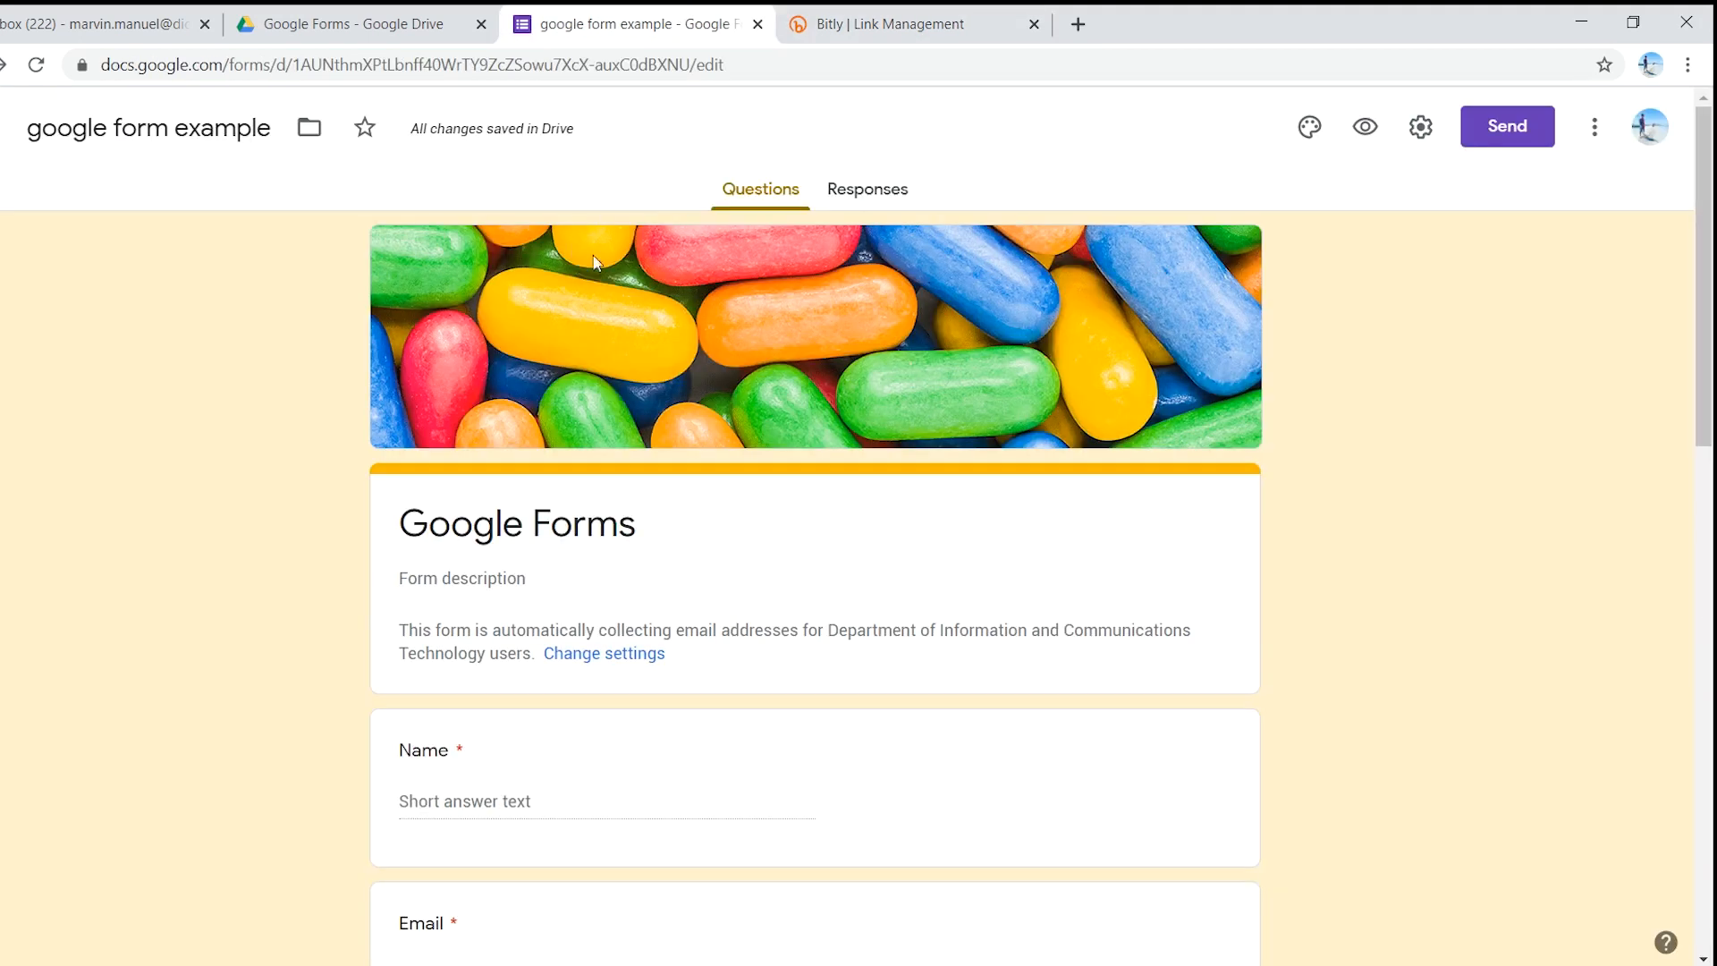
{"action": "left_click", "coordinate": [888, 13]}
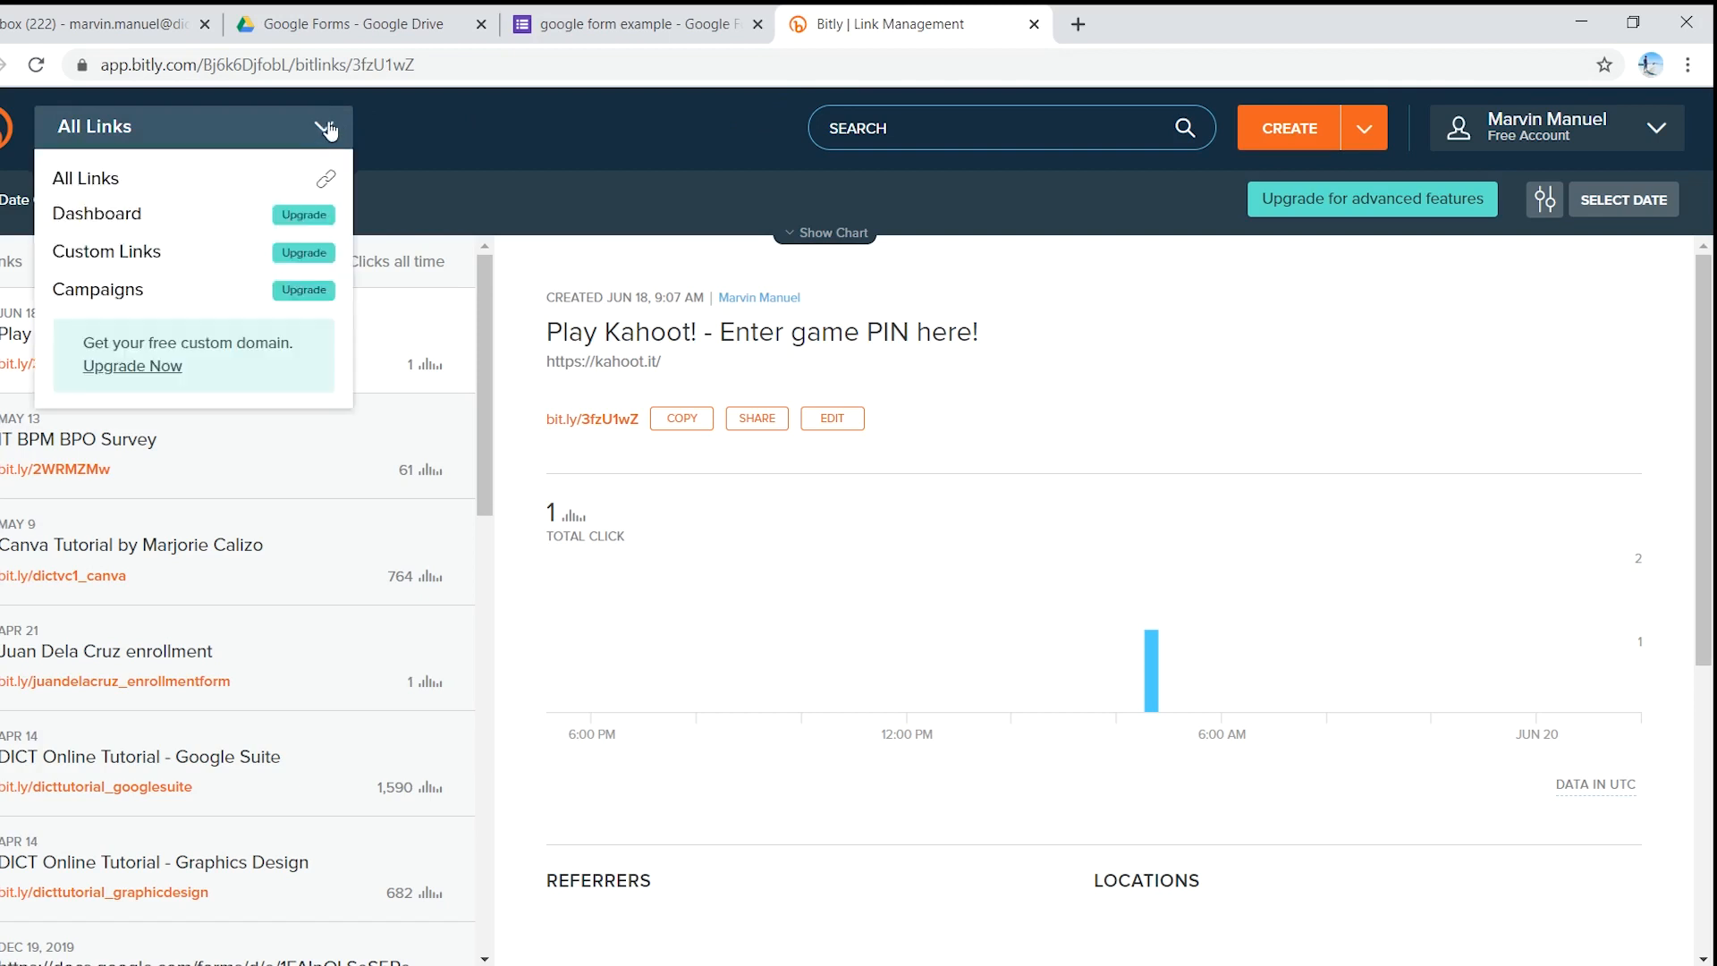
{"action": "mouse_move", "coordinate": [1363, 133]}
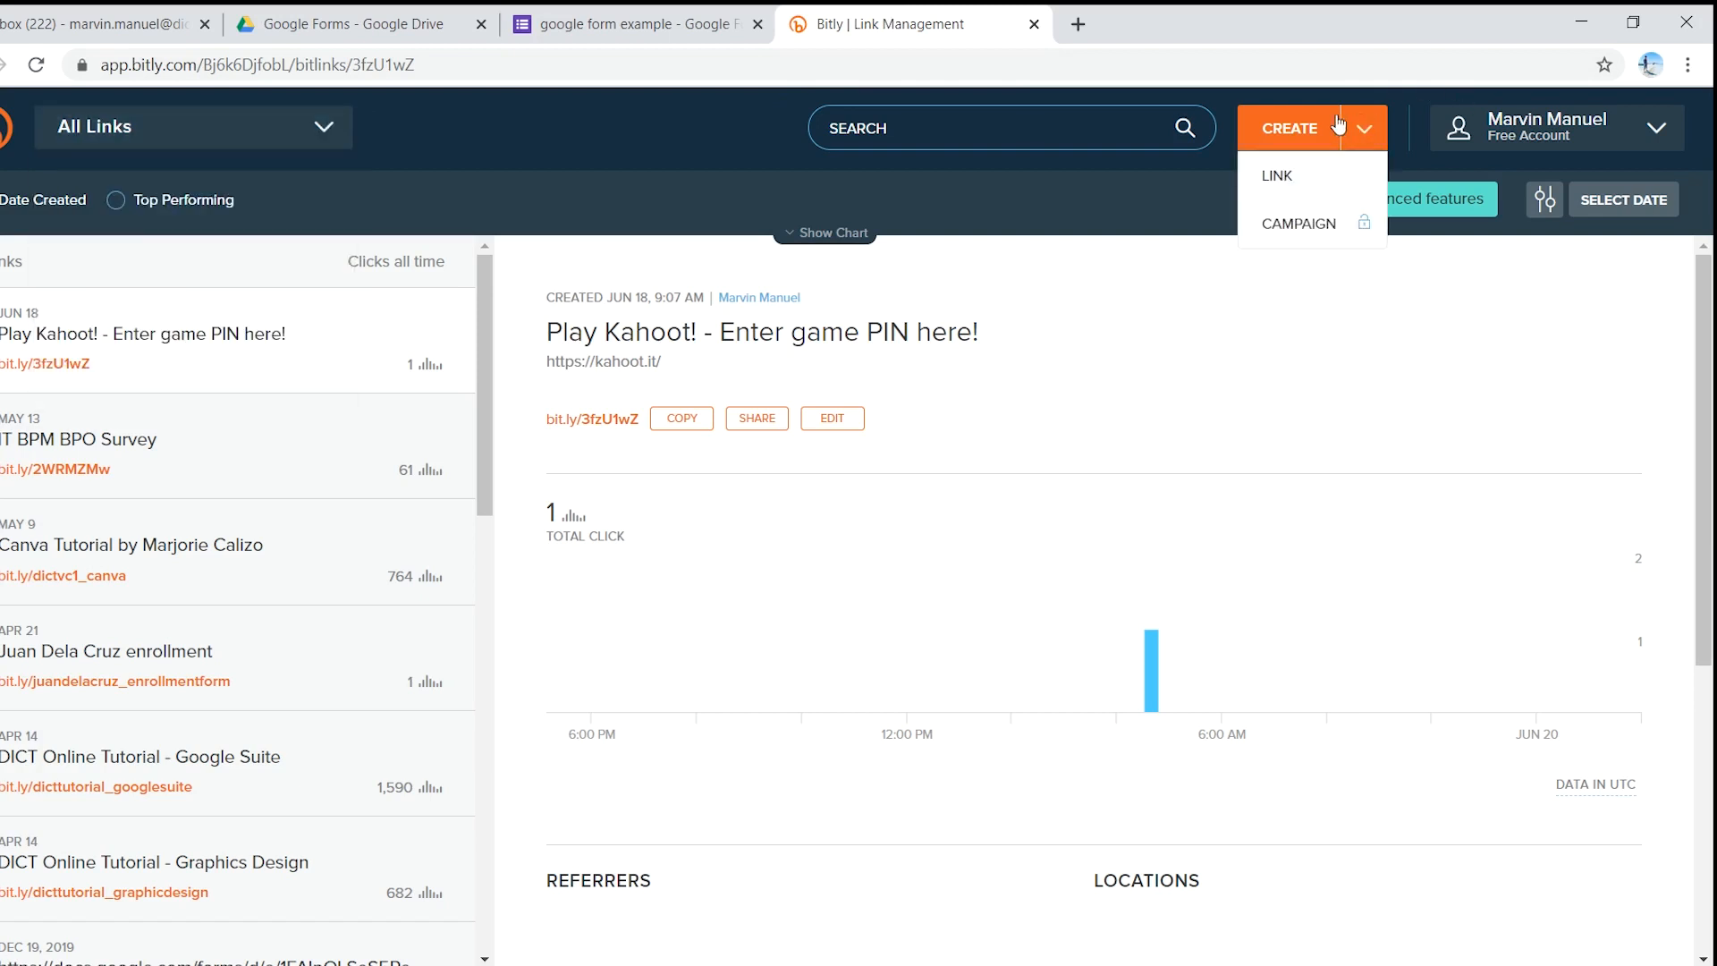
{"action": "left_click", "coordinate": [1329, 178]}
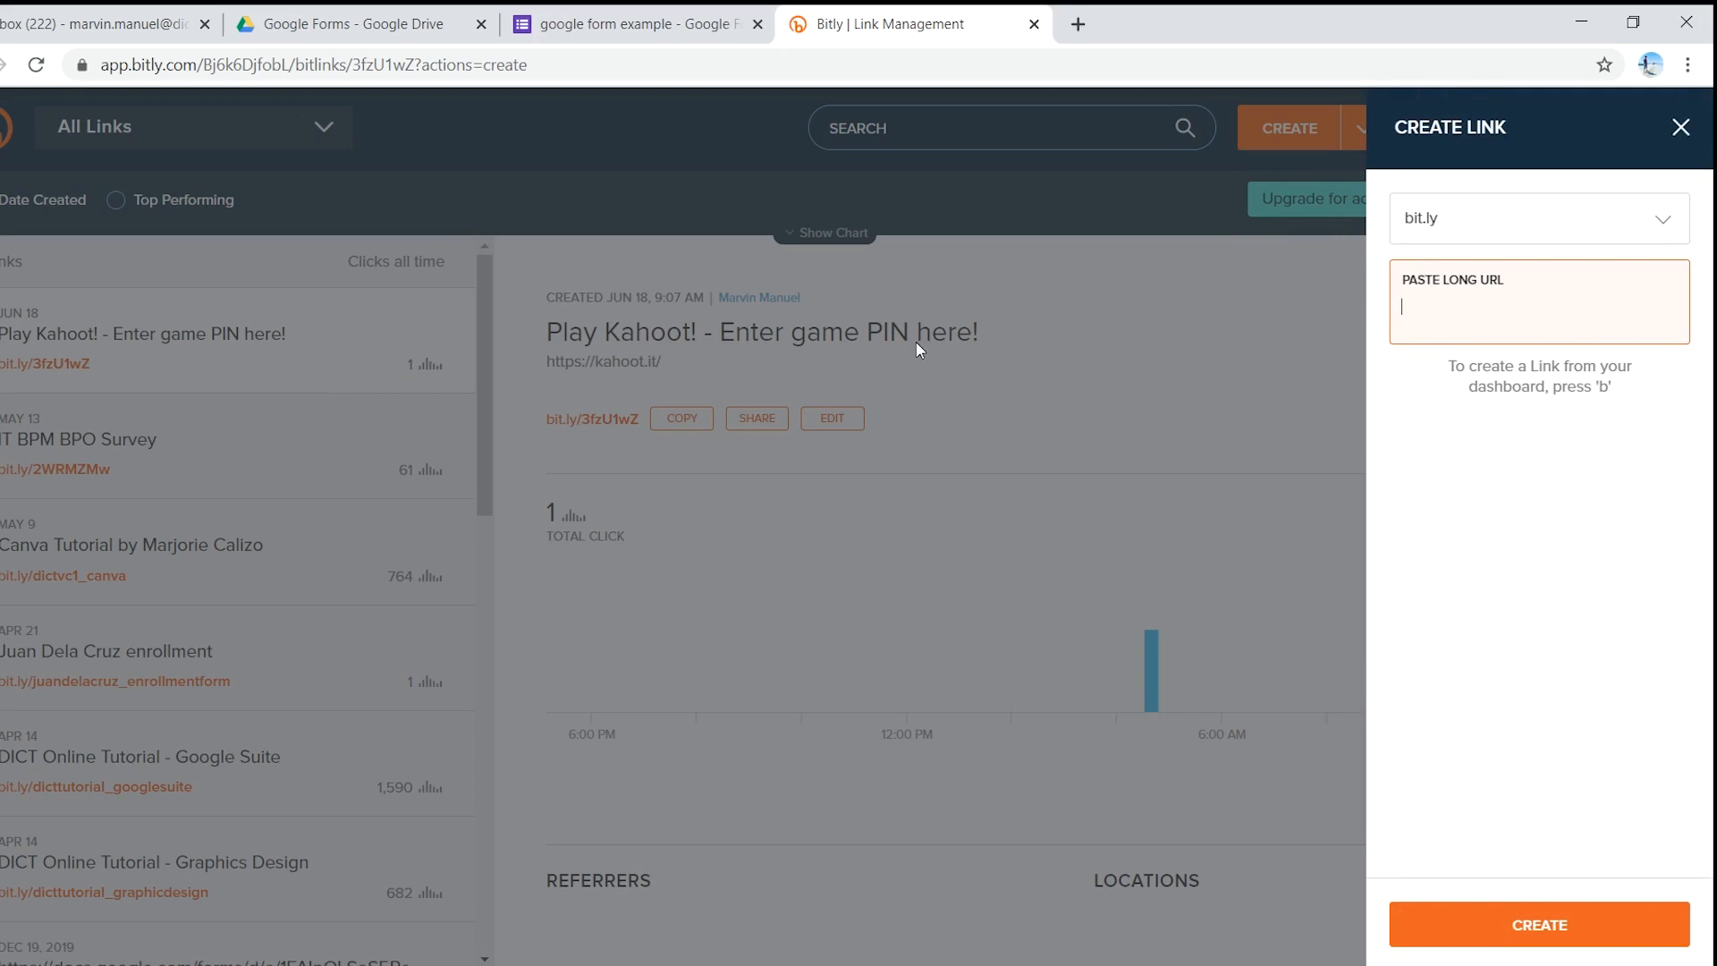
- Copy the form's shareable link again and return to Bitly's Create Link panel
{"action": "left_click", "coordinate": [610, 22]}
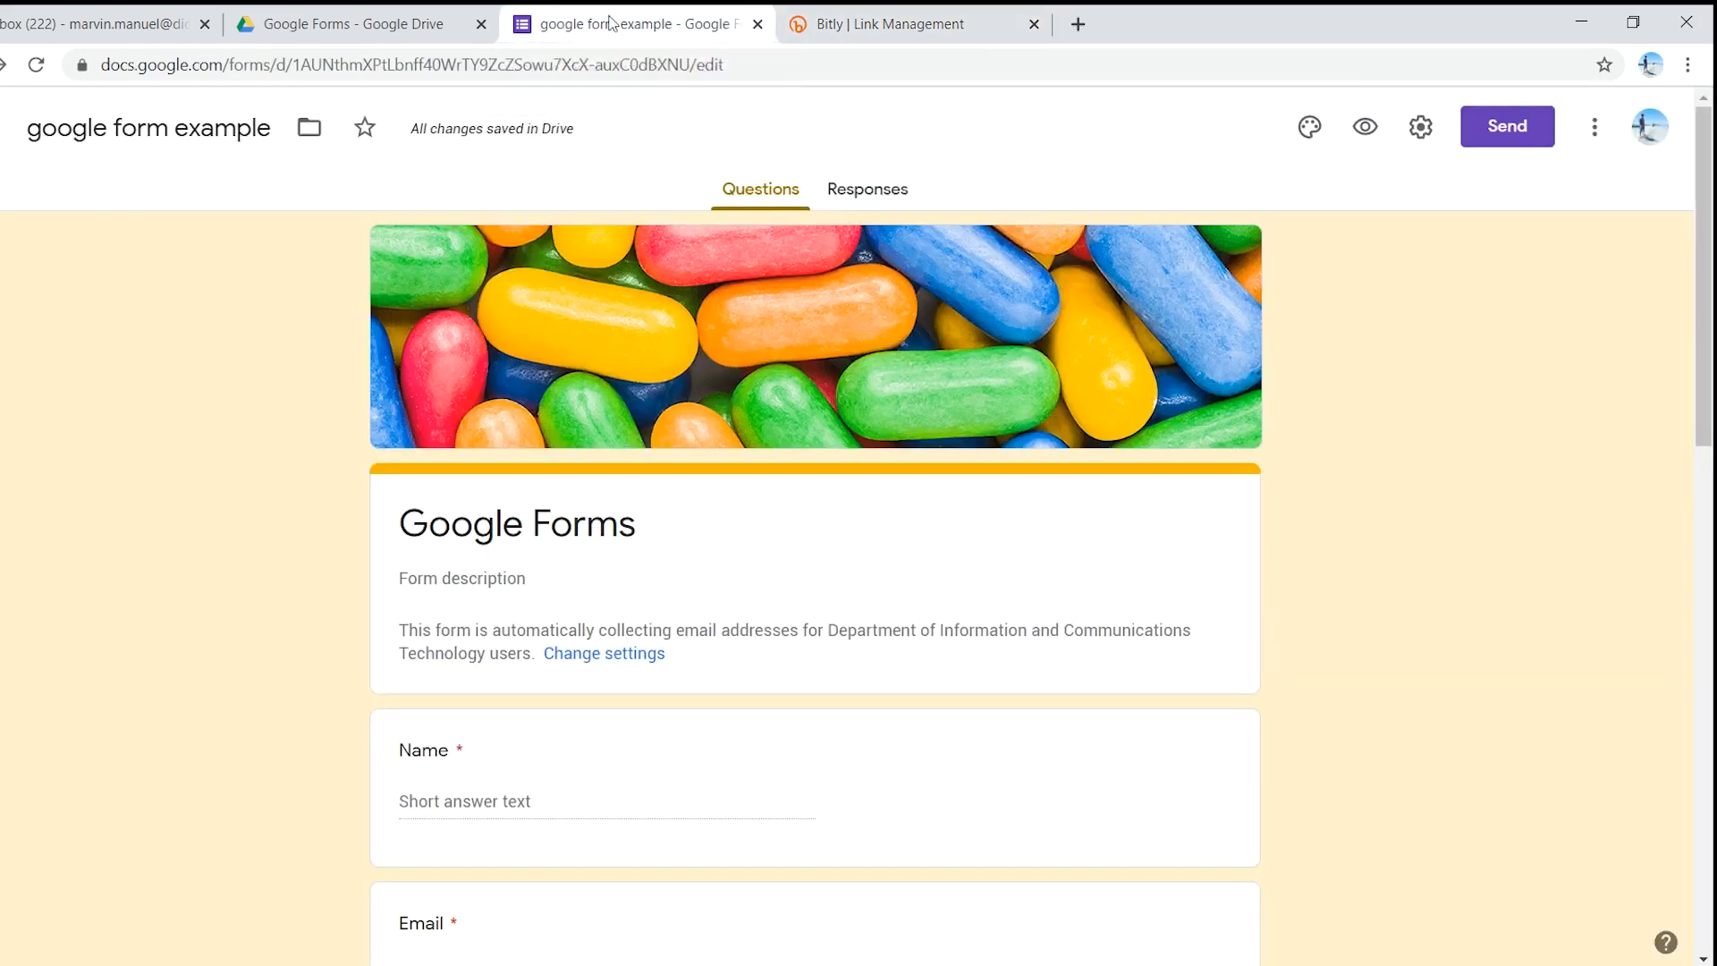
{"action": "left_click", "coordinate": [1526, 126]}
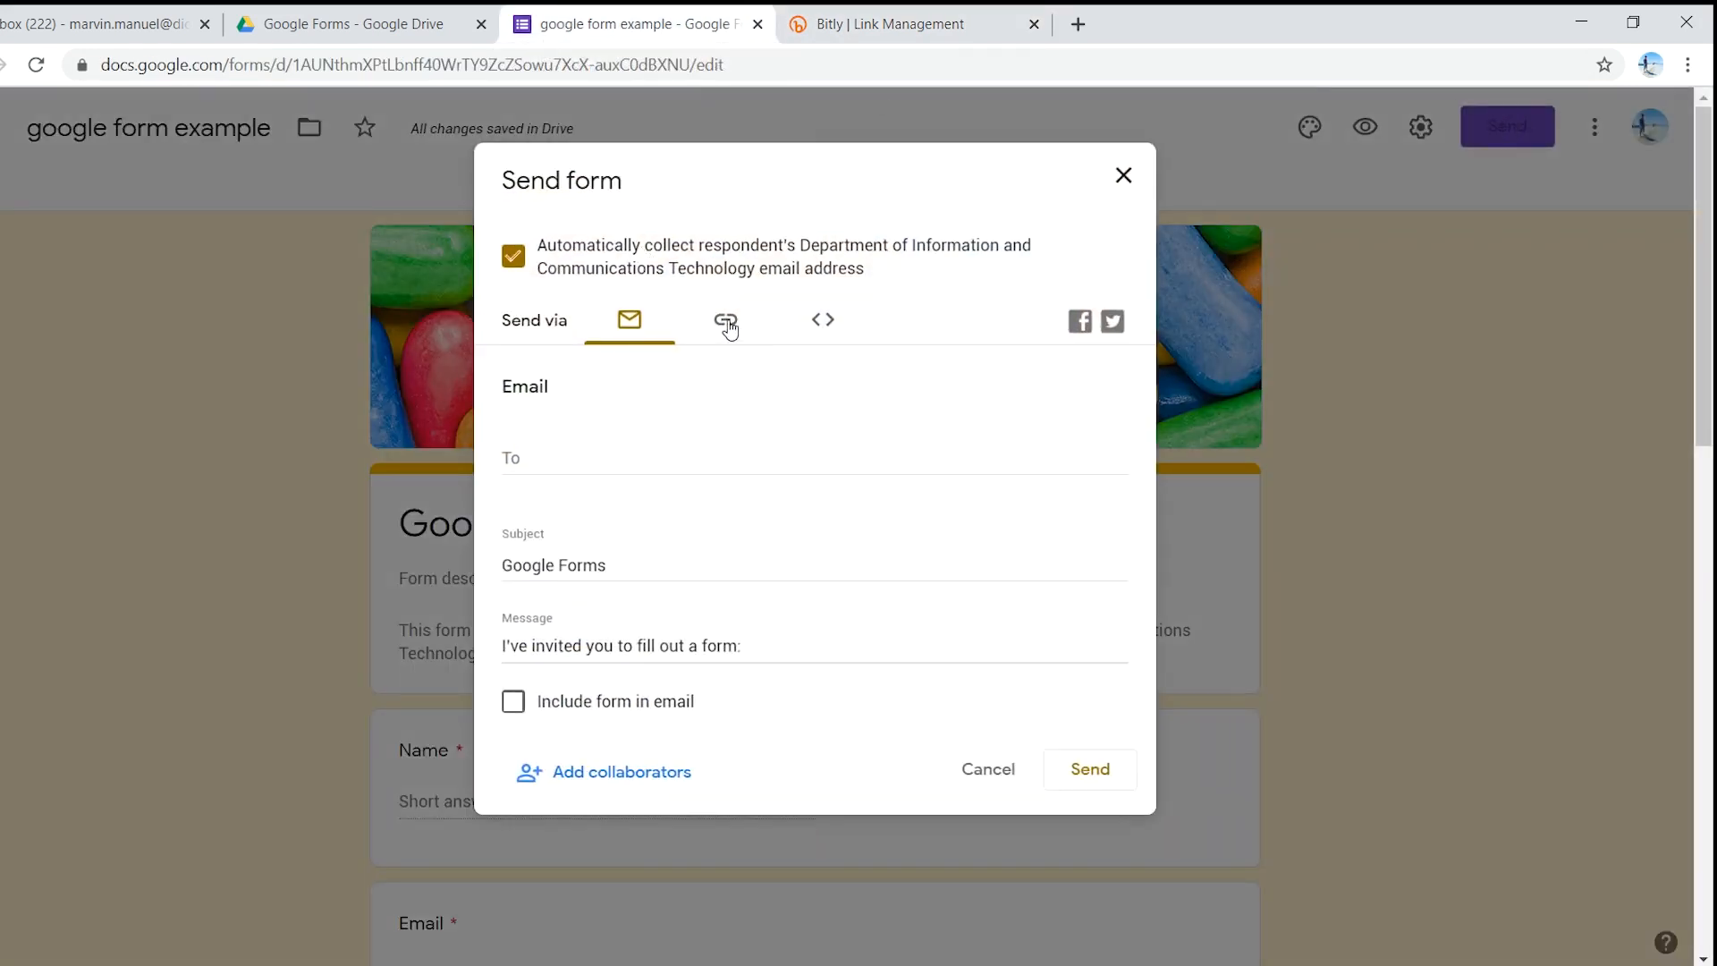
{"action": "left_click", "coordinate": [726, 323]}
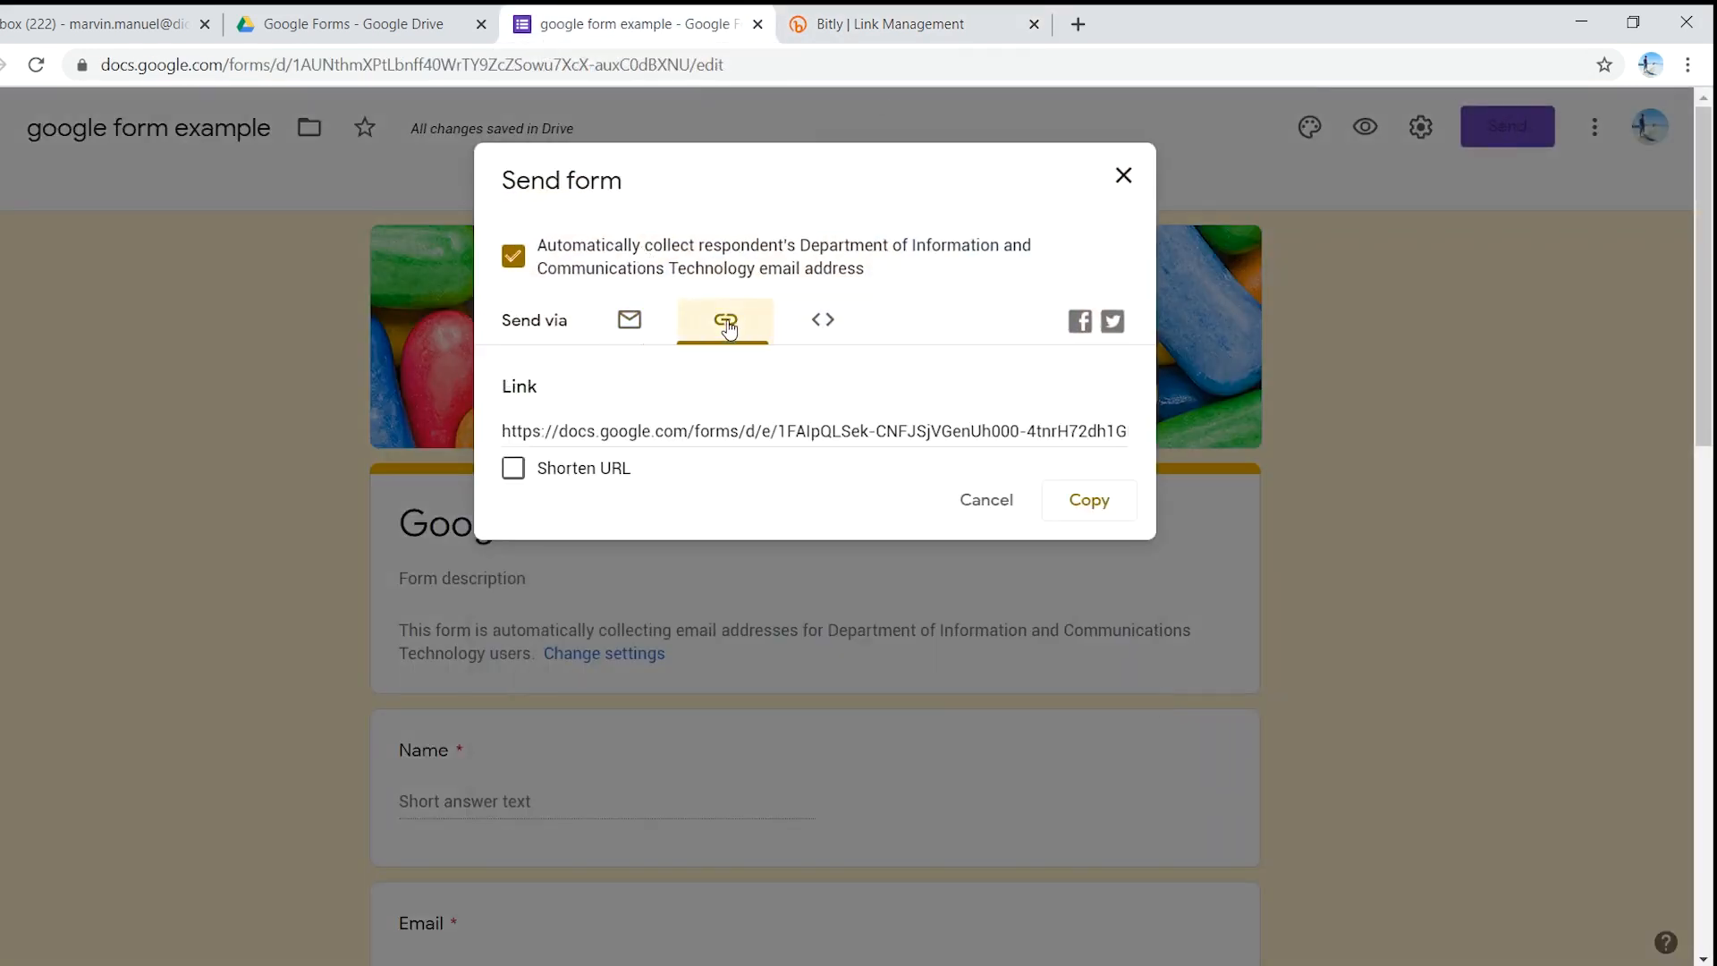
{"action": "left_click", "coordinate": [1089, 500]}
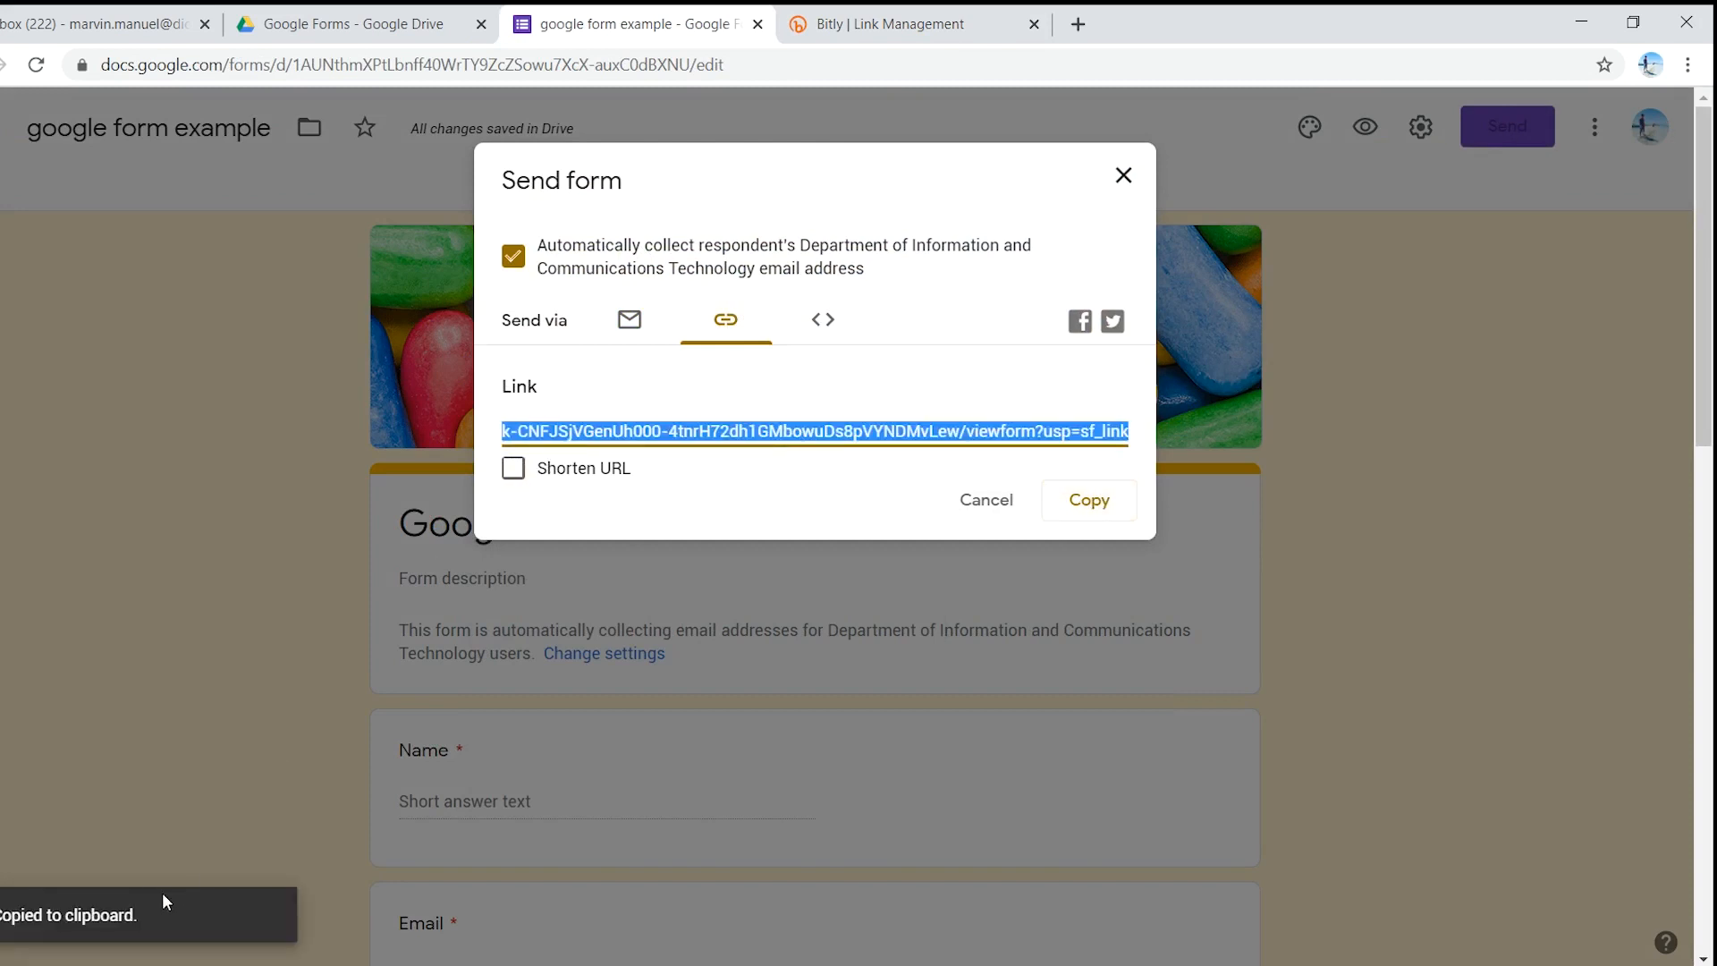
{"action": "left_click", "coordinate": [852, 13]}
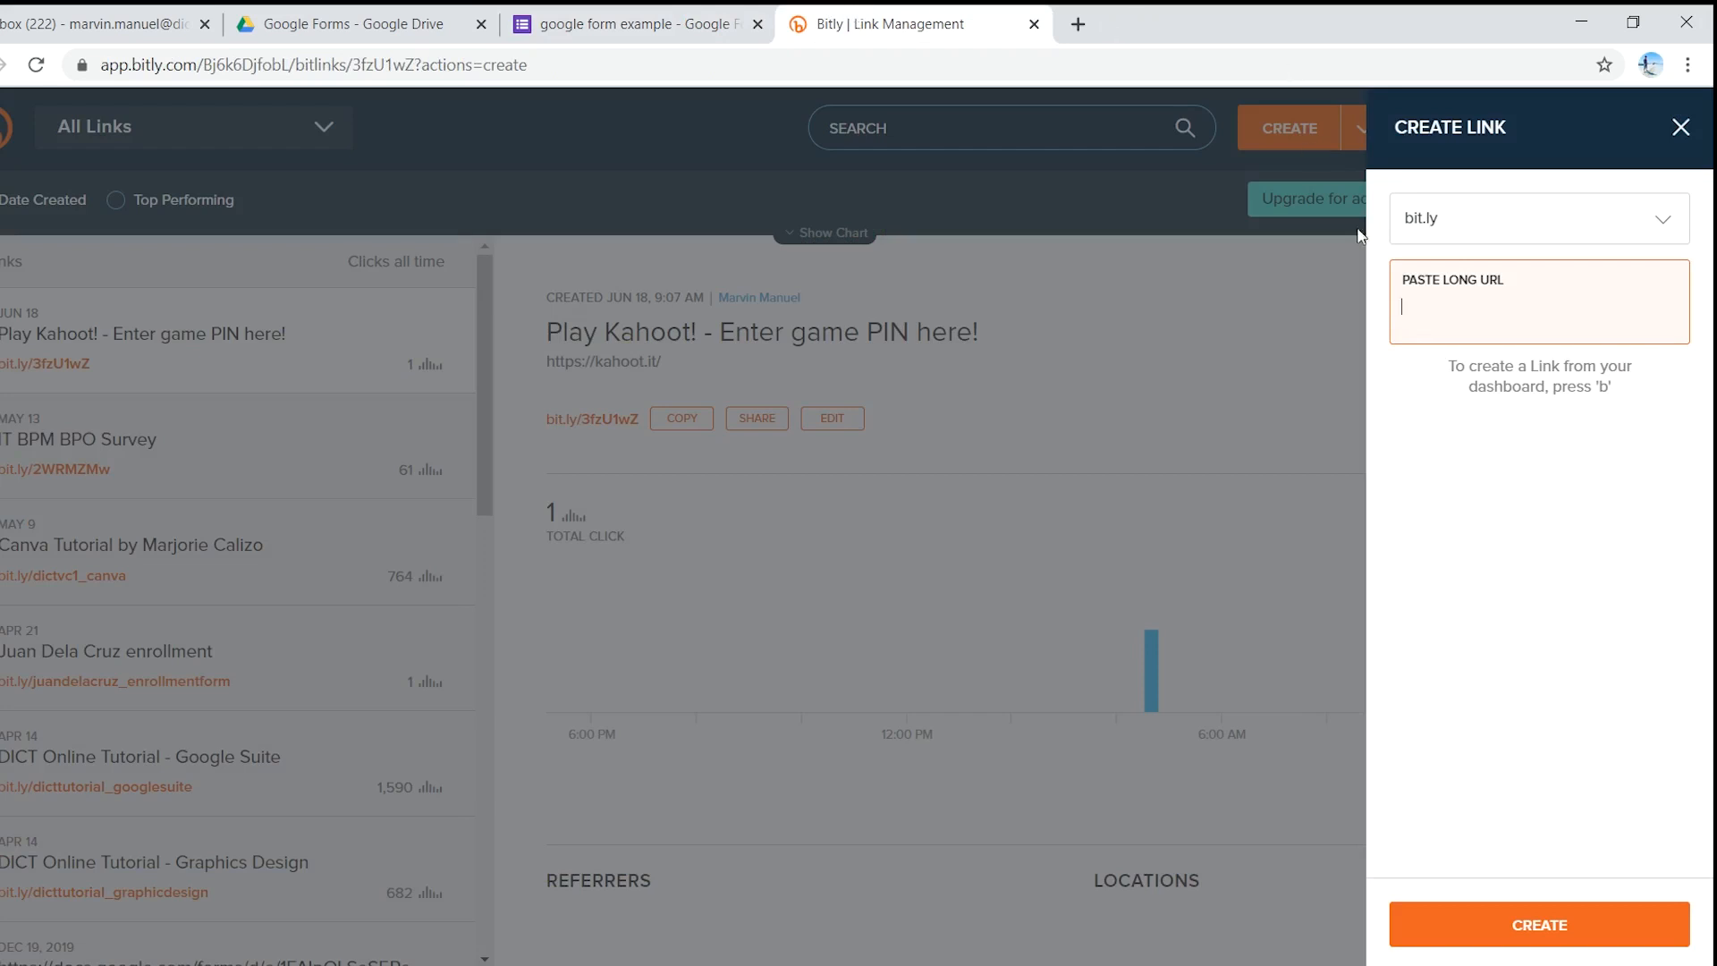
- Paste the form's long URL and title the short link 'Survey'
{"action": "key", "text": "ctrl+v"}
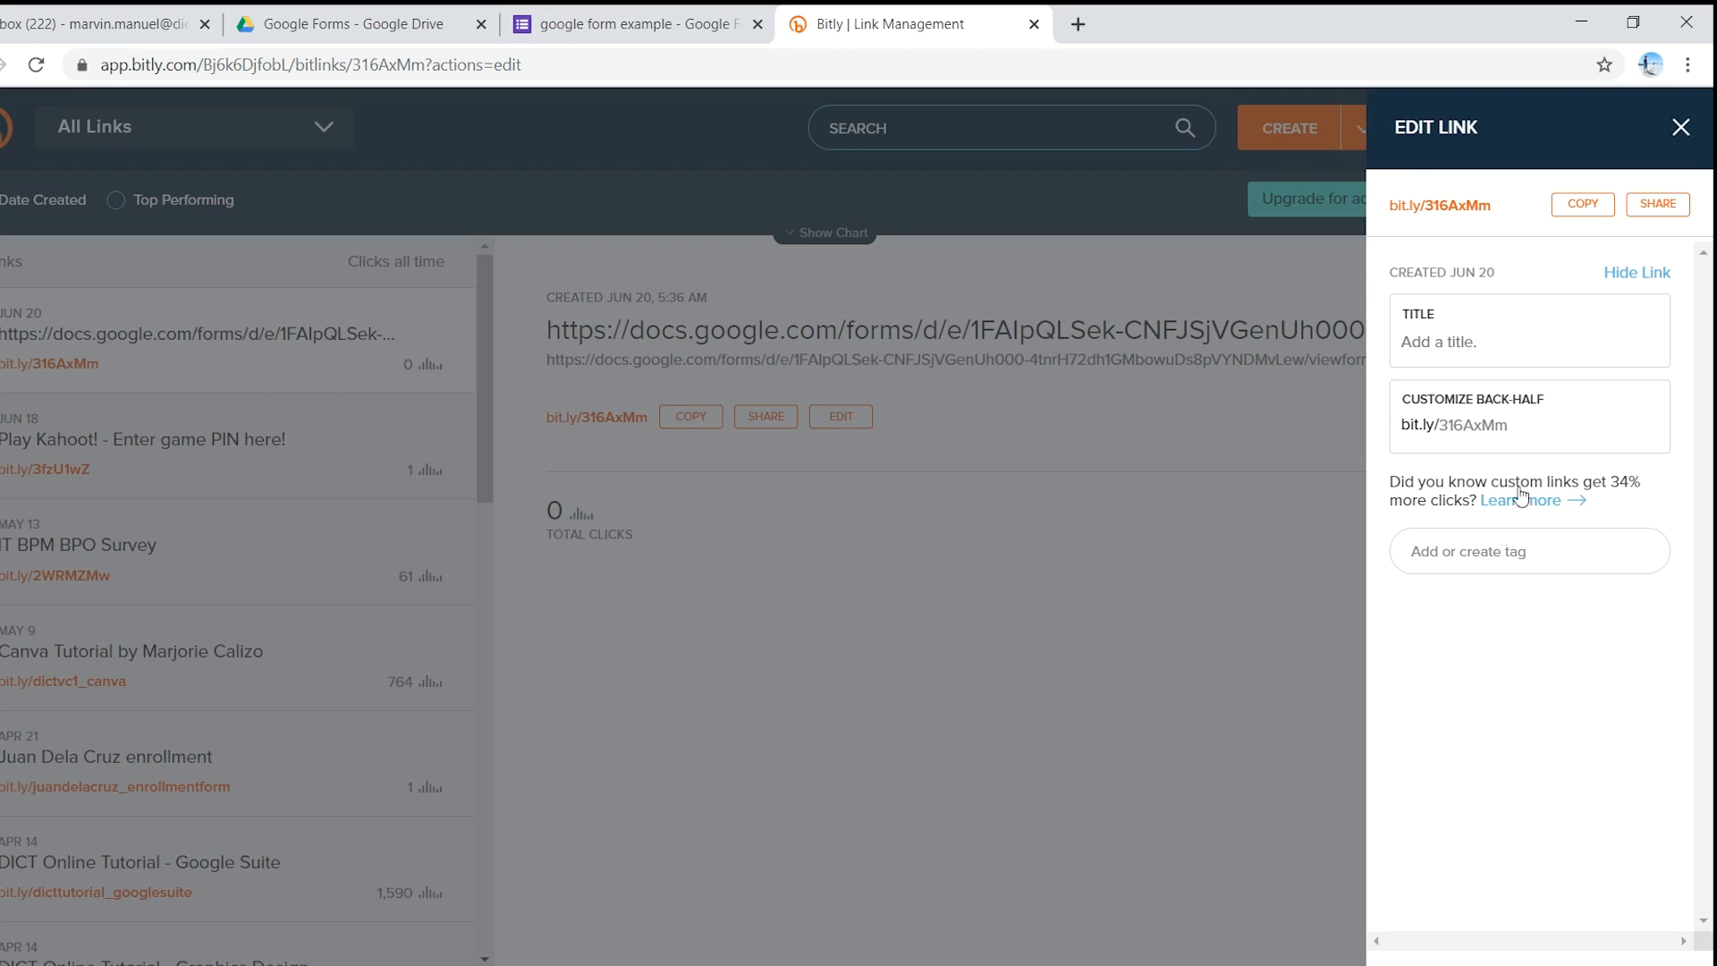
{"action": "left_click", "coordinate": [1460, 345]}
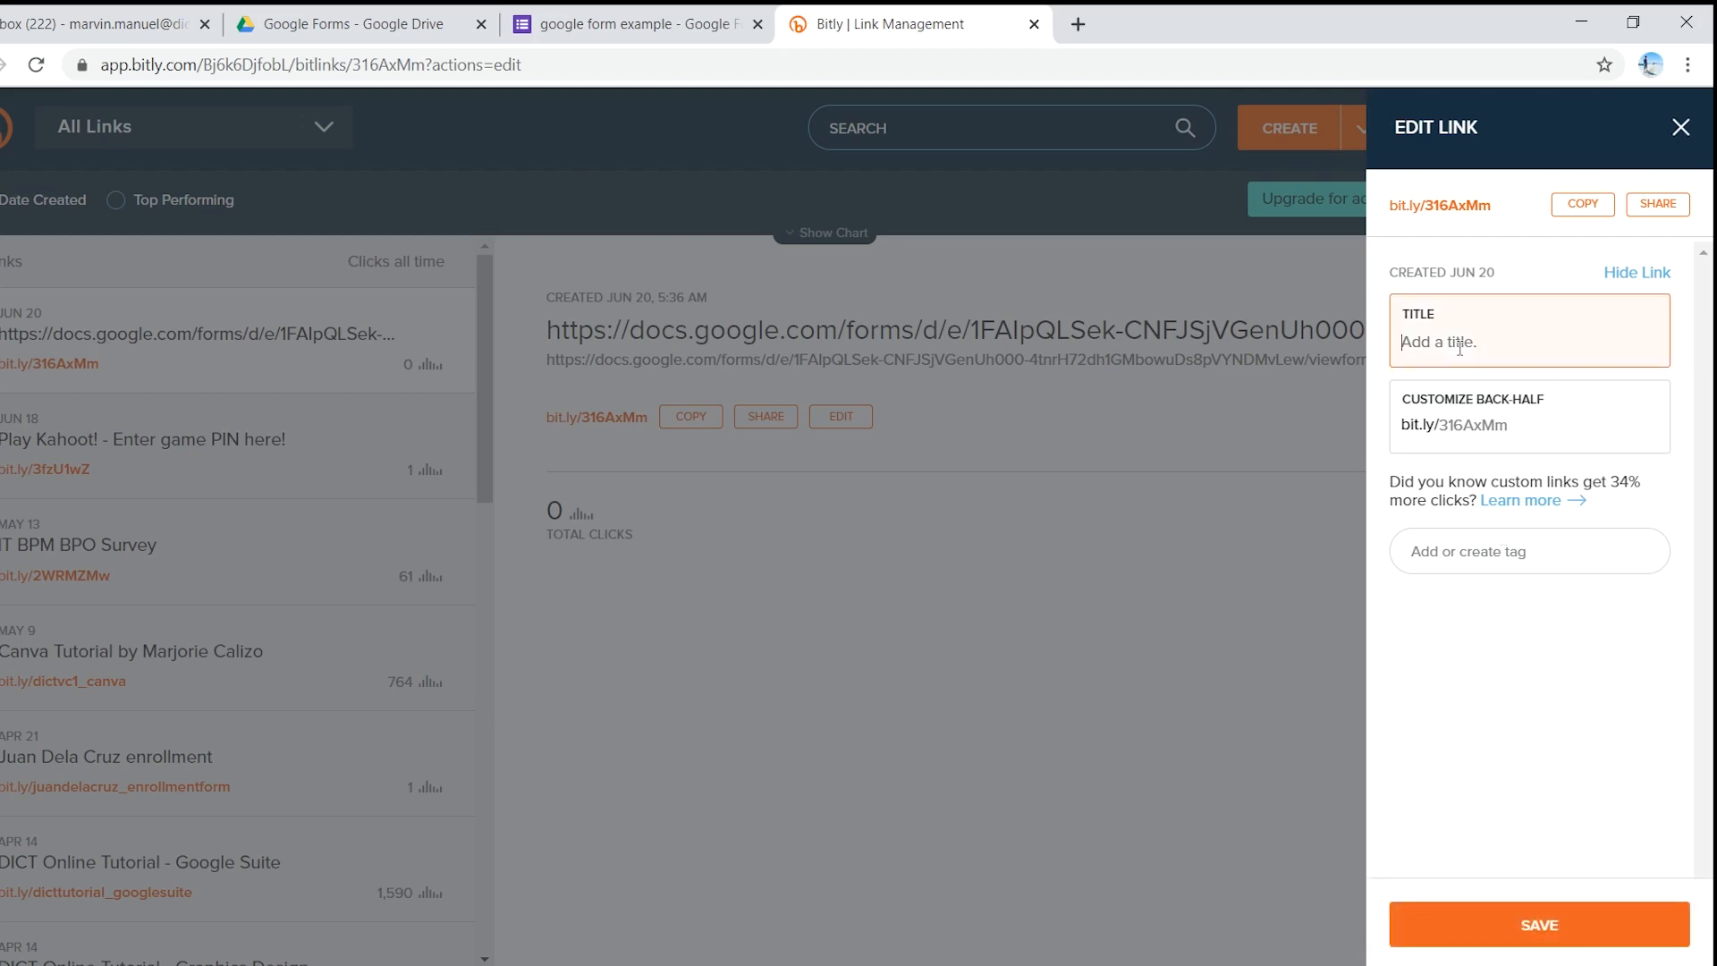
{"action": "type", "text": "Survey"}
- Set the custom back-half to webinarsurvey_googleform and save it
{"action": "left_click", "coordinate": [1524, 417]}
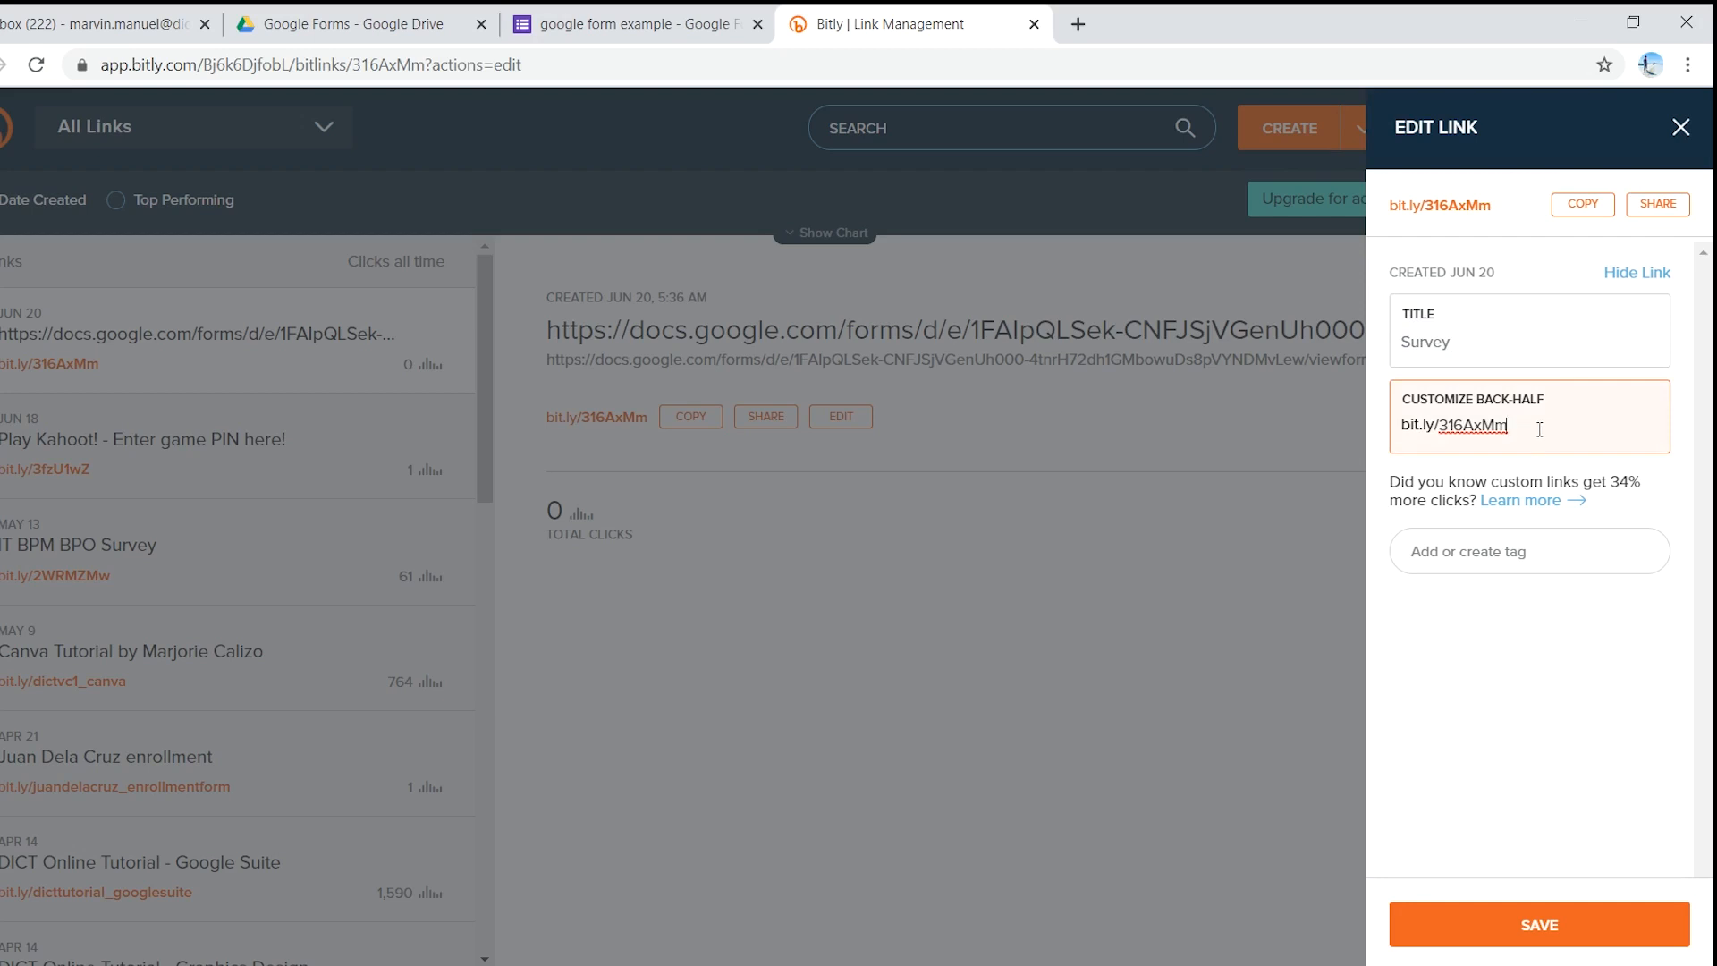
{"action": "left_click_drag", "start_coordinate": [1538, 430], "coordinate": [1447, 429]}
{"action": "type", "text": "sur"}
{"action": "key", "text": "BackSpace"}
{"action": "key", "text": "BackSpace"}
{"action": "key", "text": "BackSpace"}
{"action": "type", "text": "webinar"}
{"action": "left_click", "coordinate": [1566, 927]}
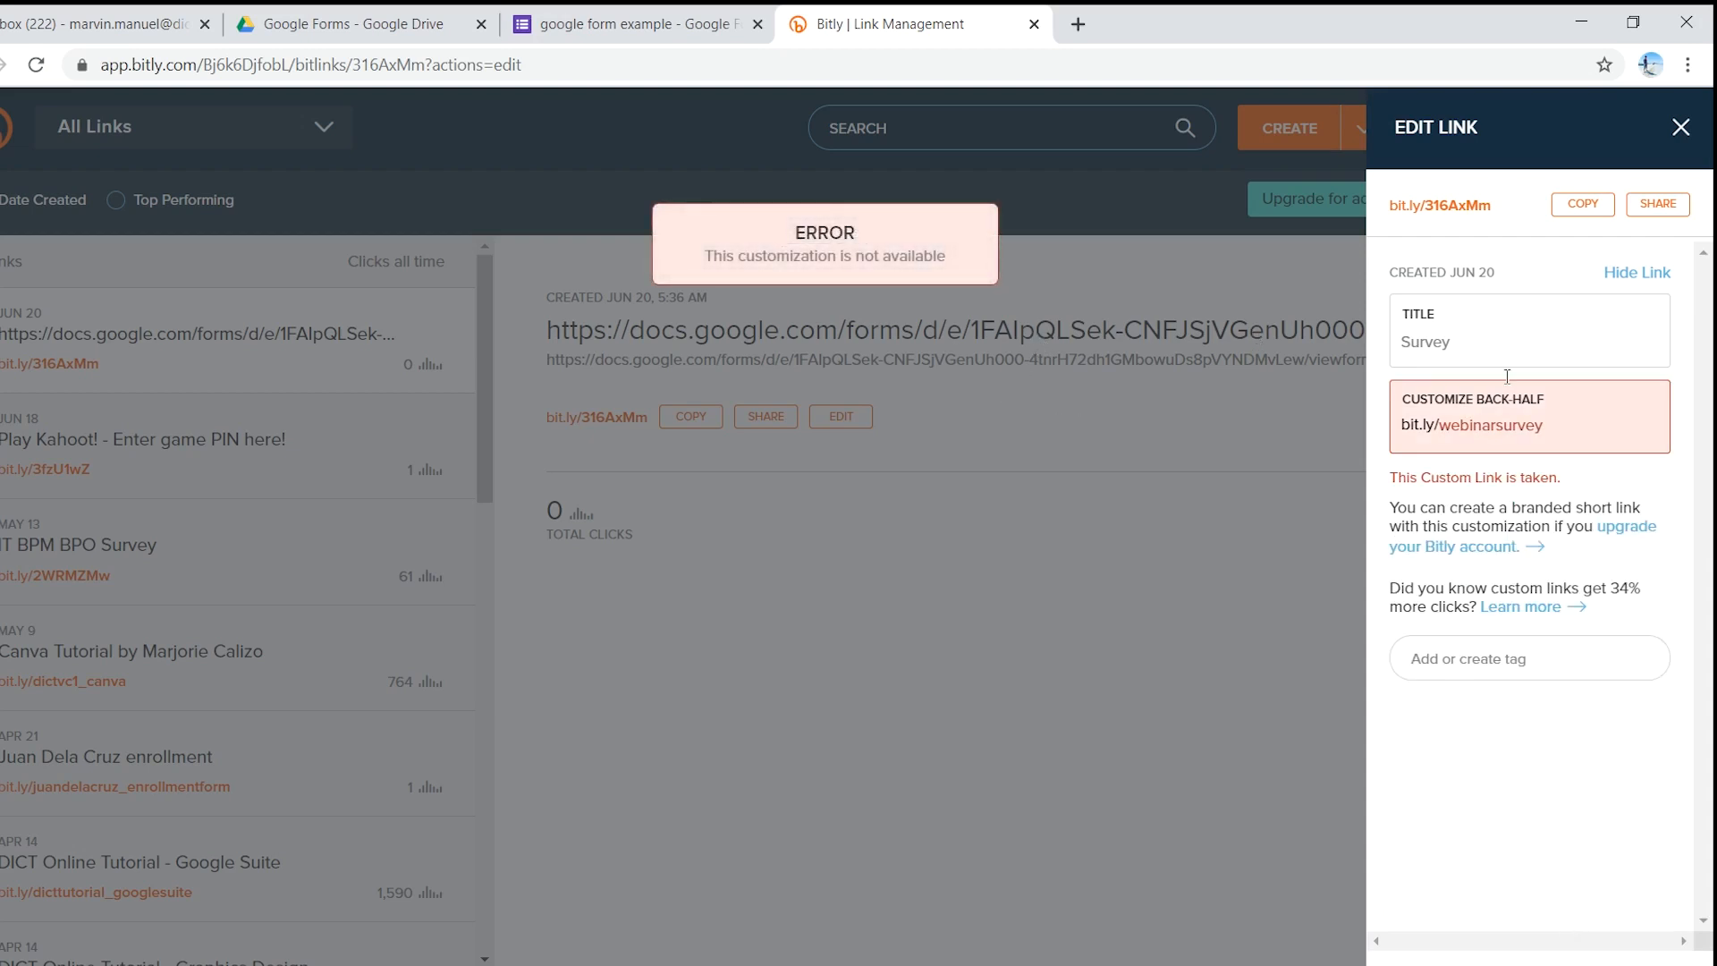
{"action": "left_click", "coordinate": [1588, 429]}
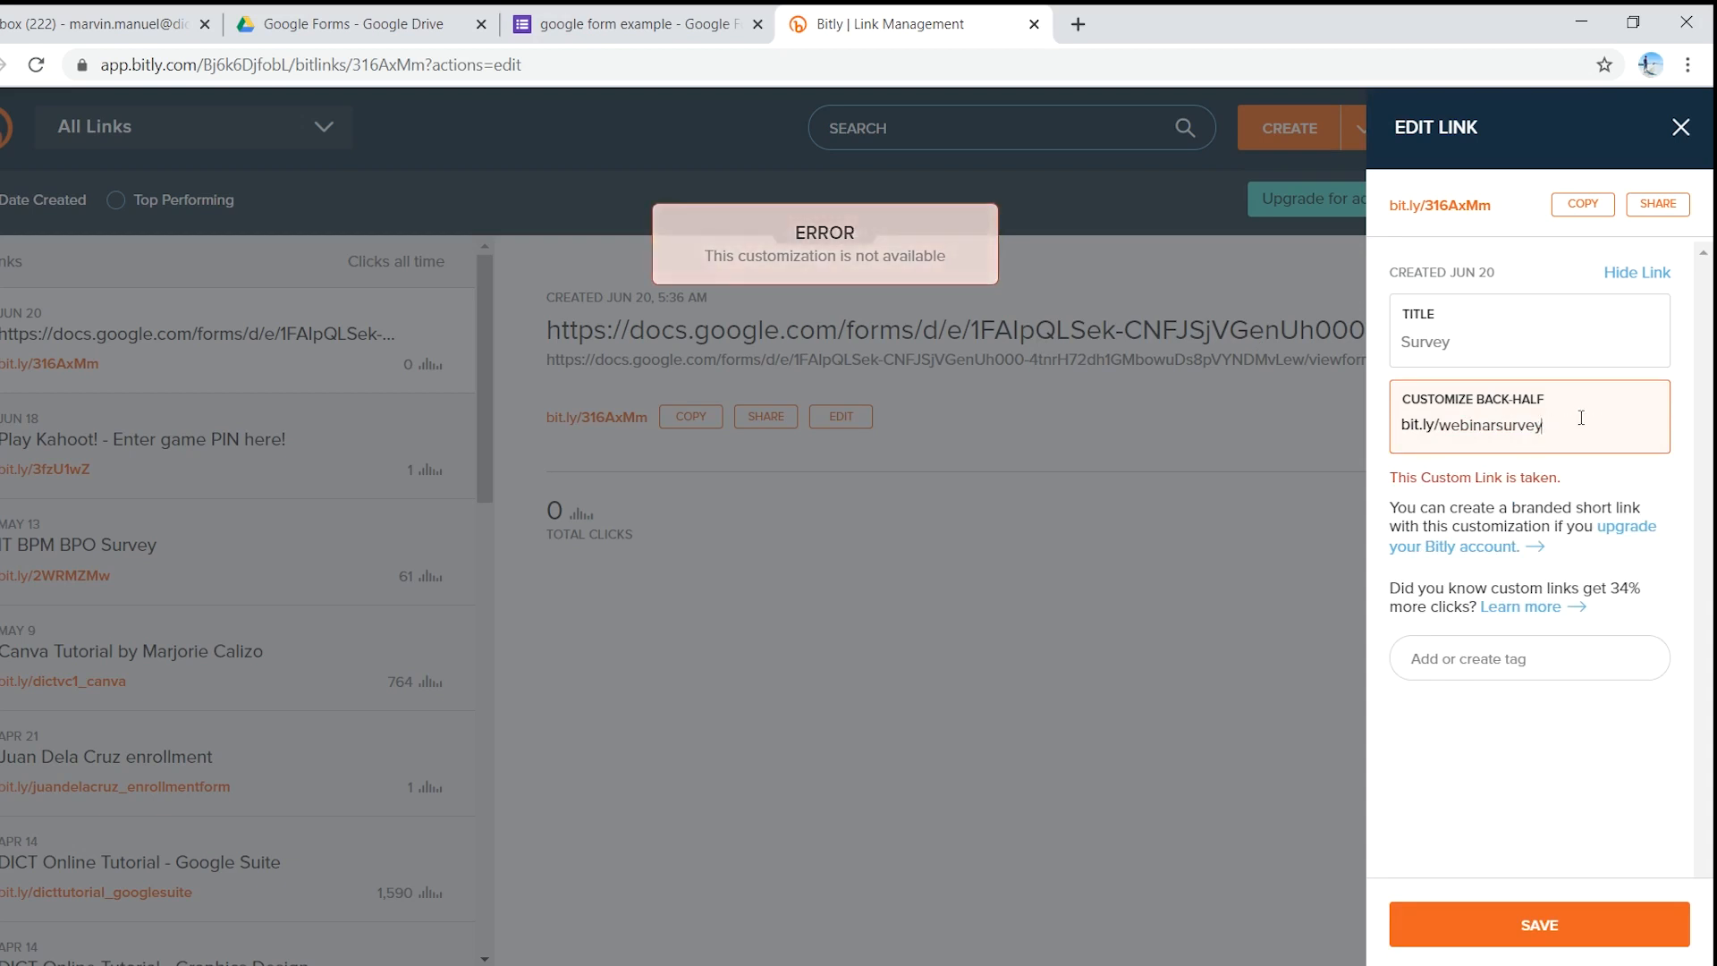
{"action": "type", "text": "_"}
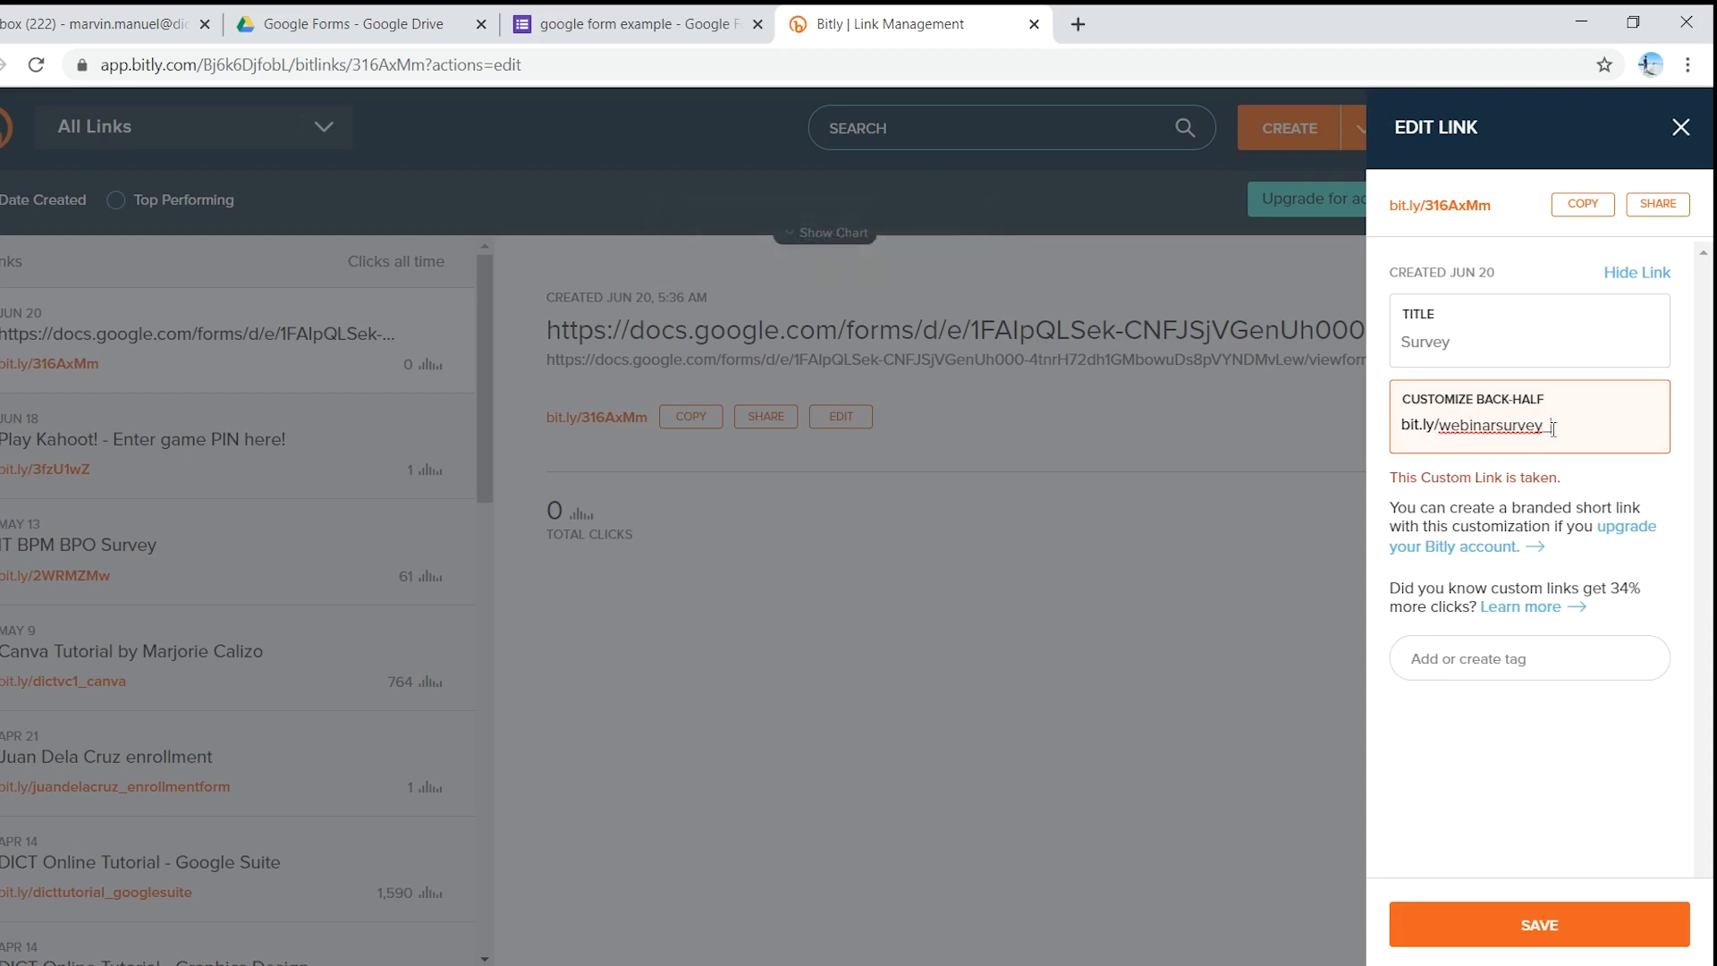
{"action": "type", "text": "googleform"}
{"action": "left_click", "coordinate": [1494, 931]}
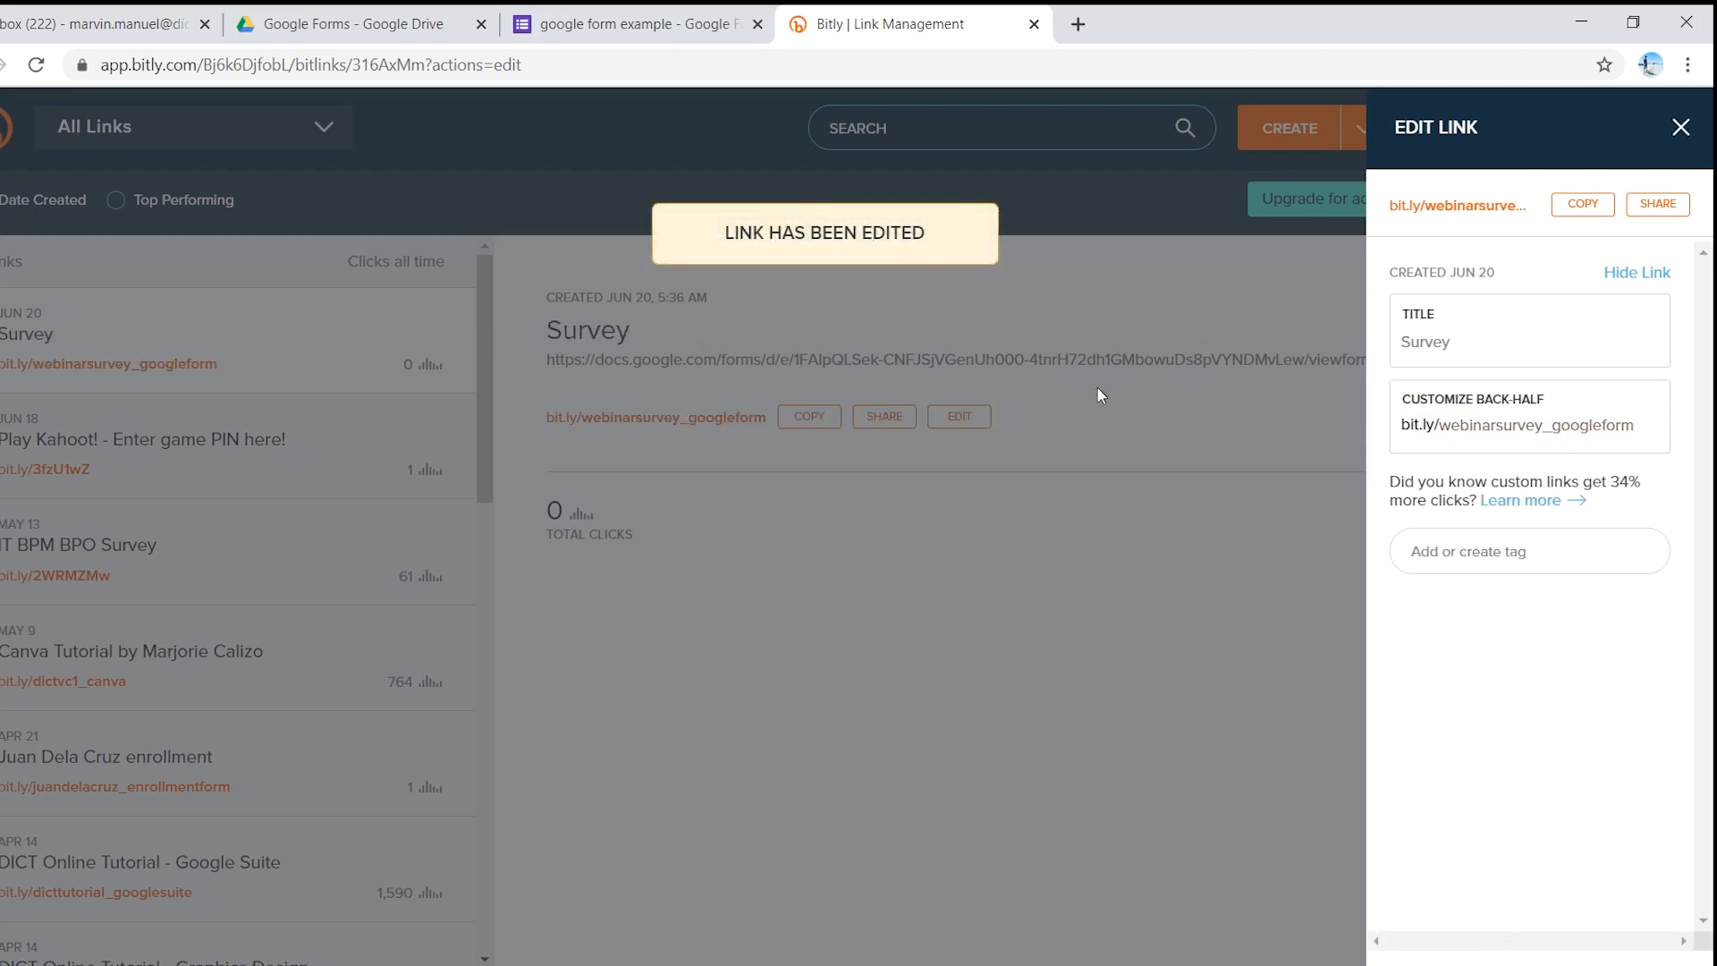
- Close the Edit Link drawer and copy bit.ly/webinarsurvey_googleform
{"action": "left_click", "coordinate": [900, 281]}
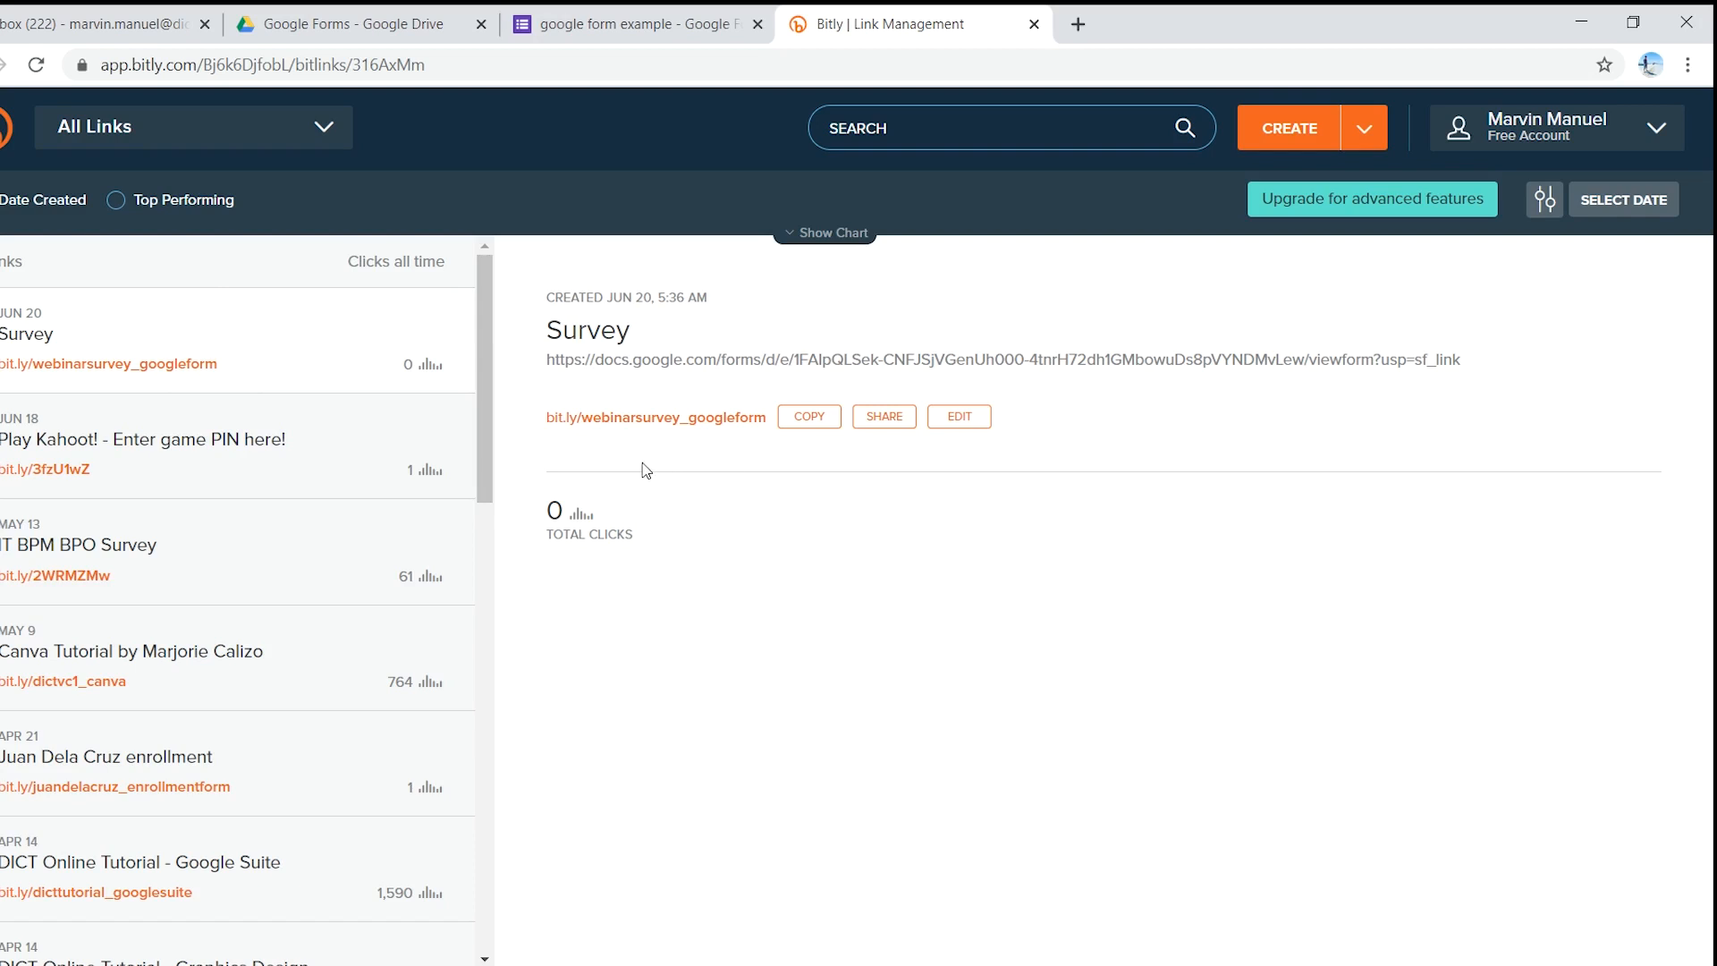
{"action": "left_click", "coordinate": [810, 426]}
{"action": "left_click", "coordinate": [640, 22]}
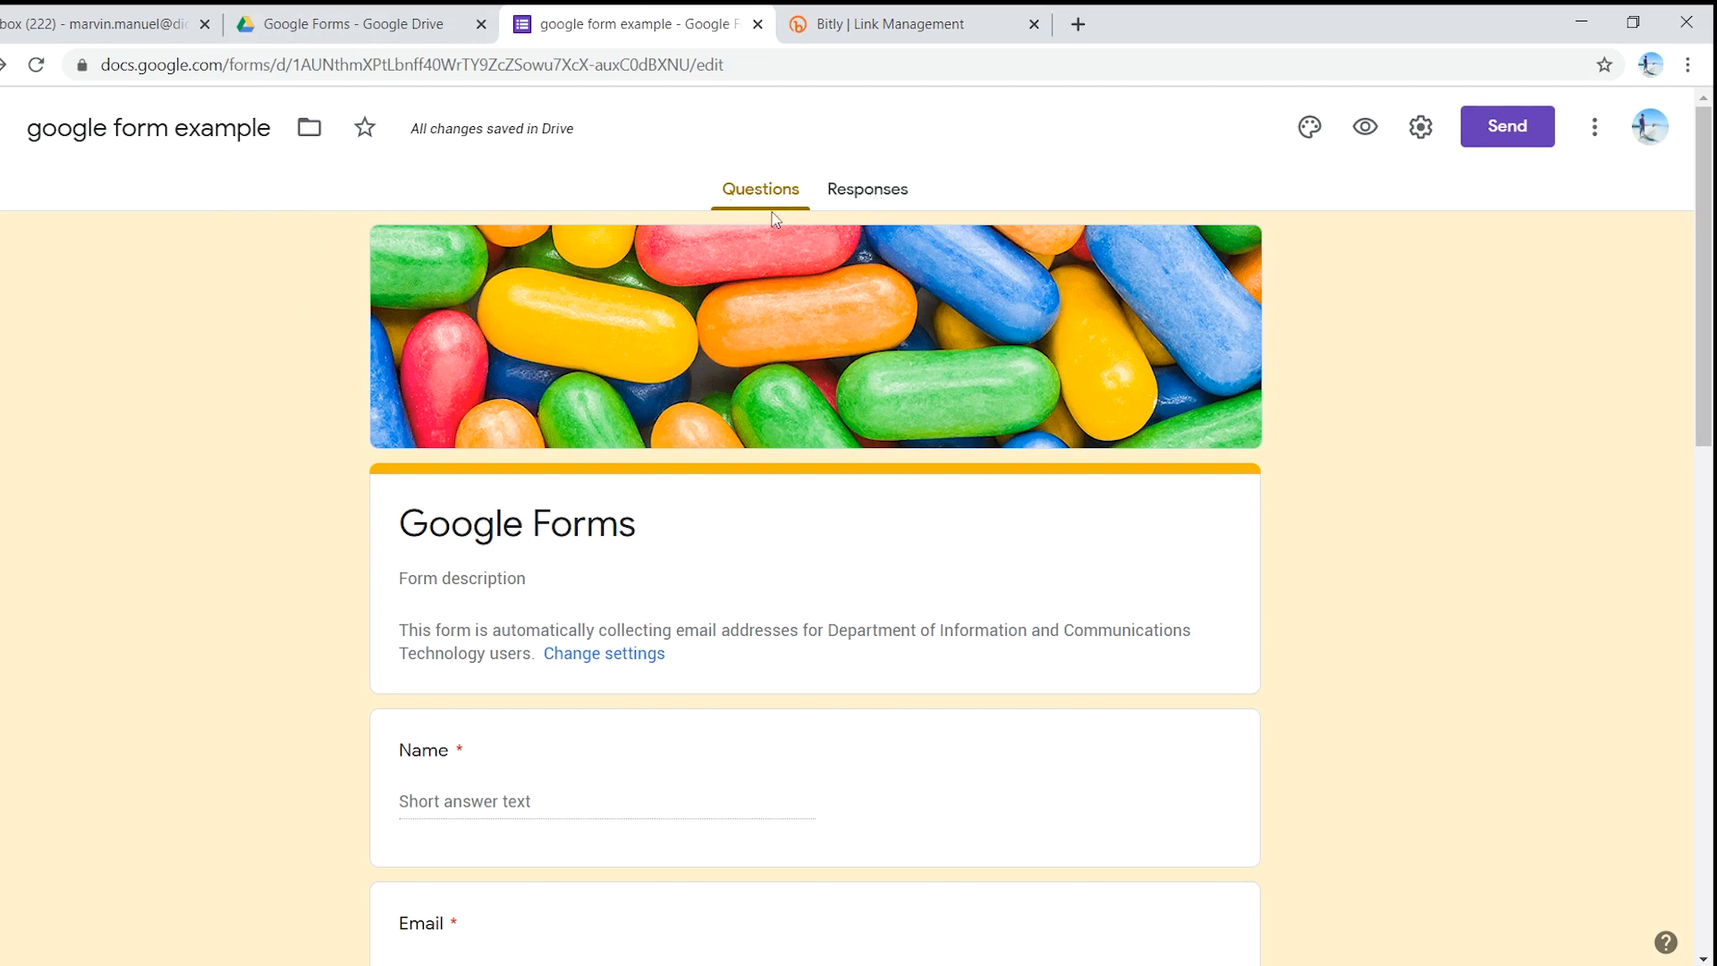
{"action": "left_click", "coordinate": [866, 192]}
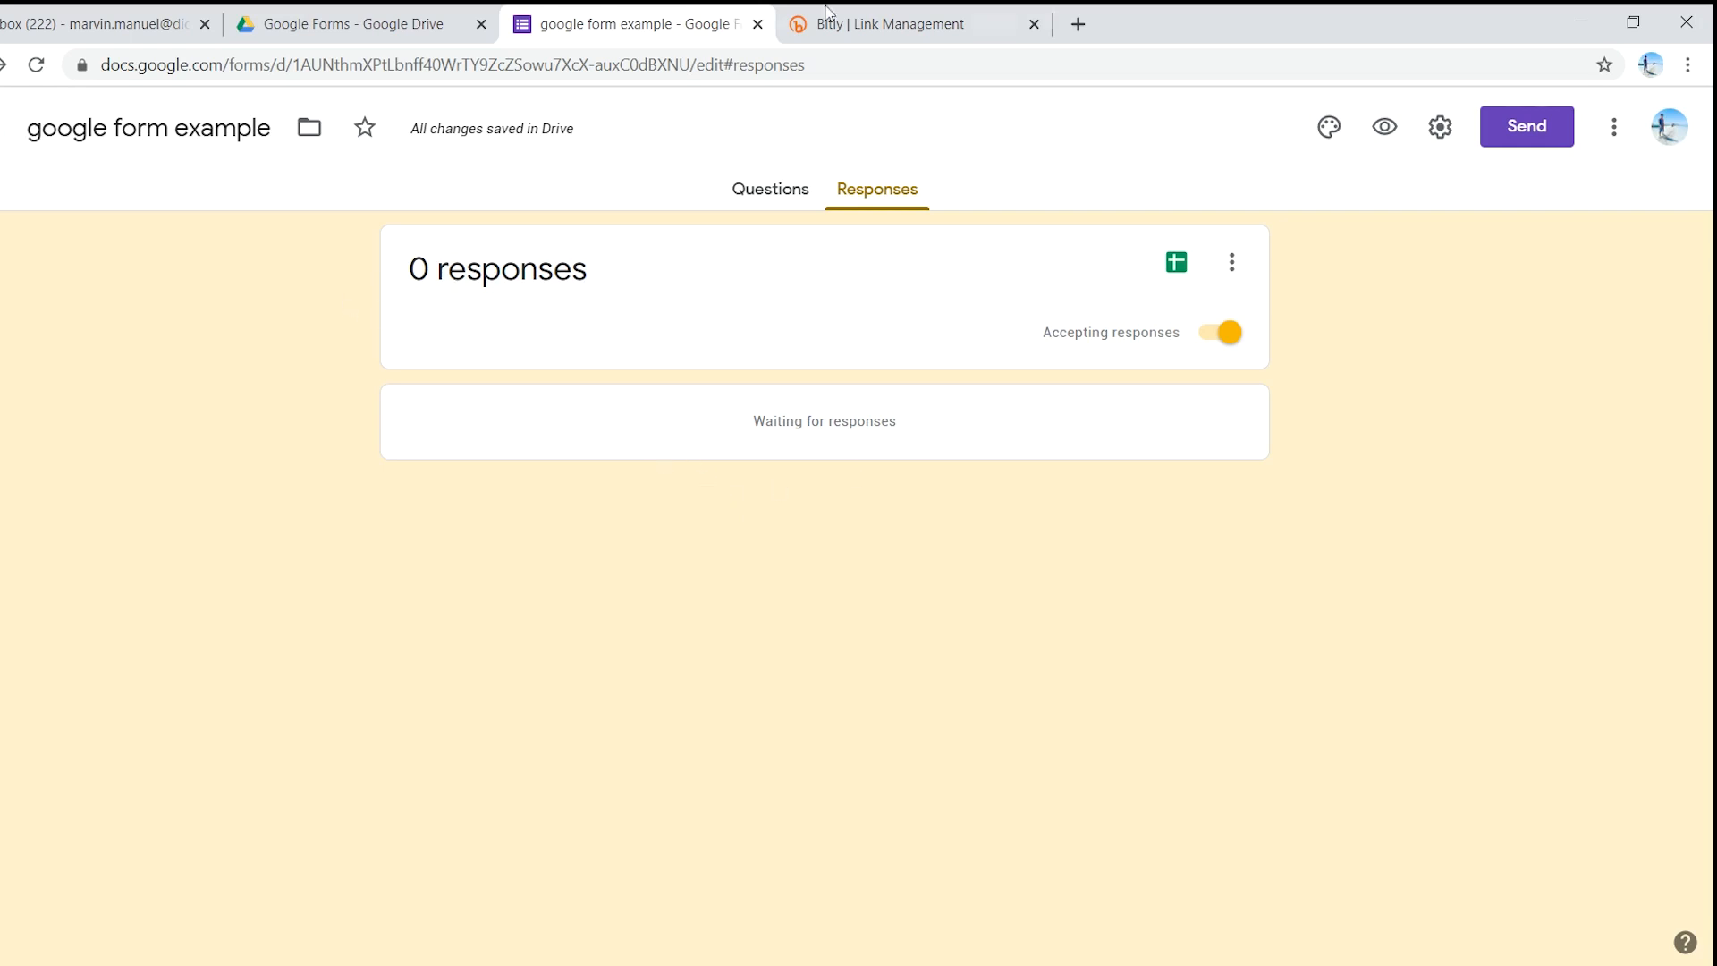
{"action": "left_click", "coordinate": [1029, 10]}
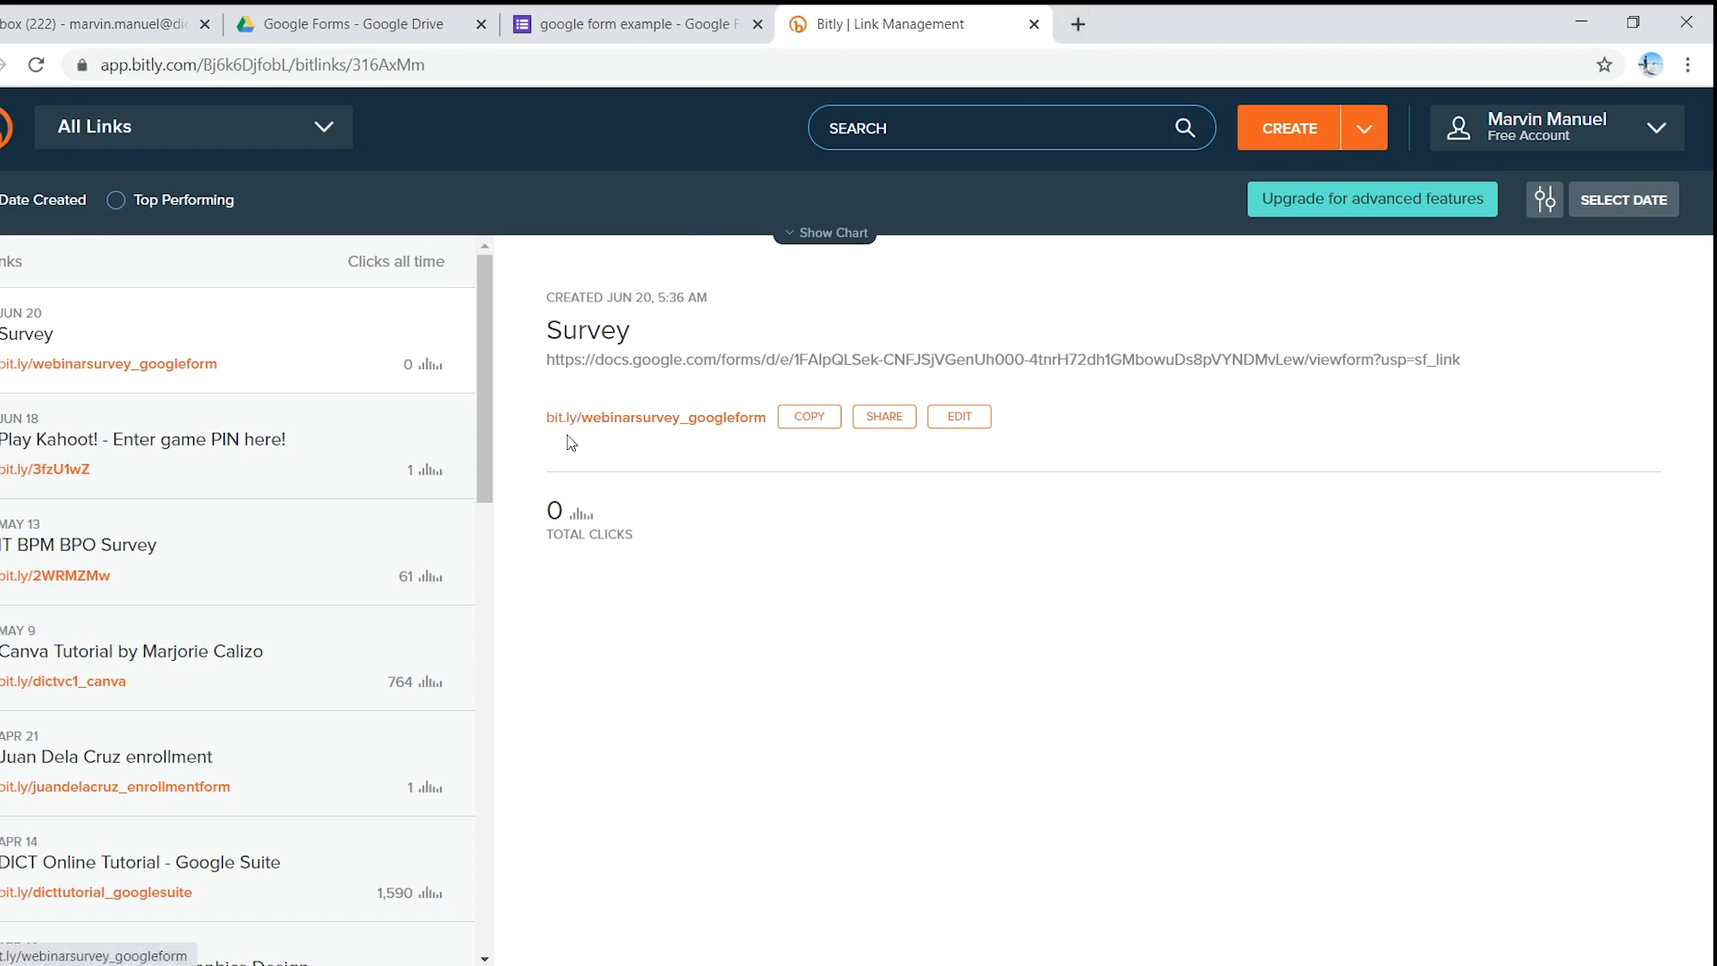
{"action": "left_click", "coordinate": [808, 421]}
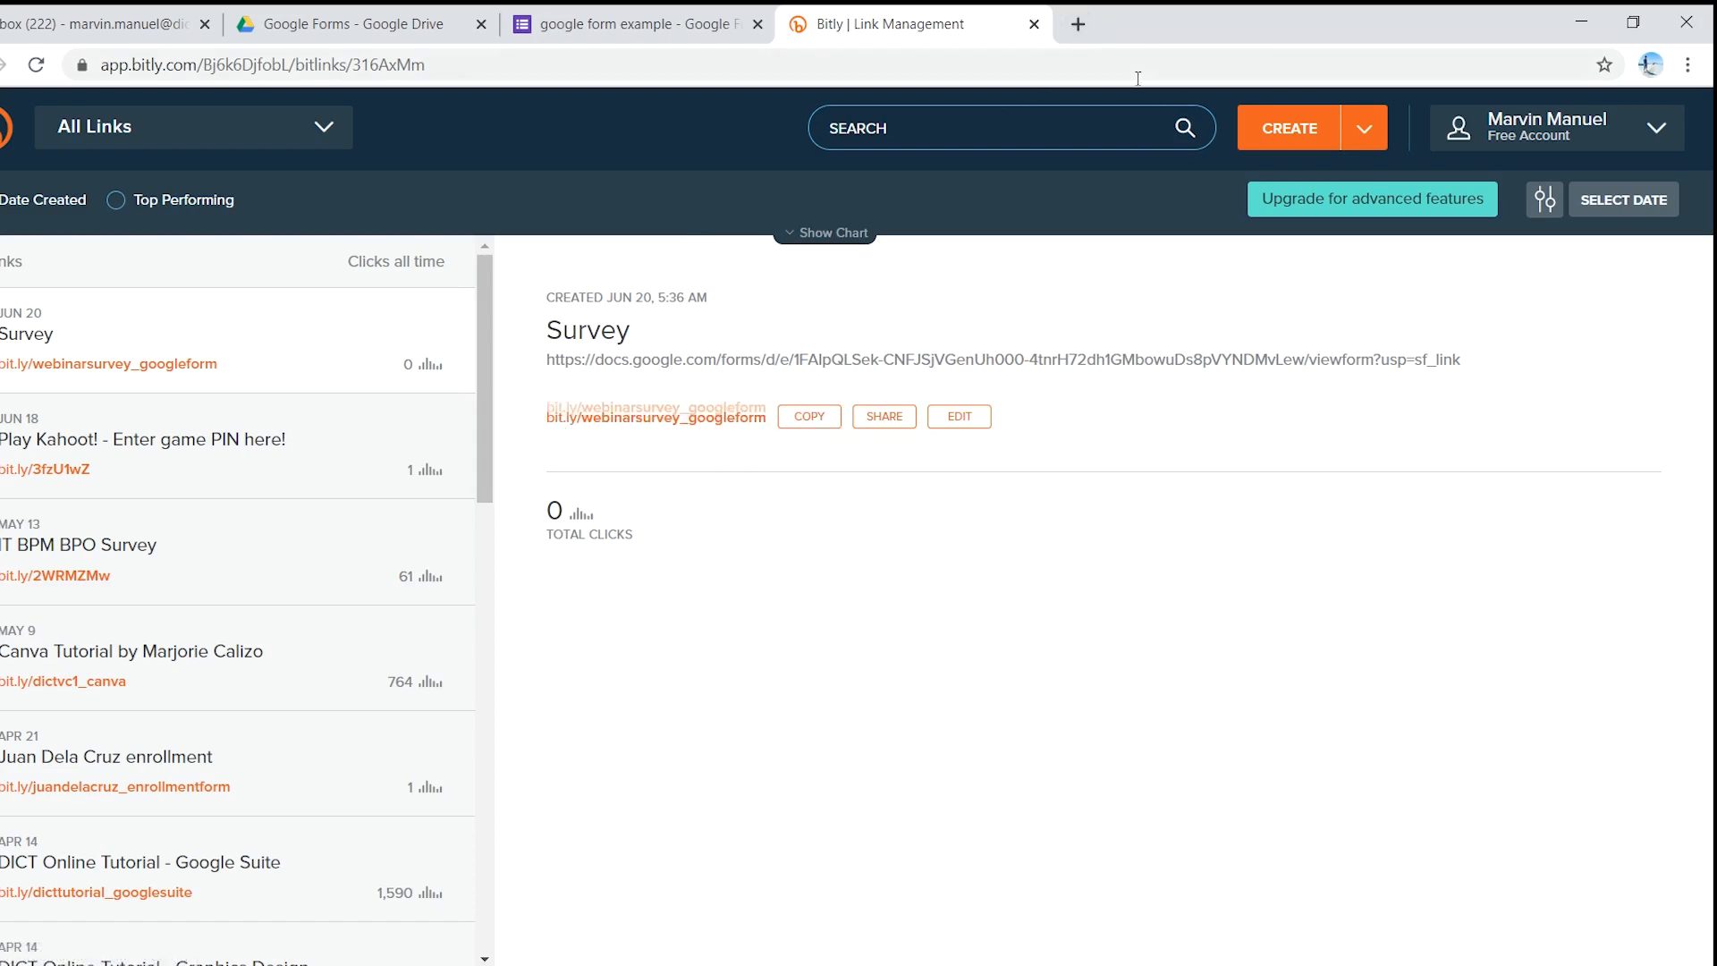
- Load the short link bit.ly/webinarsurvey_googleform in a new Chrome tab
{"action": "left_click", "coordinate": [1077, 27]}
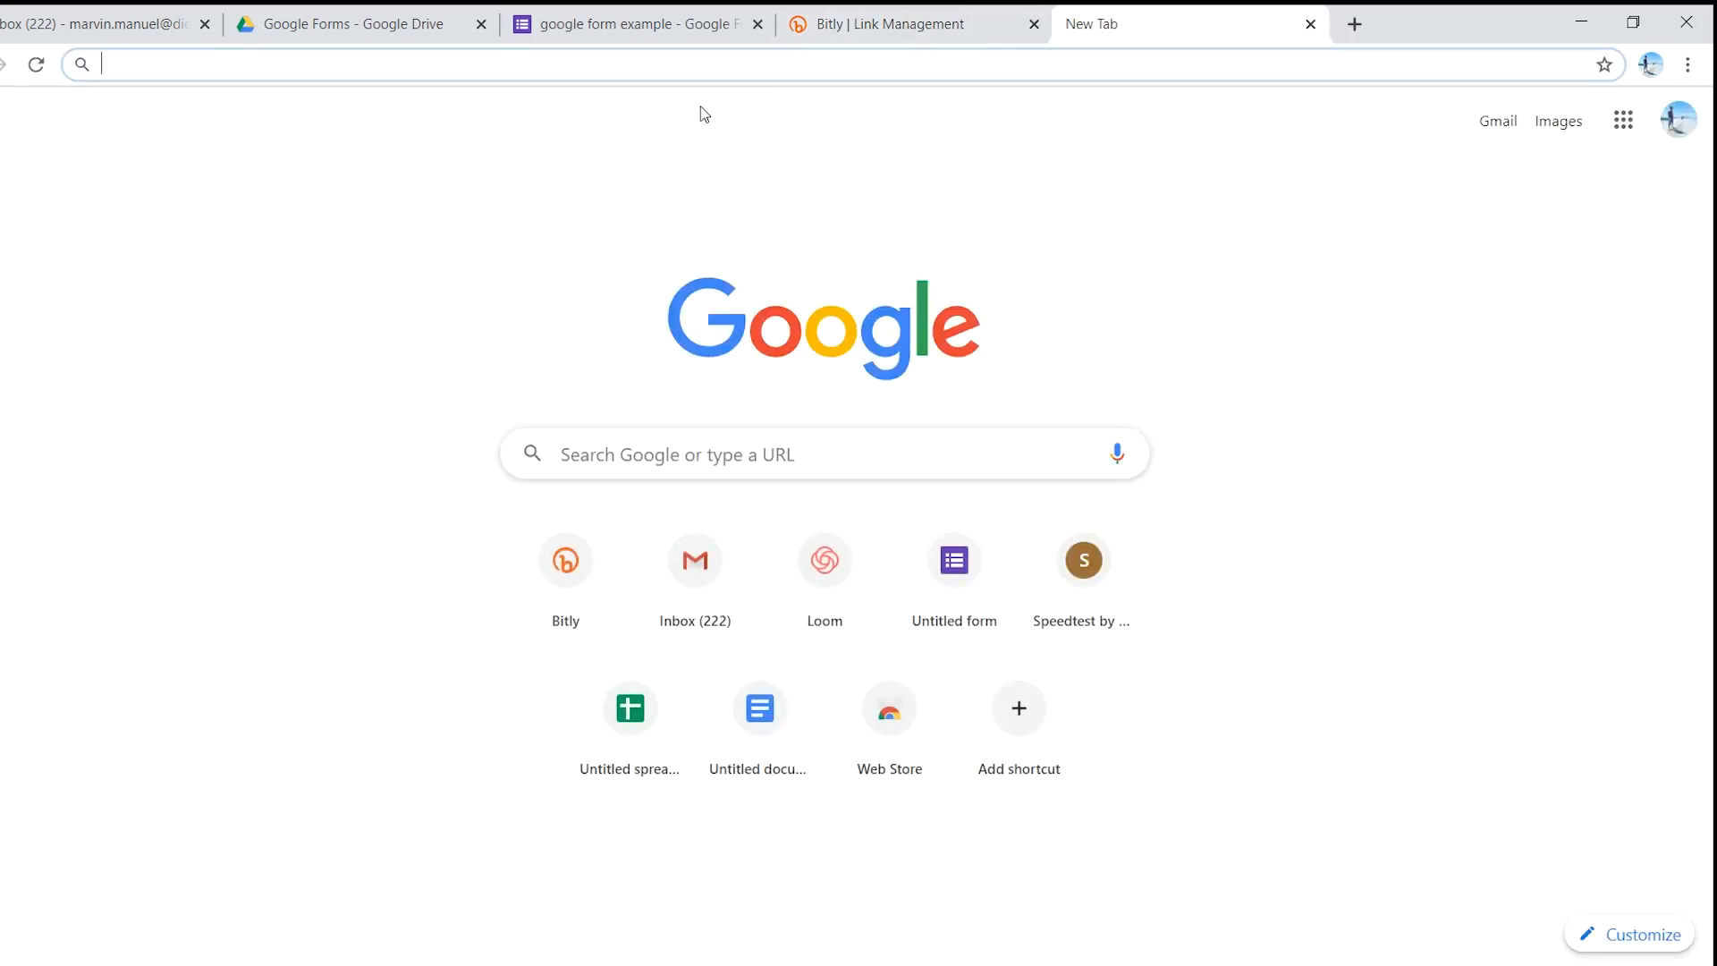
{"action": "key", "text": "ctrl+v"}
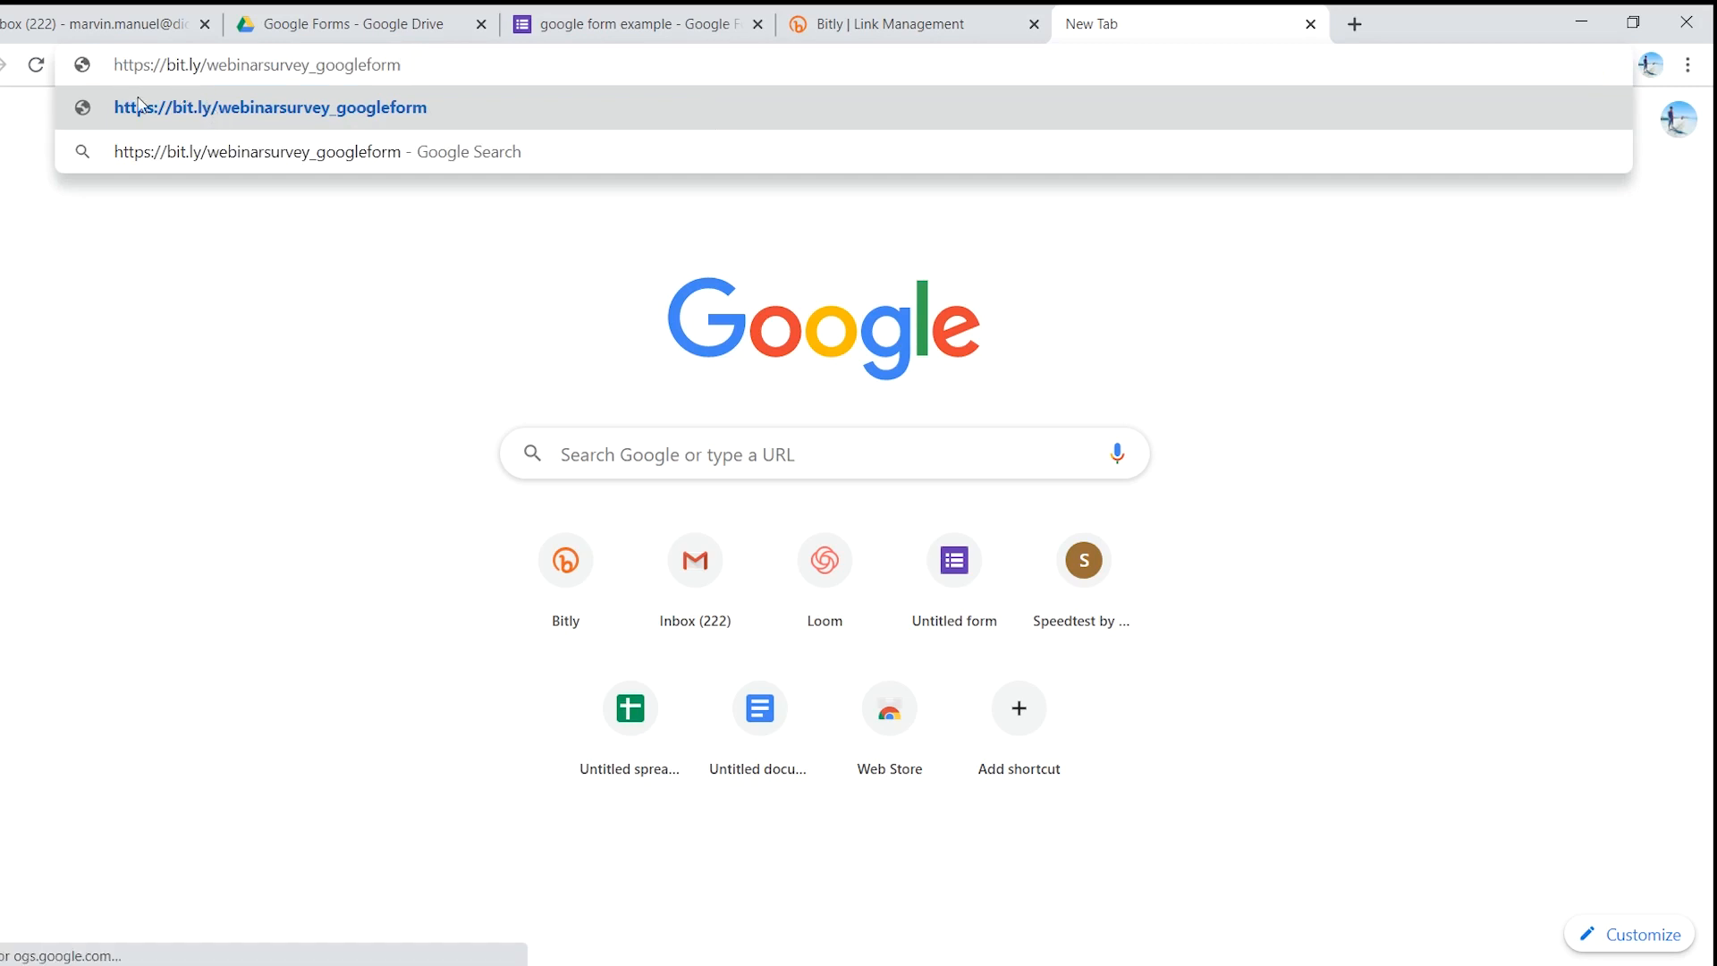
{"action": "key", "text": "Return"}
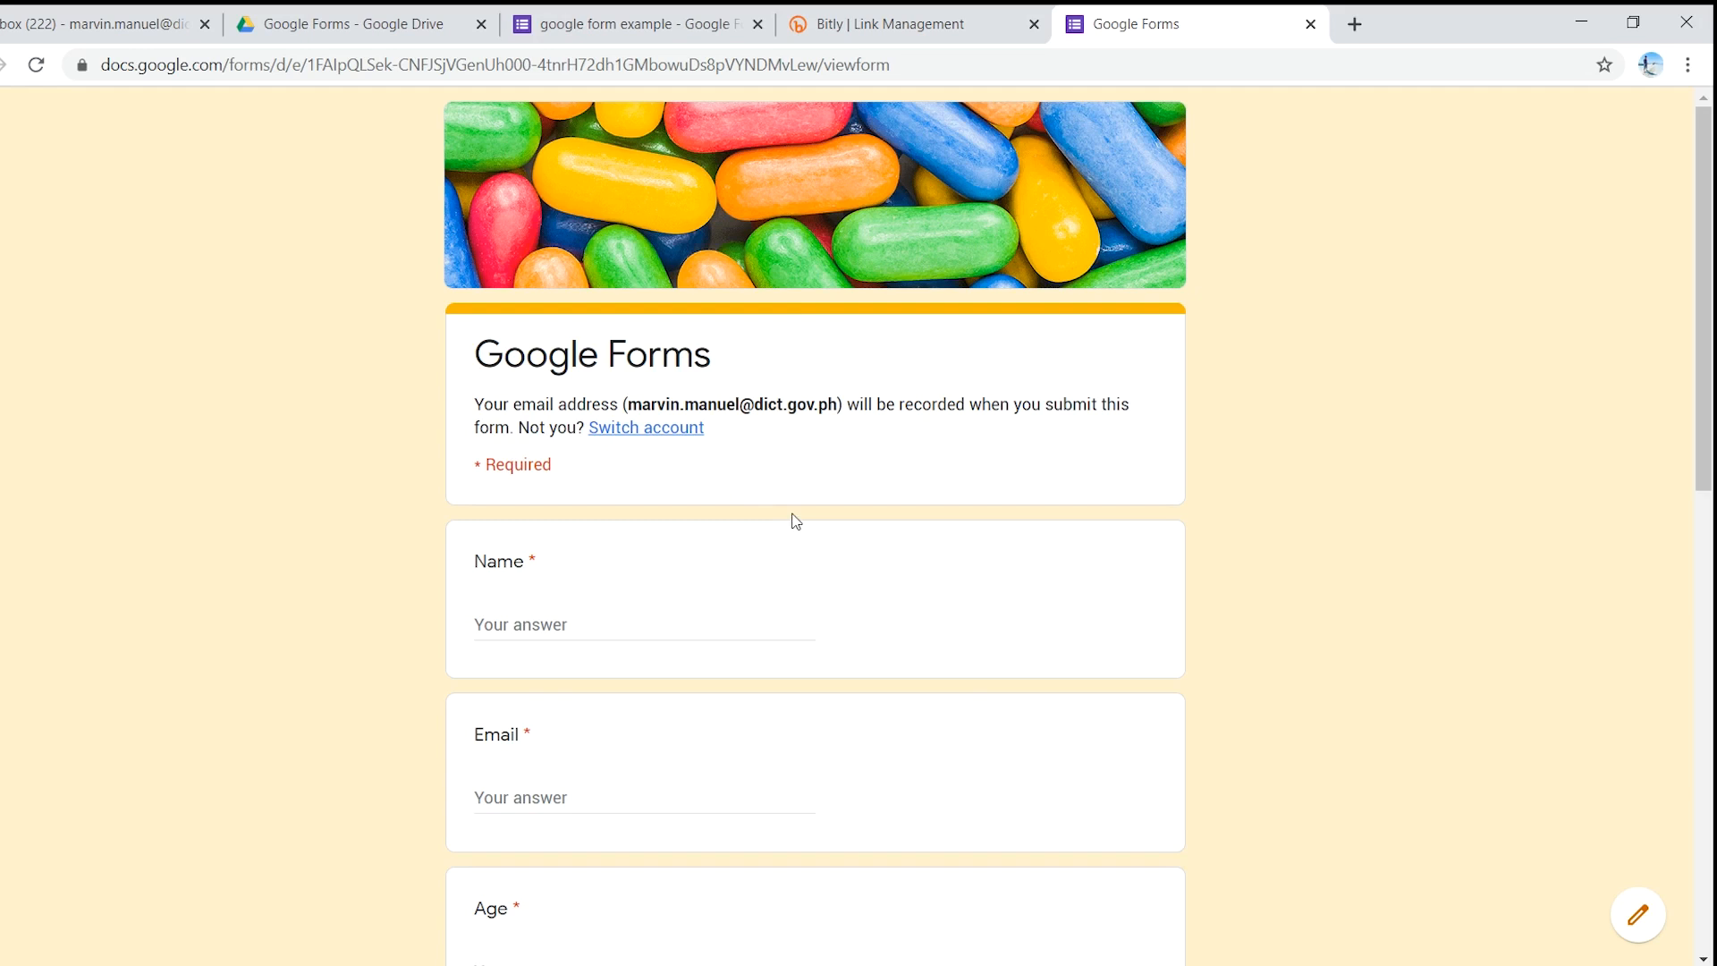
- Fill in the respondent's name, e-mail address, age 26 and home address
{"action": "scroll", "coordinate": [748, 605], "scroll_direction": "down", "scroll_amount": 4}
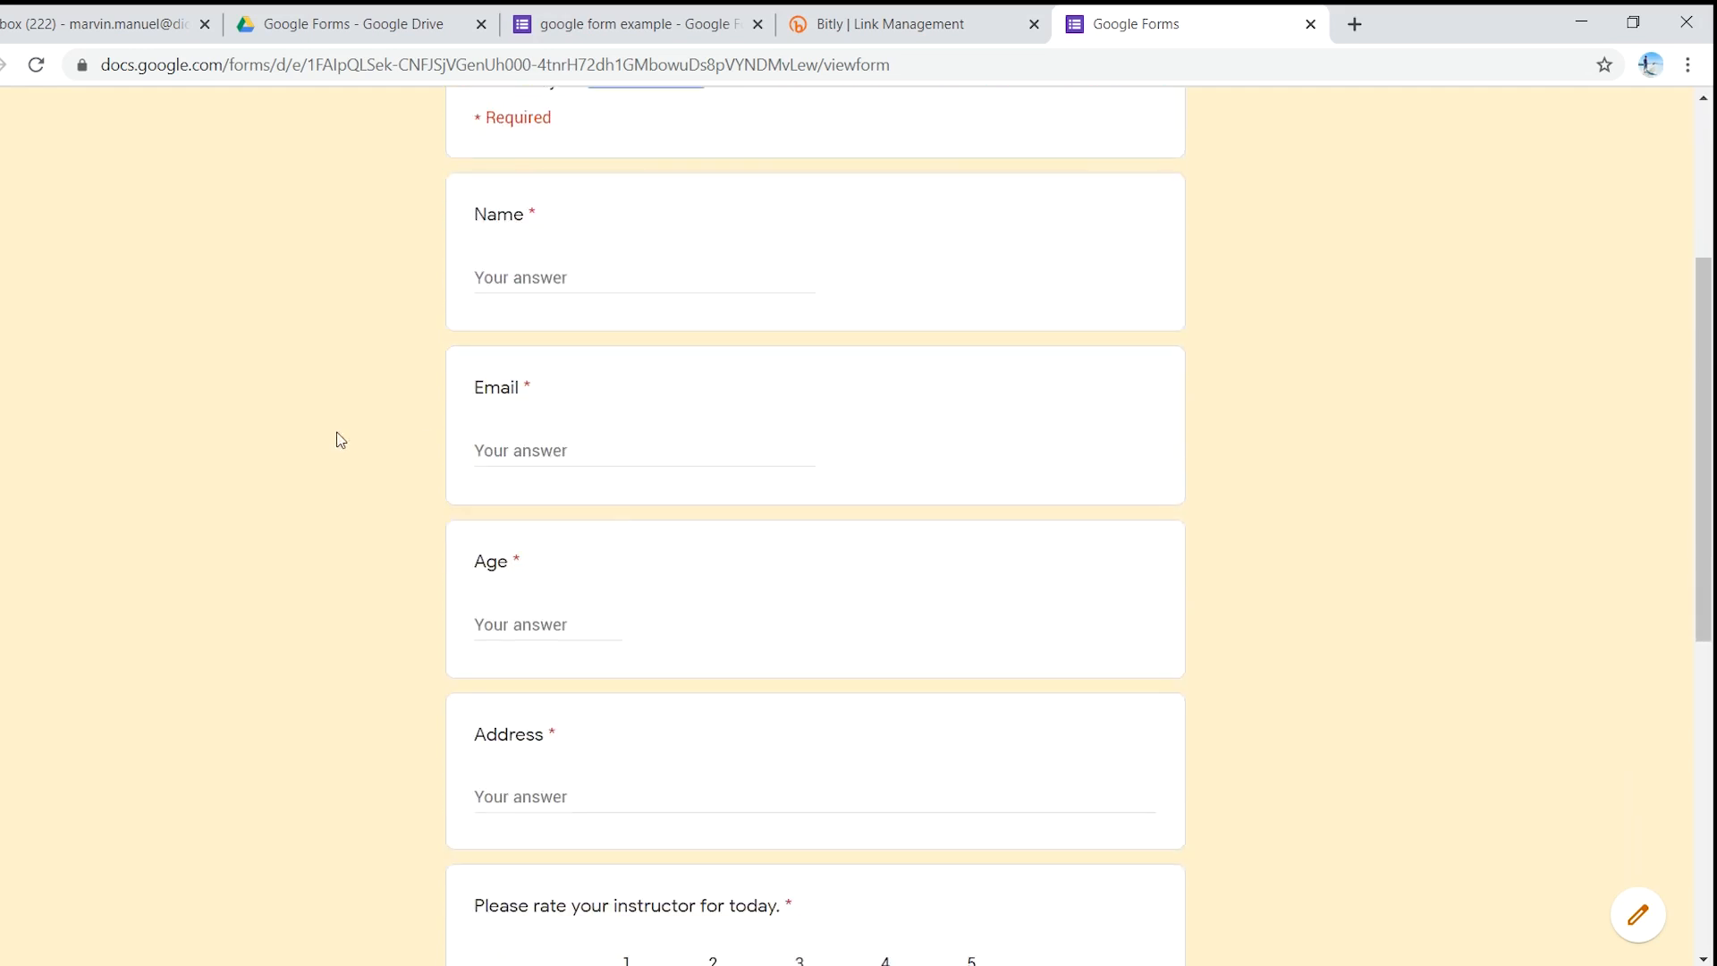
{"action": "left_click", "coordinate": [556, 274]}
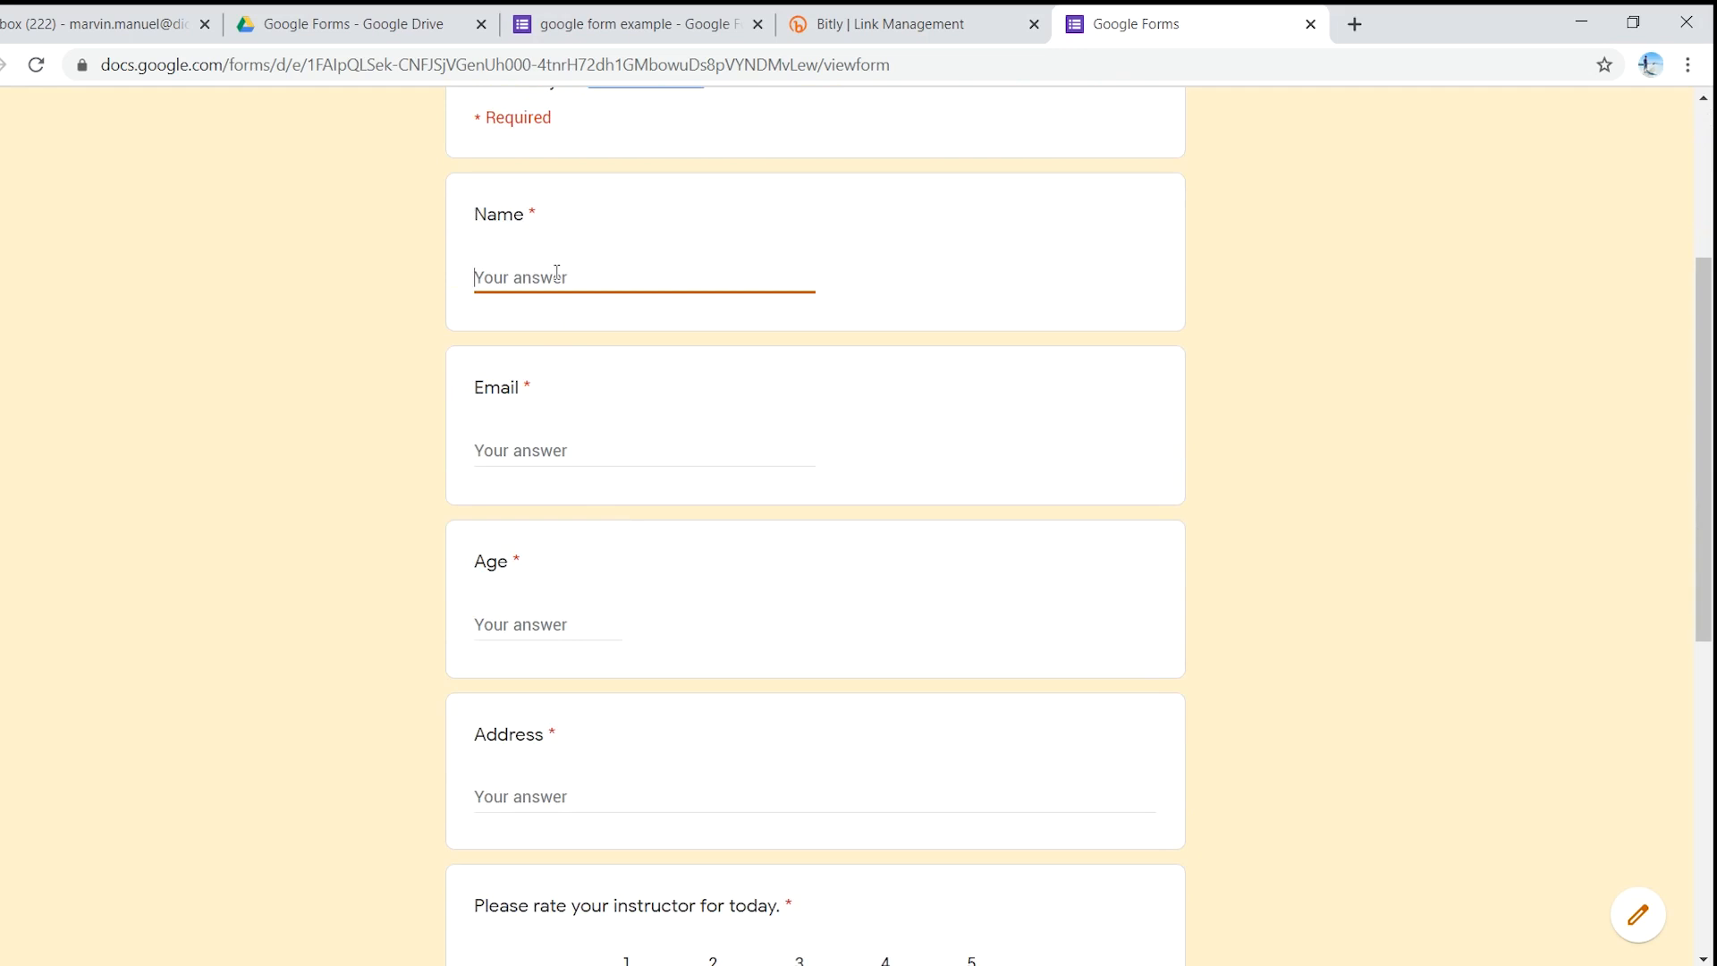
{"action": "key", "text": "Tab"}
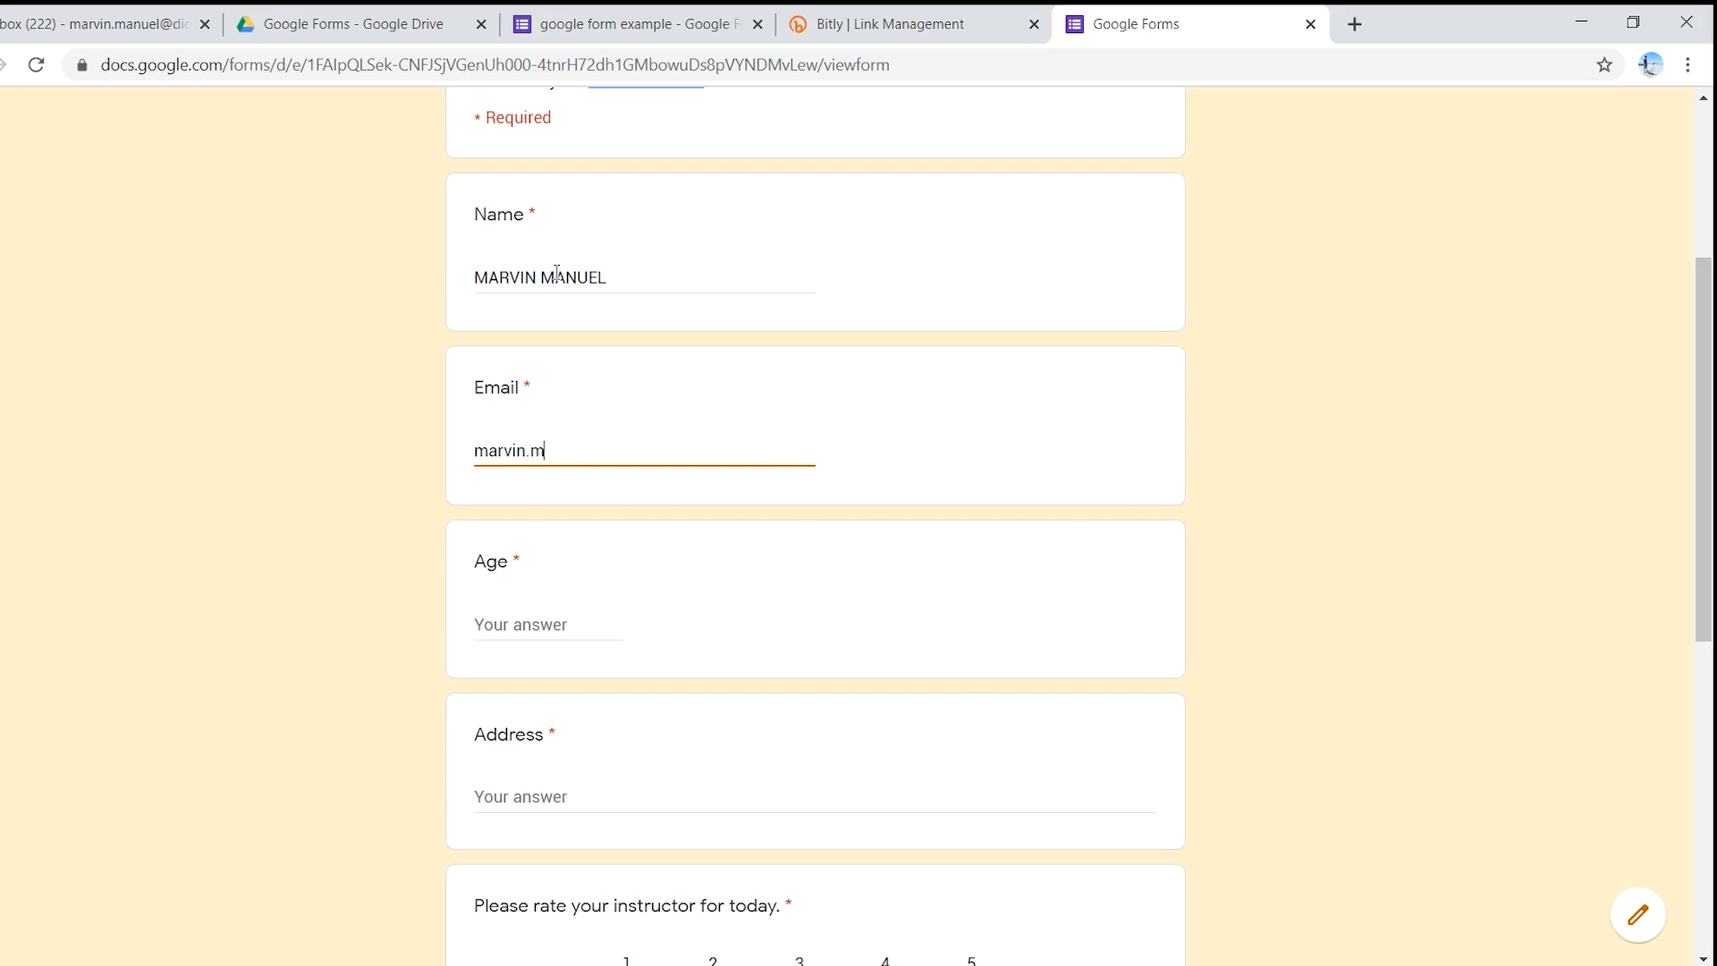
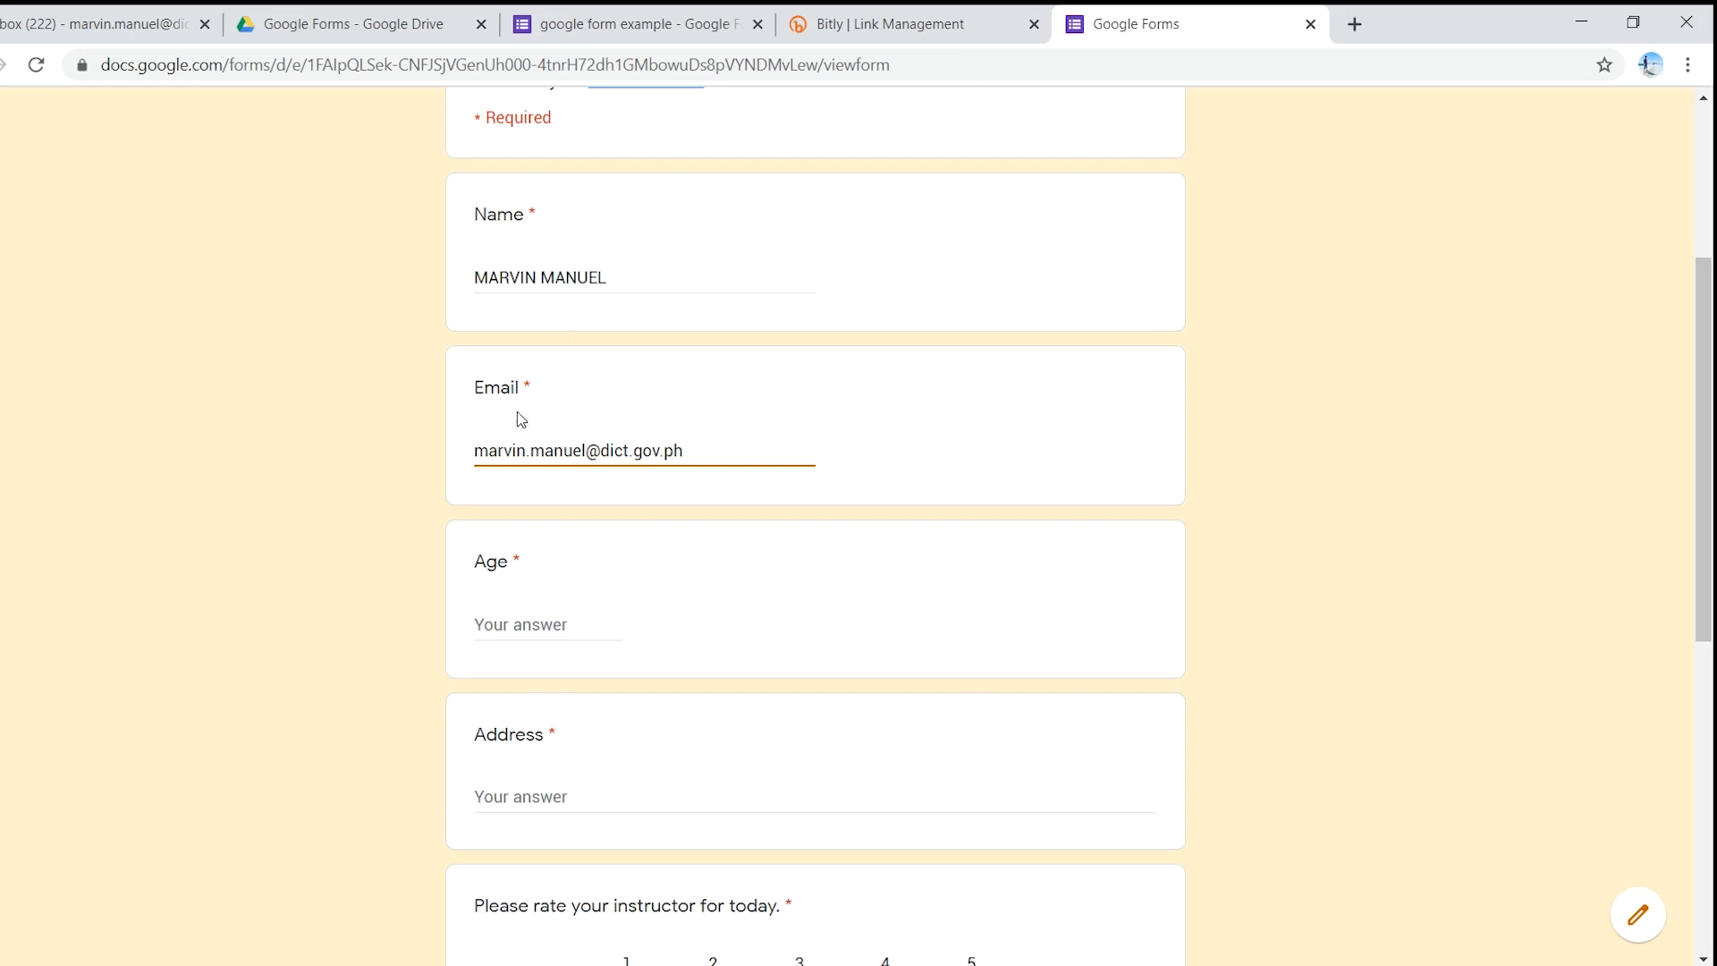
{"action": "left_click", "coordinate": [525, 623]}
{"action": "type", "text": "26"}
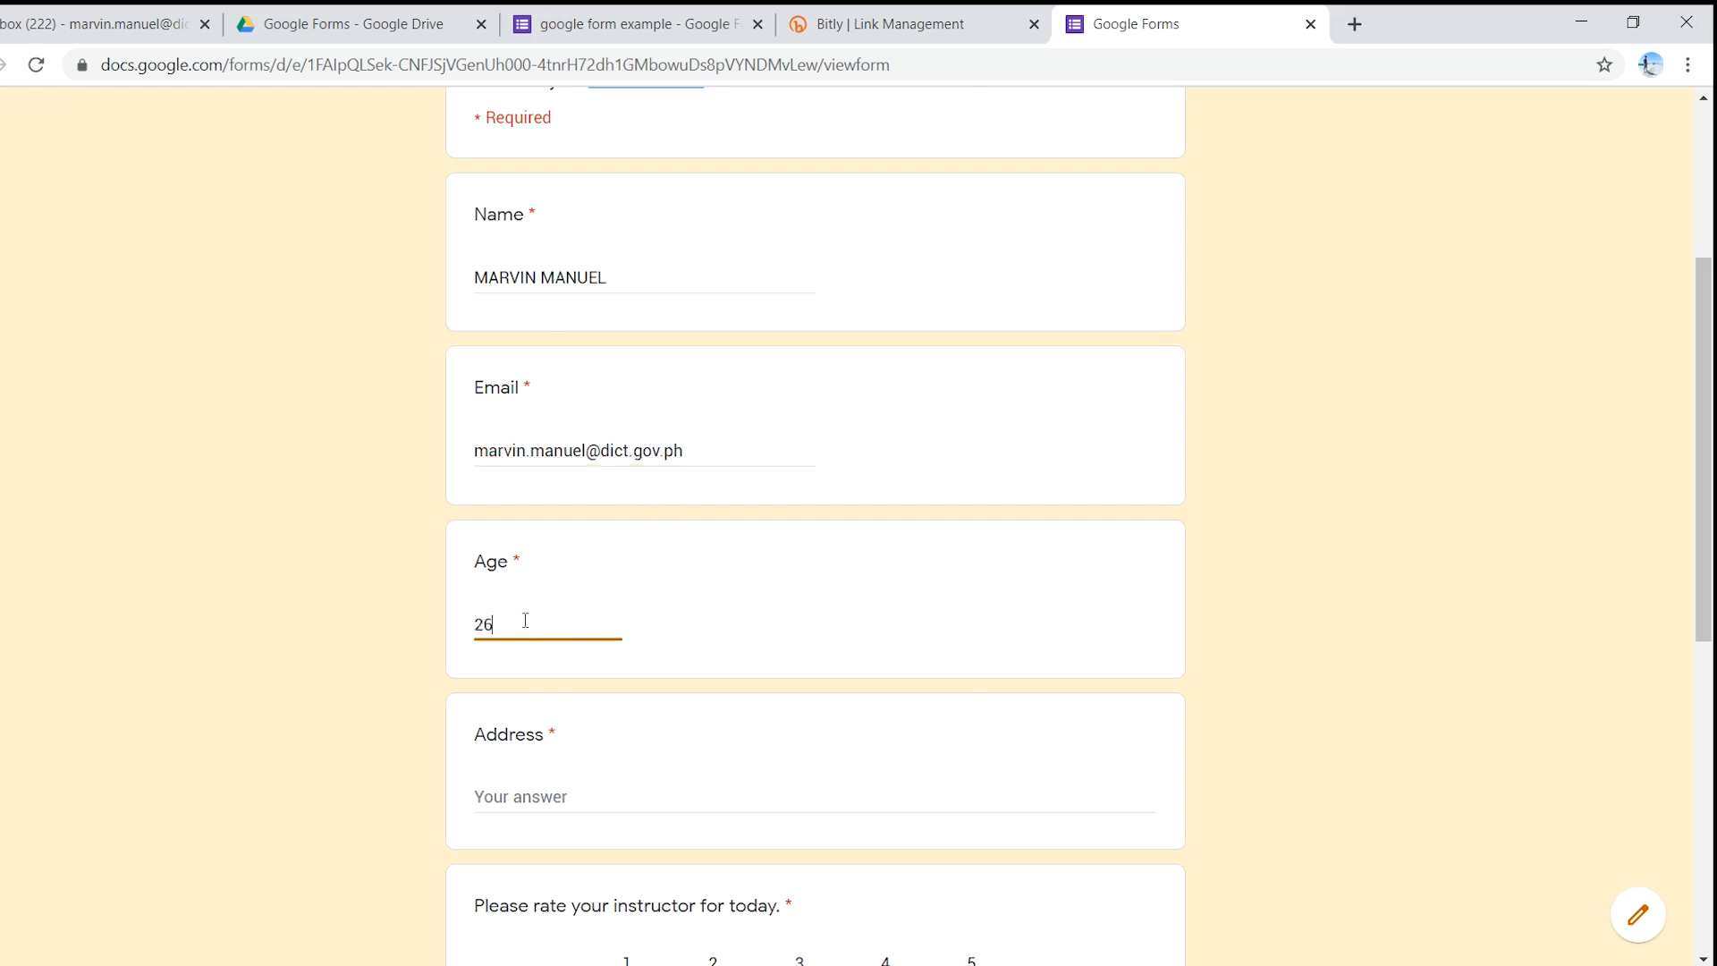
{"action": "scroll", "coordinate": [541, 630], "scroll_direction": "down", "scroll_amount": 3}
{"action": "left_click", "coordinate": [536, 558]}
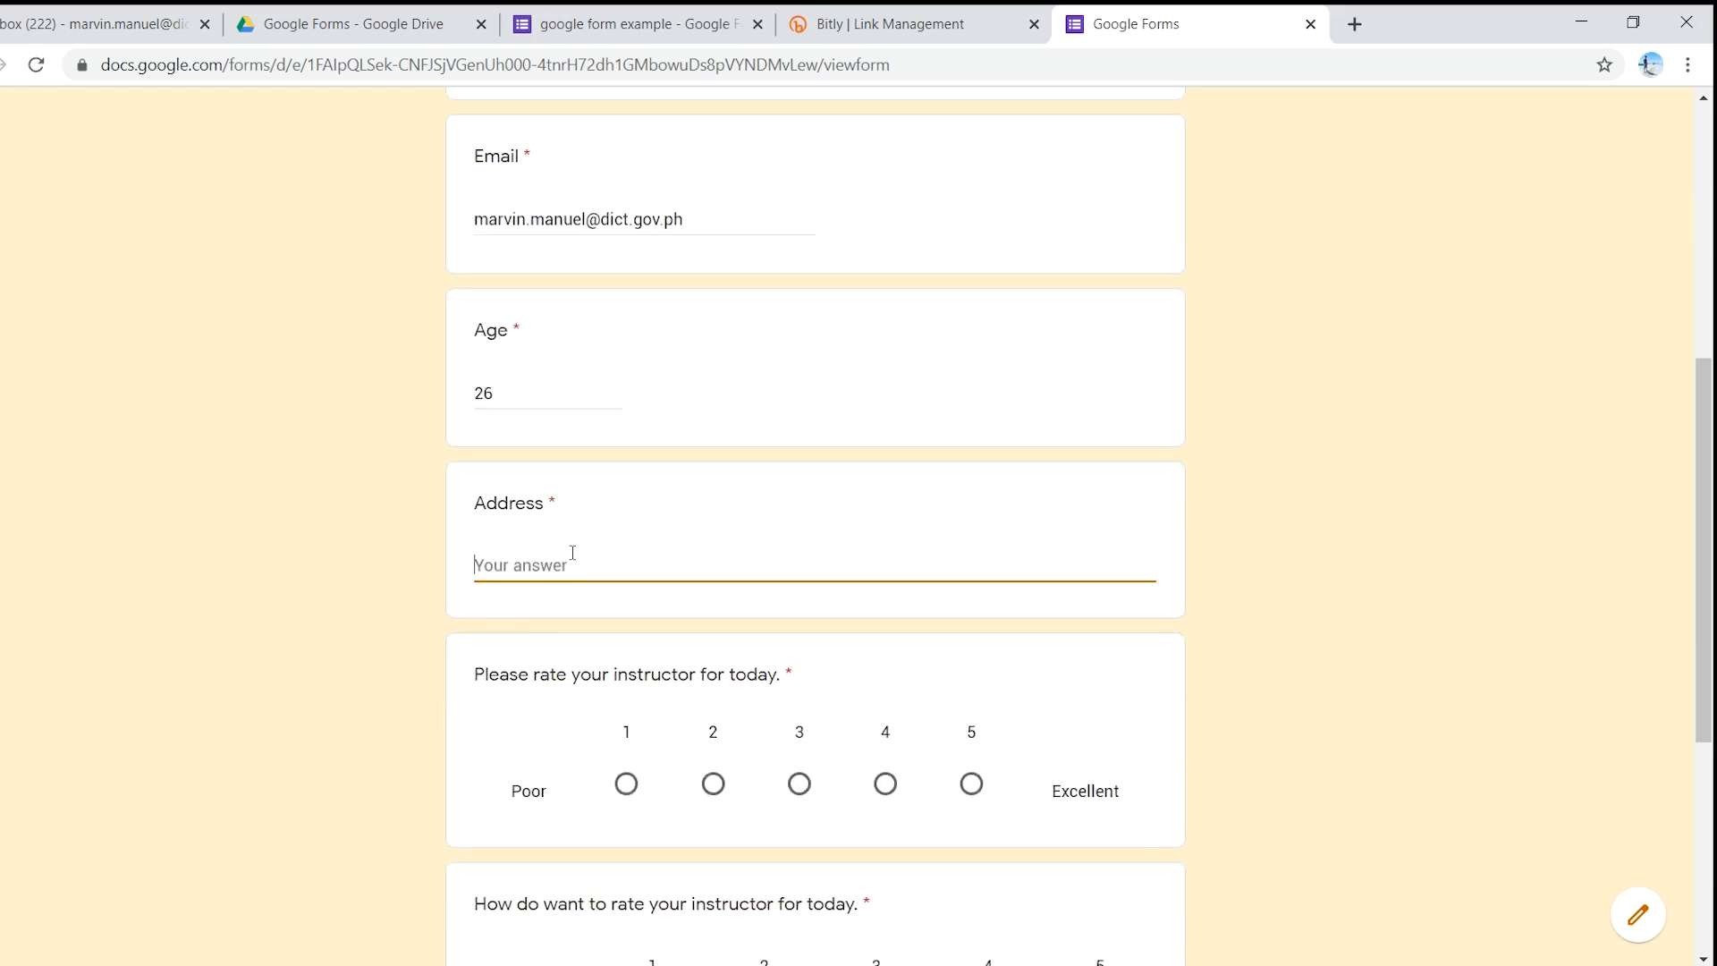
{"action": "type", "text": "Iloilo City"}
- Rate the instructor 4 overall, with Clarity 4, Content 5 and Delivery 3, then submit
{"action": "scroll", "coordinate": [502, 682], "scroll_direction": "down", "scroll_amount": 1}
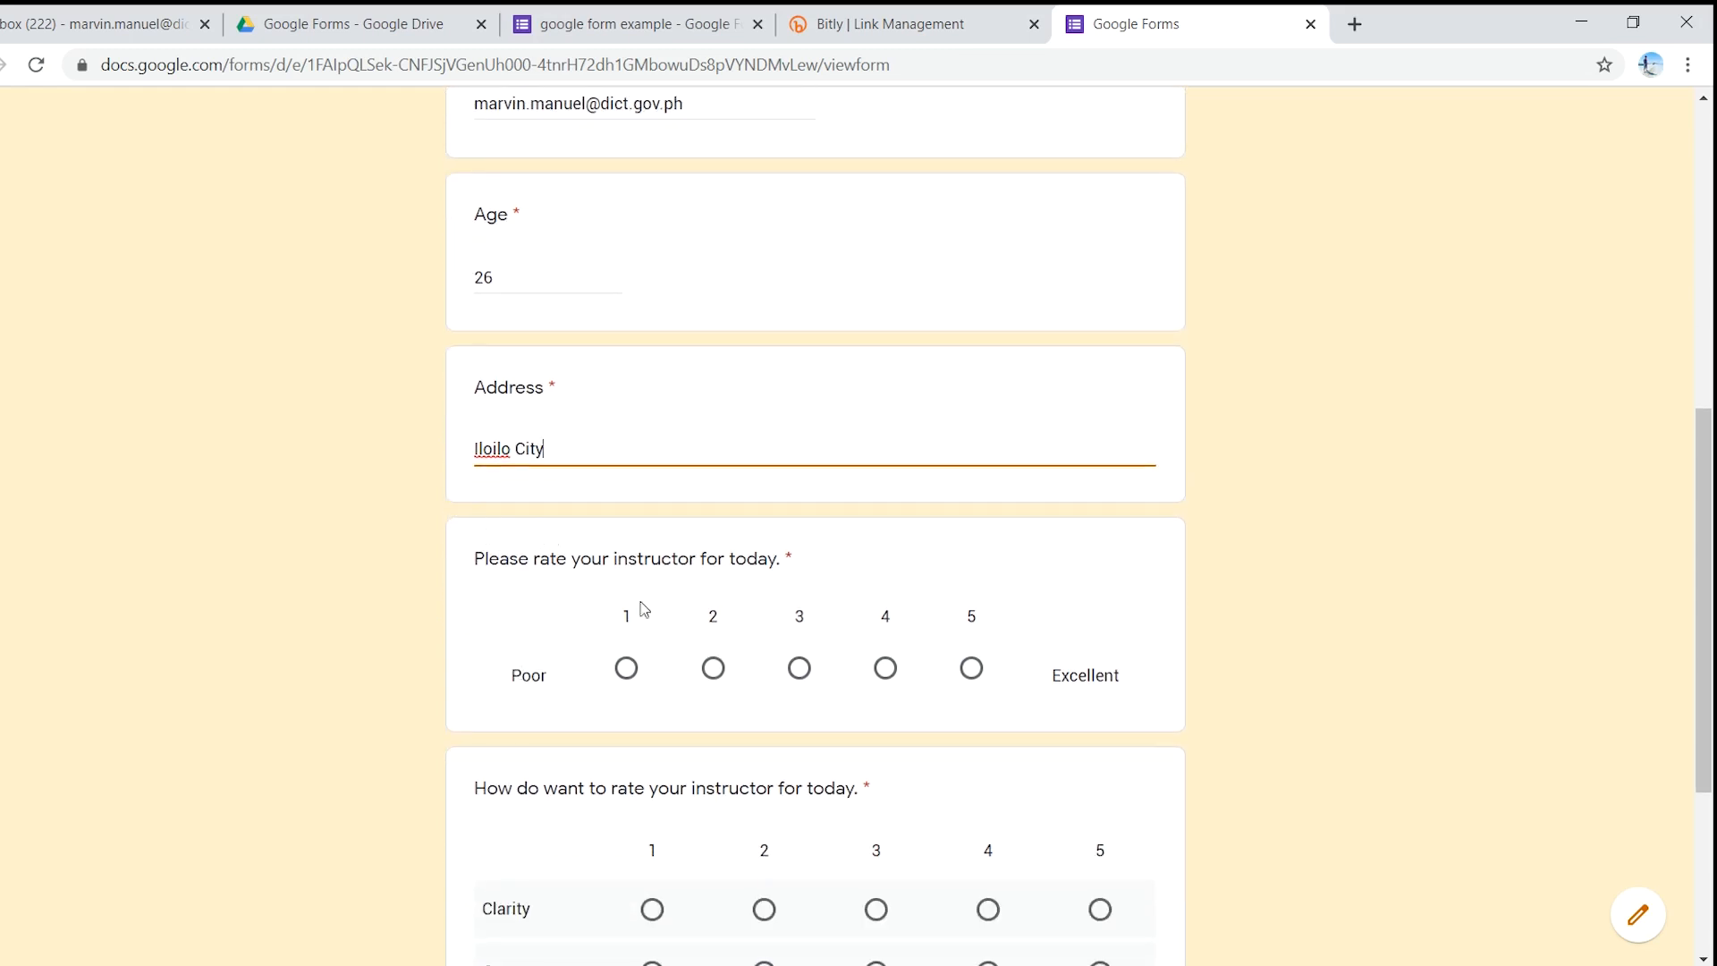
{"action": "left_click", "coordinate": [887, 673]}
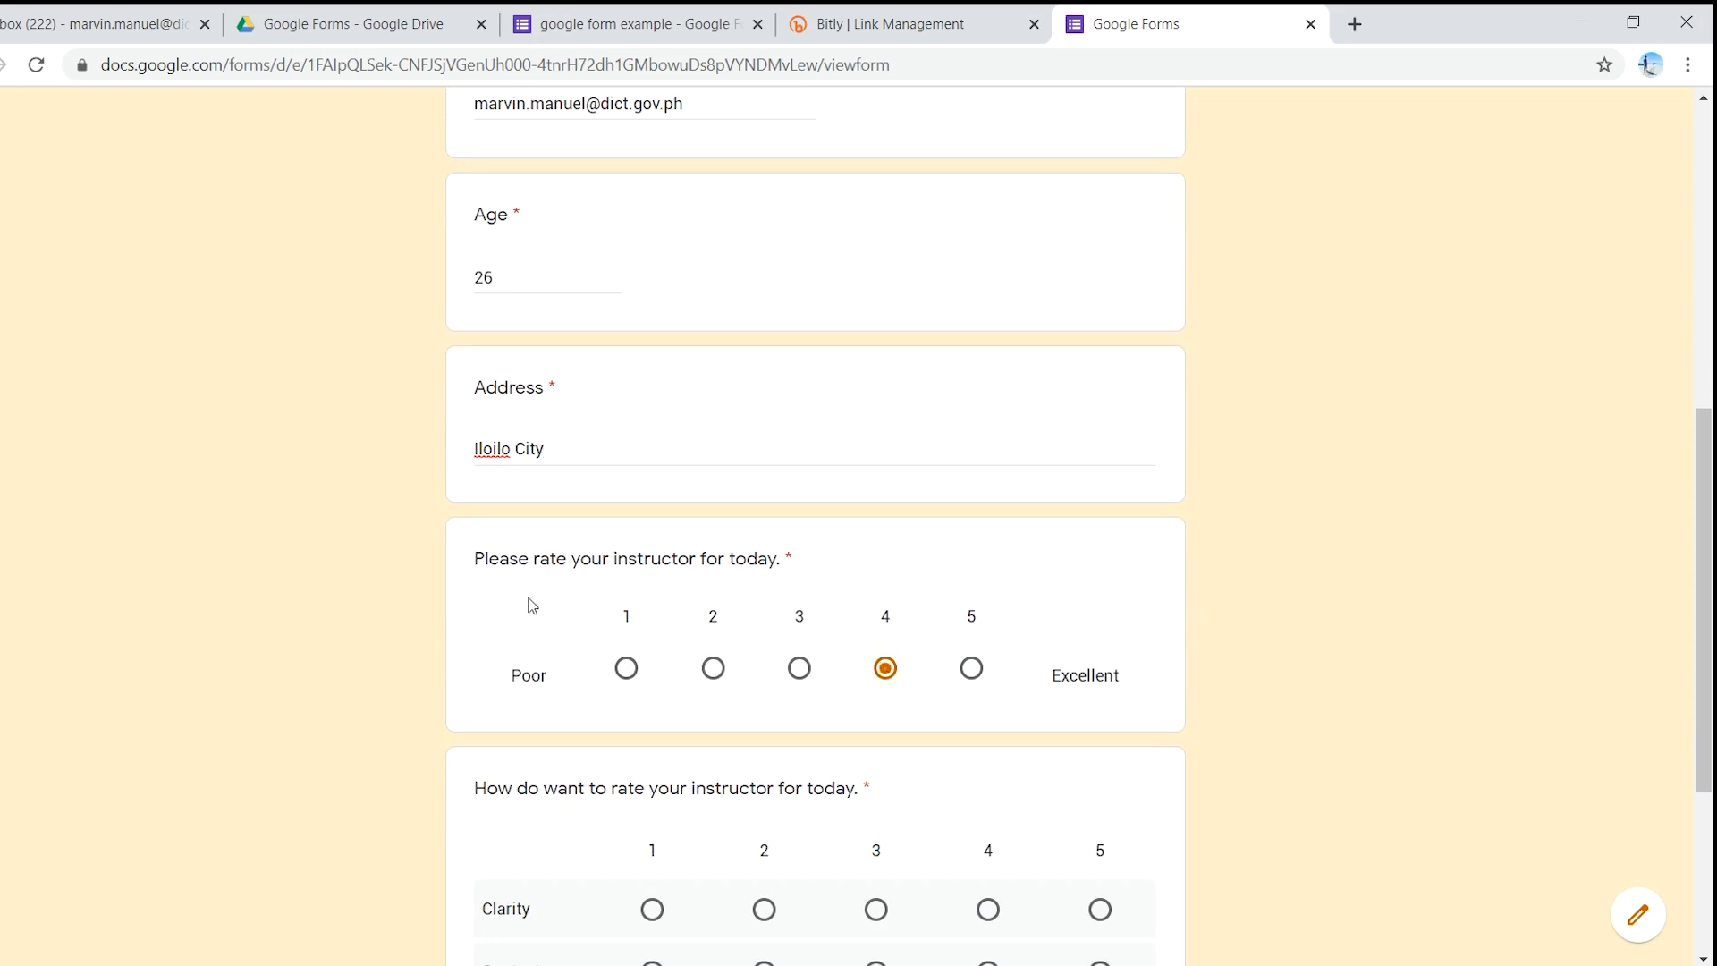
{"action": "scroll", "coordinate": [441, 586], "scroll_direction": "down", "scroll_amount": 3}
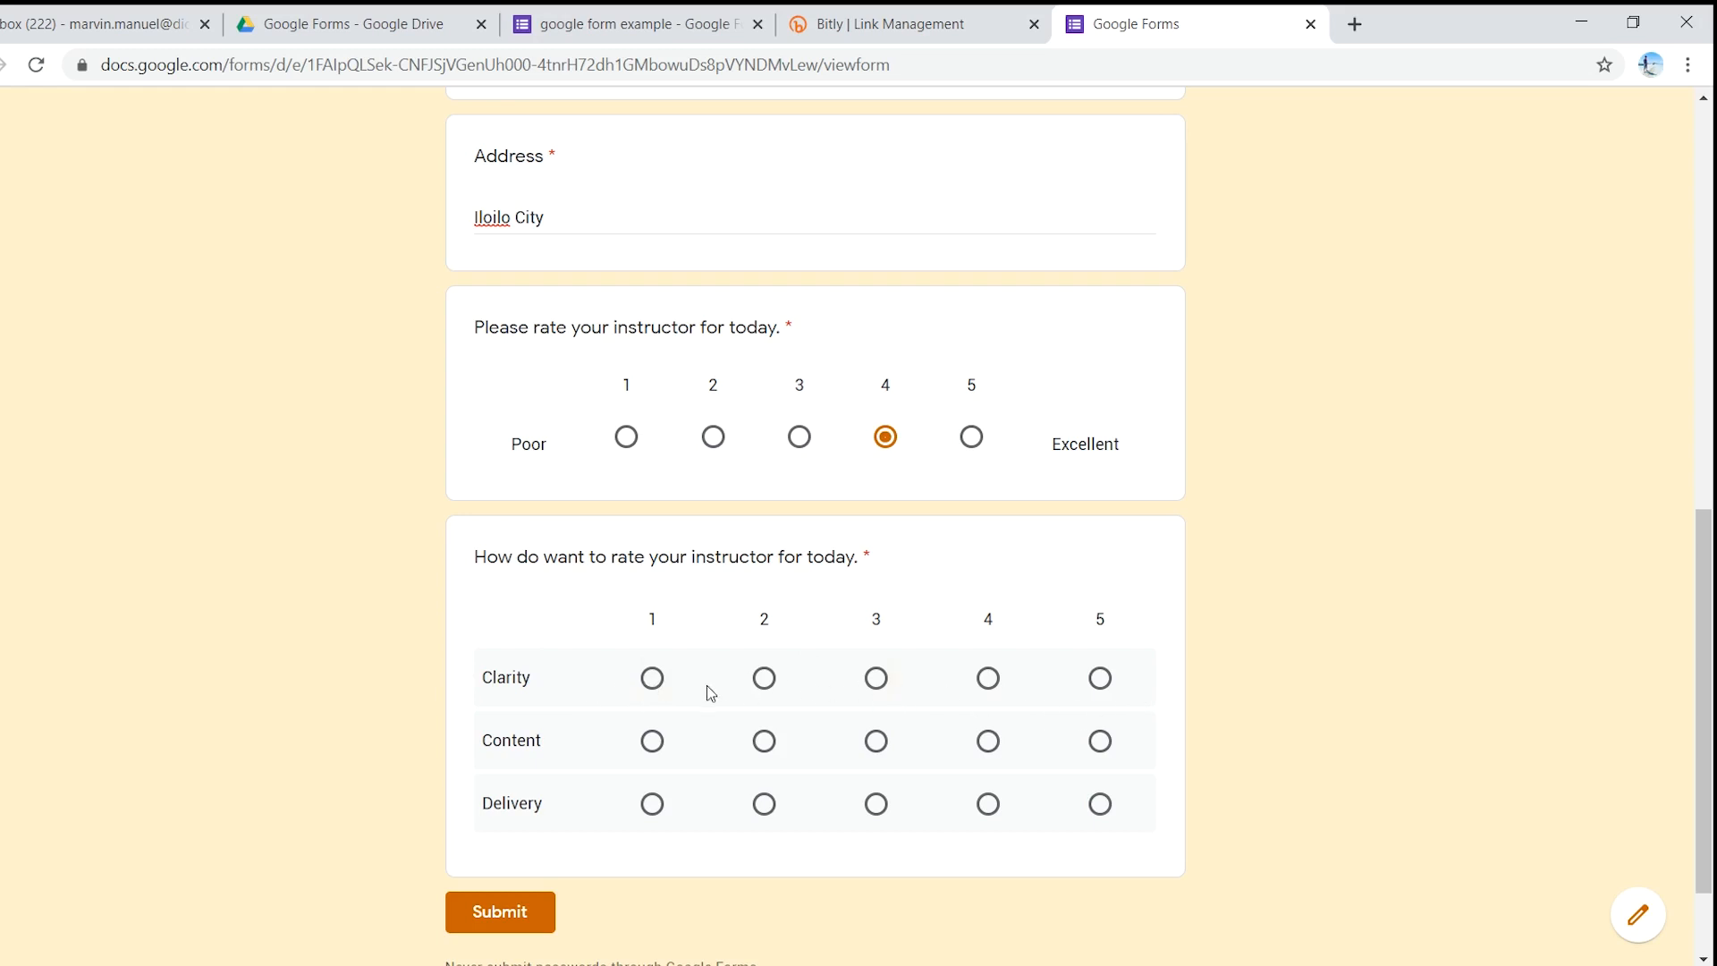
{"action": "left_click", "coordinate": [988, 677]}
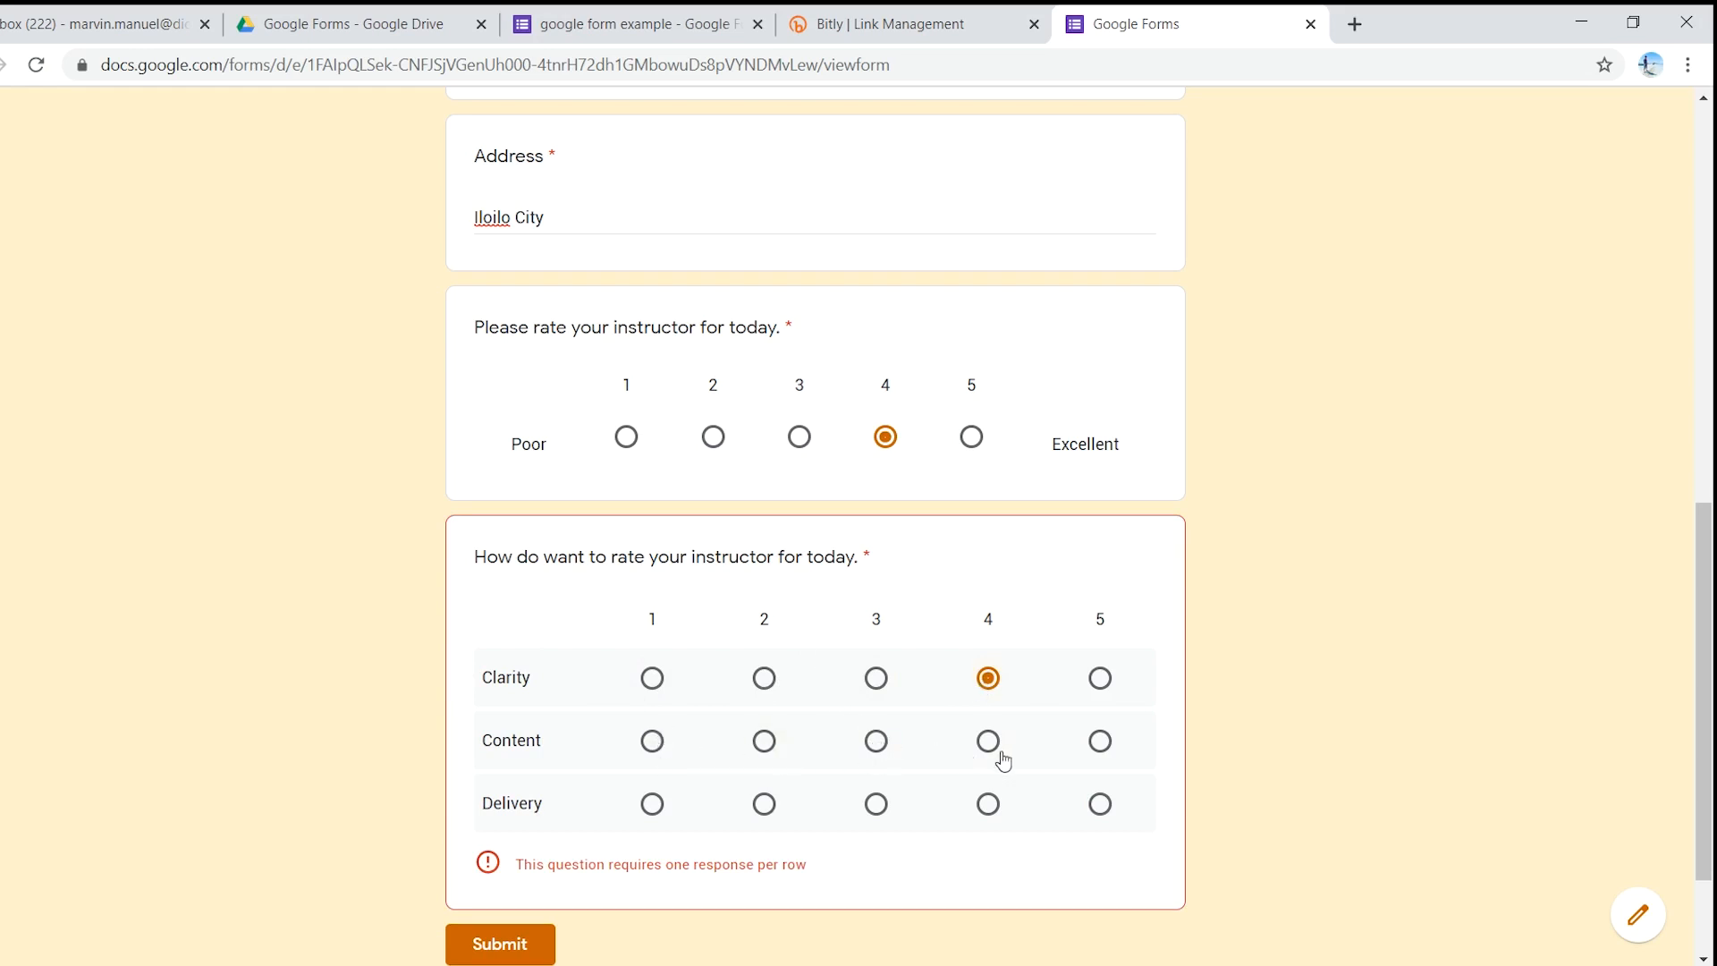
{"action": "left_click", "coordinate": [1099, 742]}
{"action": "left_click", "coordinate": [876, 804]}
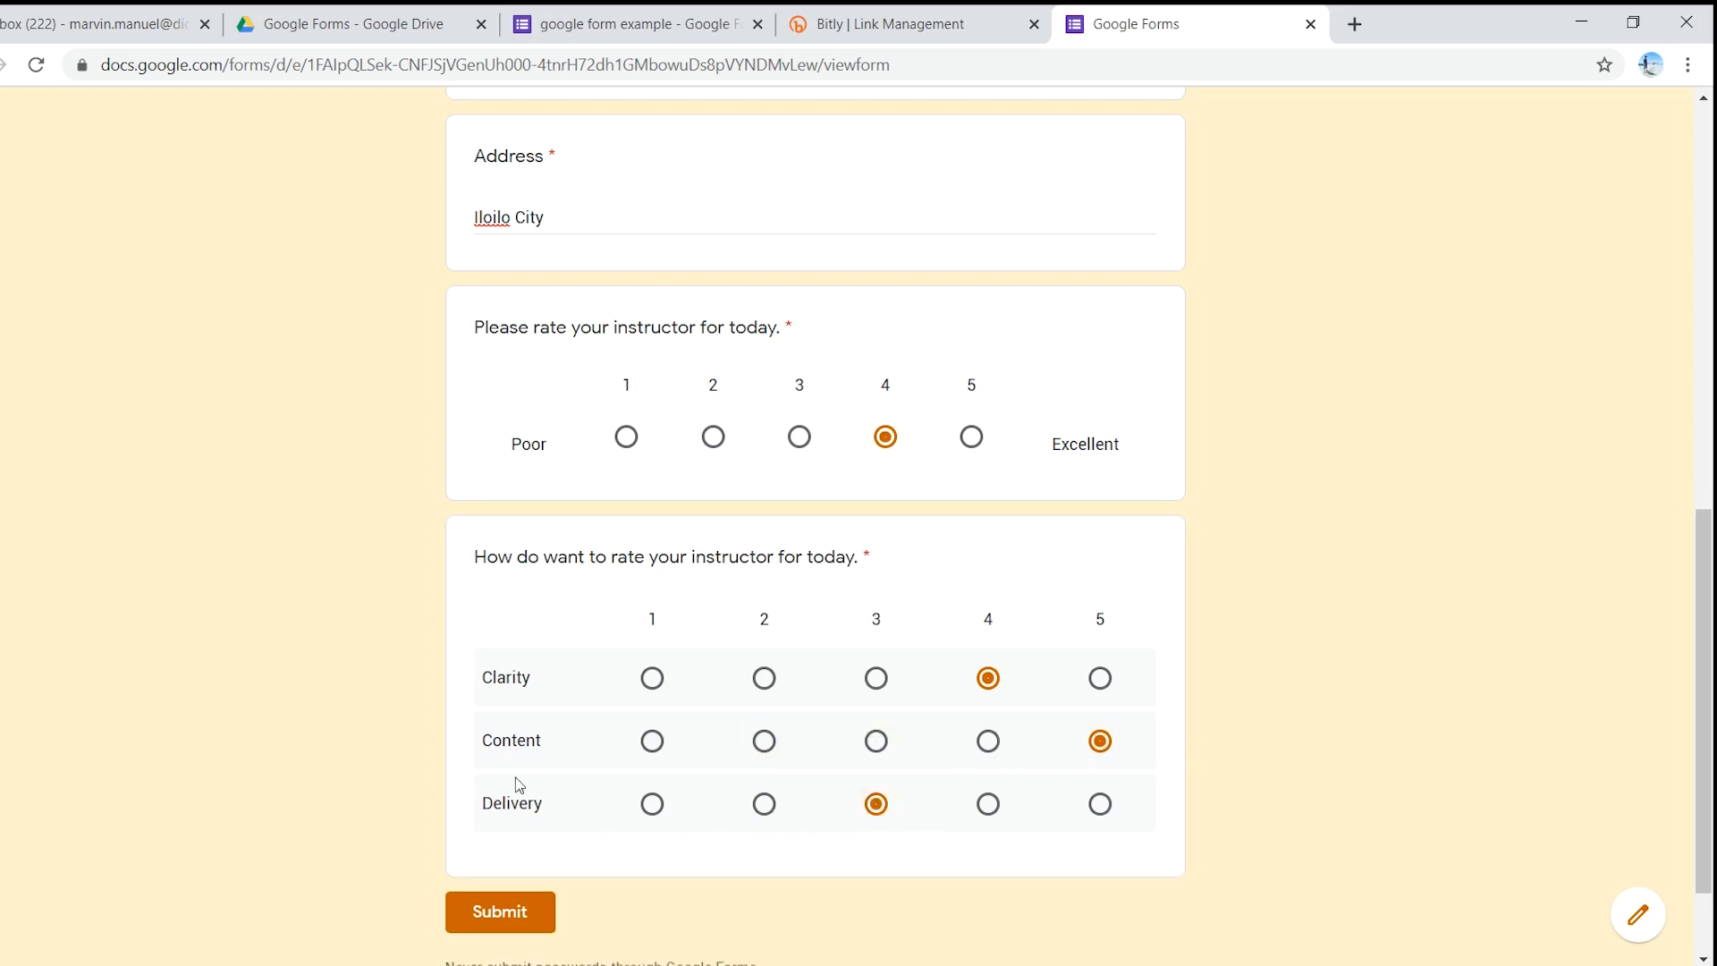
{"action": "left_click", "coordinate": [527, 912]}
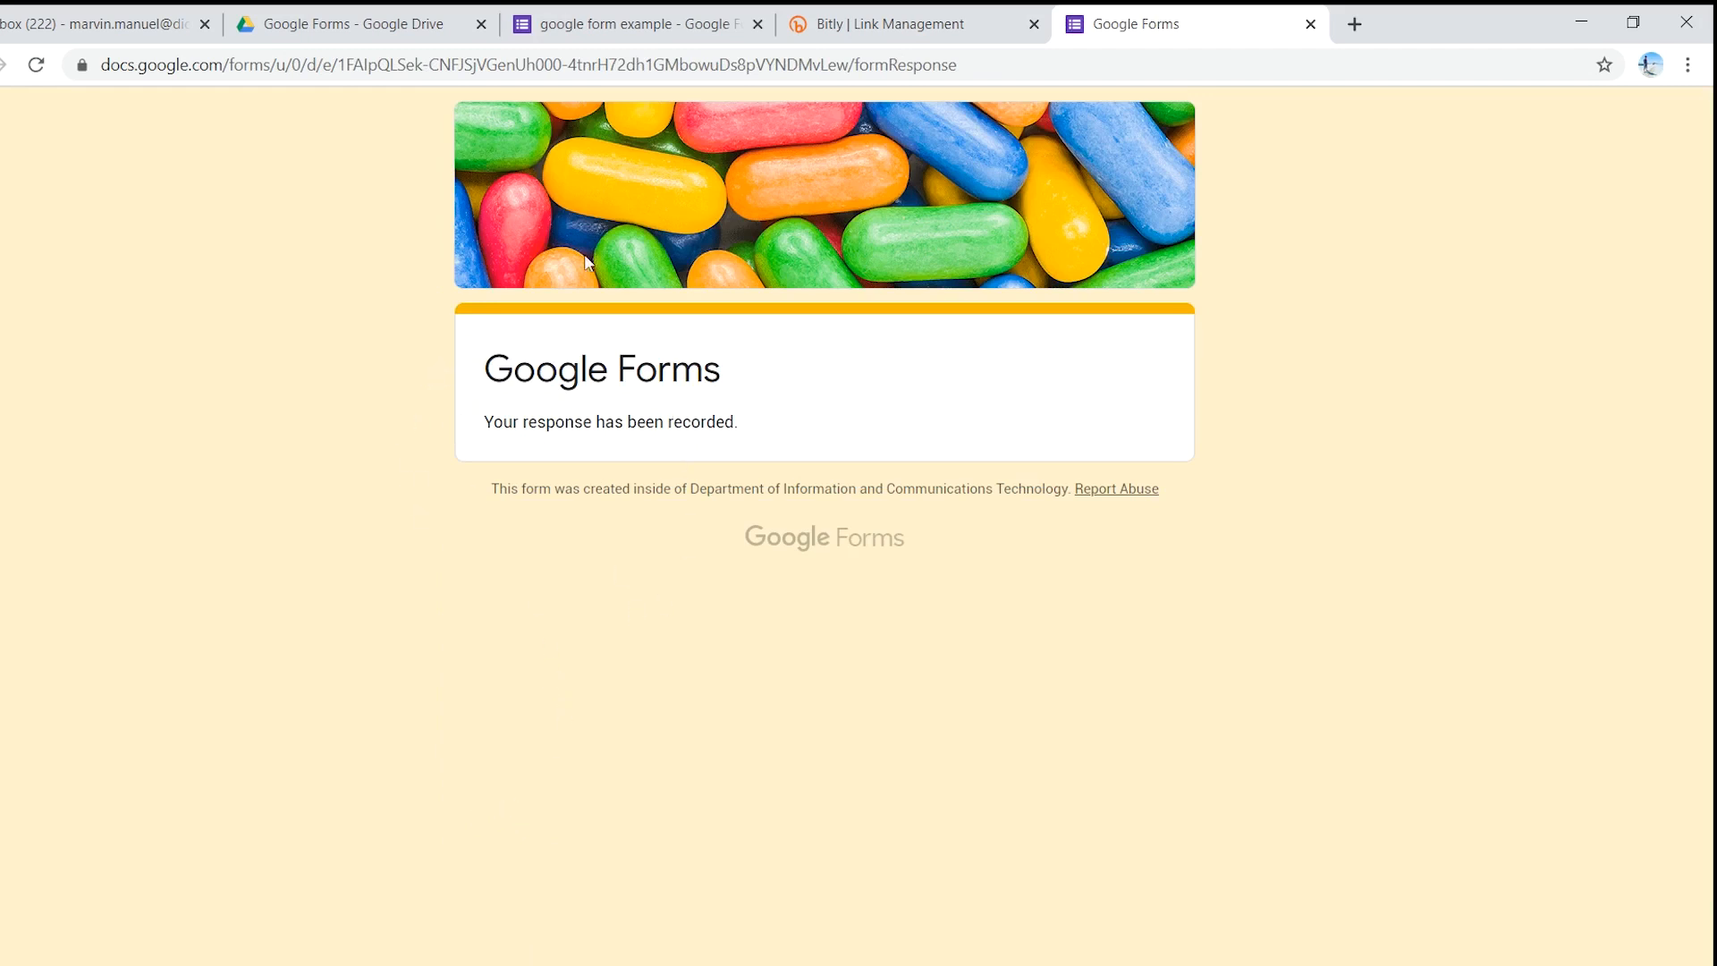
{"action": "left_click", "coordinate": [572, 17]}
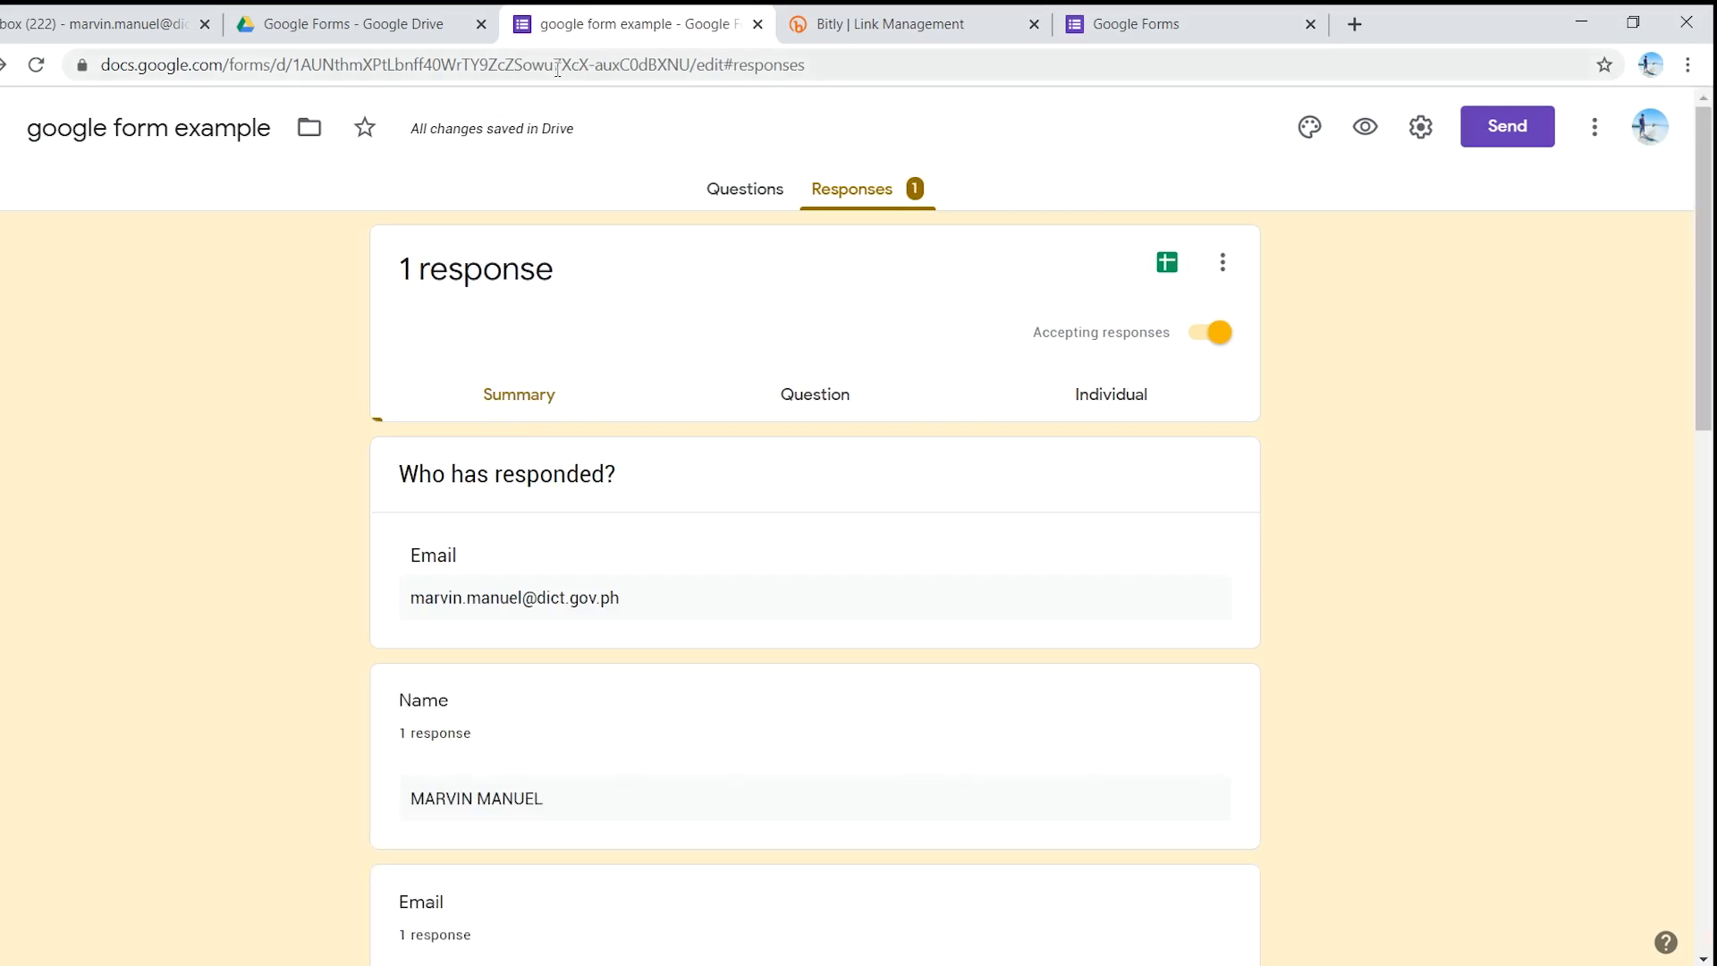
{"action": "scroll", "coordinate": [331, 581], "scroll_direction": "down", "scroll_amount": 10}
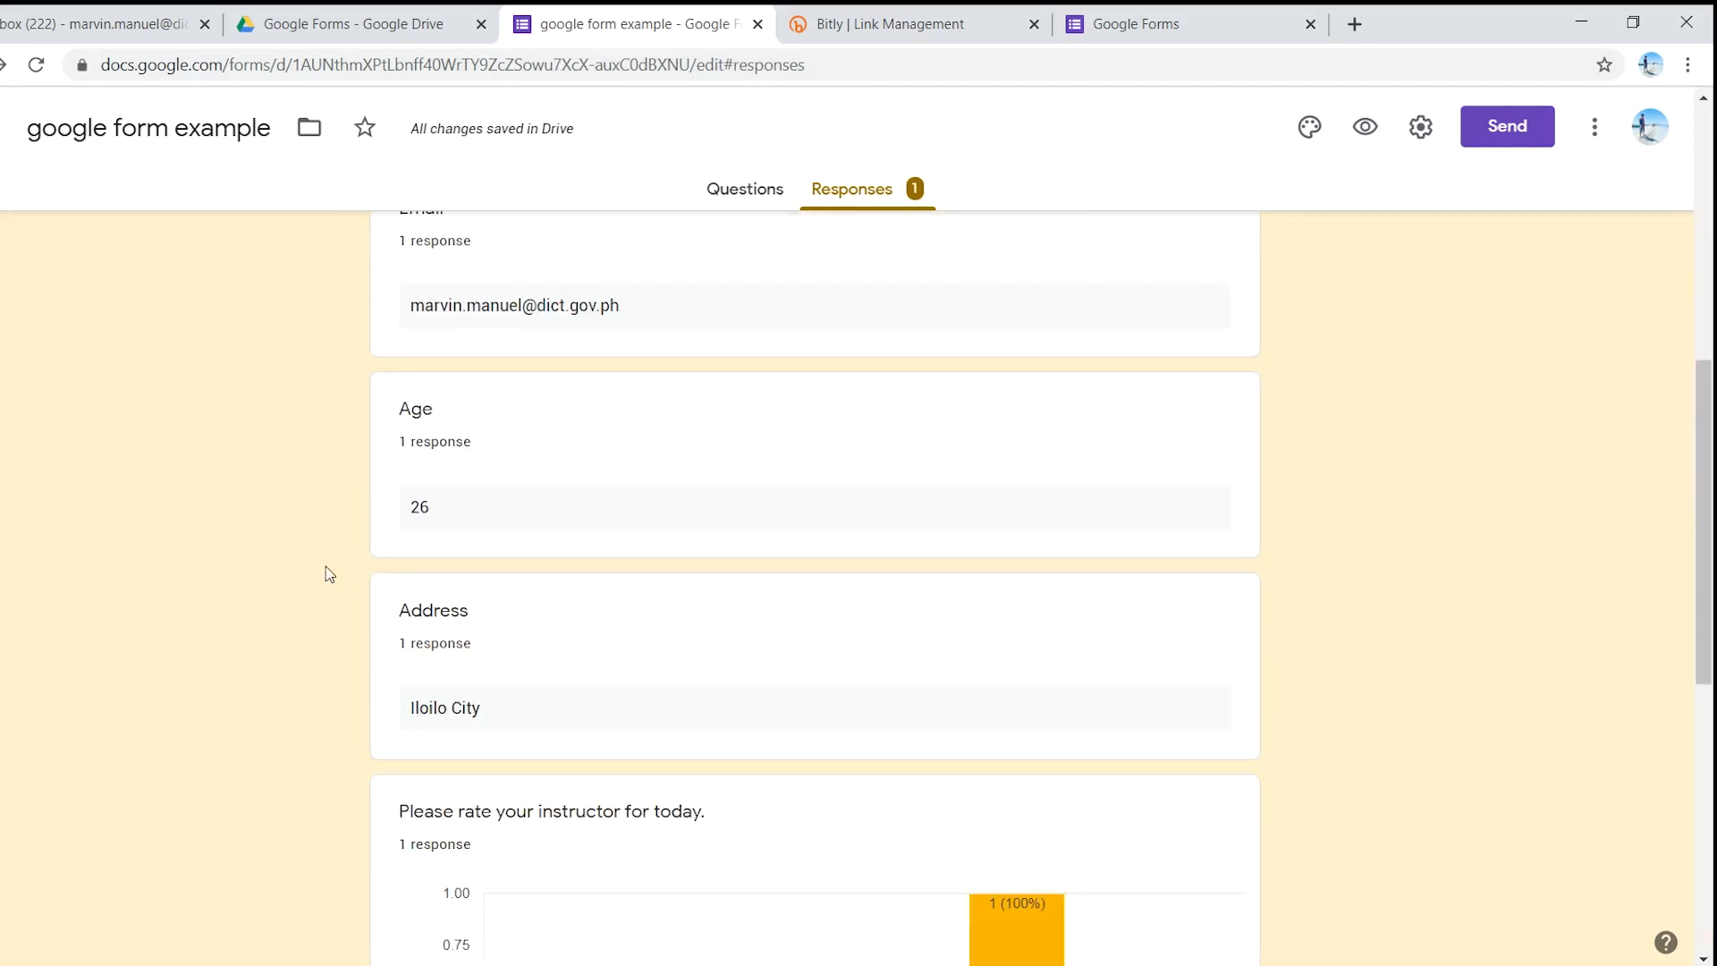
{"action": "scroll", "coordinate": [296, 557], "scroll_direction": "down", "scroll_amount": 6}
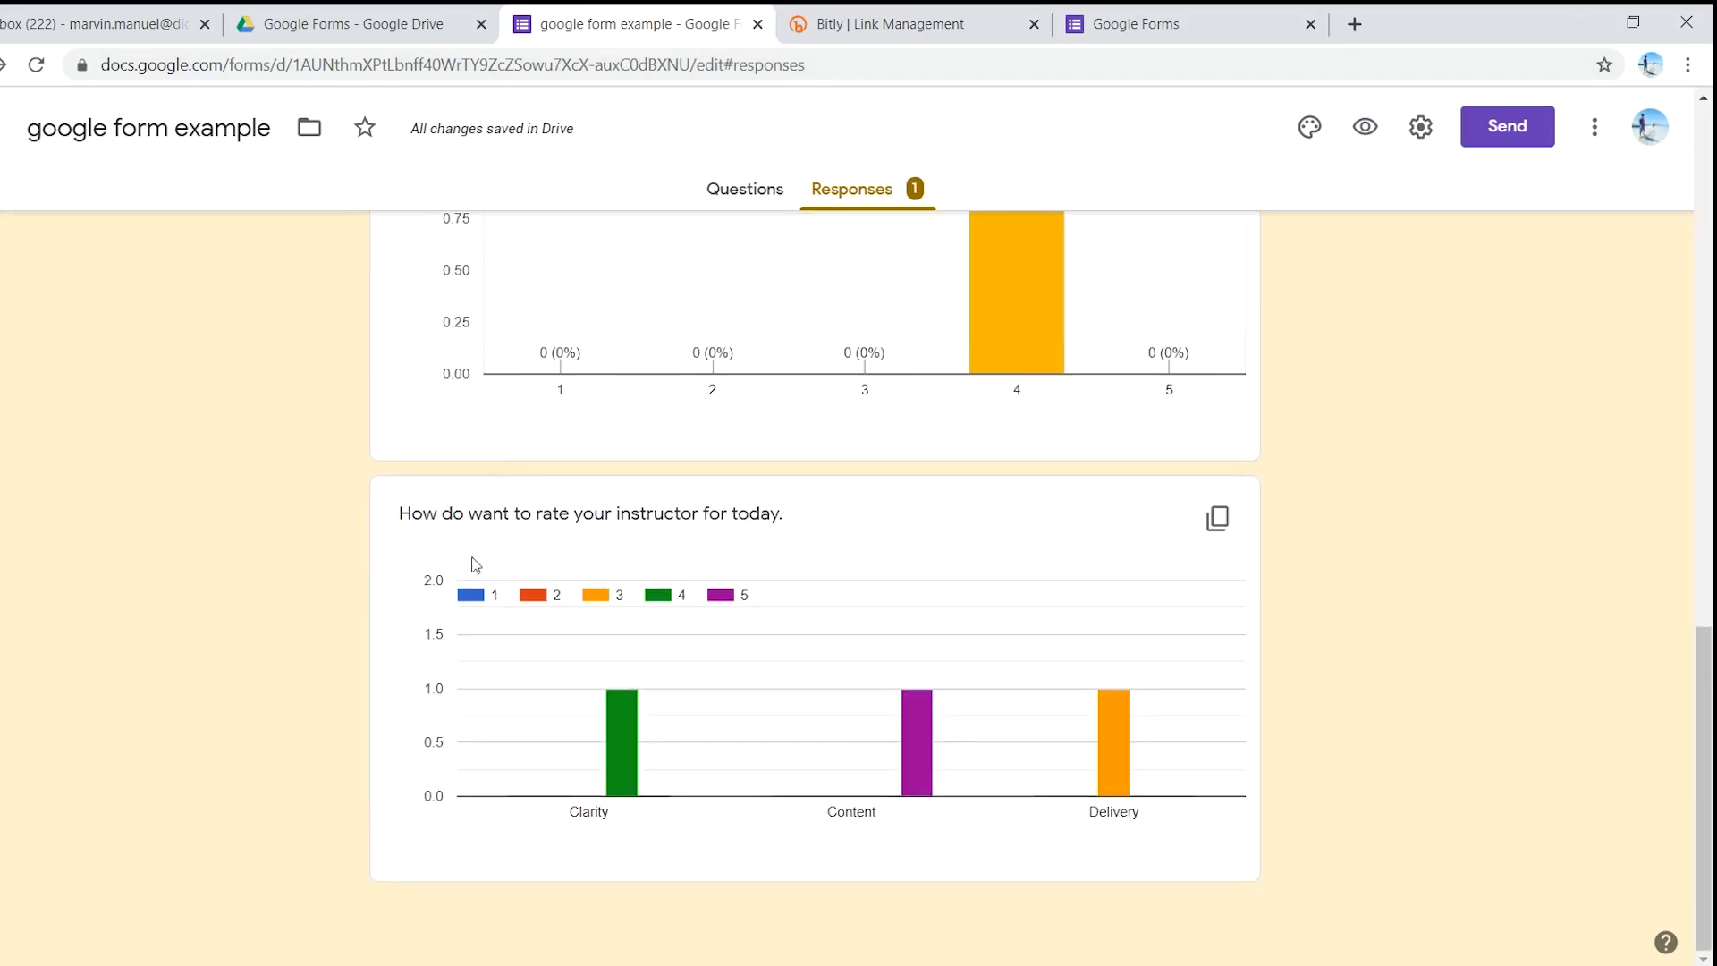
{"action": "scroll", "coordinate": [325, 554], "scroll_direction": "up", "scroll_amount": 15}
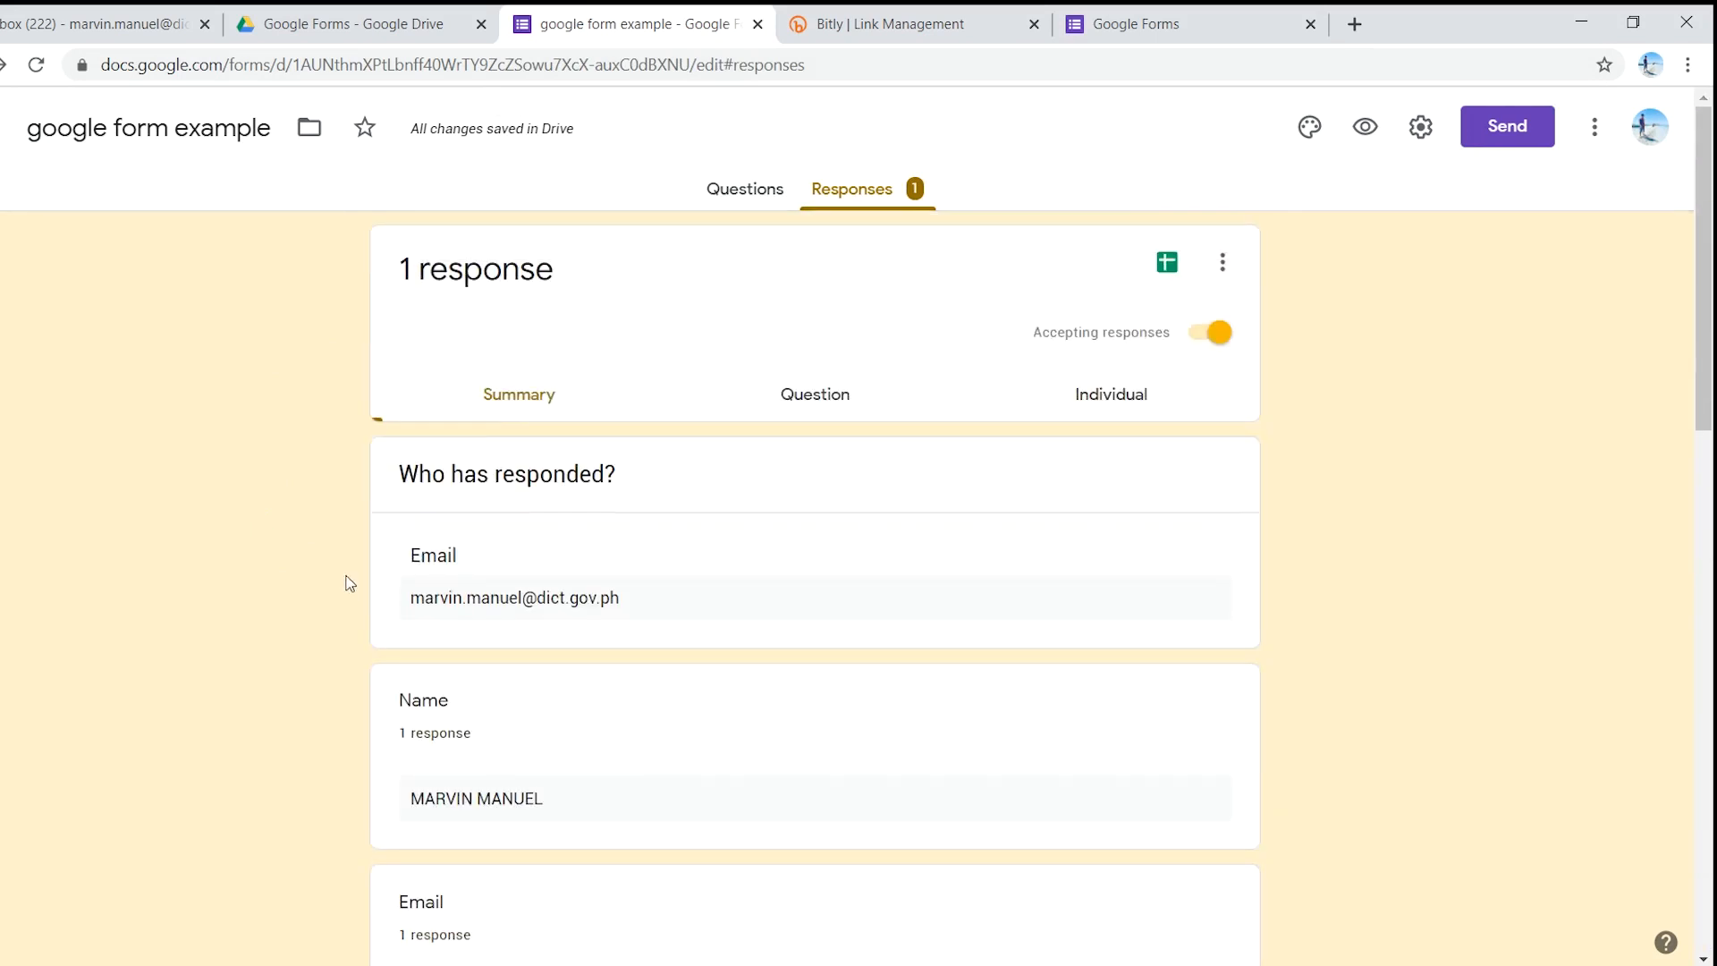
{"action": "scroll", "coordinate": [337, 555], "scroll_direction": "down", "scroll_amount": 5}
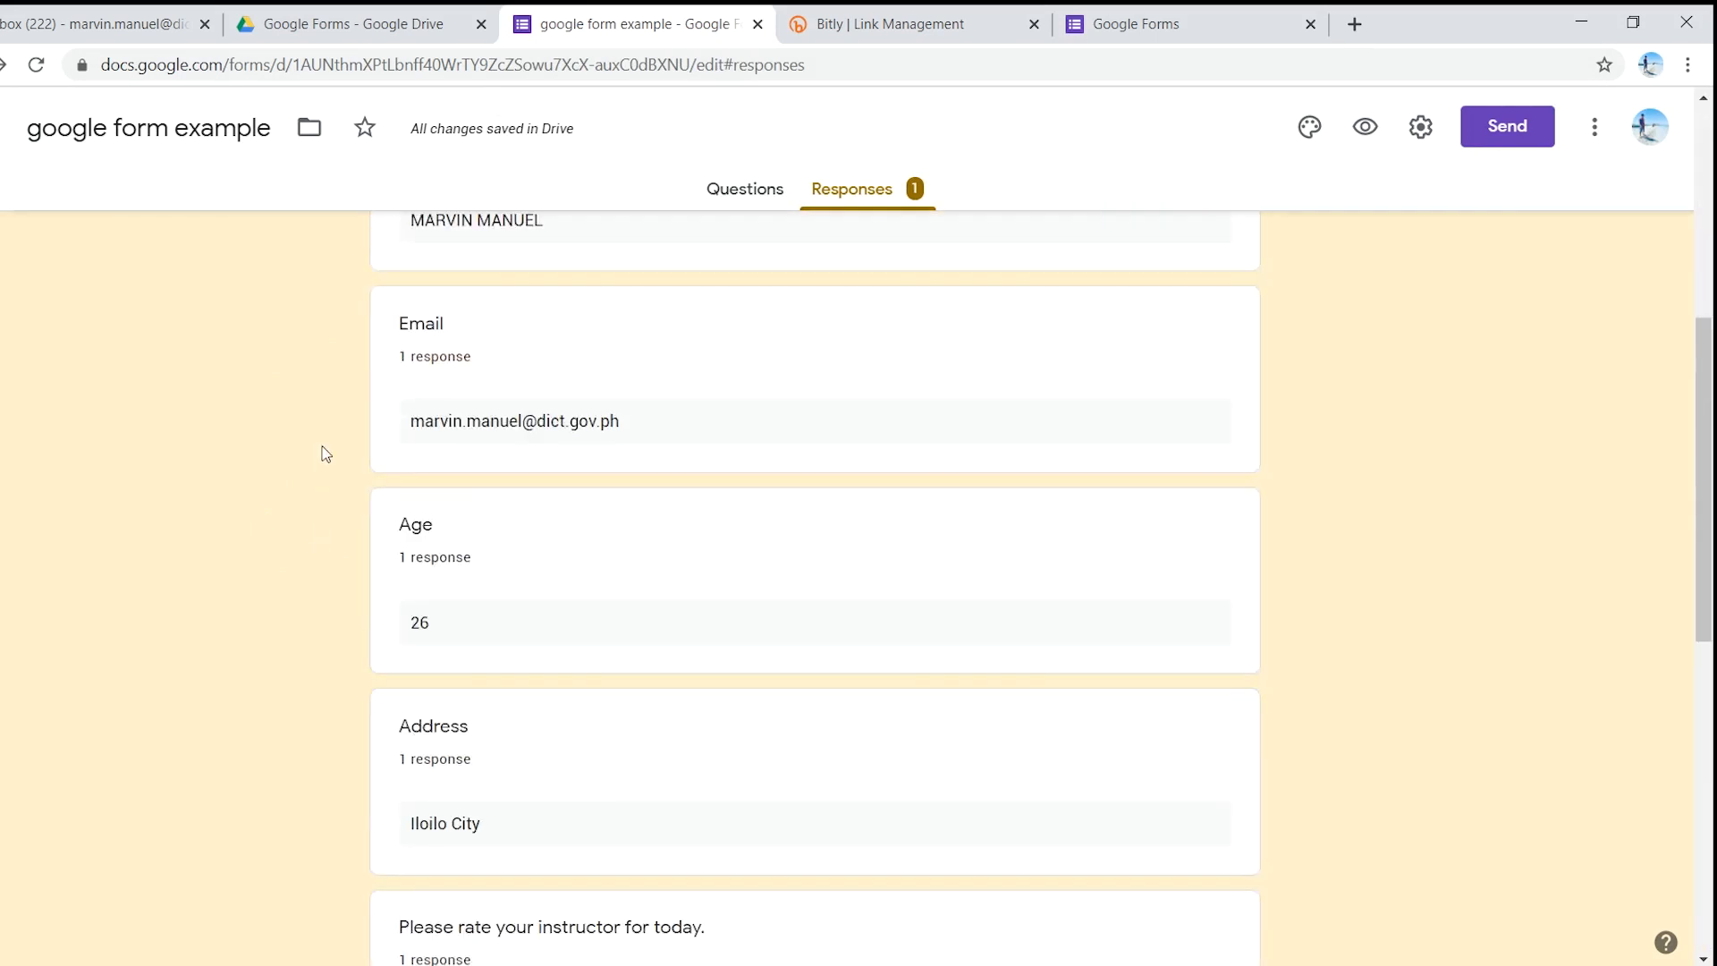
{"action": "scroll", "coordinate": [322, 452], "scroll_direction": "up", "scroll_amount": 6}
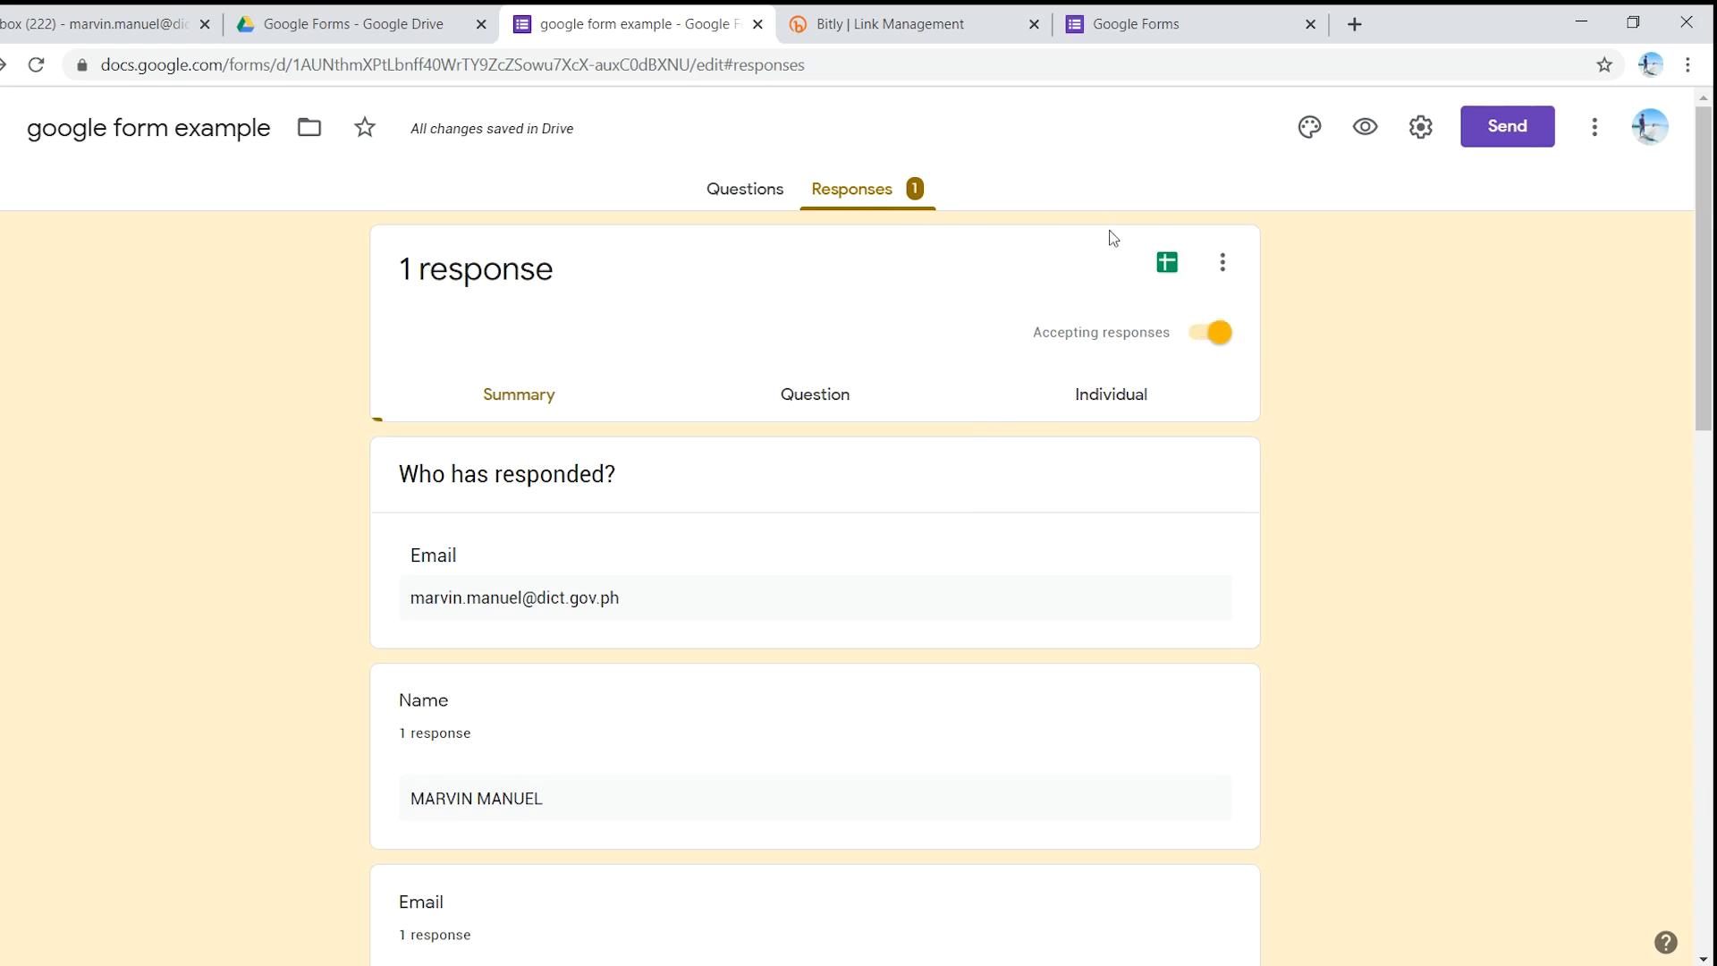
- Send the form responses to a newly created spreadsheet, 'google form example (Responses)'
{"action": "left_click", "coordinate": [1168, 271]}
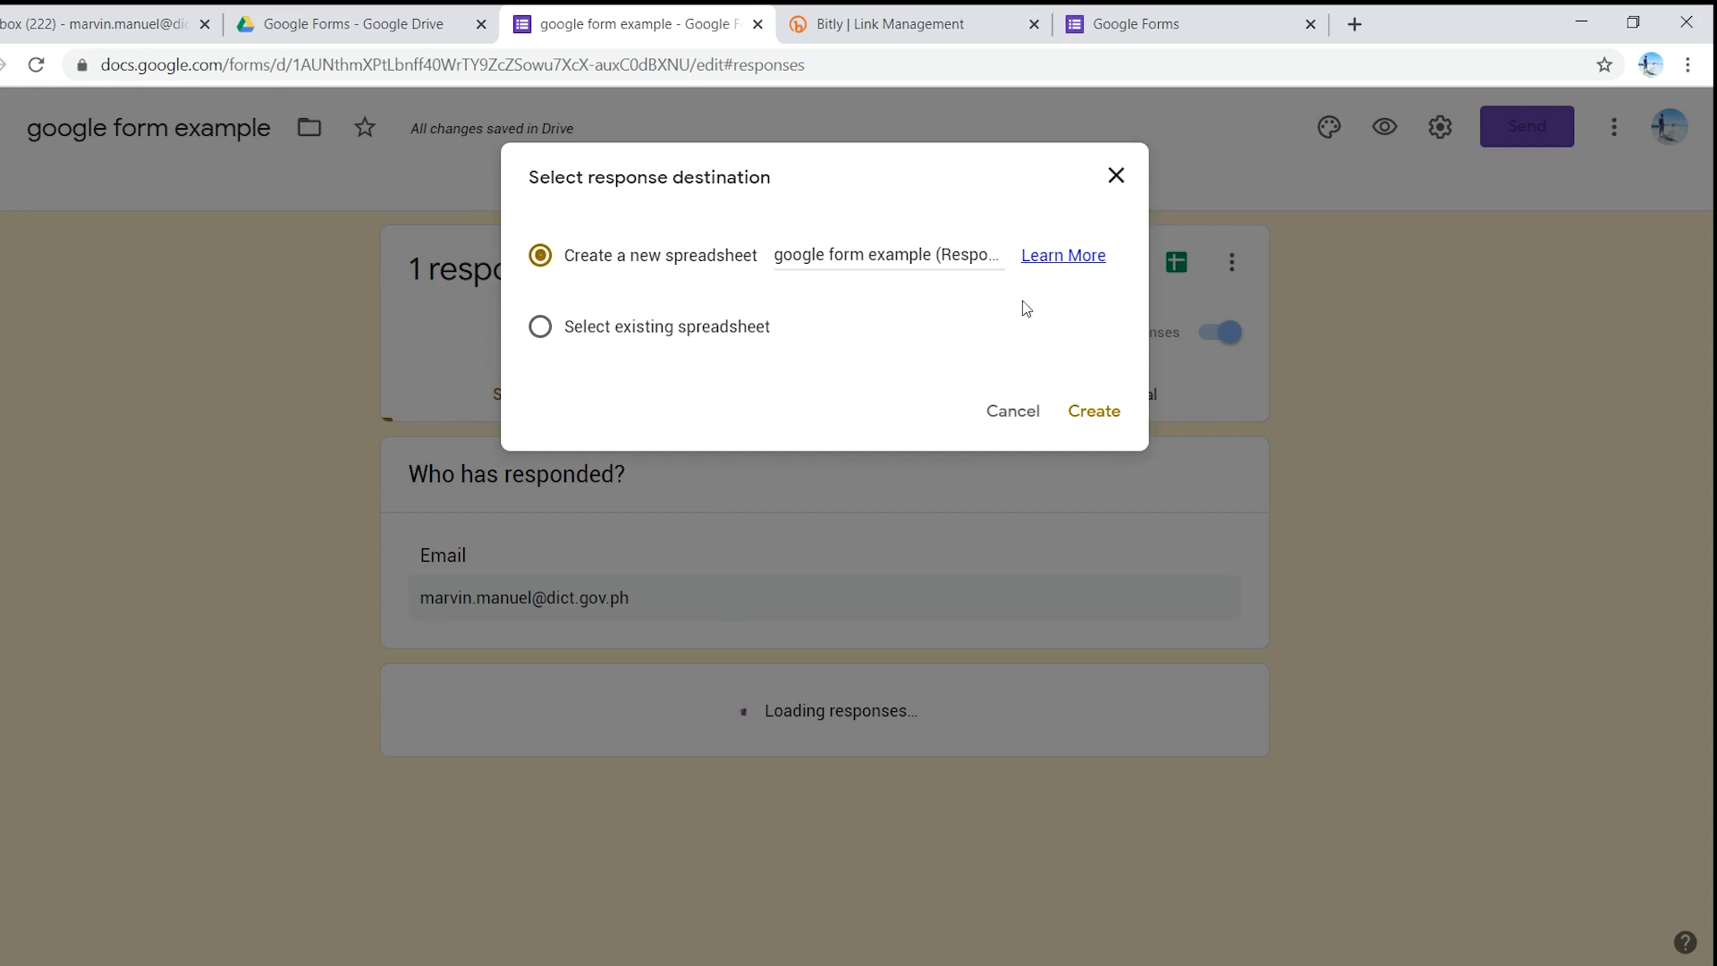
{"action": "left_click", "coordinate": [1096, 413]}
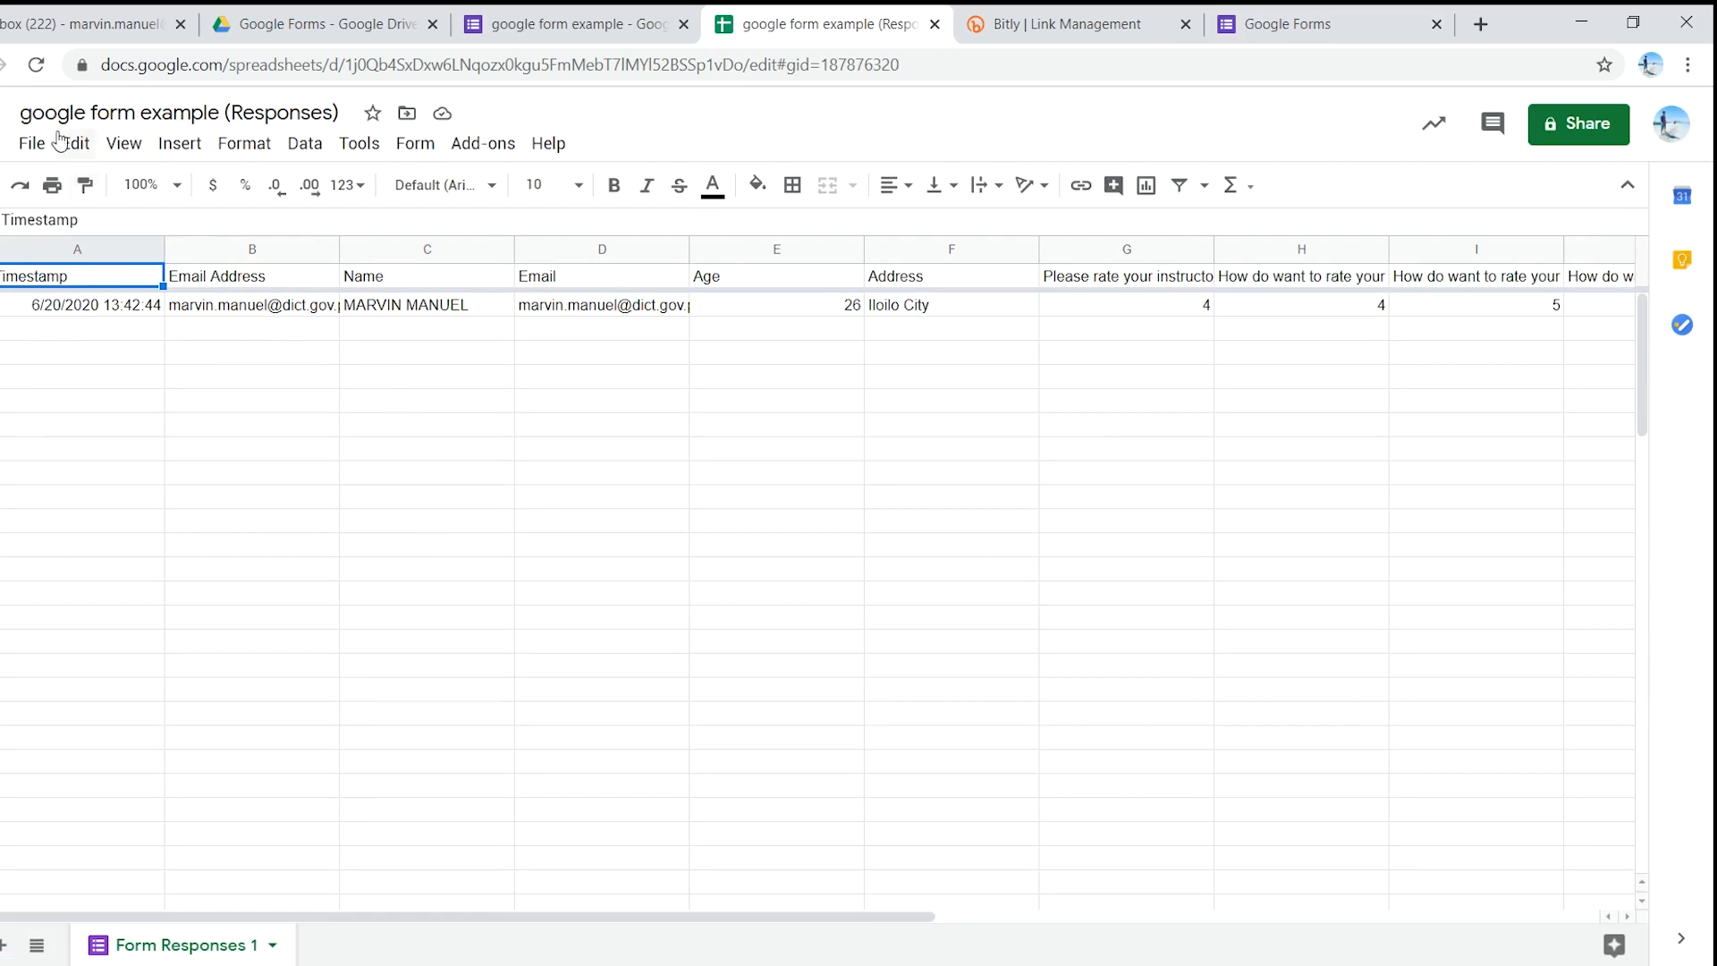
{"action": "left_click", "coordinate": [29, 146]}
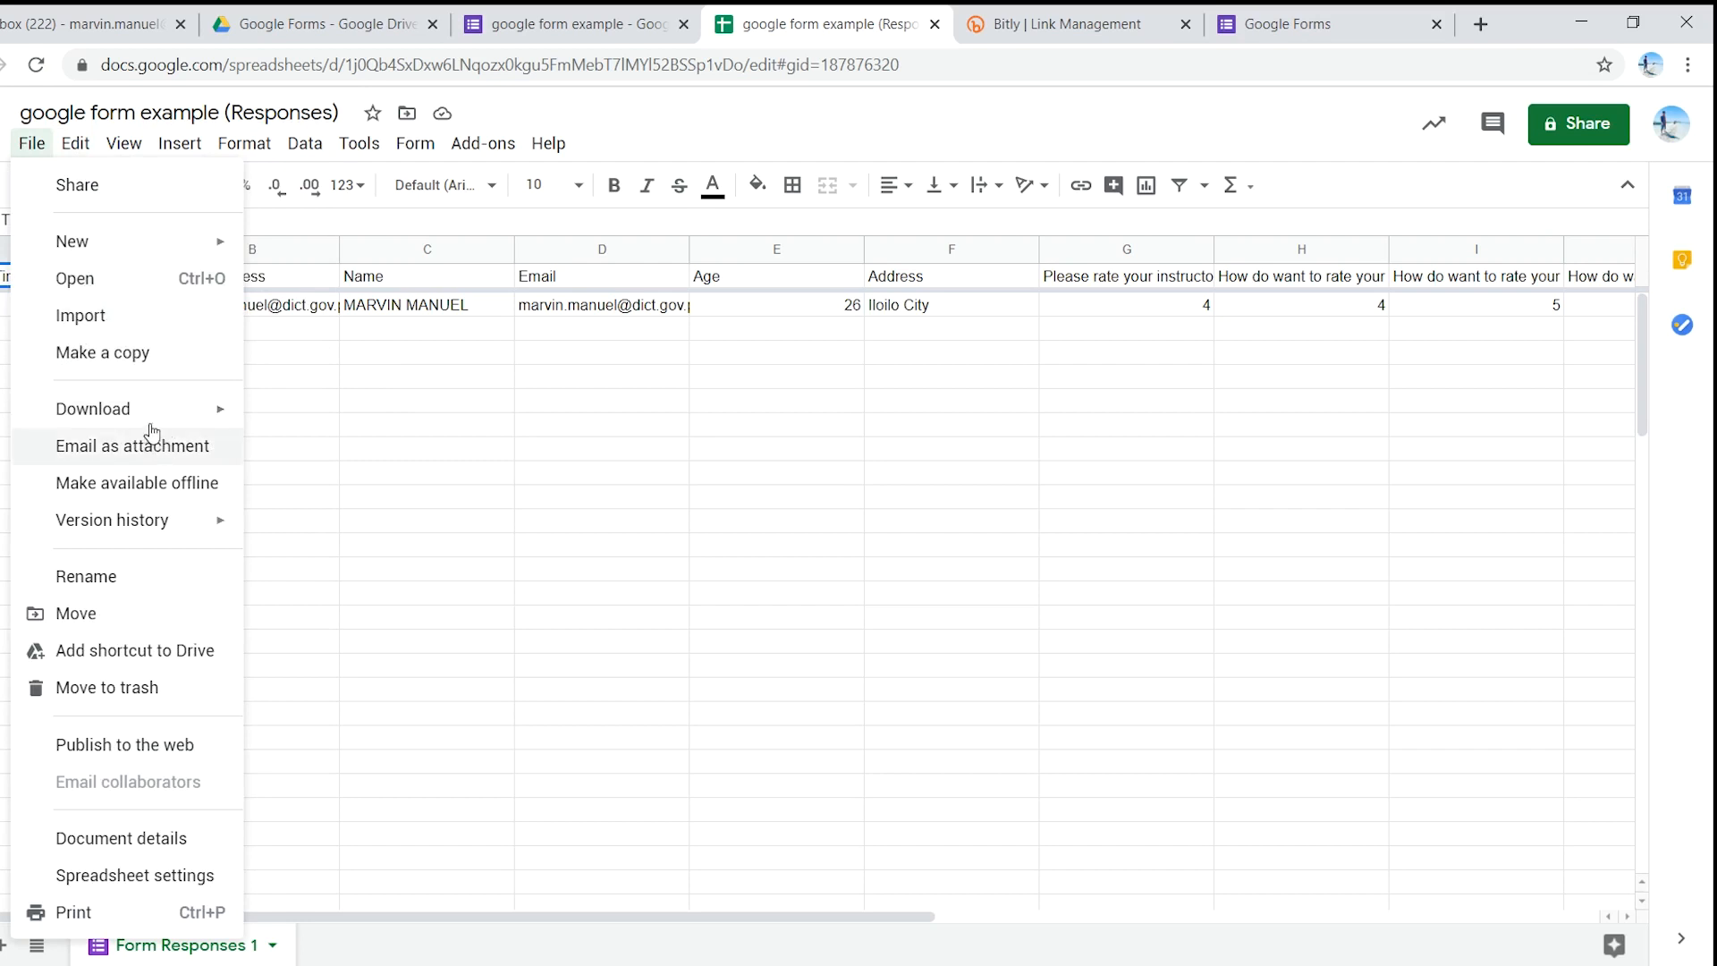
{"action": "mouse_move", "coordinate": [139, 398]}
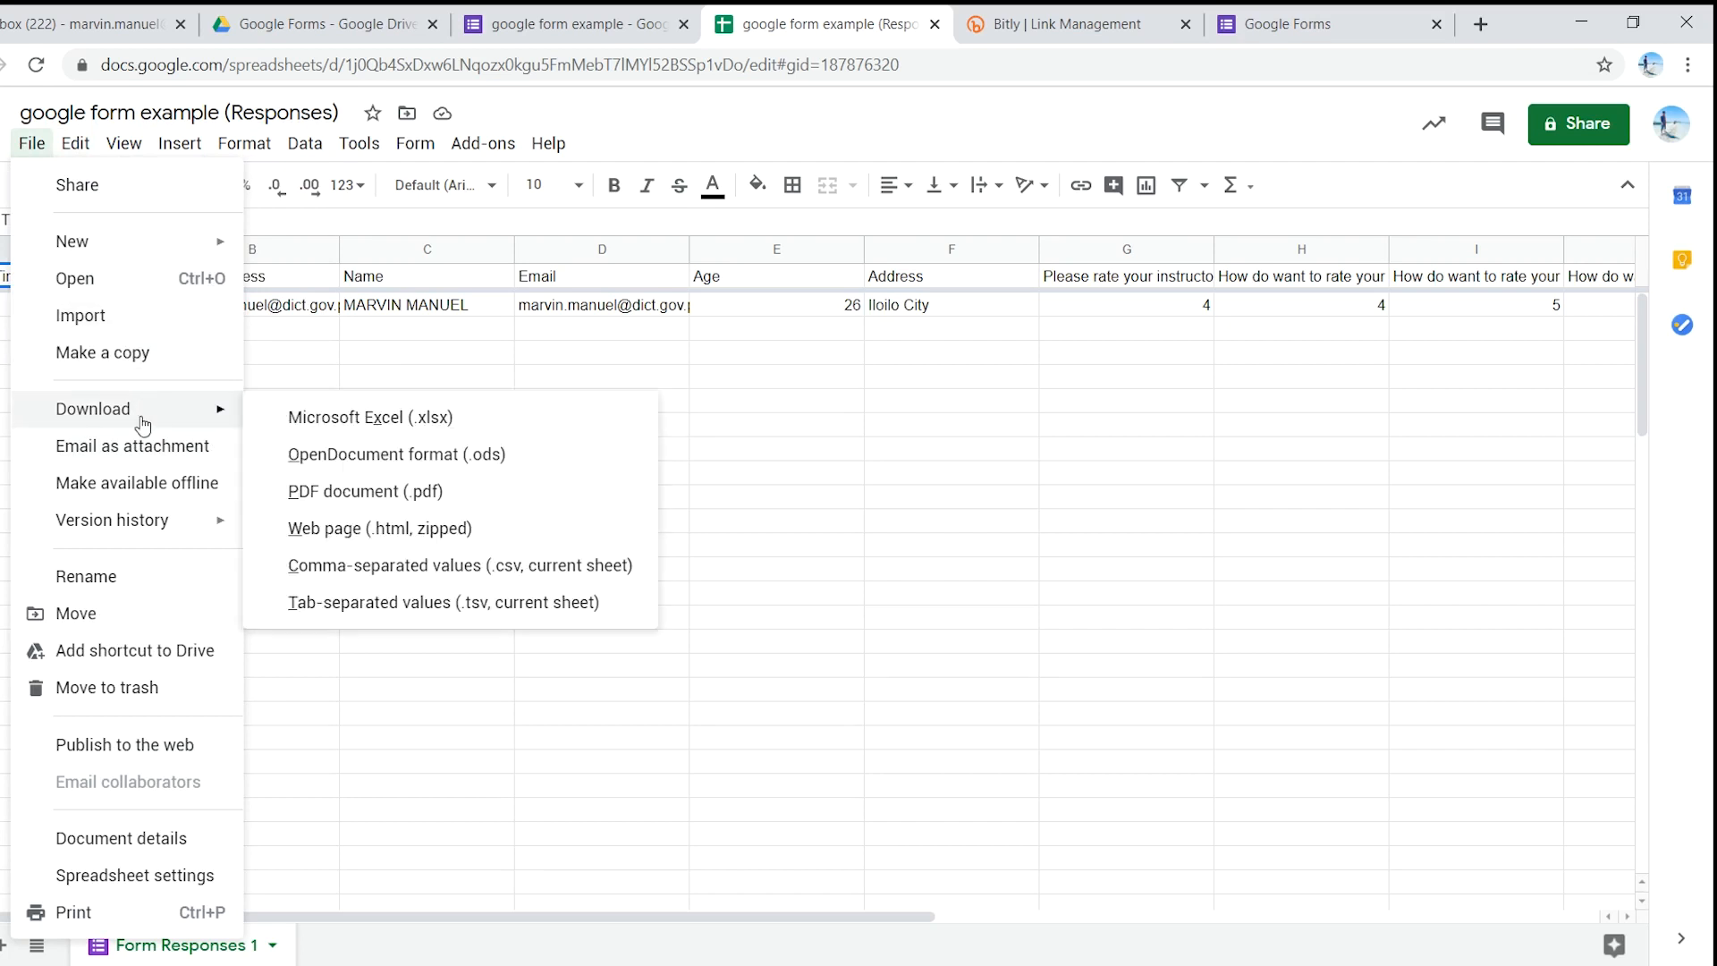
{"action": "left_click", "coordinate": [38, 143]}
{"action": "left_click", "coordinate": [34, 141]}
{"action": "mouse_move", "coordinate": [31, 143]}
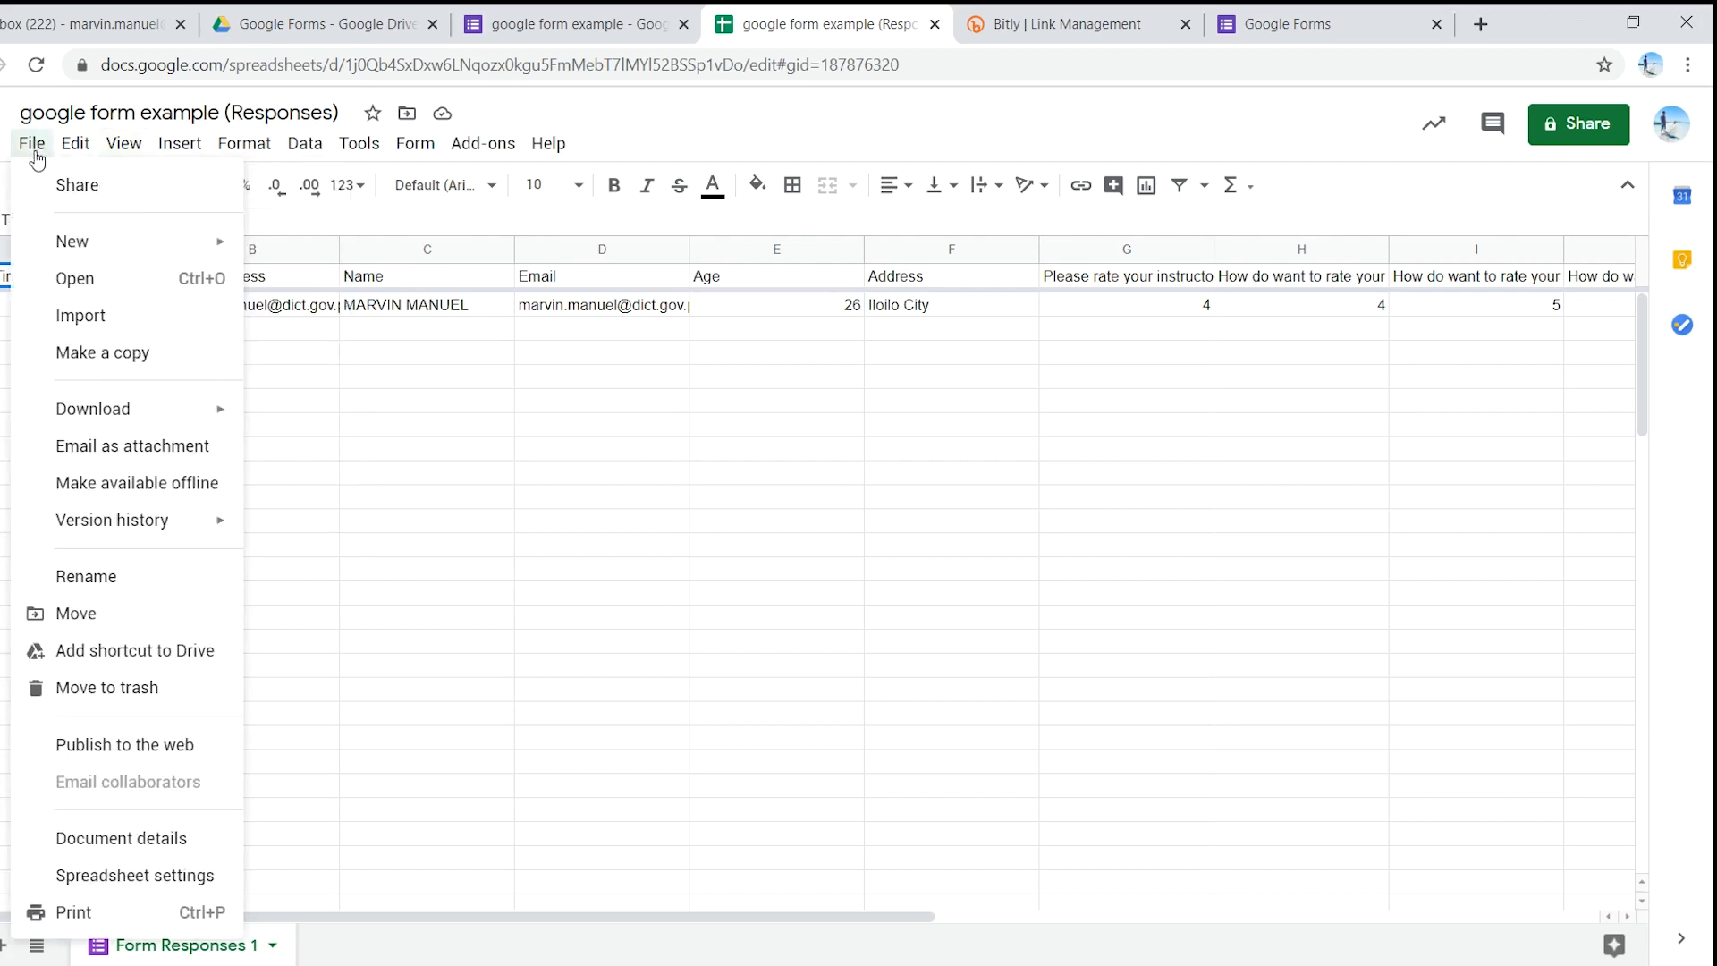
{"action": "mouse_move", "coordinate": [231, 418]}
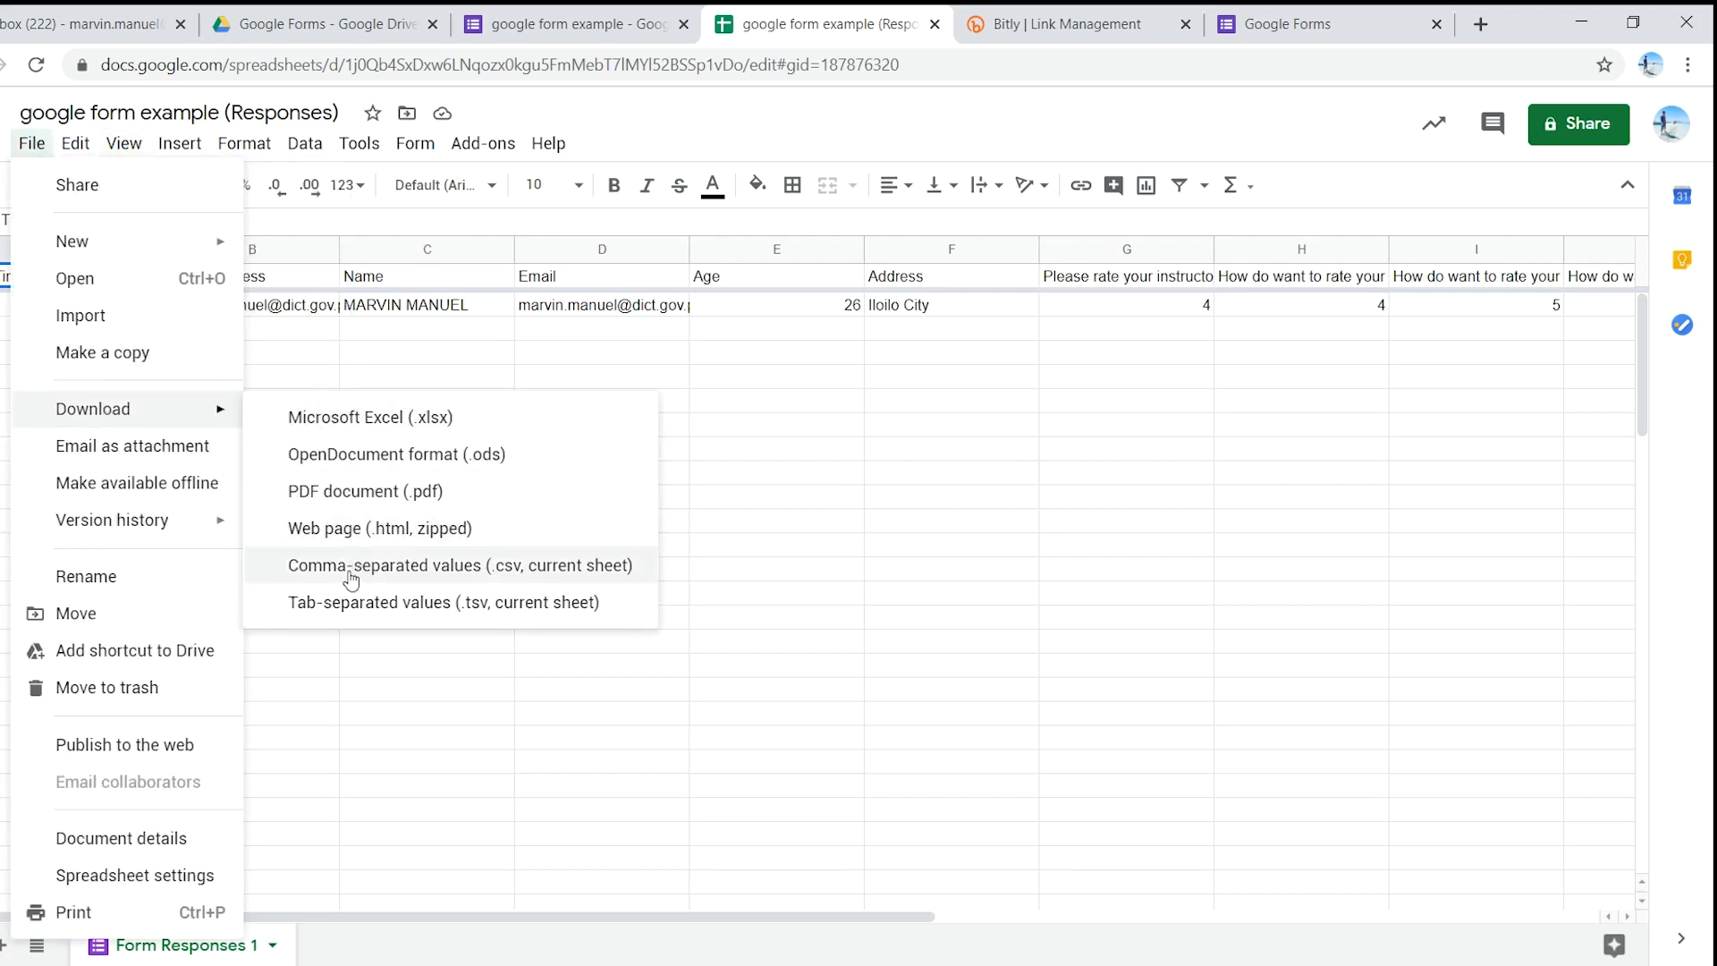
{"action": "left_click", "coordinate": [379, 690]}
- Review the google form example response summary, including age 26 and both rating bar charts
{"action": "left_click", "coordinate": [572, 13]}
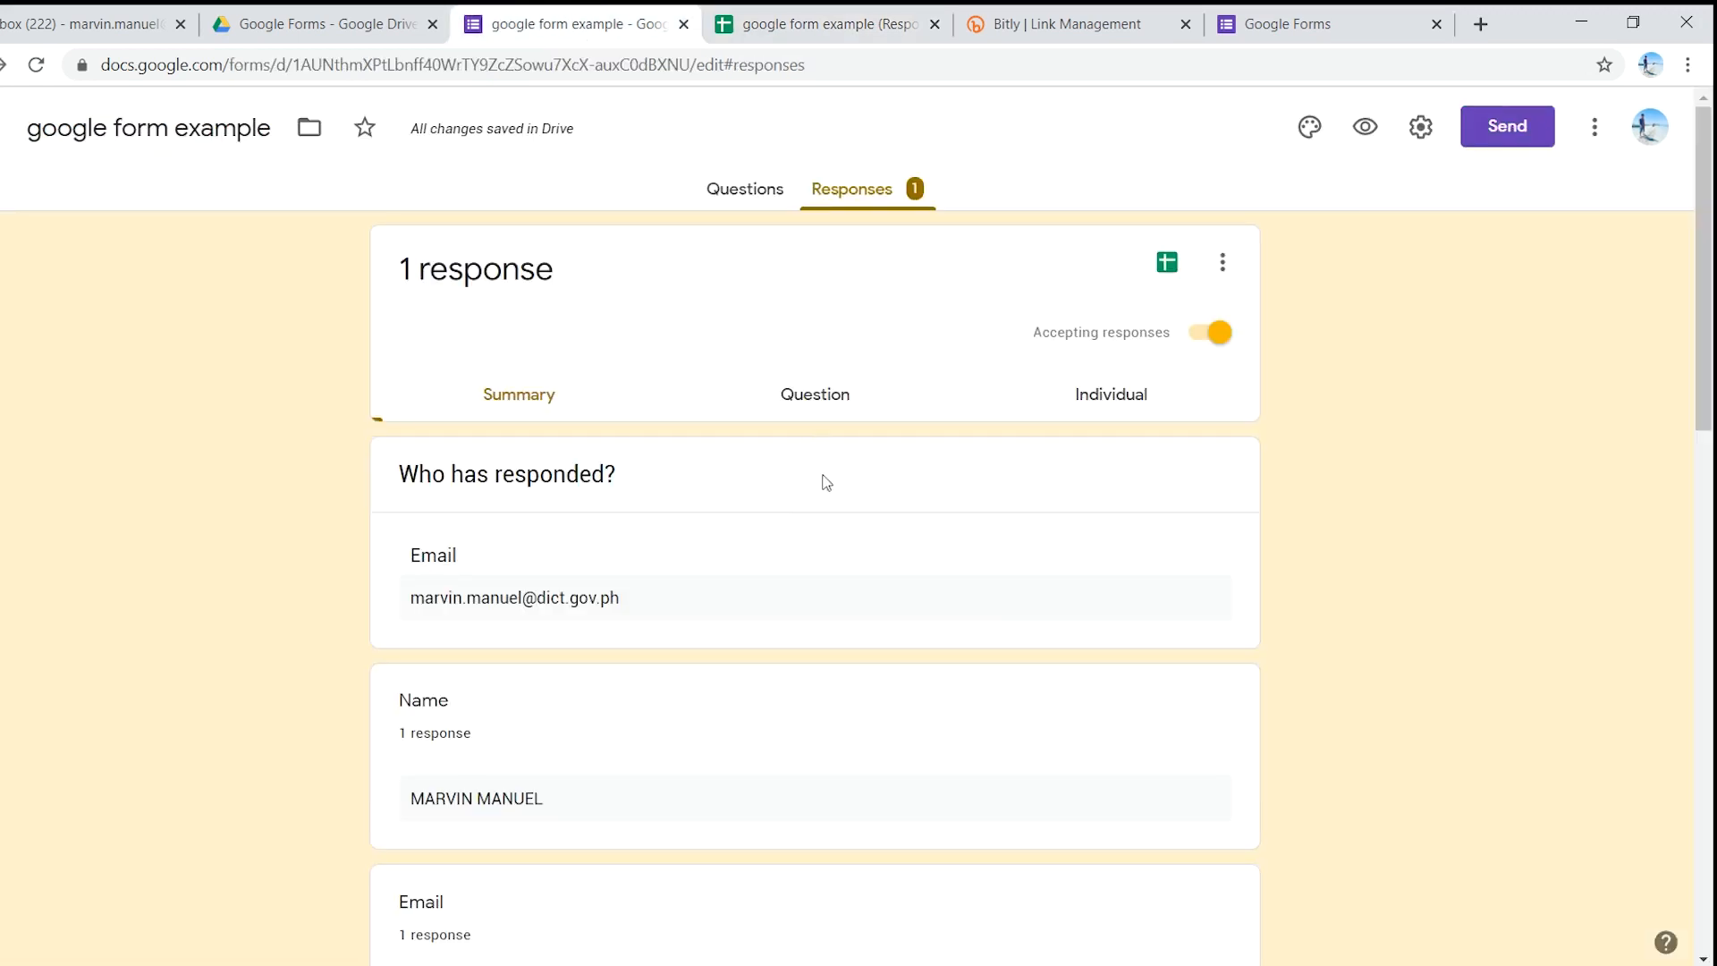
{"action": "scroll", "coordinate": [786, 527], "scroll_direction": "down", "scroll_amount": 6}
{"action": "scroll", "coordinate": [787, 524], "scroll_direction": "down", "scroll_amount": 9}
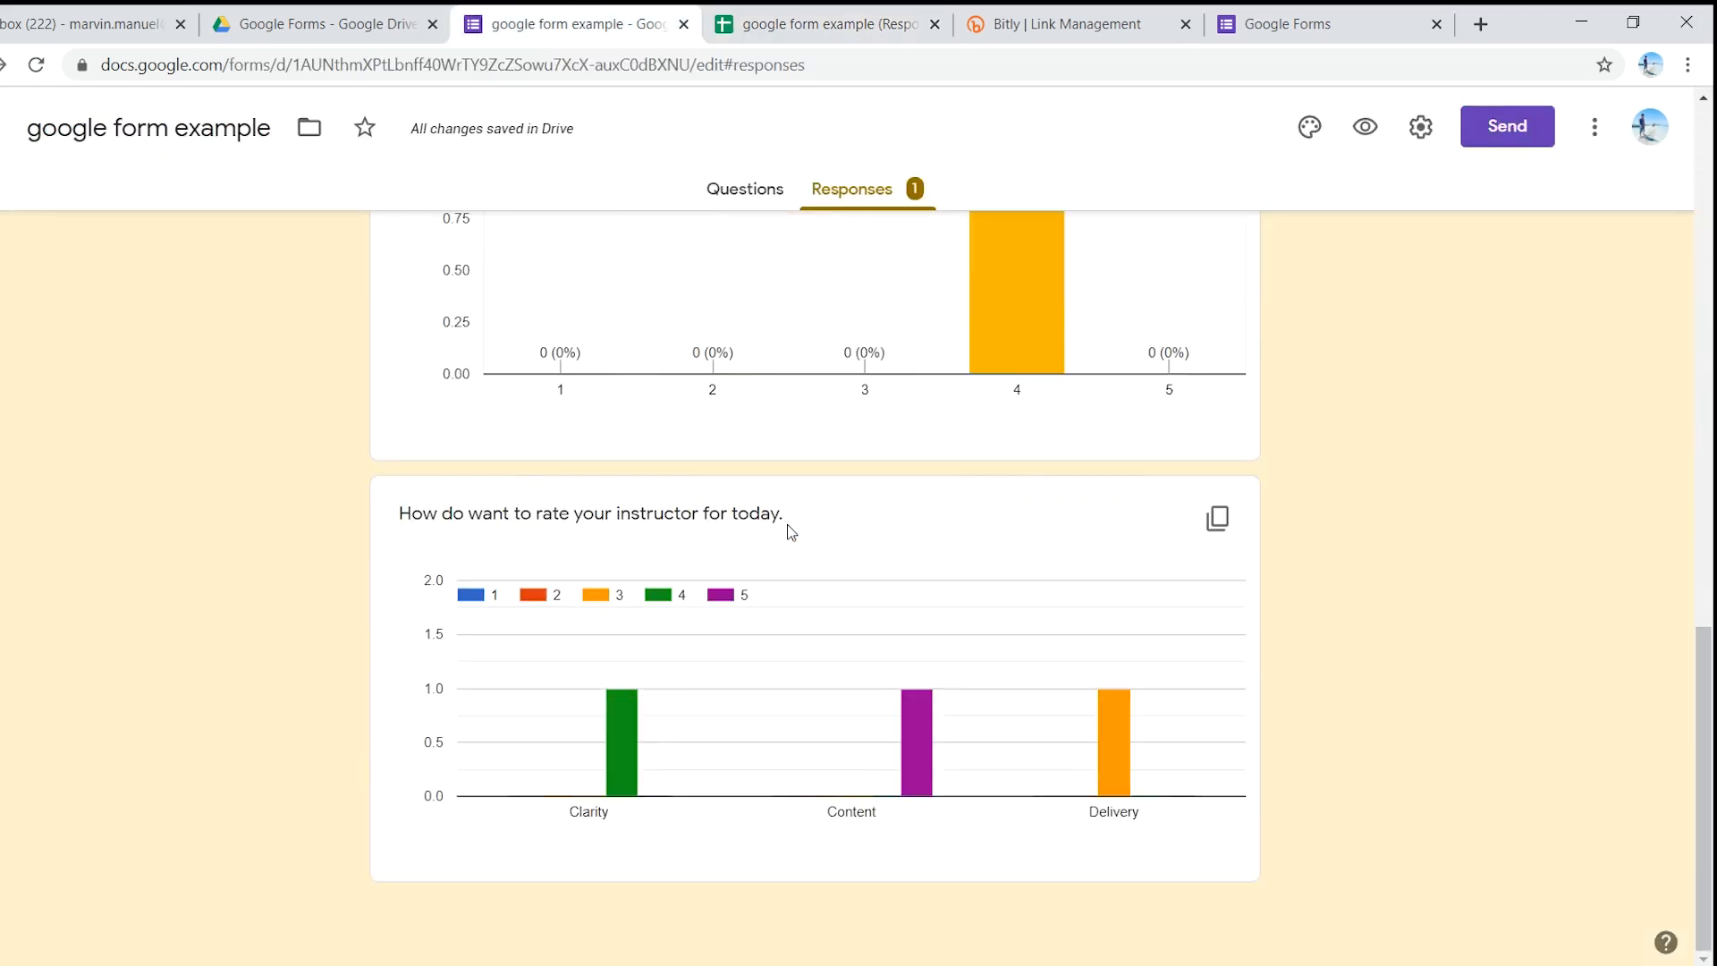
{"action": "scroll", "coordinate": [787, 526], "scroll_direction": "up", "scroll_amount": 10}
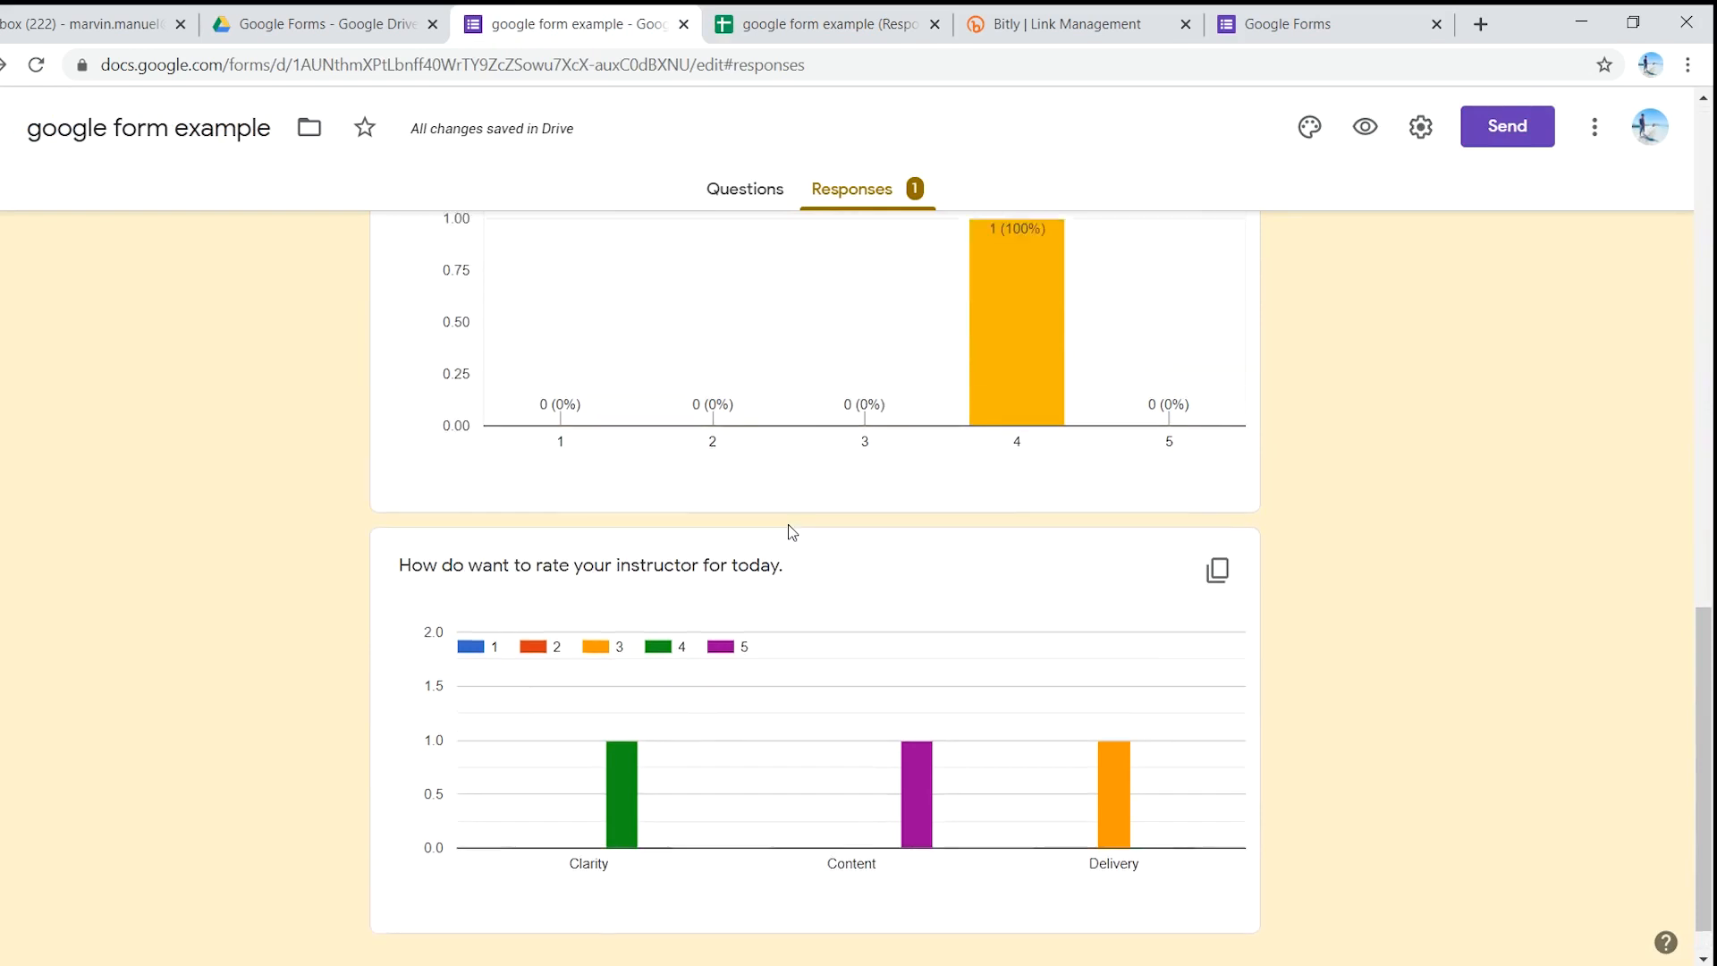
{"action": "scroll", "coordinate": [788, 528], "scroll_direction": "up", "scroll_amount": 4}
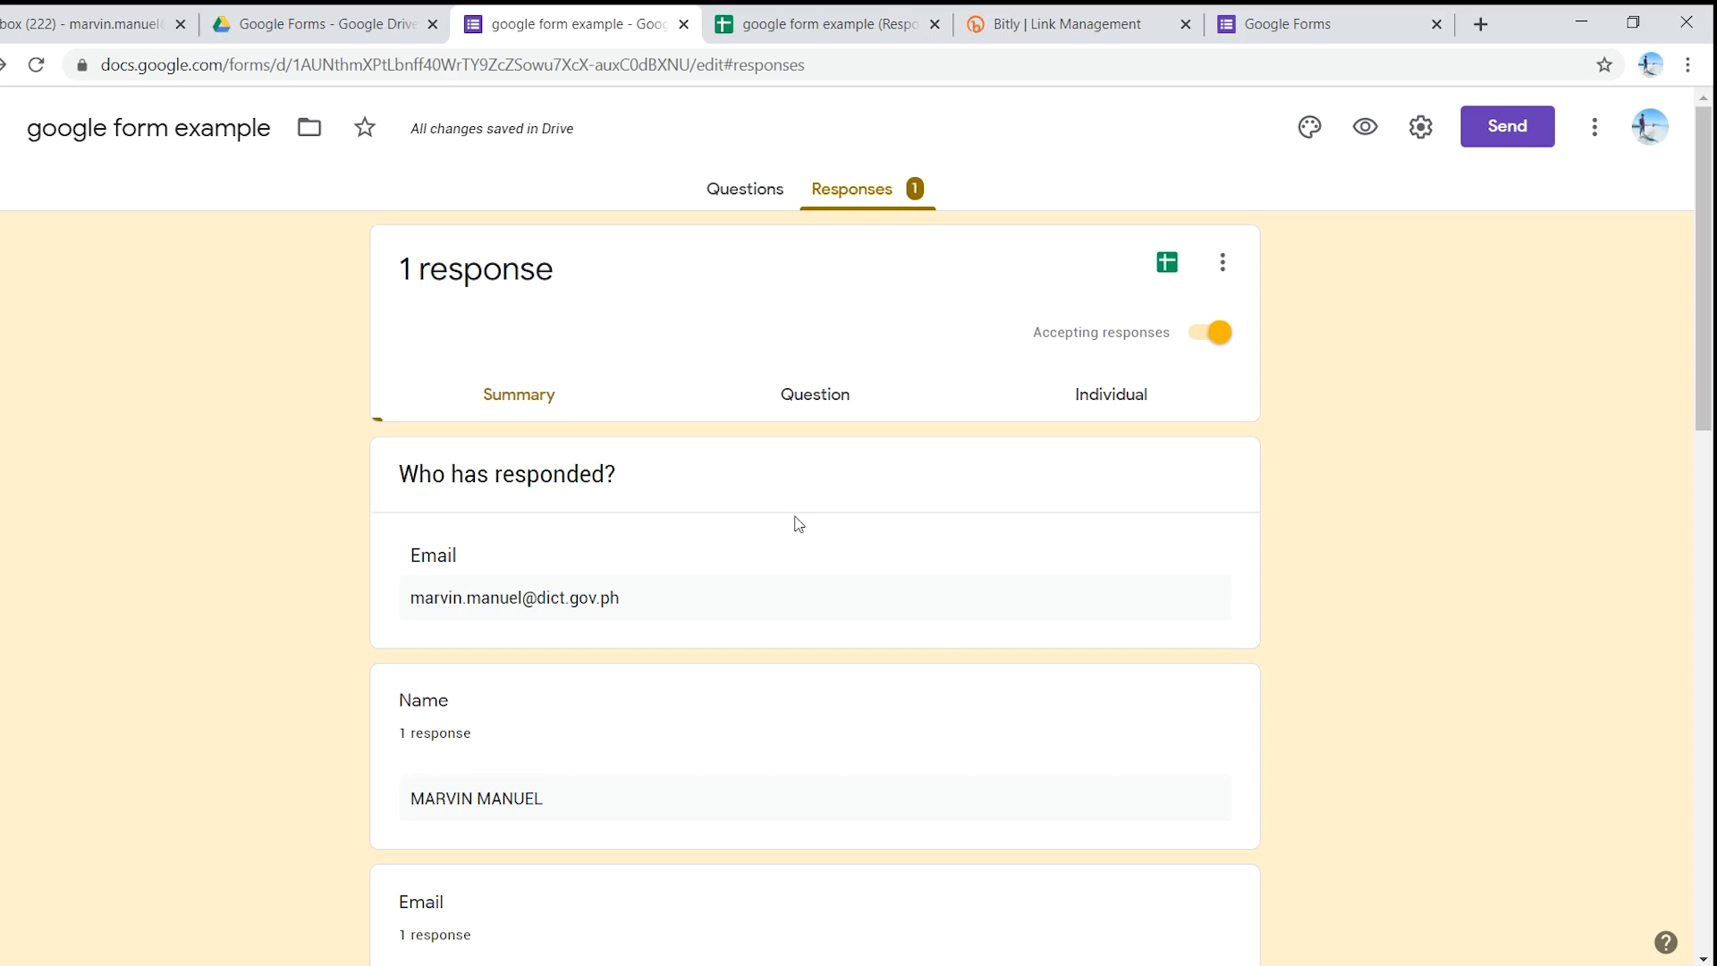
{"action": "scroll", "coordinate": [798, 519], "scroll_direction": "down", "scroll_amount": 3}
{"action": "scroll", "coordinate": [796, 522], "scroll_direction": "down", "scroll_amount": 9}
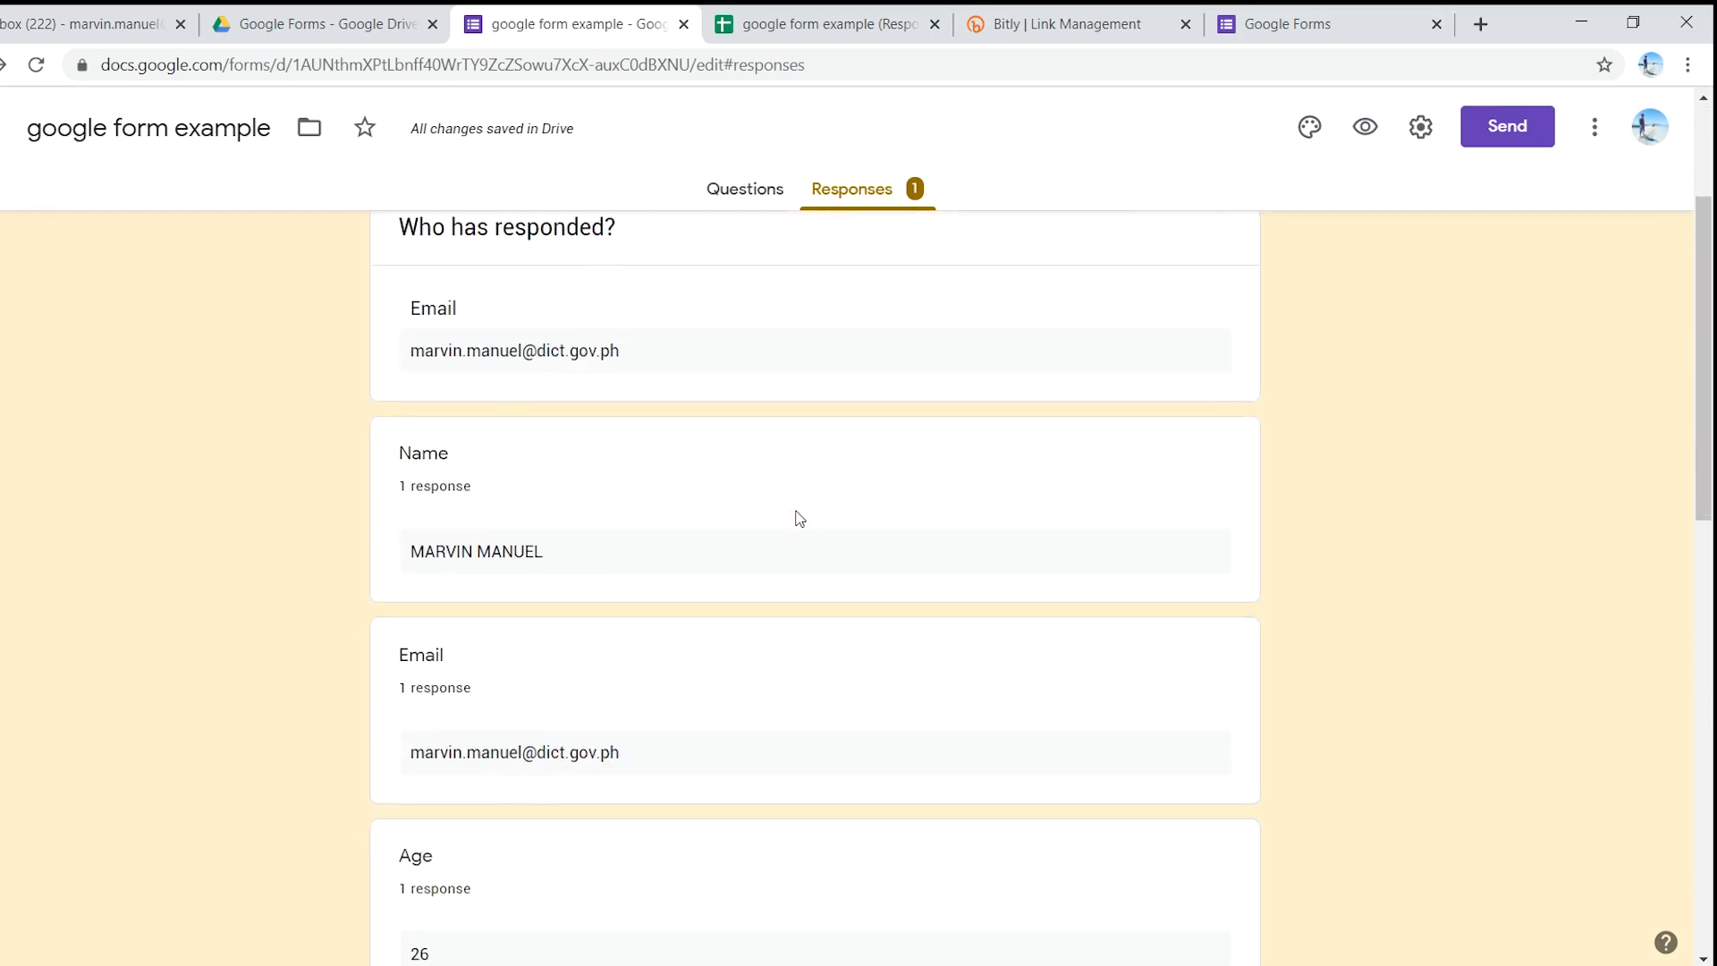
{"action": "scroll", "coordinate": [794, 522], "scroll_direction": "down", "scroll_amount": 3}
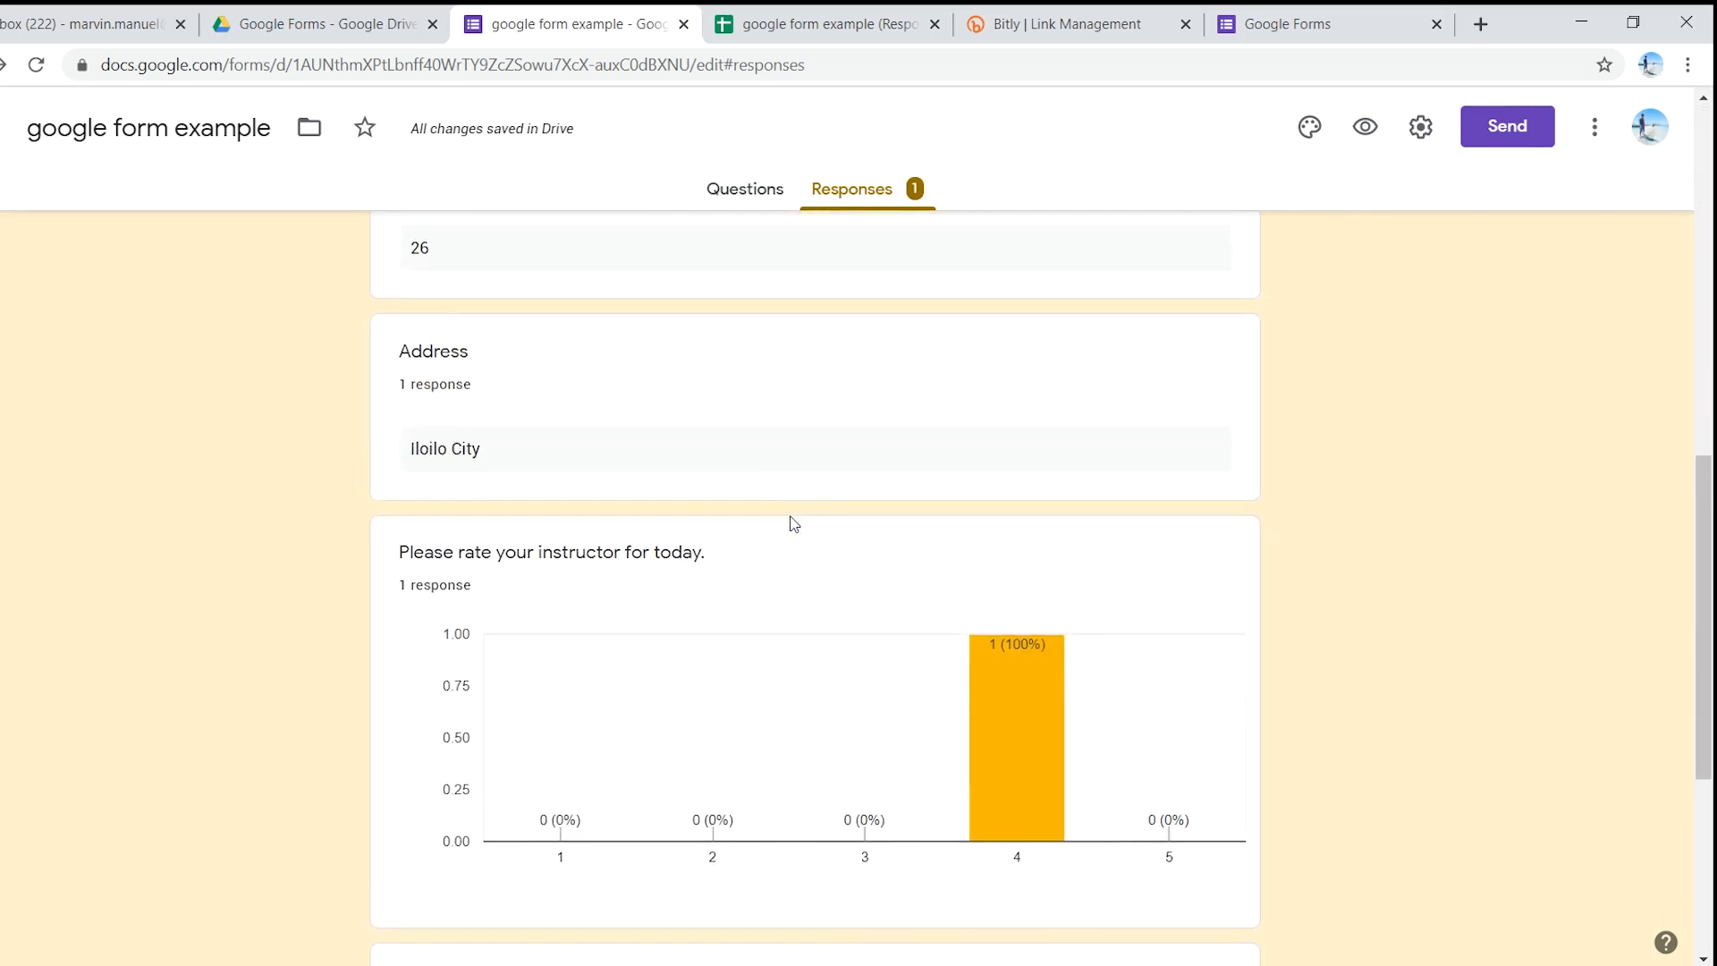
{"action": "scroll", "coordinate": [707, 558], "scroll_direction": "up", "scroll_amount": 12}
{"action": "scroll", "coordinate": [662, 590], "scroll_direction": "up", "scroll_amount": 2}
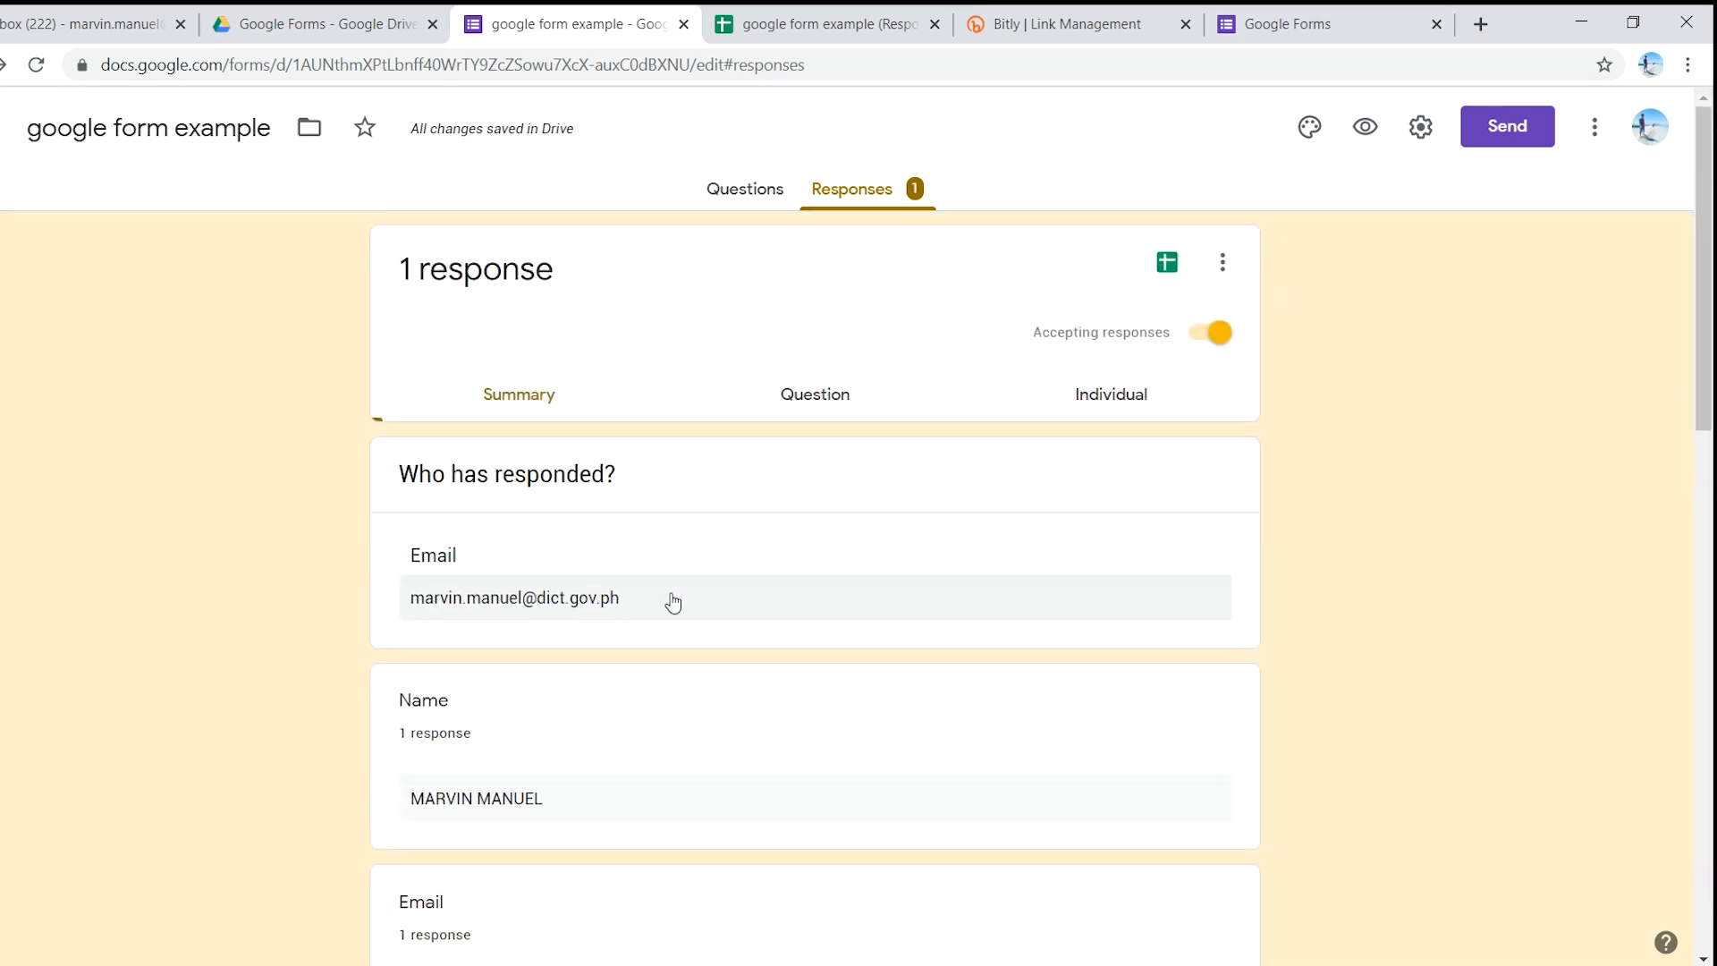
{"action": "scroll", "coordinate": [739, 643], "scroll_direction": "down", "scroll_amount": 6}
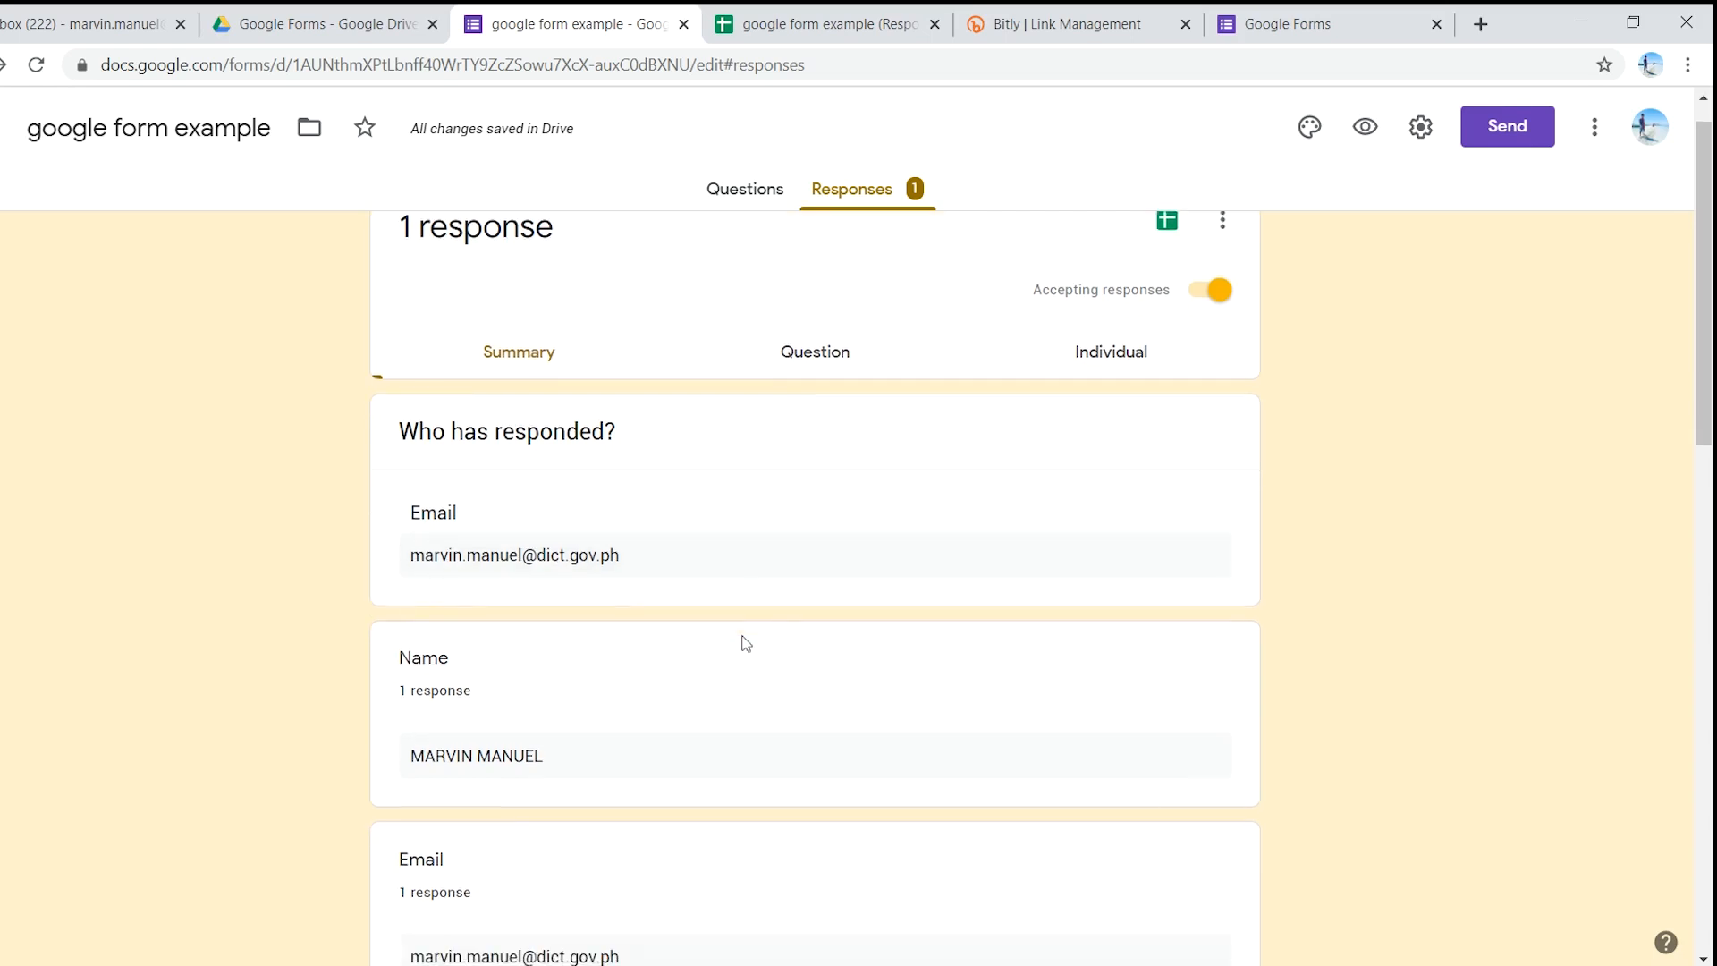
{"action": "scroll", "coordinate": [760, 668], "scroll_direction": "down", "scroll_amount": 2}
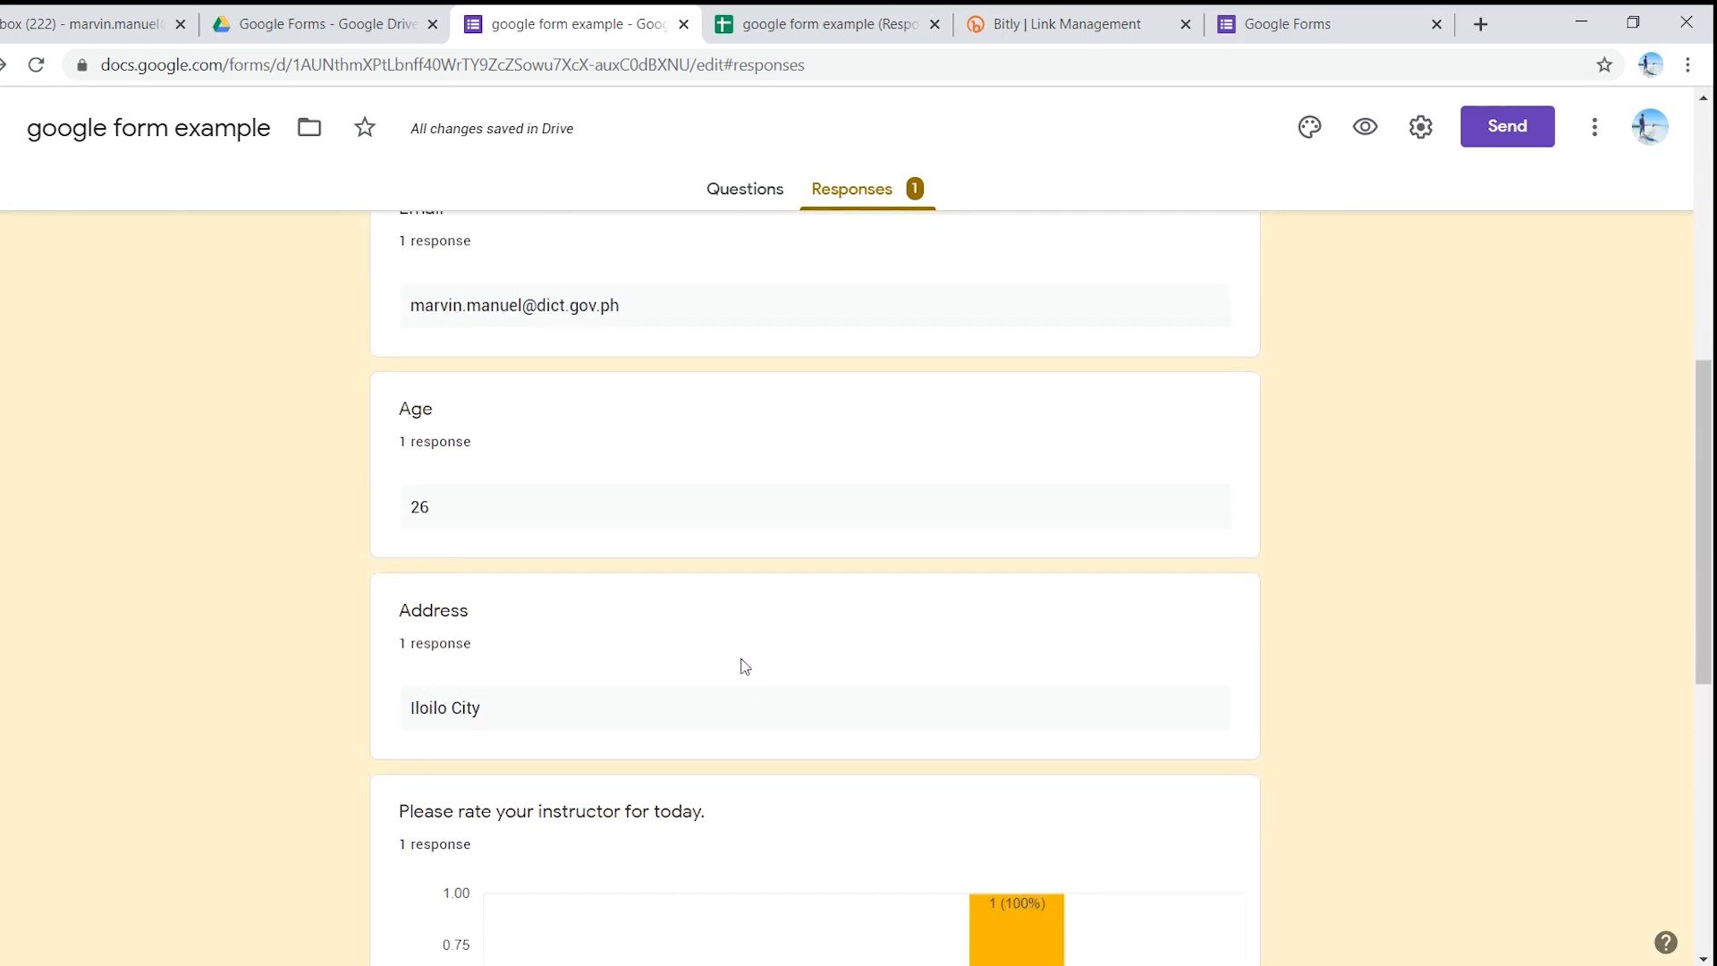
{"action": "scroll", "coordinate": [742, 665], "scroll_direction": "down", "scroll_amount": 8}
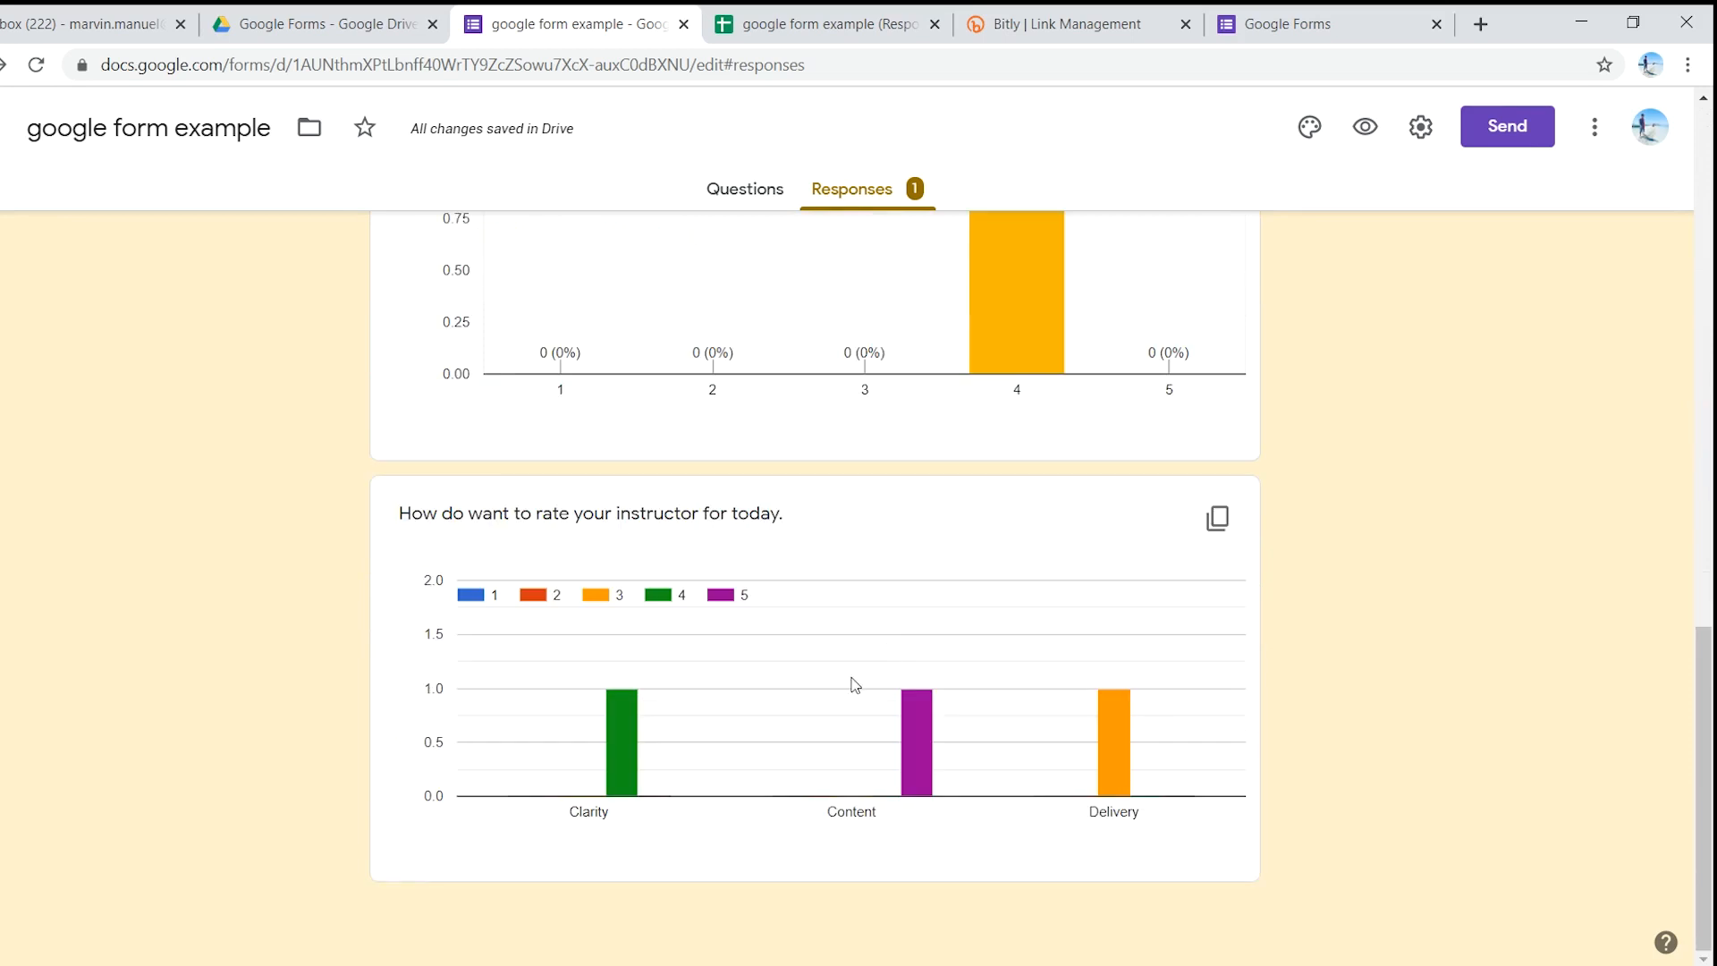
{"action": "scroll", "coordinate": [854, 683], "scroll_direction": "up", "scroll_amount": 6}
{"action": "scroll", "coordinate": [867, 675], "scroll_direction": "up", "scroll_amount": 9}
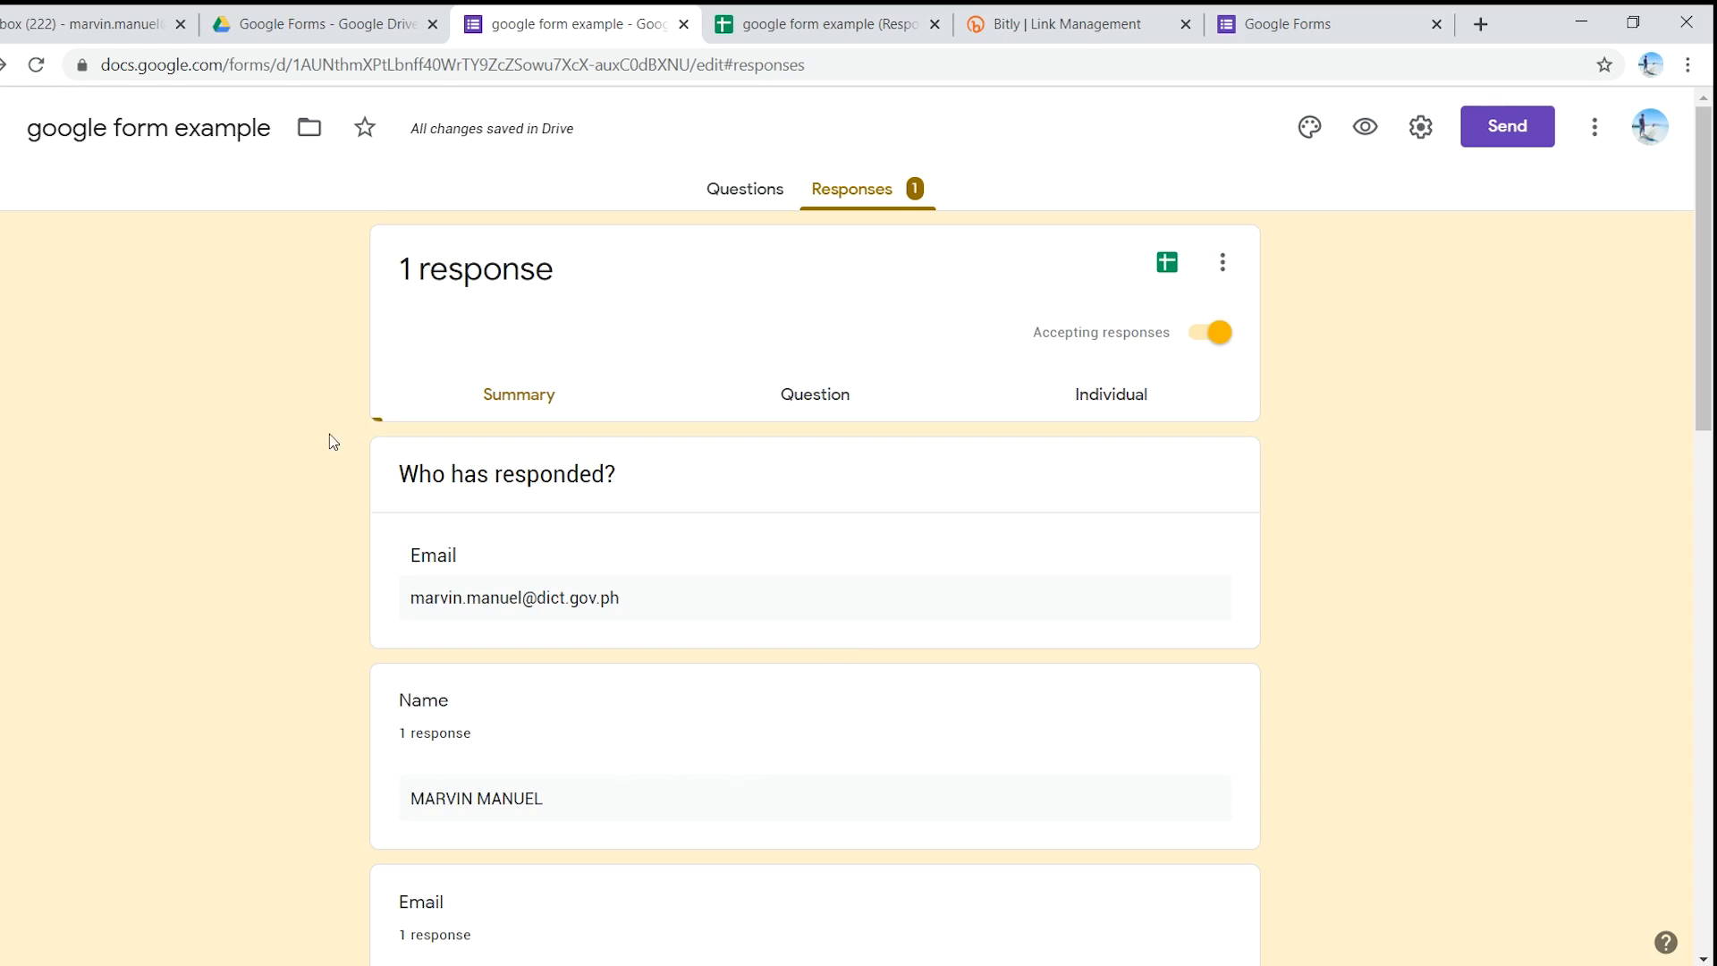
- Create a new blank Google Form via More > Google Forms in the Drive folder
{"action": "left_click", "coordinate": [324, 29]}
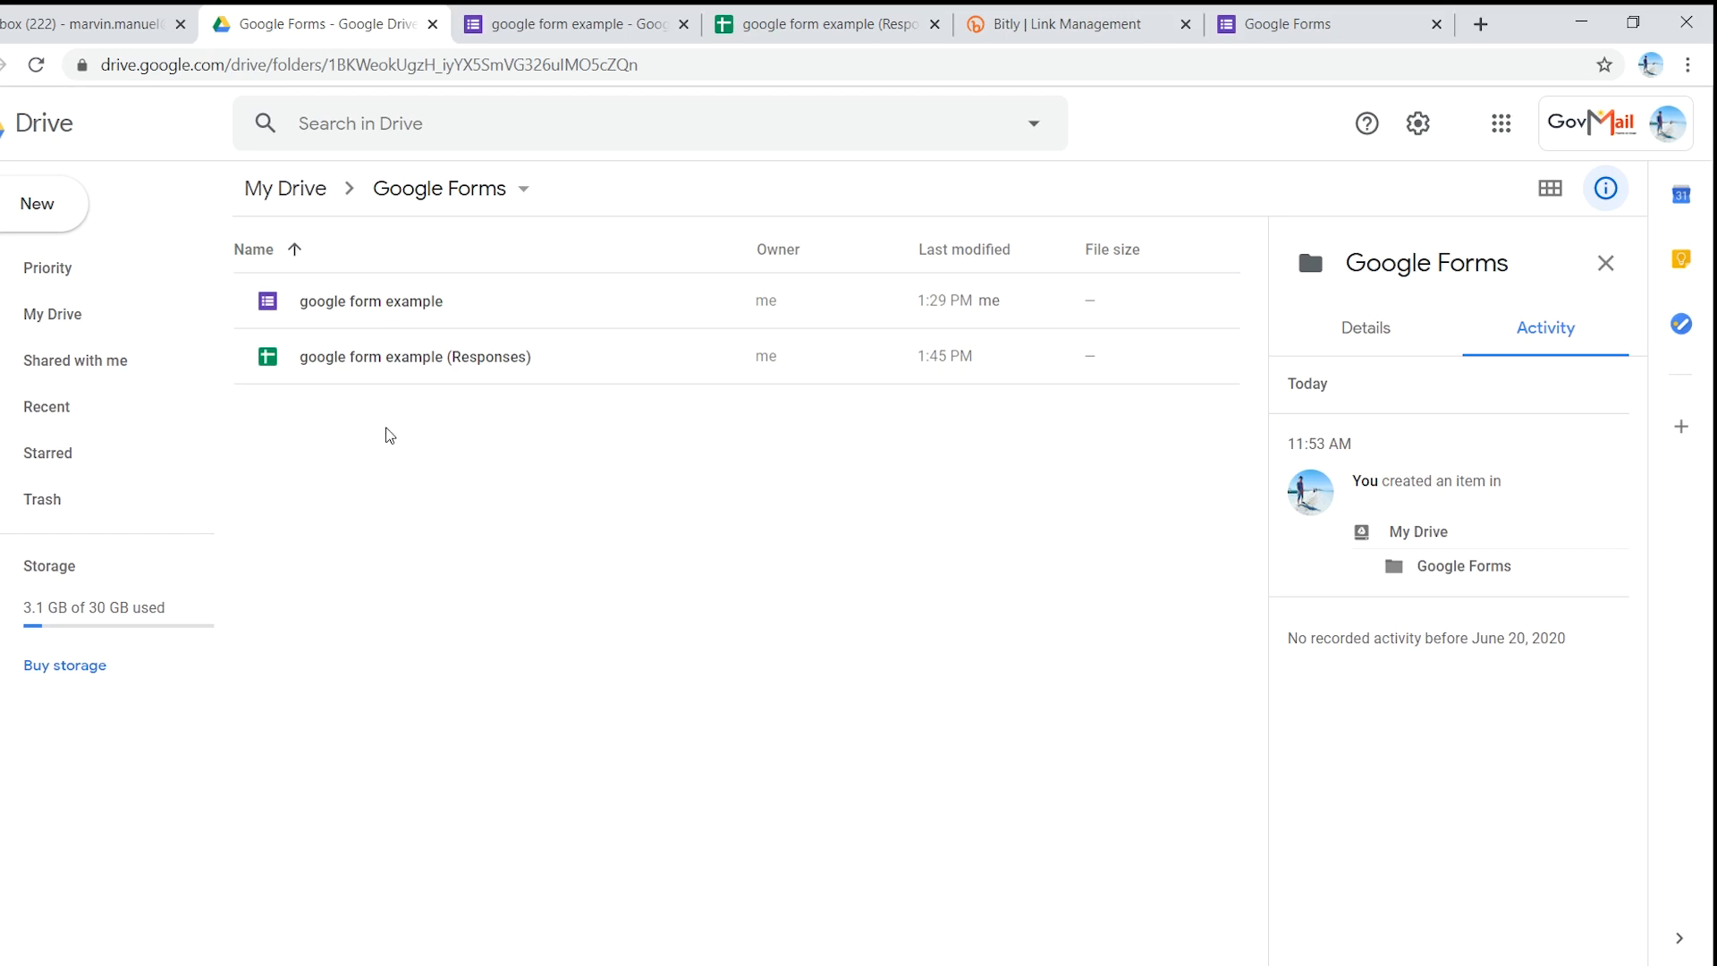
{"action": "right_click", "coordinate": [338, 445]}
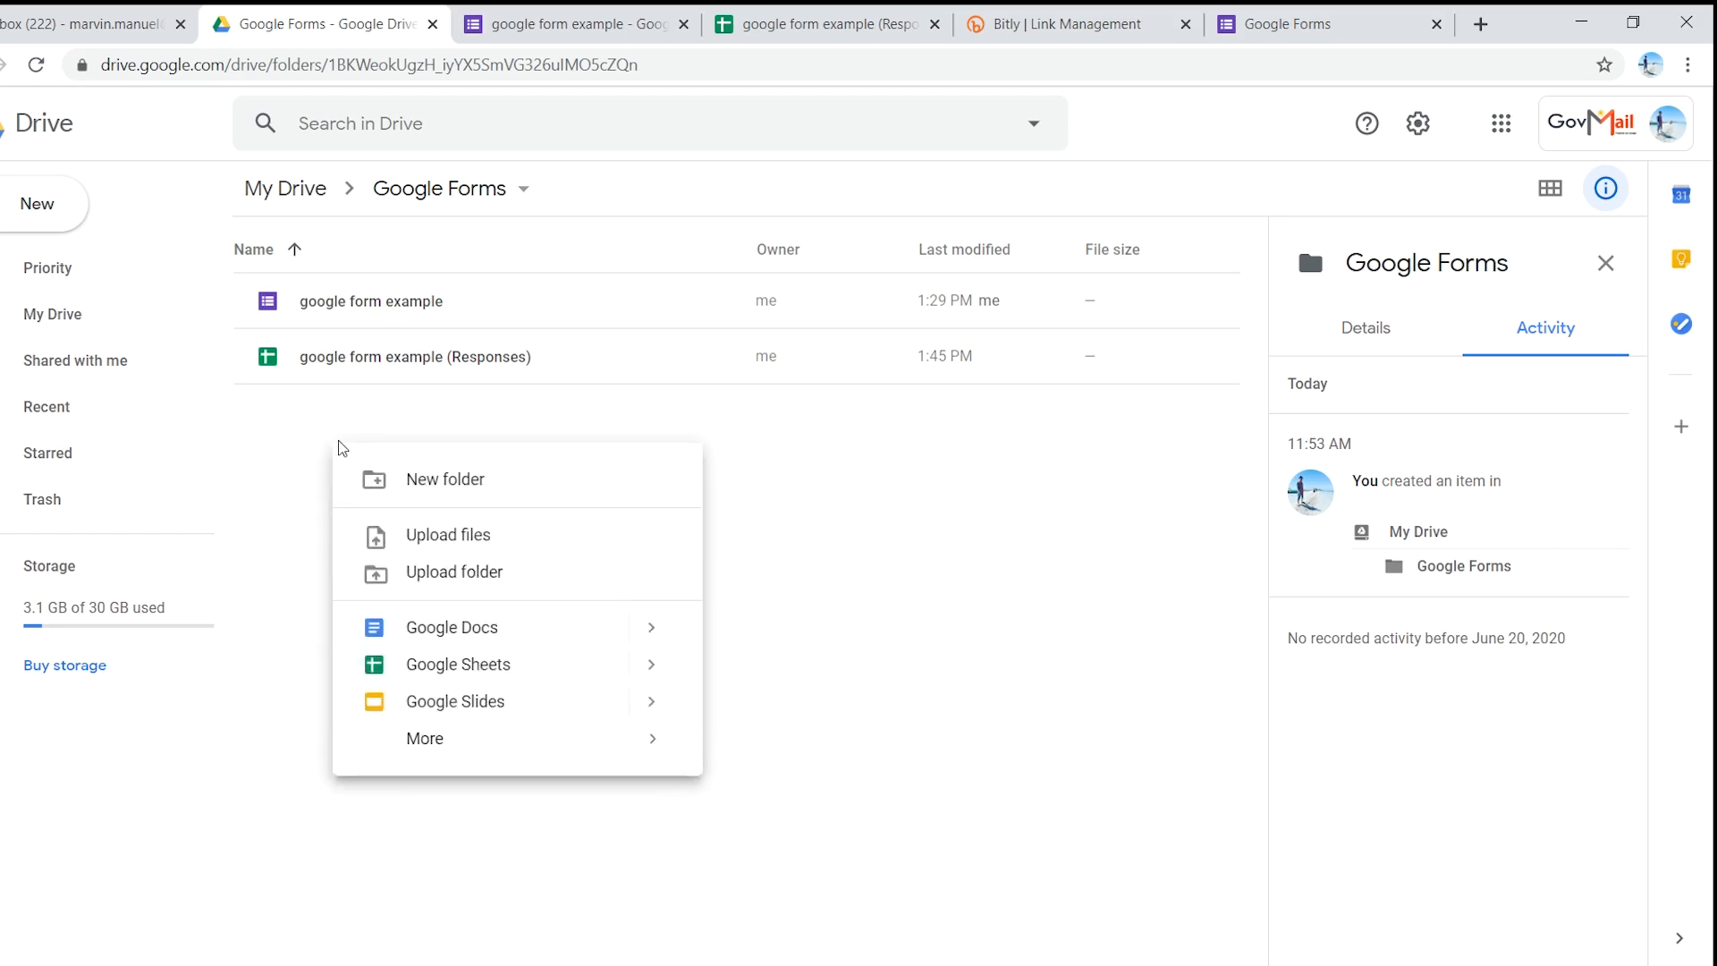
{"action": "right_click", "coordinate": [319, 432]}
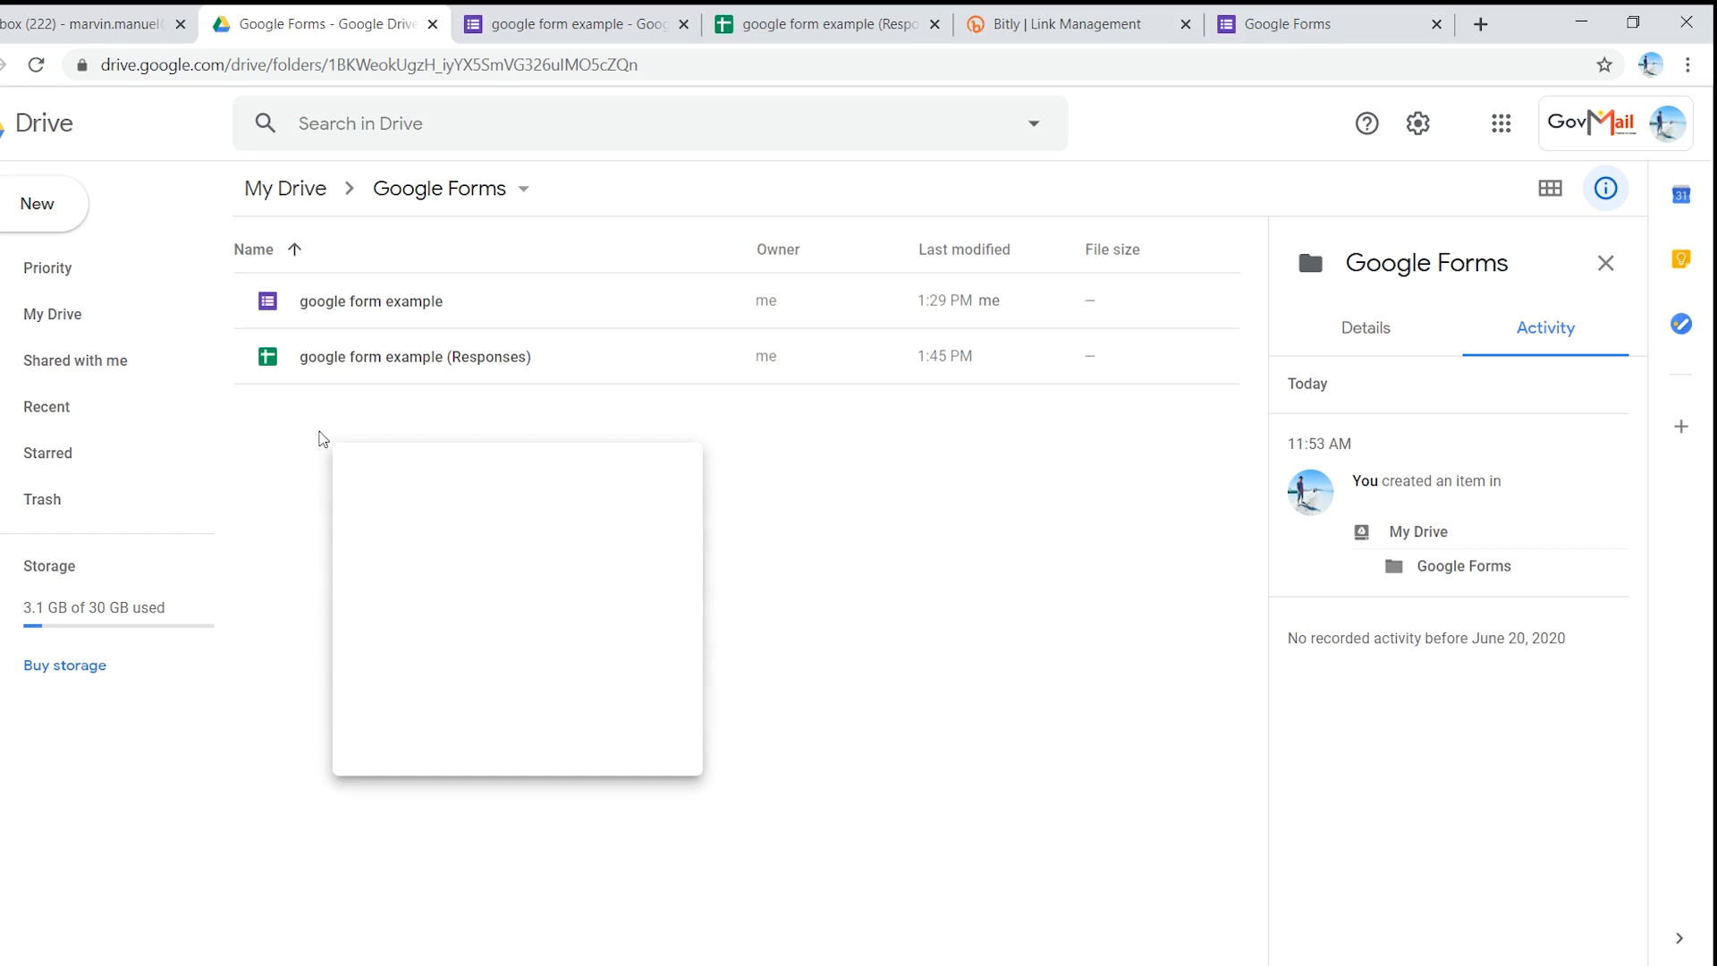
{"action": "mouse_move", "coordinate": [430, 733]}
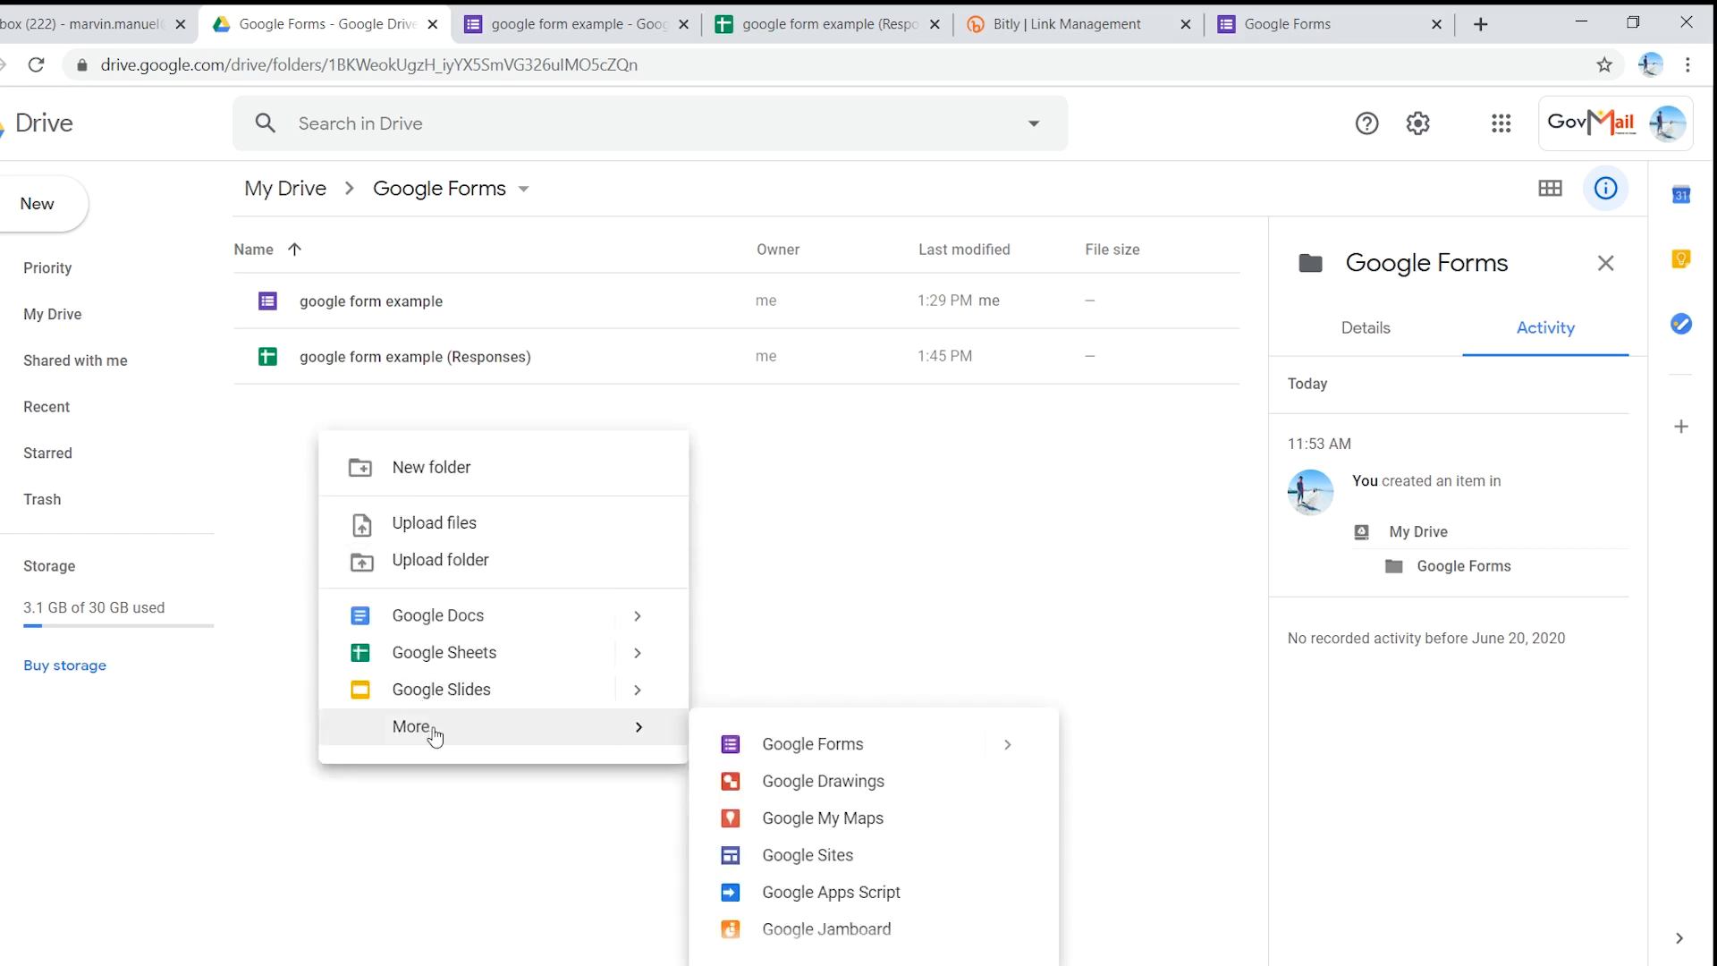
{"action": "left_click", "coordinate": [872, 746]}
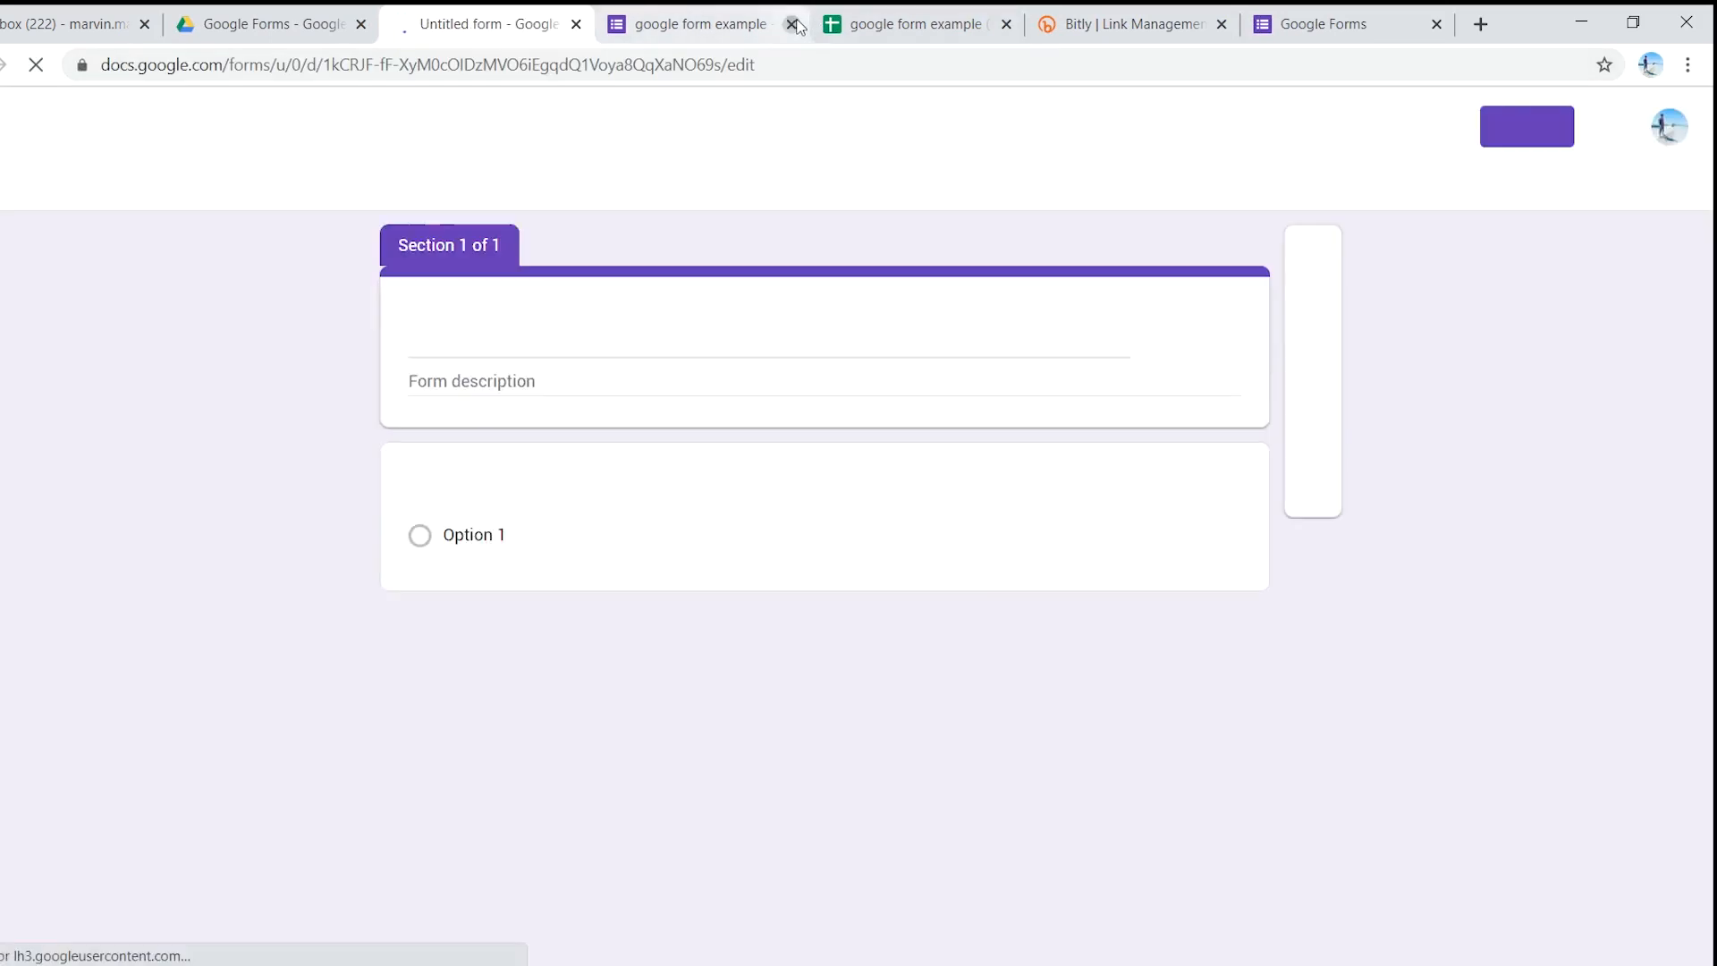
- Close the google form example, Responses sheet, Bitly and Google Forms home tabs
{"action": "left_click", "coordinate": [791, 25]}
{"action": "left_click", "coordinate": [791, 25]}
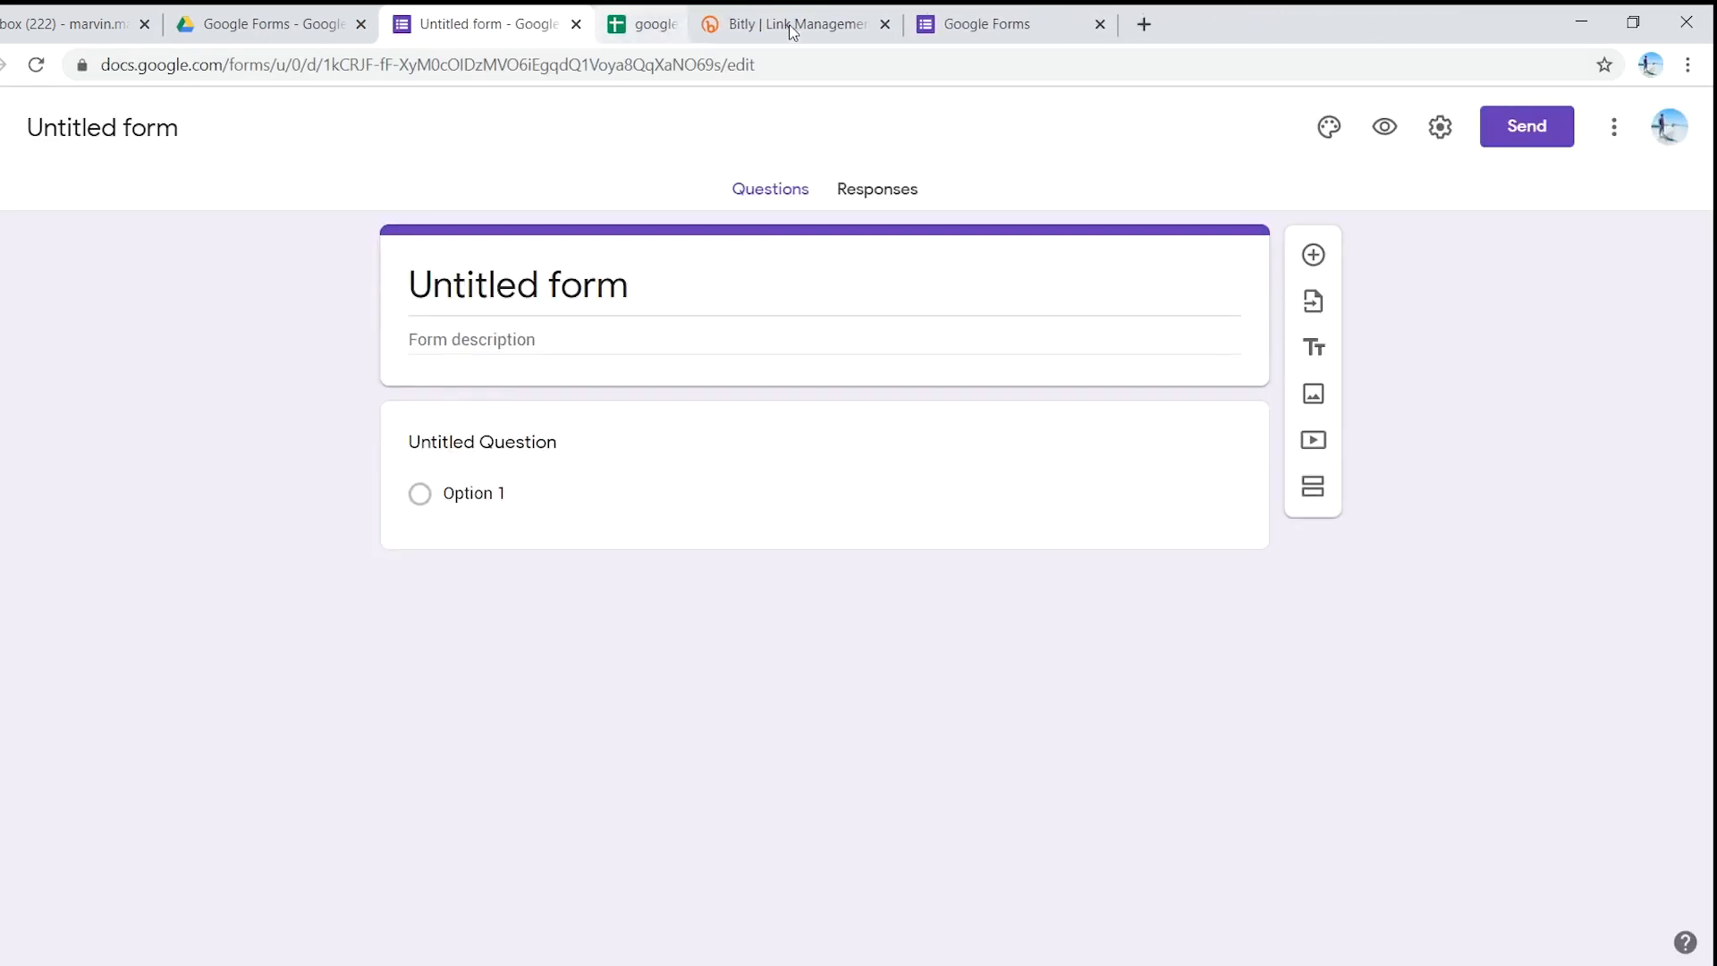
{"action": "left_click", "coordinate": [791, 26]}
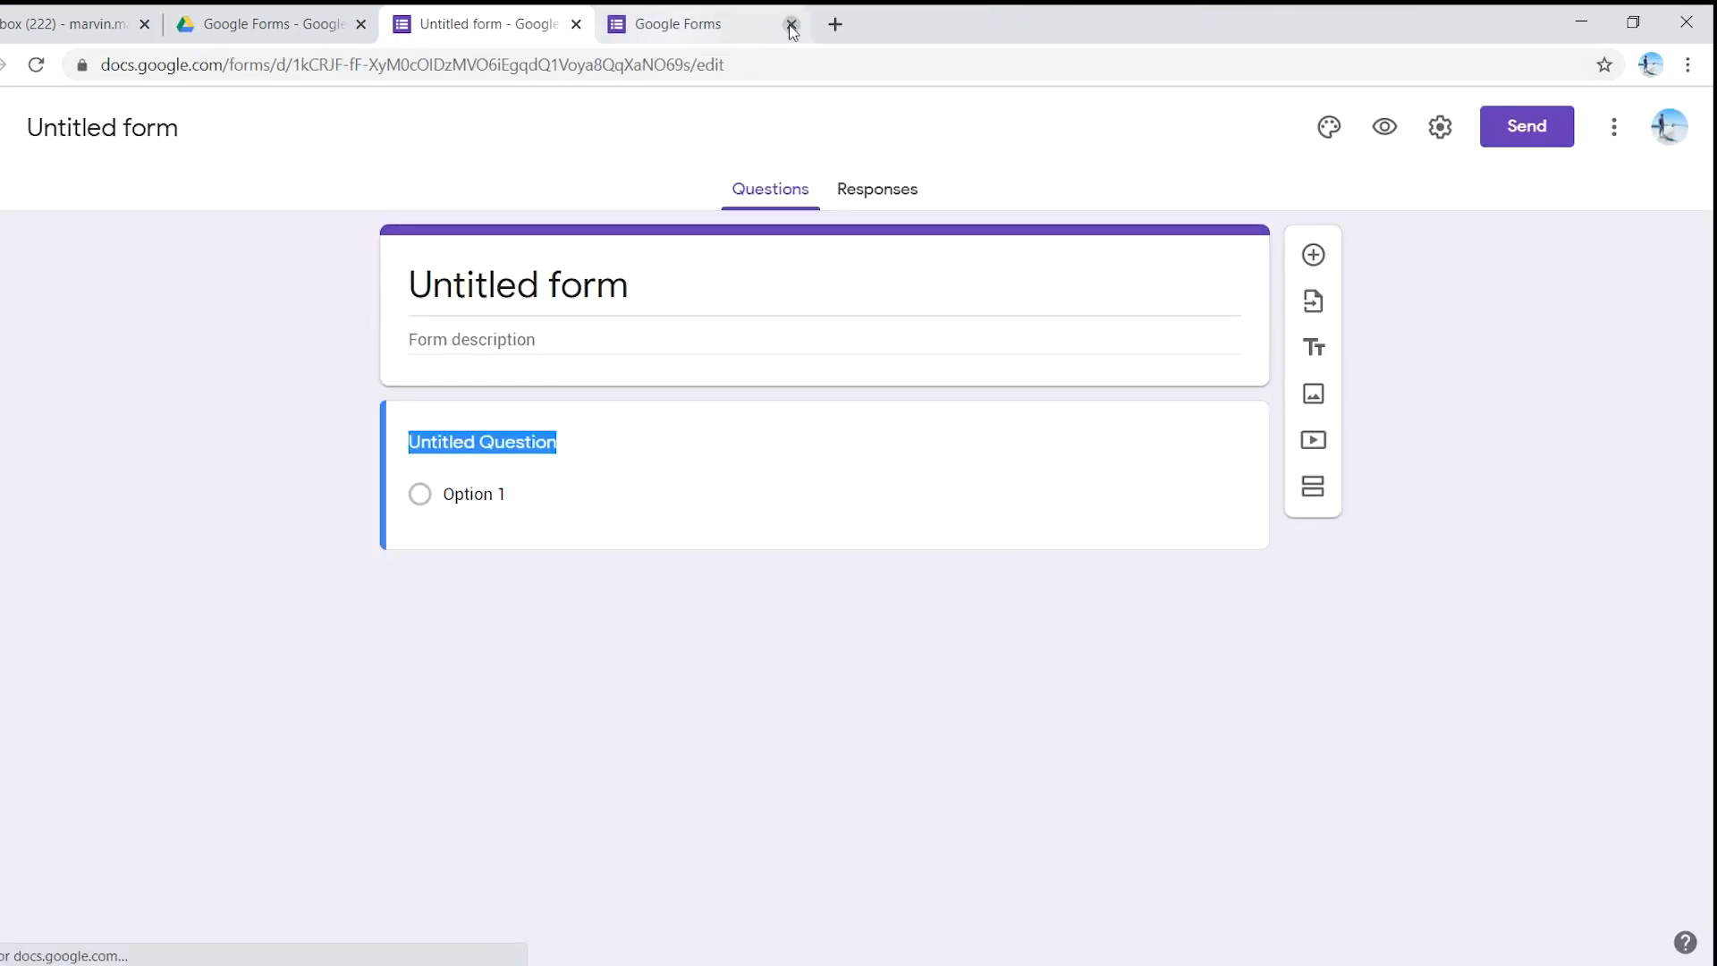
{"action": "left_click", "coordinate": [791, 25]}
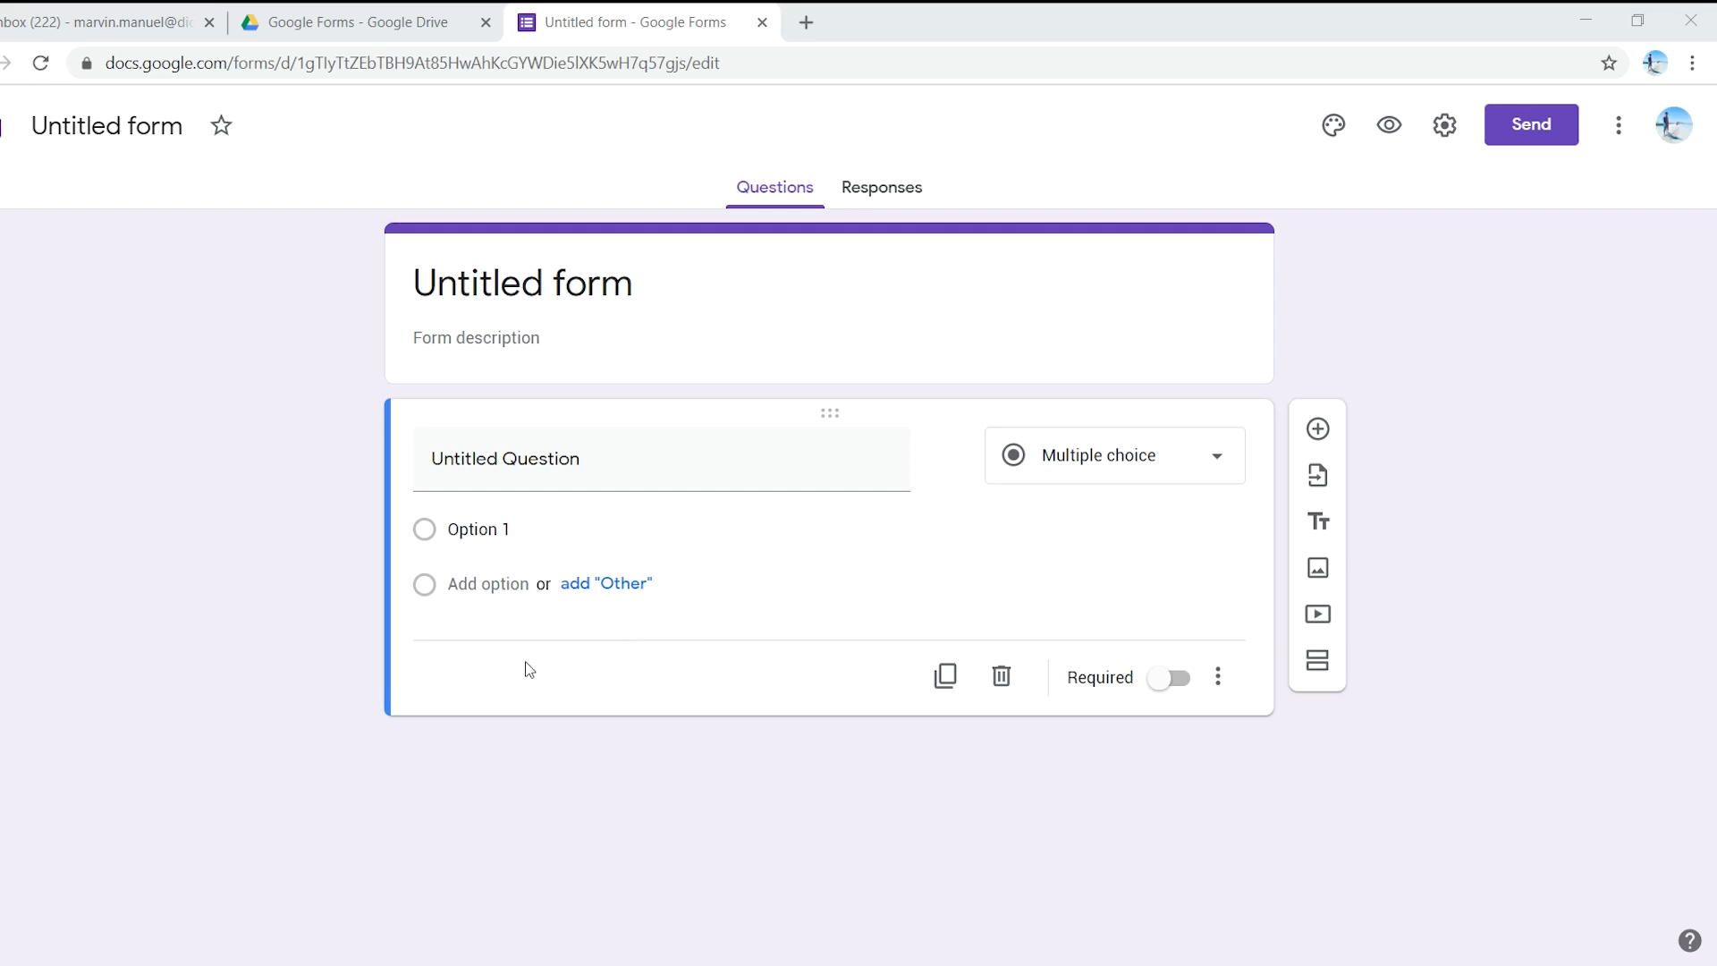
- Go to the top of My Drive and open the Math 101 Questions document
{"action": "left_click", "coordinate": [393, 13]}
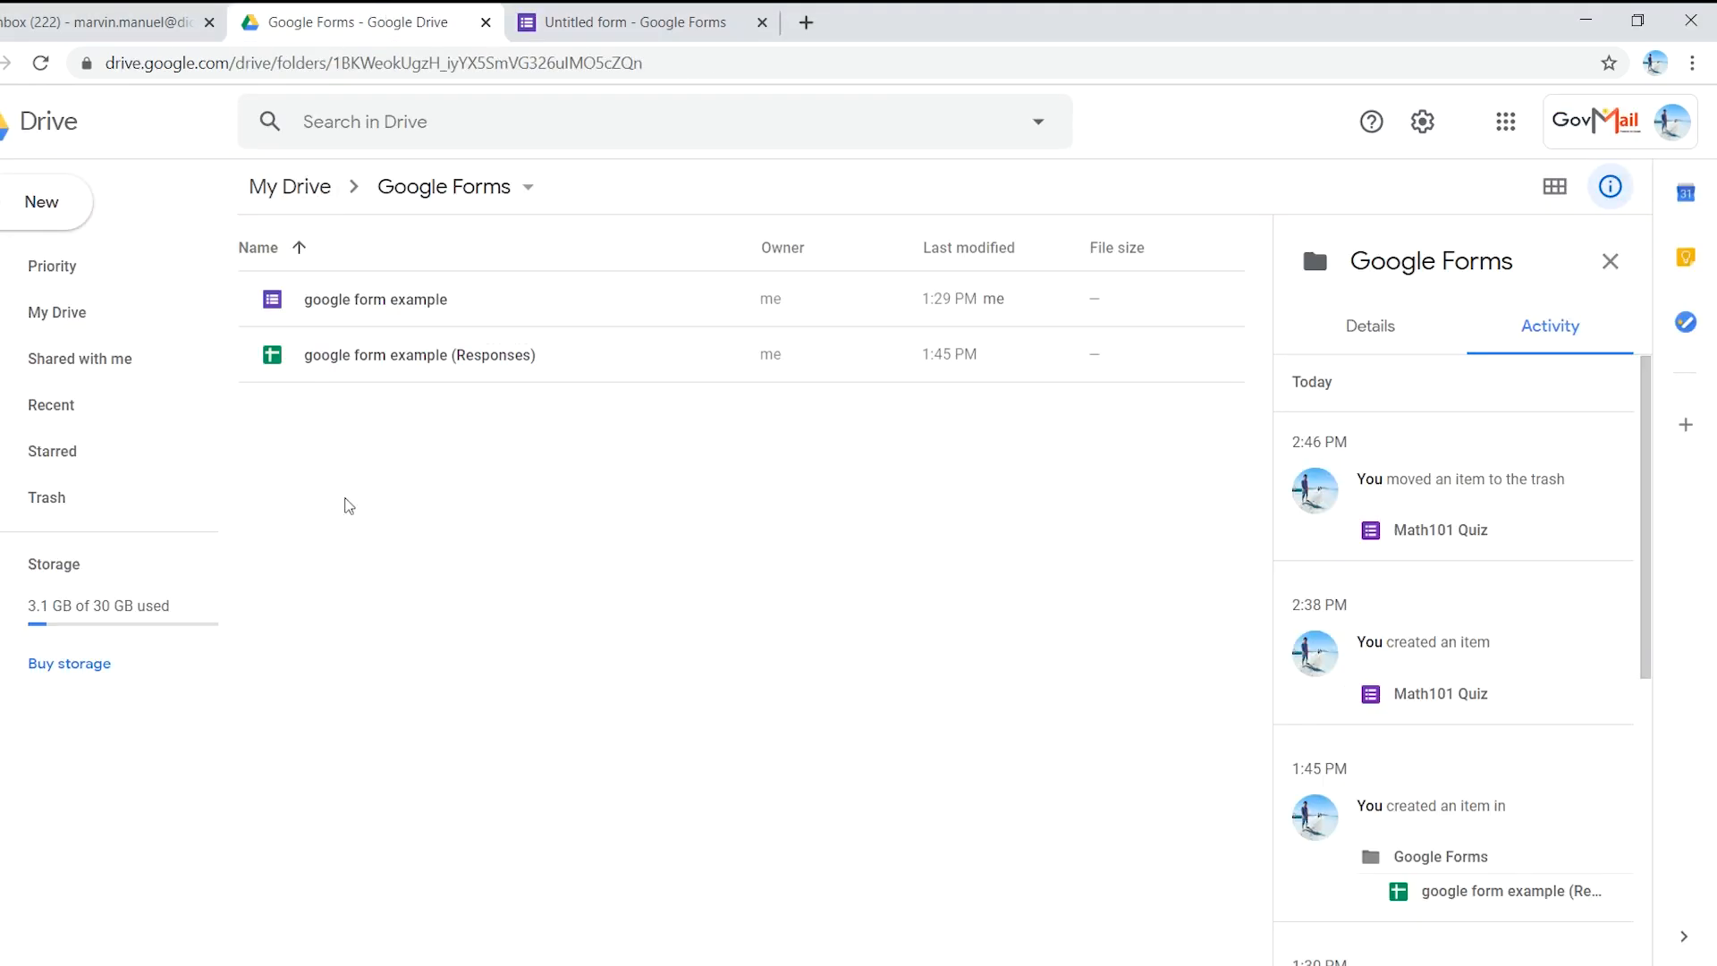
{"action": "left_click", "coordinate": [314, 197]}
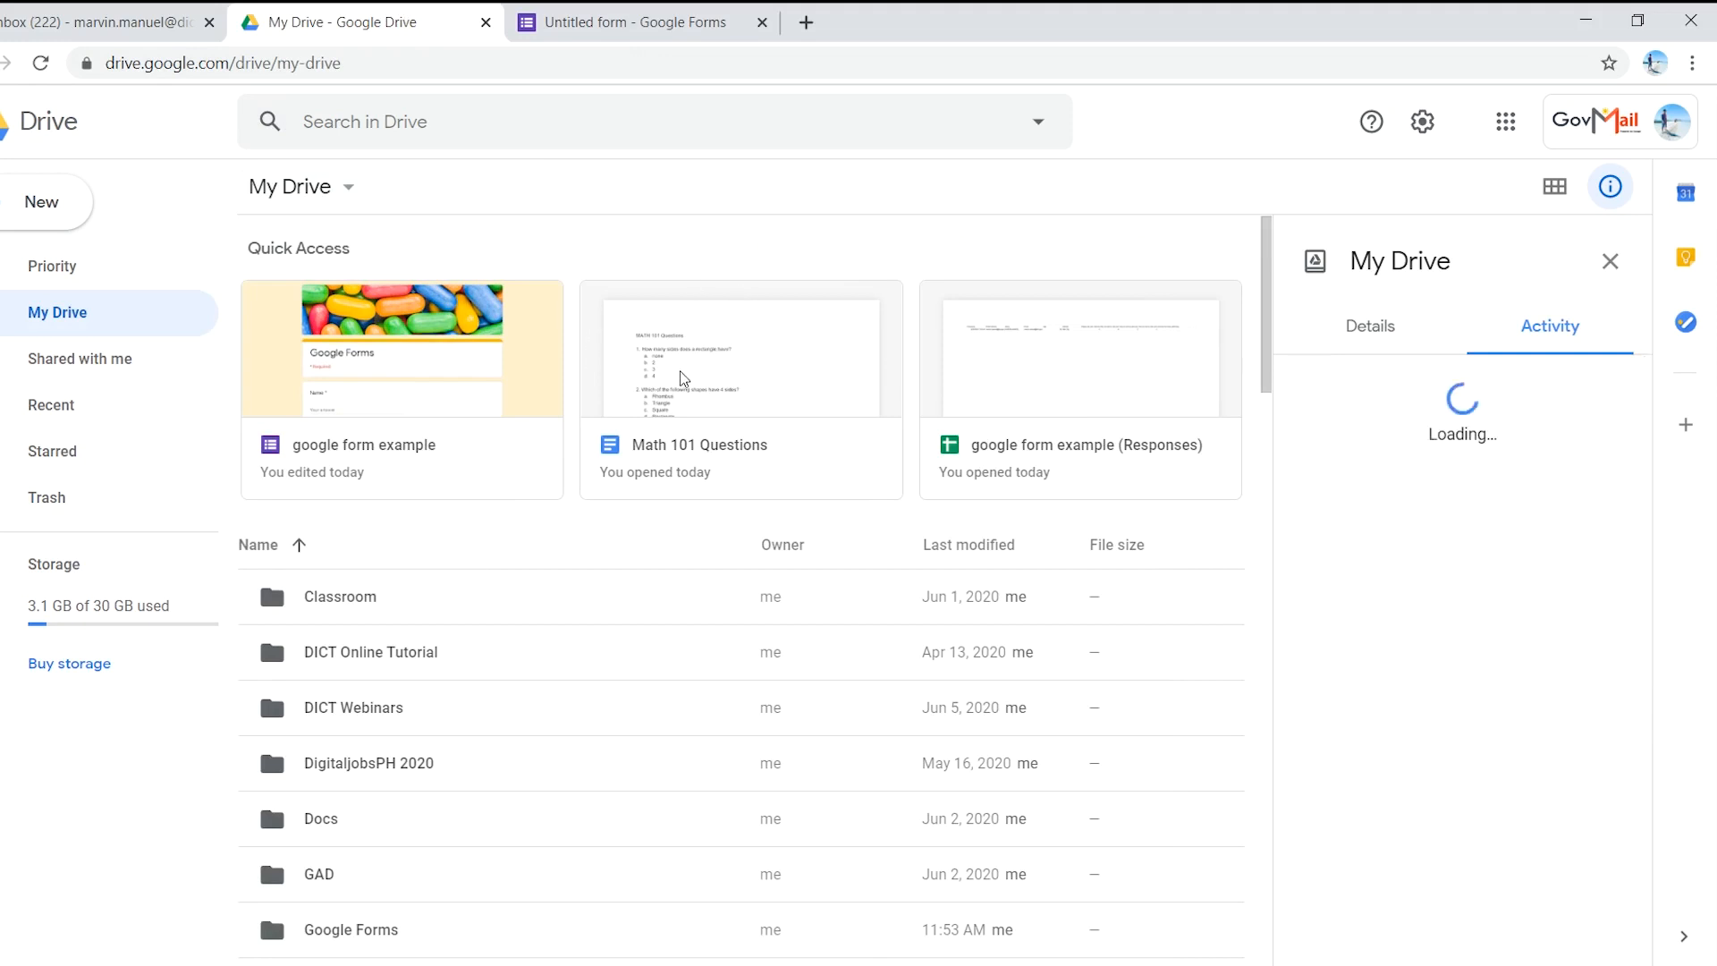
{"action": "left_click", "coordinate": [736, 395]}
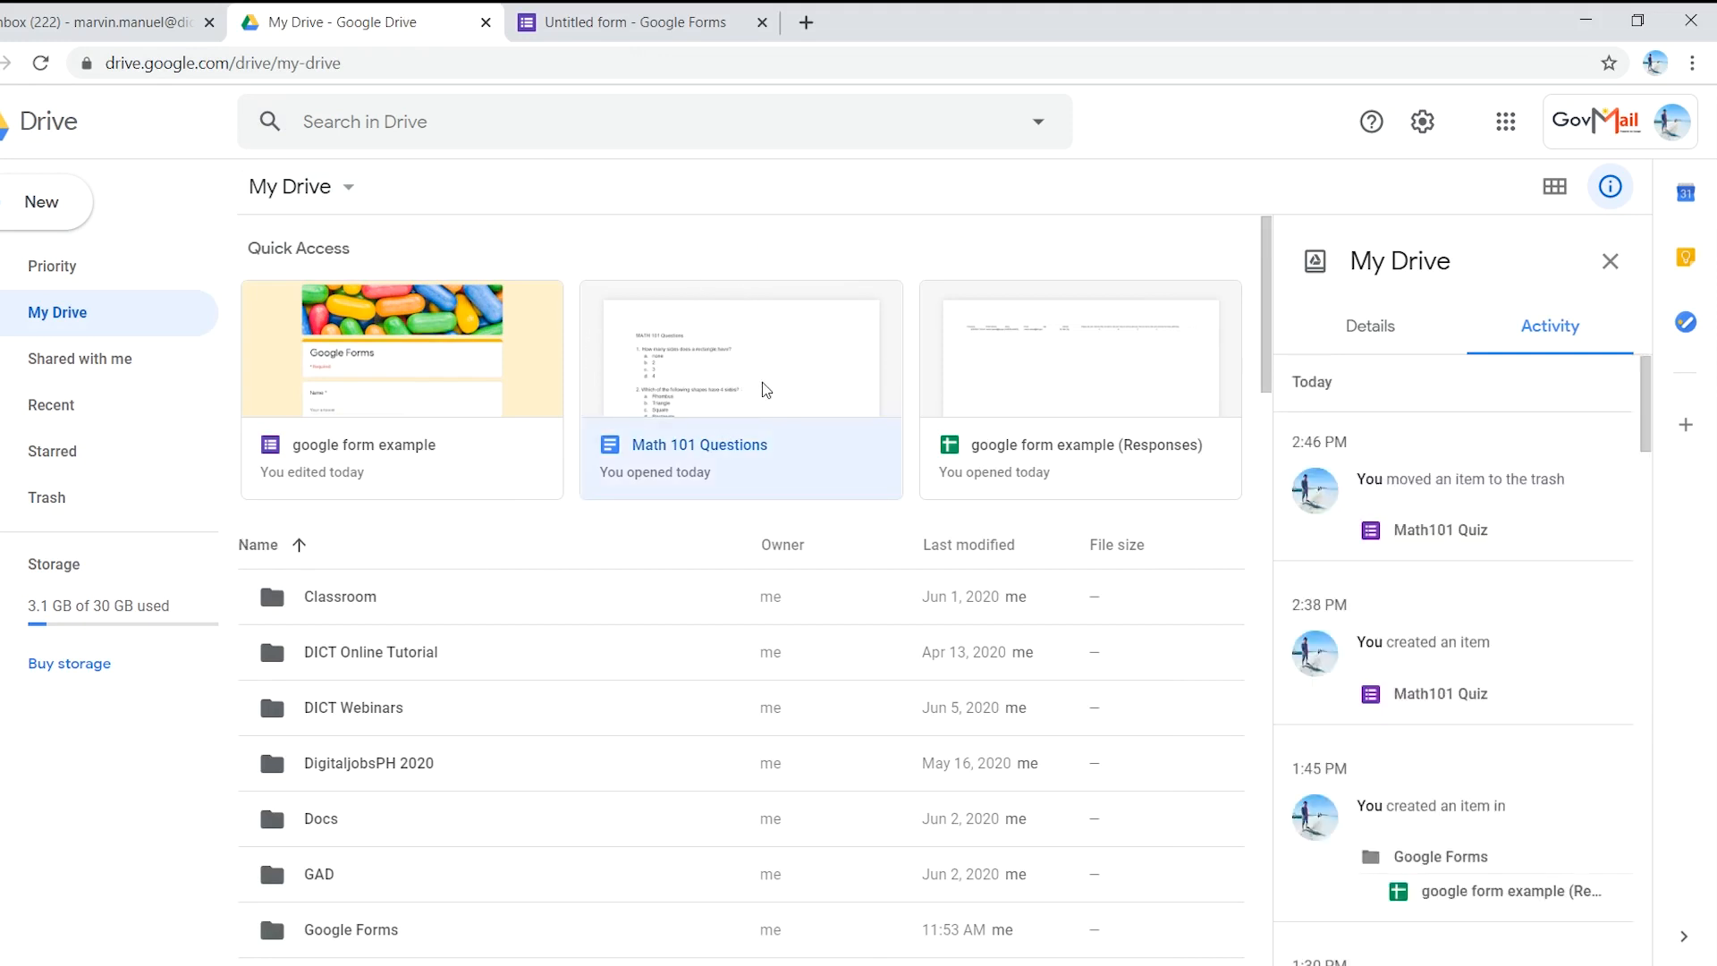
{"action": "double_click", "coordinate": [765, 390]}
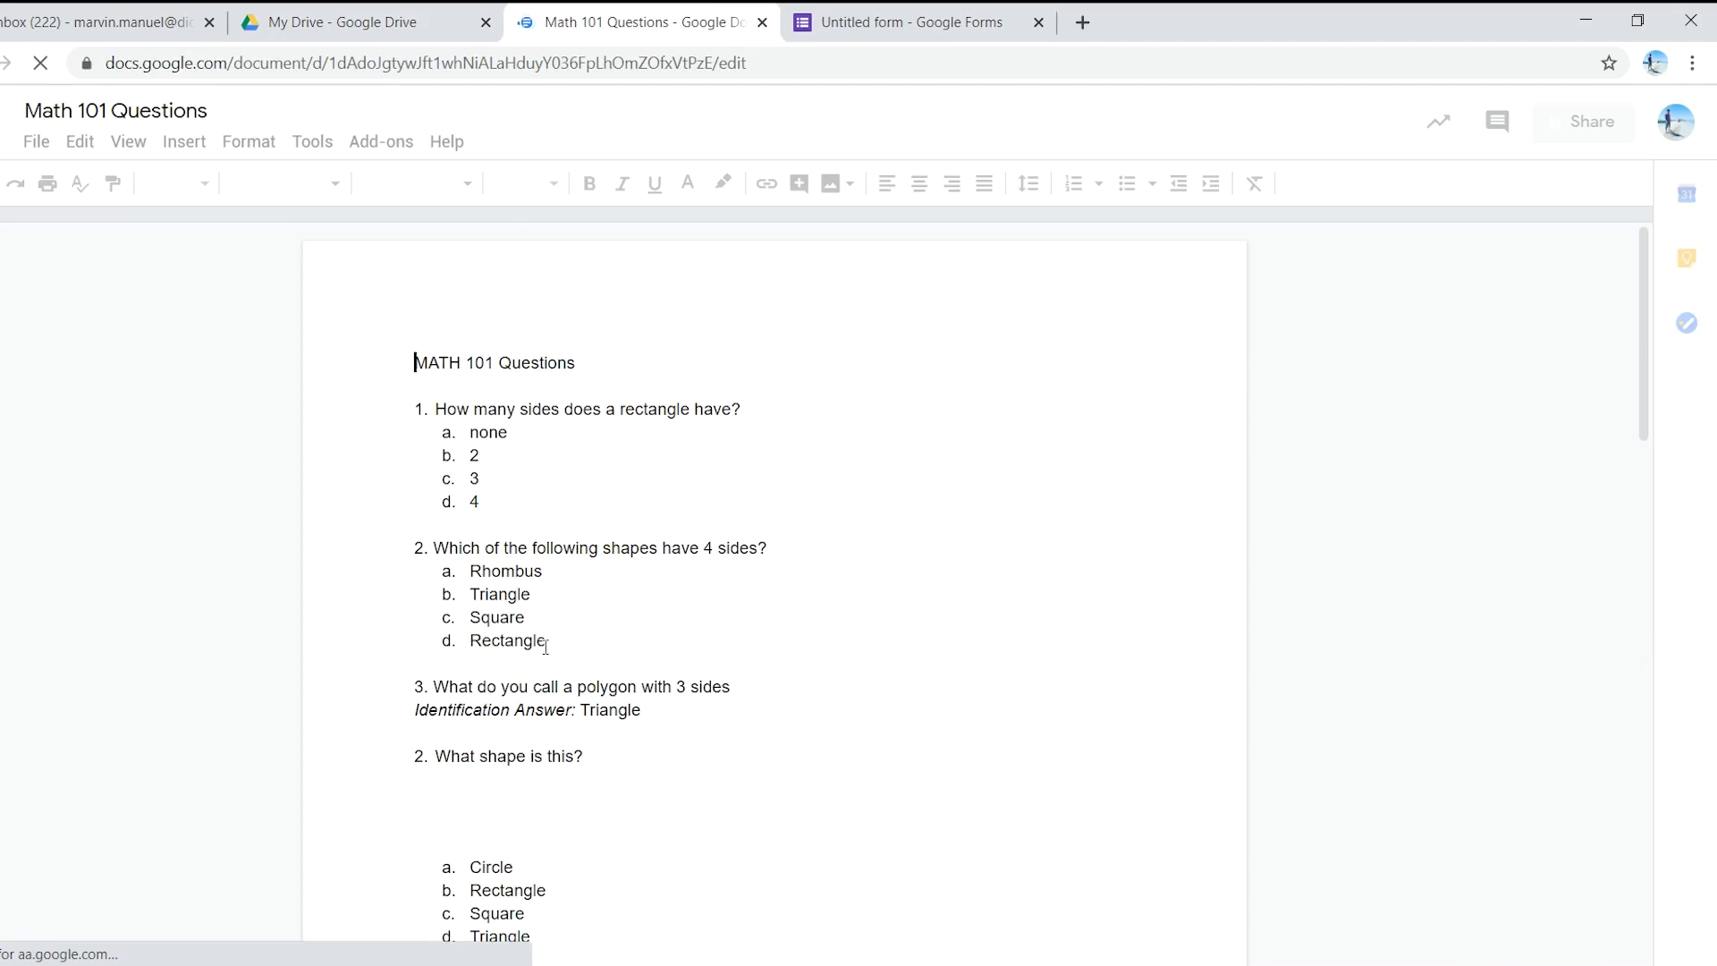
- Review every quiz question and answer choice in Math 101 Questions, then return to the Untitled form
{"action": "scroll", "coordinate": [590, 742], "scroll_direction": "down", "scroll_amount": 3}
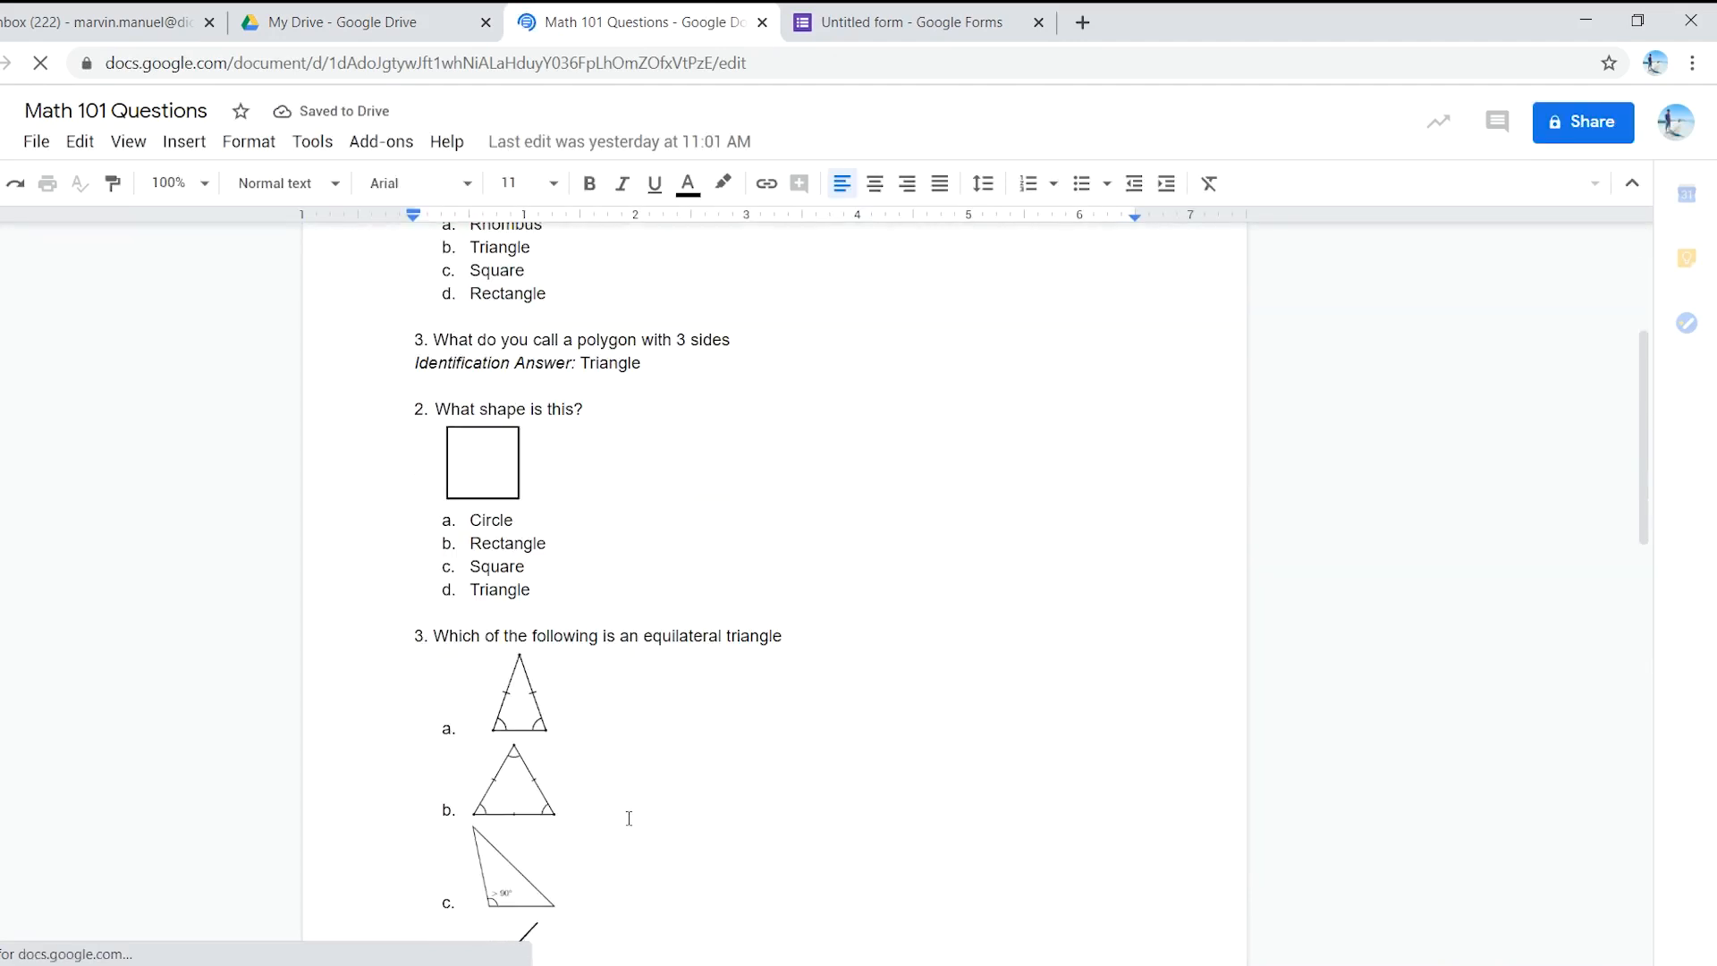
{"action": "scroll", "coordinate": [626, 818], "scroll_direction": "up", "scroll_amount": 3}
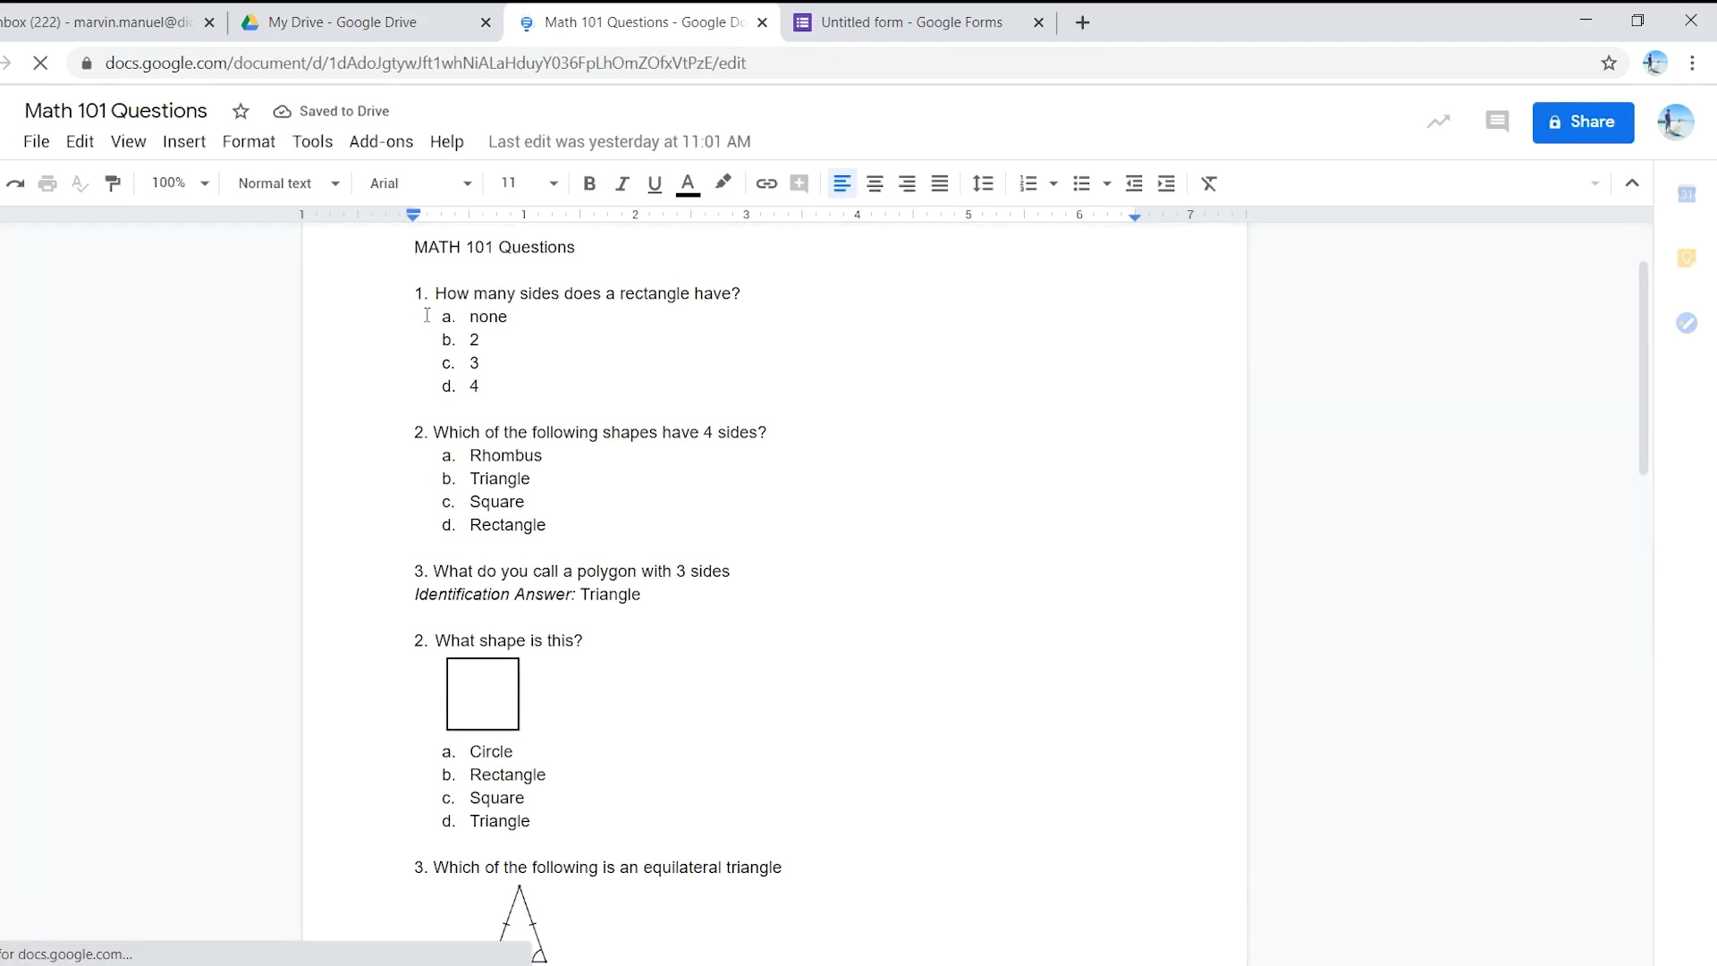
{"action": "scroll", "coordinate": [501, 398], "scroll_direction": "up", "scroll_amount": 1}
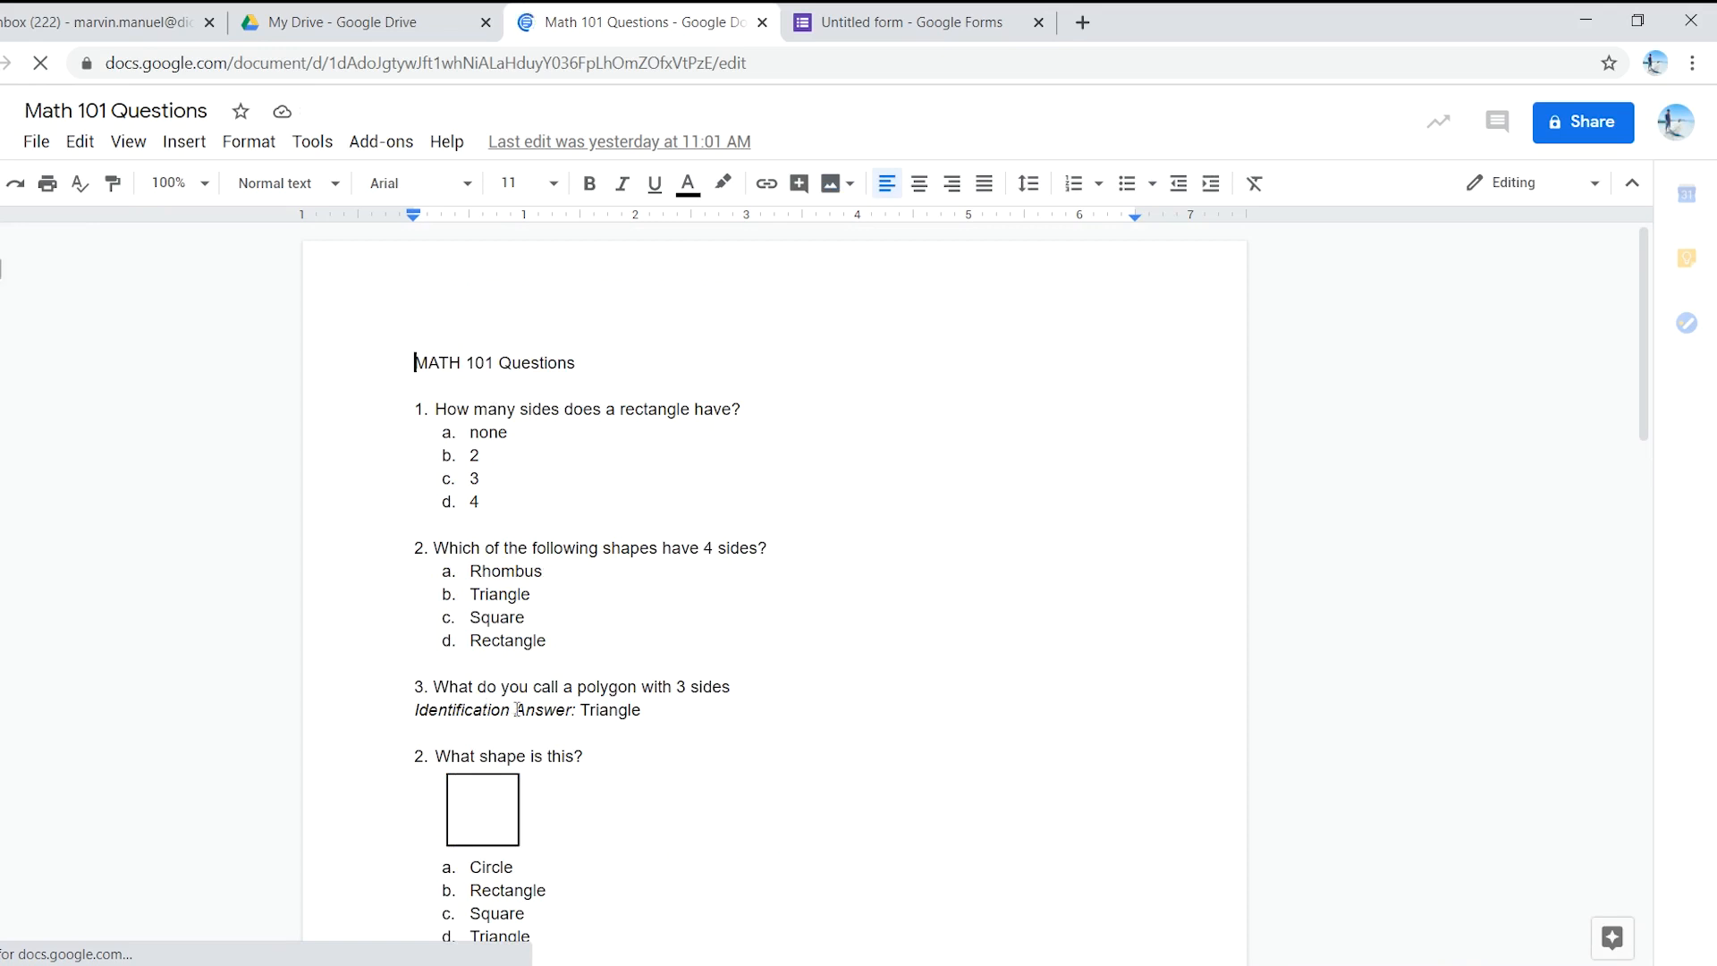
{"action": "scroll", "coordinate": [537, 706], "scroll_direction": "down", "scroll_amount": 3}
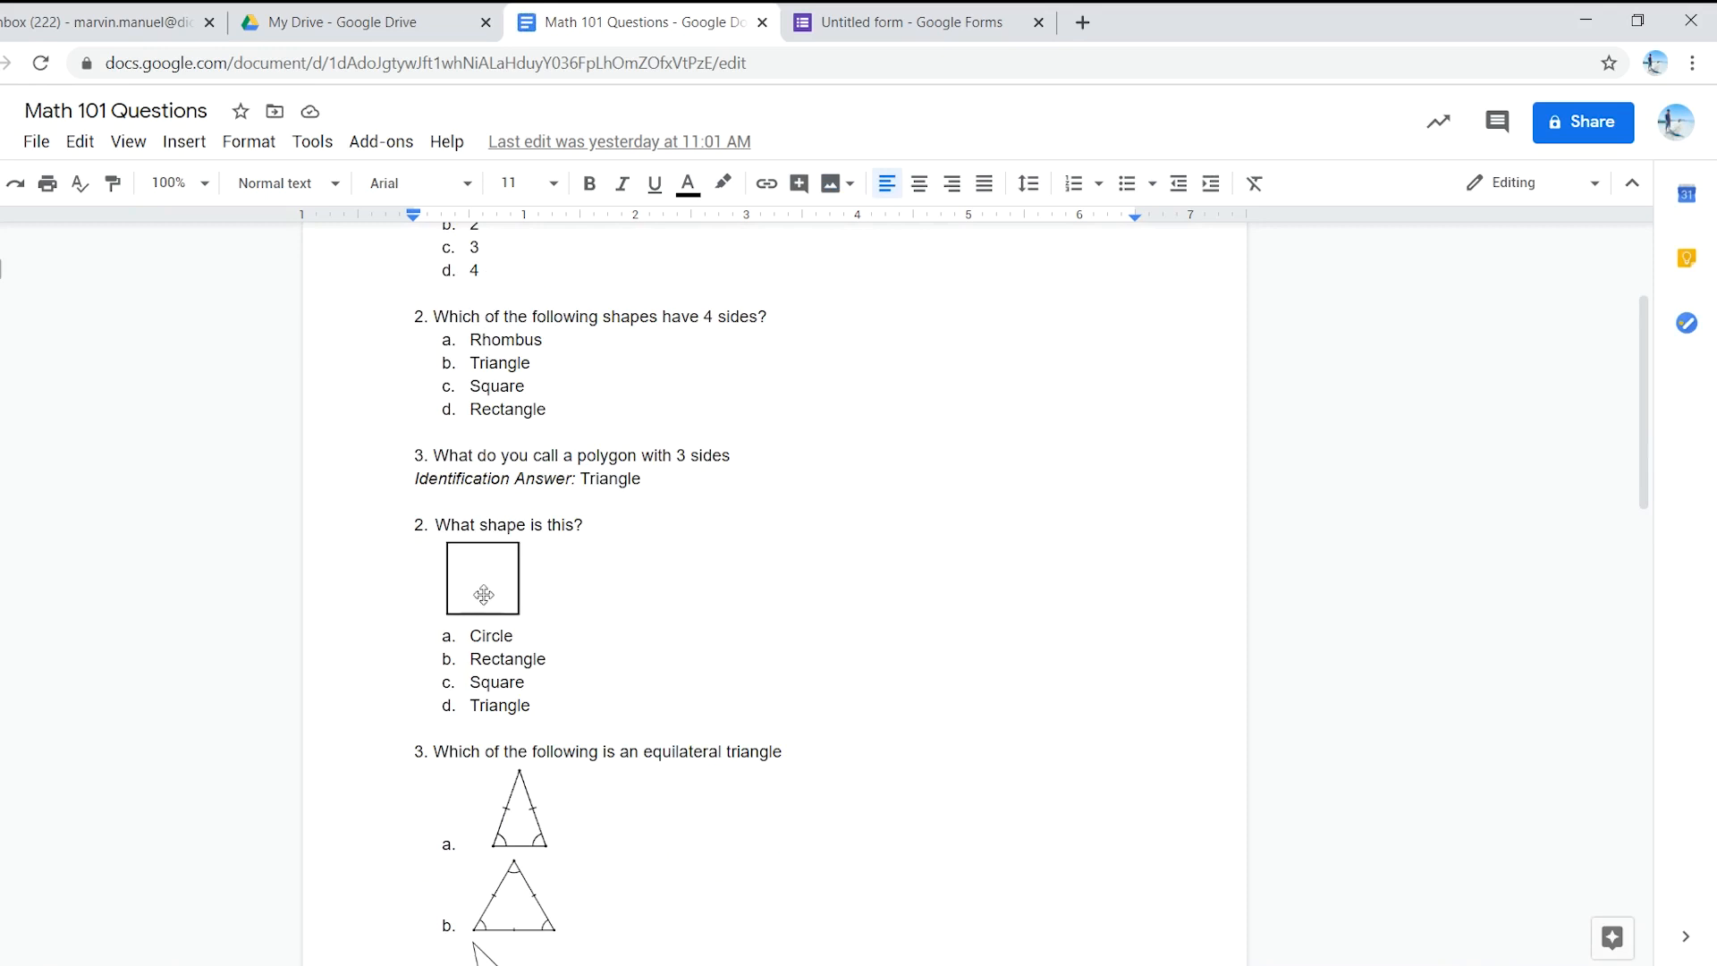
{"action": "scroll", "coordinate": [470, 585], "scroll_direction": "down", "scroll_amount": 5}
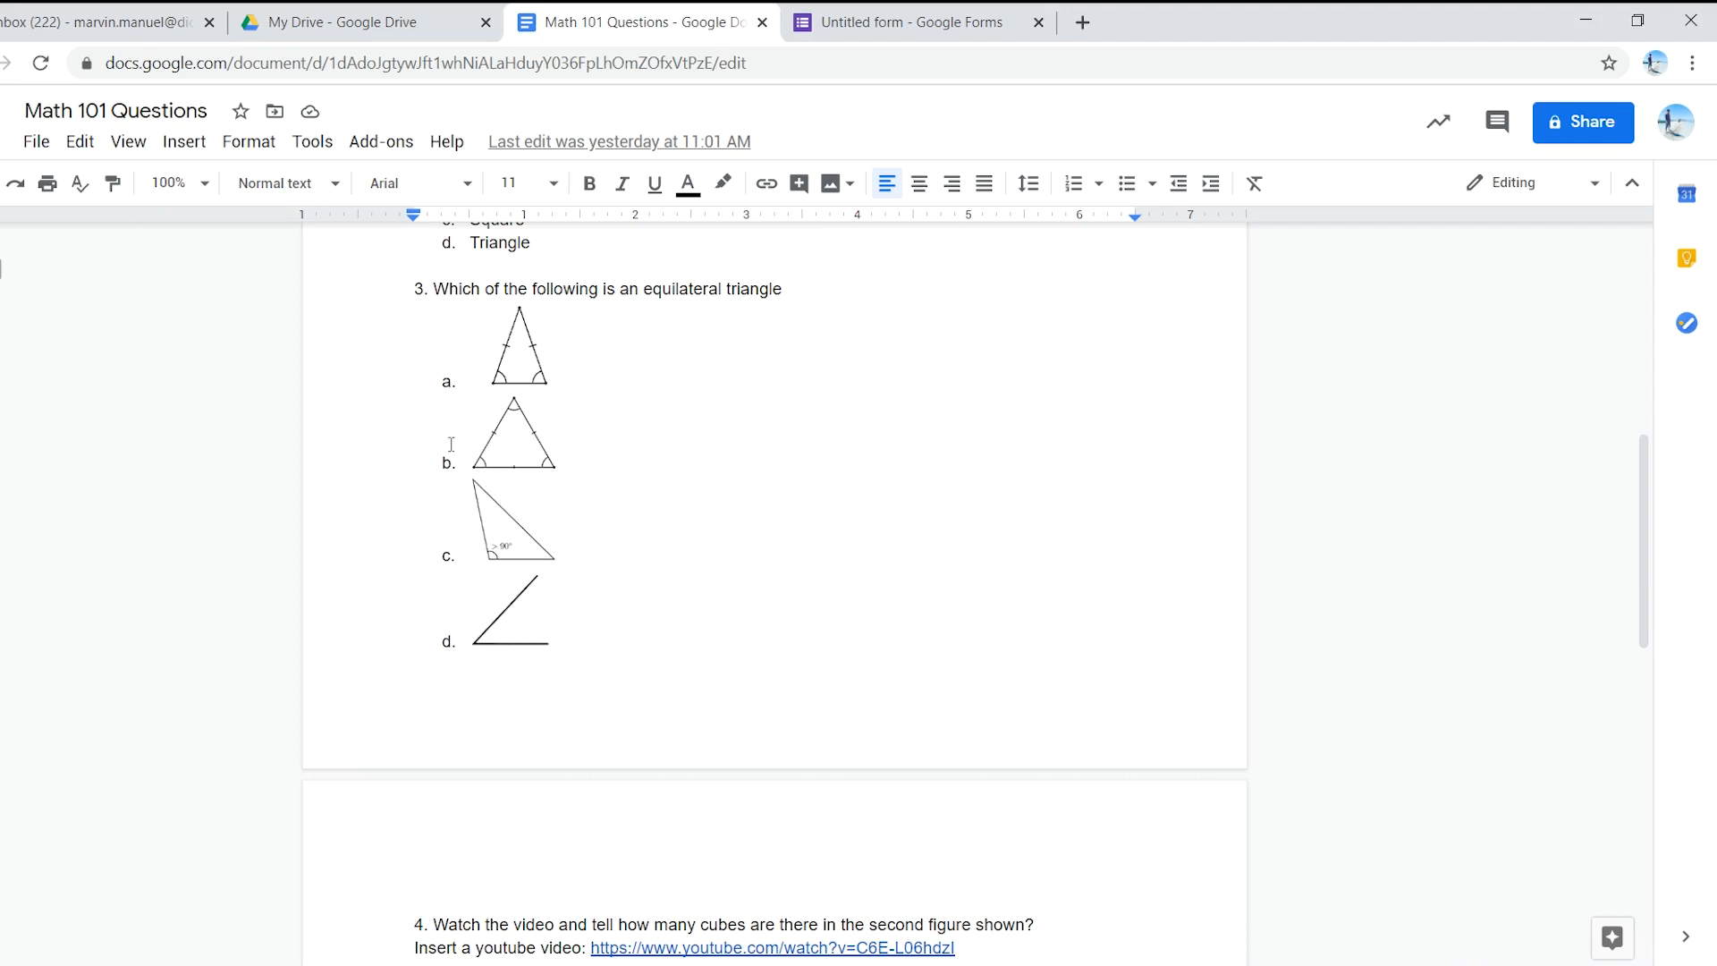
{"action": "scroll", "coordinate": [515, 622], "scroll_direction": "down", "scroll_amount": 3}
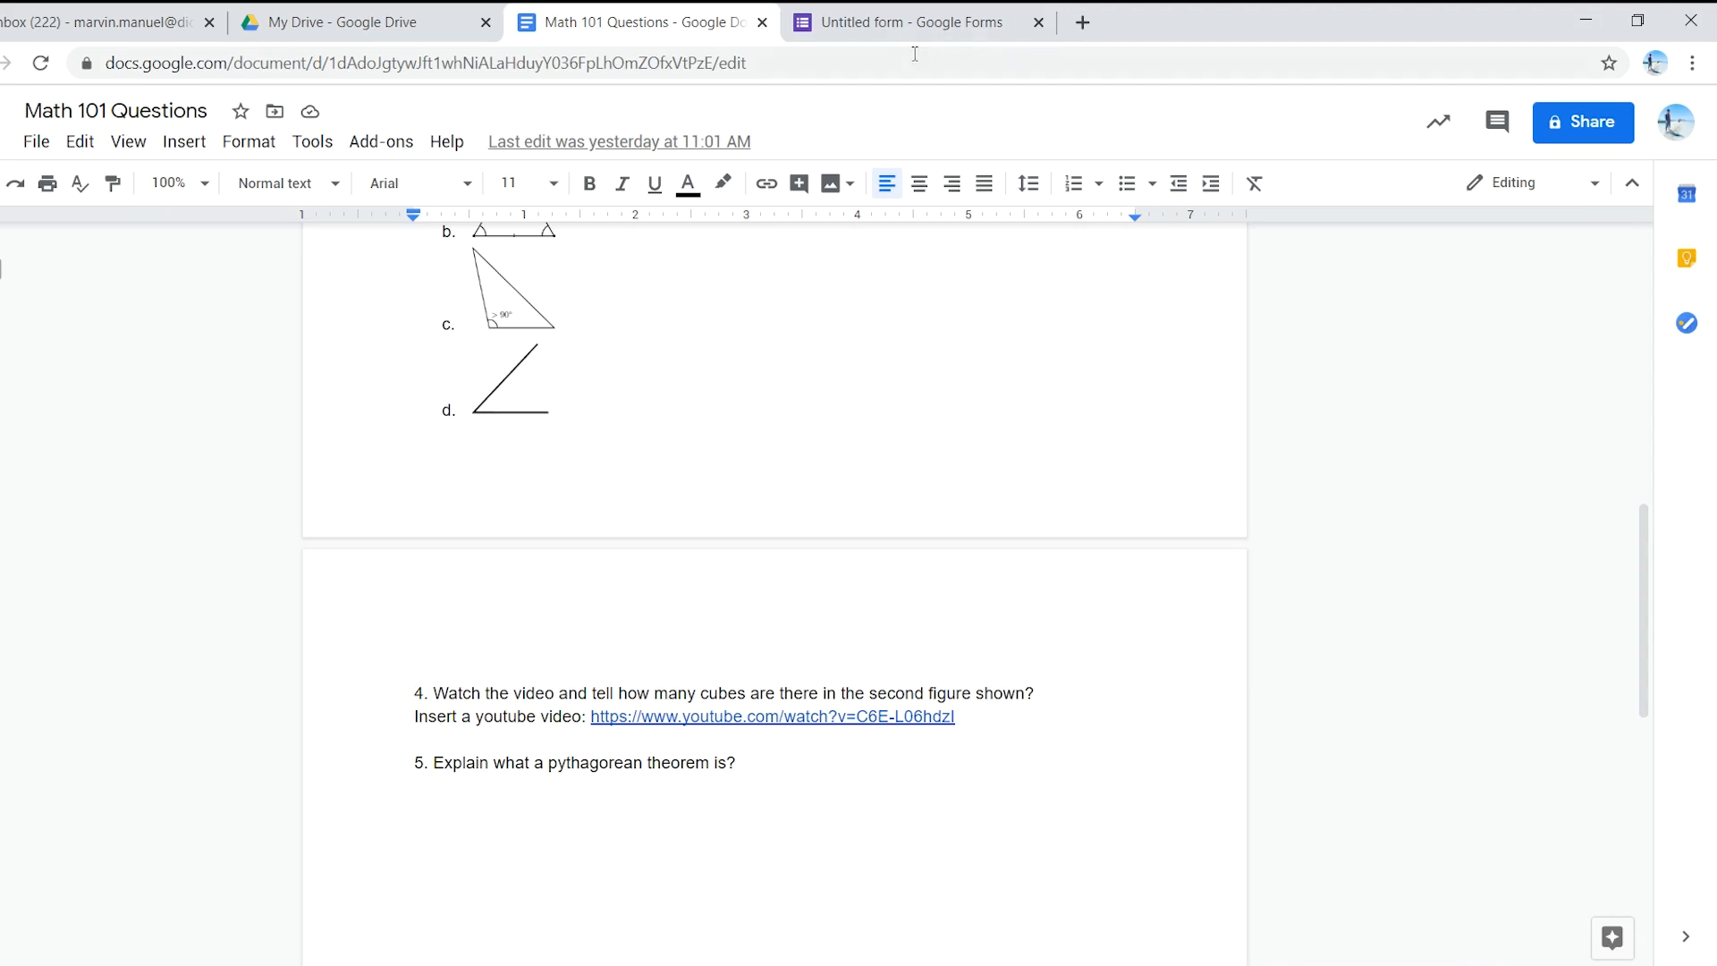
{"action": "scroll", "coordinate": [786, 483], "scroll_direction": "up", "scroll_amount": 5}
{"action": "left_click", "coordinate": [920, 17]}
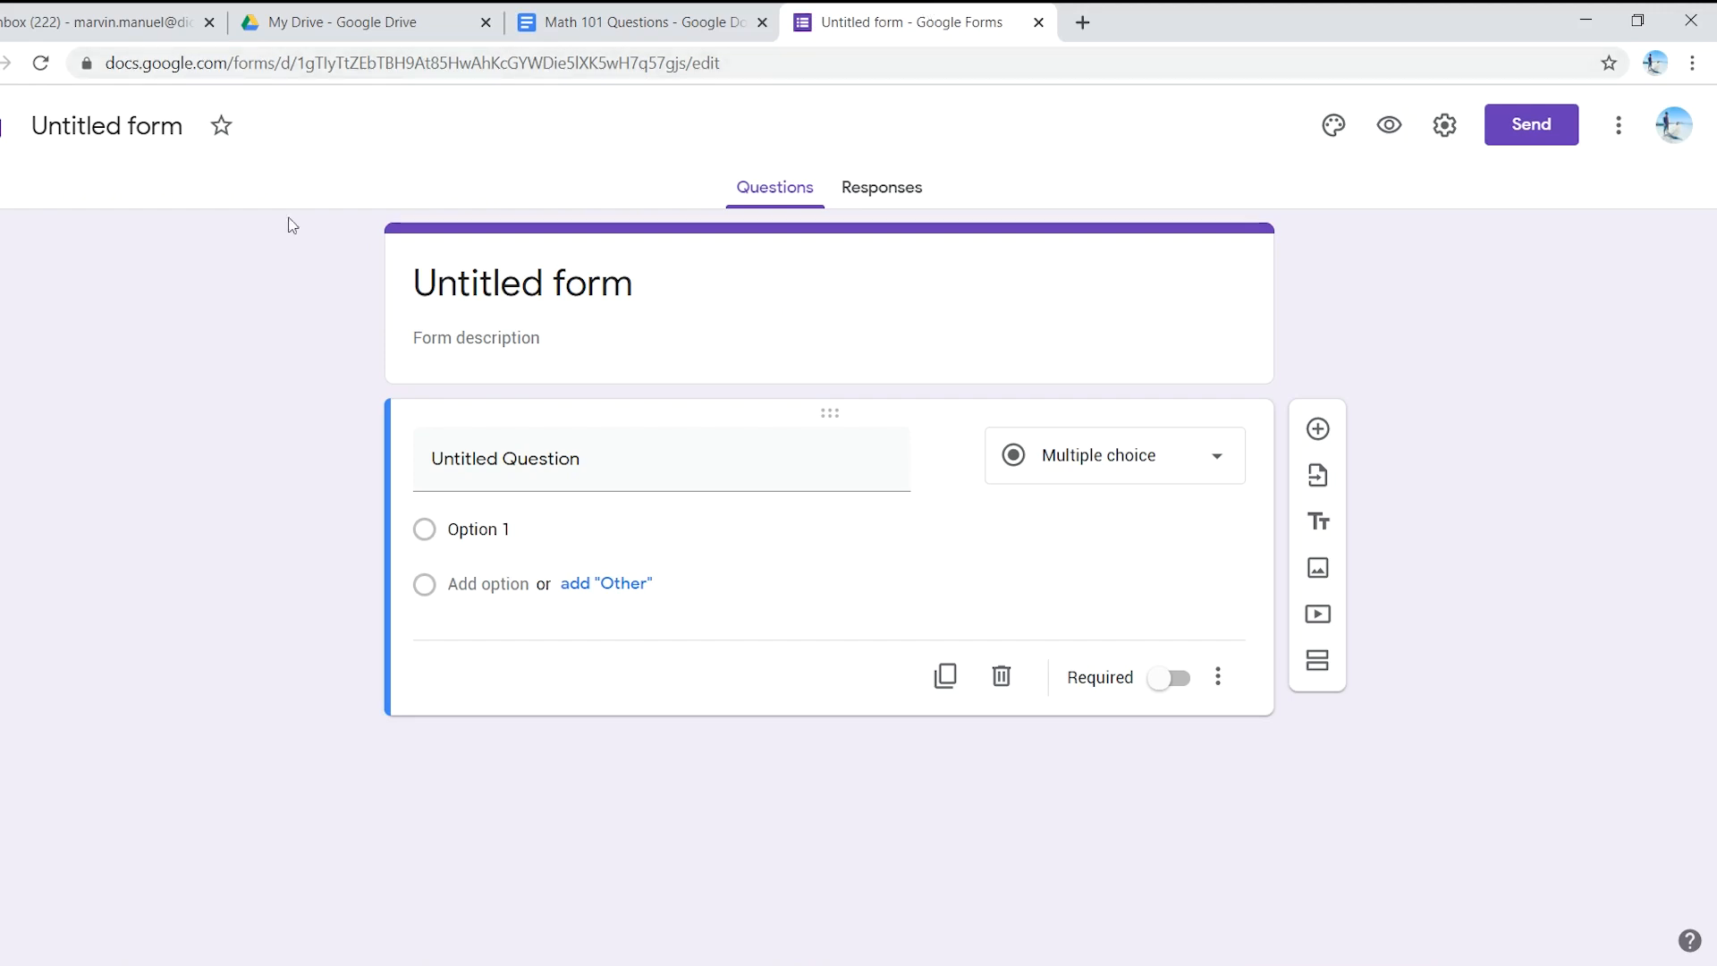
- Title the form 'MATH 101 QUIZ'
{"action": "left_click", "coordinate": [130, 129]}
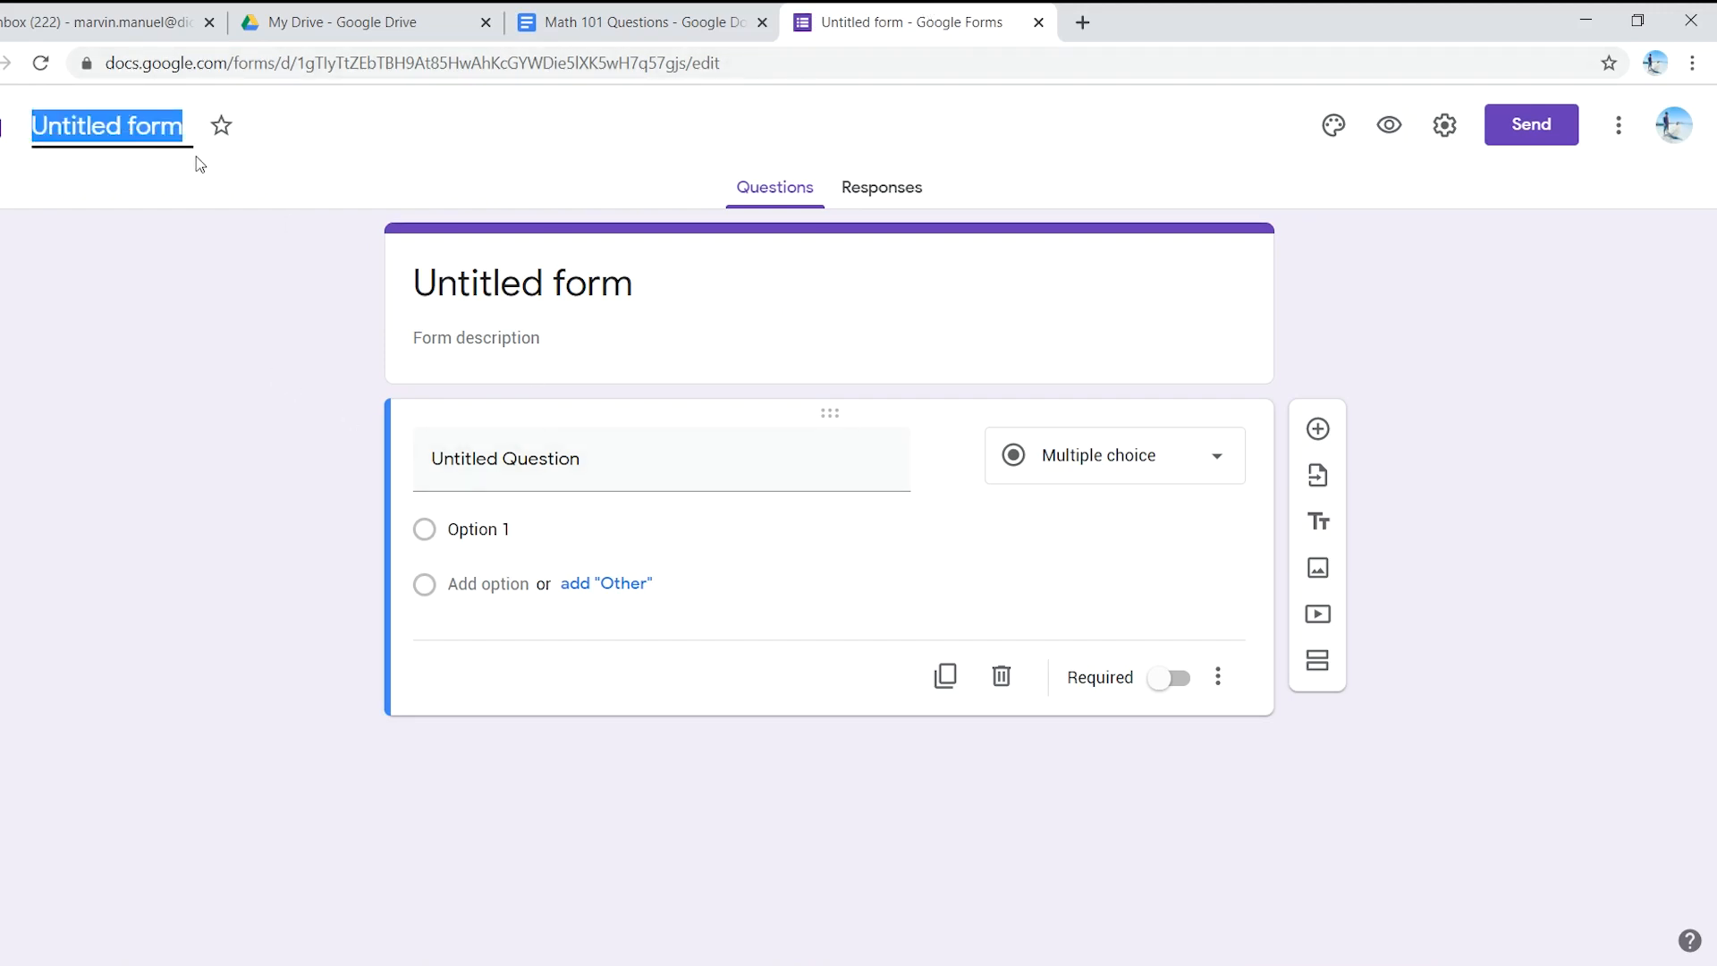
{"action": "type", "text": "MATH"}
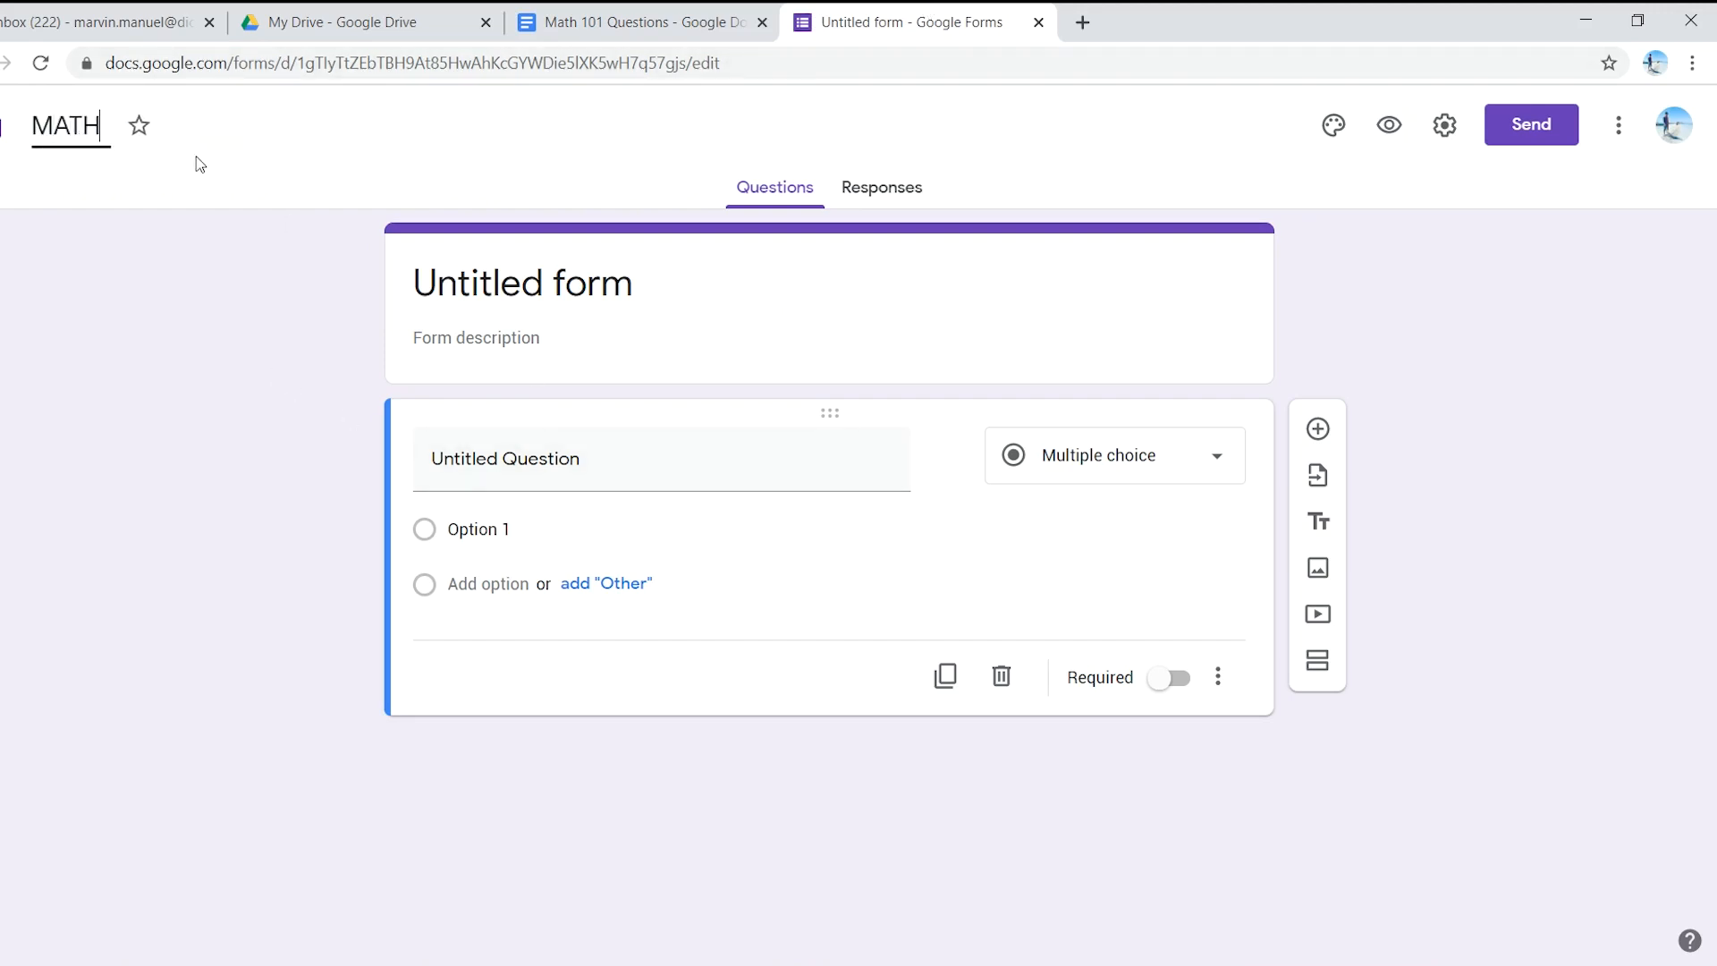
{"action": "type", "text": " 101 QUIZ"}
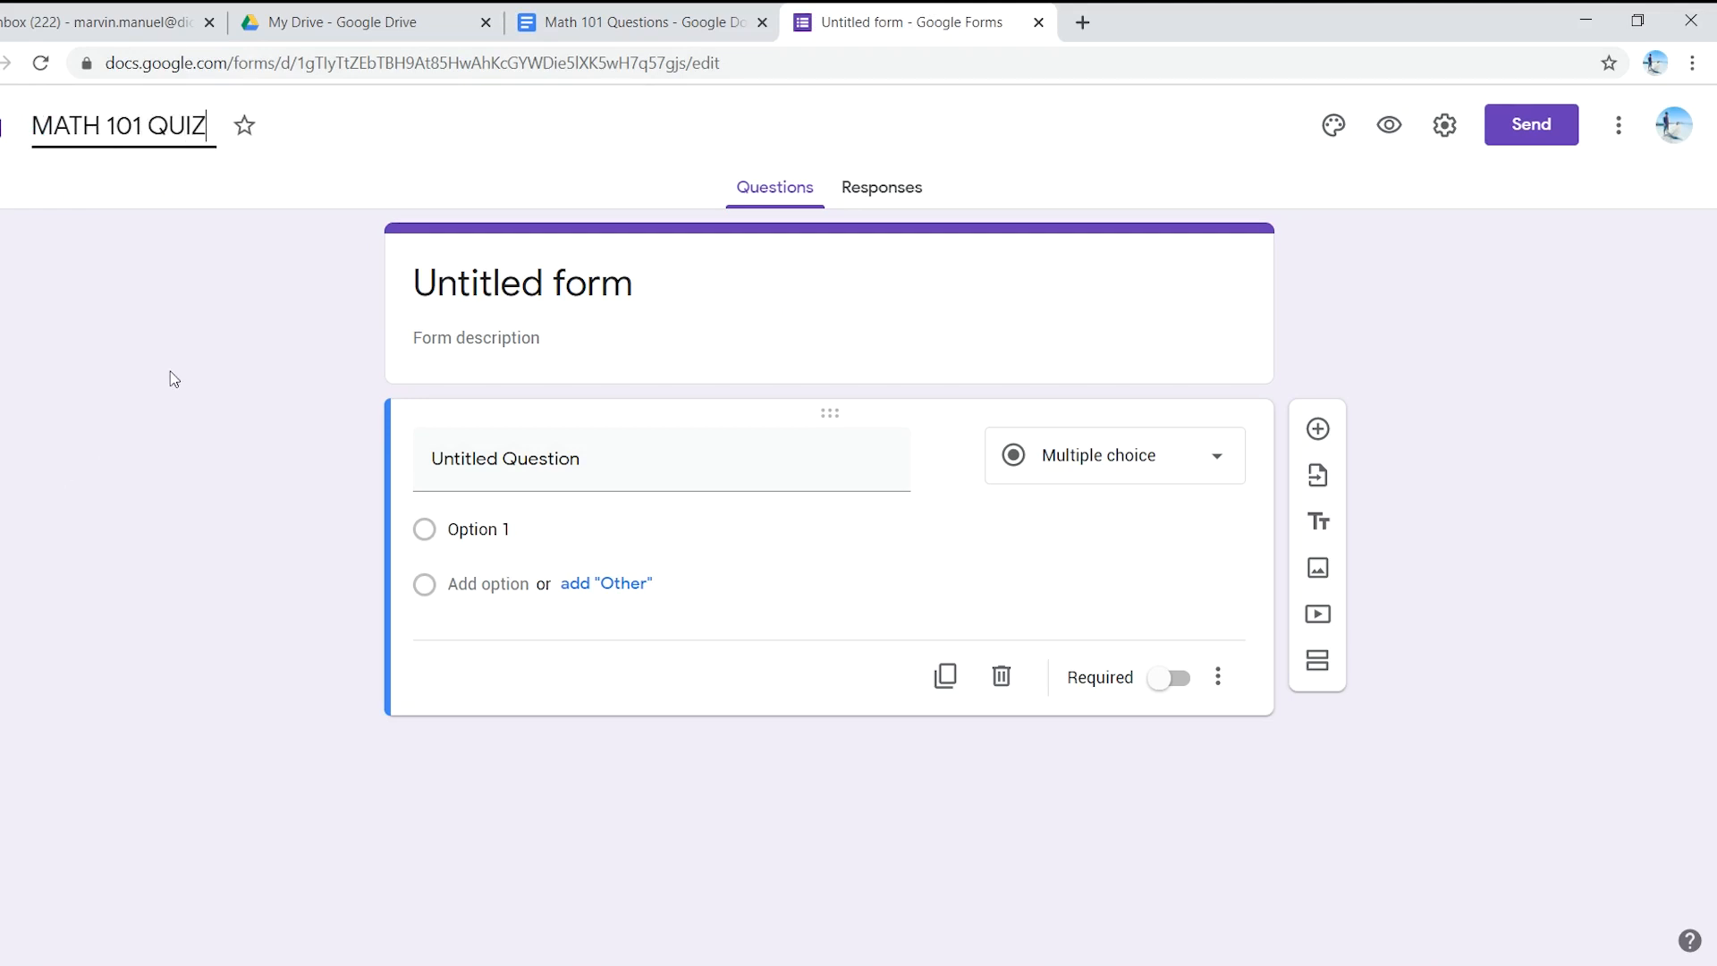
{"action": "key", "text": "Return"}
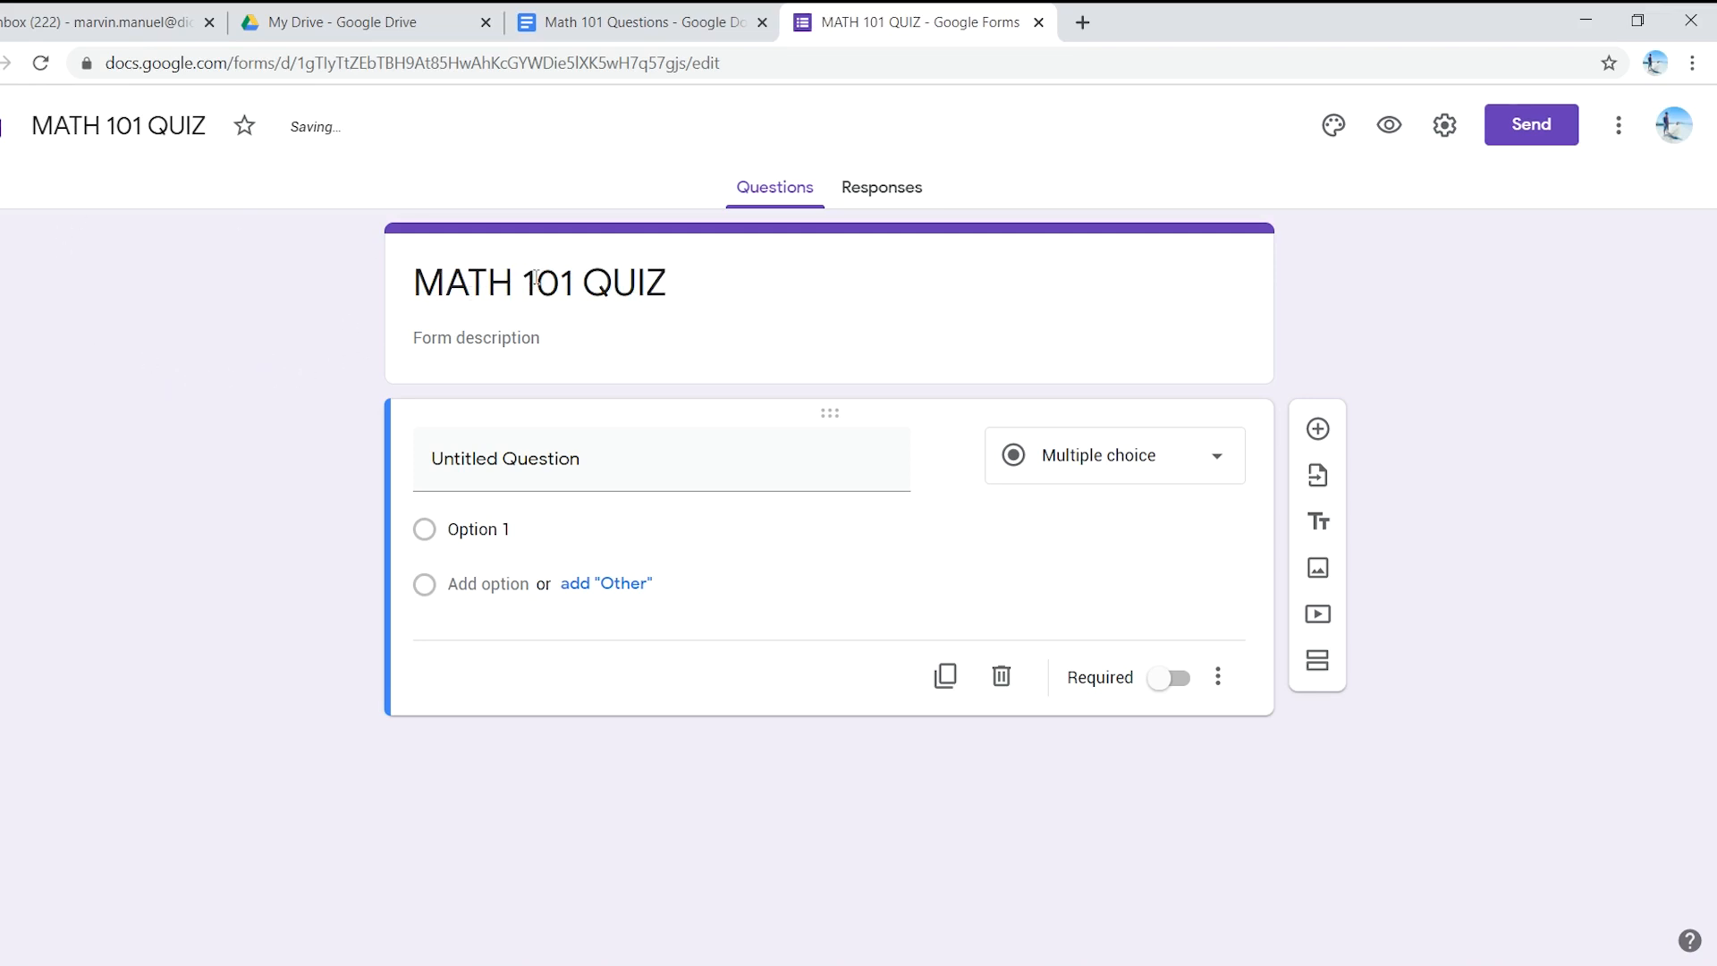
- Add the form description 'Please answer the following questions.'
{"action": "left_click", "coordinate": [482, 339]}
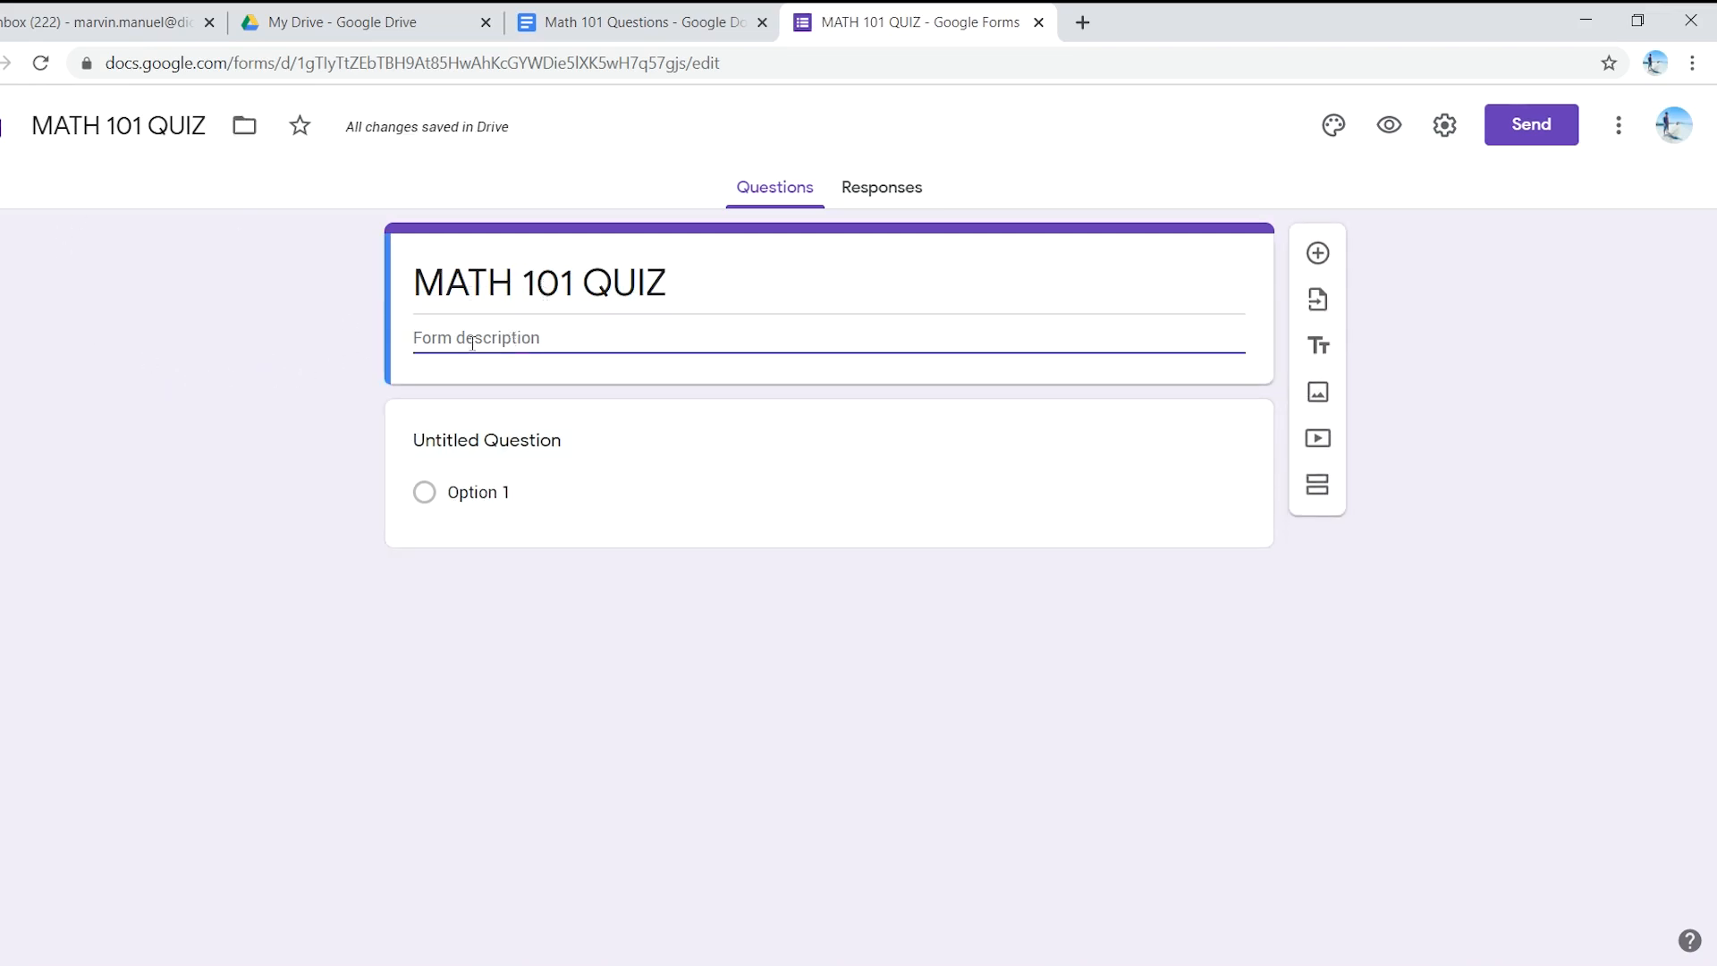
{"action": "type", "text": "E"}
{"action": "key", "text": "BackSpace"}
{"action": "type", "text": "Please anq"}
{"action": "key", "text": "BackSpace"}
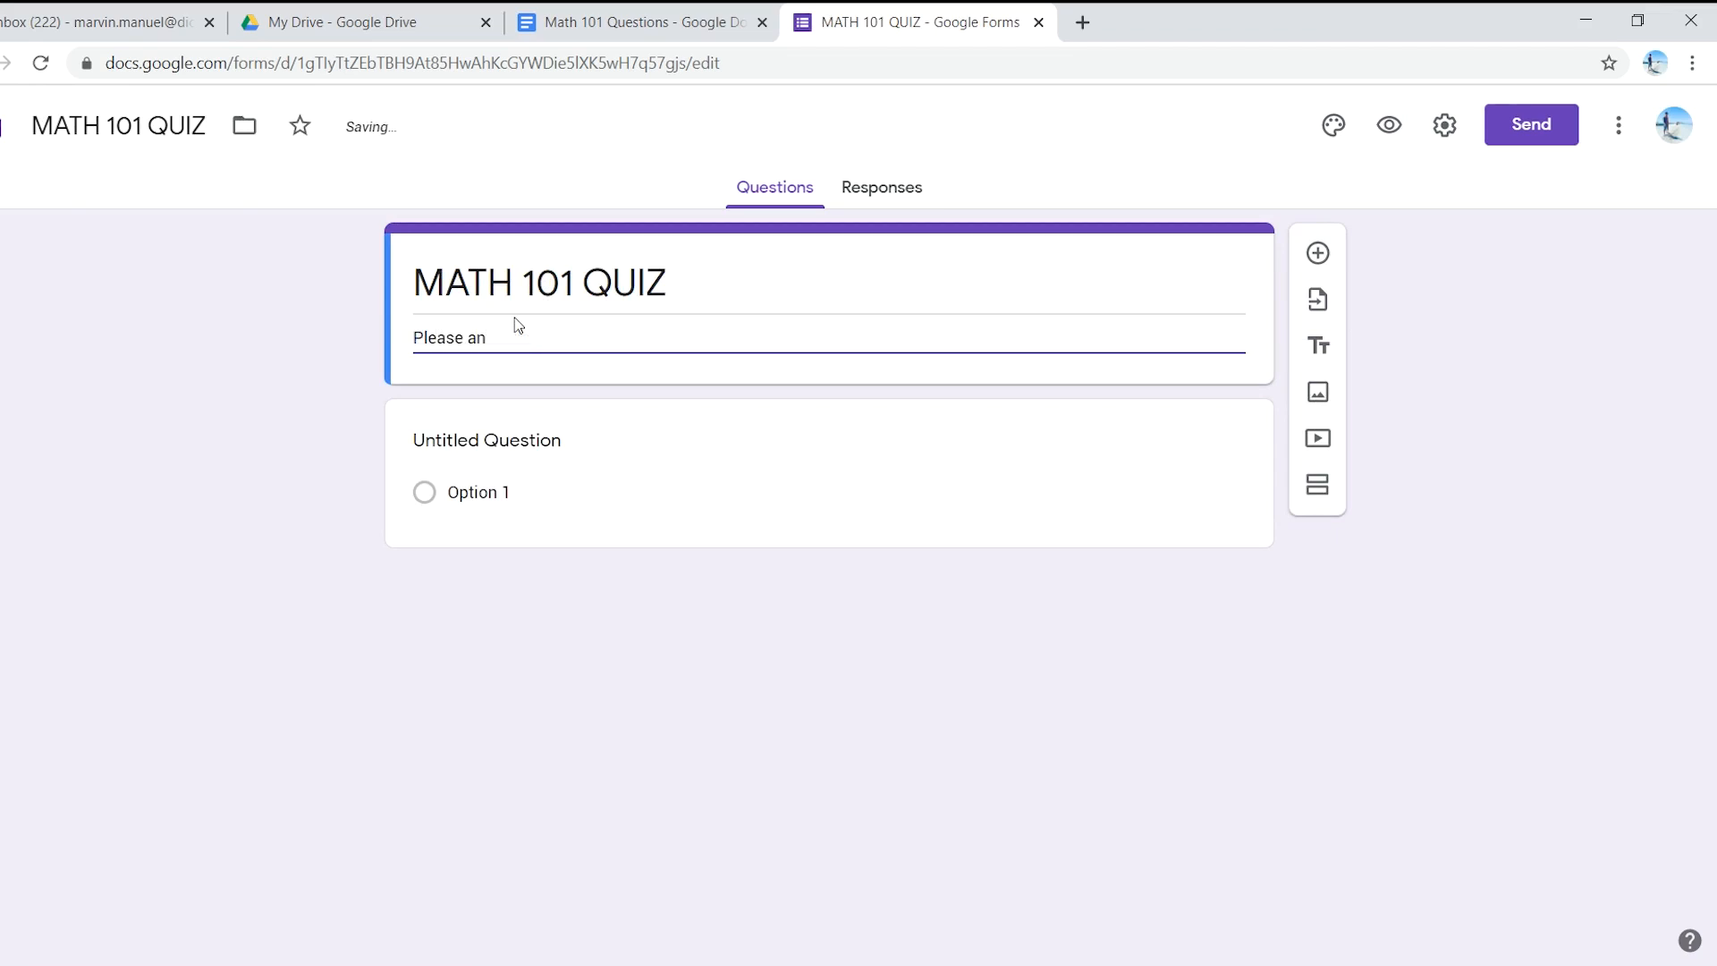
{"action": "type", "text": "s"}
{"action": "key", "text": "BackSpace"}
{"action": "type", "text": "swer the following qu"}
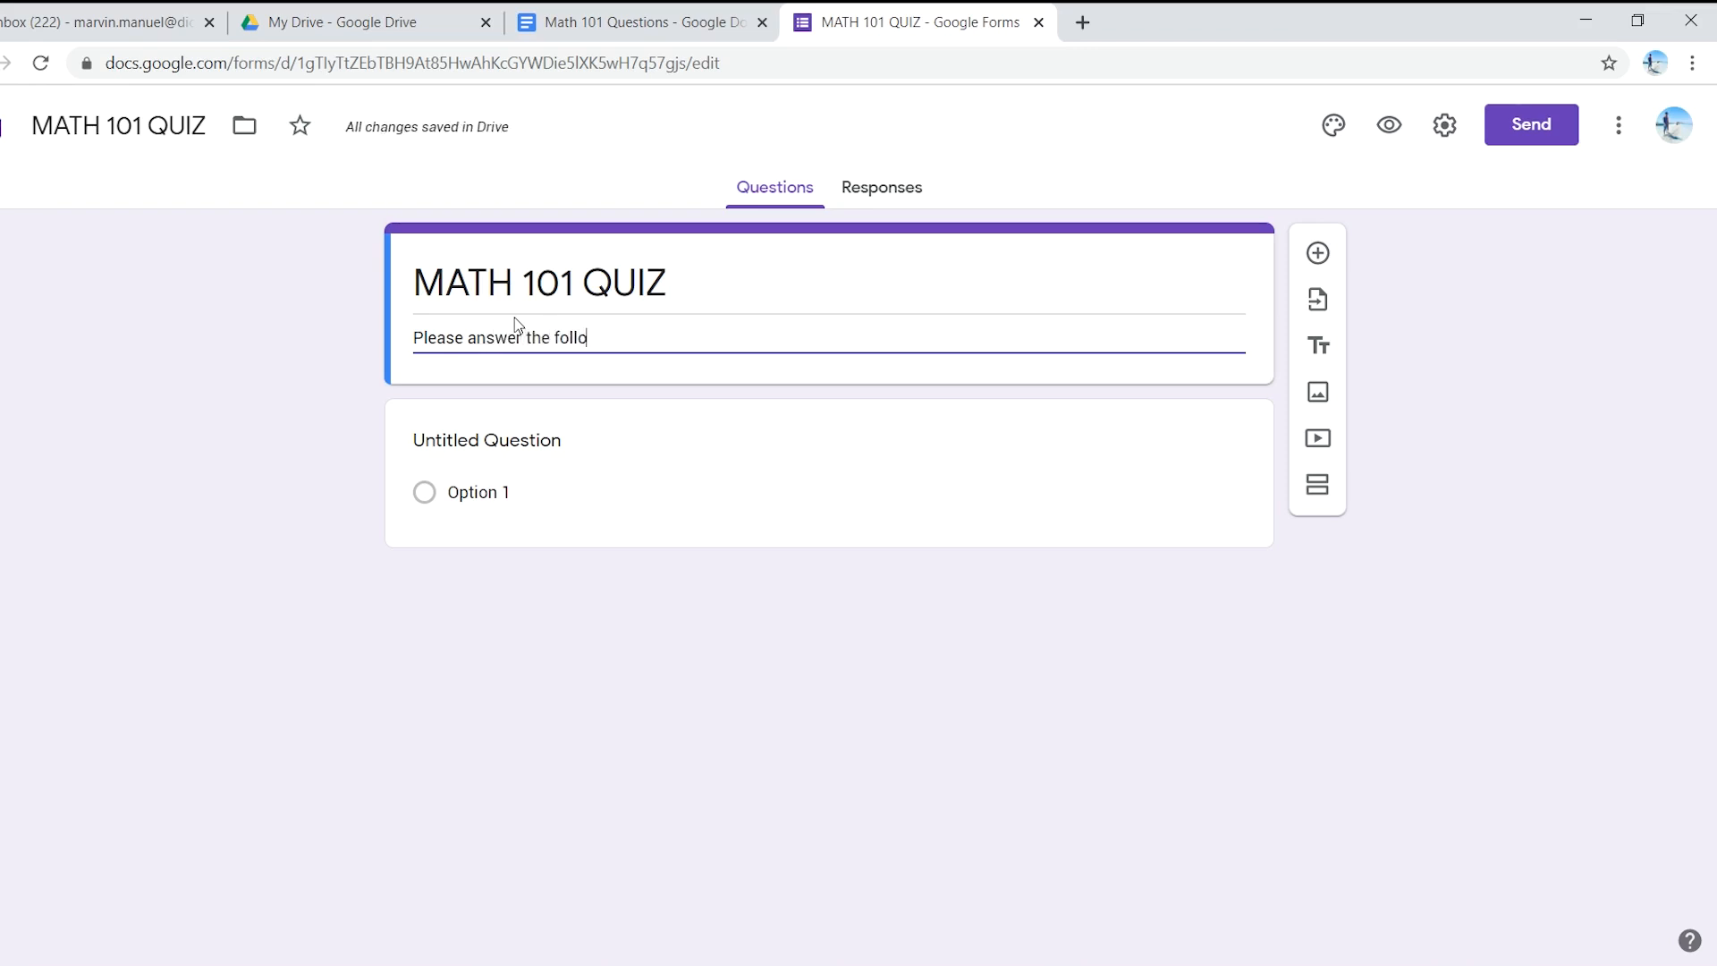
{"action": "type", "text": "estions."}
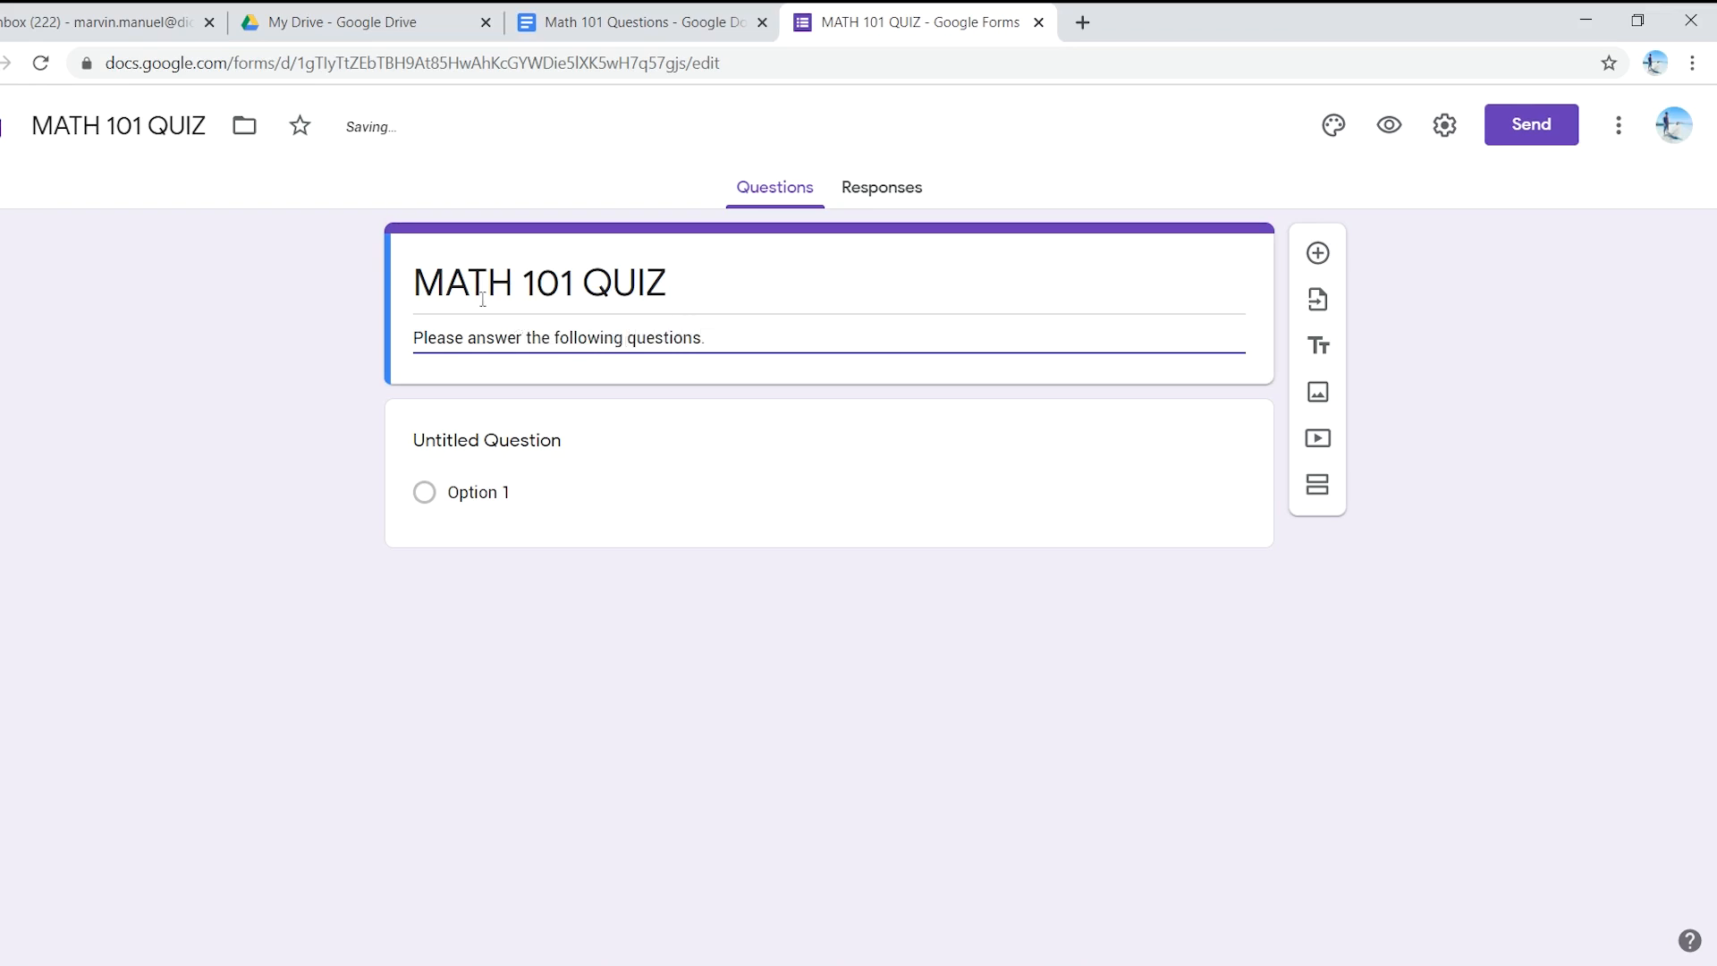
{"action": "left_click", "coordinate": [476, 441]}
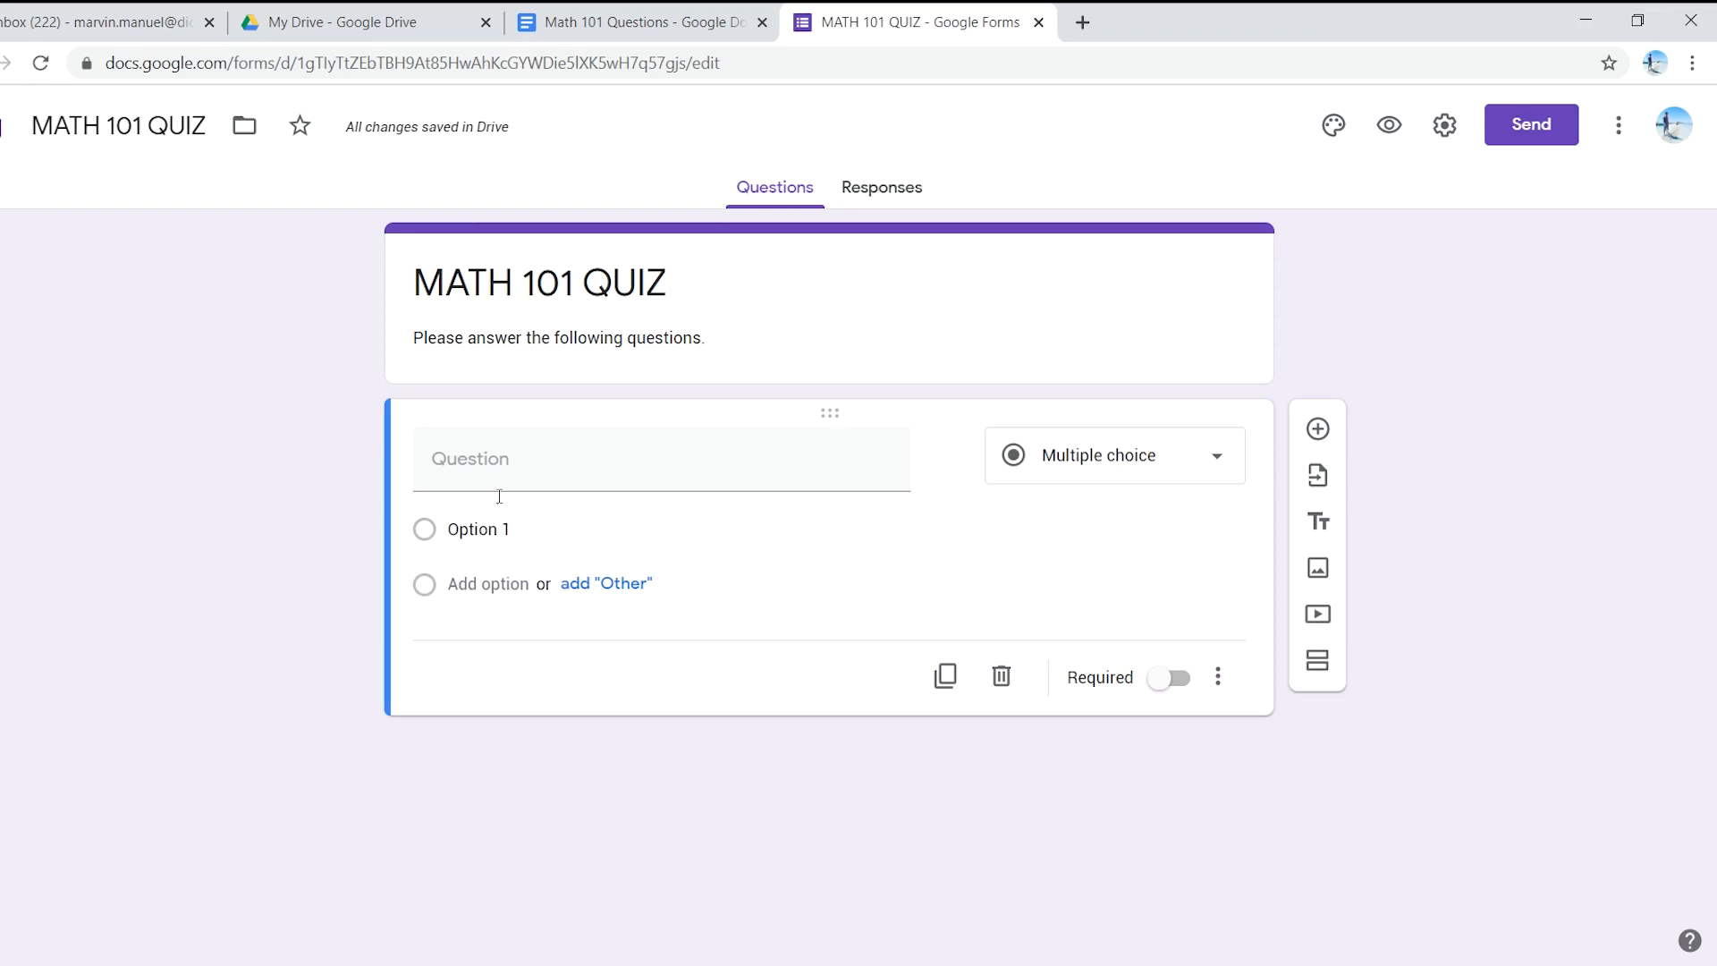
- Copy the first question's wording from the document into the form's first question
{"action": "left_click", "coordinate": [631, 20]}
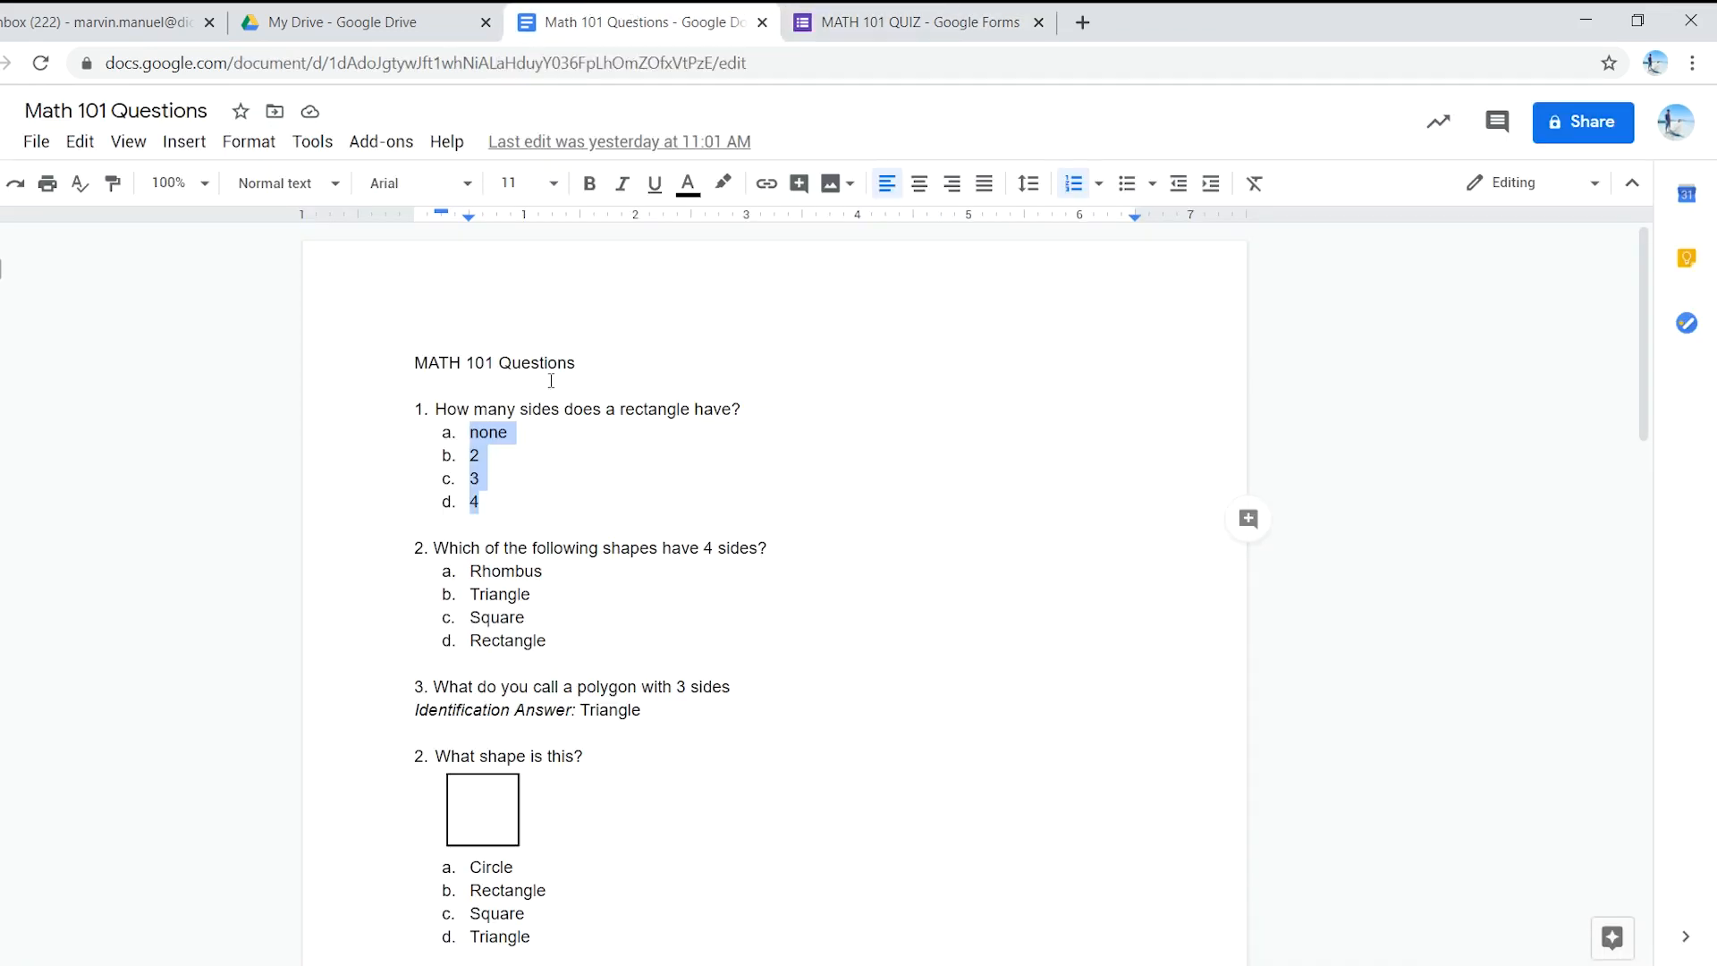
{"action": "left_click", "coordinate": [630, 369]}
{"action": "left_click_drag", "start_coordinate": [438, 408], "coordinate": [754, 413]}
{"action": "key", "text": "ctrl+c"}
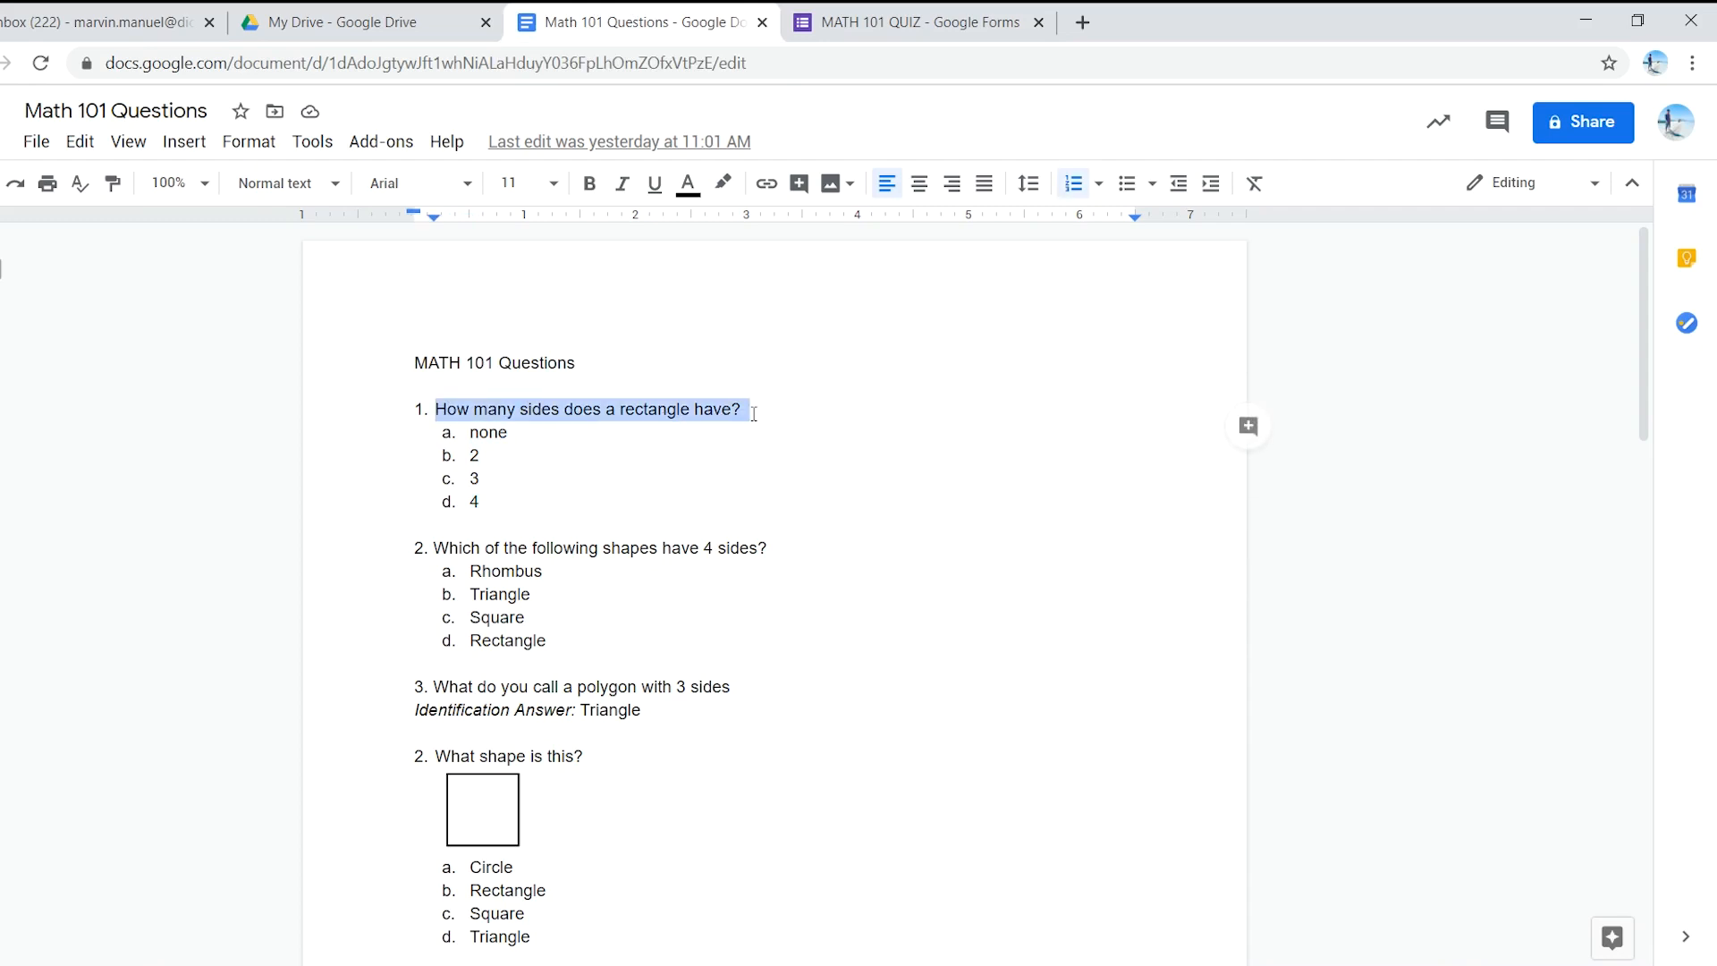
{"action": "left_click", "coordinate": [892, 19]}
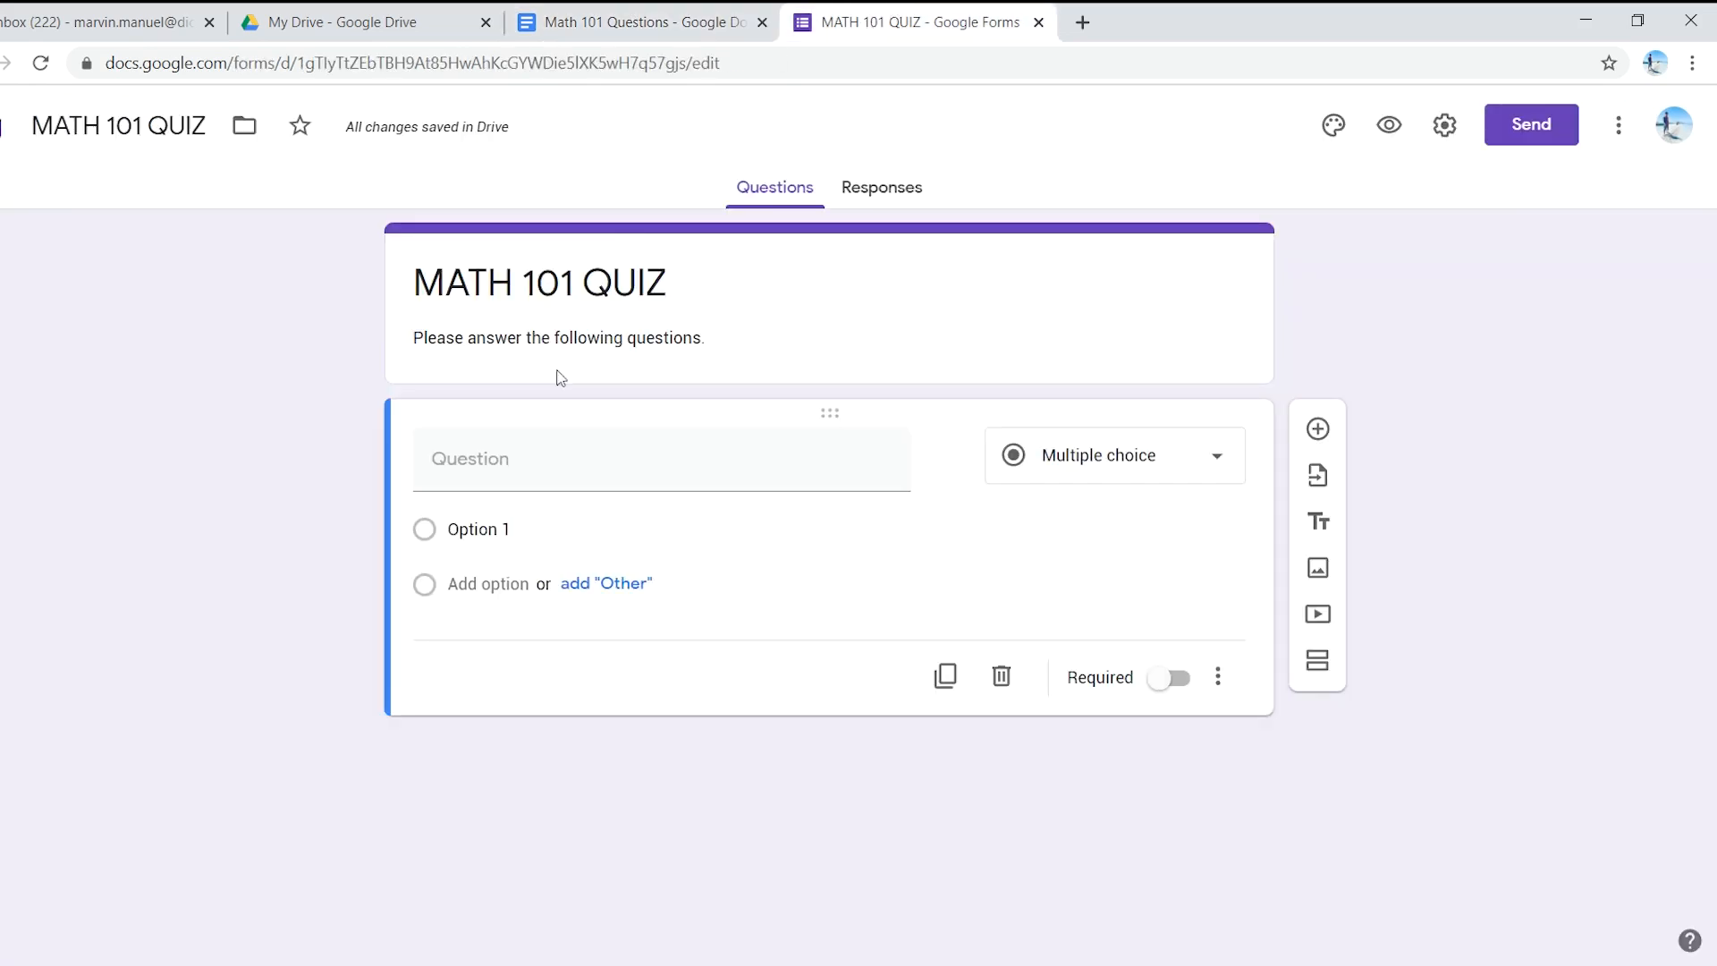
{"action": "left_click", "coordinate": [531, 474]}
{"action": "key", "text": "ctrl+v"}
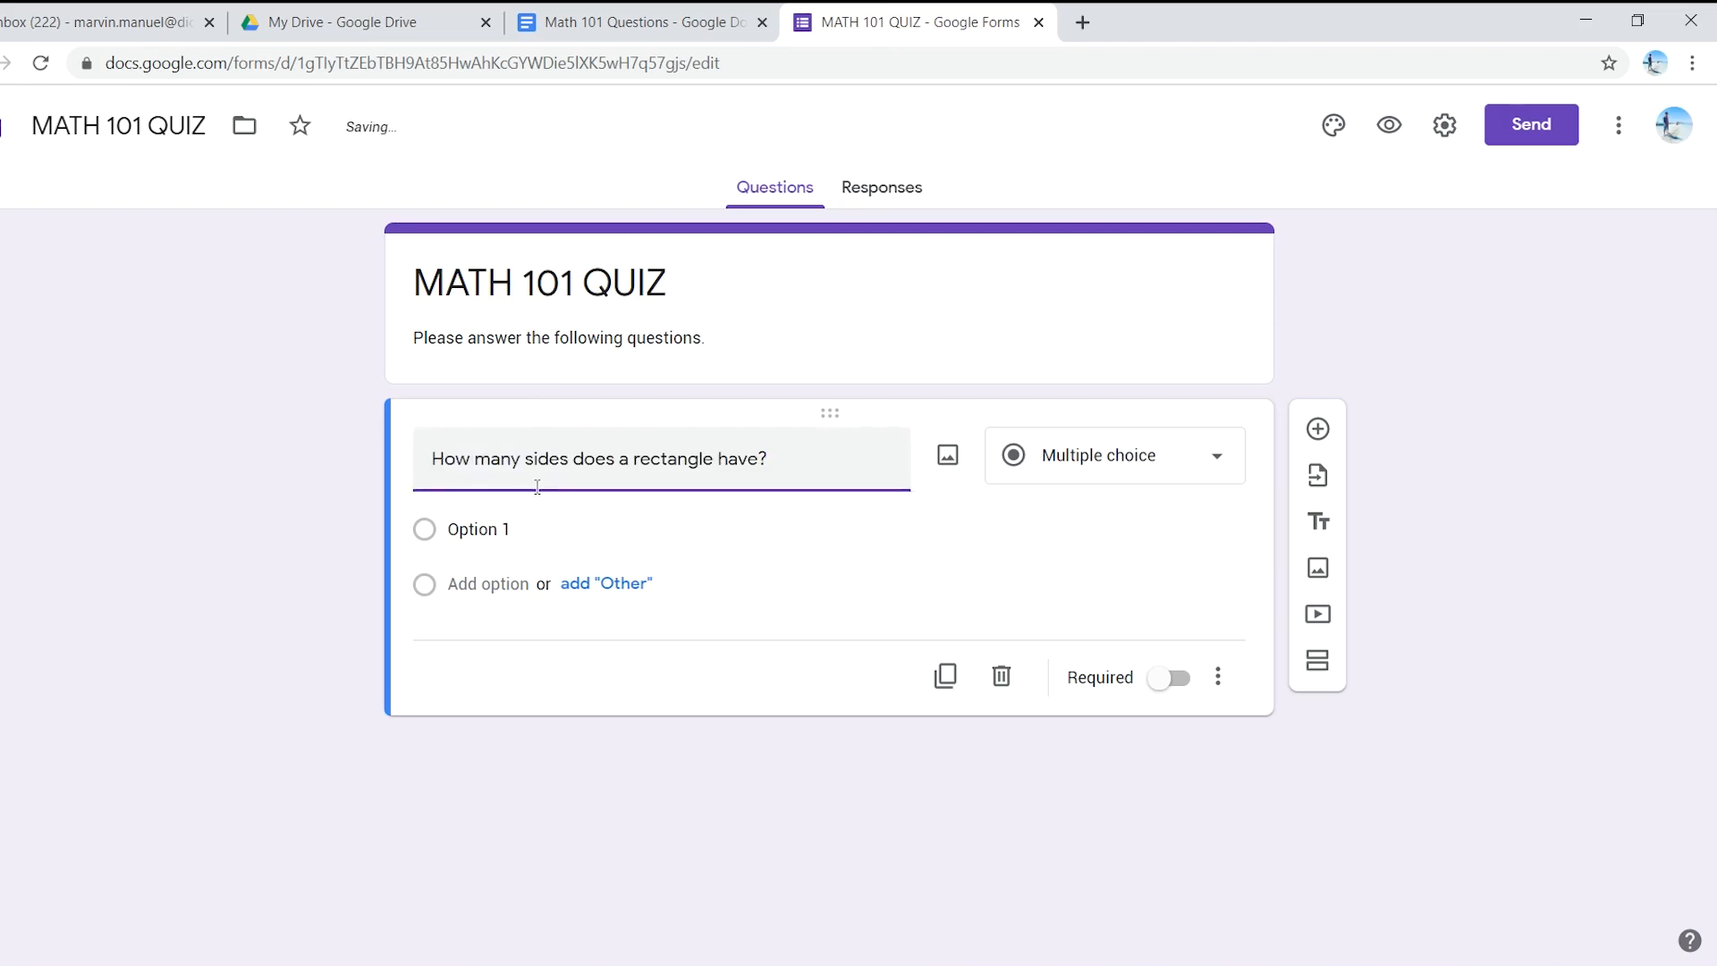
- Paste question 1's answer choices none, 2, 3 and 4 as its options
{"action": "left_click", "coordinate": [631, 20]}
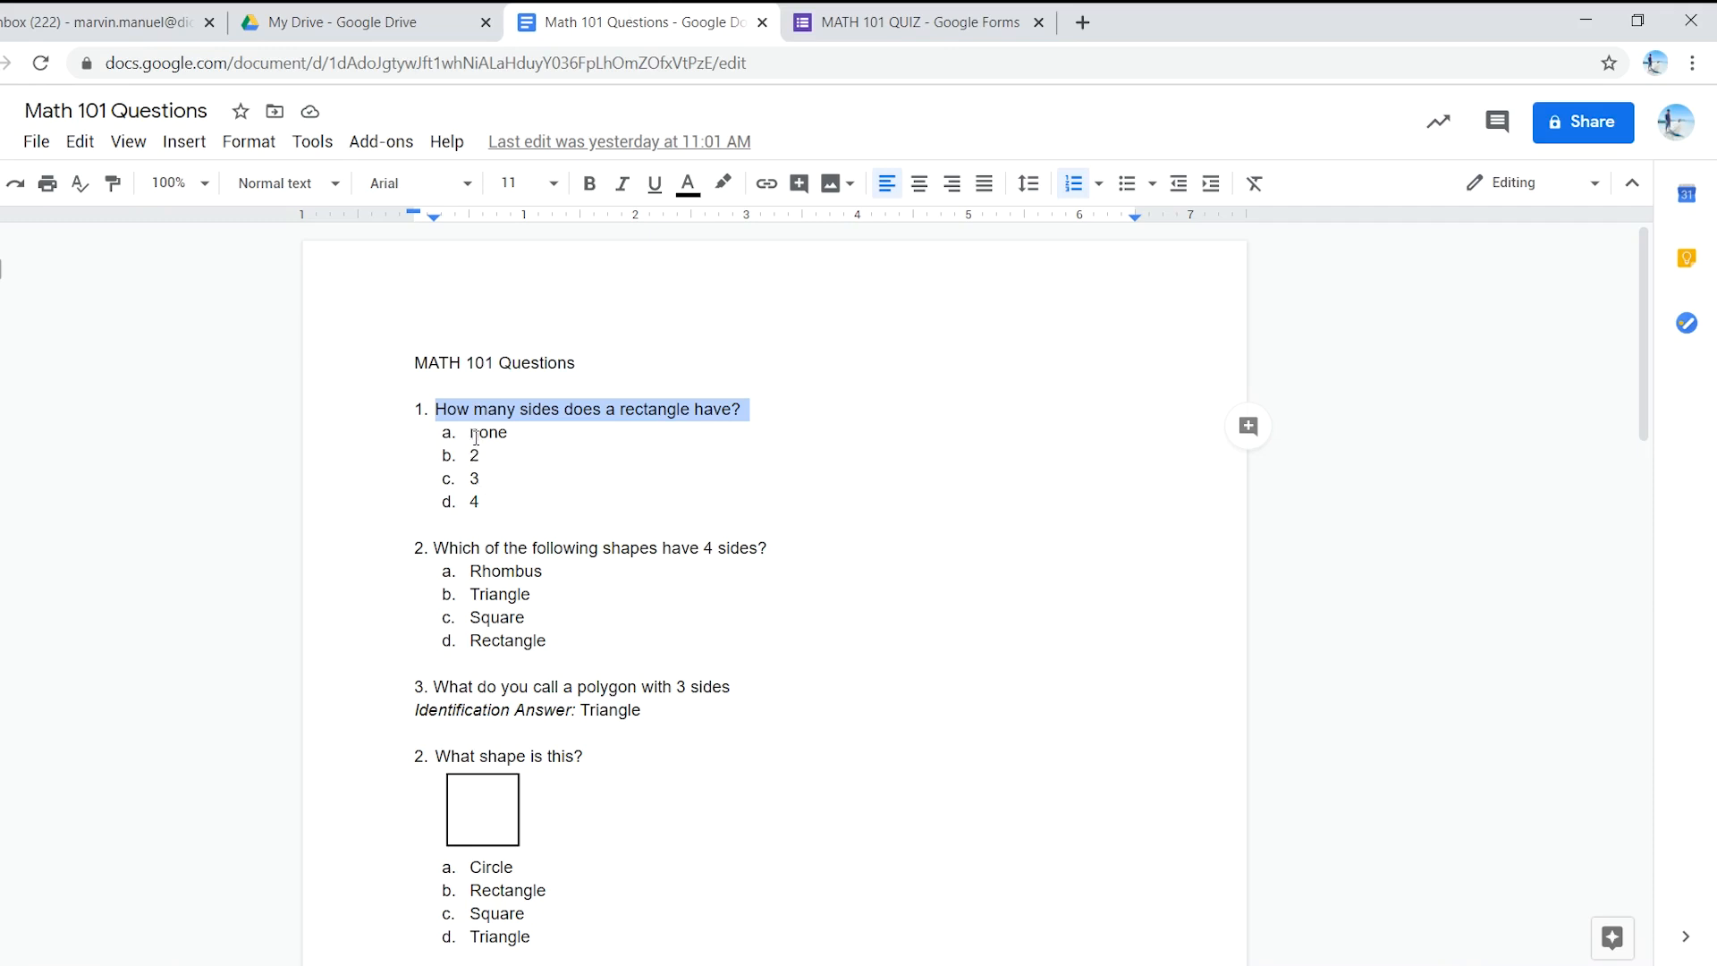
{"action": "left_click_drag", "start_coordinate": [486, 496], "coordinate": [466, 435]}
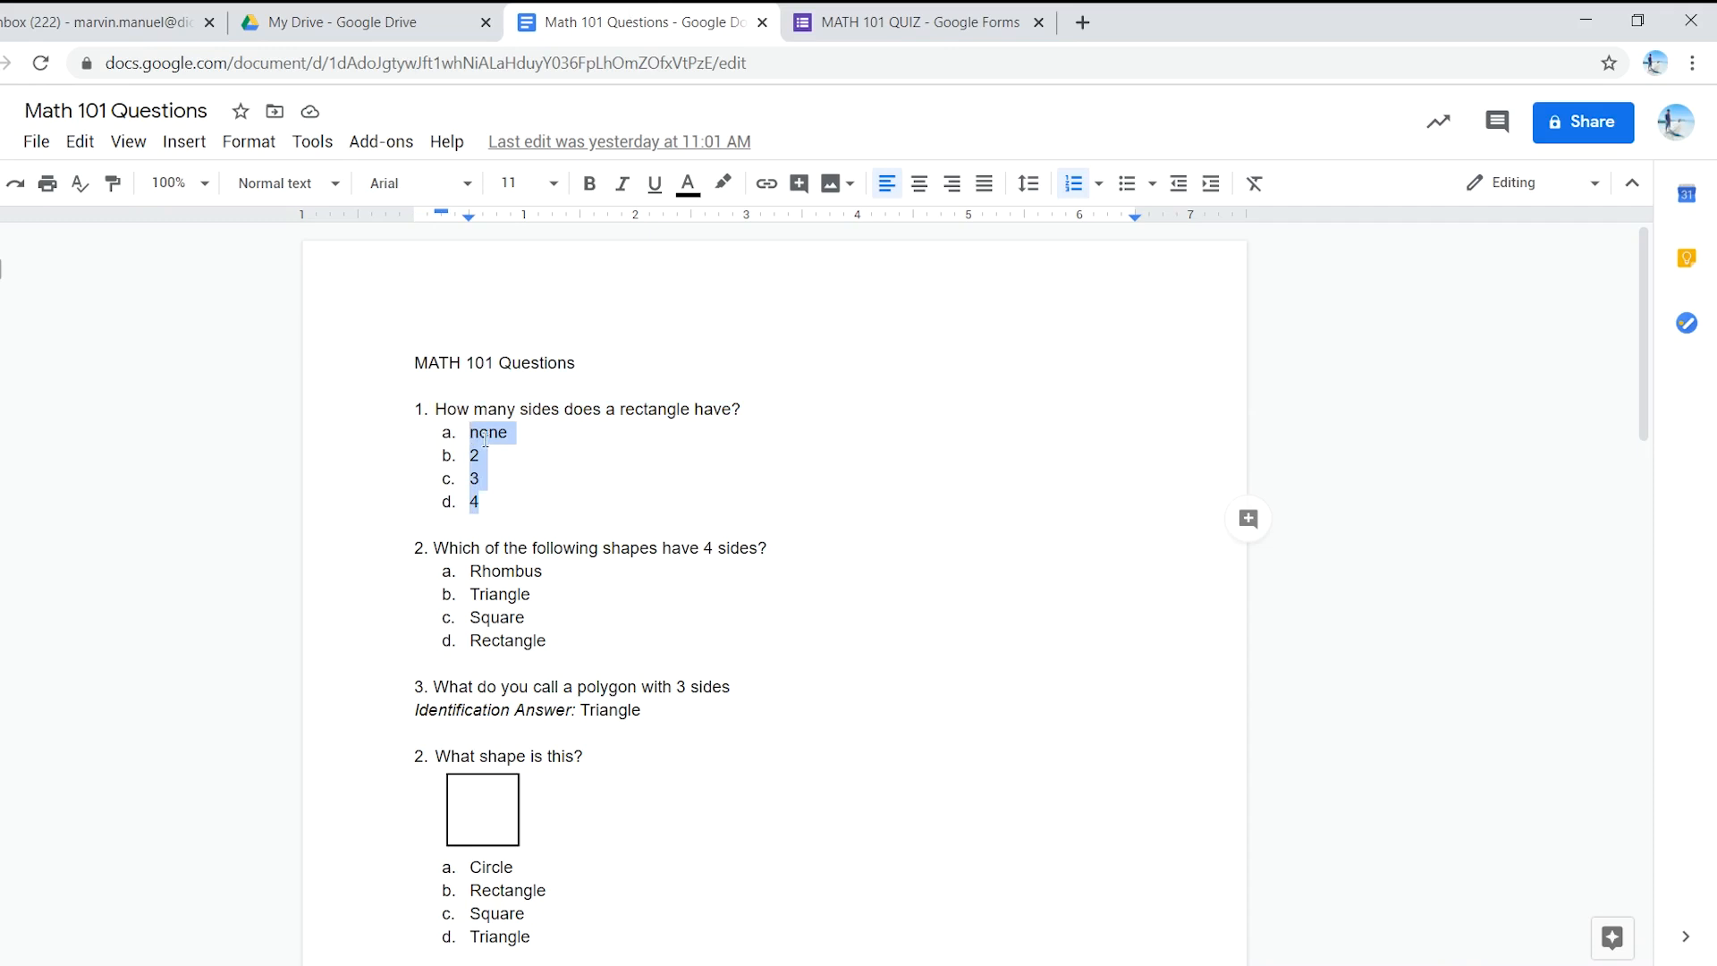
{"action": "right_click", "coordinate": [485, 437]}
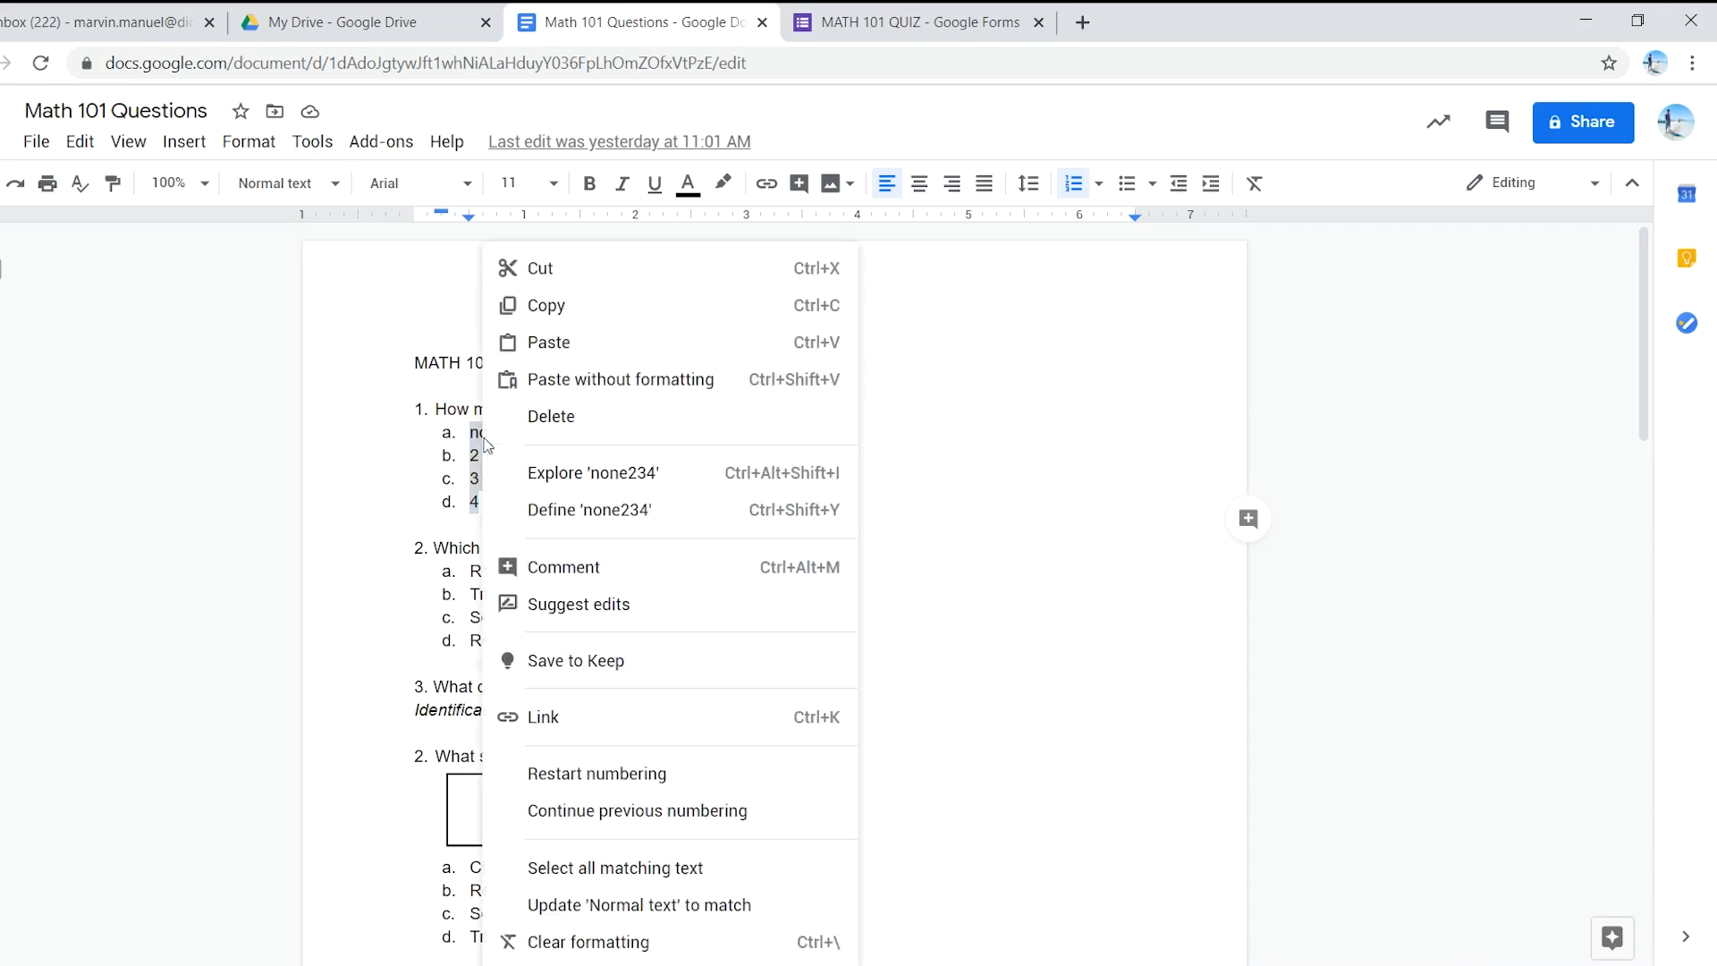
{"action": "left_click", "coordinate": [549, 305]}
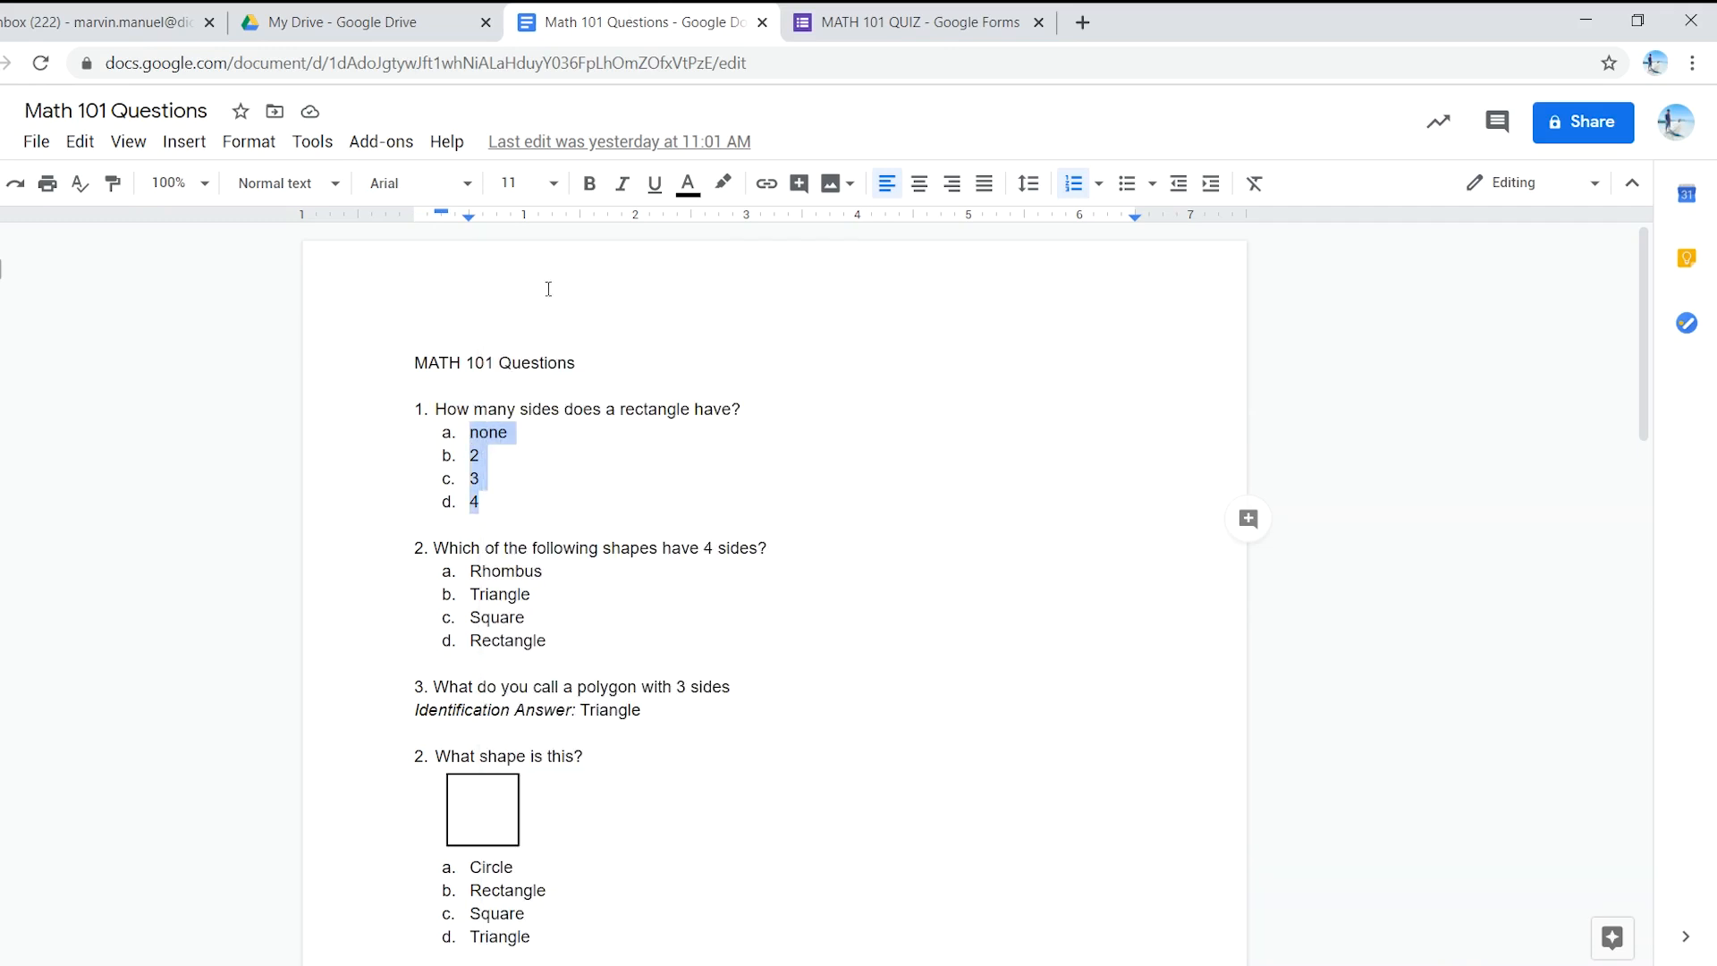
{"action": "left_click", "coordinate": [903, 23]}
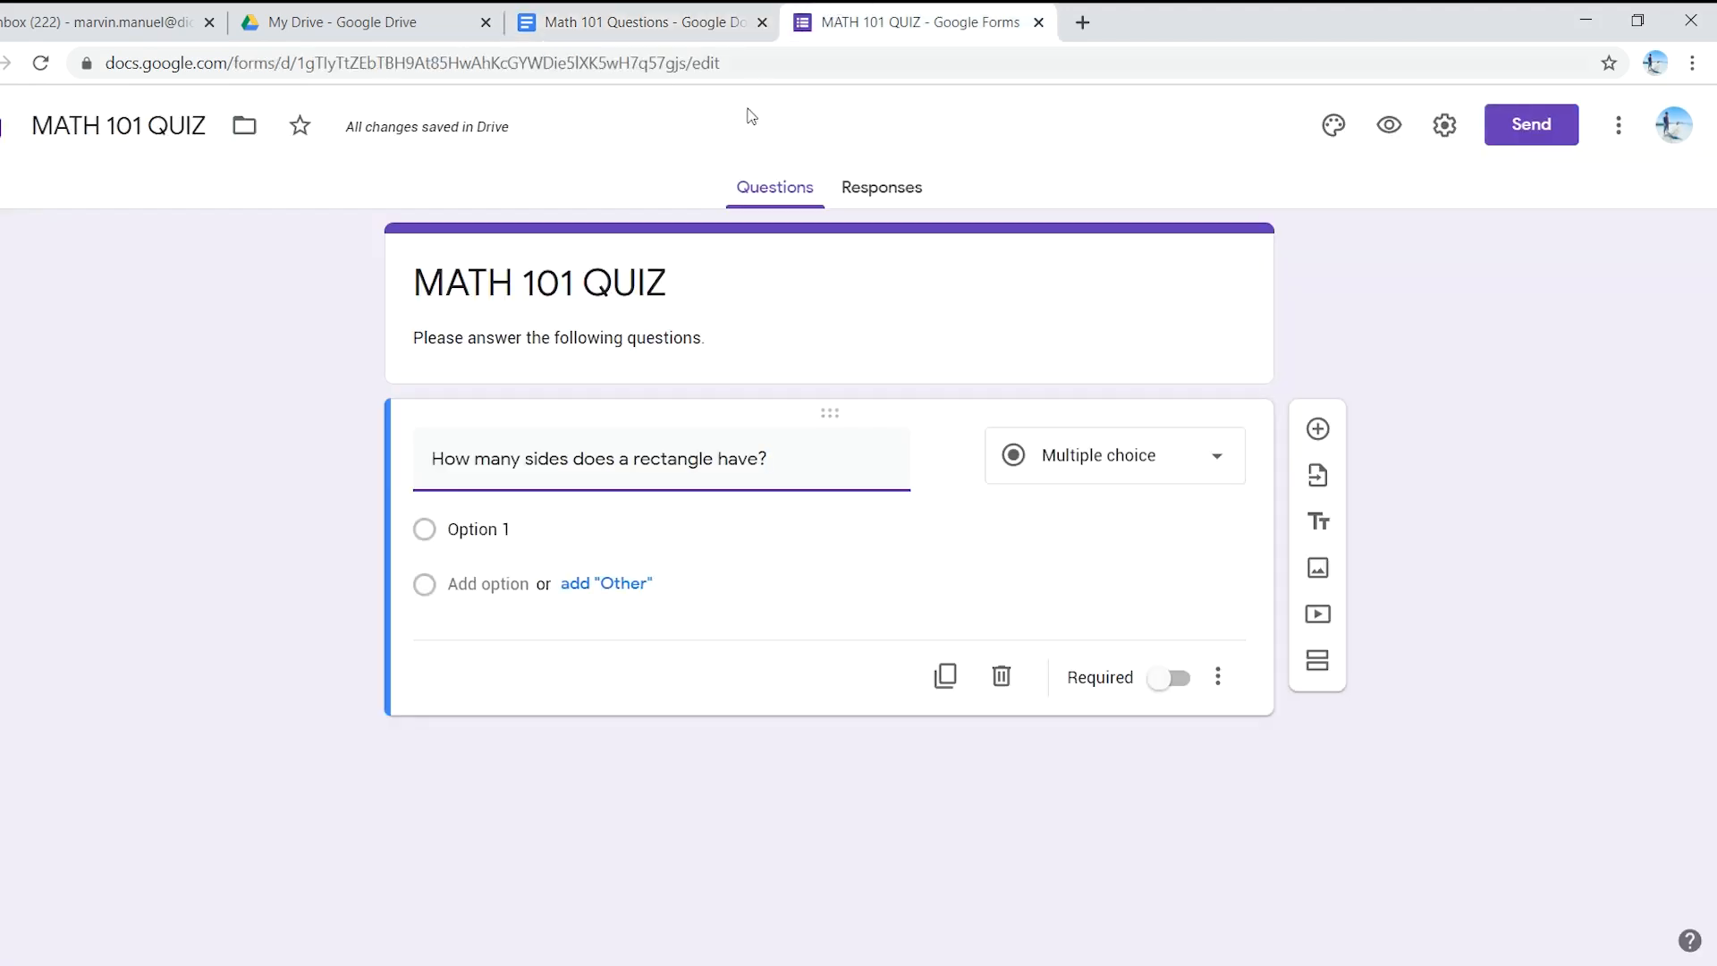
{"action": "left_click", "coordinate": [500, 528]}
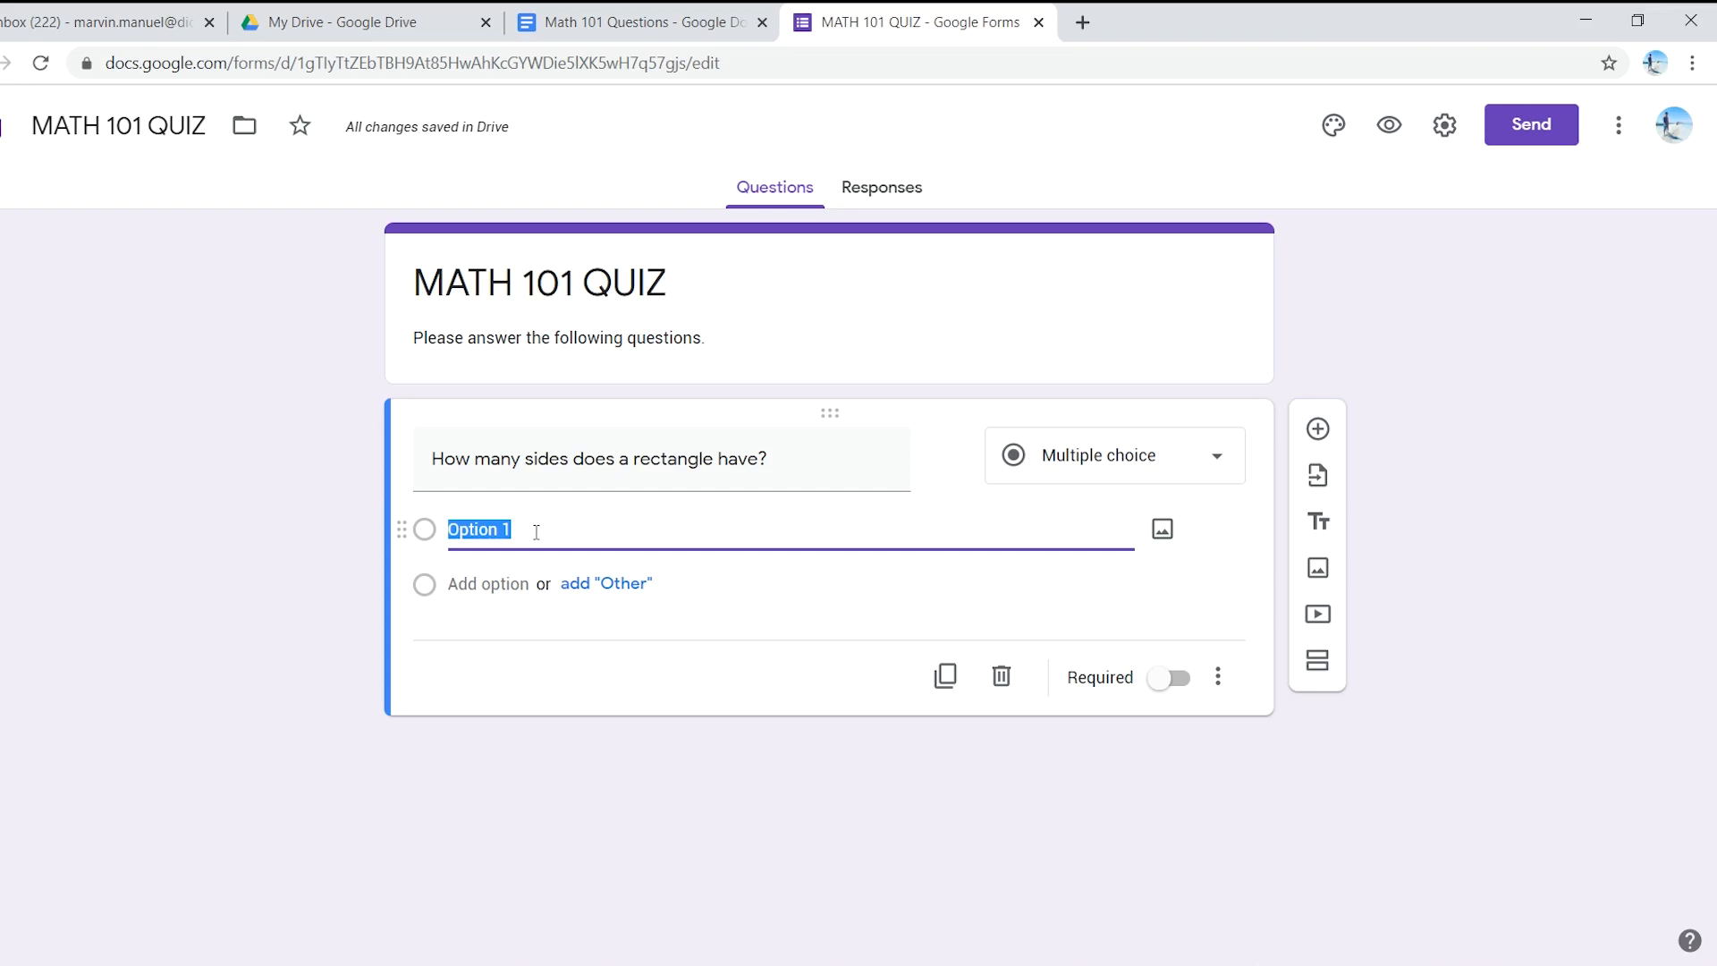
{"action": "key", "text": "ctrl+v"}
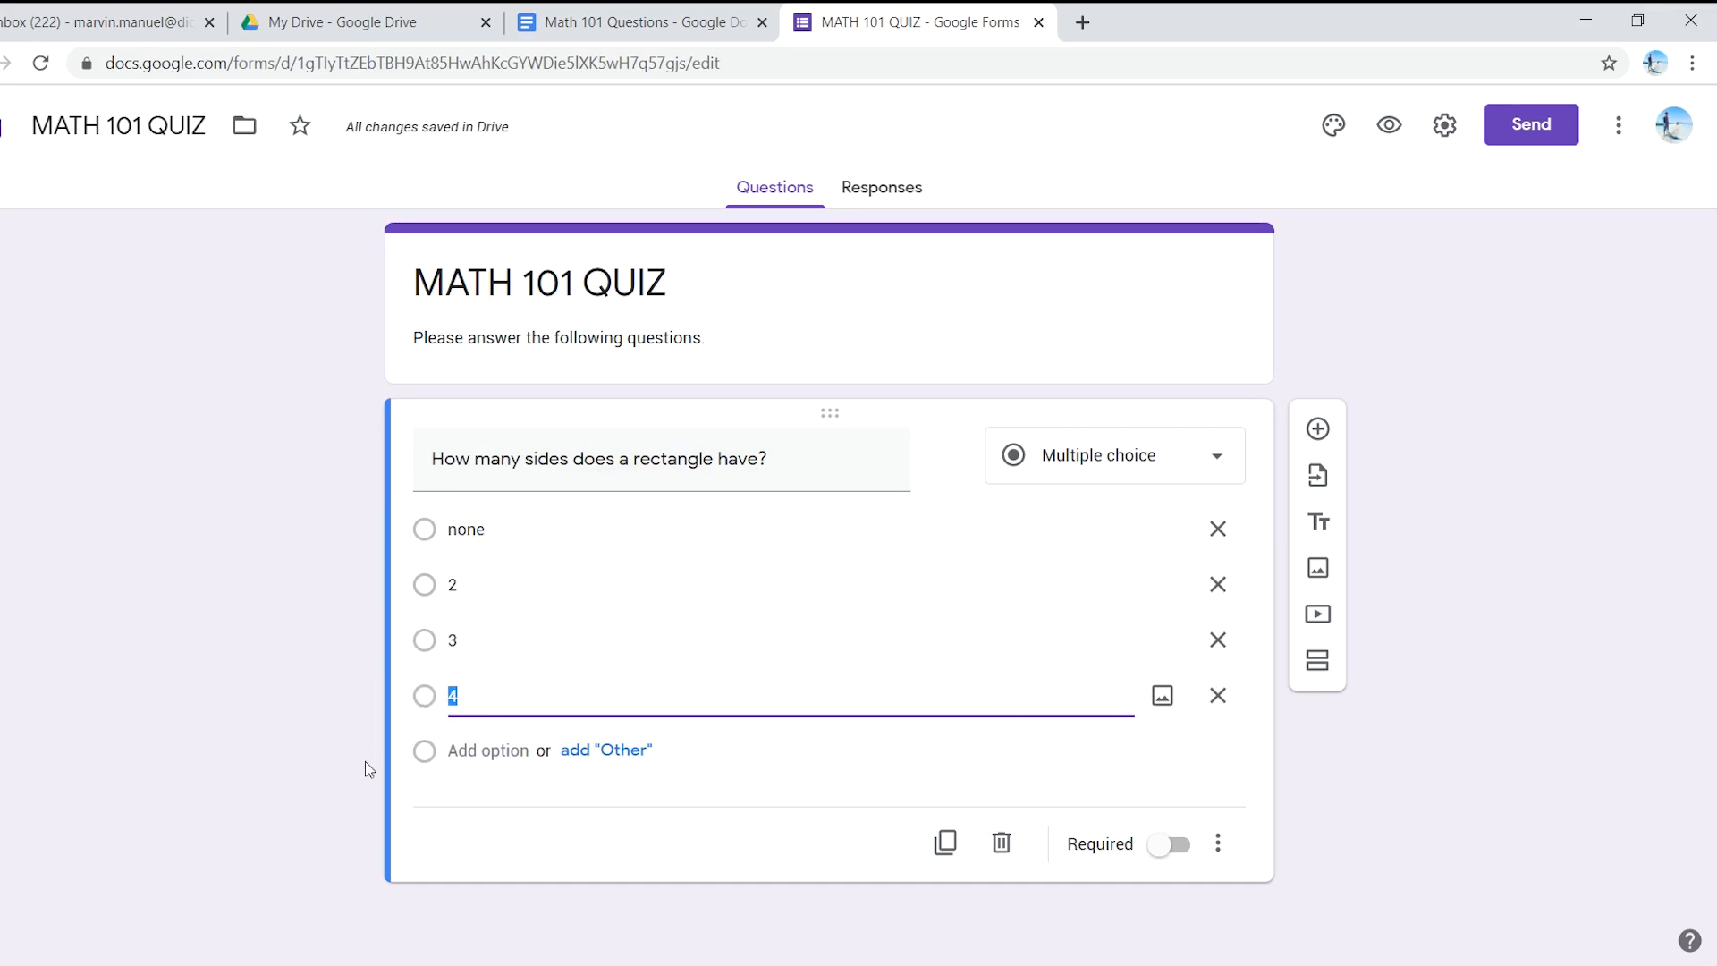
{"action": "left_click", "coordinate": [254, 707]}
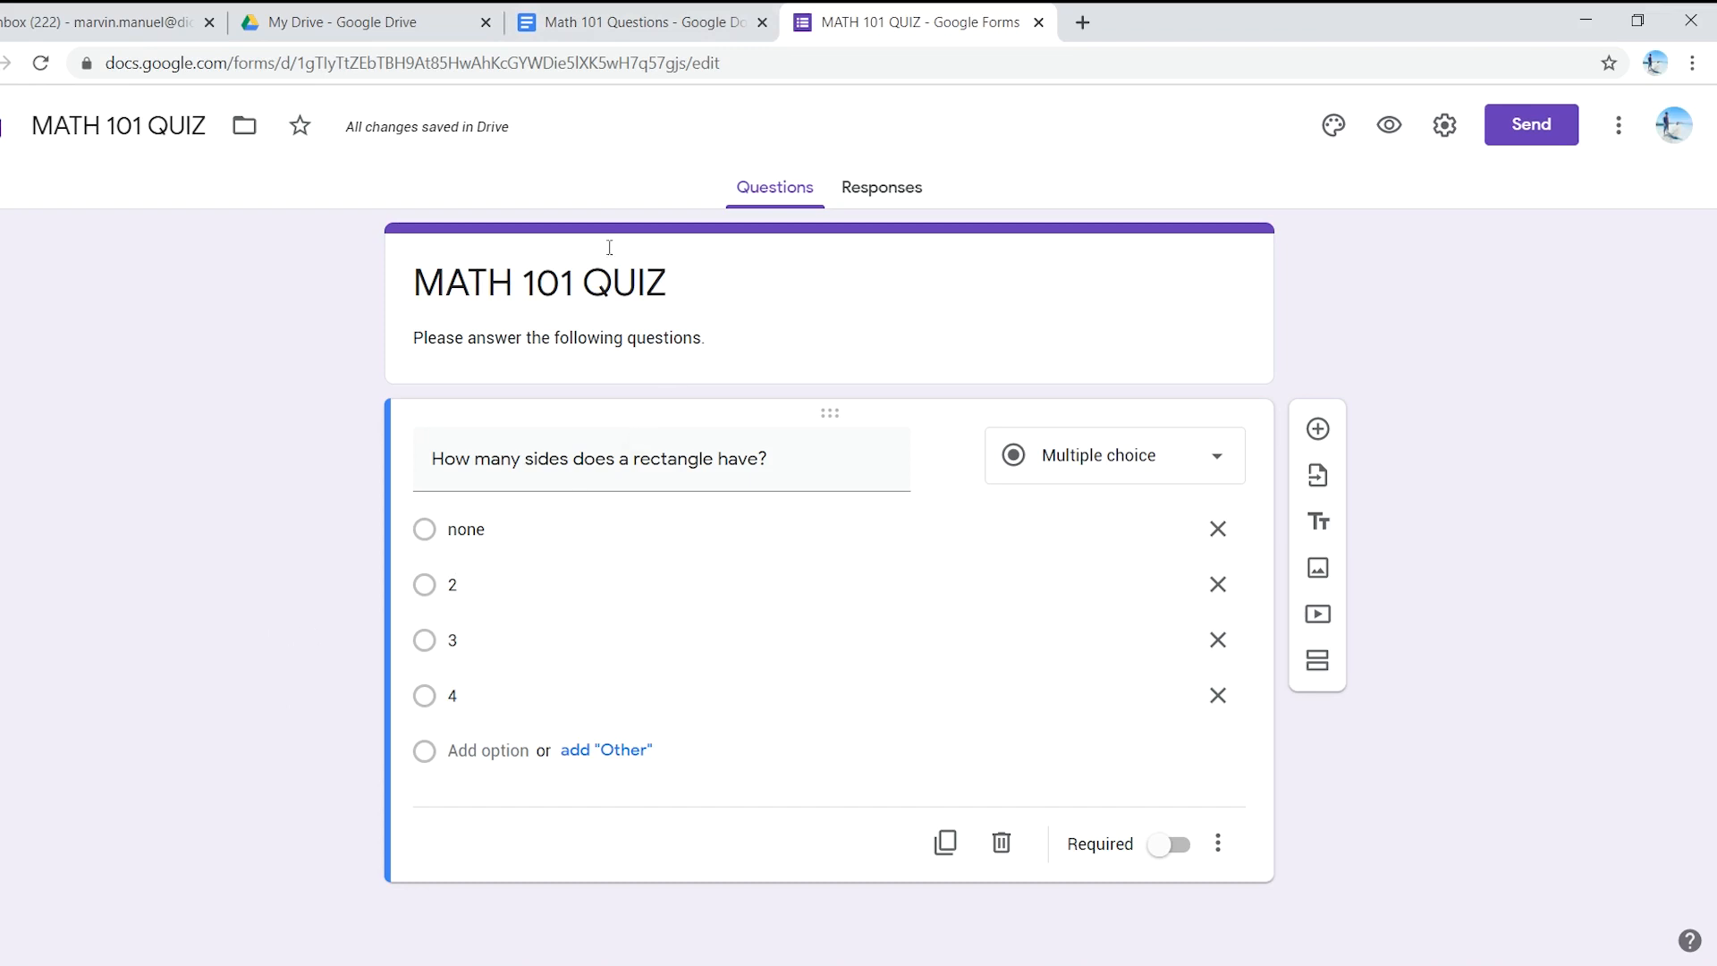
- Copy the second question's text from the document and add a new blank question
{"action": "left_click", "coordinate": [642, 12]}
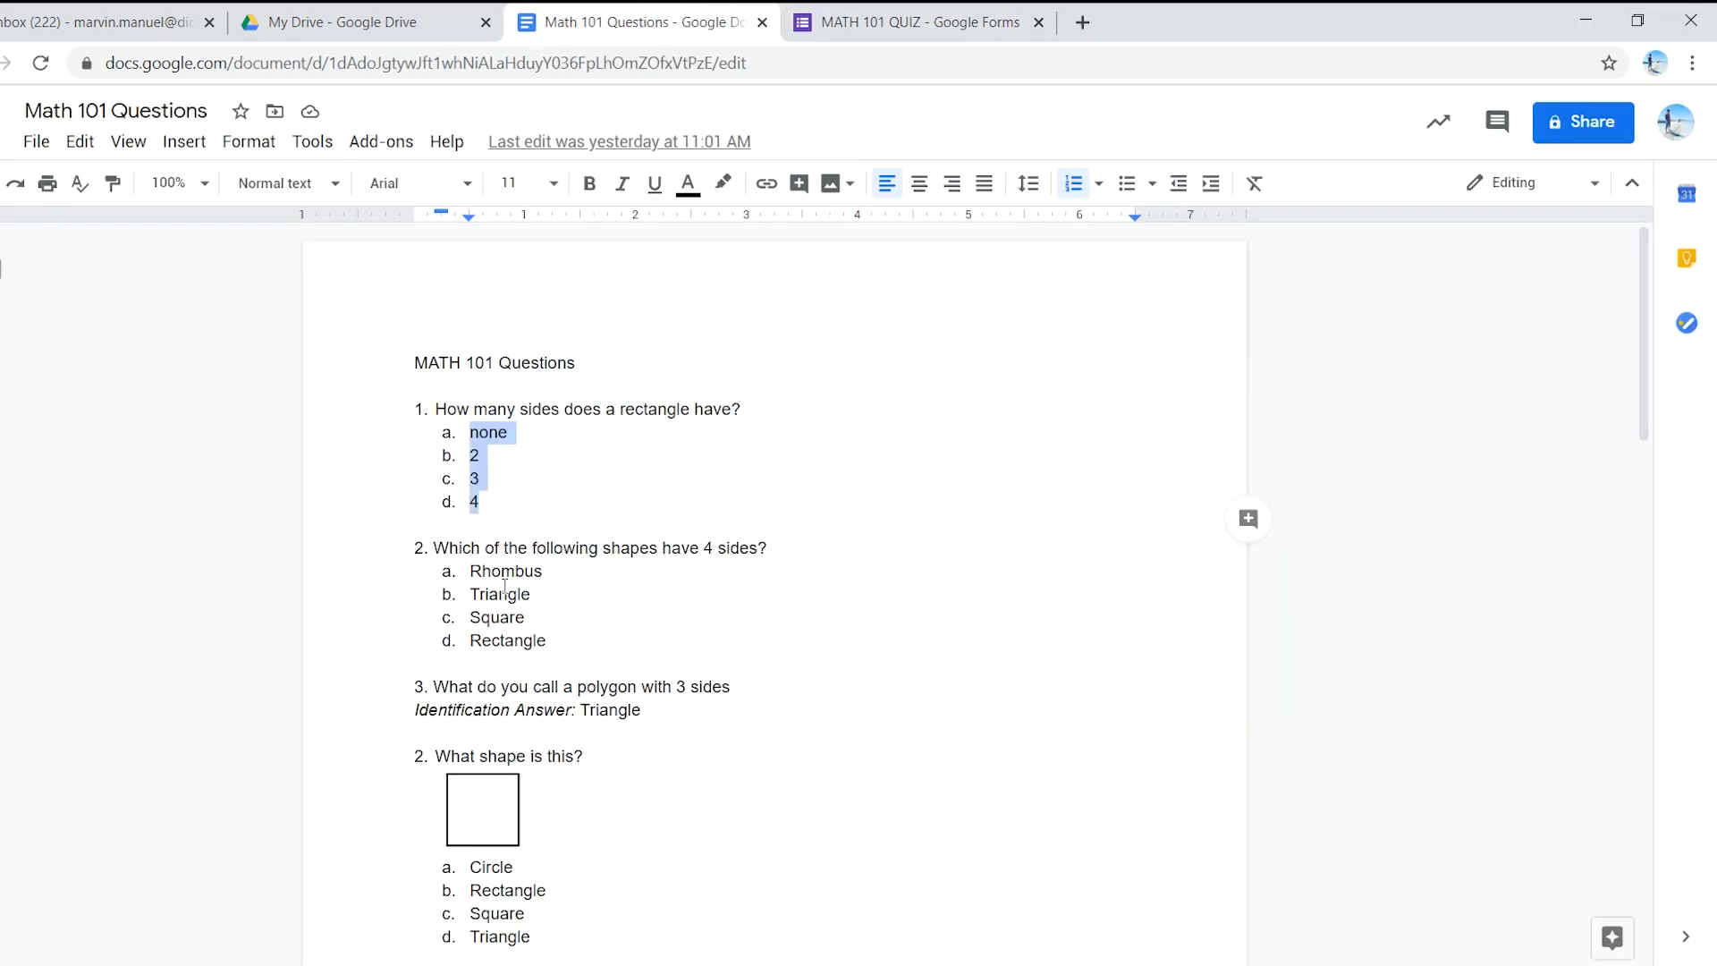
{"action": "left_click", "coordinate": [437, 548]}
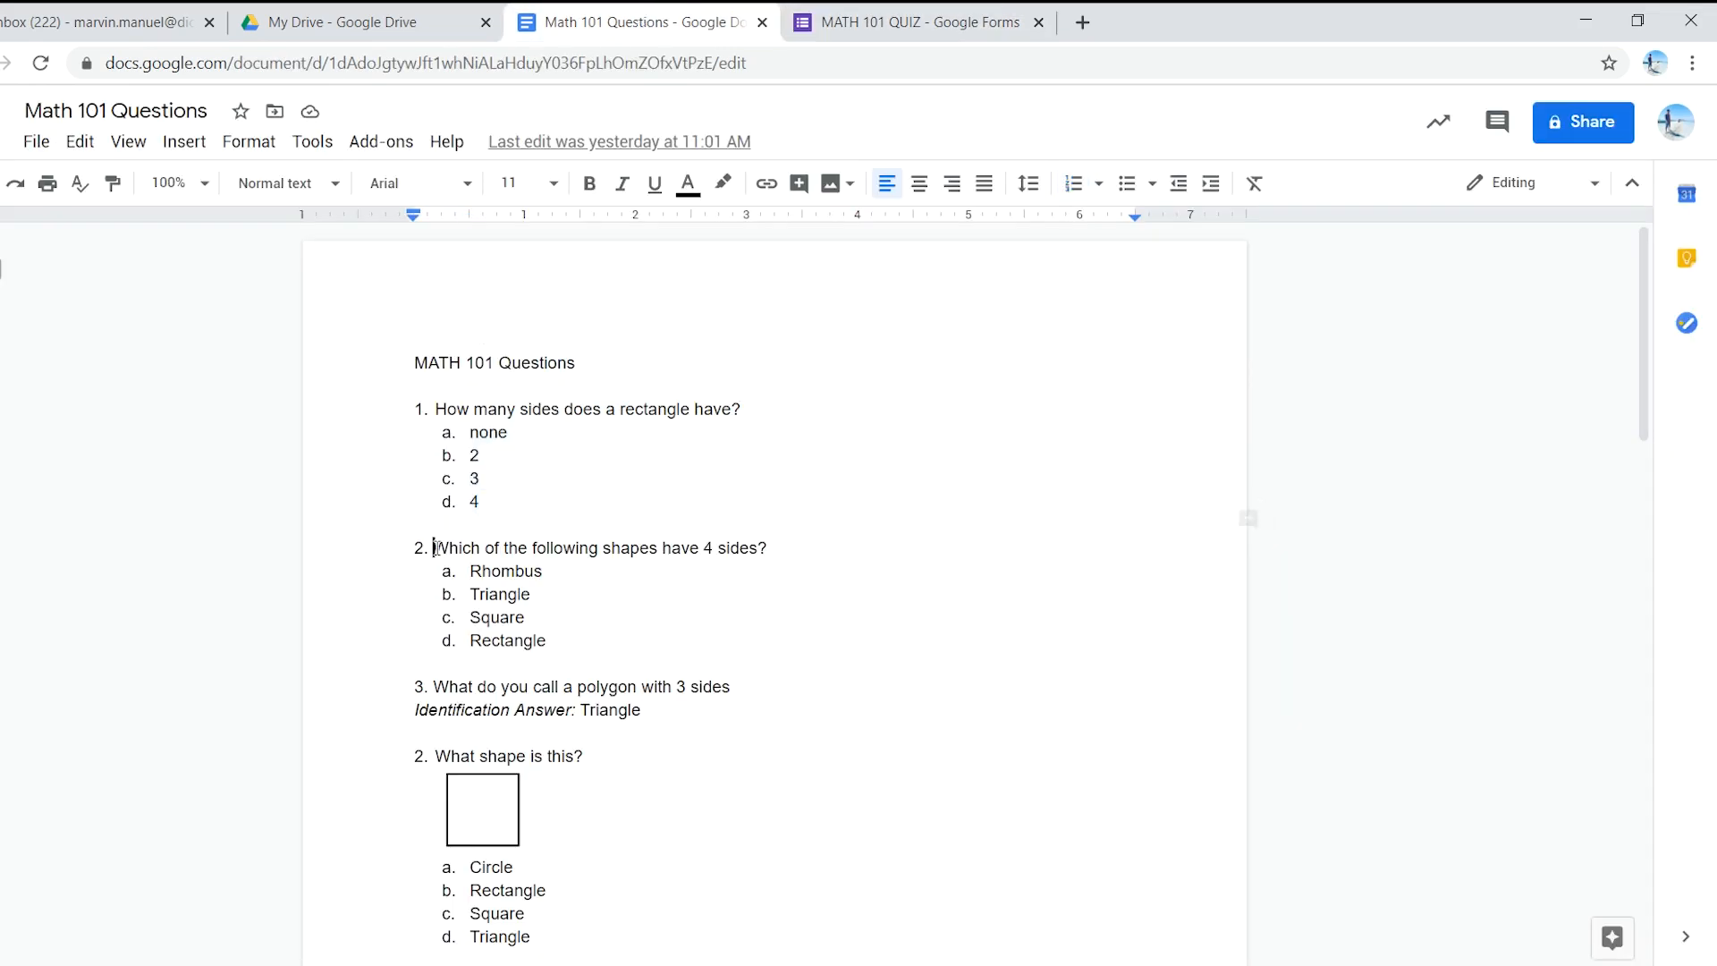
{"action": "left_click", "coordinate": [770, 550], "text": "shift"}
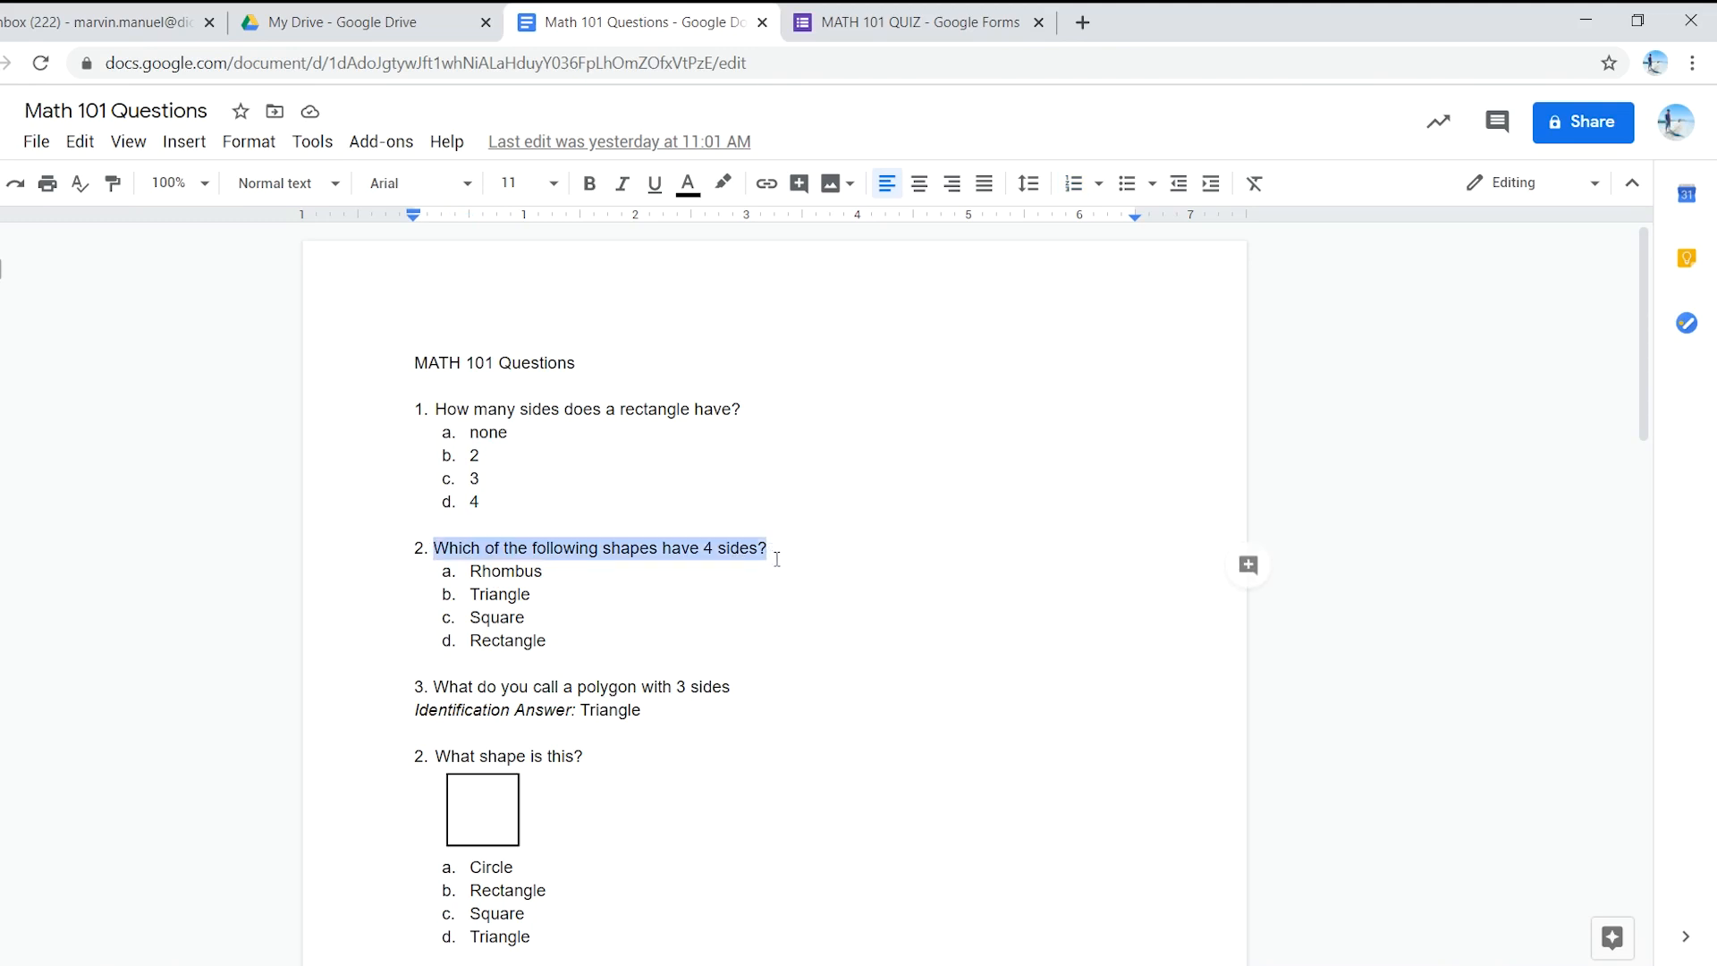
{"action": "left_click", "coordinate": [908, 21]}
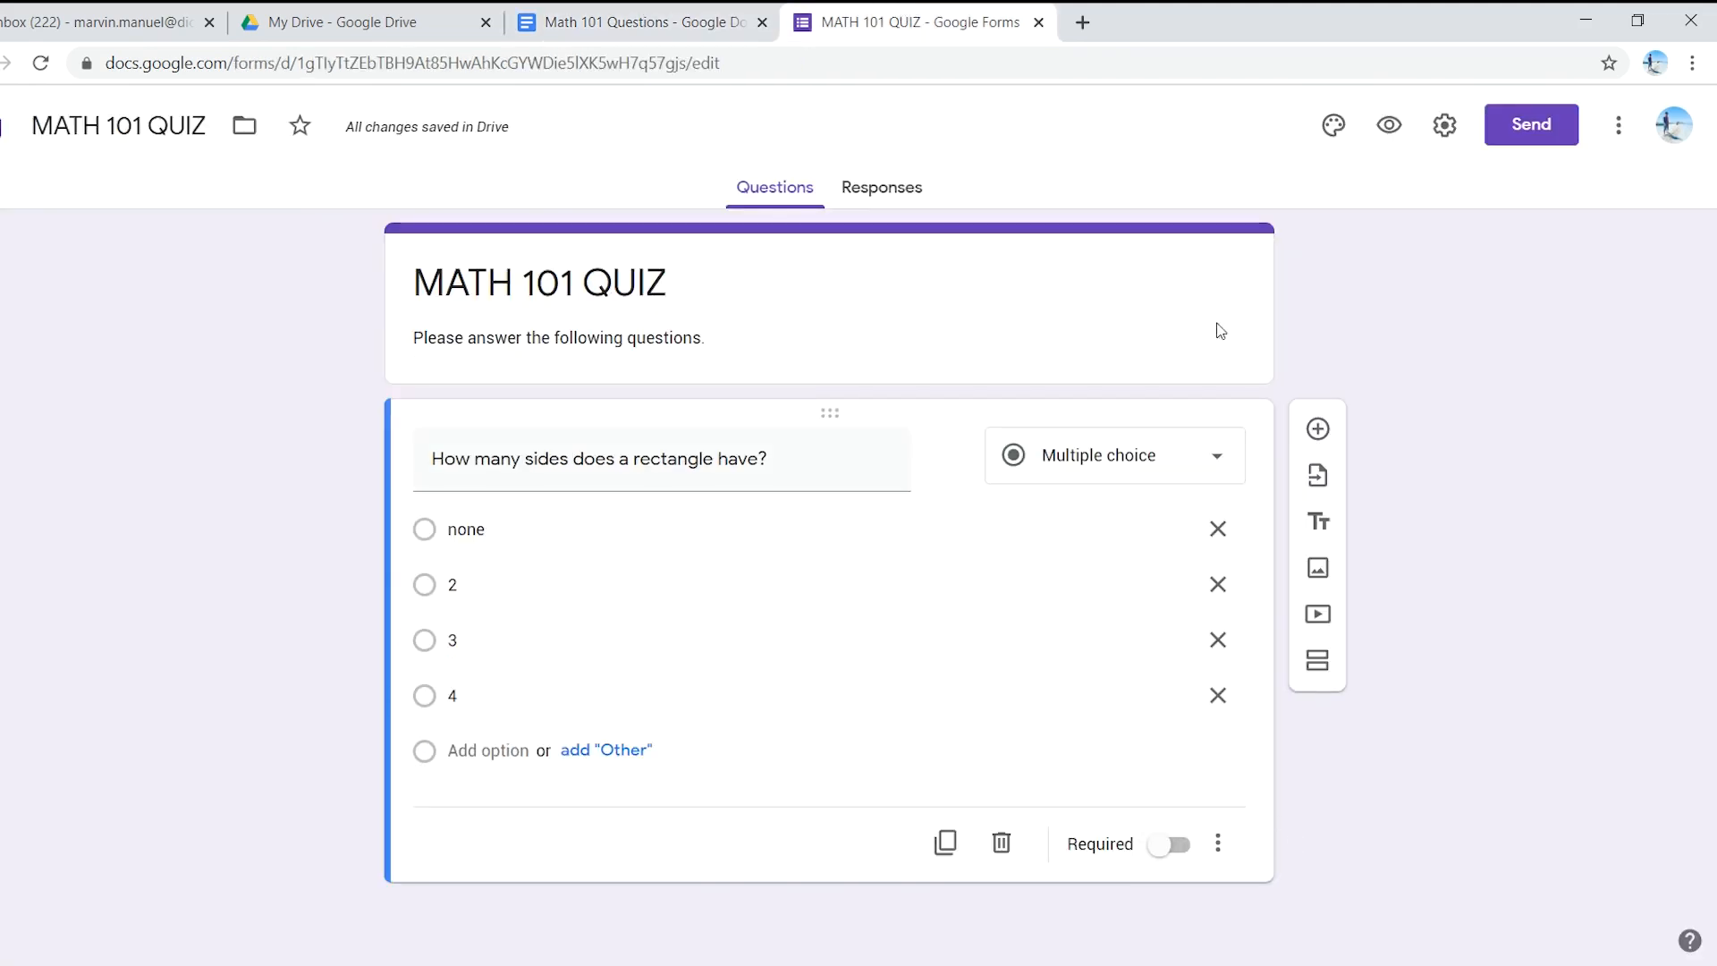
{"action": "left_click", "coordinate": [1314, 432]}
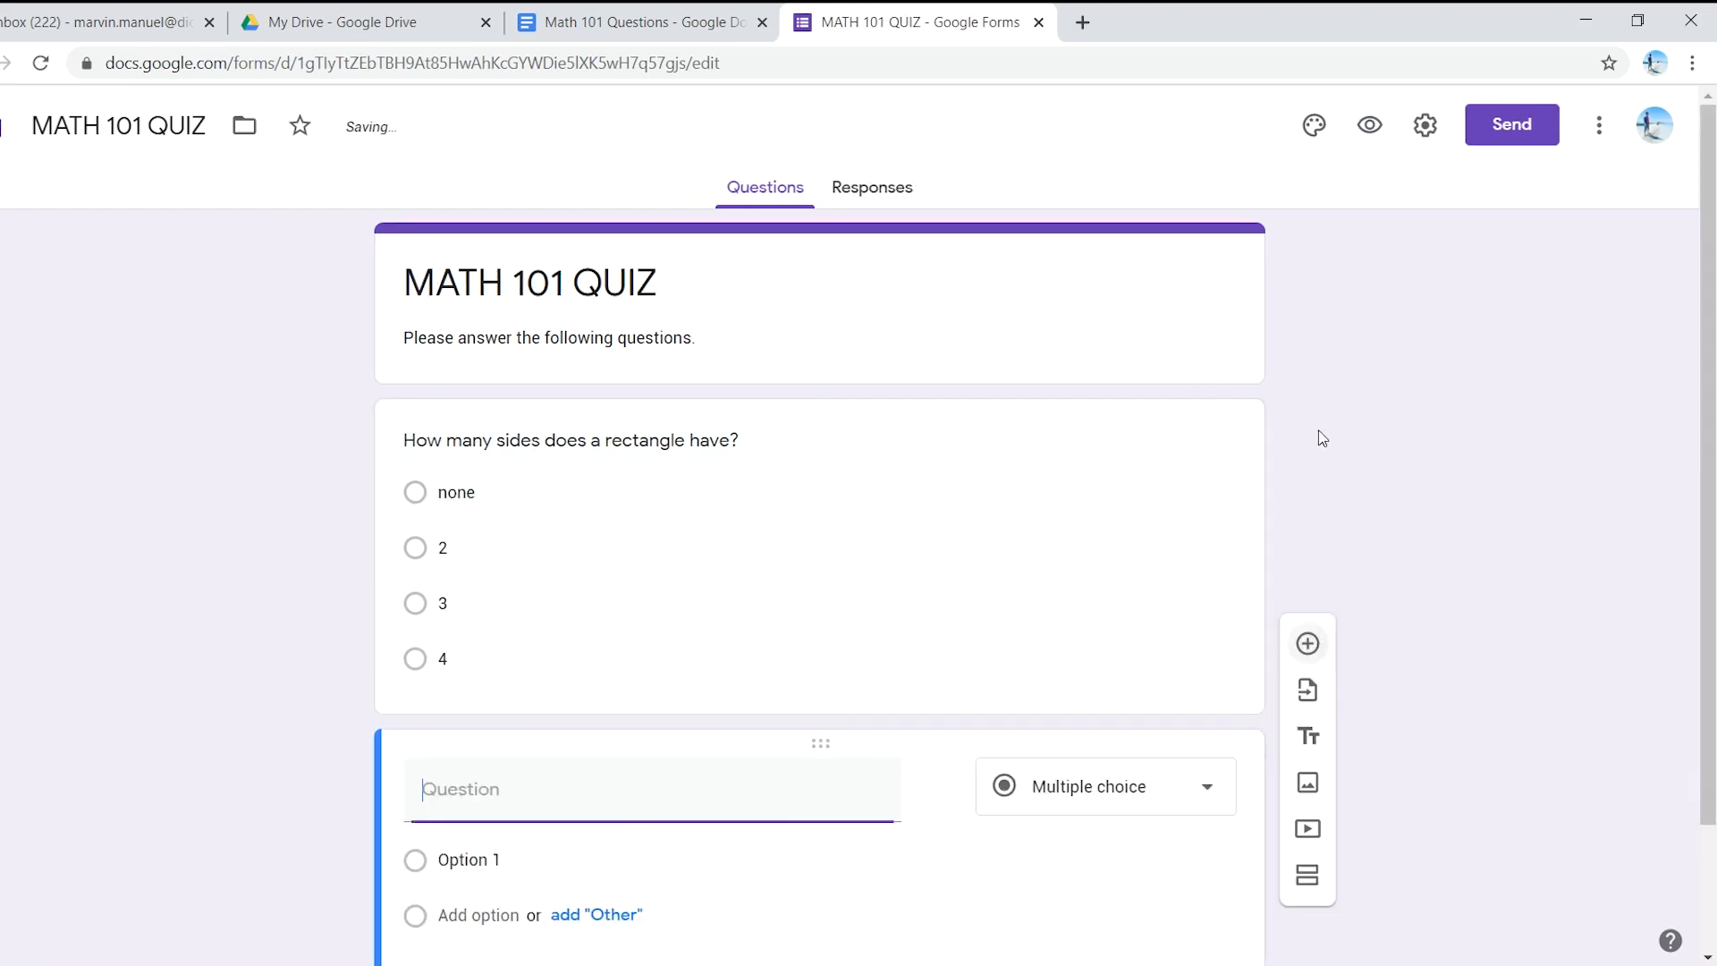
- Paste 'Which of the following shapes have 4 sides?' as question 2 and make the rectangle question required
{"action": "key", "text": "ctrl+v"}
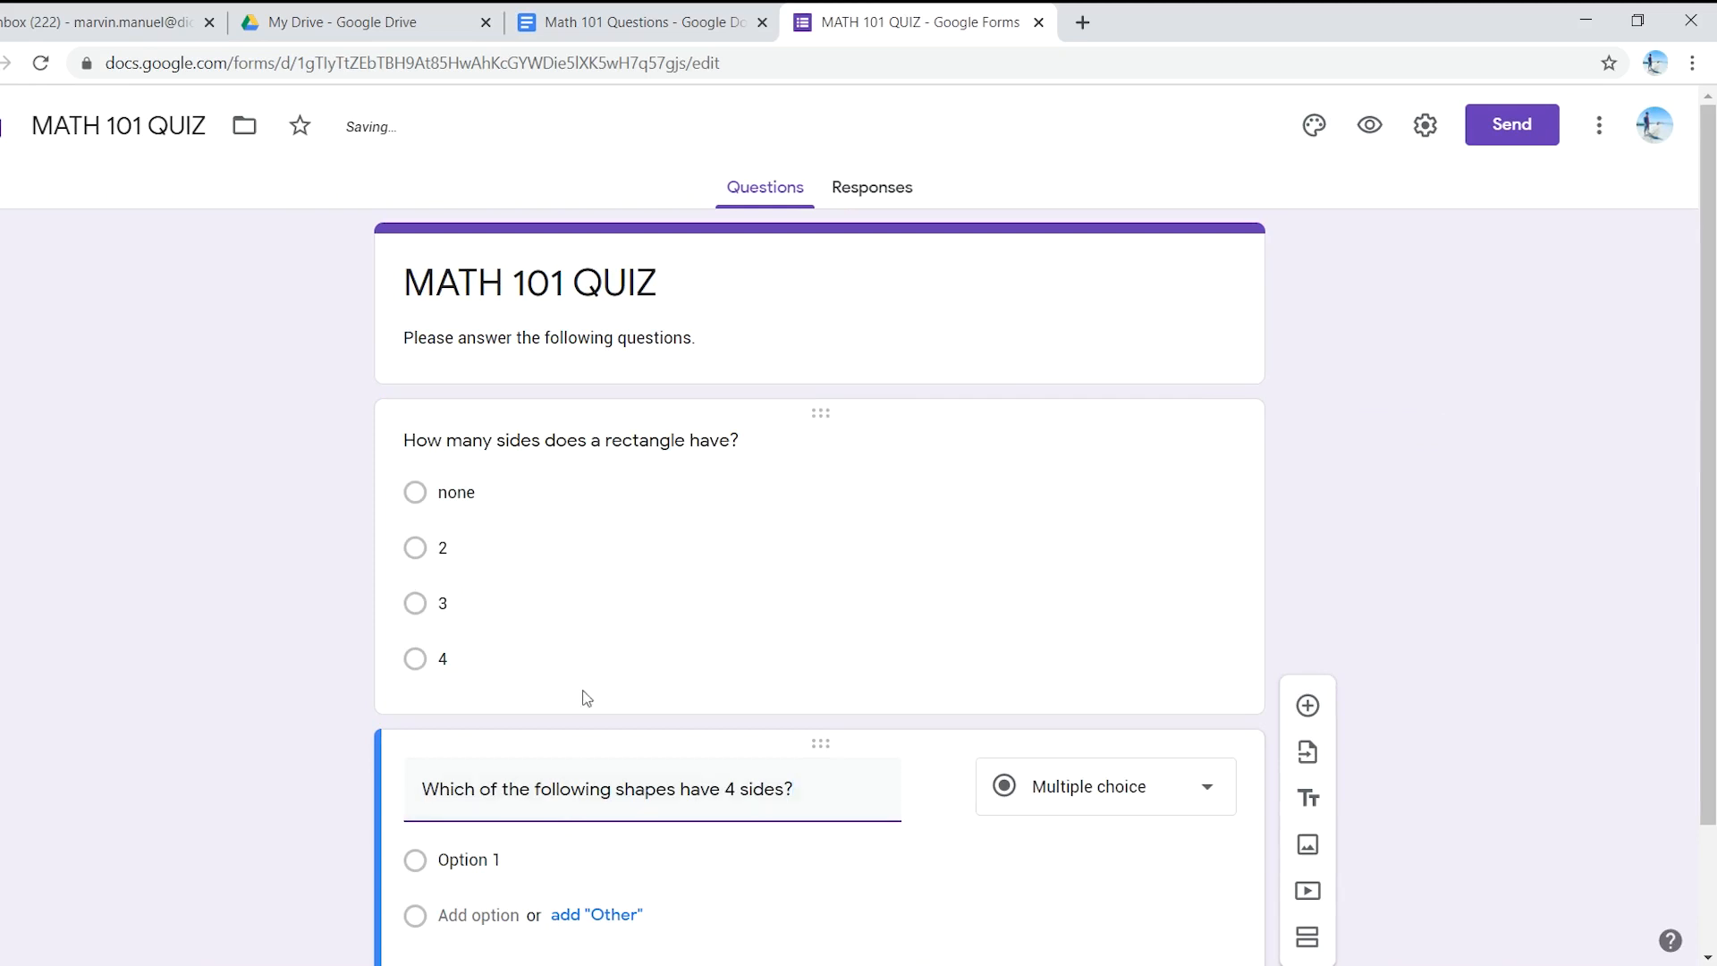
{"action": "scroll", "coordinate": [622, 654], "scroll_direction": "up", "scroll_amount": 2}
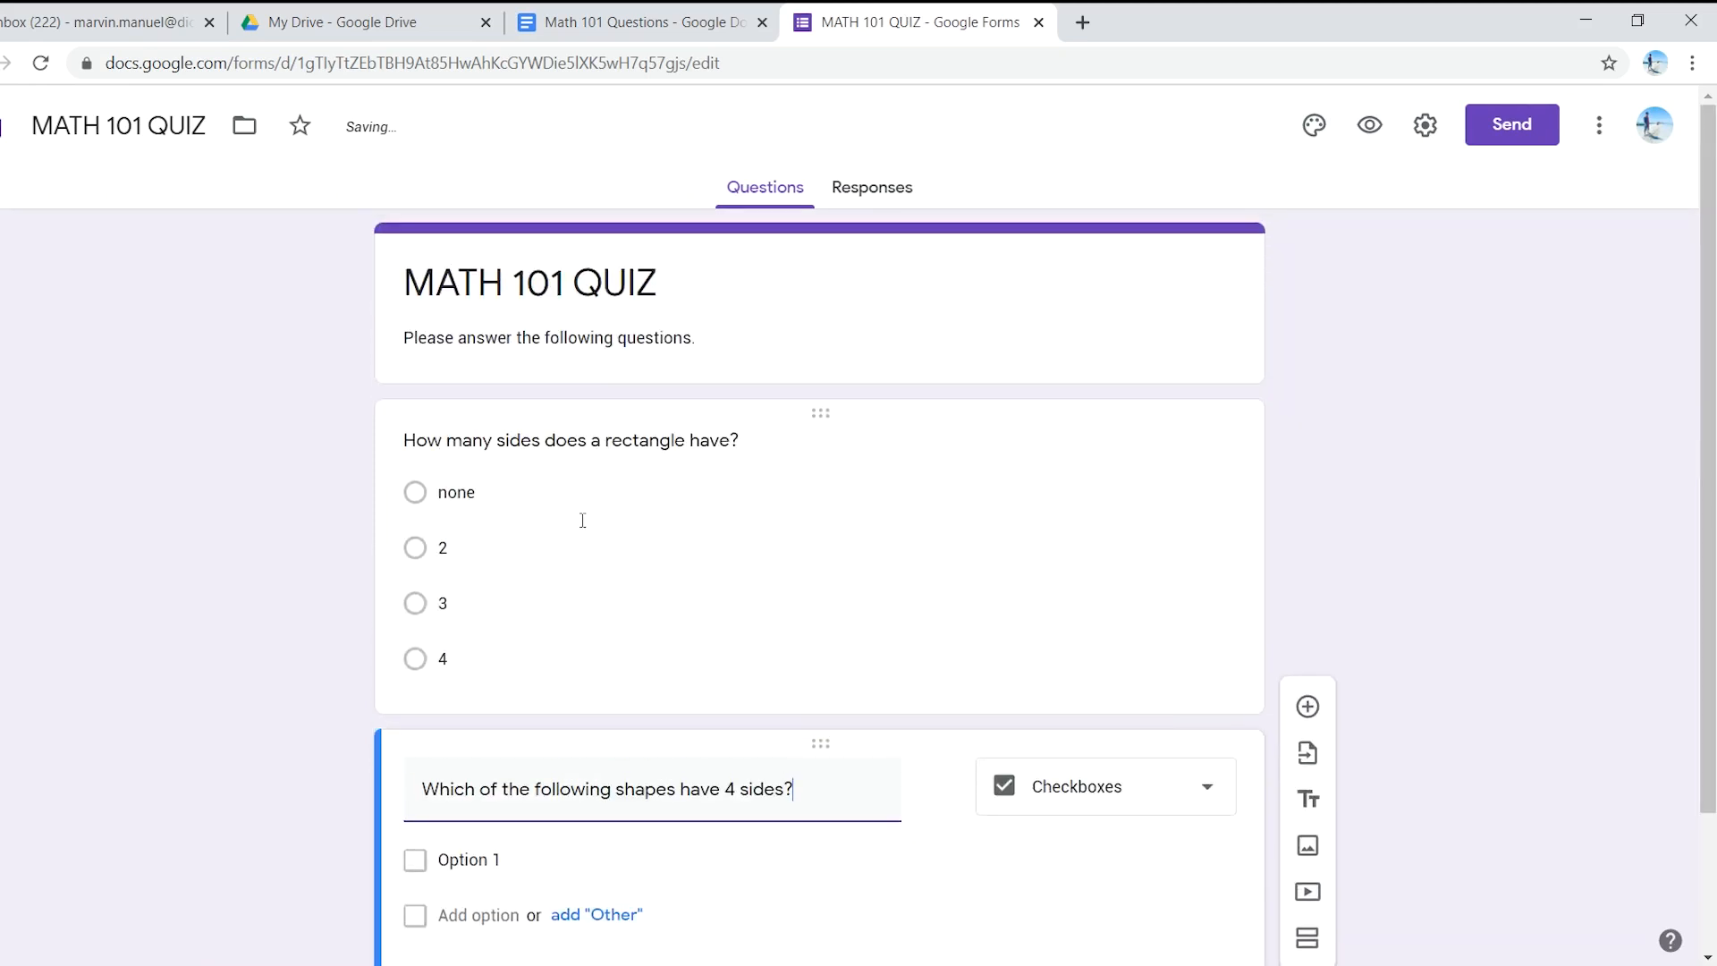
{"action": "left_click", "coordinate": [728, 507]}
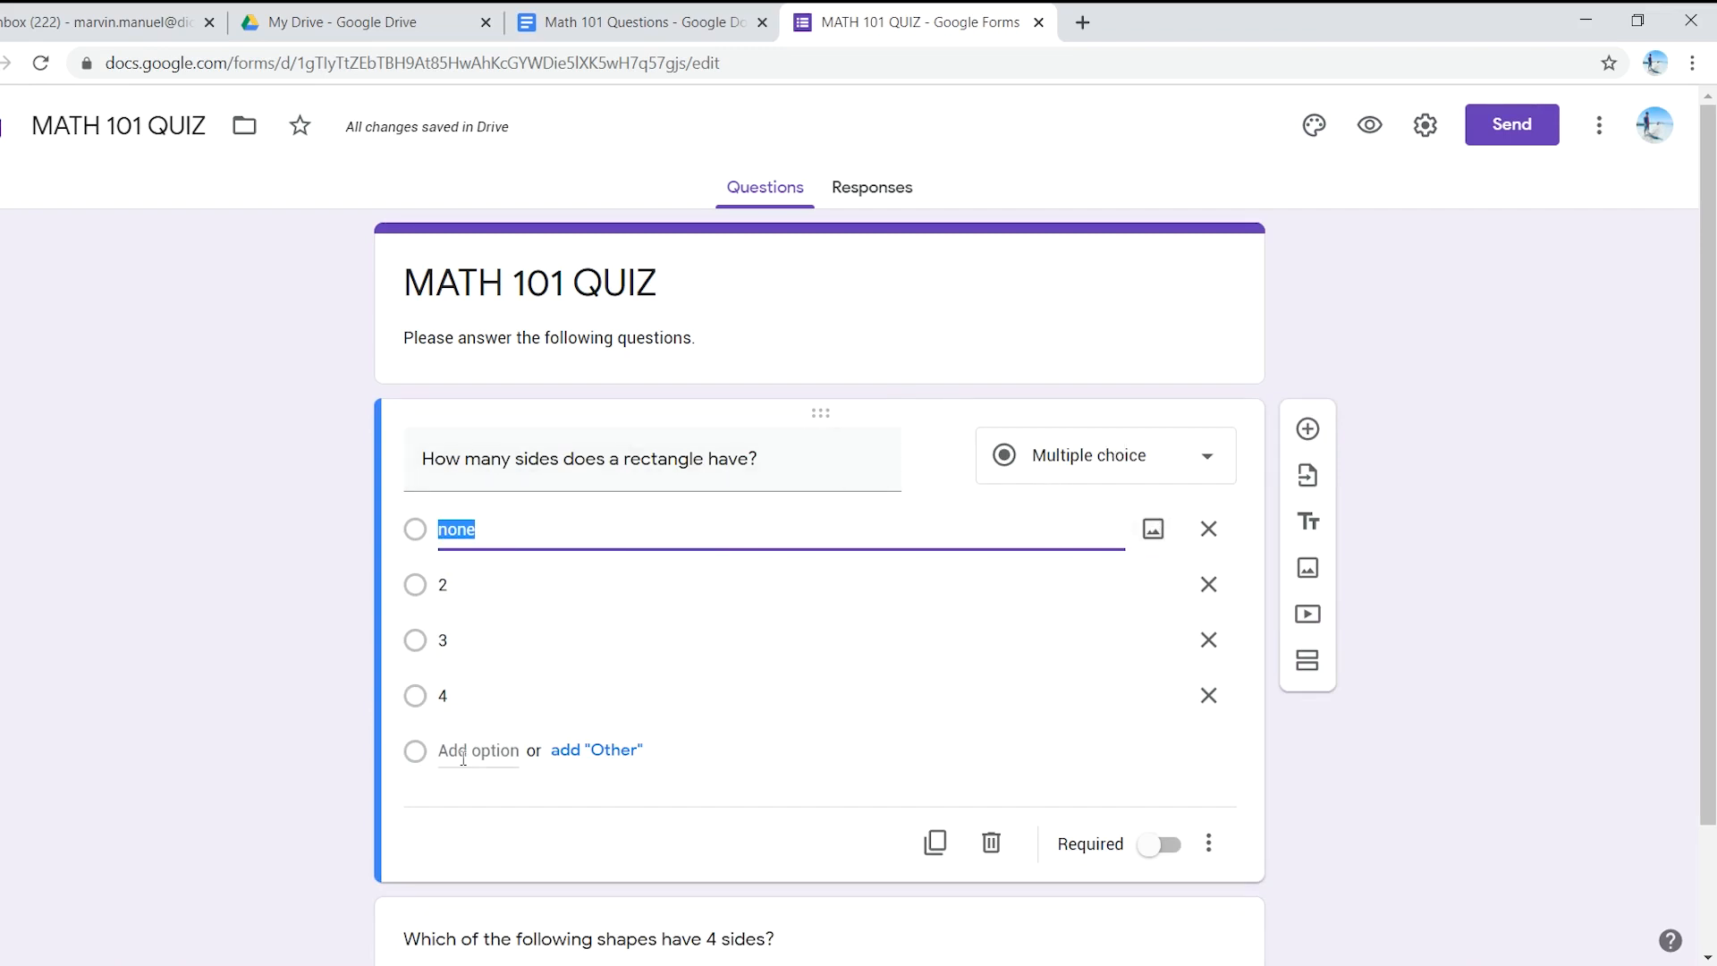
{"action": "left_click", "coordinate": [1169, 846]}
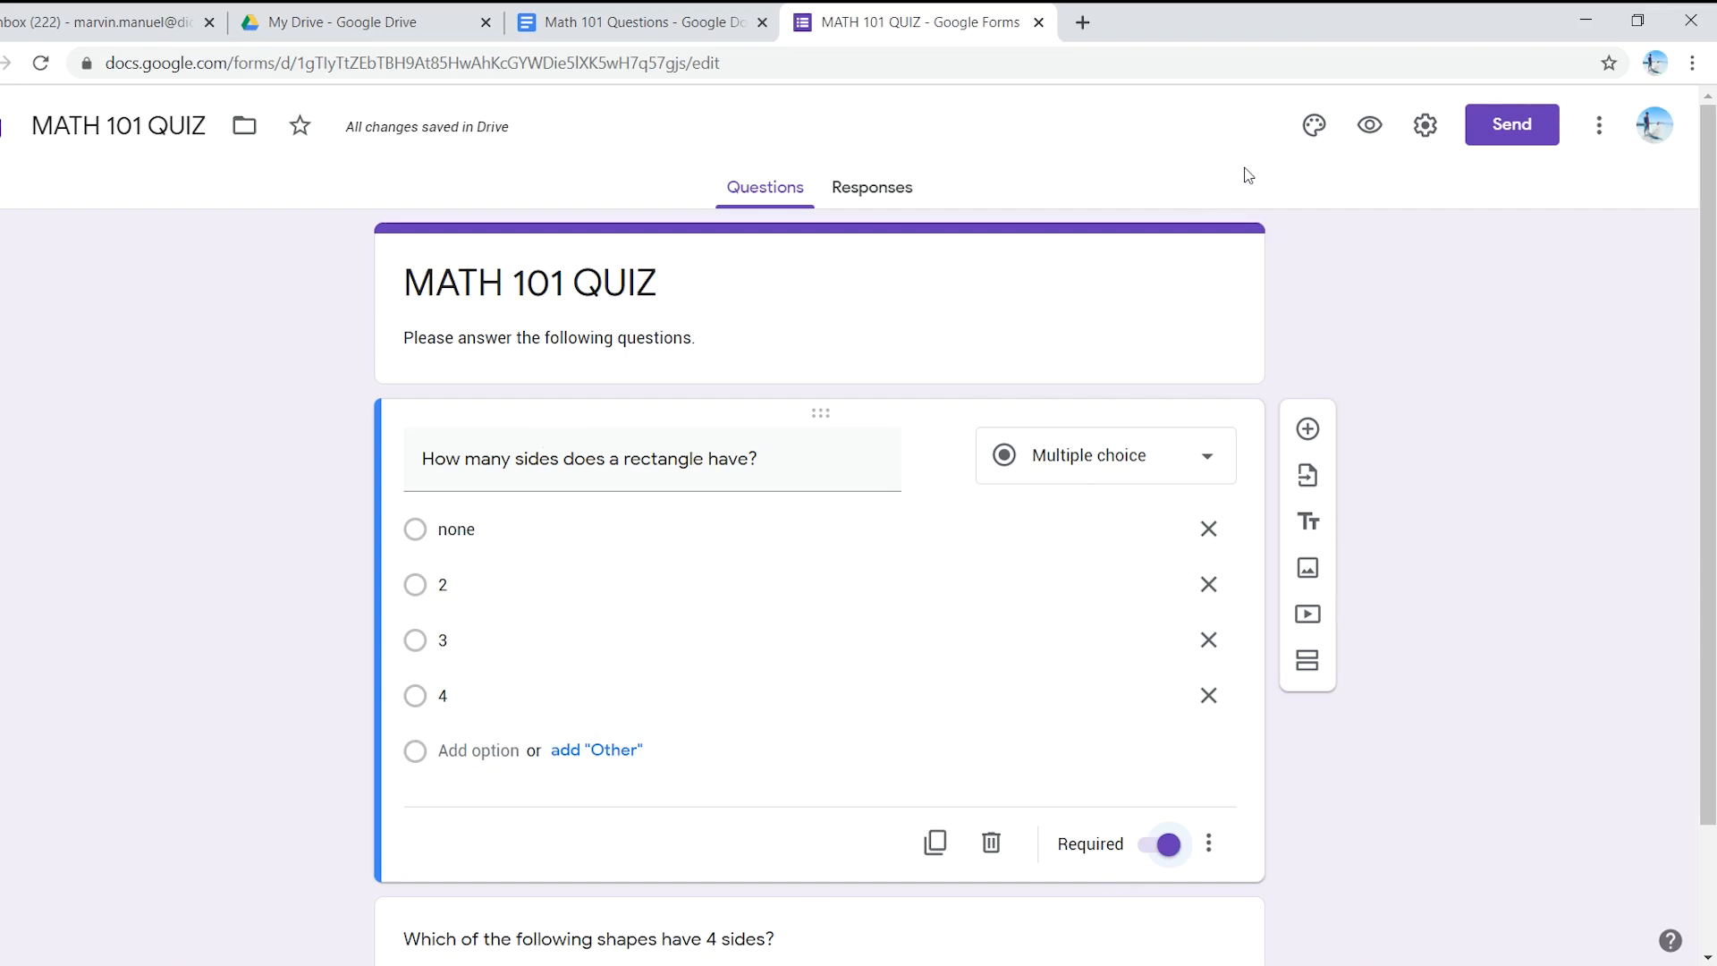
- Open the form Settings and move from Presentation to the Quizzes options
{"action": "left_click", "coordinate": [1422, 130]}
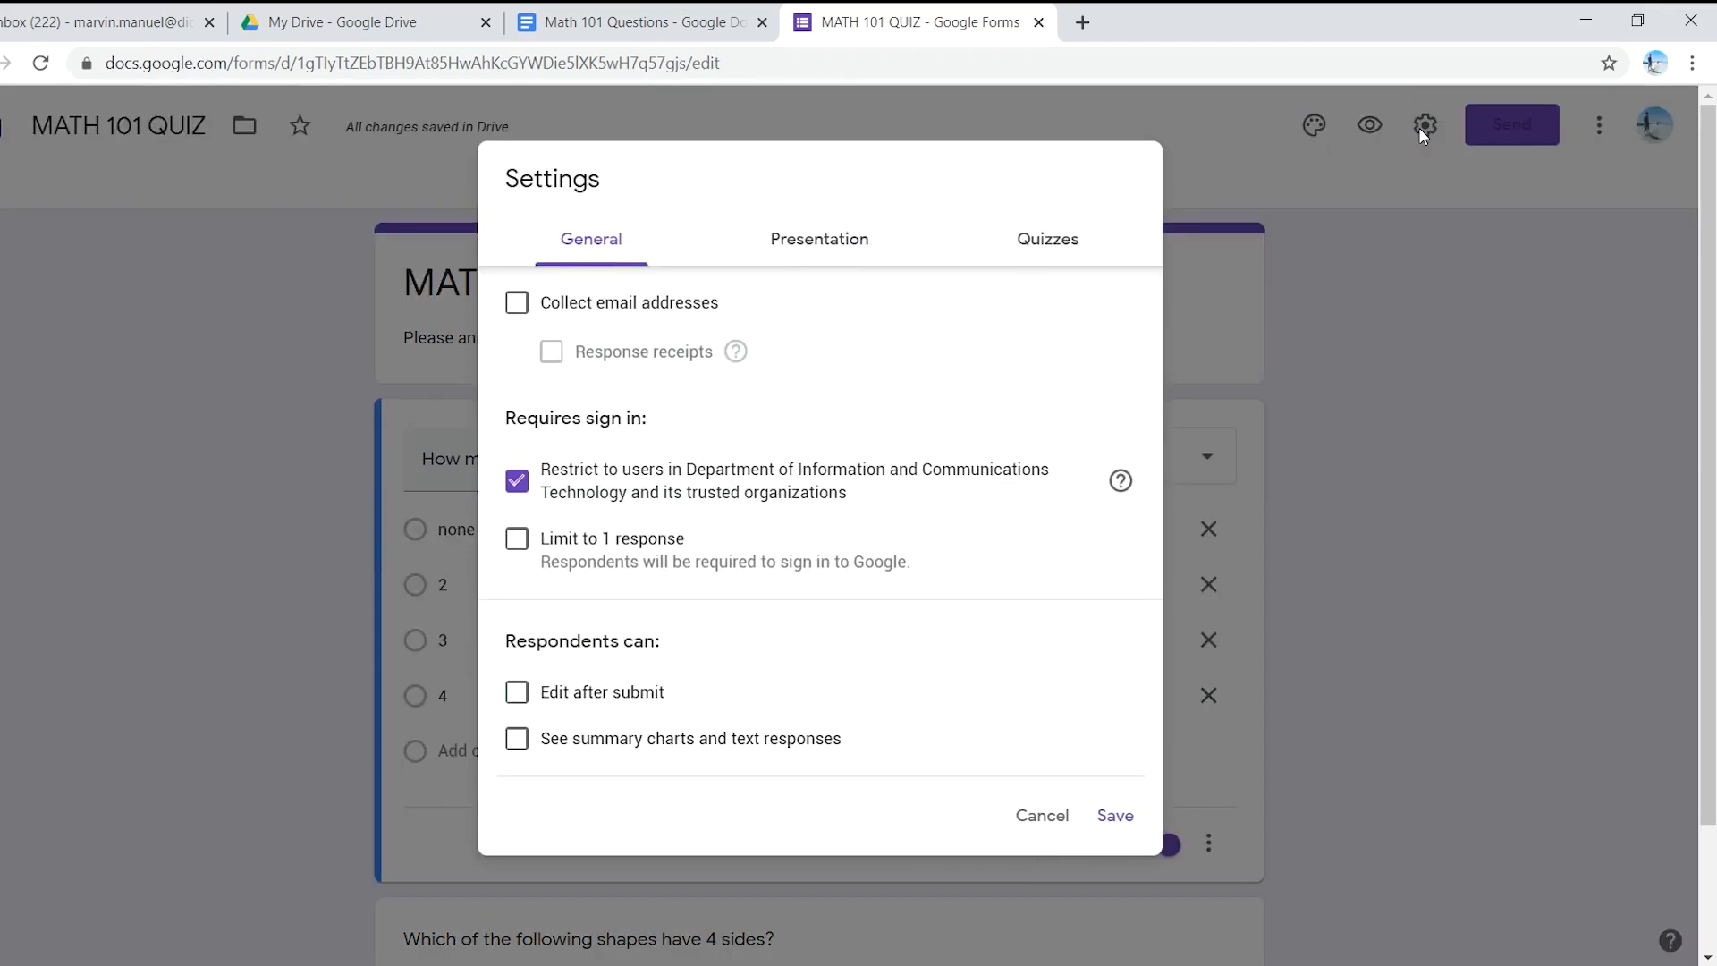
{"action": "left_click", "coordinate": [844, 239]}
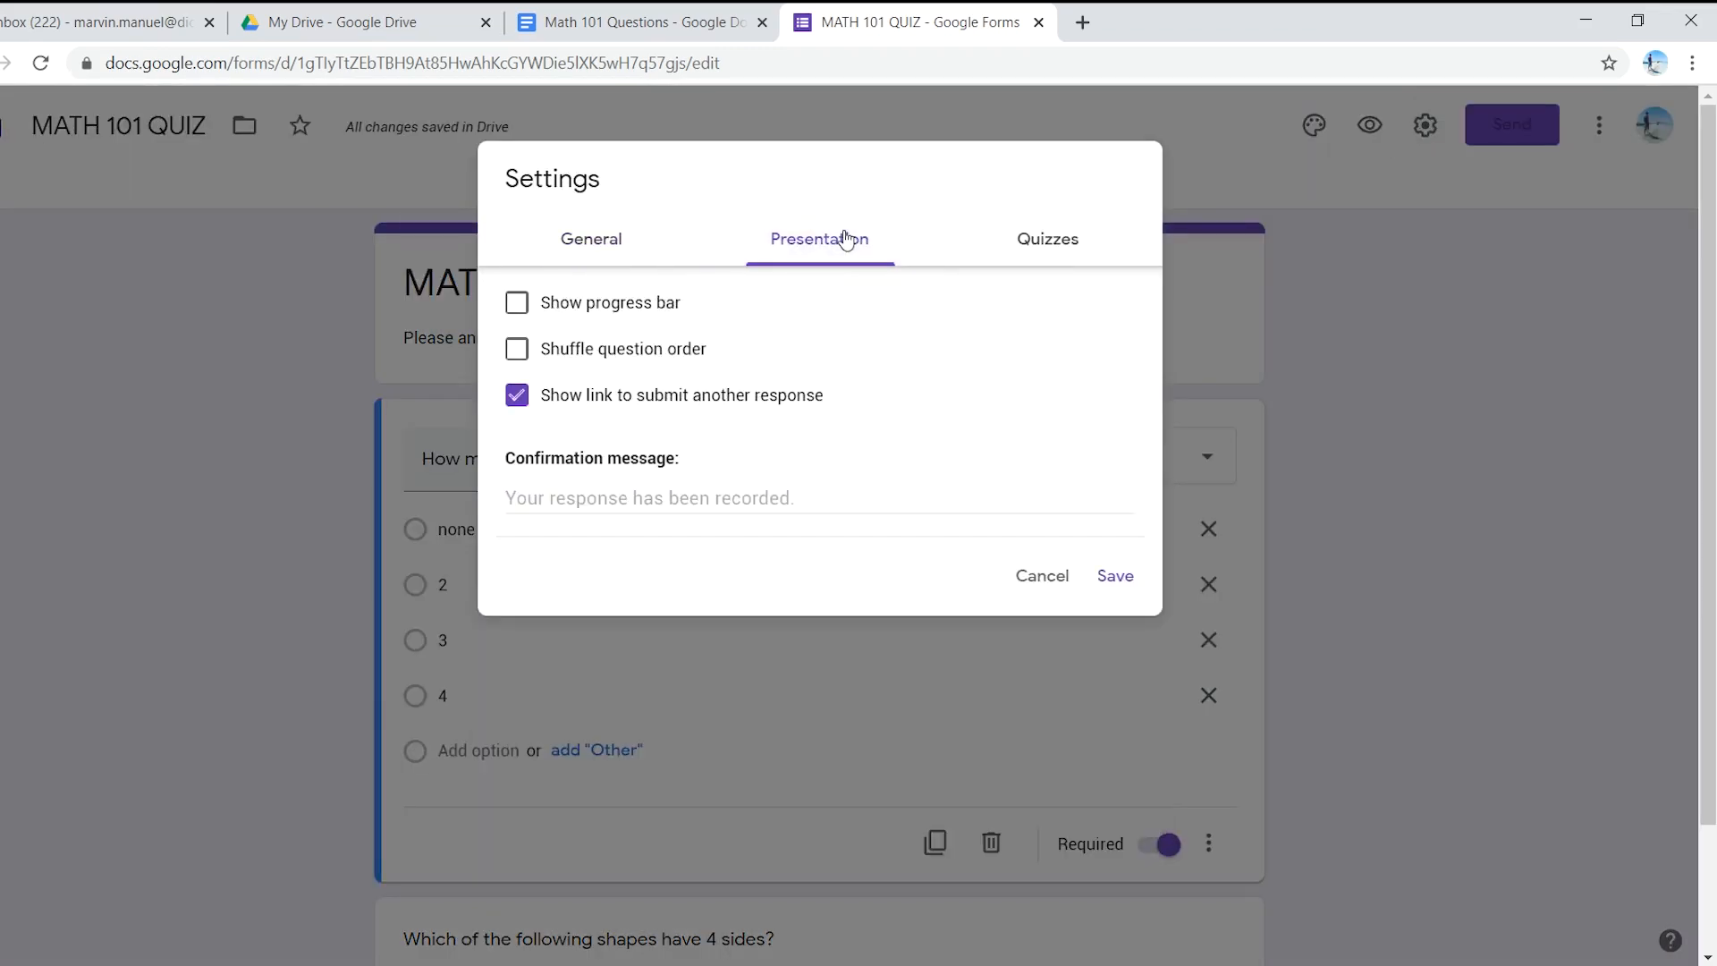
{"action": "left_click", "coordinate": [1071, 236]}
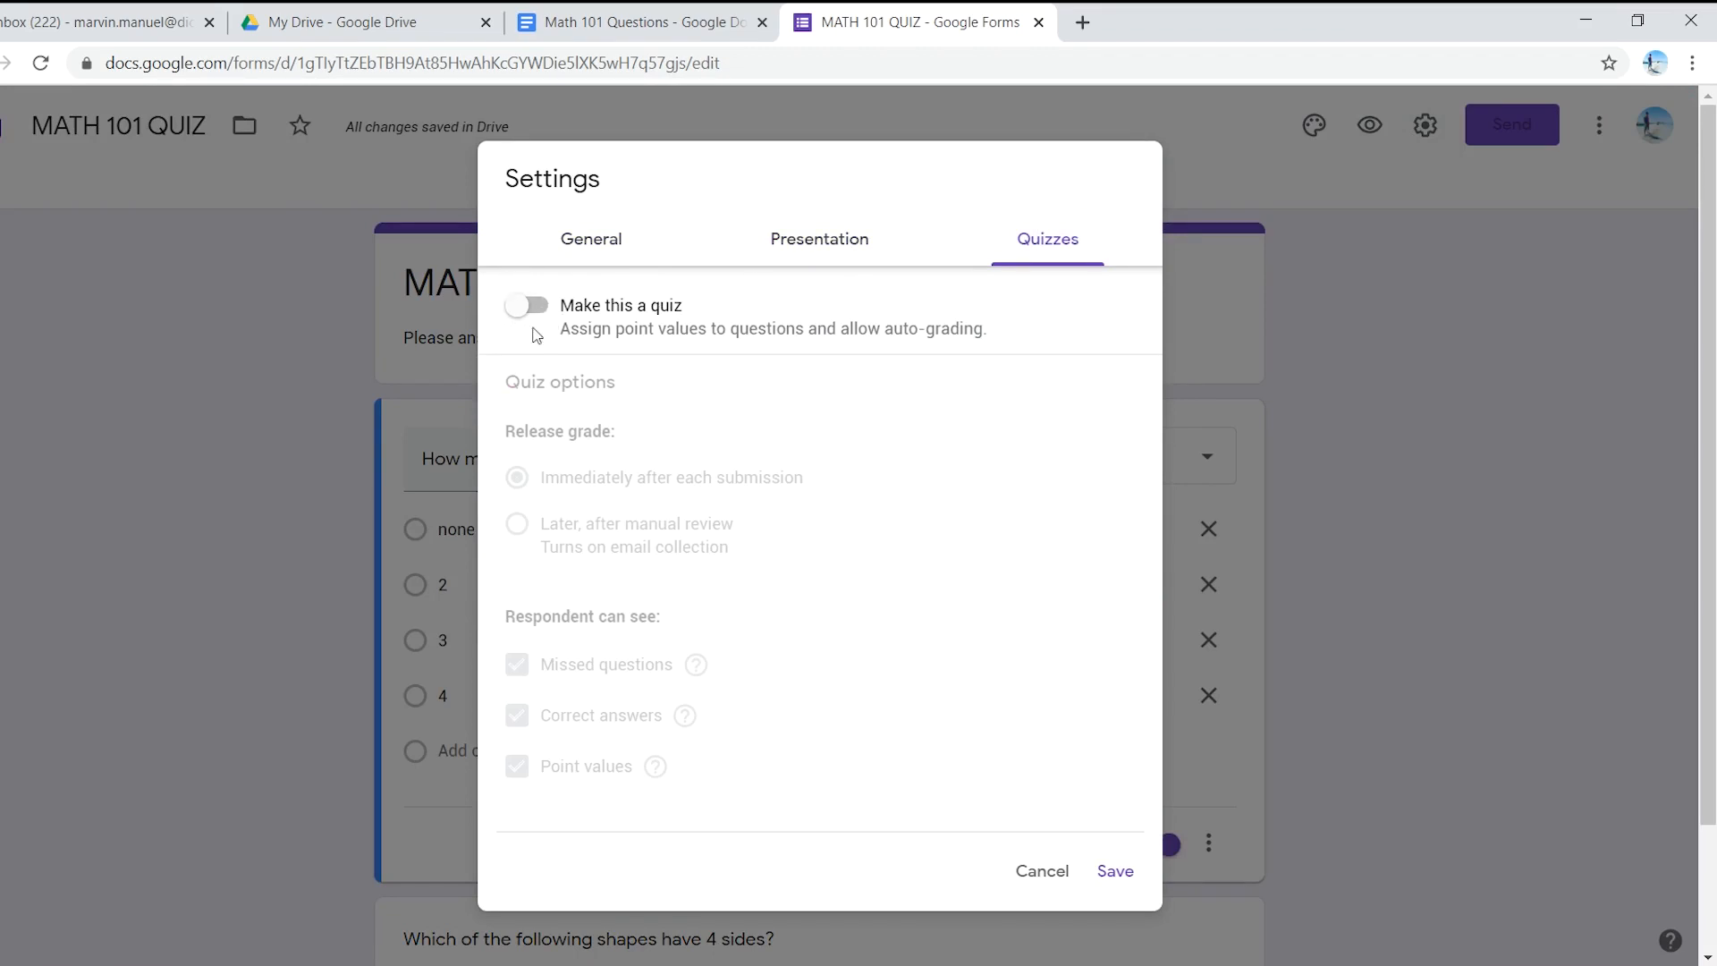
- Enable 'Make this a quiz' with grades released 'Later, after manual review'
{"action": "left_click", "coordinate": [547, 311]}
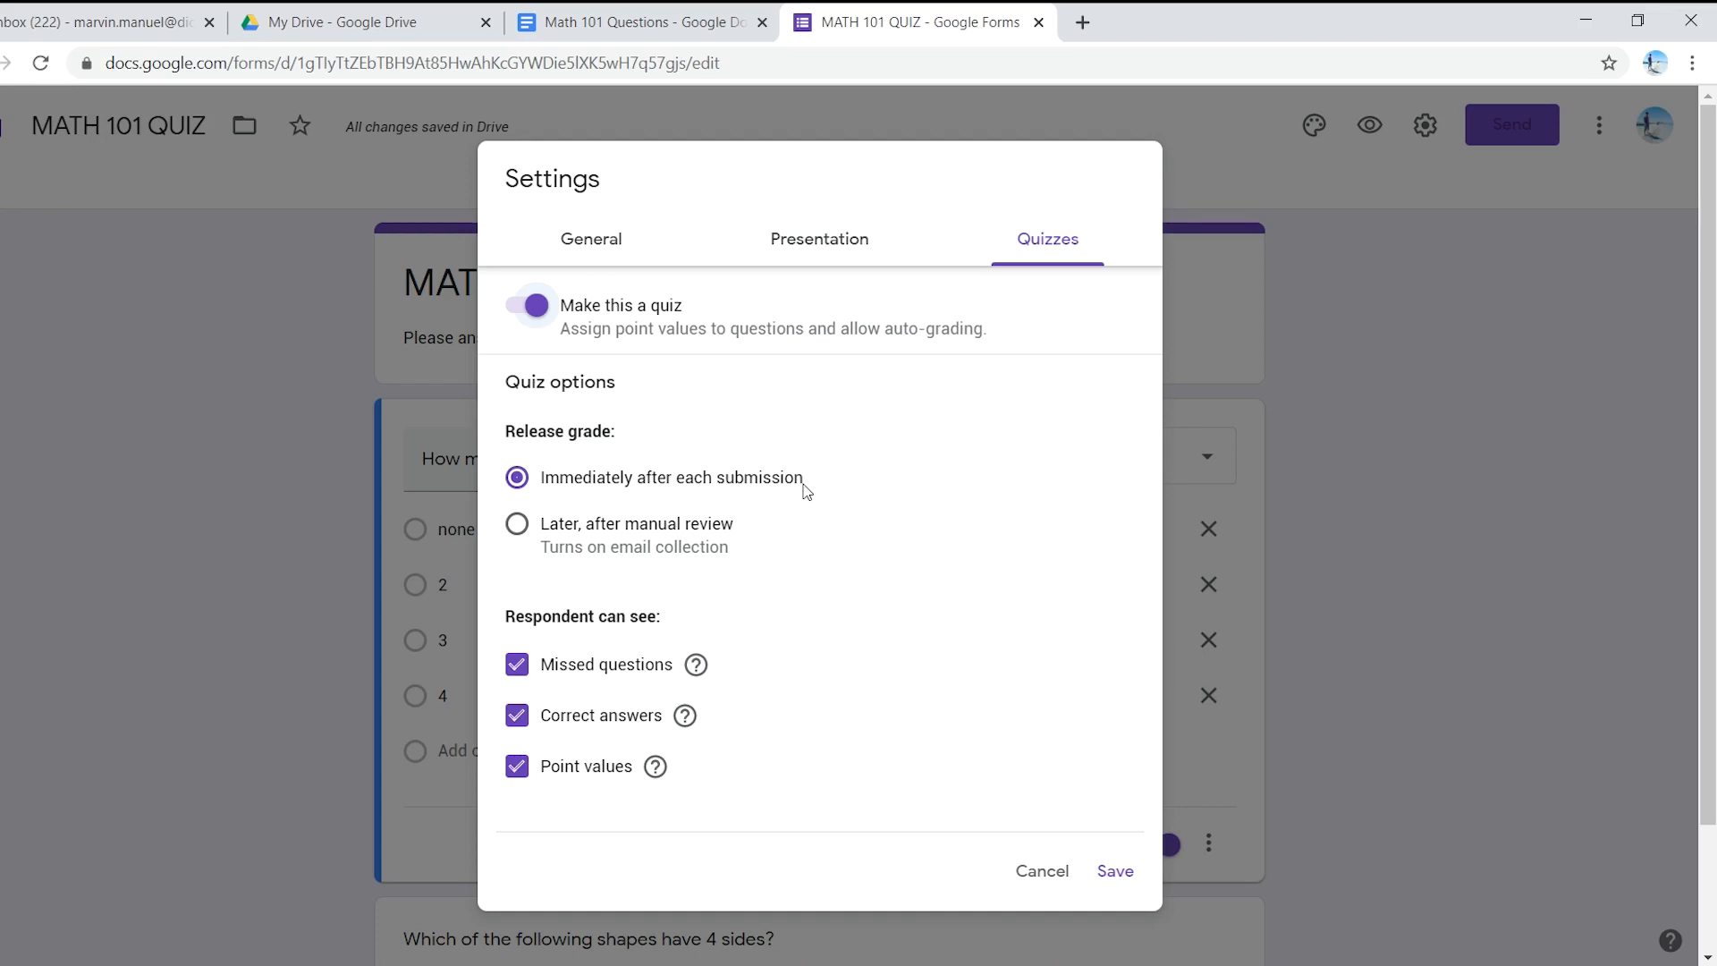
{"action": "left_click", "coordinate": [594, 530]}
{"action": "scroll", "coordinate": [675, 623], "scroll_direction": "down", "scroll_amount": 1}
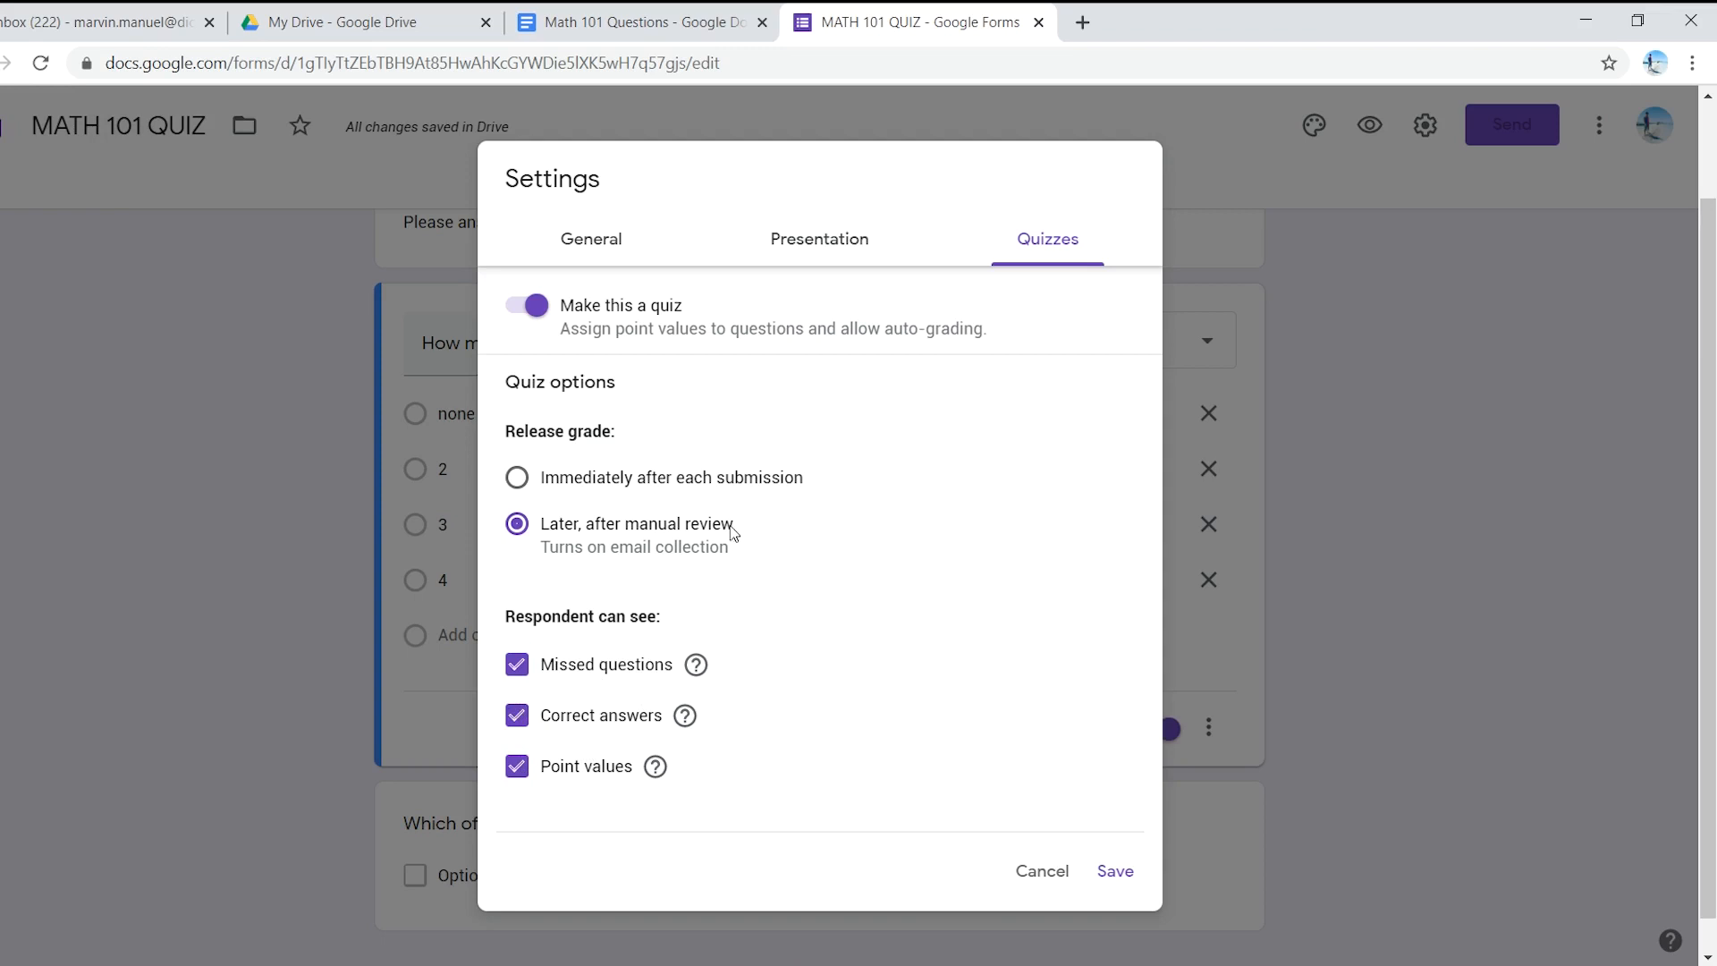
- Save the quiz settings
{"action": "left_click", "coordinate": [1115, 872]}
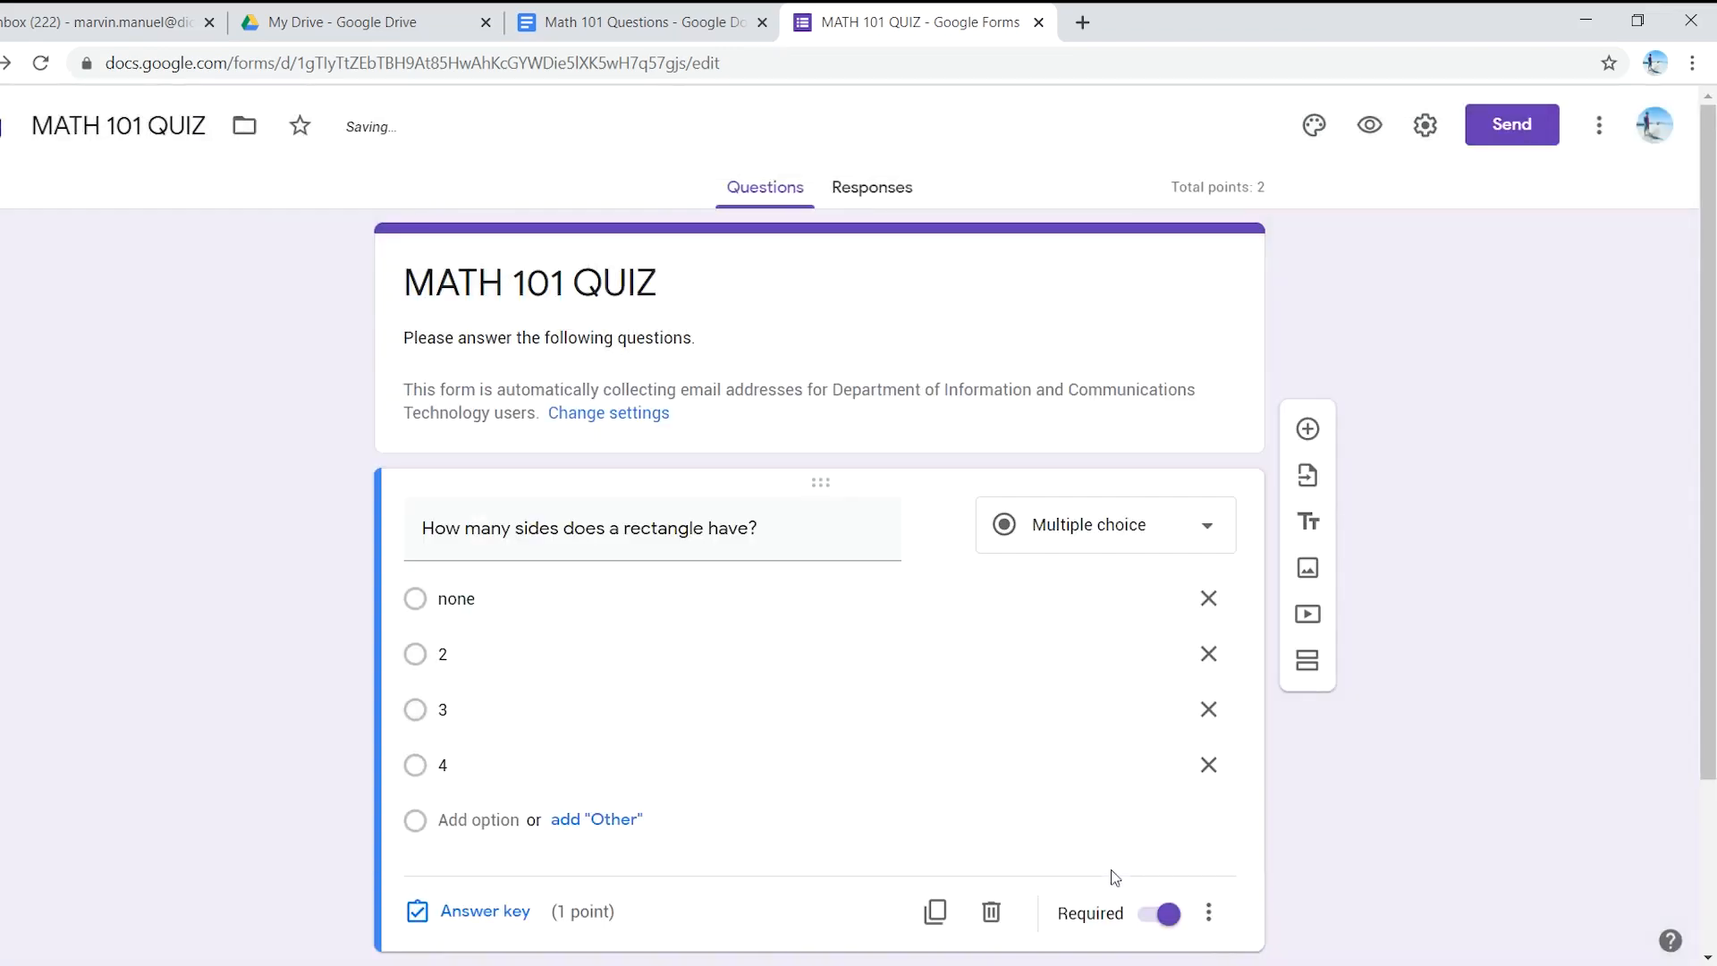
{"action": "scroll", "coordinate": [1111, 871], "scroll_direction": "down", "scroll_amount": 2}
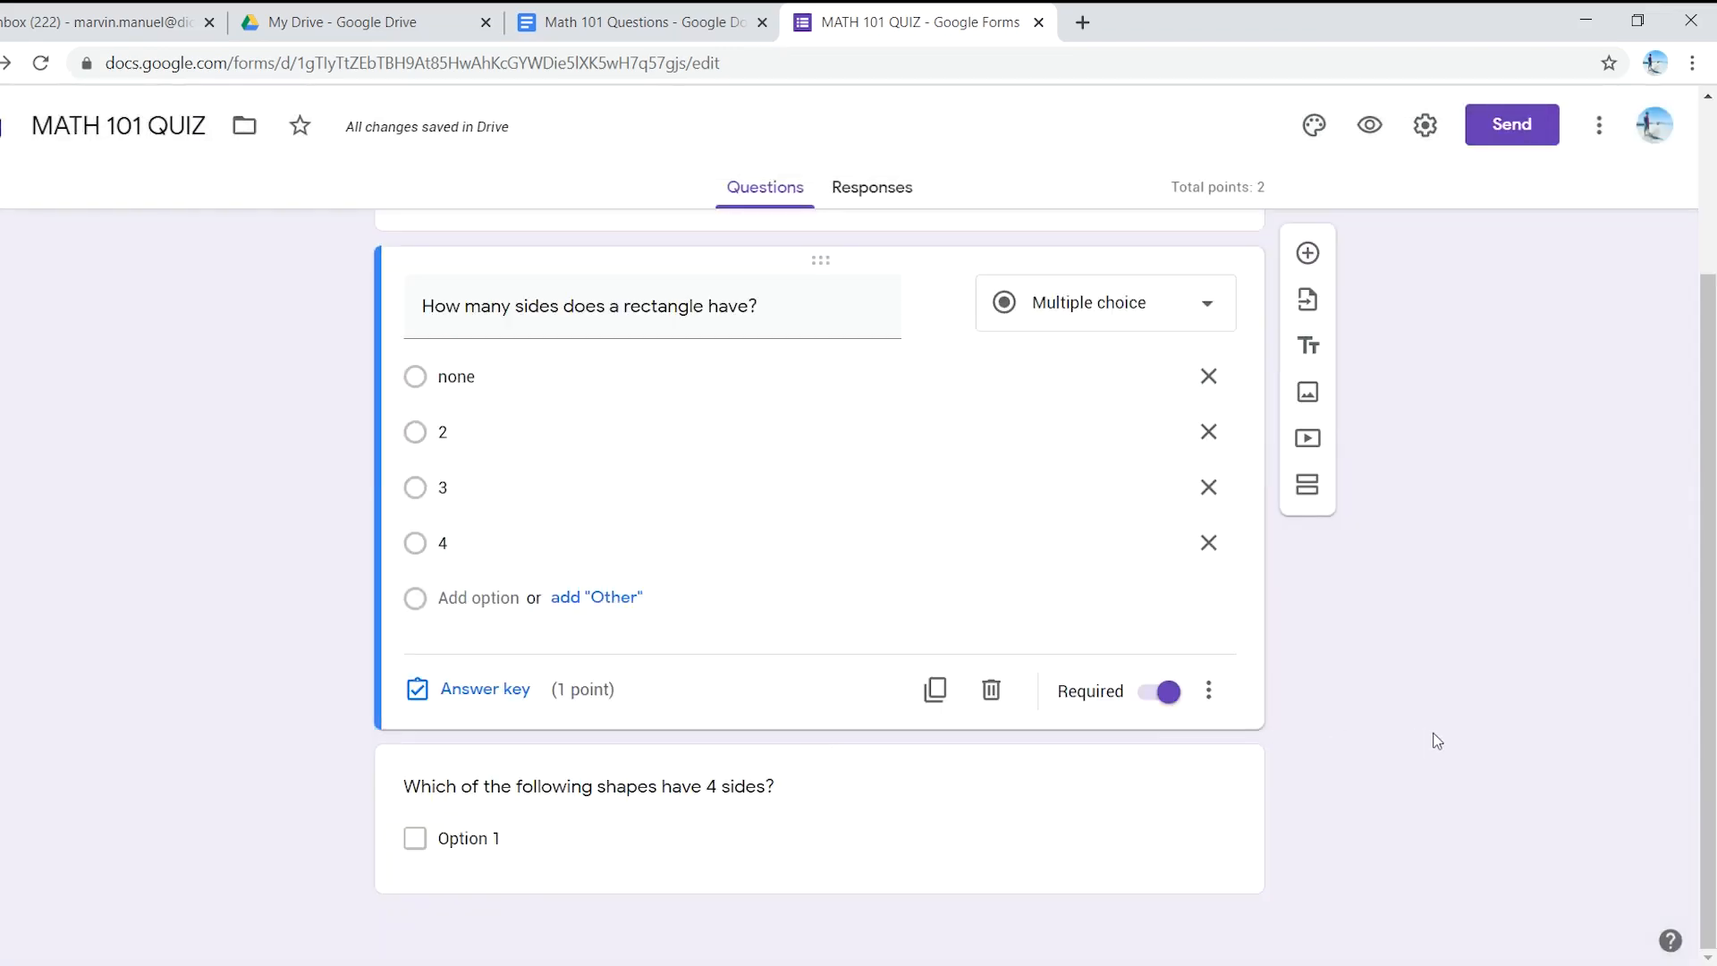
{"action": "scroll", "coordinate": [1383, 727], "scroll_direction": "up", "scroll_amount": 2}
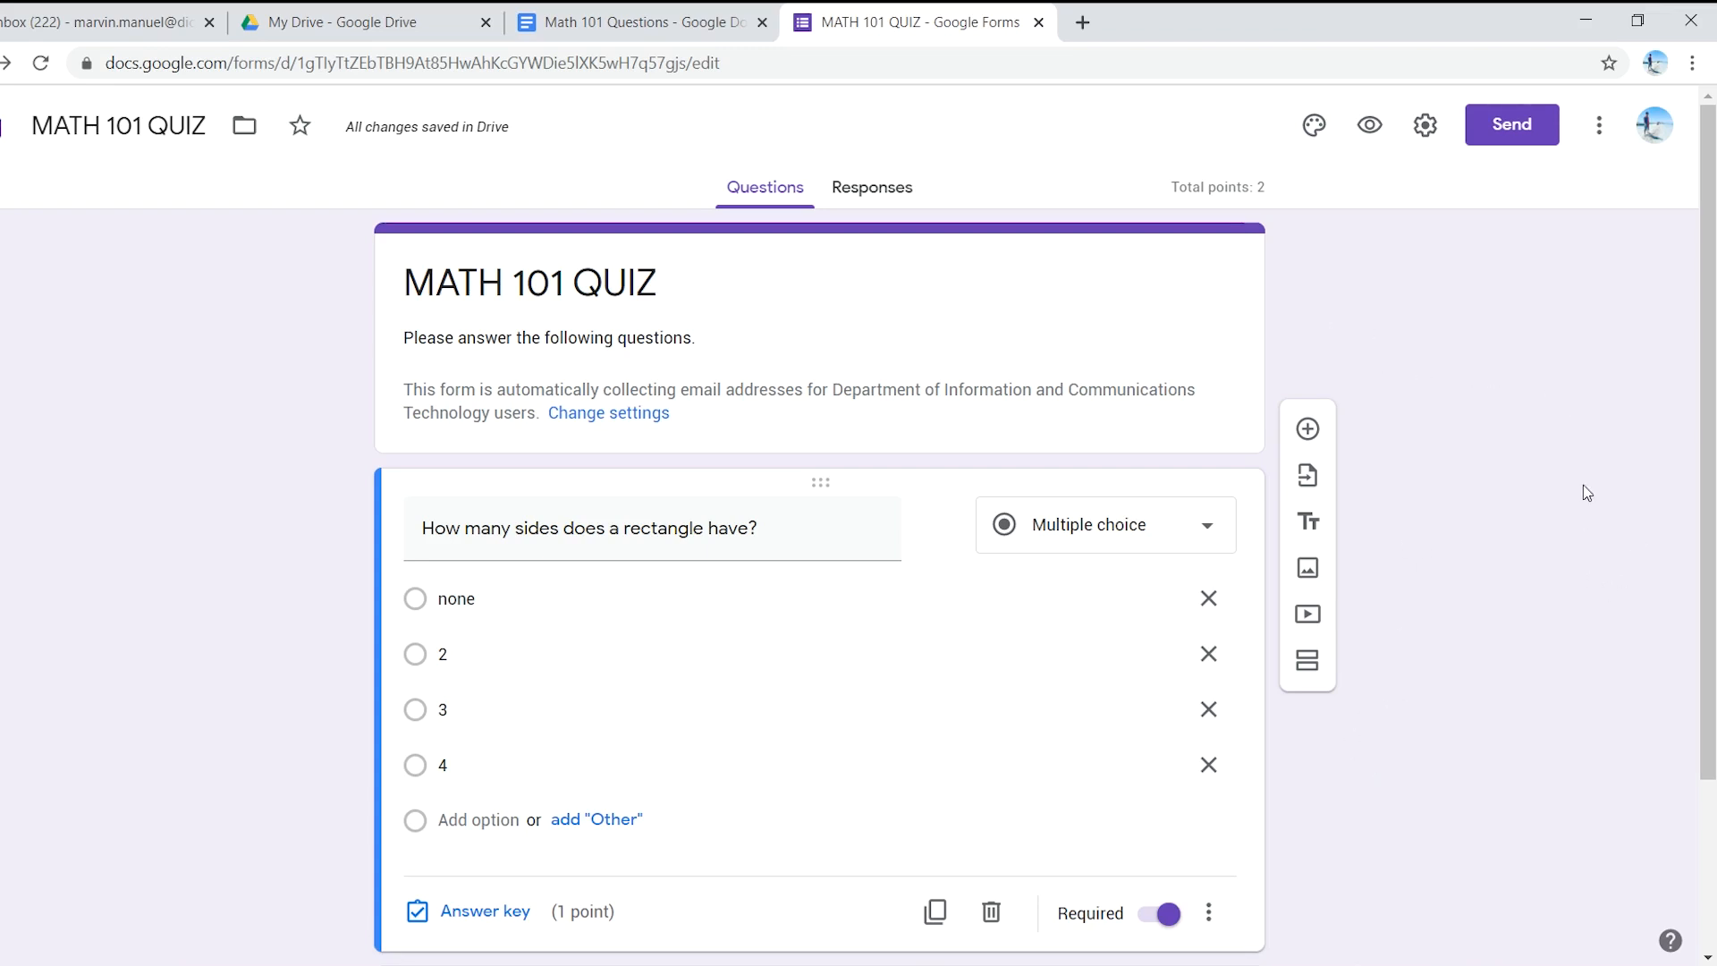
- Turn on 'Shuffle question order' in the Presentation settings and save
{"action": "left_click", "coordinate": [1425, 124]}
{"action": "left_click", "coordinate": [810, 254]}
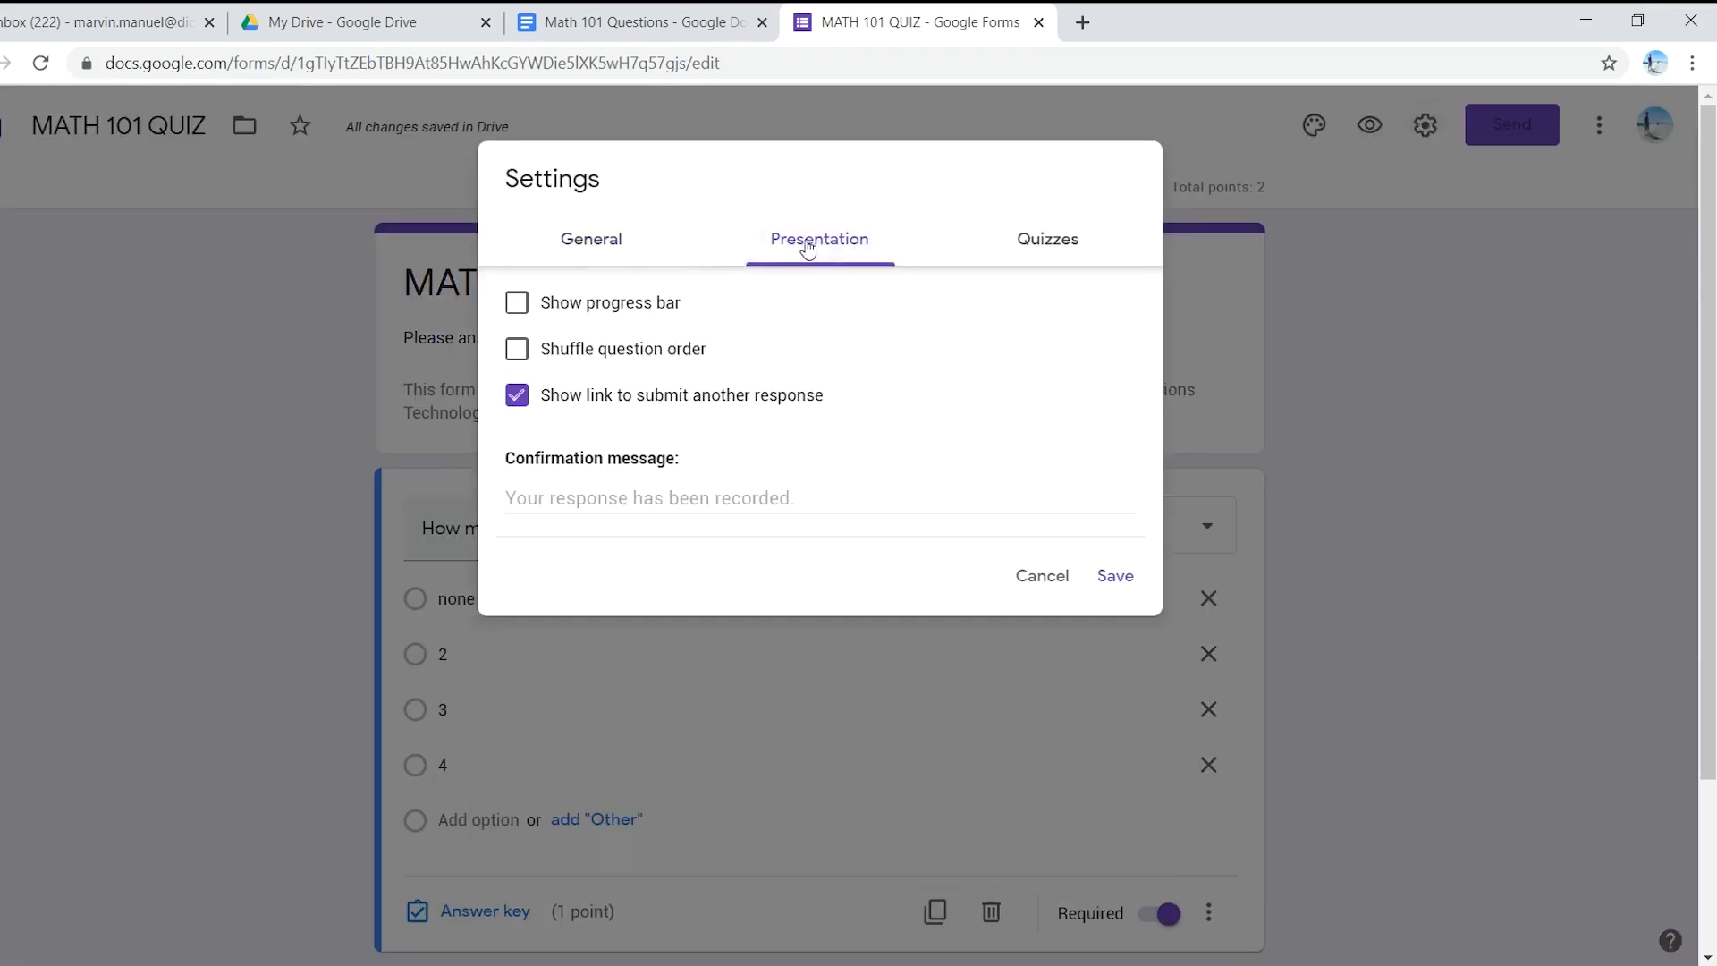
{"action": "left_click", "coordinate": [527, 352]}
{"action": "left_click", "coordinate": [1111, 575]}
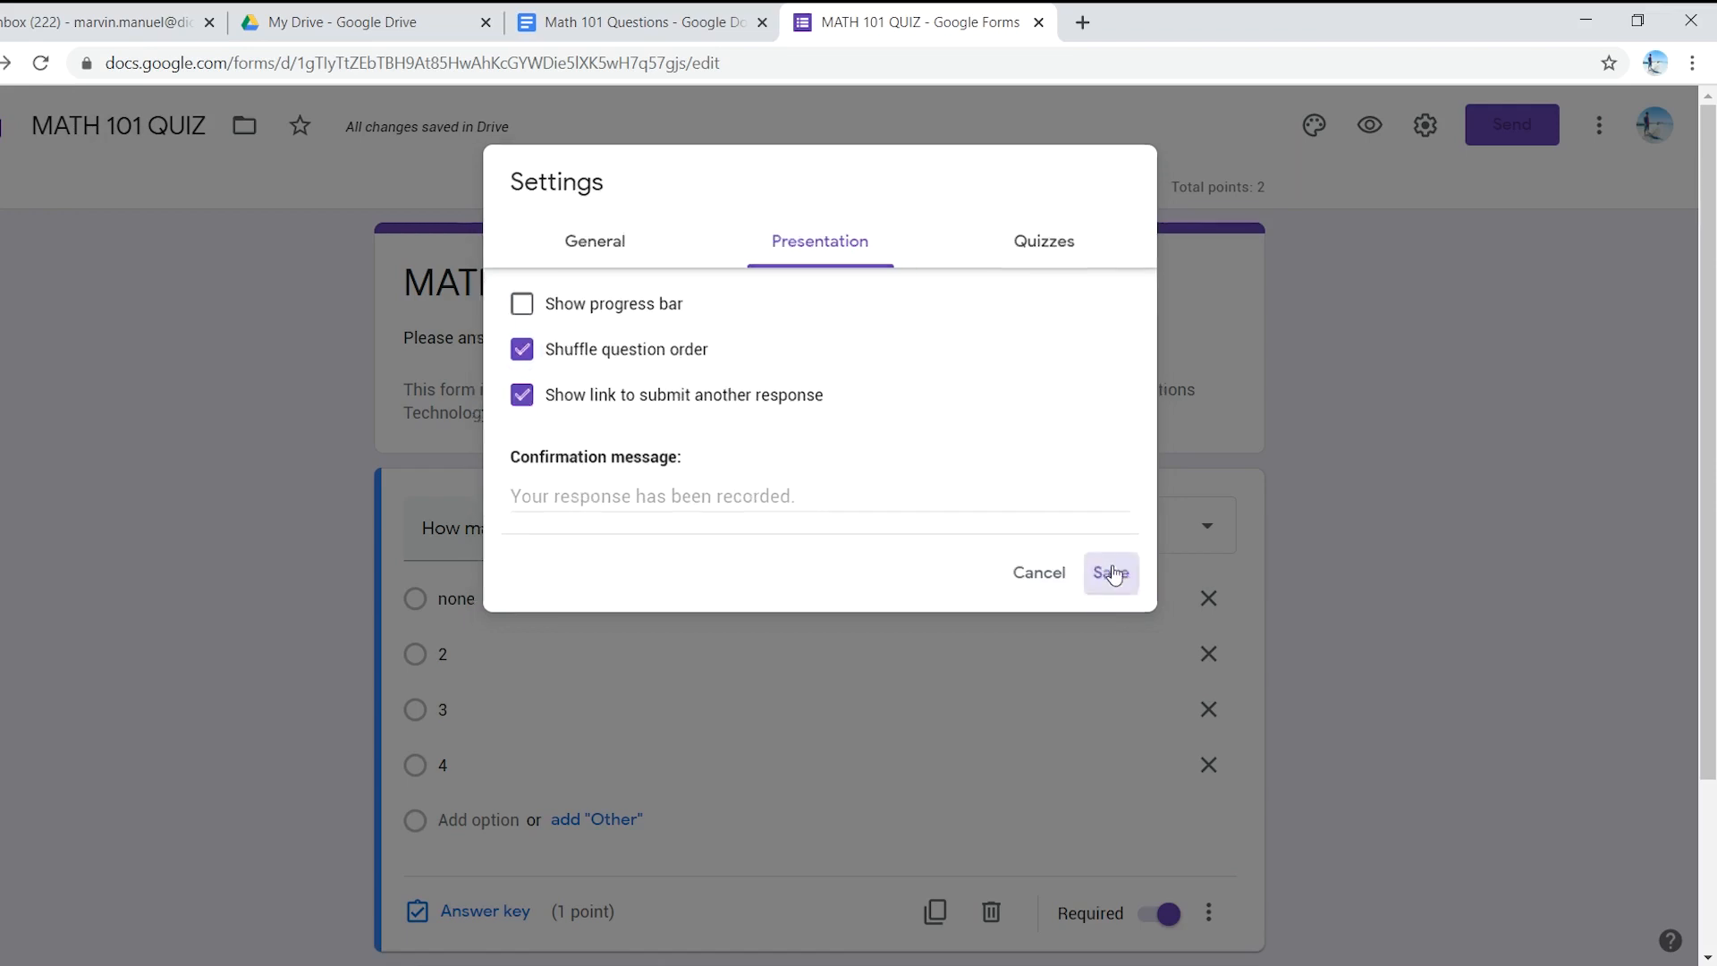
{"action": "scroll", "coordinate": [920, 501], "scroll_direction": "down", "scroll_amount": 3}
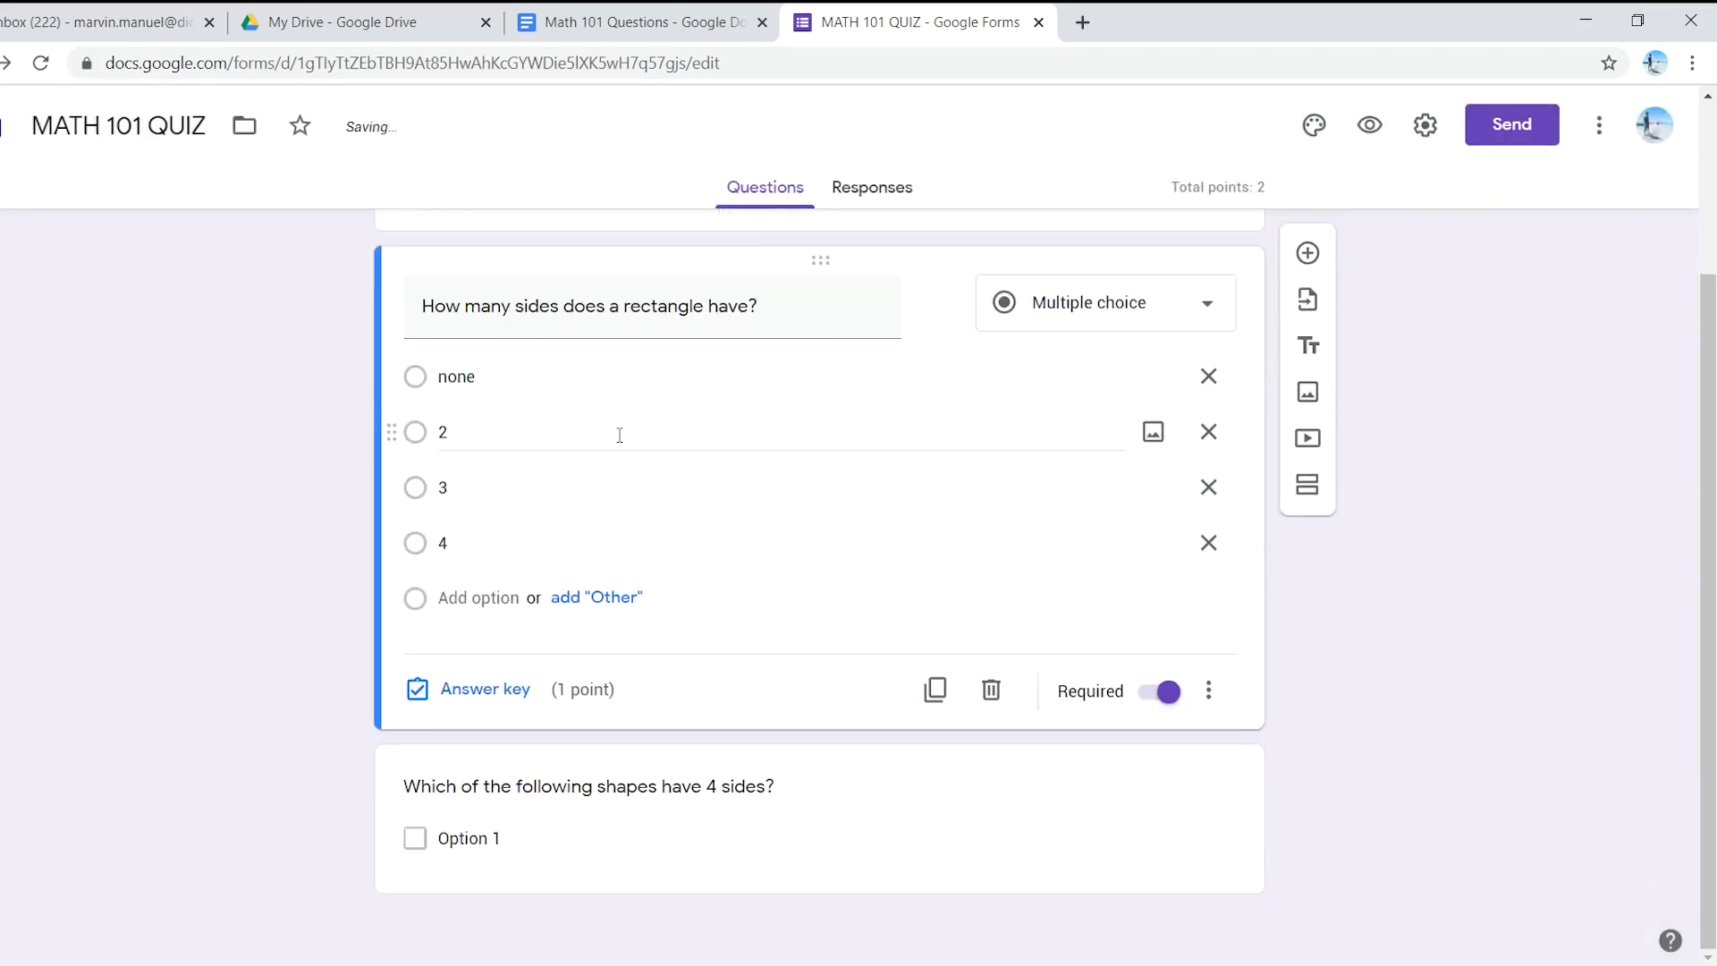
{"action": "scroll", "coordinate": [636, 671], "scroll_direction": "up", "scroll_amount": 1}
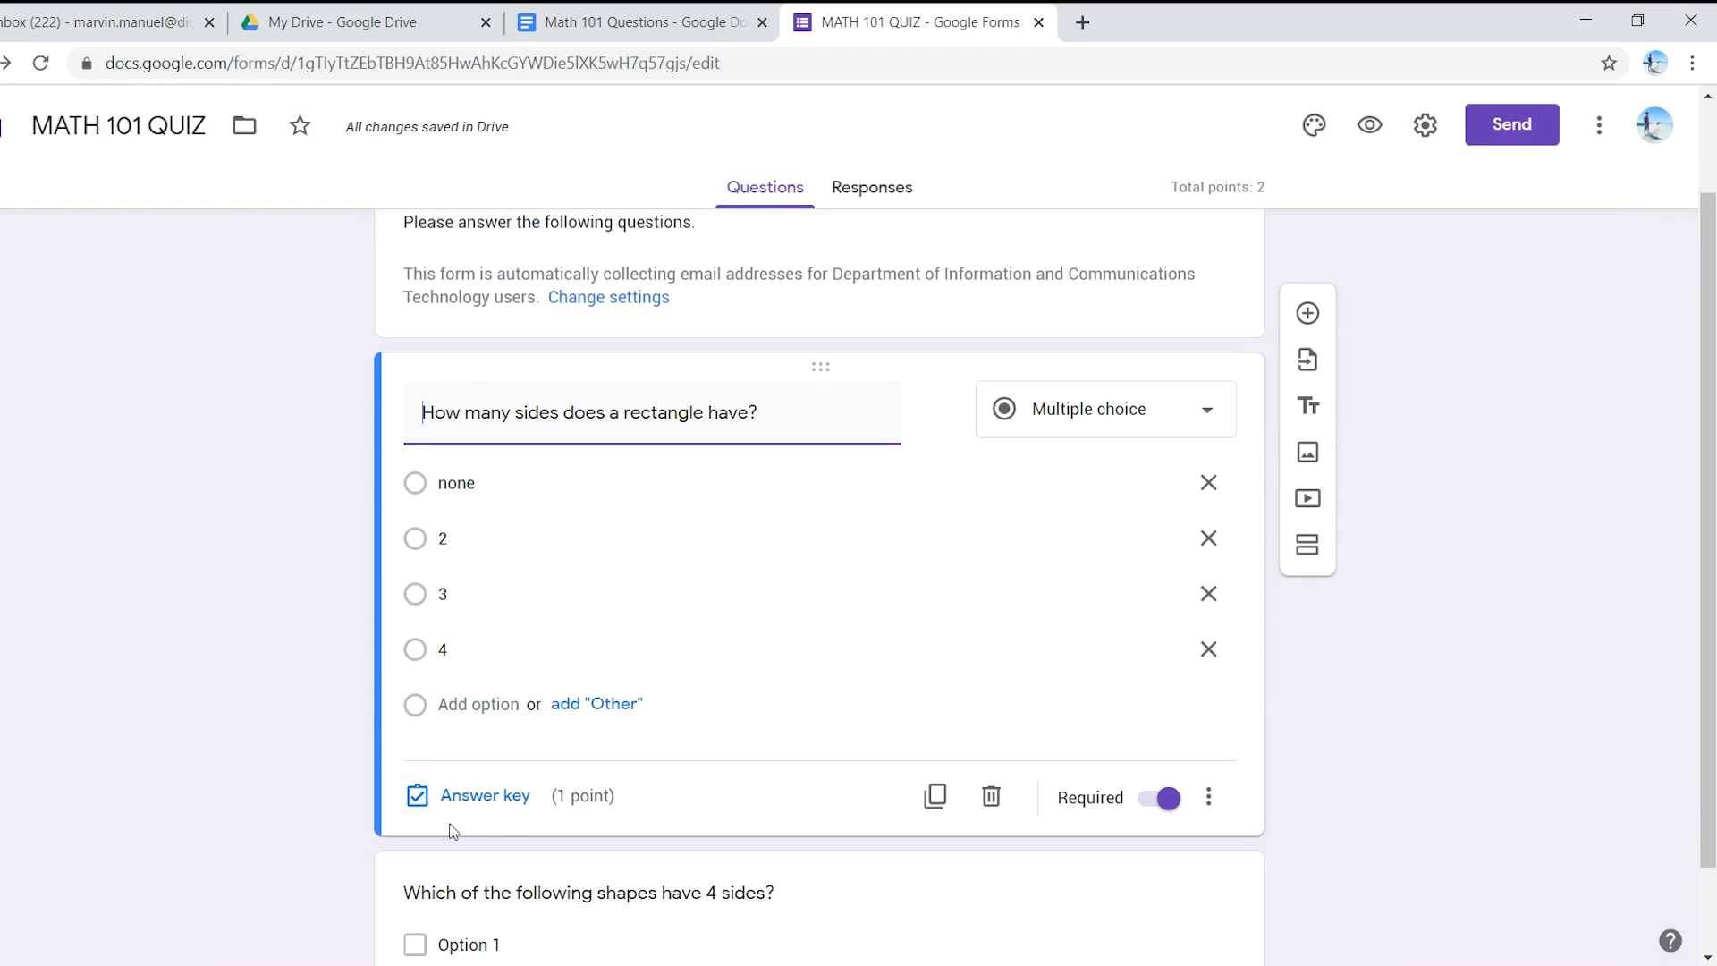
- In the rectangle question's answer key, mark 4 correct for 1 point and start adding feedback
{"action": "left_click", "coordinate": [496, 805]}
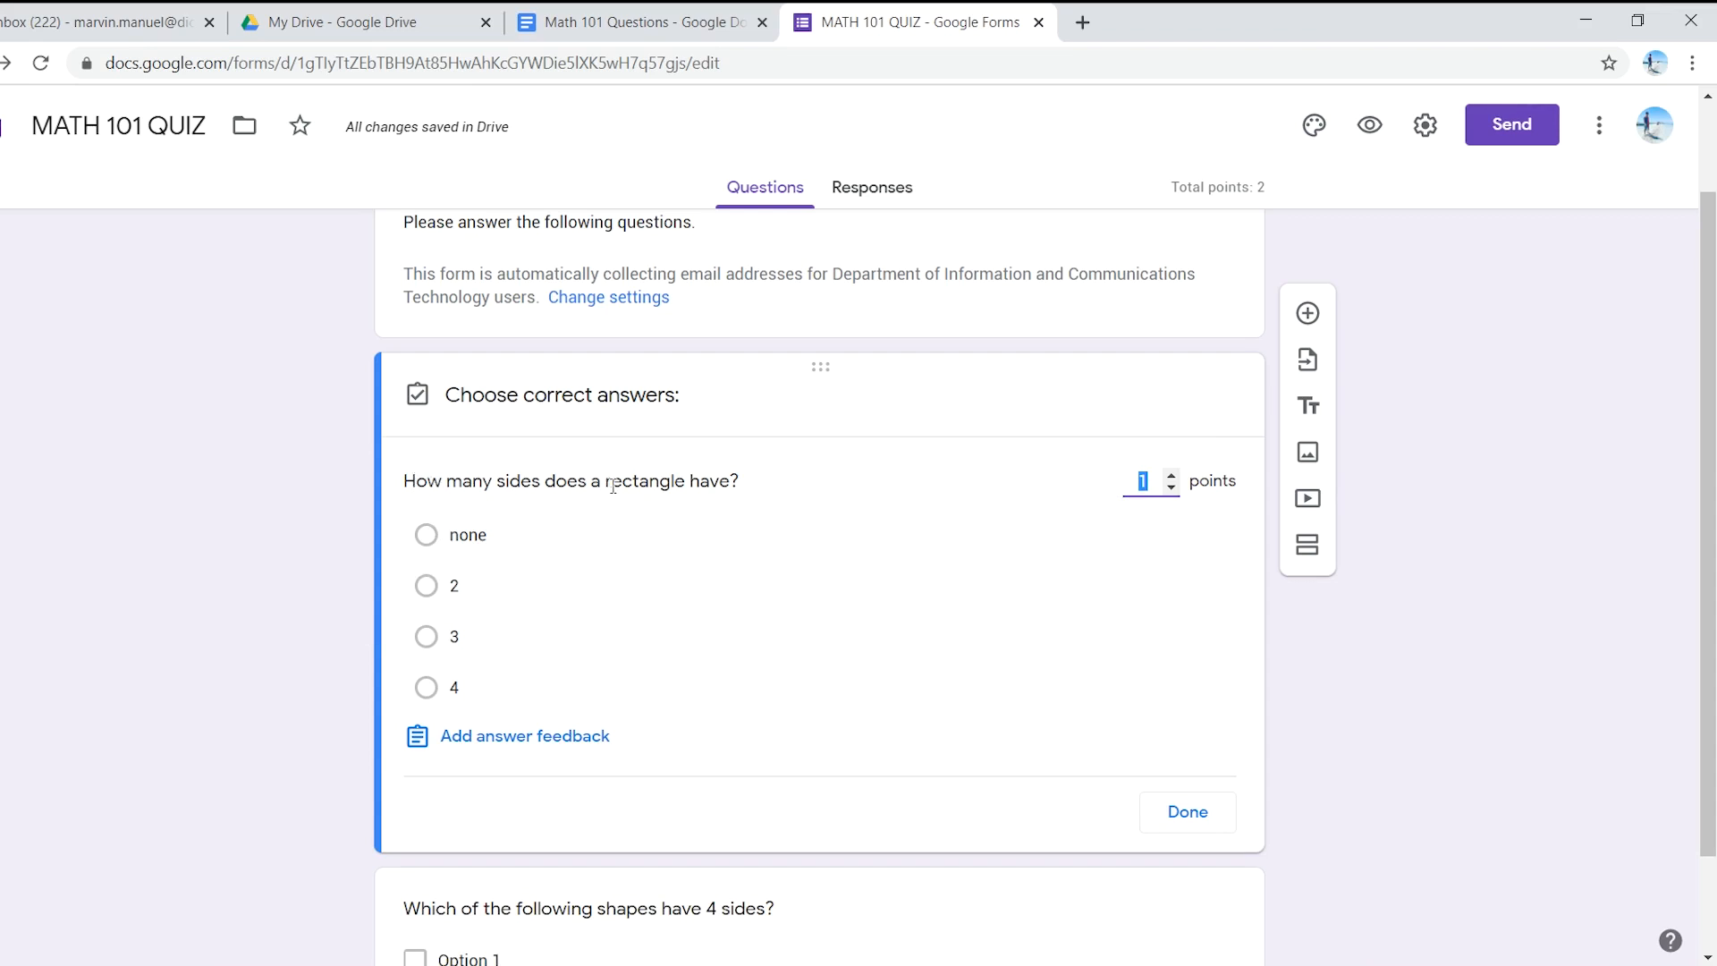
{"action": "left_click", "coordinate": [427, 689]}
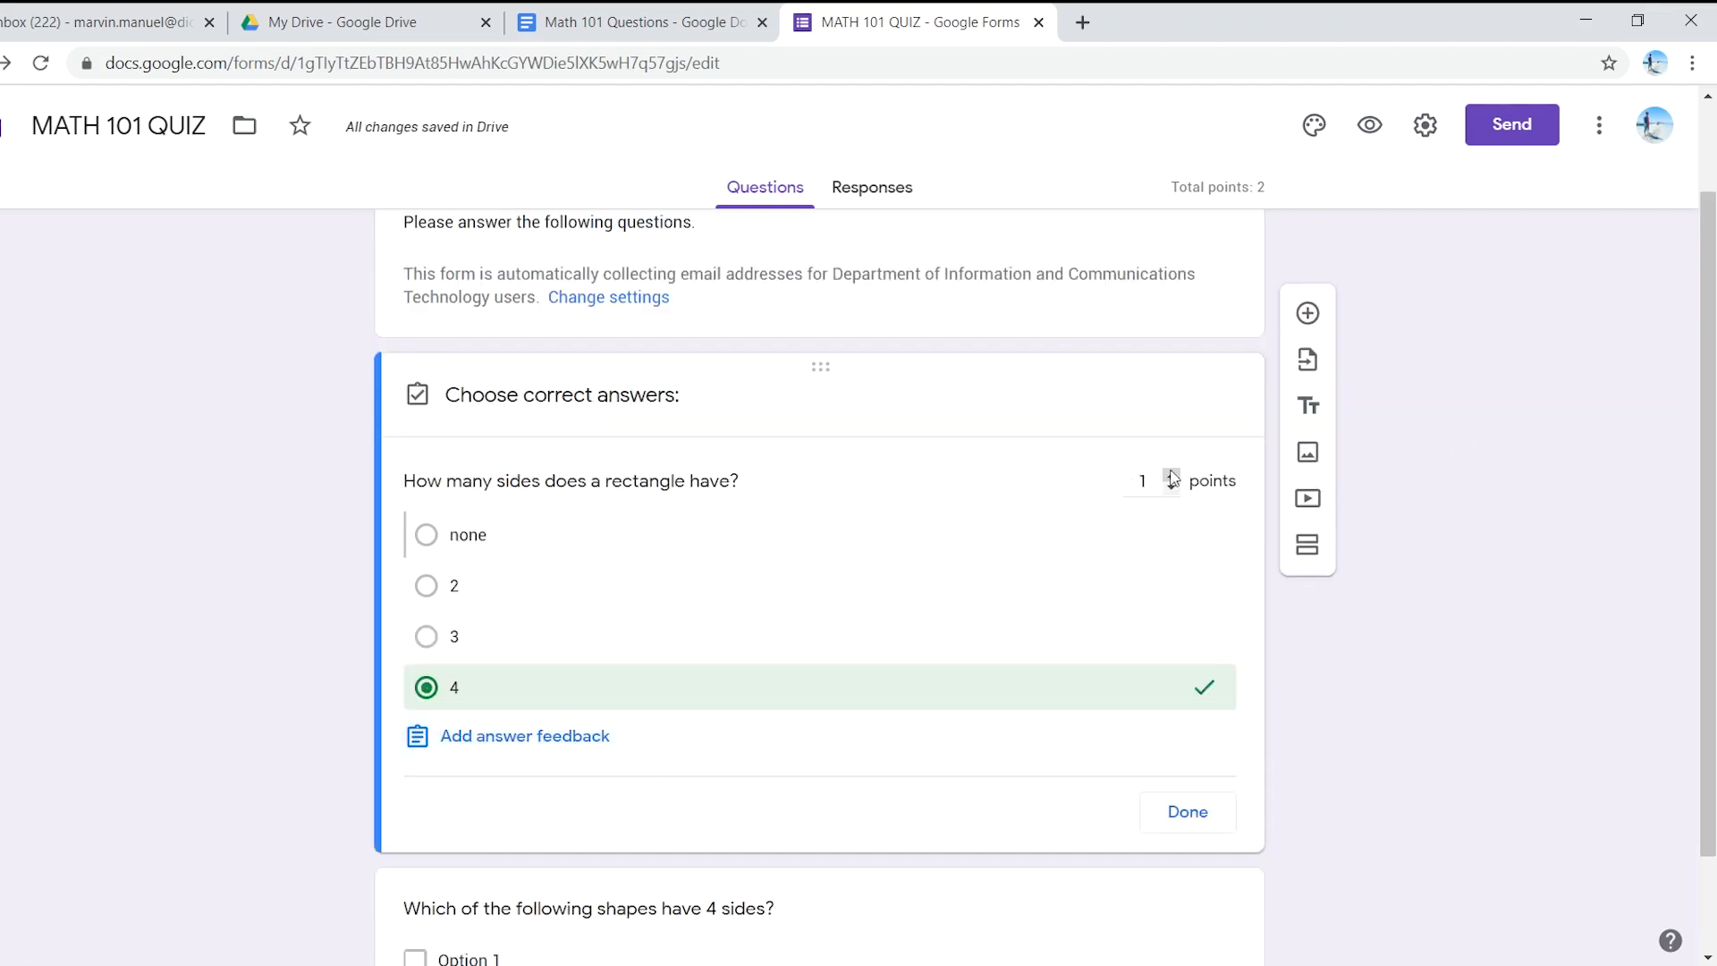
{"action": "left_click", "coordinate": [495, 737]}
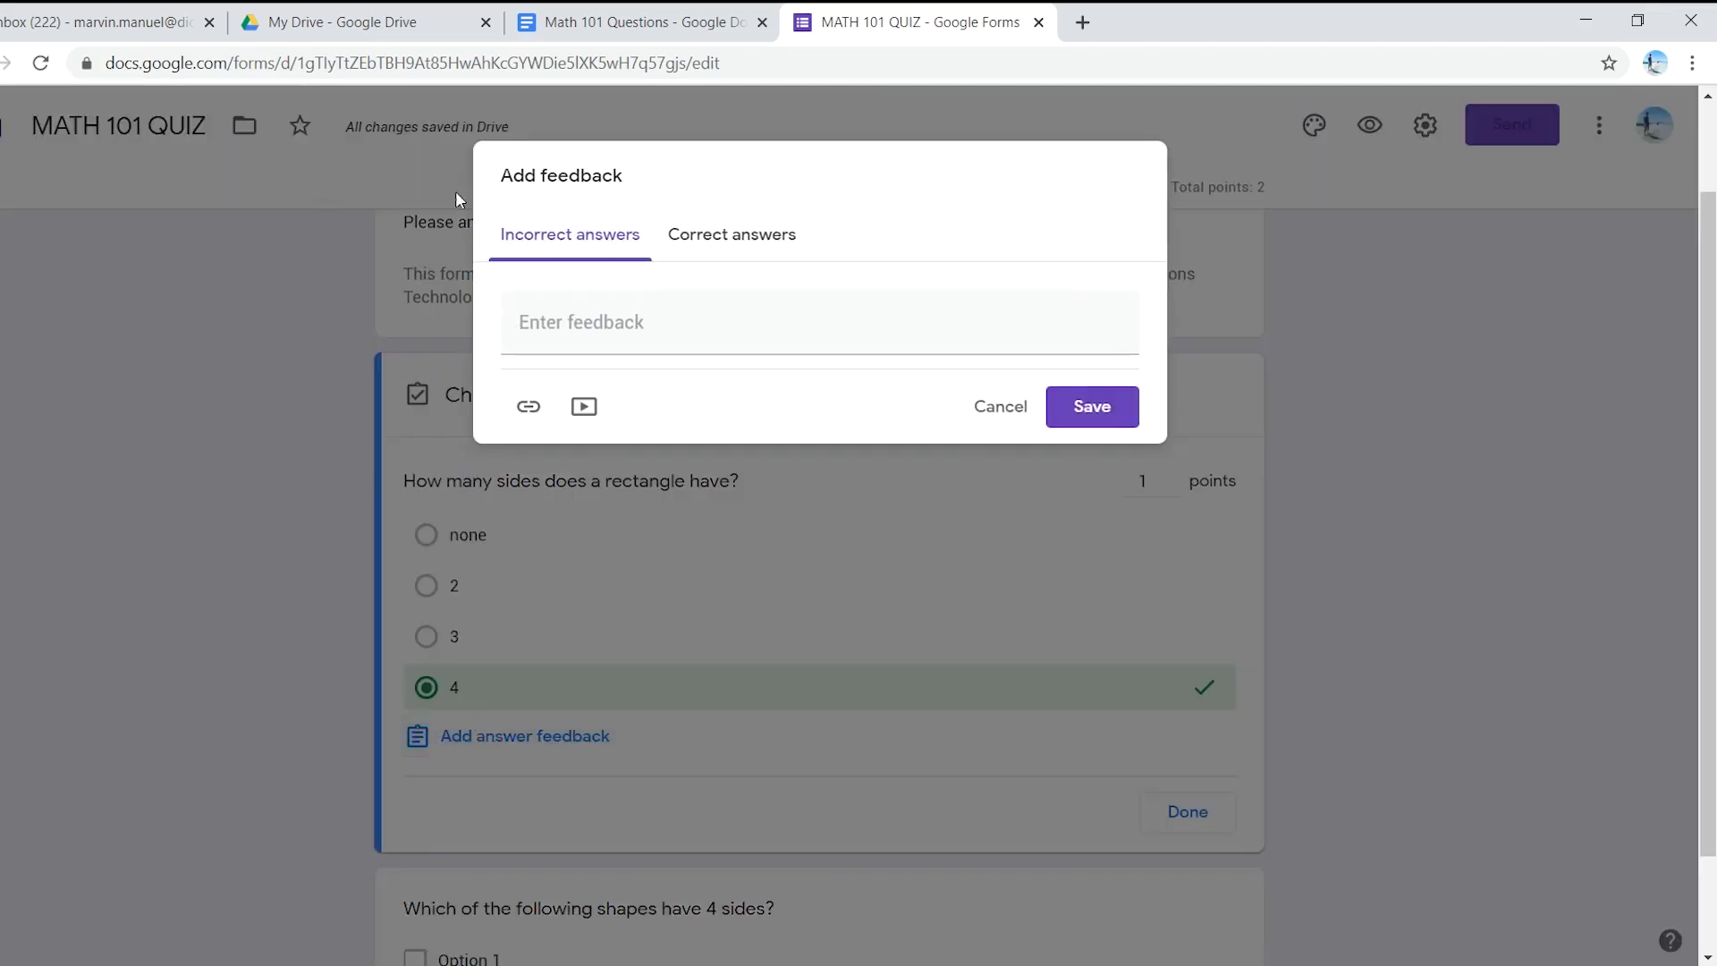
- Type the incorrect-answer feedback 'Please review our previous lessons'
{"action": "left_click", "coordinate": [544, 322]}
{"action": "type", "text": "PL"}
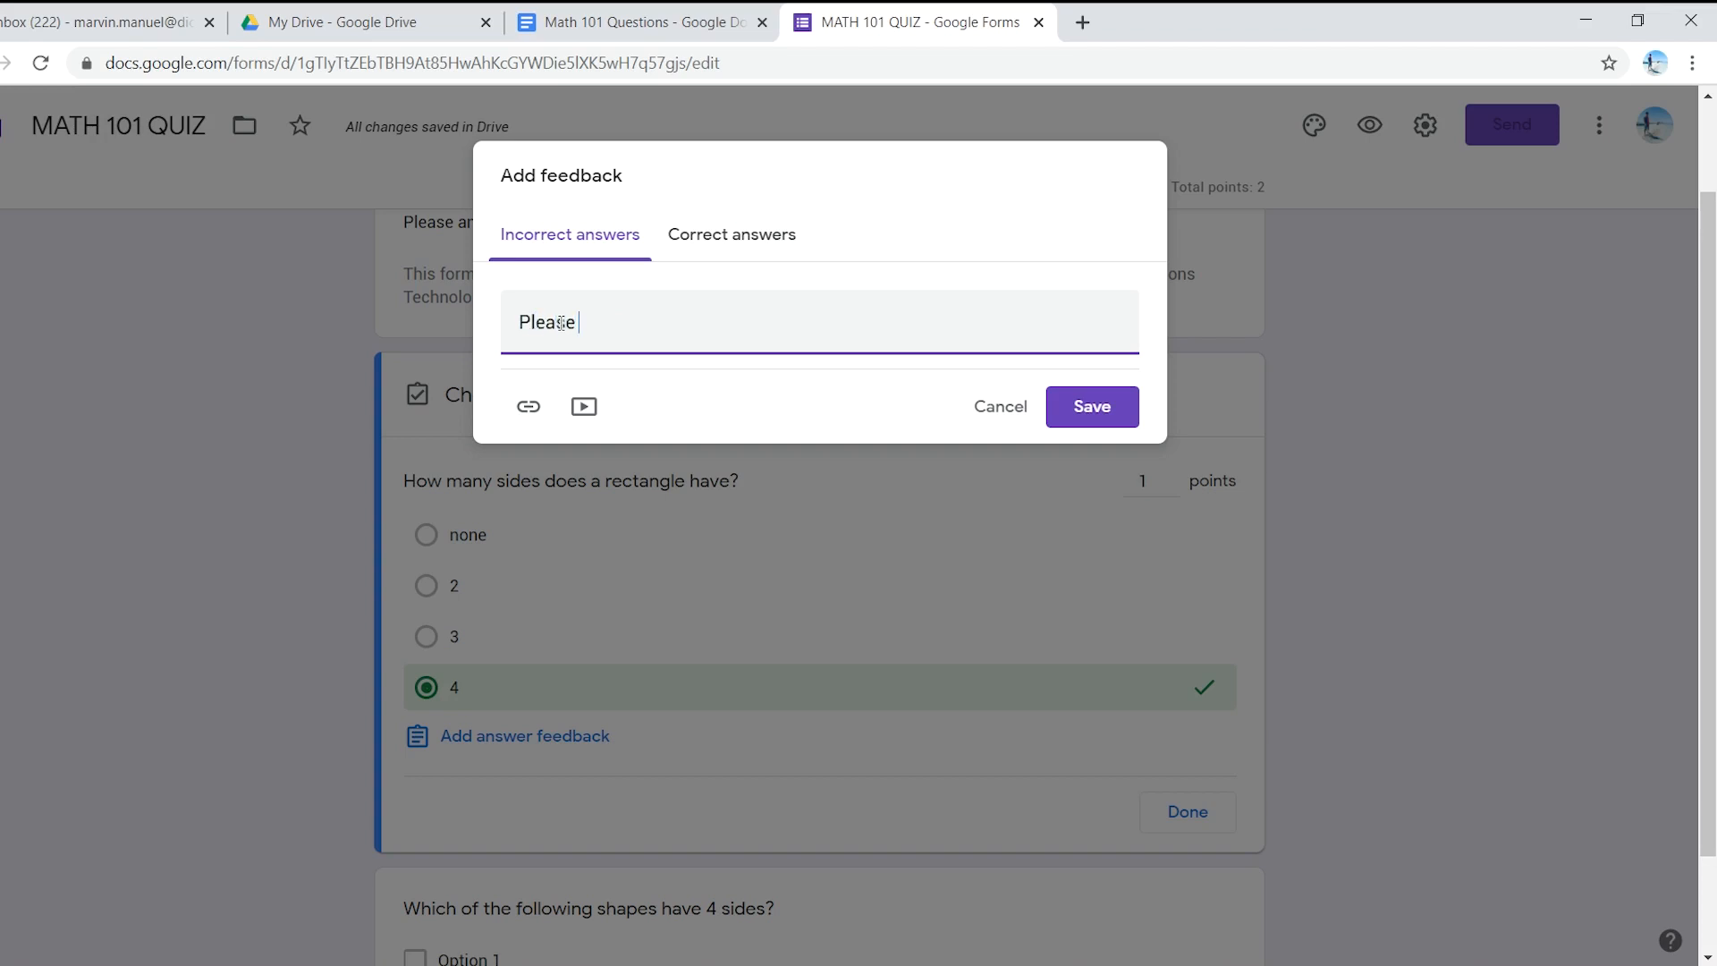
{"action": "type", "text": "ease review our"}
{"action": "type", "text": " no"}
{"action": "key", "text": "BackSpace"}
{"action": "key", "text": "BackSpace"}
{"action": "type", "text": "prevoi"}
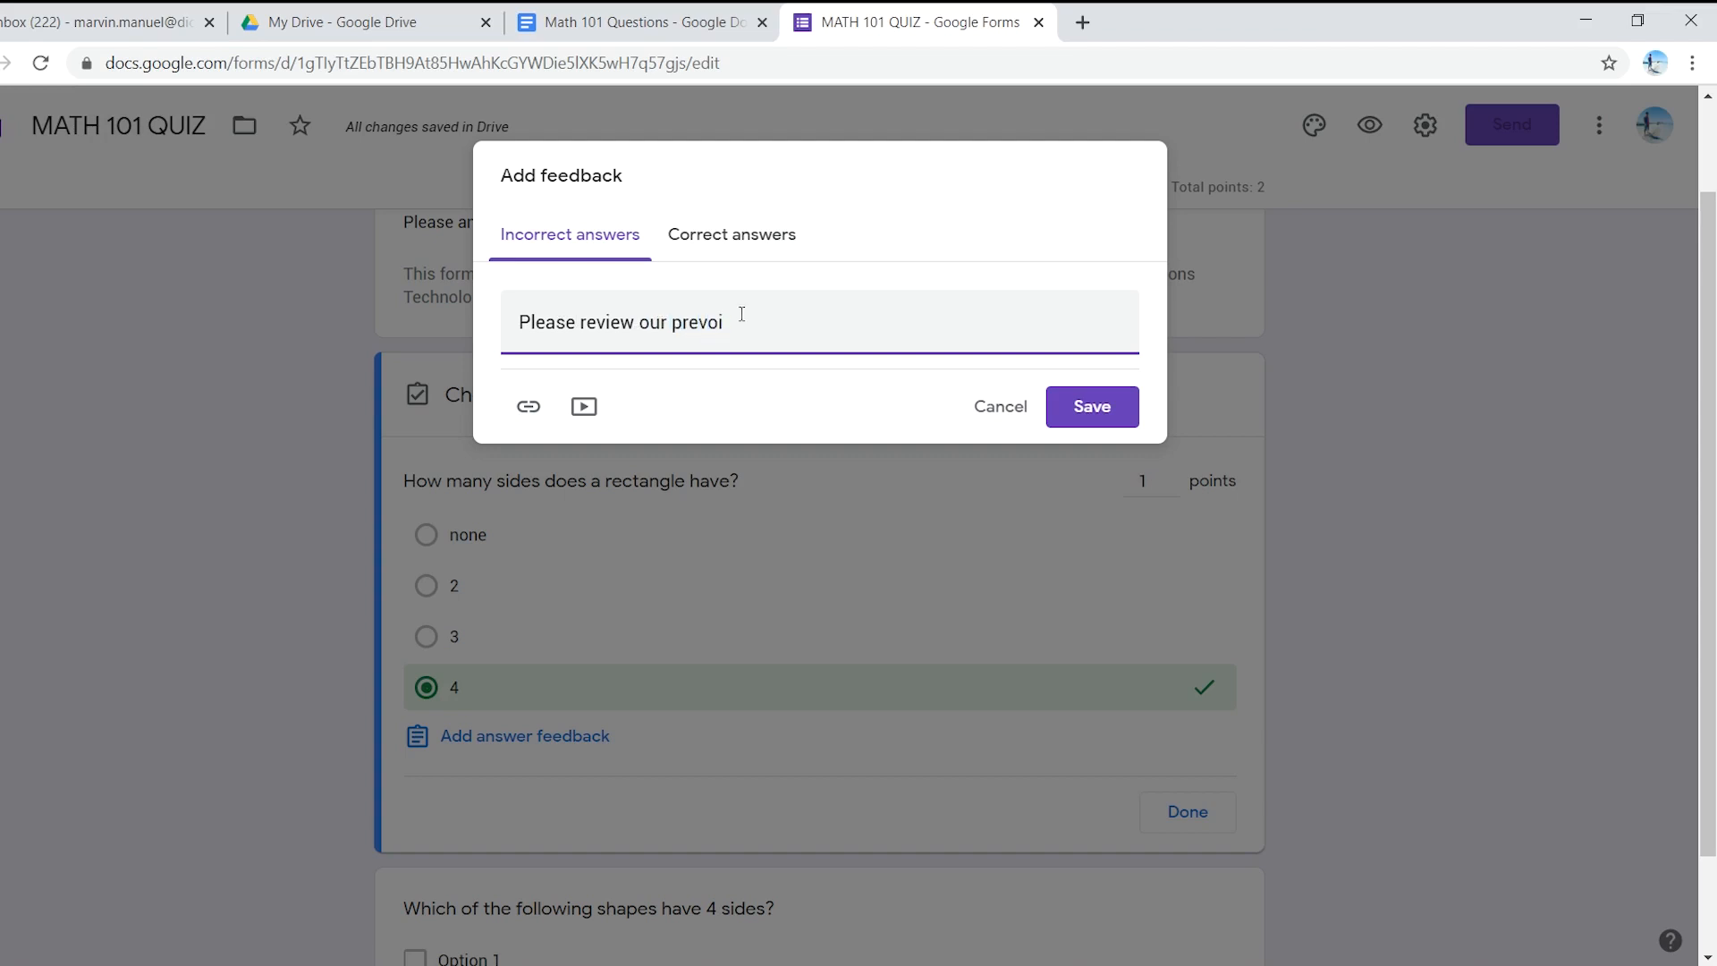
{"action": "key", "text": "BackSpace"}
{"action": "type", "text": "us lessons"}
- Check the correct-answer tab, cancel the video picker, and save the incorrect-answer feedback
{"action": "left_click", "coordinate": [747, 242]}
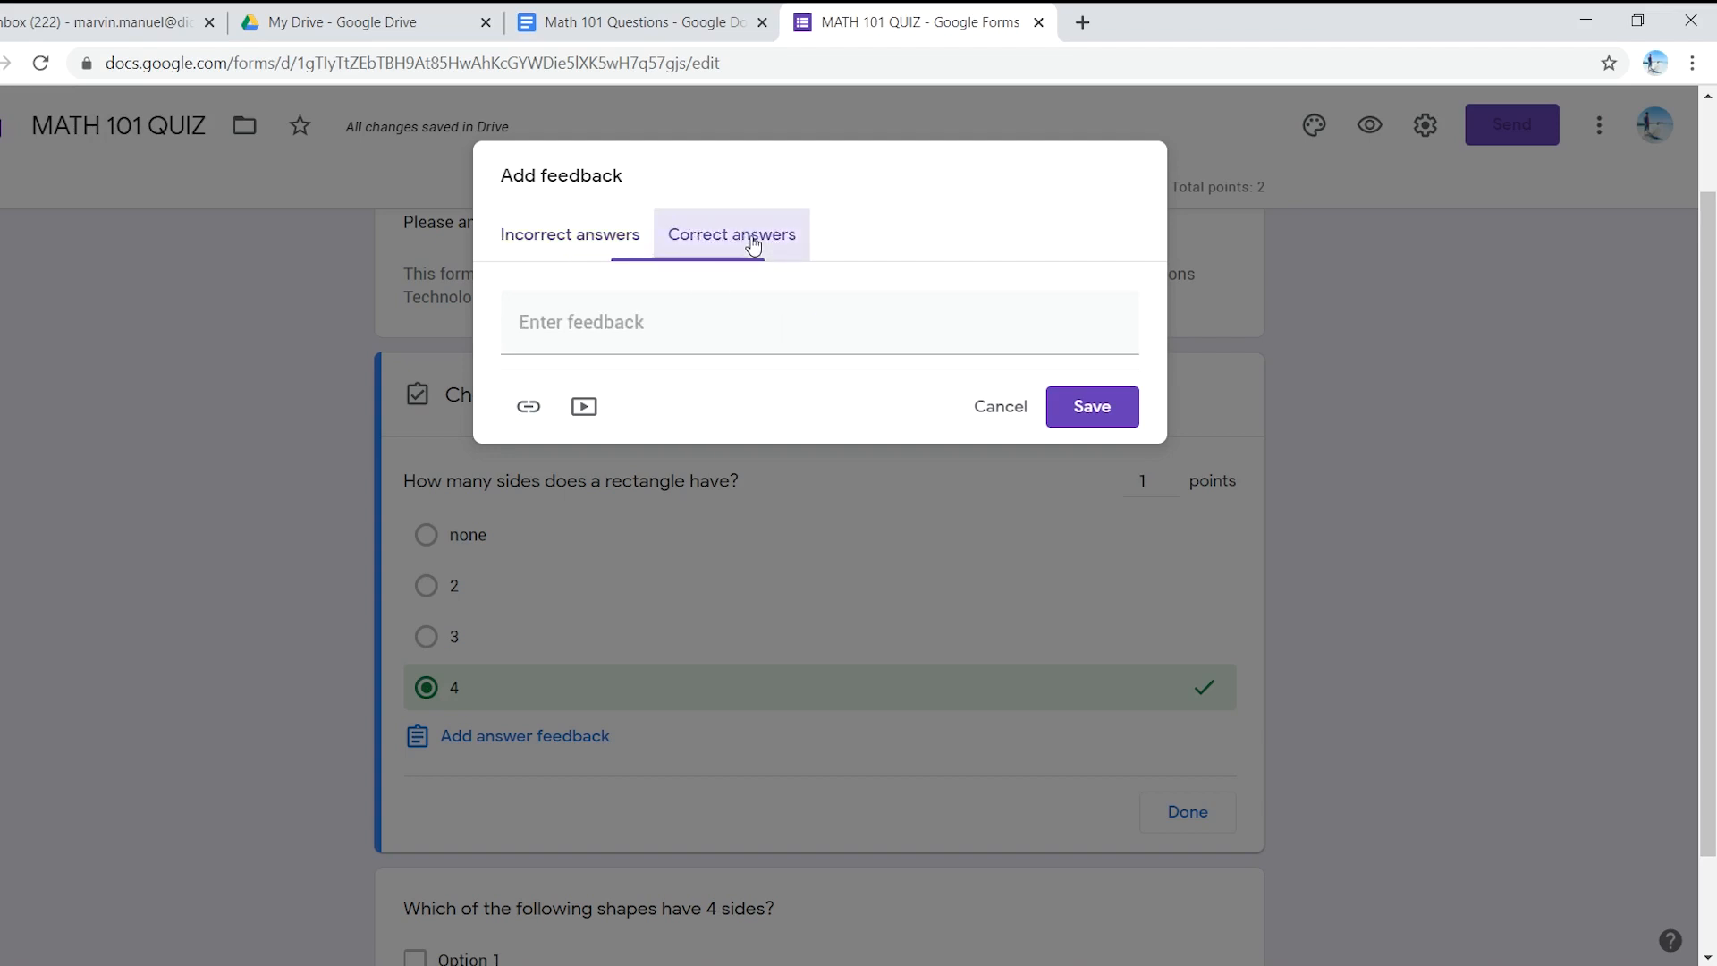
{"action": "left_click", "coordinate": [740, 329]}
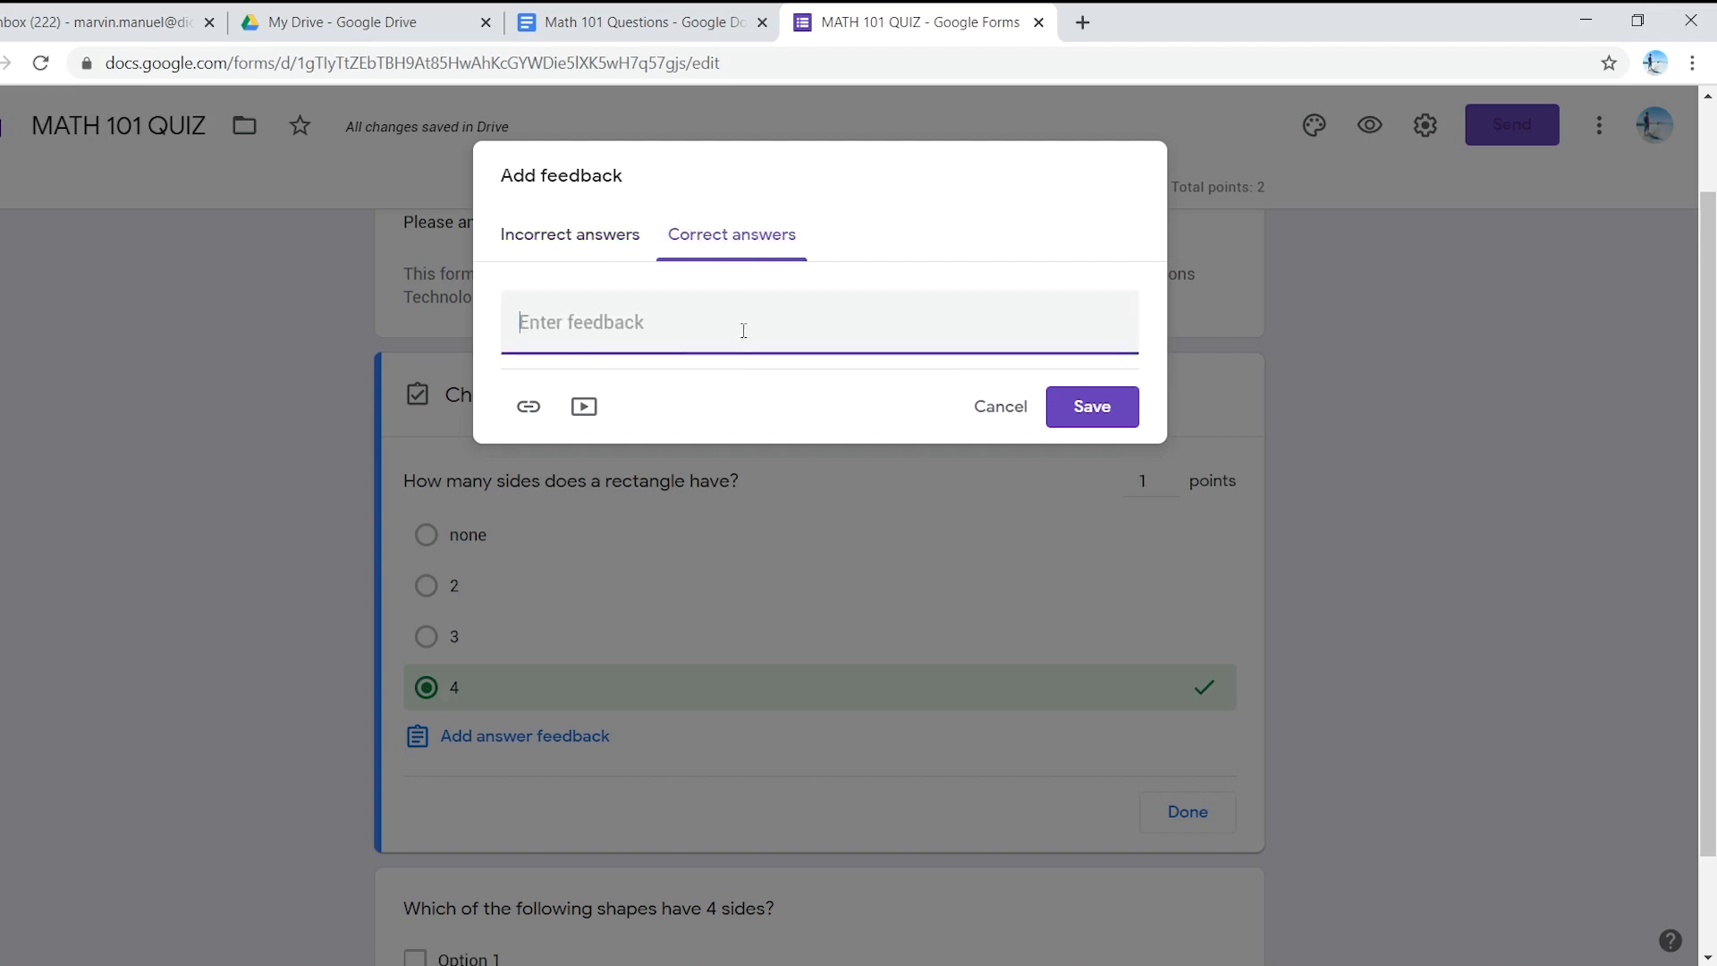
{"action": "left_click", "coordinate": [588, 234]}
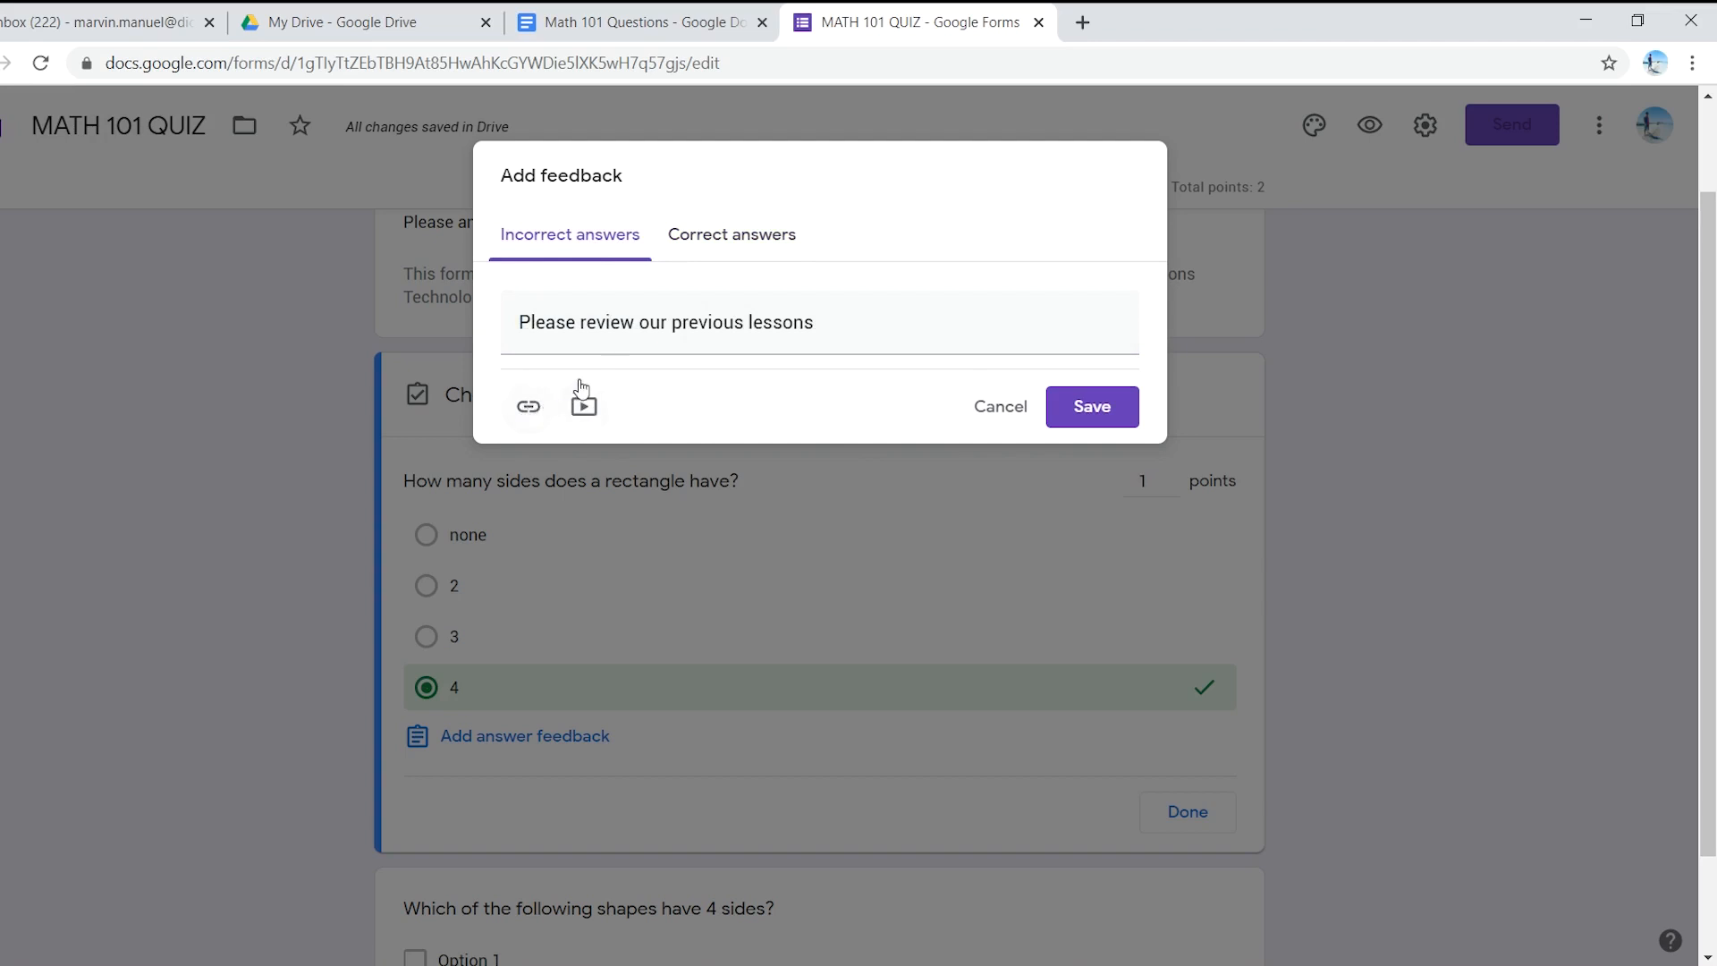
{"action": "left_click", "coordinate": [584, 409]}
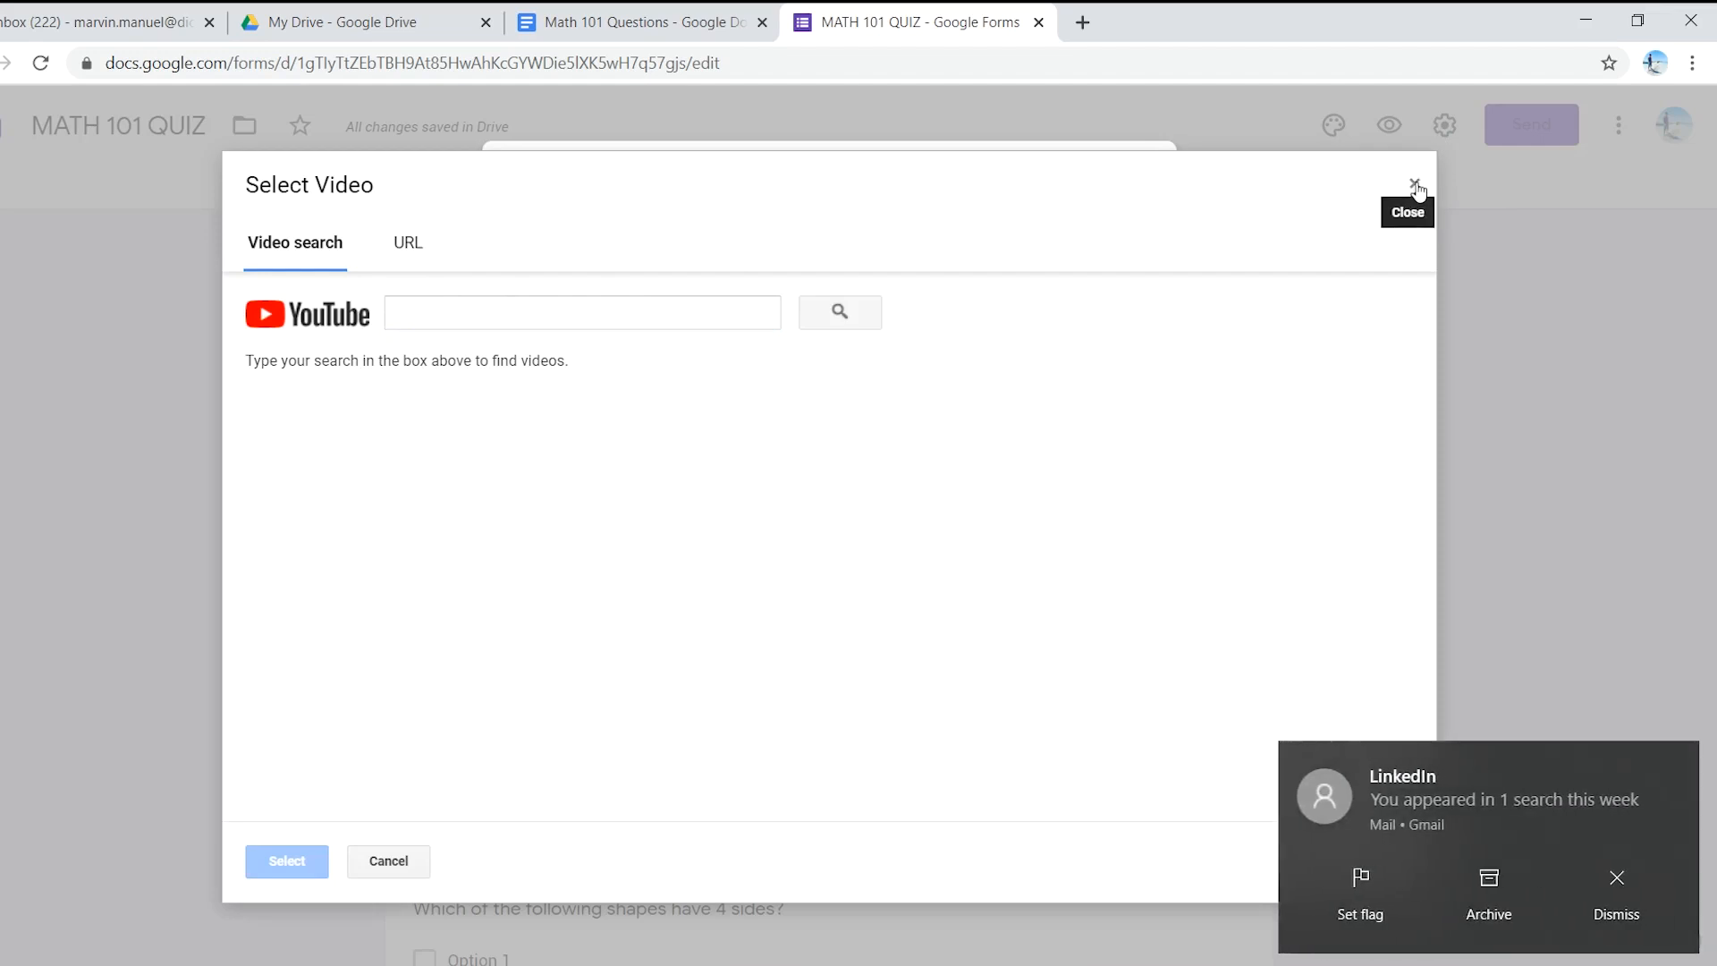
{"action": "left_click", "coordinate": [1675, 767]}
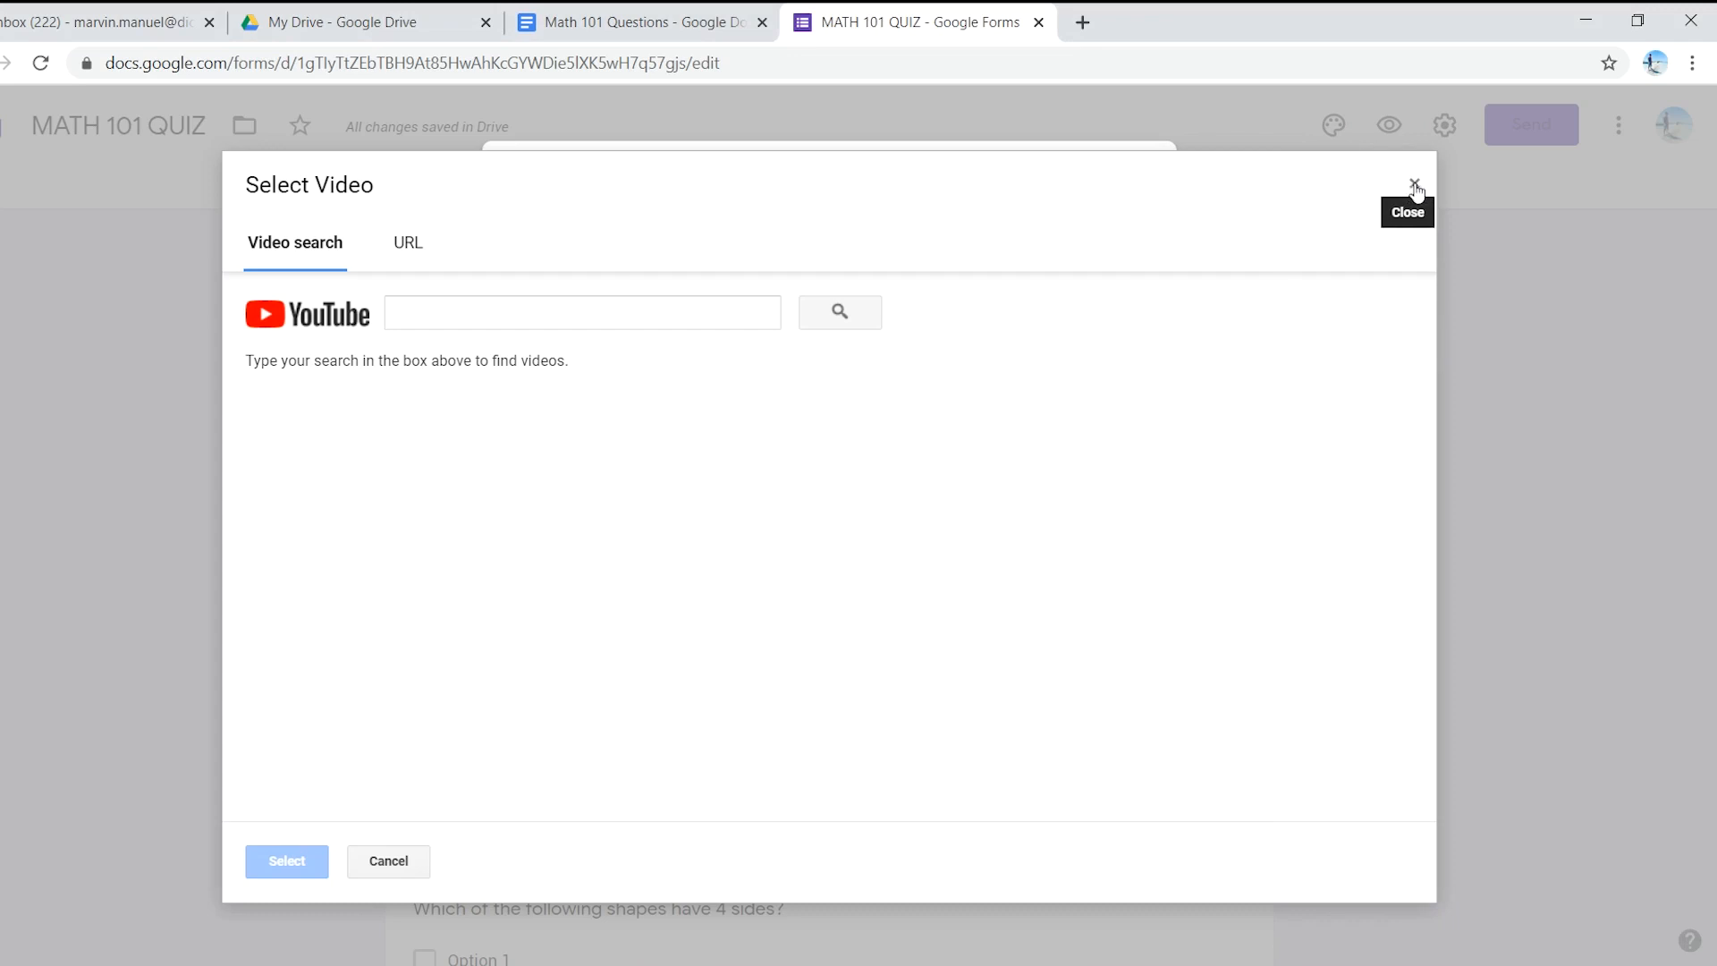
{"action": "left_click", "coordinate": [1415, 186]}
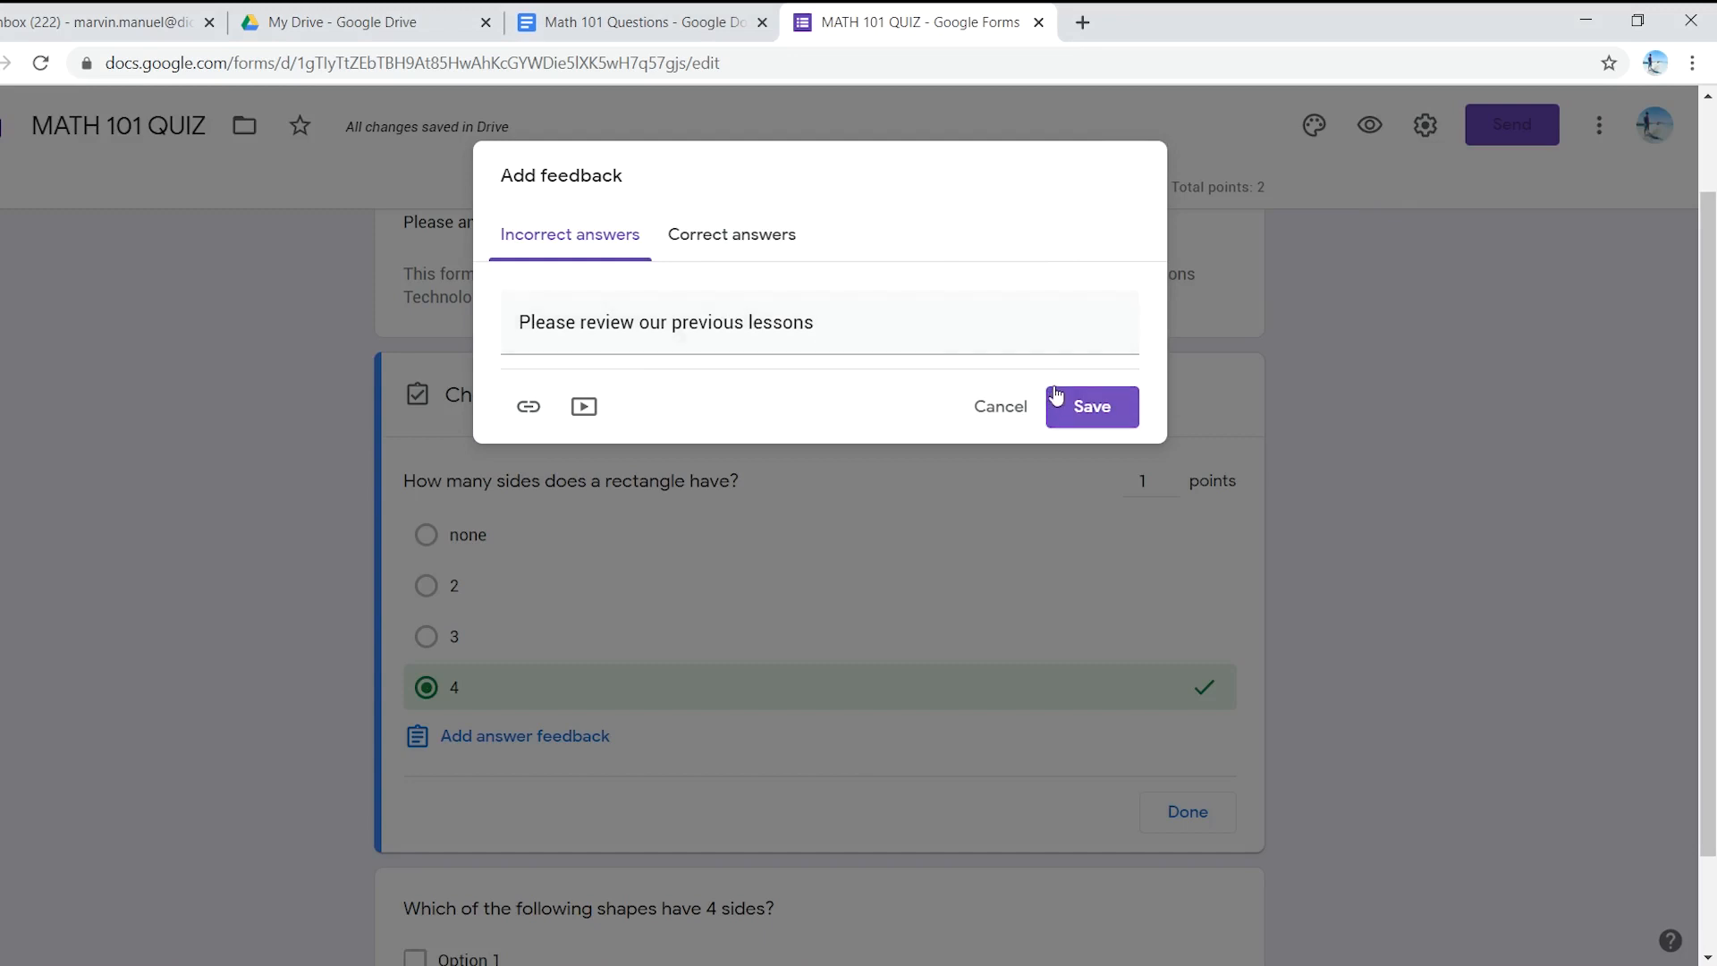
{"action": "left_click", "coordinate": [1092, 408]}
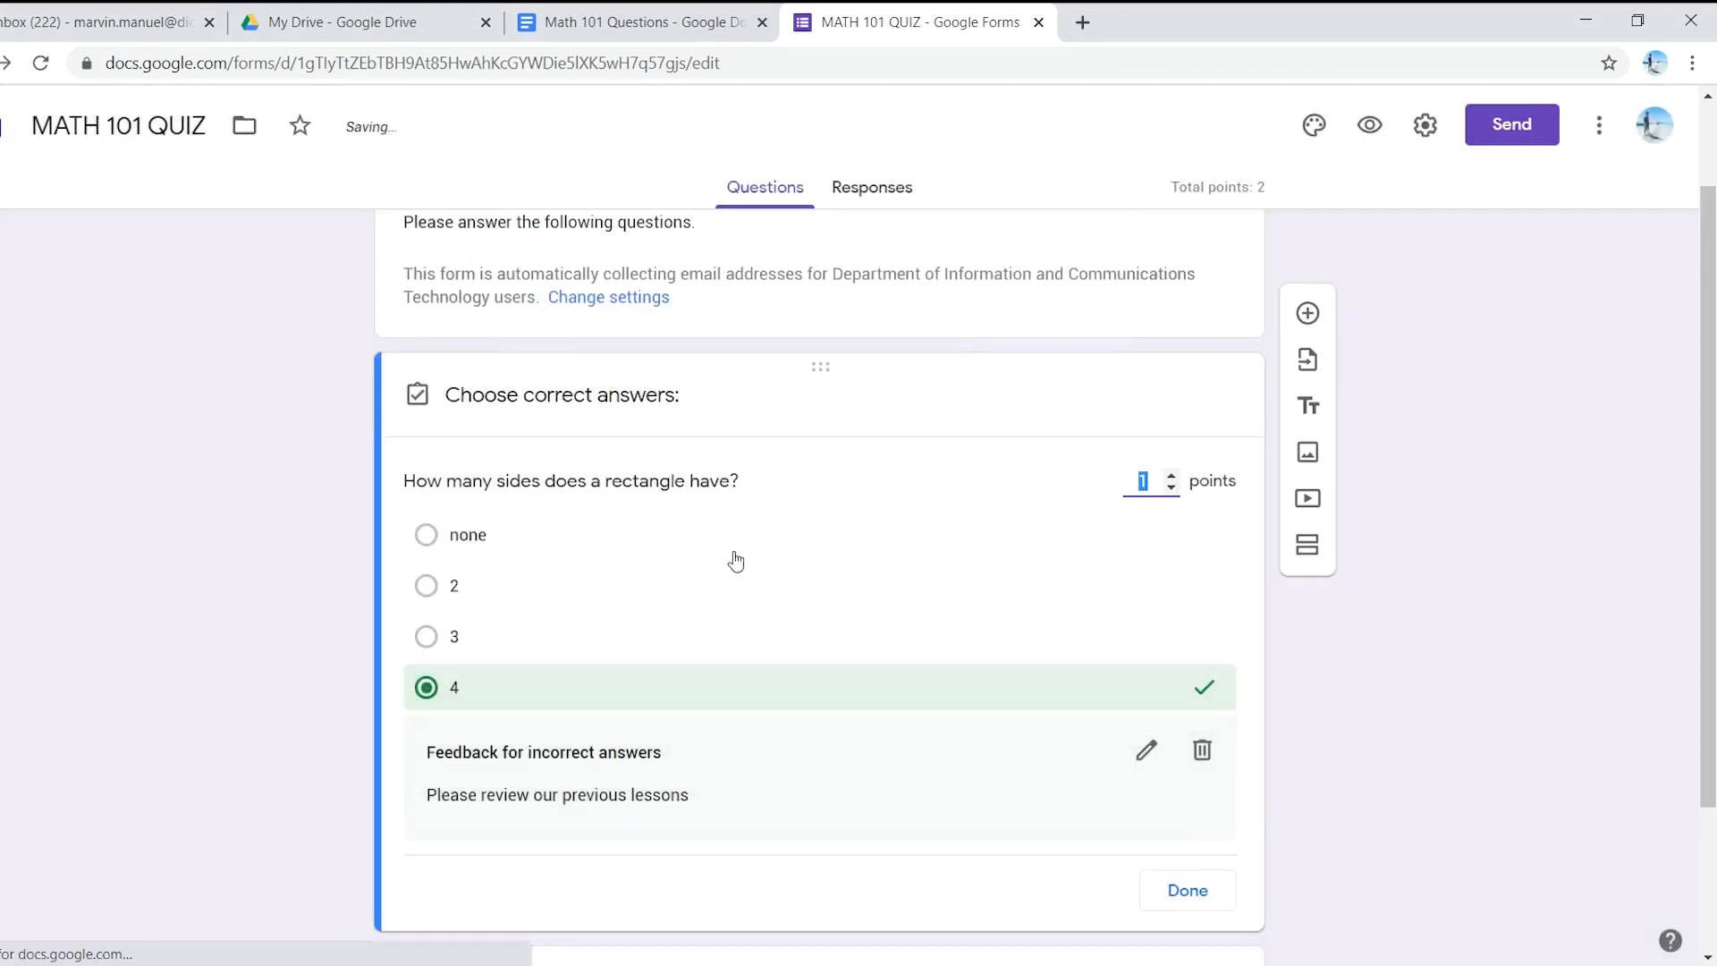
- Copy question 2's answers Rhombus, Triangle, Square and Rectangle from the document and paste them as the checkbox options
{"action": "scroll", "coordinate": [732, 567], "scroll_direction": "down", "scroll_amount": 1}
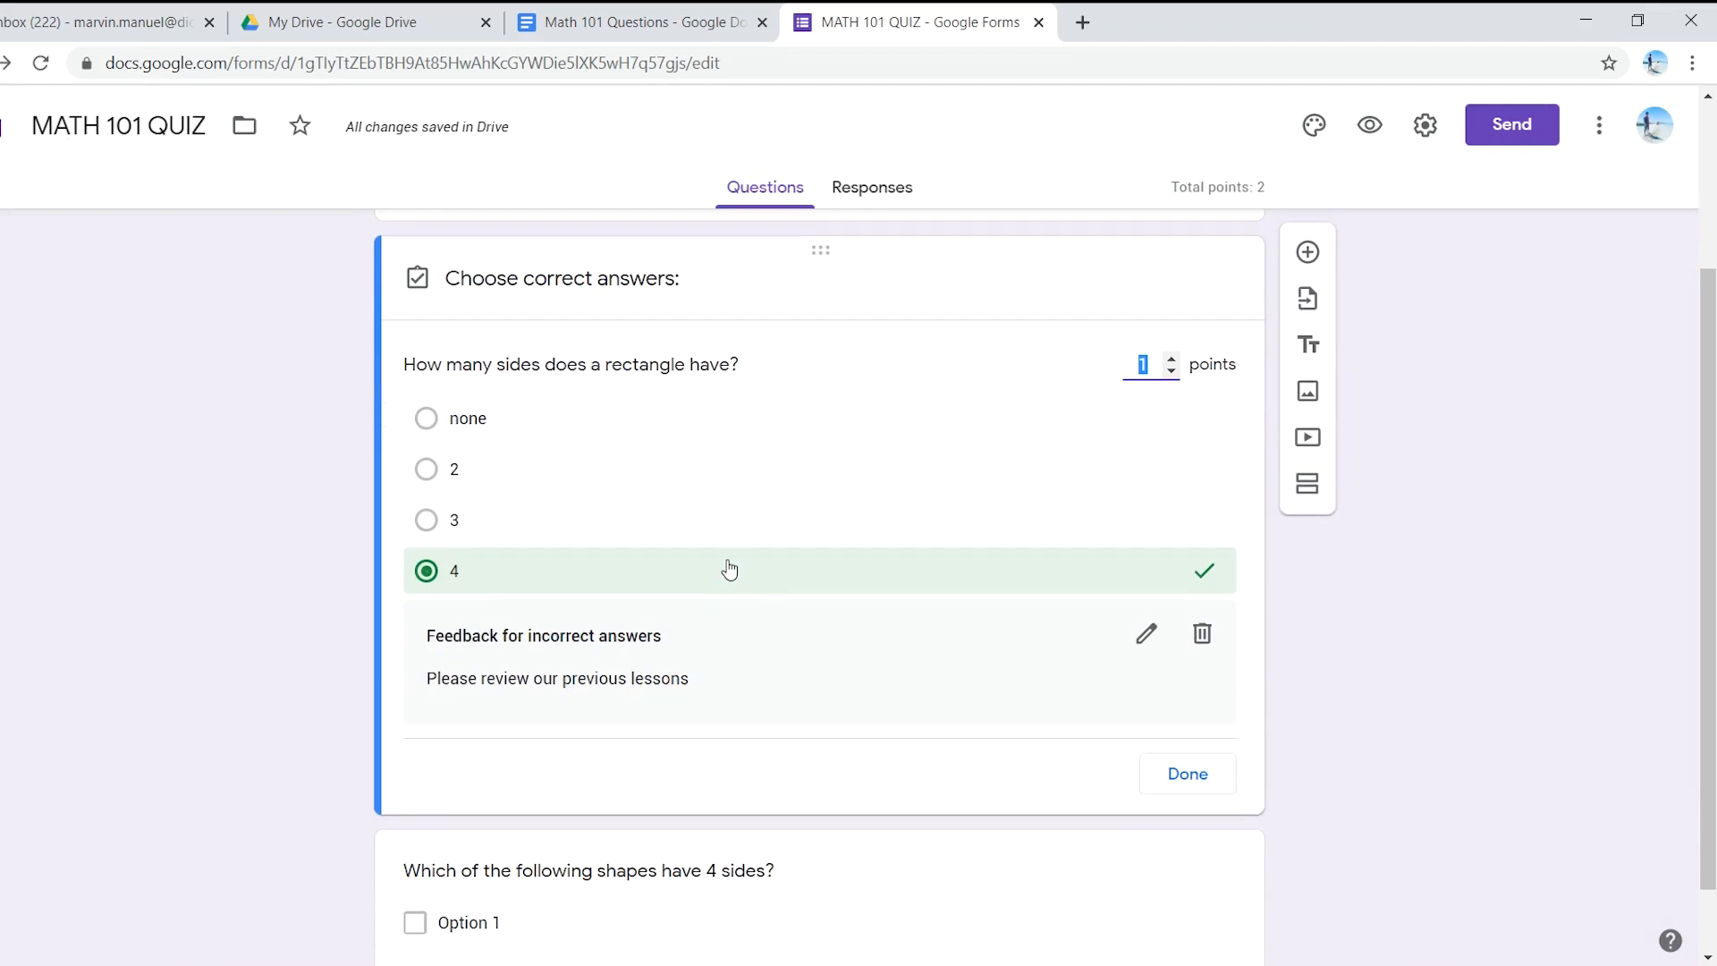
{"action": "scroll", "coordinate": [731, 567], "scroll_direction": "down", "scroll_amount": 1}
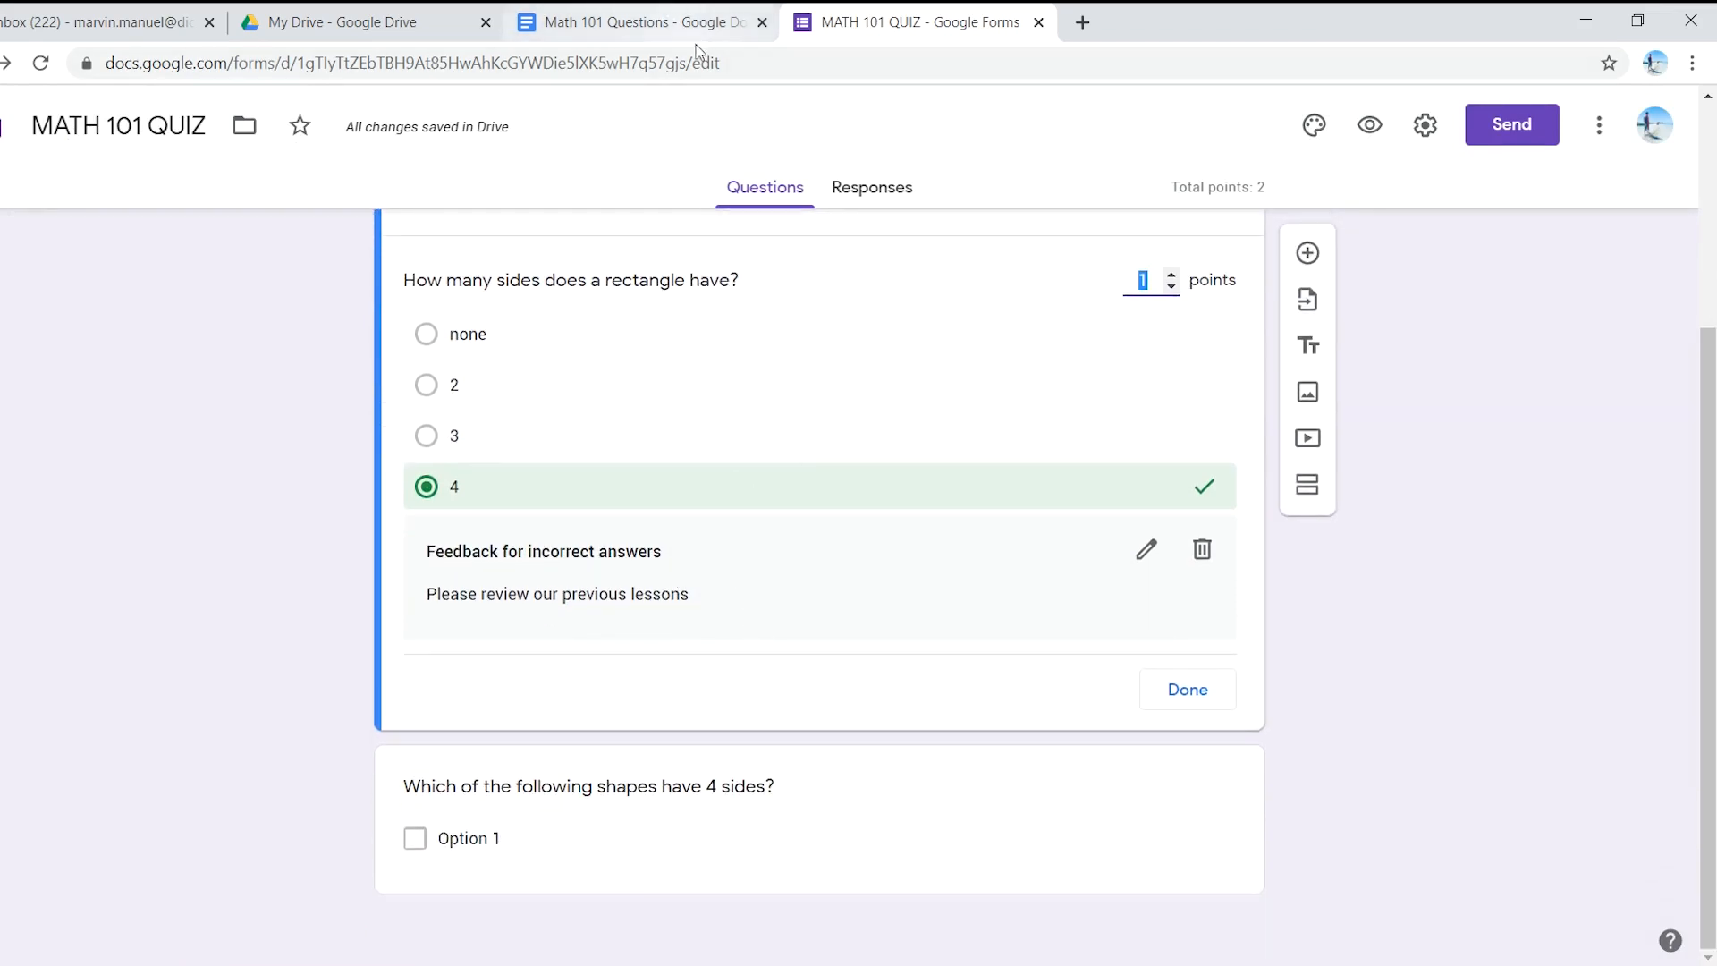
{"action": "left_click", "coordinate": [637, 22]}
{"action": "left_click", "coordinate": [627, 544]}
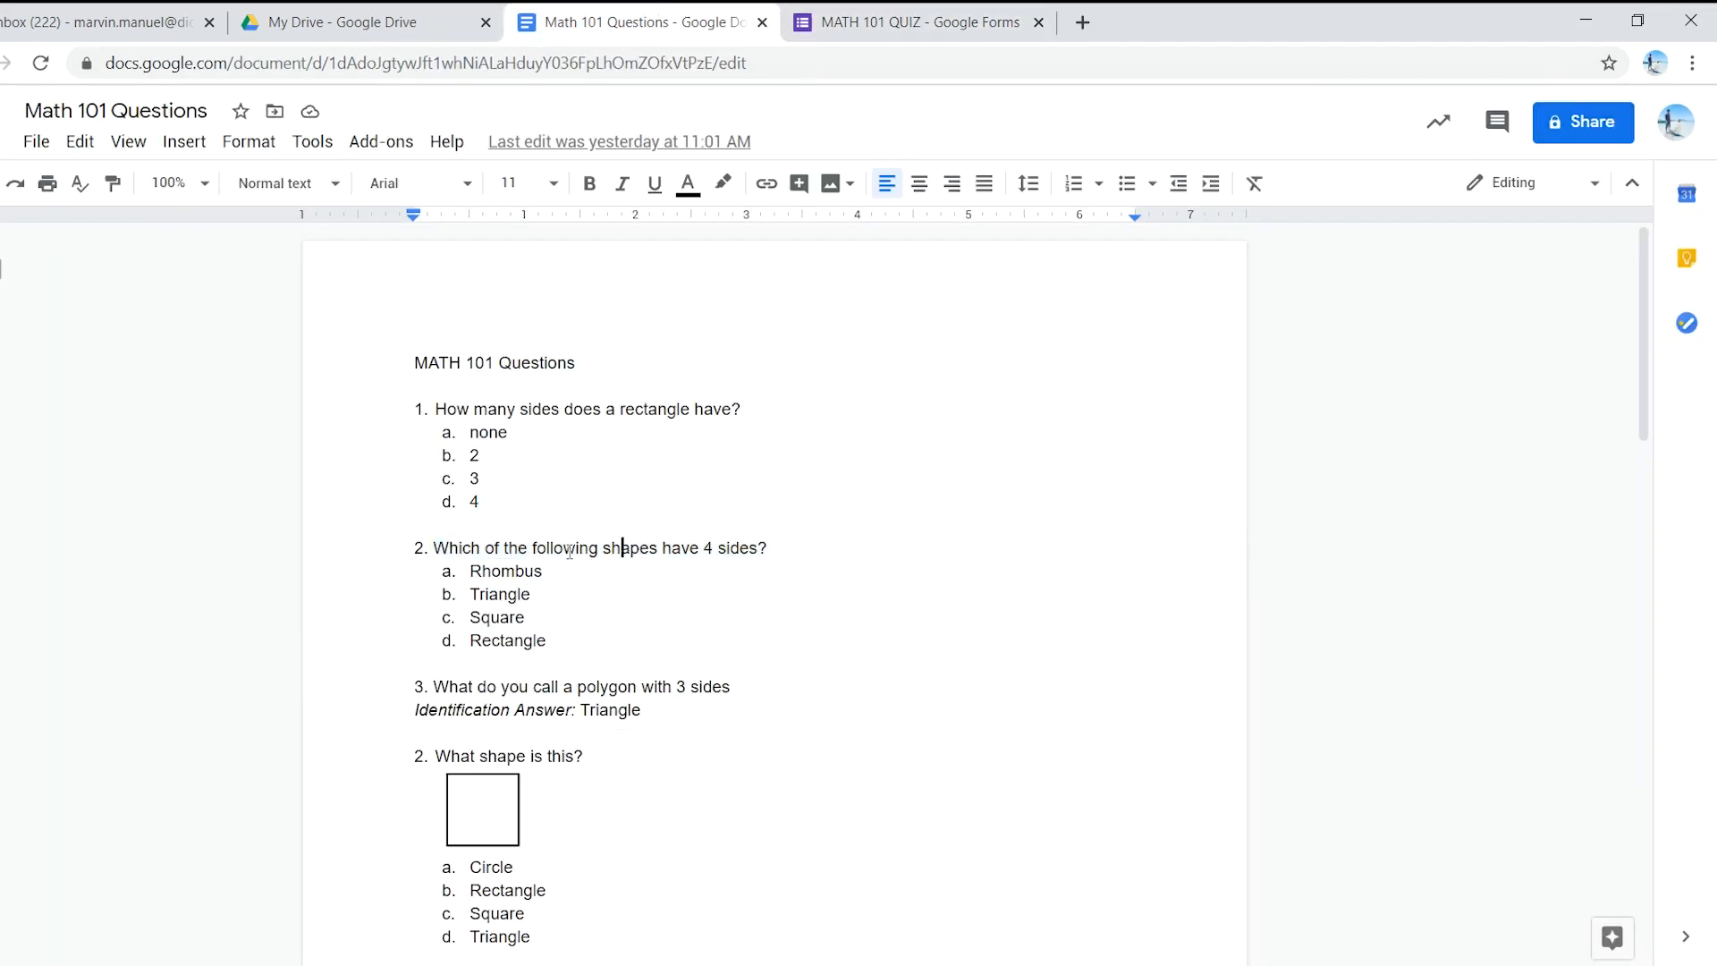
{"action": "left_click", "coordinate": [882, 20]}
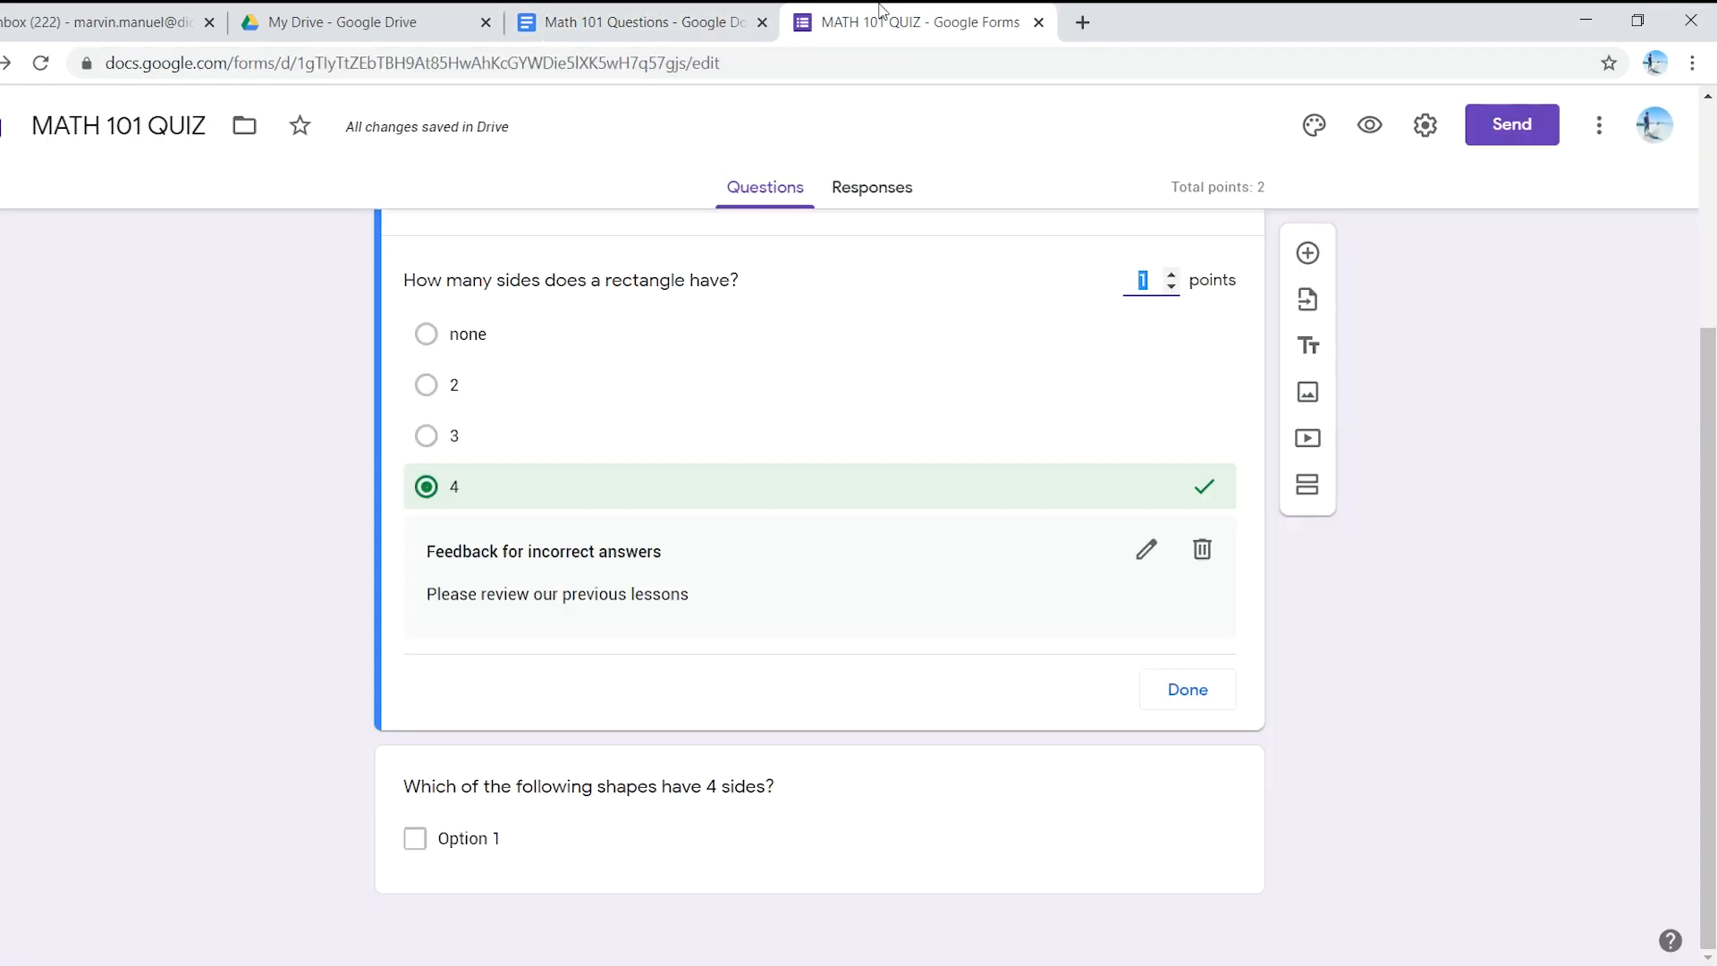
{"action": "left_click", "coordinate": [646, 12]}
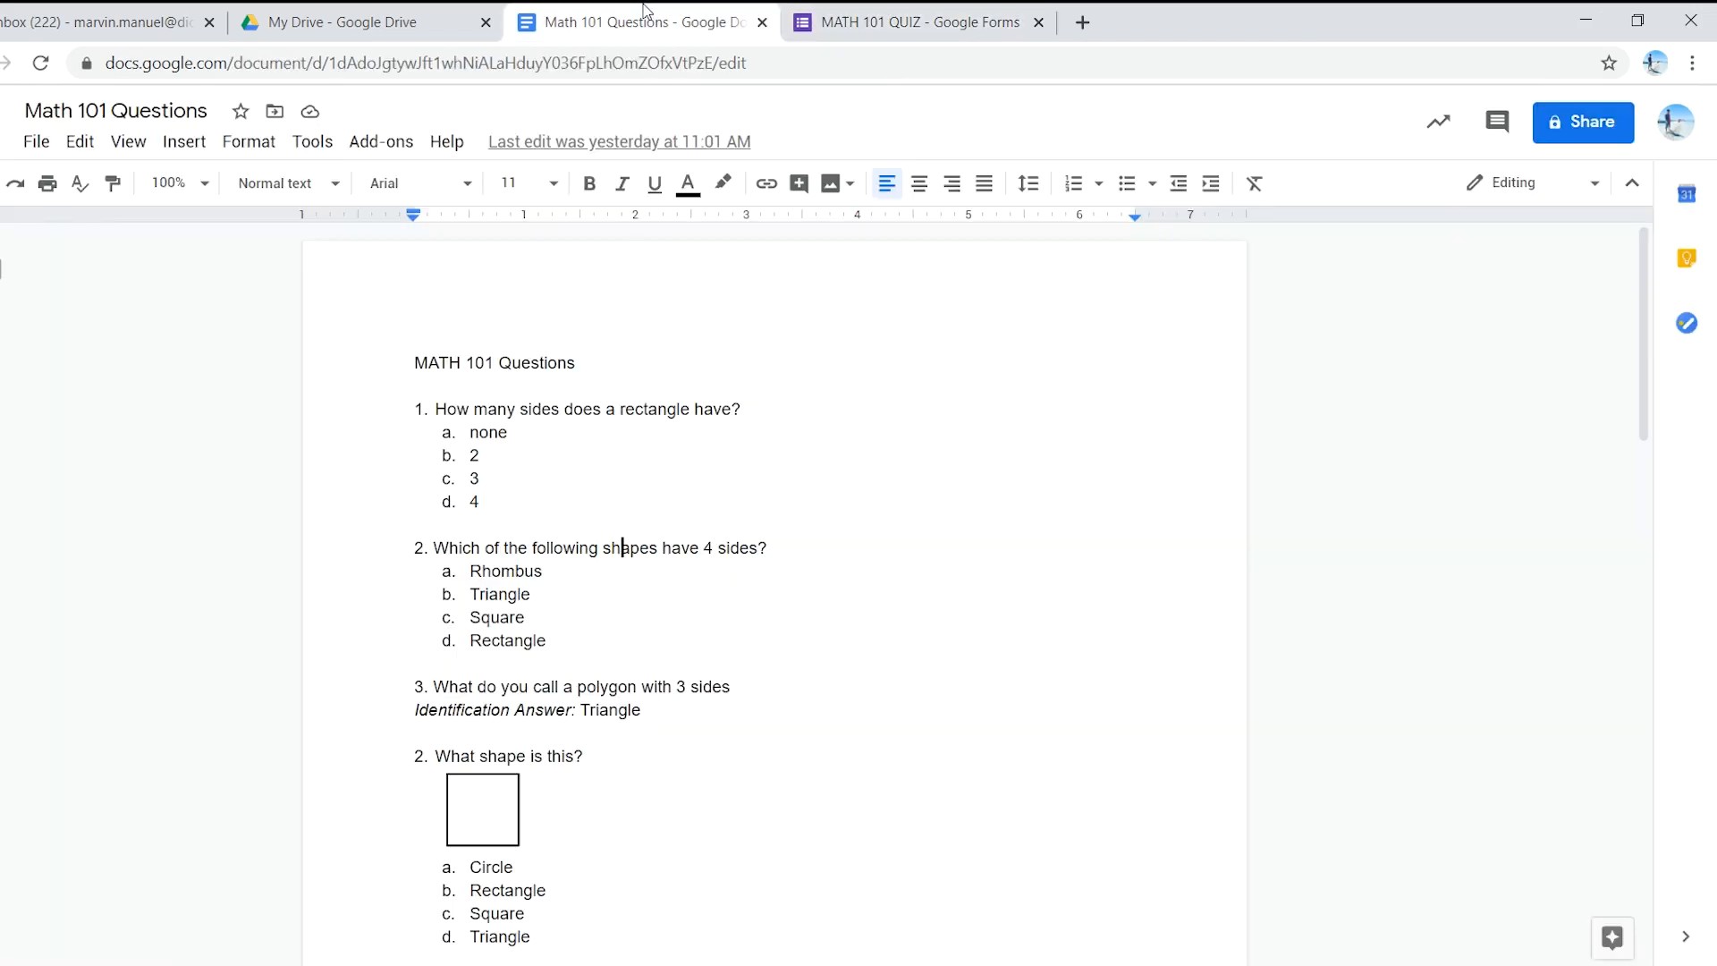
{"action": "mouse_move", "coordinate": [459, 571]}
{"action": "left_mouse_down"}
{"action": "mouse_move", "coordinate": [537, 625]}
{"action": "mouse_move", "coordinate": [472, 569]}
{"action": "left_mouse_up"}
{"action": "key", "text": "ctrl+c"}
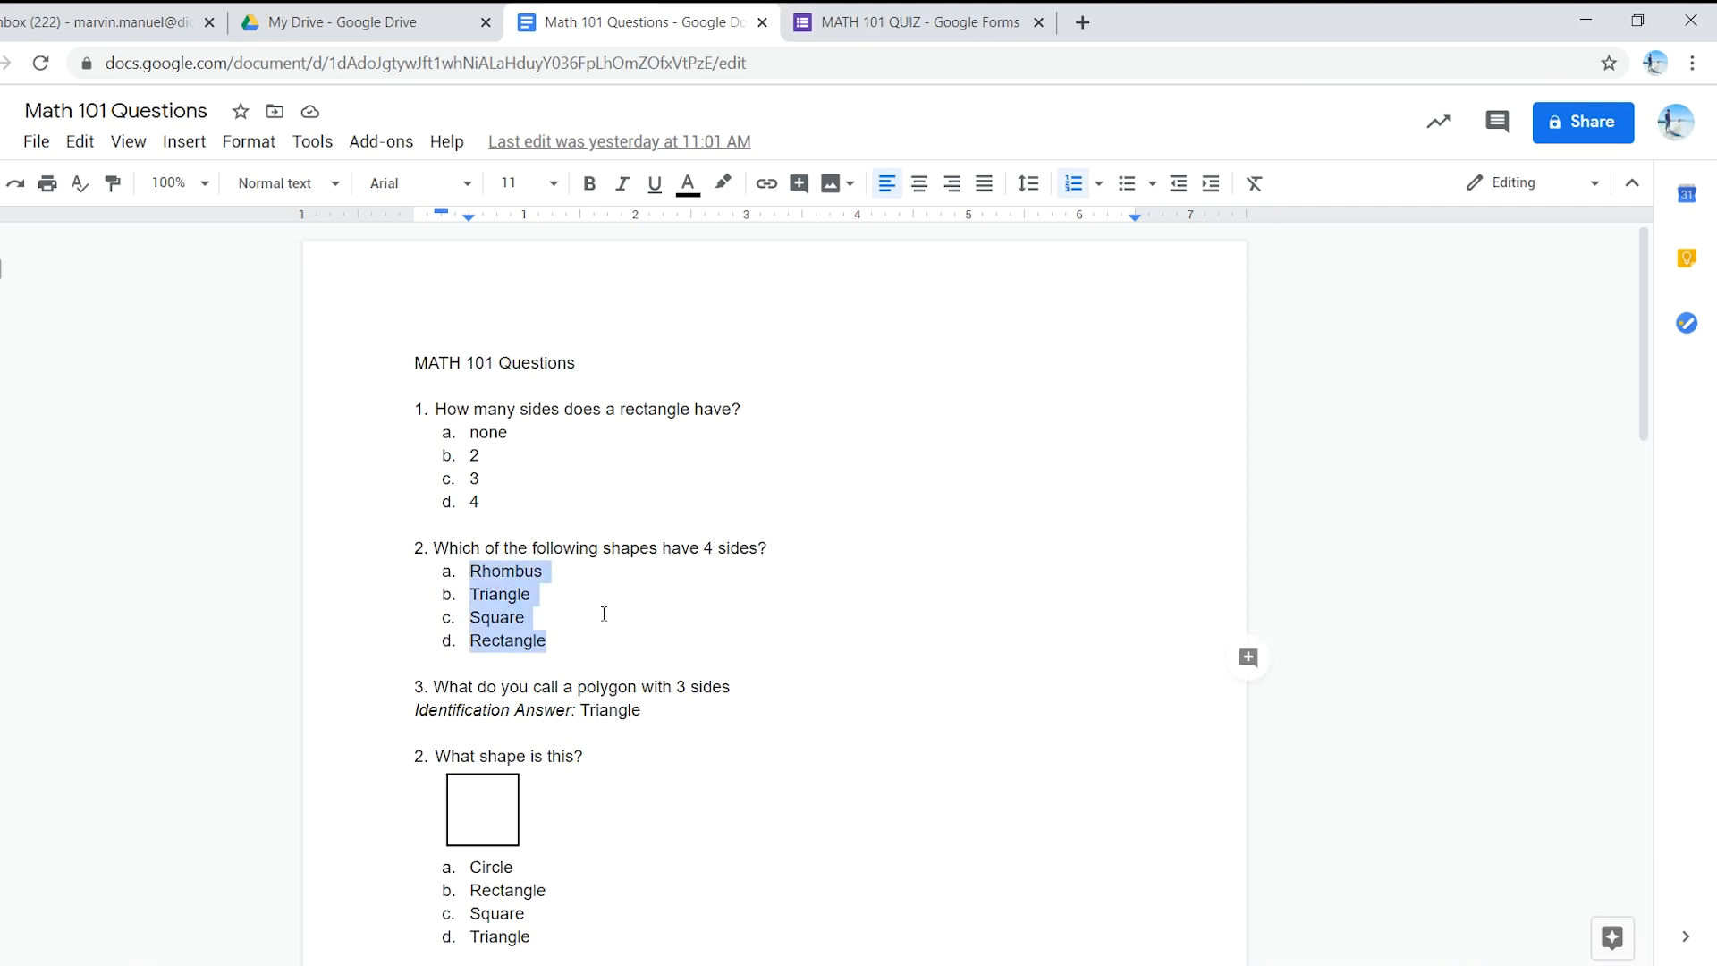
{"action": "left_click", "coordinate": [862, 18]}
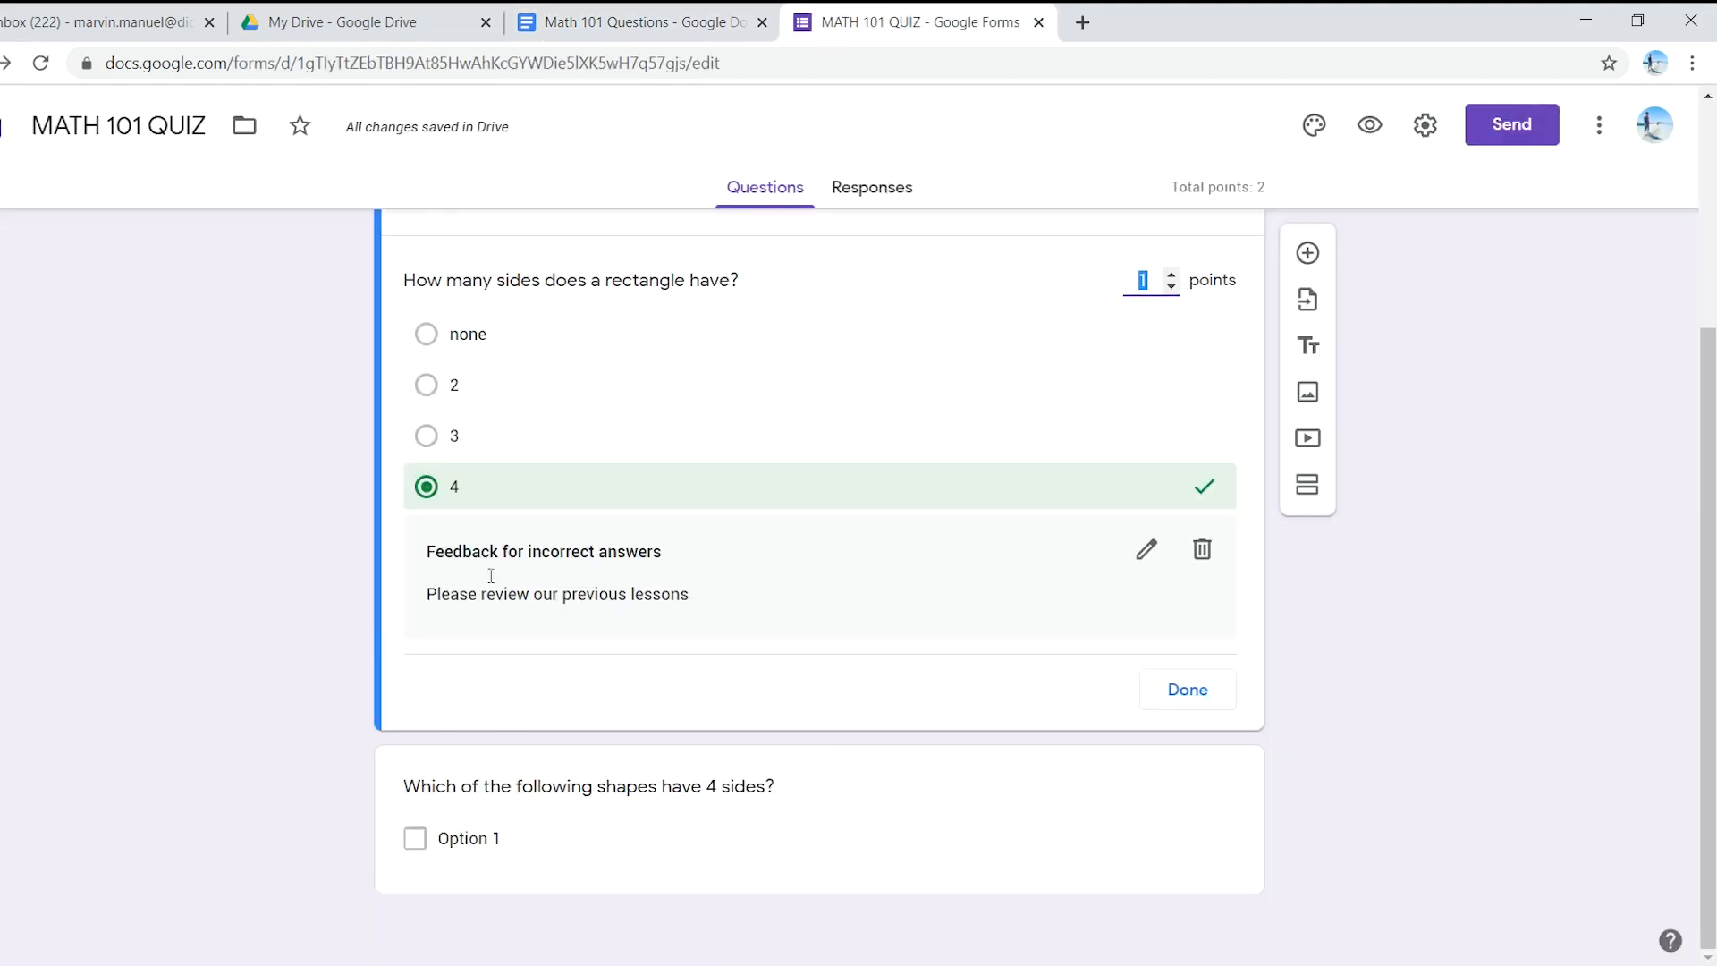
{"action": "left_click", "coordinate": [540, 834]}
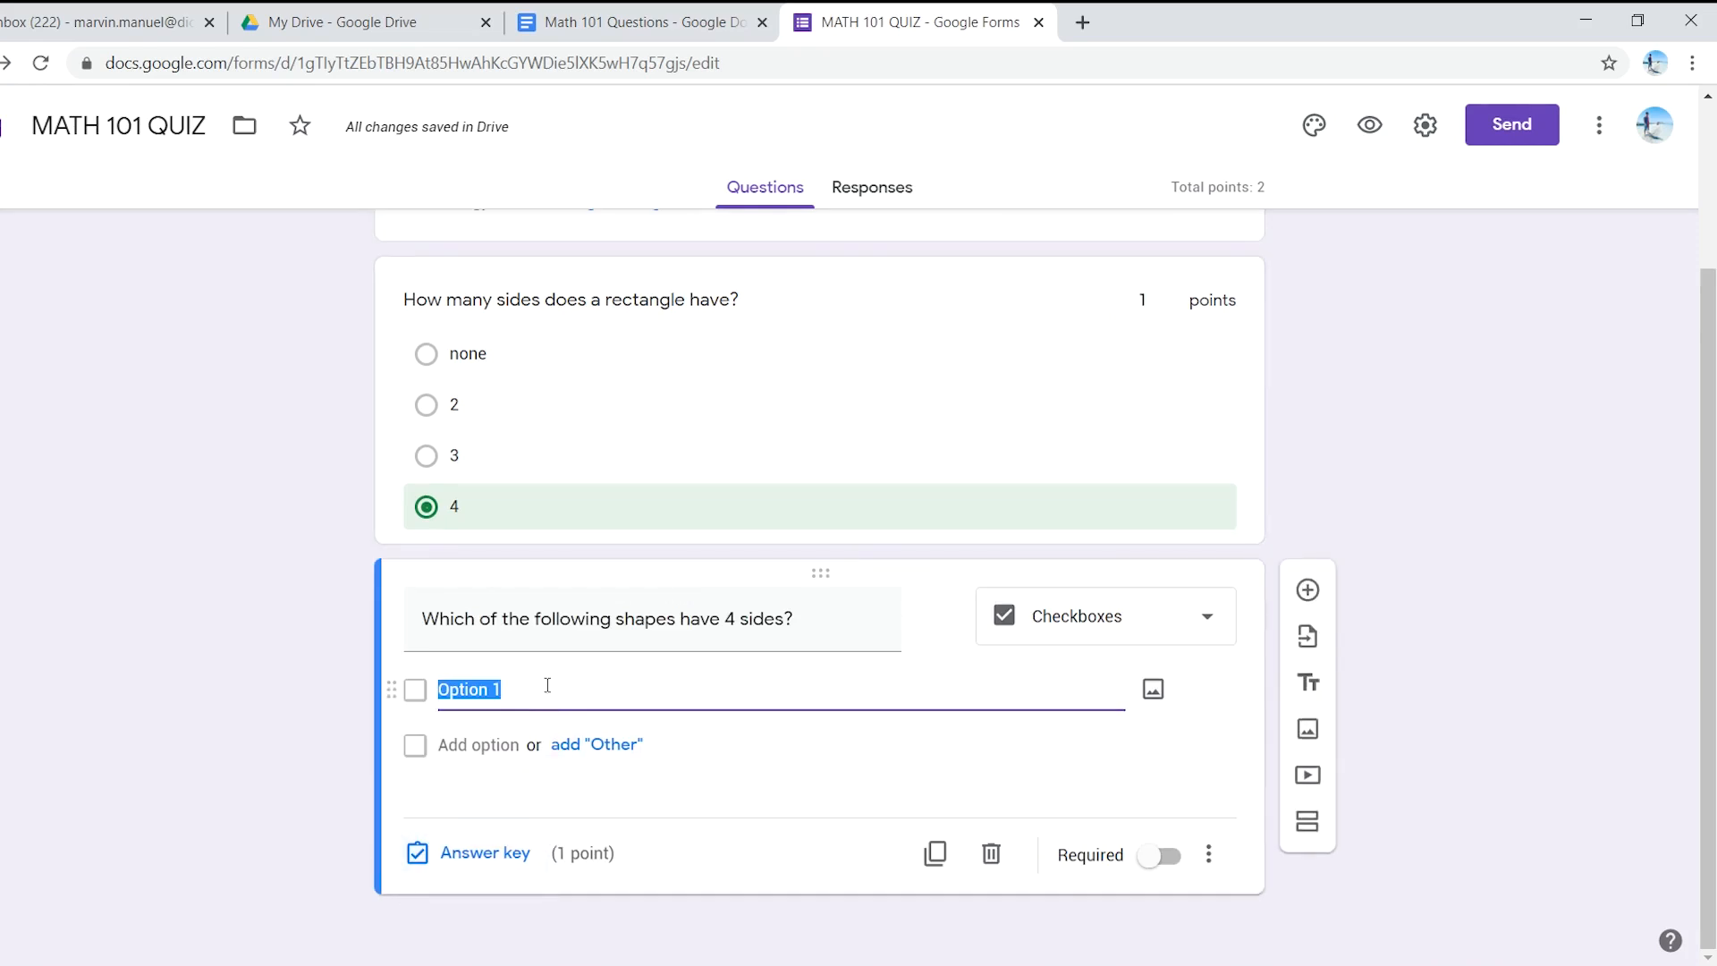
{"action": "key", "text": "ctrl+v"}
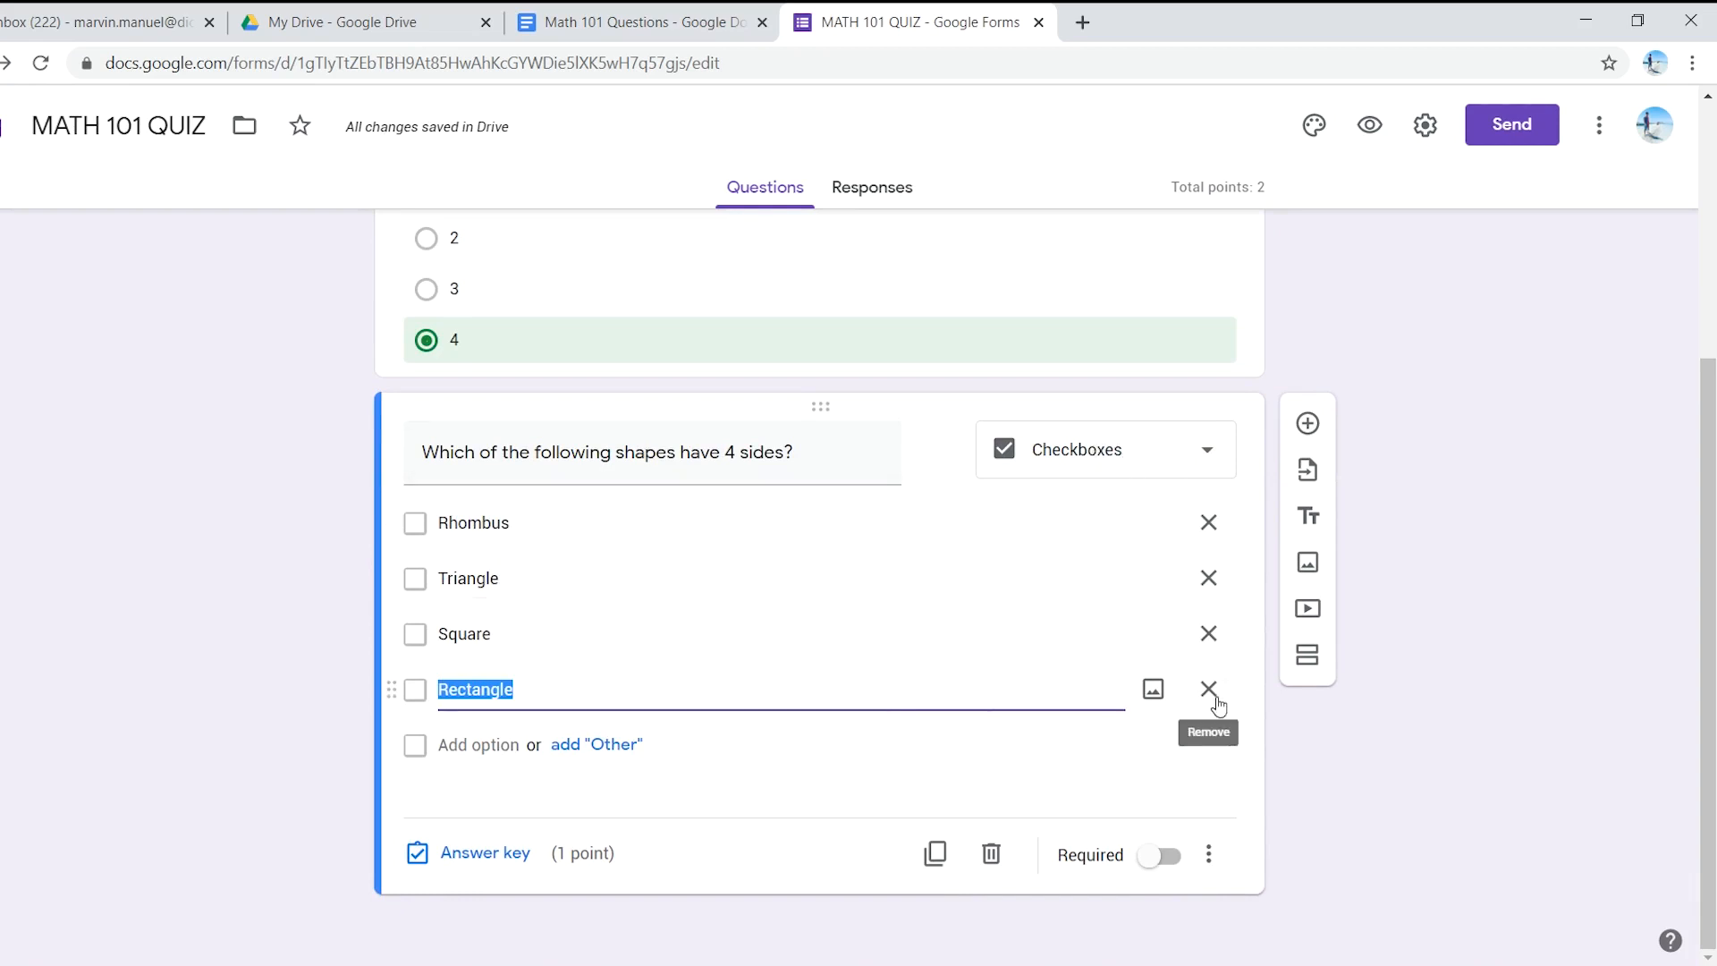
- Make the shapes question required, with Rhombus, Square and Rectangle as correct answers worth 3 points
{"action": "left_click", "coordinate": [1160, 856]}
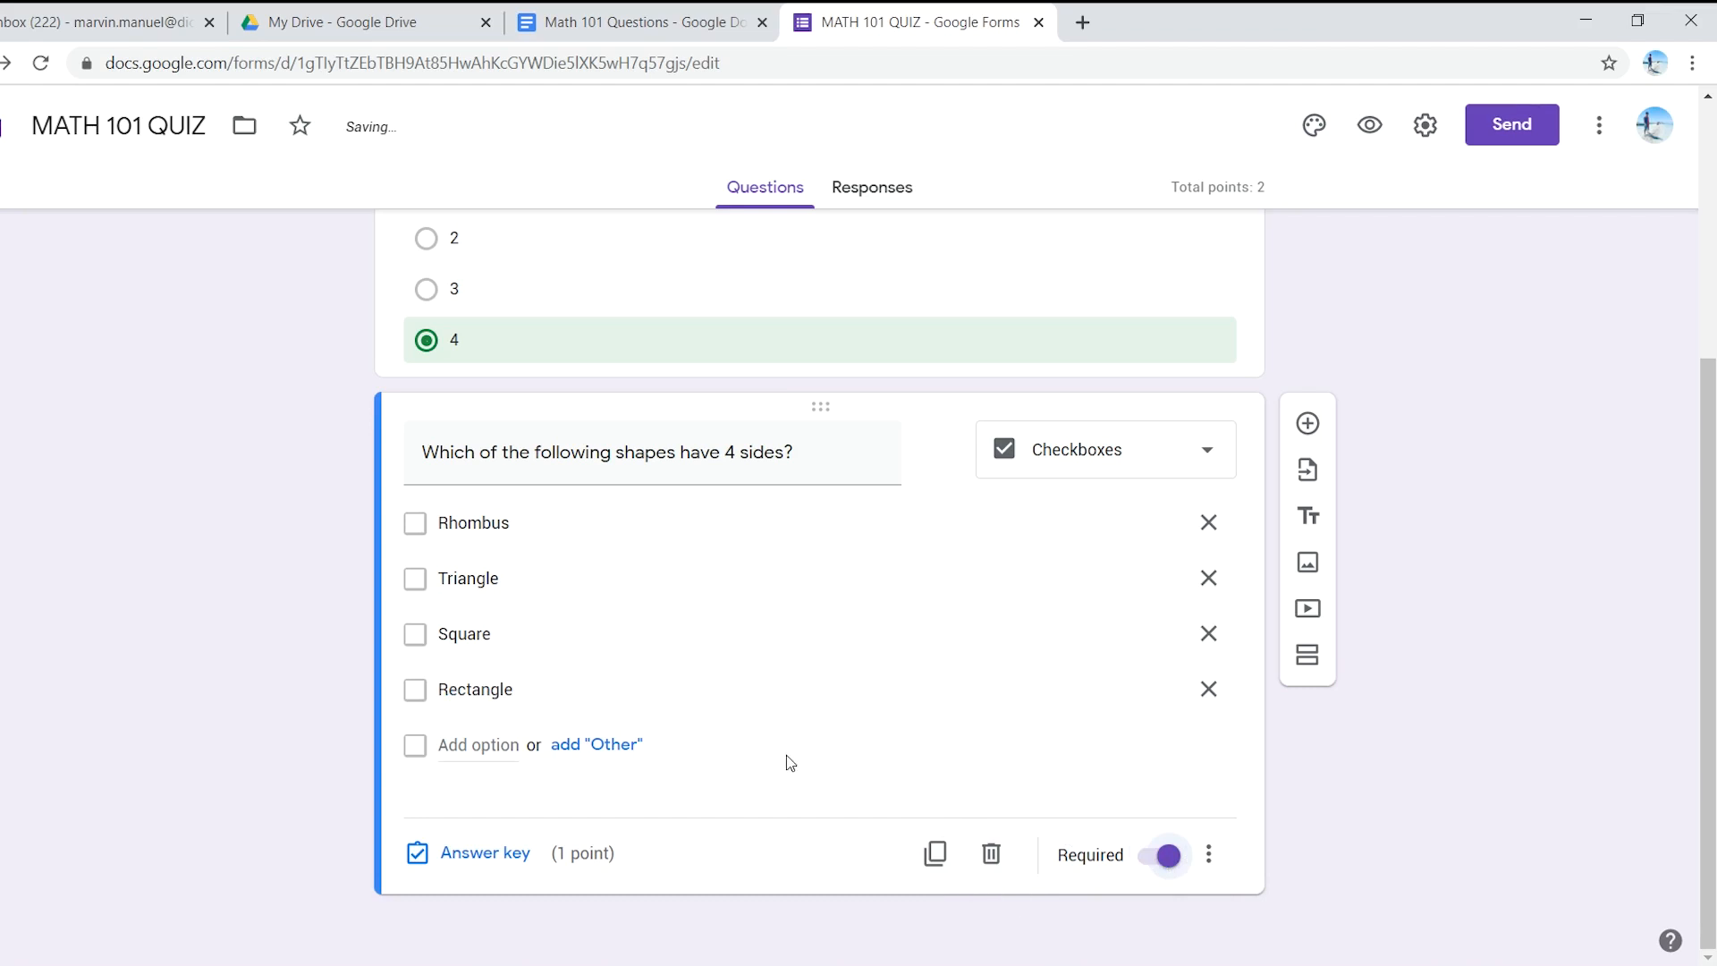
{"action": "left_click", "coordinate": [500, 853]}
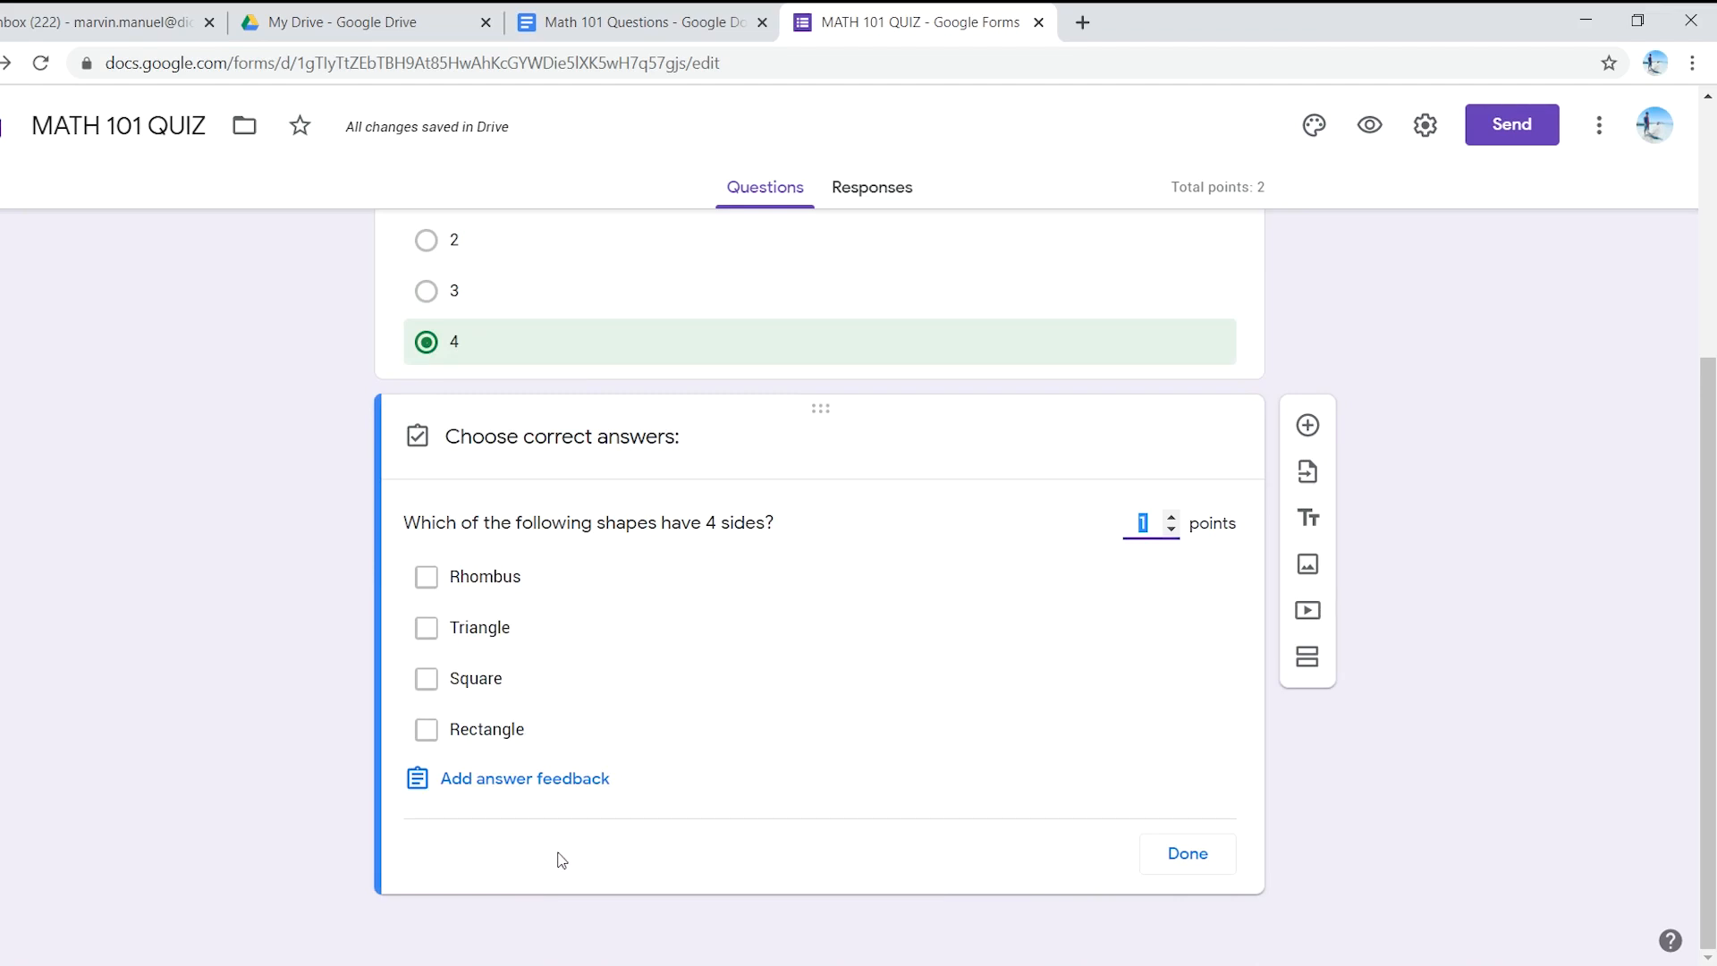
{"action": "left_click", "coordinate": [427, 581]}
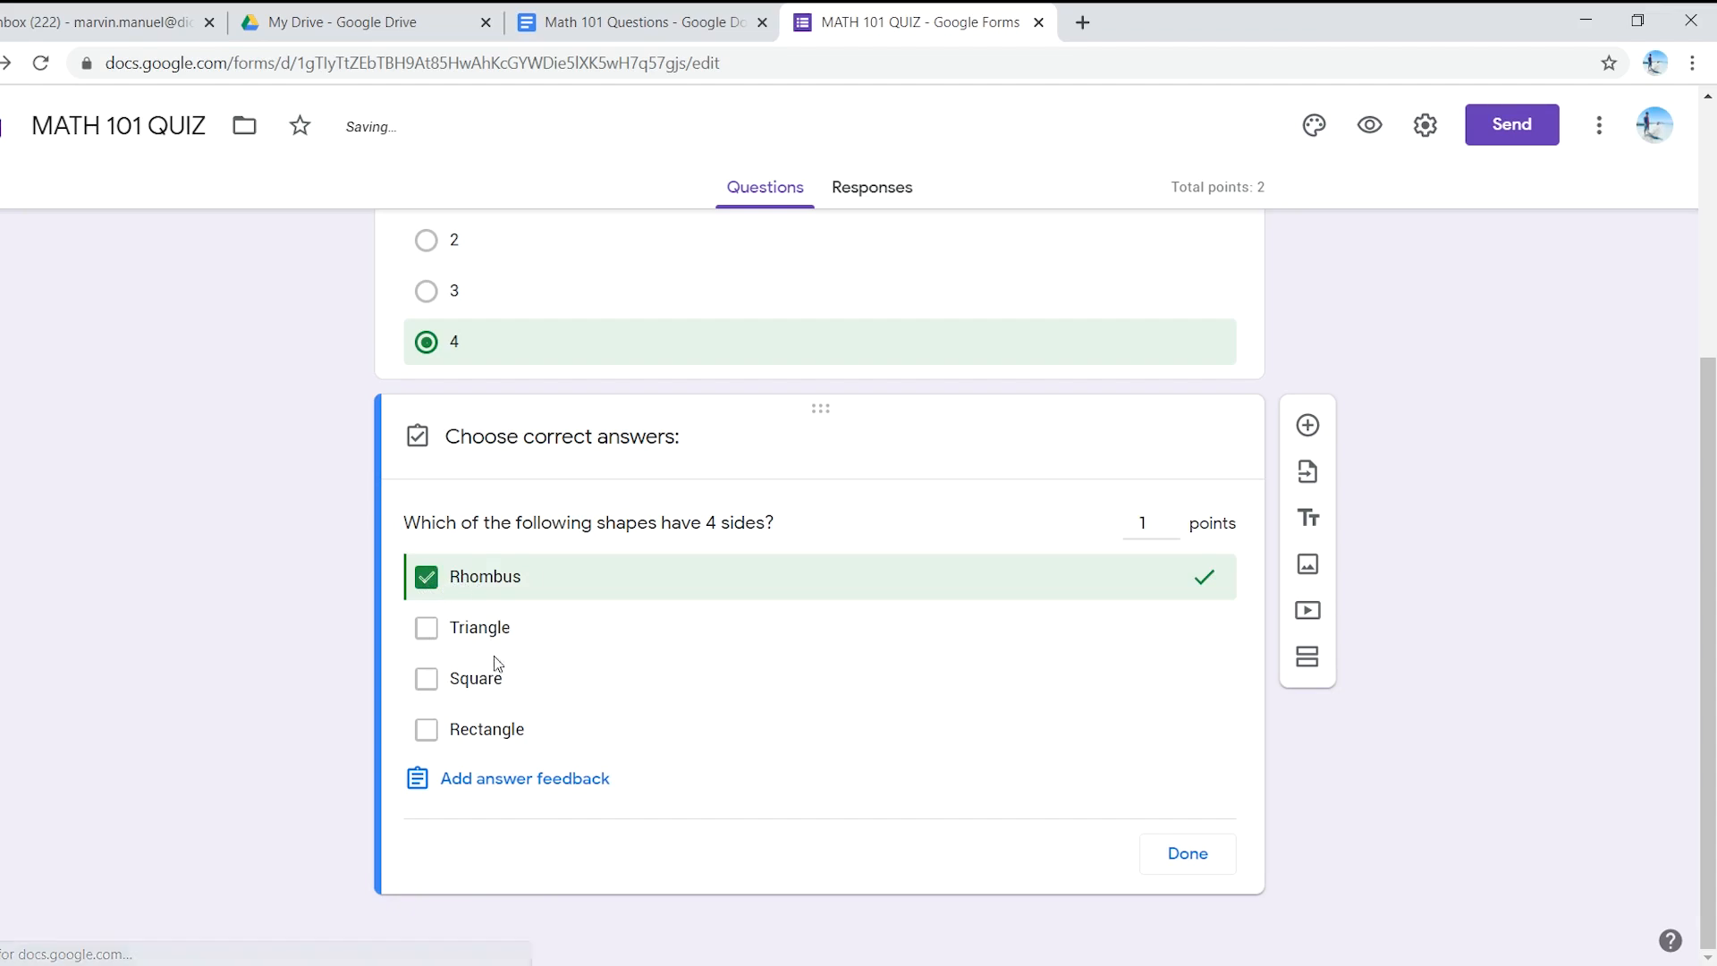
{"action": "left_click", "coordinate": [430, 684]}
{"action": "left_click", "coordinate": [425, 730]}
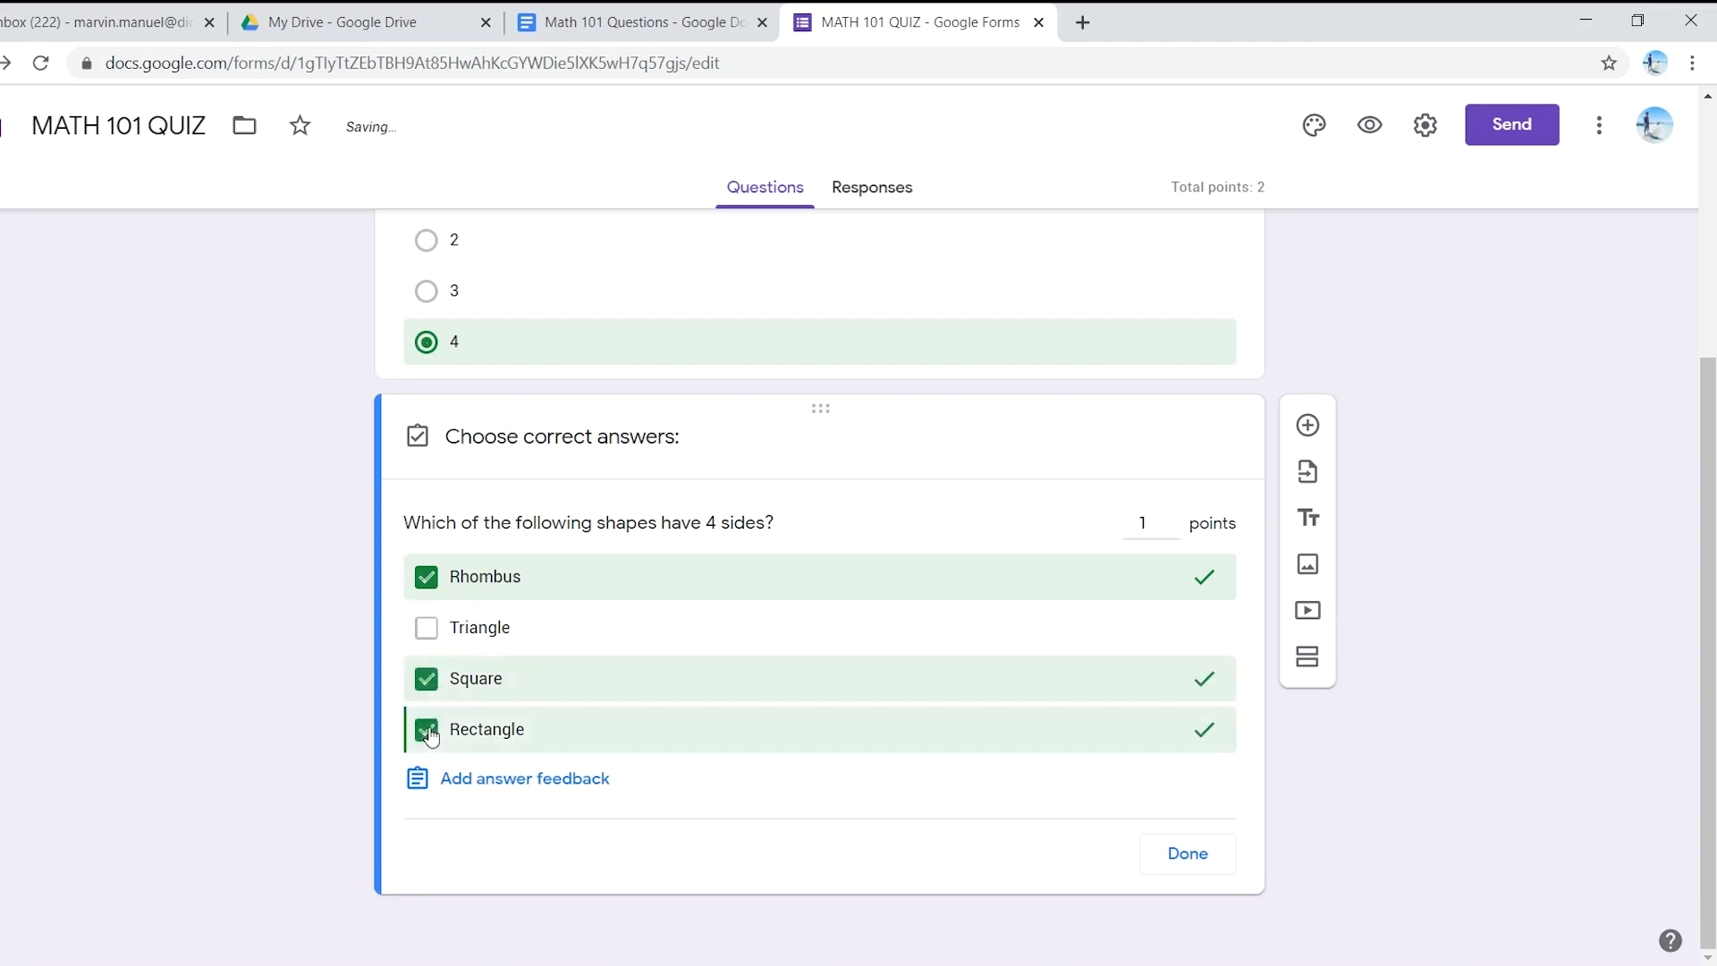
{"action": "left_click", "coordinate": [1151, 522]}
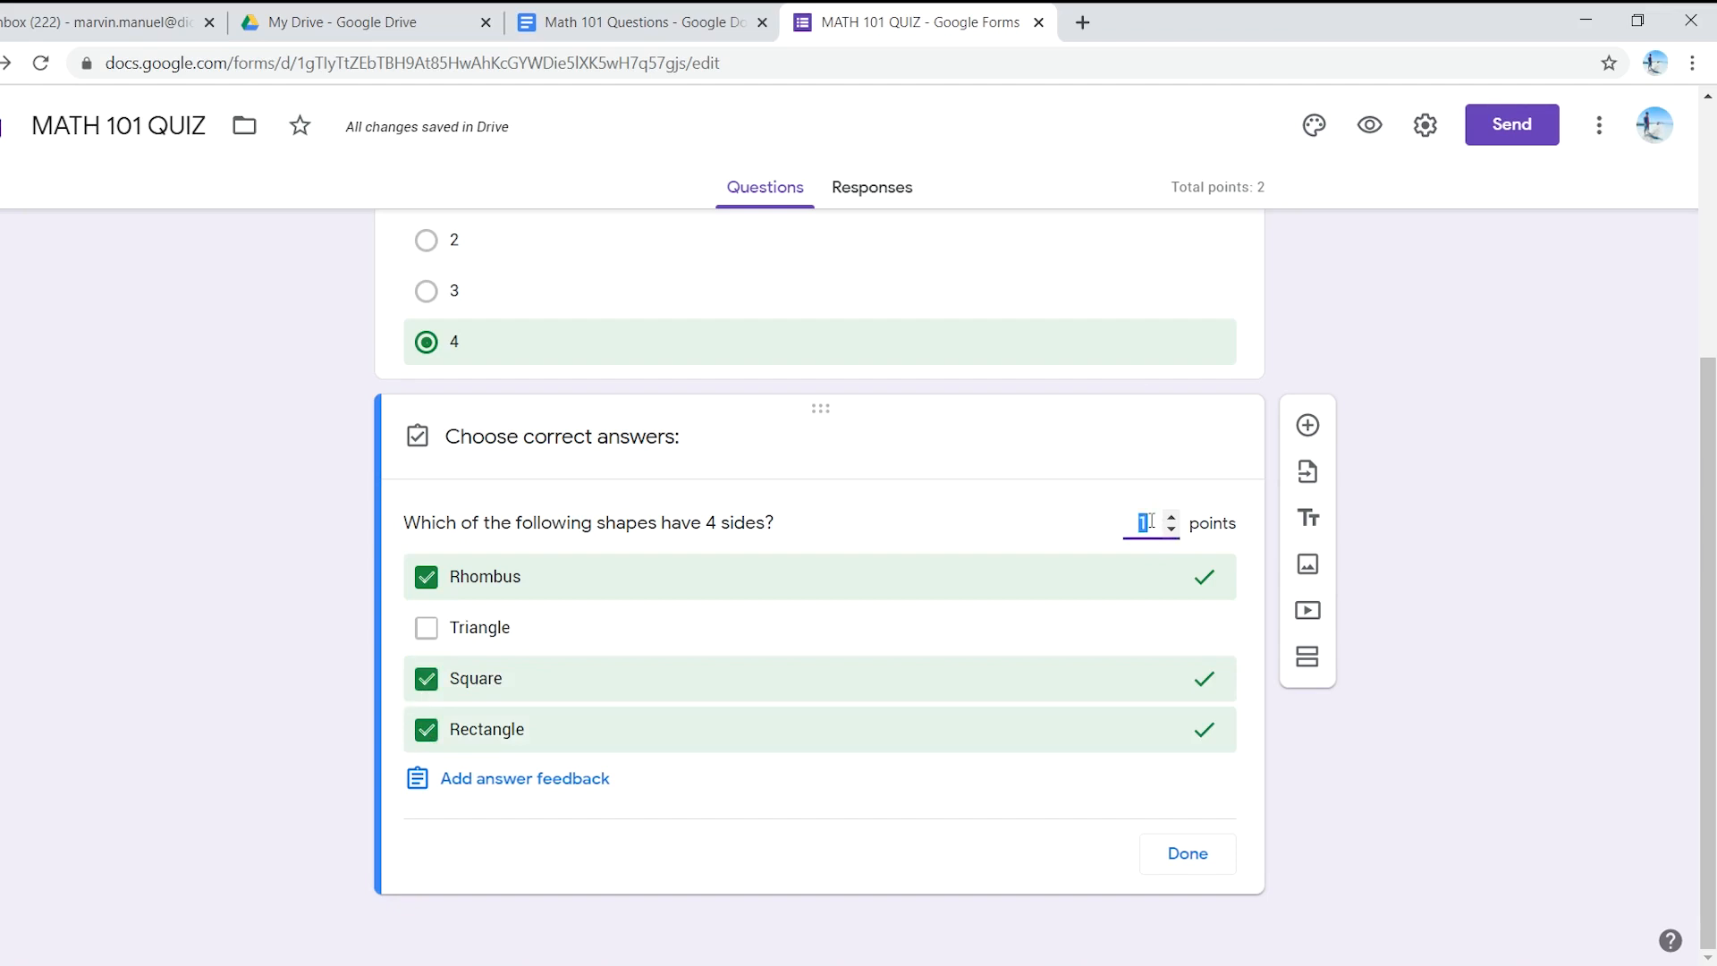
{"action": "key", "text": "Up"}
{"action": "key", "text": "Up"}
{"action": "left_click", "coordinate": [1189, 854]}
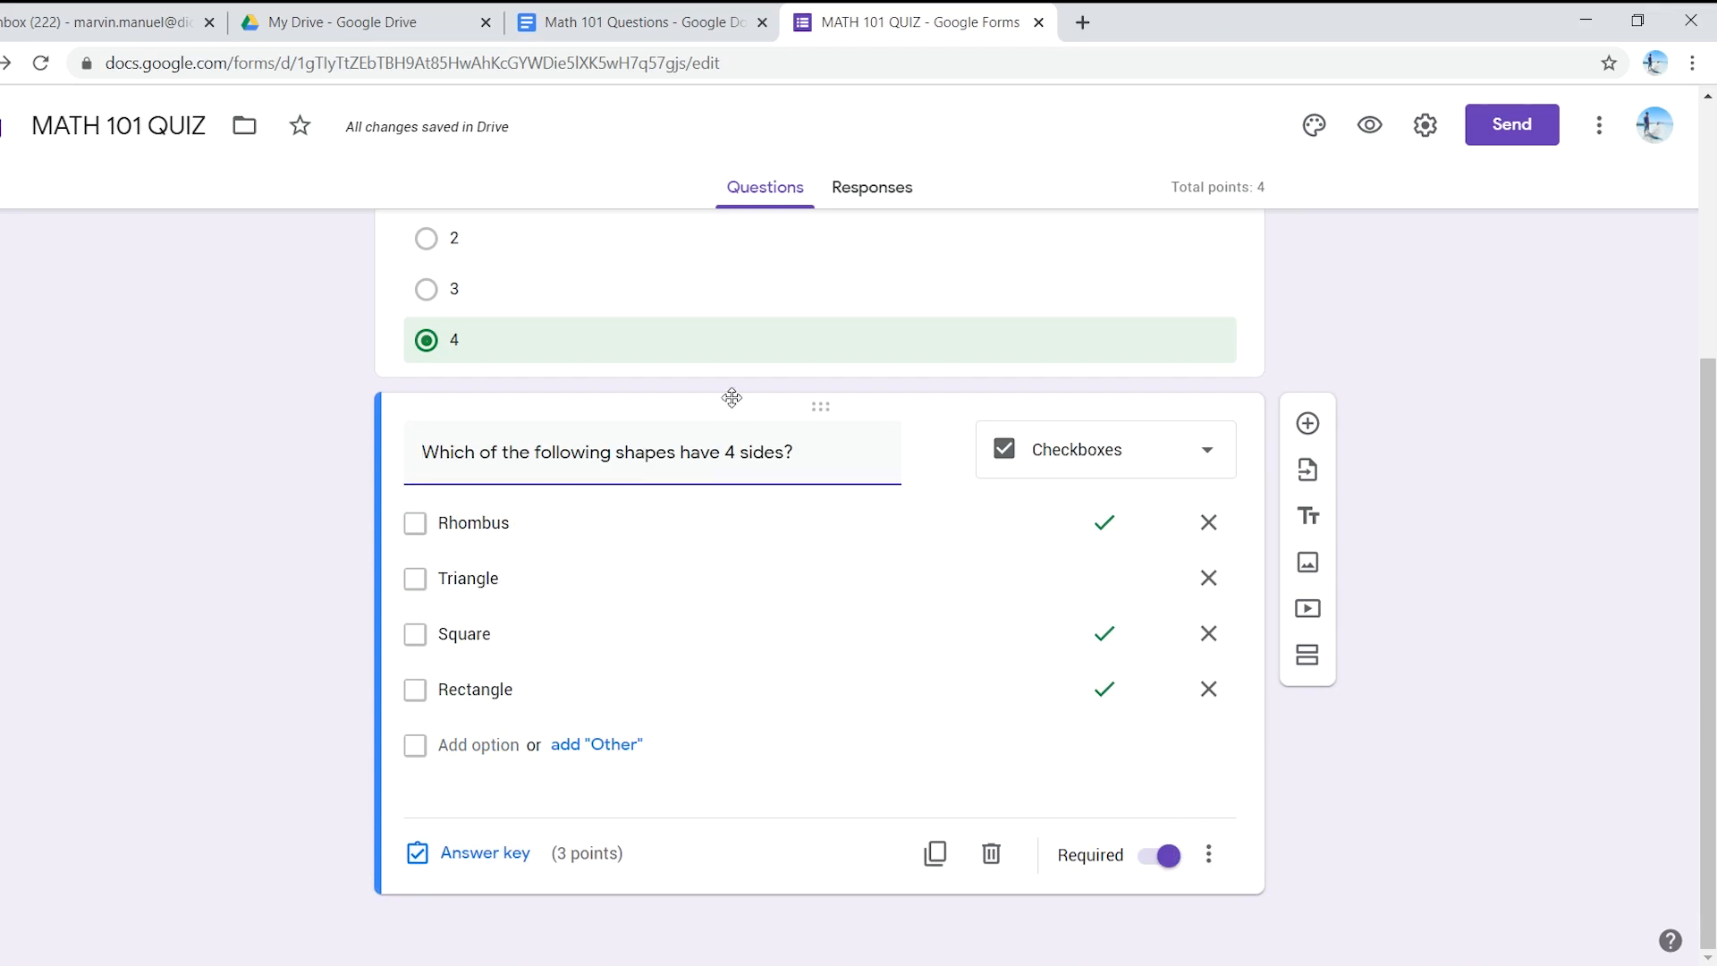
{"action": "left_click", "coordinate": [569, 12]}
- Add a new question 'What do you call a polygon with 3 sides?' copied from the questions document
{"action": "scroll", "coordinate": [578, 838], "scroll_direction": "down", "scroll_amount": 3}
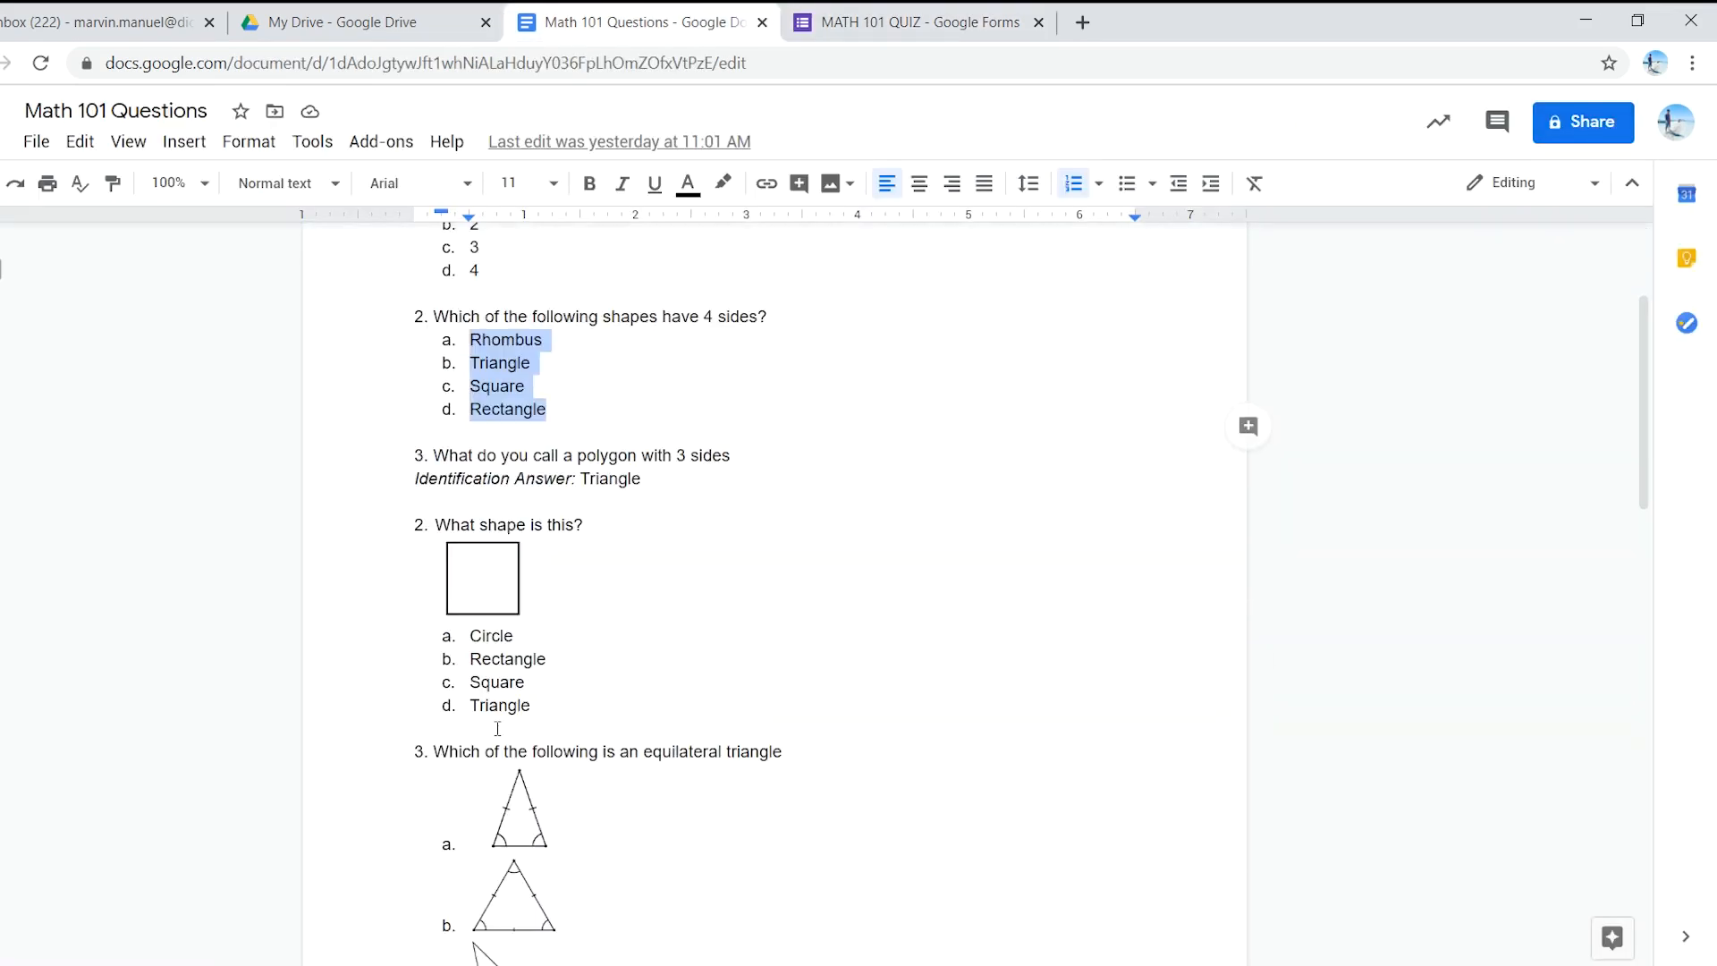
{"action": "left_click_drag", "start_coordinate": [435, 454], "coordinate": [731, 454]}
{"action": "key", "text": "ctrl+c"}
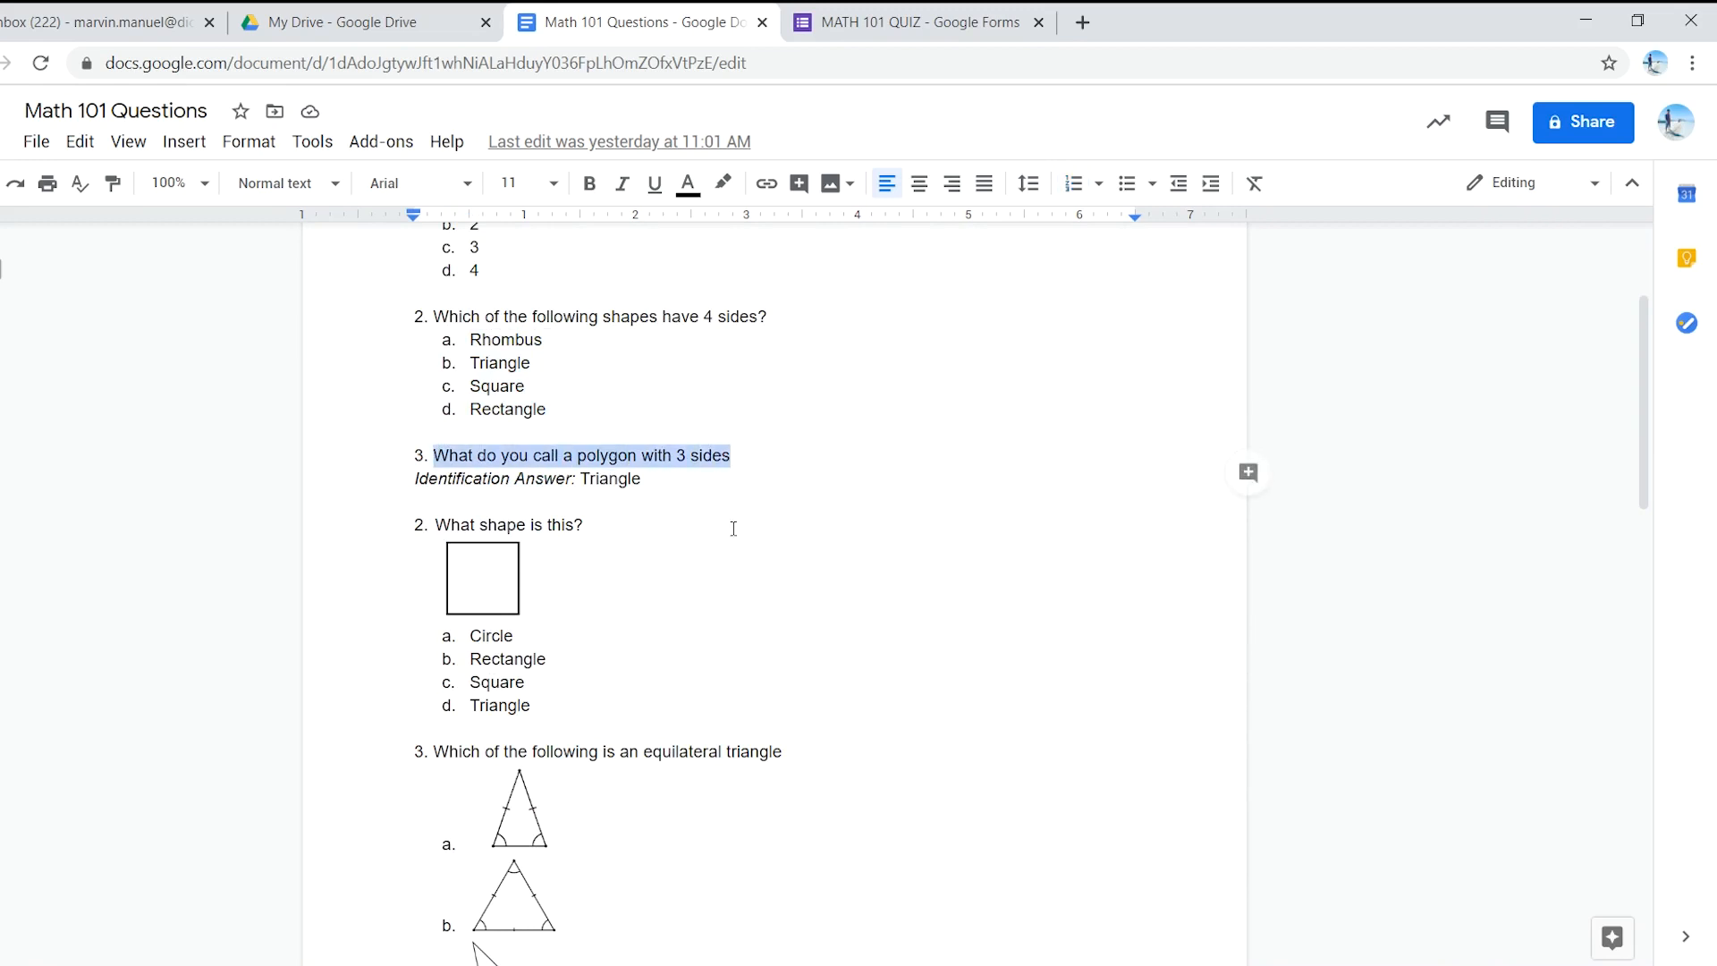
{"action": "left_click", "coordinate": [901, 14]}
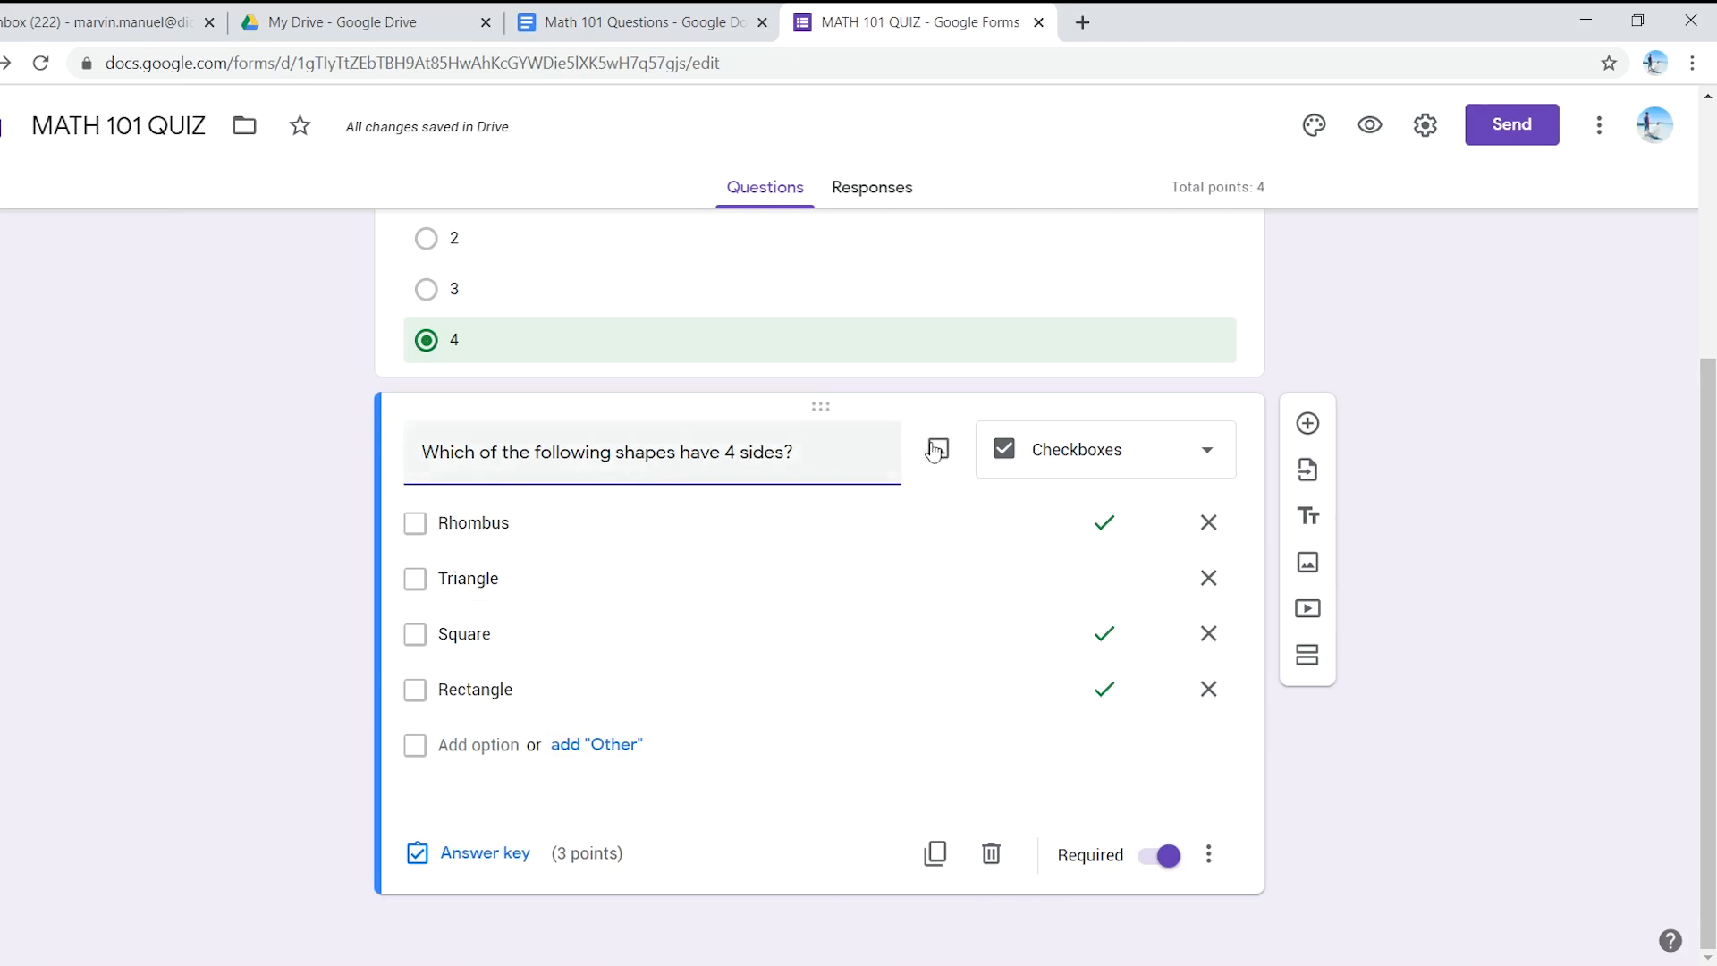
{"action": "left_click", "coordinate": [1307, 423]}
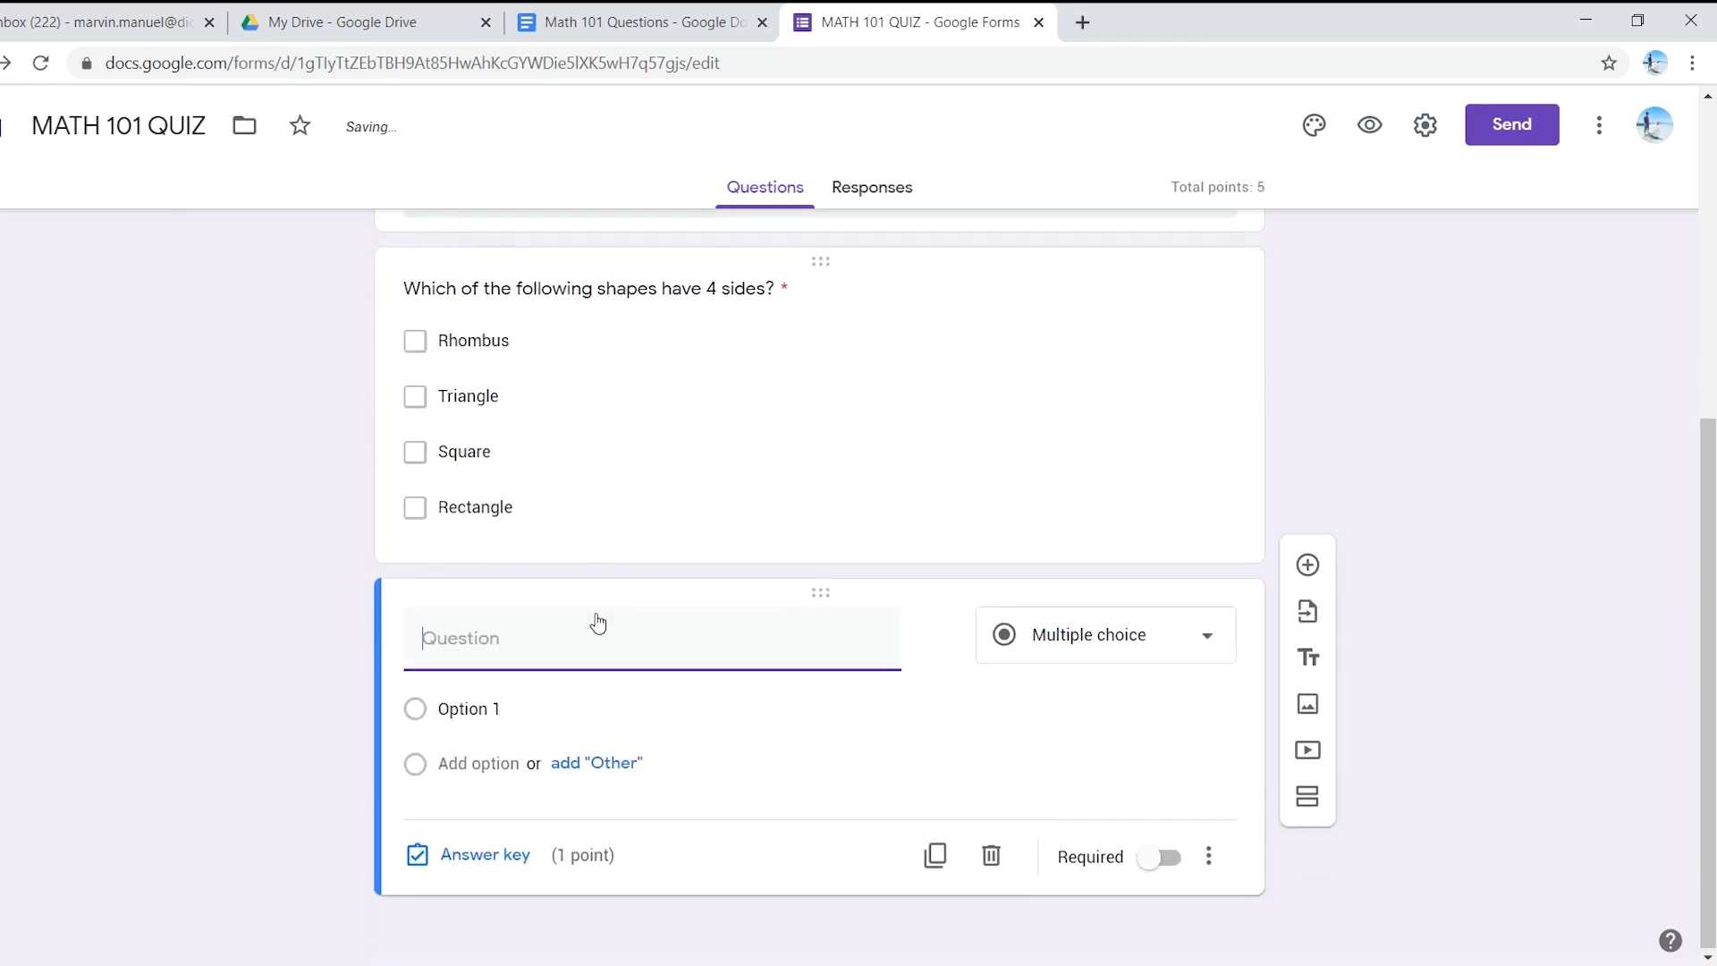
{"action": "key", "text": "ctrl+v"}
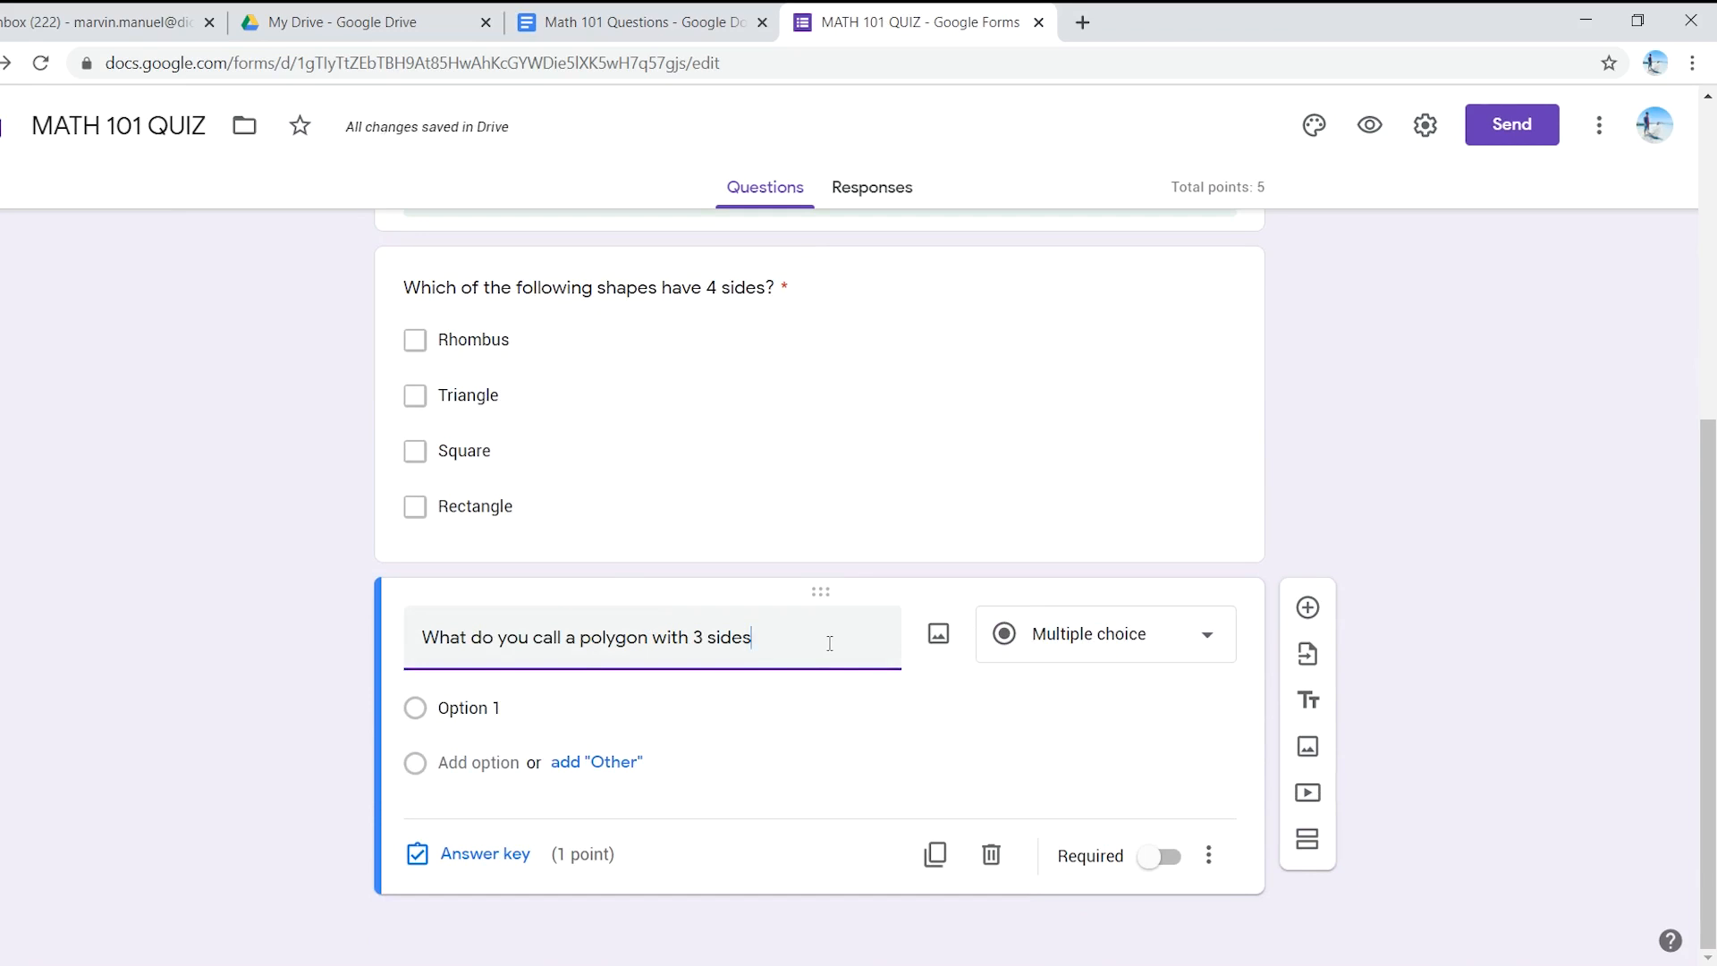
{"action": "type", "text": "?"}
- Change the question type to Short answer and look up its answer, Triangle, in the document
{"action": "left_click", "coordinate": [1109, 637]}
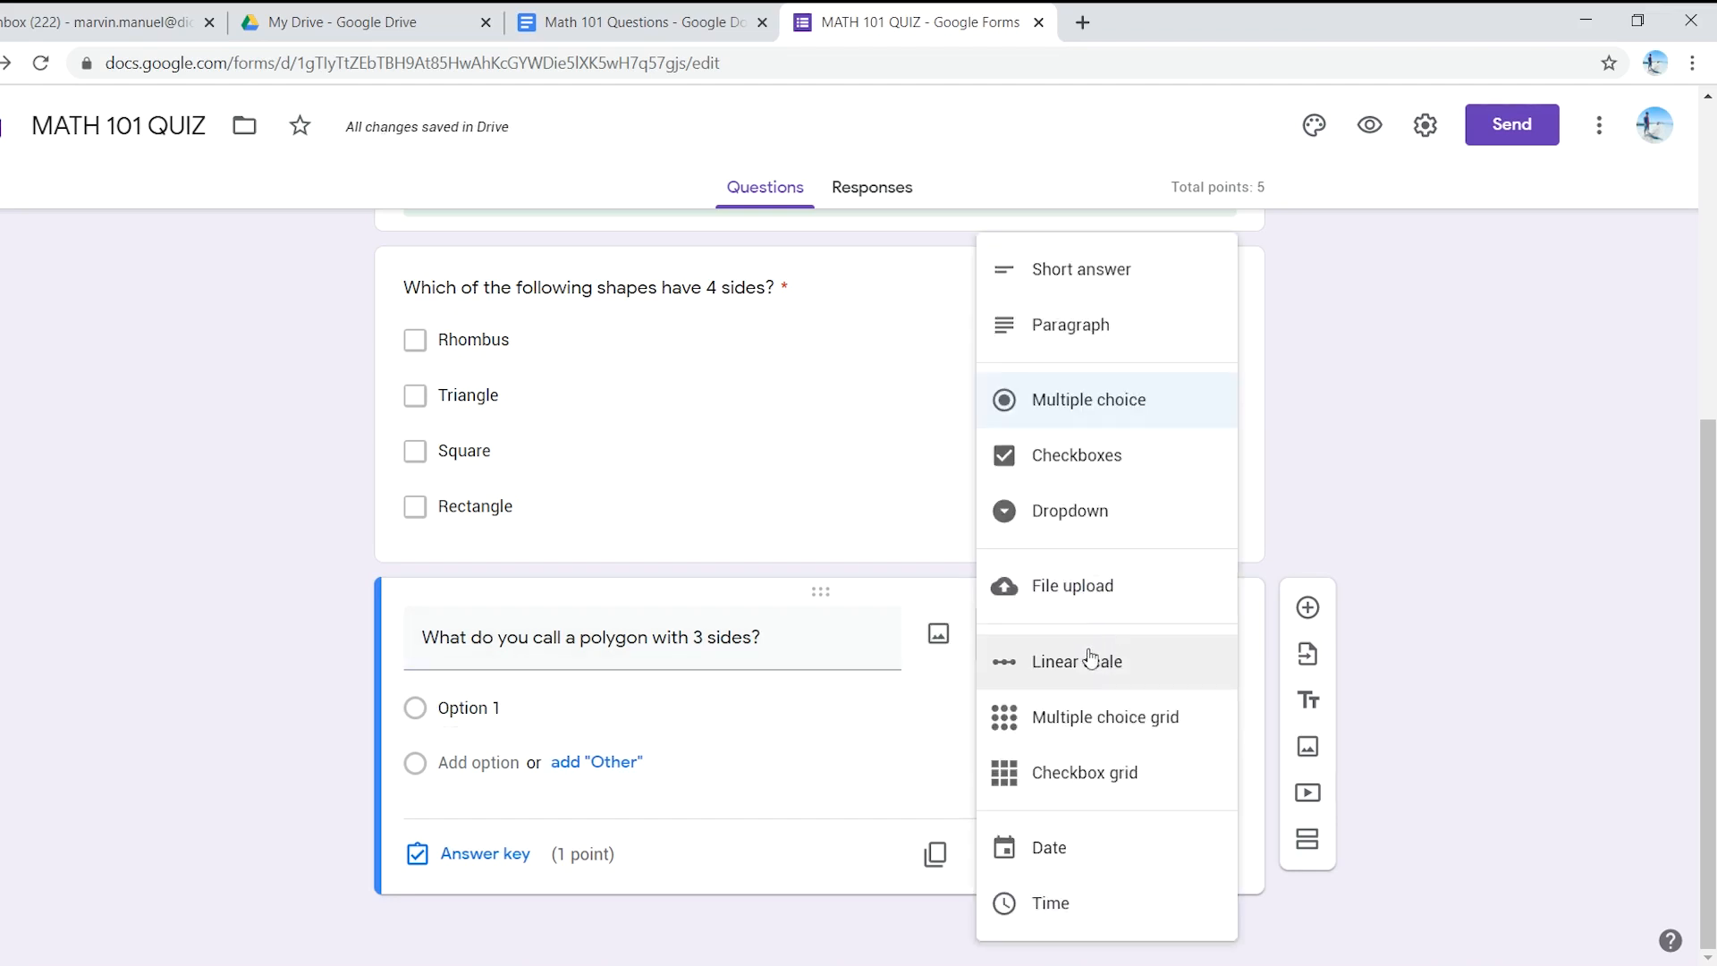
{"action": "left_click", "coordinate": [1122, 280]}
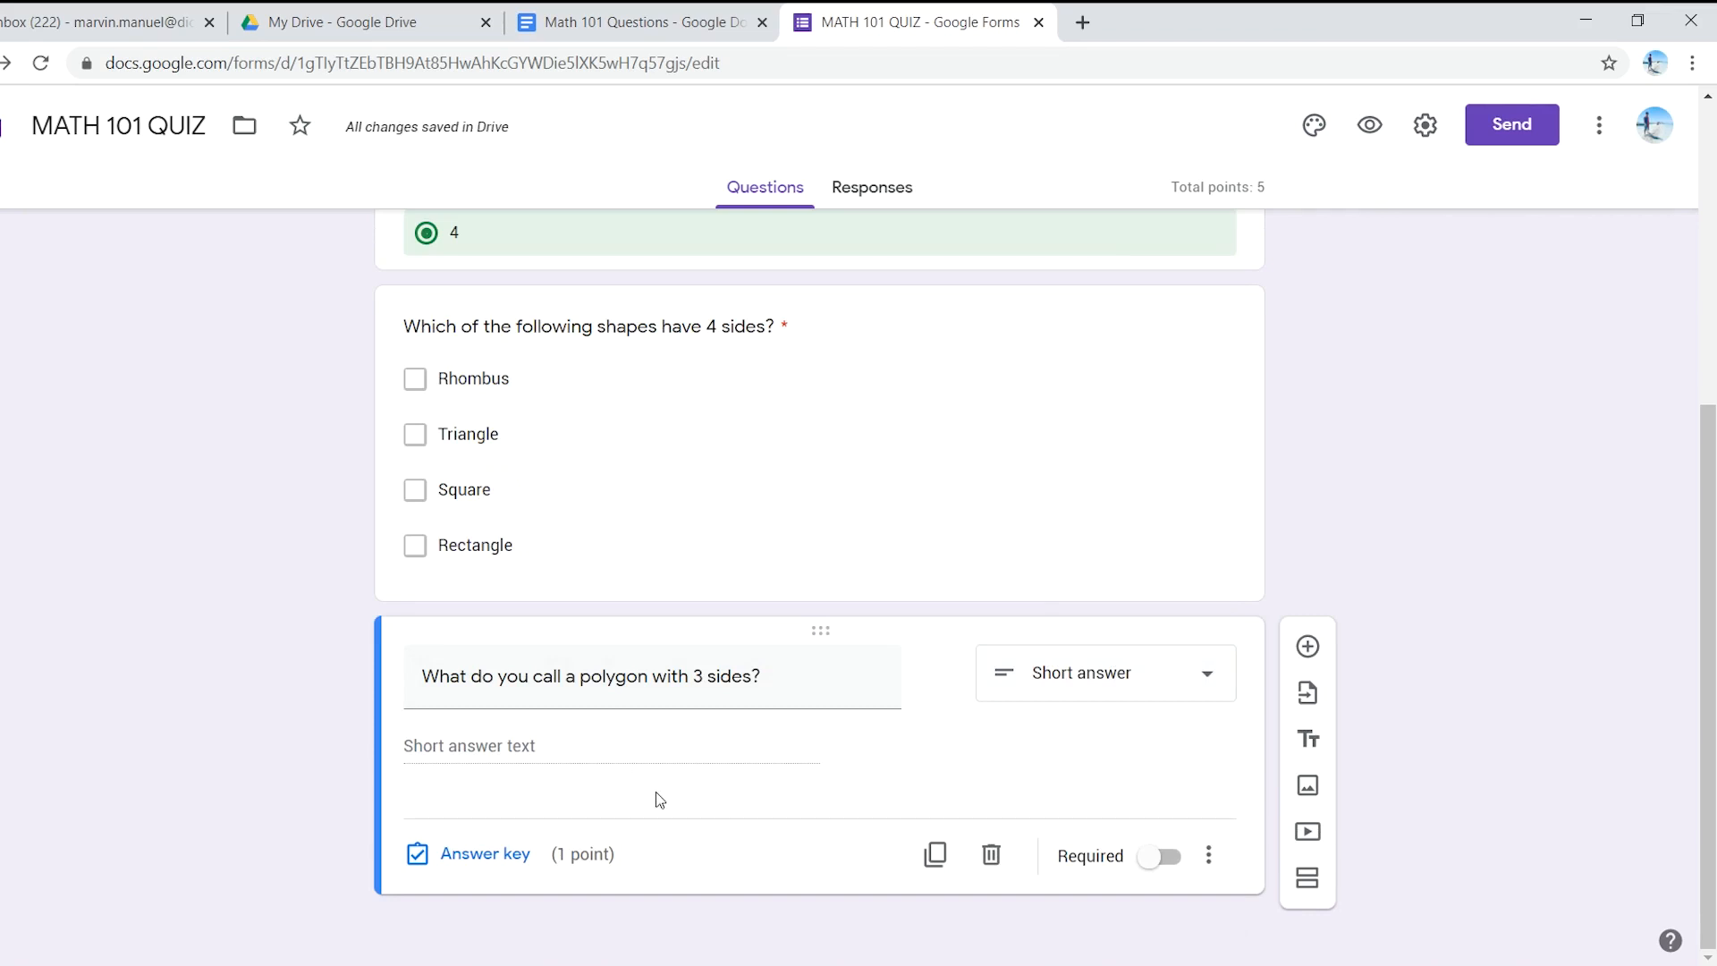
{"action": "left_click", "coordinate": [635, 21]}
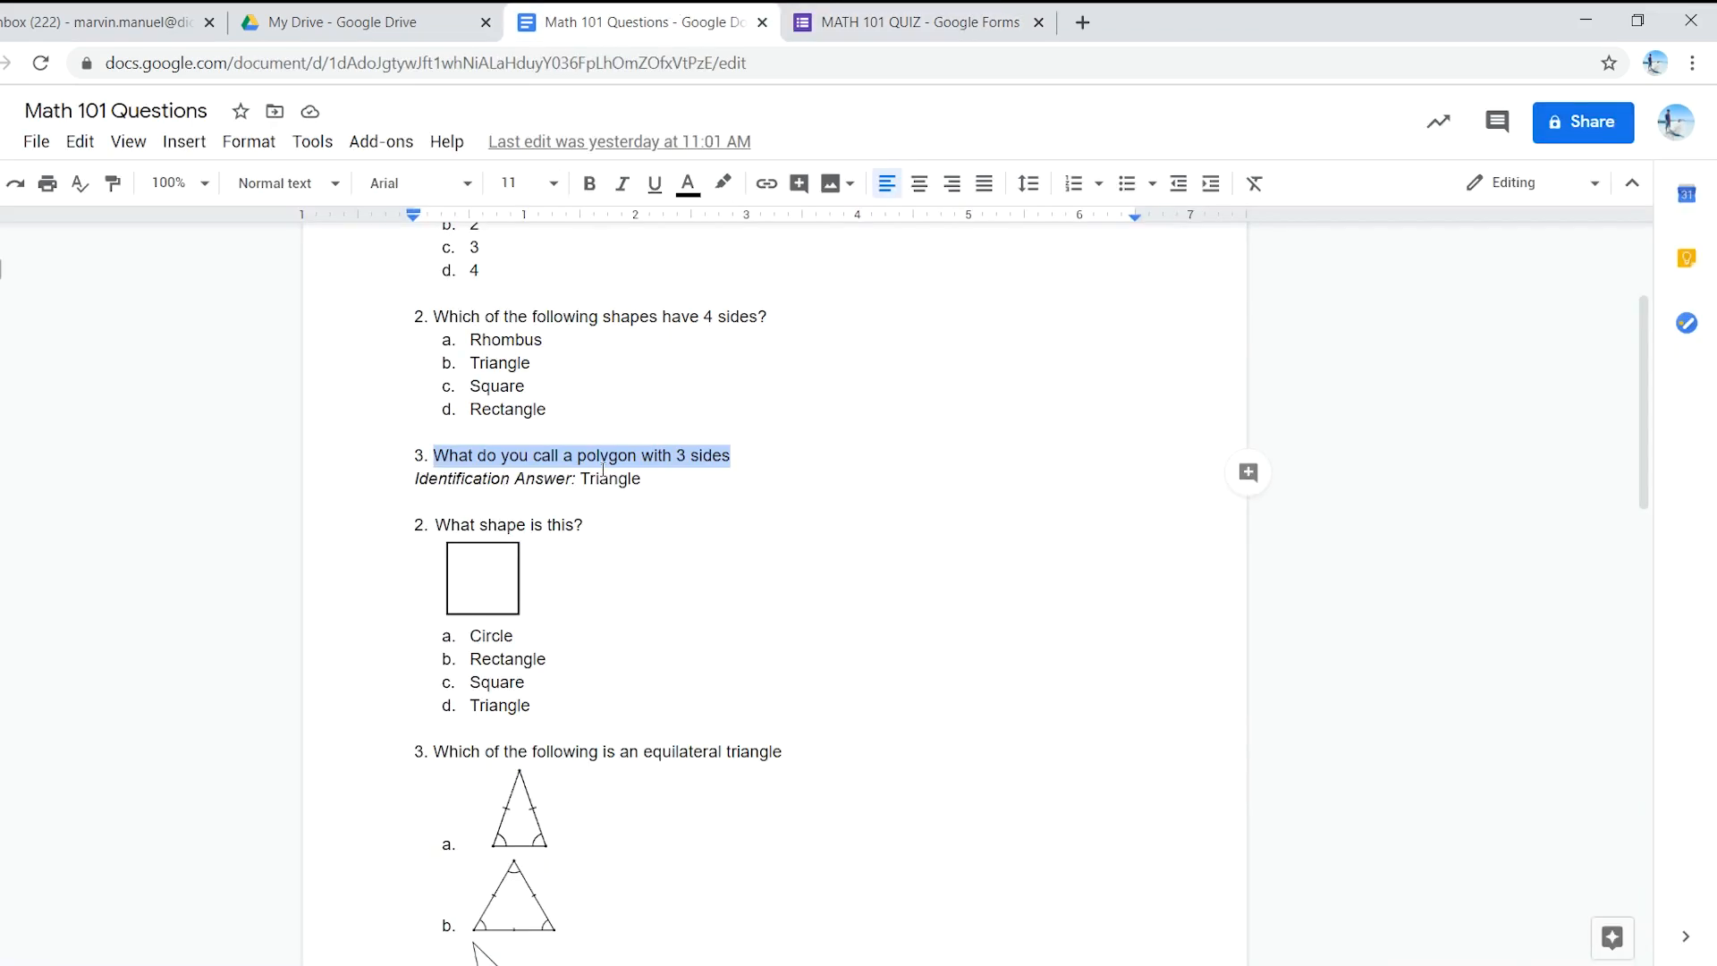
{"action": "left_click", "coordinate": [587, 479]}
{"action": "left_click_drag", "start_coordinate": [580, 479], "coordinate": [640, 480]}
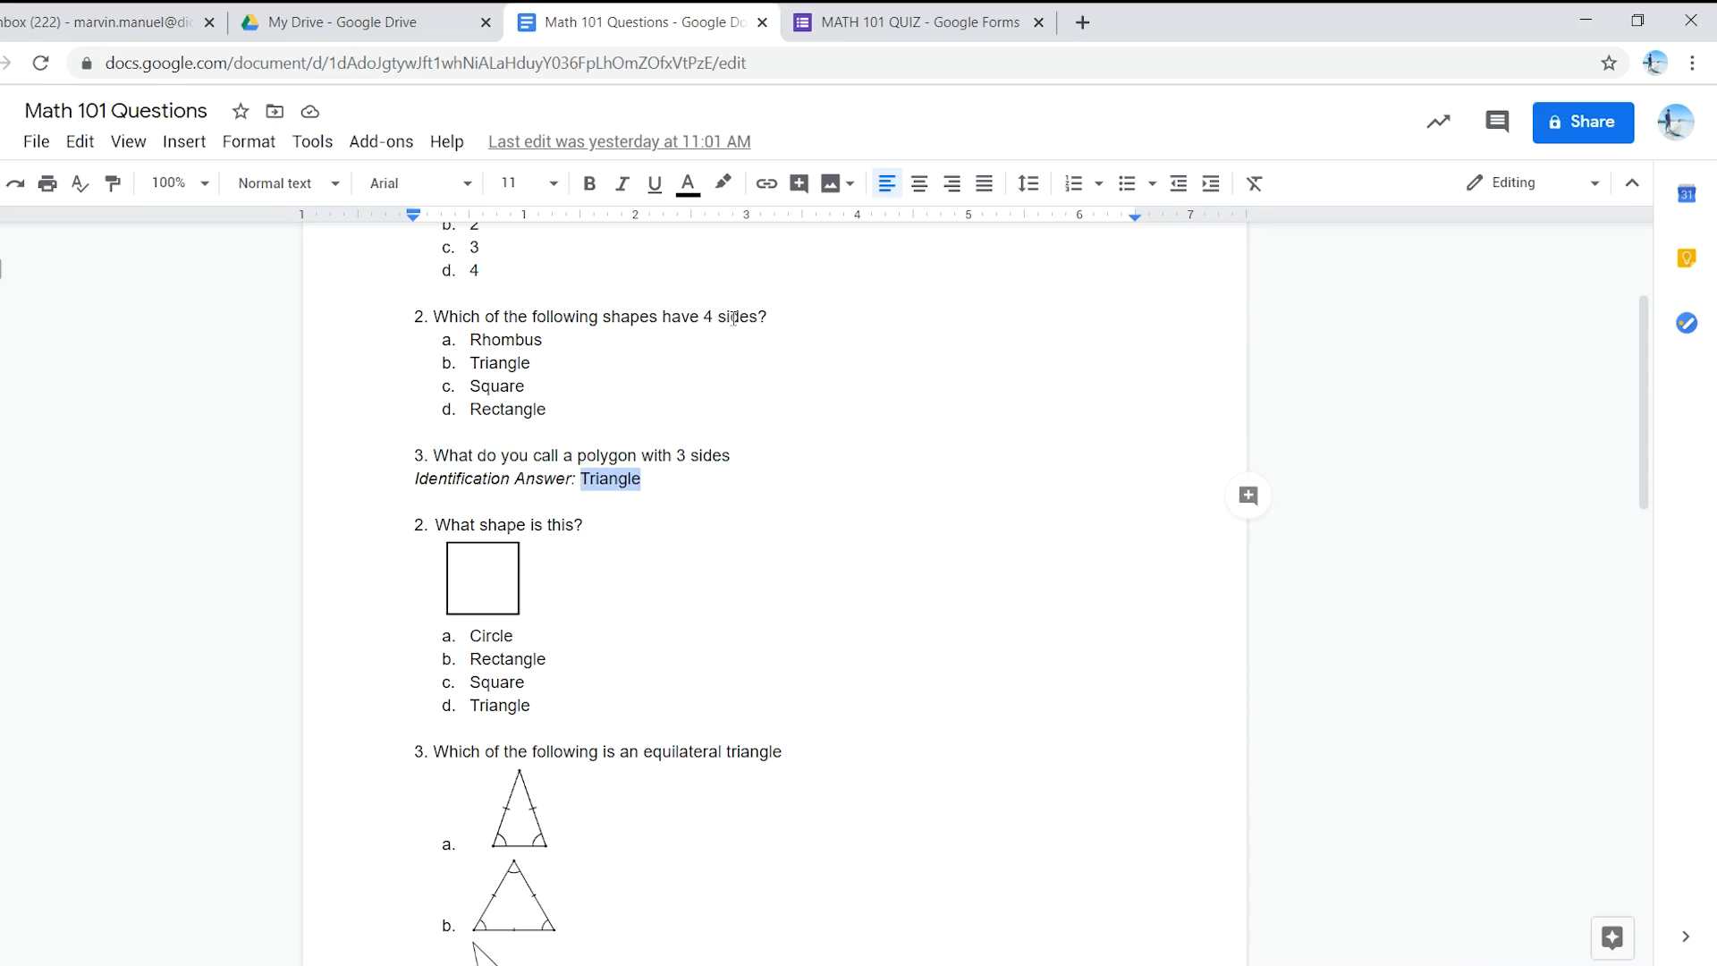
{"action": "left_click", "coordinate": [845, 16]}
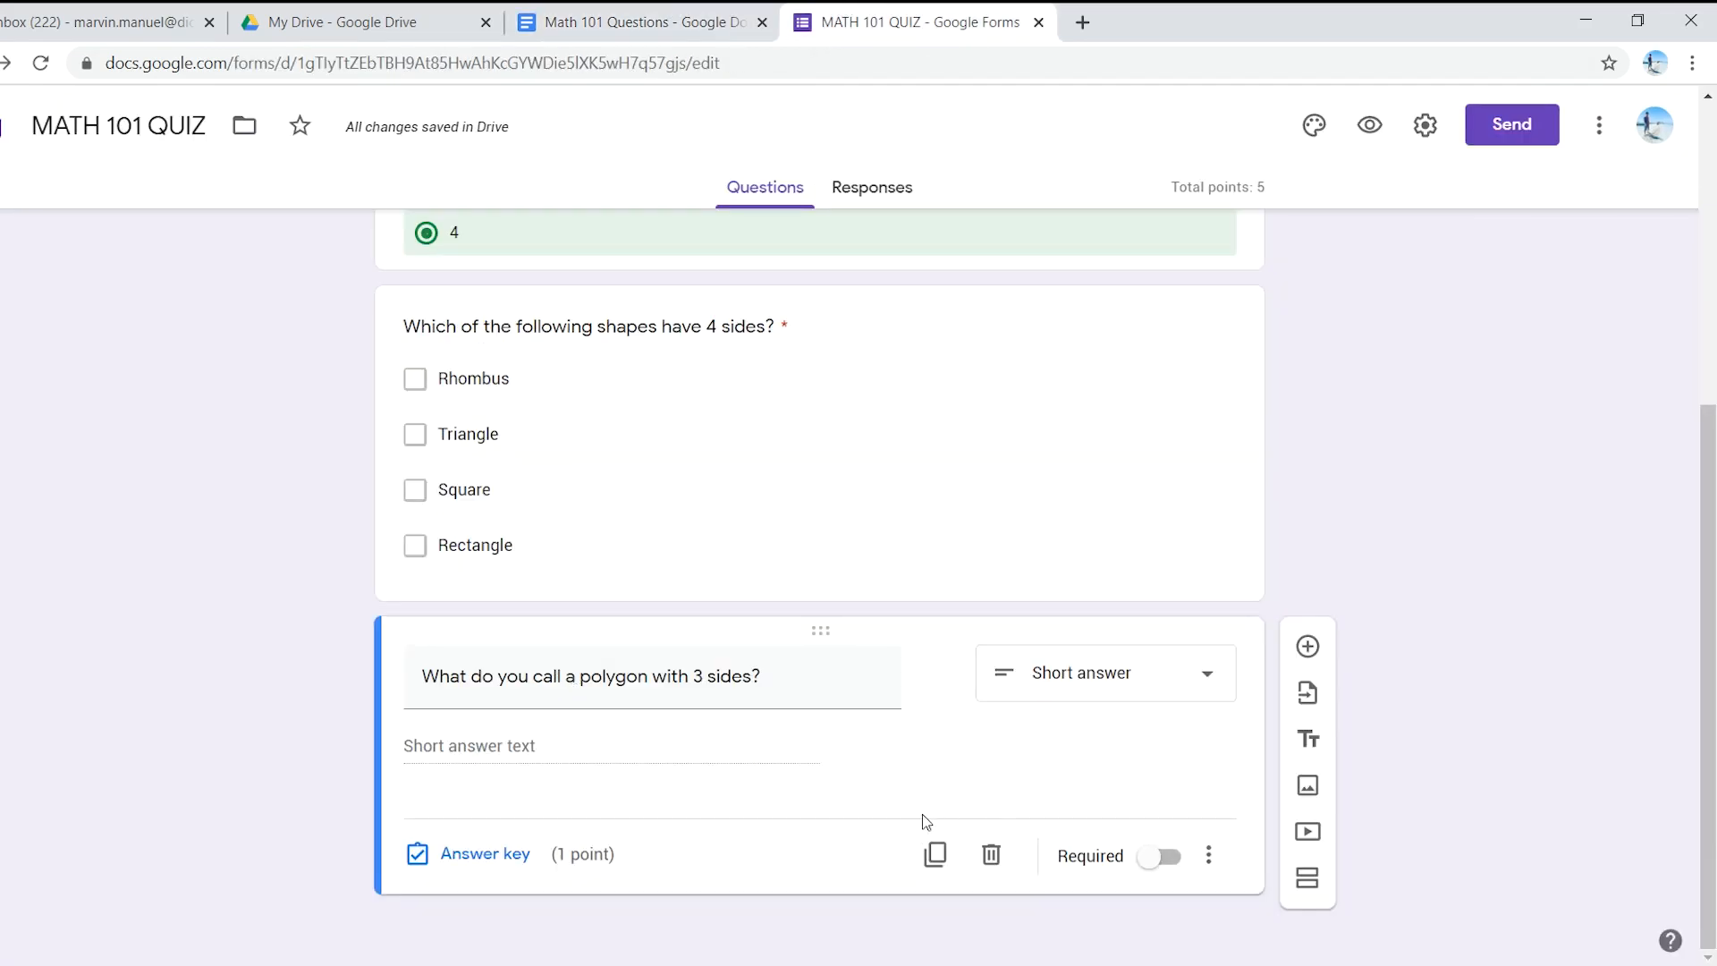
{"action": "left_click", "coordinate": [1078, 692]}
{"action": "left_click", "coordinate": [1318, 565]}
- In the answer key, add Triangle, triangle and a triangle as accepted answers
{"action": "left_click", "coordinate": [491, 854]}
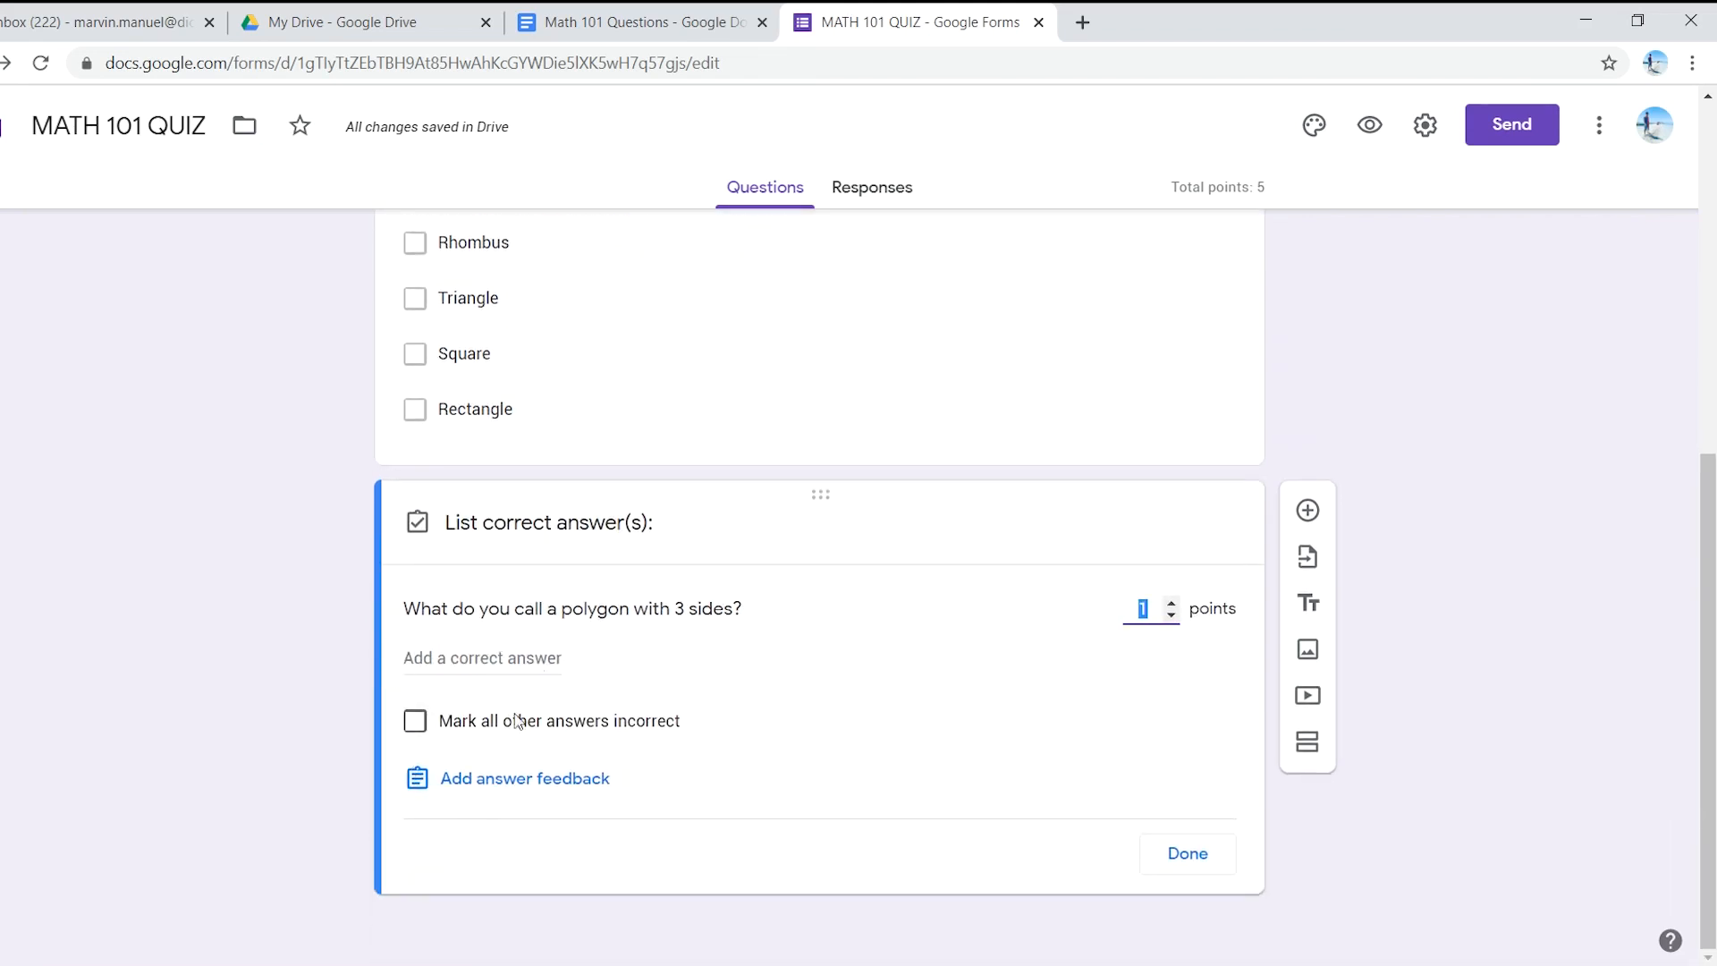
{"action": "left_click", "coordinate": [474, 660]}
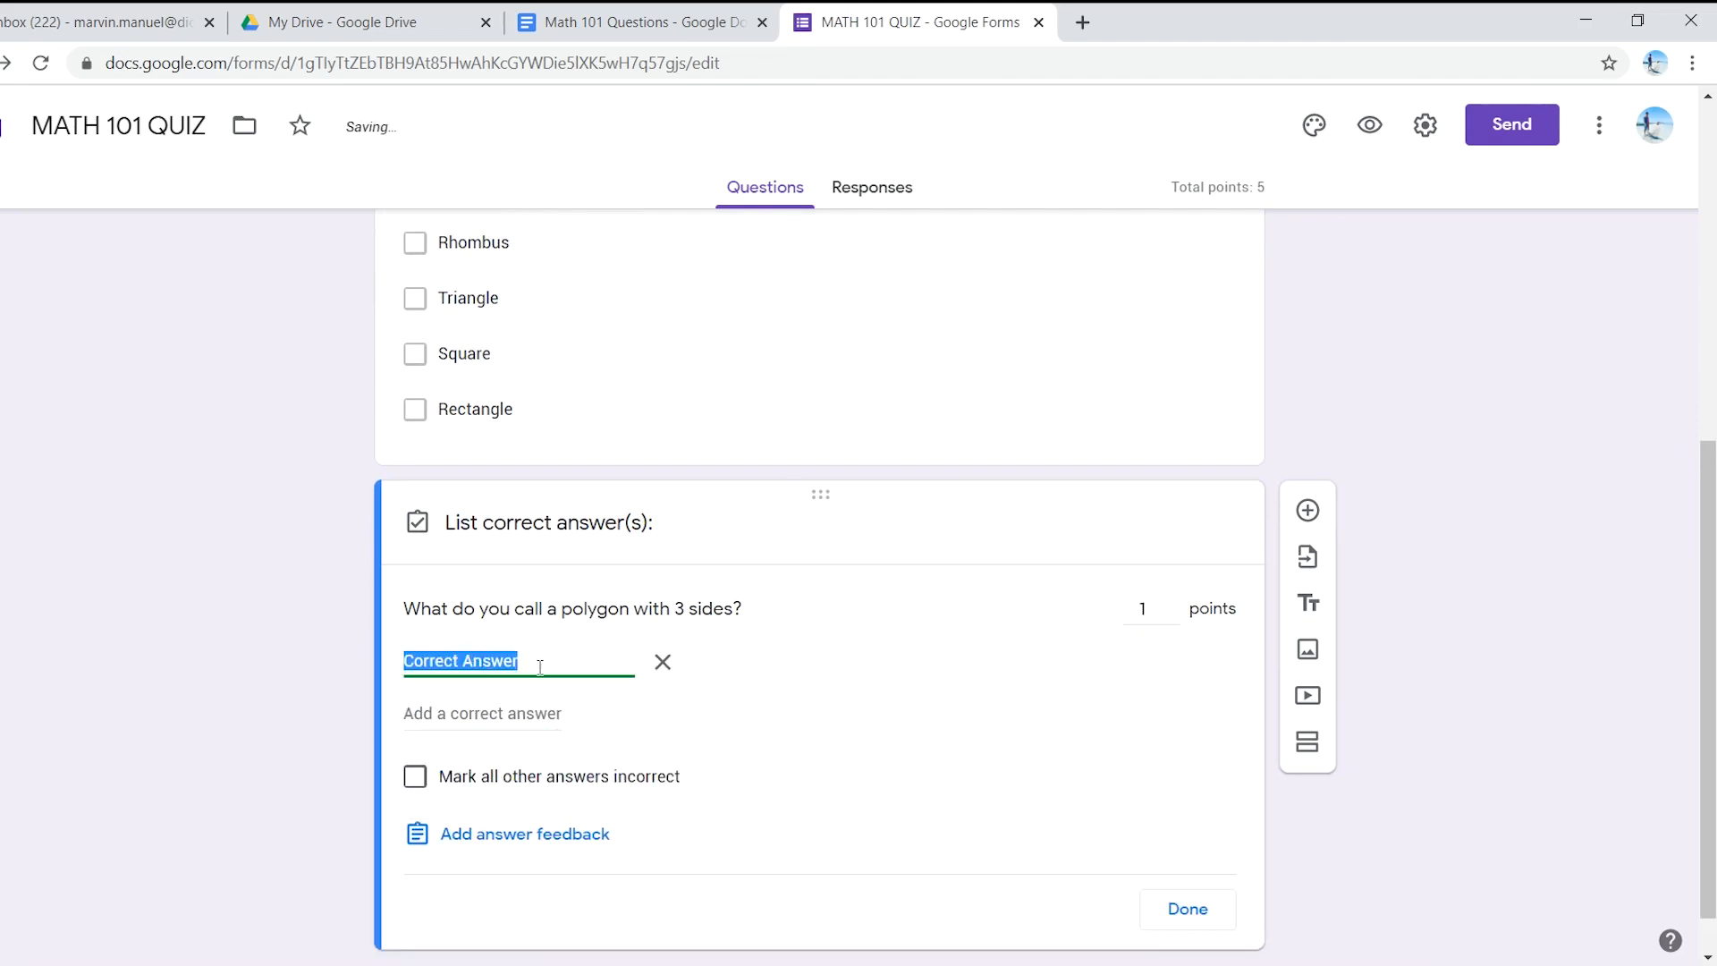
{"action": "type", "text": "Triangle"}
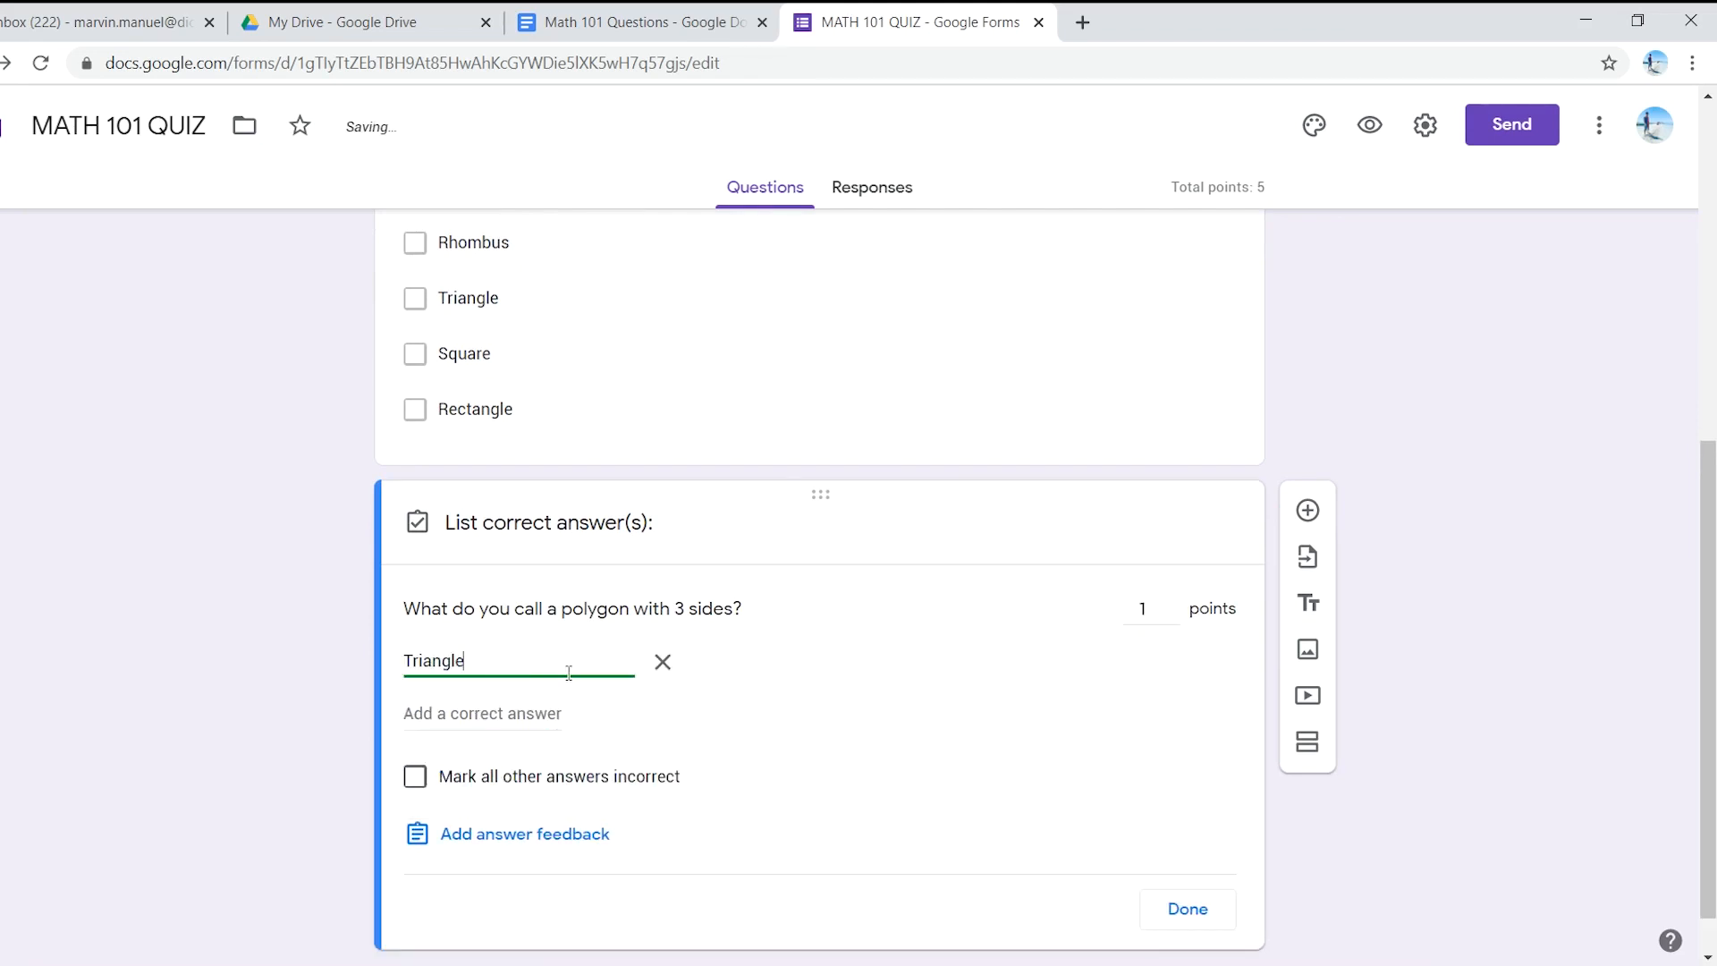
{"action": "left_click", "coordinate": [497, 713]}
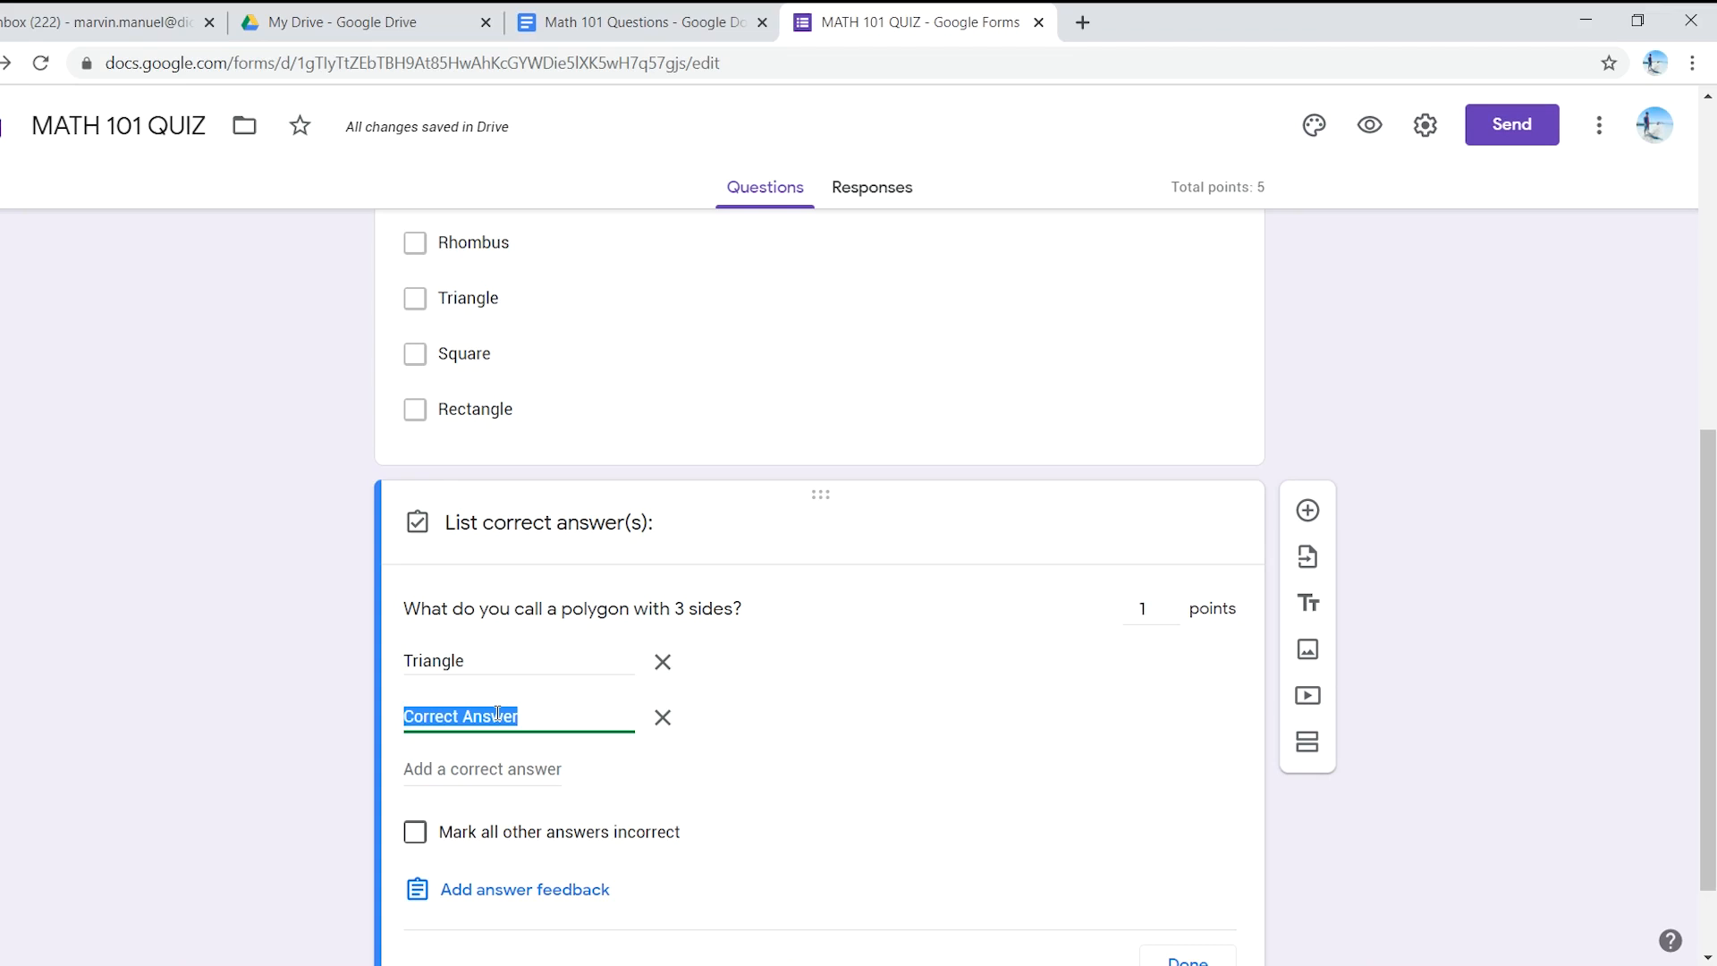
{"action": "type", "text": "triangle"}
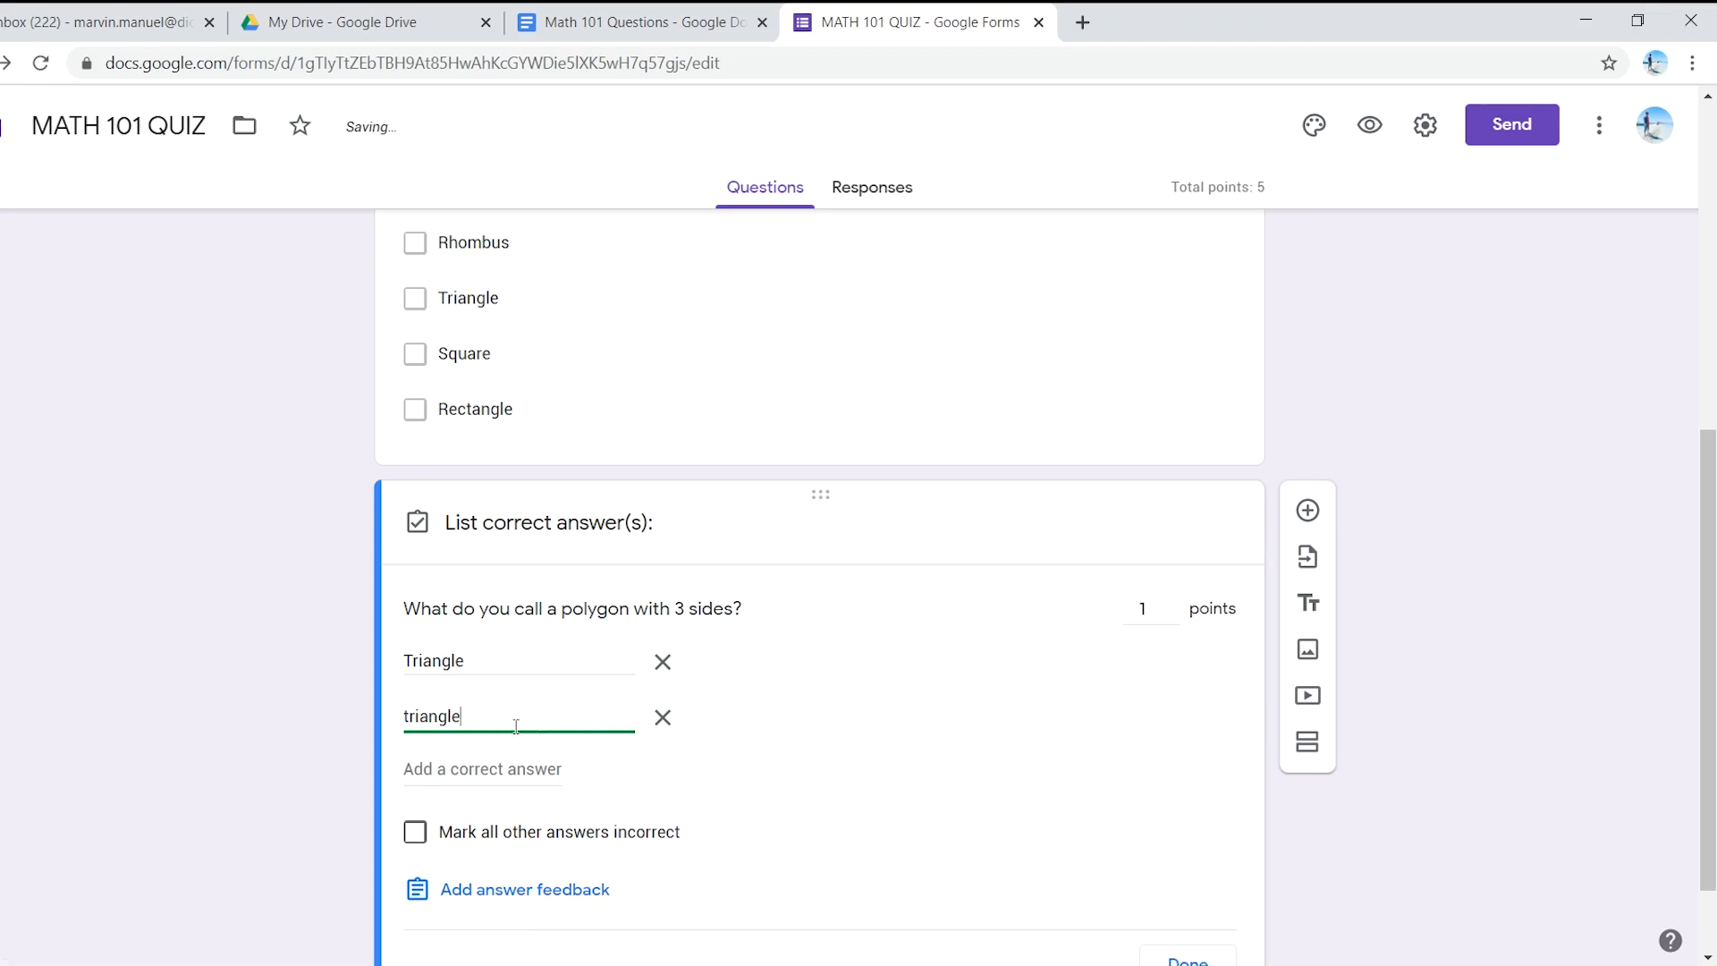
{"action": "left_click", "coordinate": [502, 773]}
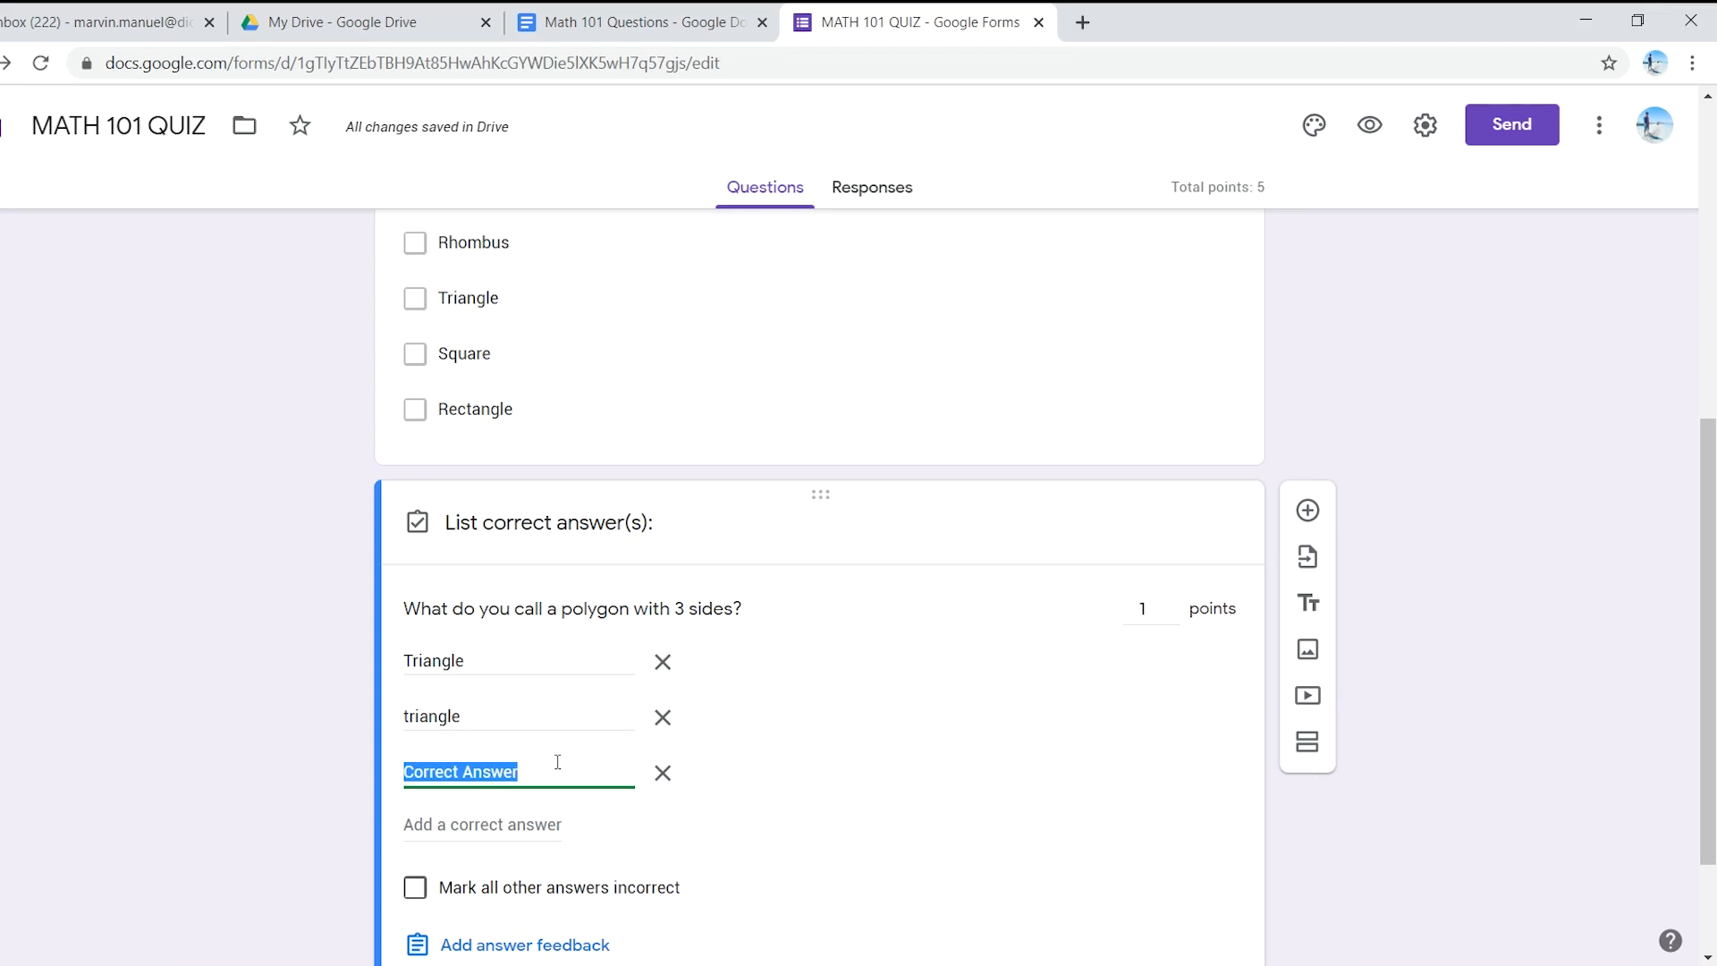
{"action": "scroll", "coordinate": [447, 626], "scroll_direction": "down", "scroll_amount": 2}
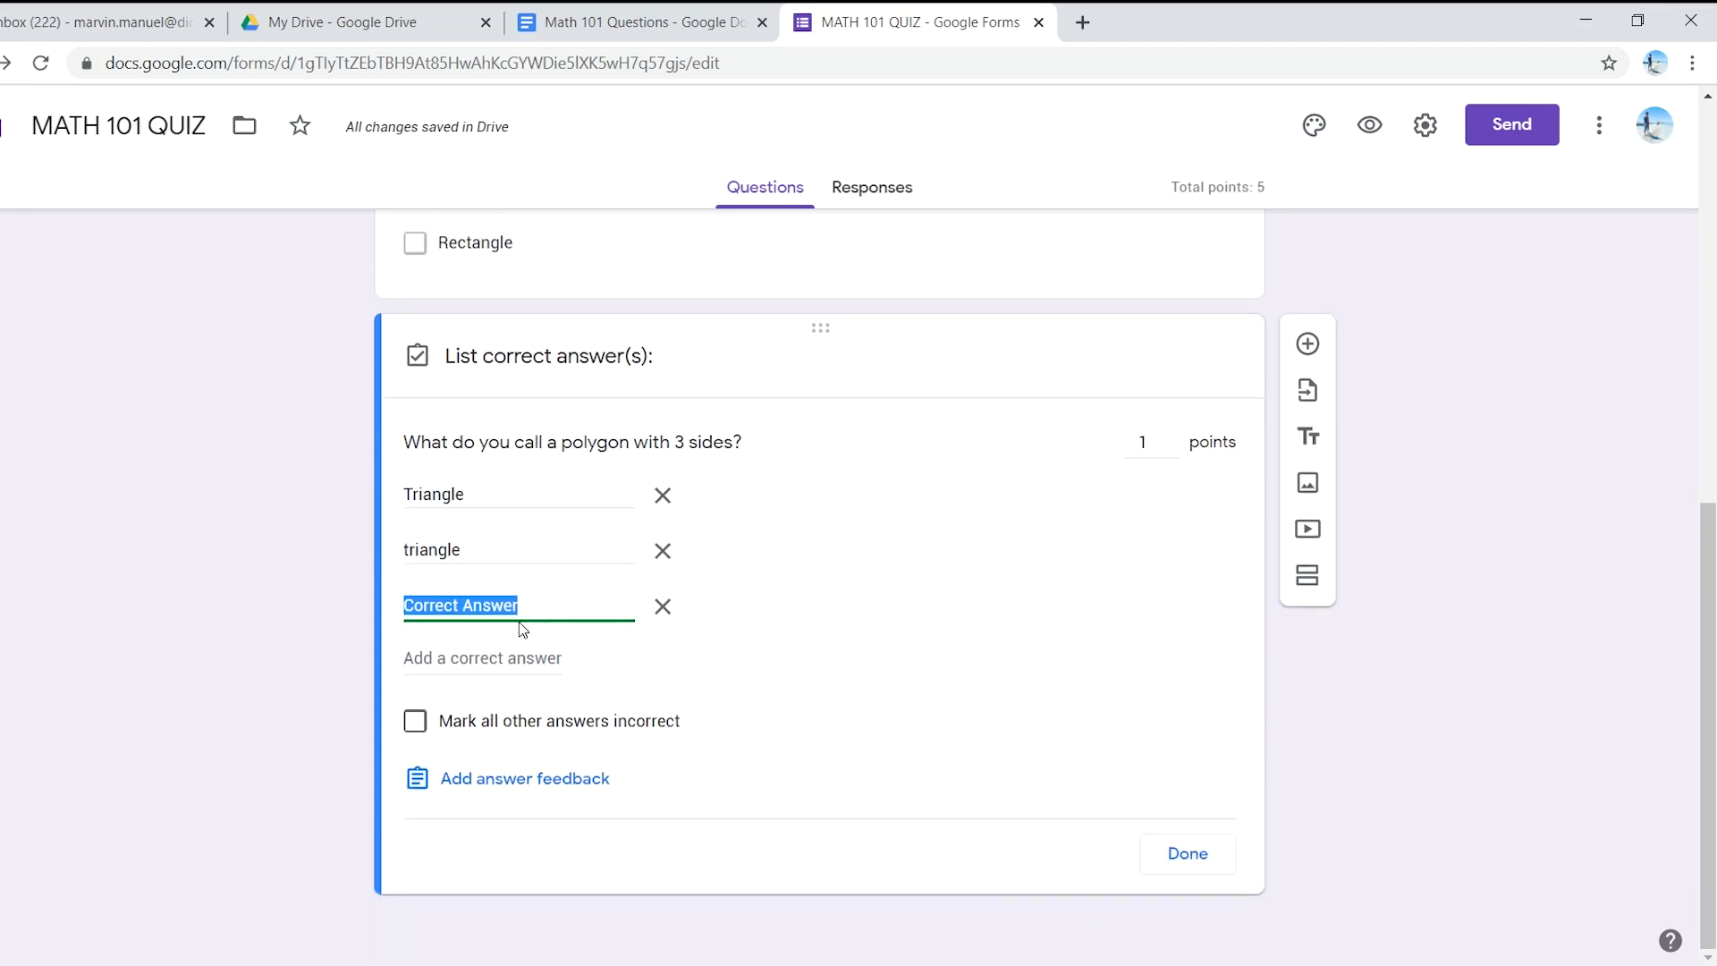
{"action": "type", "text": "a"}
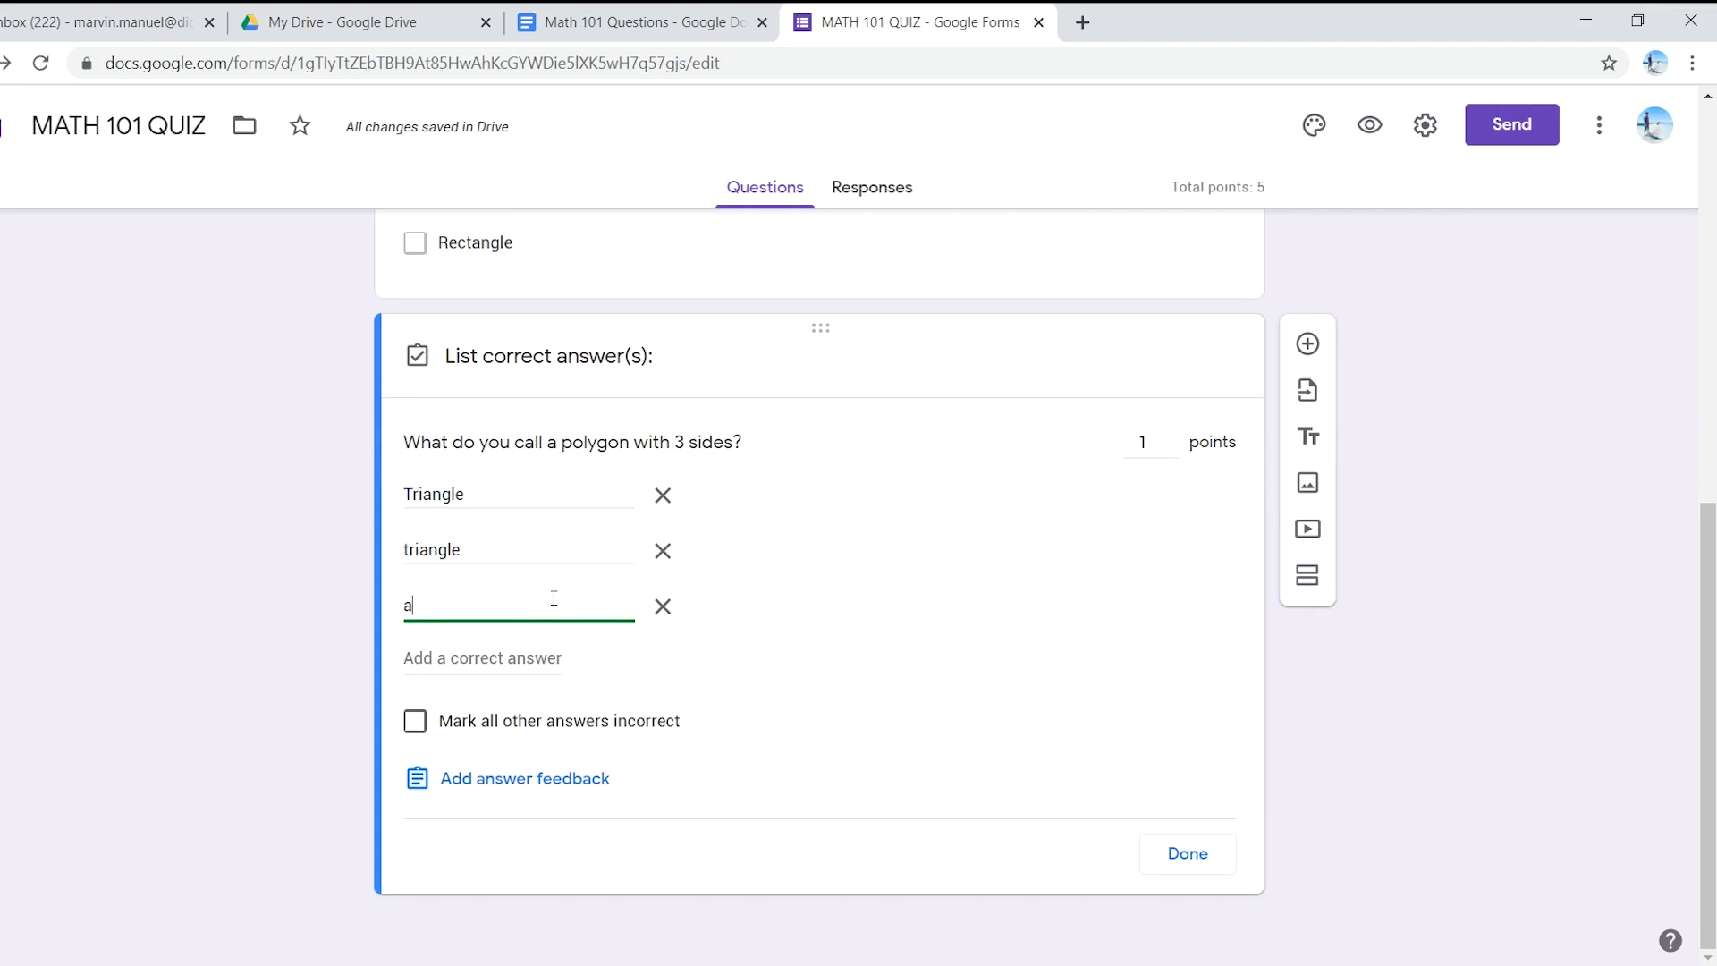
{"action": "type", "text": " triangle"}
- Remove the extra blank answer field and mark all other answers incorrect
{"action": "left_click", "coordinate": [440, 662]}
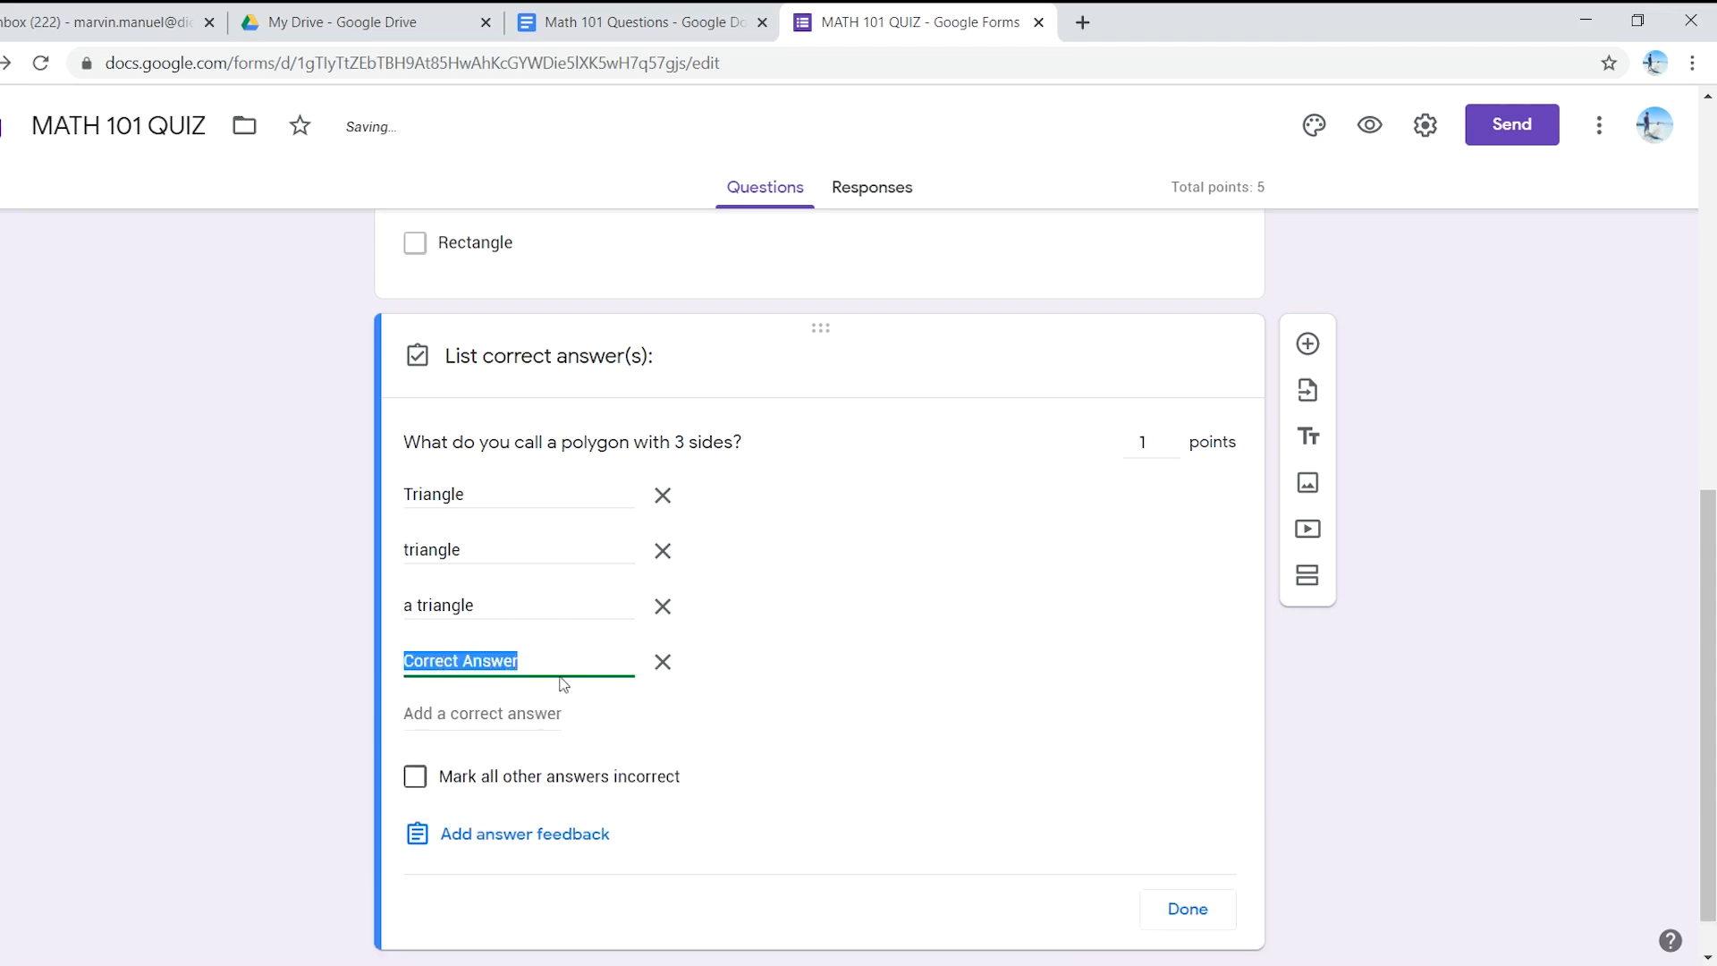
{"action": "left_click", "coordinate": [662, 662]}
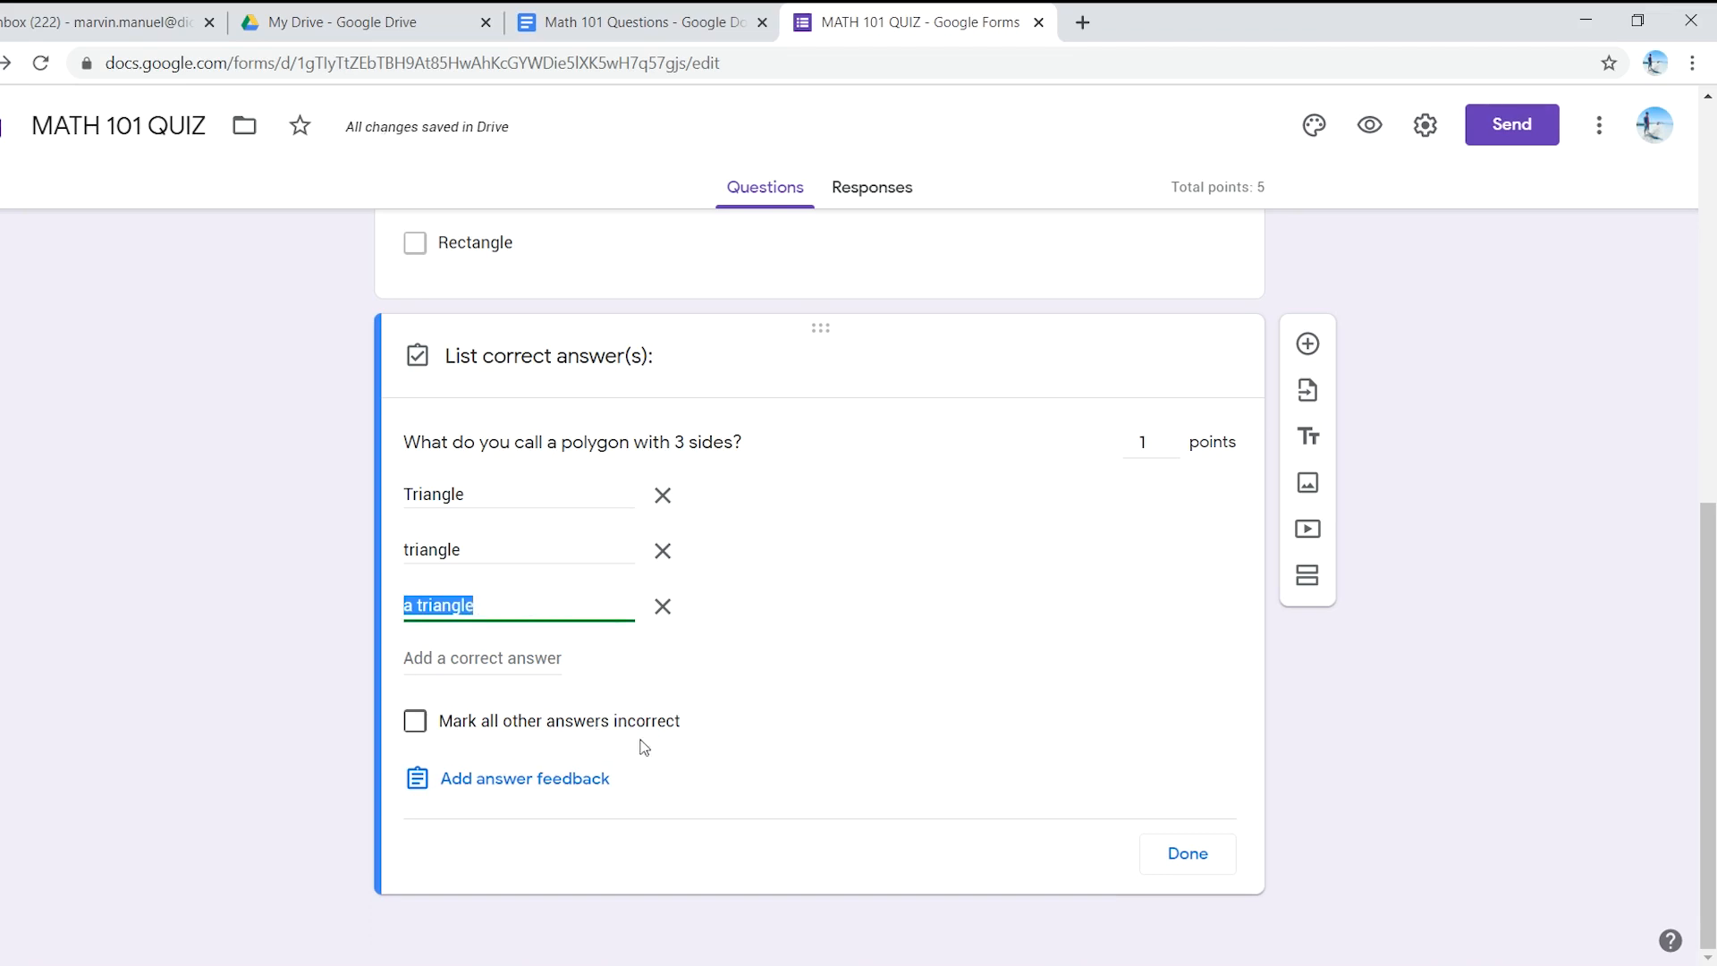
{"action": "left_click", "coordinate": [421, 725]}
{"action": "left_click", "coordinate": [417, 722]}
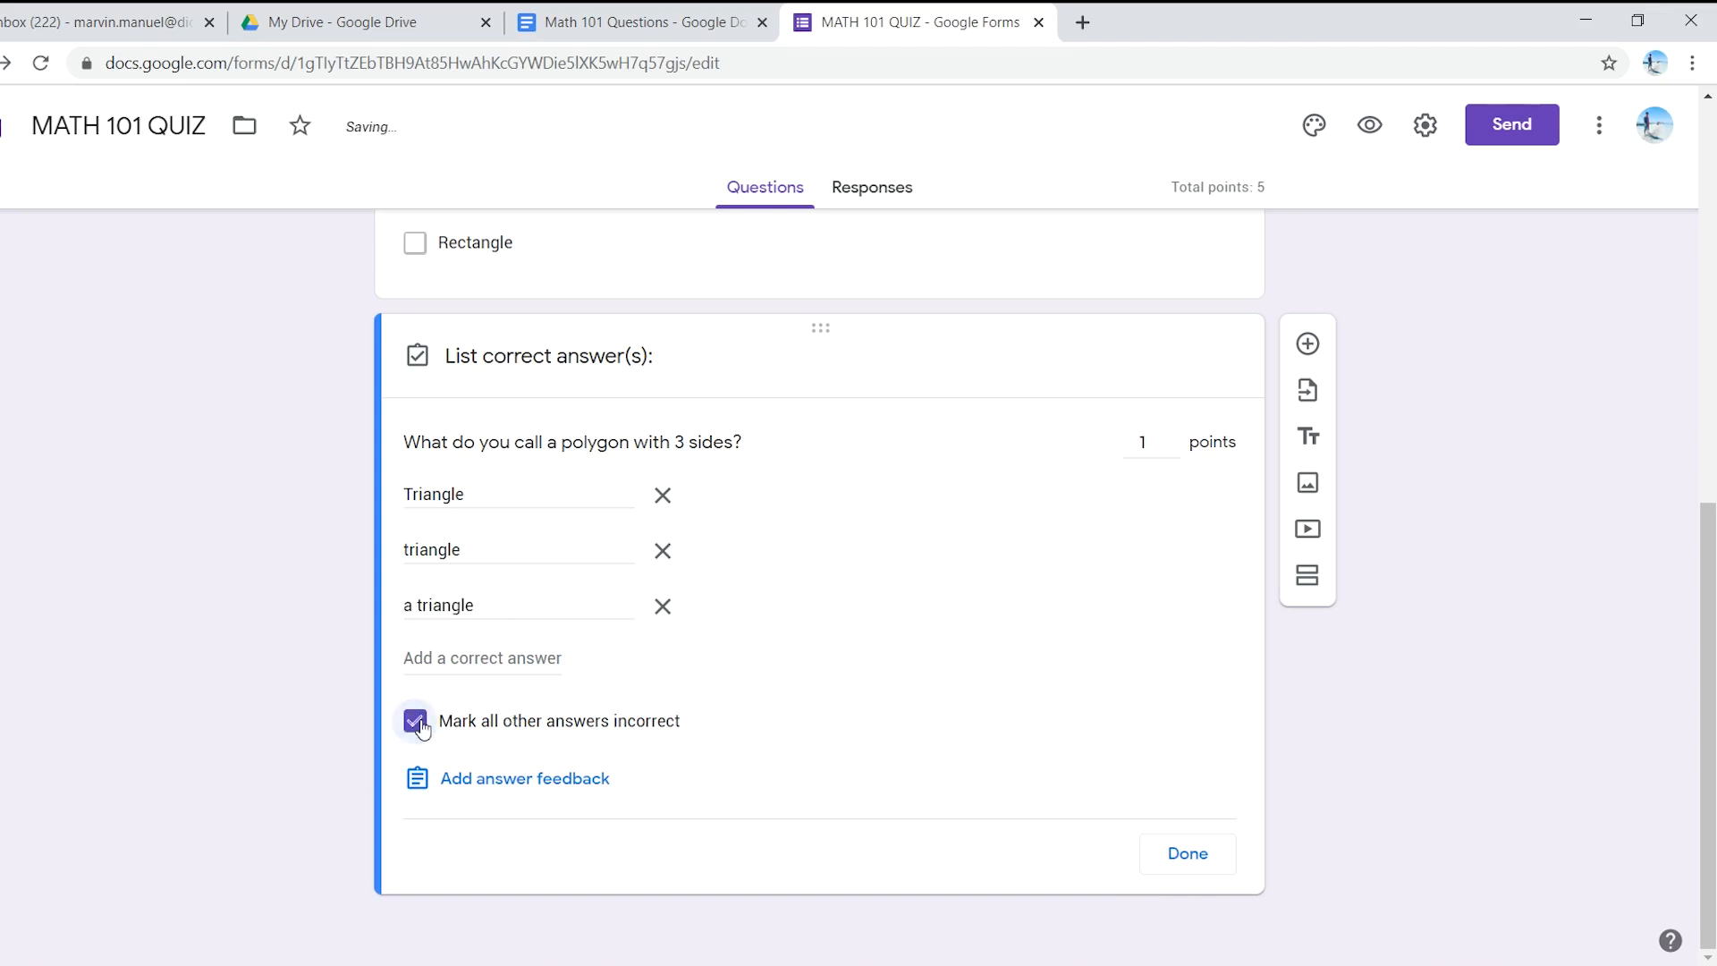
{"action": "left_click", "coordinate": [1184, 851]}
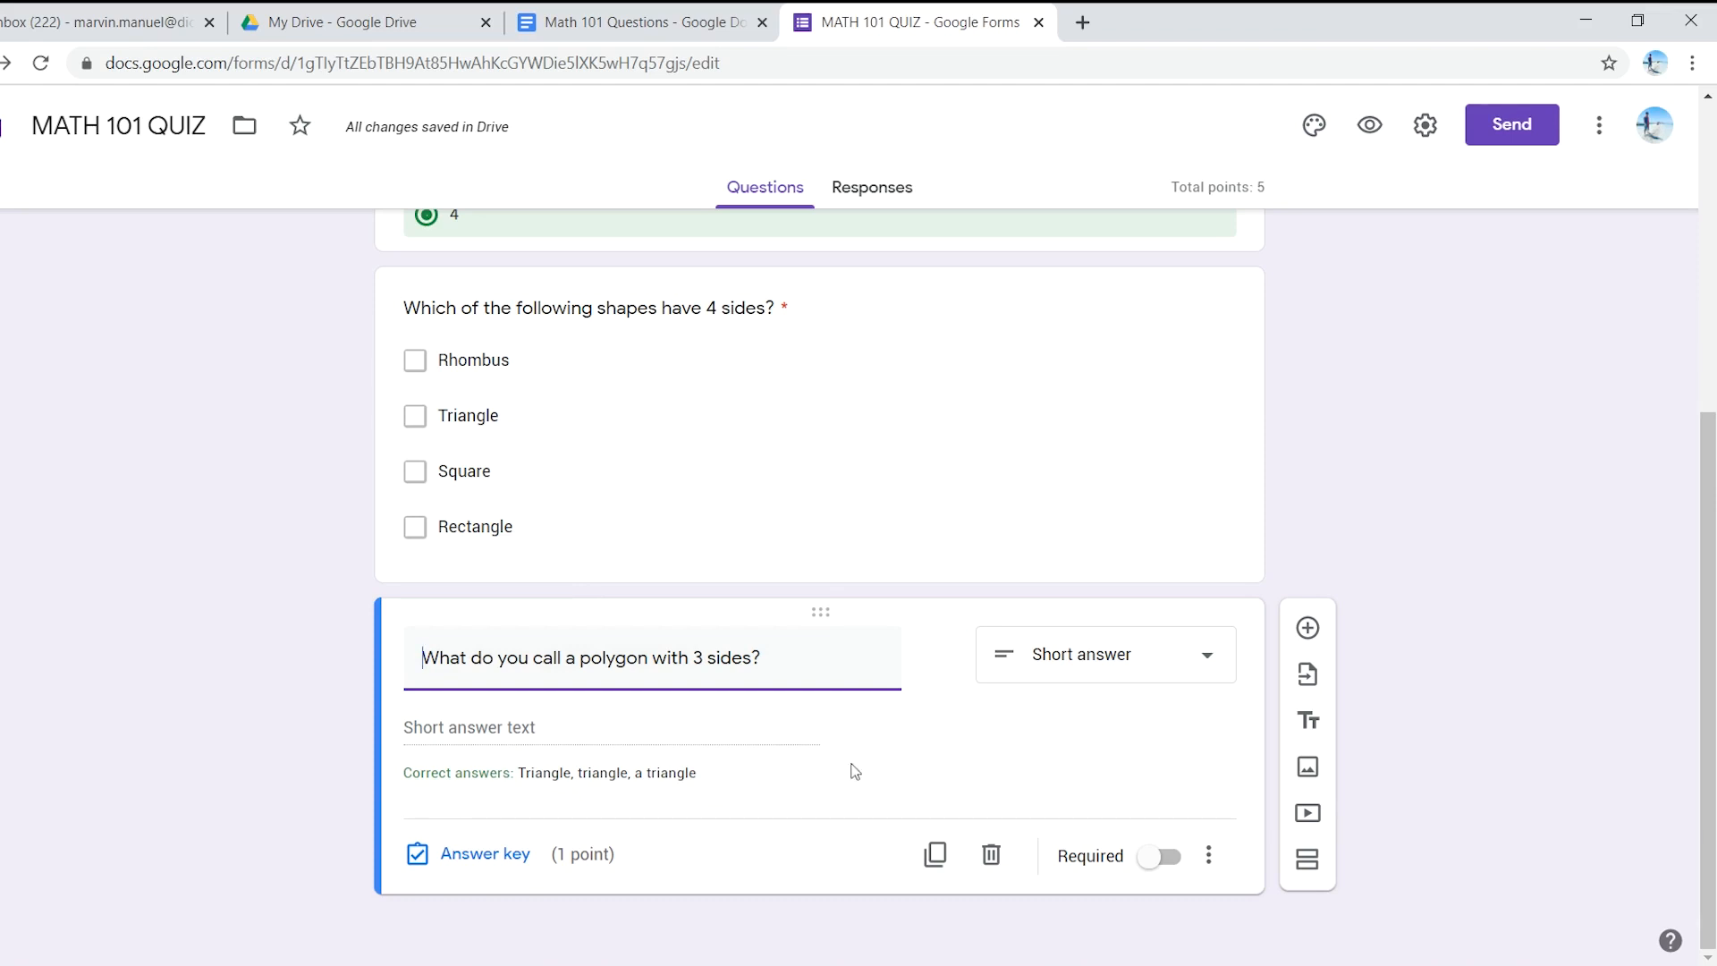
- Require the 3-sides question, then paste 'What shape is this?' from the document as a new question
{"action": "left_click", "coordinate": [1169, 861]}
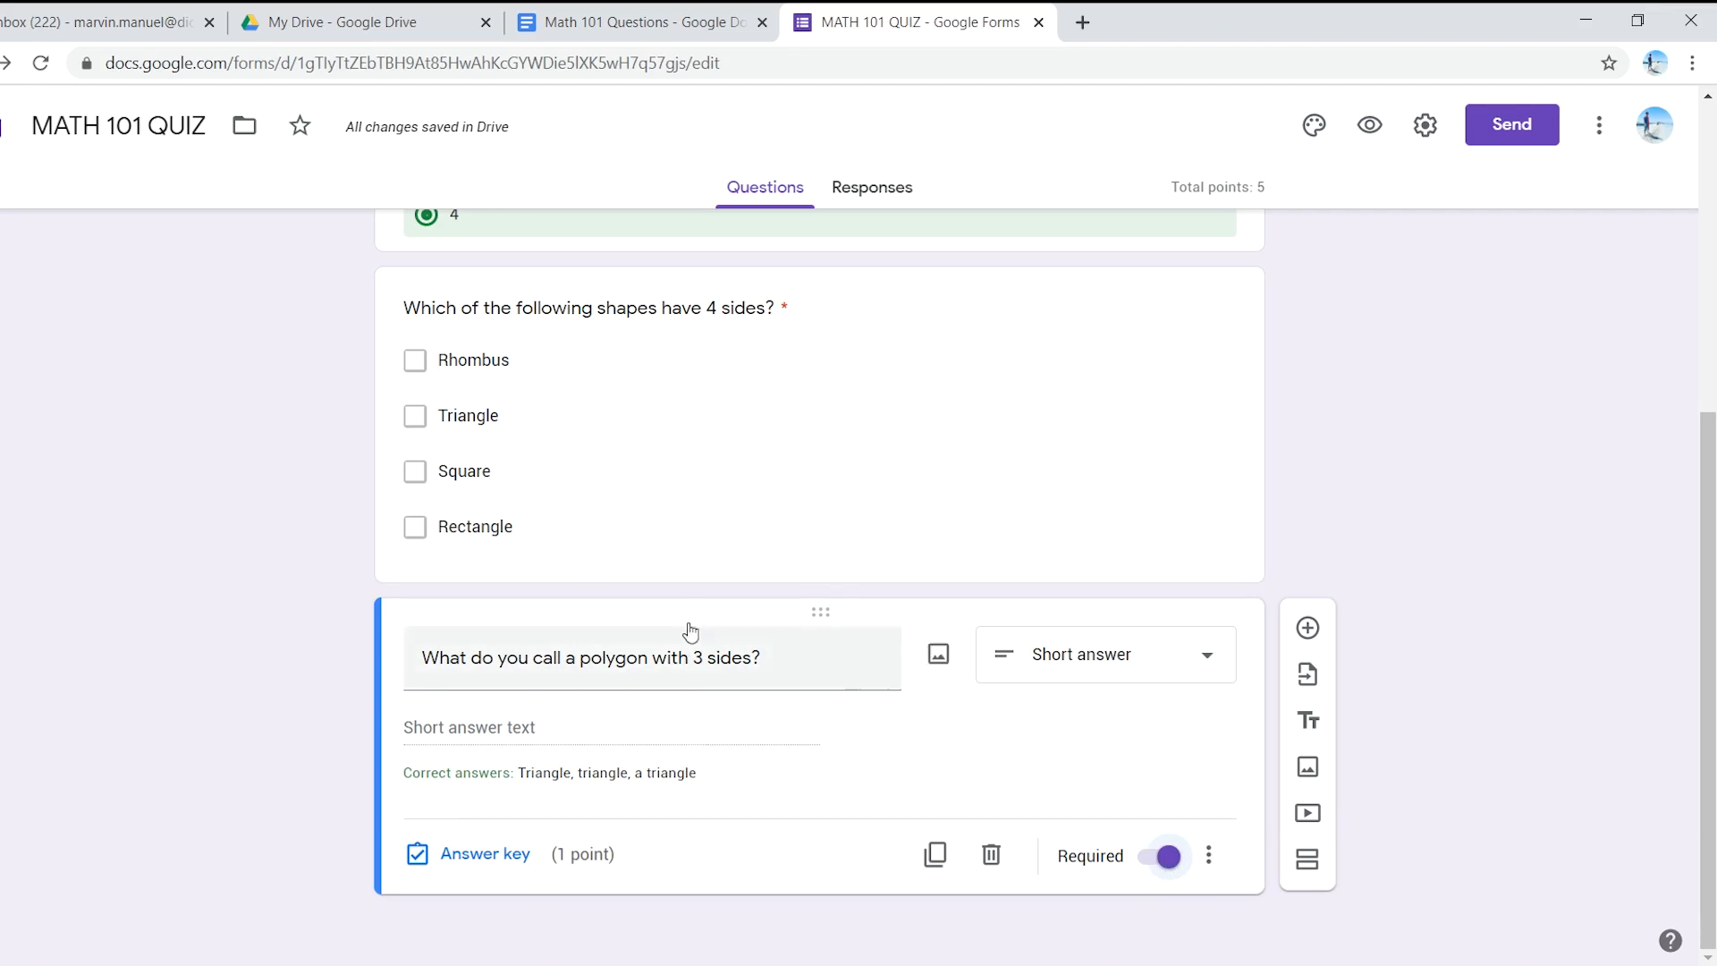
{"action": "left_click", "coordinate": [667, 10]}
{"action": "scroll", "coordinate": [608, 644], "scroll_direction": "down", "scroll_amount": 5}
{"action": "scroll", "coordinate": [628, 687], "scroll_direction": "up", "scroll_amount": 4}
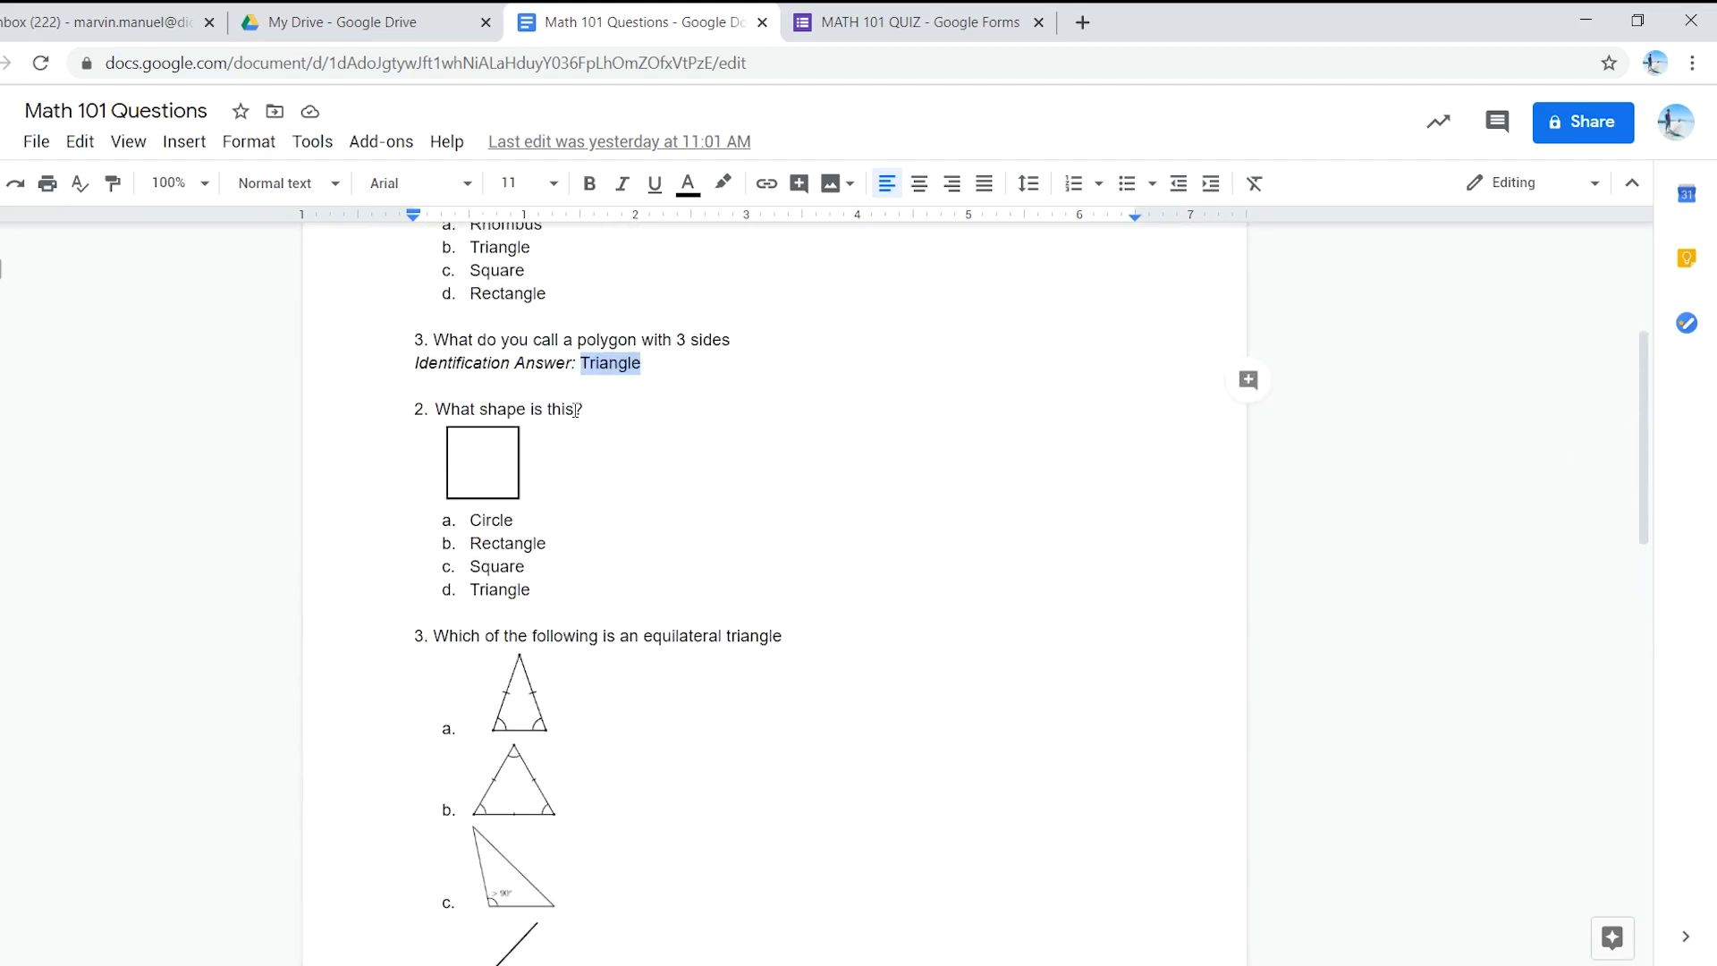
{"action": "left_click_drag", "start_coordinate": [589, 409], "coordinate": [438, 407]}
{"action": "key", "text": "ctrl+c"}
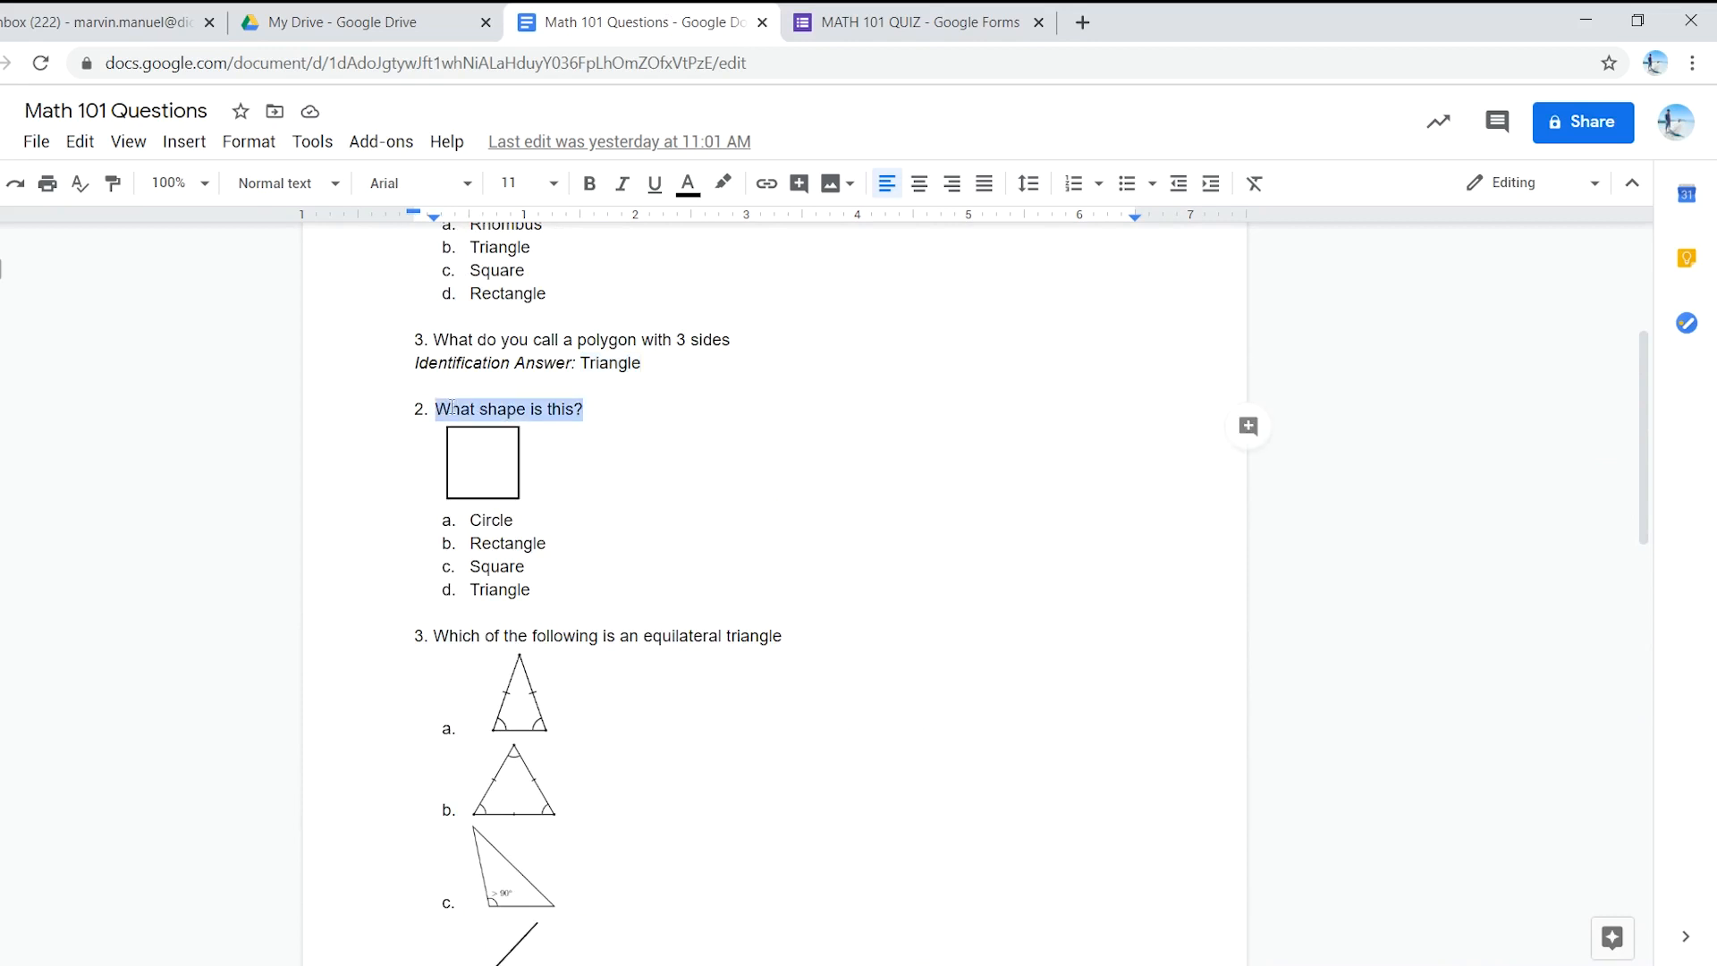
{"action": "left_click", "coordinate": [907, 22]}
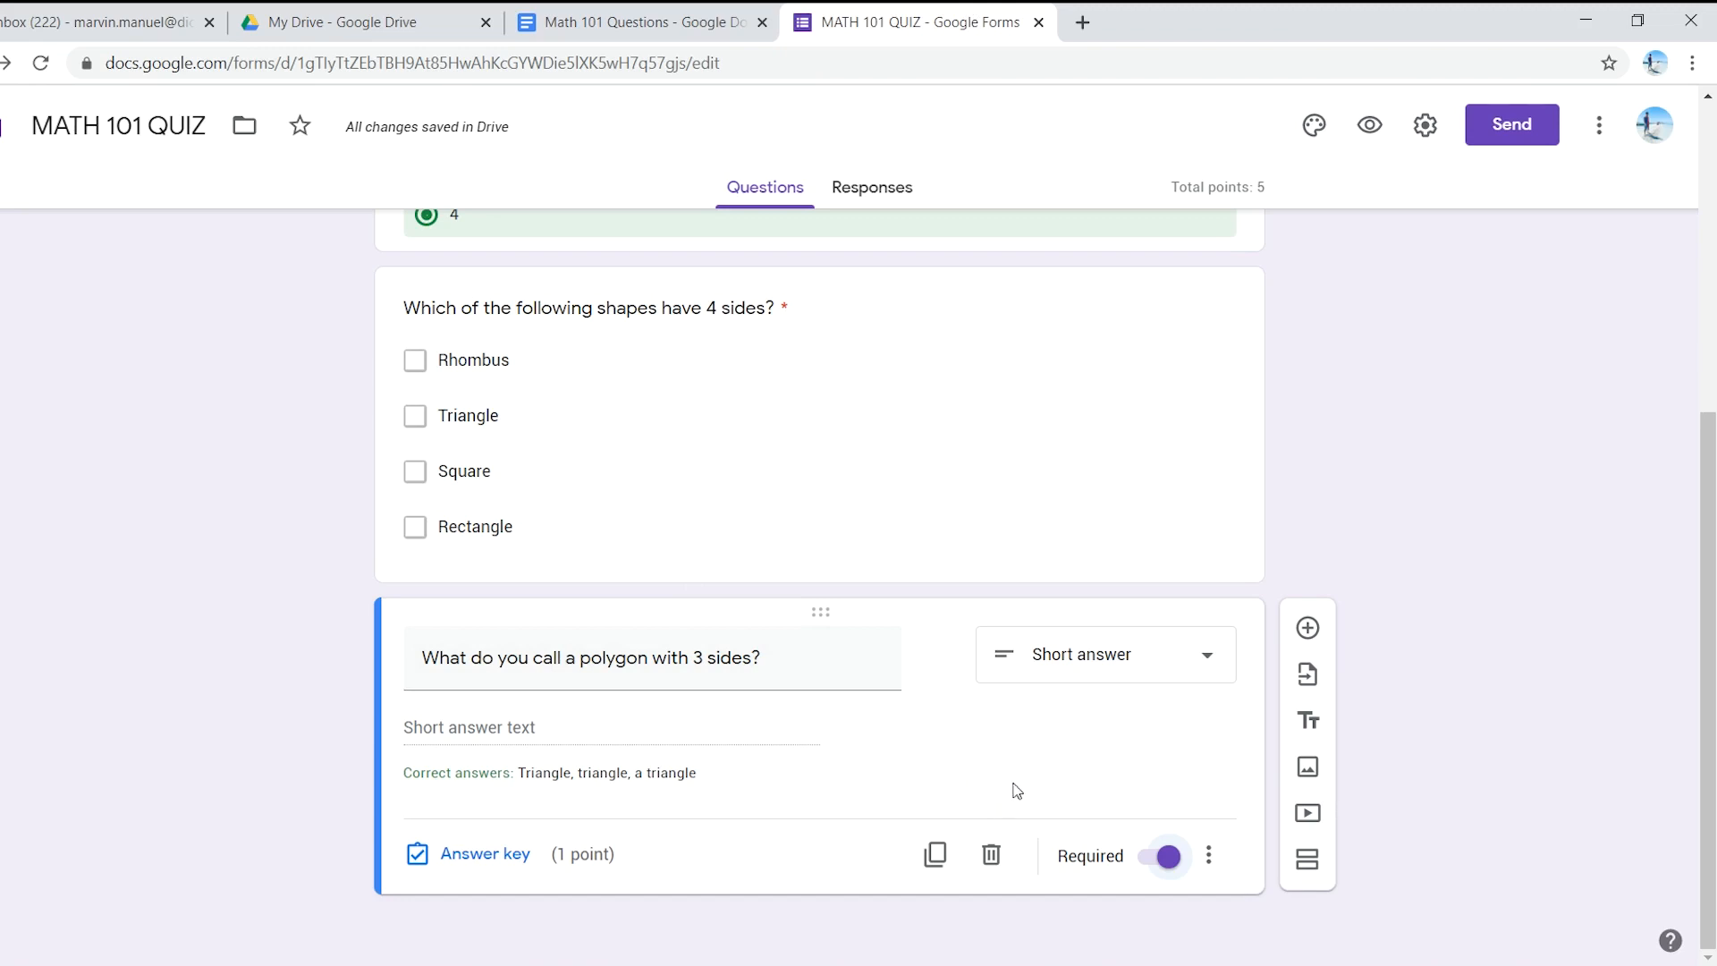
{"action": "left_click", "coordinate": [1310, 628]}
{"action": "key", "text": "ctrl+v"}
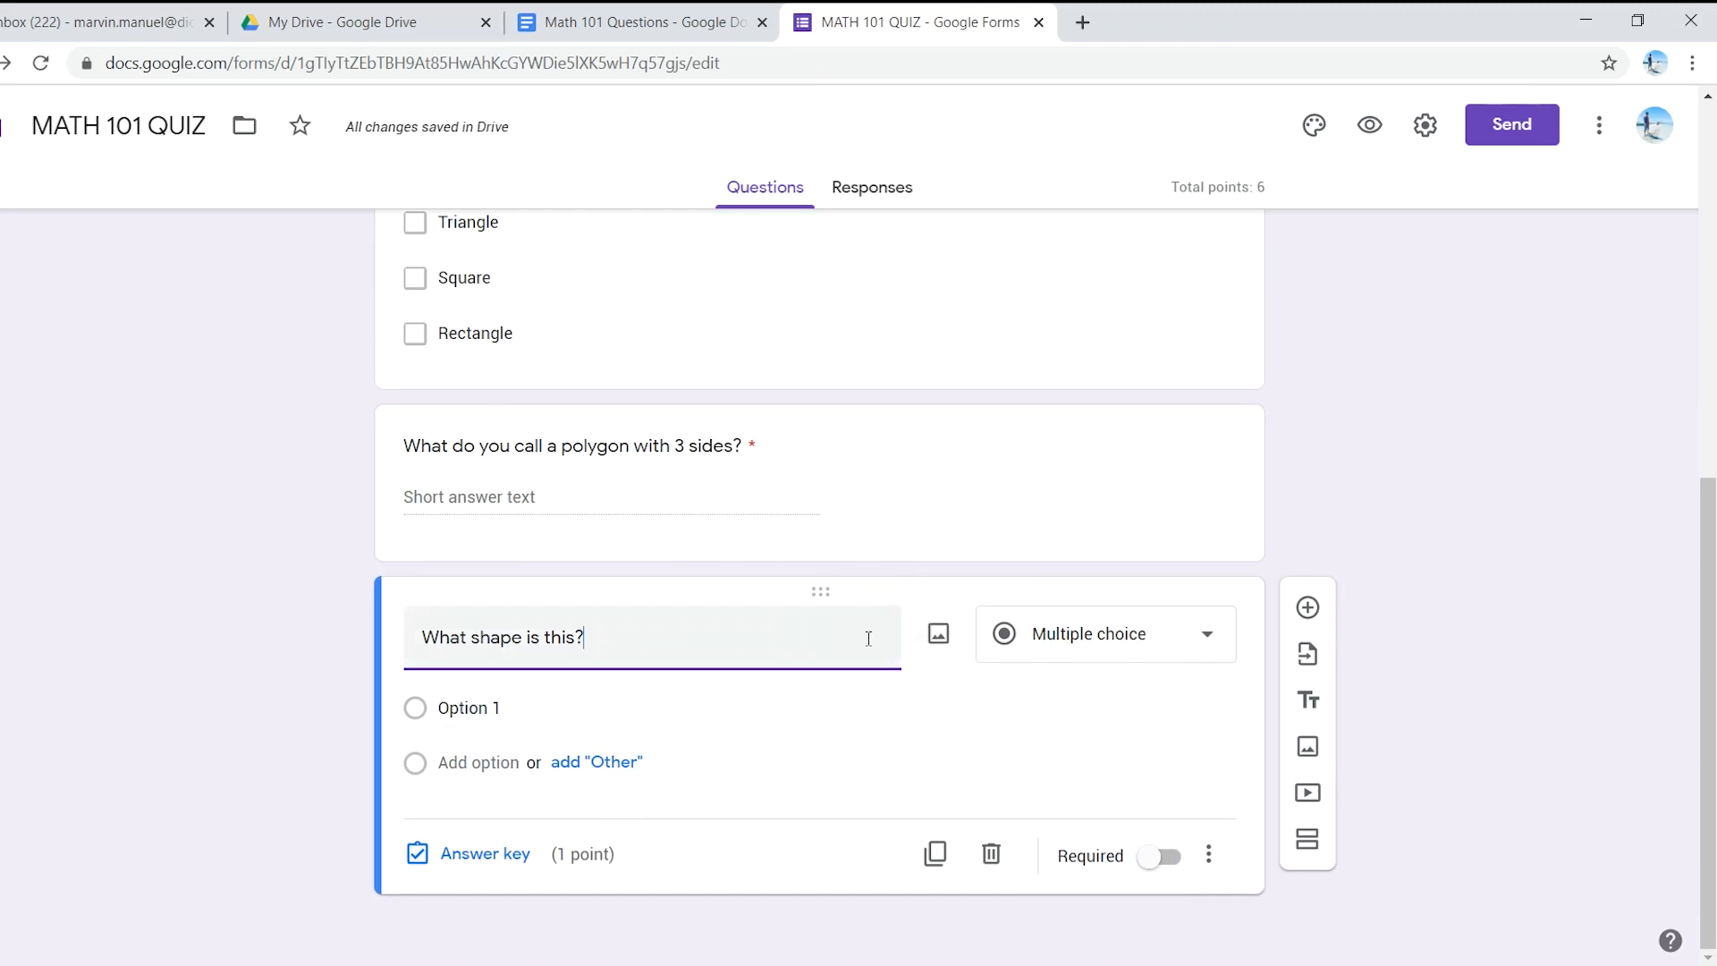
- Search Google Images for 'square' and insert the first plain square picture into the question
{"action": "left_click", "coordinate": [938, 635]}
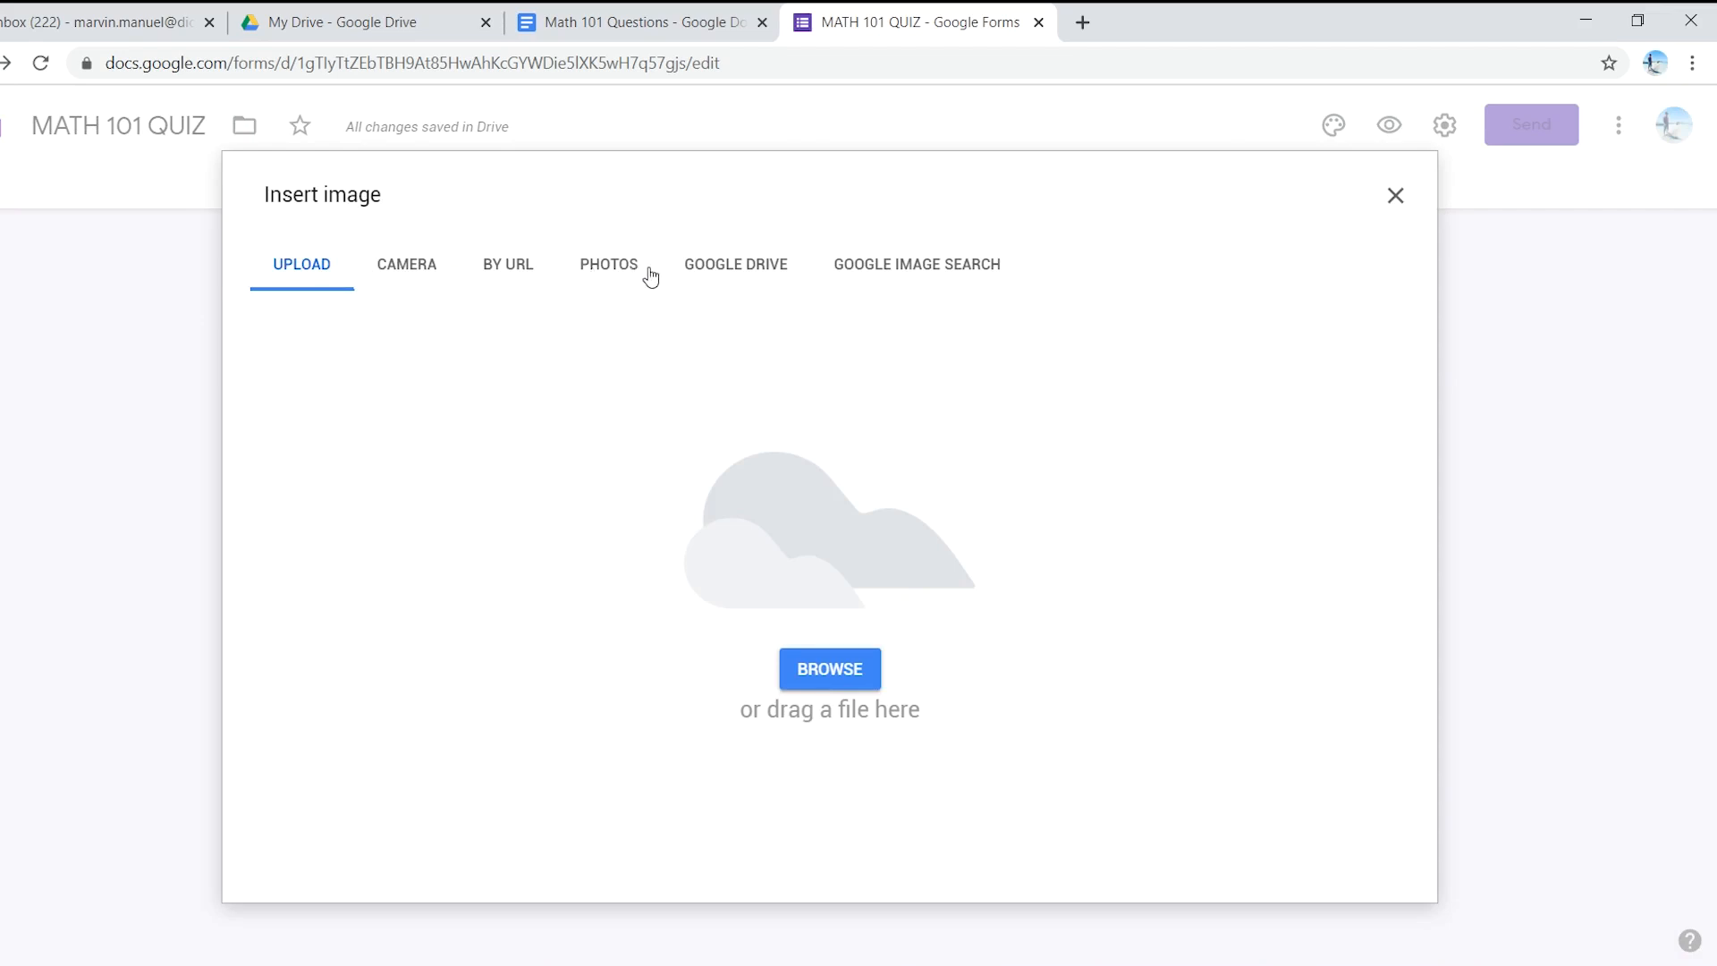
{"action": "left_click", "coordinate": [926, 273]}
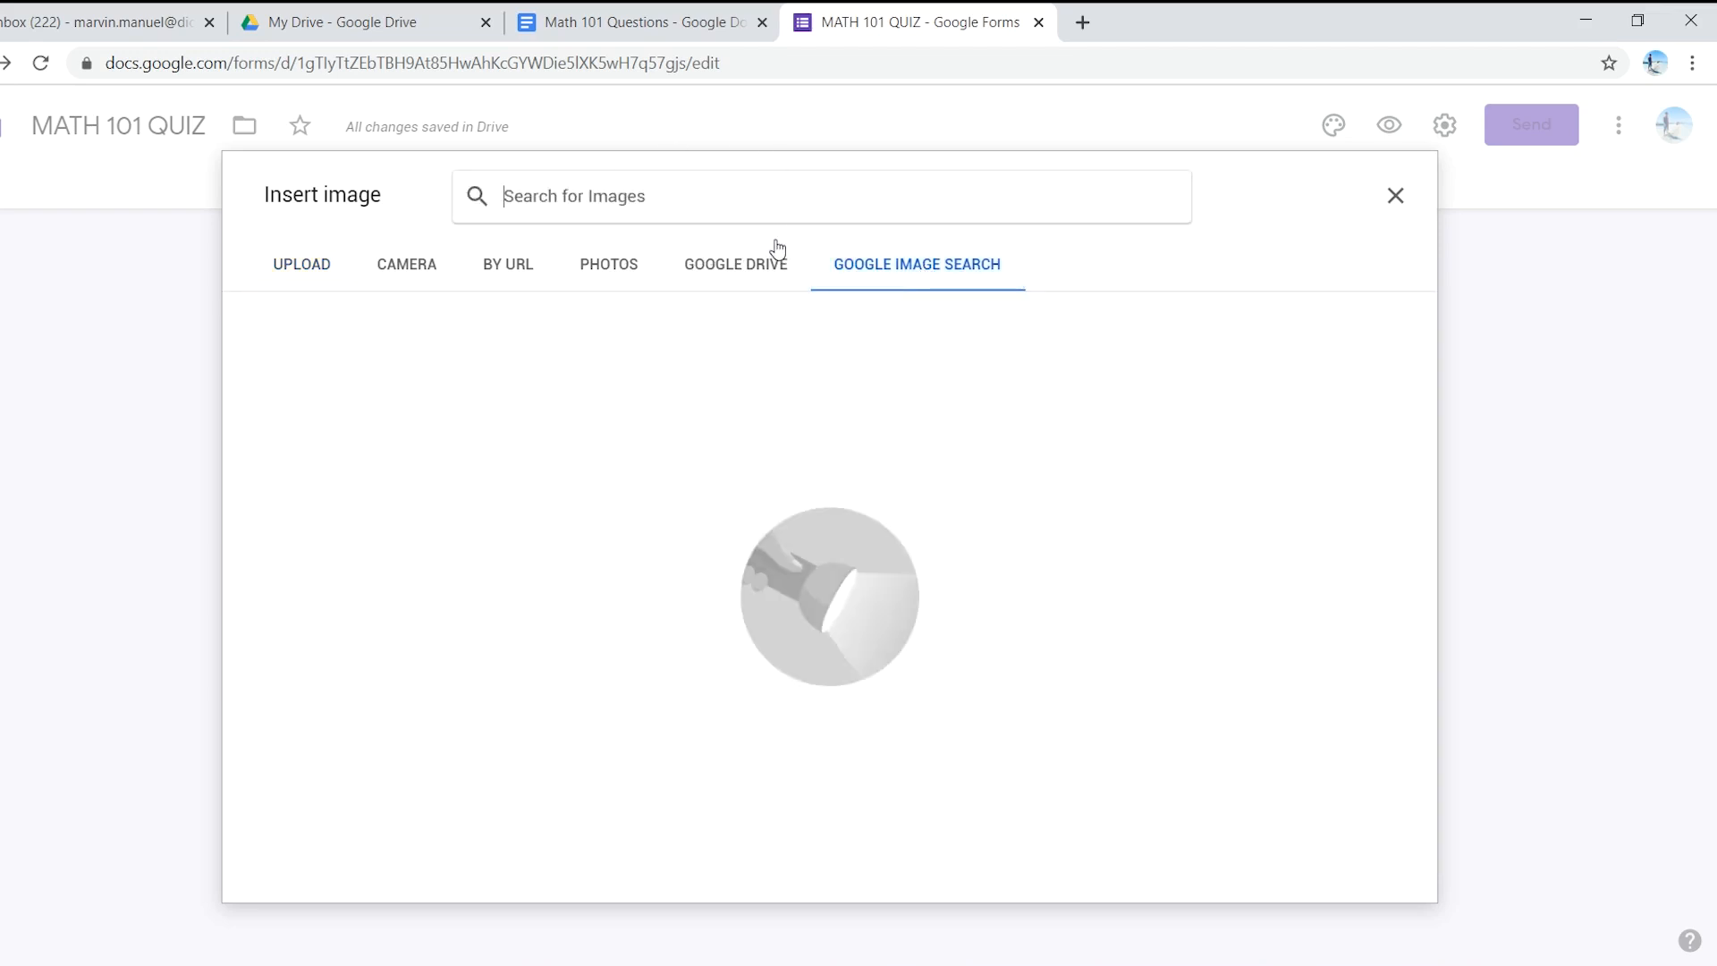
{"action": "left_click", "coordinate": [716, 22]}
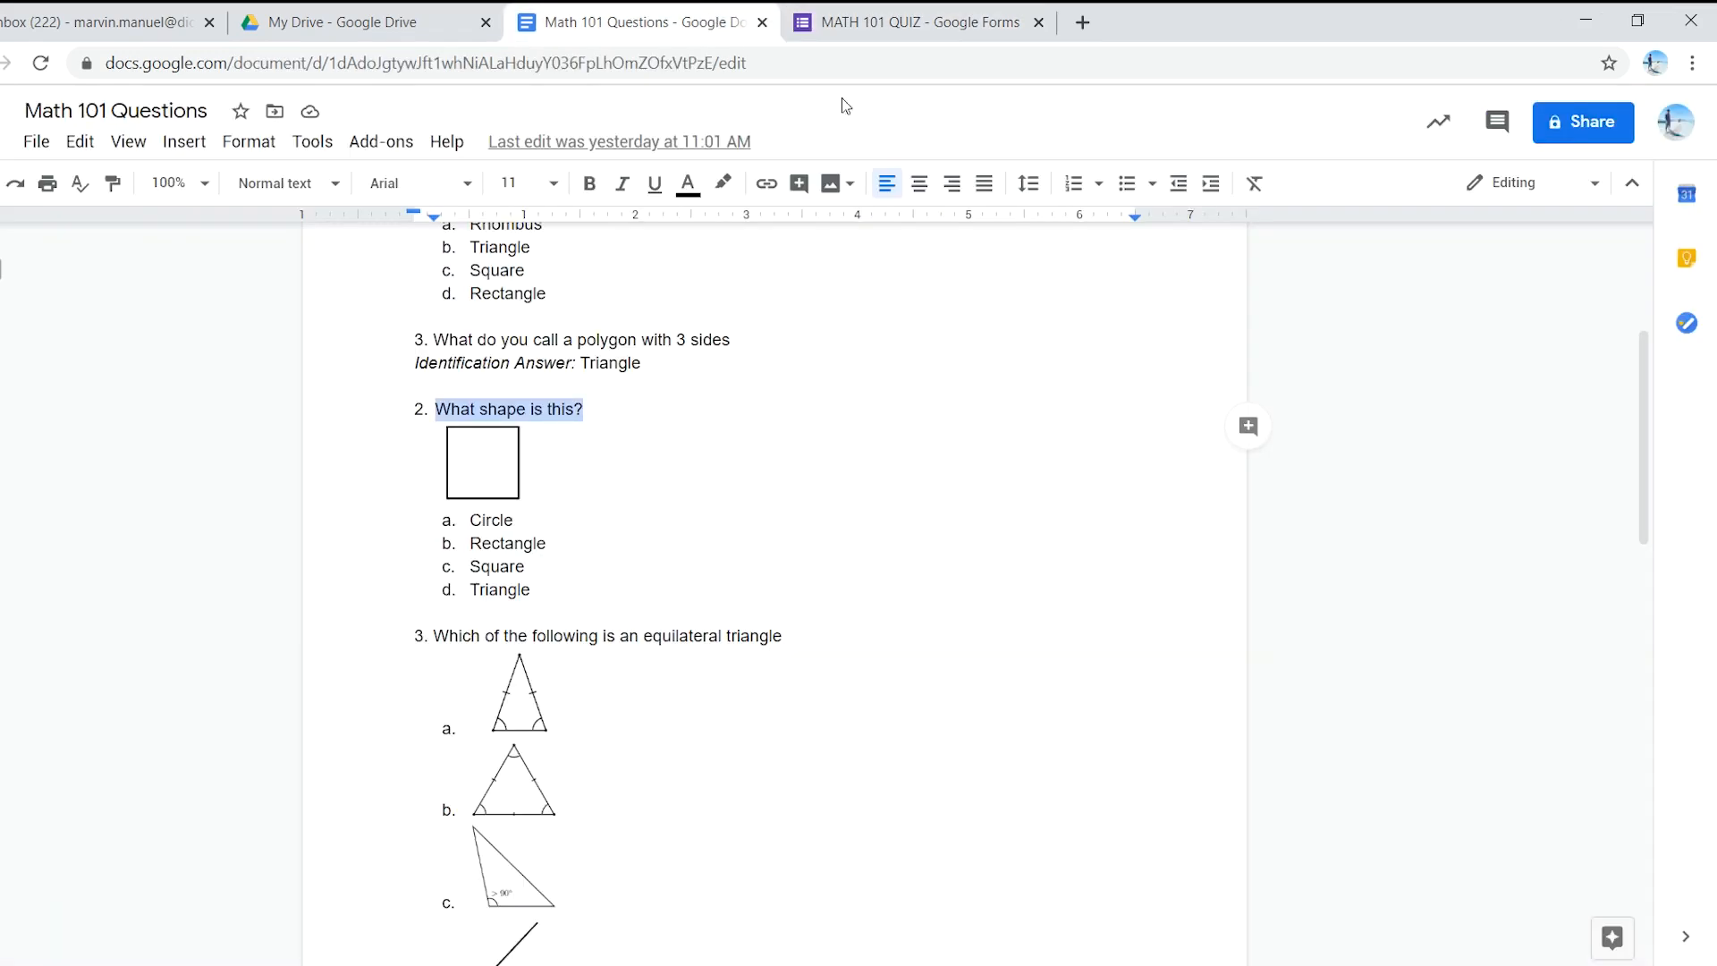
{"action": "left_click", "coordinate": [905, 20]}
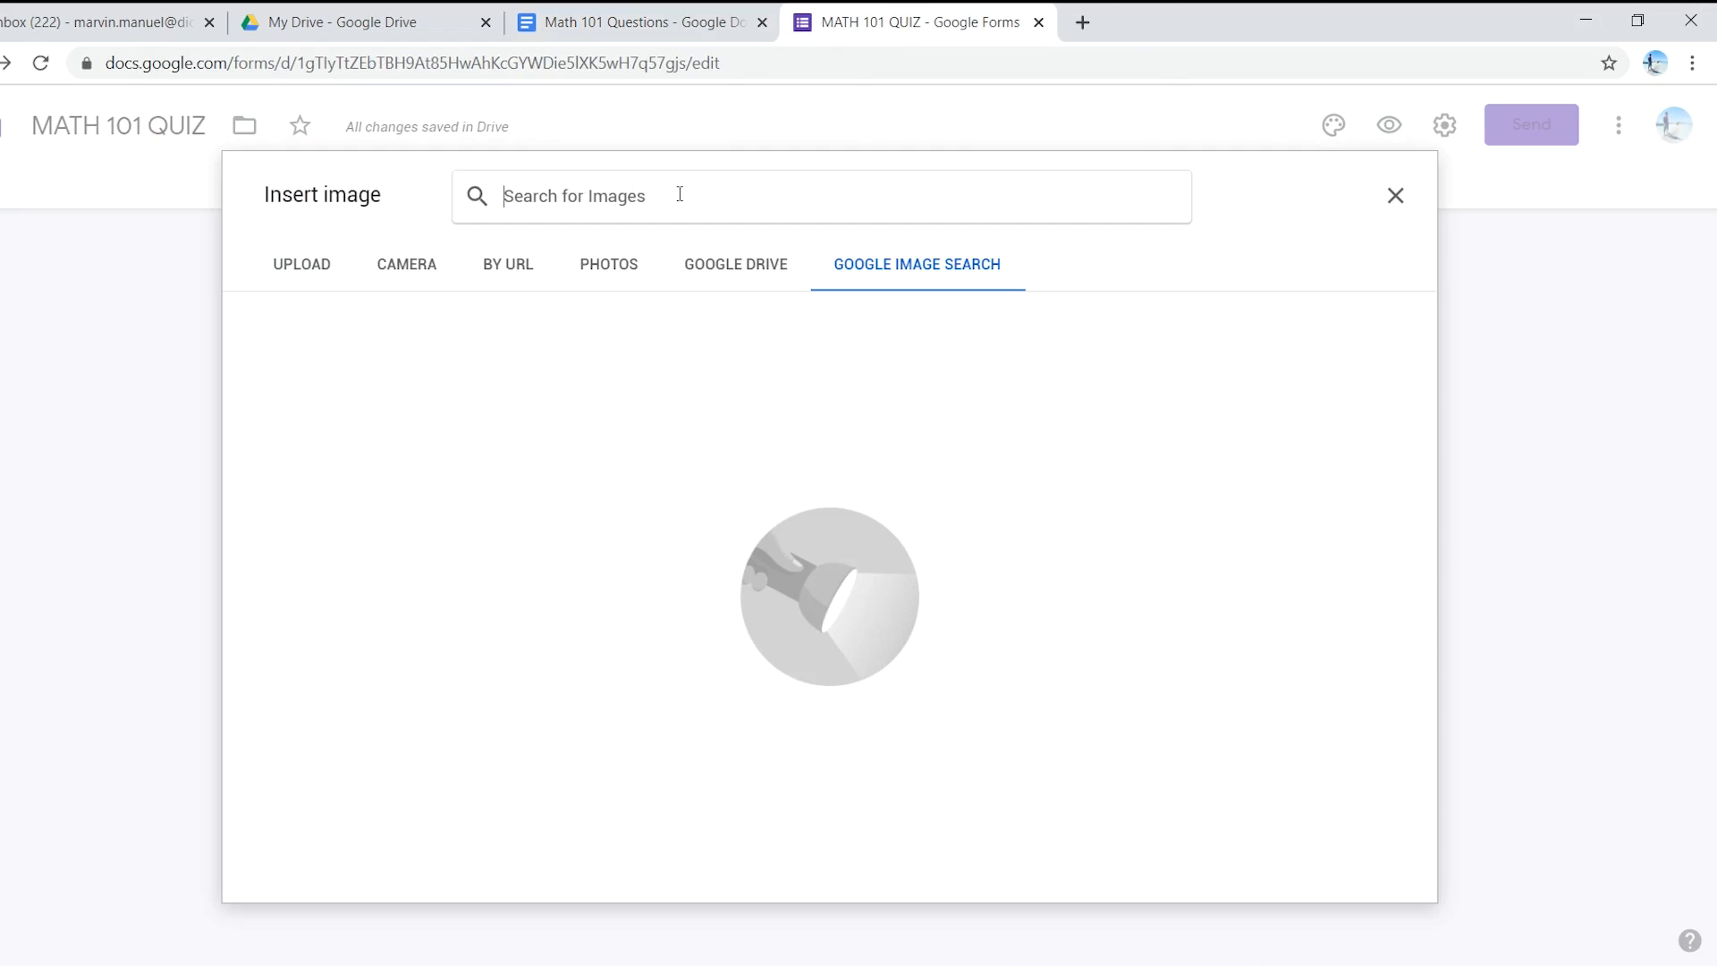
{"action": "type", "text": "square"}
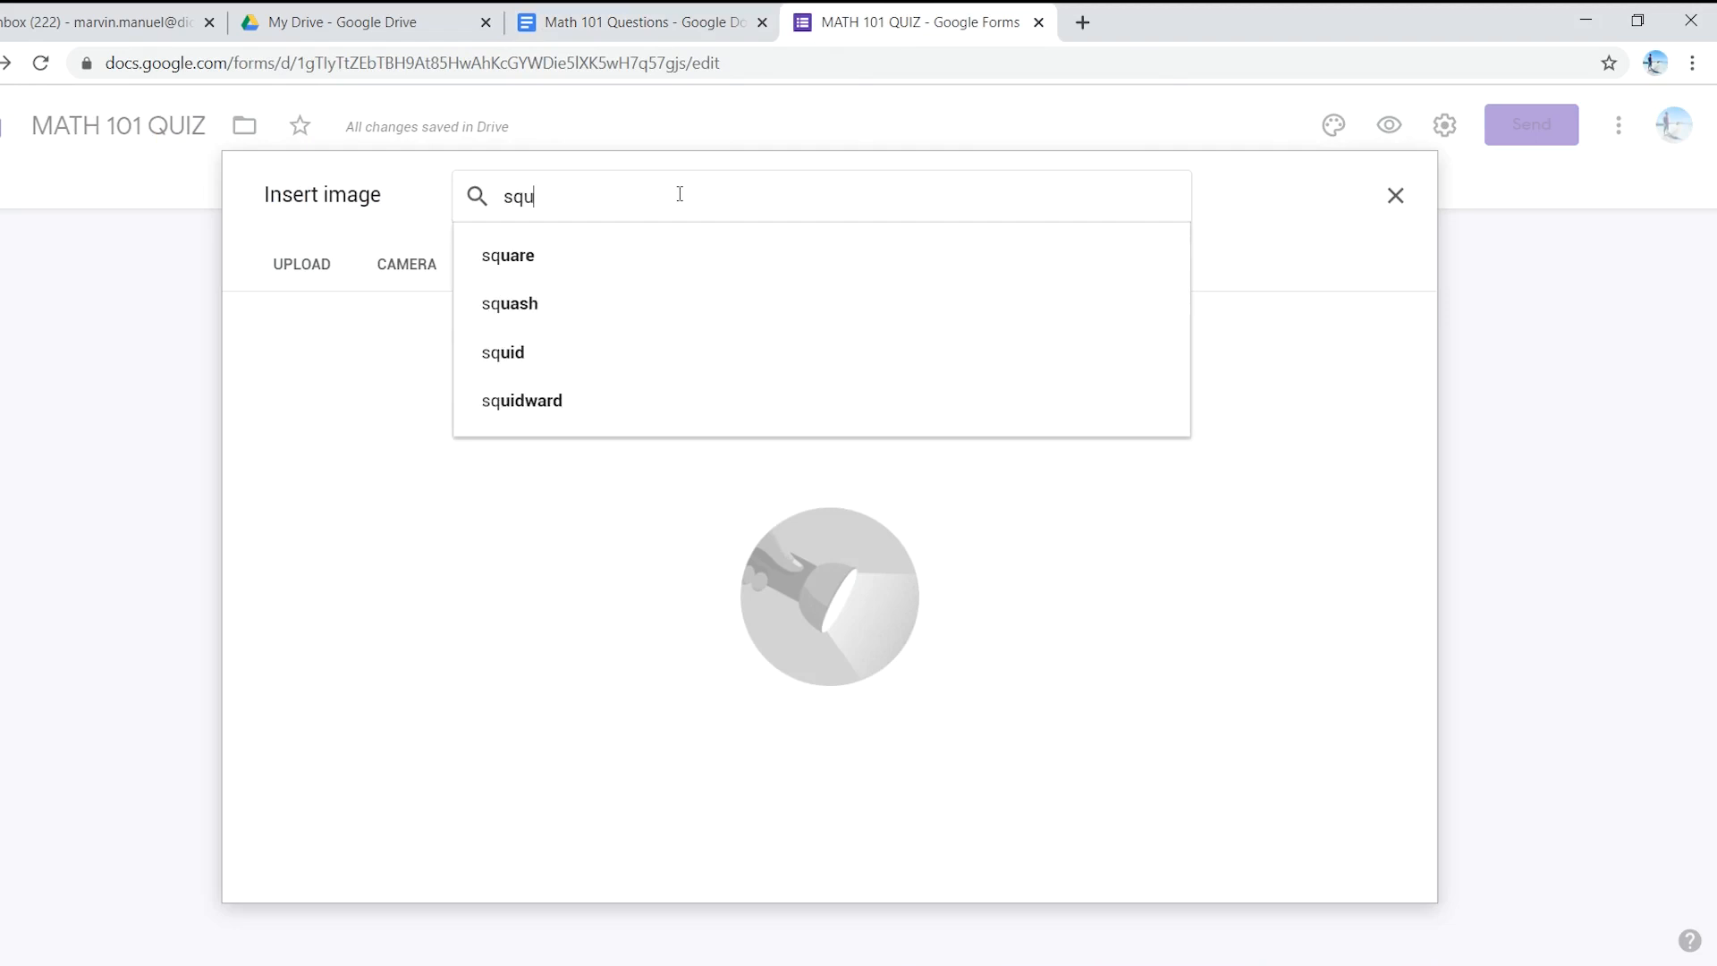
{"action": "key", "text": "Return"}
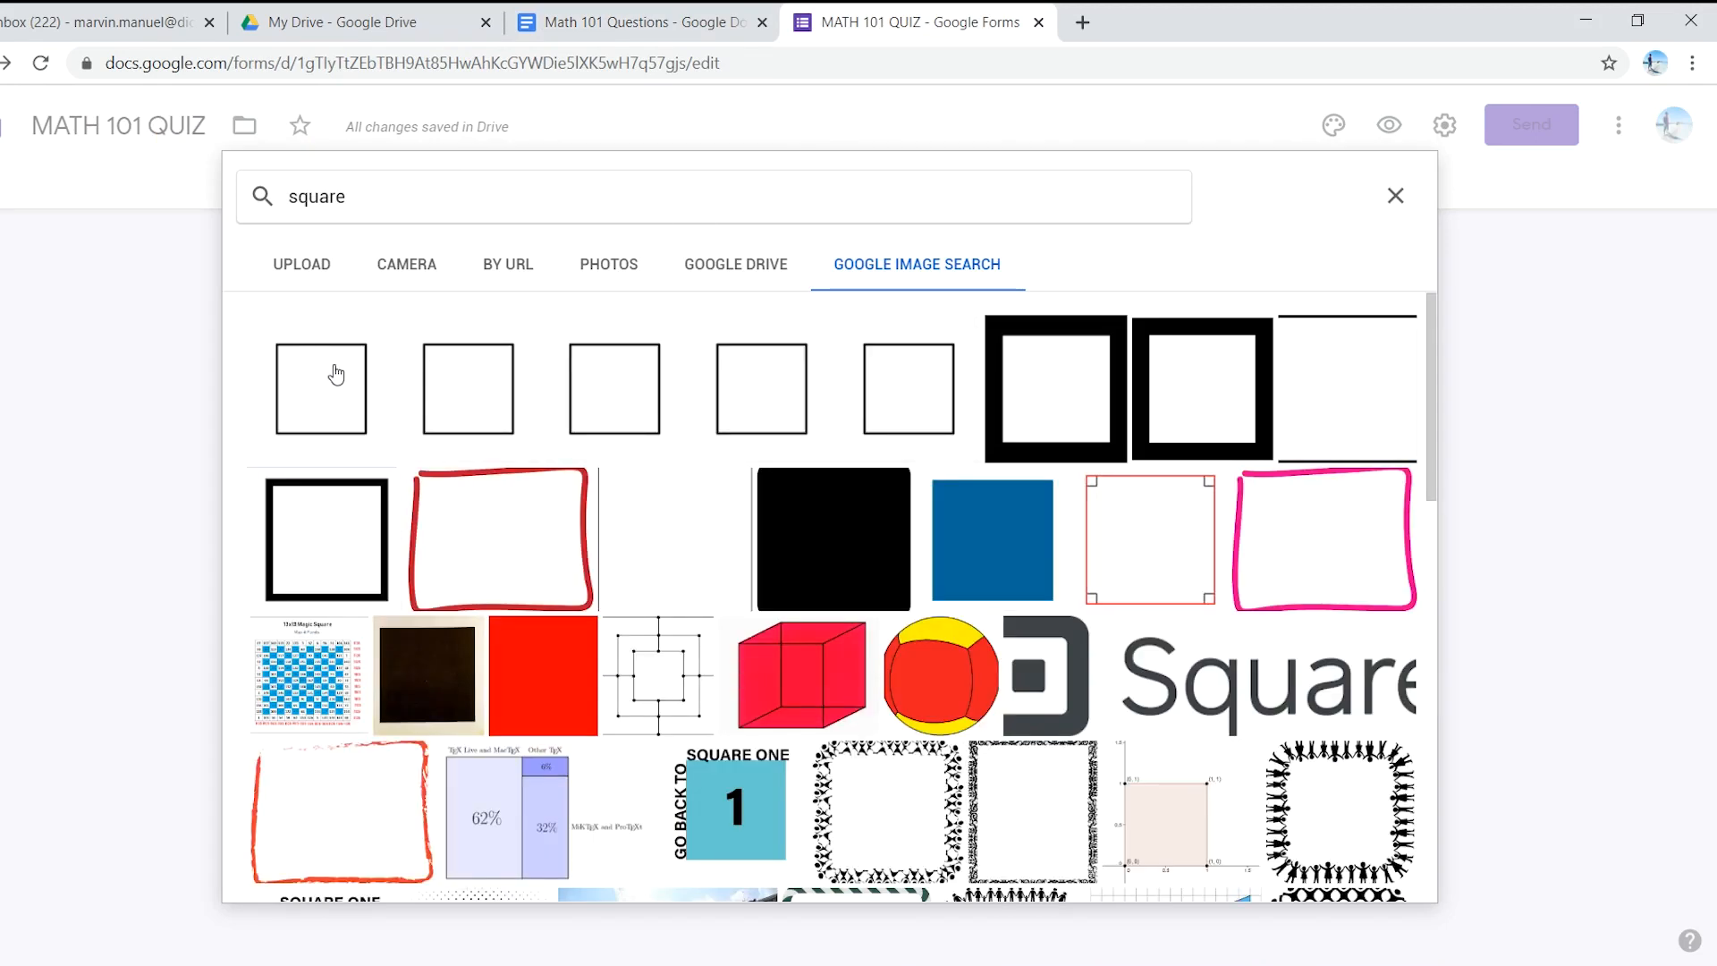
{"action": "left_click", "coordinate": [332, 394]}
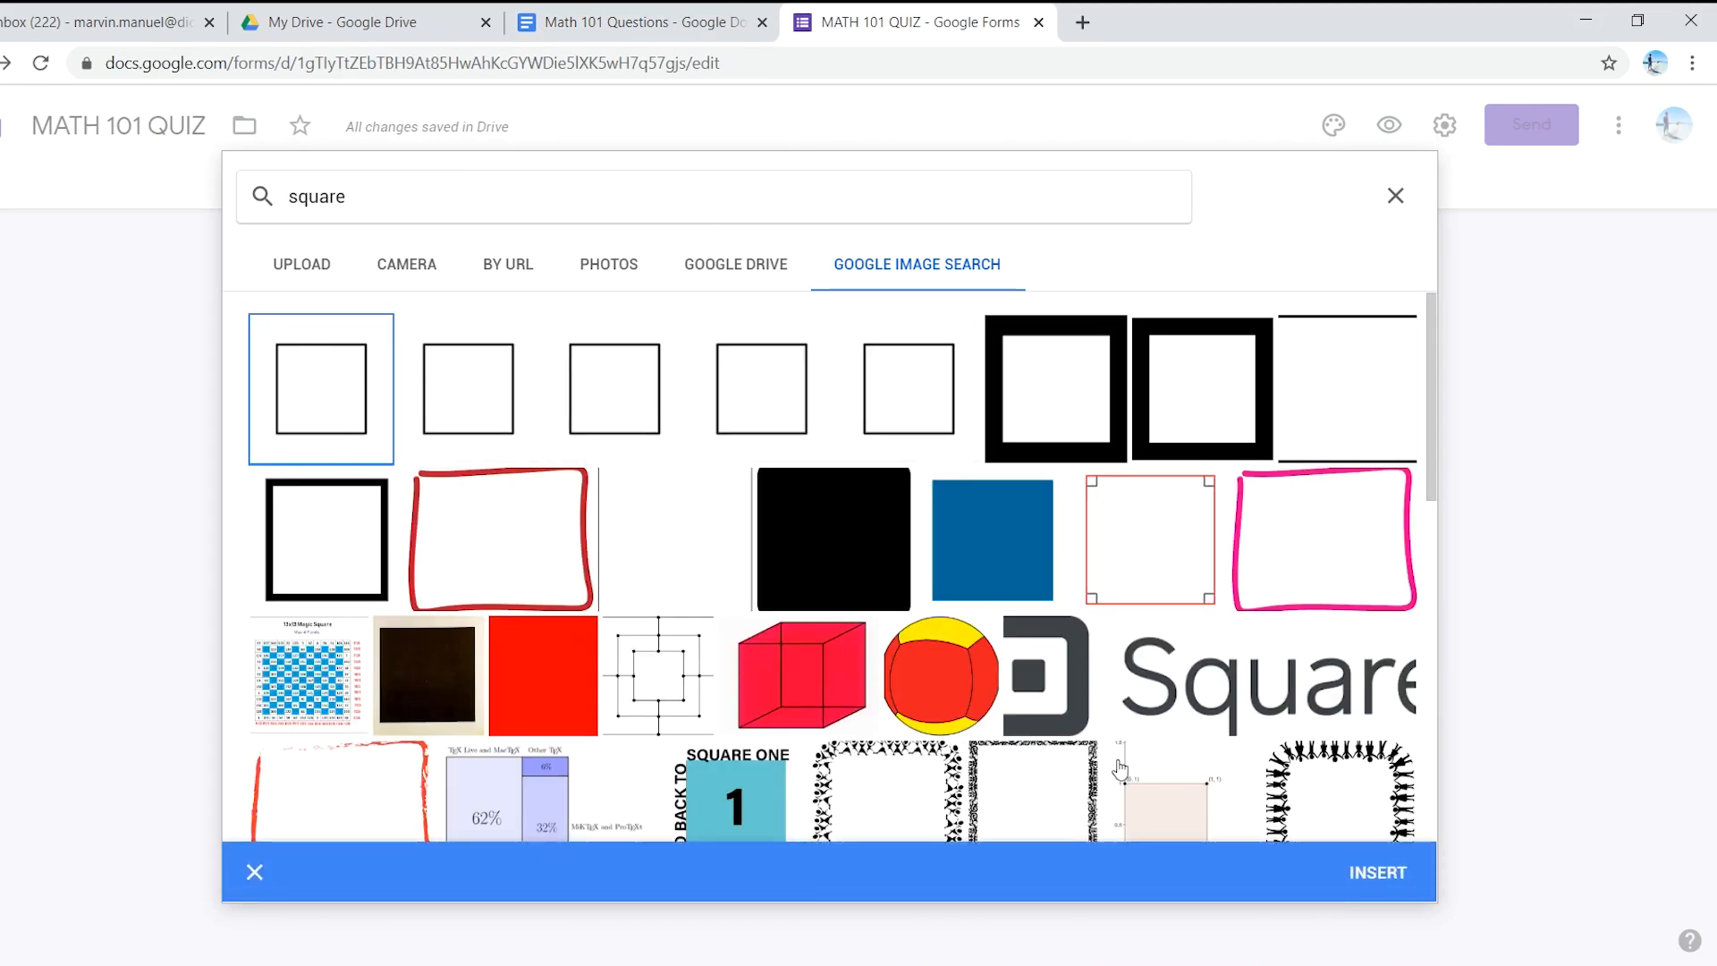
{"action": "left_click", "coordinate": [1381, 875]}
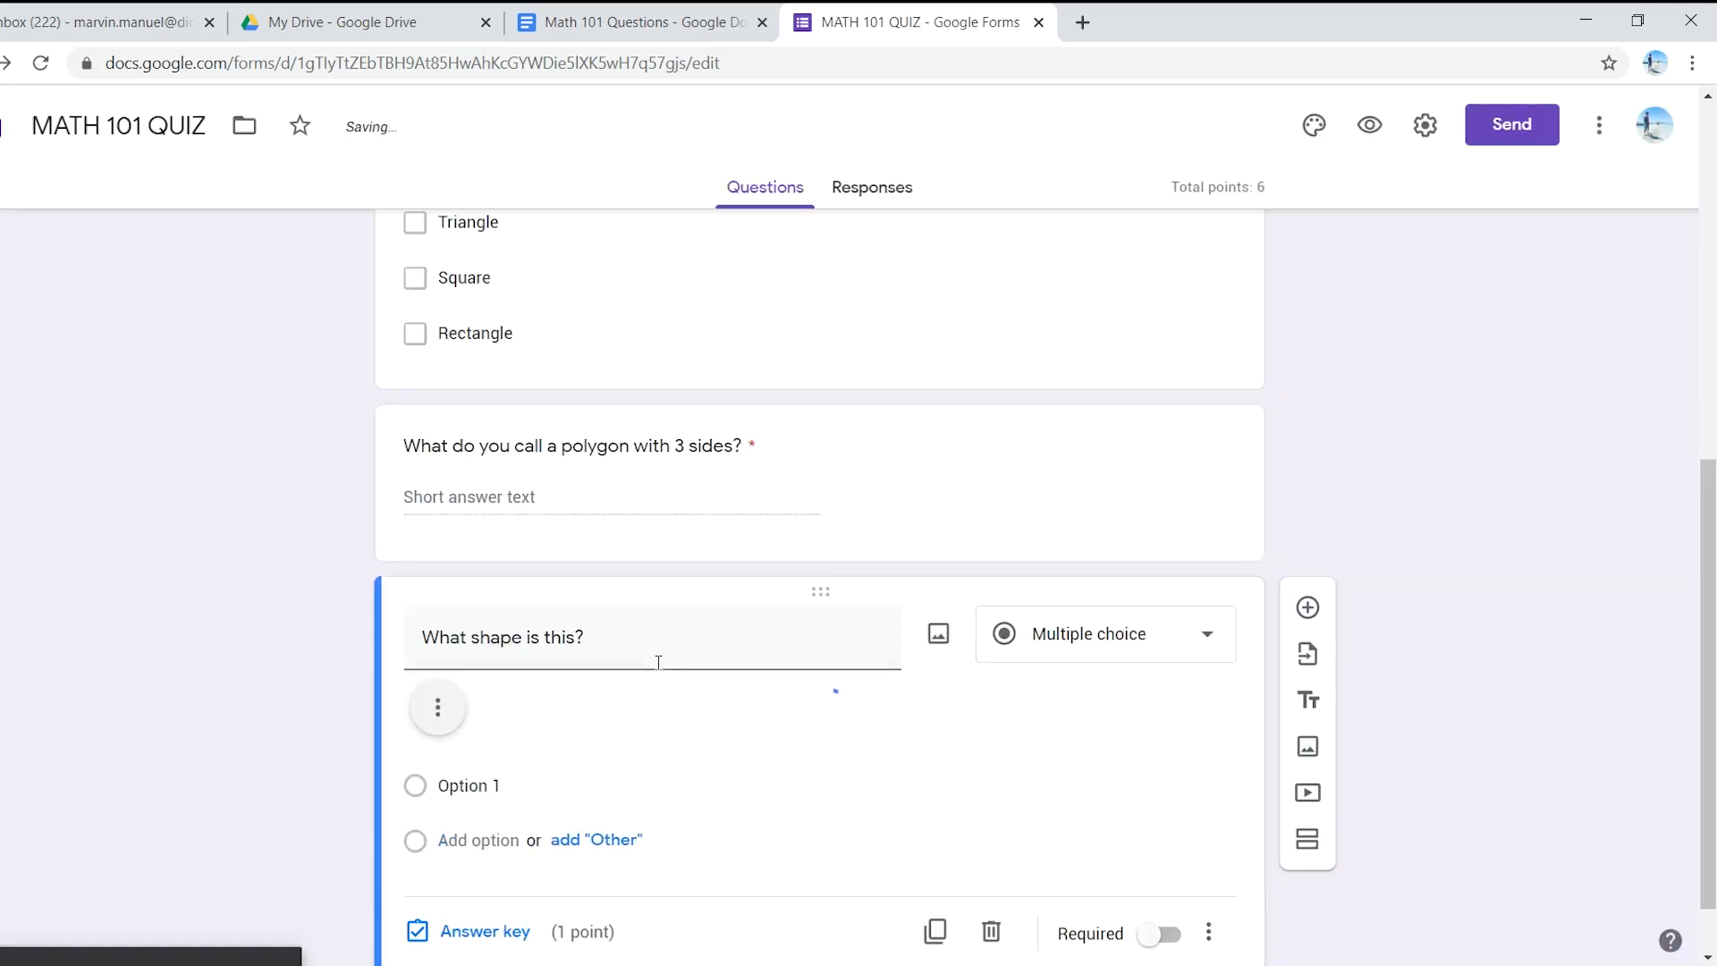
- Shrink the square picture to a small thumbnail under 'What shape is this?'
{"action": "scroll", "coordinate": [643, 654], "scroll_direction": "down", "scroll_amount": 2}
{"action": "scroll", "coordinate": [644, 662], "scroll_direction": "down", "scroll_amount": 3}
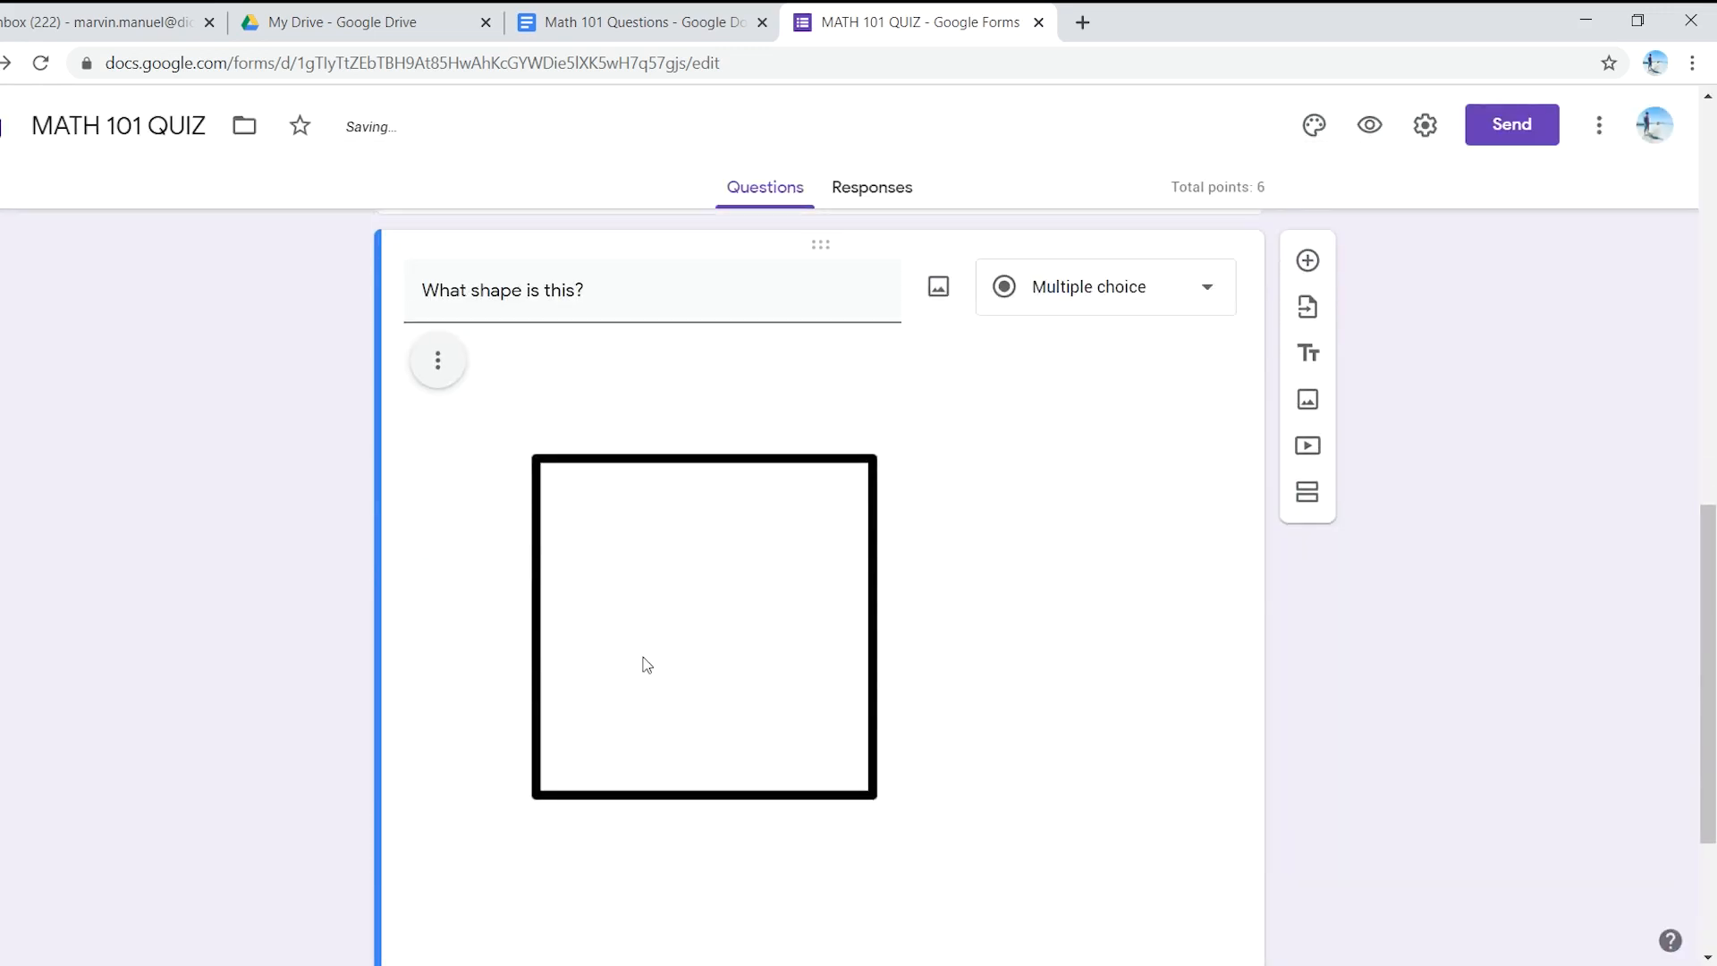
{"action": "scroll", "coordinate": [635, 447], "scroll_direction": "down", "scroll_amount": 3}
{"action": "scroll", "coordinate": [716, 537], "scroll_direction": "up", "scroll_amount": 1}
{"action": "scroll", "coordinate": [760, 572], "scroll_direction": "up", "scroll_amount": 2}
{"action": "left_click", "coordinate": [804, 581]}
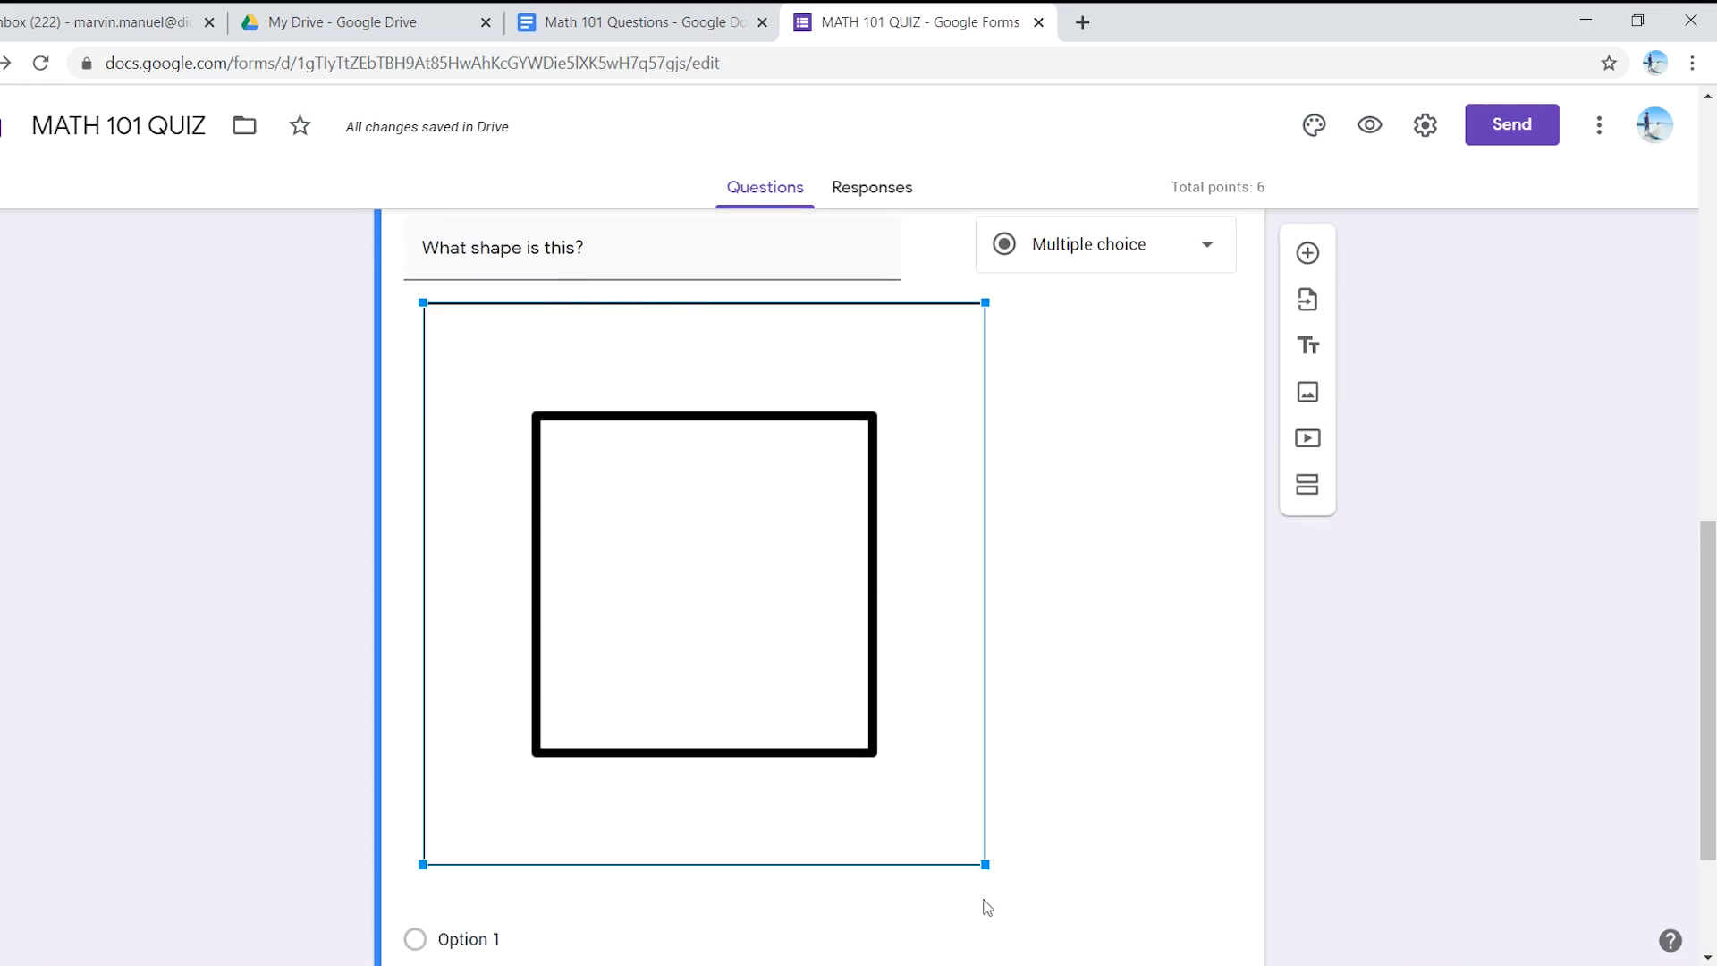
{"action": "left_click_drag", "start_coordinate": [987, 865], "coordinate": [653, 533]}
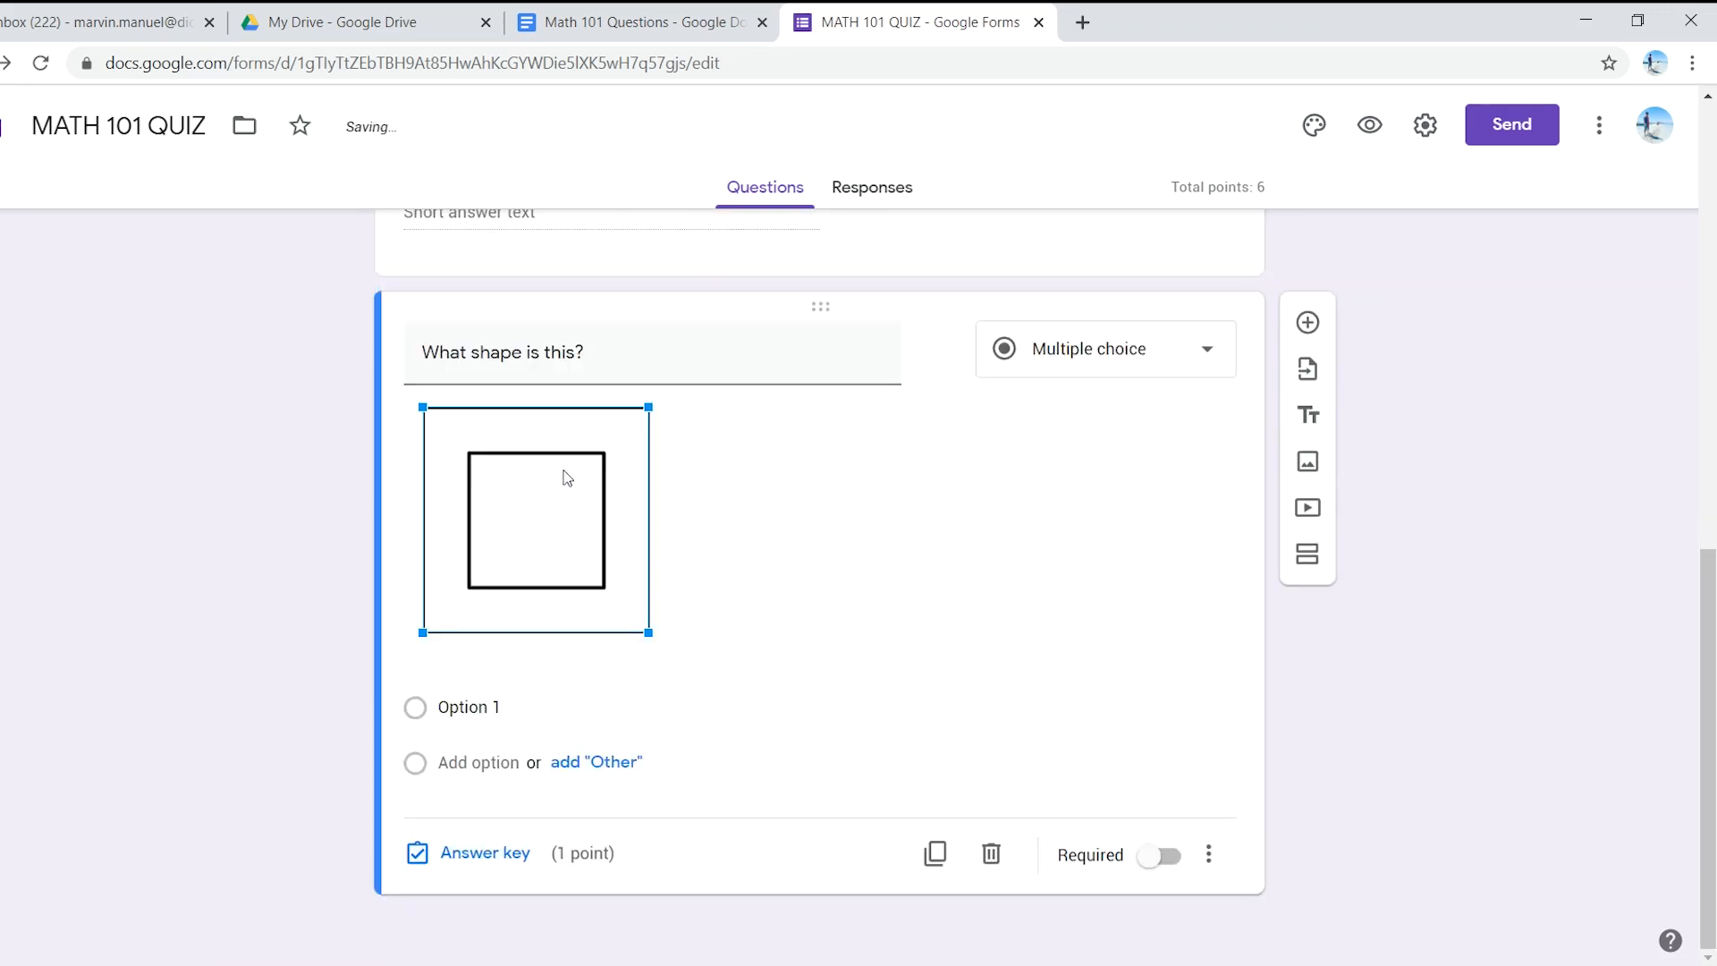
{"action": "left_click", "coordinate": [530, 551]}
{"action": "left_click", "coordinate": [746, 606]}
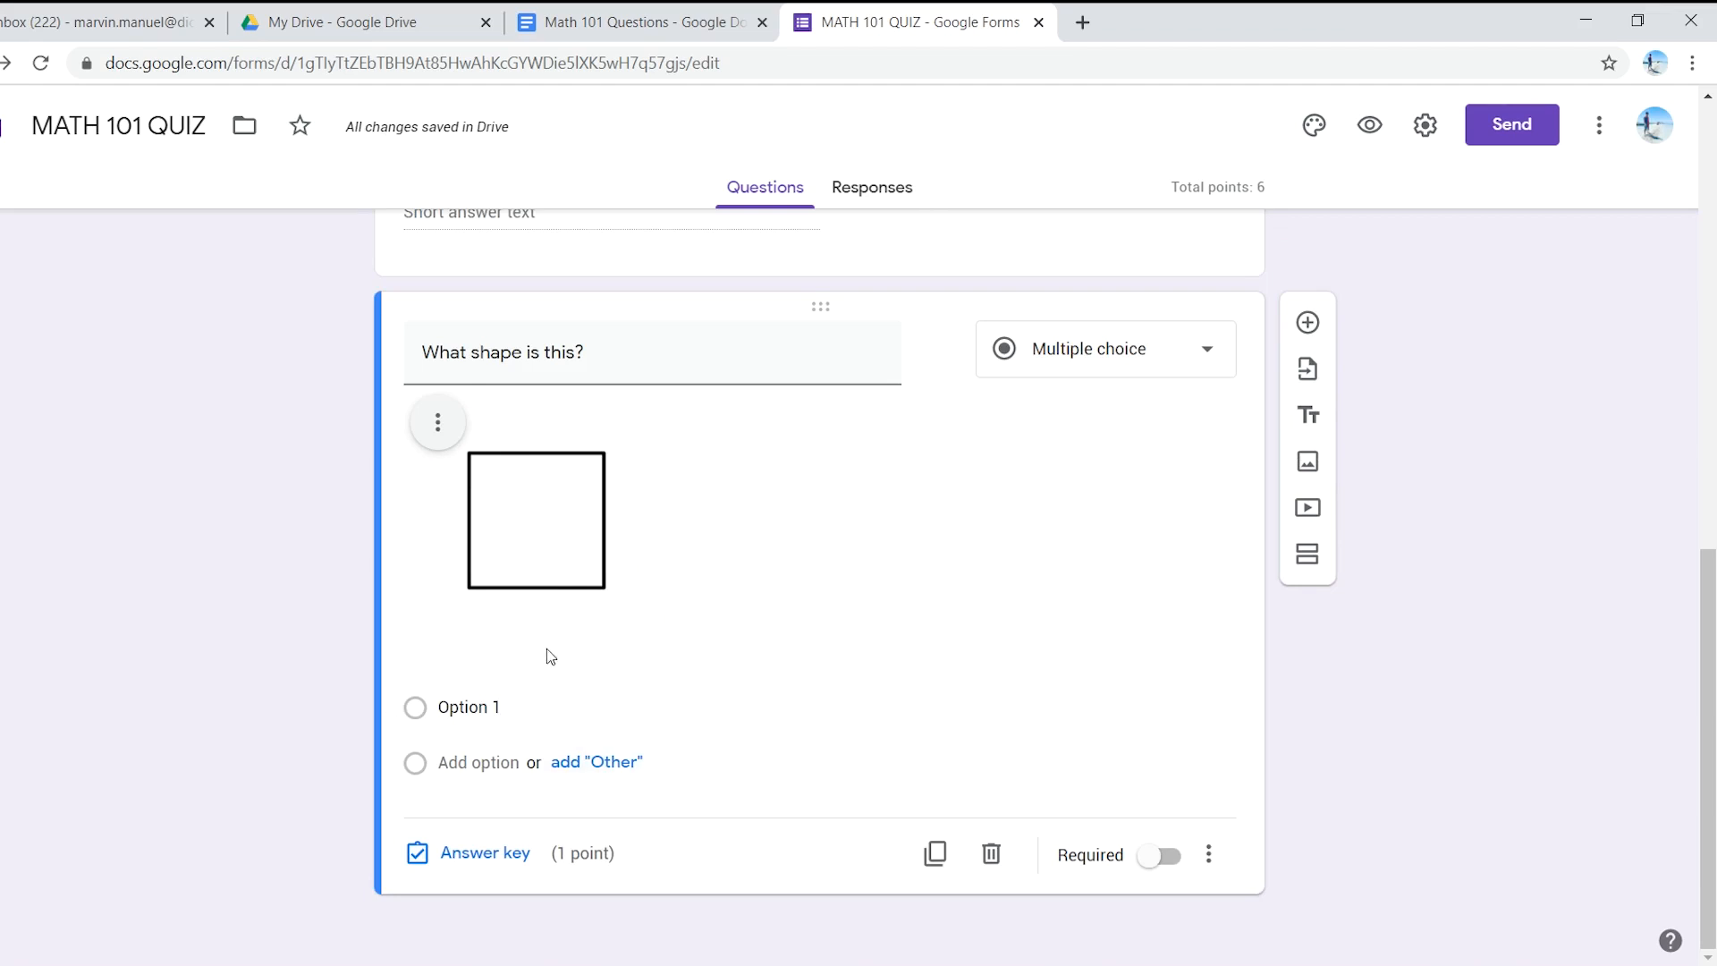
- Copy the Circle through Triangle answer list from the questions document
{"action": "left_click", "coordinate": [594, 20]}
{"action": "left_click_drag", "start_coordinate": [537, 590], "coordinate": [482, 534]}
{"action": "key", "text": "ctrl+c"}
{"action": "left_click", "coordinate": [903, 22]}
- Paste Circle, Rectangle, Square and Triangle as options, make the question required, and mark Square correct
{"action": "left_click", "coordinate": [567, 711]}
{"action": "key", "text": "ctrl+v"}
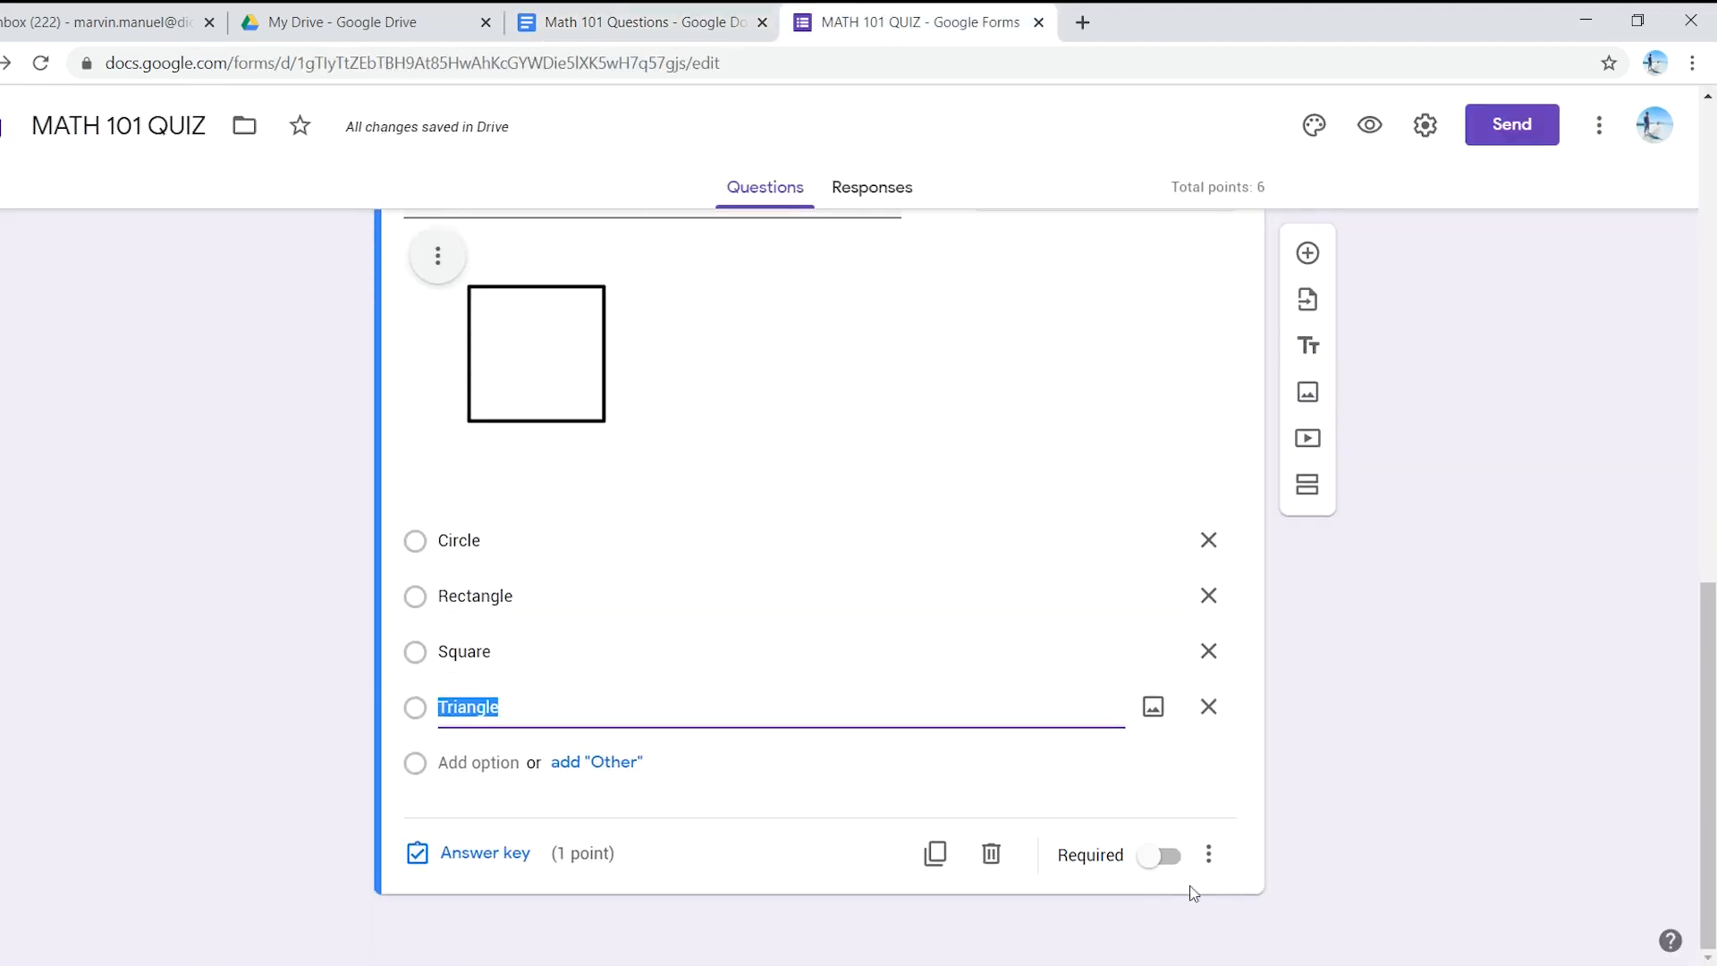
{"action": "left_click", "coordinate": [1165, 858]}
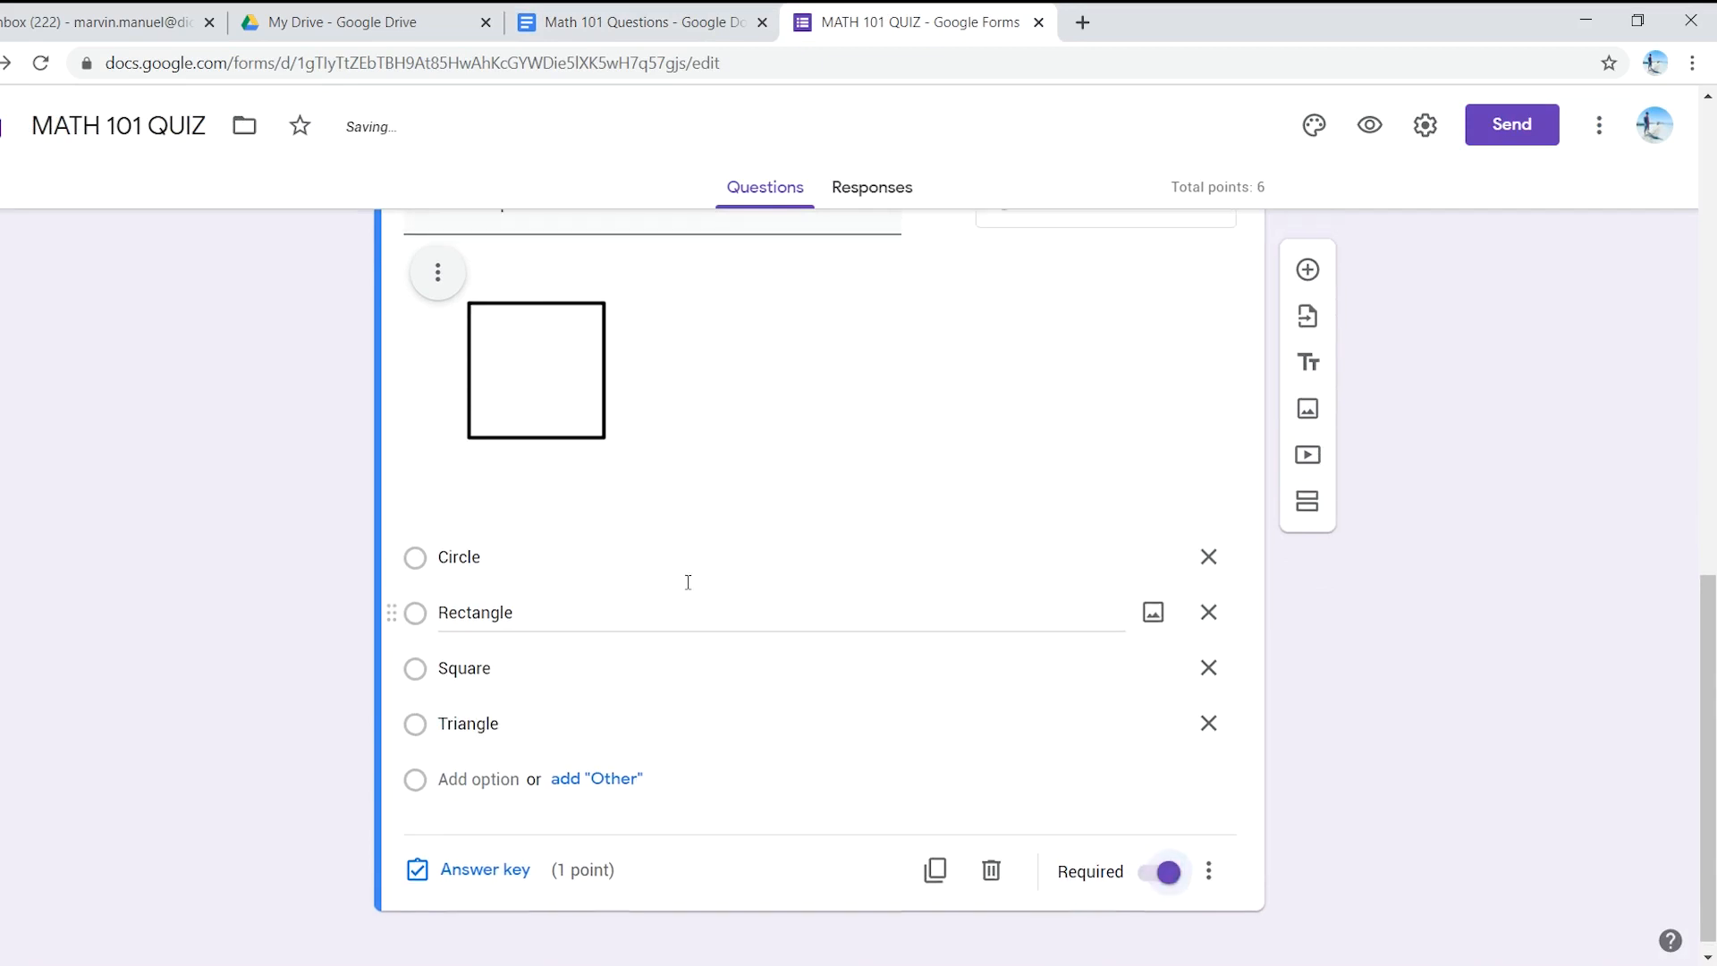
{"action": "left_click", "coordinate": [489, 856]}
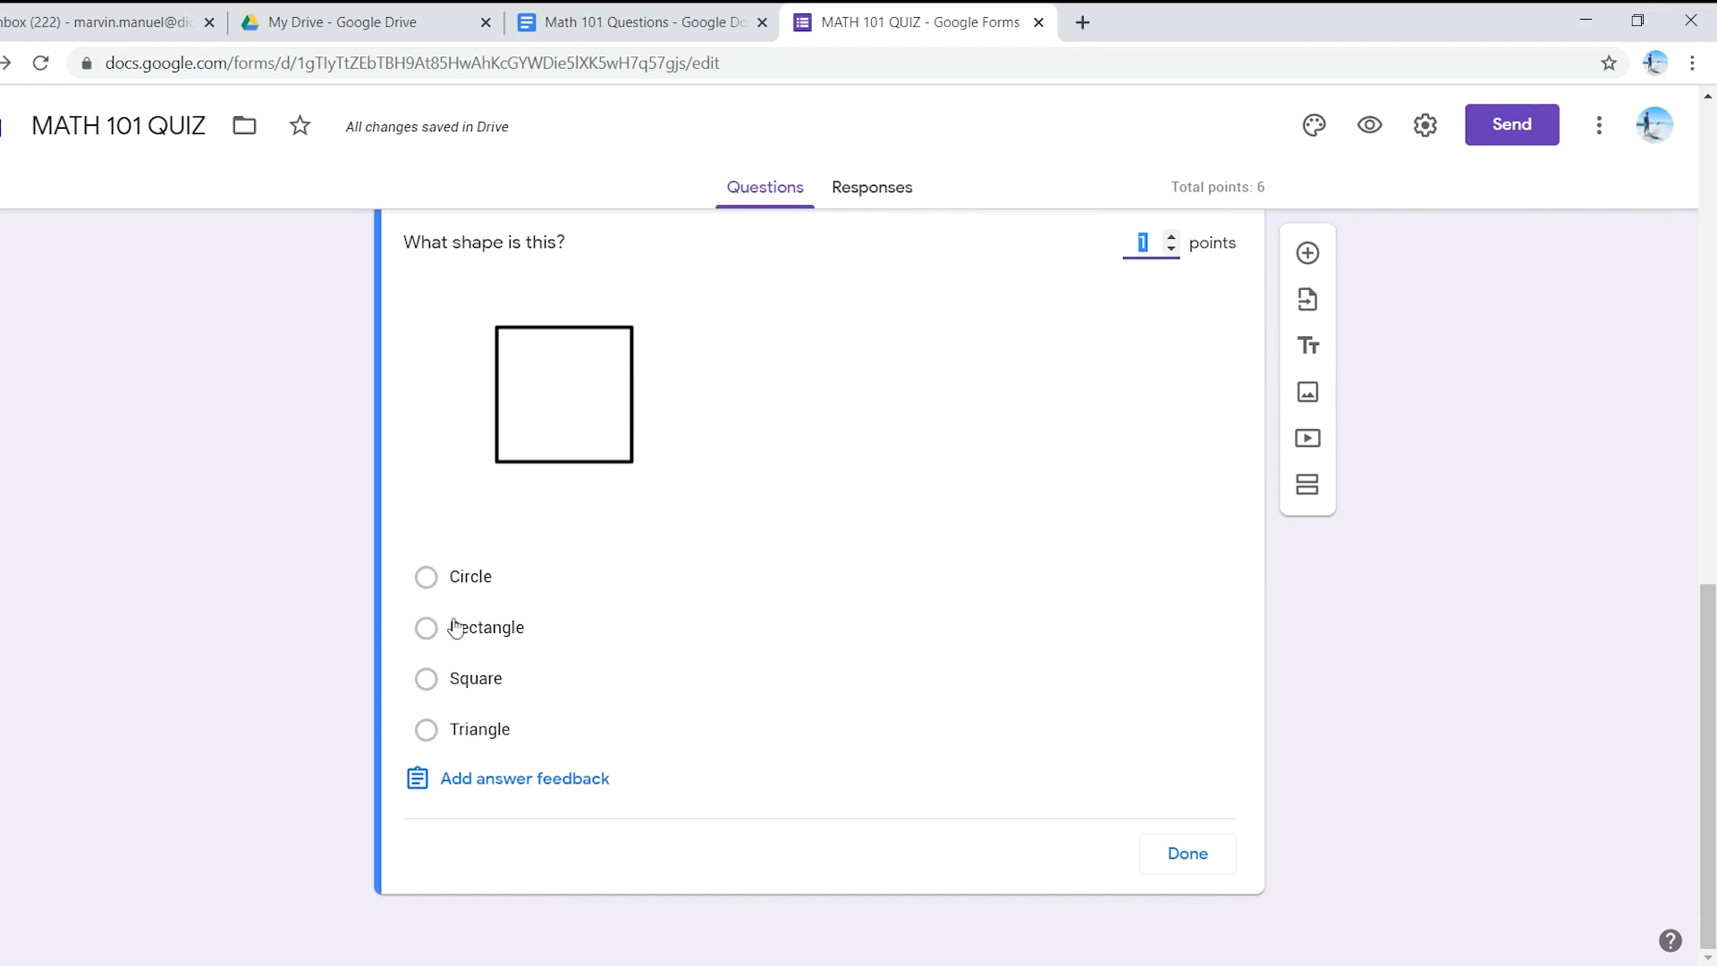
{"action": "left_click", "coordinate": [426, 678]}
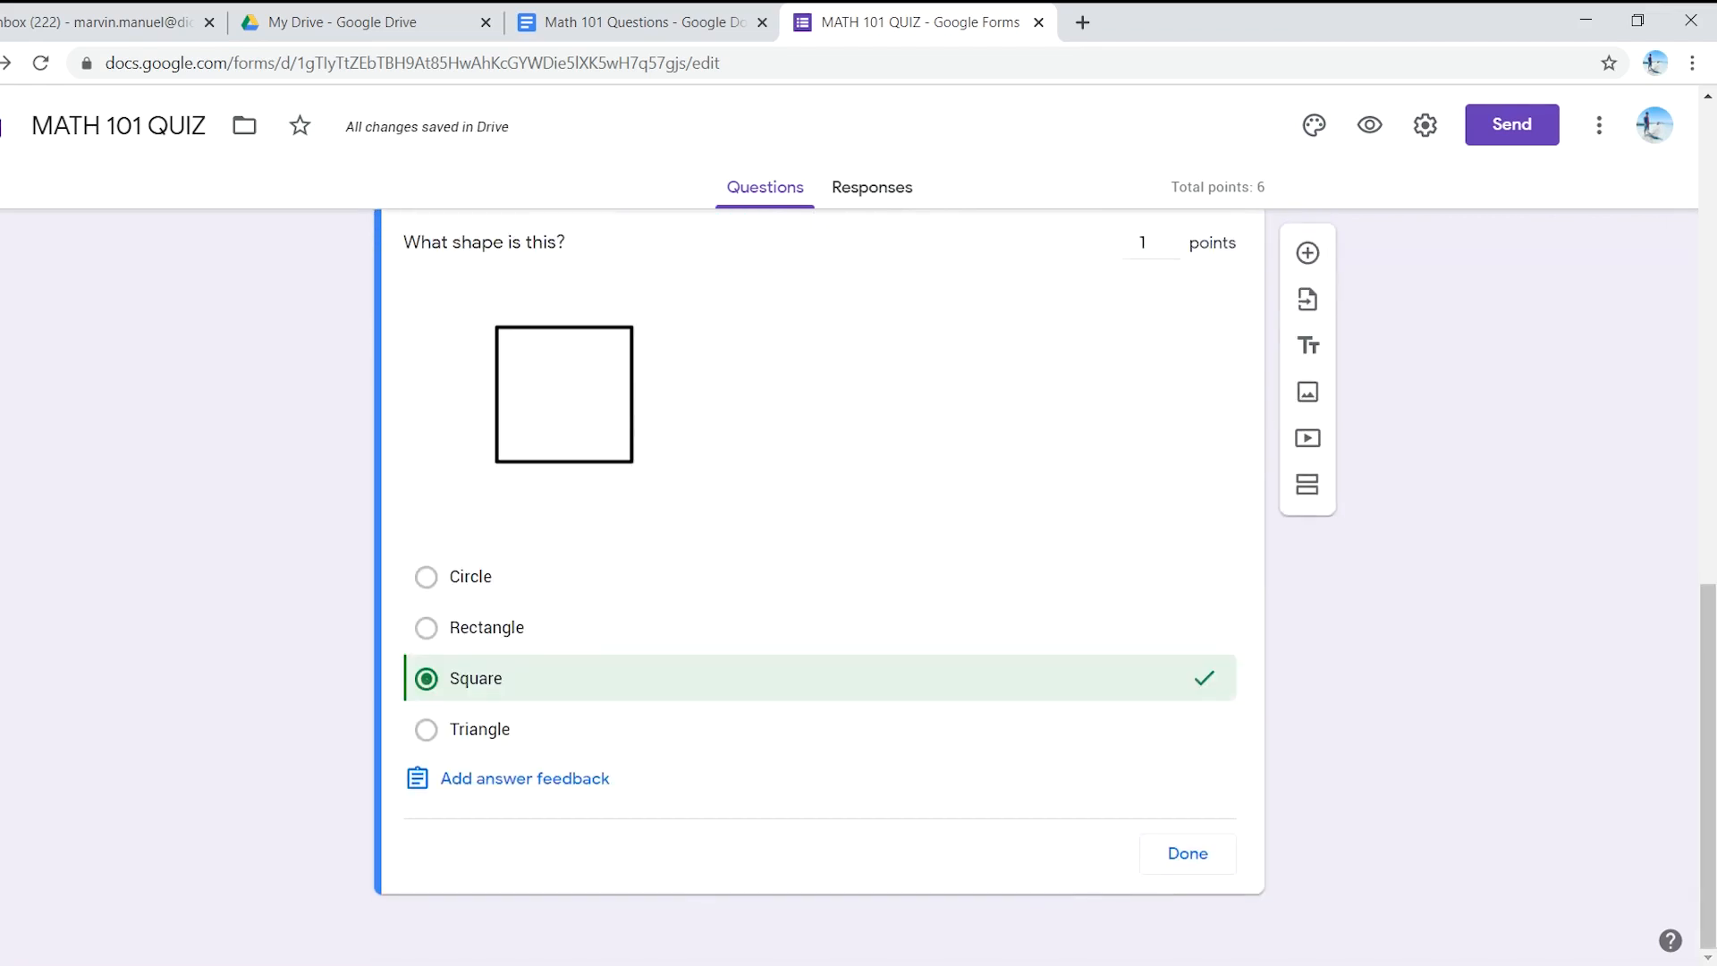
{"action": "left_click", "coordinate": [1174, 852]}
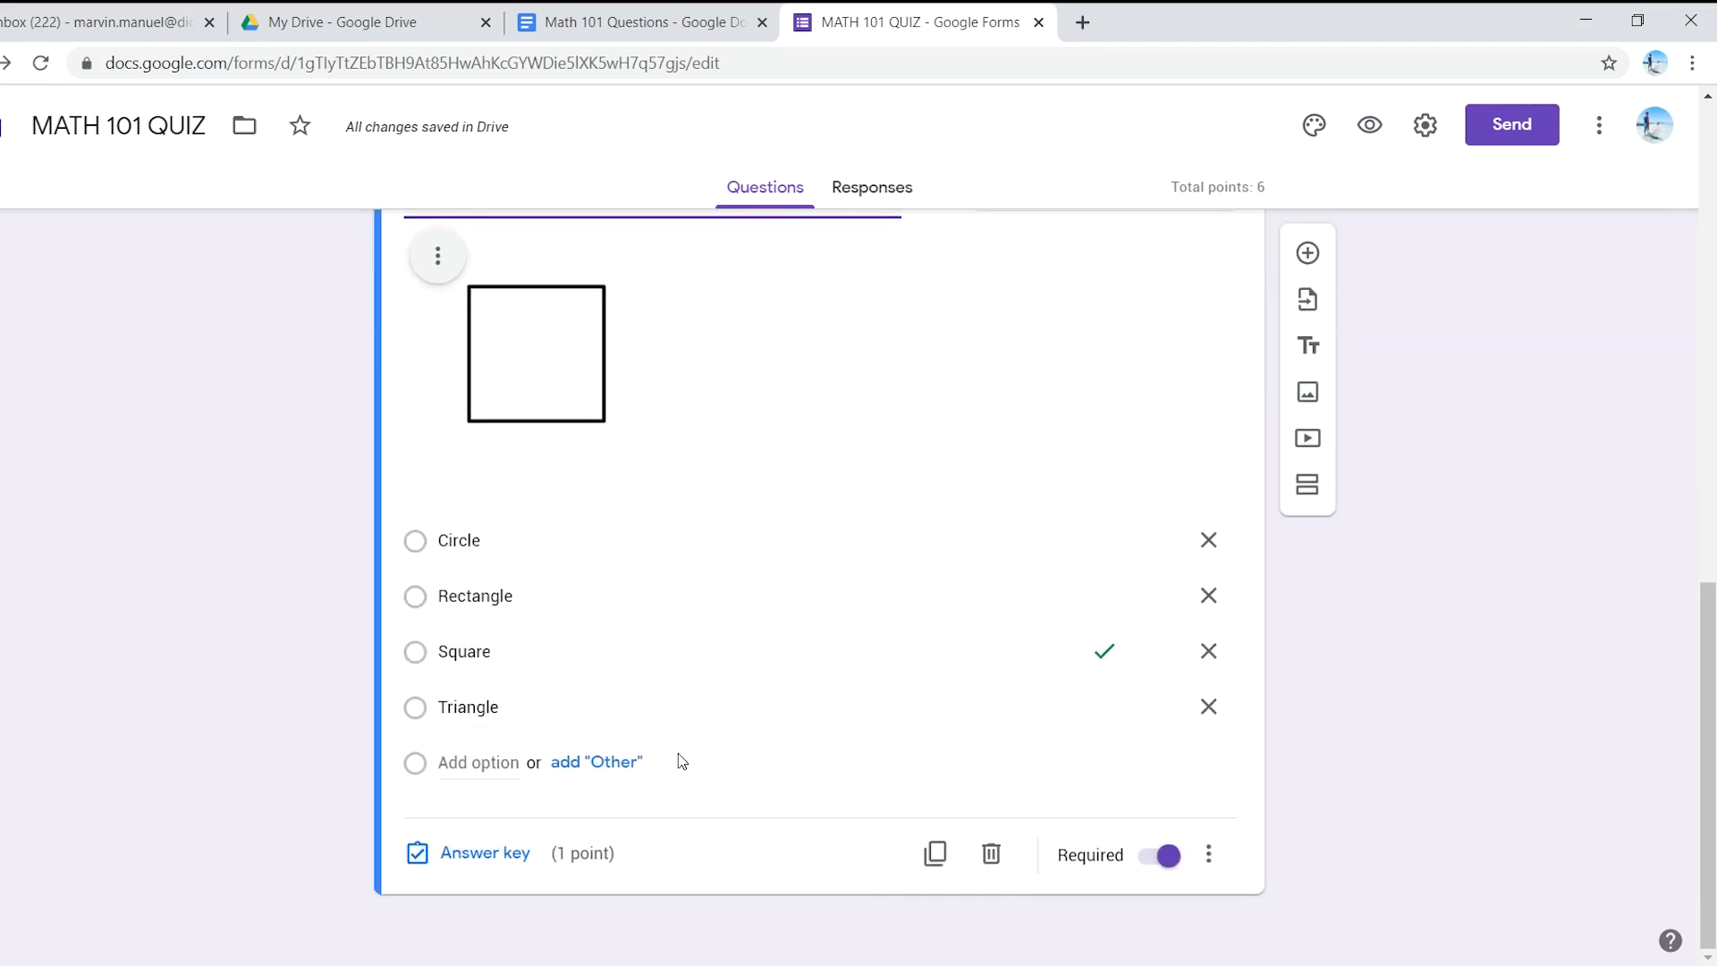
{"action": "scroll", "coordinate": [679, 762], "scroll_direction": "up", "scroll_amount": 4}
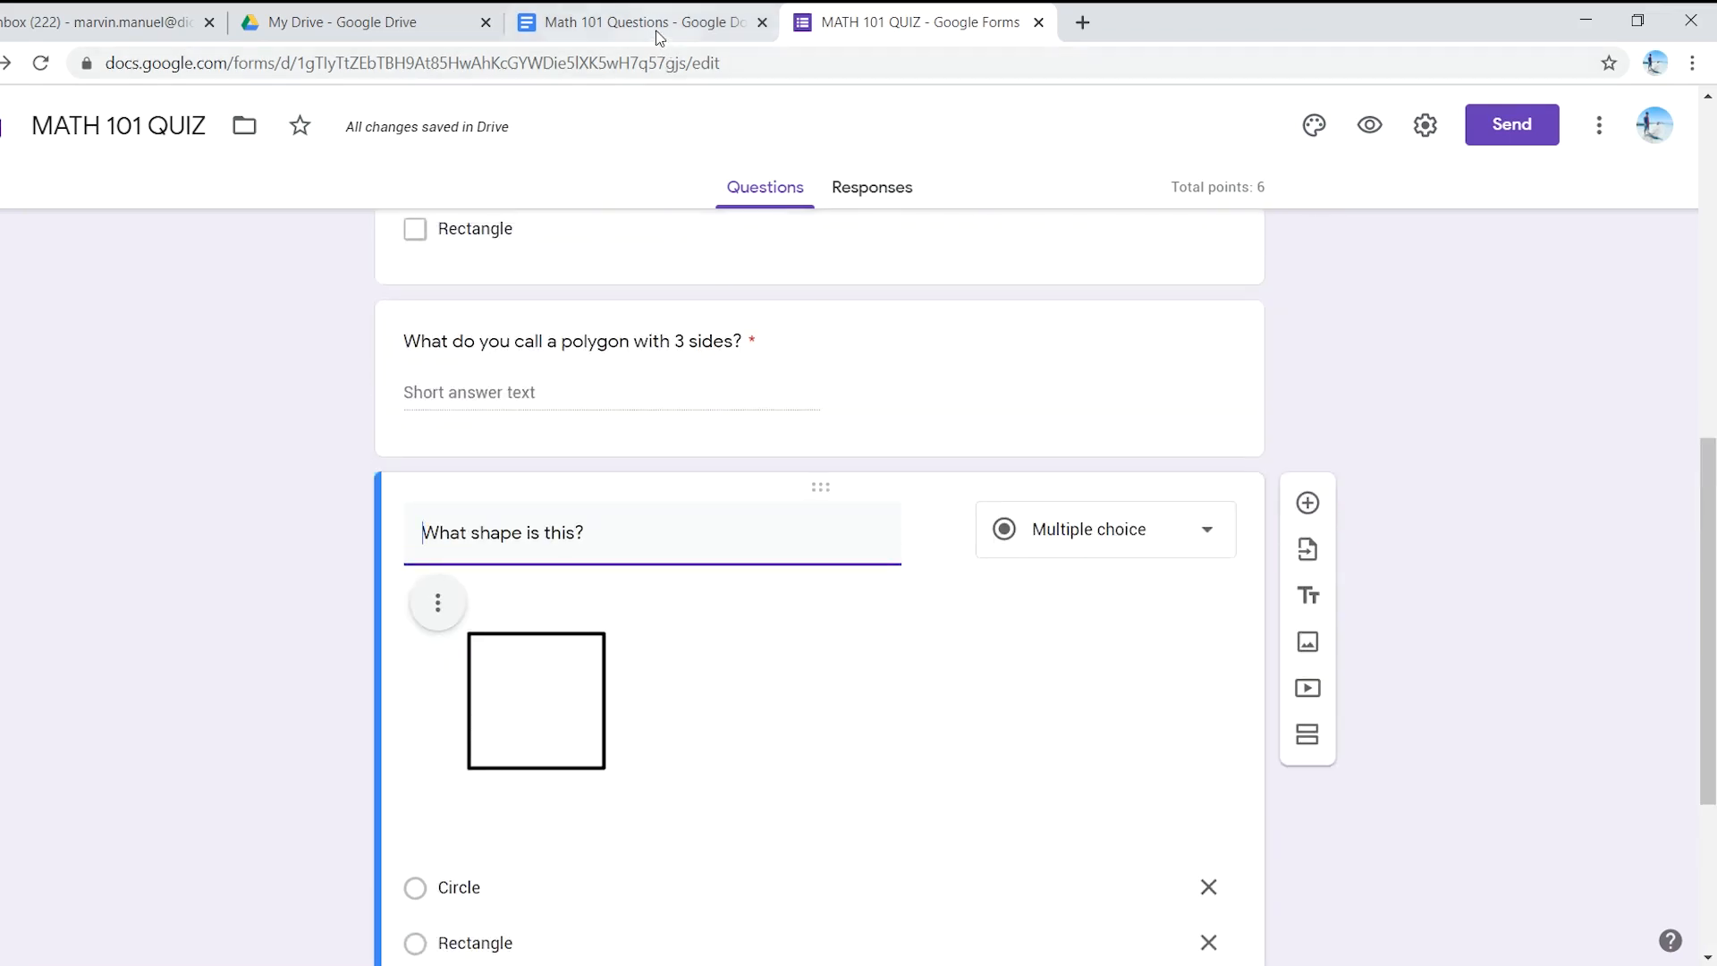
- Copy question 3's equilateral-triangle wording from the document and add a blank question below 'What shape is this?'
{"action": "left_click", "coordinate": [658, 23]}
{"action": "left_click", "coordinate": [595, 697]}
{"action": "scroll", "coordinate": [594, 697], "scroll_direction": "down", "scroll_amount": 1}
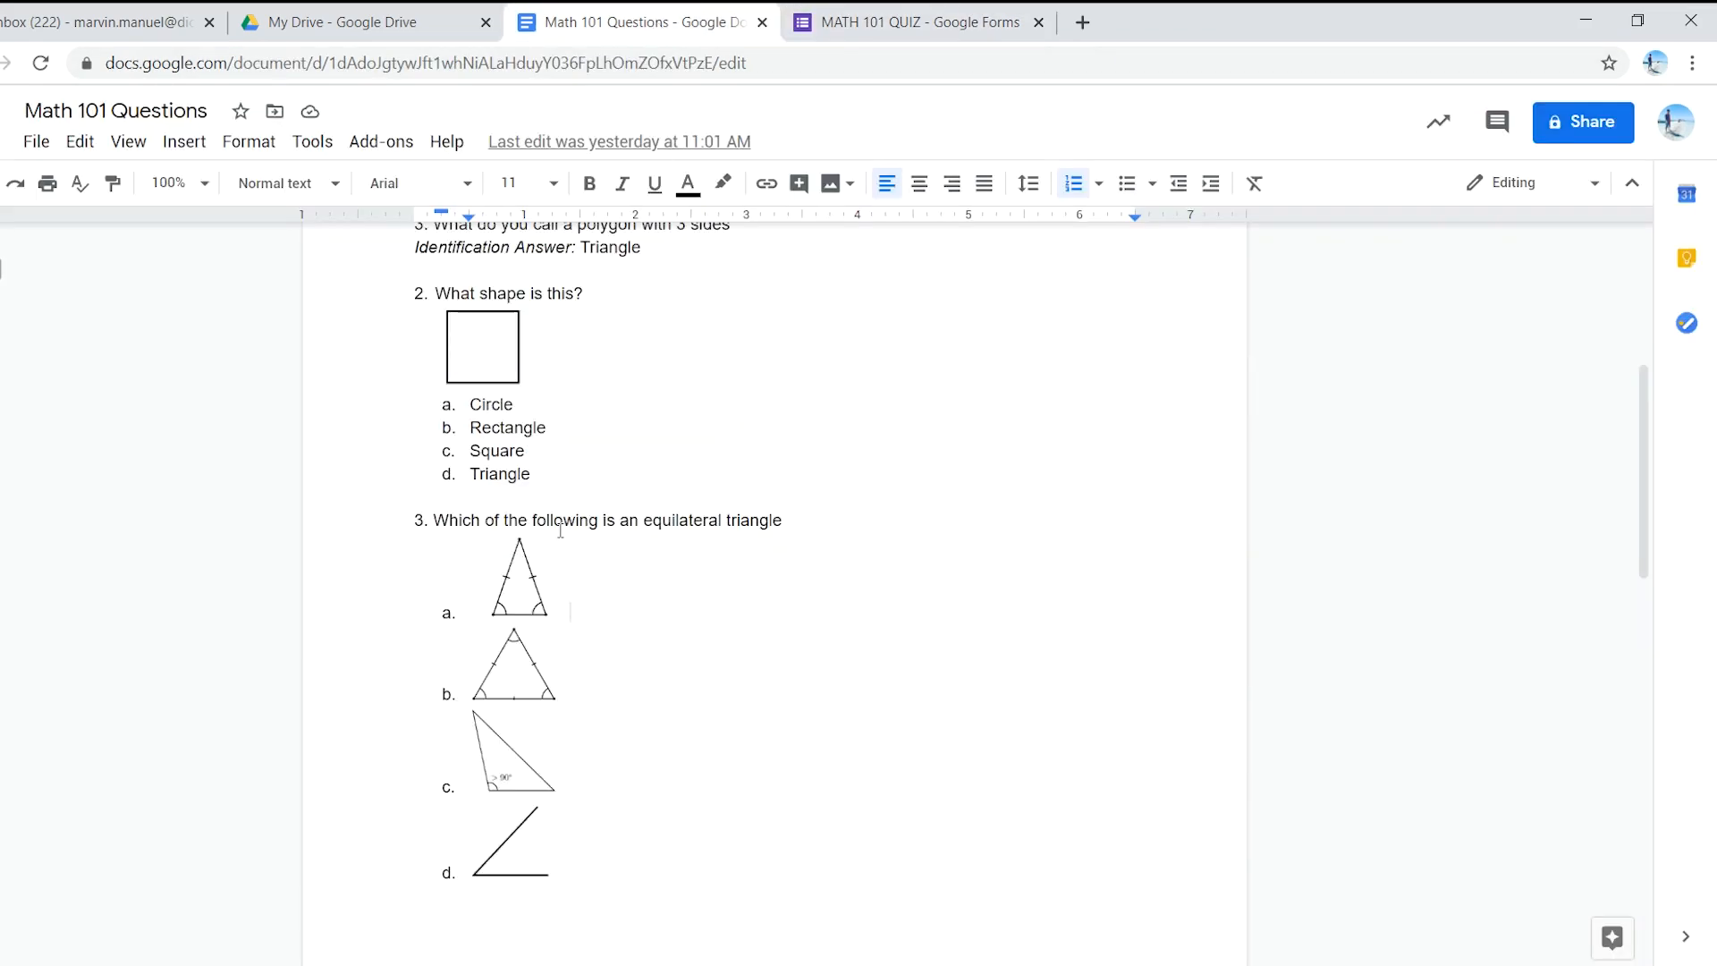
{"action": "left_click_drag", "start_coordinate": [785, 522], "coordinate": [437, 519]}
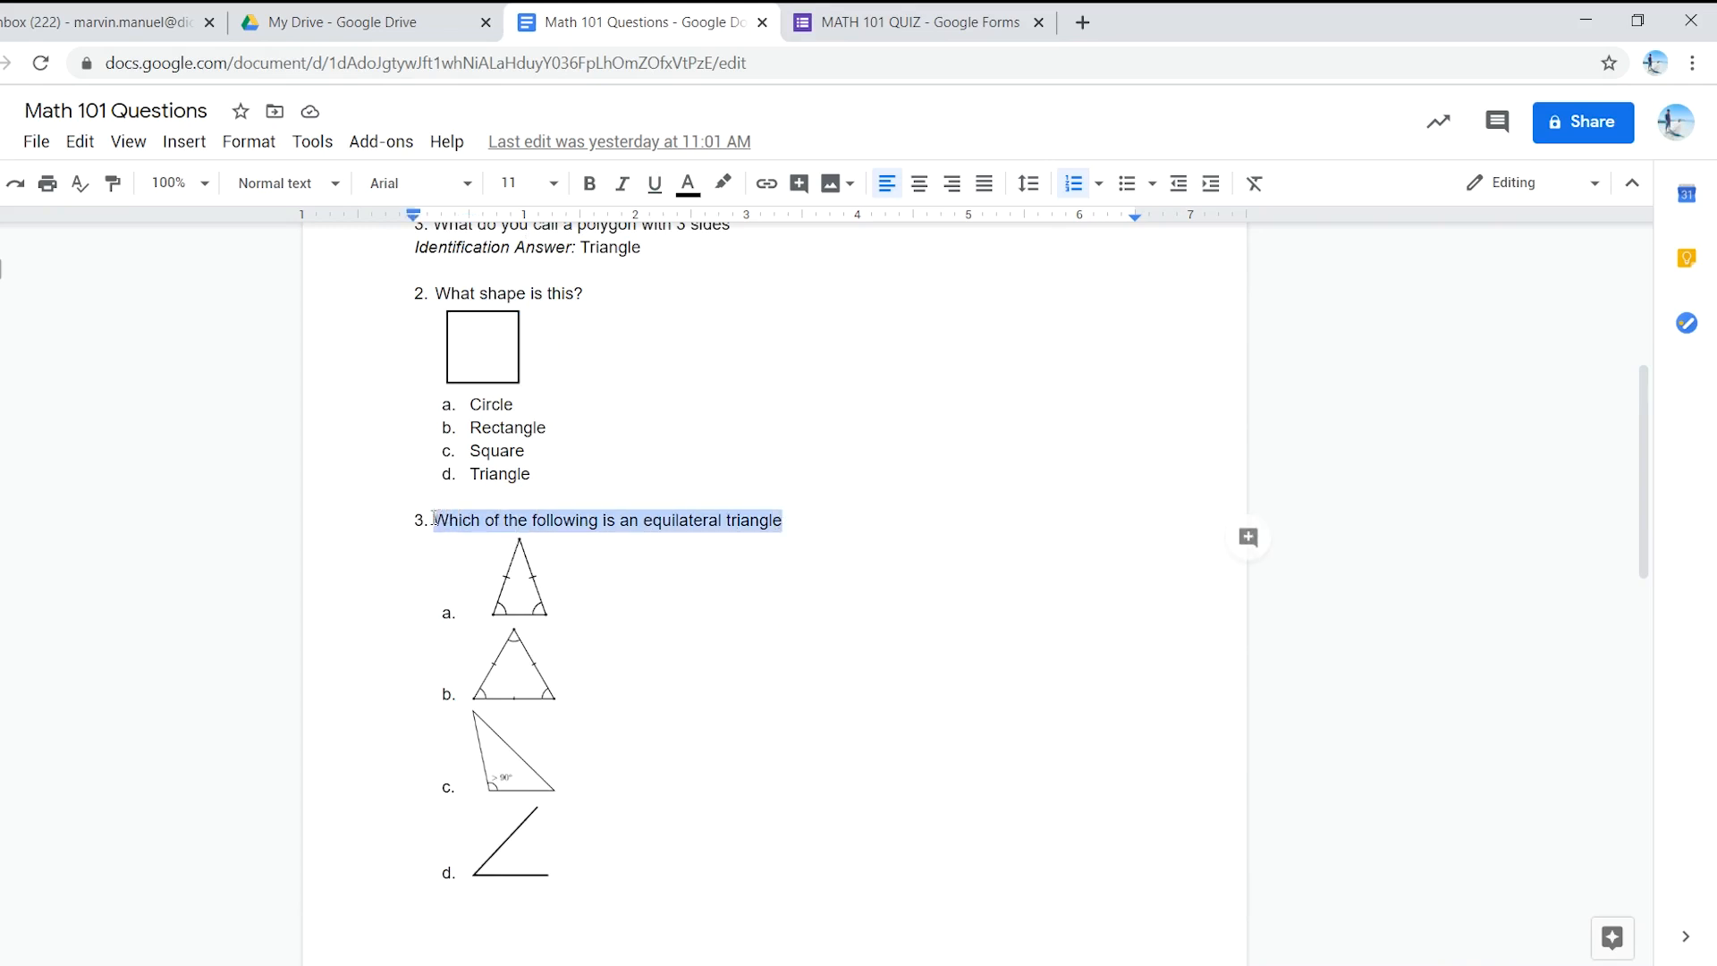
{"action": "left_click", "coordinate": [957, 11]}
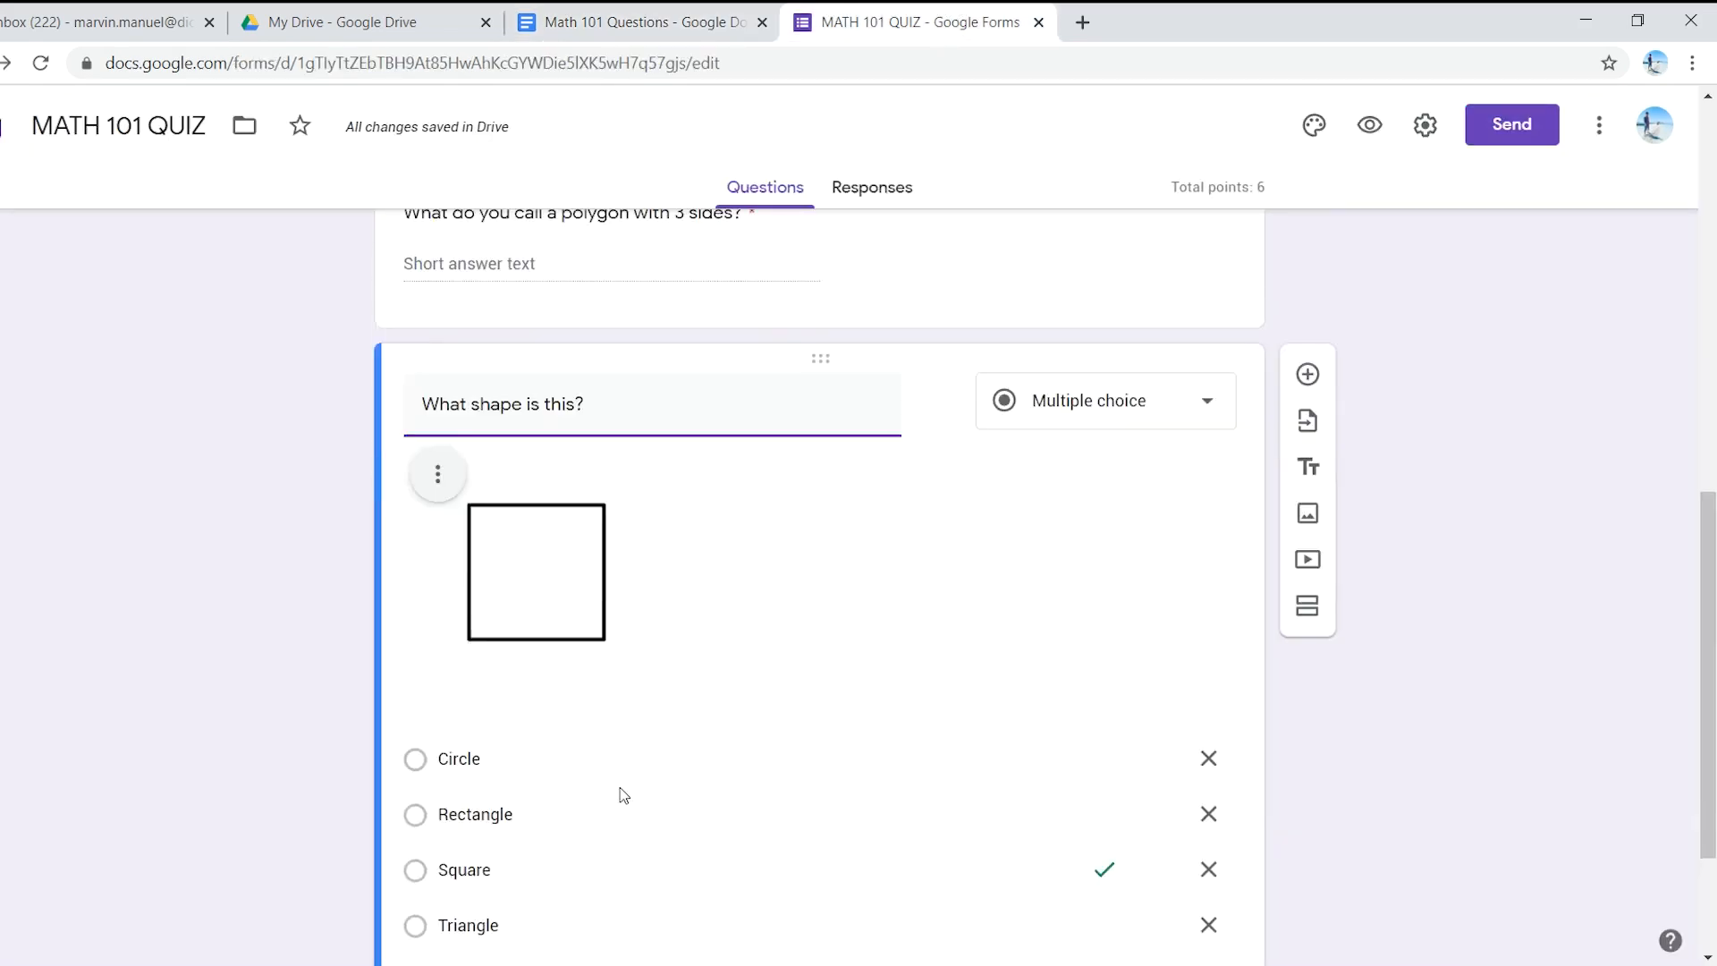
{"action": "scroll", "coordinate": [621, 793], "scroll_direction": "down", "scroll_amount": 2}
{"action": "scroll", "coordinate": [1027, 728], "scroll_direction": "up", "scroll_amount": 3}
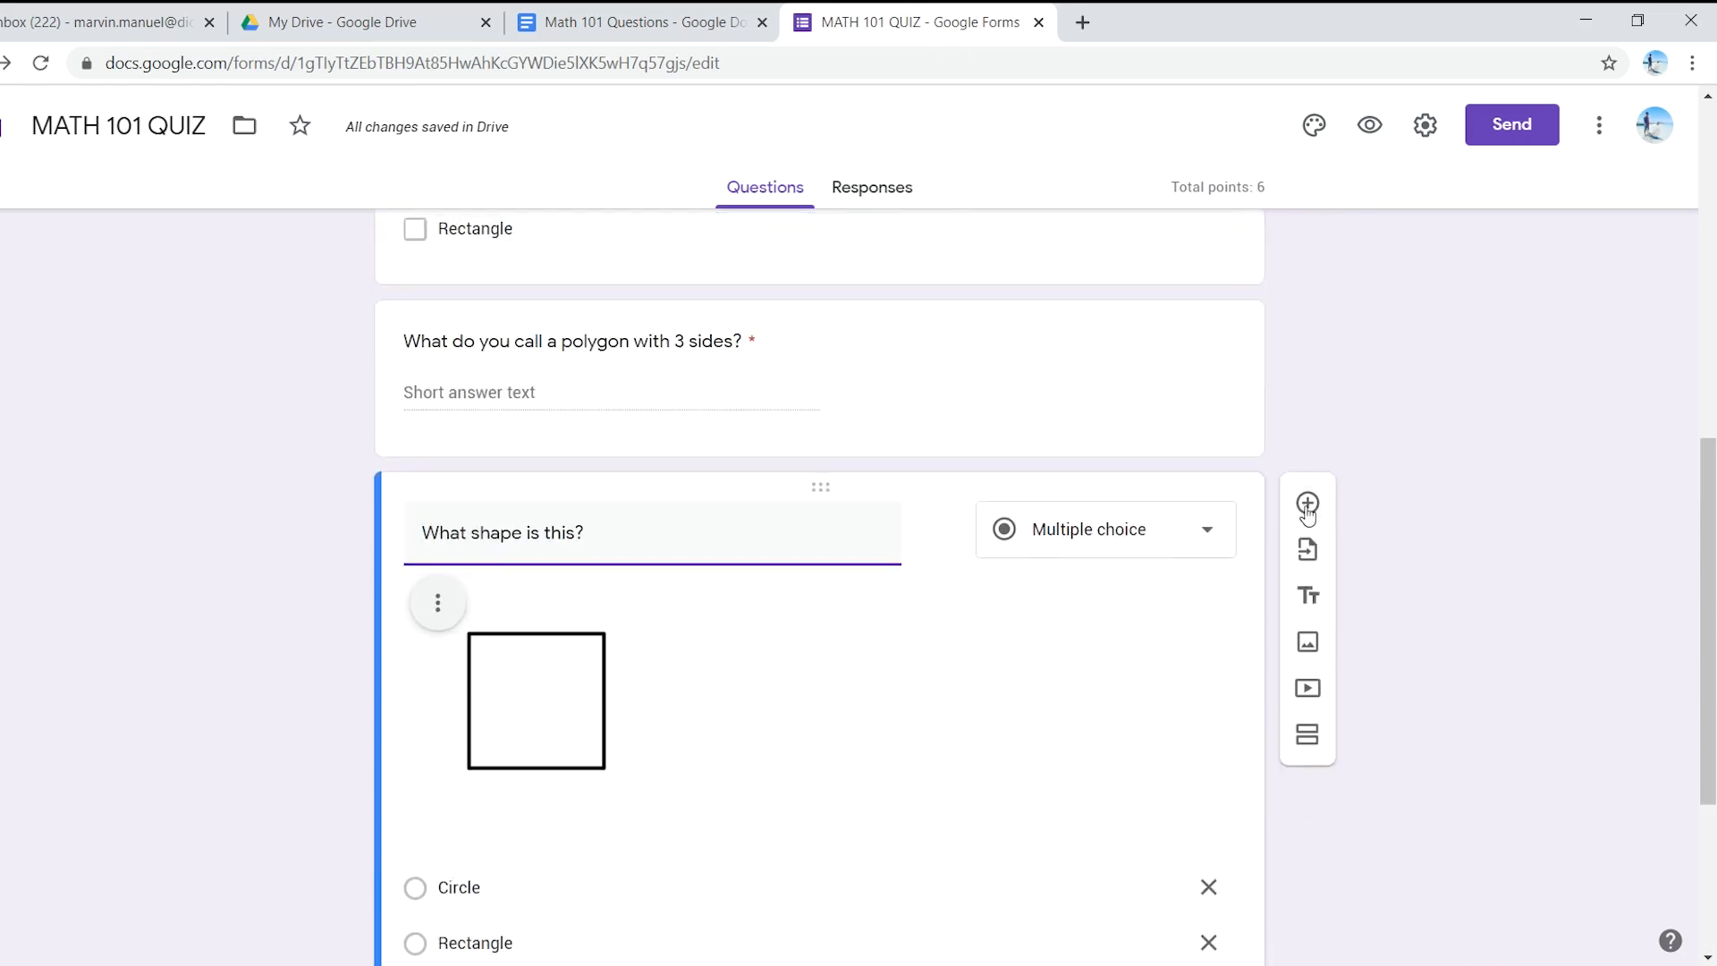
{"action": "left_click", "coordinate": [1307, 504]}
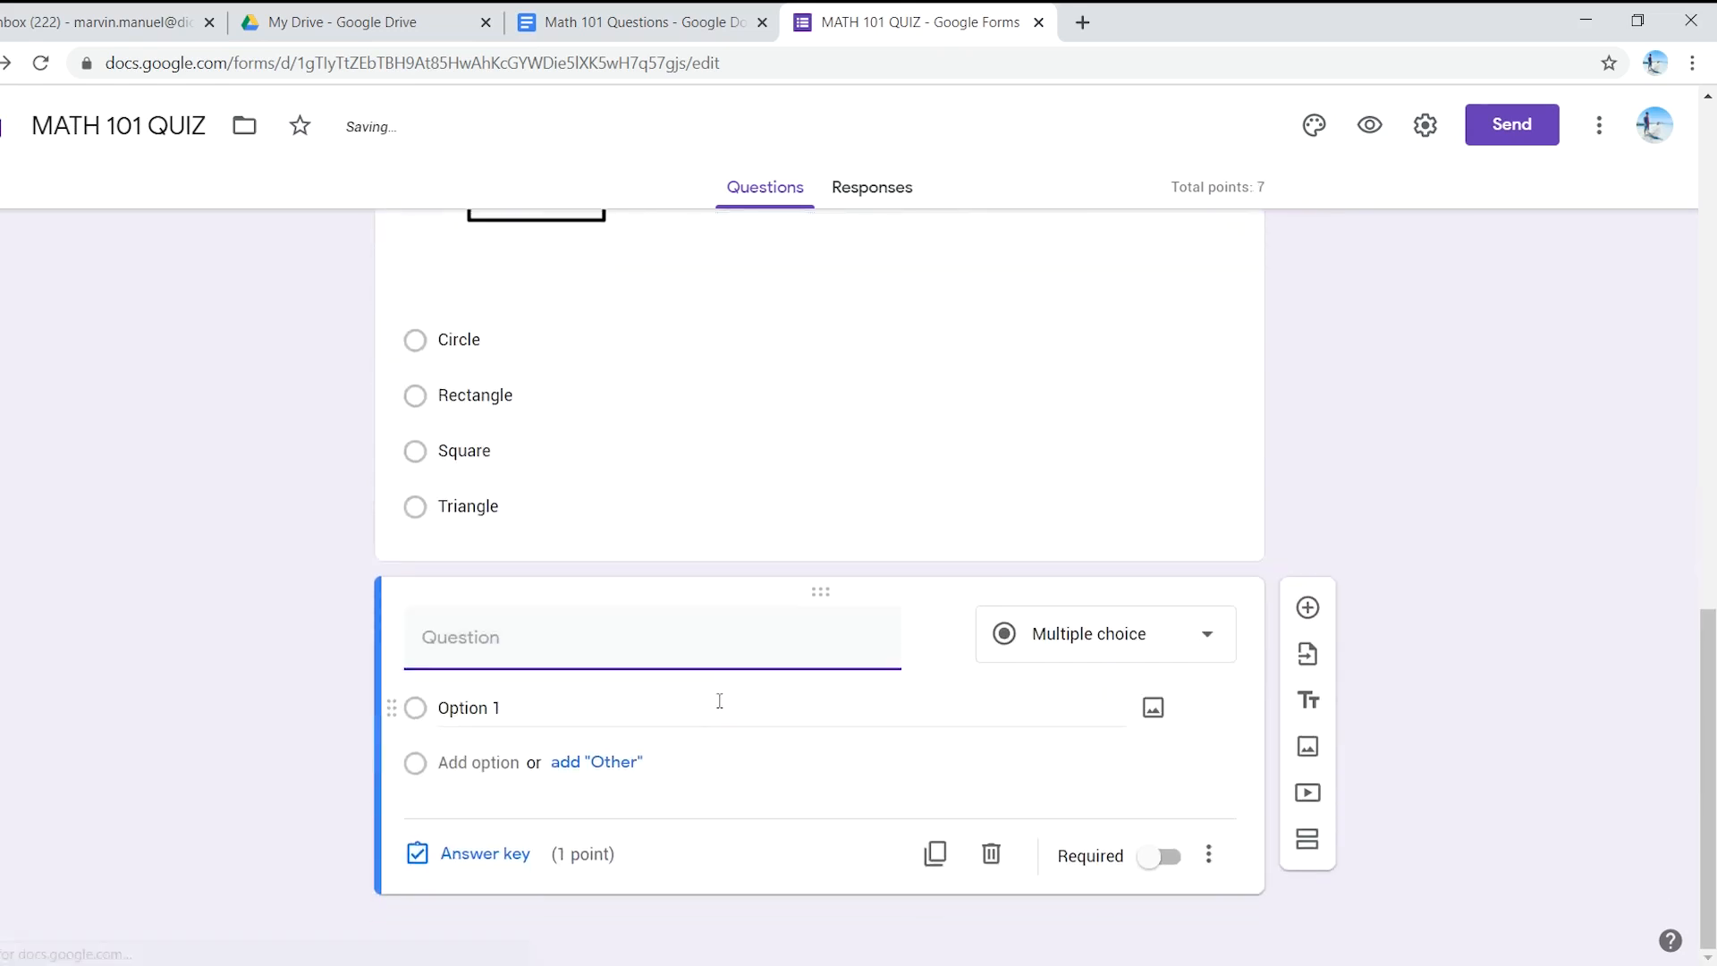
- Paste 'Which of the following is an equilateral triangle' as the new question's title
{"action": "key", "text": "ctrl+v"}
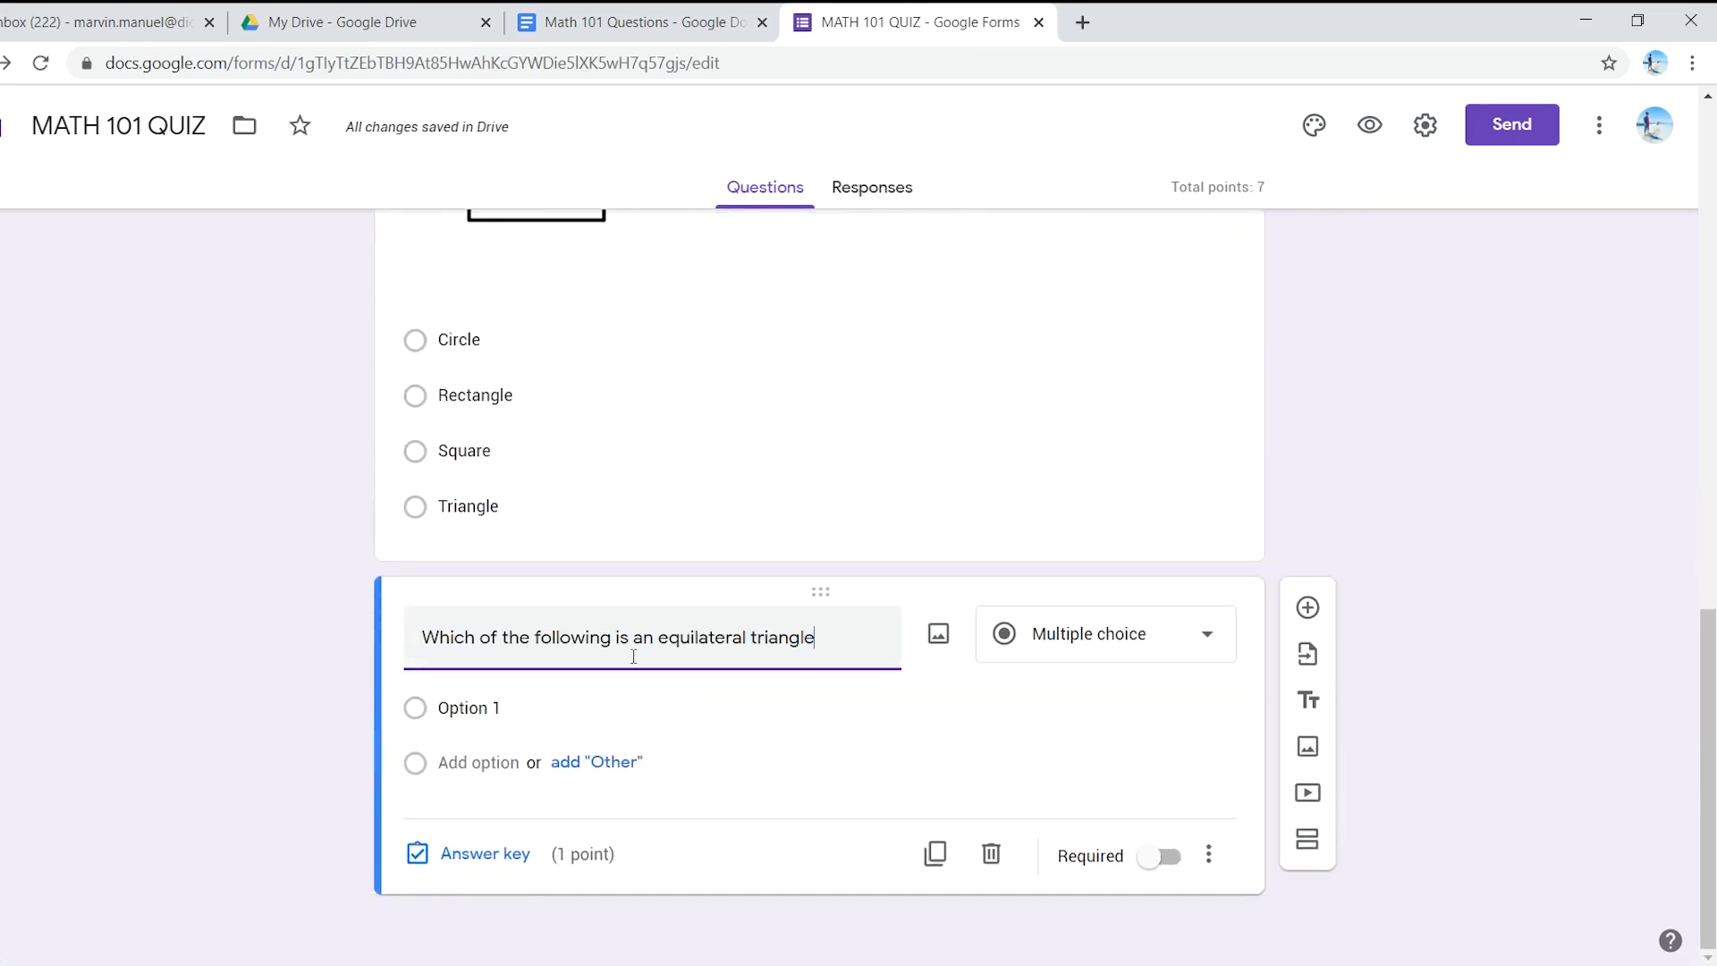
{"action": "left_click", "coordinate": [631, 14]}
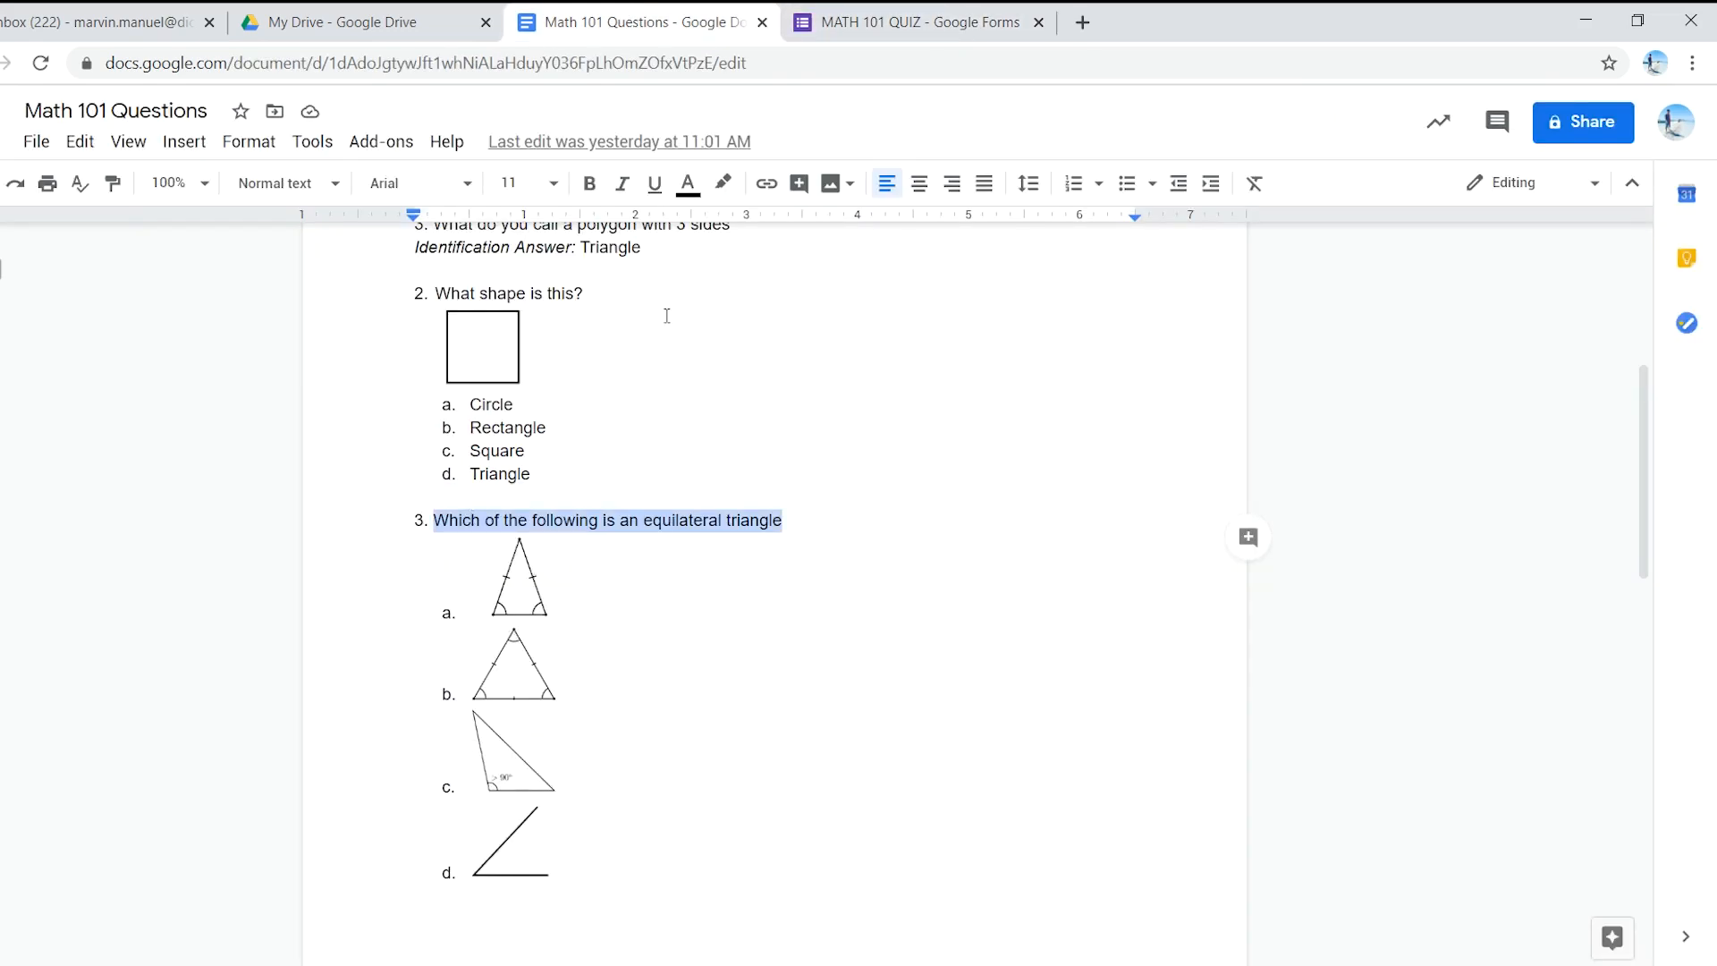
{"action": "left_click", "coordinate": [868, 16]}
- Give Option 1 an isosceles triangle picture from Google Image Search, then add Option 2
{"action": "left_click", "coordinate": [529, 708]}
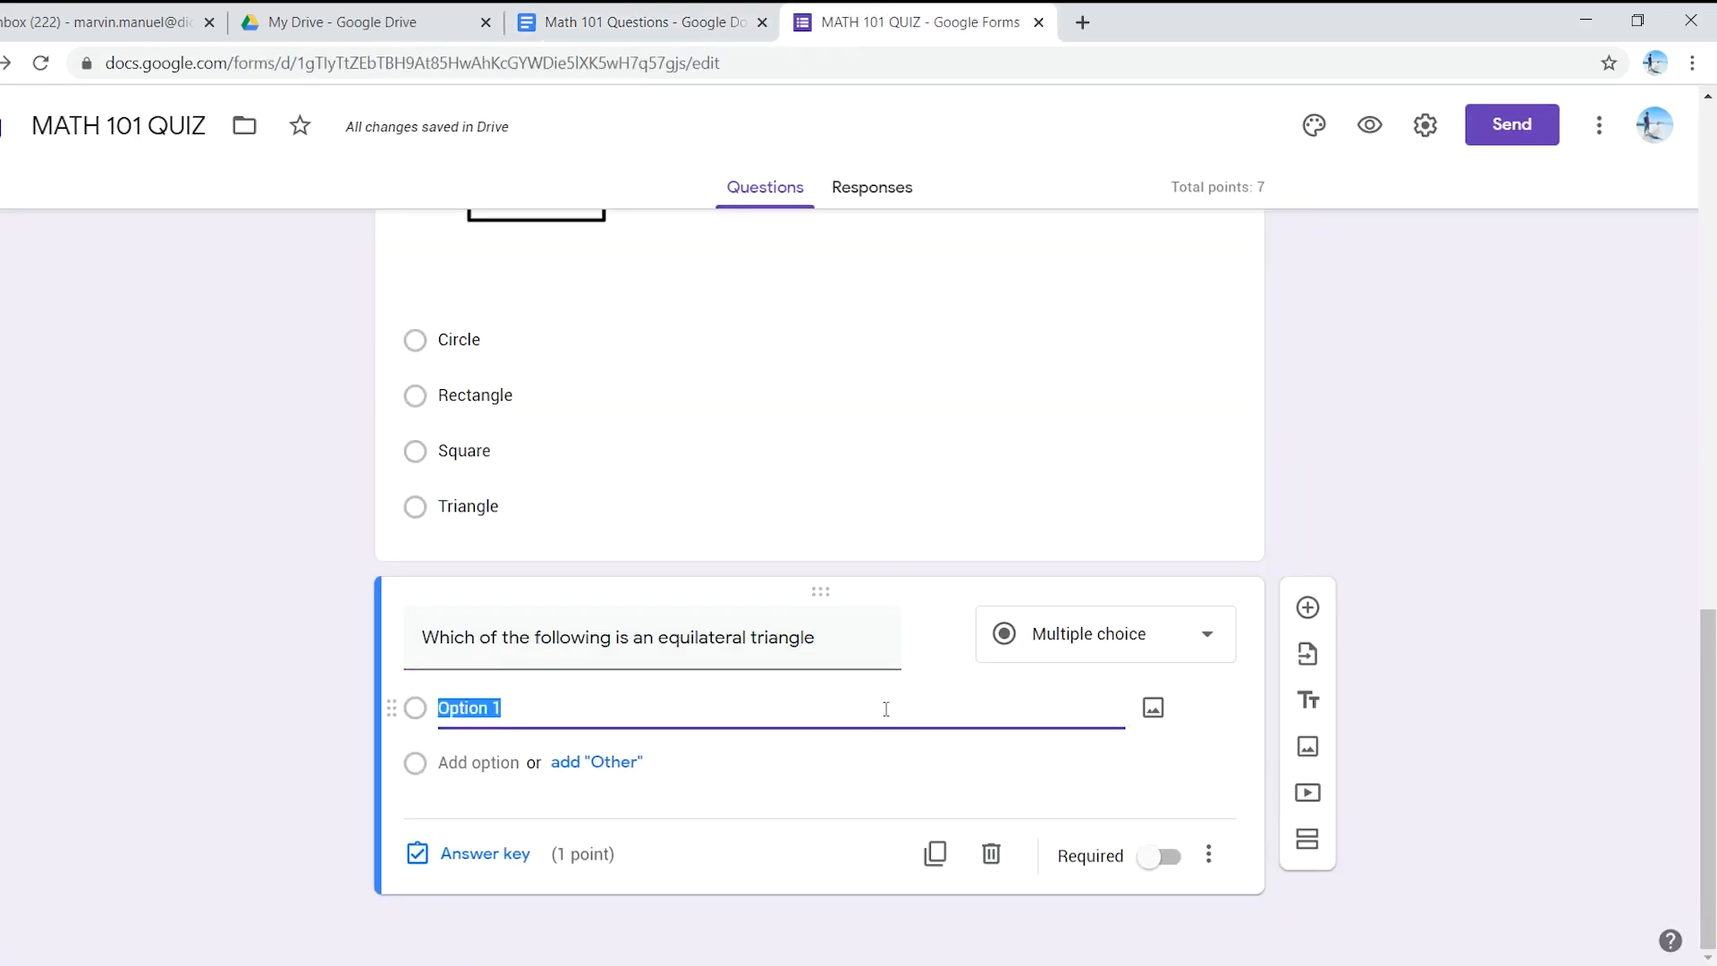
{"action": "left_click", "coordinate": [1150, 714]}
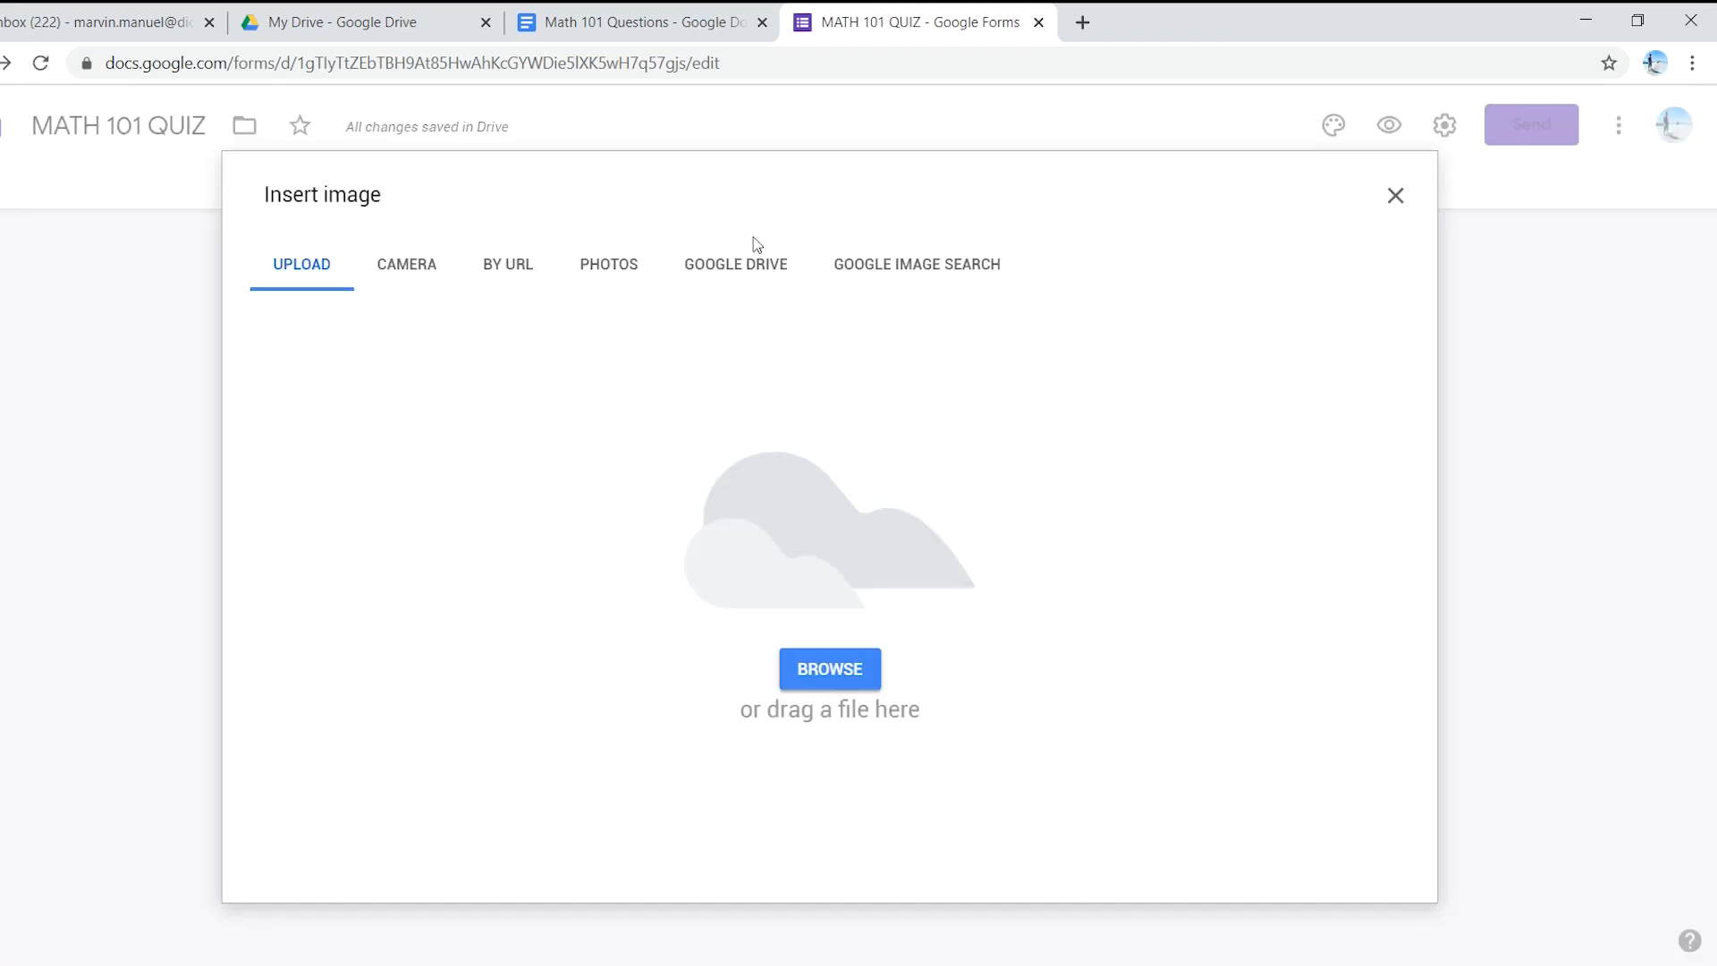
{"action": "left_click", "coordinate": [946, 271]}
{"action": "left_click", "coordinate": [640, 22]}
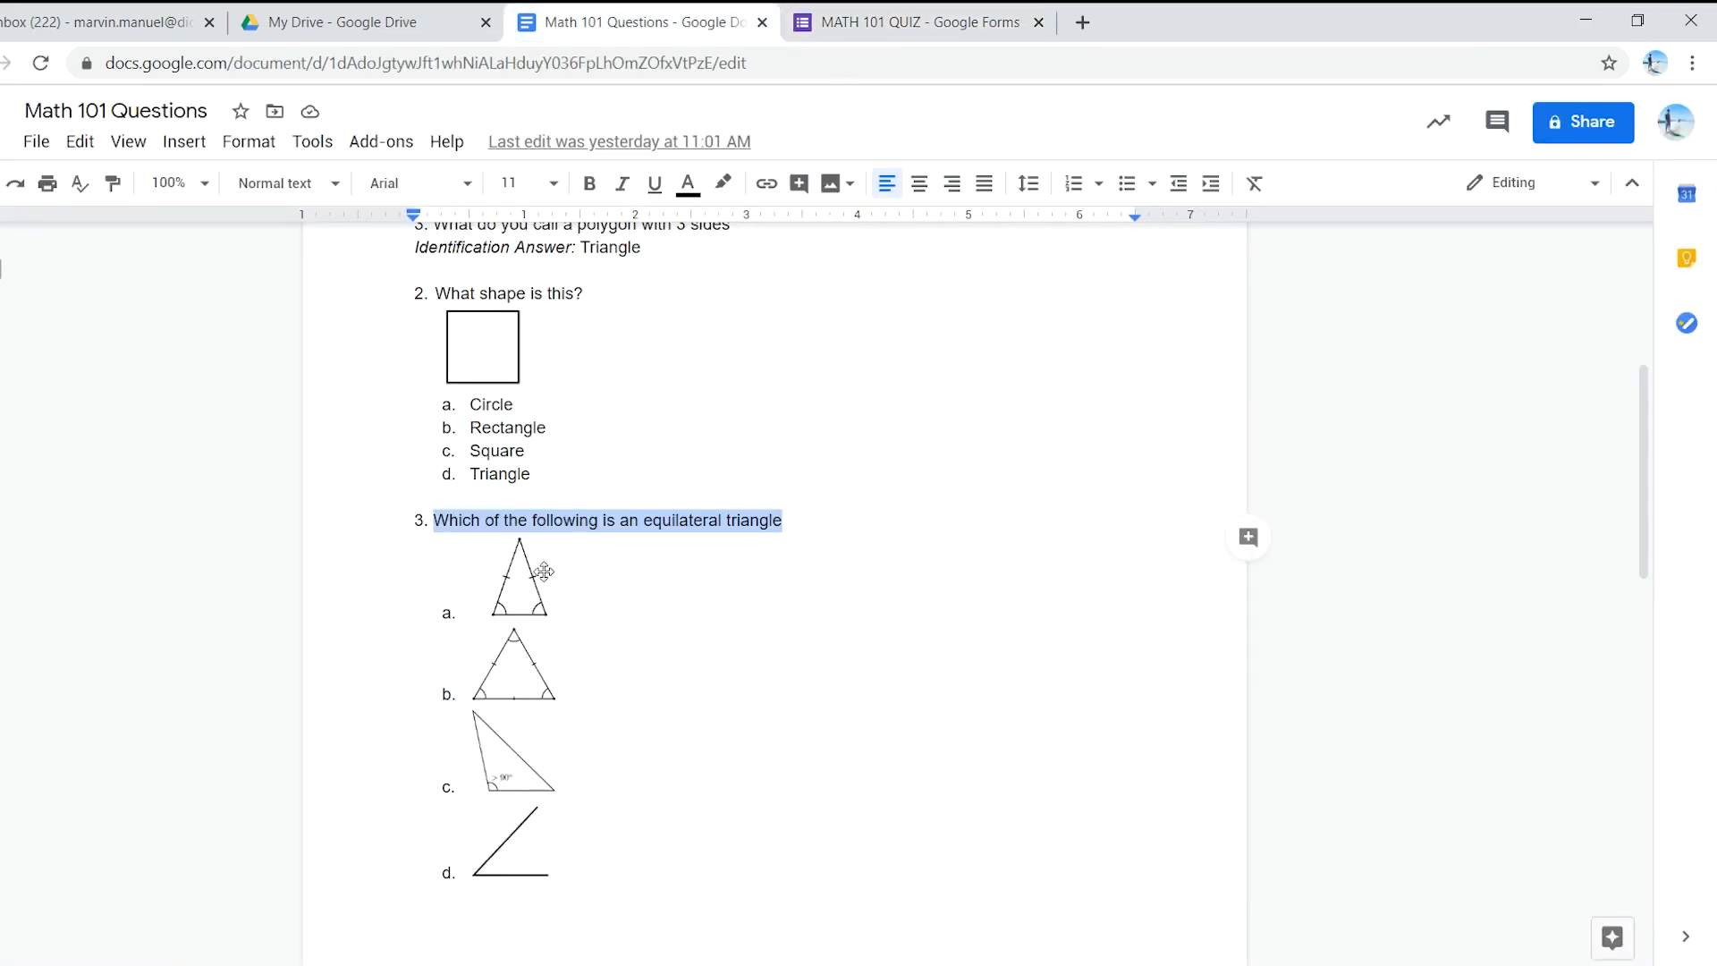
{"action": "left_click", "coordinate": [885, 20]}
{"action": "left_click", "coordinate": [743, 186]}
{"action": "type", "text": "isc"}
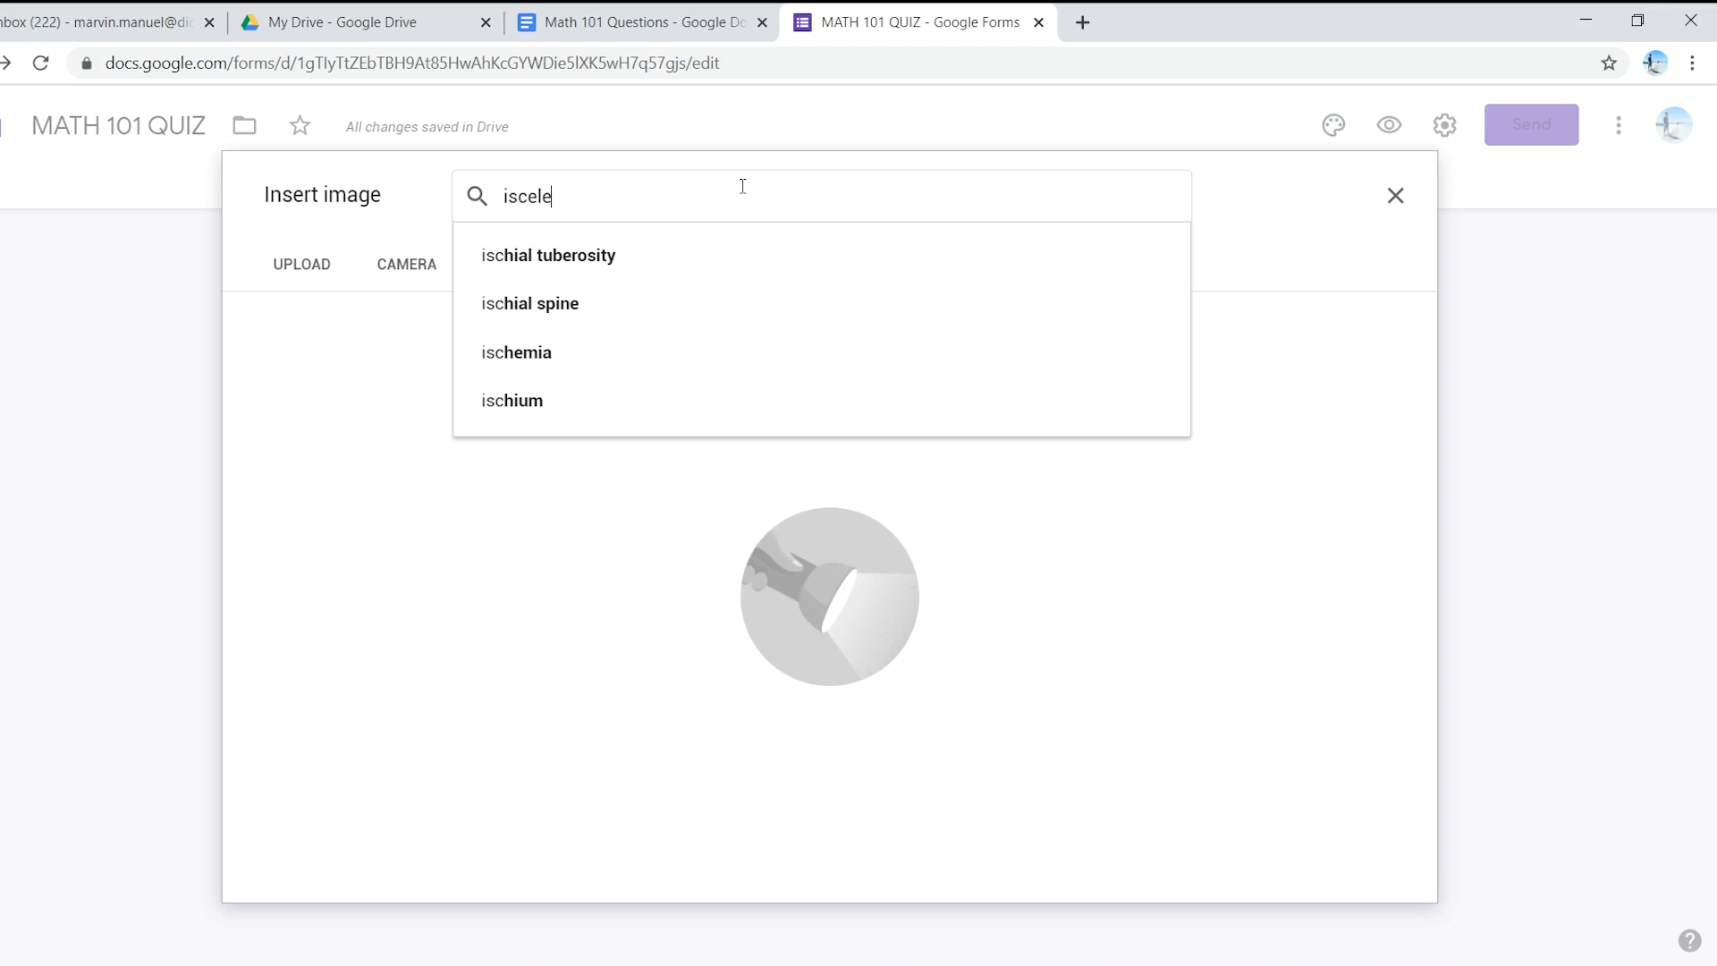
{"action": "type", "text": "ele"}
{"action": "left_click", "coordinate": [617, 303]}
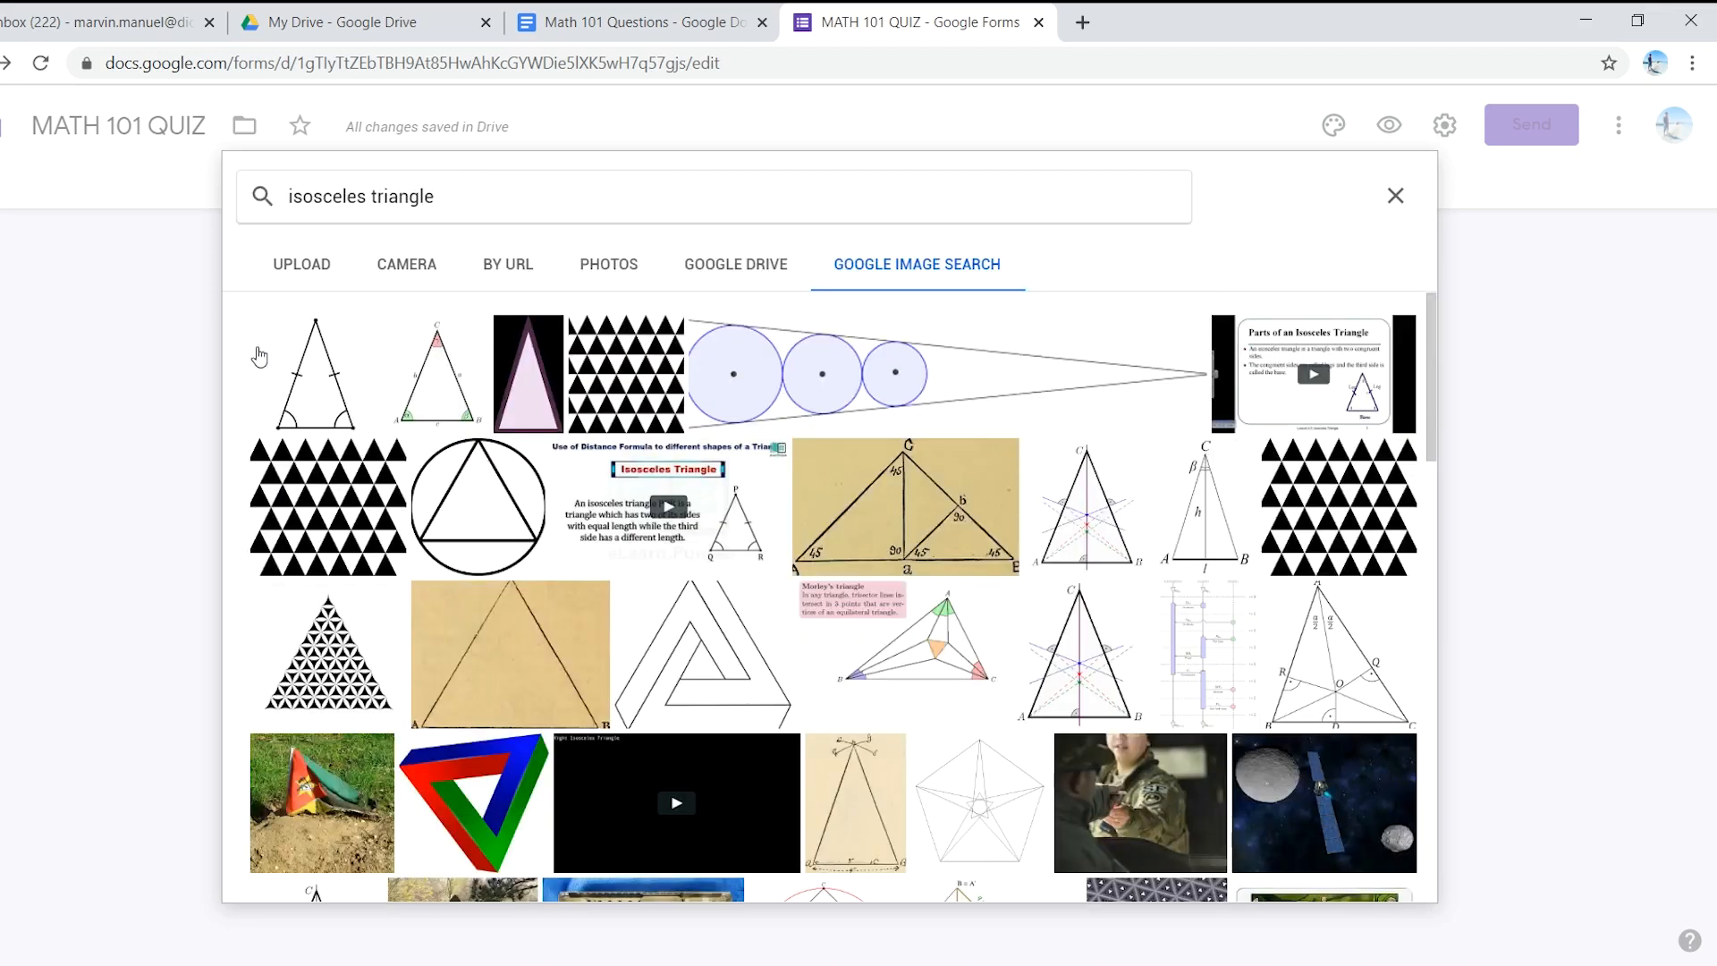
{"action": "left_click", "coordinate": [314, 388]}
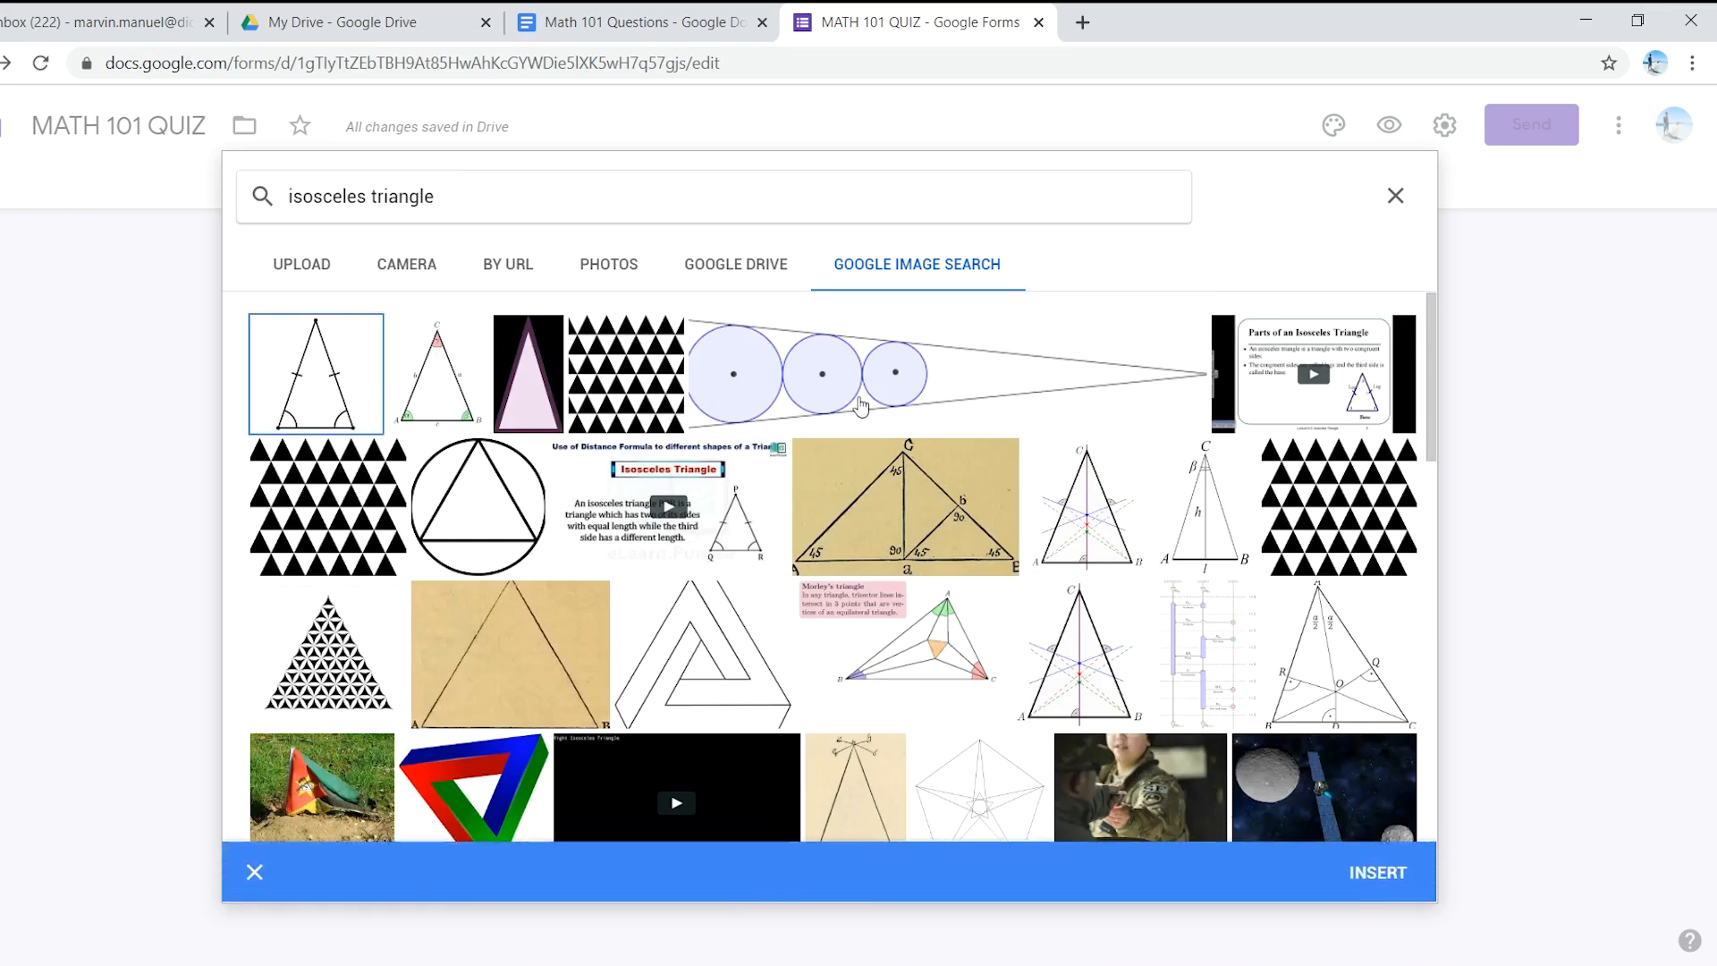
{"action": "left_click", "coordinate": [1408, 897]}
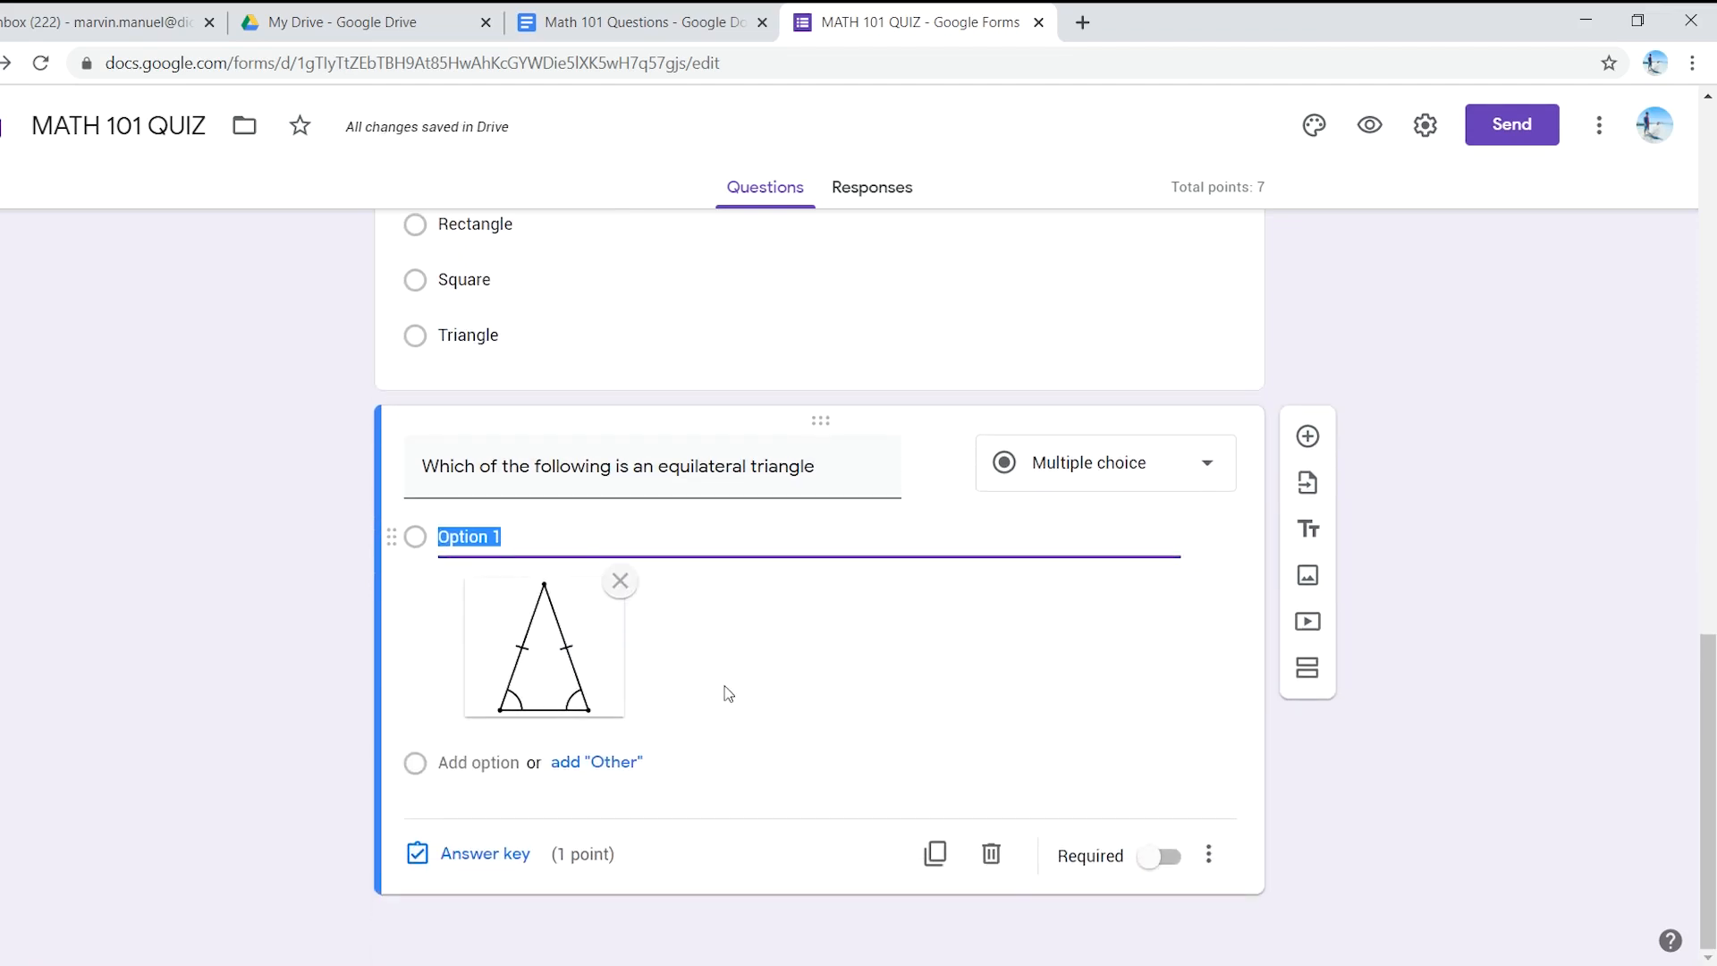
{"action": "left_click", "coordinate": [484, 765]}
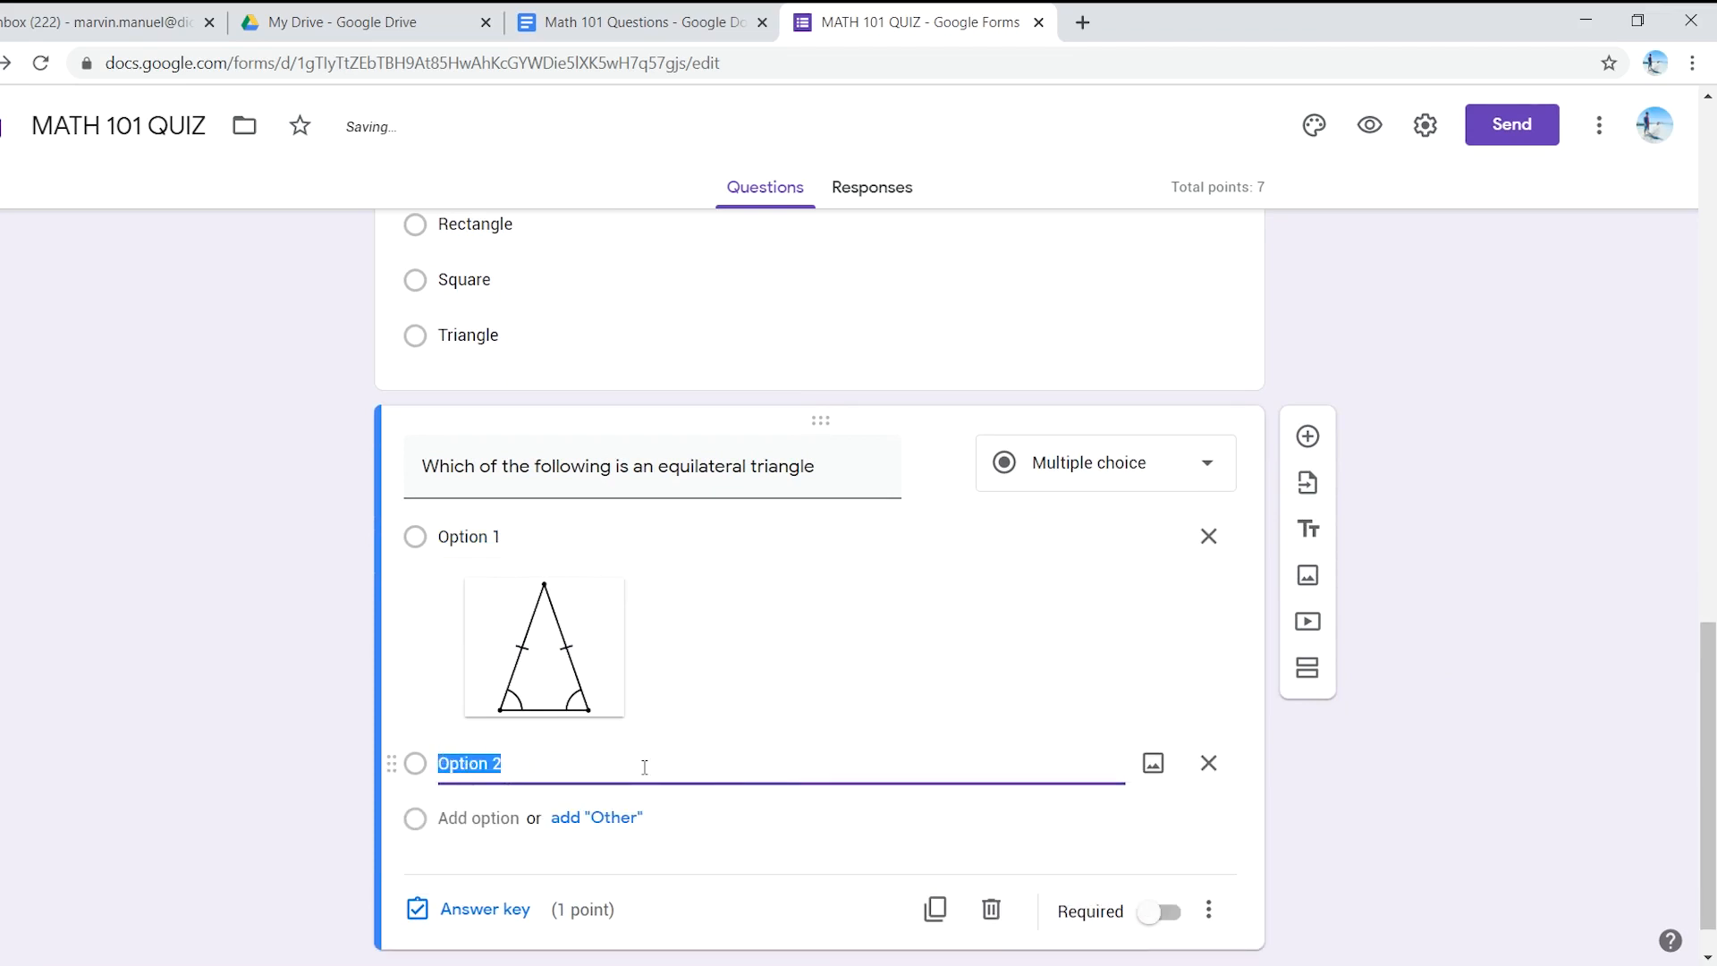
- Give Option 2 the first equilateral triangle picture from a Google Image Search for 'equilateral'
{"action": "left_click", "coordinate": [635, 22]}
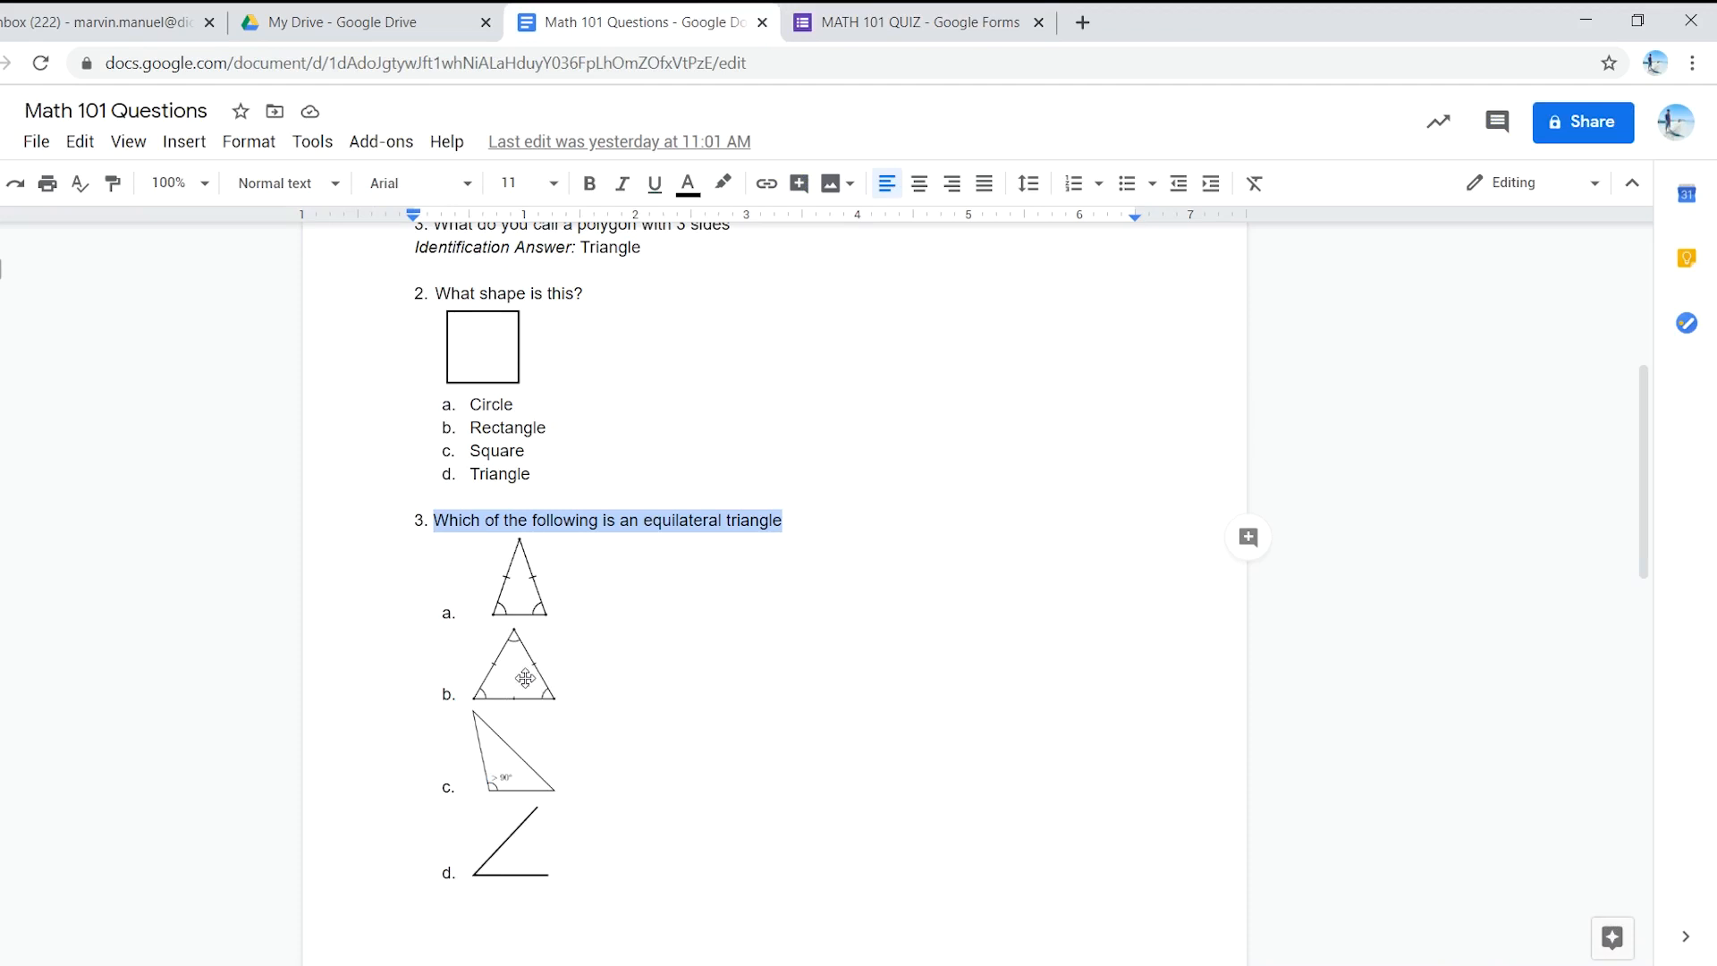
{"action": "left_click", "coordinate": [894, 22]}
{"action": "left_click", "coordinate": [1153, 765]}
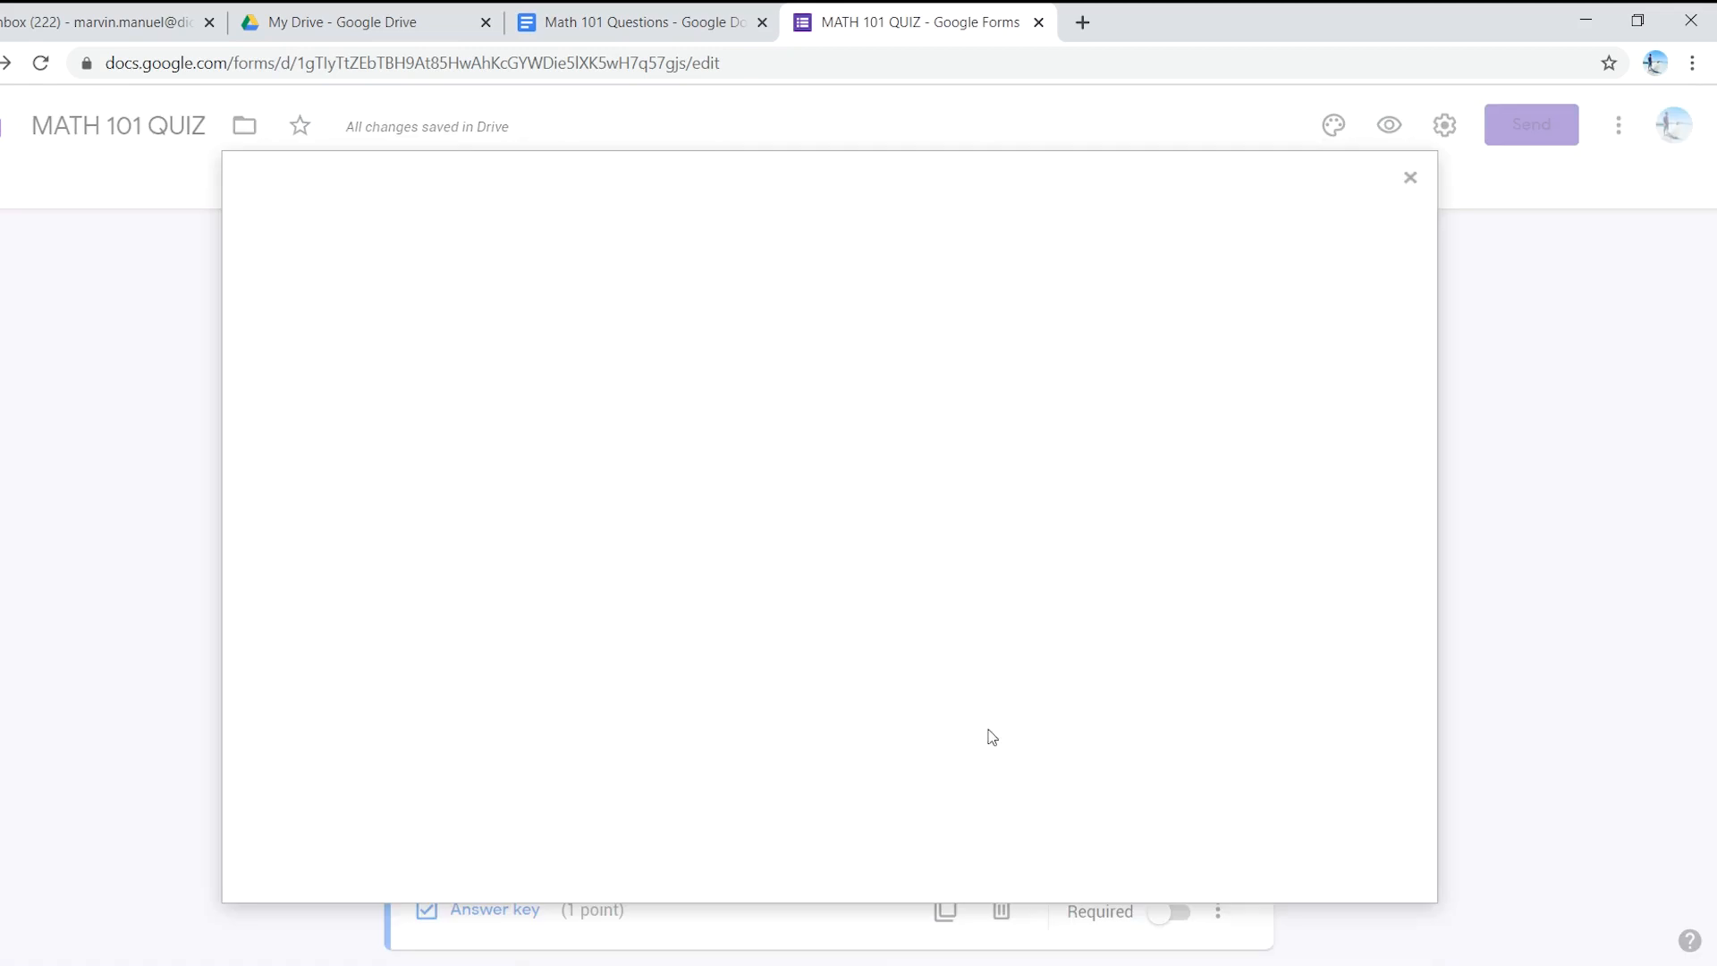
{"action": "left_click", "coordinate": [934, 277]}
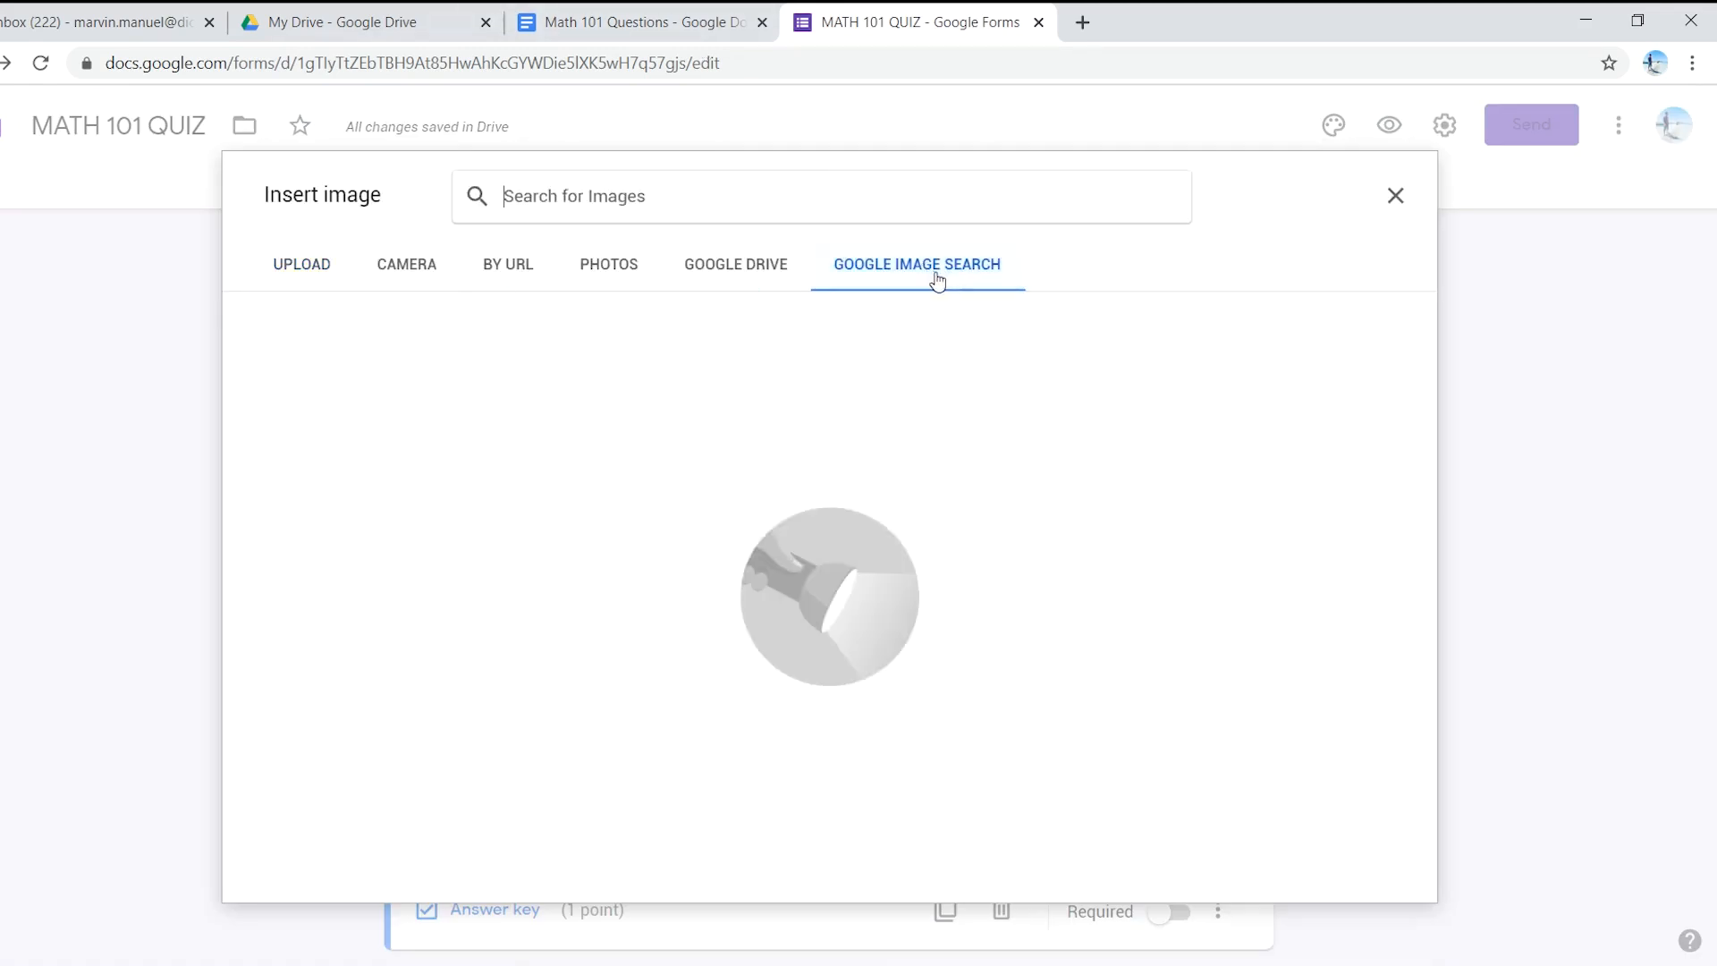
{"action": "type", "text": "e"}
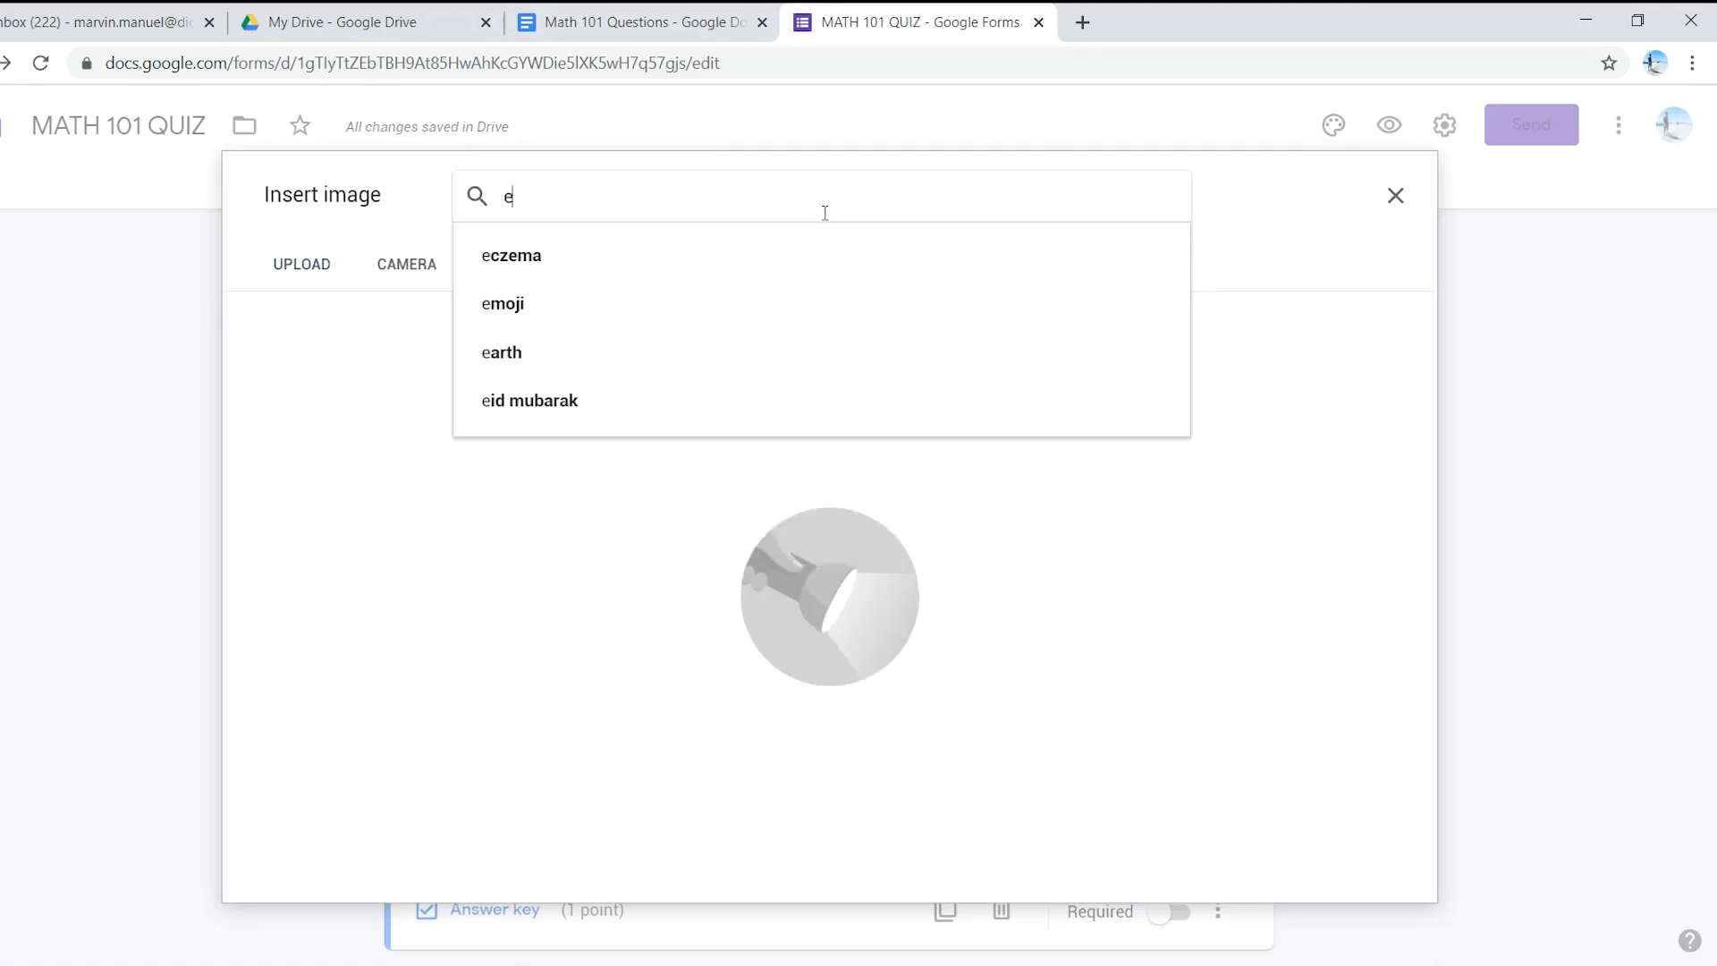
{"action": "type", "text": "quilateral"}
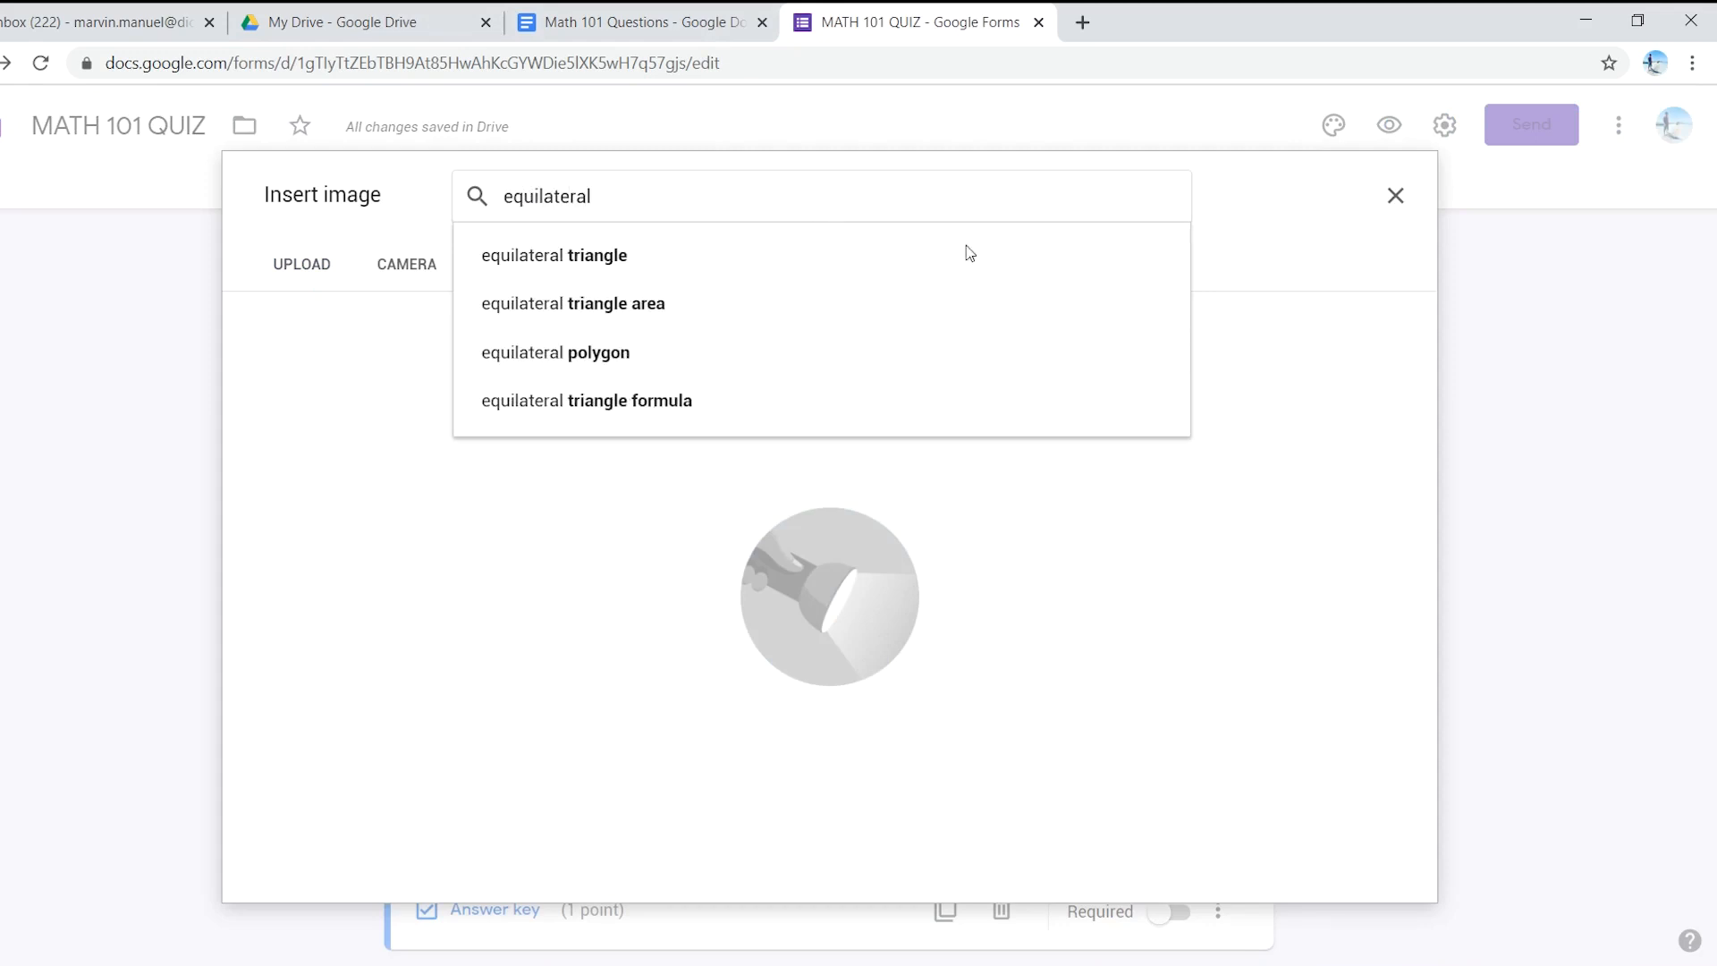
{"action": "left_click", "coordinate": [914, 237]}
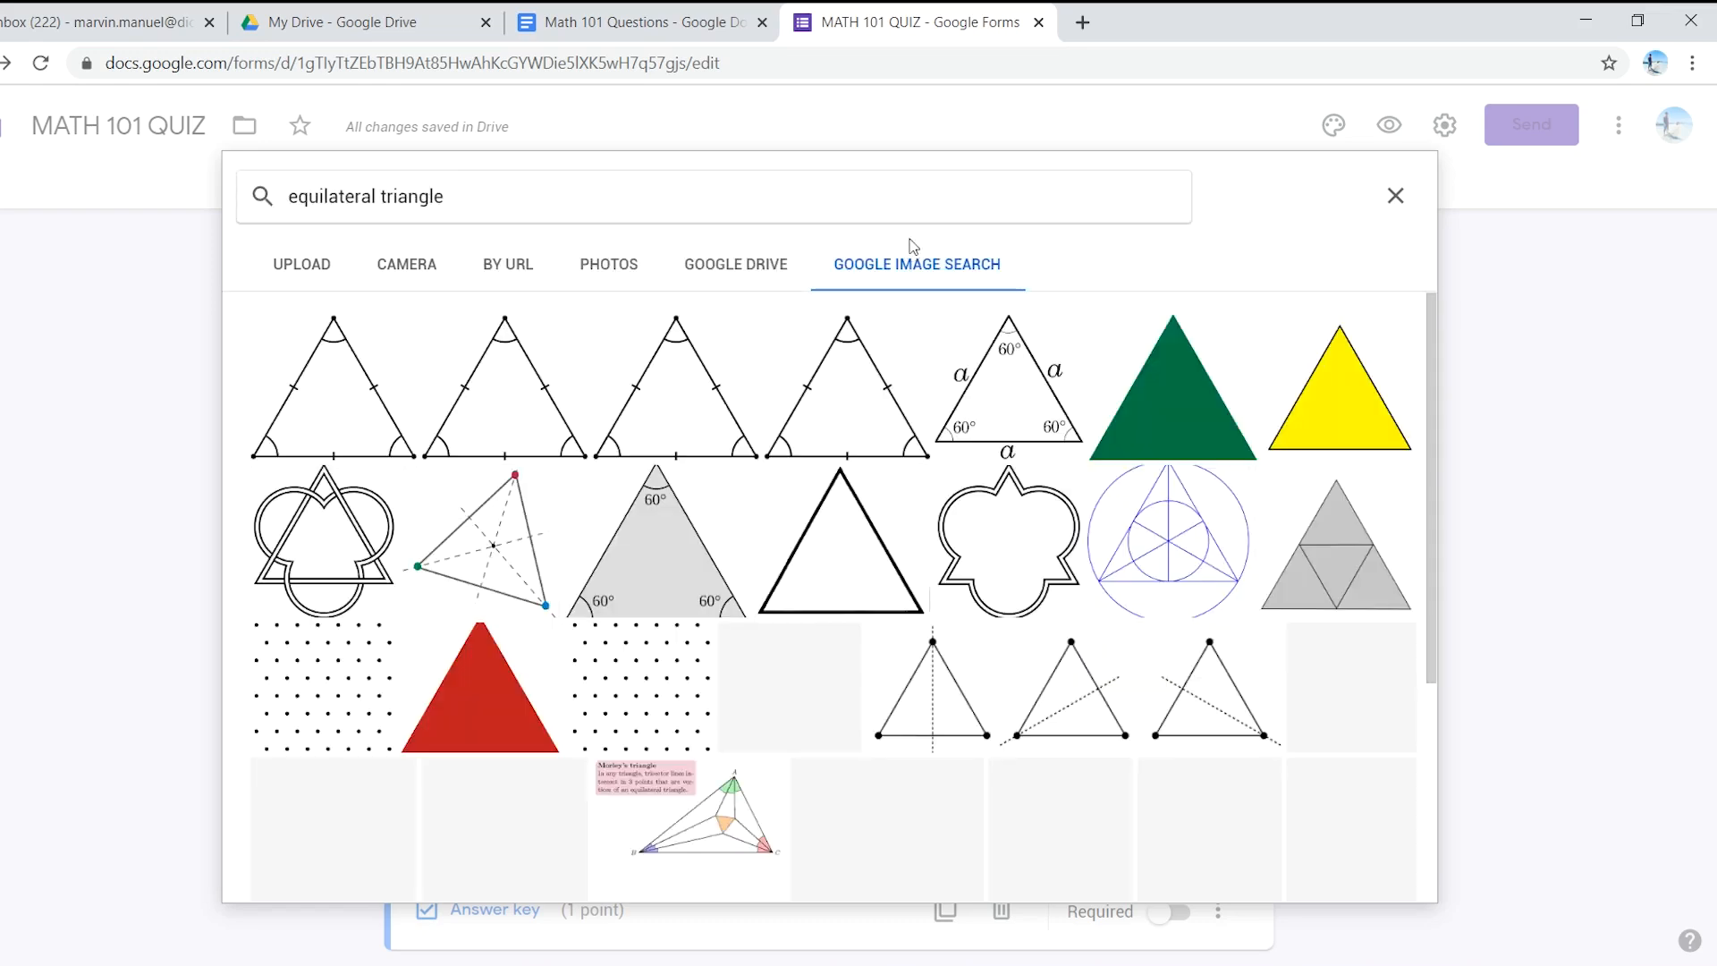
{"action": "left_click", "coordinate": [360, 383]}
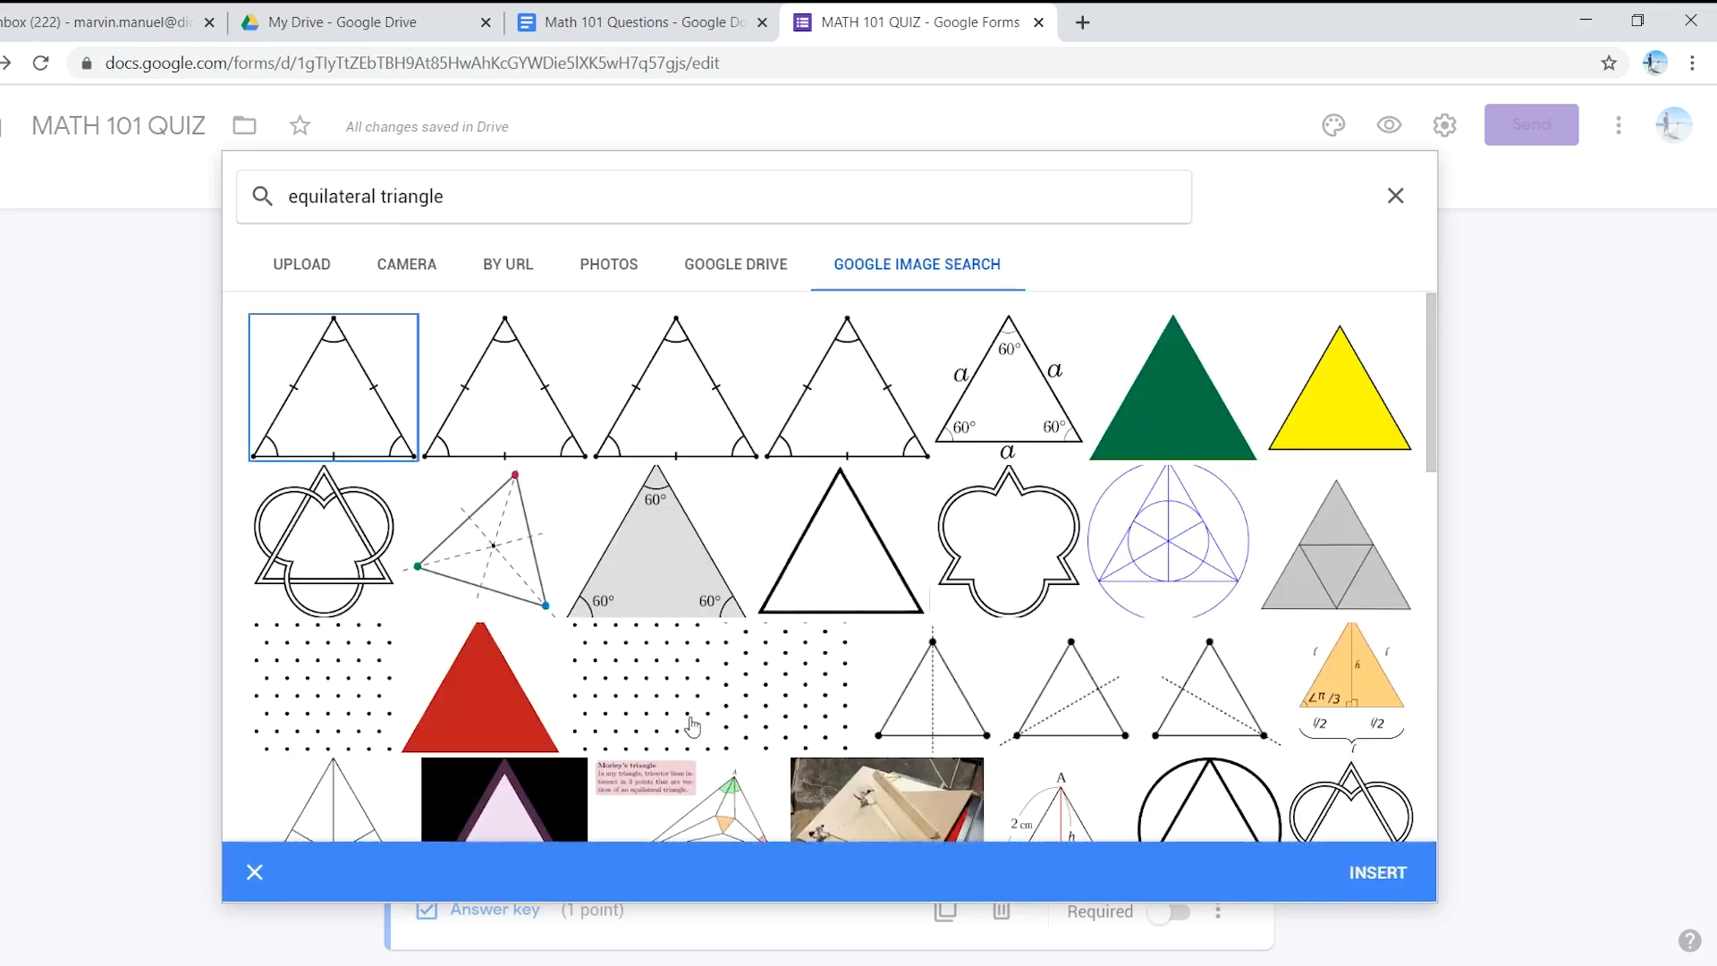
{"action": "left_click", "coordinate": [1363, 873]}
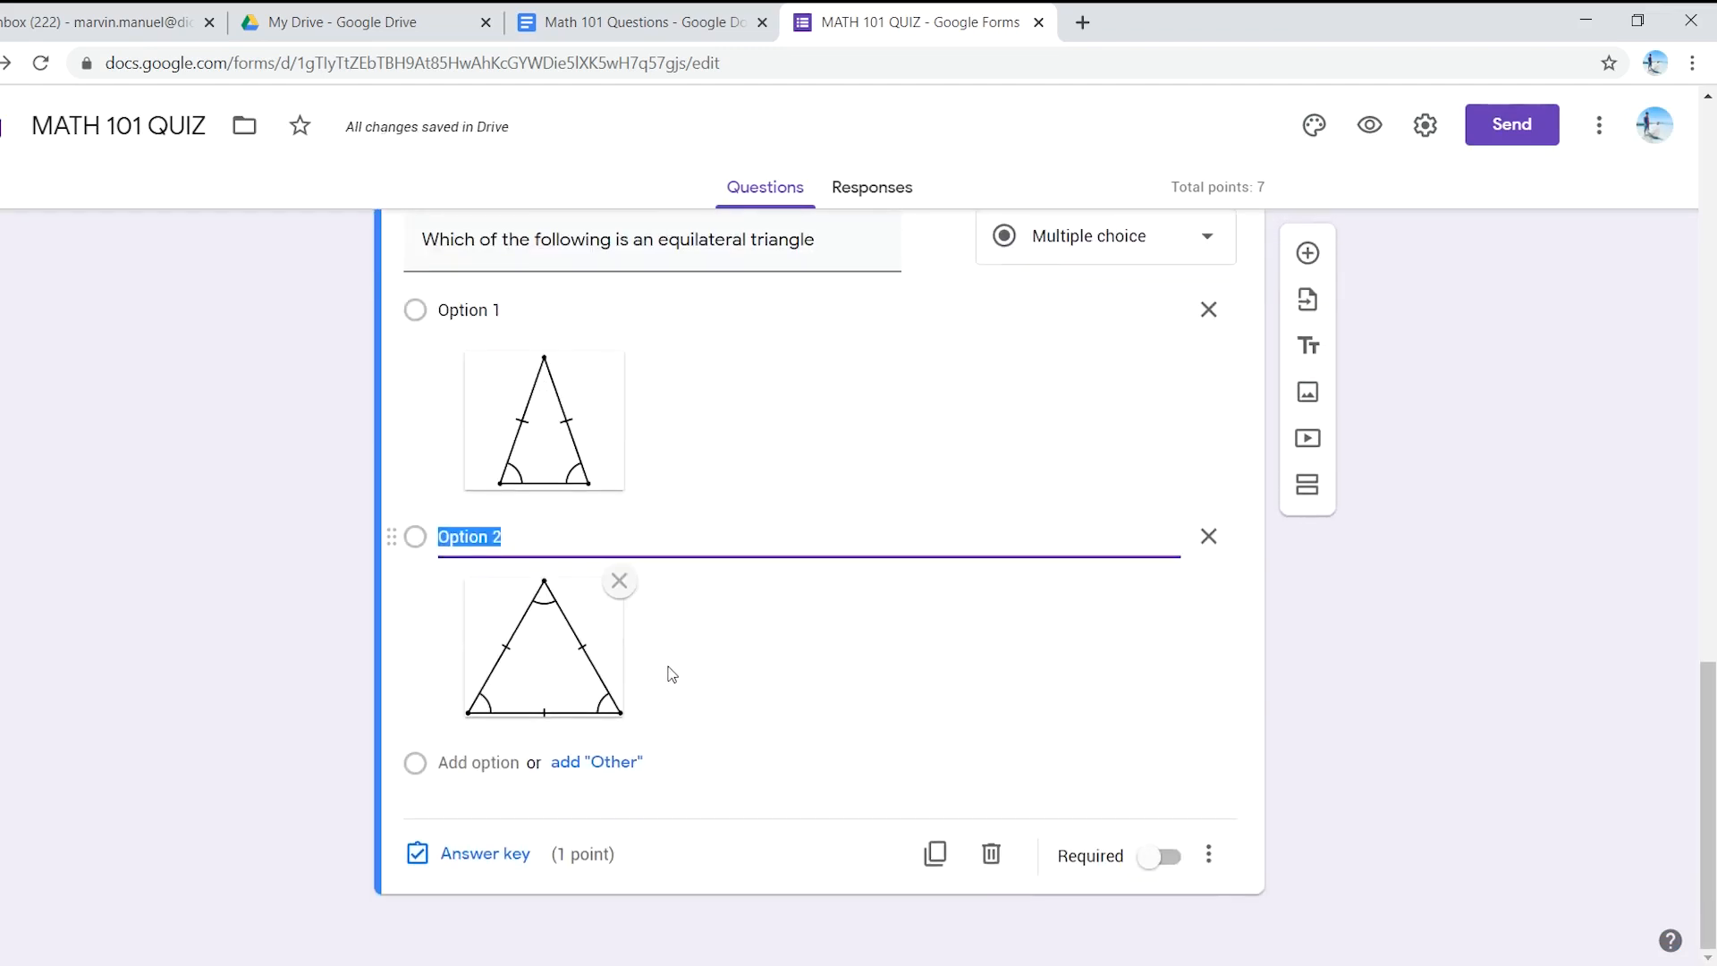
{"action": "left_click", "coordinate": [478, 762]}
- Illustrate Option 3 with the > 90° obtuse triangle found by searching images for 'obtuse'
{"action": "left_click", "coordinate": [1154, 763]}
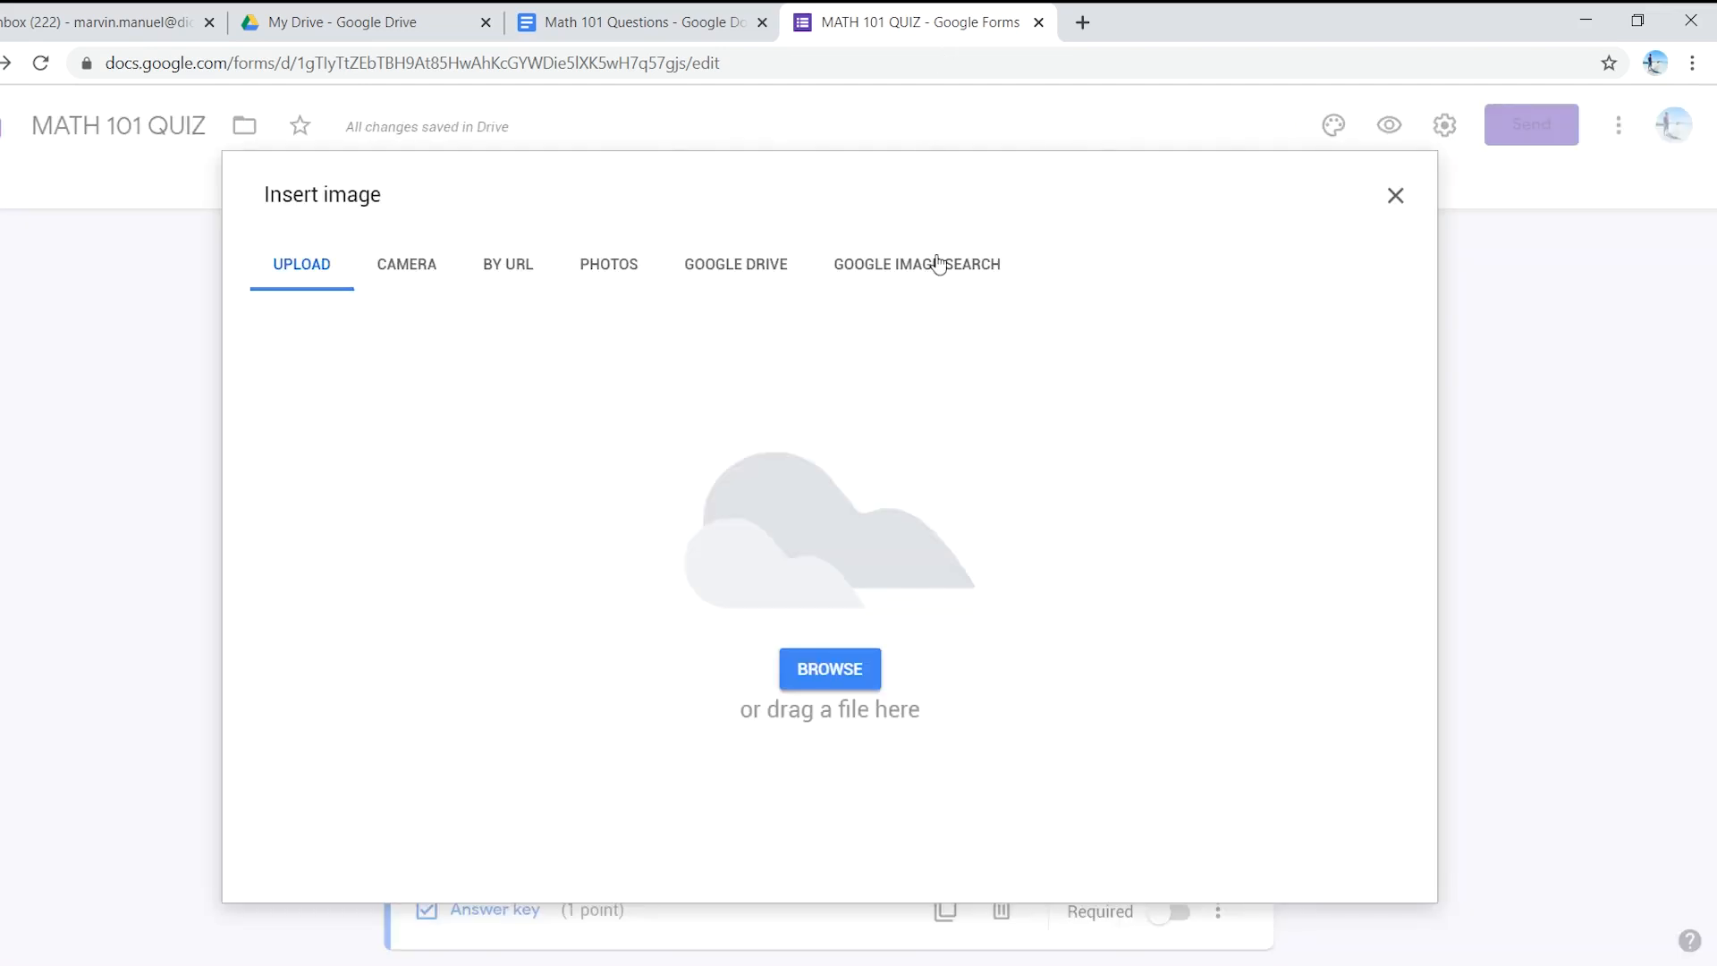
{"action": "left_click", "coordinate": [933, 270]}
{"action": "left_click", "coordinate": [599, 20]}
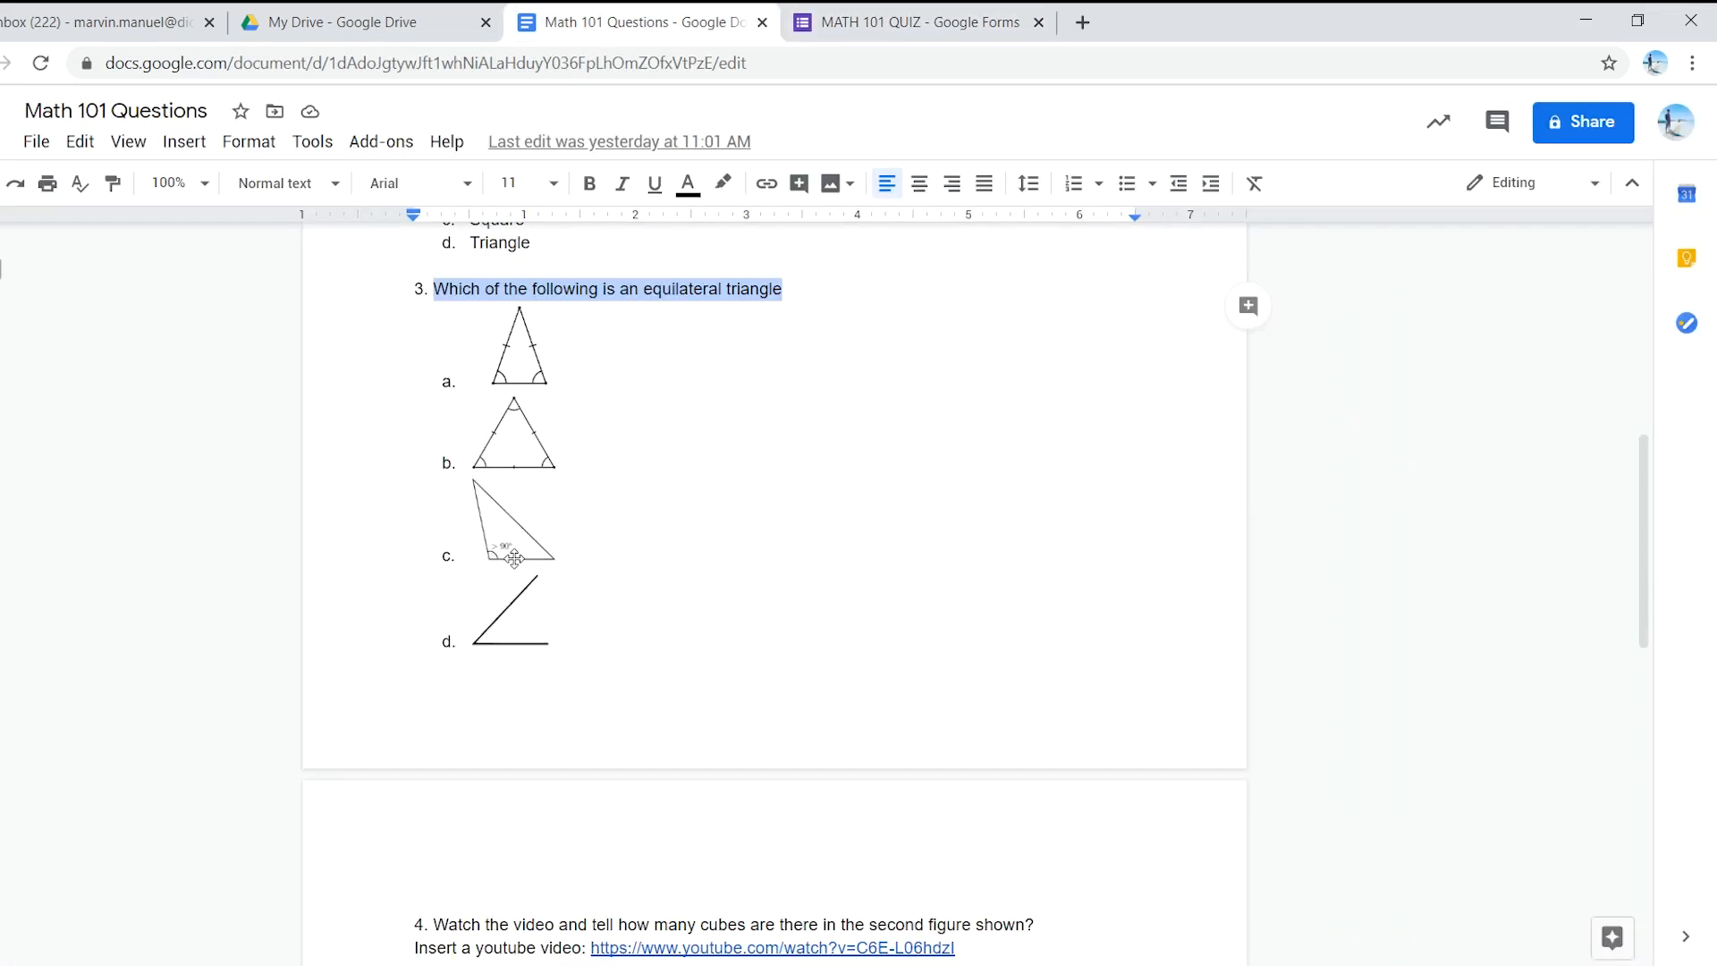
{"action": "left_click", "coordinate": [885, 11]}
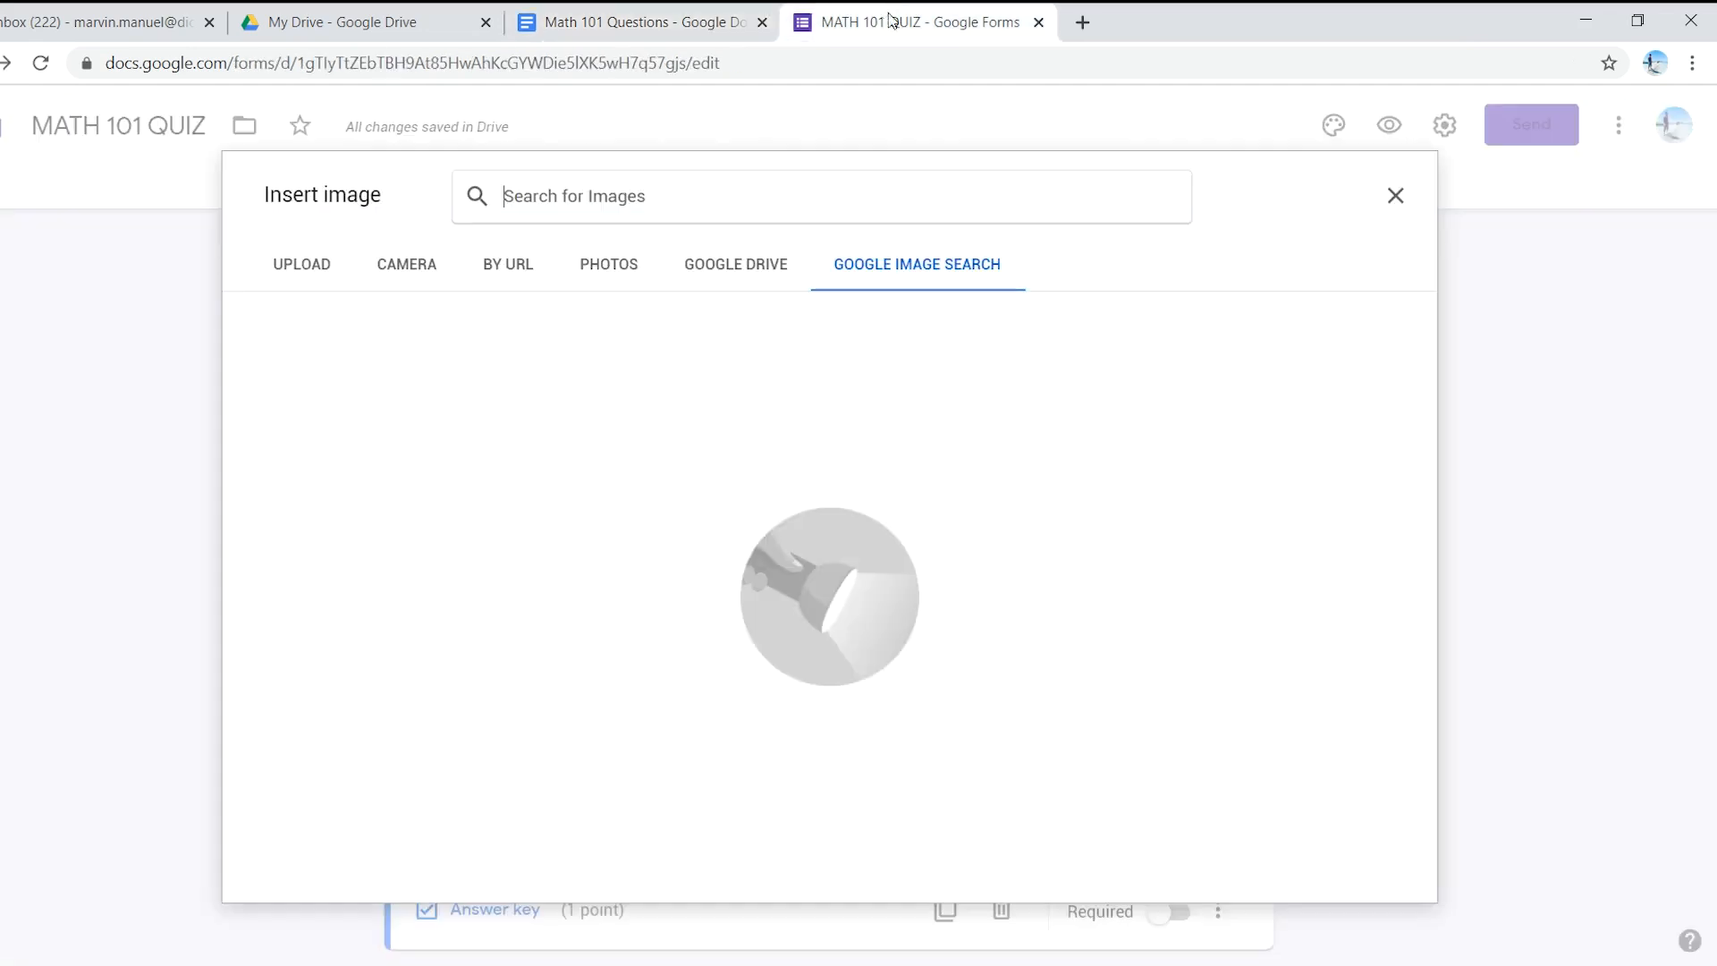
{"action": "type", "text": "ob"}
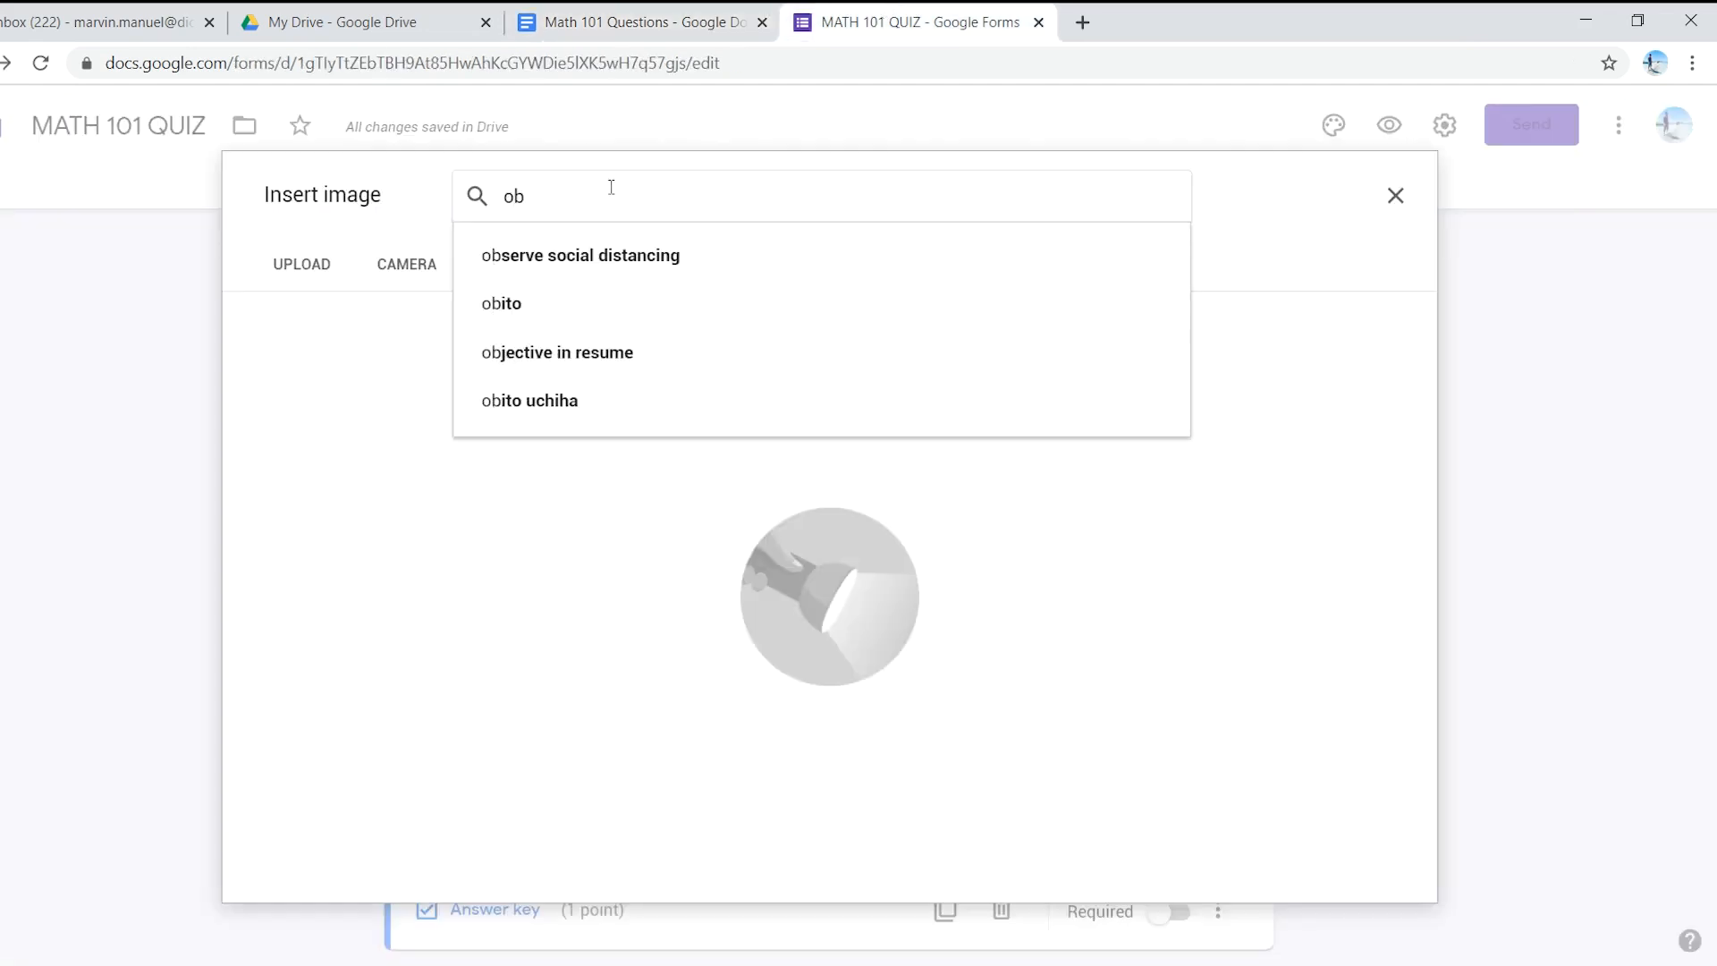
{"action": "type", "text": "tuse"}
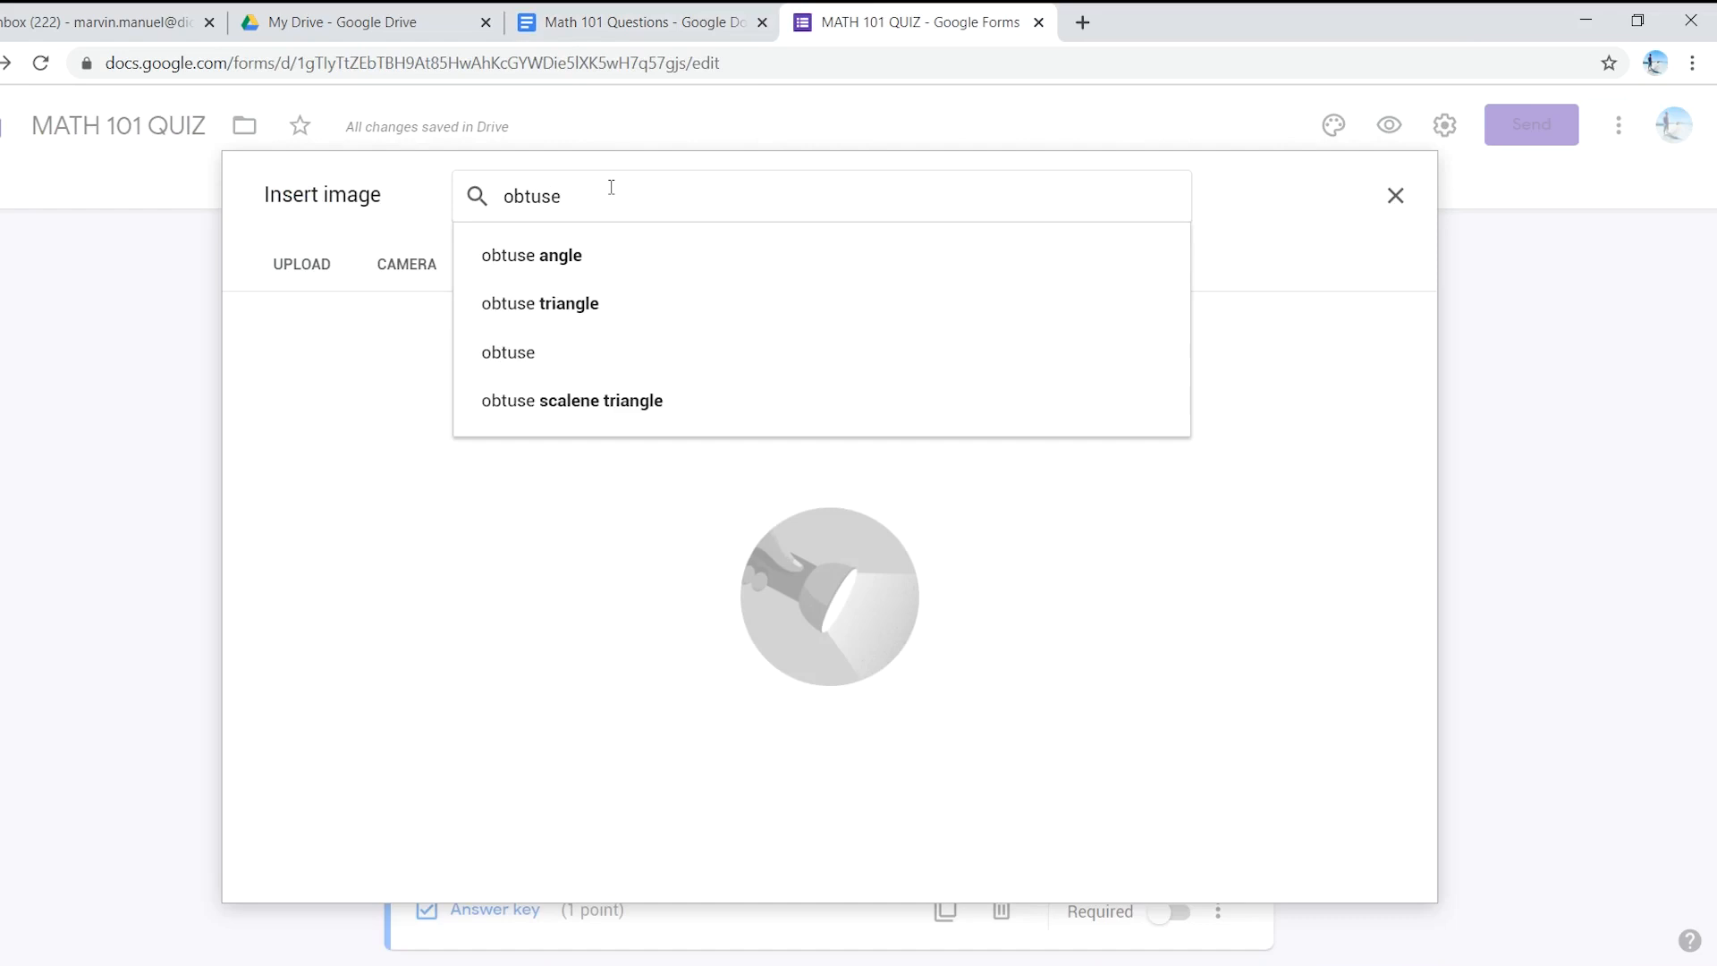
{"action": "left_click", "coordinate": [578, 256]}
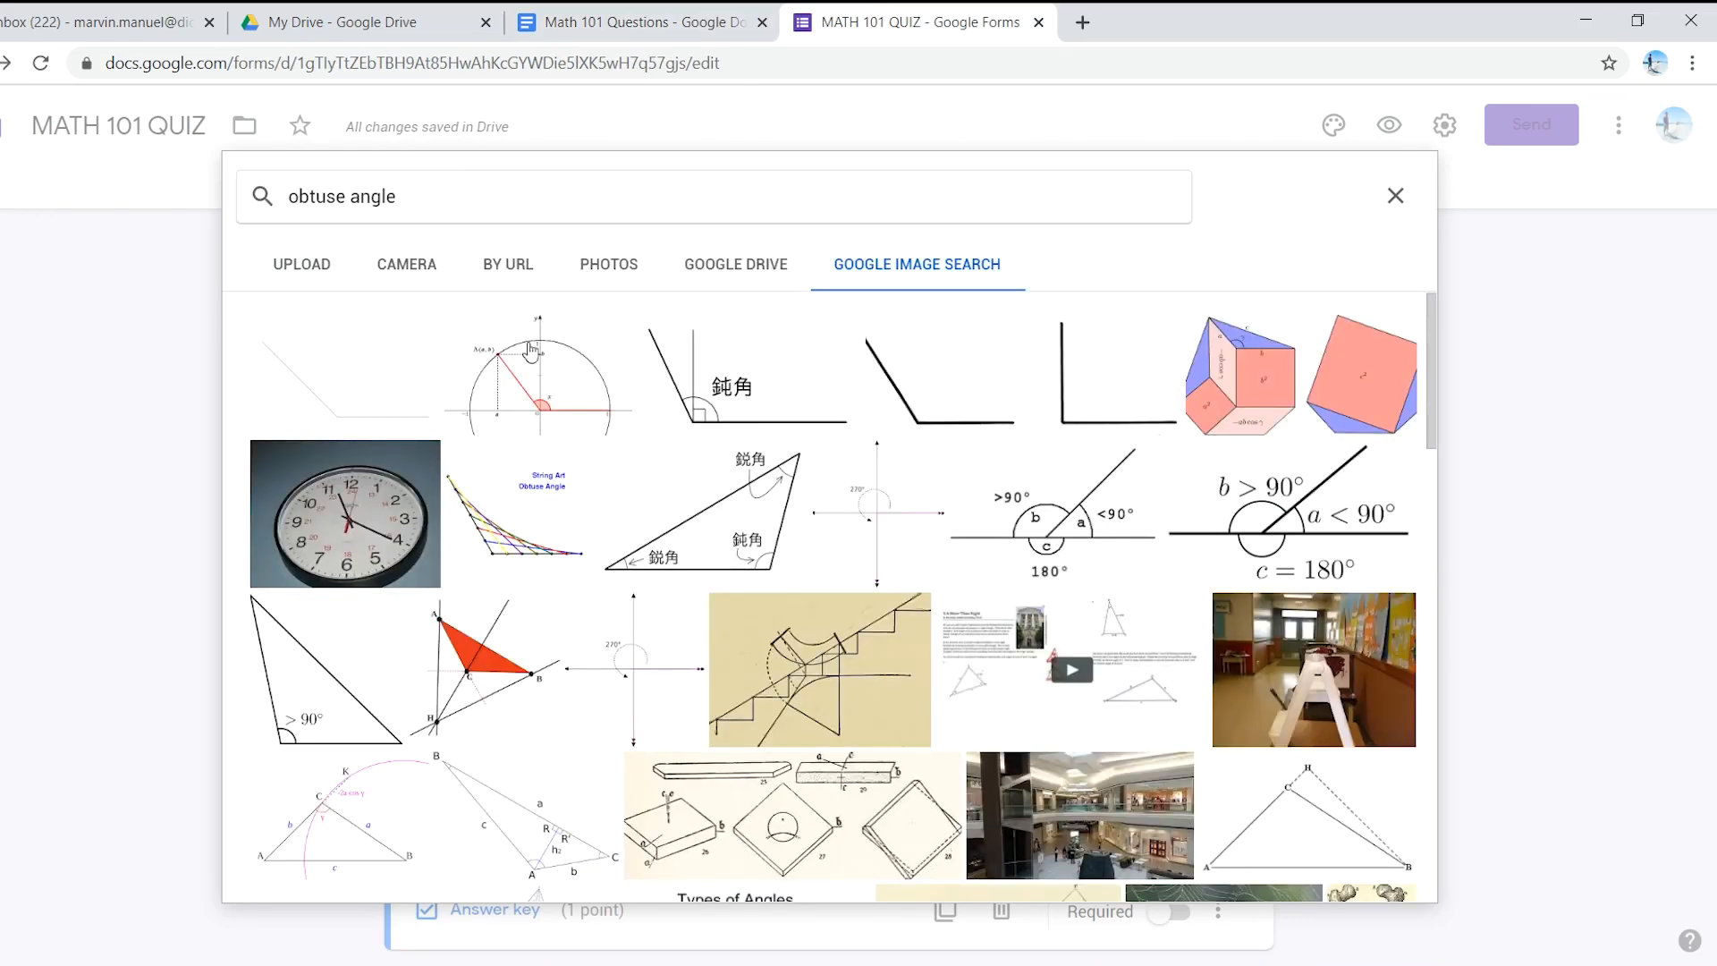
{"action": "left_click", "coordinate": [297, 696]}
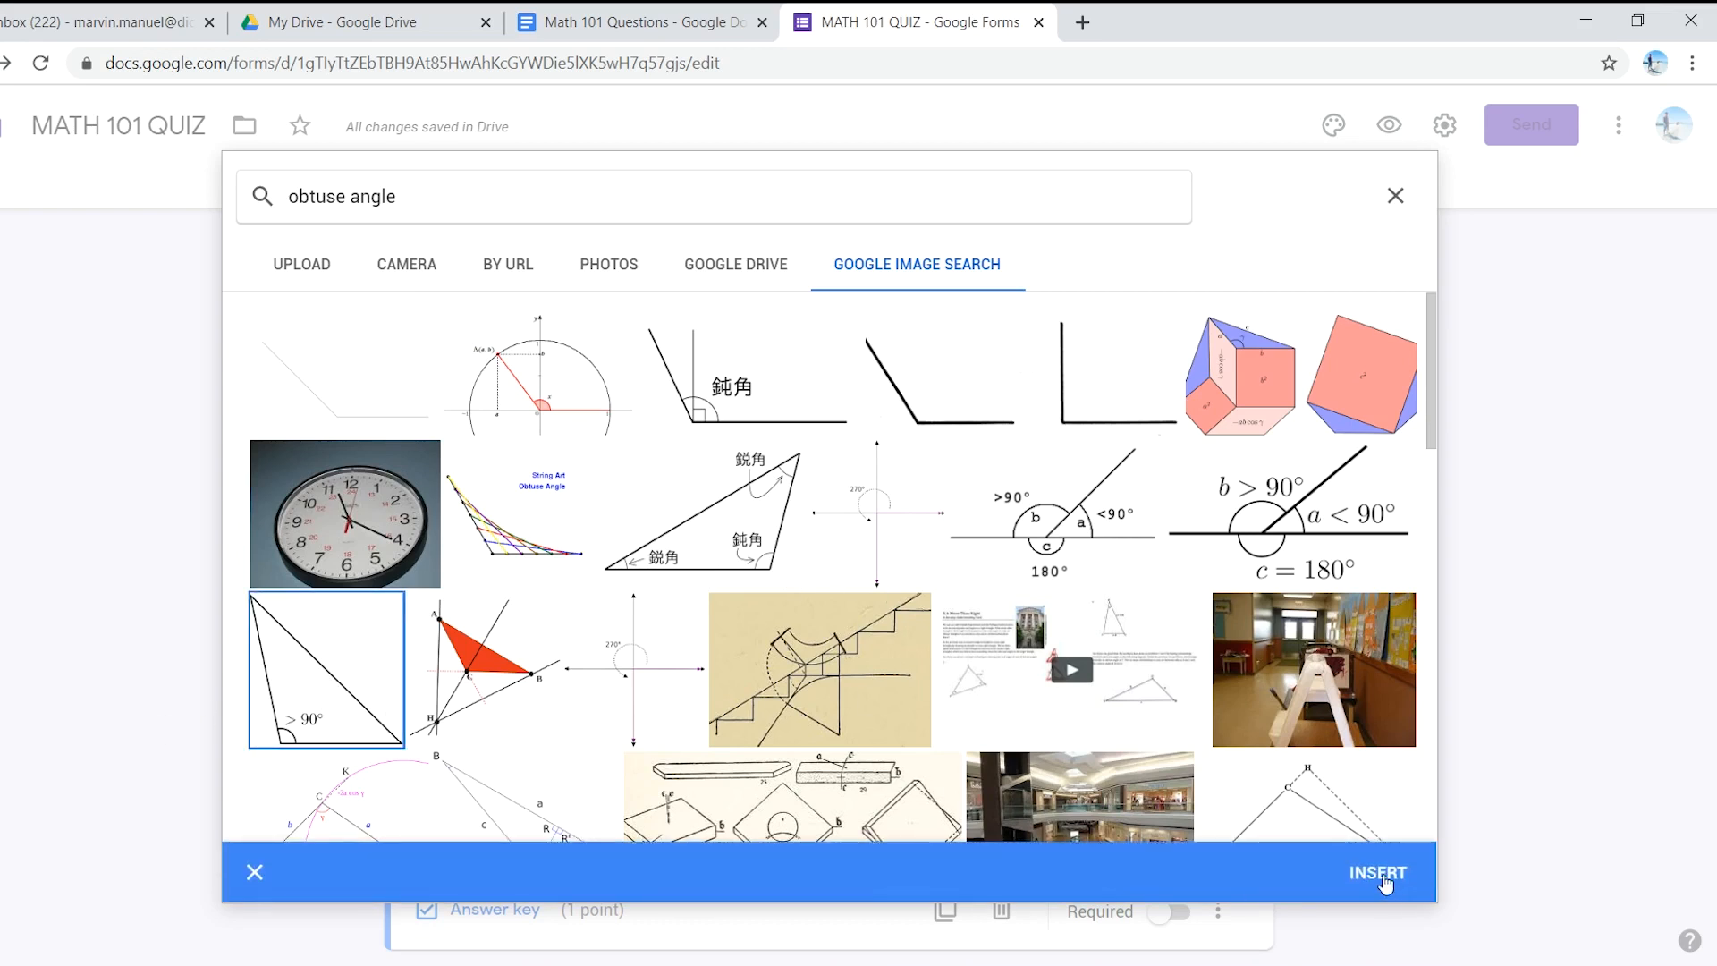
{"action": "left_click", "coordinate": [1384, 878]}
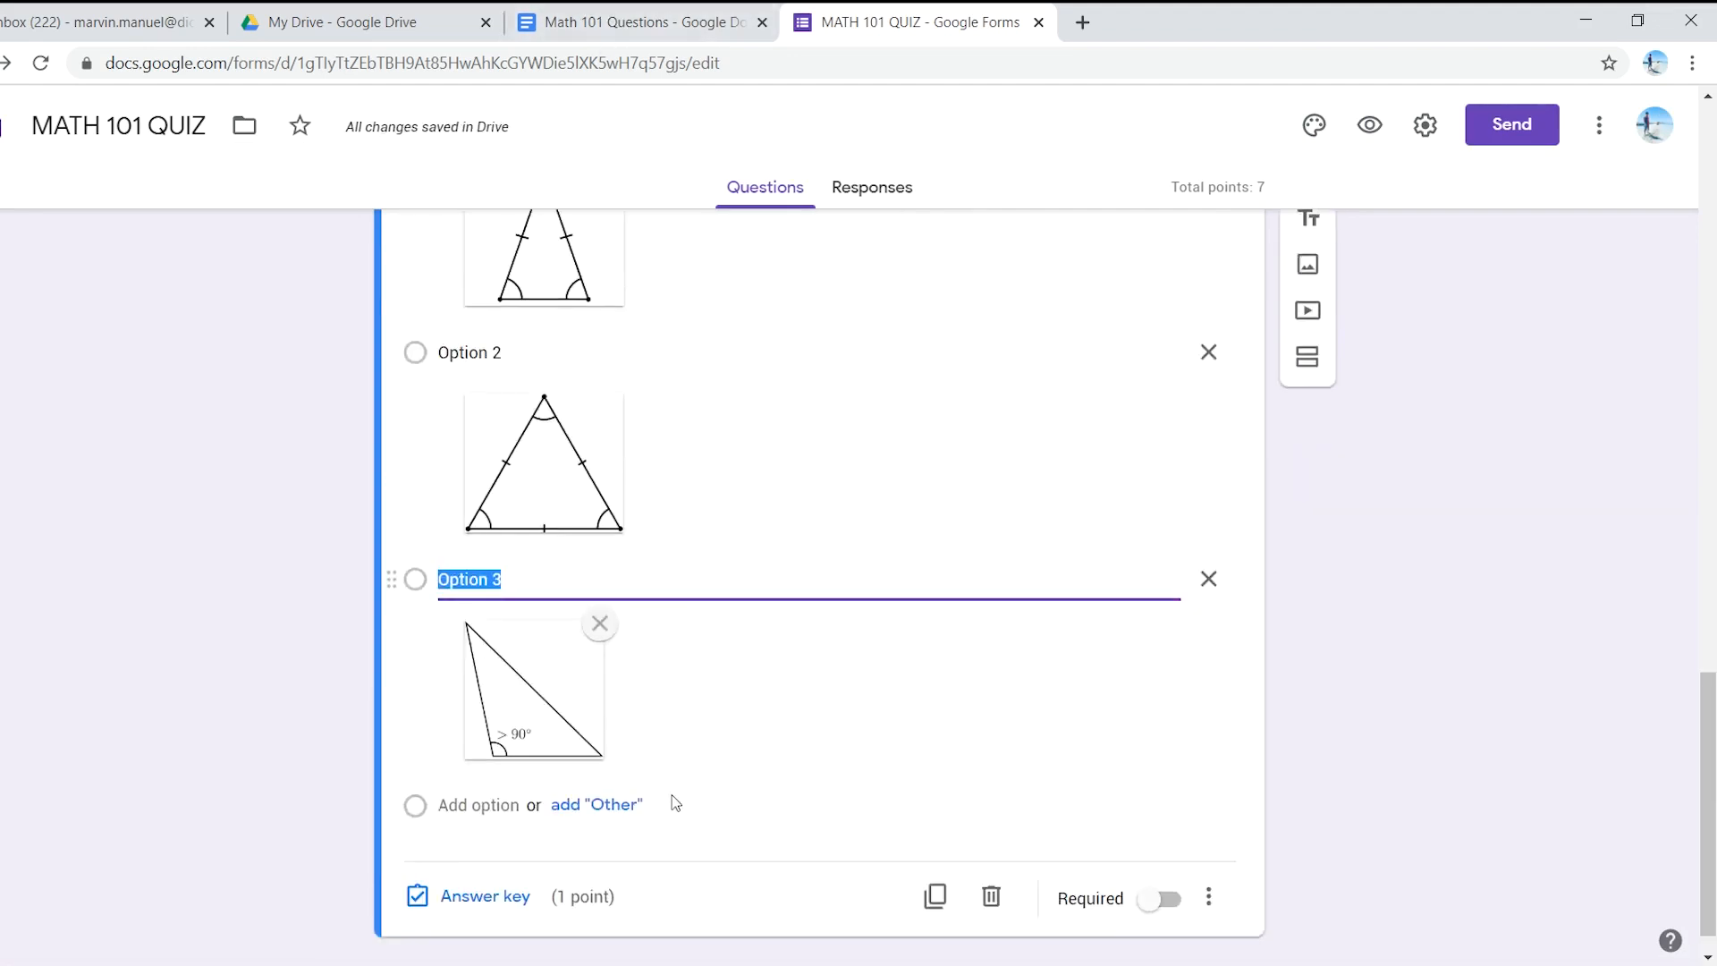
{"action": "left_click", "coordinate": [487, 763]}
- Search Google Images for an acute angle picture for Option 4, trimming the 'acute triangle' query
{"action": "left_click", "coordinate": [1154, 765]}
{"action": "left_click", "coordinate": [880, 193]}
{"action": "type", "text": "acute"}
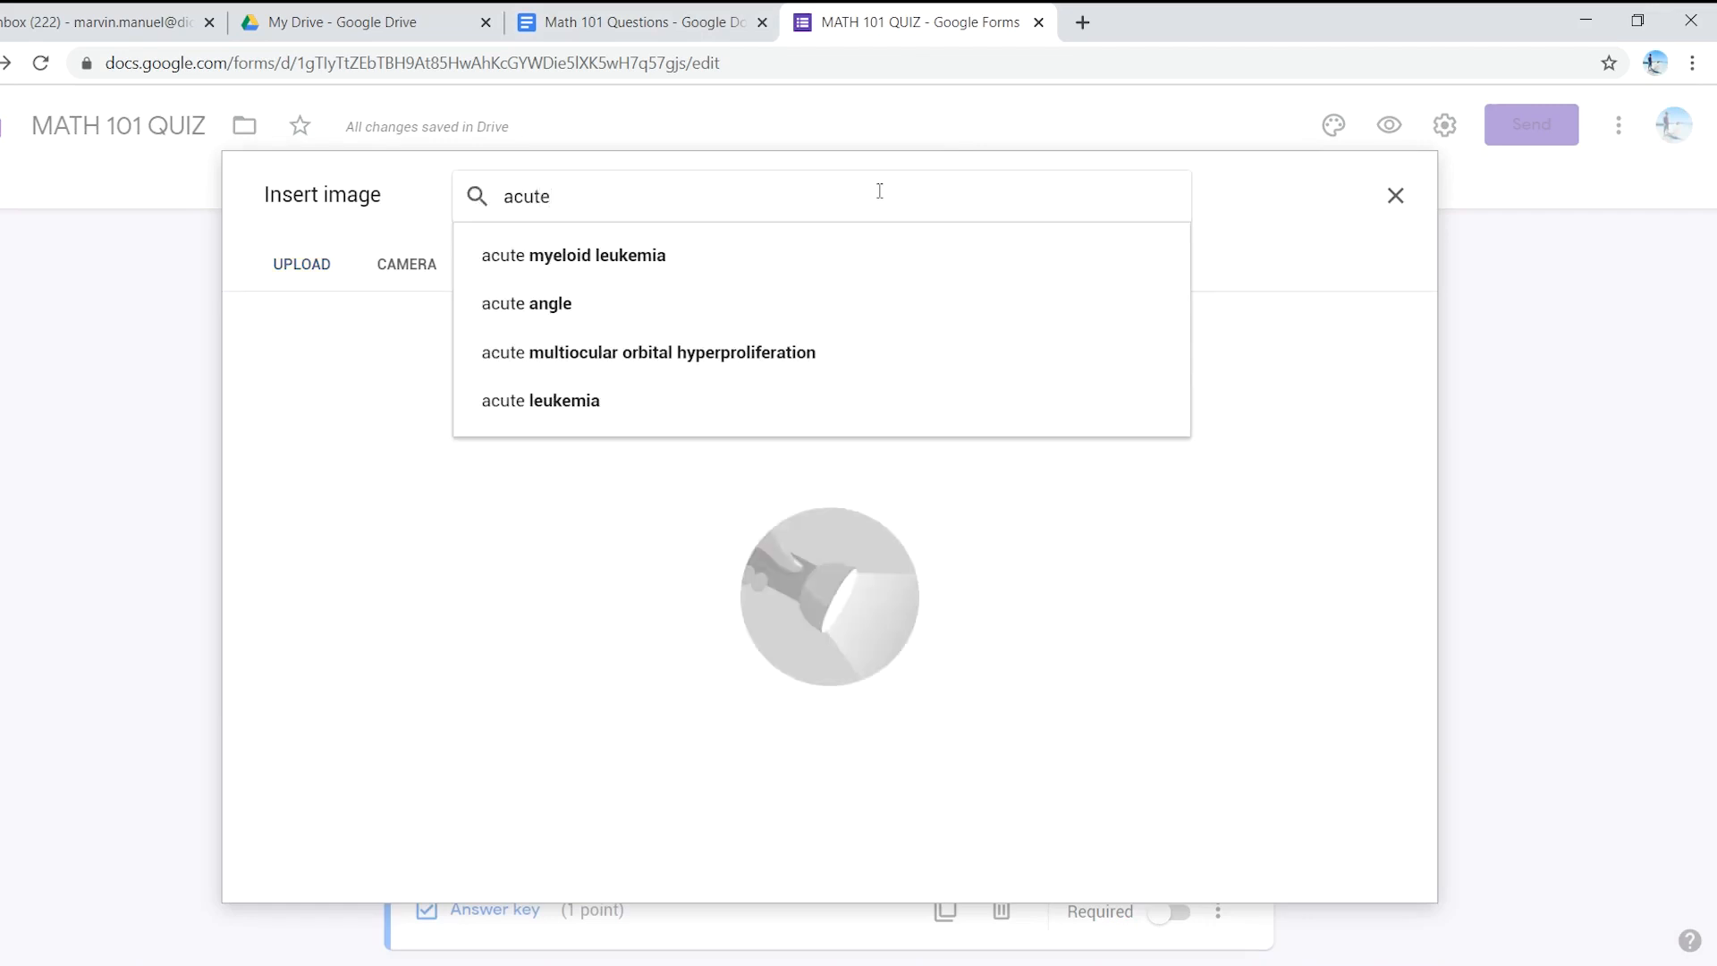
{"action": "type", "text": " triangle"}
{"action": "left_click", "coordinate": [757, 261]}
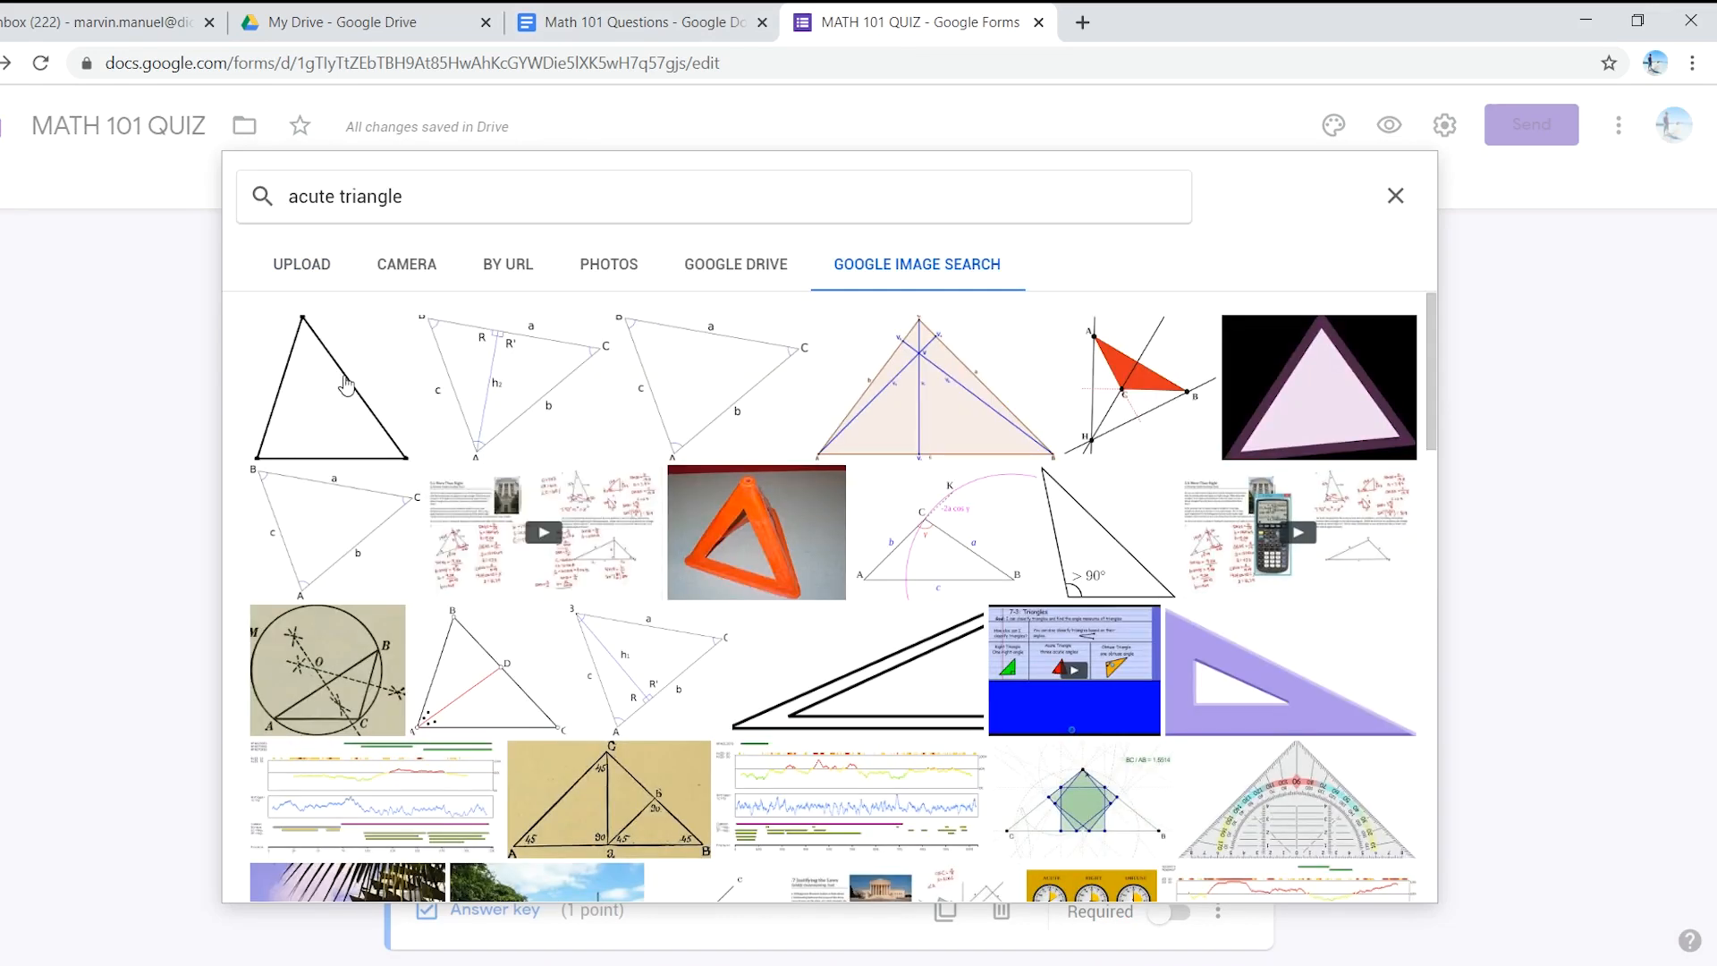
{"action": "left_click", "coordinate": [490, 202]}
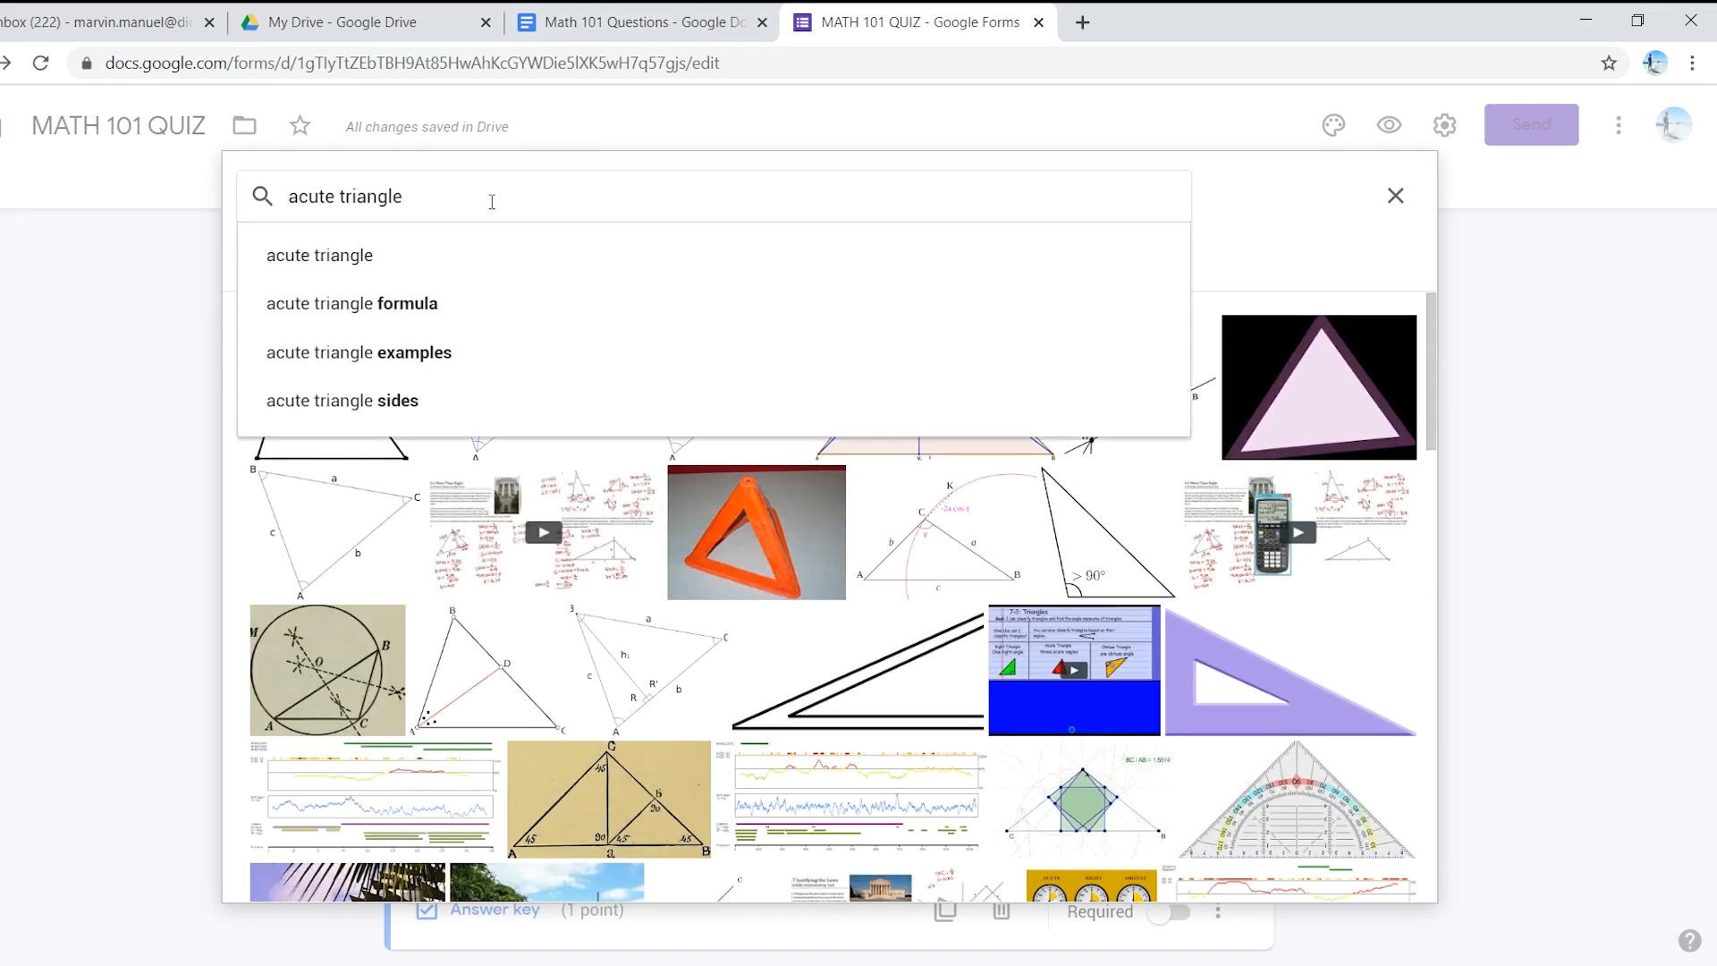
{"action": "key", "text": "BackSpace"}
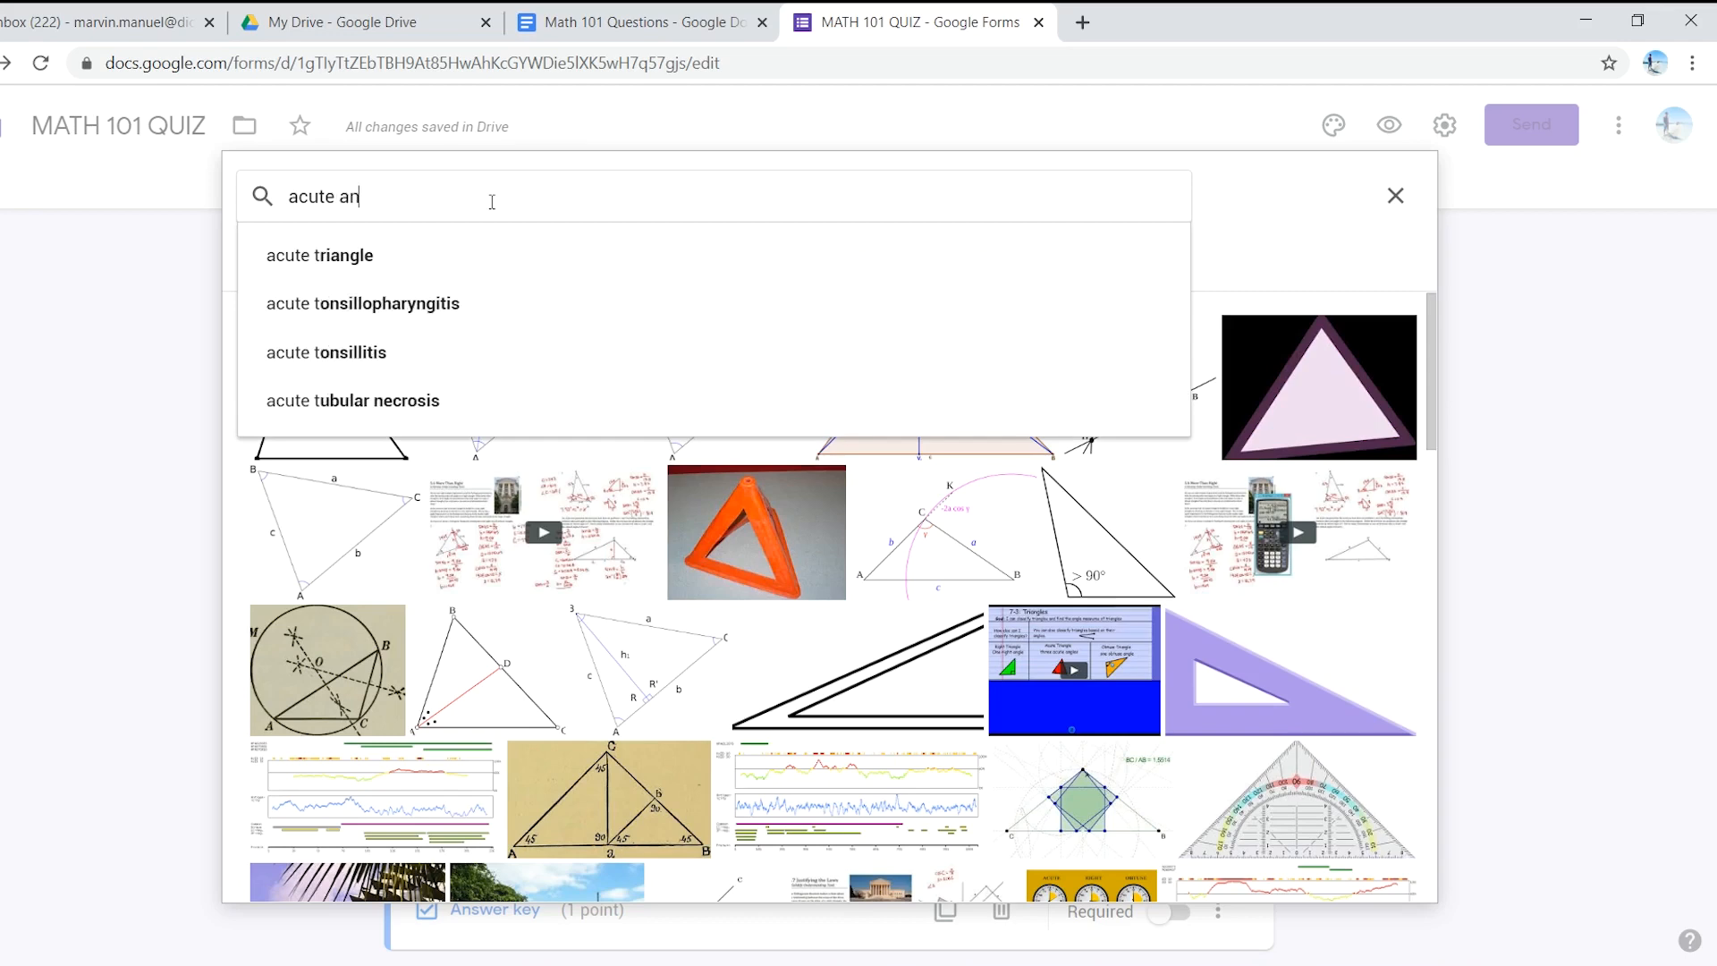
{"action": "key", "text": "Return"}
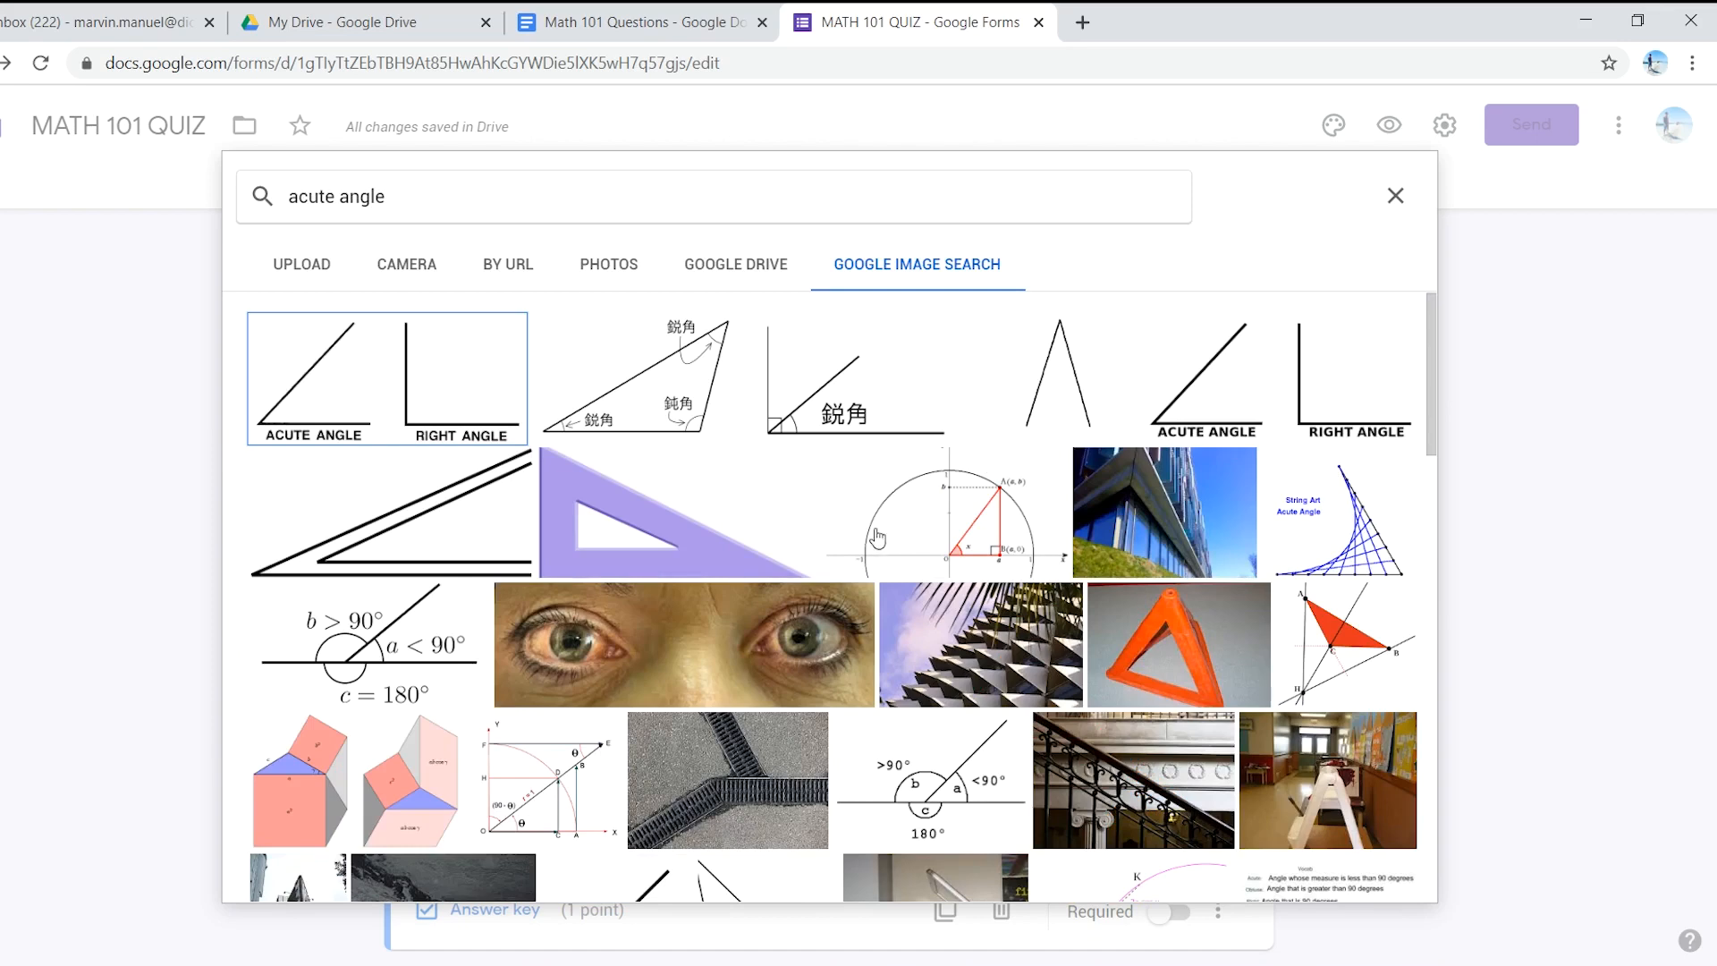
- Insert the acute and right angle picture under Option 4 and make the question required
{"action": "scroll", "coordinate": [675, 643], "scroll_direction": "down", "scroll_amount": 1}
{"action": "scroll", "coordinate": [675, 644], "scroll_direction": "down", "scroll_amount": 2}
{"action": "scroll", "coordinate": [702, 642], "scroll_direction": "up", "scroll_amount": 1}
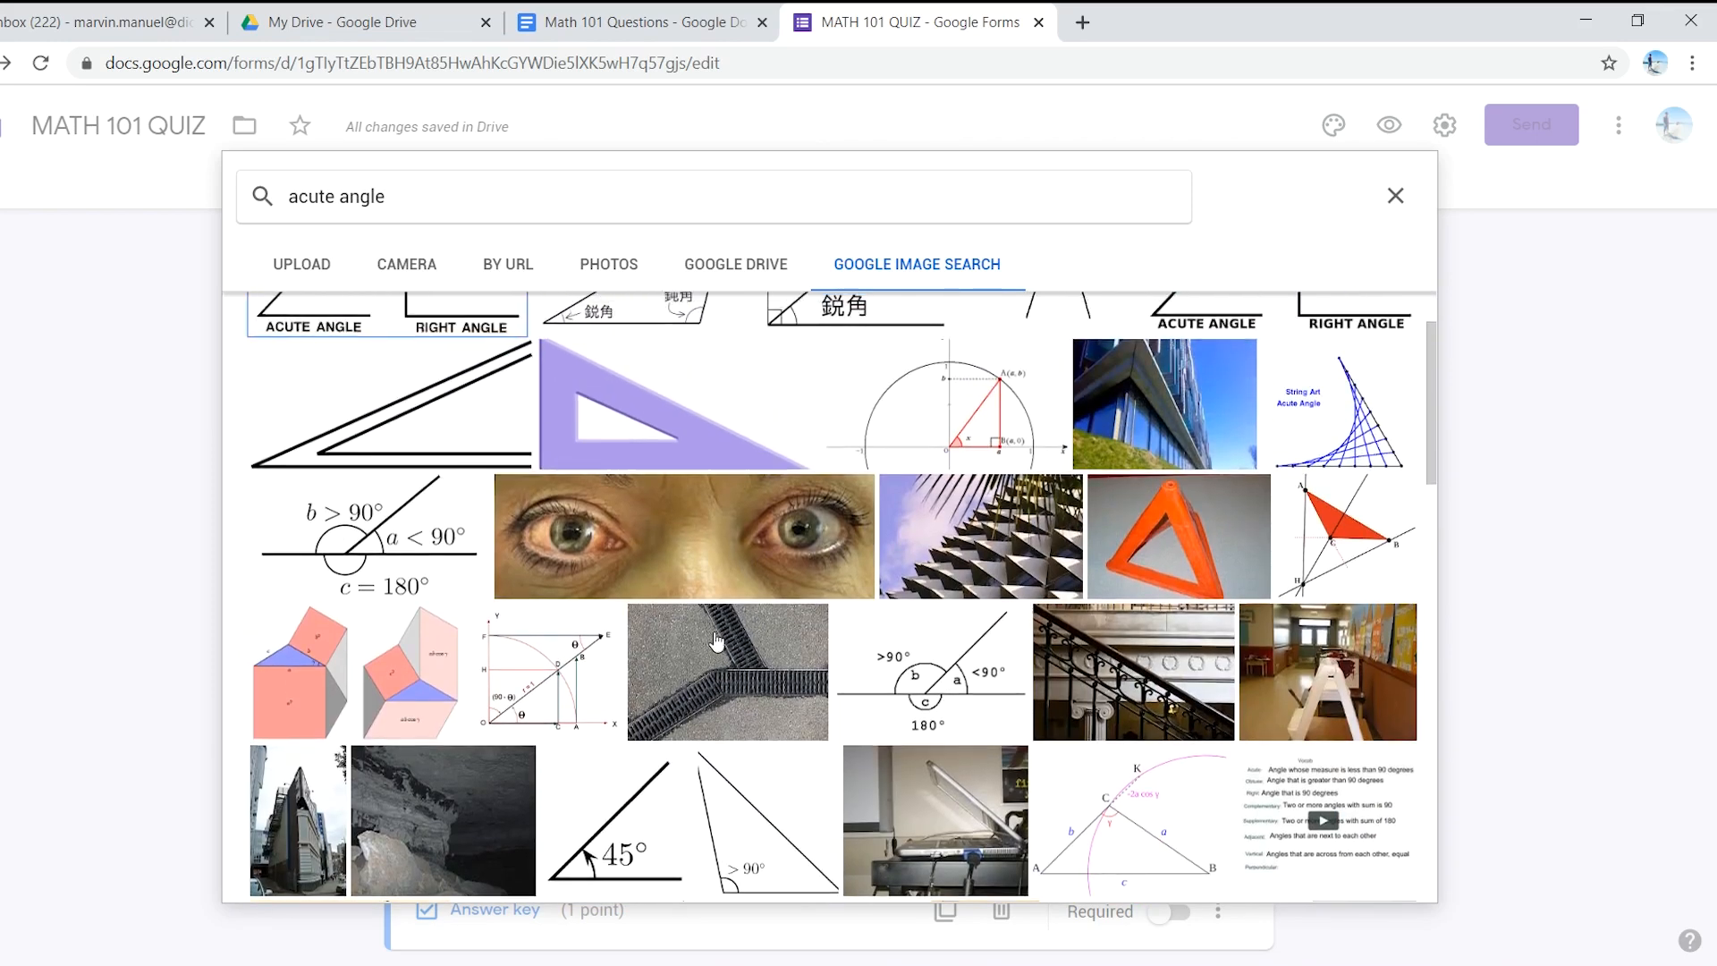
{"action": "scroll", "coordinate": [715, 640], "scroll_direction": "up", "scroll_amount": 1}
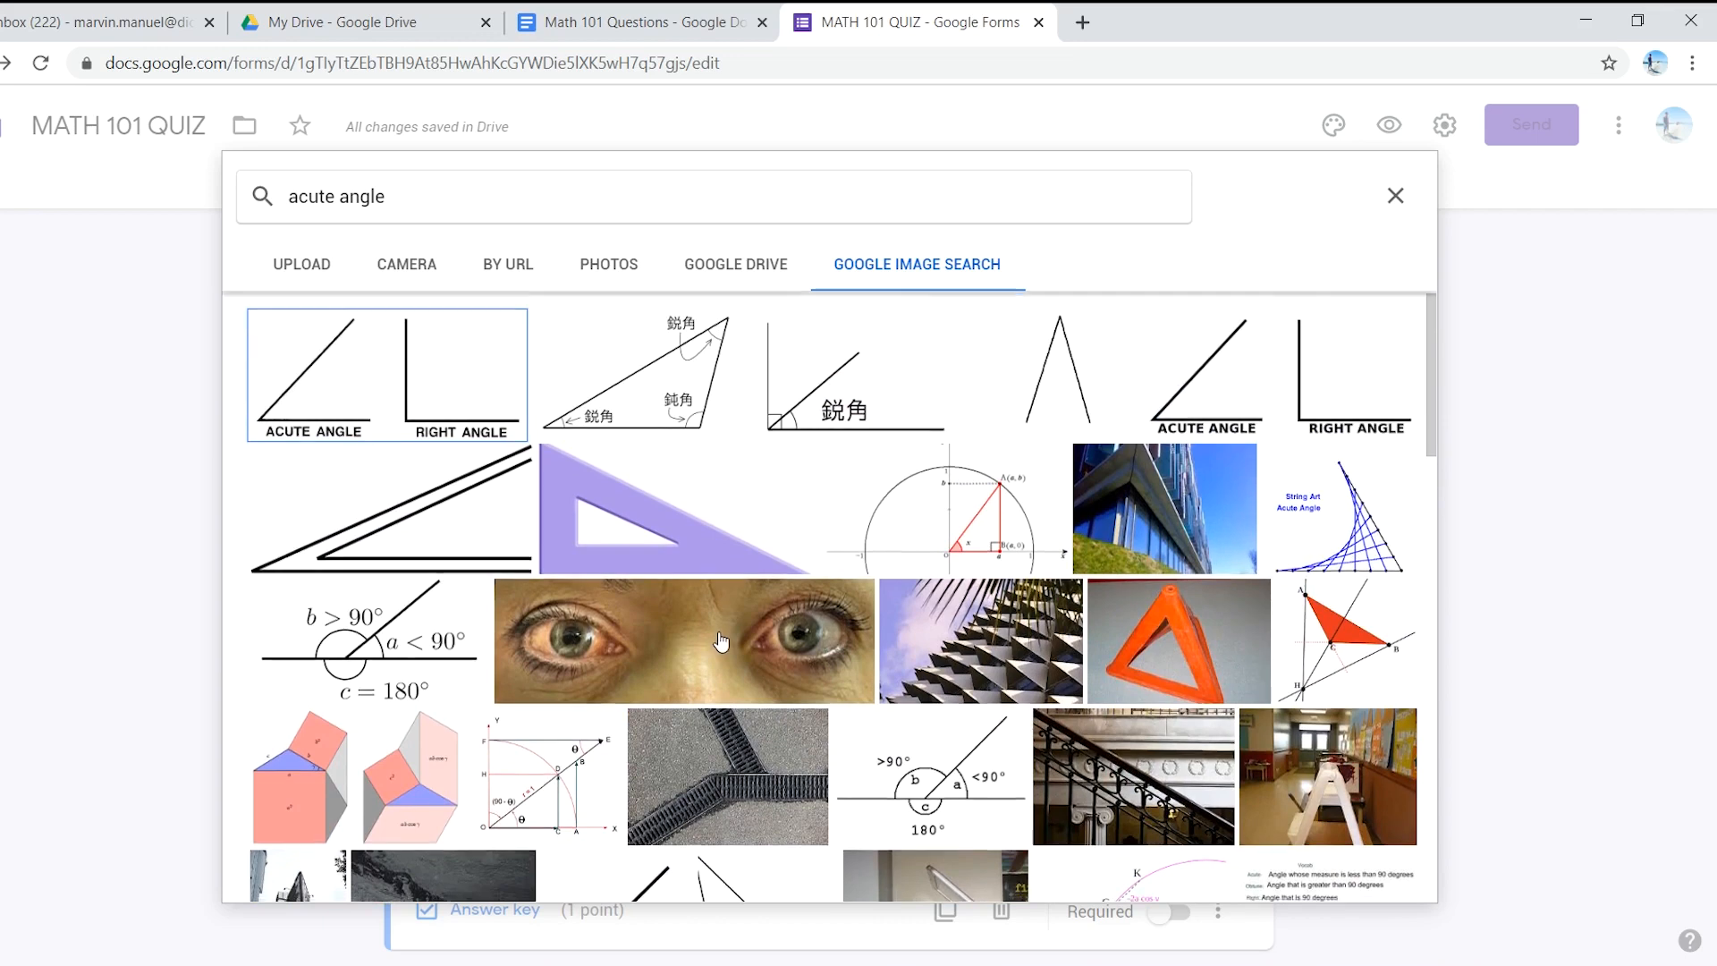
{"action": "scroll", "coordinate": [723, 640], "scroll_direction": "down", "scroll_amount": 3}
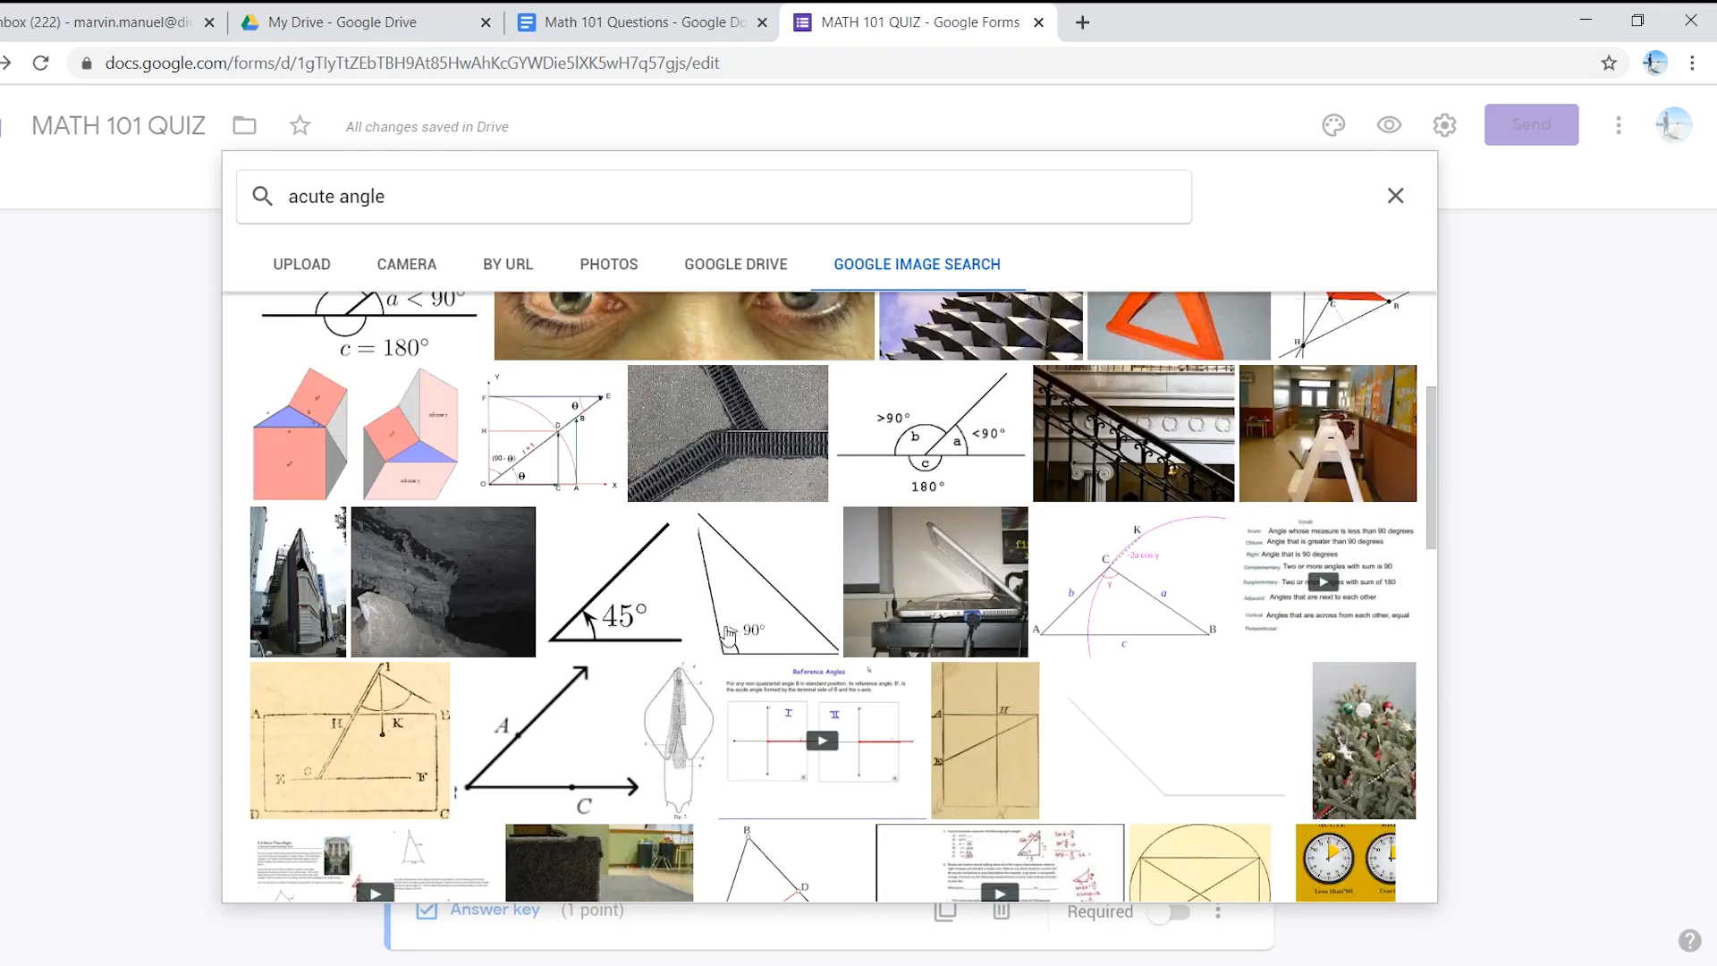
{"action": "scroll", "coordinate": [729, 636], "scroll_direction": "down", "scroll_amount": 4}
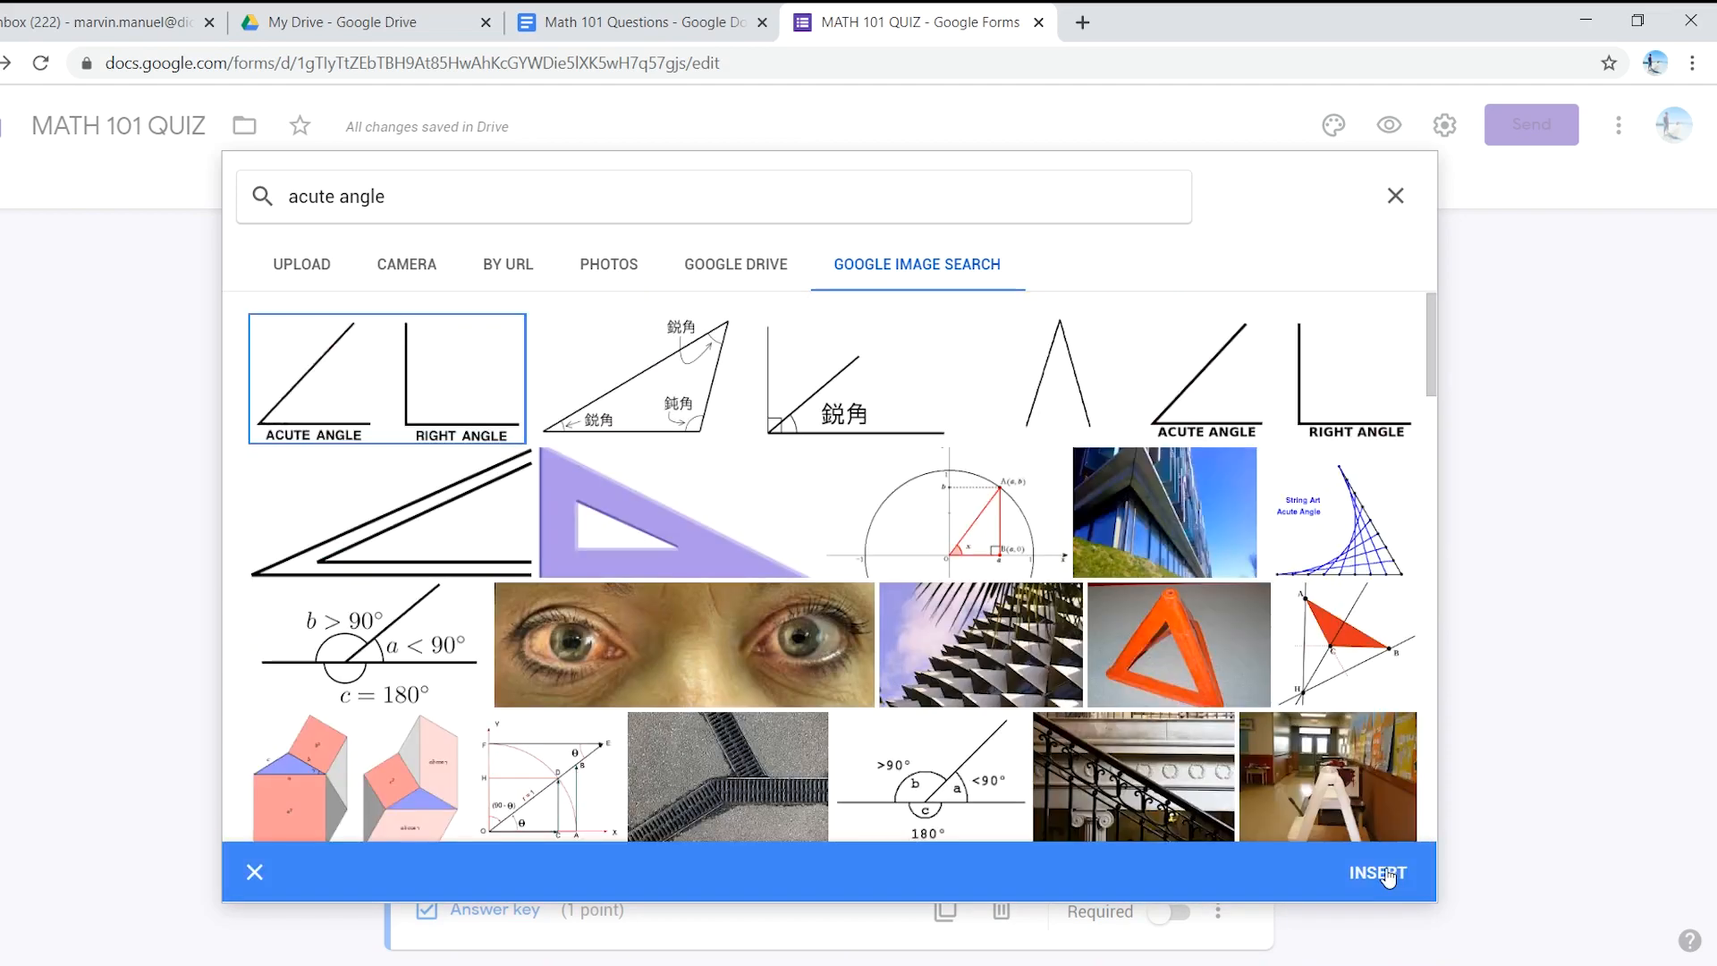
{"action": "scroll", "coordinate": [843, 547], "scroll_direction": "down", "scroll_amount": 1}
{"action": "scroll", "coordinate": [858, 559], "scroll_direction": "up", "scroll_amount": 1}
{"action": "left_click", "coordinate": [1377, 873]}
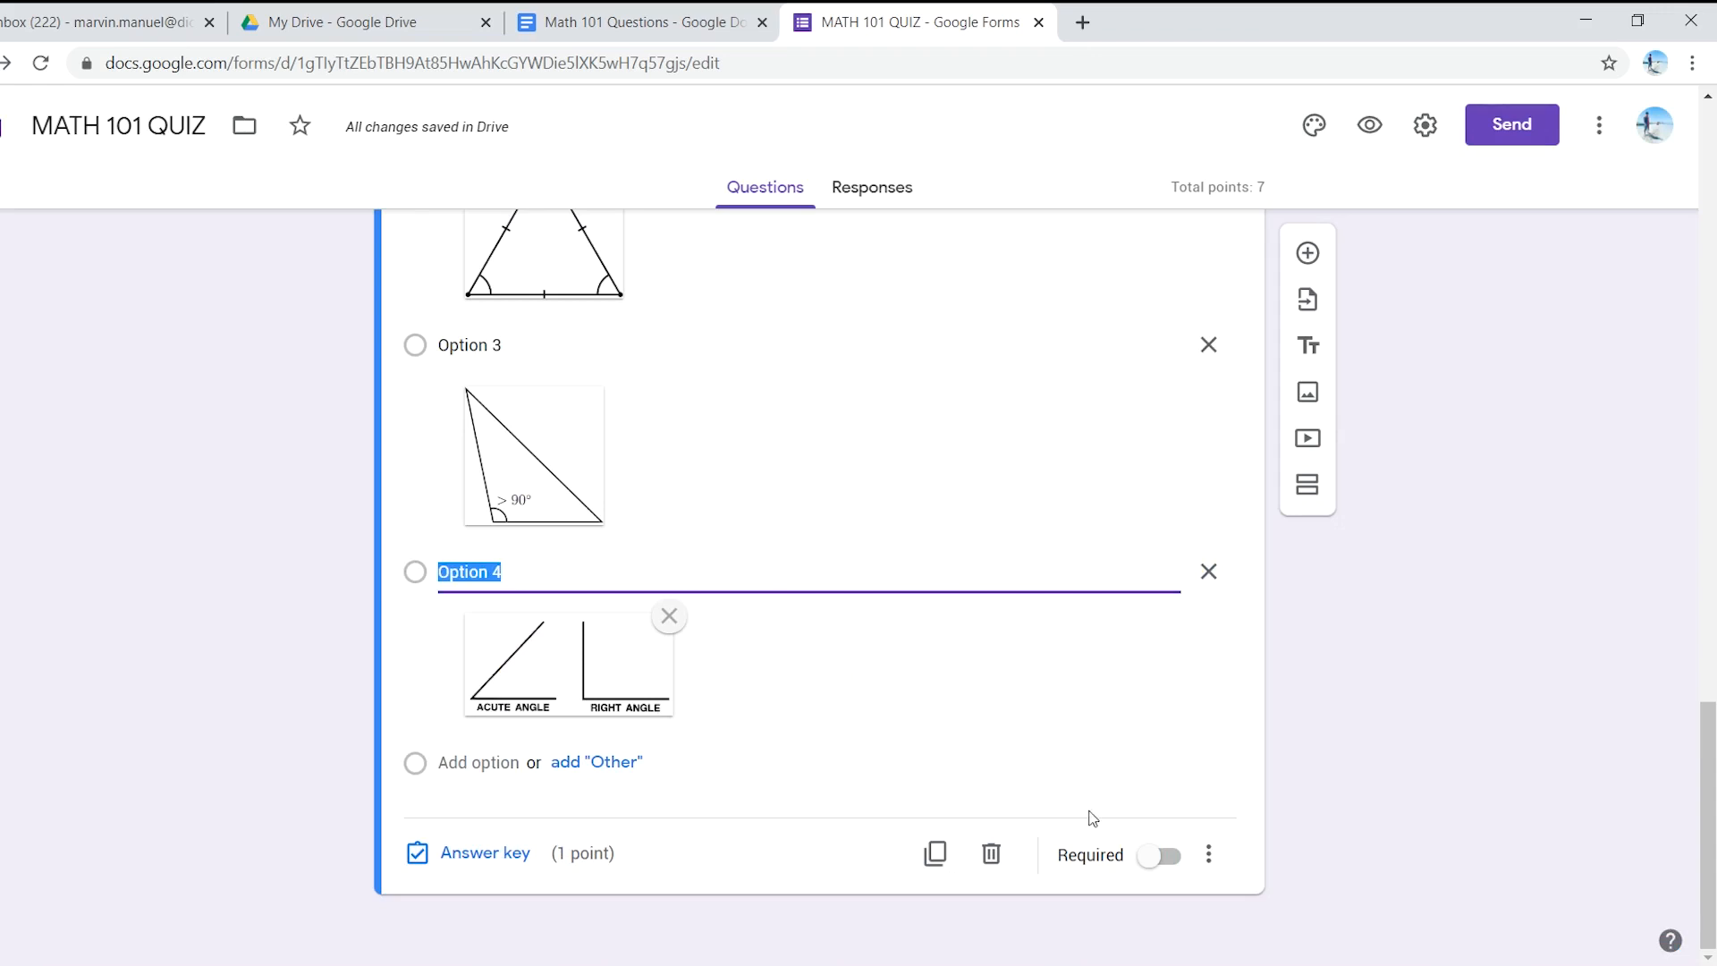
{"action": "left_click", "coordinate": [1164, 857]}
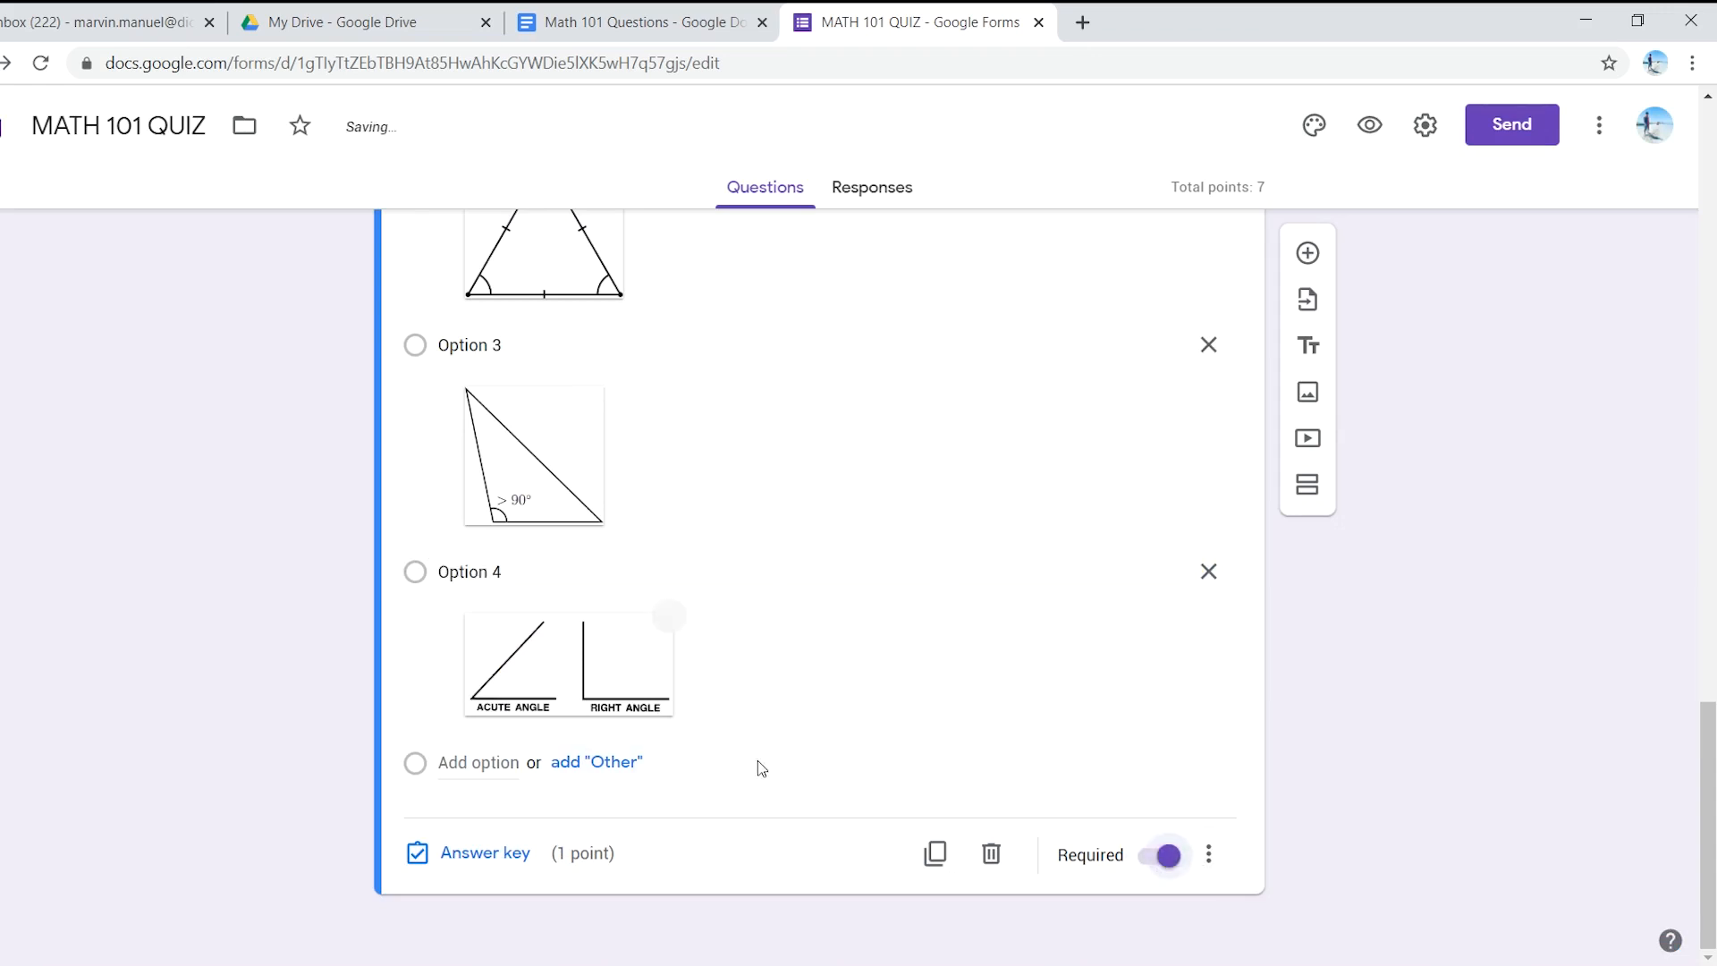
- After checking the Math 101 Questions doc, mark Option 2 correct in the answer key
{"action": "left_click", "coordinate": [680, 12]}
{"action": "scroll", "coordinate": [679, 572], "scroll_direction": "down", "scroll_amount": 2}
{"action": "scroll", "coordinate": [662, 581], "scroll_direction": "up", "scroll_amount": 3}
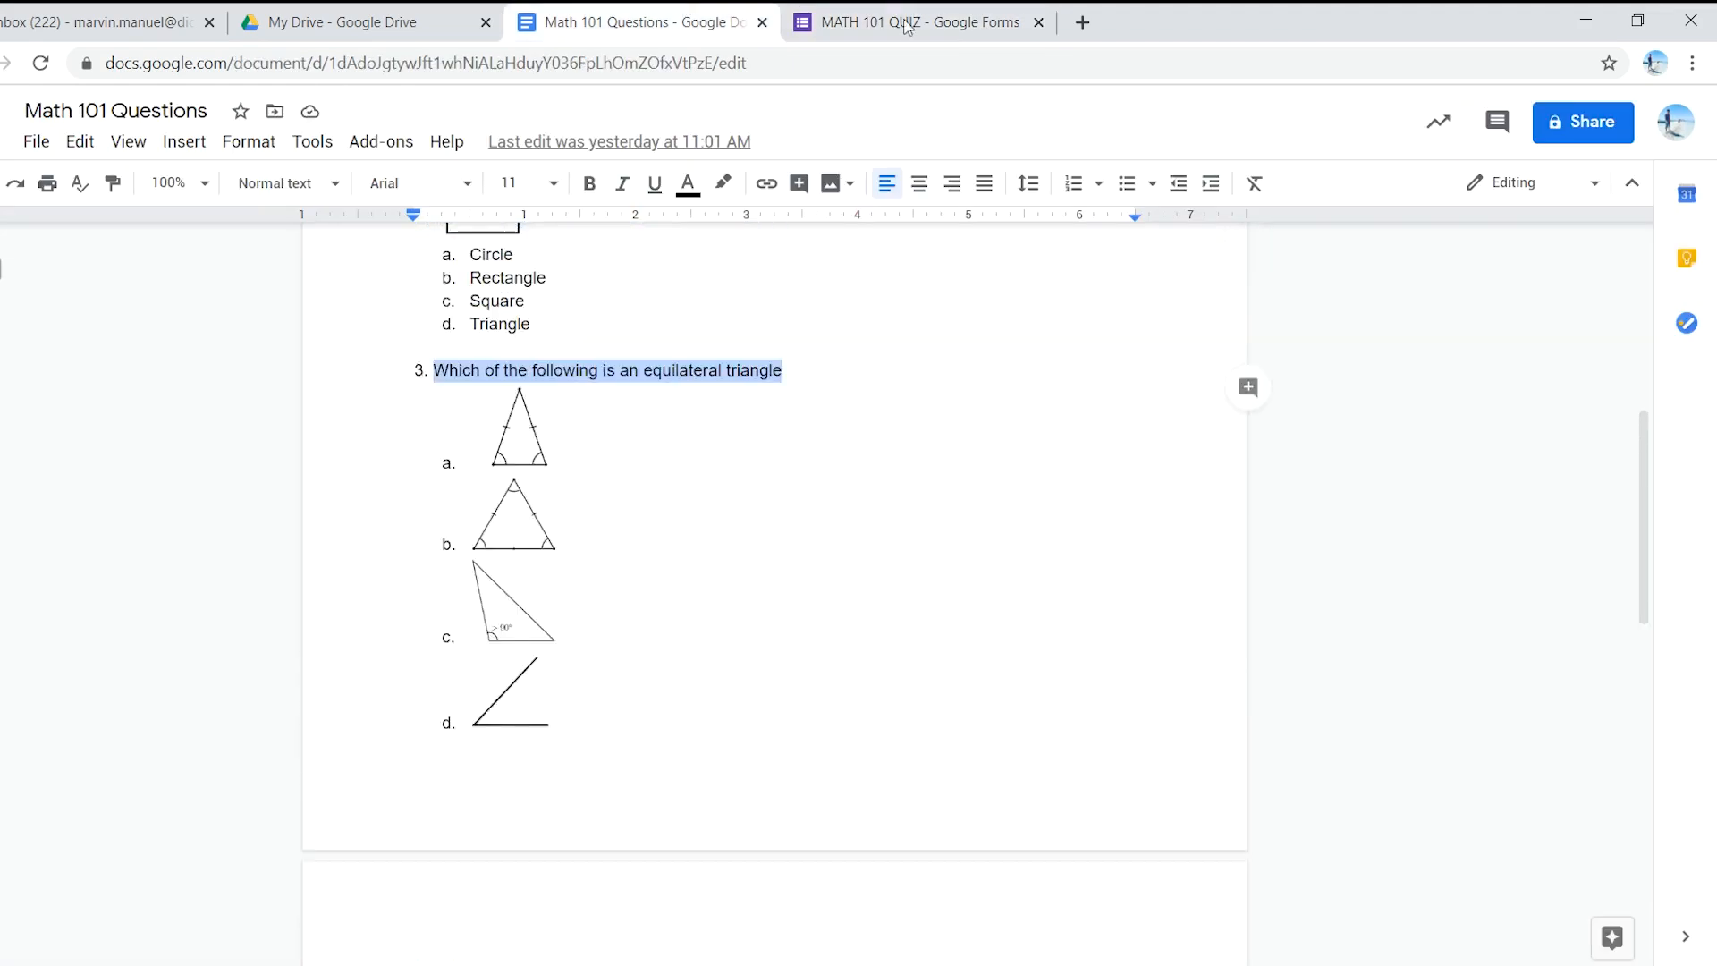
{"action": "left_click", "coordinate": [894, 19]}
{"action": "left_click", "coordinate": [484, 856]}
{"action": "scroll", "coordinate": [545, 690], "scroll_direction": "down", "scroll_amount": 2}
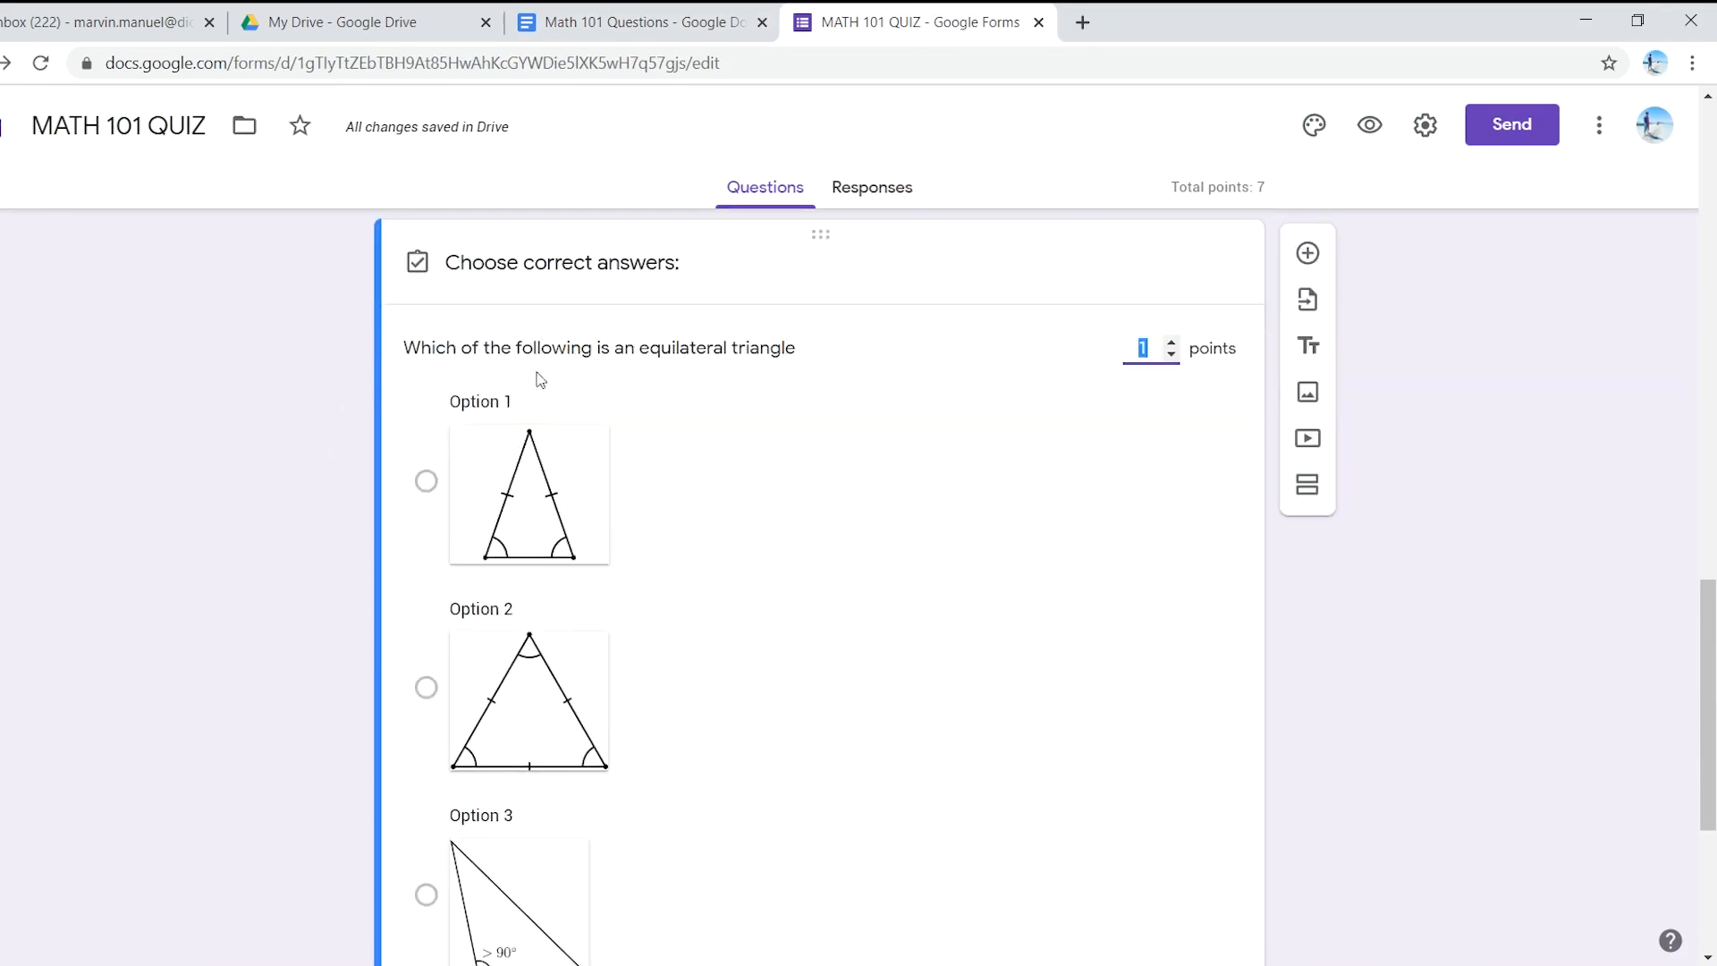
{"action": "scroll", "coordinate": [509, 707], "scroll_direction": "down", "scroll_amount": 4}
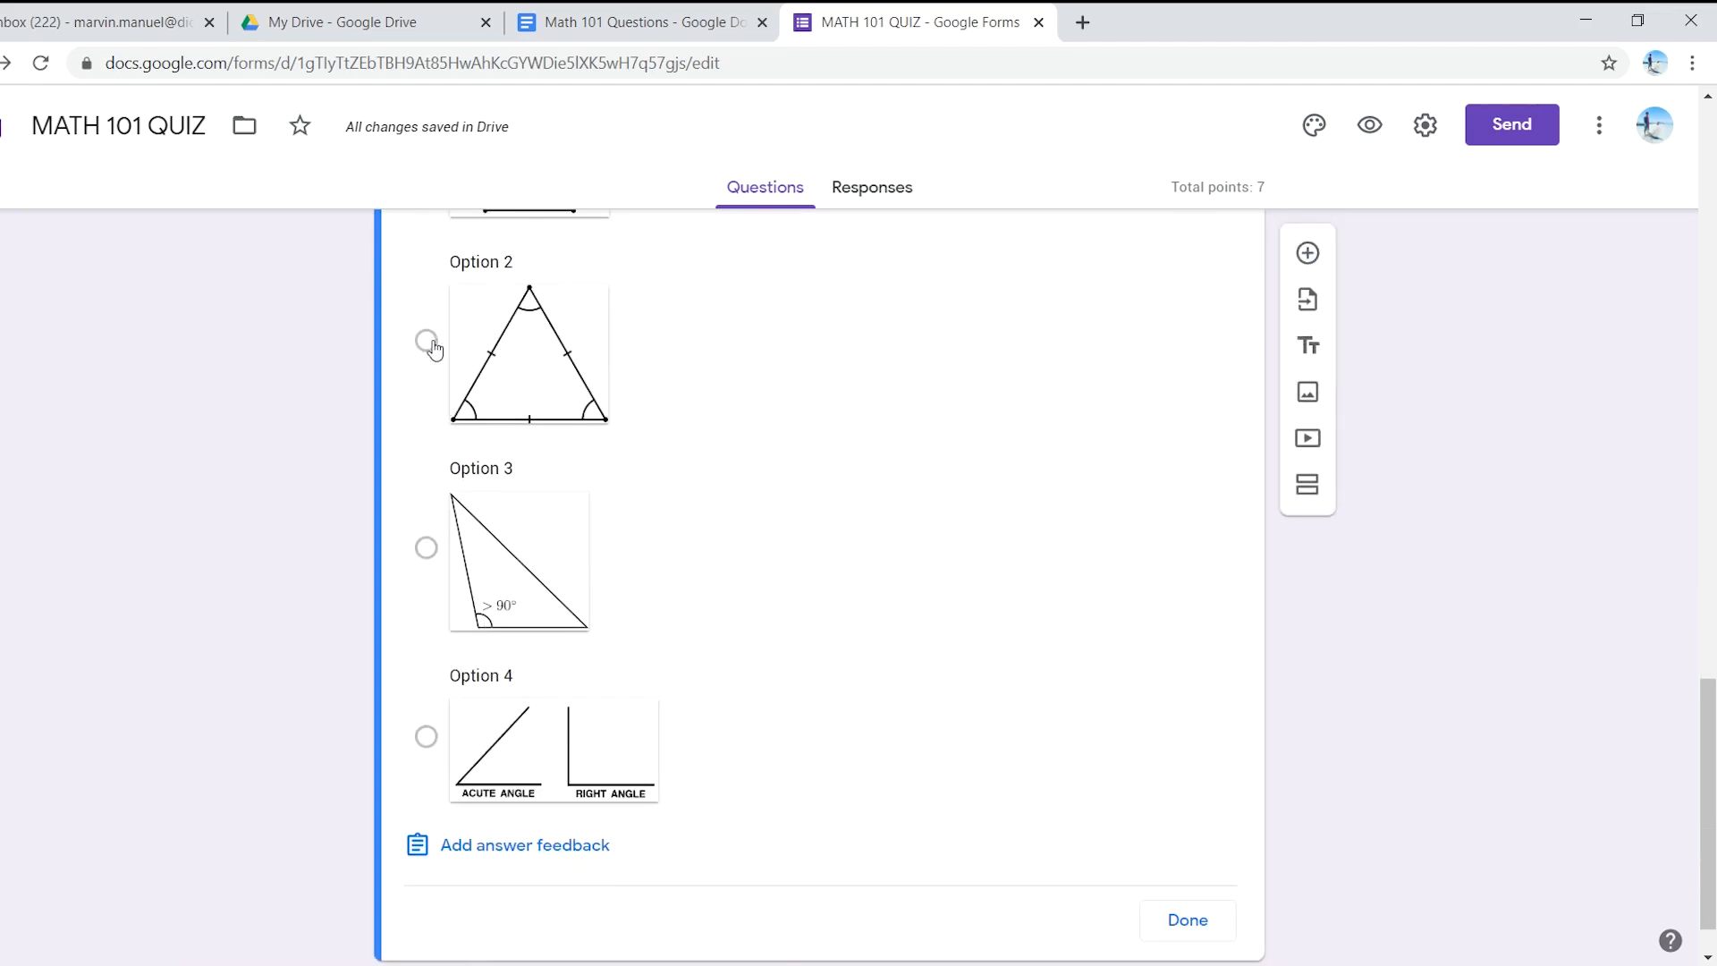
{"action": "left_click", "coordinate": [426, 340]}
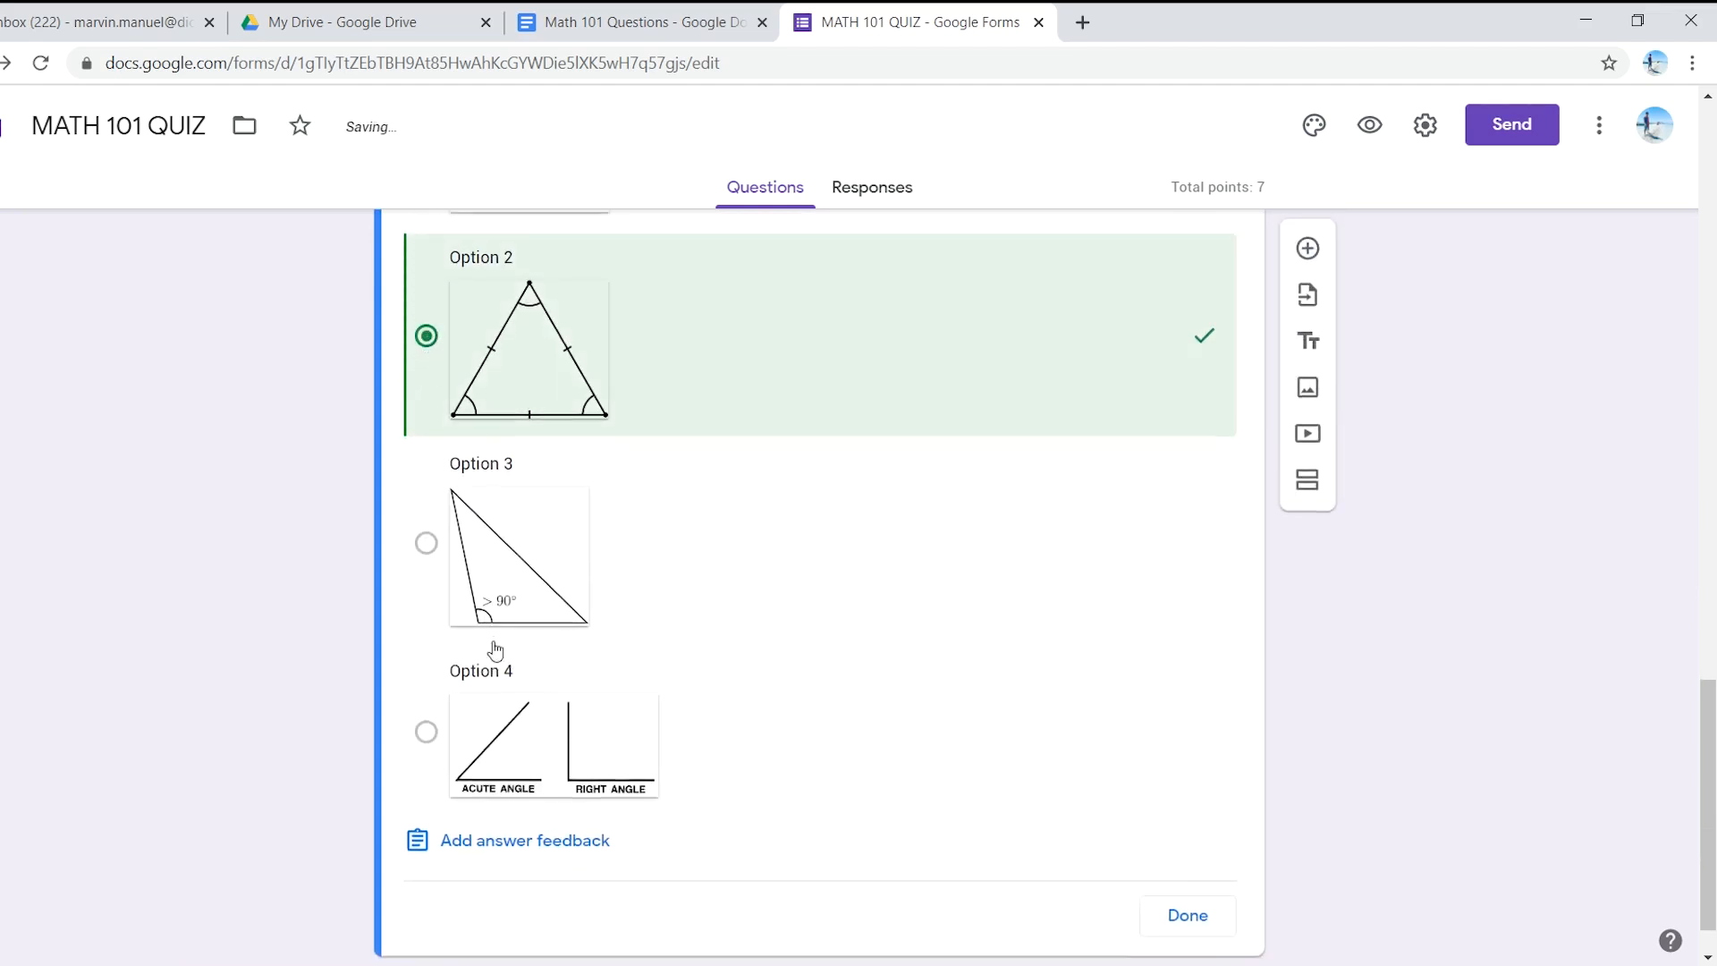
- Keep Option 2 at 1 point and close the answer key
{"action": "scroll", "coordinate": [487, 652], "scroll_direction": "down", "scroll_amount": 1}
{"action": "scroll", "coordinate": [707, 683], "scroll_direction": "up", "scroll_amount": 3}
{"action": "scroll", "coordinate": [706, 688], "scroll_direction": "down", "scroll_amount": 3}
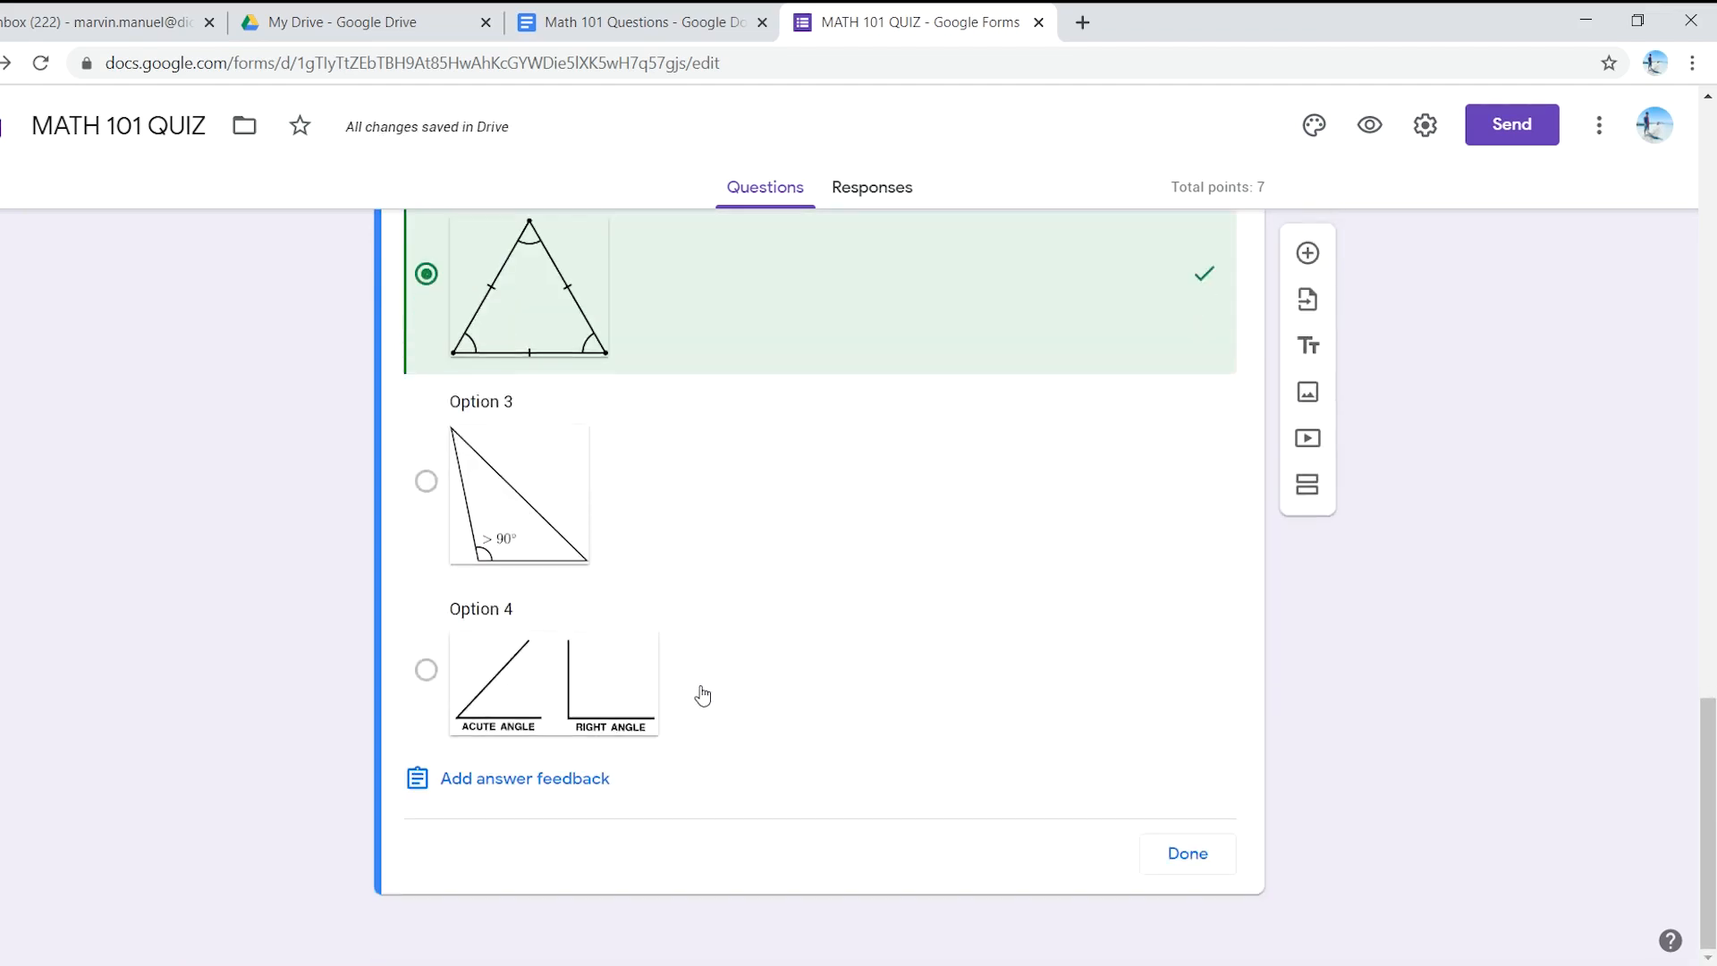
{"action": "scroll", "coordinate": [1109, 742], "scroll_direction": "up", "scroll_amount": 4}
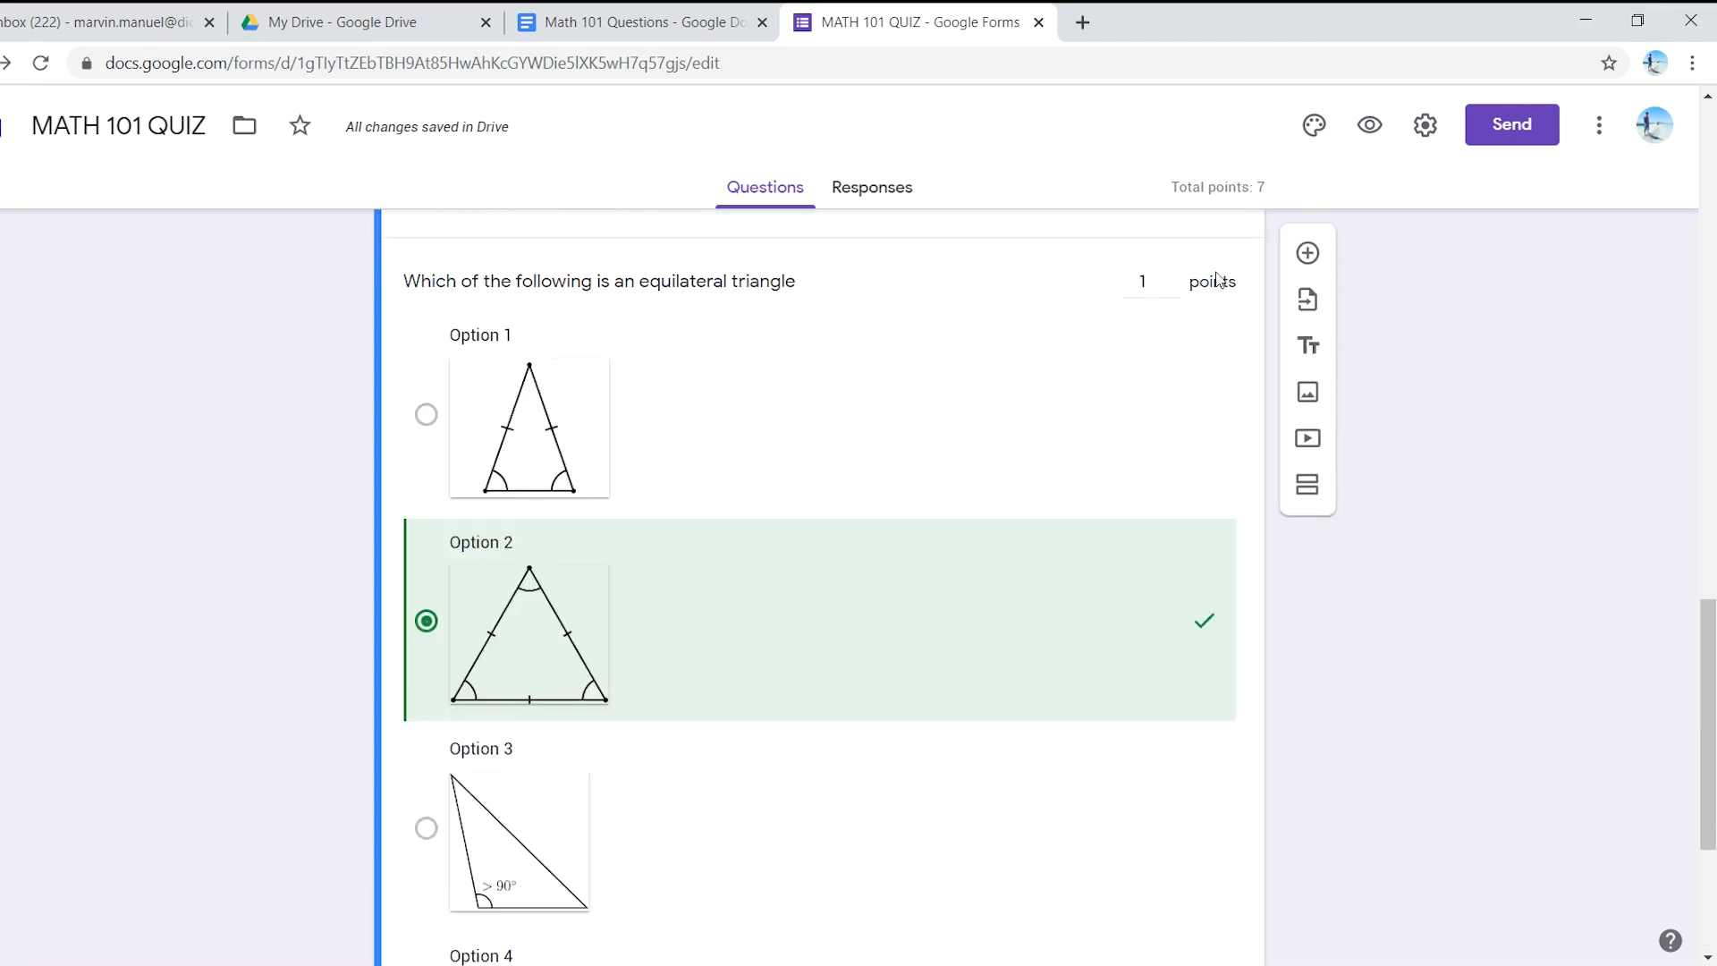
{"action": "scroll", "coordinate": [1167, 366], "scroll_direction": "up", "scroll_amount": 4}
{"action": "scroll", "coordinate": [1178, 396], "scroll_direction": "up", "scroll_amount": 1}
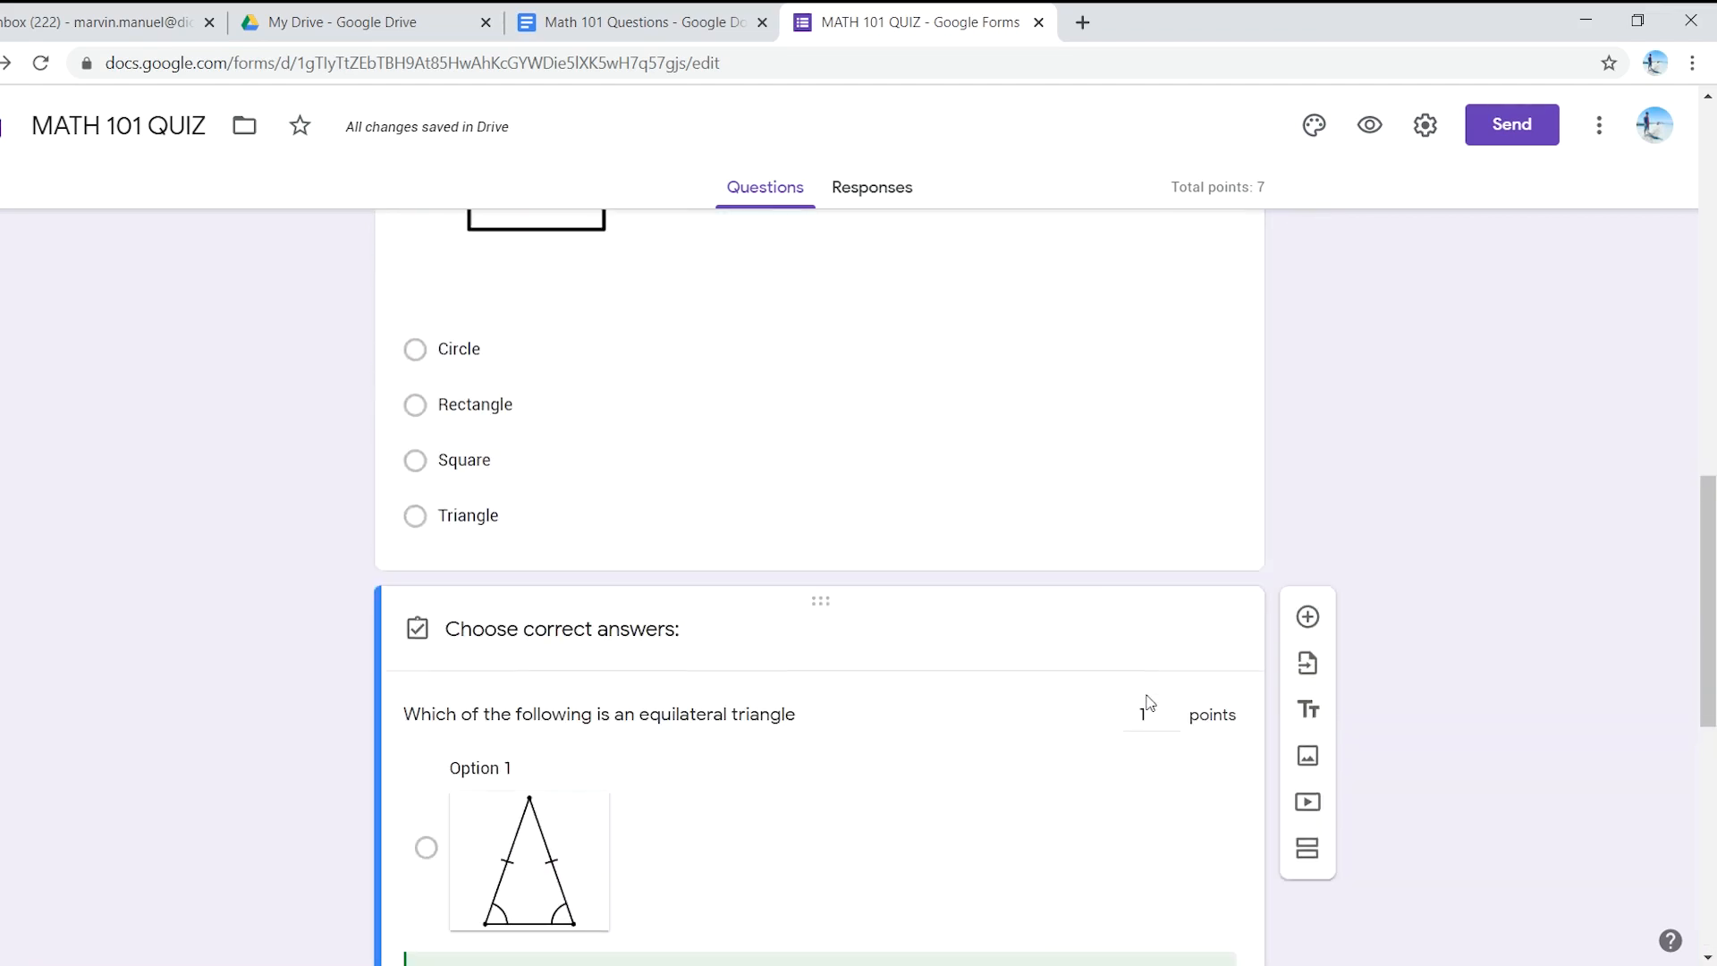
{"action": "scroll", "coordinate": [1154, 644], "scroll_direction": "down", "scroll_amount": 4}
{"action": "scroll", "coordinate": [1144, 698], "scroll_direction": "down", "scroll_amount": 1}
{"action": "scroll", "coordinate": [1145, 715], "scroll_direction": "down", "scroll_amount": 5}
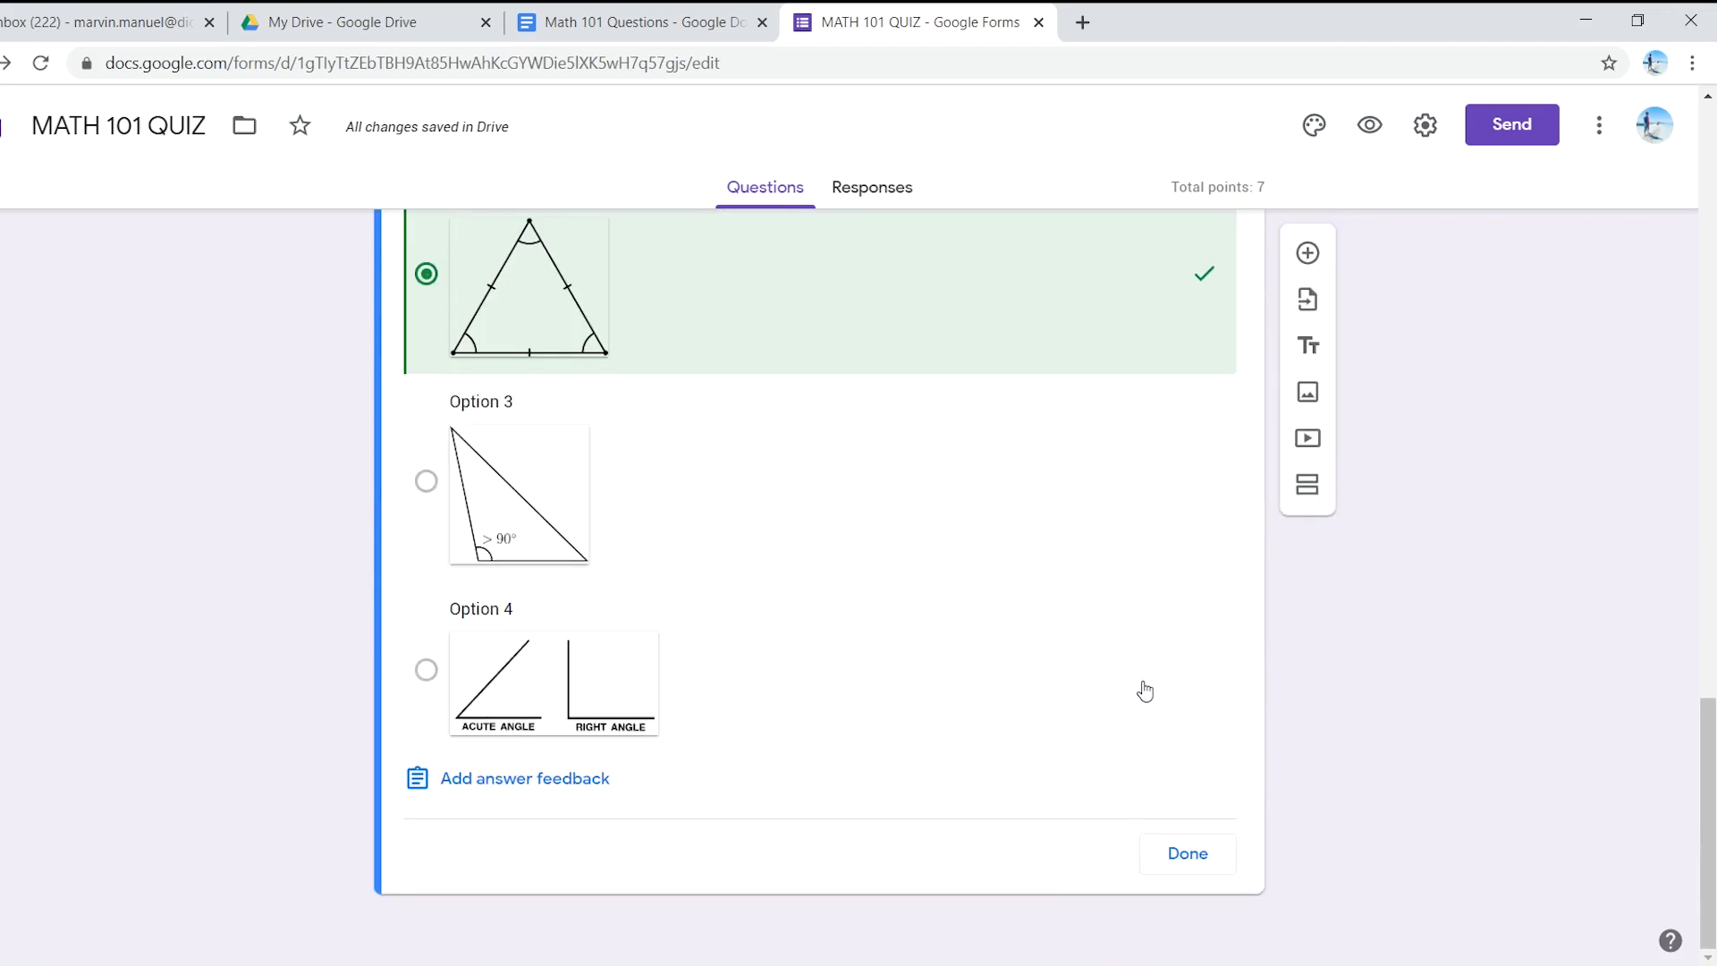
{"action": "left_click", "coordinate": [1187, 854]}
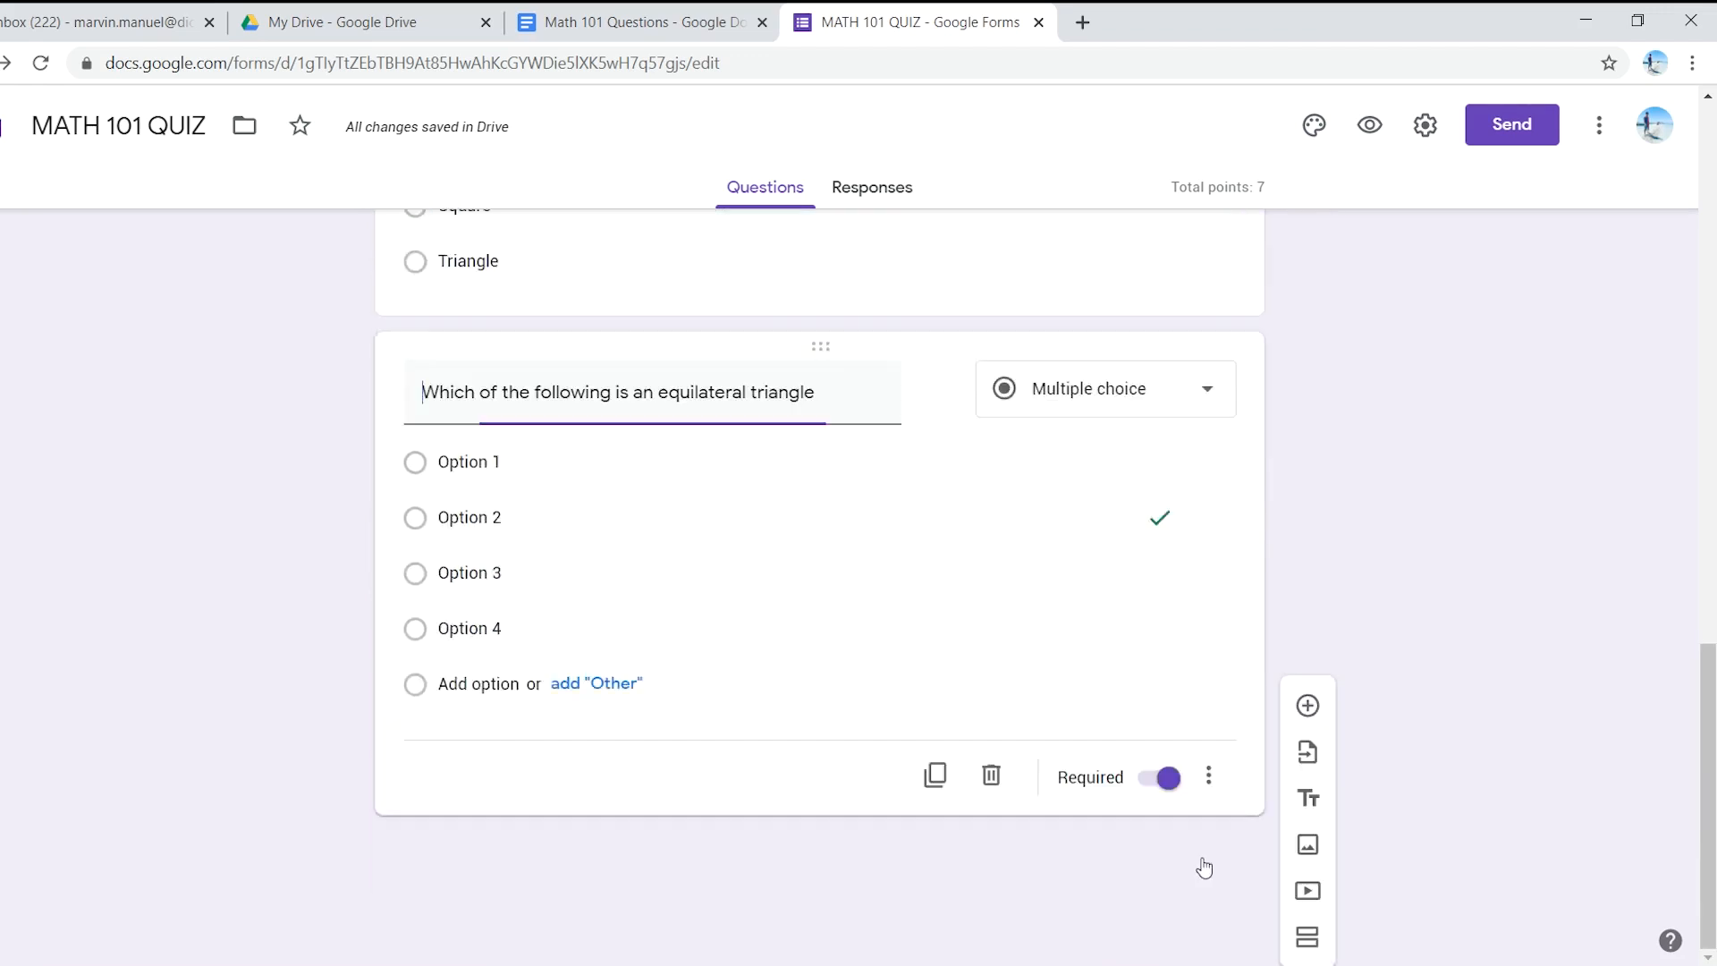
{"action": "scroll", "coordinate": [612, 602], "scroll_direction": "down", "scroll_amount": 6}
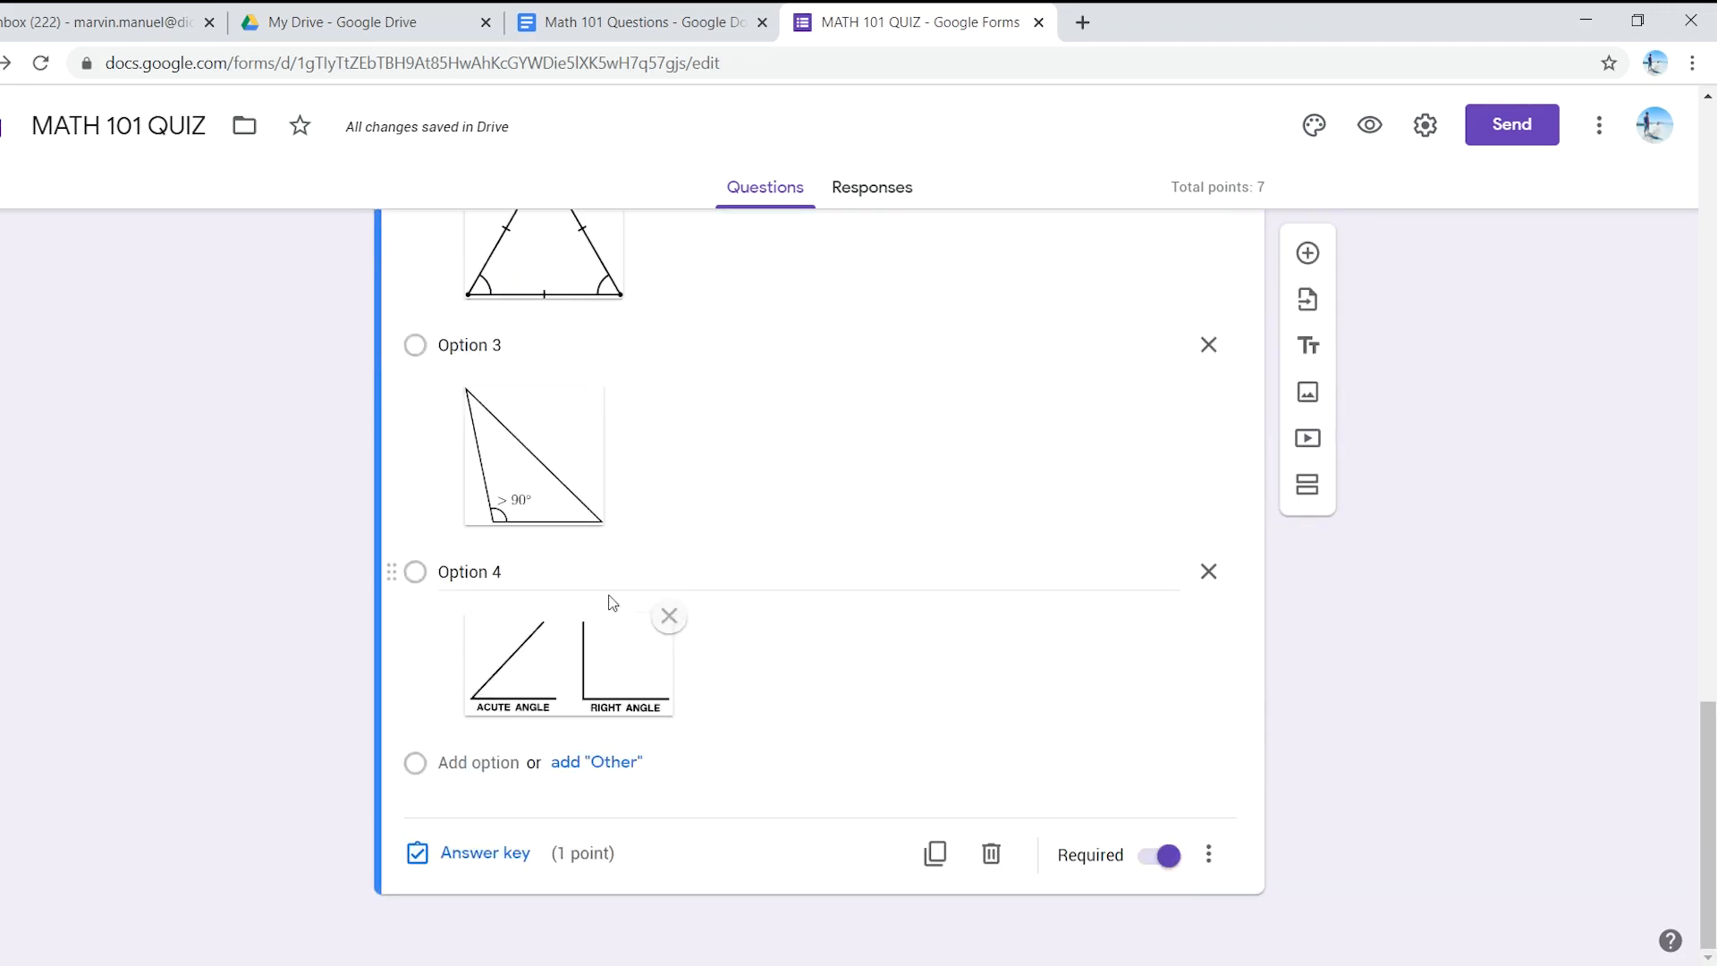
{"action": "left_click", "coordinate": [666, 13]}
{"action": "scroll", "coordinate": [538, 749], "scroll_direction": "down", "scroll_amount": 6}
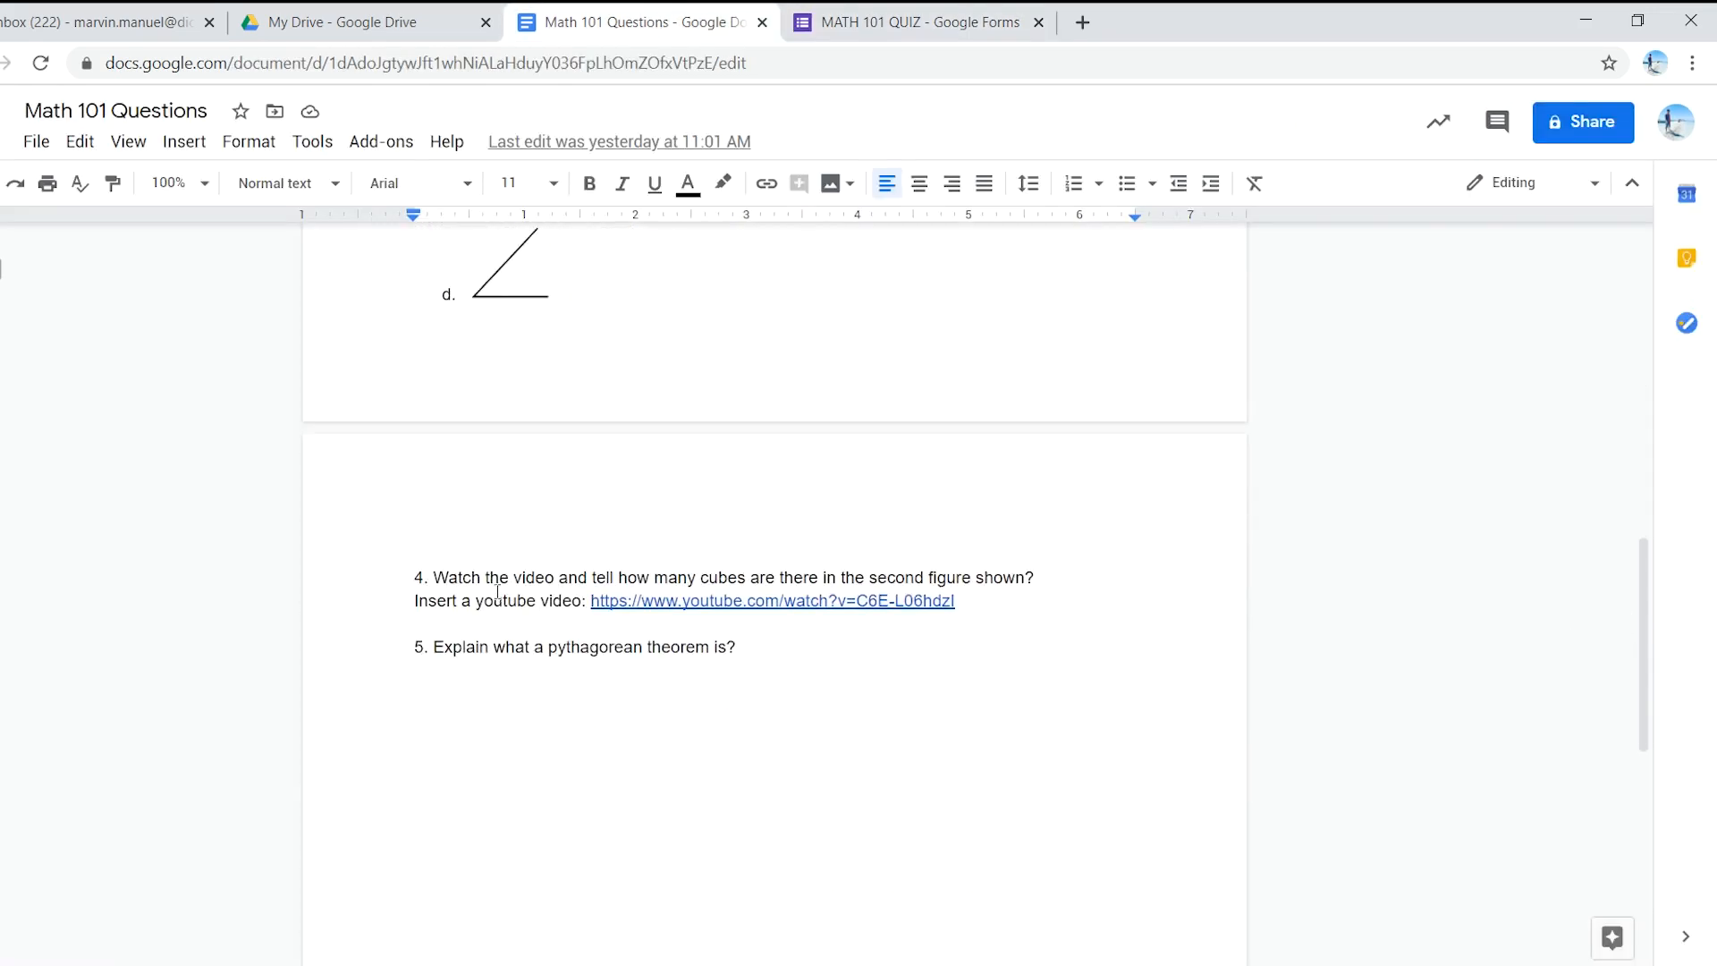
{"action": "left_click_drag", "start_coordinate": [434, 576], "coordinate": [1049, 582]}
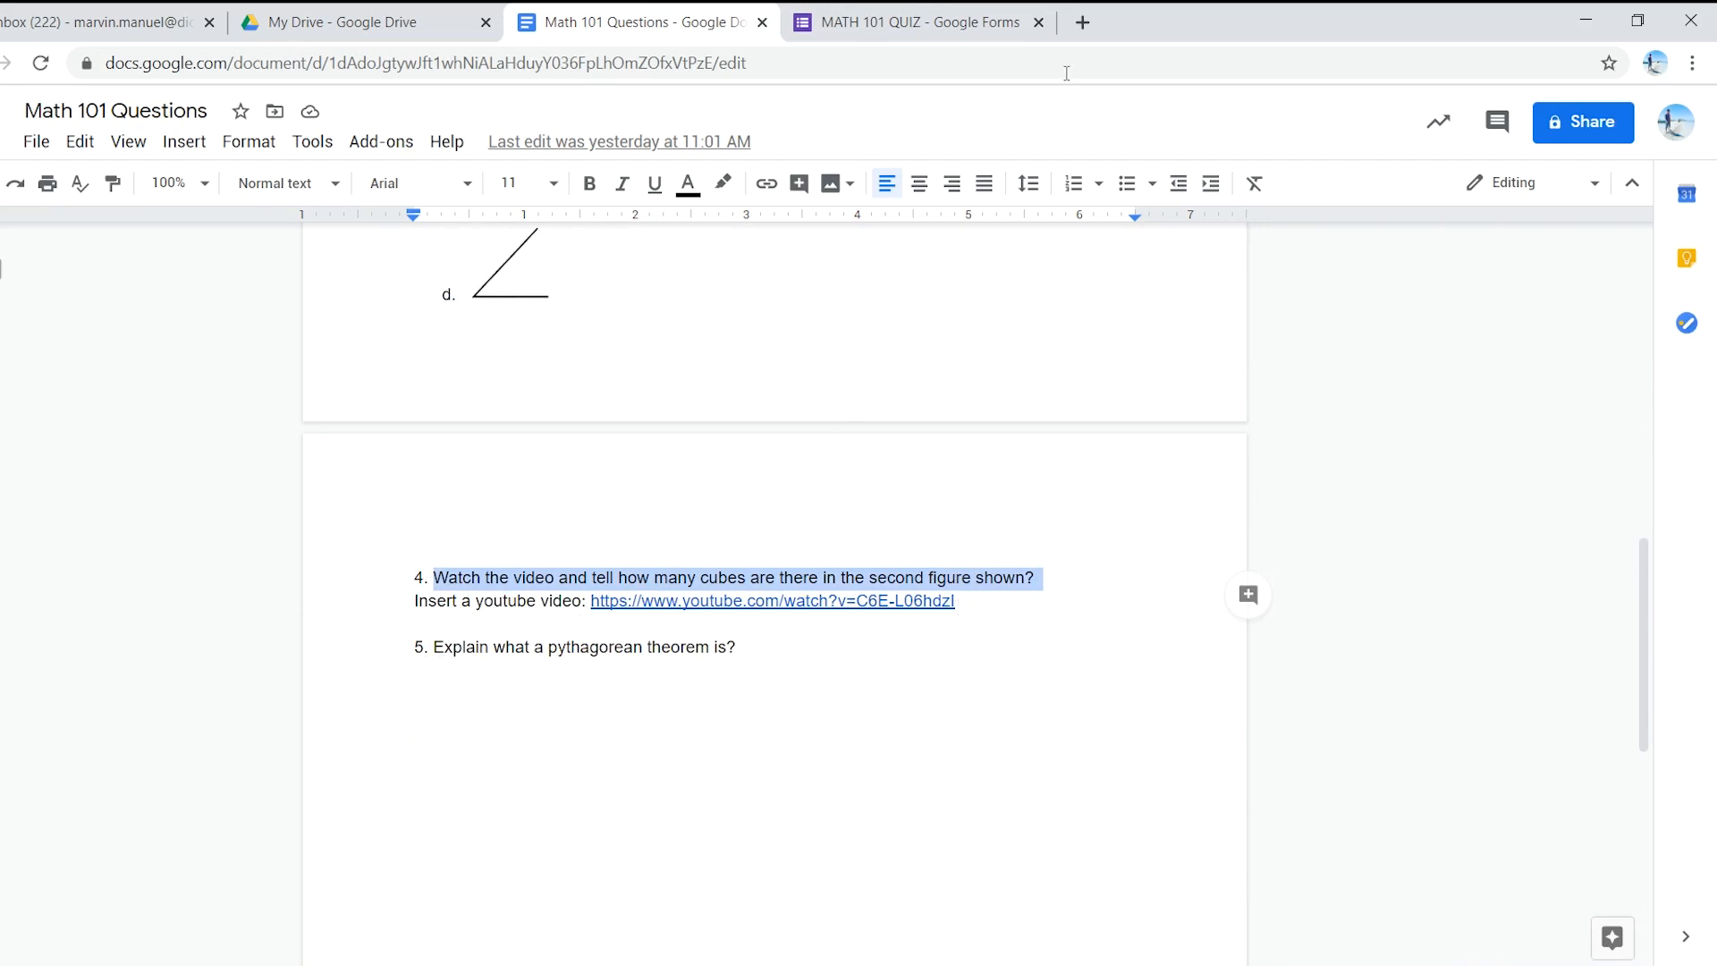
{"action": "left_click", "coordinate": [938, 20]}
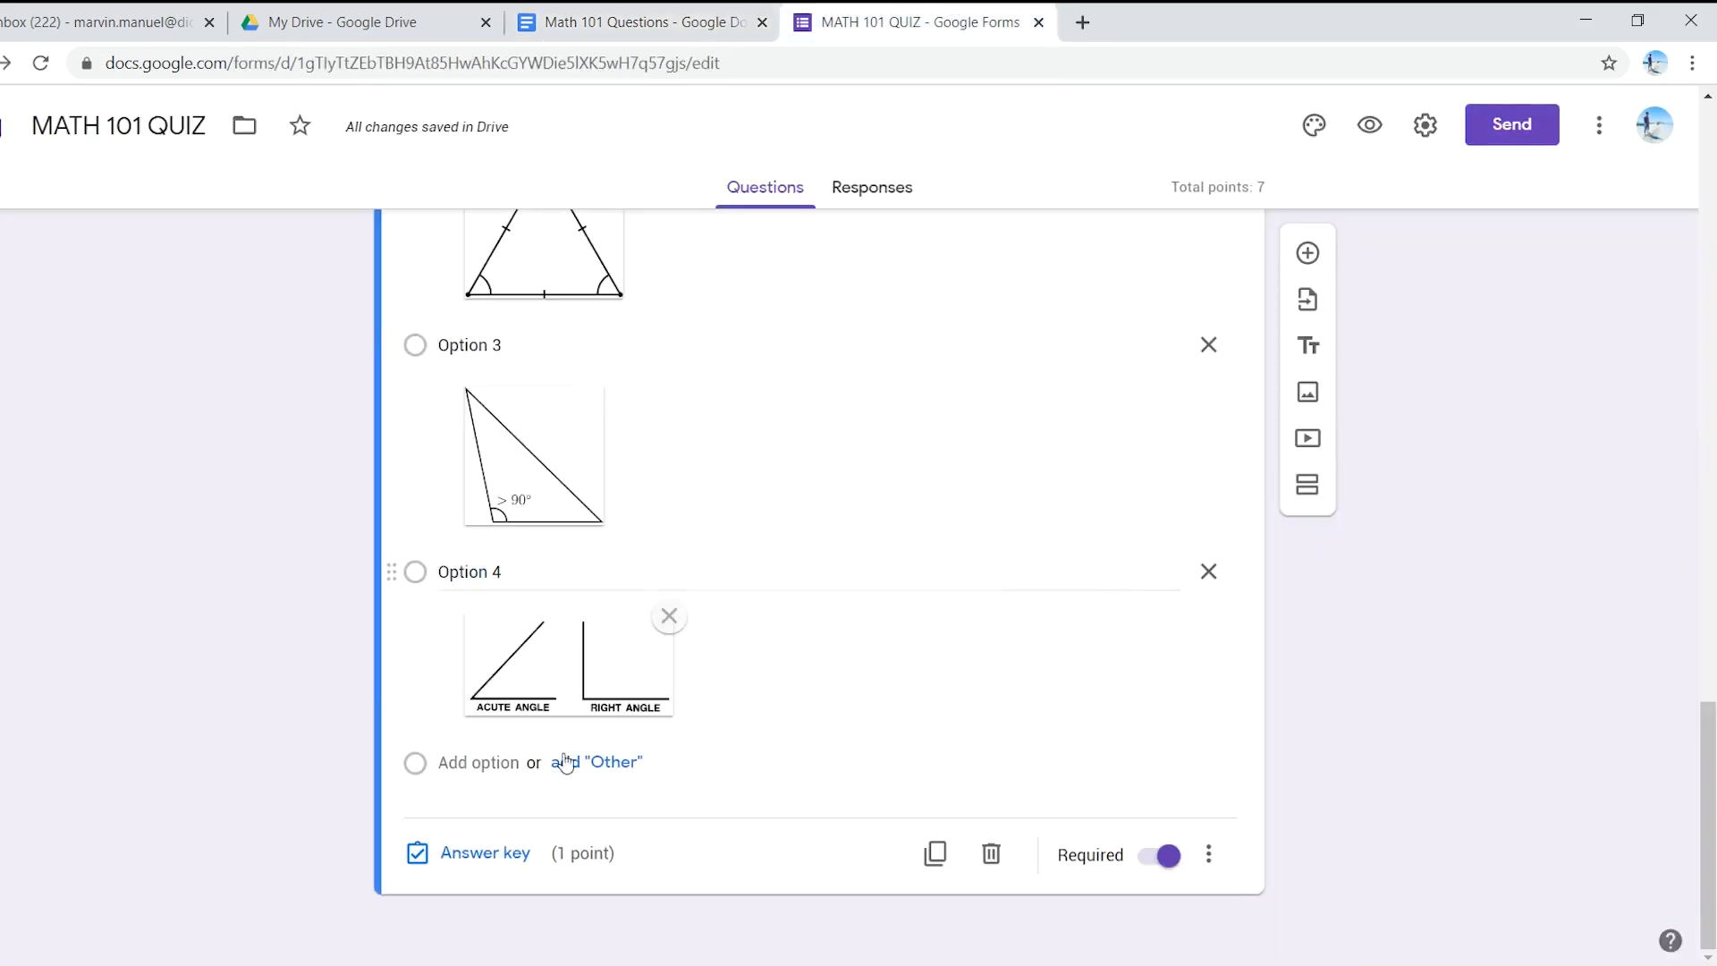
{"action": "scroll", "coordinate": [1086, 787], "scroll_direction": "up", "scroll_amount": 1}
{"action": "scroll", "coordinate": [1082, 784], "scroll_direction": "down", "scroll_amount": 1}
- Add the Numberblocks YouTube video by pasting its URL from question 4 of the Math 101 Questions doc
{"action": "left_click", "coordinate": [1307, 439]}
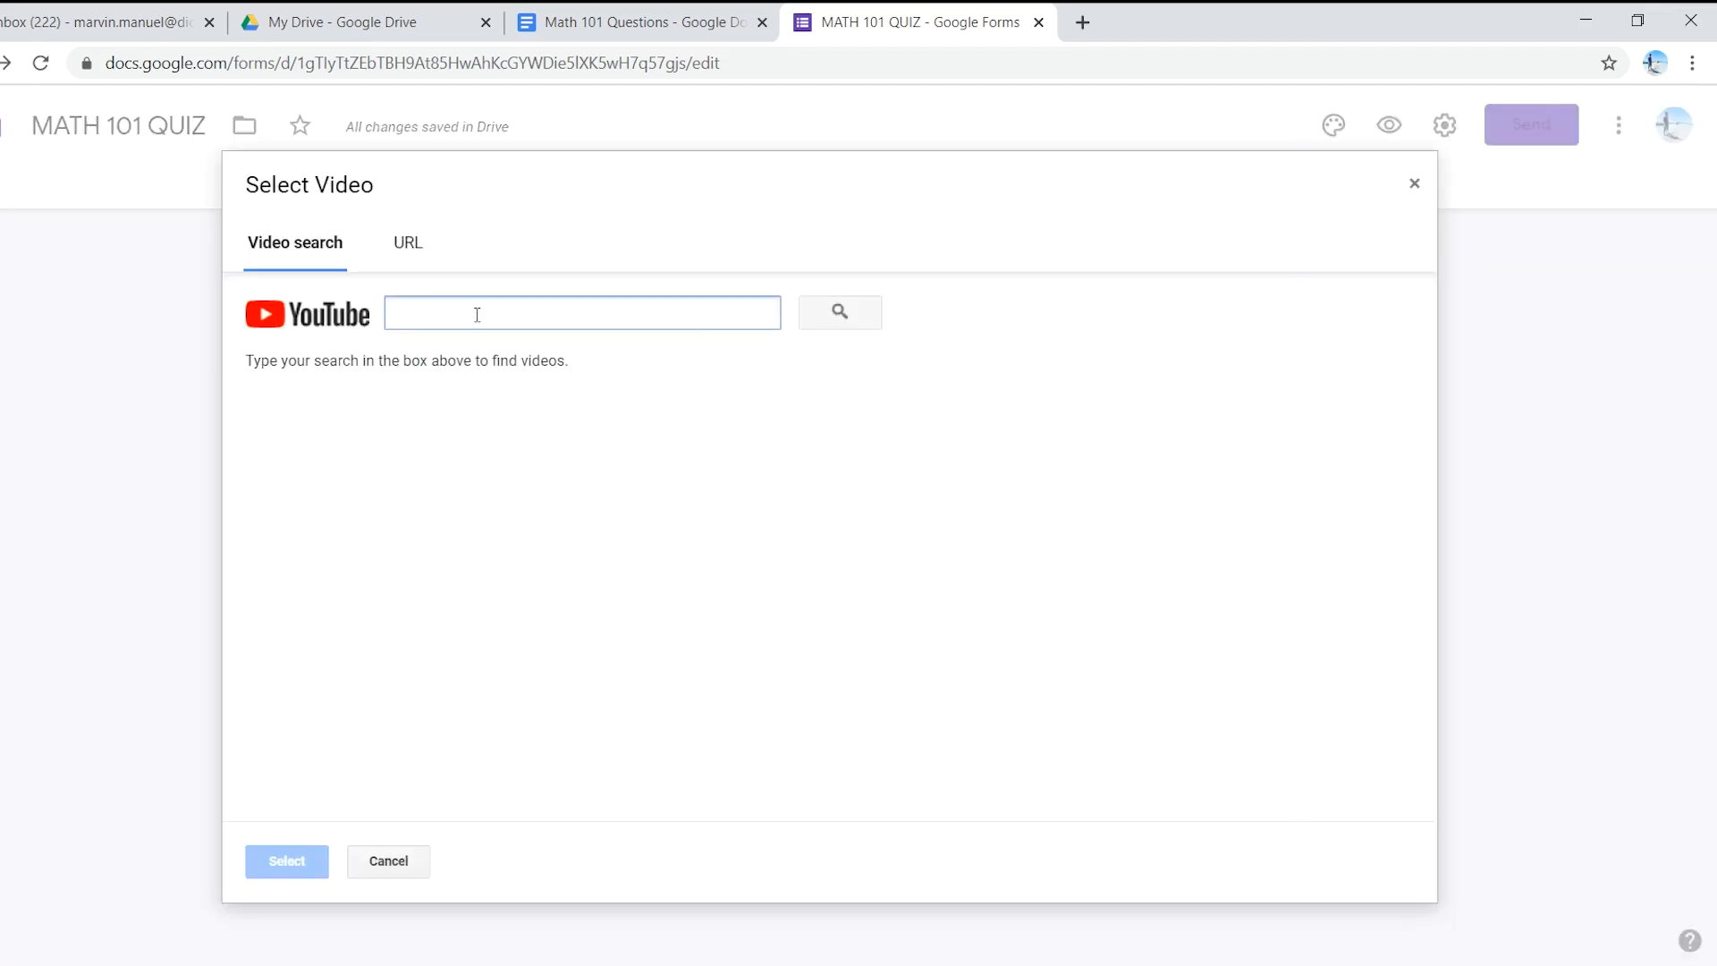
{"action": "left_click", "coordinate": [410, 253]}
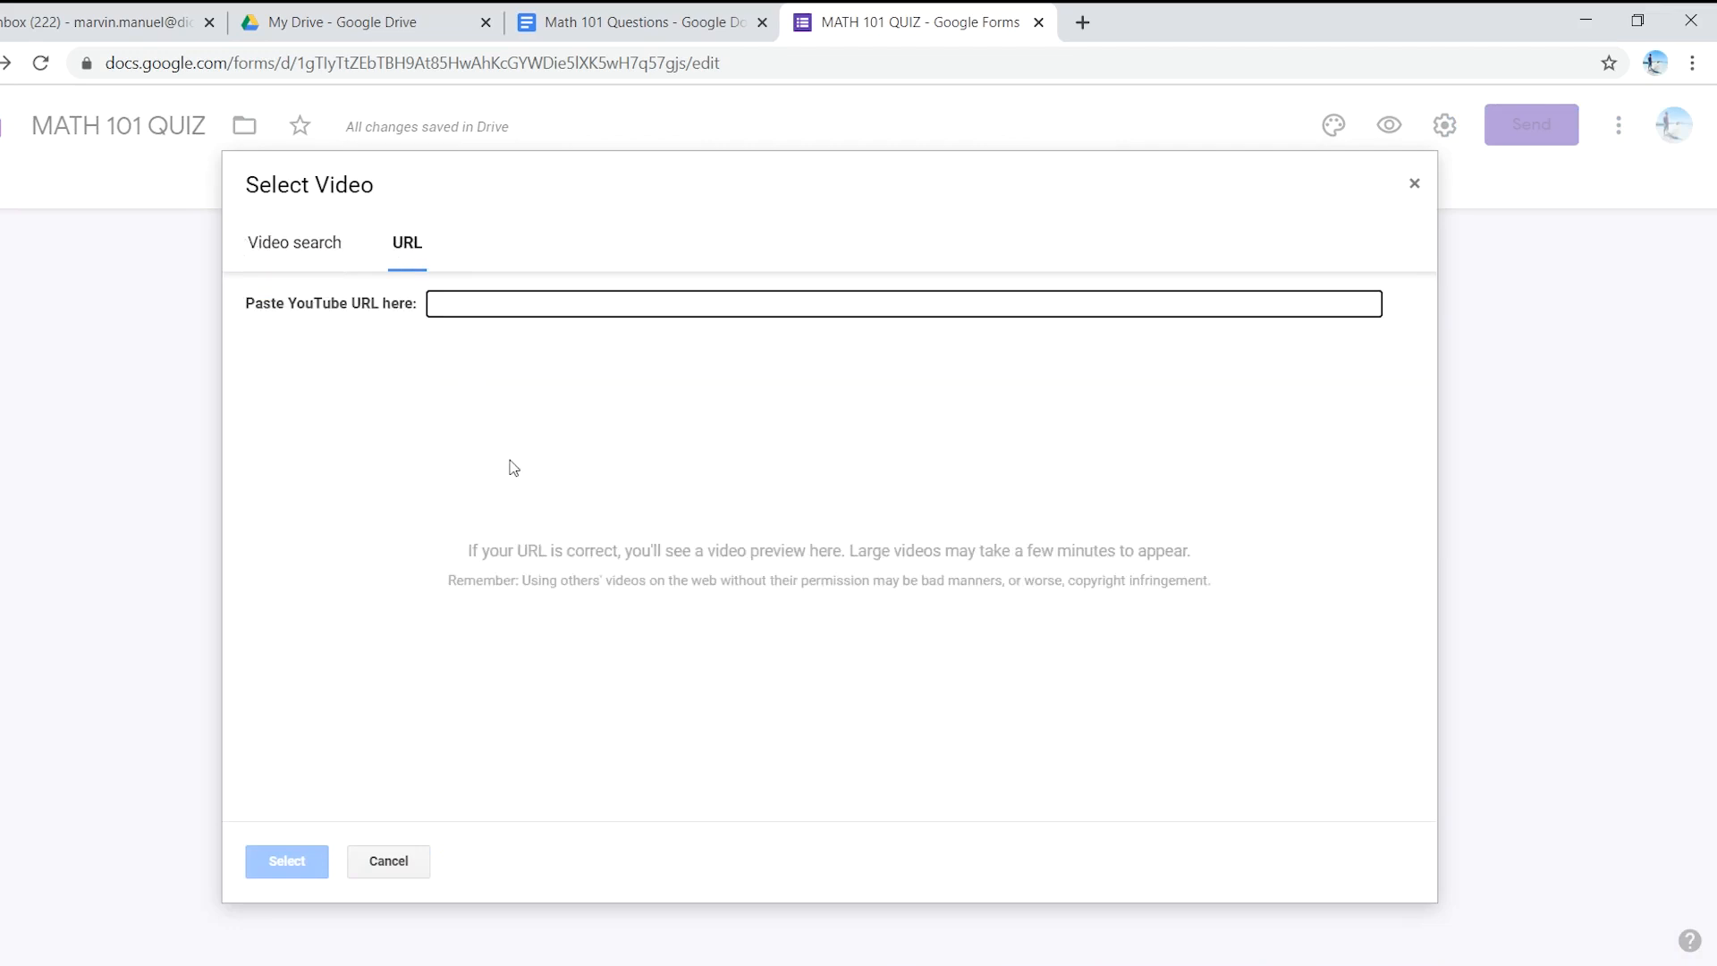
{"action": "left_click", "coordinate": [605, 27]}
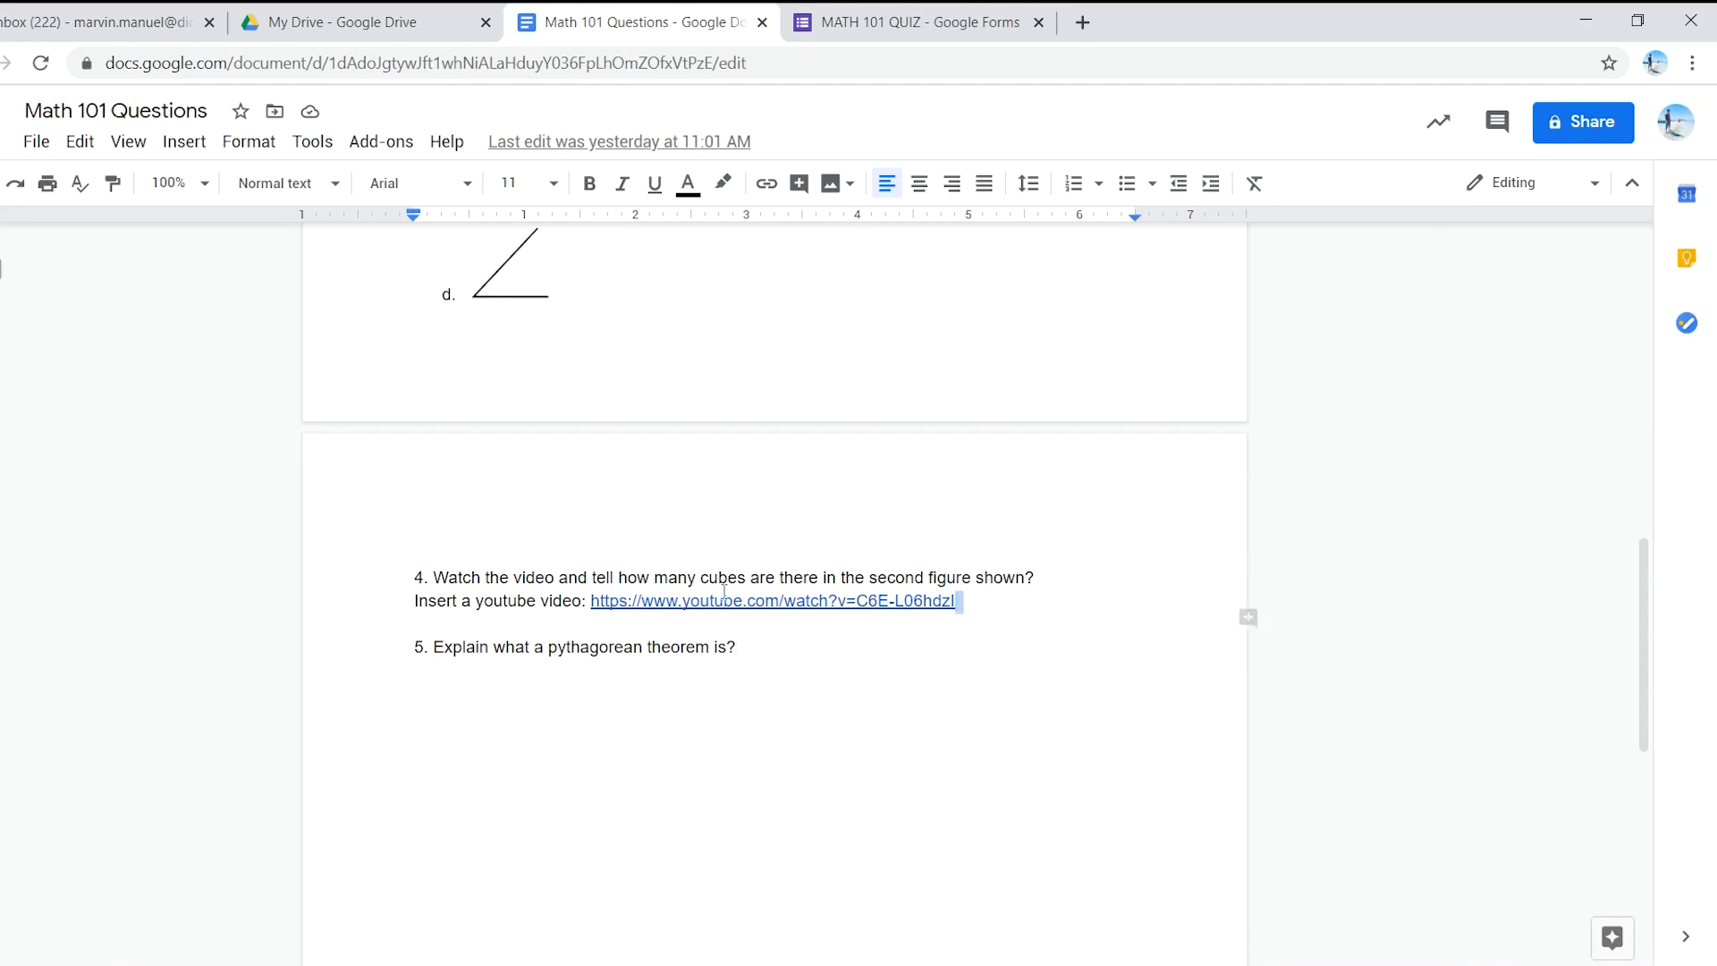
{"action": "left_click", "coordinate": [801, 593]}
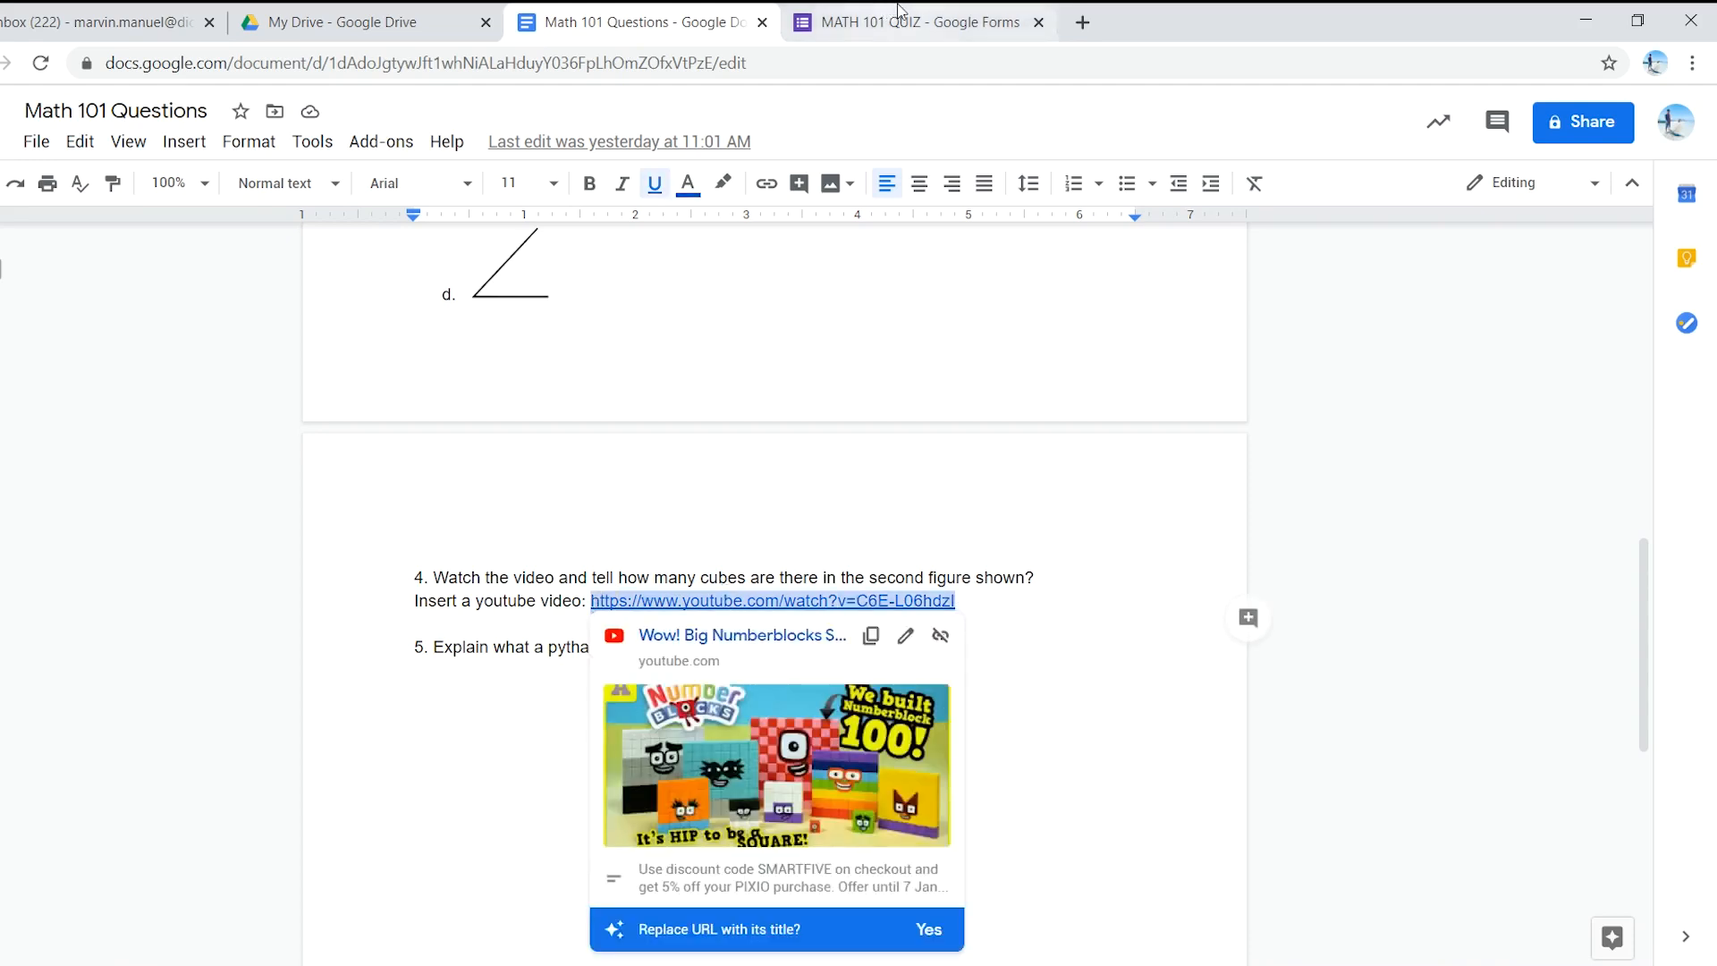
{"action": "left_click", "coordinate": [898, 13]}
{"action": "type", "text": "https://www.youtube.com/watch?v=C6E-L06hdzI"}
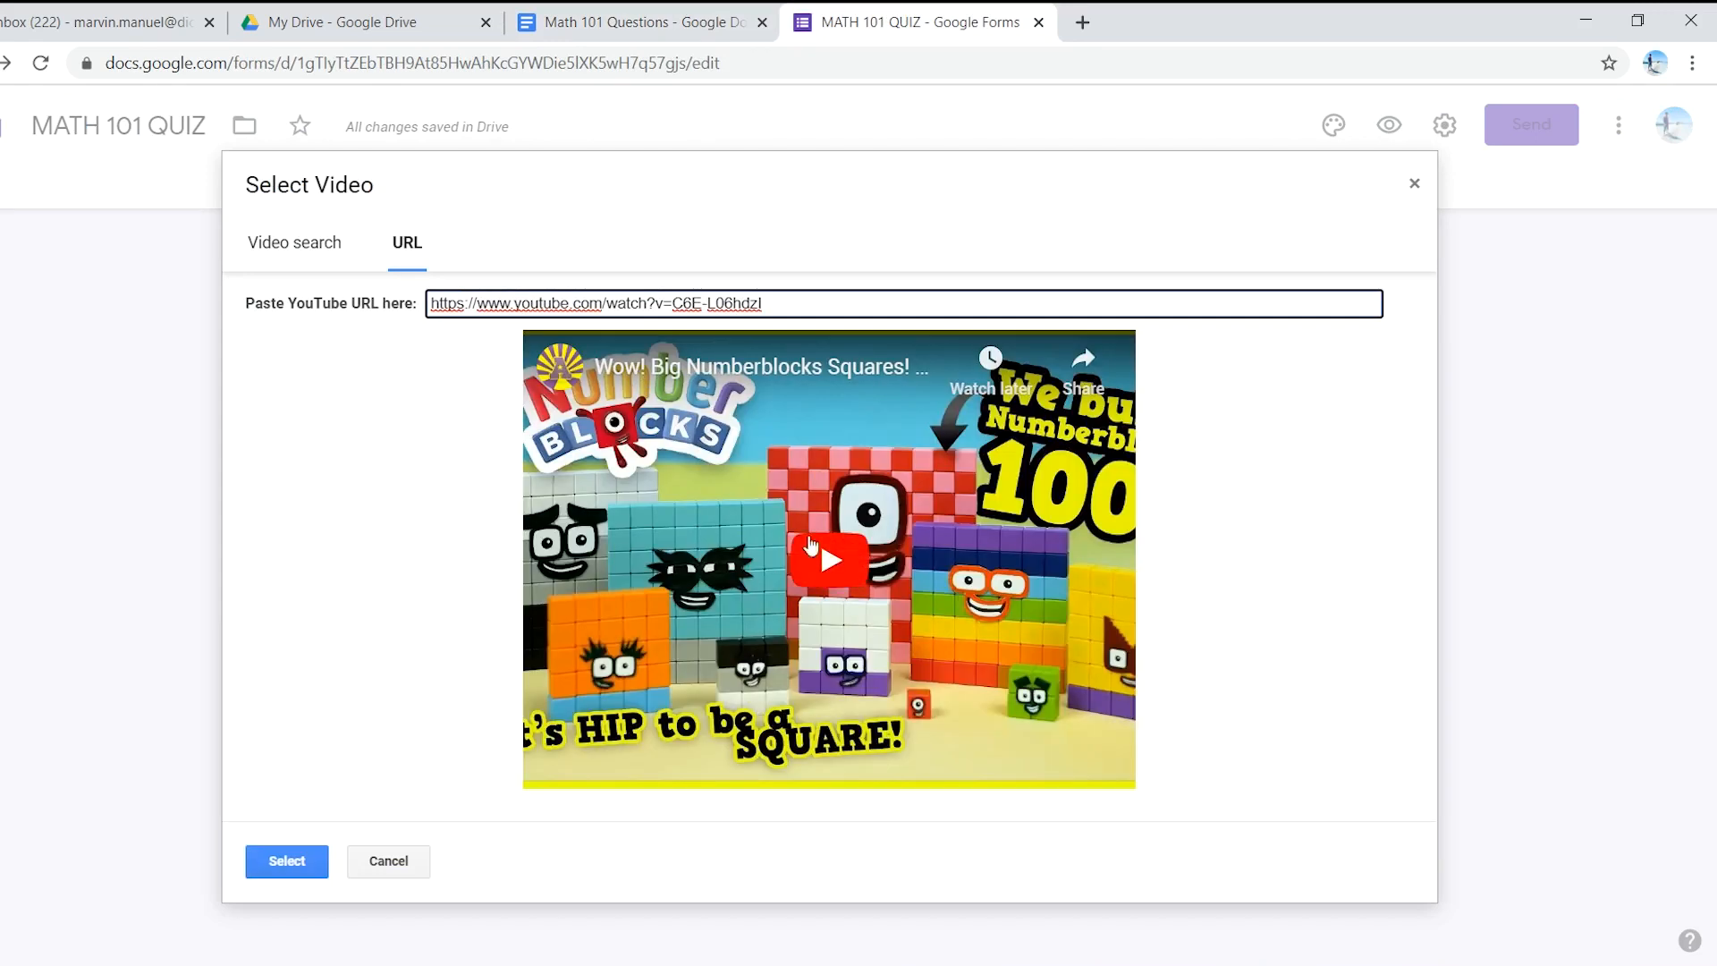
{"action": "left_click", "coordinate": [290, 862]}
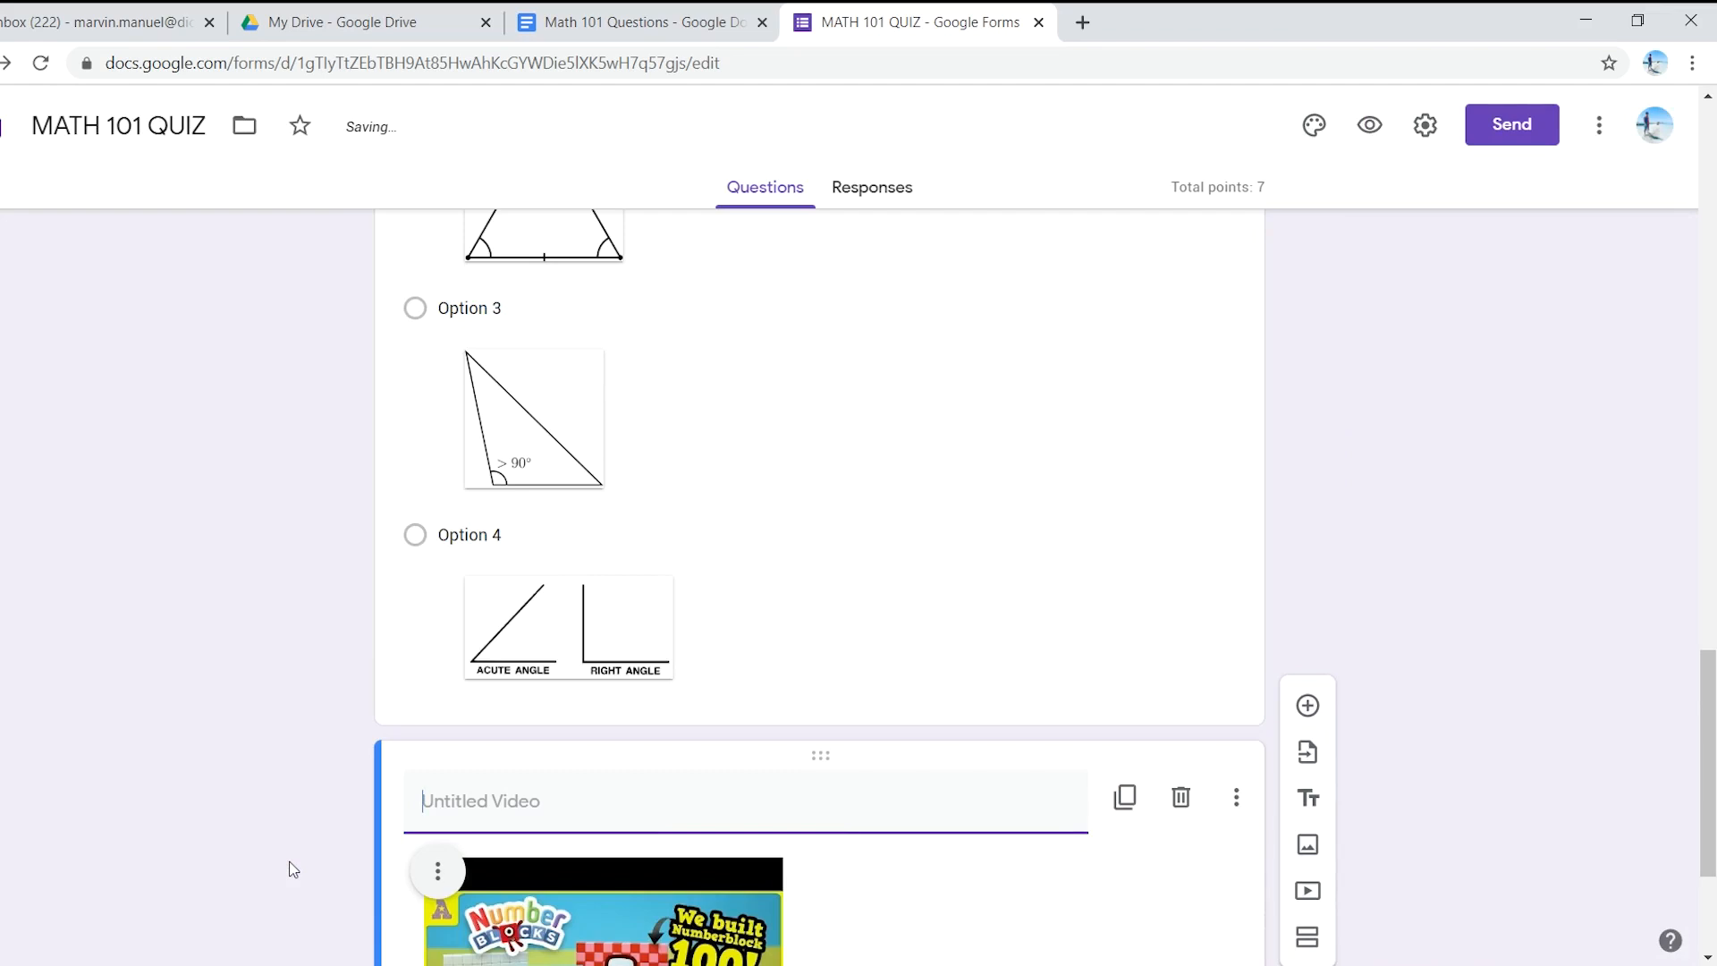
- Copy question 4's full cube-counting wording from the Math 101 Questions doc
{"action": "scroll", "coordinate": [540, 759], "scroll_direction": "down", "scroll_amount": 3}
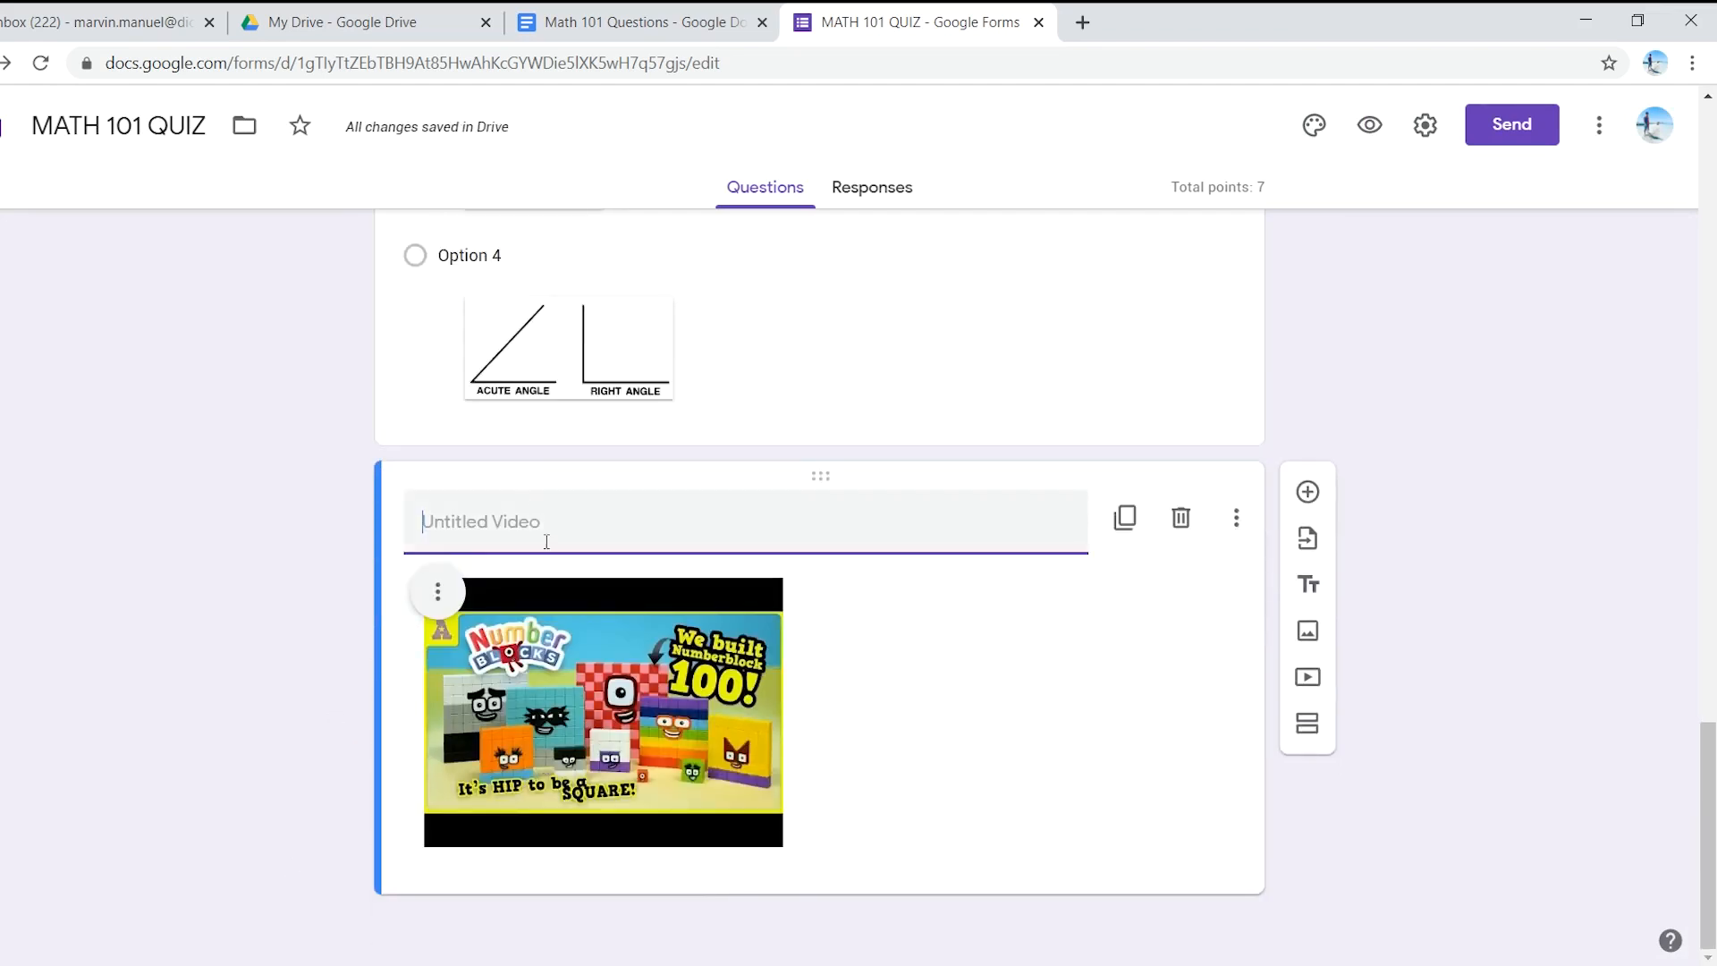
{"action": "left_click", "coordinate": [923, 574]}
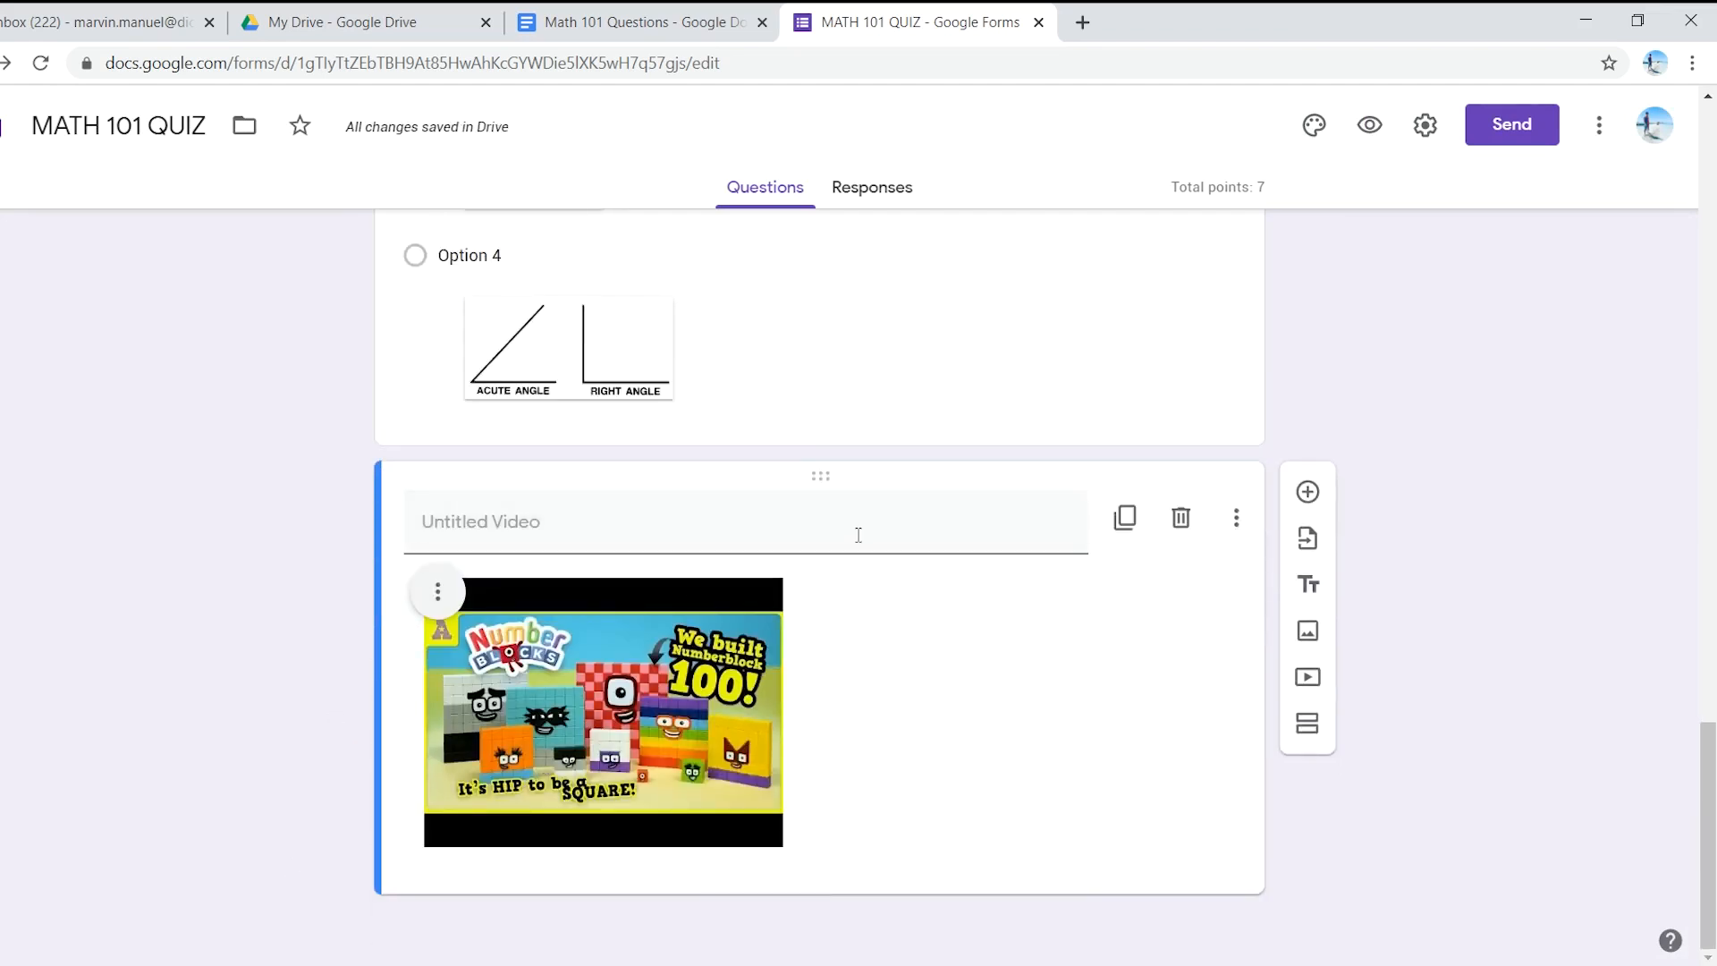
{"action": "left_click", "coordinate": [702, 19]}
{"action": "left_click", "coordinate": [1059, 650]}
{"action": "left_click_drag", "start_coordinate": [1048, 645], "coordinate": [441, 651]}
{"action": "left_click_drag", "start_coordinate": [1037, 647], "coordinate": [435, 655]}
{"action": "key", "text": "ctrl+c"}
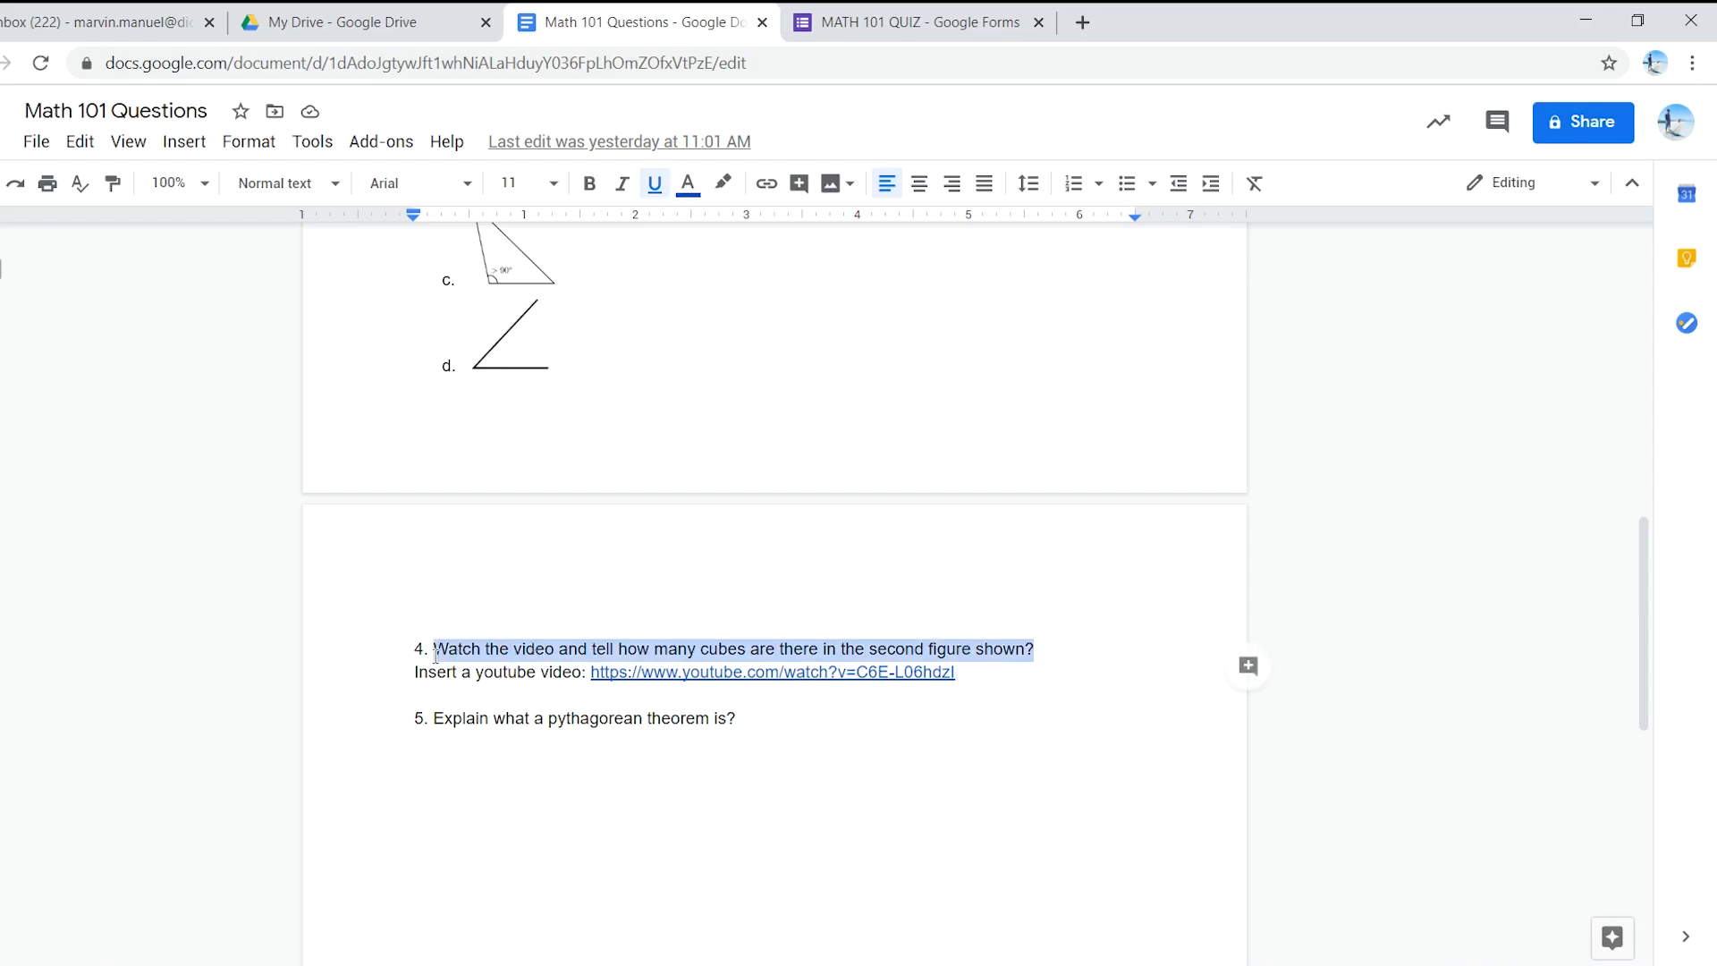
{"action": "left_click", "coordinate": [869, 13]}
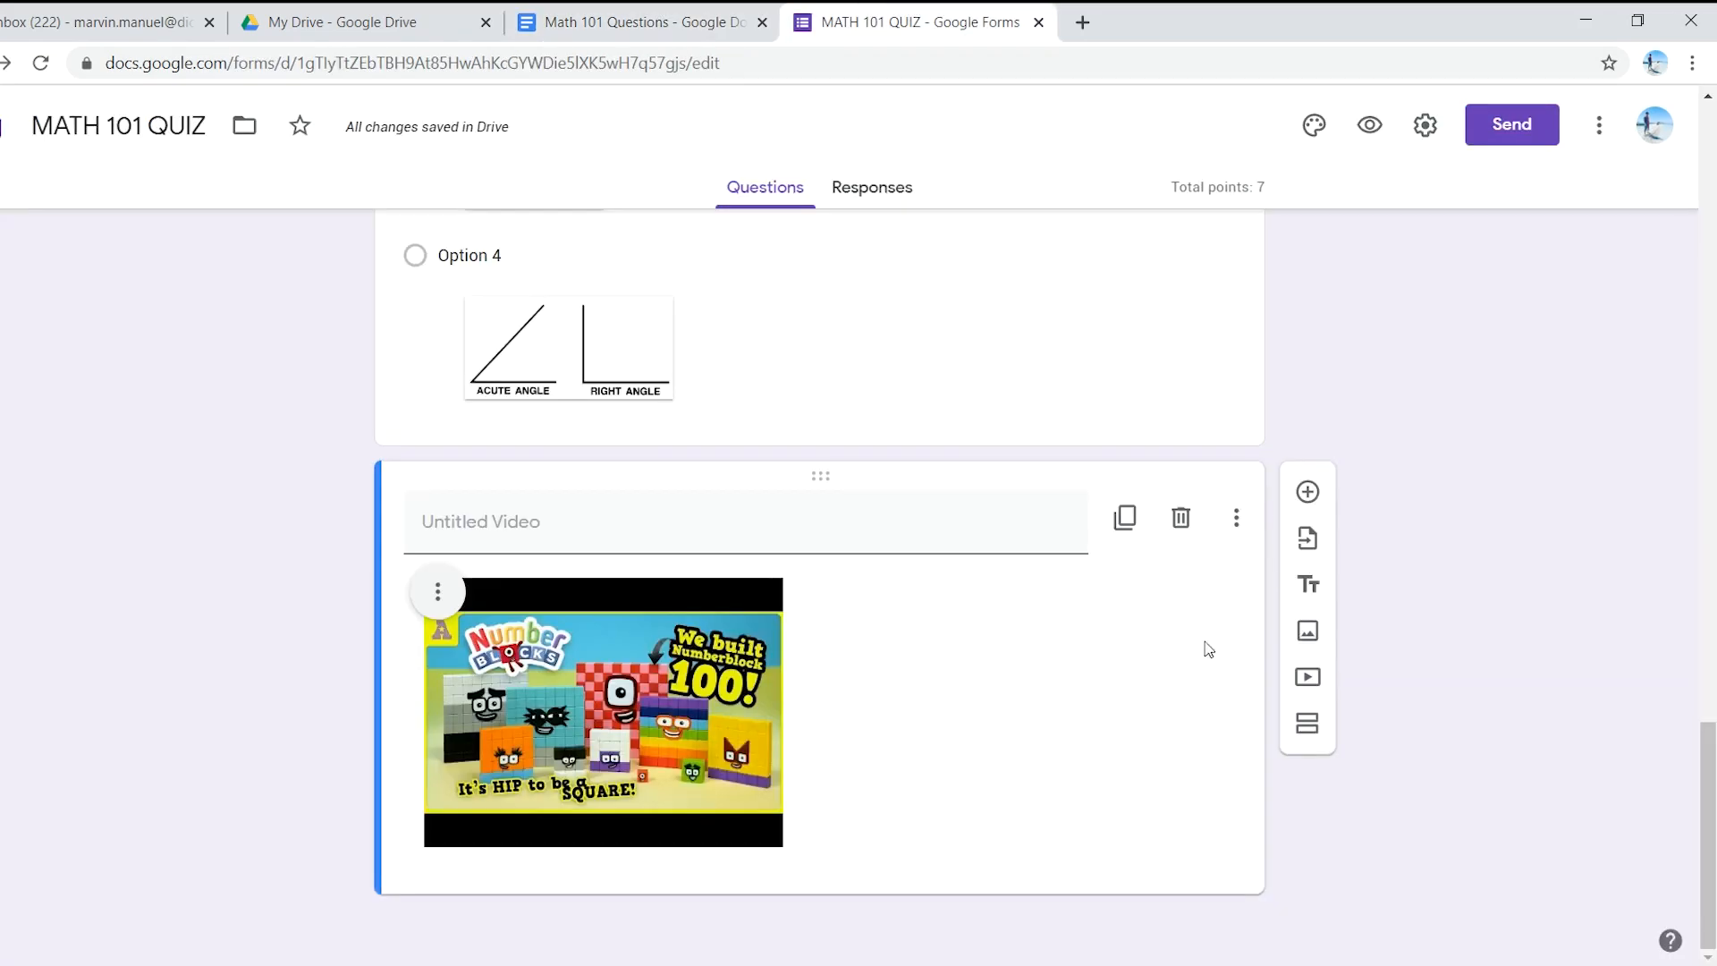
- Add a question below the video with question 4's pasted wording and first option 8
{"action": "left_click", "coordinate": [1308, 495]}
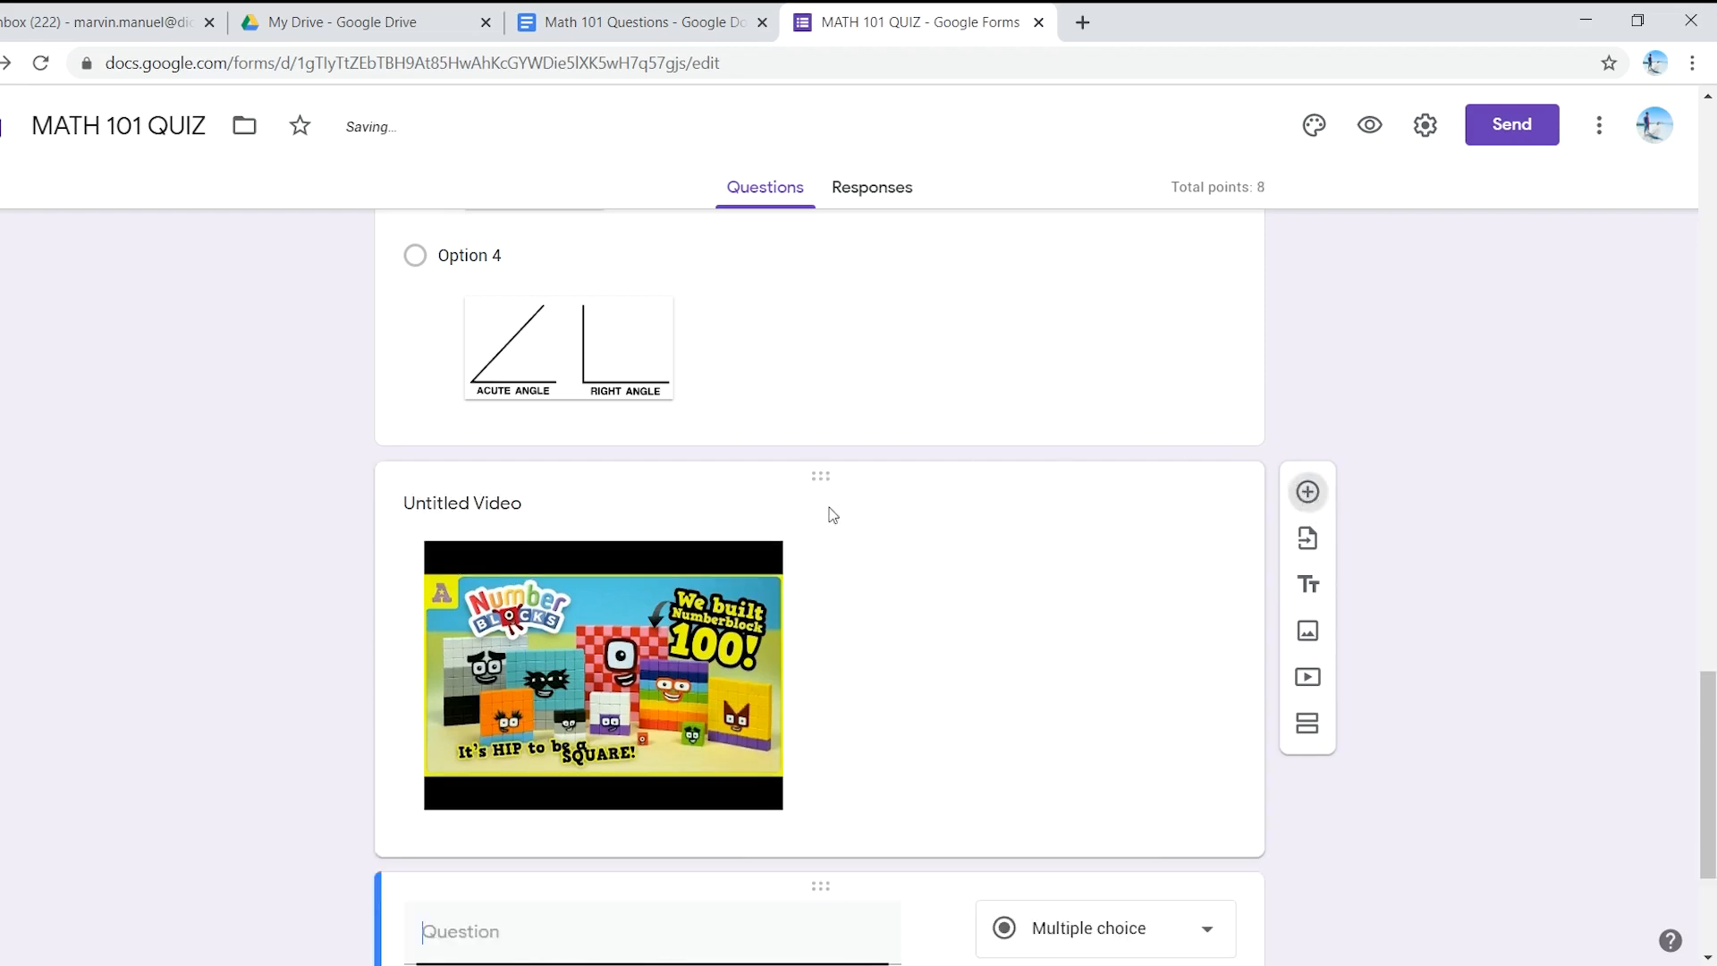
{"action": "key", "text": "ctrl+v"}
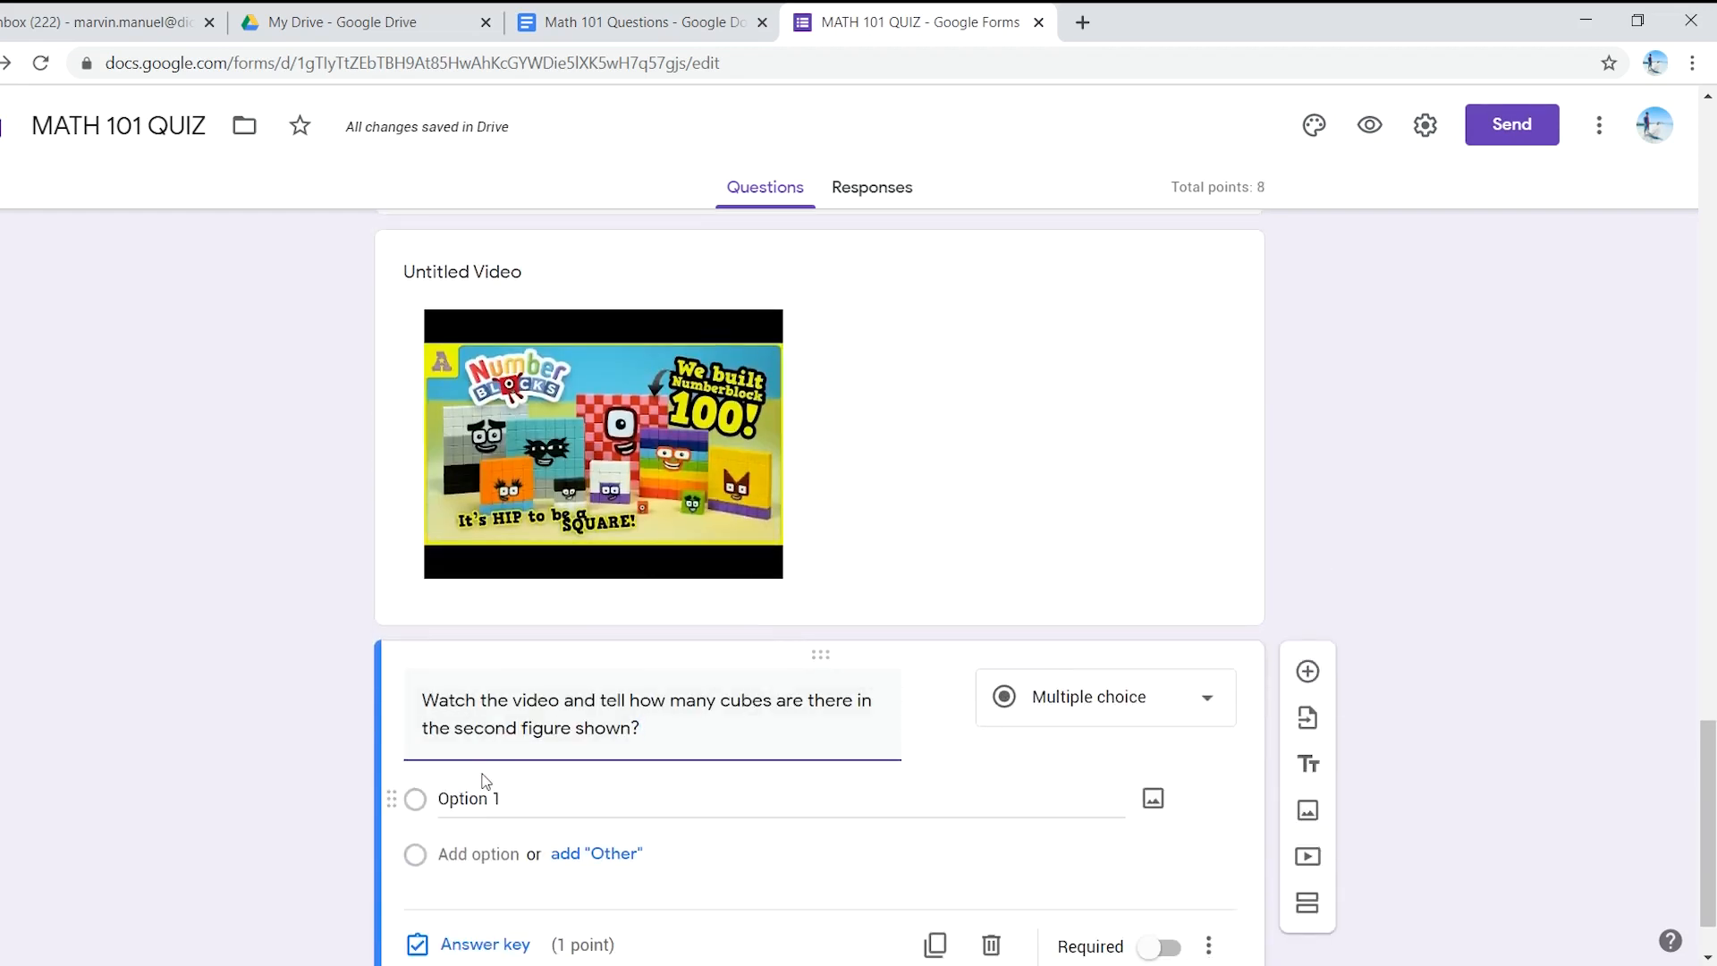
{"action": "scroll", "coordinate": [518, 769], "scroll_direction": "down", "scroll_amount": 1}
{"action": "left_click", "coordinate": [526, 710]}
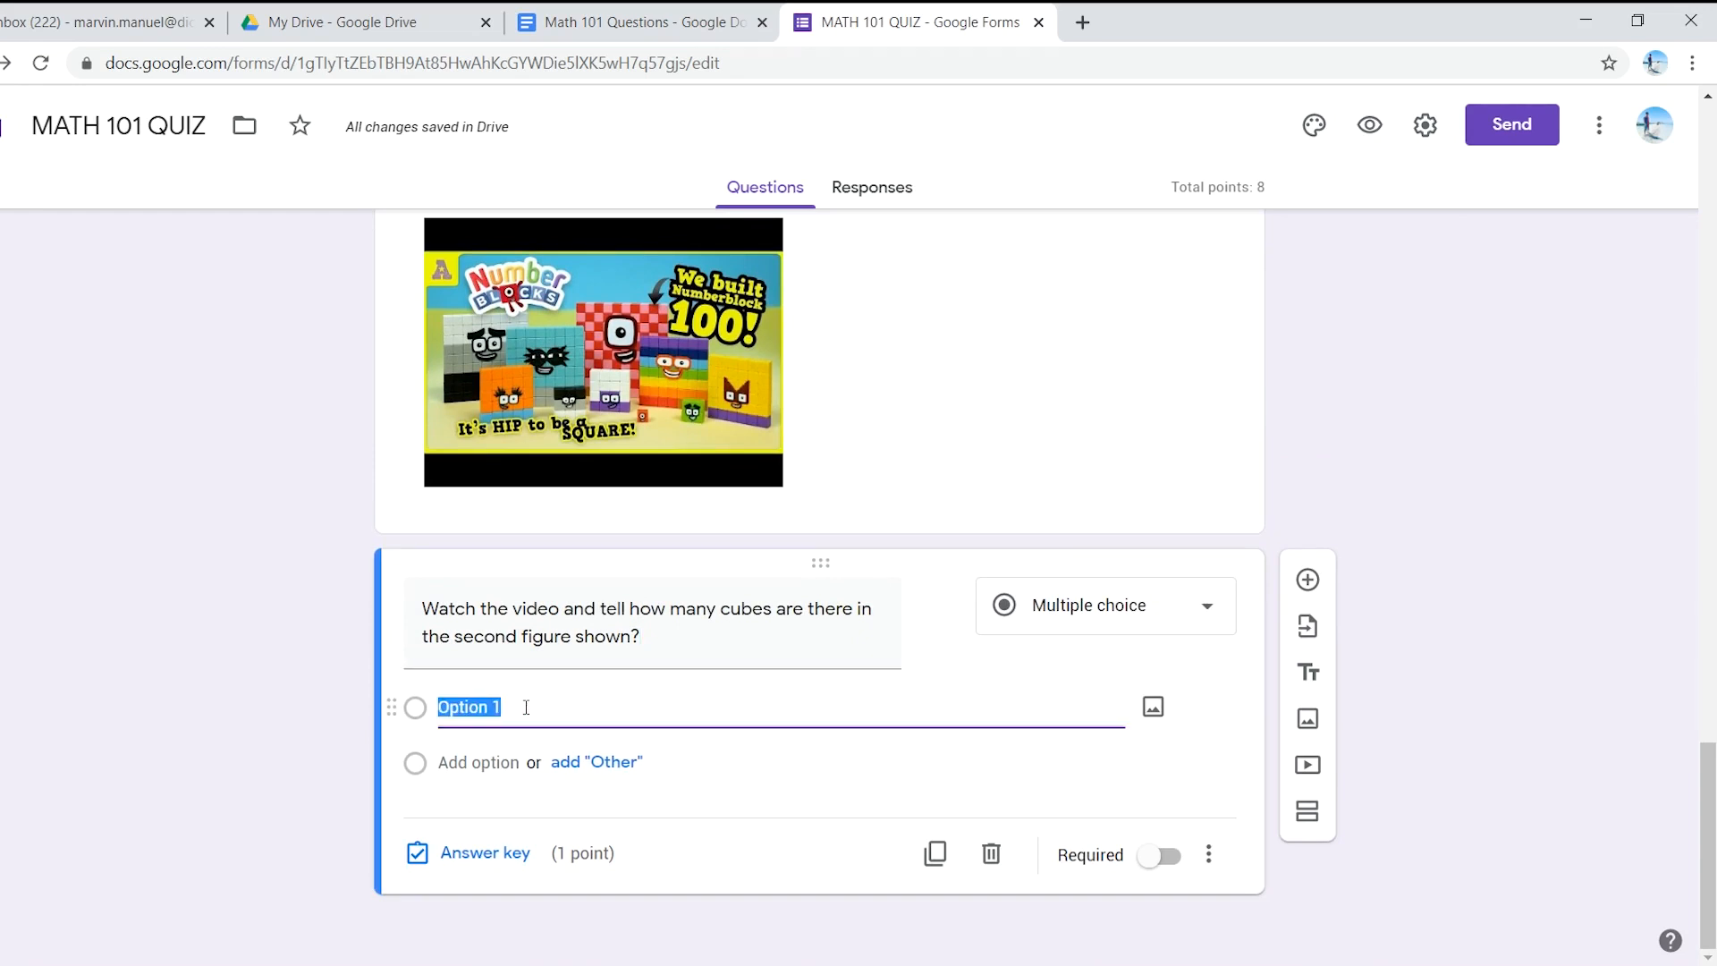
{"action": "type", "text": "8"}
- Add options 16, 32 and 64 and make the cube-counting question required
{"action": "left_click", "coordinate": [486, 760]}
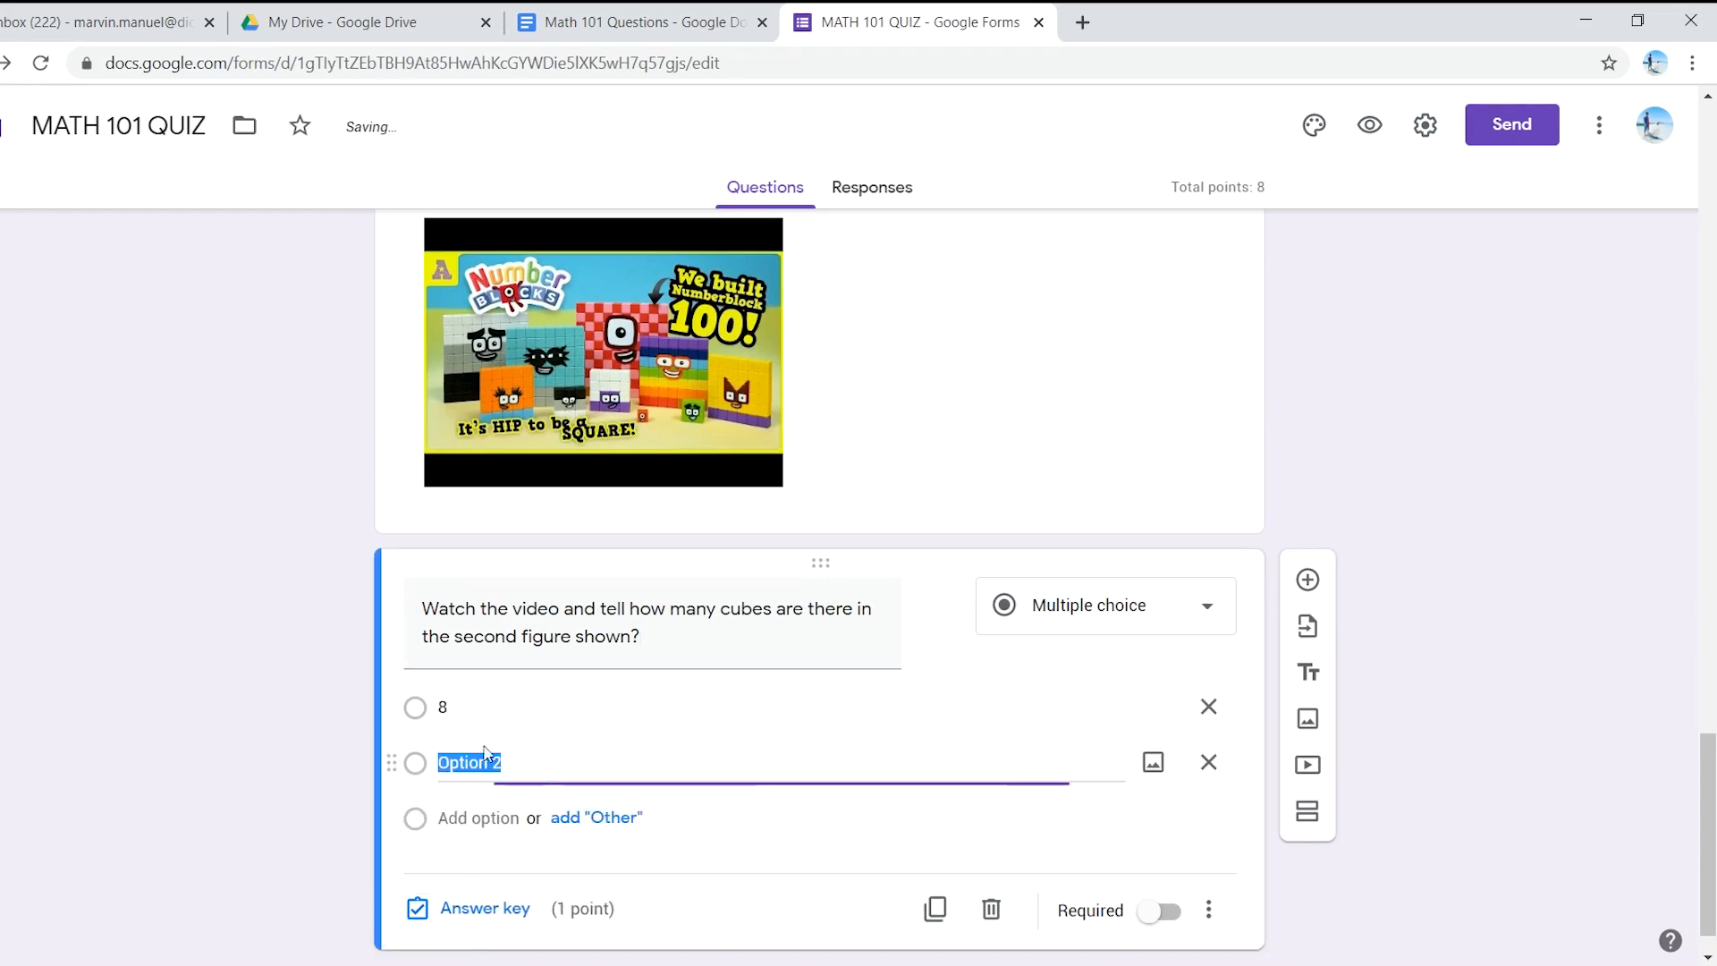
{"action": "type", "text": "16"}
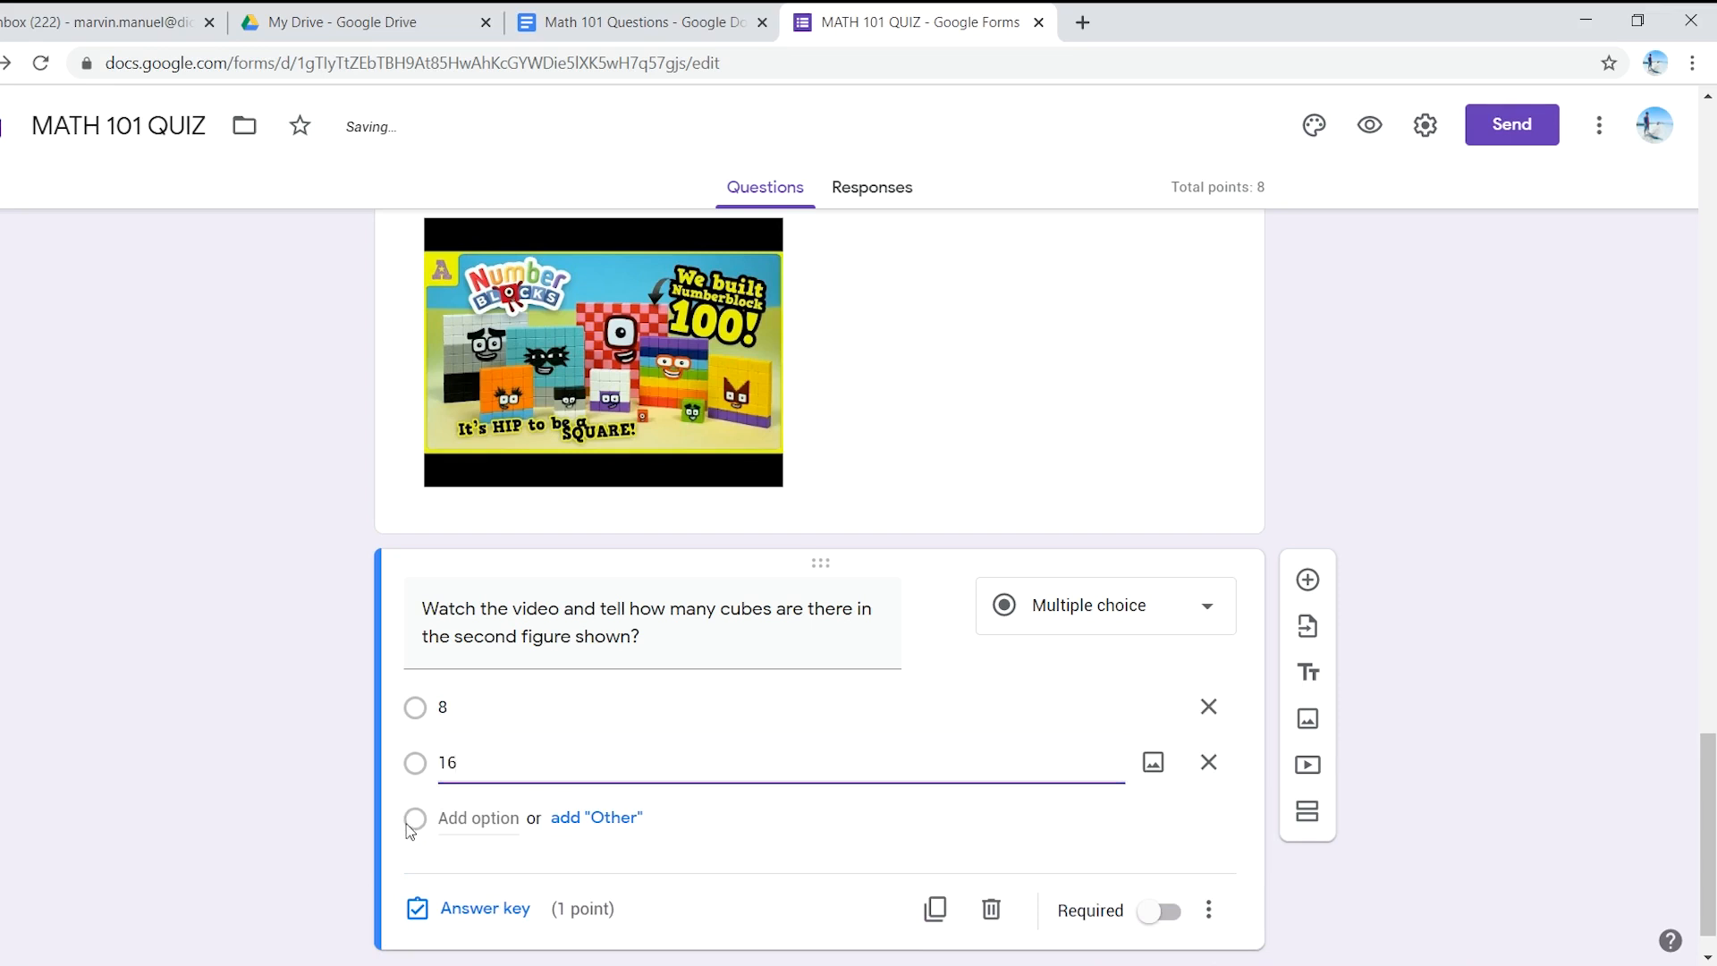
{"action": "left_click", "coordinate": [494, 810]}
{"action": "type", "text": "23"}
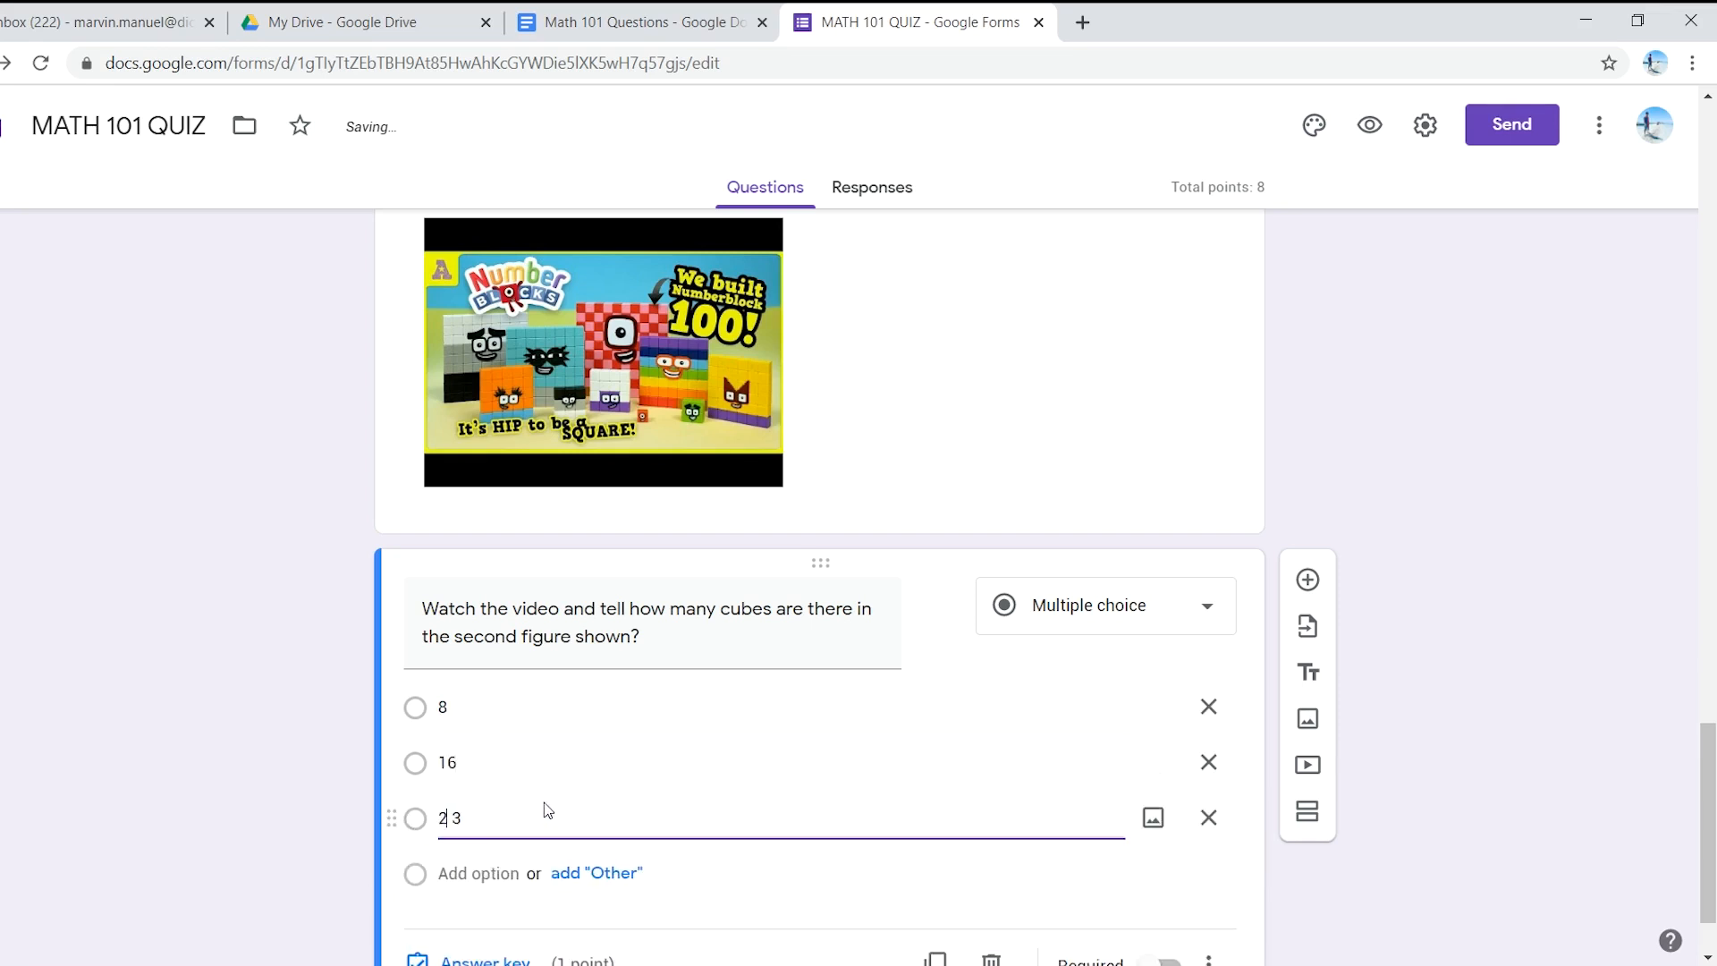
{"action": "type", "text": "3"}
{"action": "left_click", "coordinate": [501, 874]}
{"action": "type", "text": "4"}
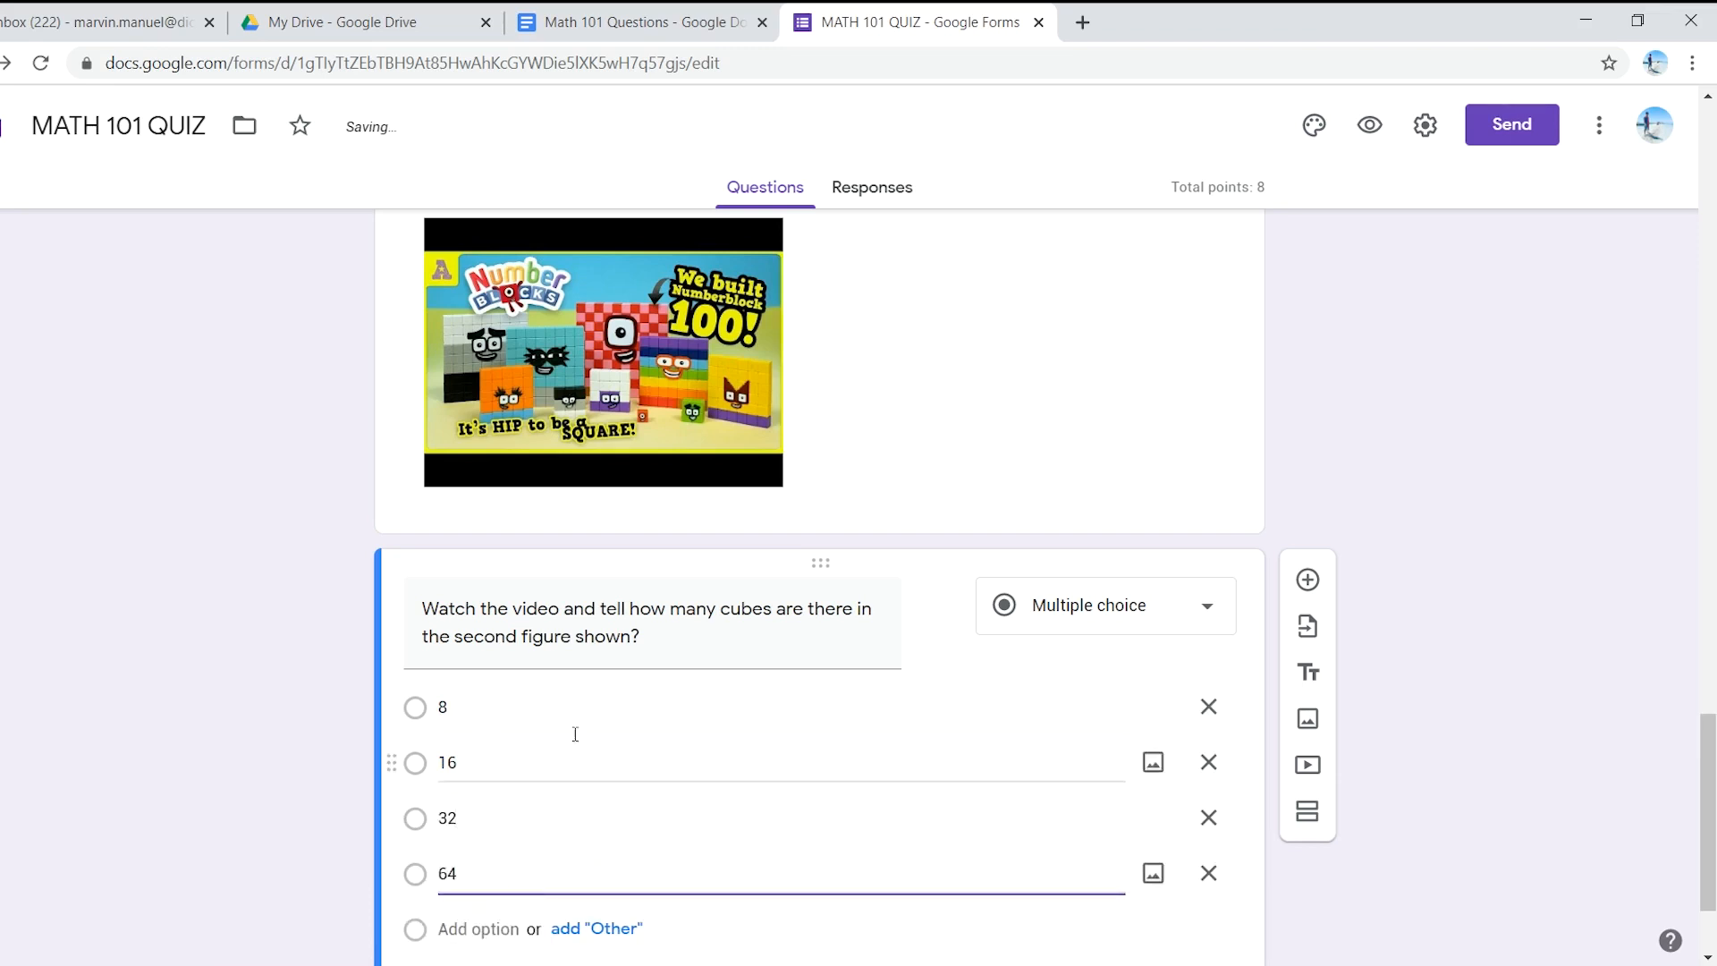
{"action": "scroll", "coordinate": [566, 782], "scroll_direction": "down", "scroll_amount": 2}
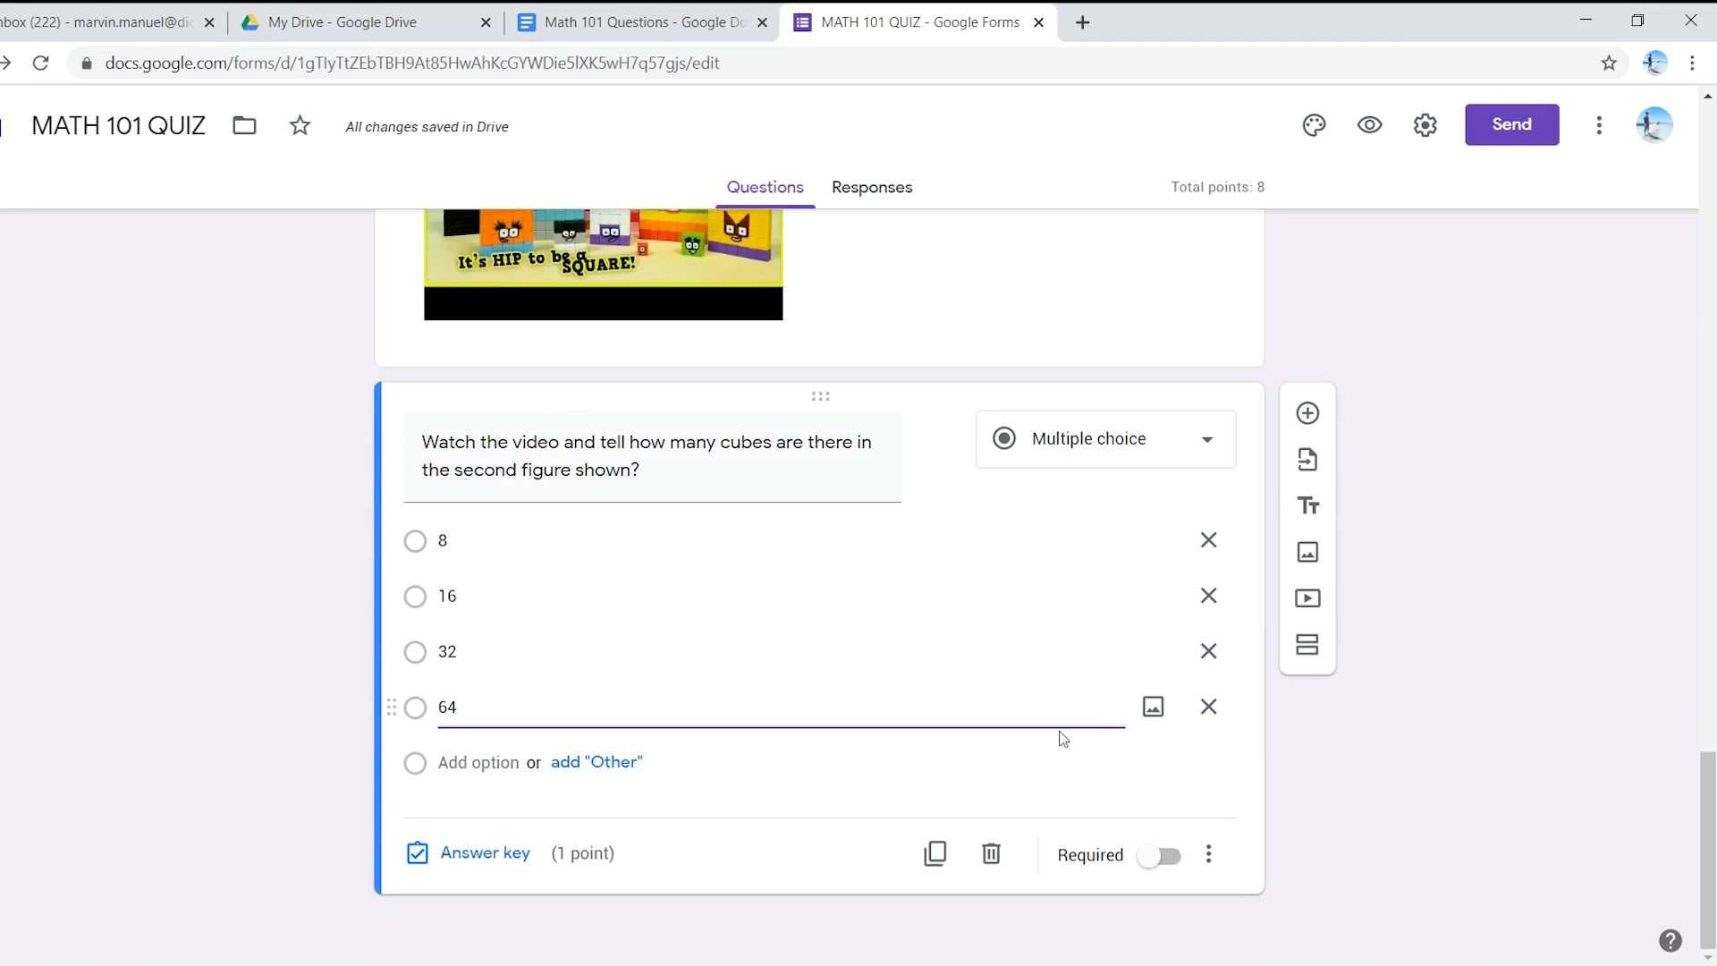
{"action": "left_click", "coordinate": [1171, 860]}
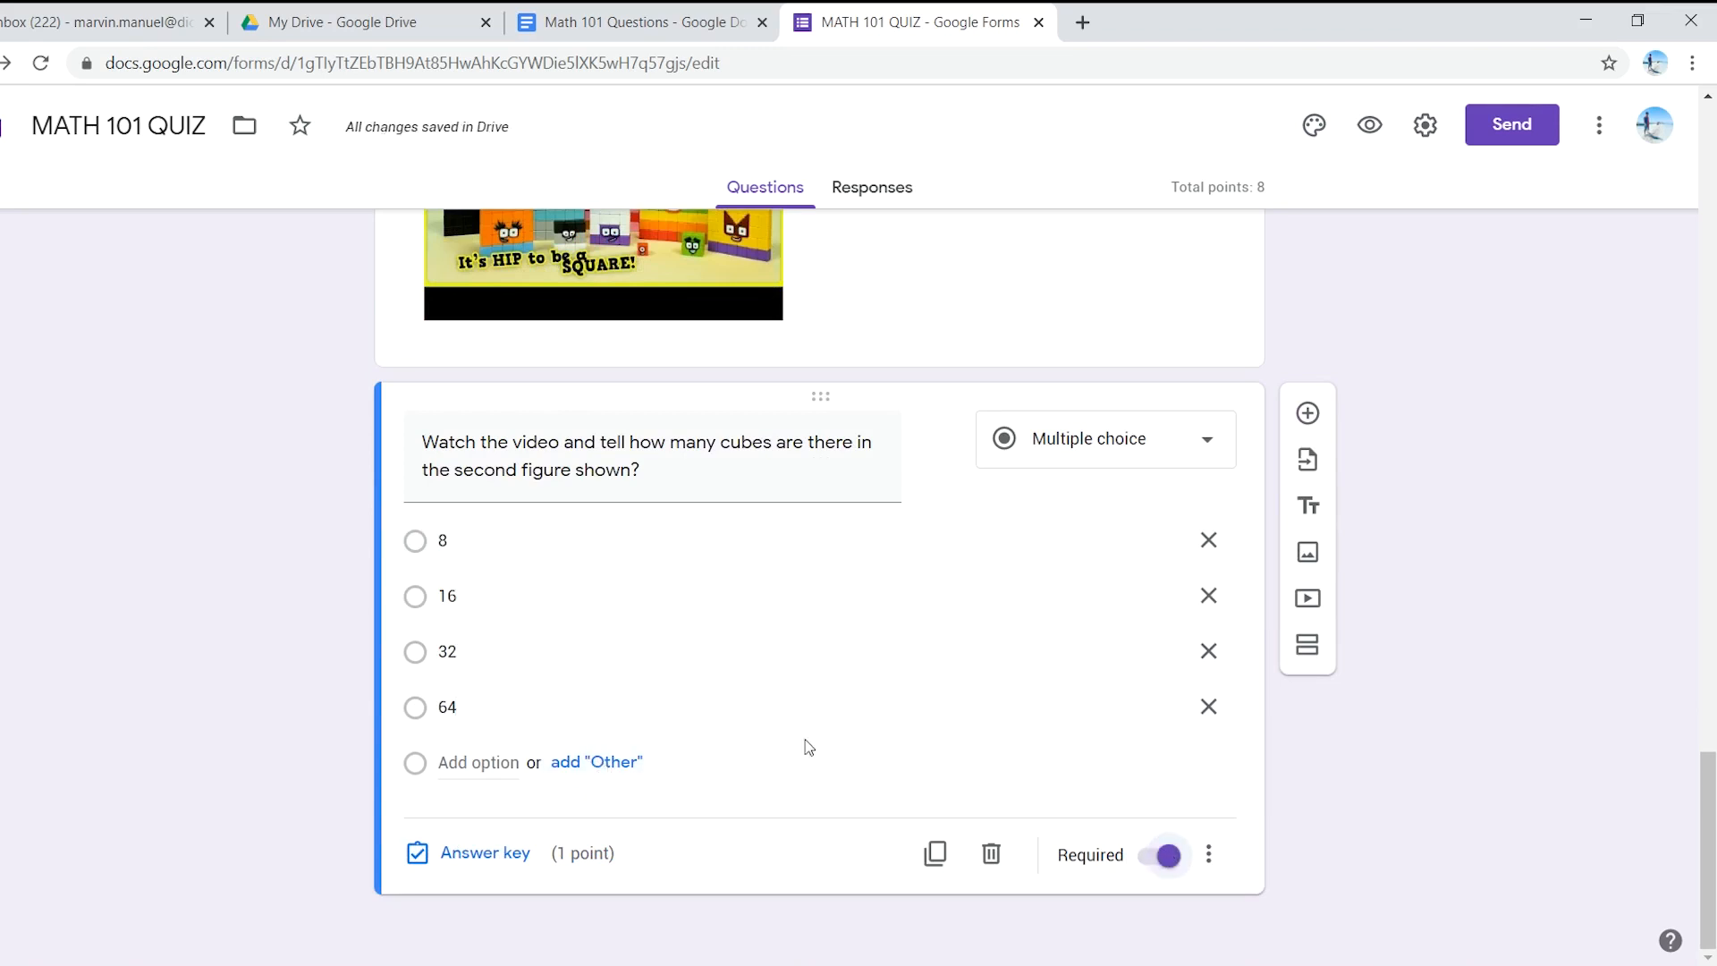
{"action": "left_click", "coordinate": [492, 854]}
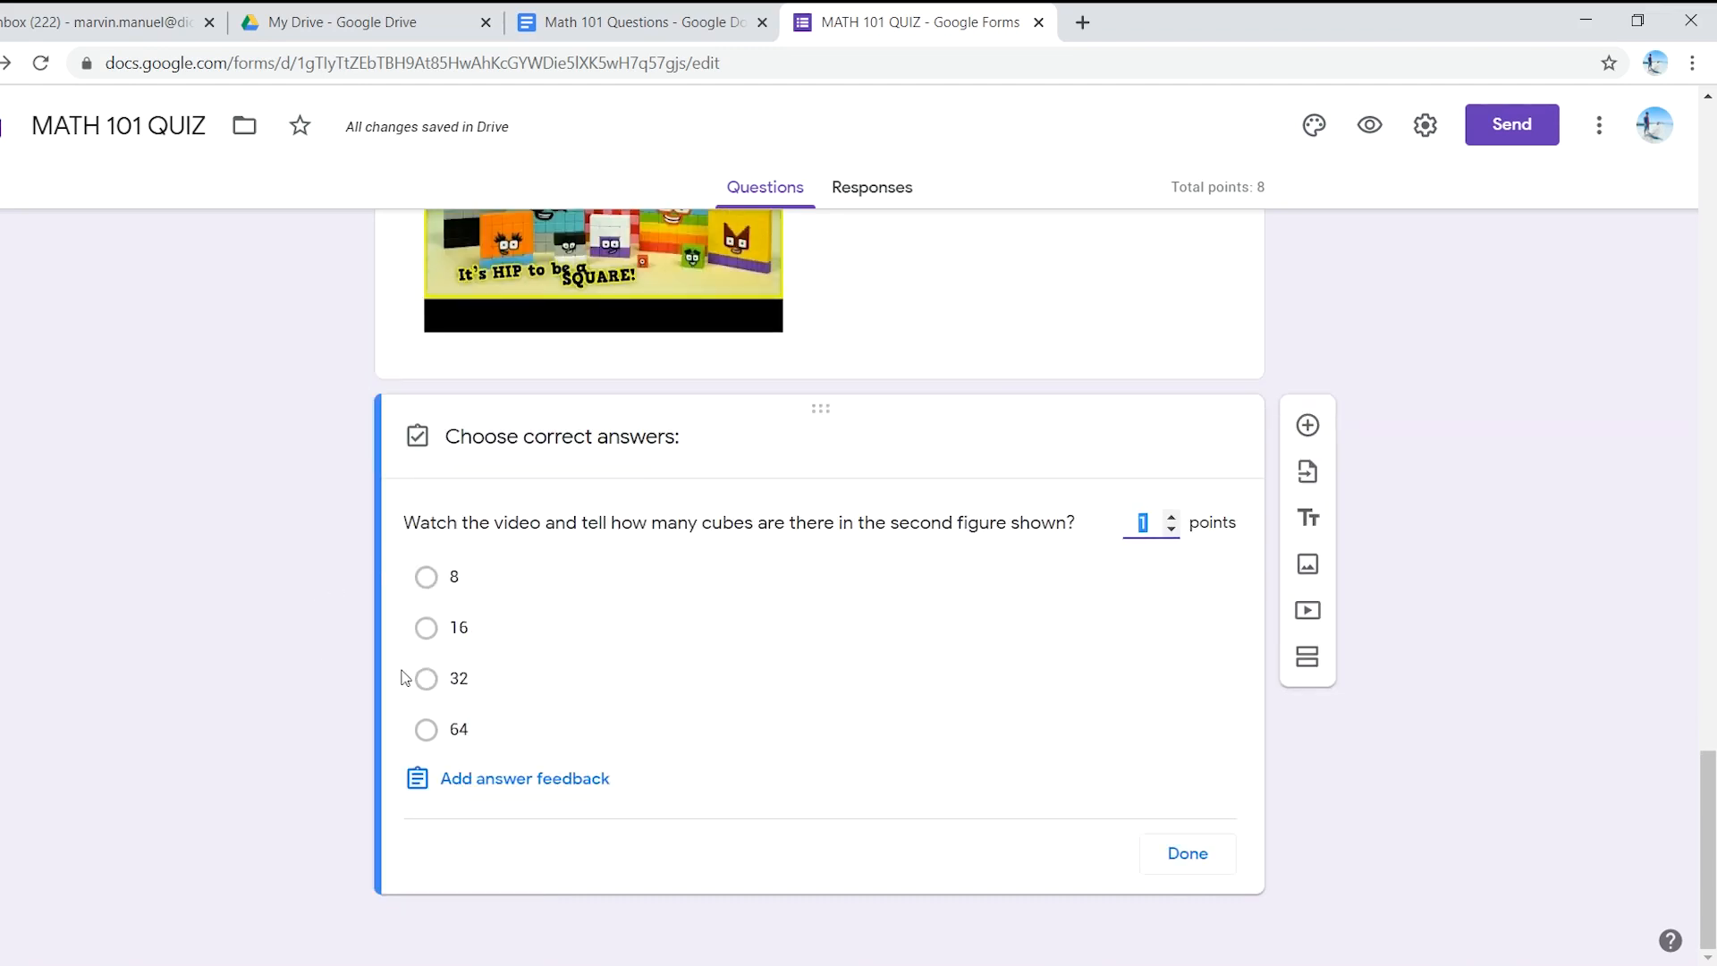
- Mark 16 as the correct answer worth 1 point and close the answer key
{"action": "scroll", "coordinate": [402, 678], "scroll_direction": "up", "scroll_amount": 1}
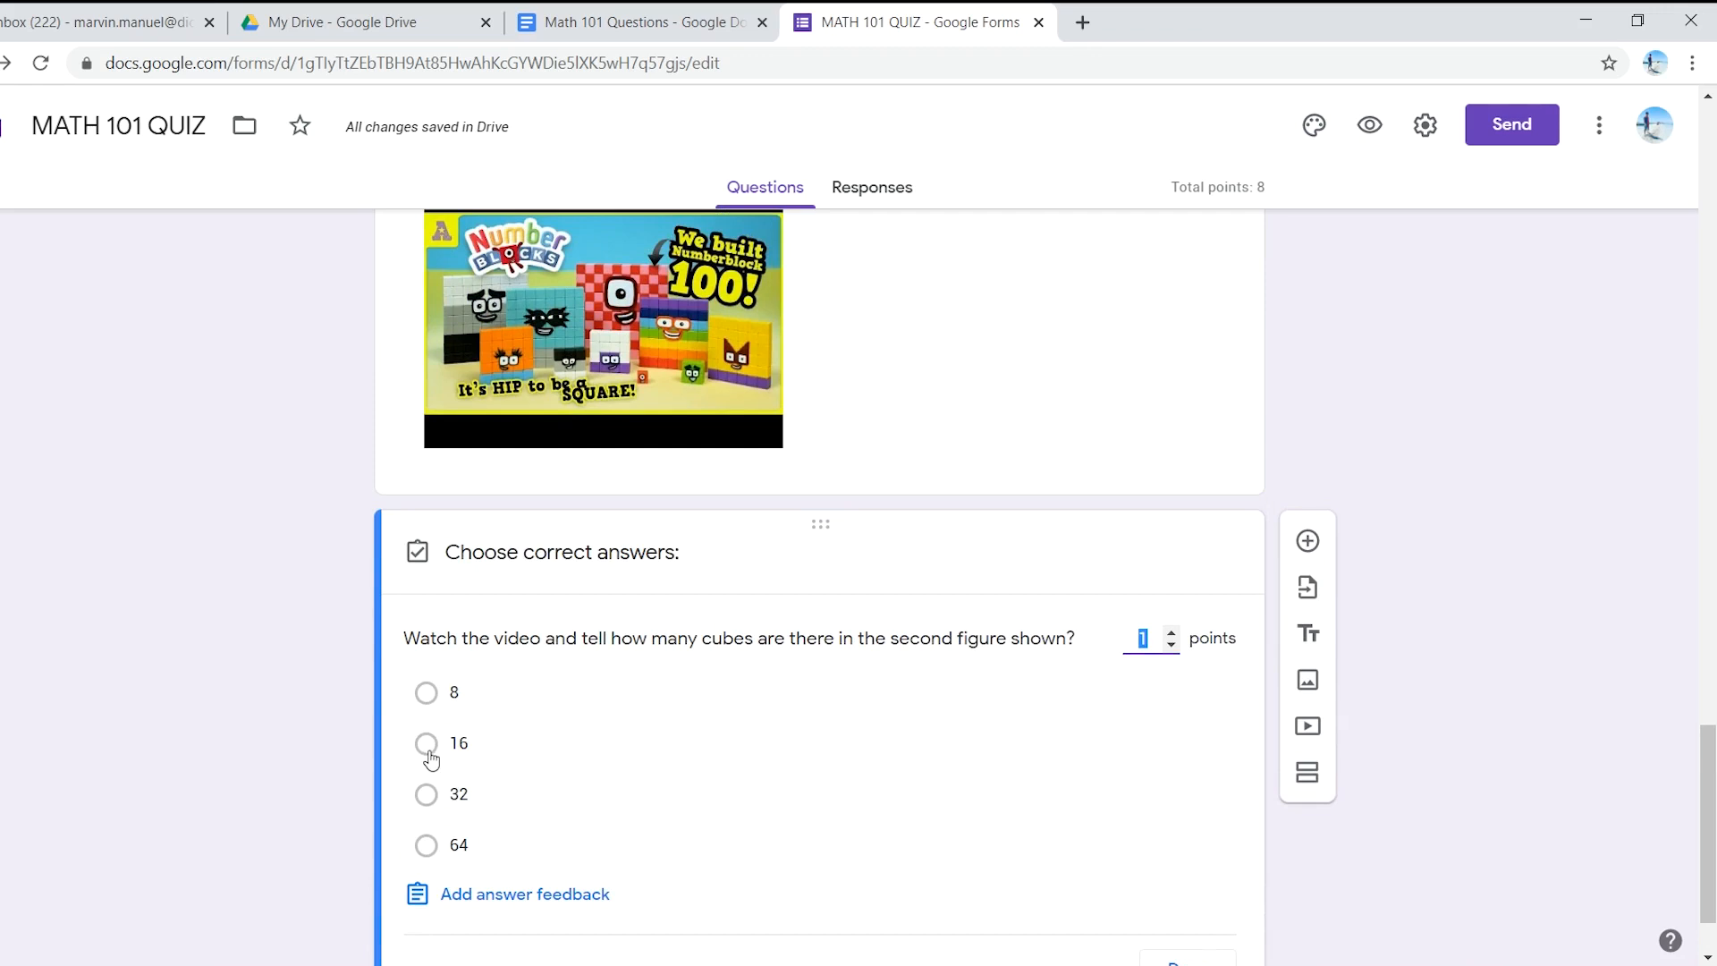
{"action": "left_click", "coordinate": [427, 747]}
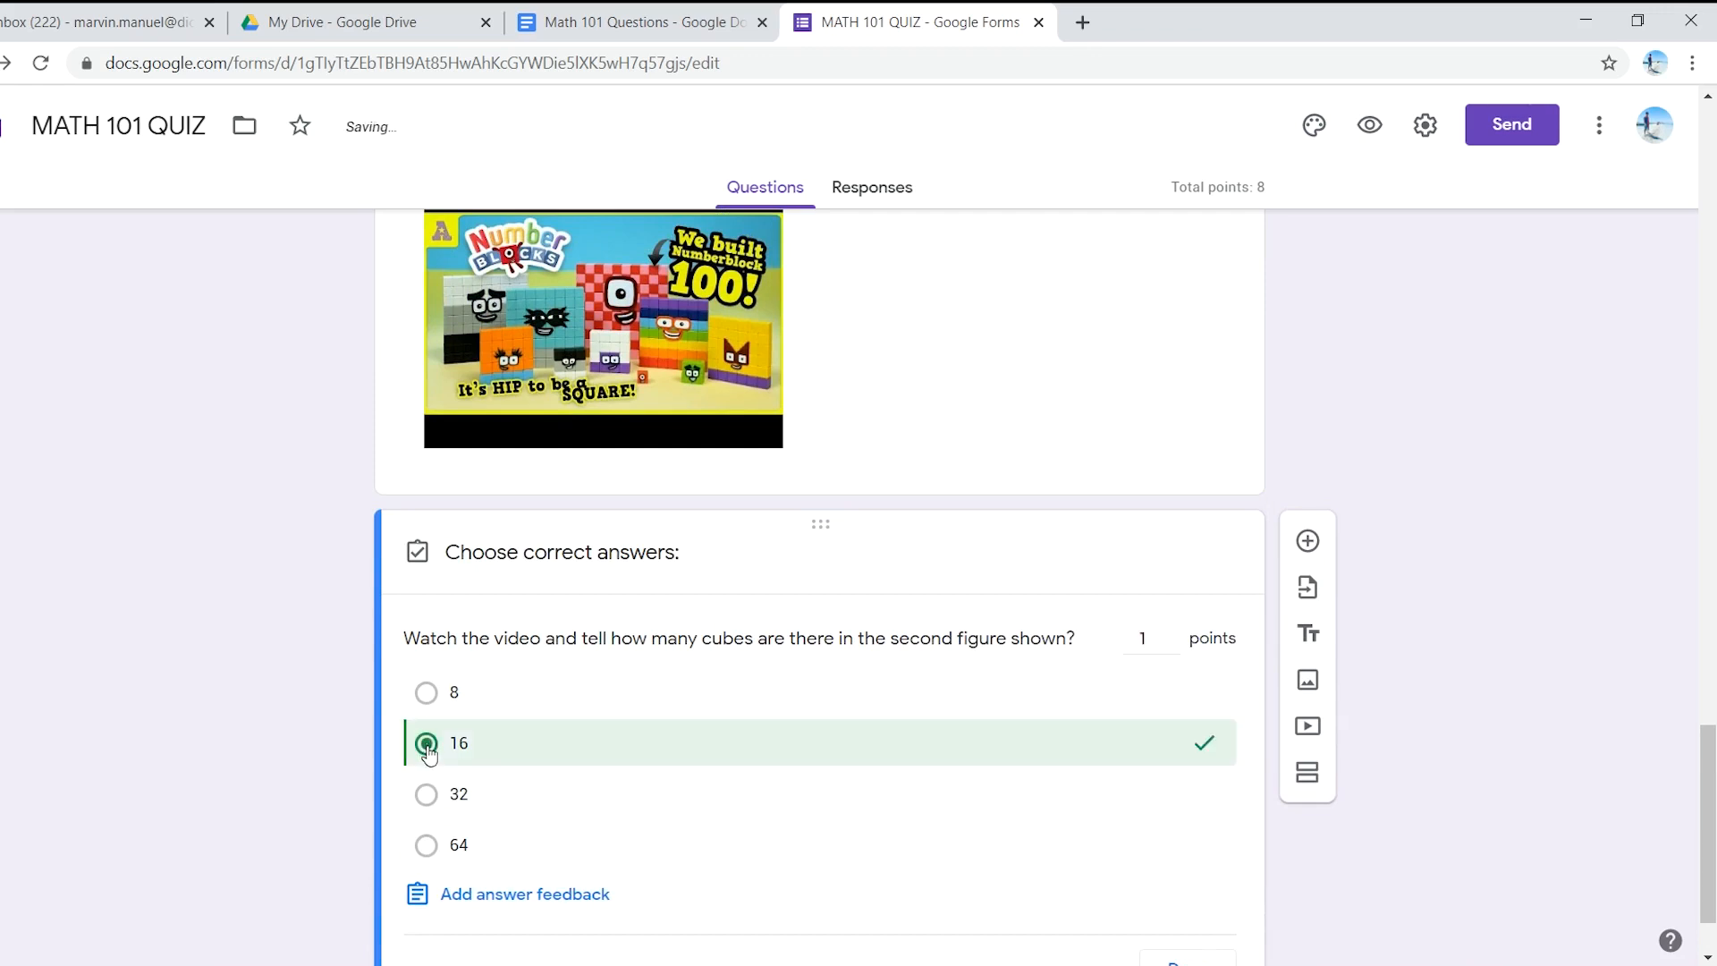
{"action": "scroll", "coordinate": [822, 694], "scroll_direction": "down", "scroll_amount": 1}
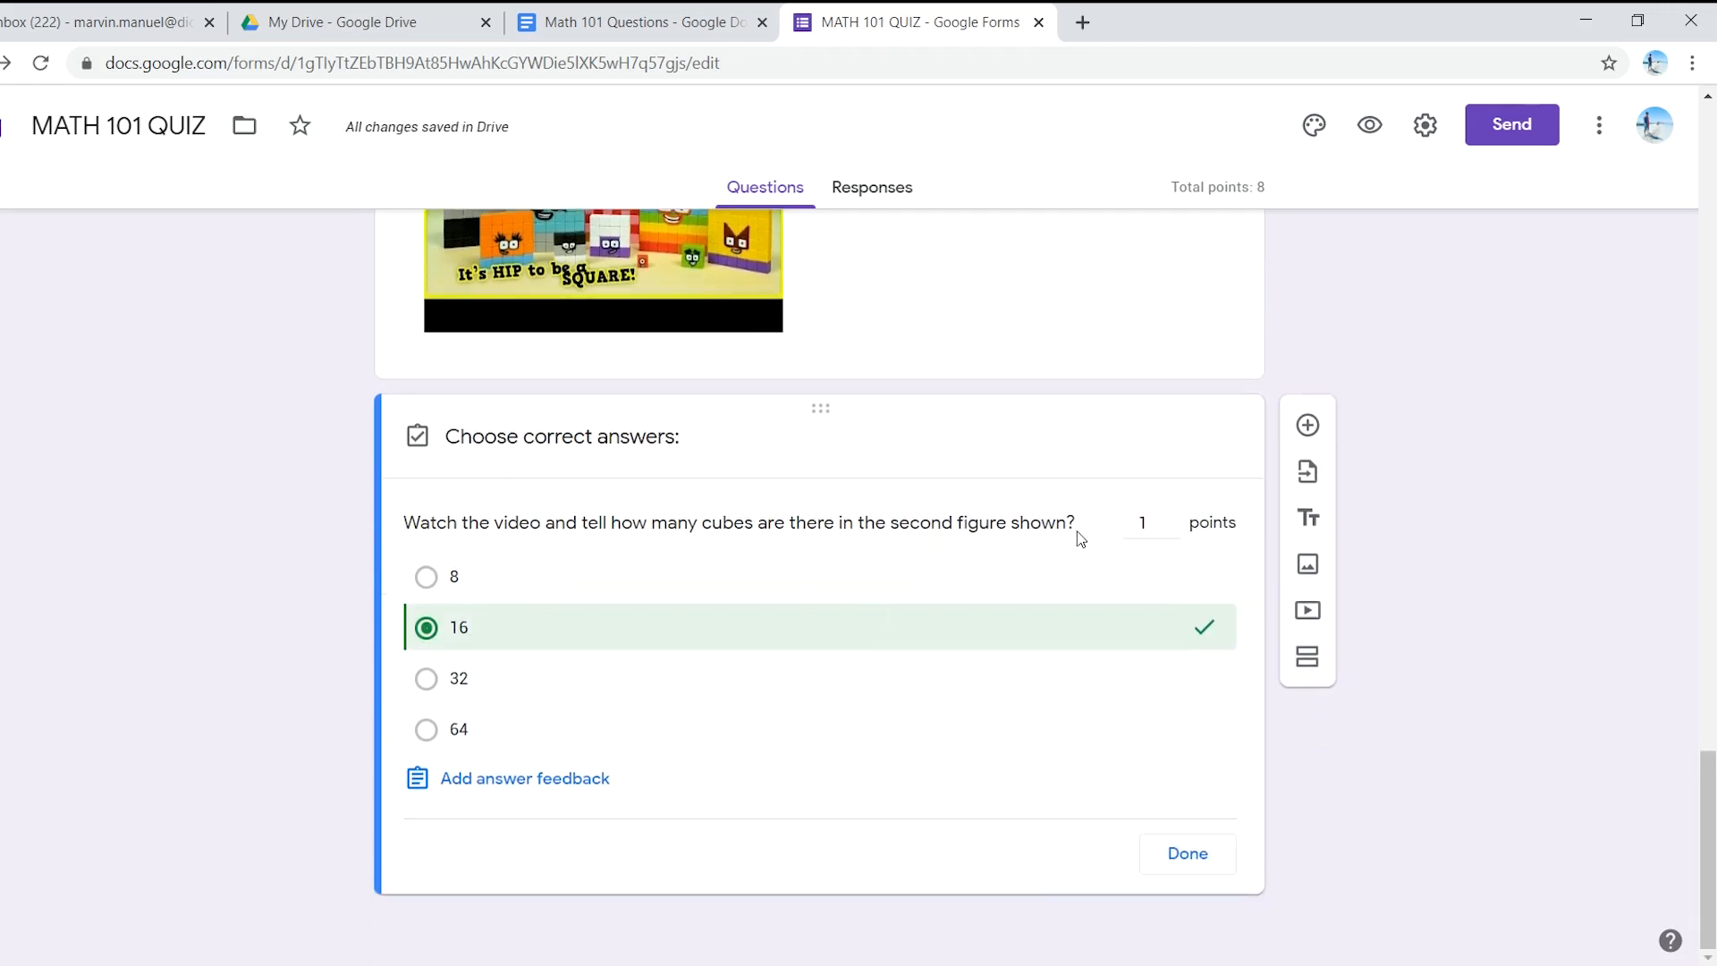
{"action": "left_click", "coordinate": [1190, 864]}
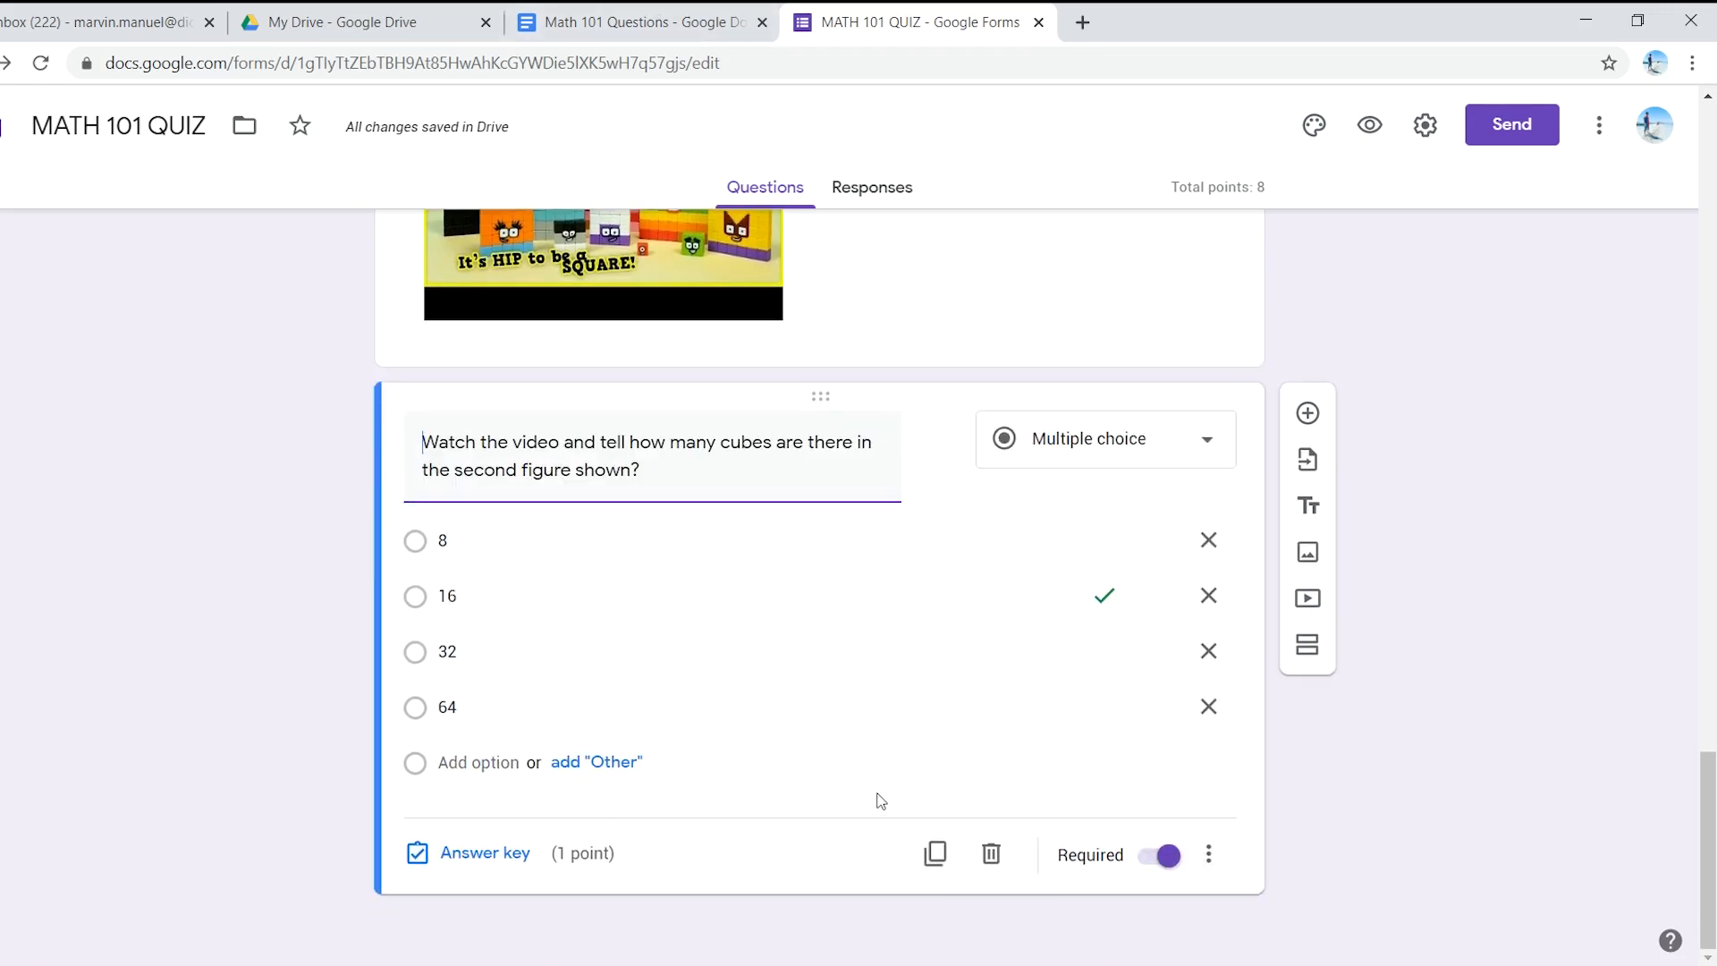
- Add 'Explain what a pythagorean theorem is?' from the doc as a new paragraph question
{"action": "left_click", "coordinate": [661, 22]}
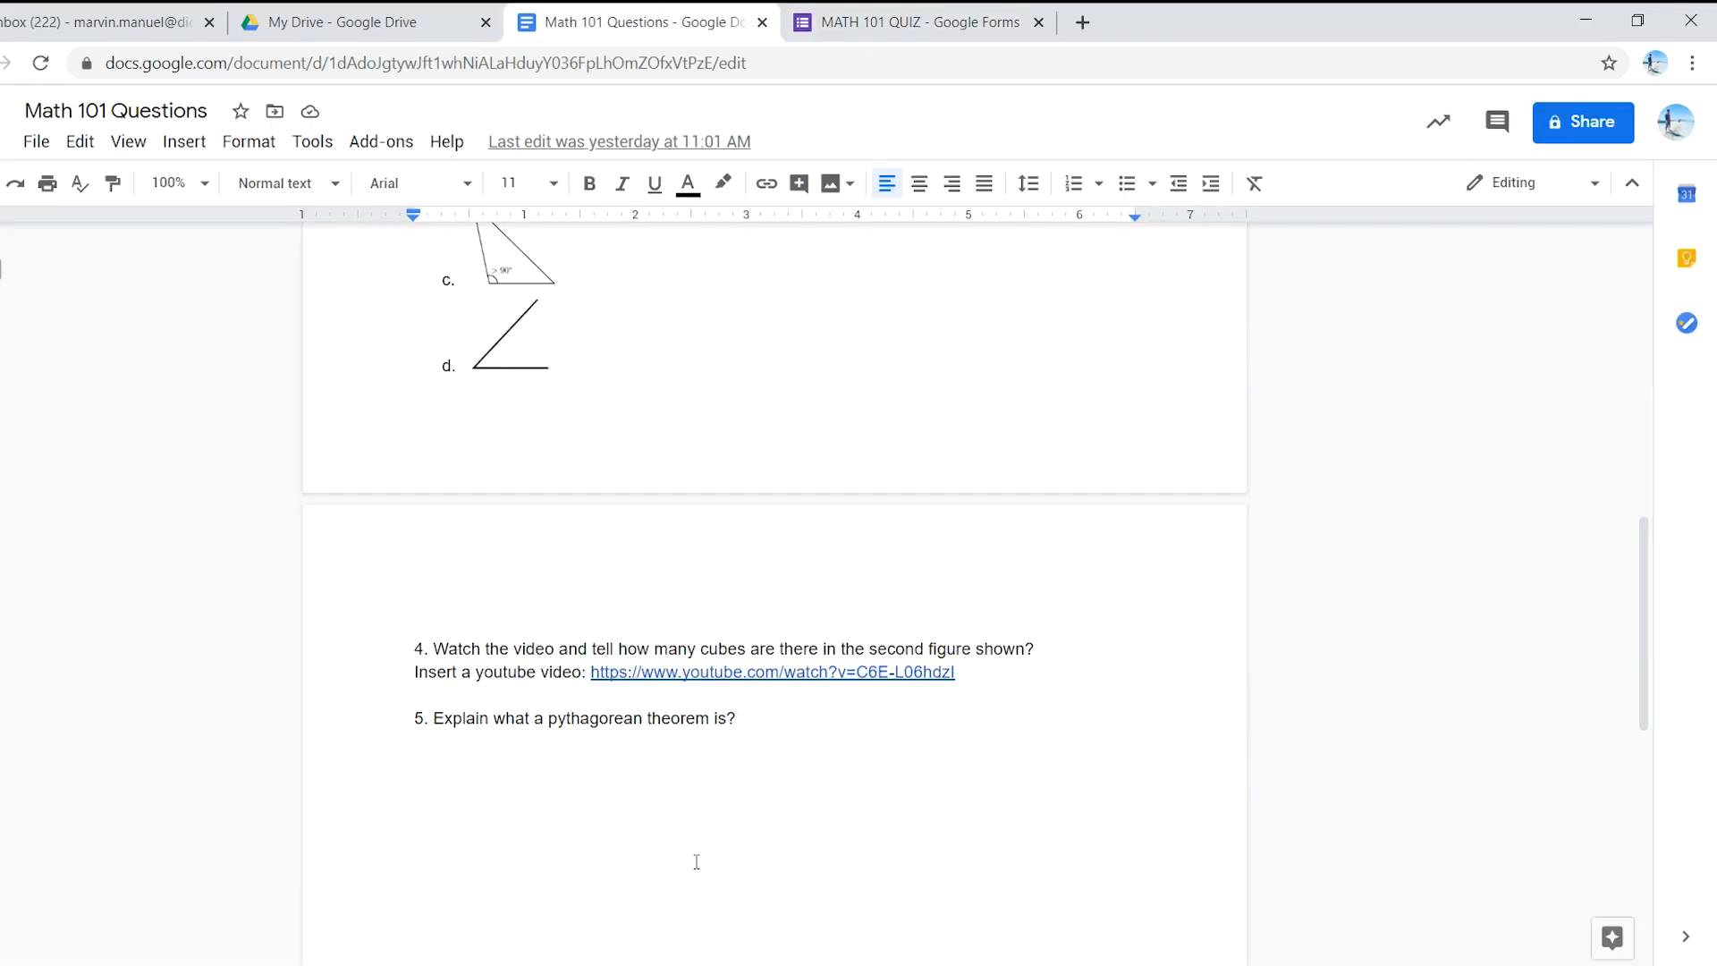
{"action": "left_click_drag", "start_coordinate": [742, 722], "coordinate": [438, 712]}
{"action": "key", "text": "ctrl+c"}
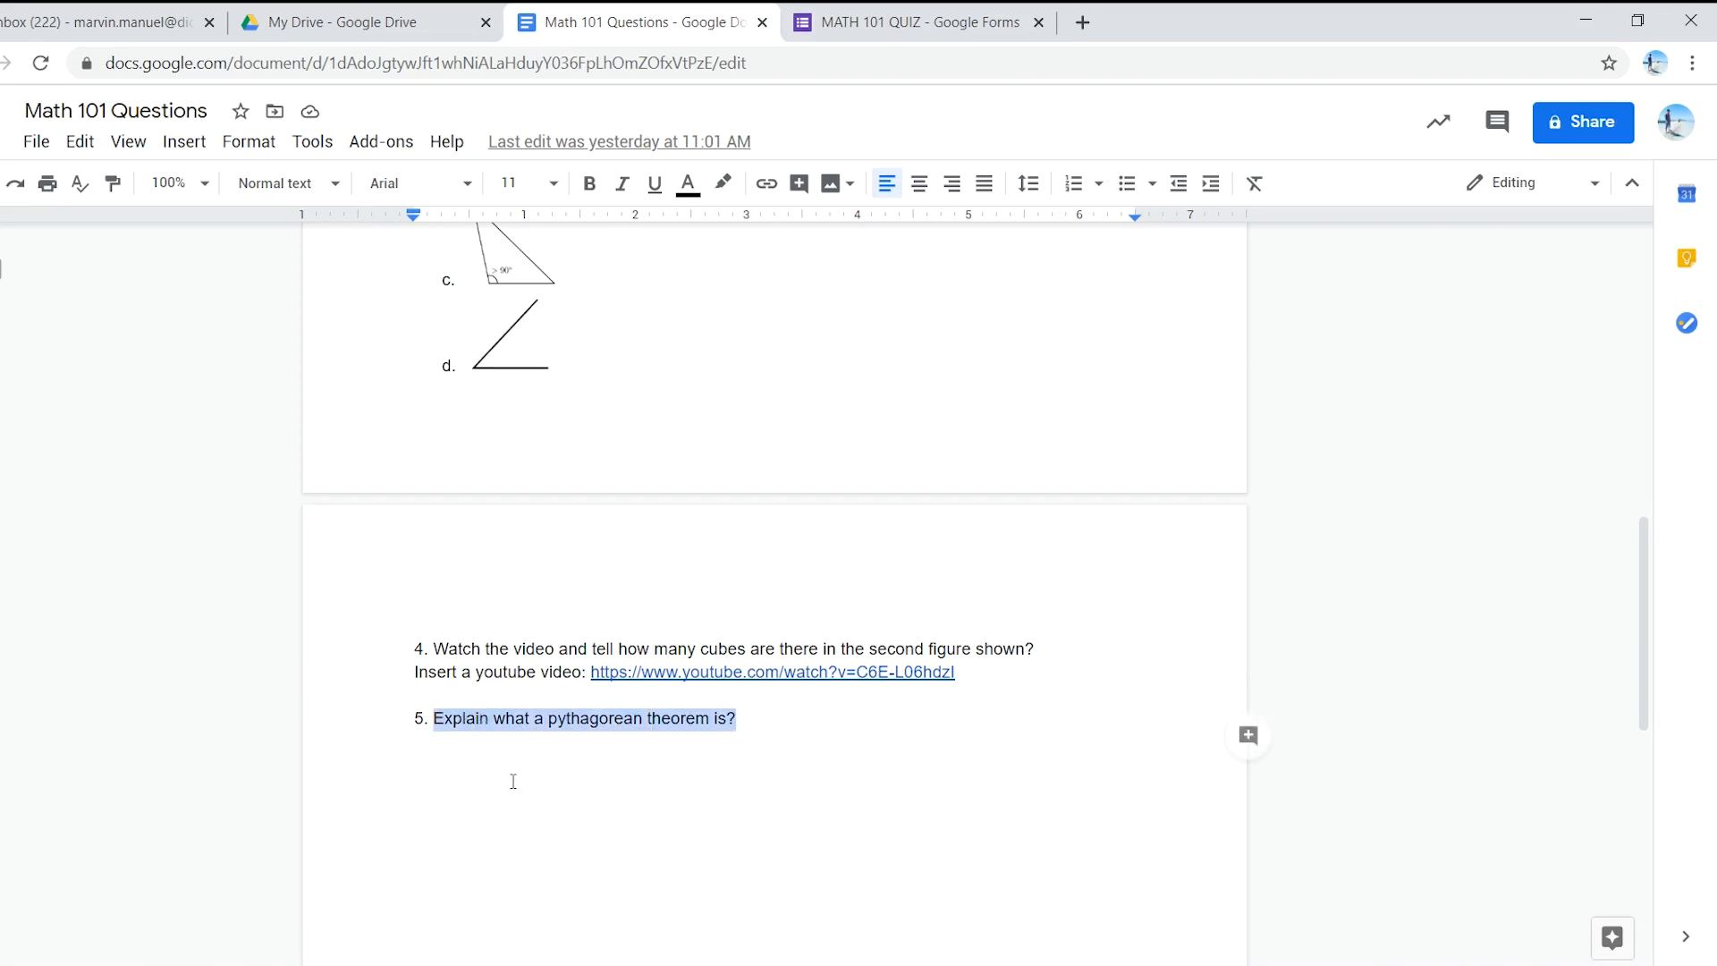
{"action": "left_click", "coordinate": [908, 11]}
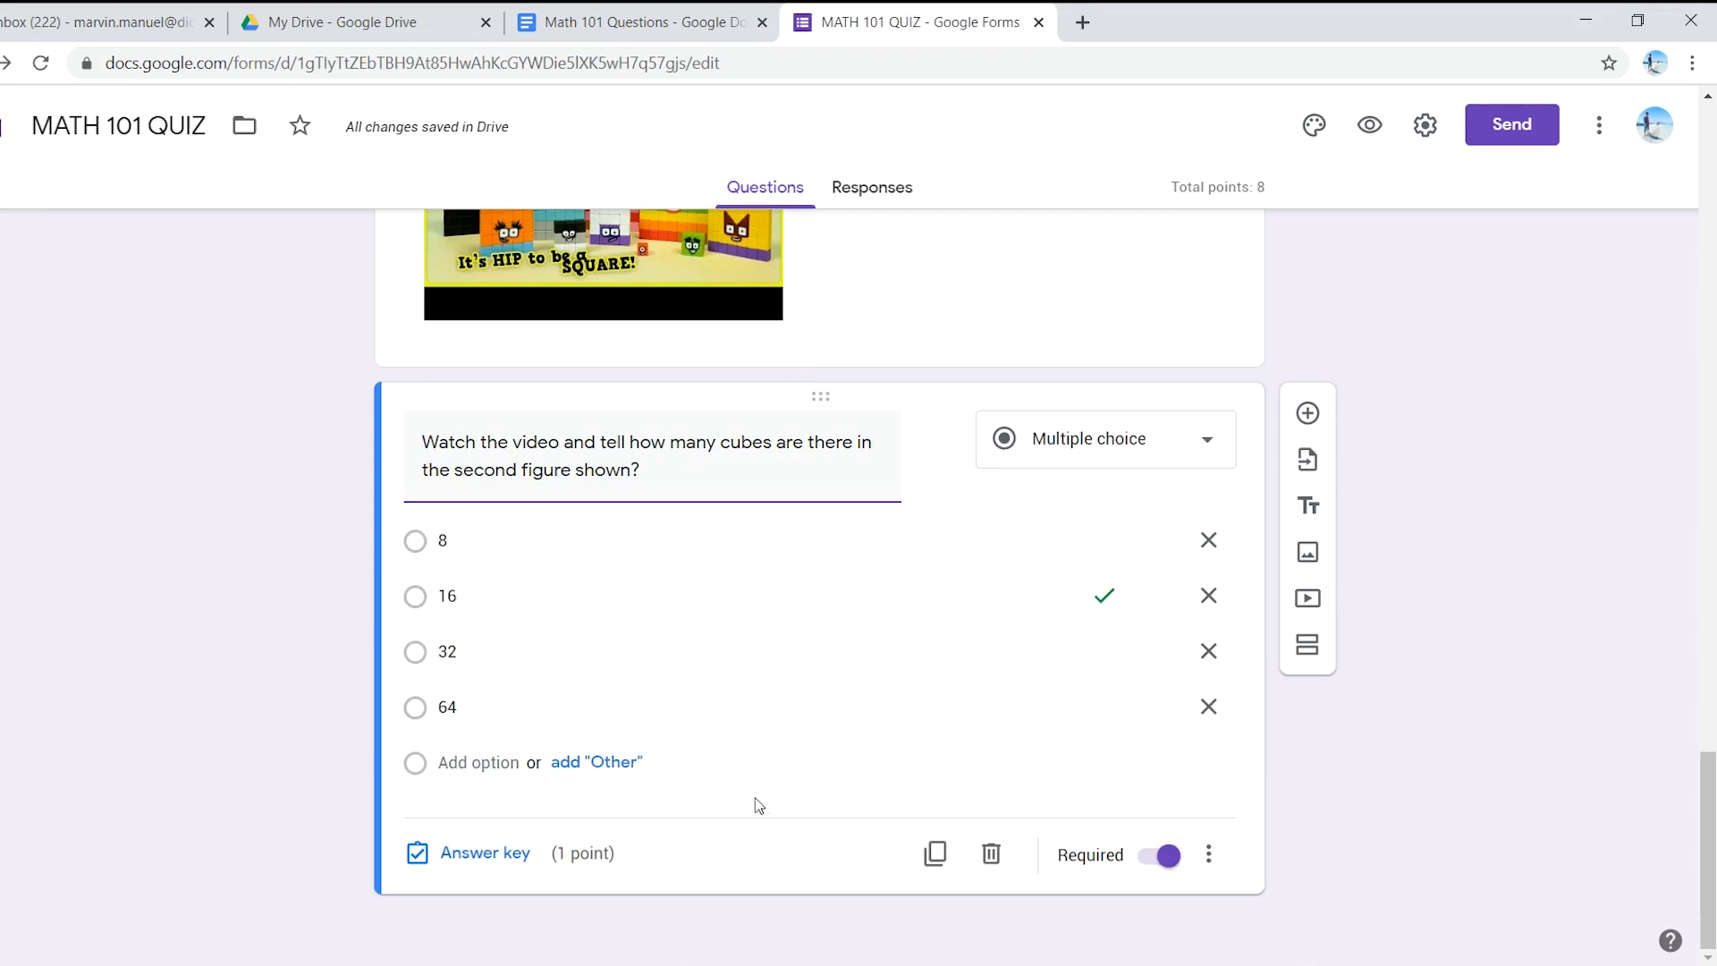
{"action": "left_click", "coordinate": [1308, 412]}
{"action": "key", "text": "ctrl+v"}
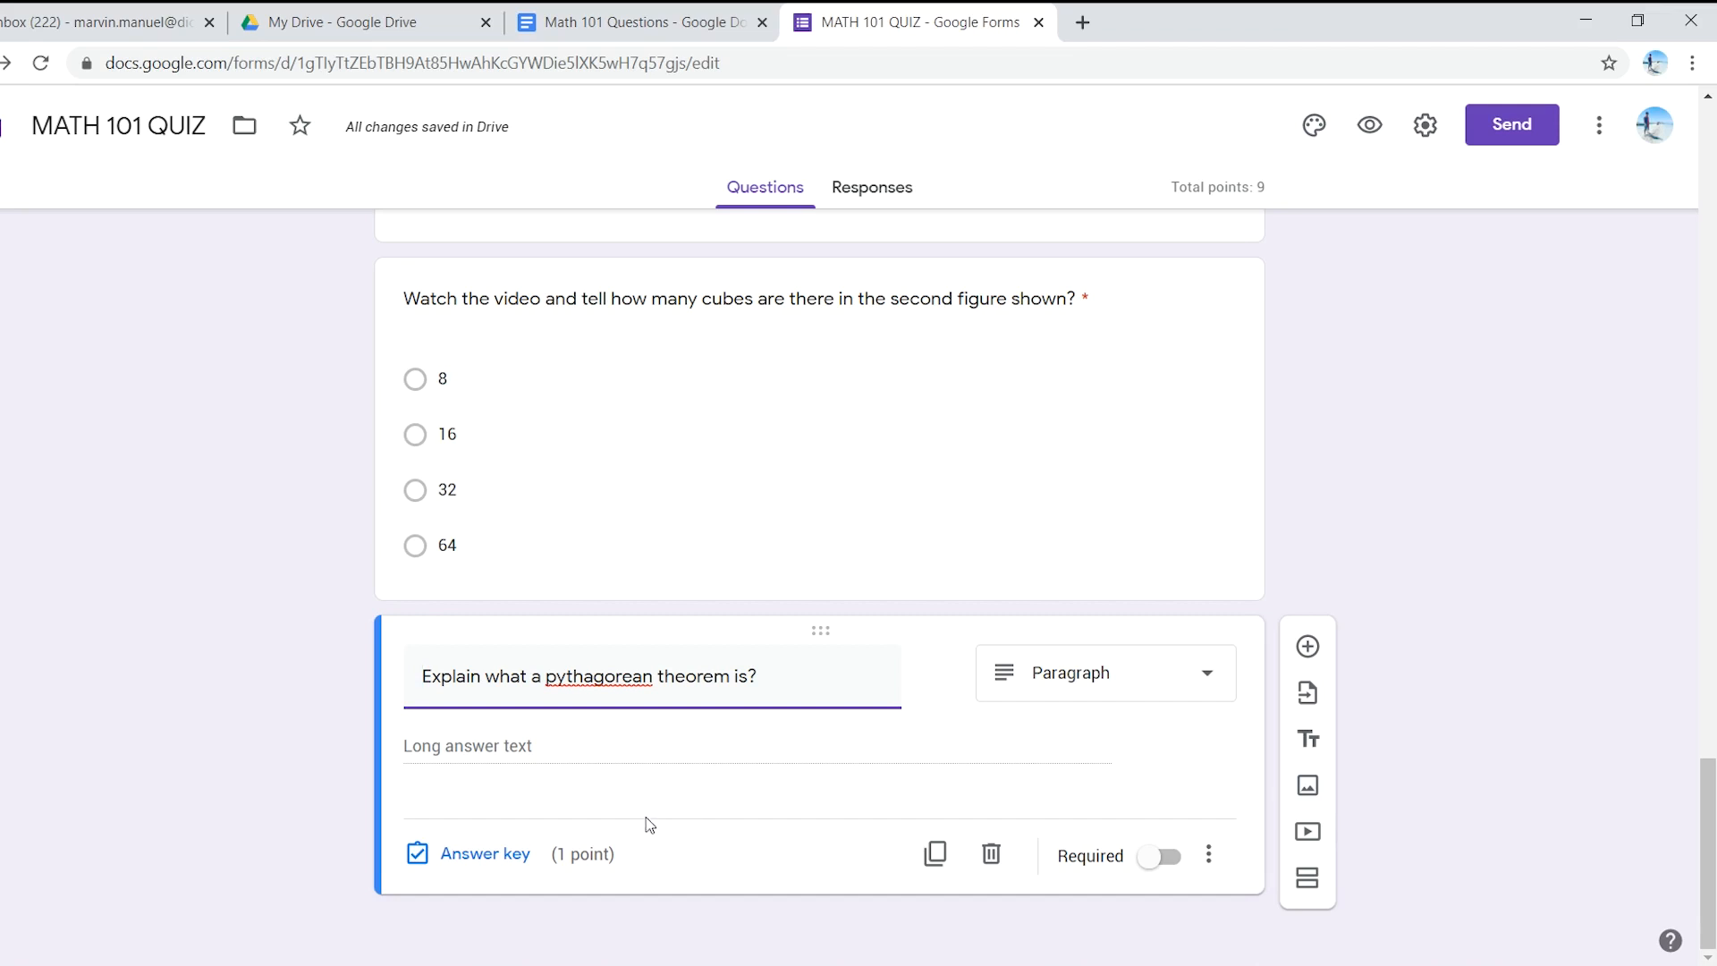
- Set the pythagorean question to 0 points and switch on Required
{"action": "left_click", "coordinate": [481, 855]}
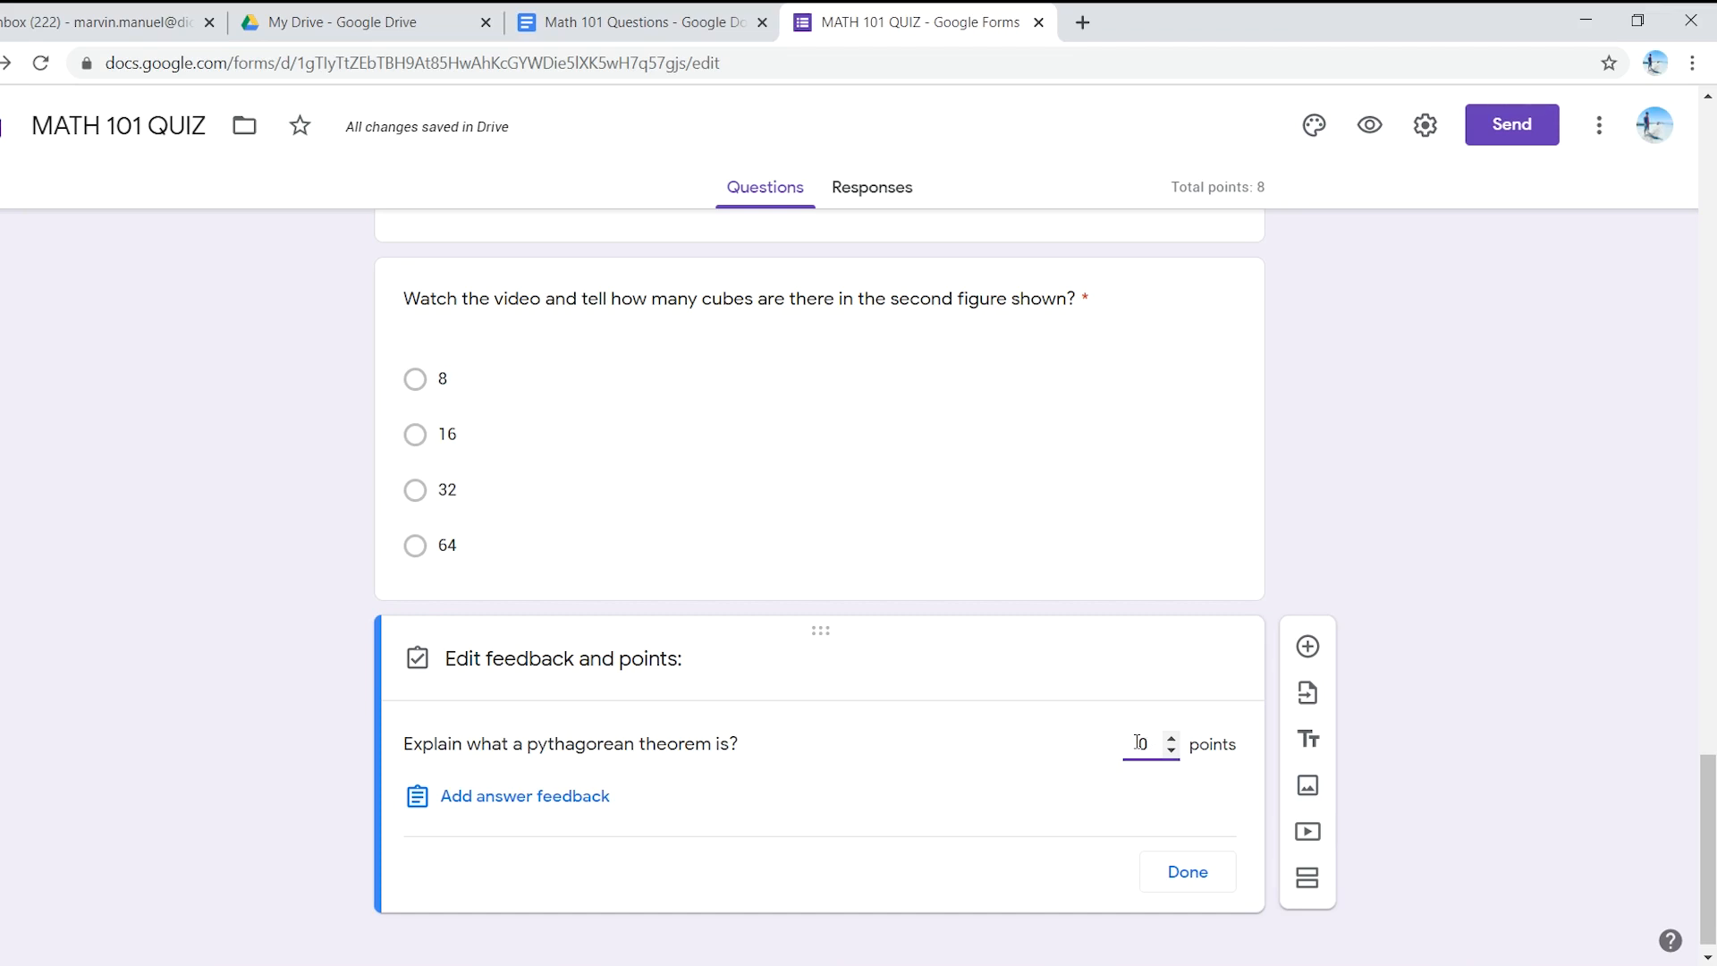
{"action": "left_click", "coordinate": [1208, 864]}
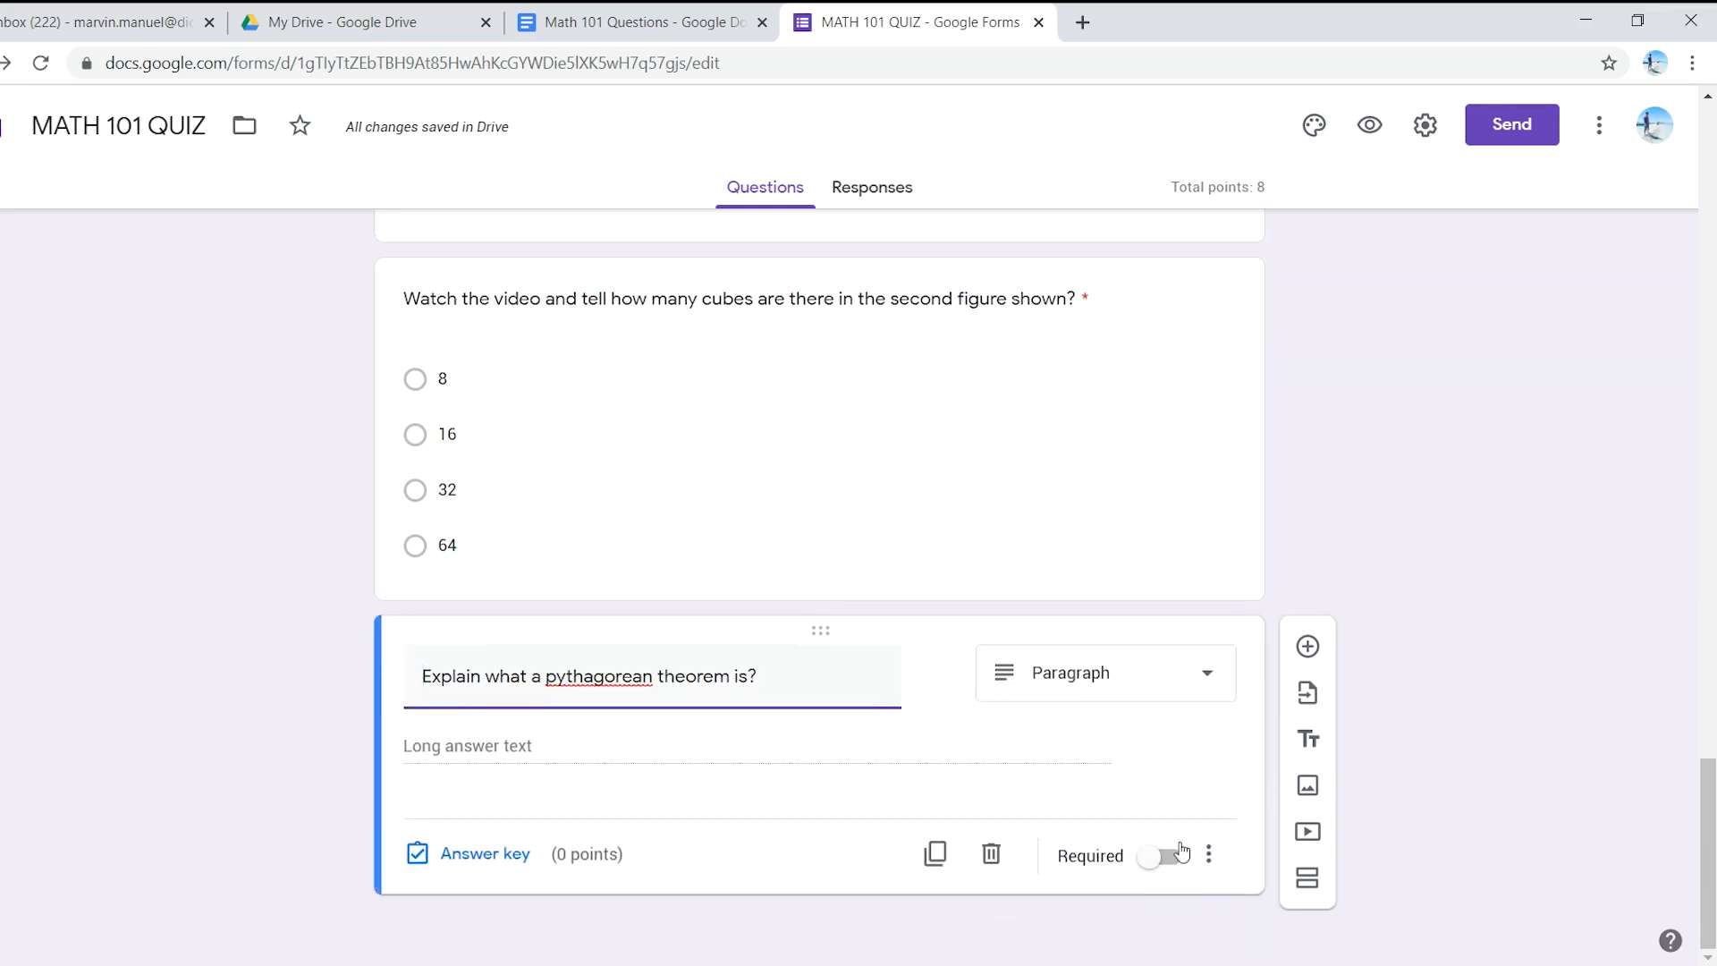
{"action": "left_click", "coordinate": [1166, 858]}
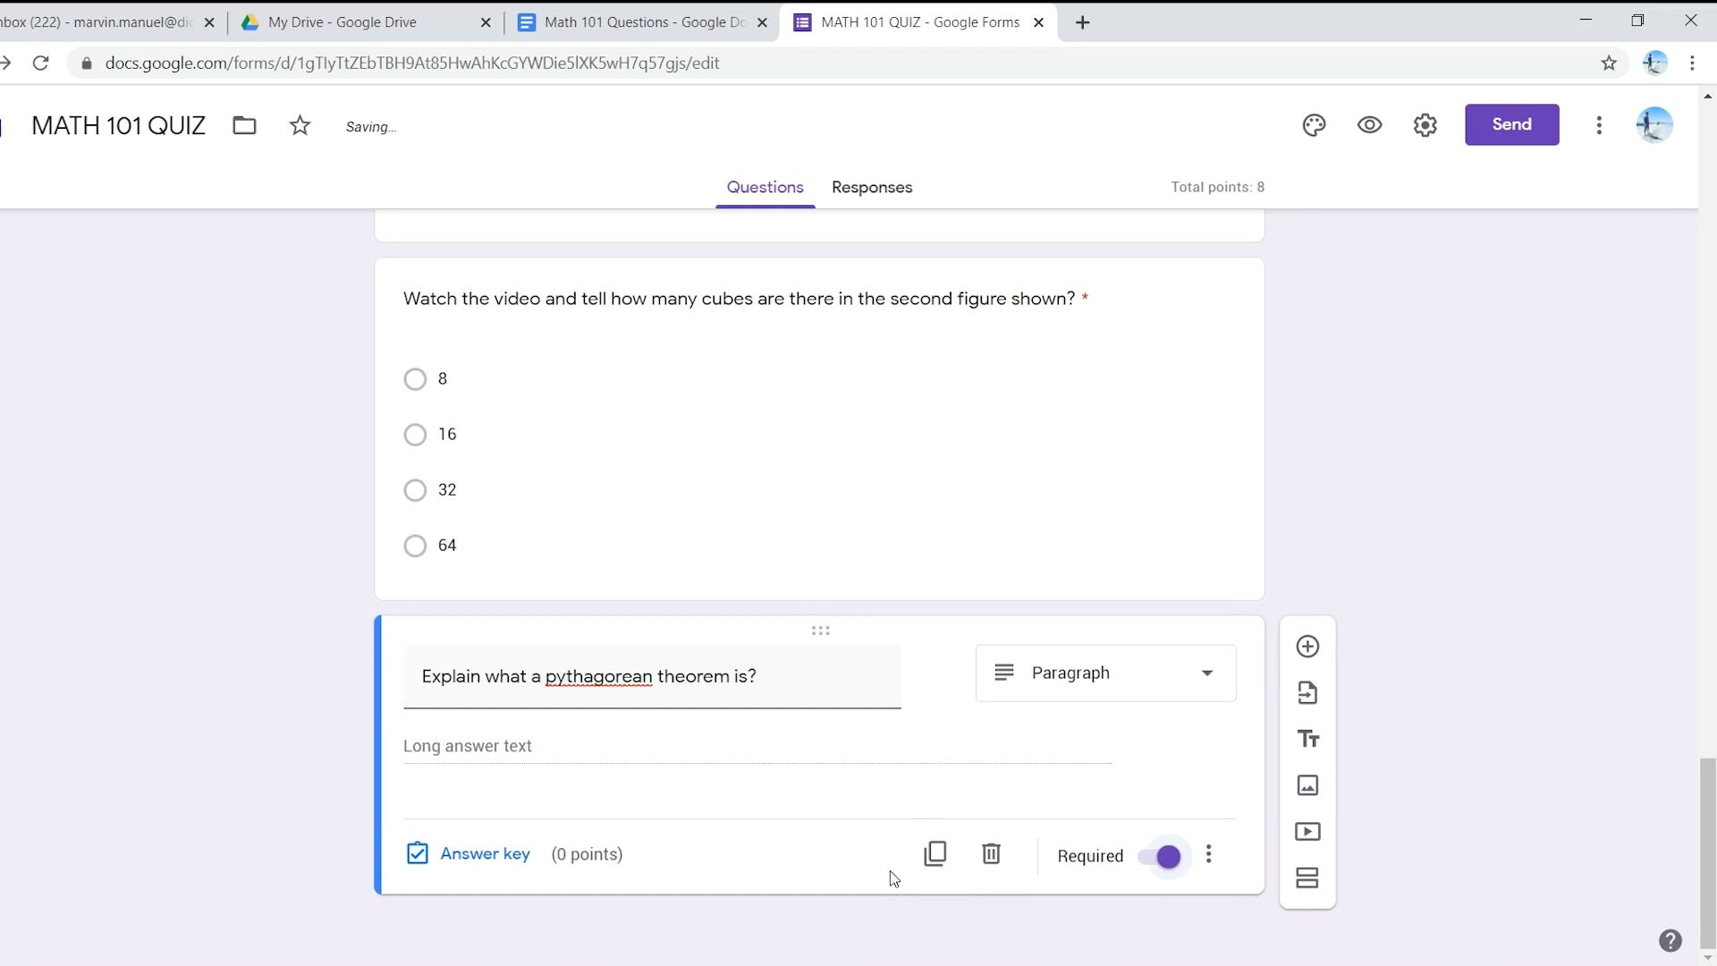
{"action": "scroll", "coordinate": [701, 653], "scroll_direction": "up", "scroll_amount": 12}
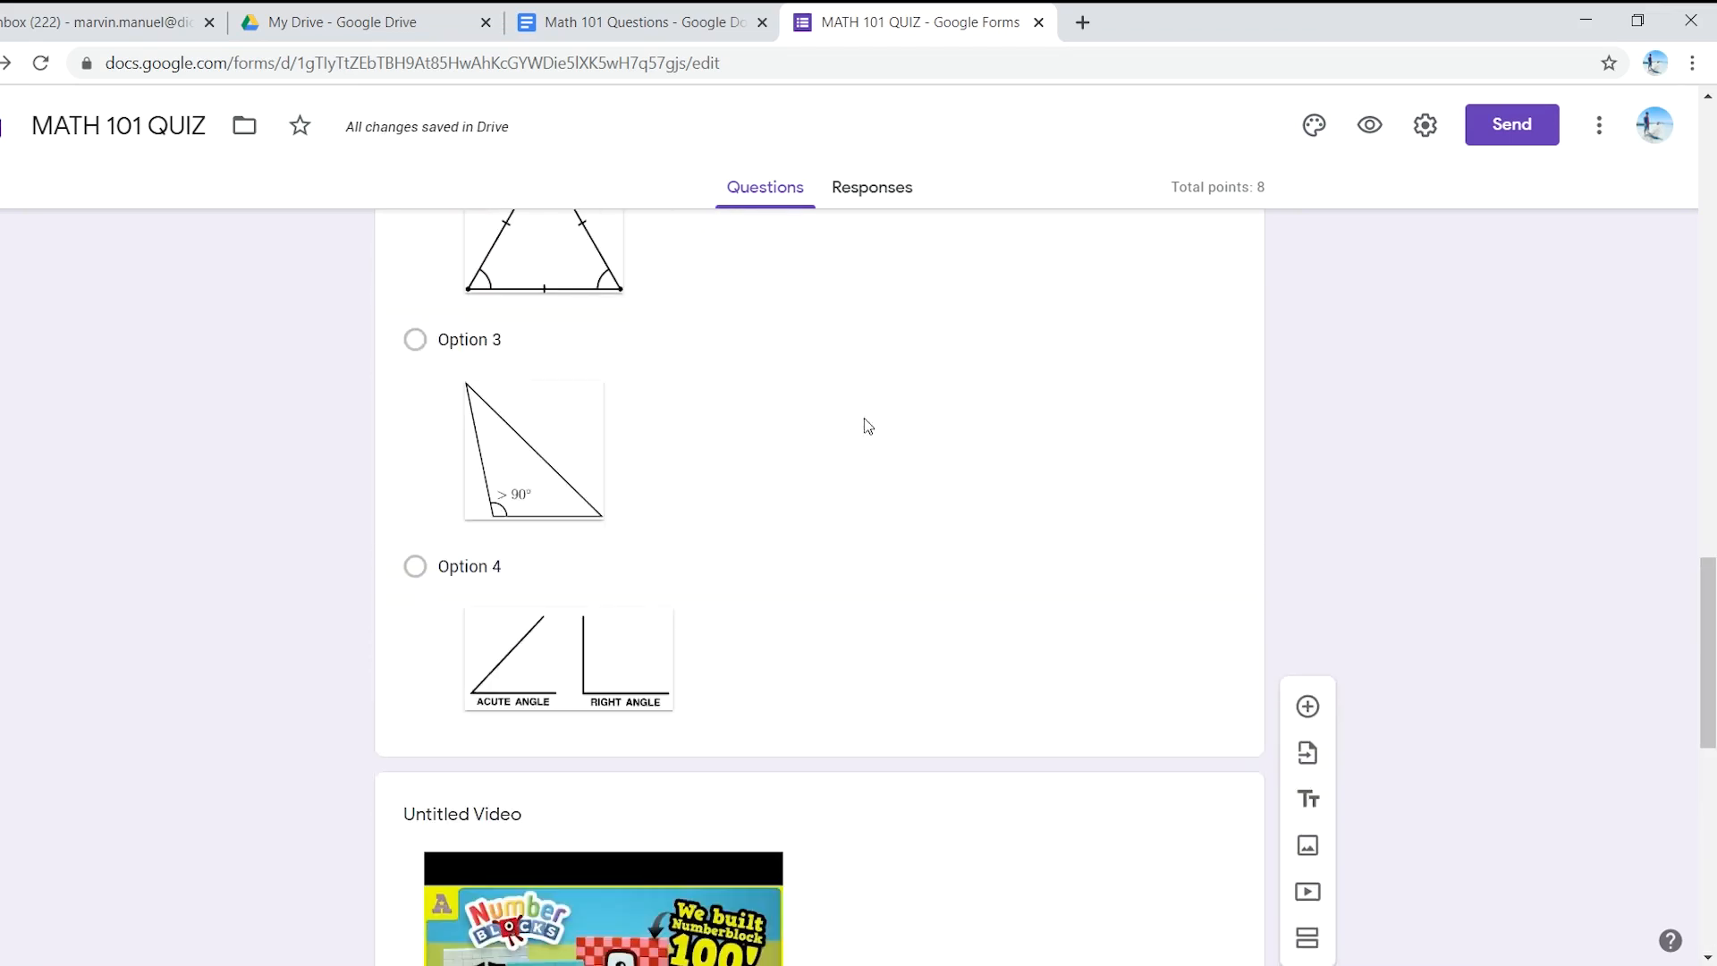
- Turn on Shuffle option order for the question 'How many sides does a rectangle have?'
{"action": "scroll", "coordinate": [861, 749], "scroll_direction": "up", "scroll_amount": 11}
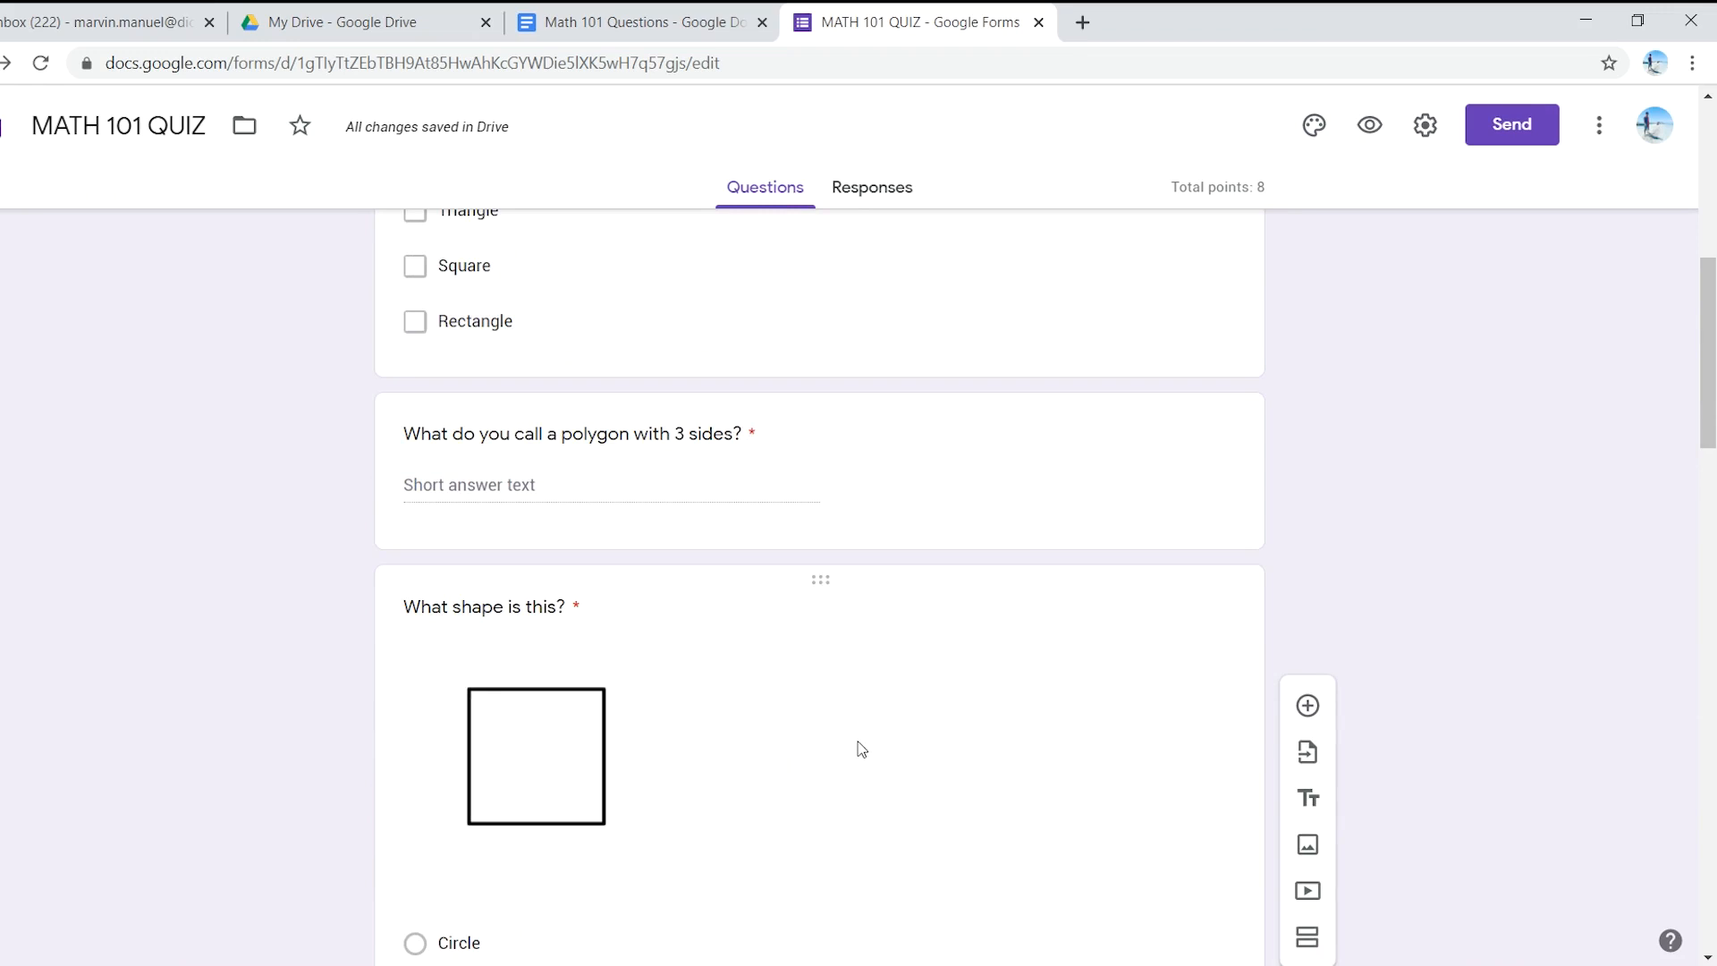
{"action": "scroll", "coordinate": [850, 744], "scroll_direction": "up", "scroll_amount": 5}
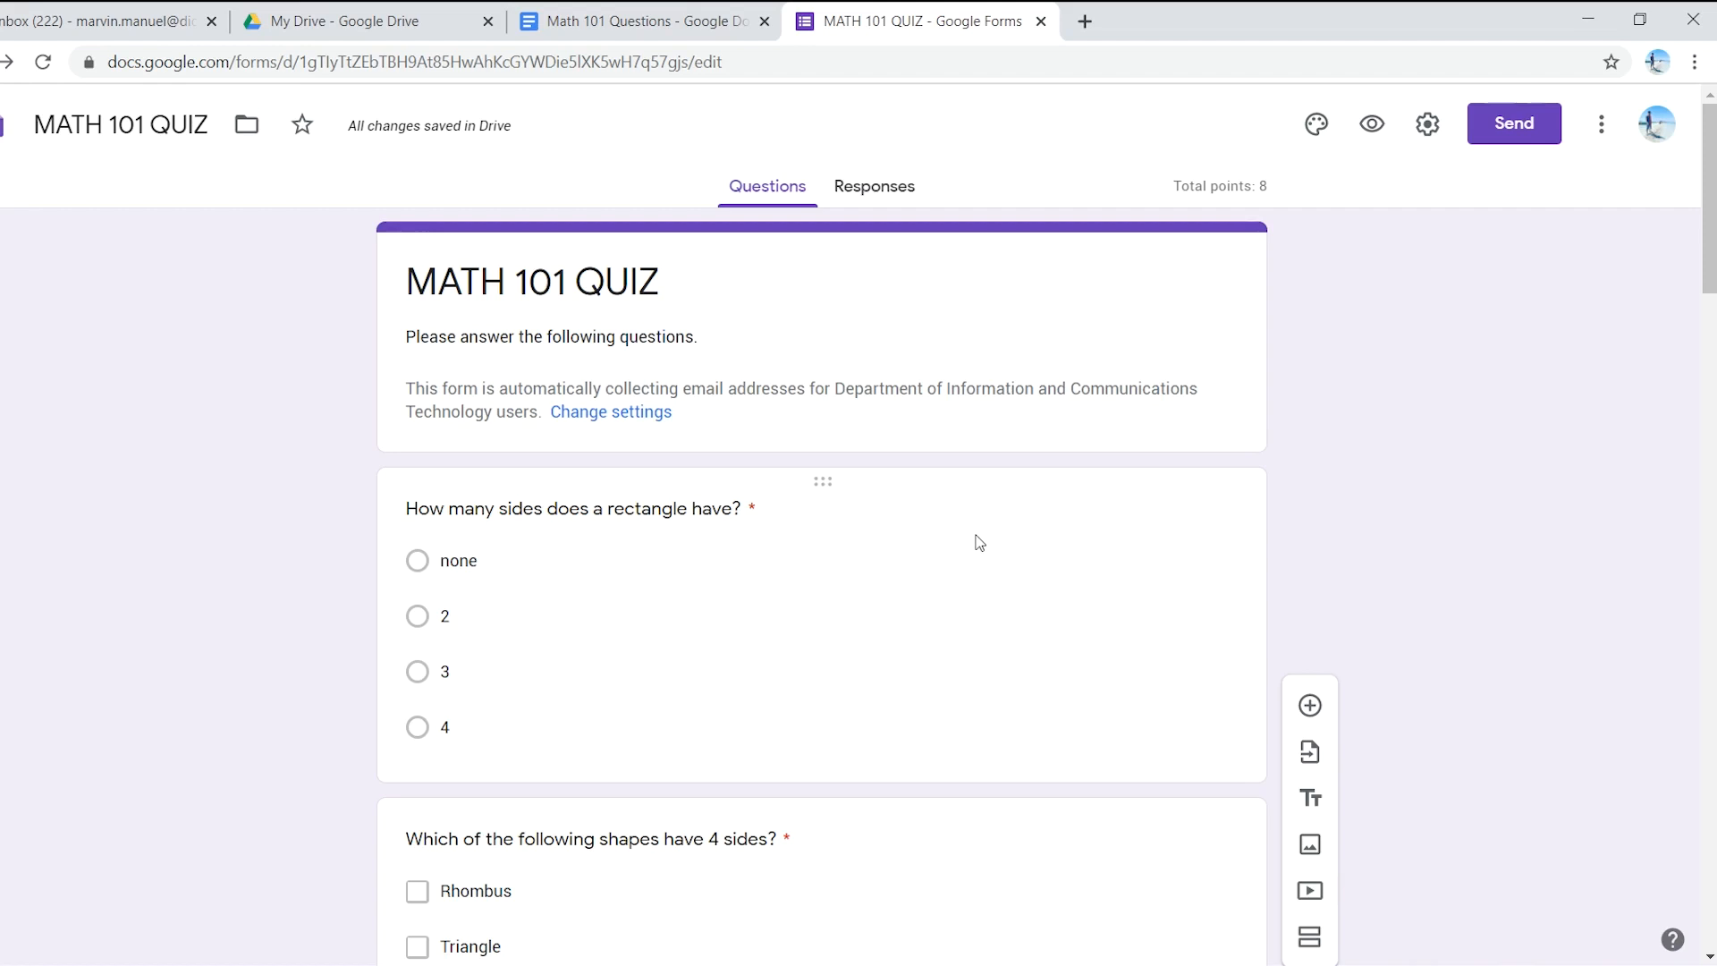
{"action": "left_click", "coordinate": [965, 638]}
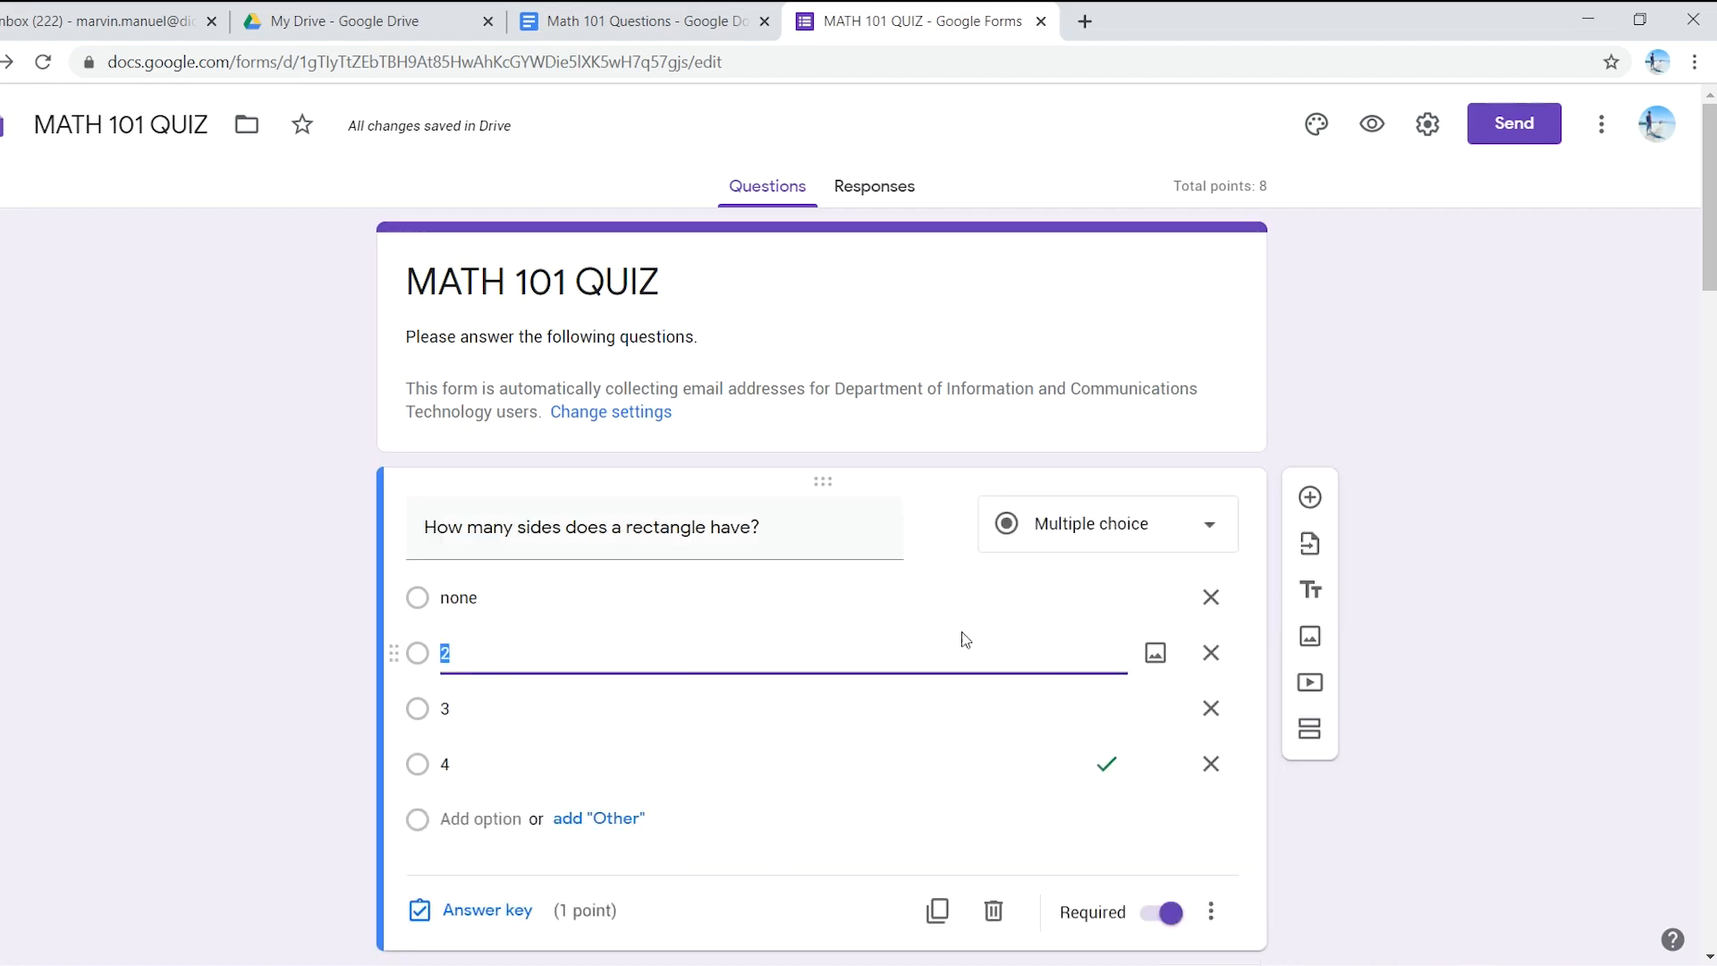
{"action": "scroll", "coordinate": [649, 736], "scroll_direction": "down", "scroll_amount": 1}
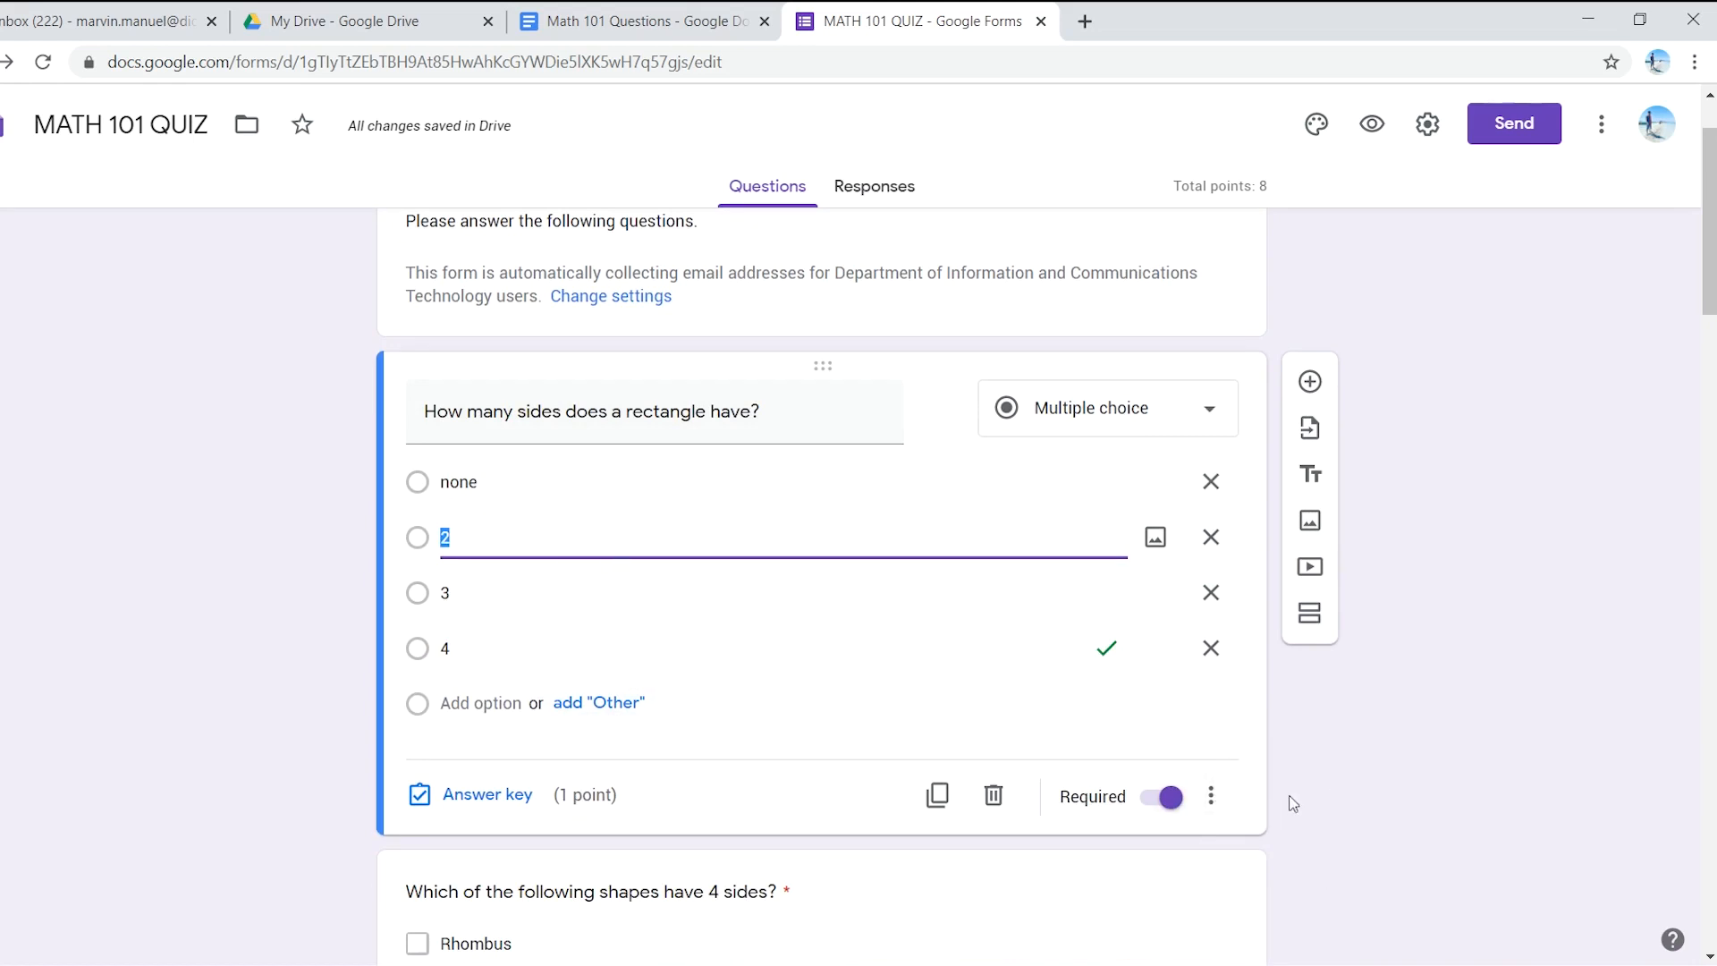
{"action": "left_click", "coordinate": [1212, 798]}
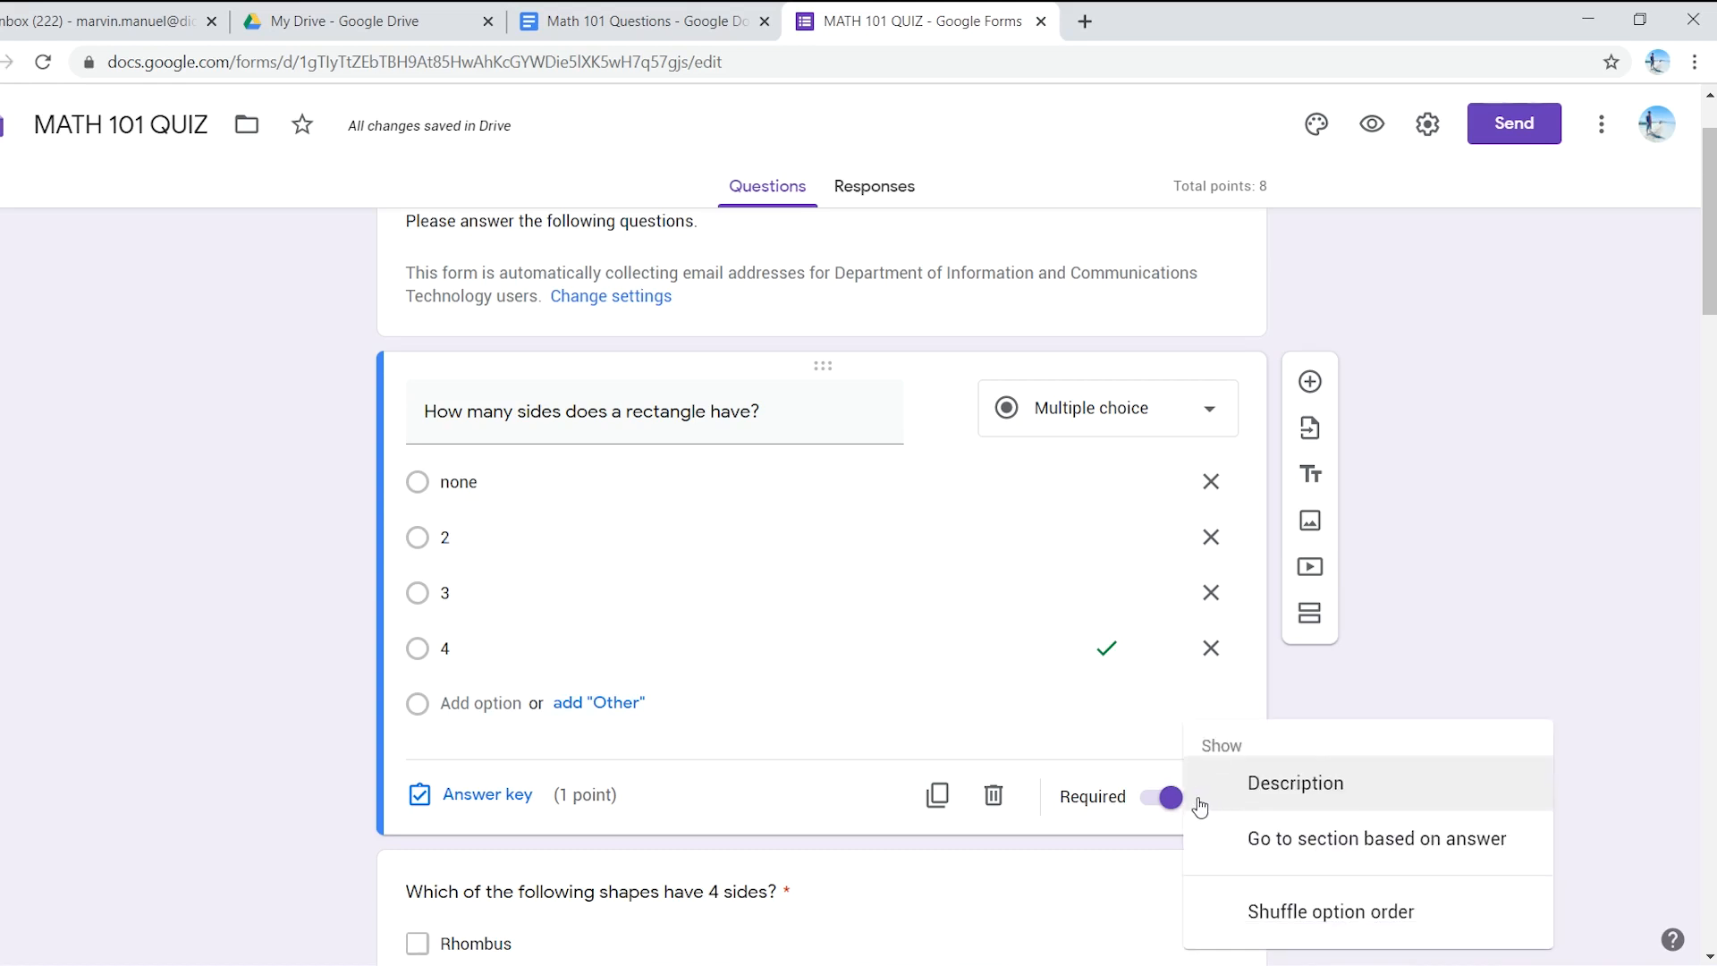
{"action": "left_click", "coordinate": [1326, 921]}
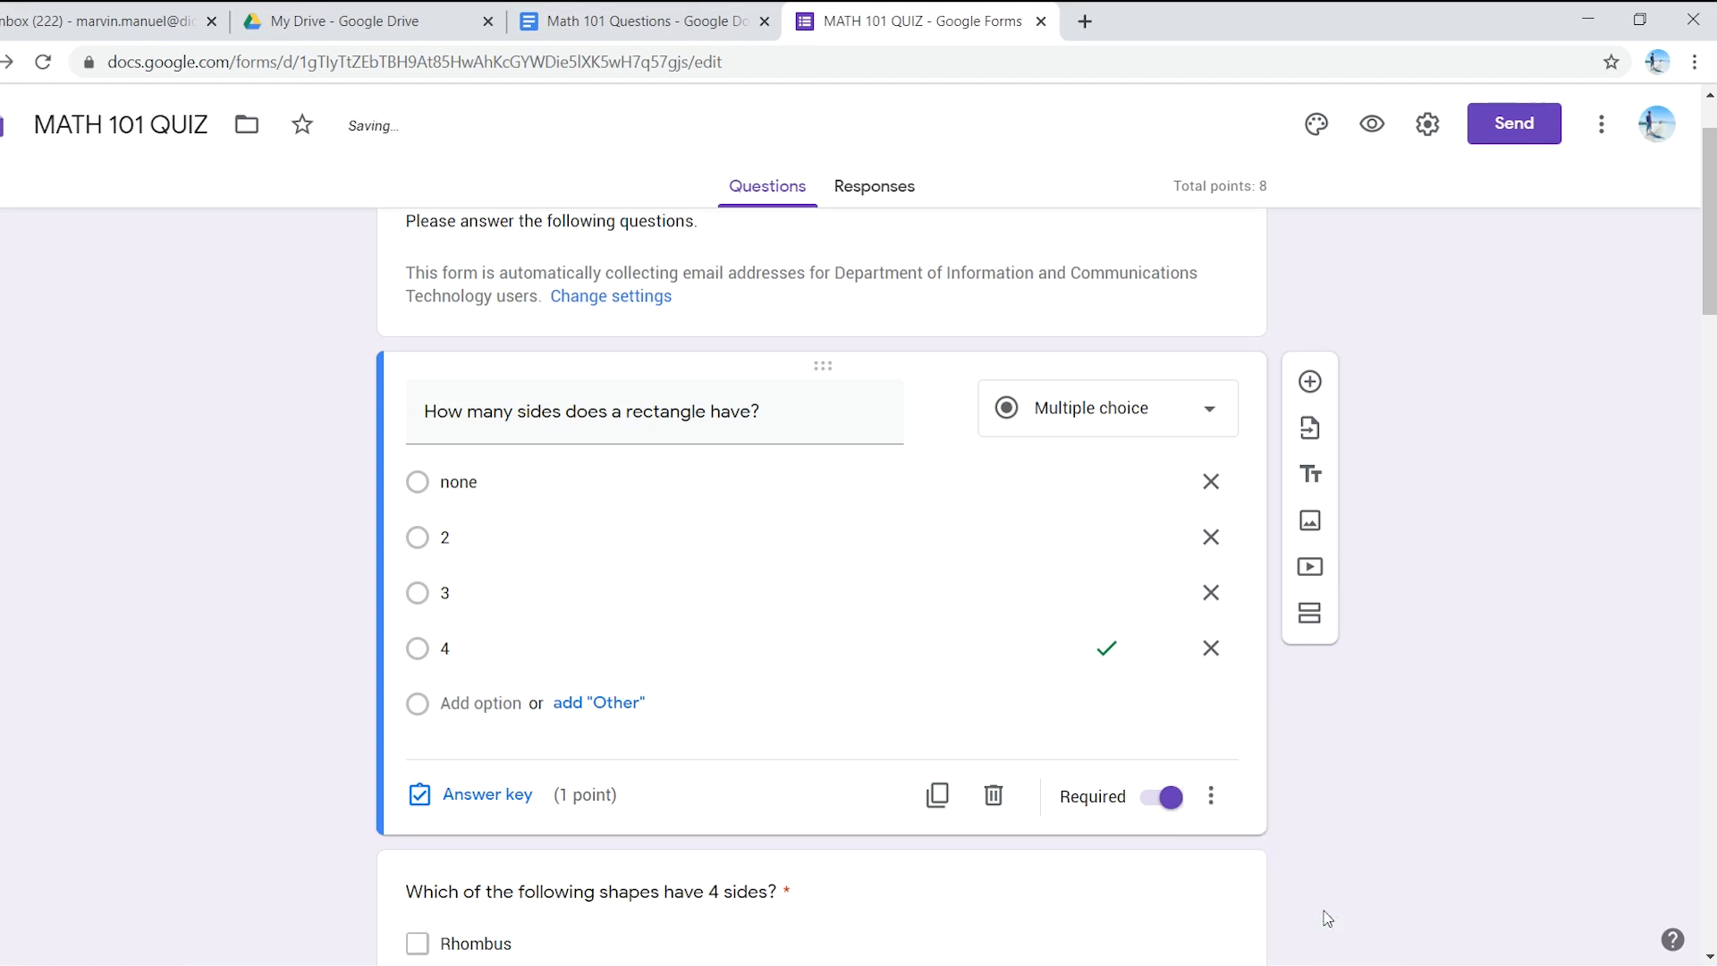
{"action": "left_click", "coordinate": [1217, 800]}
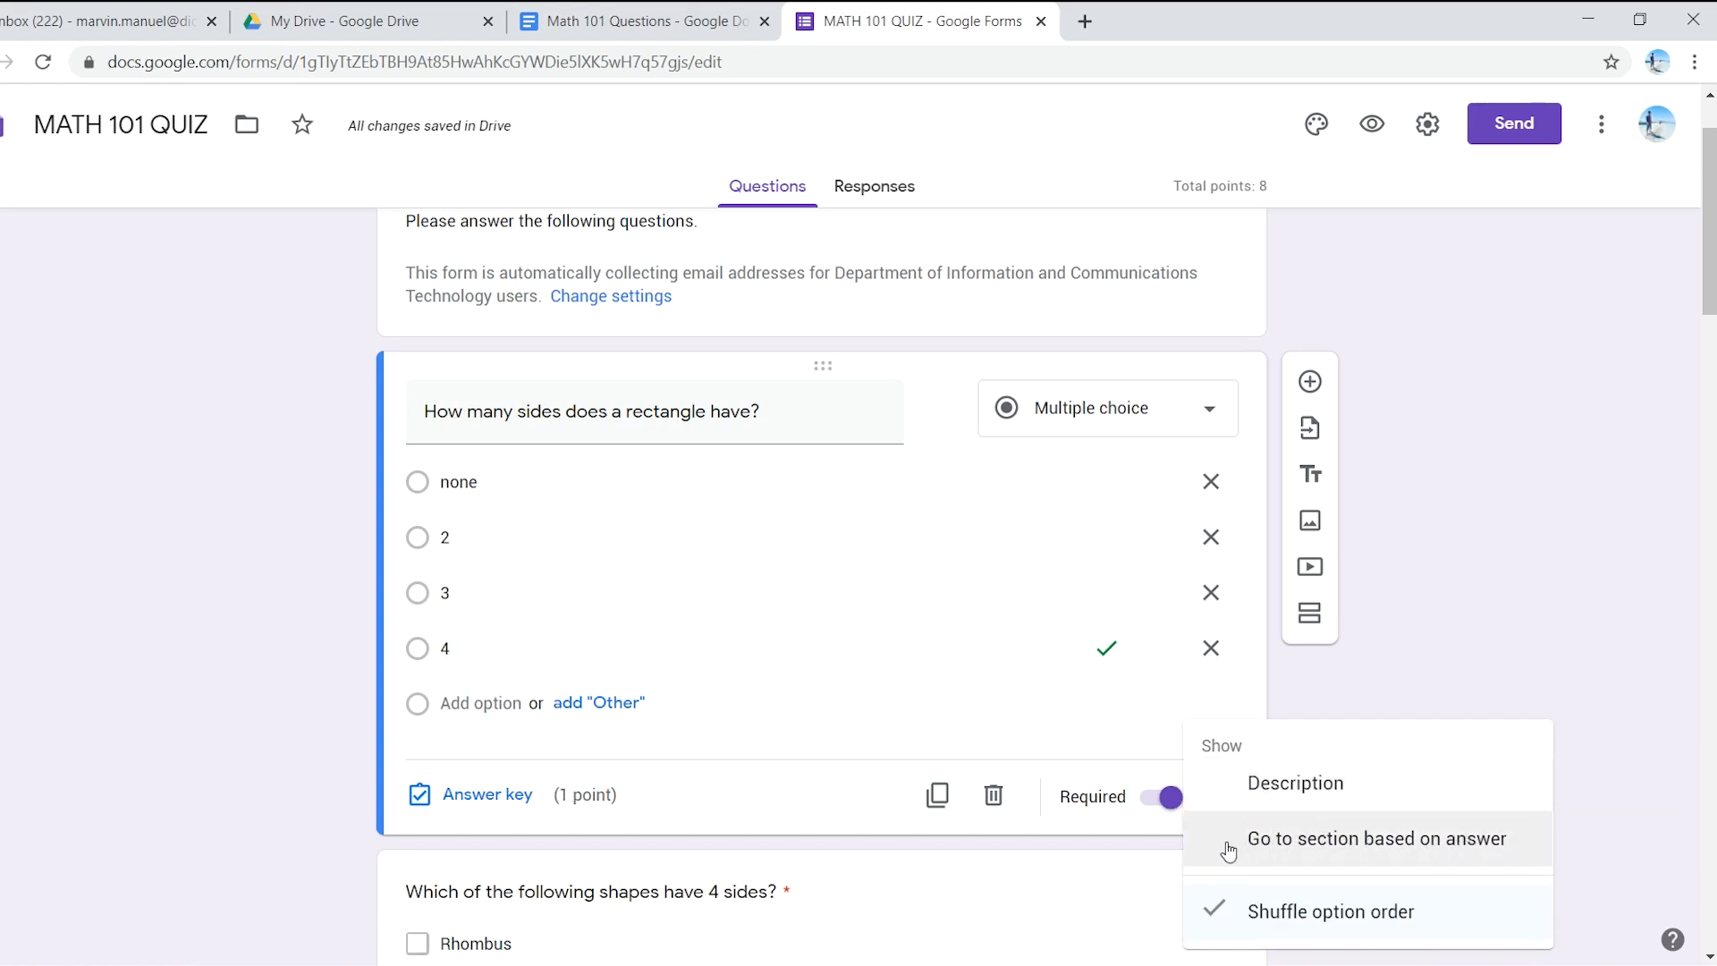
{"action": "left_click", "coordinate": [1402, 695]}
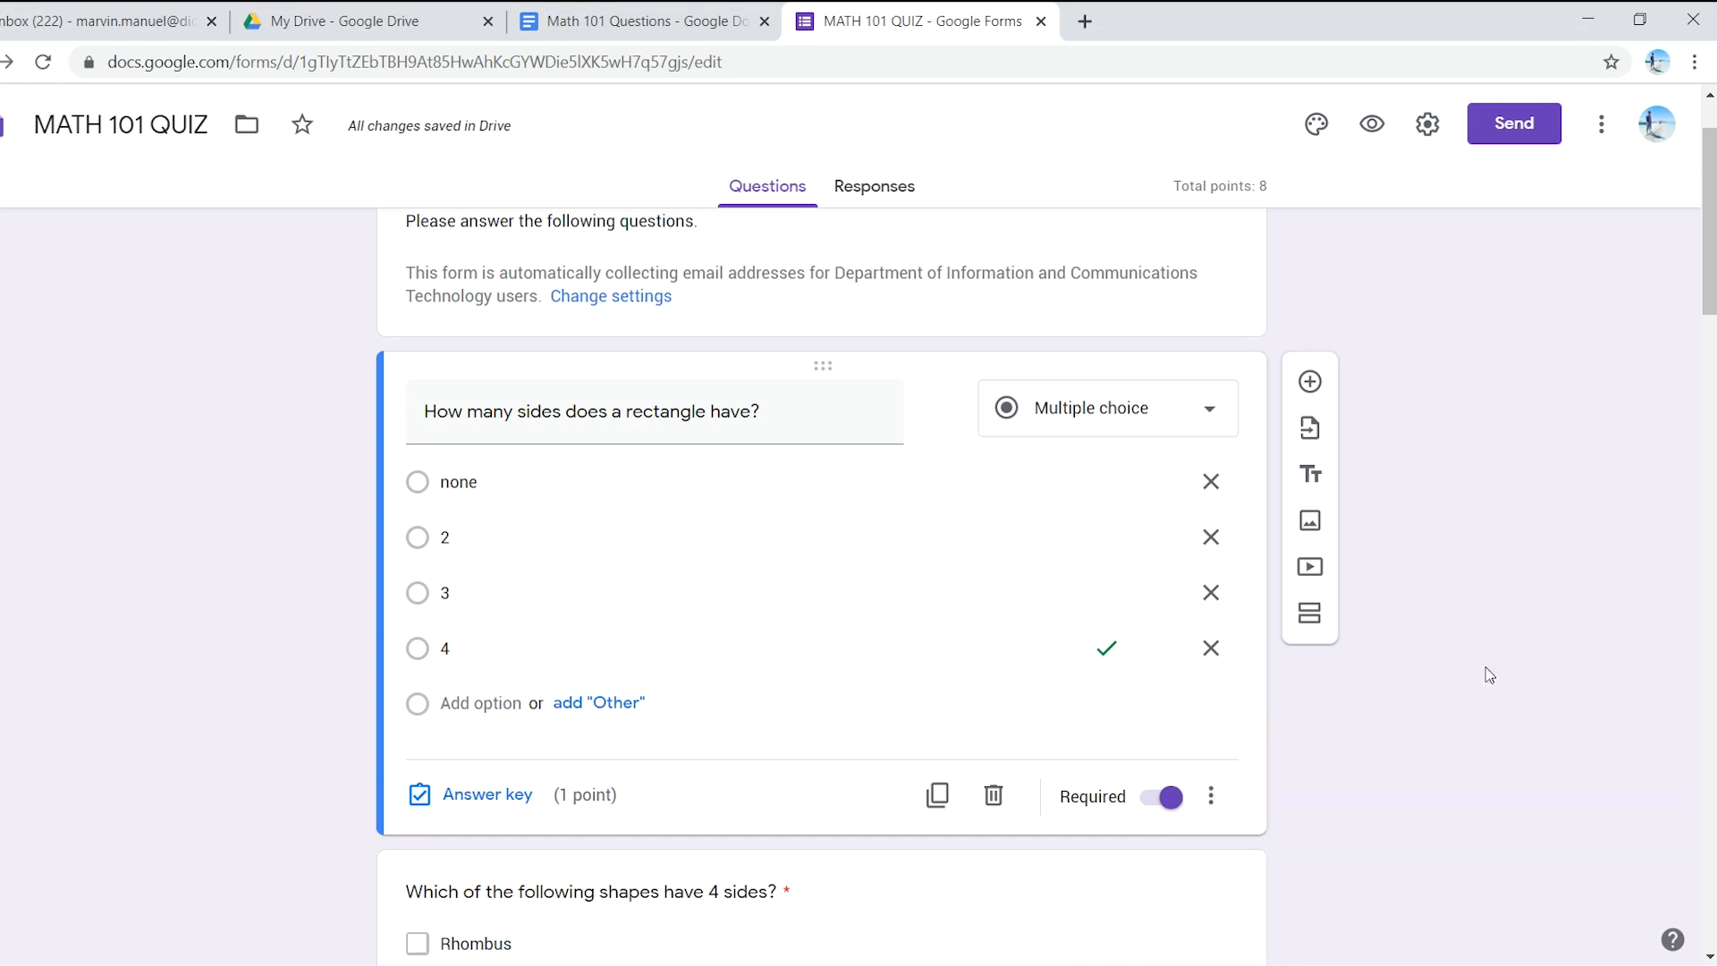
{"action": "scroll", "coordinate": [1282, 658], "scroll_direction": "down", "scroll_amount": 4}
{"action": "scroll", "coordinate": [1297, 650], "scroll_direction": "down", "scroll_amount": 10}
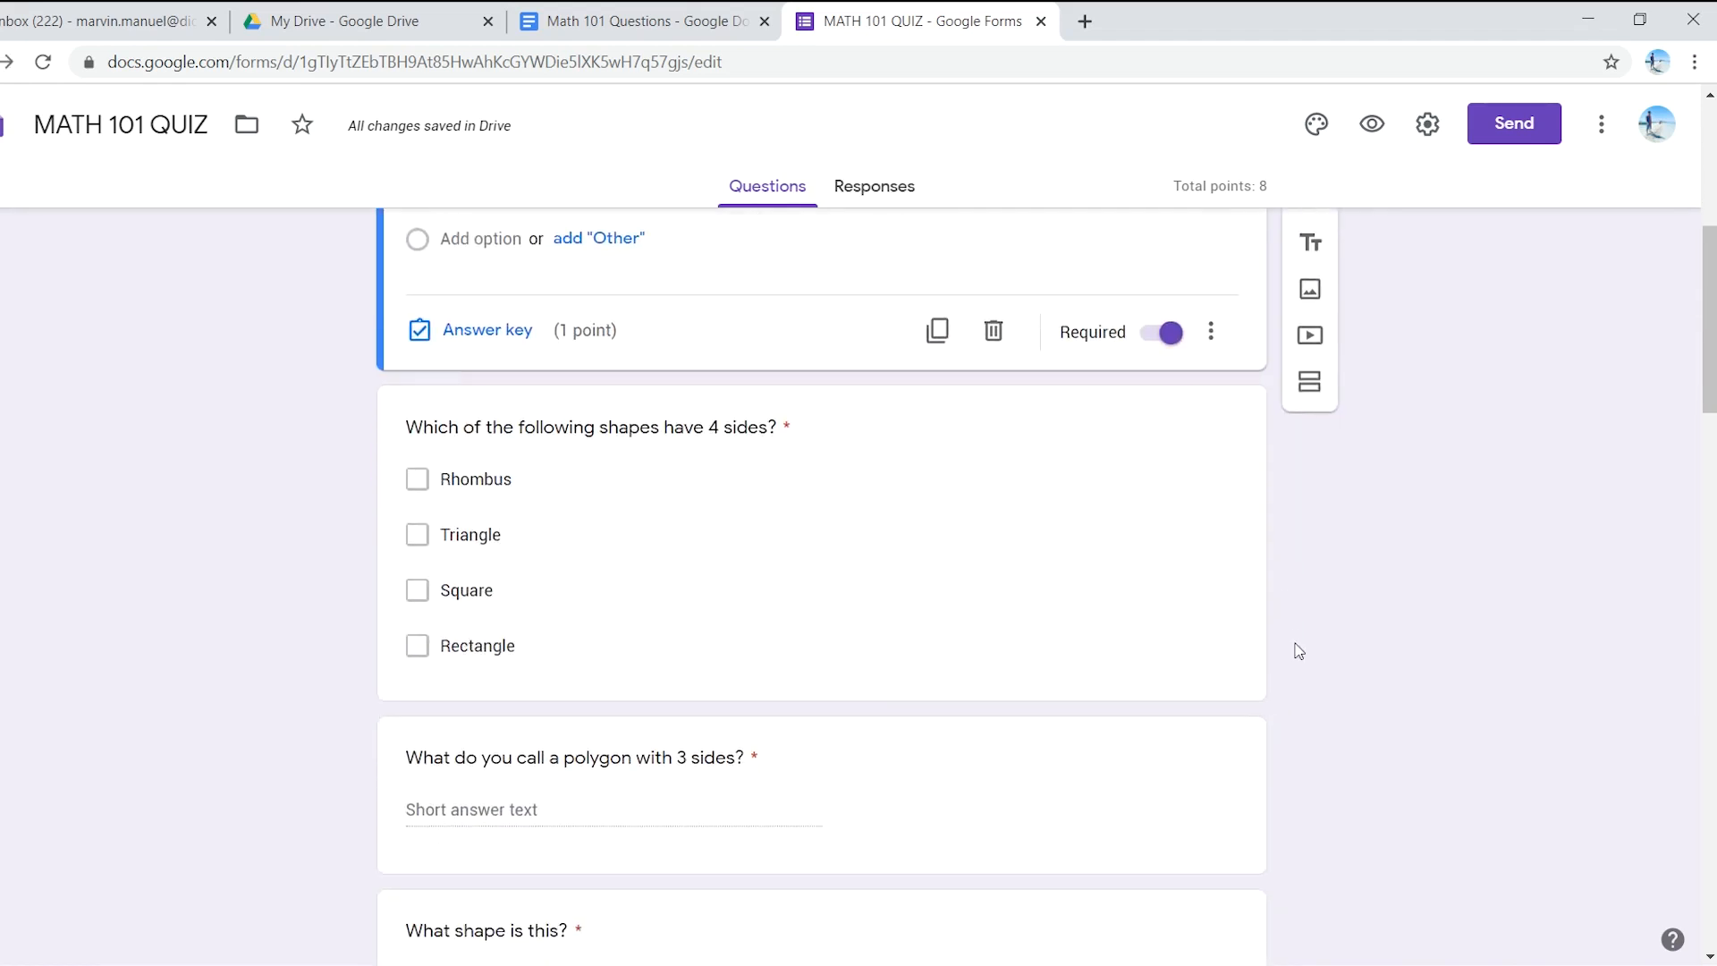
{"action": "scroll", "coordinate": [1296, 651], "scroll_direction": "down", "scroll_amount": 6}
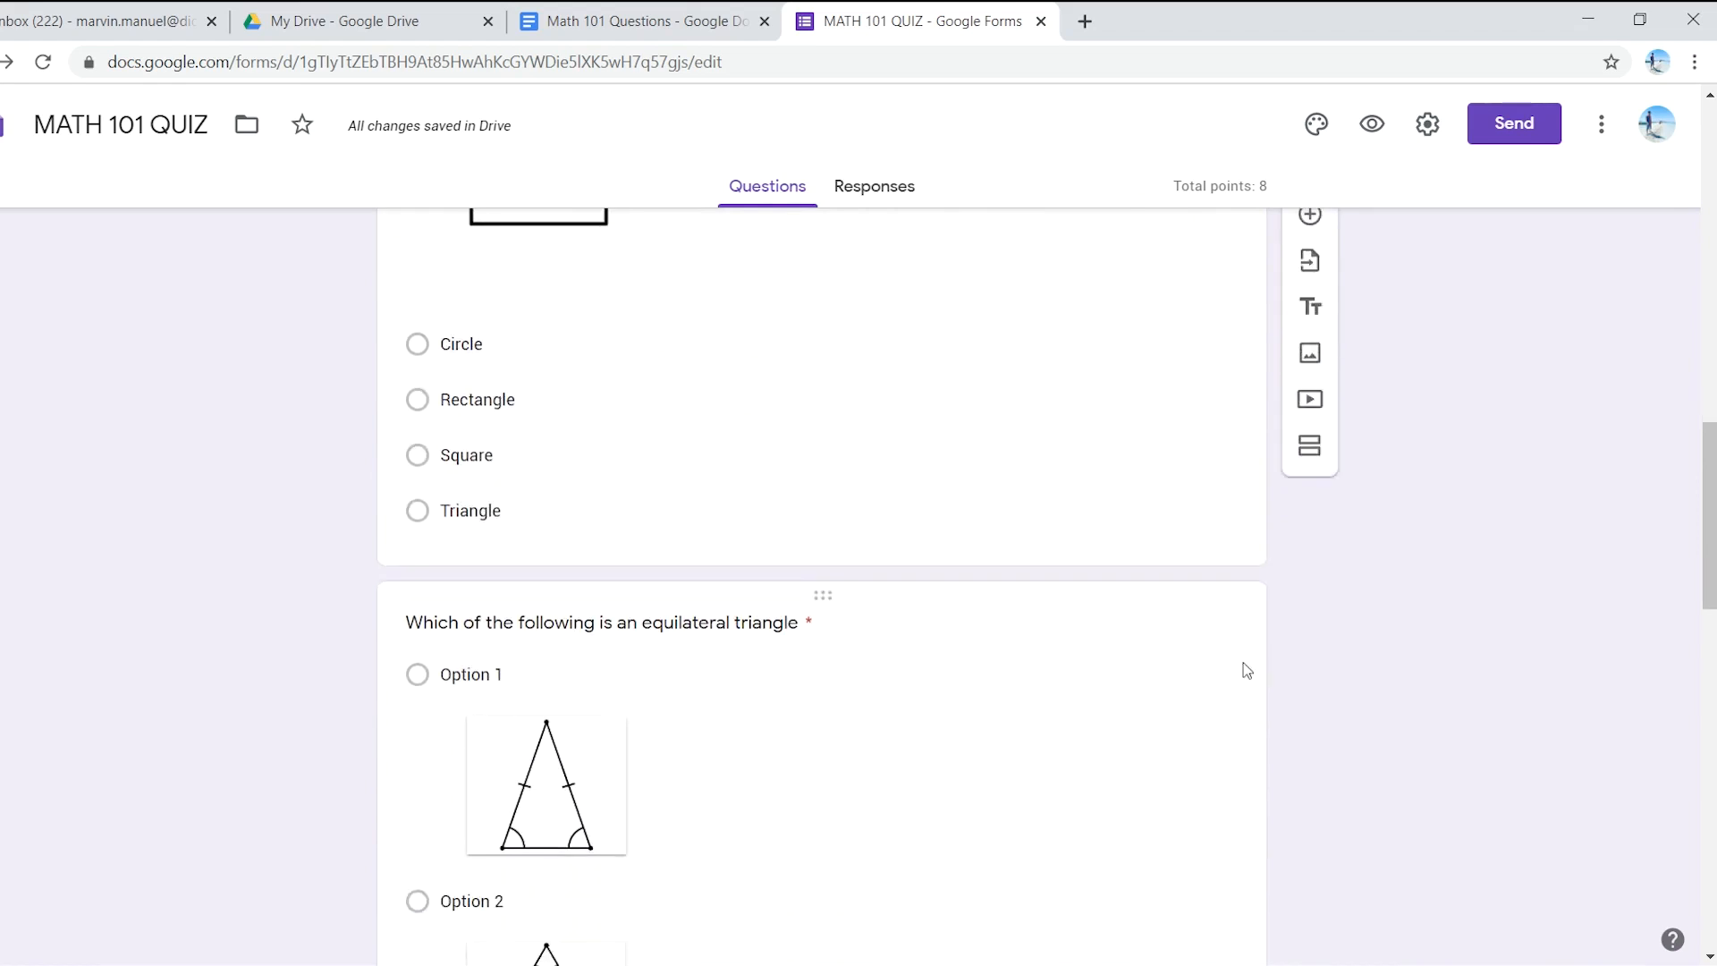
{"action": "scroll", "coordinate": [1200, 687], "scroll_direction": "down", "scroll_amount": 8}
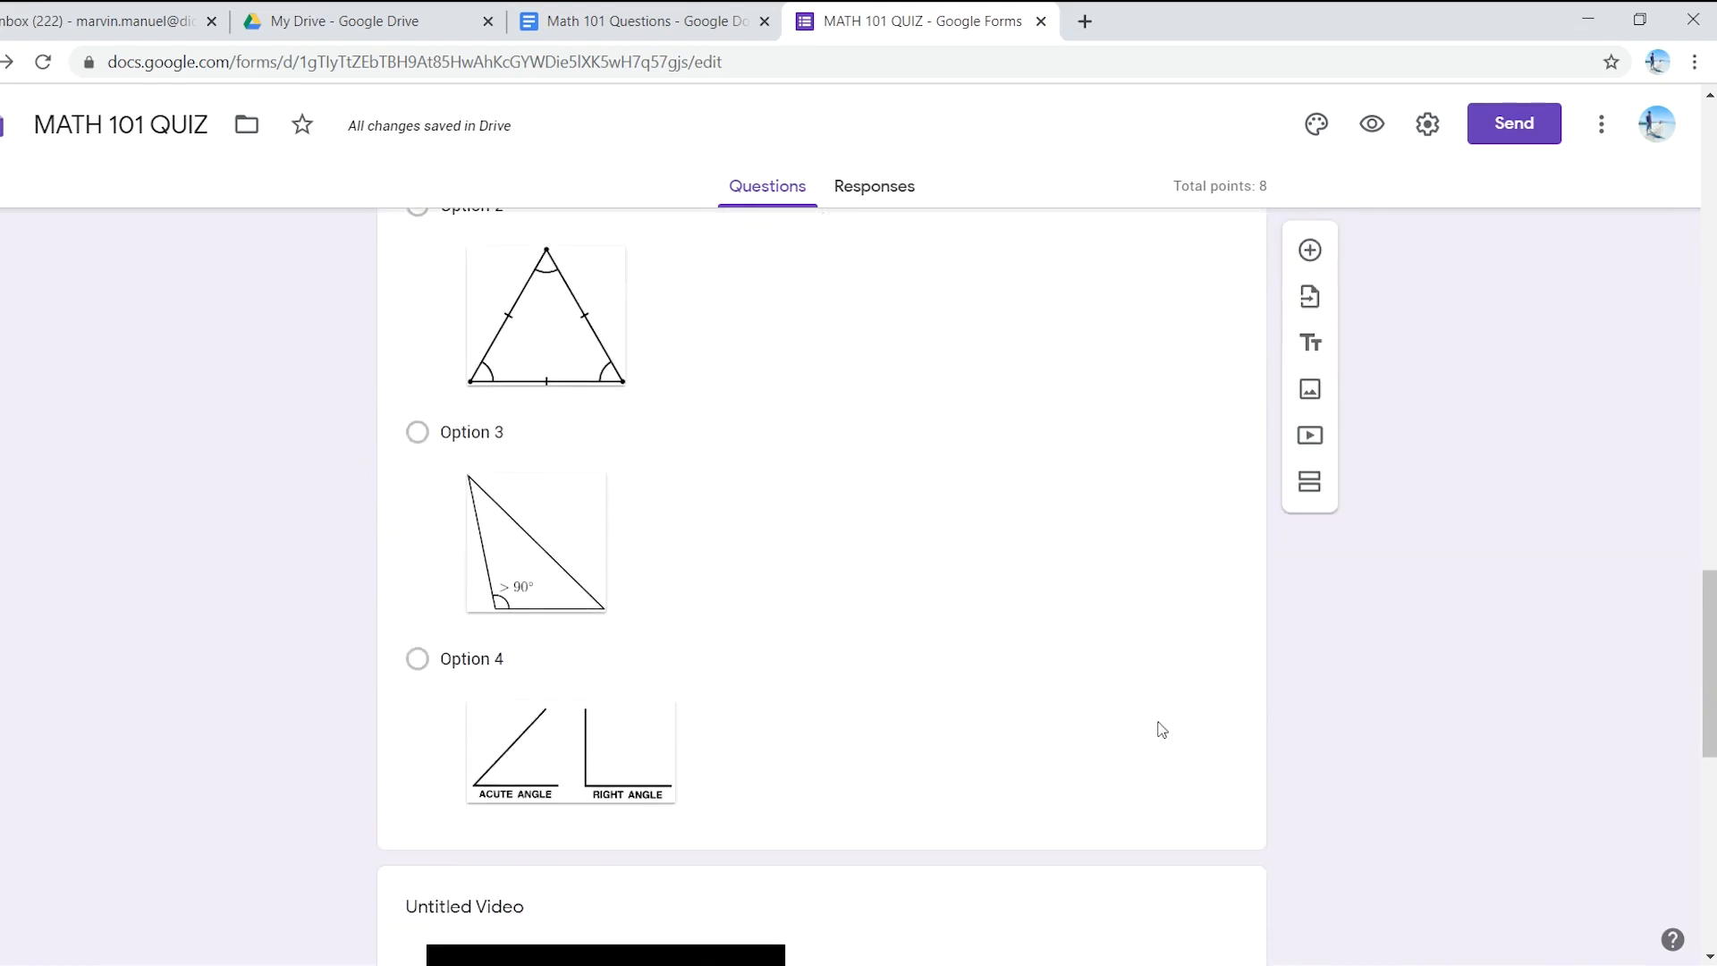
{"action": "scroll", "coordinate": [1159, 744], "scroll_direction": "down", "scroll_amount": 6}
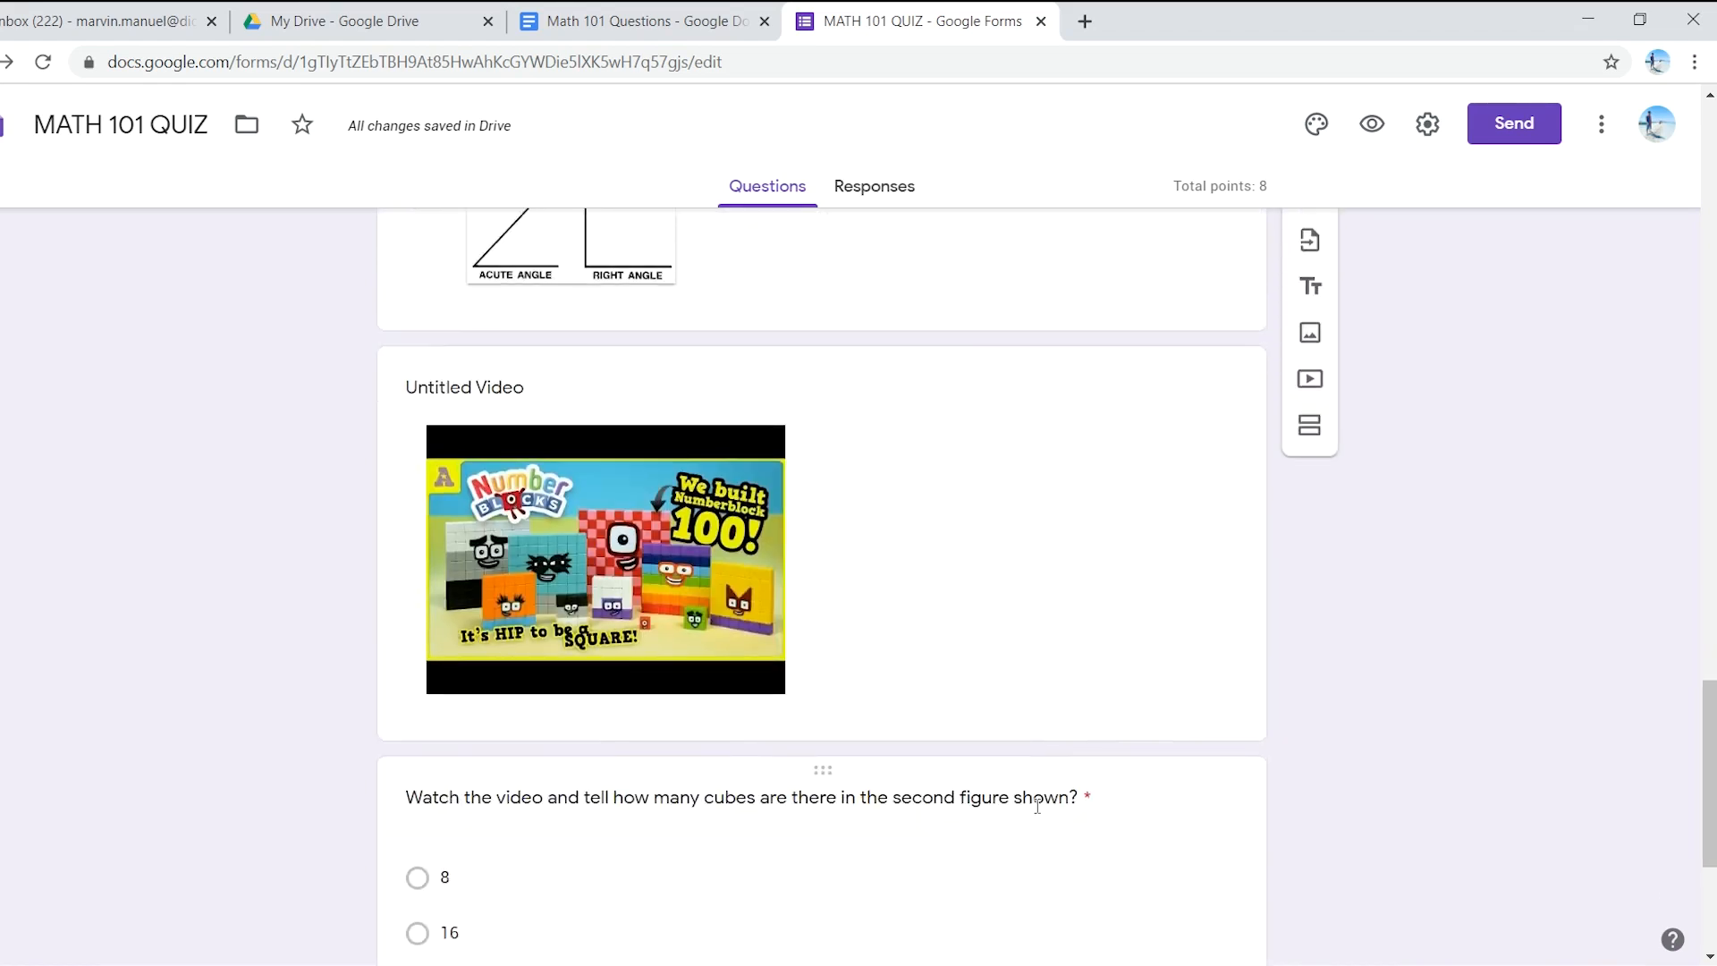
{"action": "scroll", "coordinate": [945, 740], "scroll_direction": "up", "scroll_amount": 20}
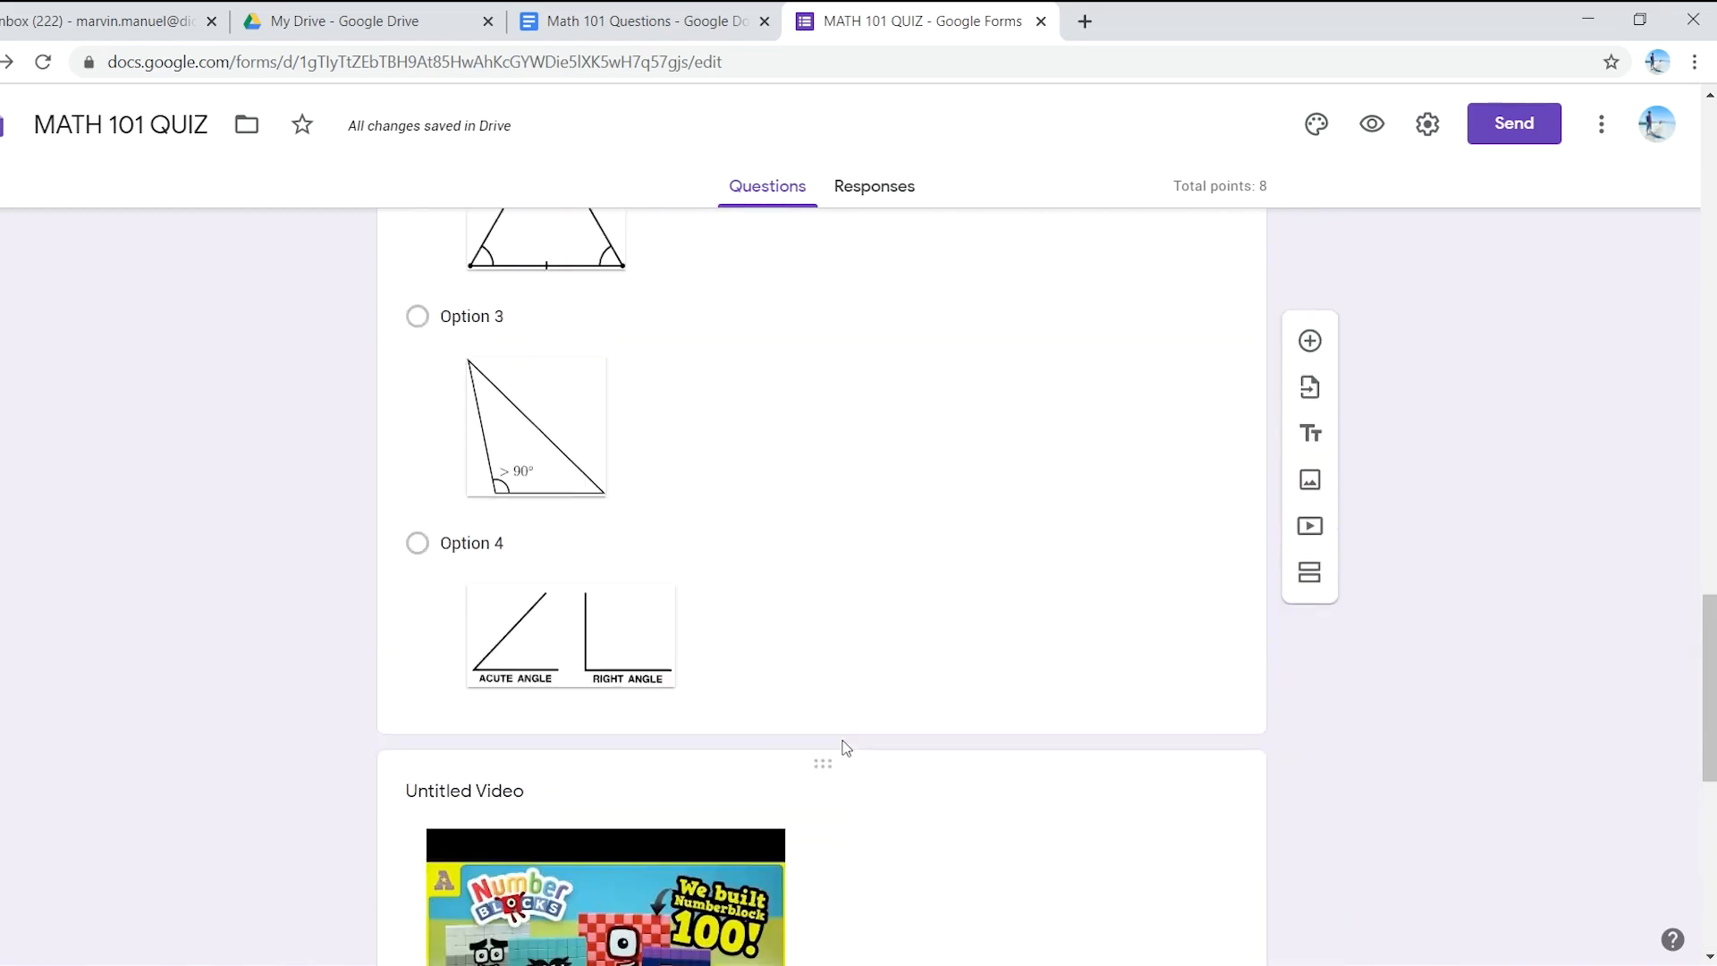
{"action": "scroll", "coordinate": [855, 739], "scroll_direction": "up", "scroll_amount": 12}
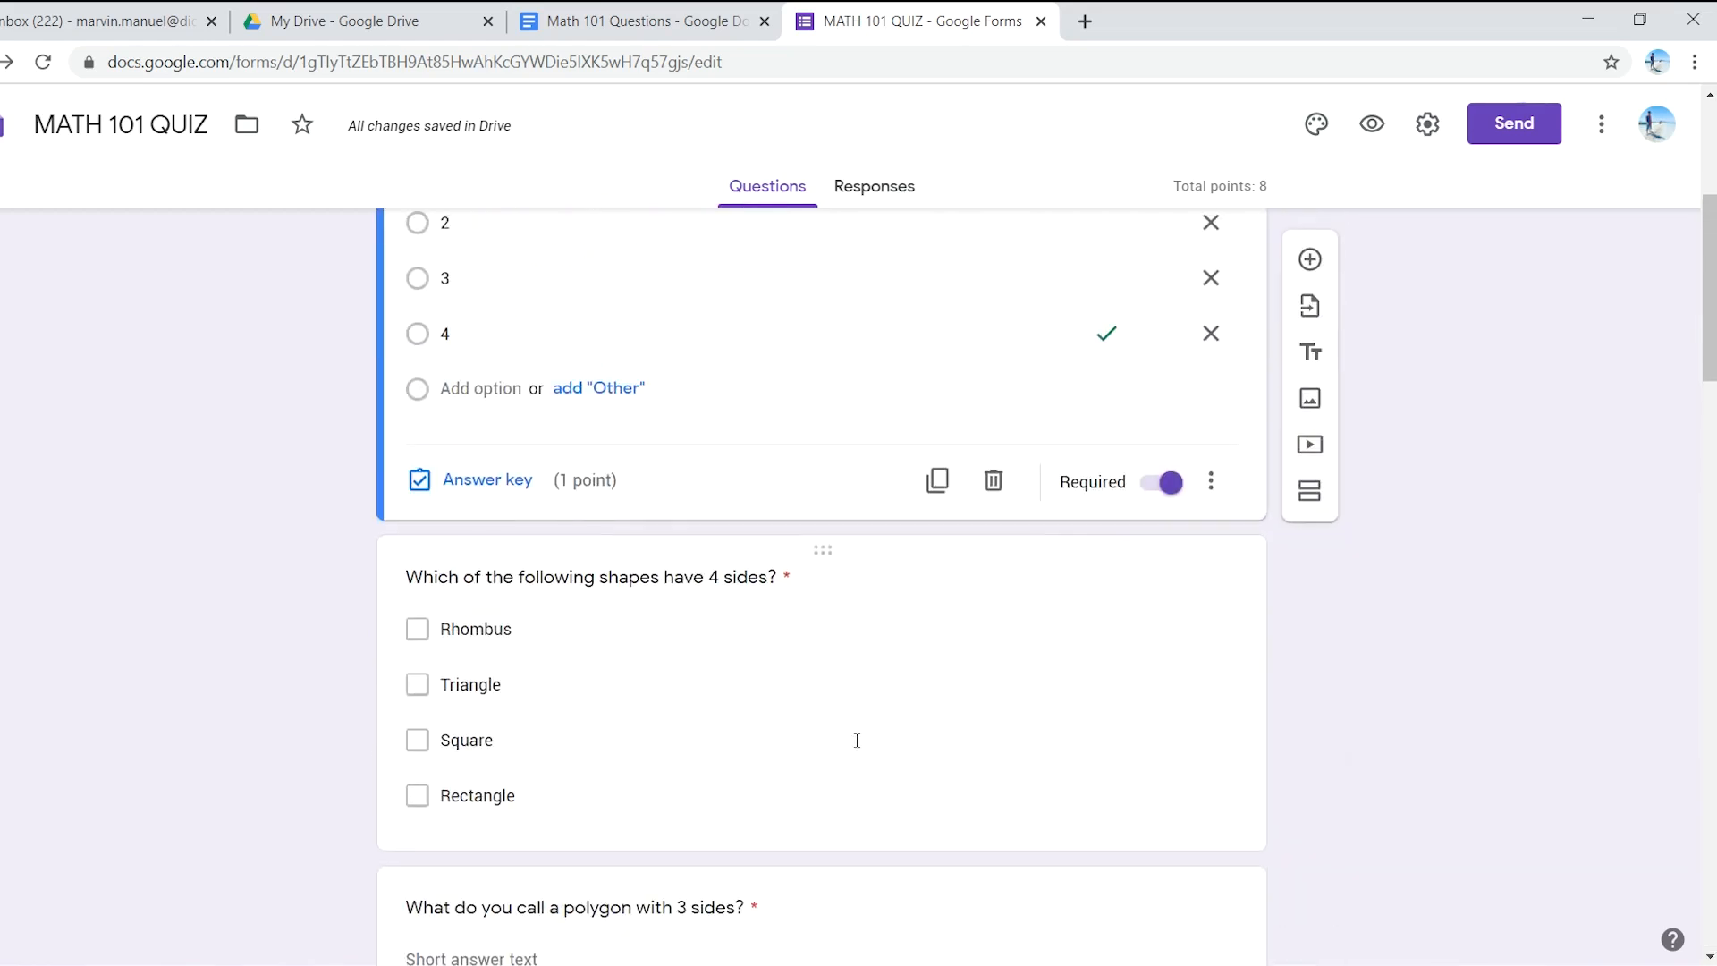
{"action": "left_click", "coordinate": [1372, 124]}
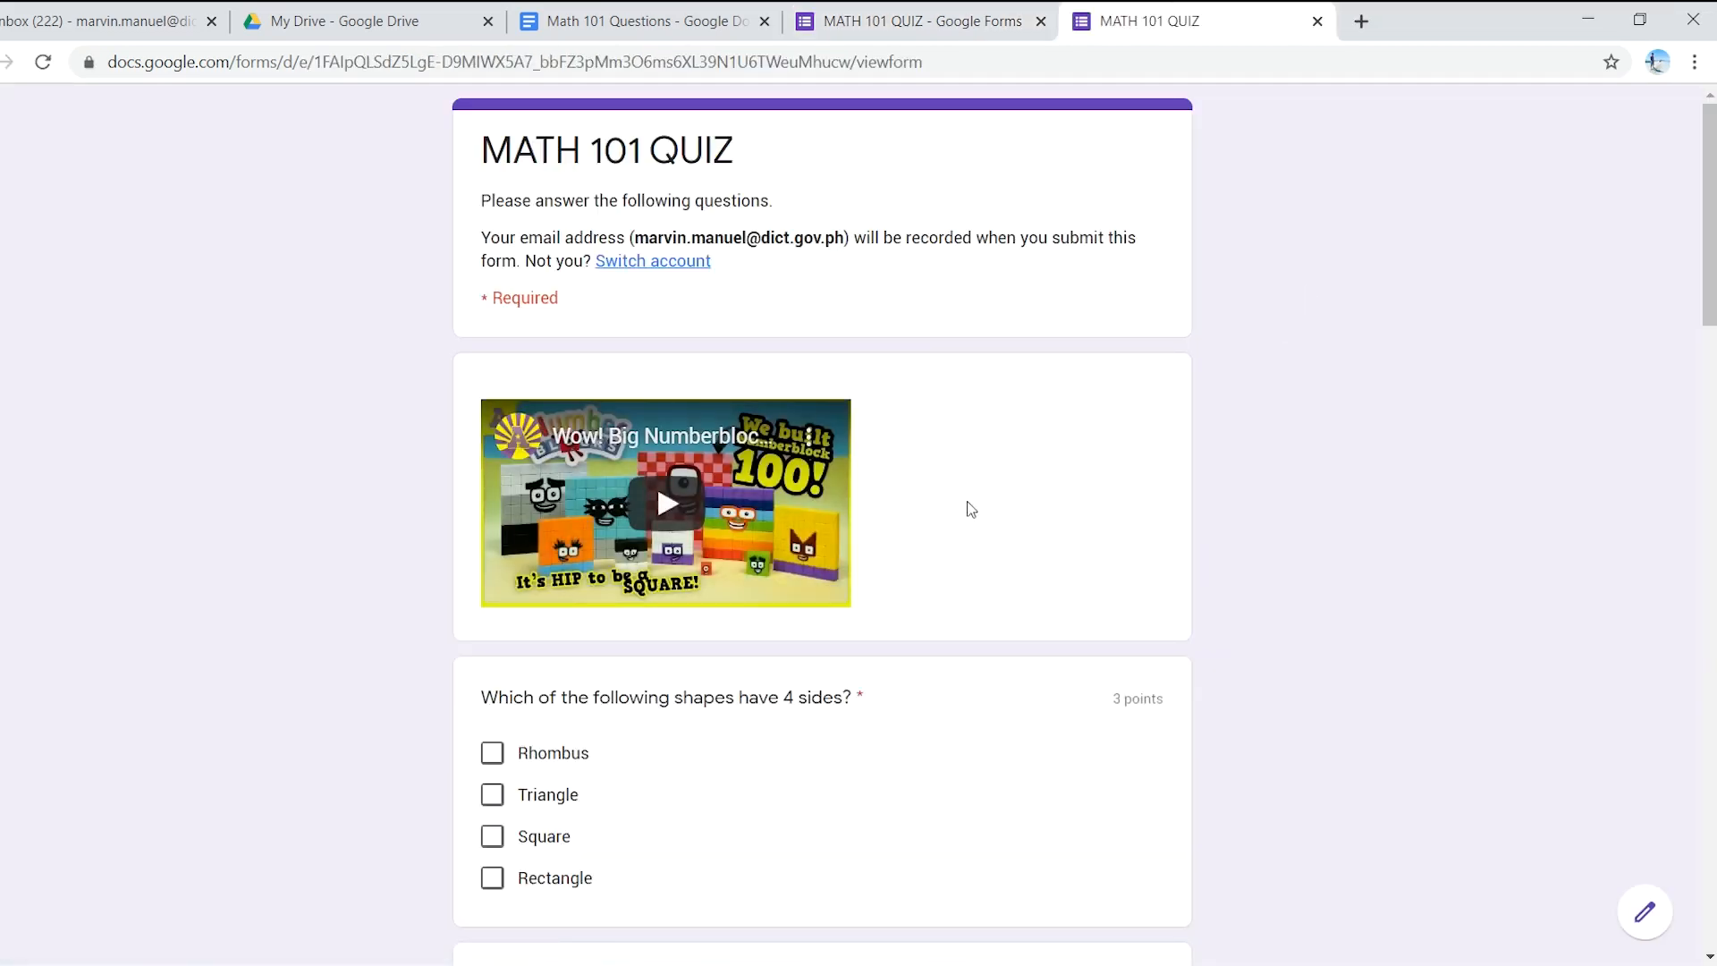
- Scroll through all MATH 101 QUIZ questions in the preview, then switch back to the editor tab
{"action": "scroll", "coordinate": [716, 578], "scroll_direction": "down", "scroll_amount": 3}
{"action": "scroll", "coordinate": [635, 512], "scroll_direction": "up", "scroll_amount": 3}
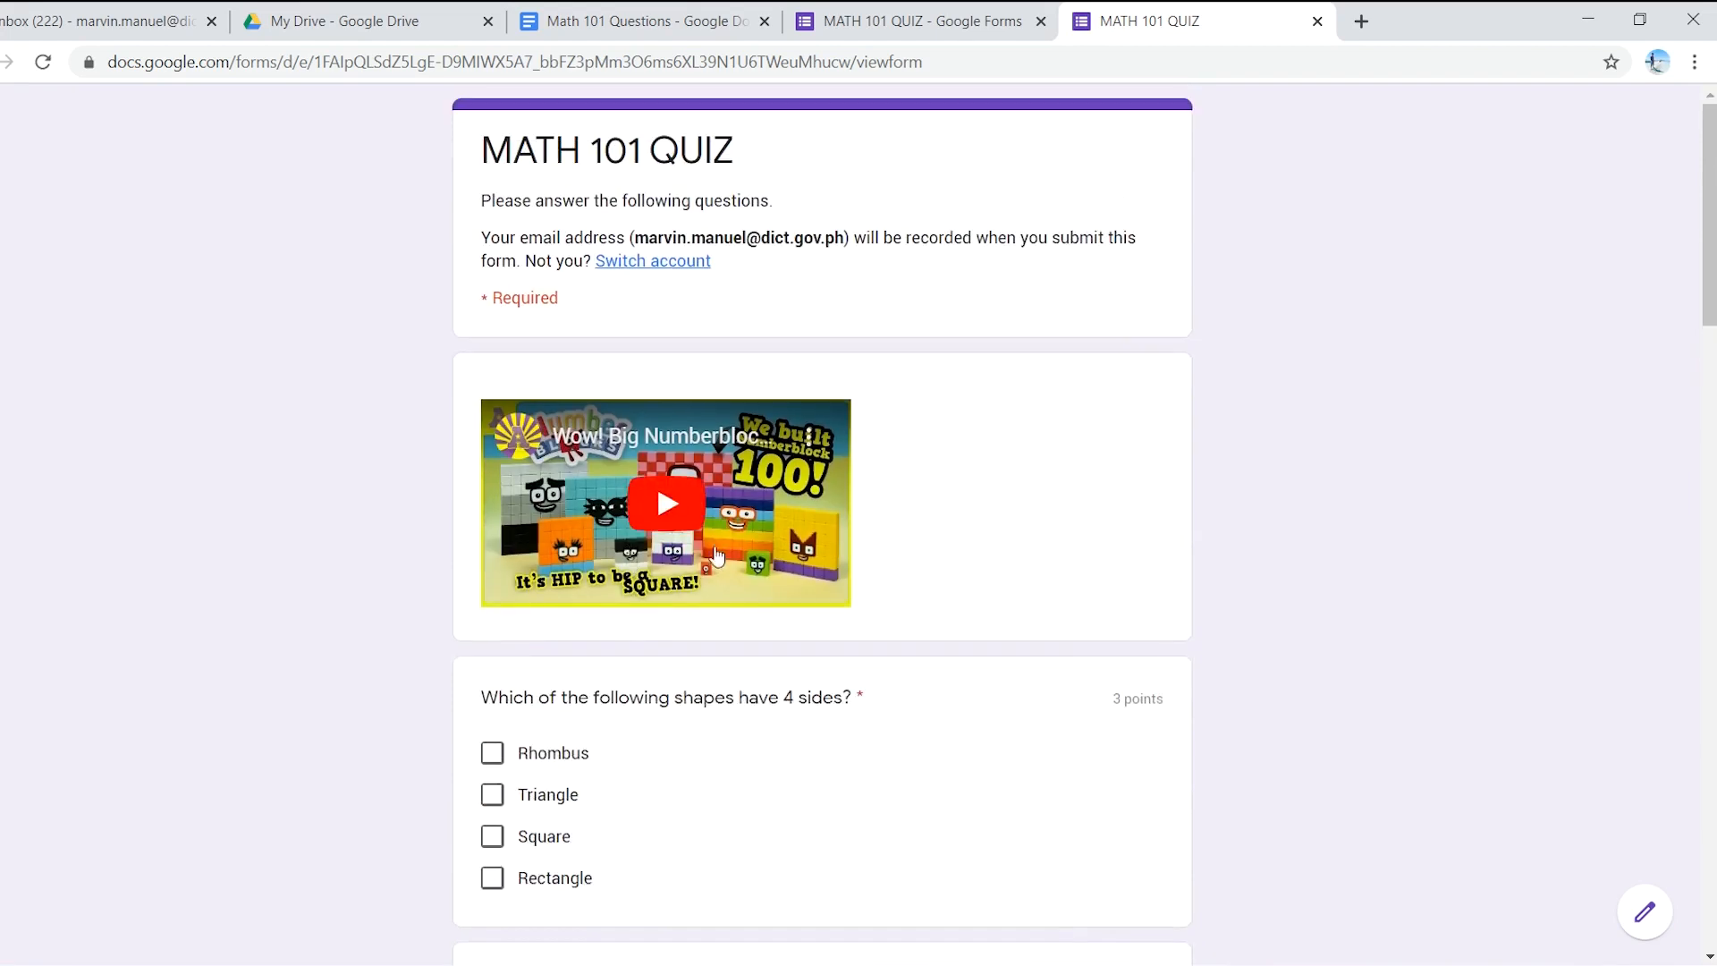
{"action": "scroll", "coordinate": [933, 581], "scroll_direction": "down", "scroll_amount": 6}
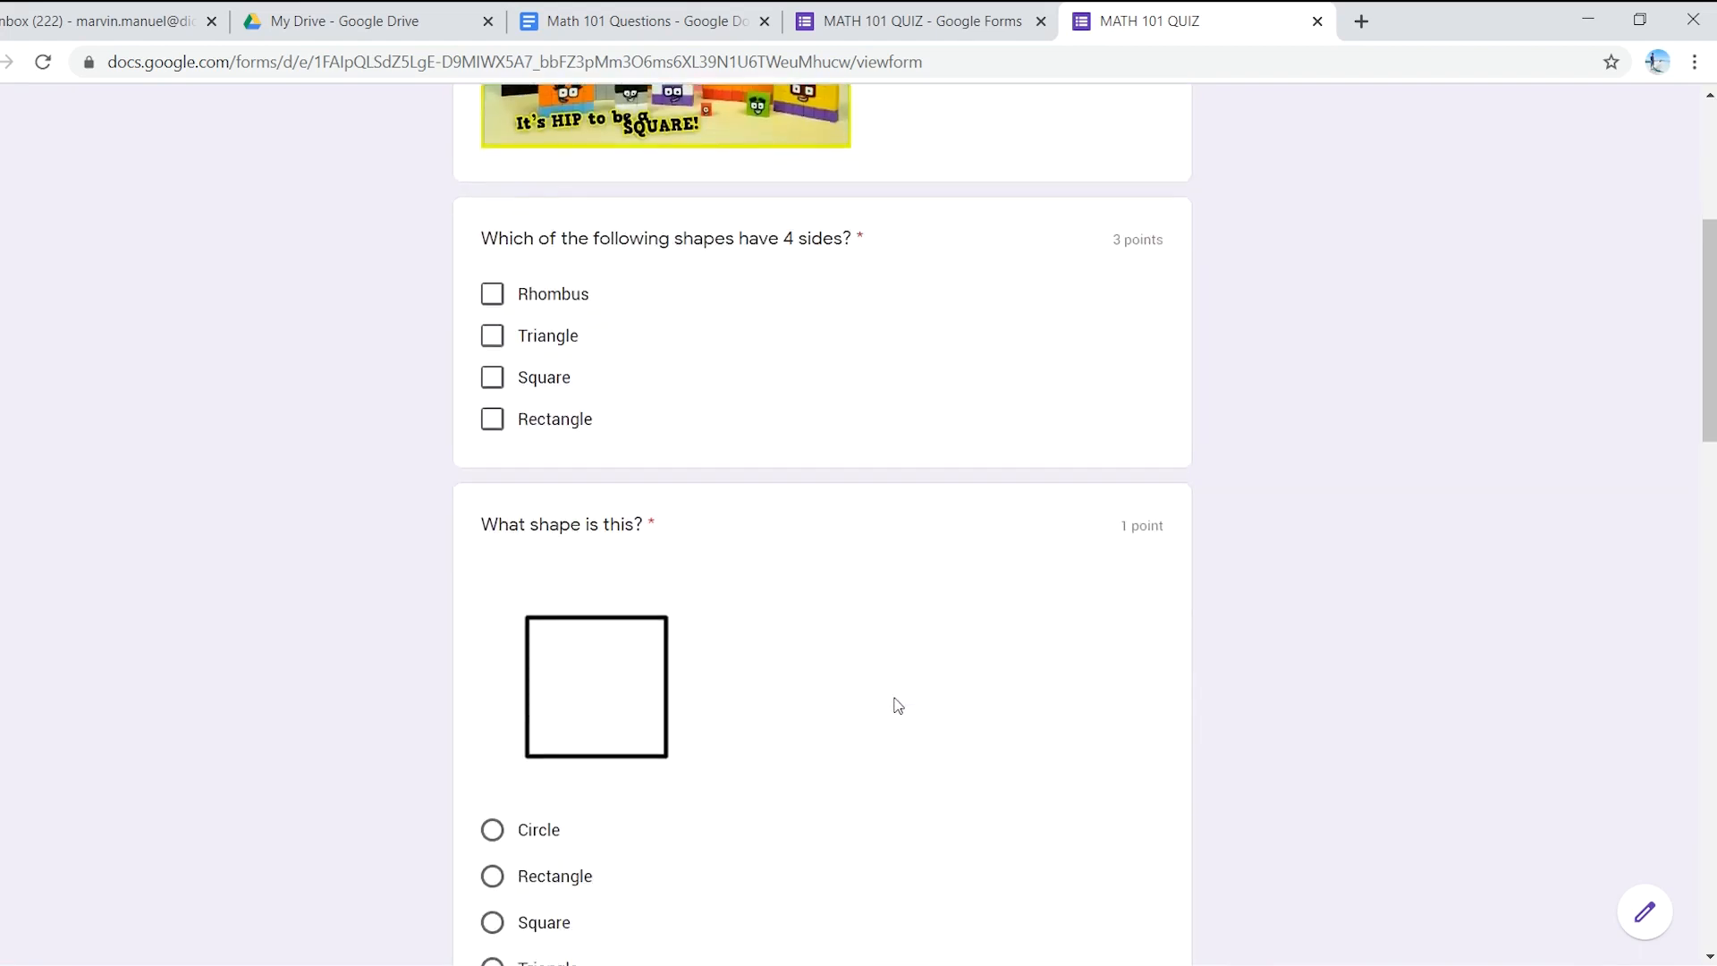
{"action": "scroll", "coordinate": [897, 694], "scroll_direction": "up", "scroll_amount": 1}
{"action": "scroll", "coordinate": [897, 698], "scroll_direction": "up", "scroll_amount": 5}
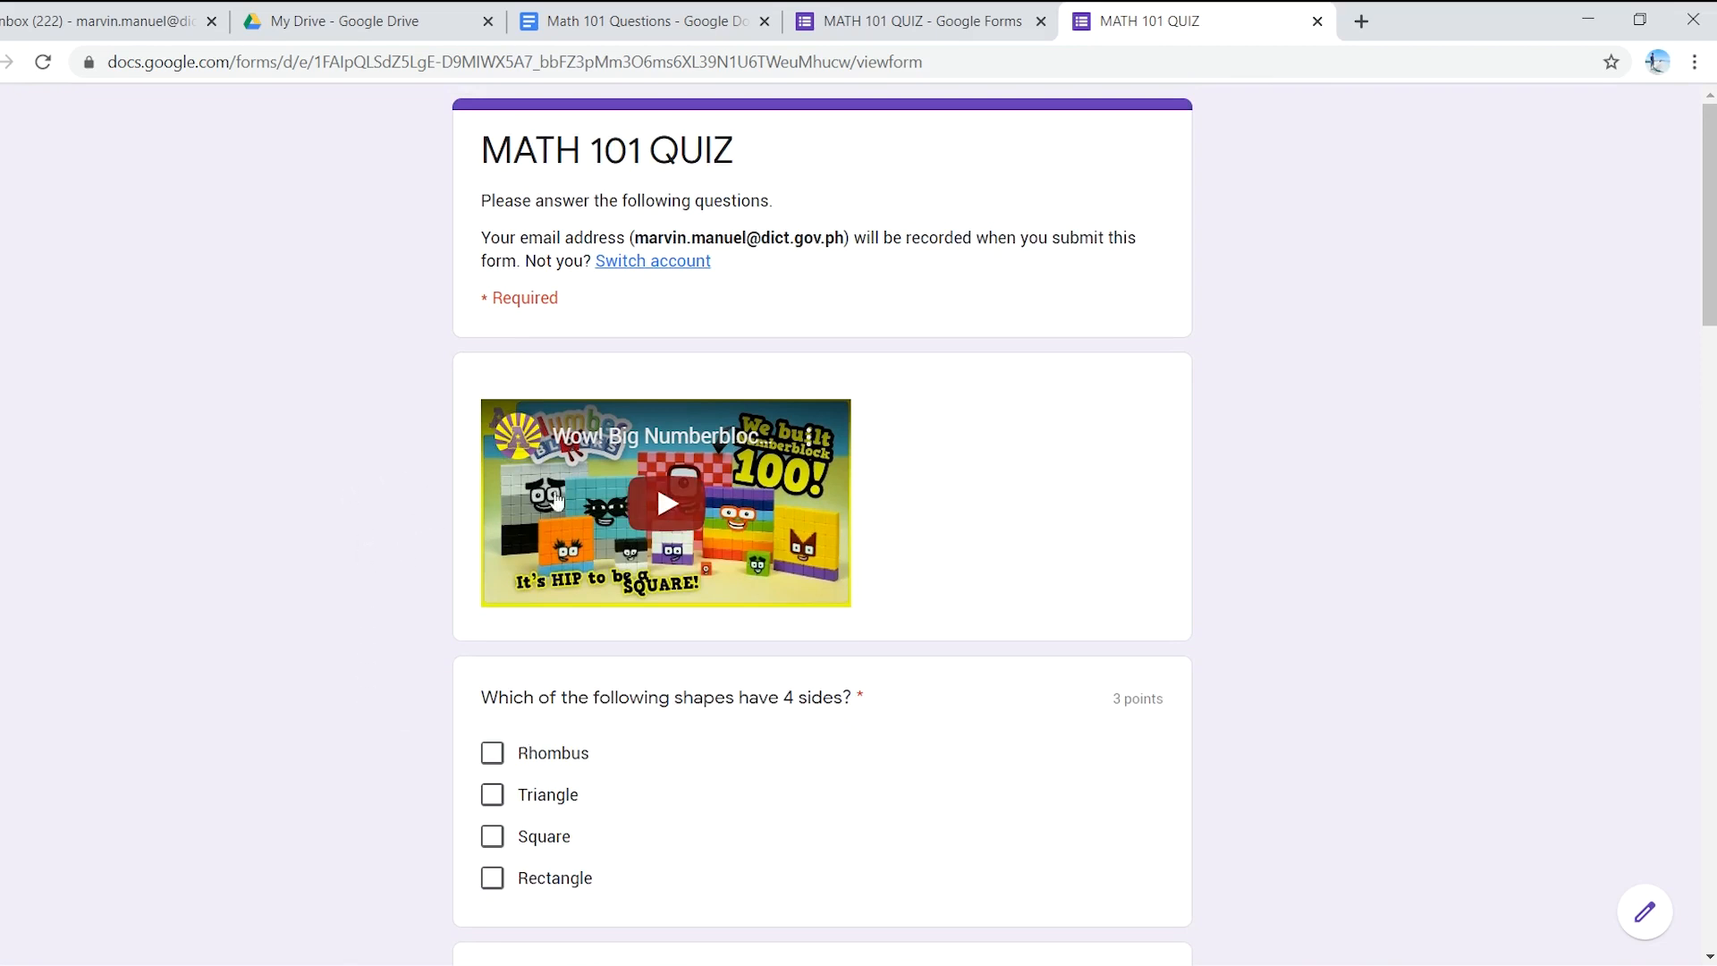
{"action": "scroll", "coordinate": [564, 652], "scroll_direction": "down", "scroll_amount": 3}
{"action": "scroll", "coordinate": [587, 641], "scroll_direction": "down", "scroll_amount": 3}
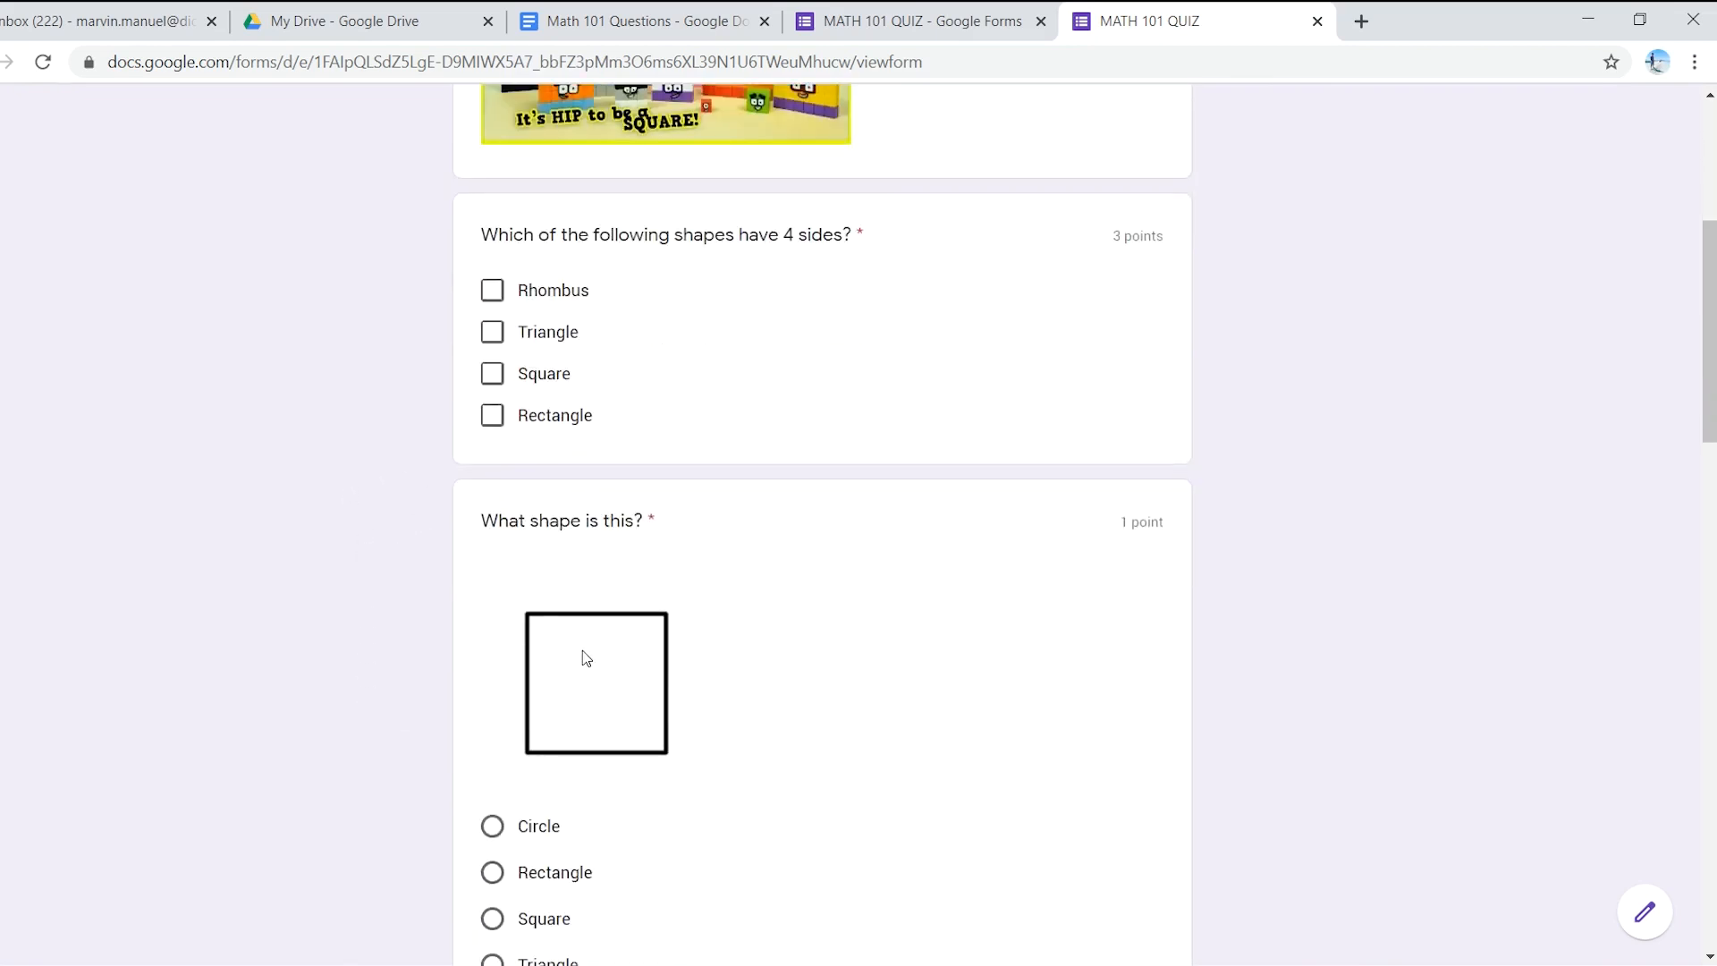
{"action": "scroll", "coordinate": [675, 617], "scroll_direction": "up", "scroll_amount": 5}
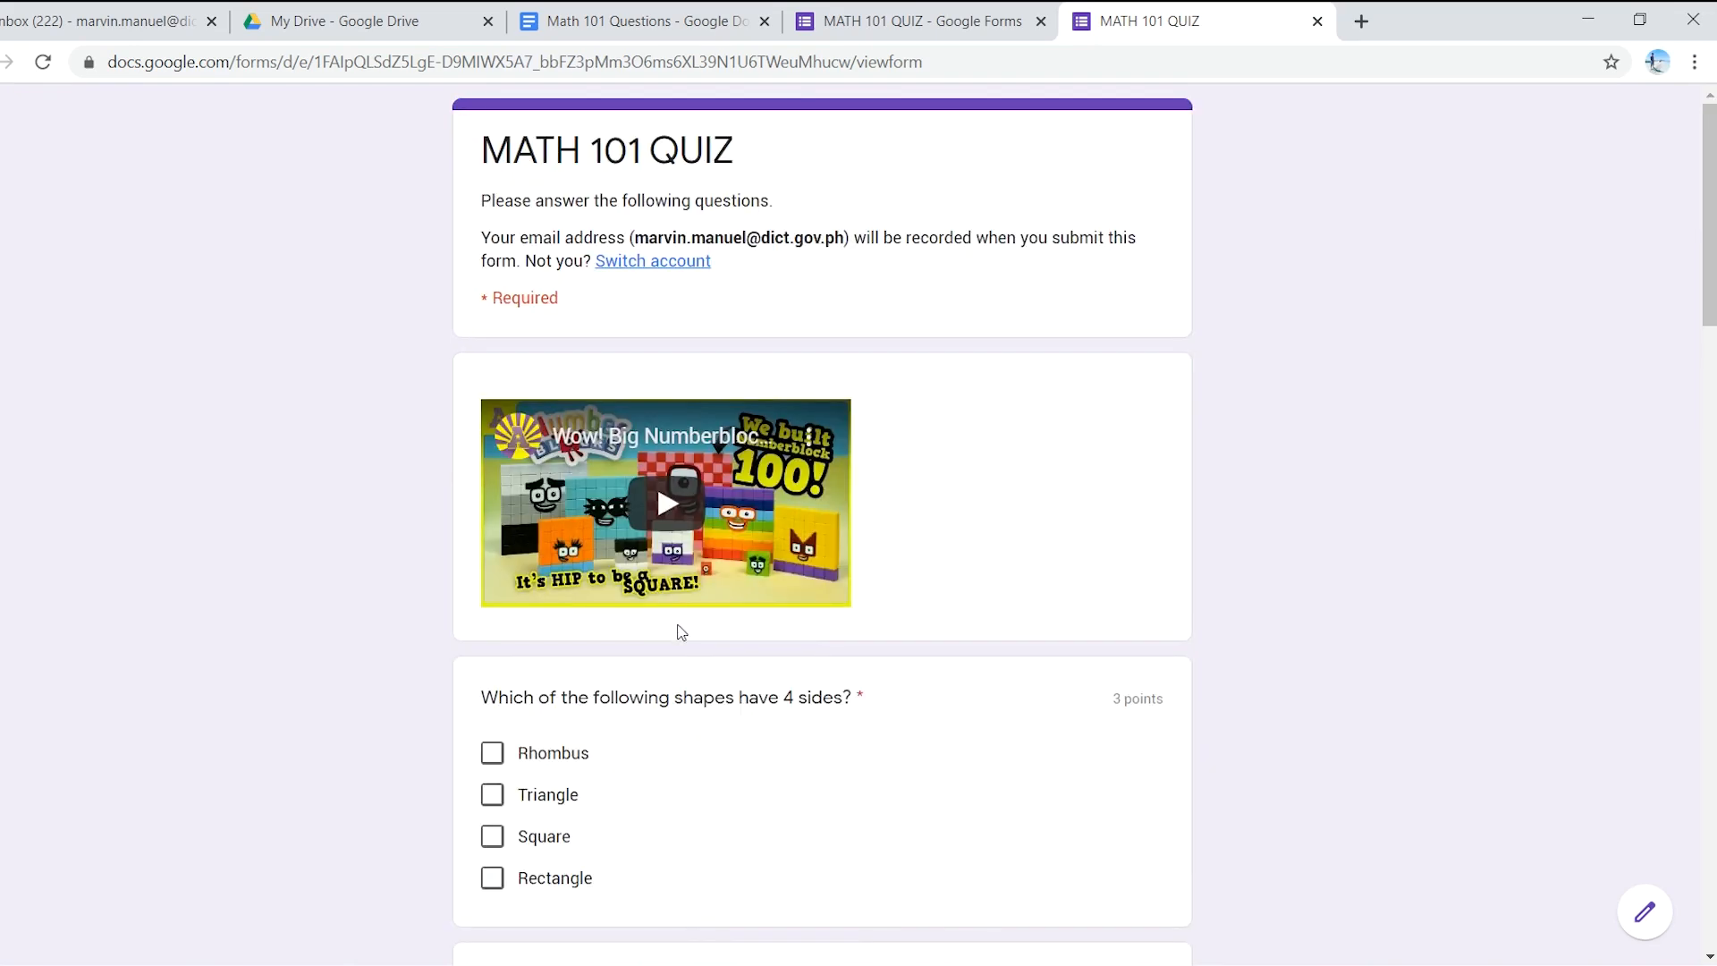
{"action": "scroll", "coordinate": [686, 632], "scroll_direction": "down", "scroll_amount": 7}
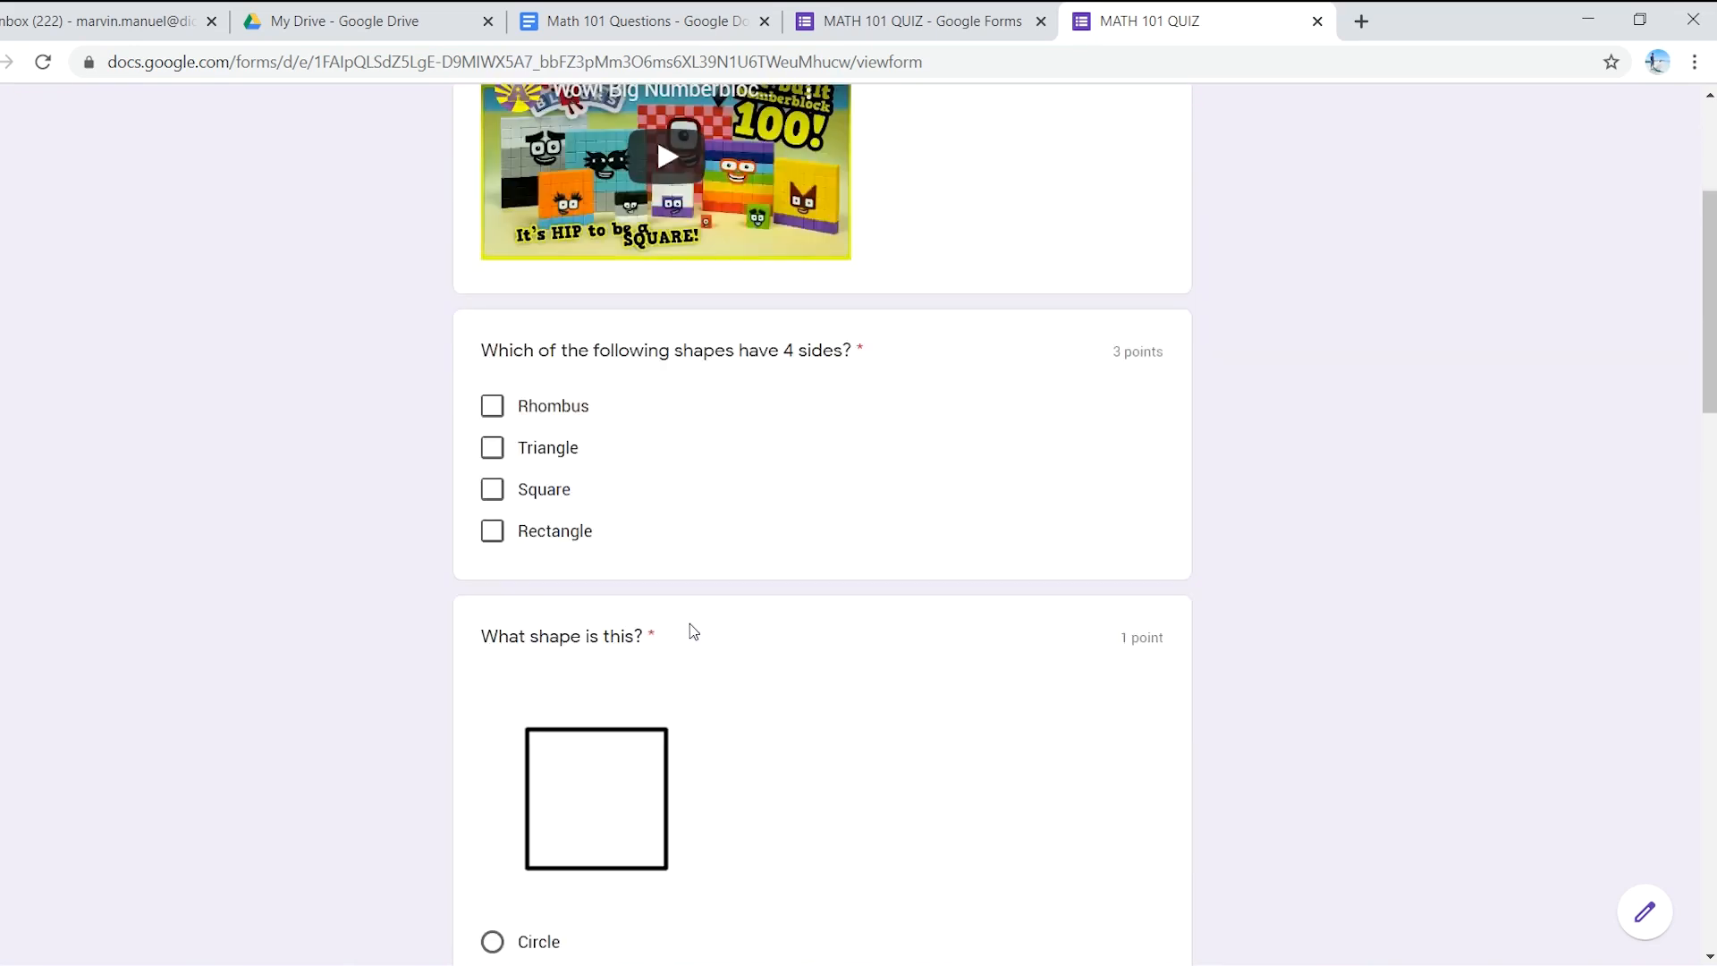
{"action": "scroll", "coordinate": [695, 630], "scroll_direction": "down", "scroll_amount": 9}
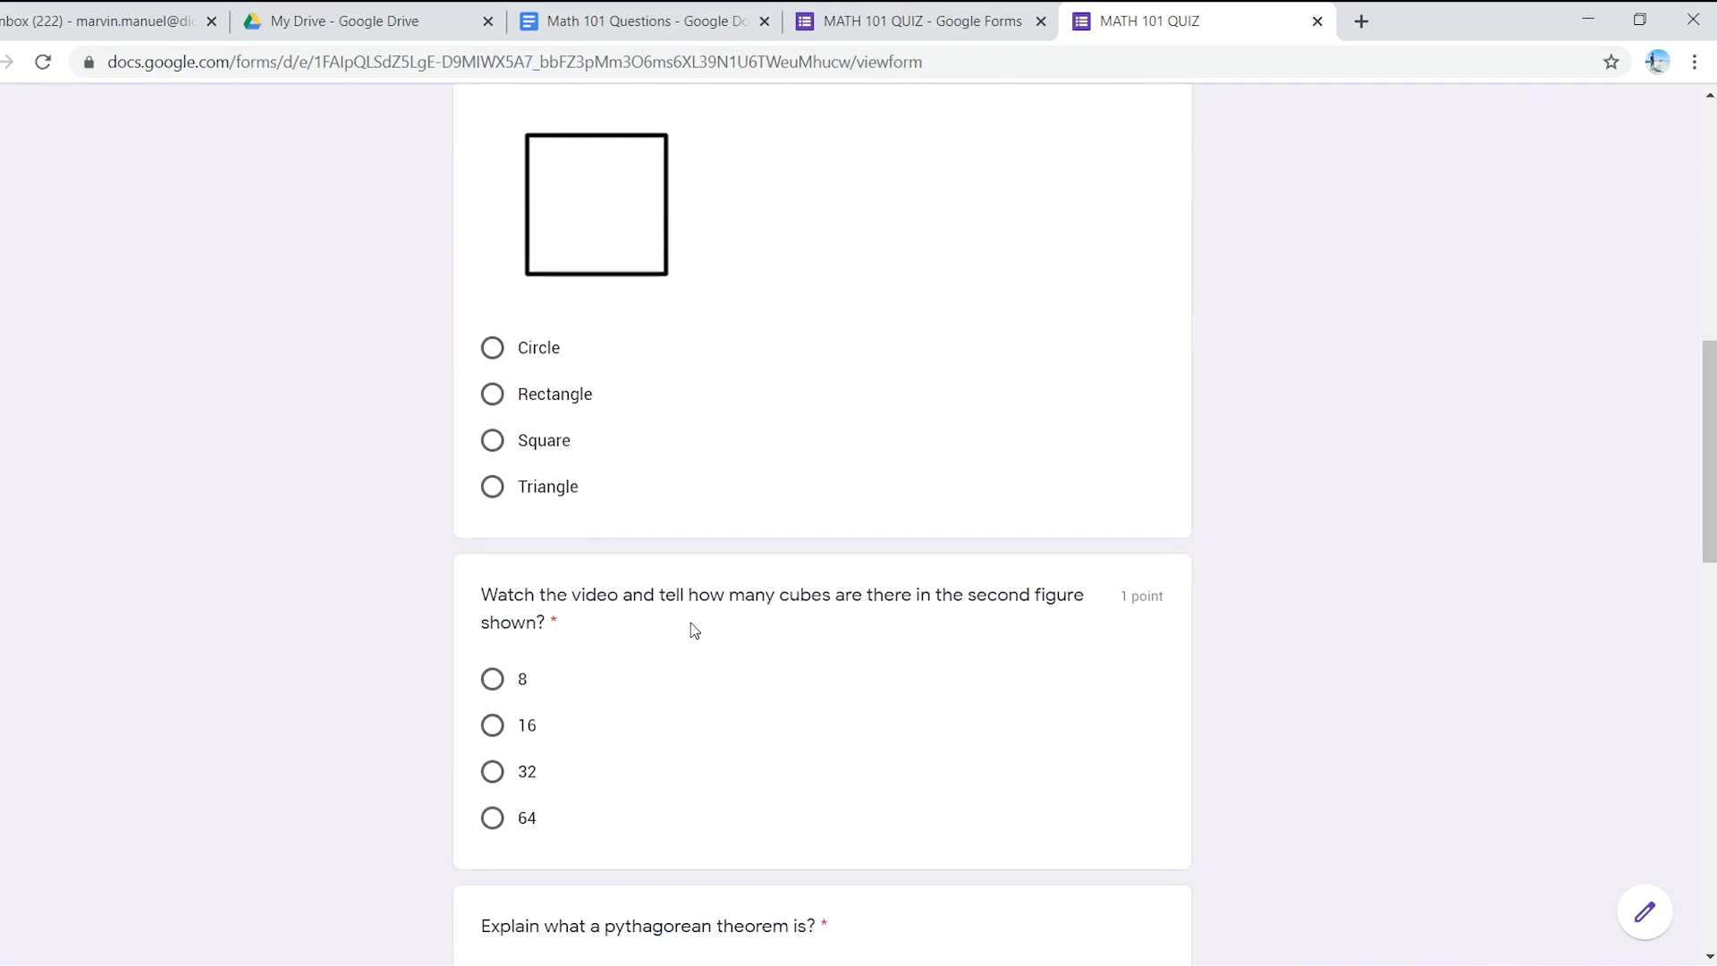
{"action": "scroll", "coordinate": [673, 644], "scroll_direction": "up", "scroll_amount": 14}
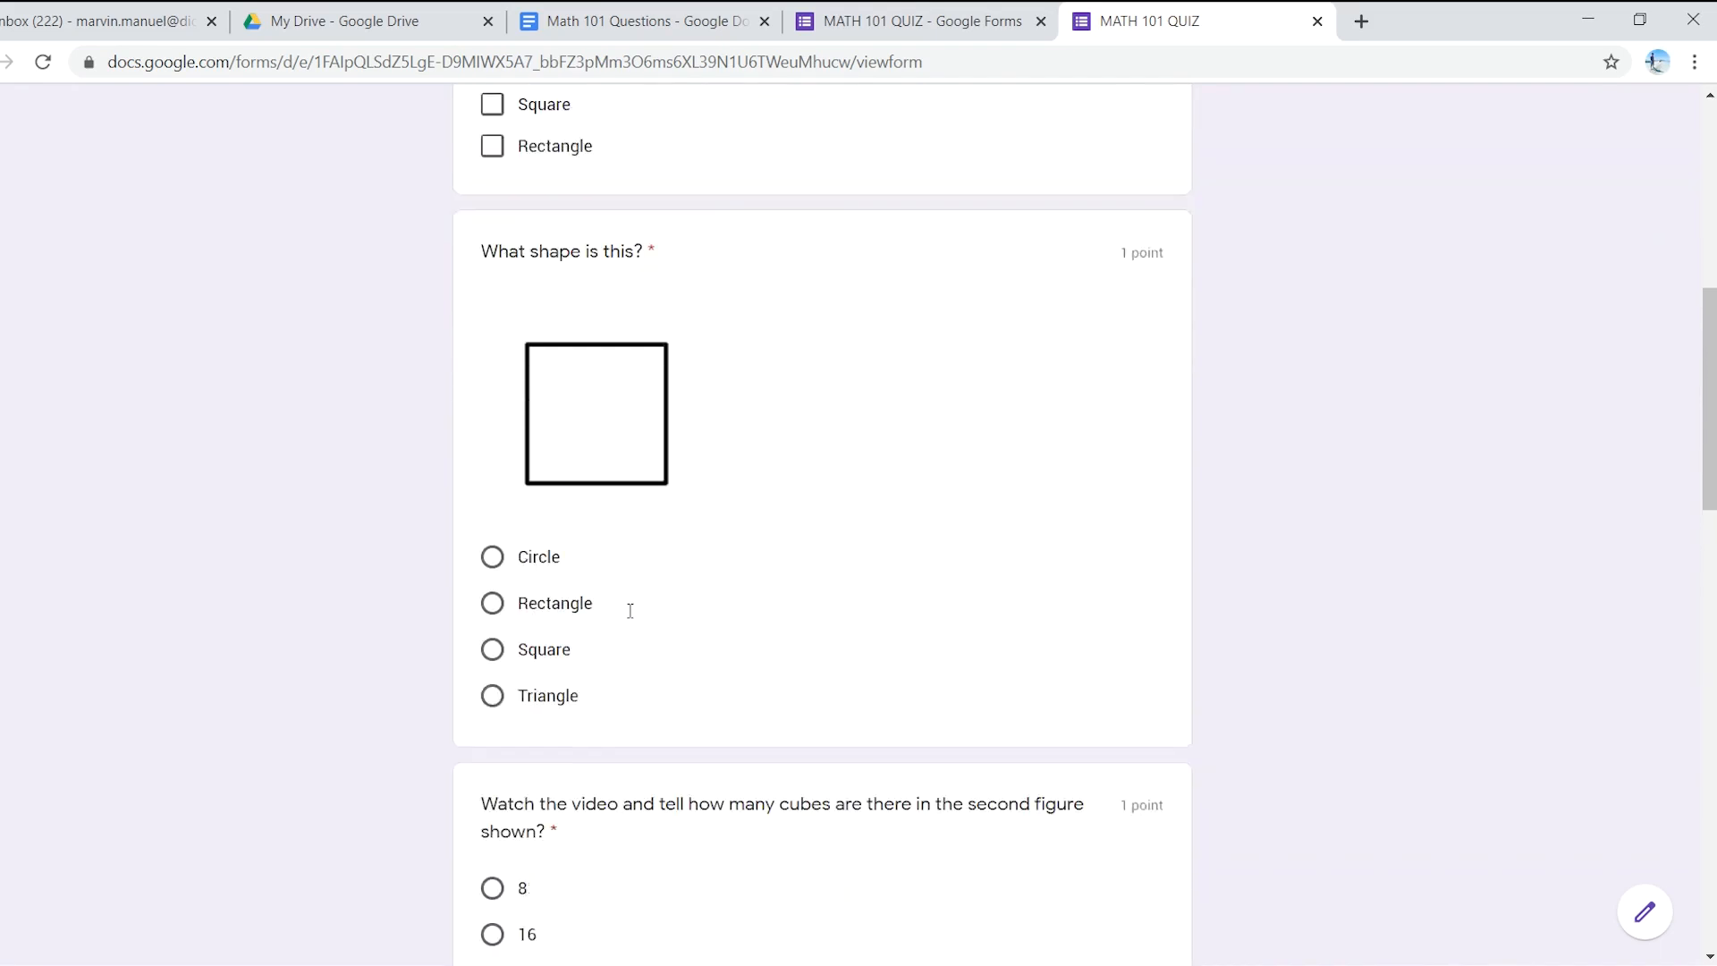
{"action": "scroll", "coordinate": [633, 619], "scroll_direction": "up", "scroll_amount": 2}
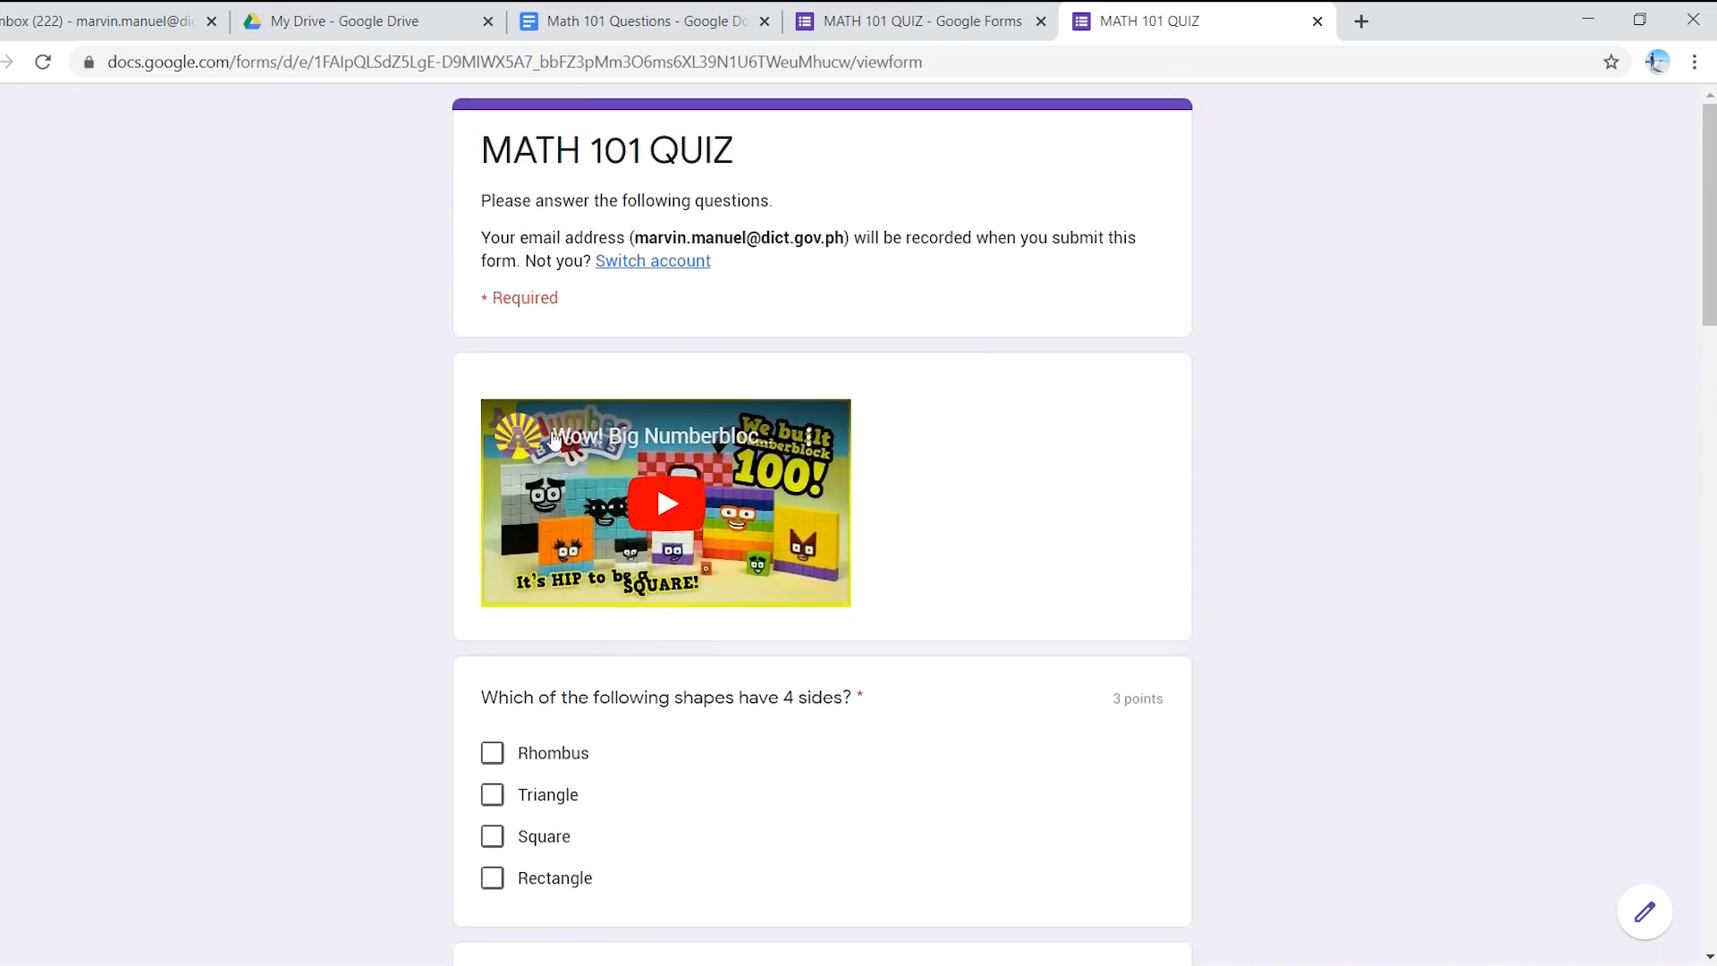
{"action": "scroll", "coordinate": [668, 564], "scroll_direction": "down", "scroll_amount": 13}
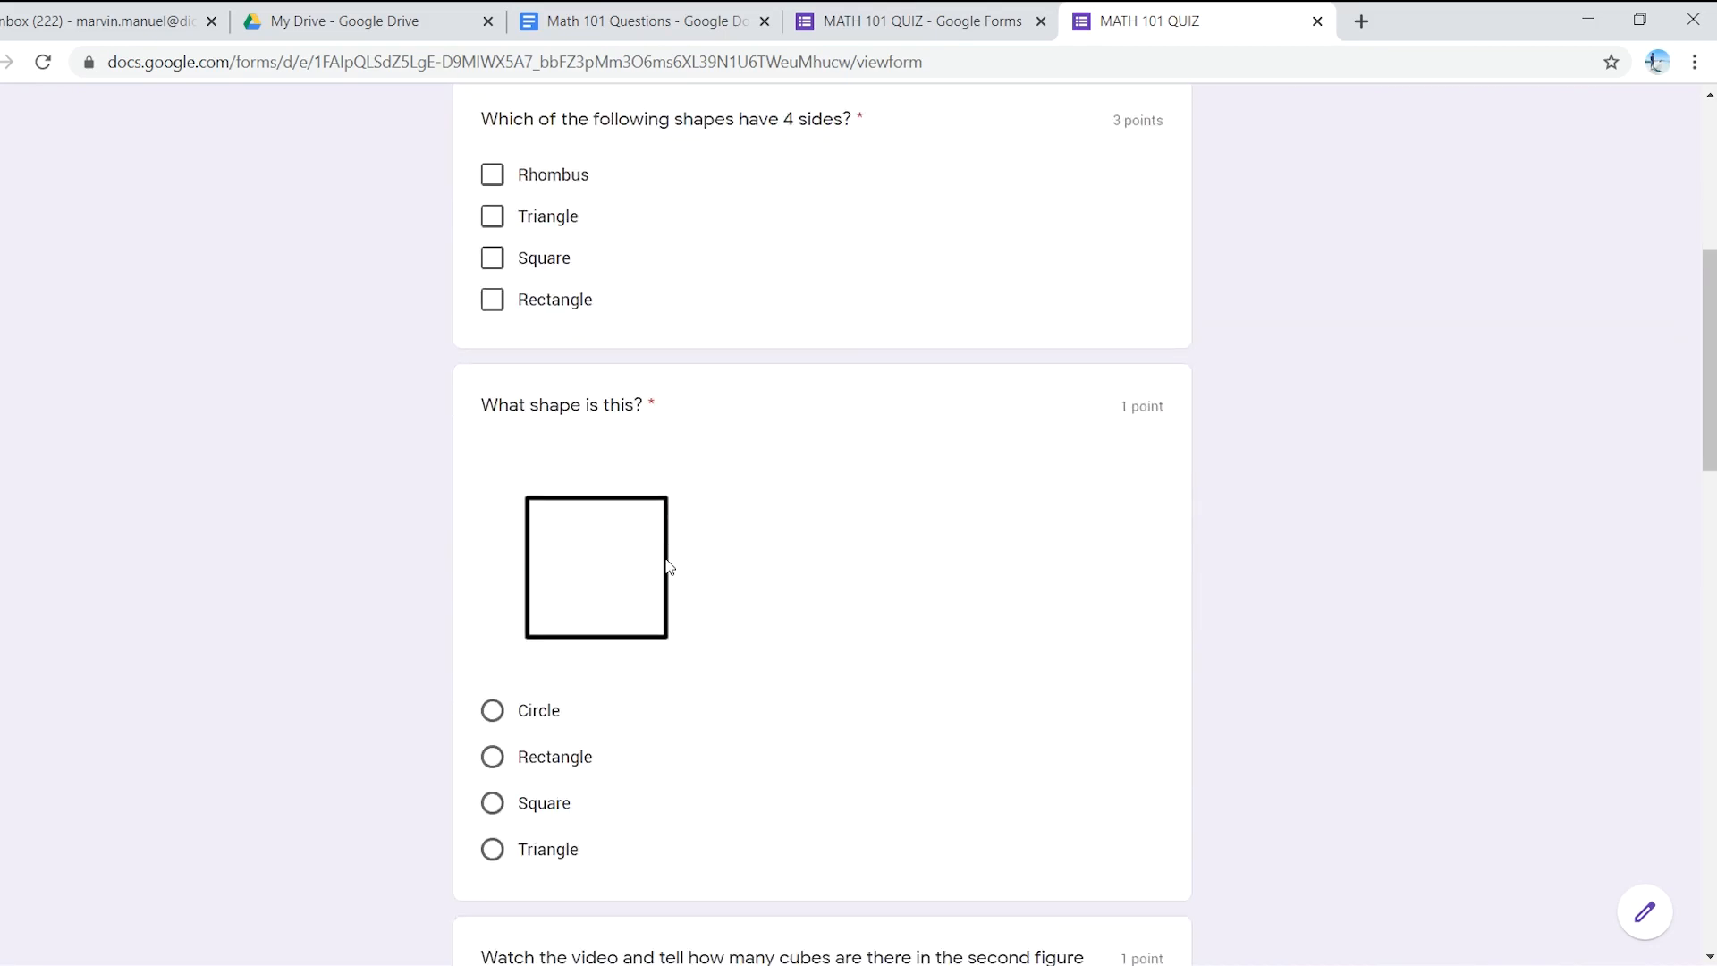
{"action": "scroll", "coordinate": [670, 572], "scroll_direction": "down", "scroll_amount": 4}
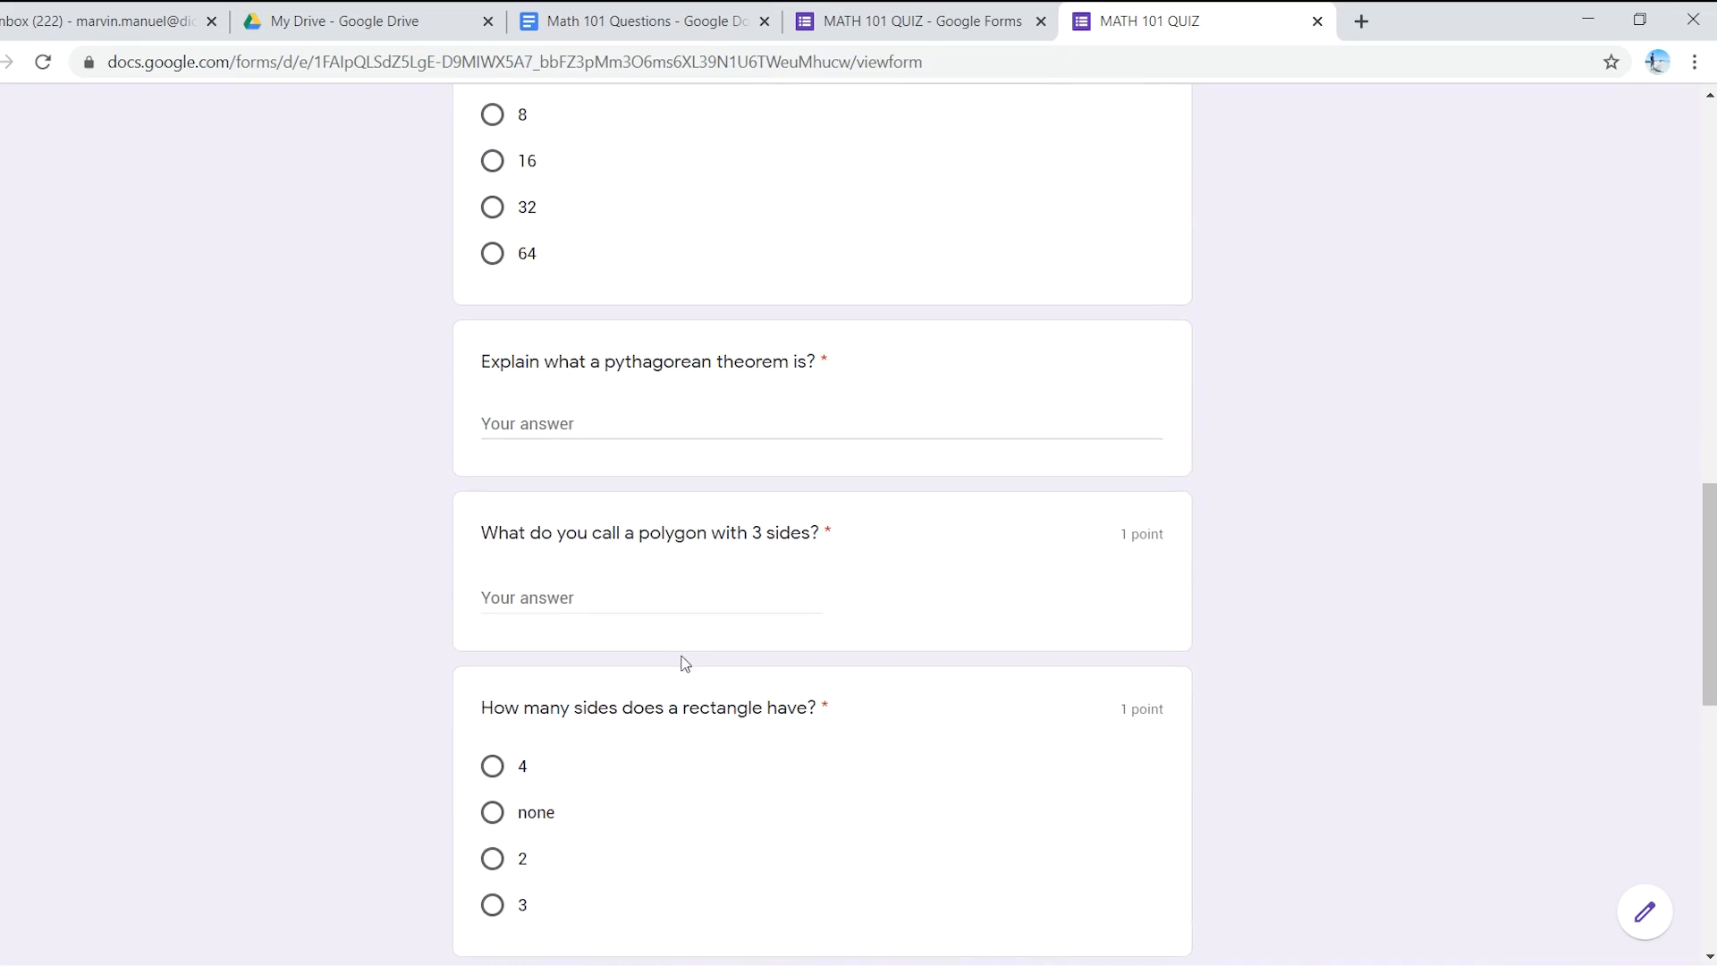
{"action": "scroll", "coordinate": [680, 657], "scroll_direction": "down", "scroll_amount": 6}
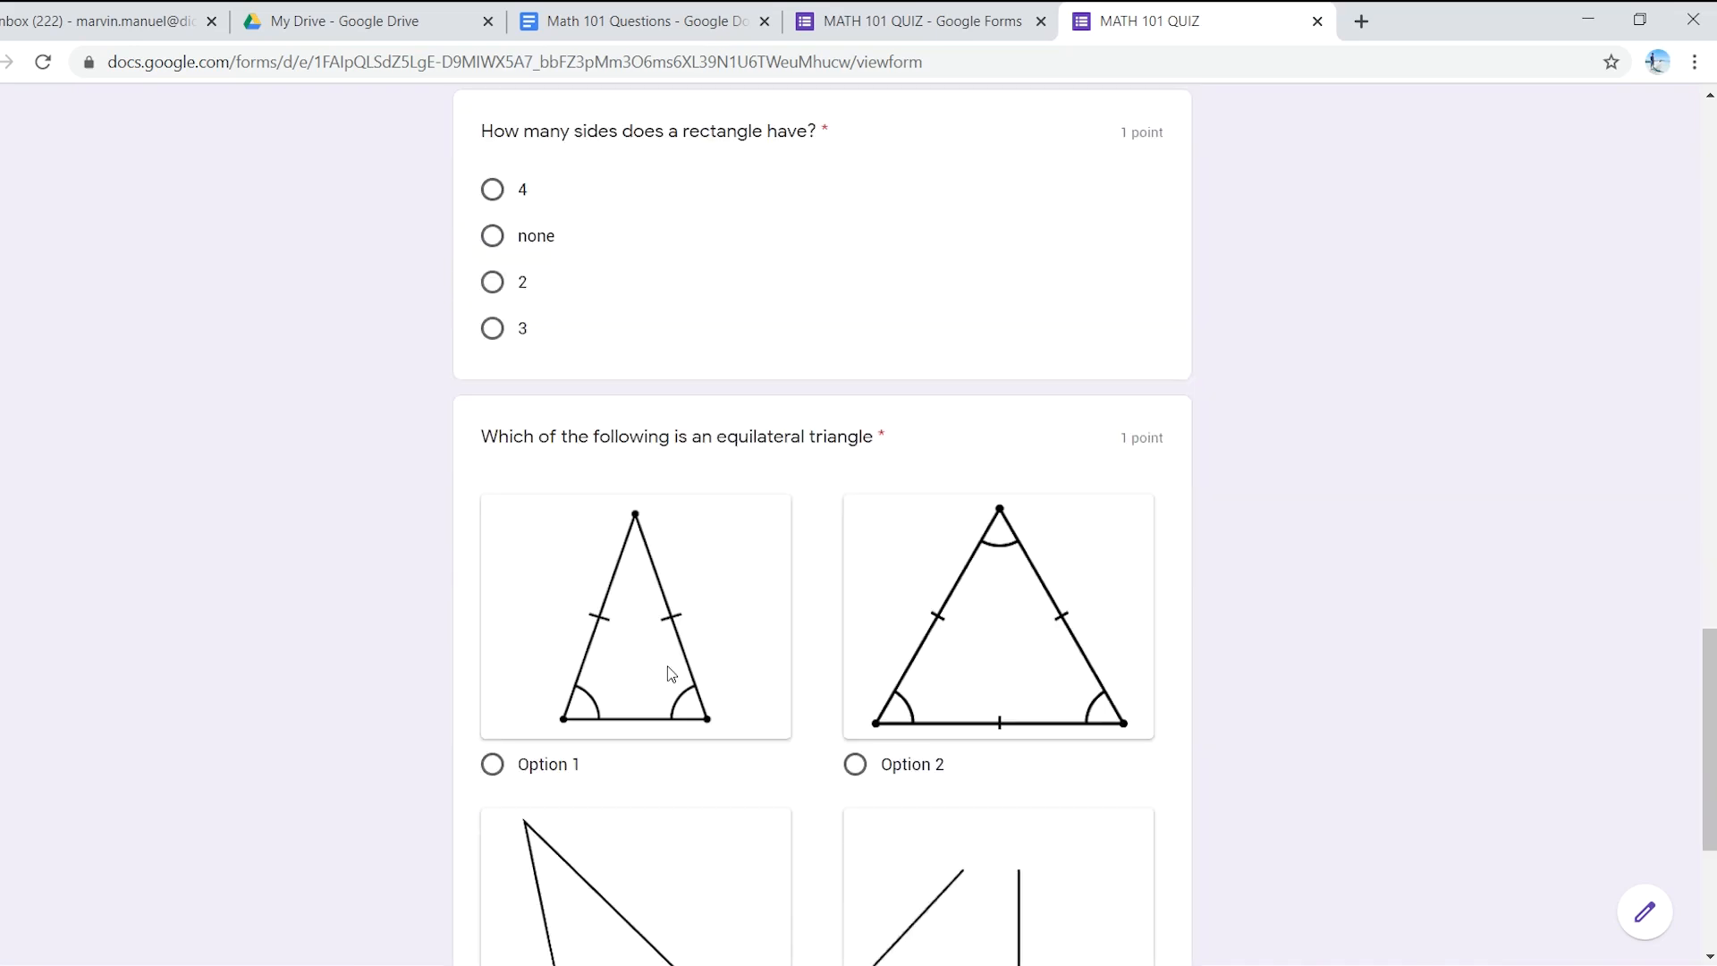
{"action": "scroll", "coordinate": [667, 667], "scroll_direction": "up", "scroll_amount": 8}
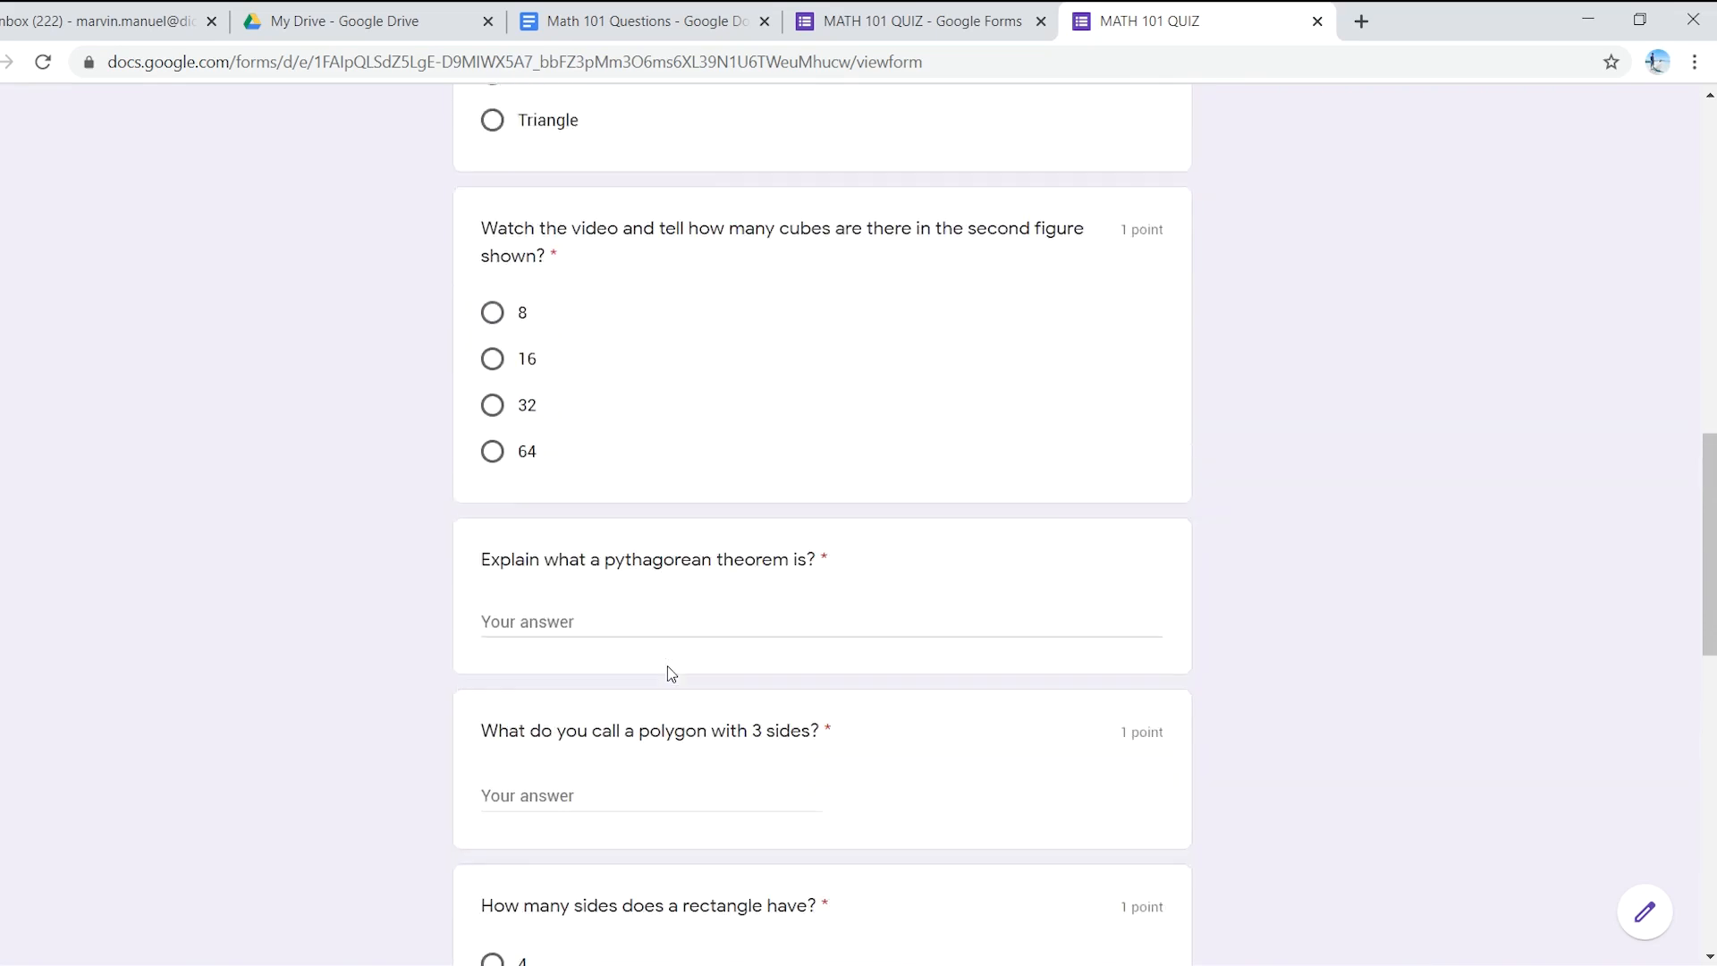
{"action": "scroll", "coordinate": [667, 666], "scroll_direction": "up", "scroll_amount": 8}
{"action": "scroll", "coordinate": [631, 660], "scroll_direction": "up", "scroll_amount": 3}
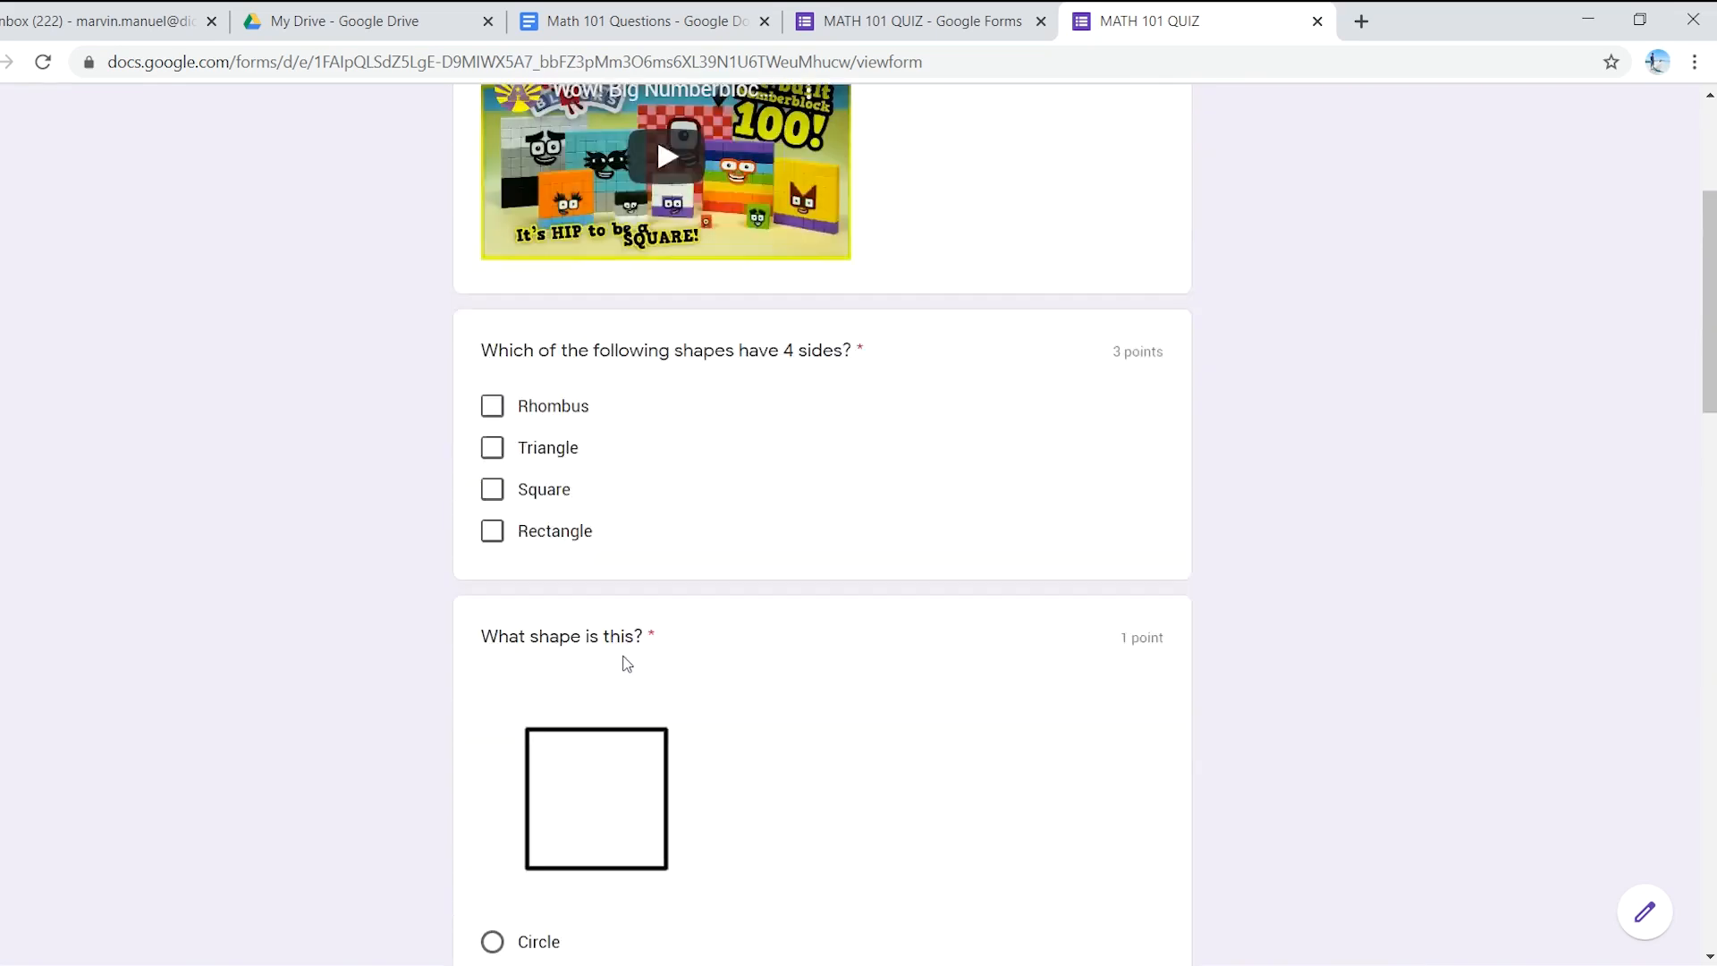
{"action": "scroll", "coordinate": [623, 660], "scroll_direction": "up", "scroll_amount": 4}
{"action": "scroll", "coordinate": [585, 454], "scroll_direction": "down", "scroll_amount": 20}
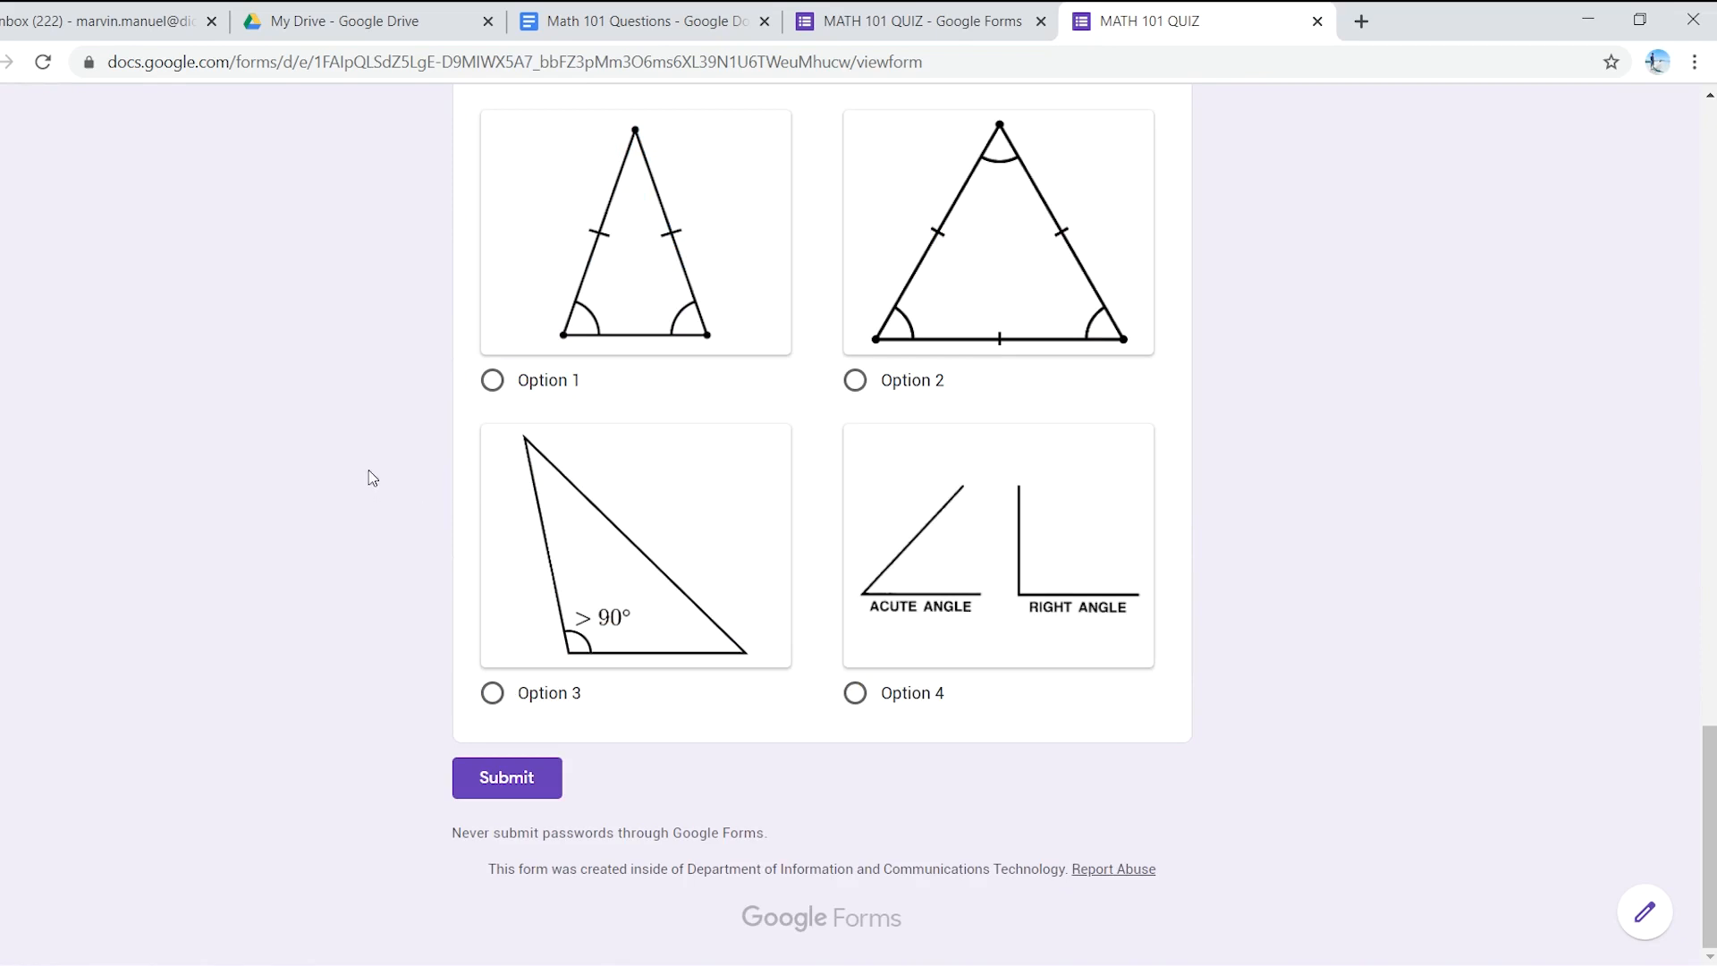
{"action": "scroll", "coordinate": [372, 476], "scroll_direction": "up", "scroll_amount": 6}
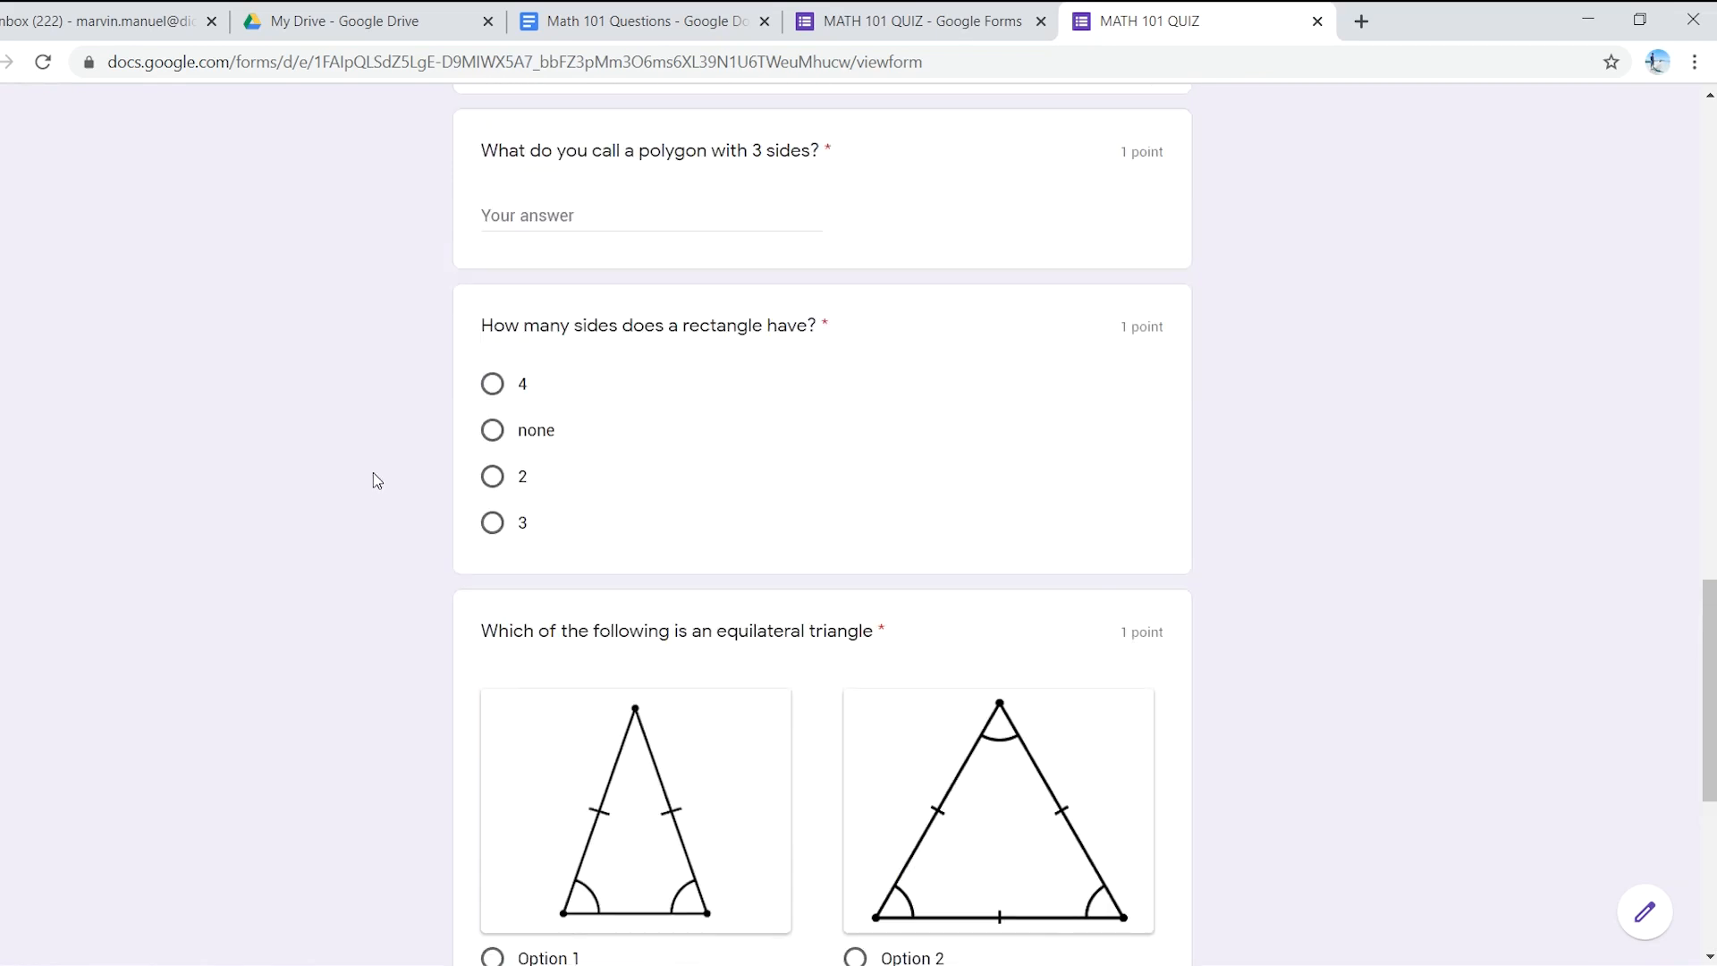
{"action": "scroll", "coordinate": [374, 475], "scroll_direction": "up", "scroll_amount": 20}
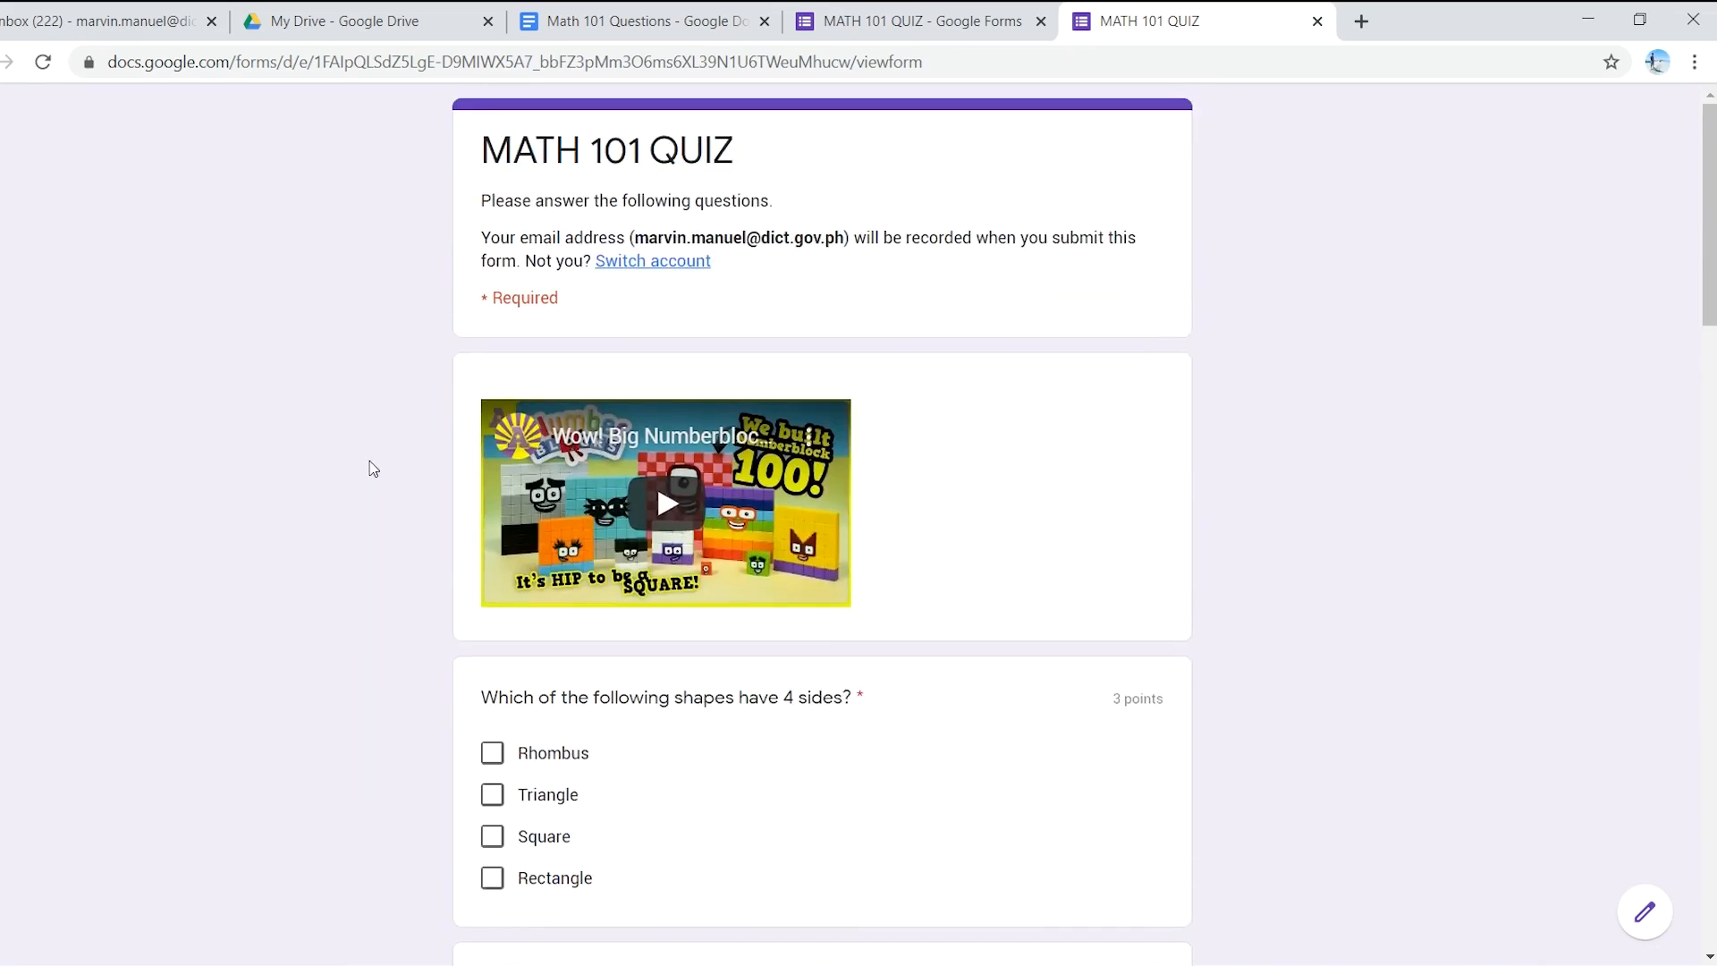
{"action": "left_click", "coordinate": [868, 20]}
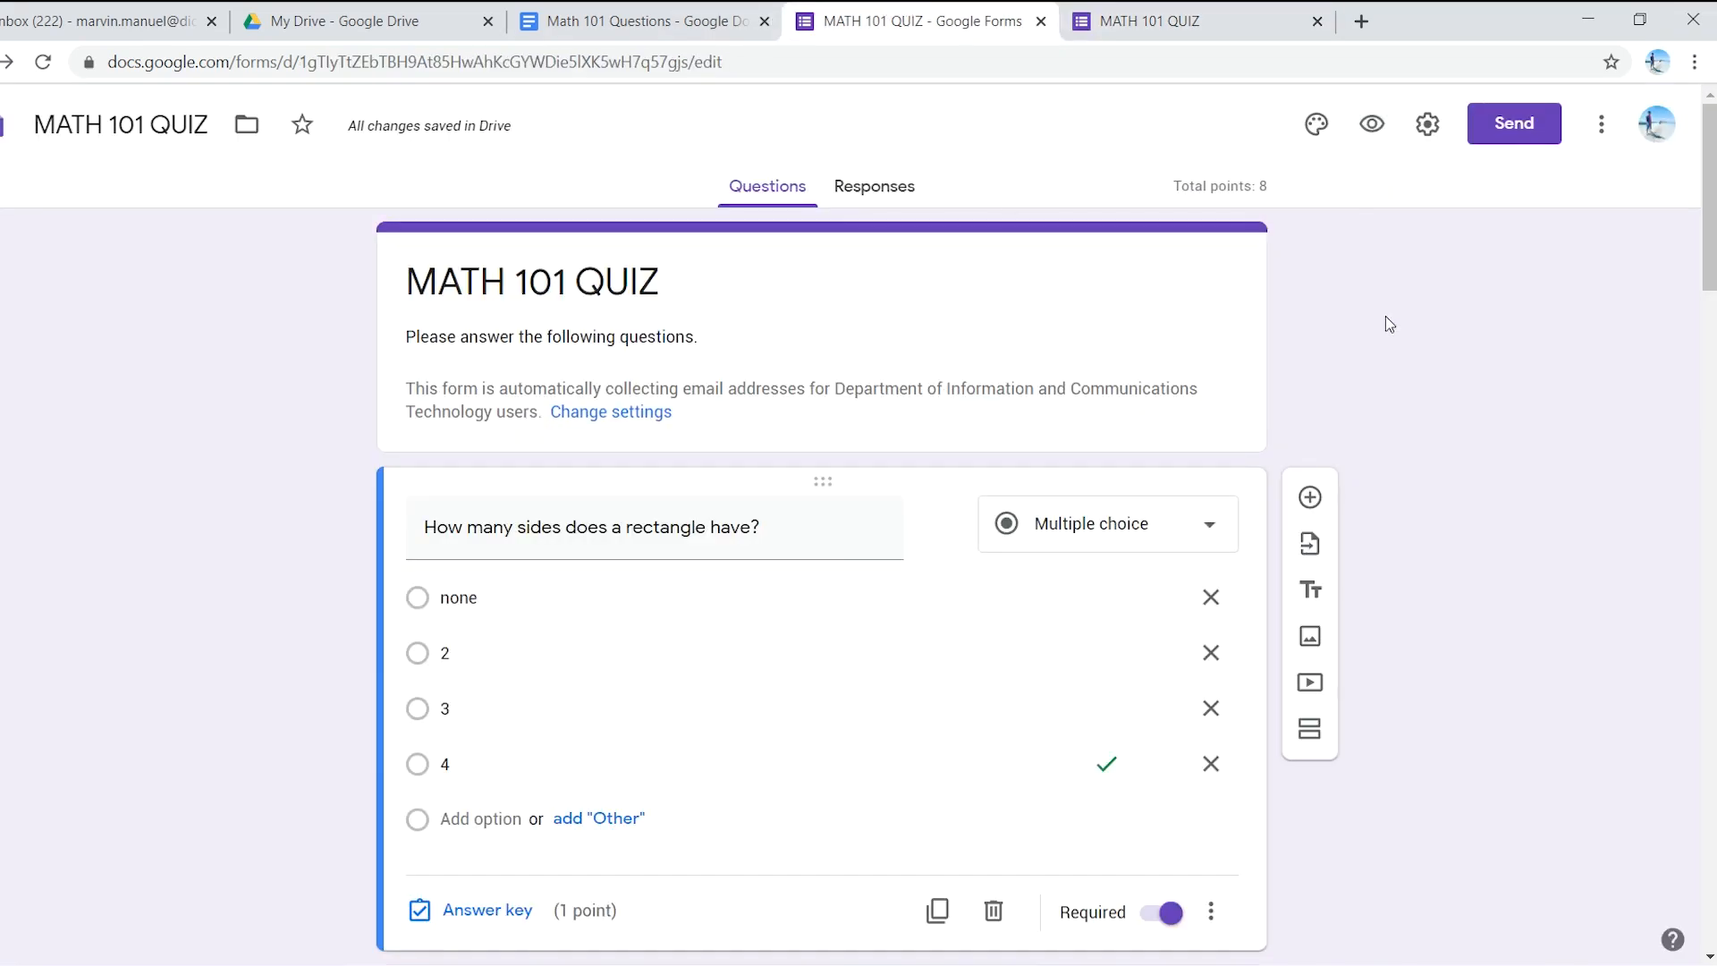
- Review the Send form dialog's Link and Email options, then close the dialog
{"action": "left_click", "coordinate": [1495, 136]}
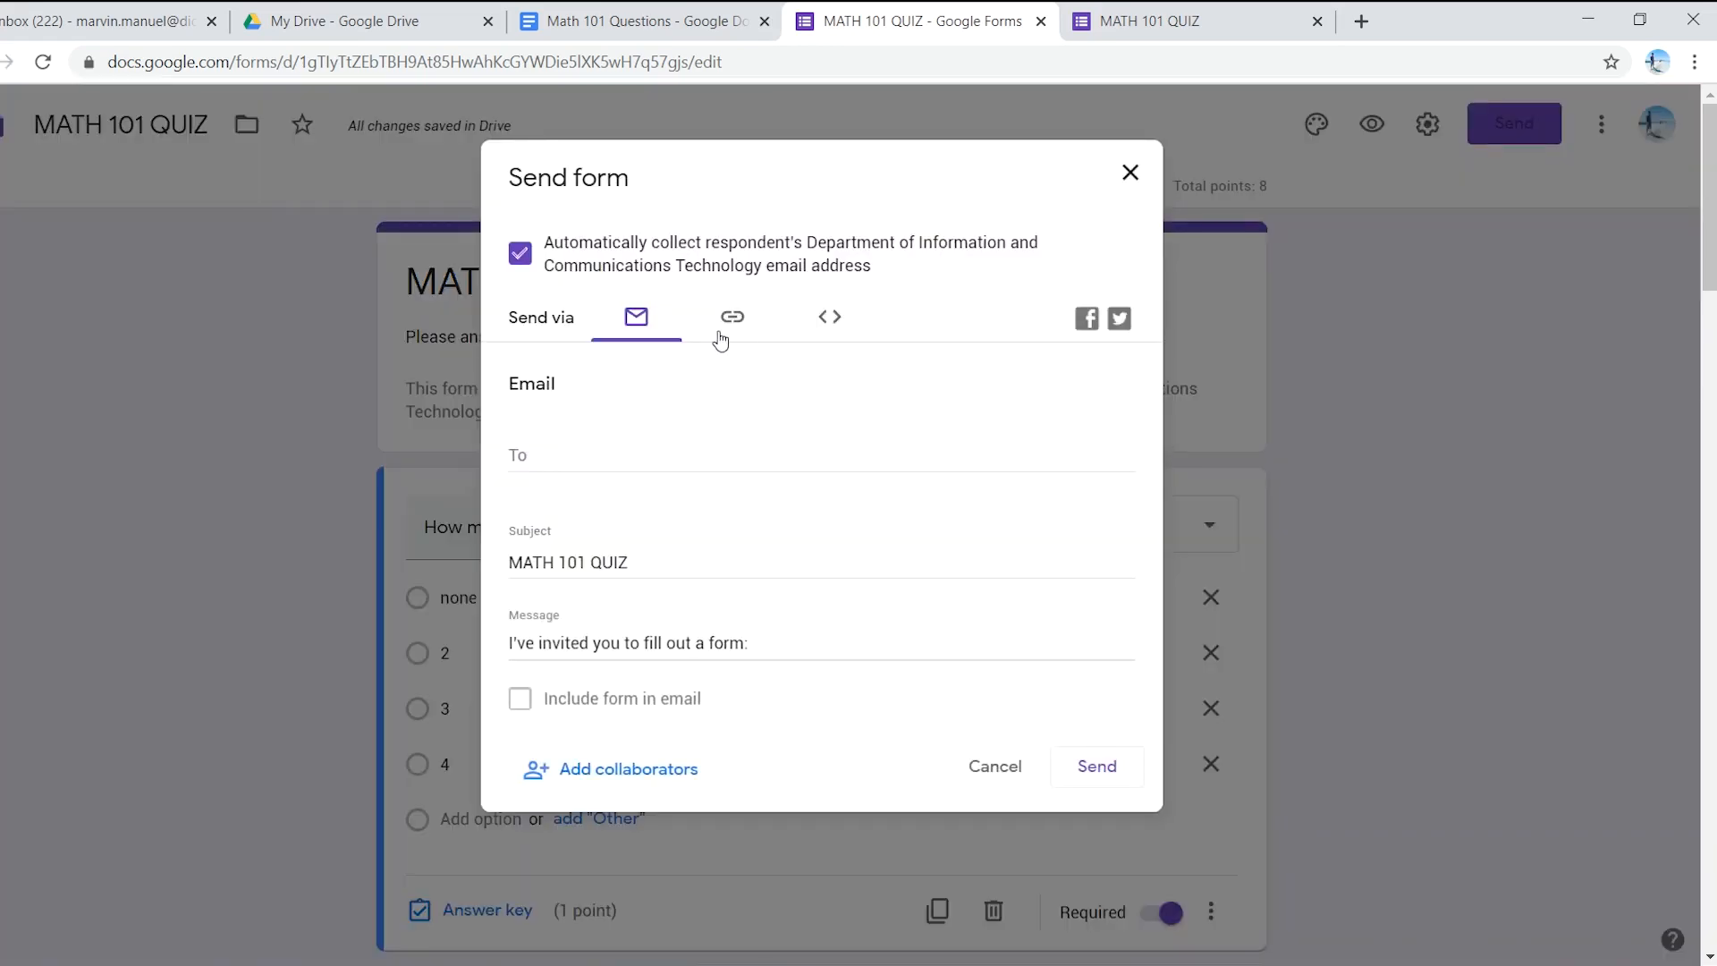
{"action": "left_click", "coordinate": [735, 322]}
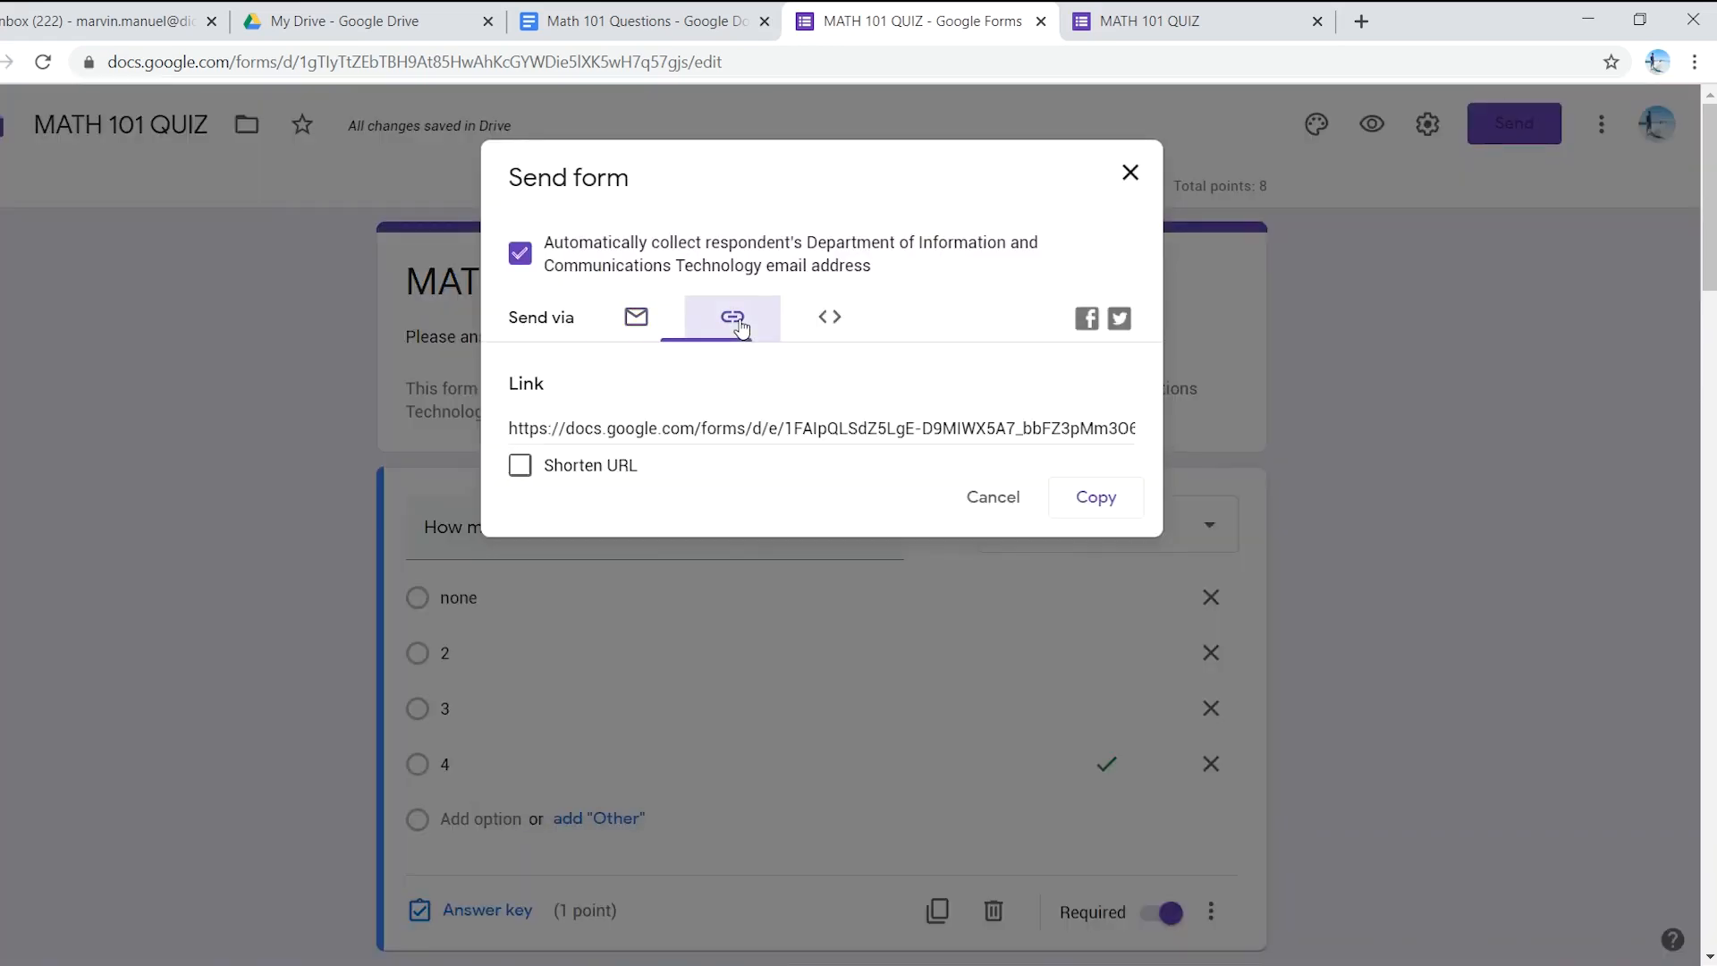
{"action": "left_click", "coordinate": [637, 318]}
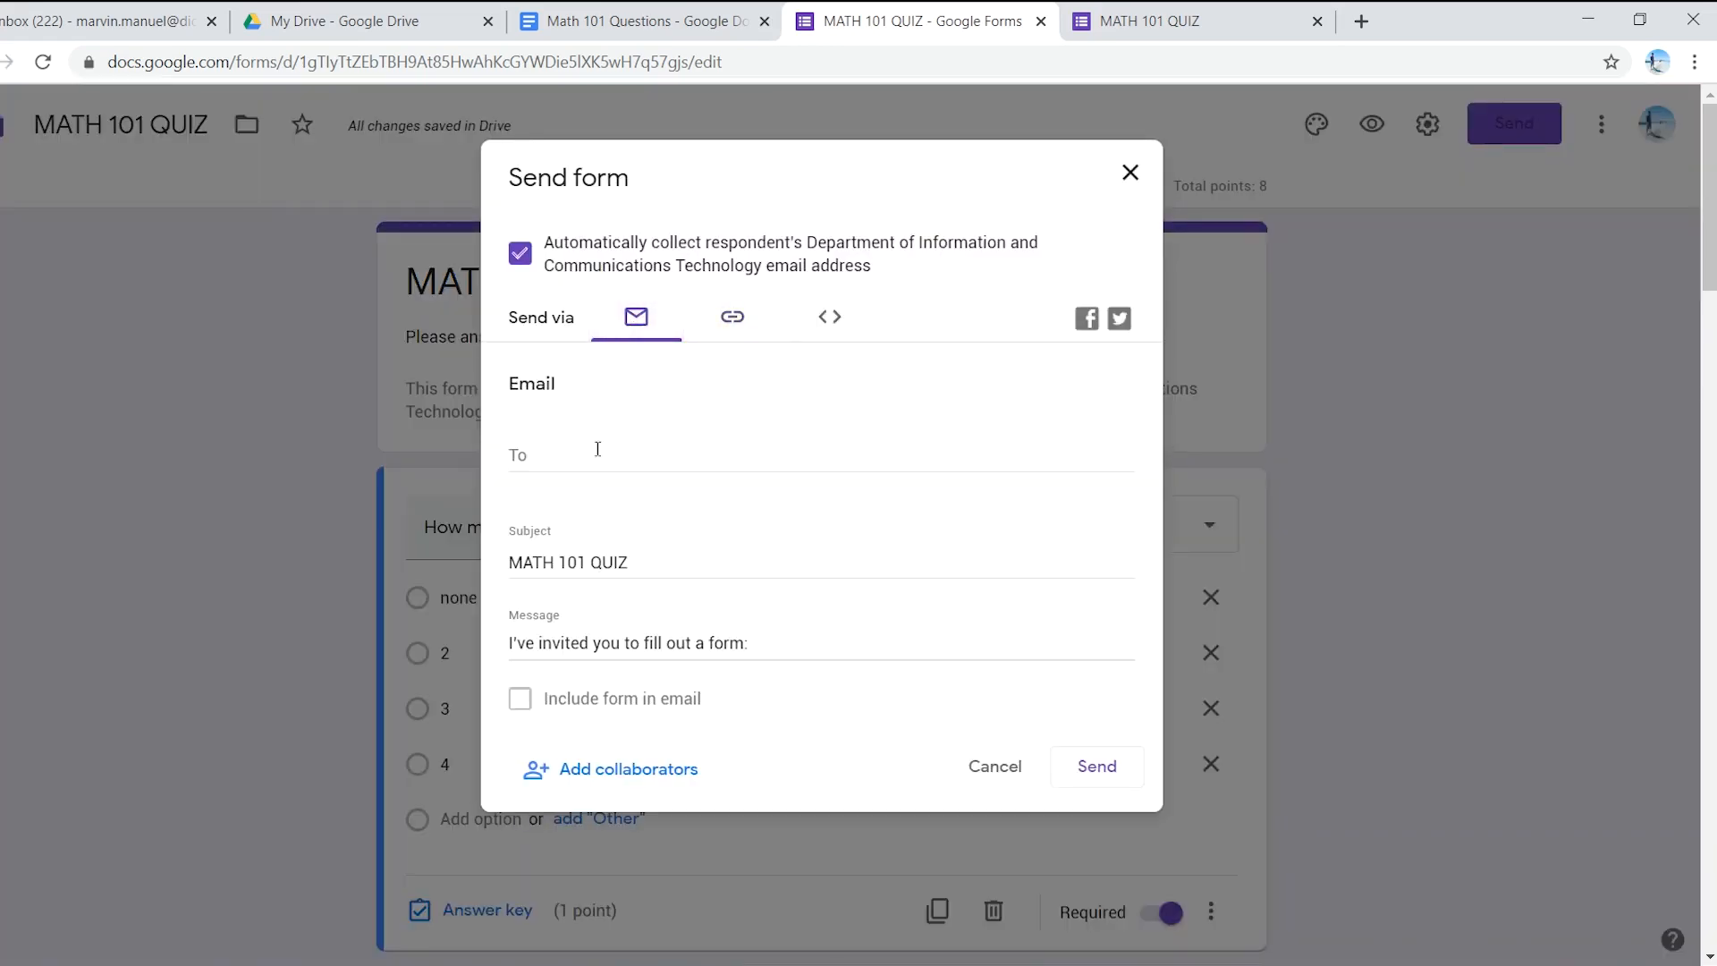
{"action": "left_click", "coordinate": [571, 461]}
{"action": "left_click", "coordinate": [730, 322]}
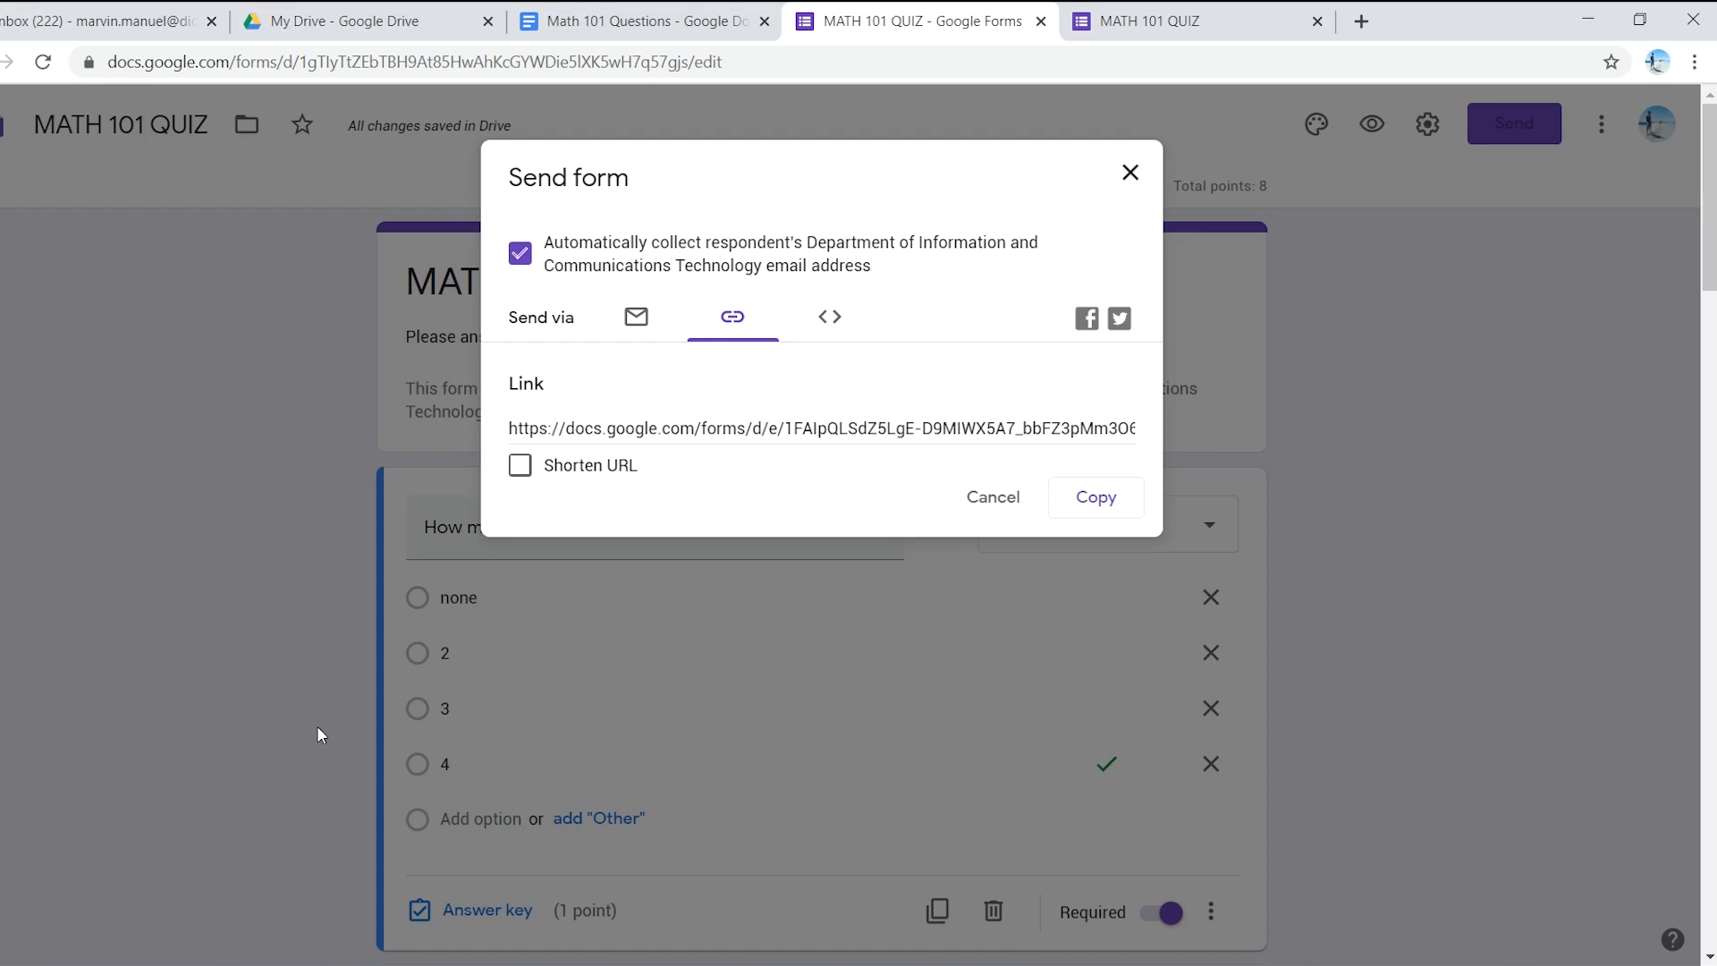
{"action": "left_click", "coordinate": [1130, 174]}
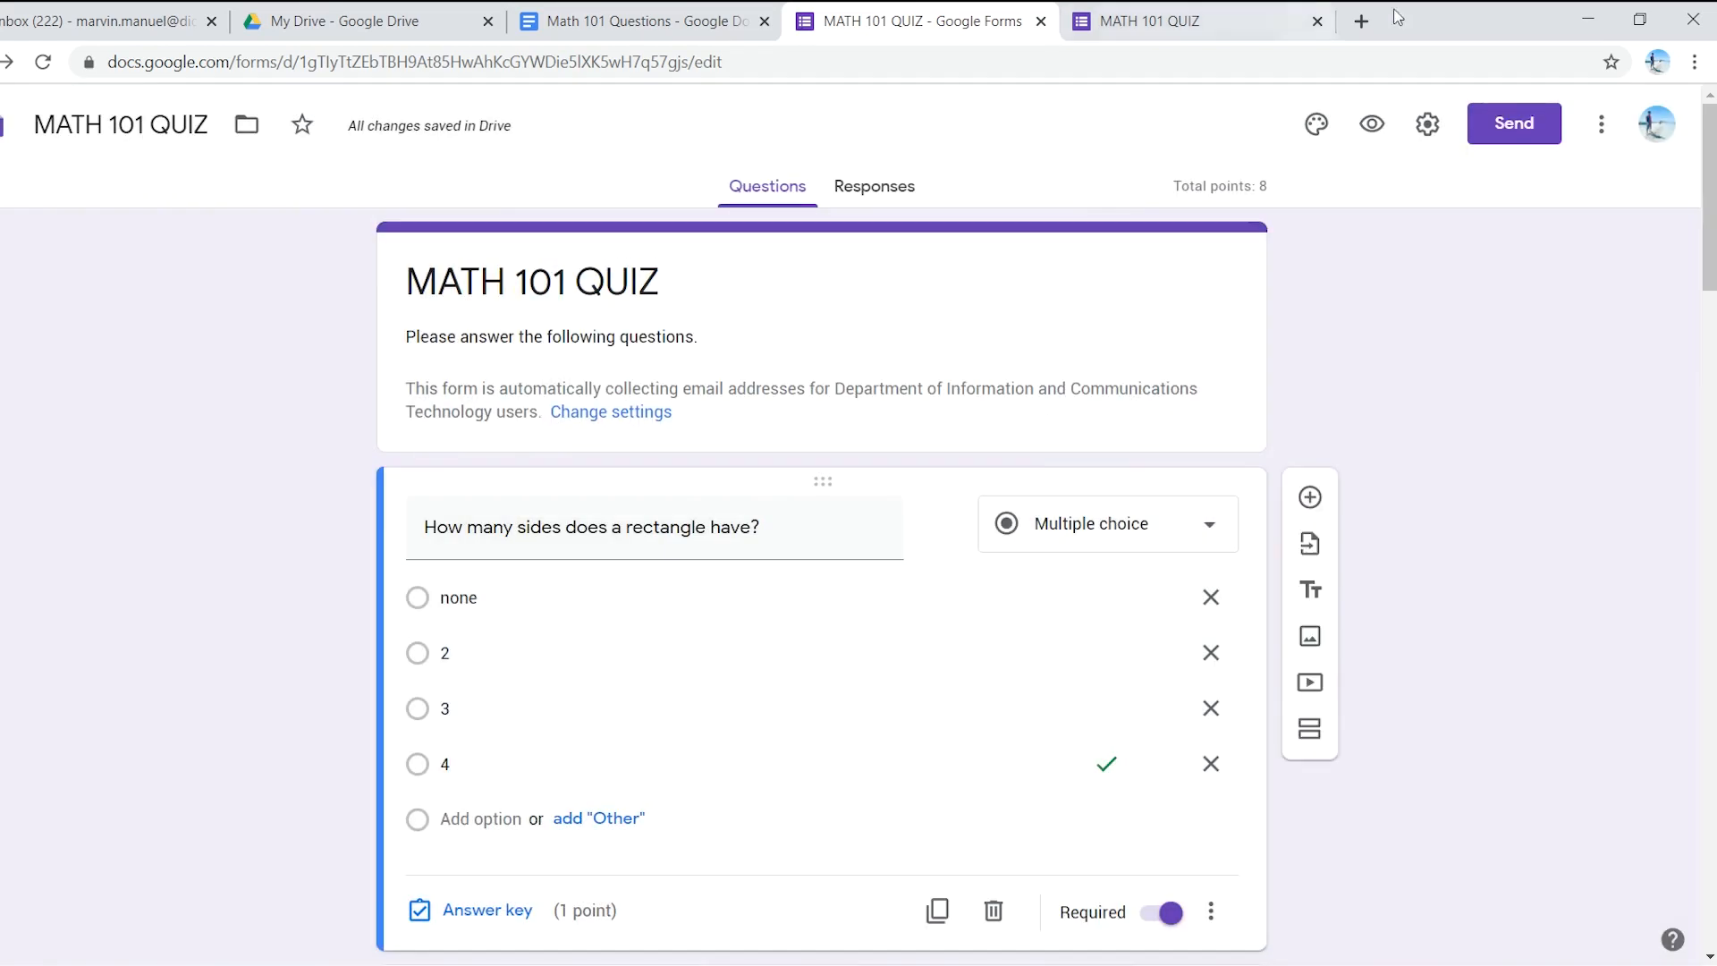
- Close the live quiz preview tab and open a new blank browser tab
{"action": "left_click", "coordinate": [383, 18]}
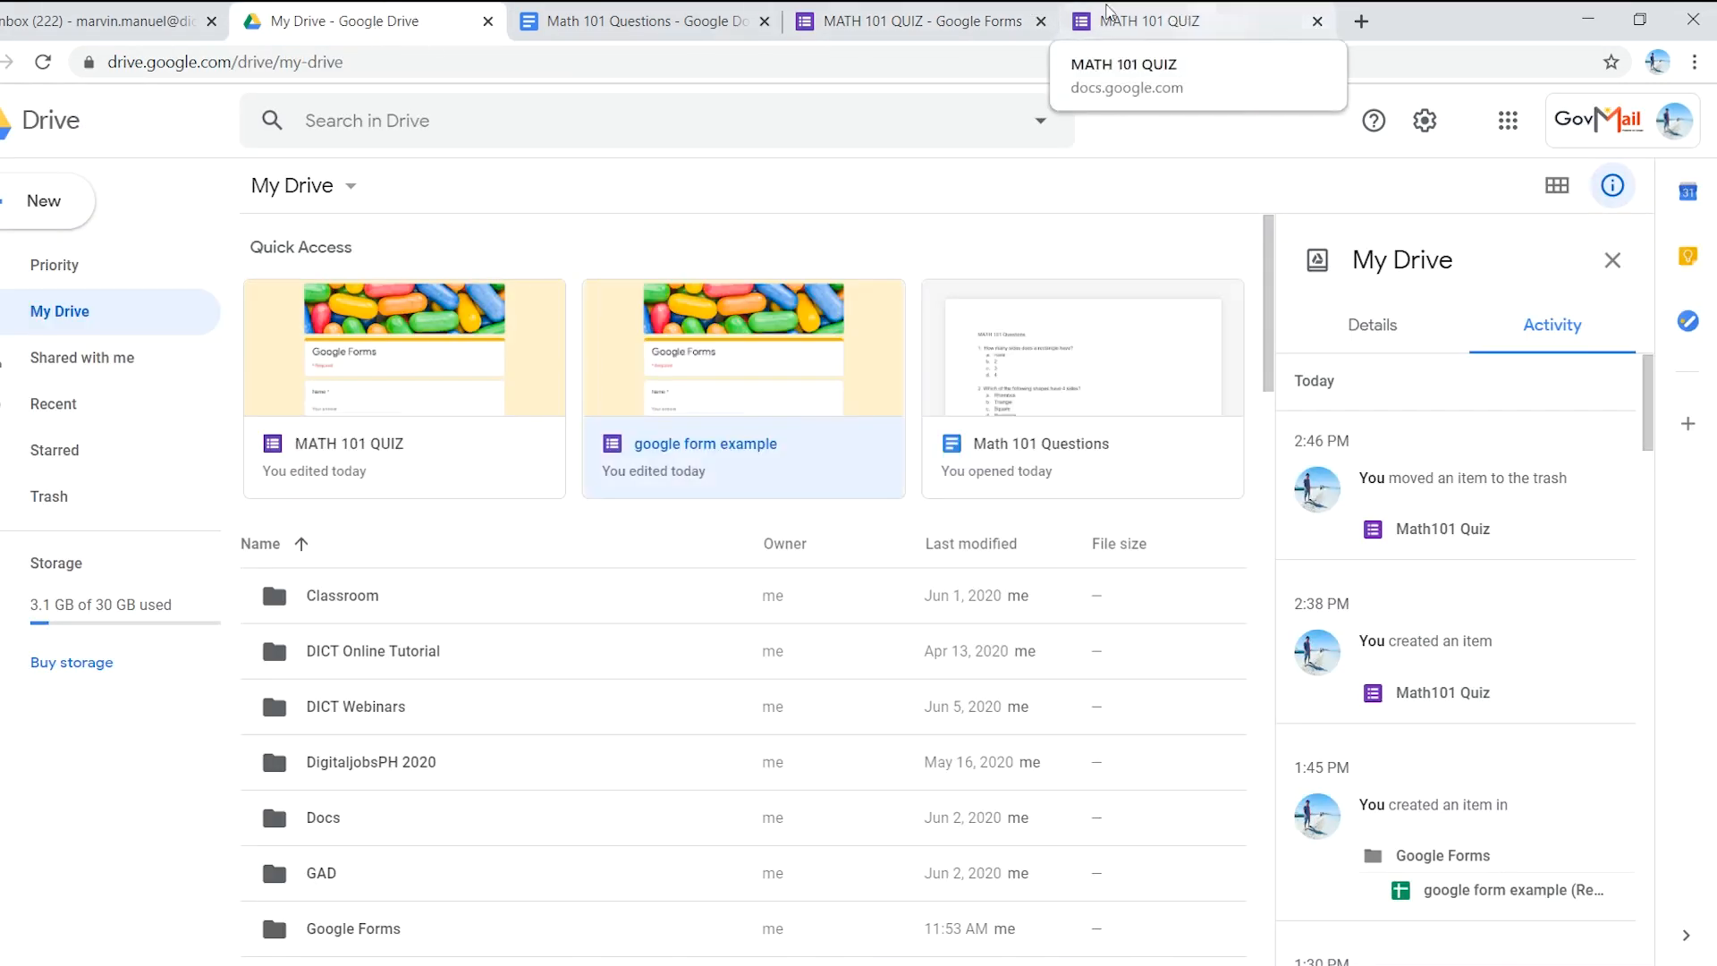
{"action": "left_click", "coordinate": [1261, 21]}
{"action": "left_click", "coordinate": [1317, 21]}
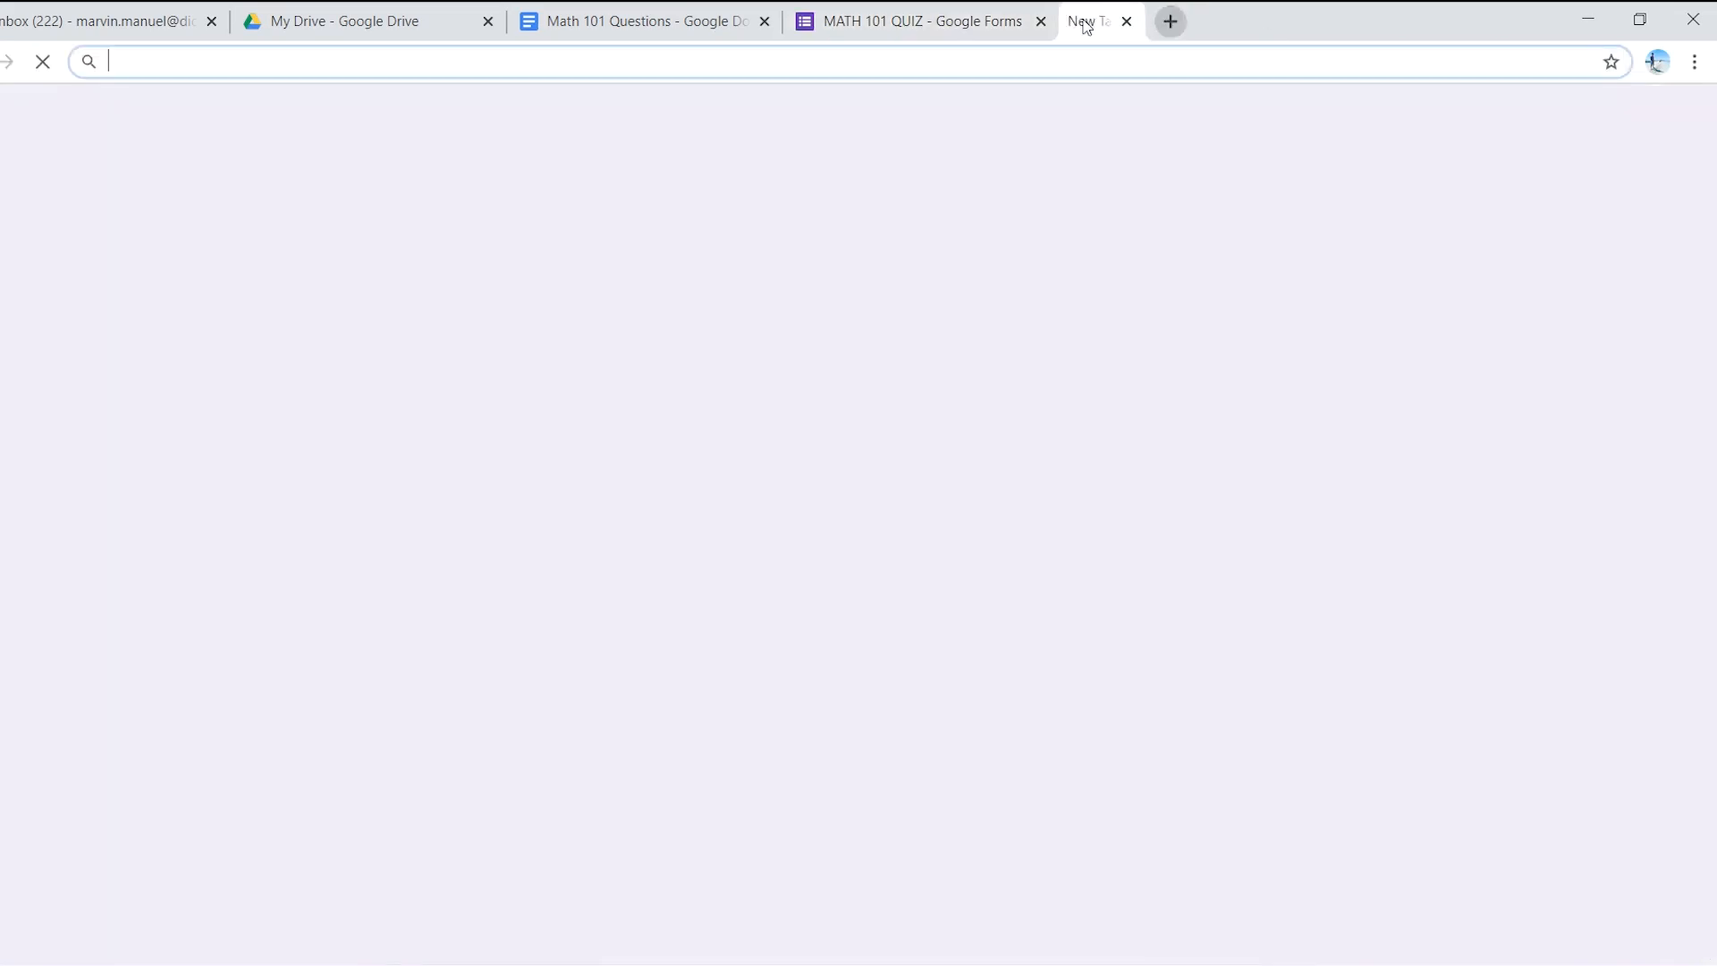
{"action": "left_click", "coordinate": [1085, 21]}
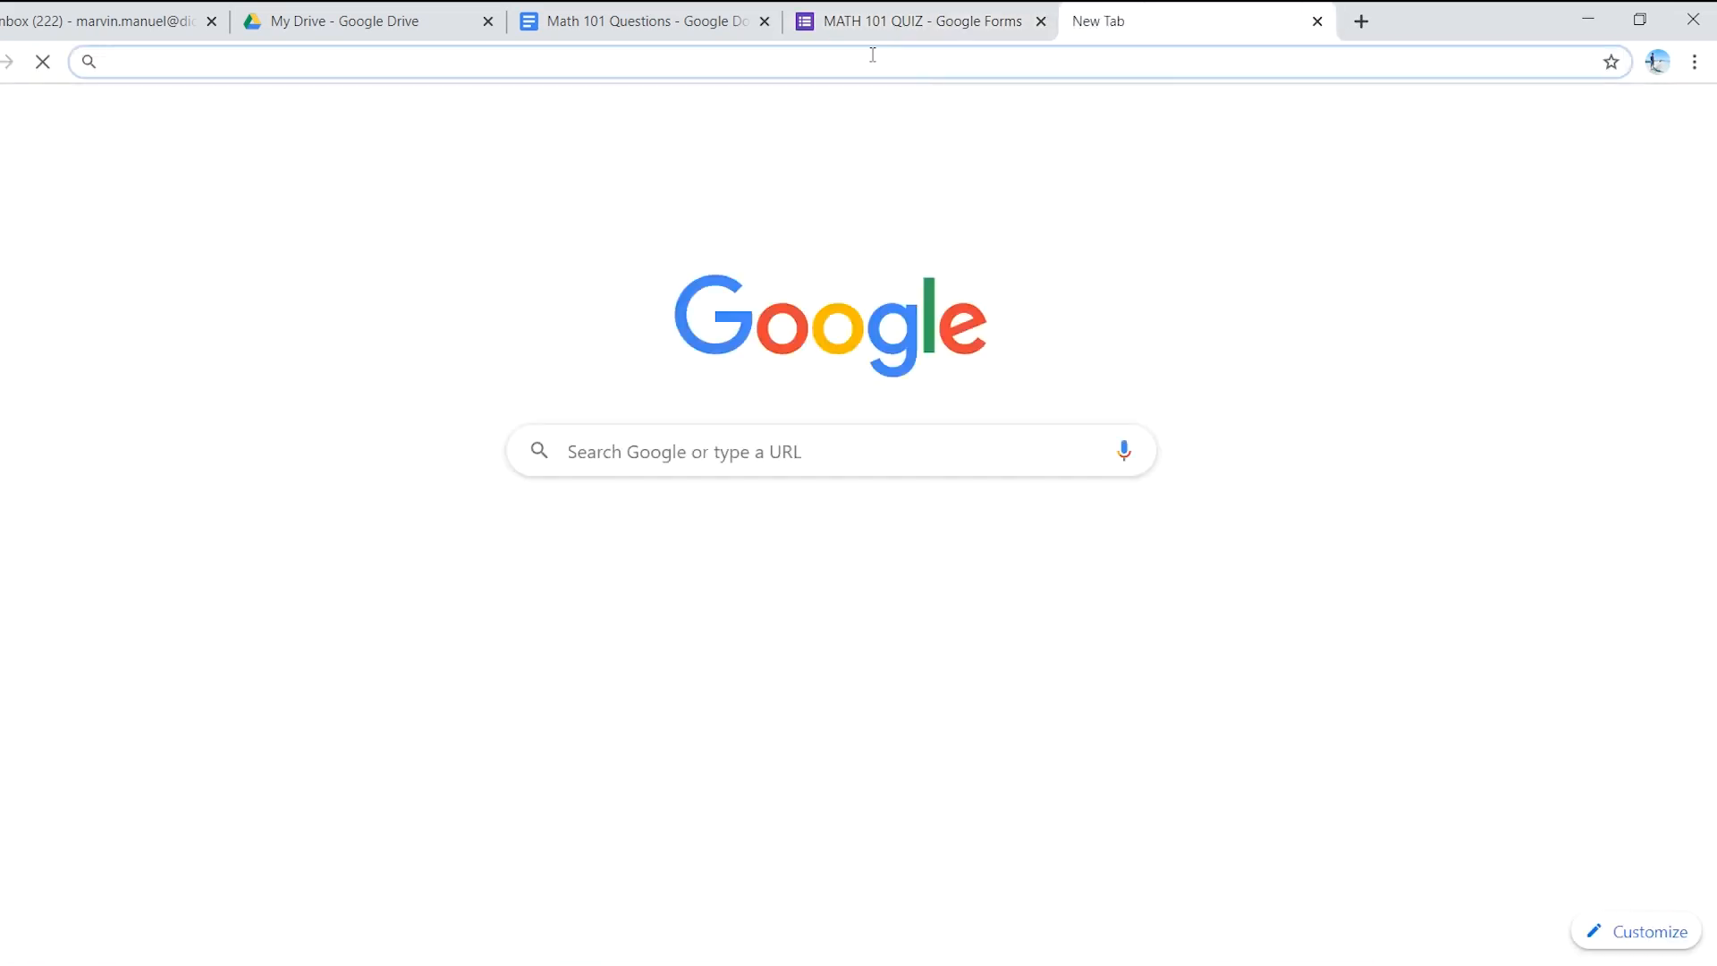
- Go to classroom.google.com in the new tab
{"action": "type", "text": "classroom"}
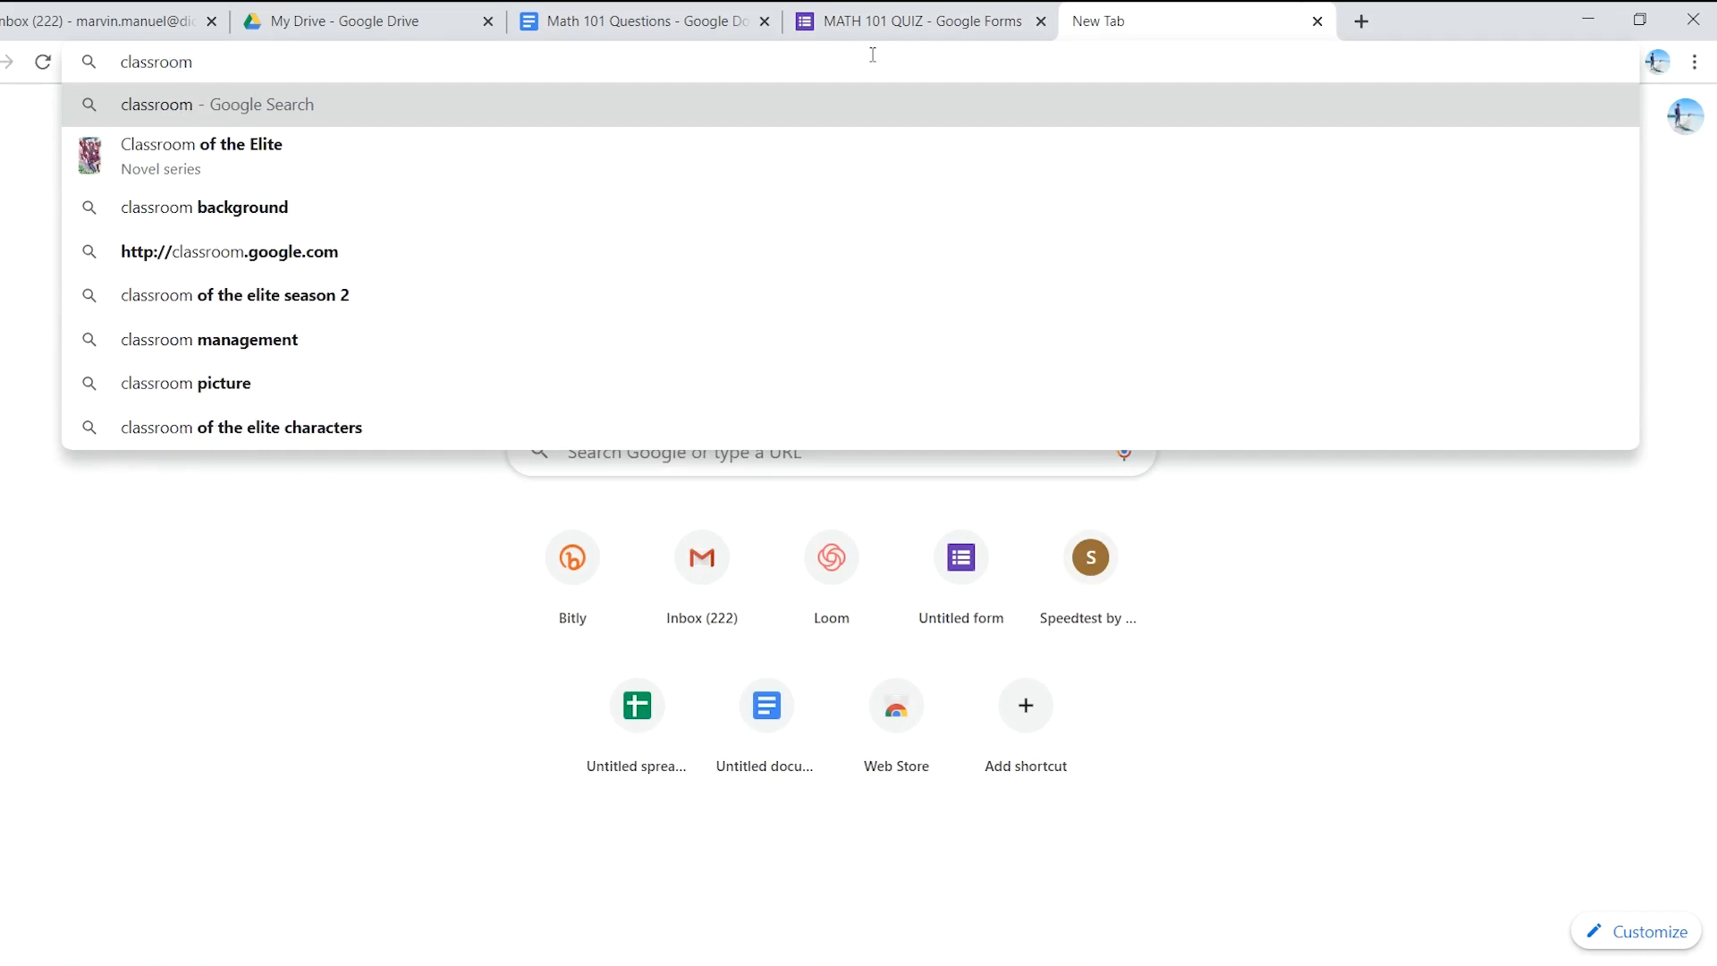
{"action": "type", "text": ".google.com"}
{"action": "key", "text": "Return"}
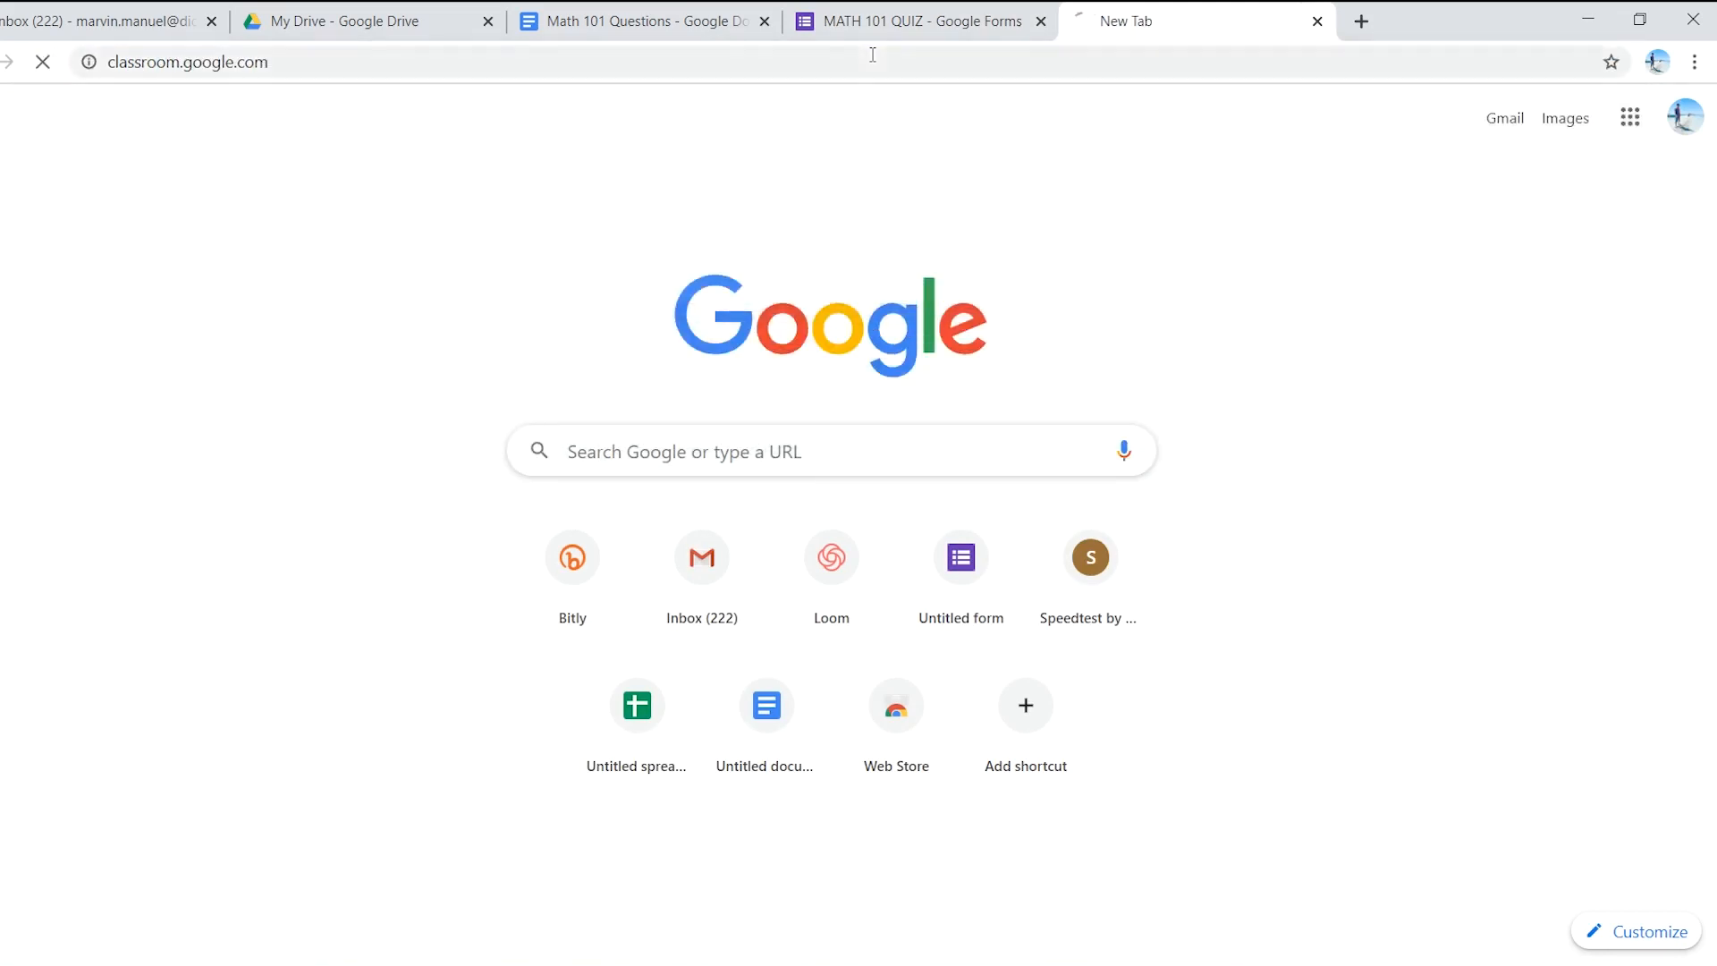
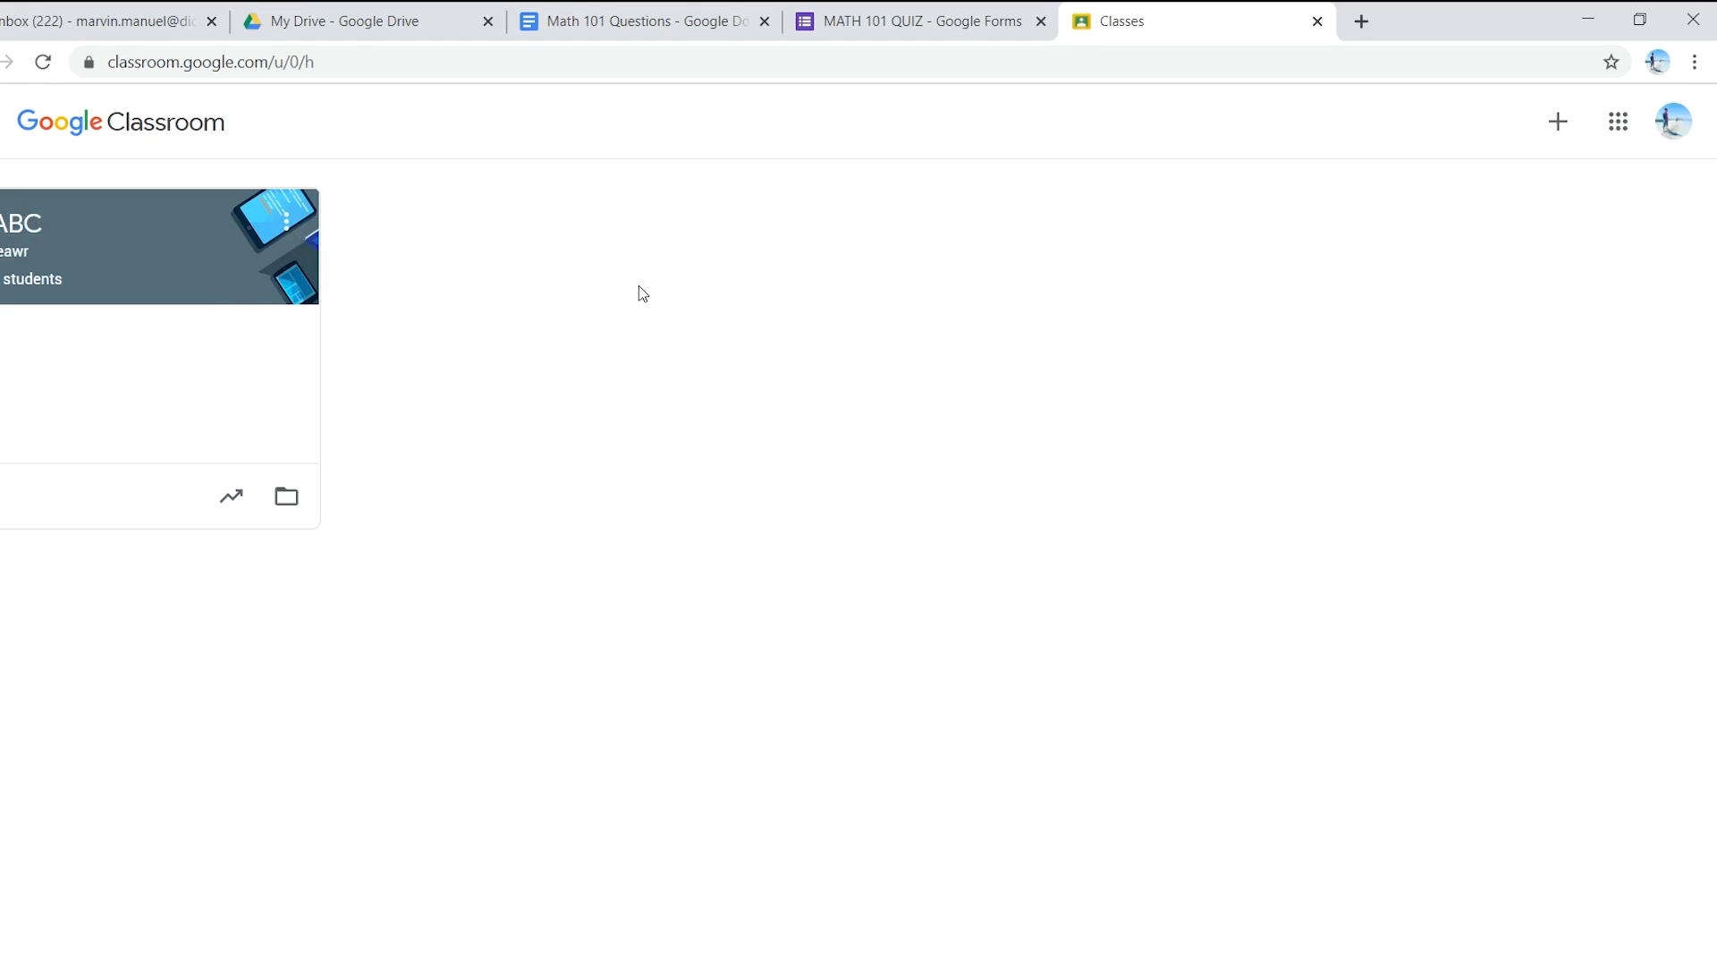
- Create the Google Classroom class '1st Year' with section A and subject Math 101
{"action": "left_click", "coordinate": [1560, 135]}
{"action": "left_click", "coordinate": [1520, 211]}
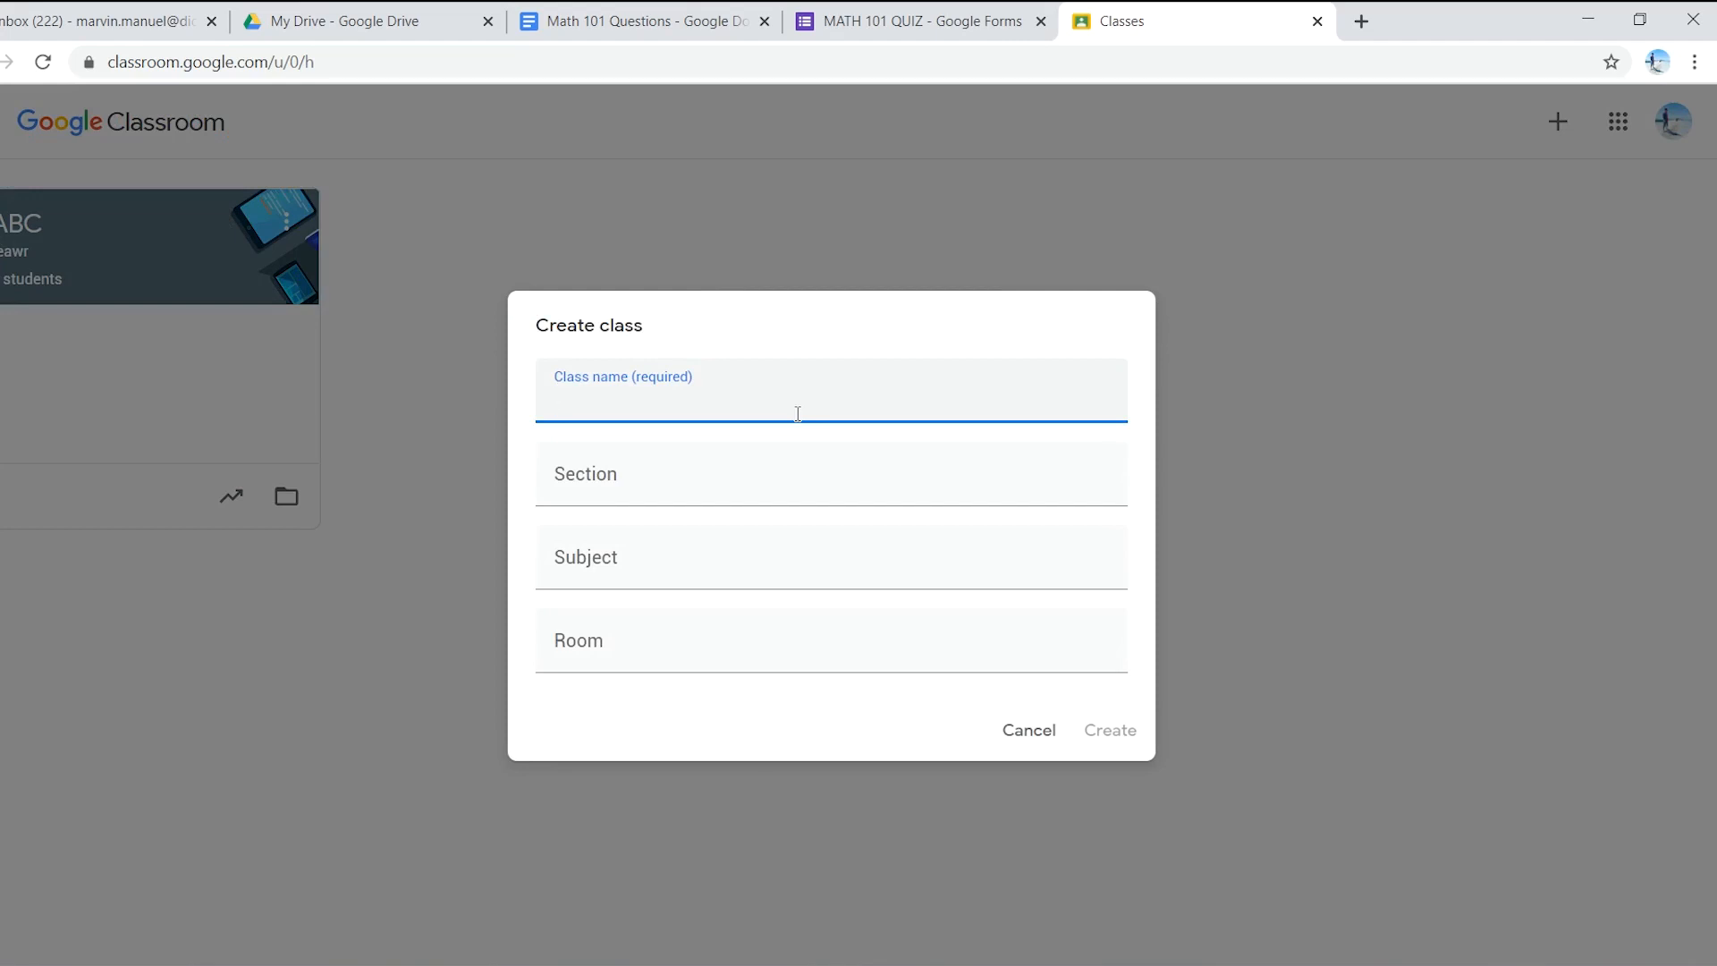
{"action": "type", "text": "1st Year"}
{"action": "left_click", "coordinate": [730, 487]}
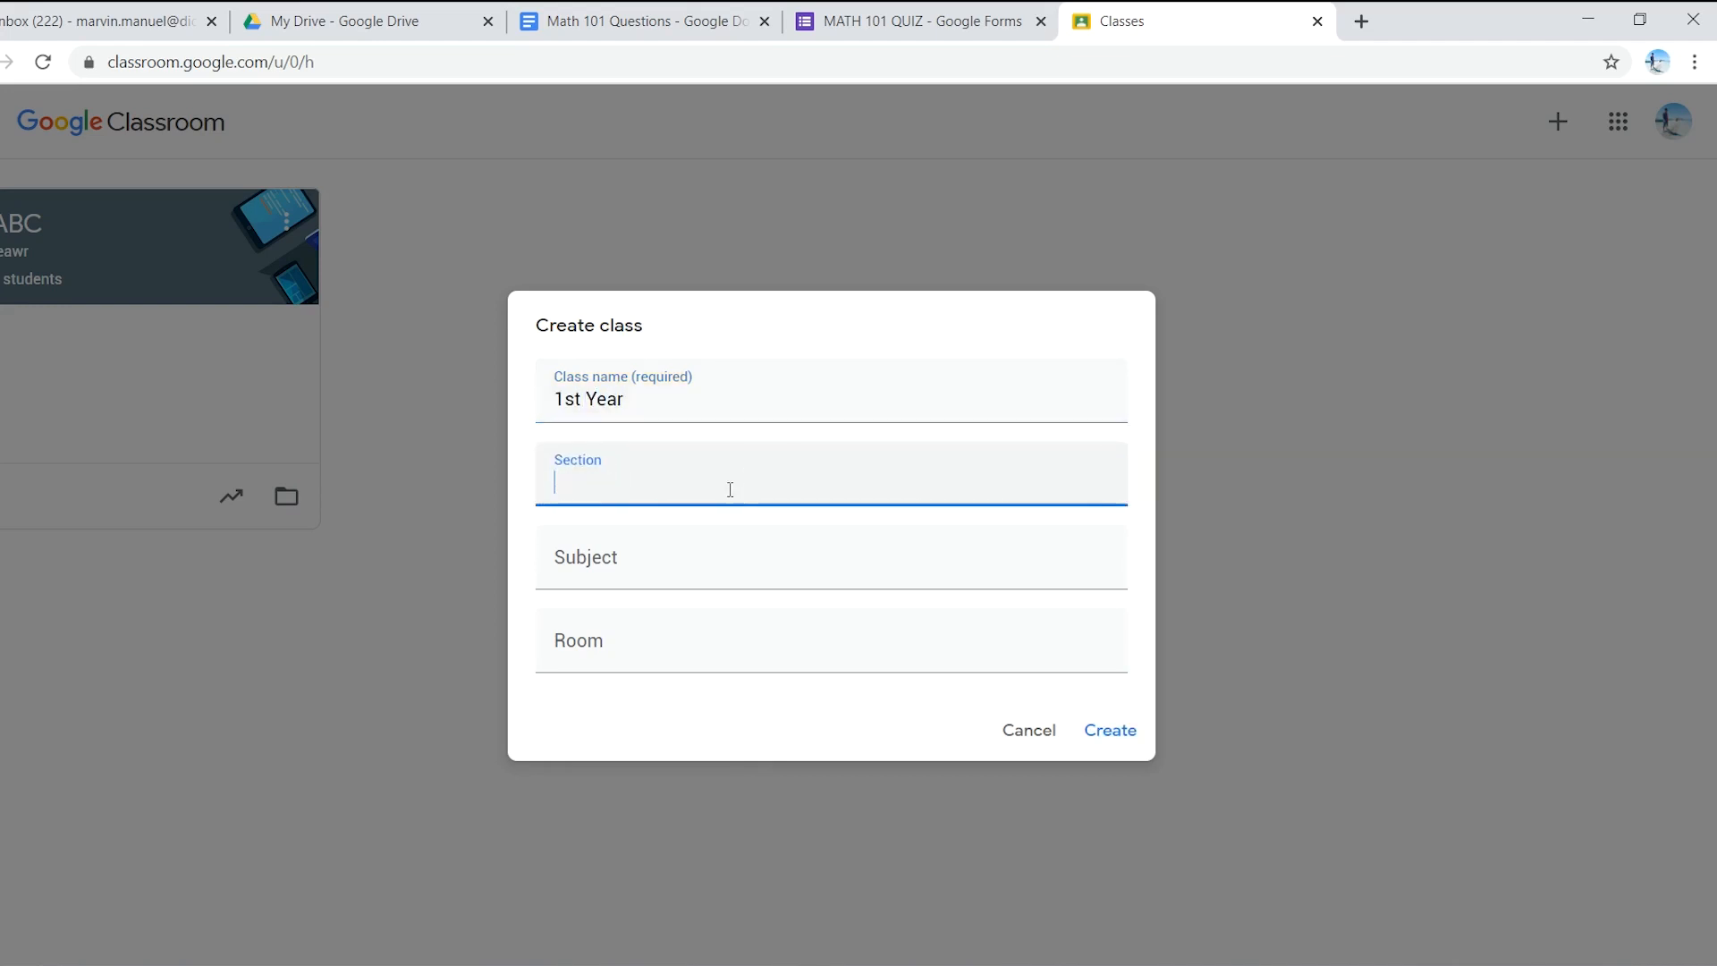
{"action": "left_click", "coordinate": [652, 563]}
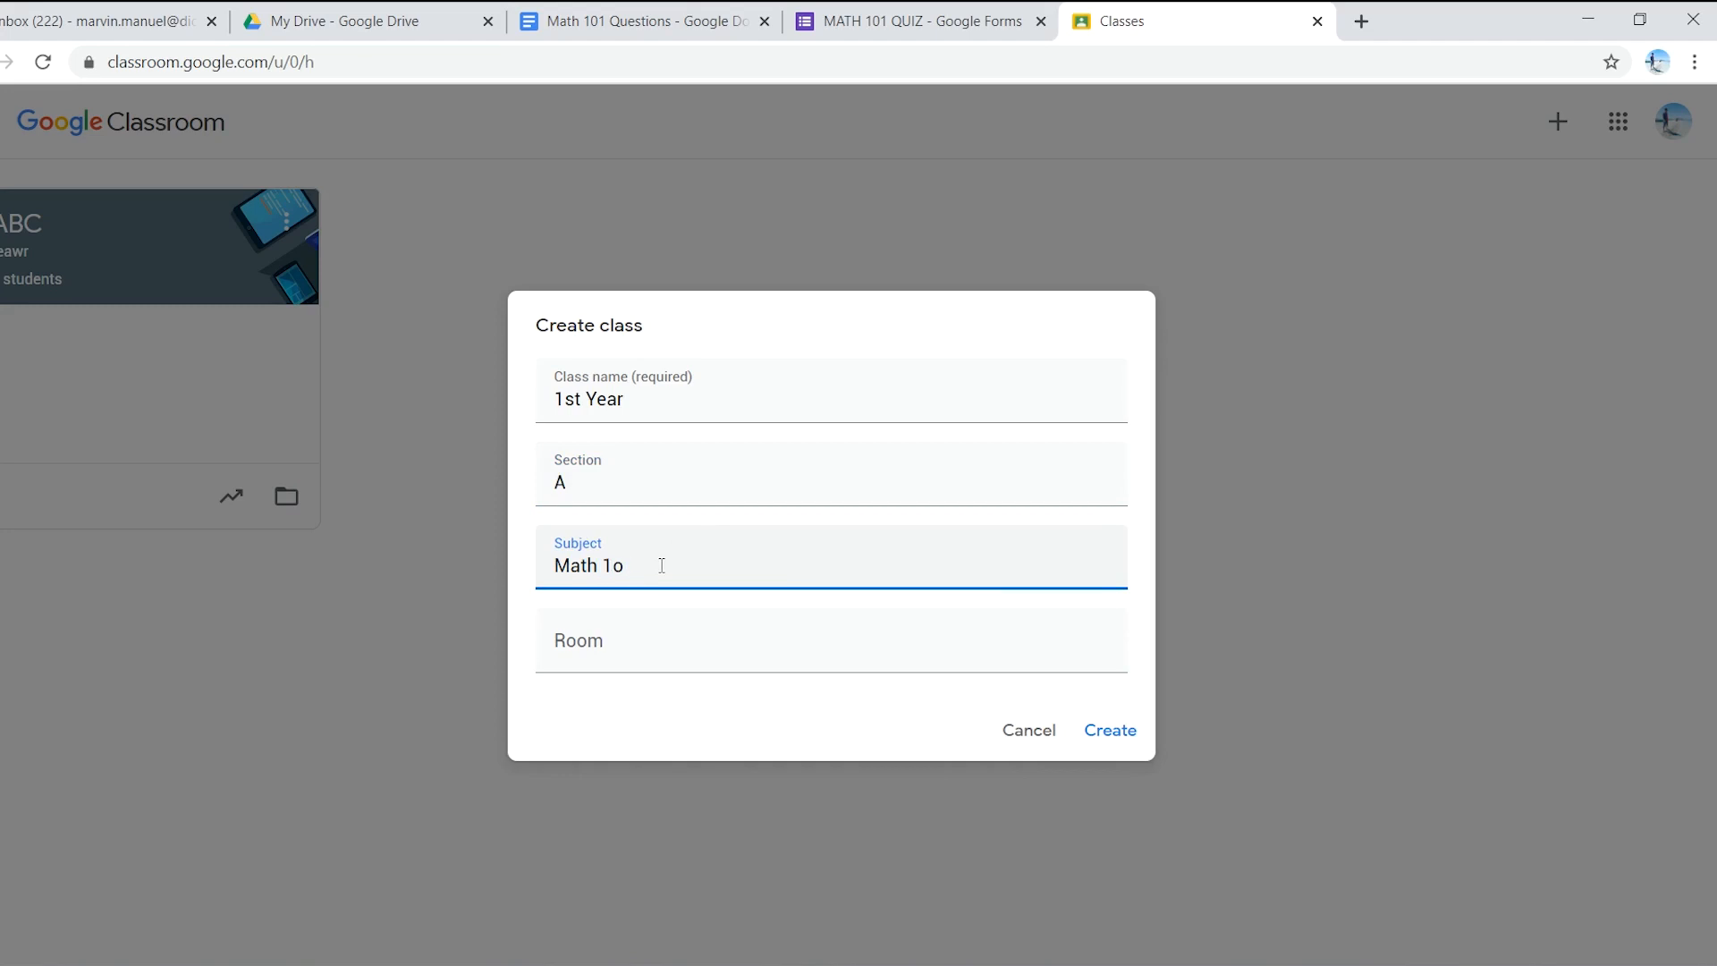
{"action": "type", "text": "01"}
{"action": "left_click", "coordinate": [651, 640]}
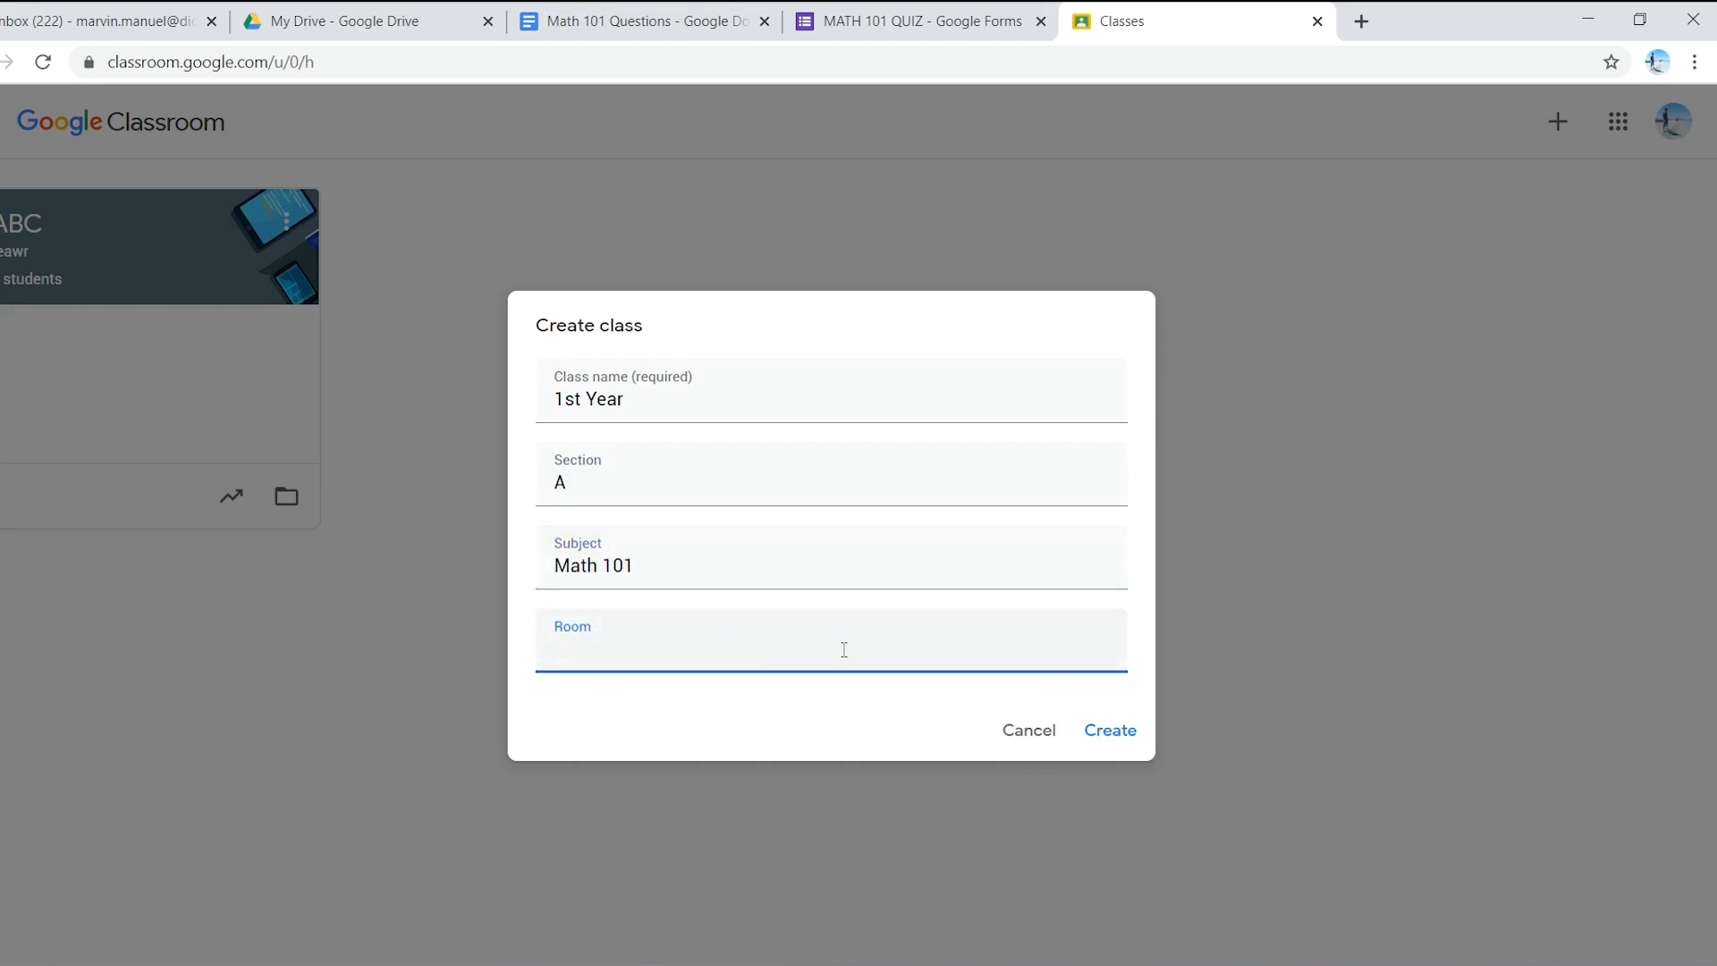
{"action": "left_click", "coordinate": [1113, 742]}
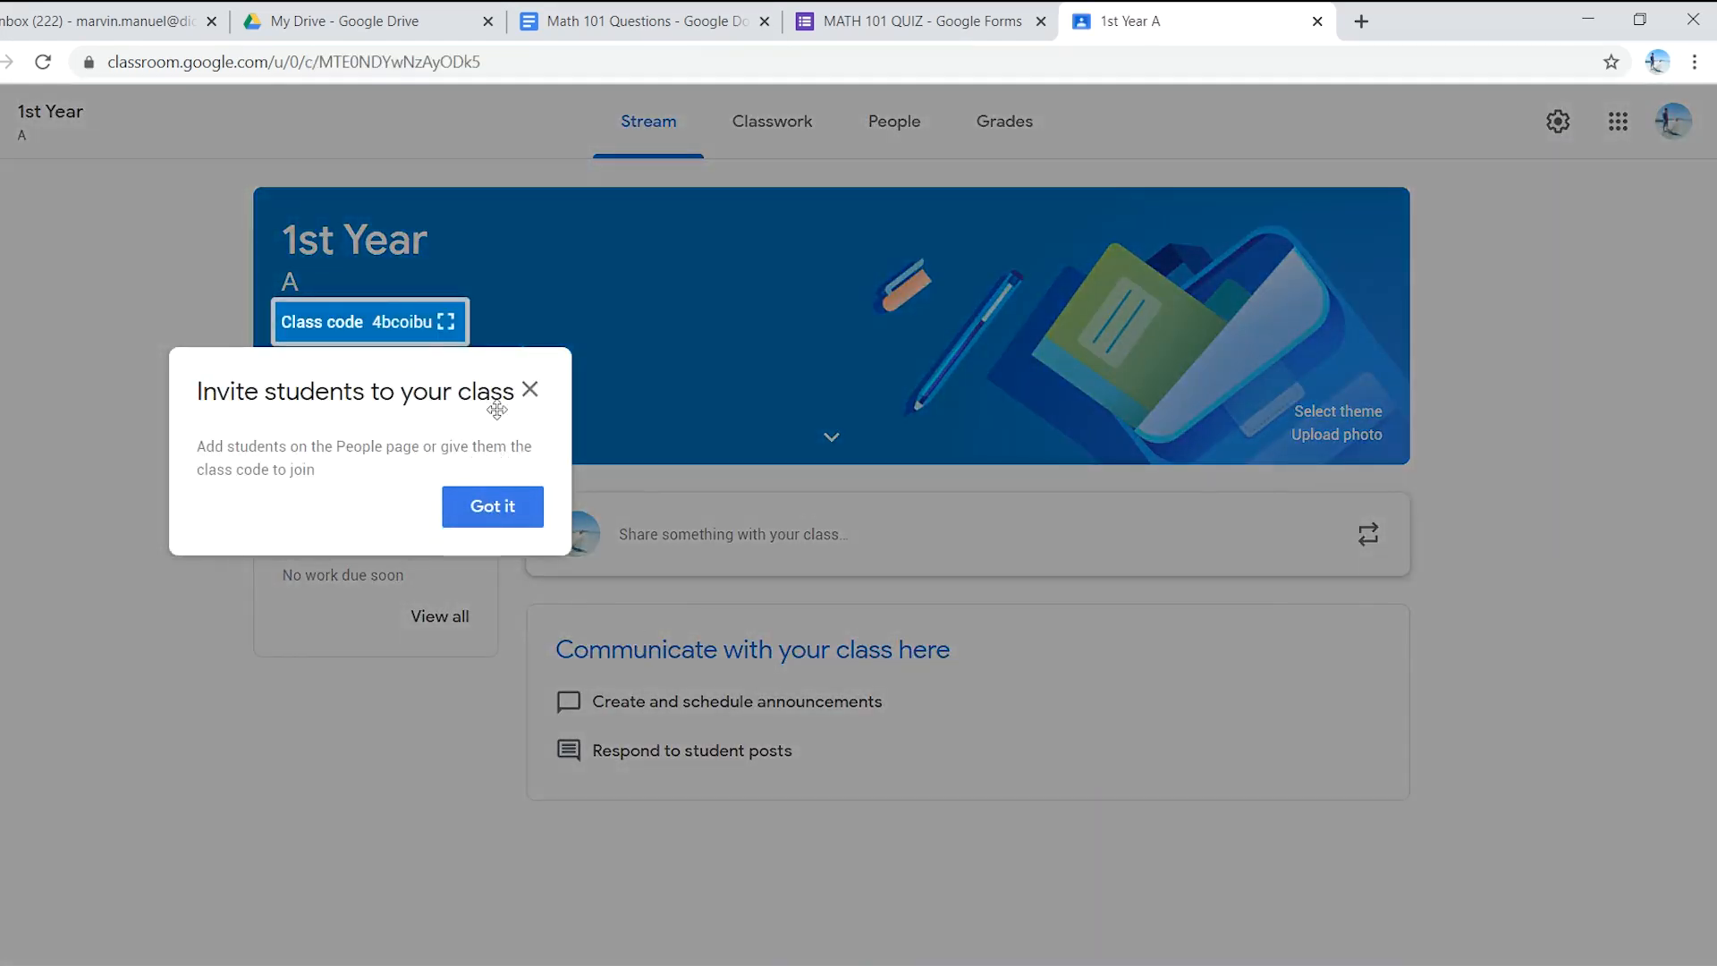
- Draft a new assignment titled 'Math 101 Quiz' from the 1st Year class's Classwork page
{"action": "left_click", "coordinate": [497, 510]}
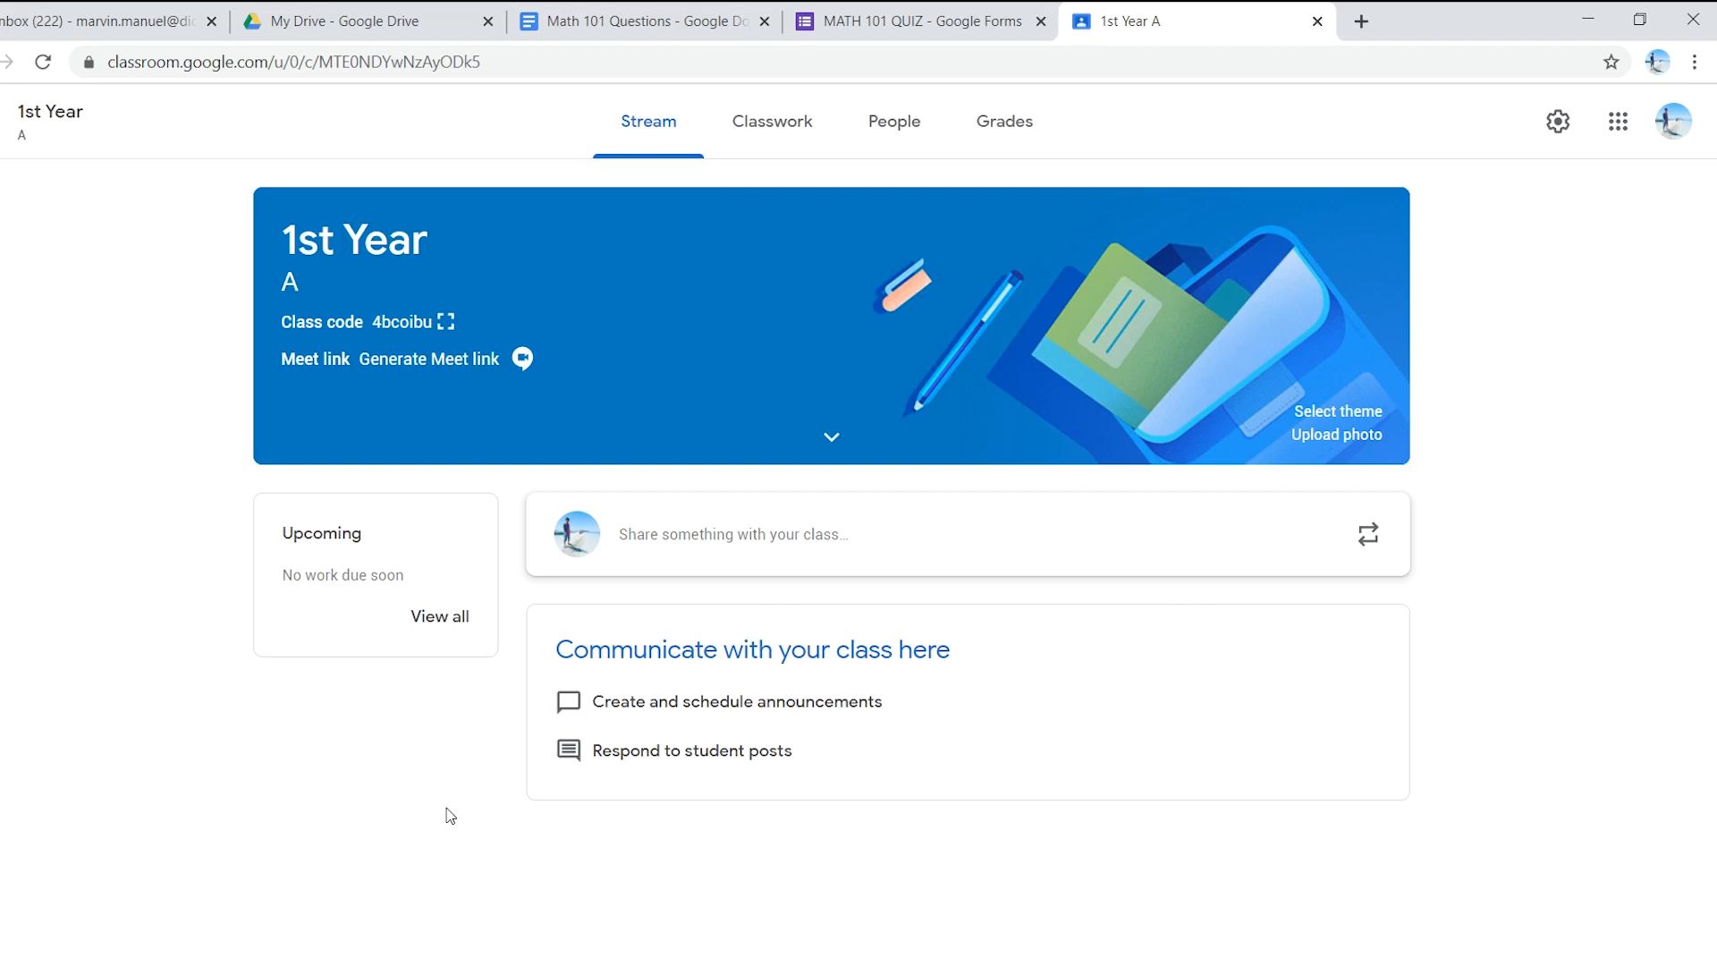
{"action": "left_click", "coordinate": [780, 130]}
{"action": "left_click", "coordinate": [479, 204]}
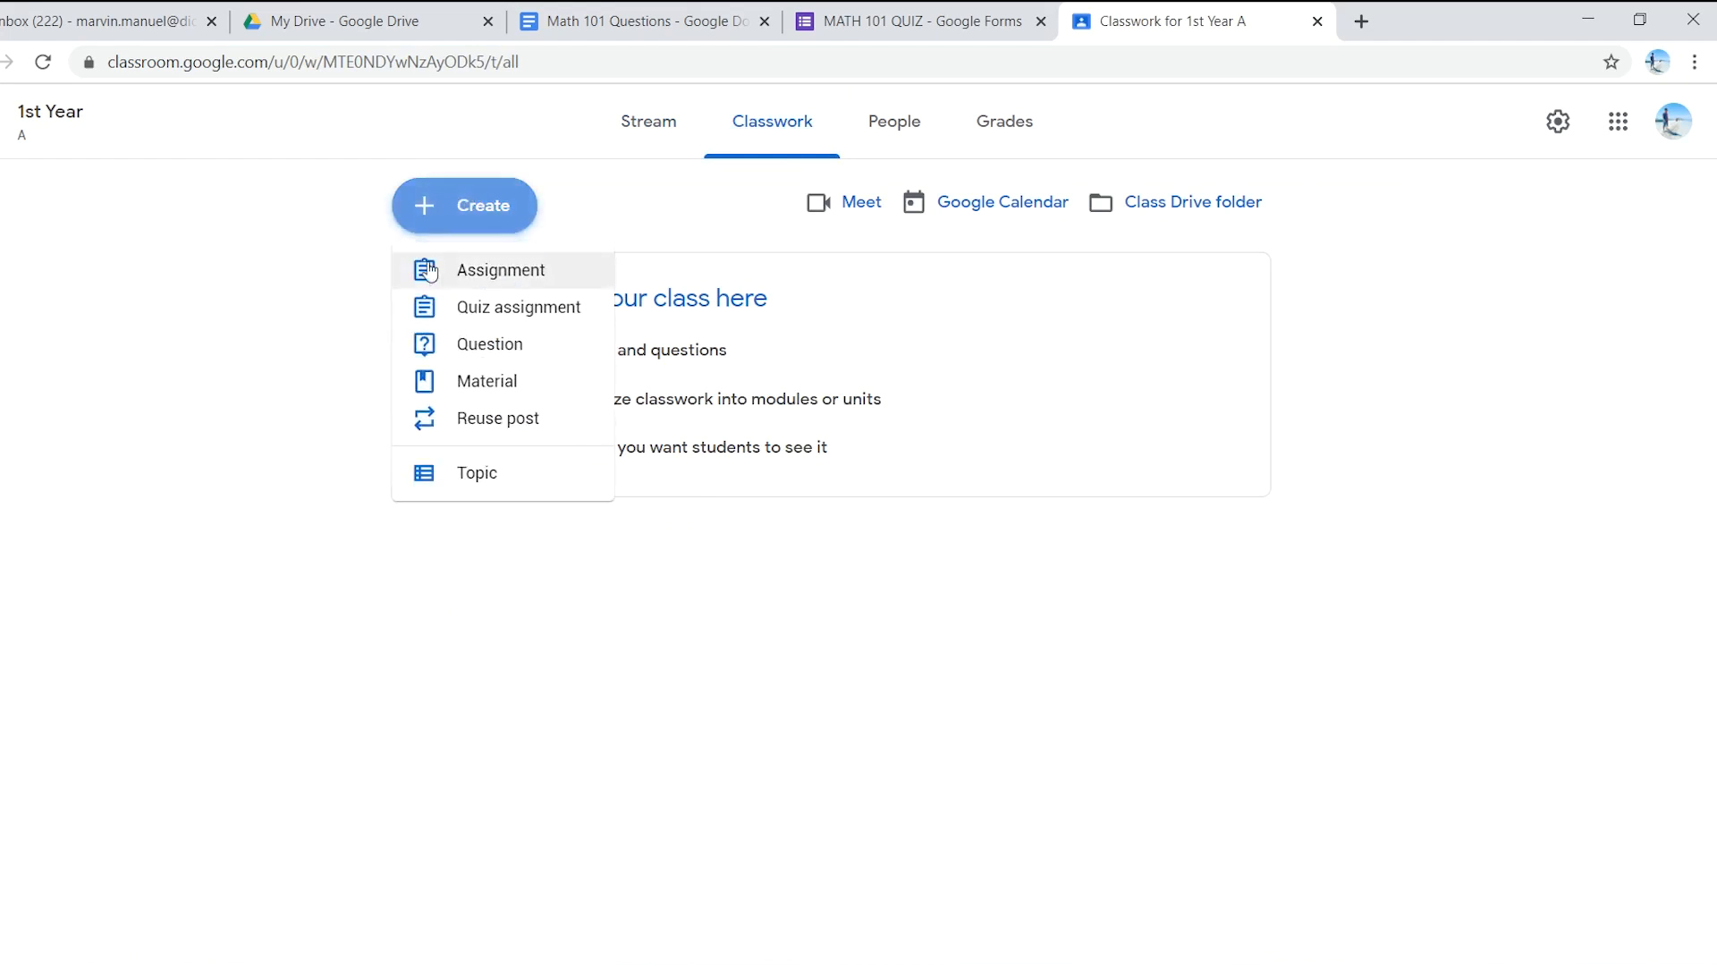
{"action": "left_click", "coordinate": [505, 280]}
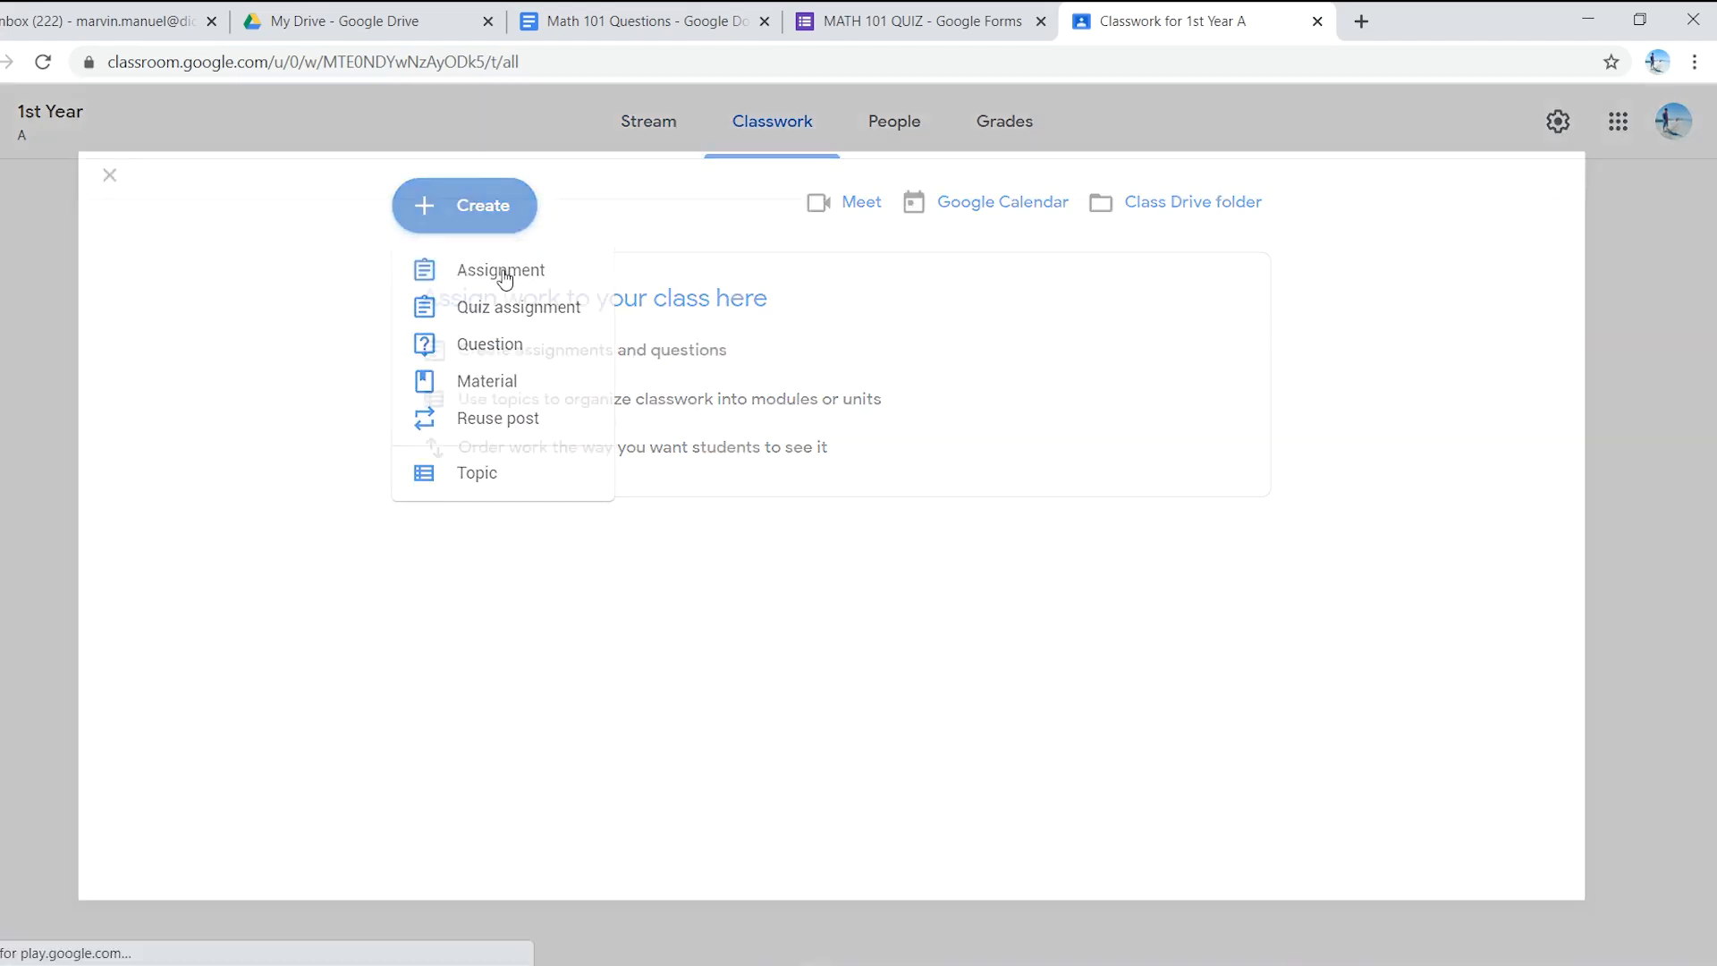
{"action": "type", "text": "Math 101"}
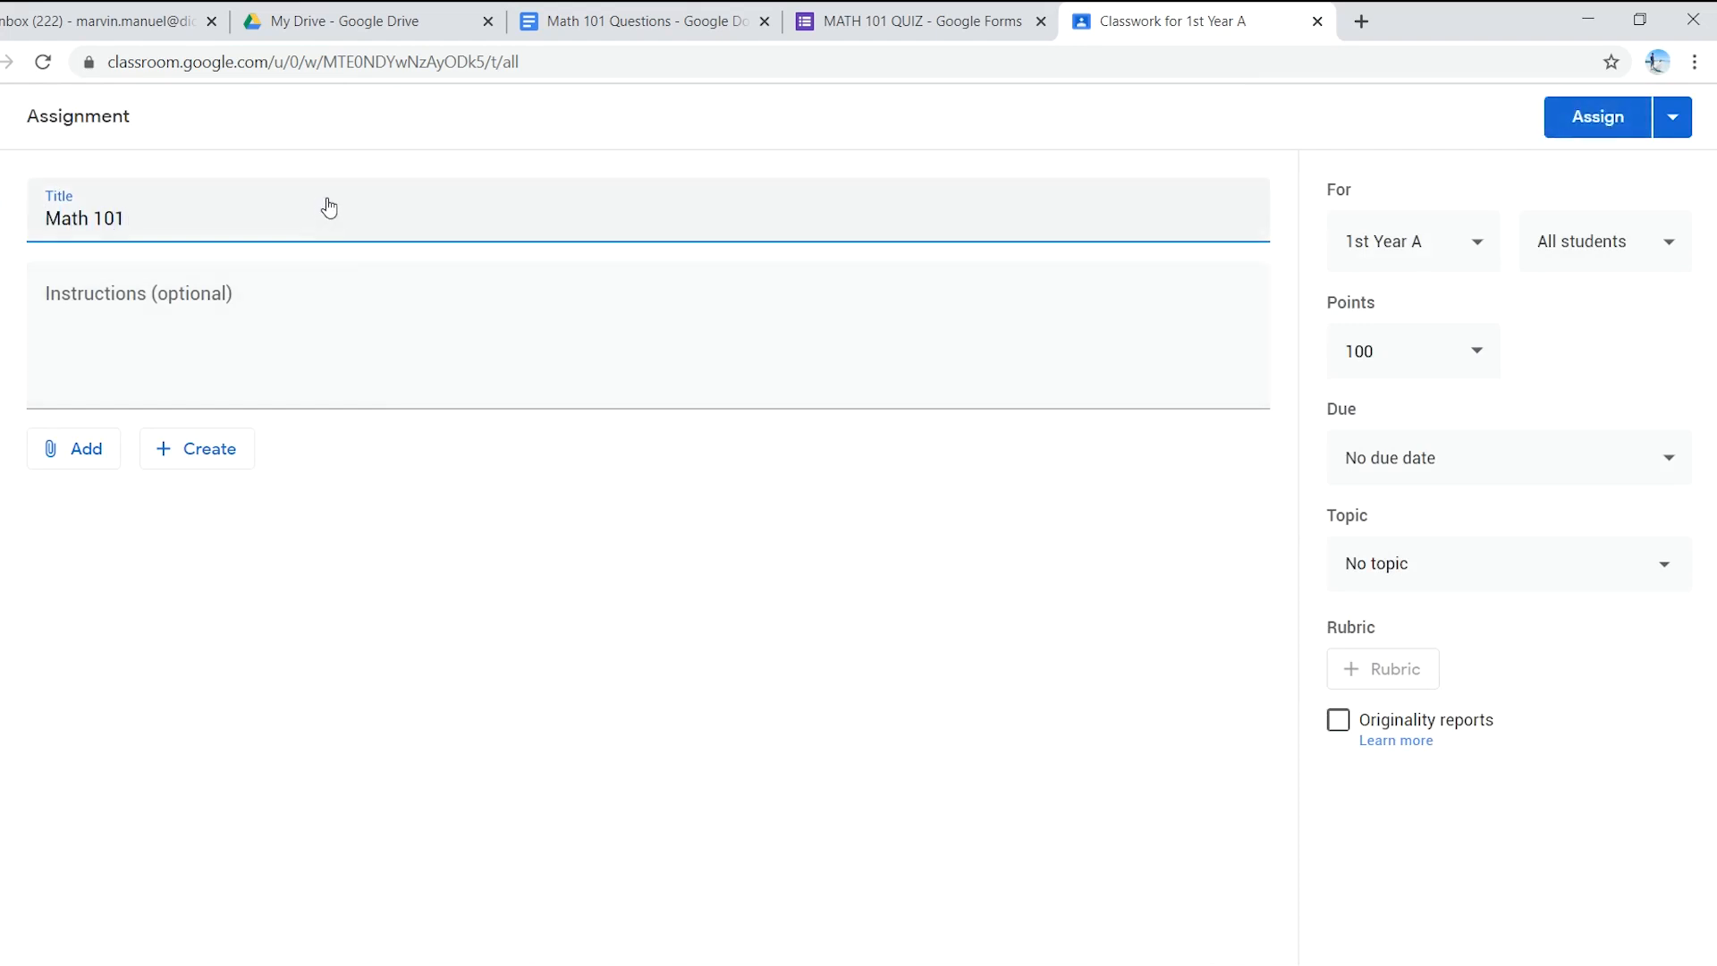
{"action": "type", "text": " Quiz"}
{"action": "left_click", "coordinate": [199, 319]}
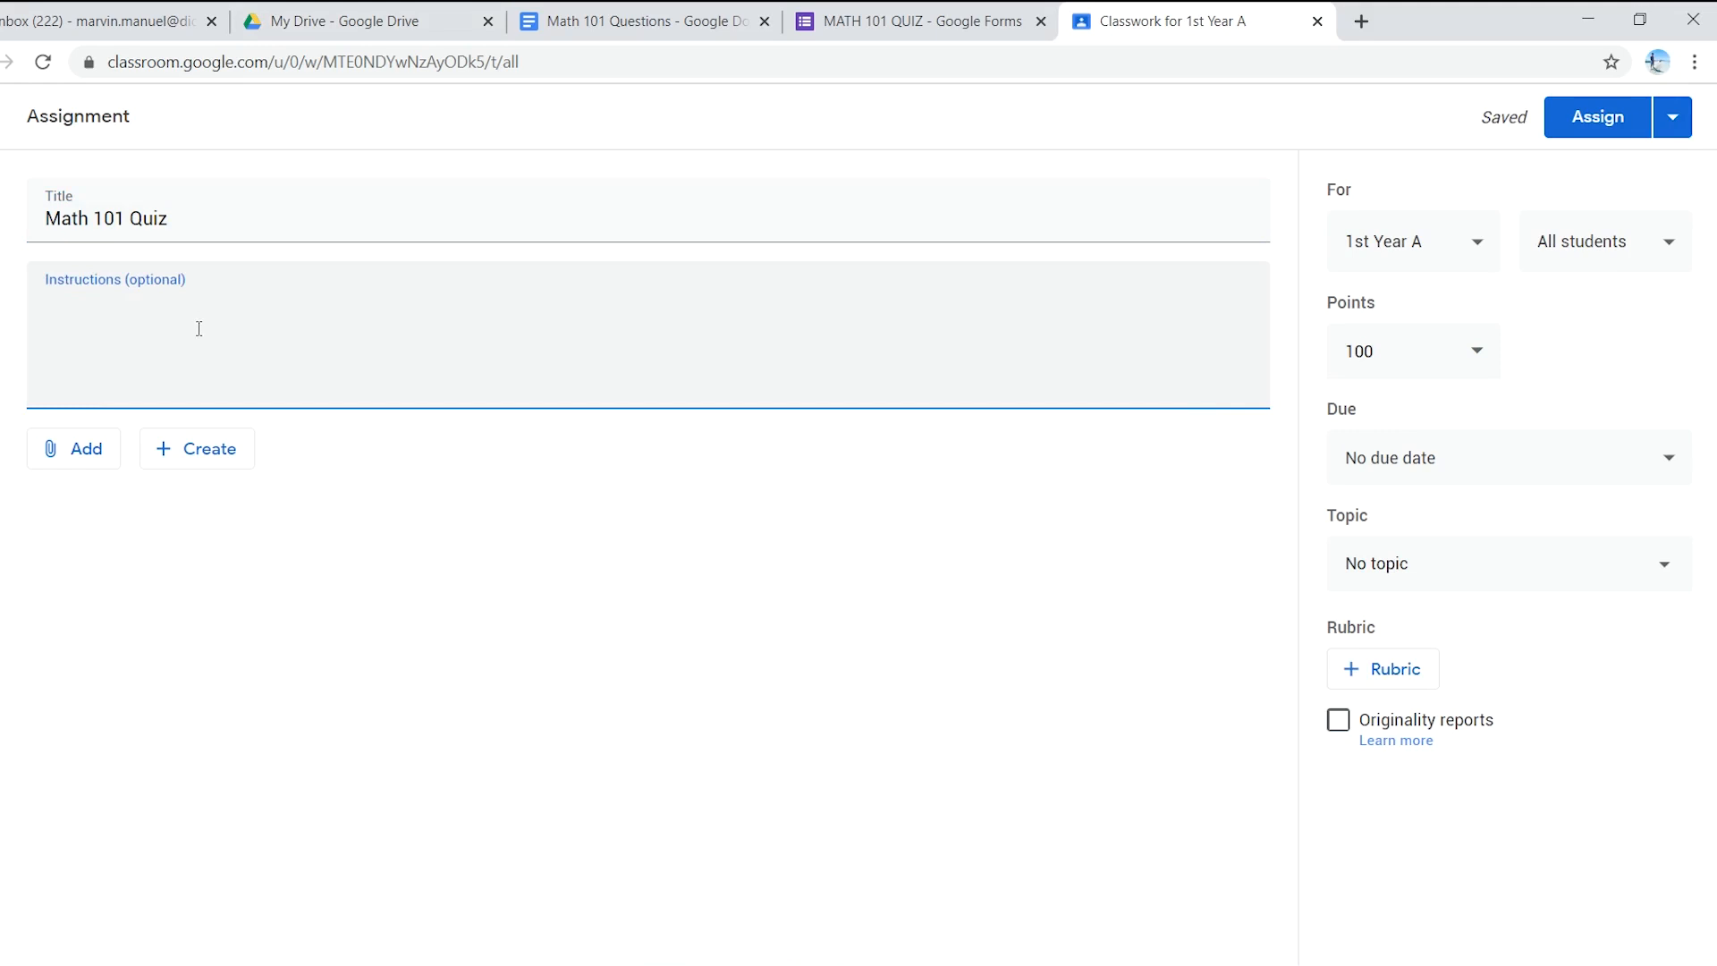
{"action": "left_click", "coordinate": [82, 456]}
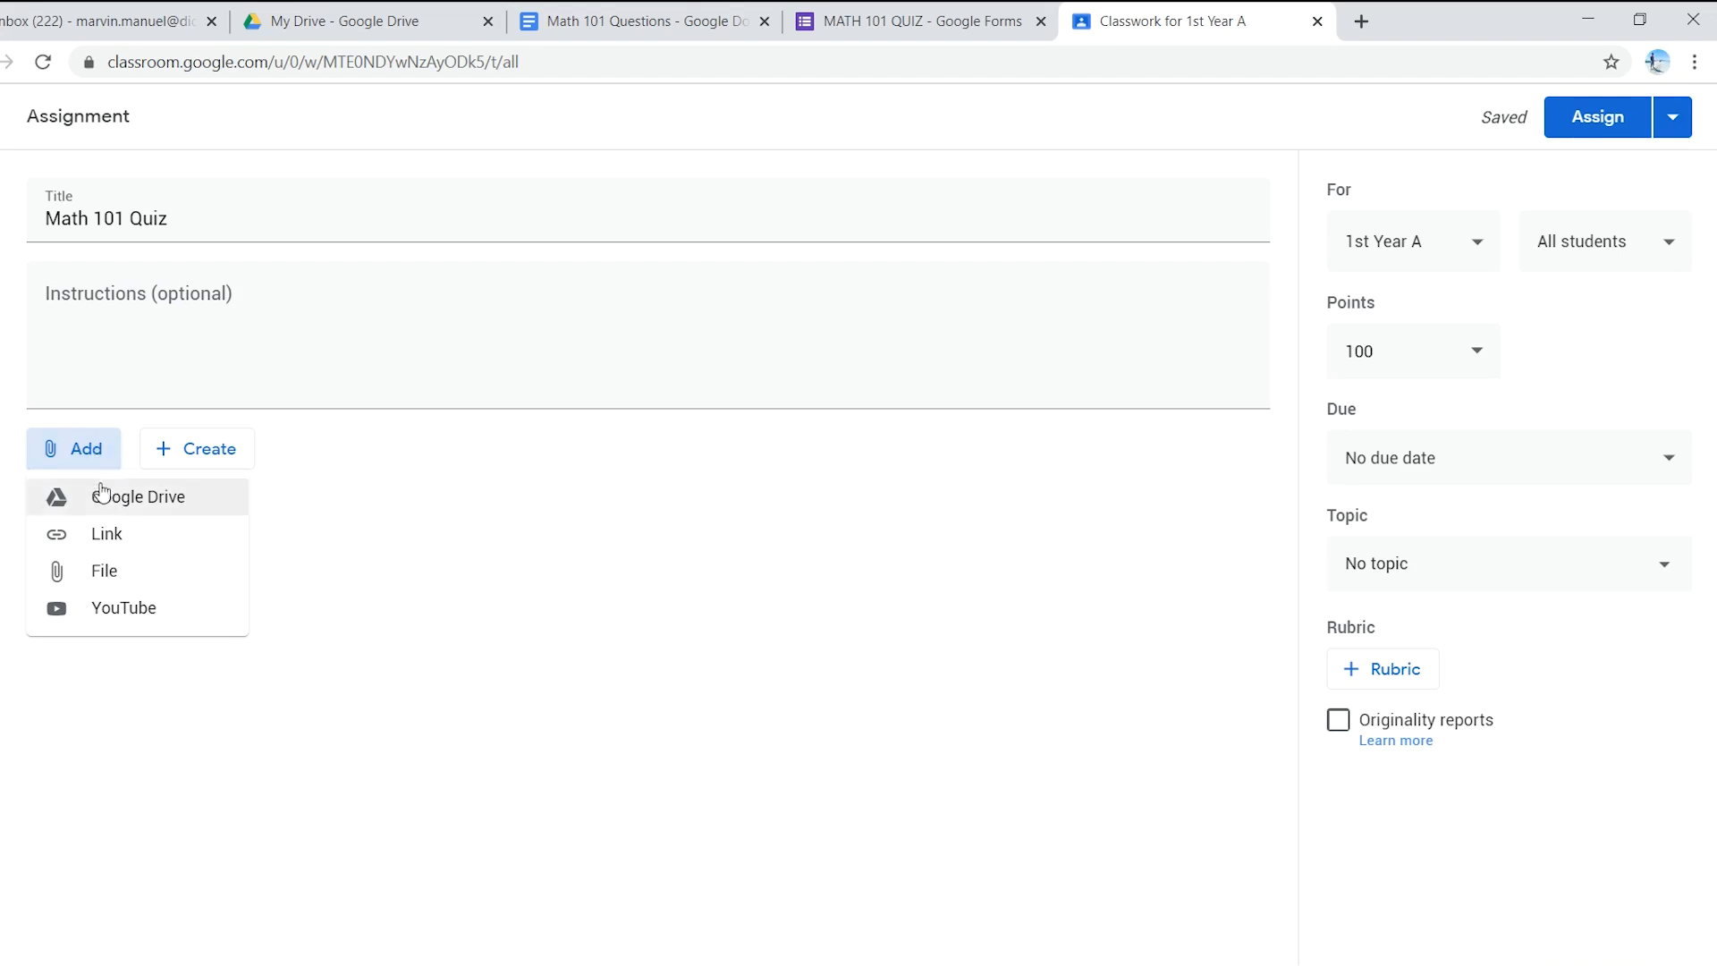
- Attach the MATH 101 QUIZ form from Google Drive to the assignment
{"action": "left_click", "coordinate": [112, 502]}
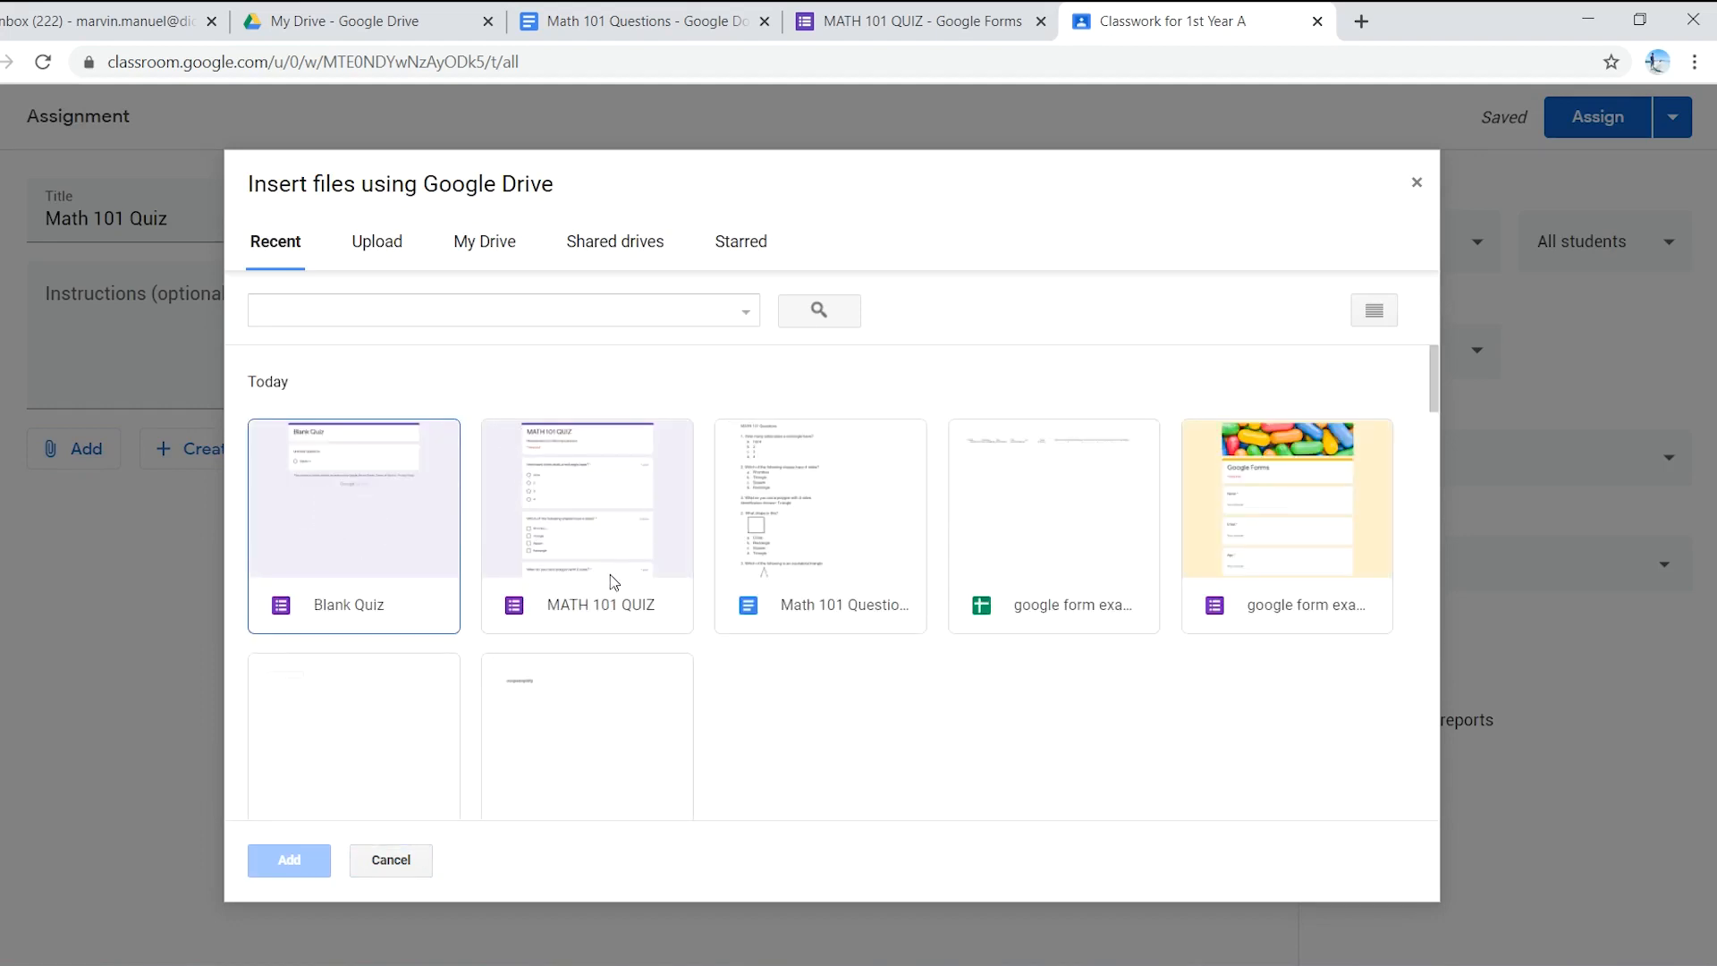
{"action": "left_click", "coordinate": [591, 517]}
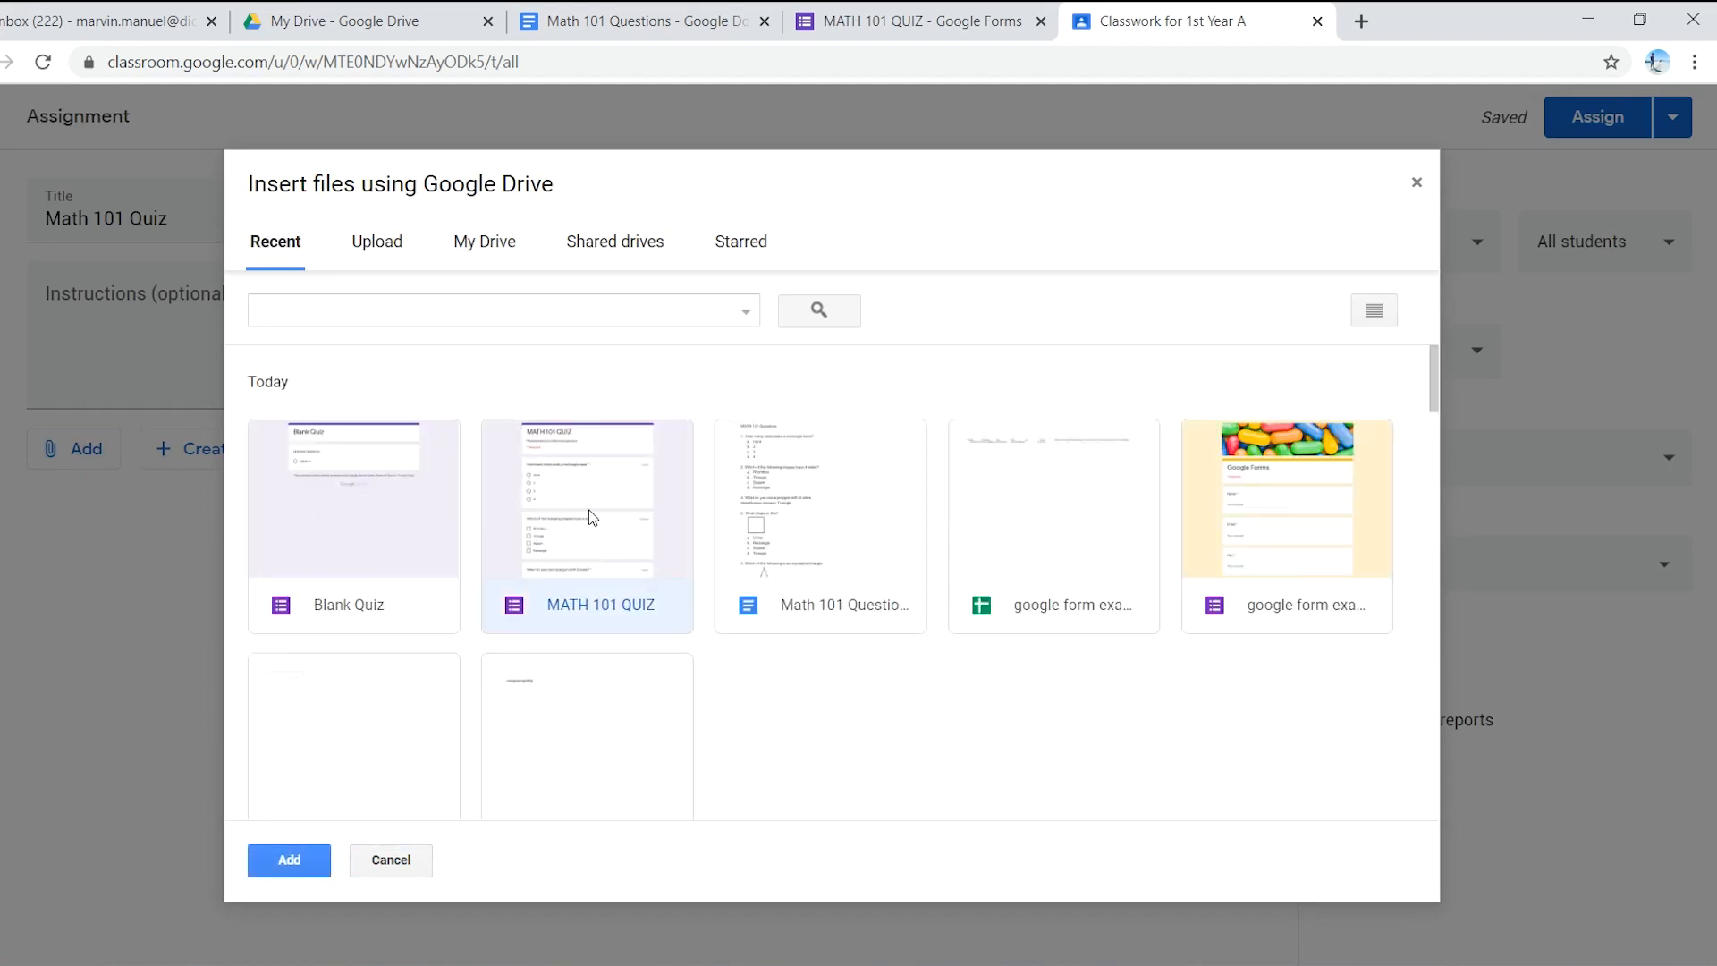
{"action": "left_click", "coordinate": [289, 861]}
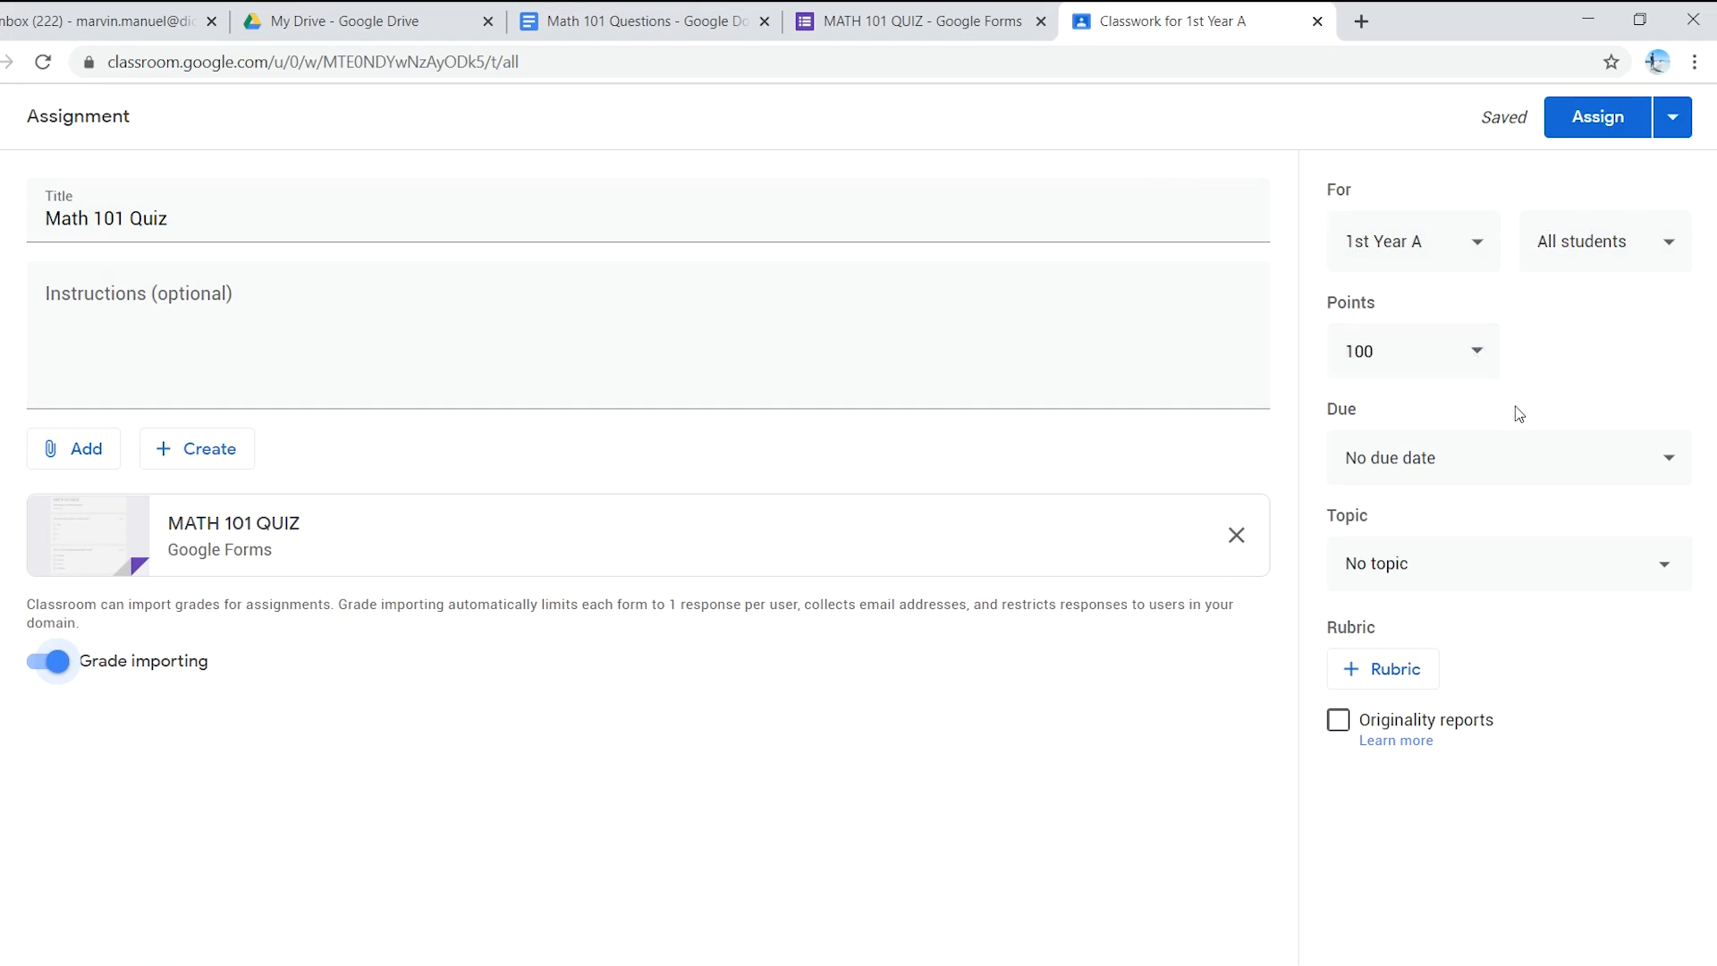
{"action": "left_click", "coordinate": [1519, 443]}
{"action": "double_click", "coordinate": [1601, 400]}
{"action": "left_click", "coordinate": [1567, 460]}
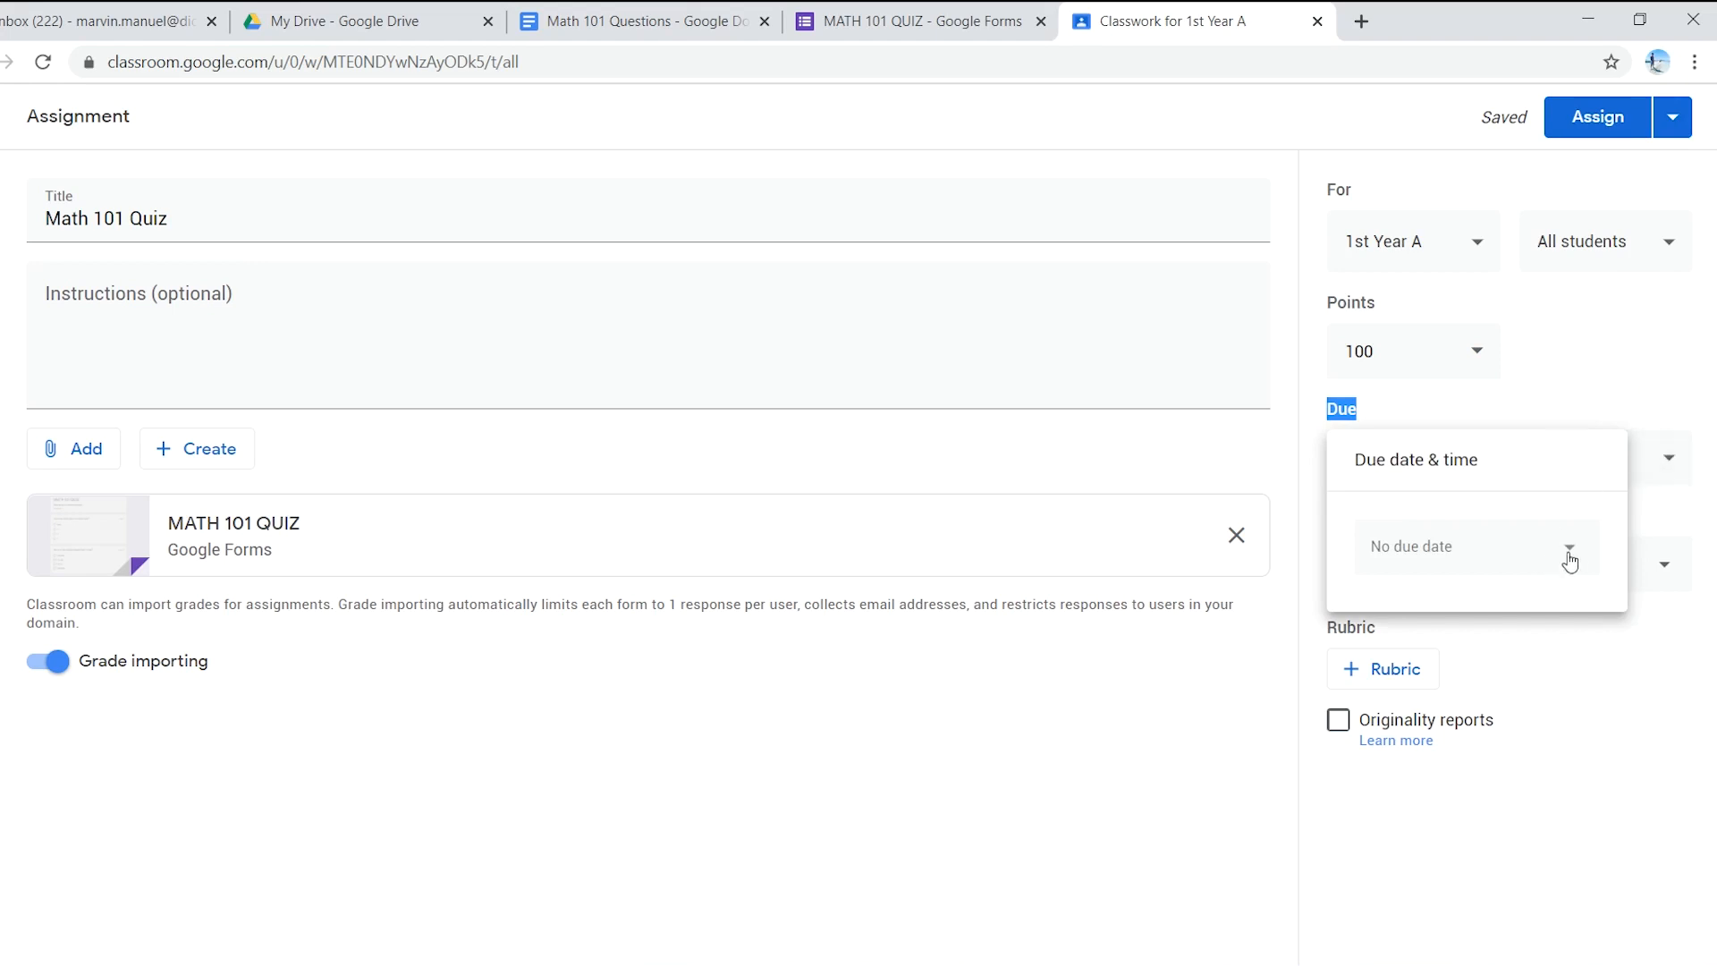
{"action": "left_click", "coordinate": [1655, 394]}
{"action": "left_click", "coordinate": [1464, 564]}
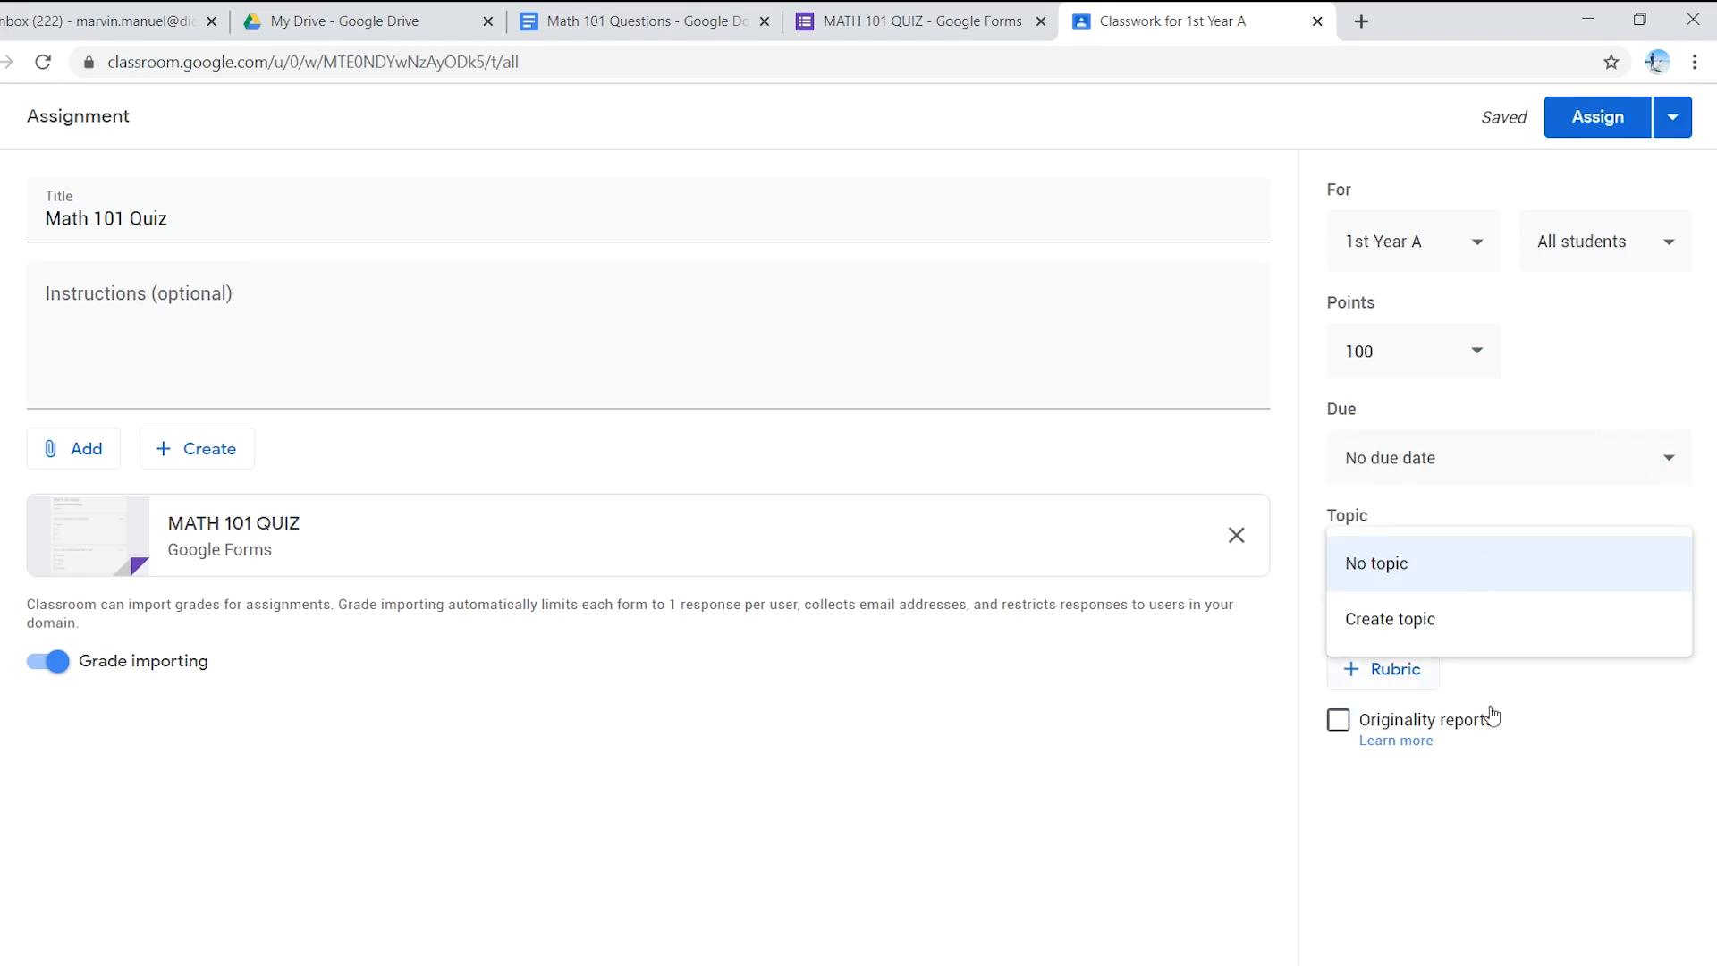
{"action": "left_click", "coordinate": [1381, 780]}
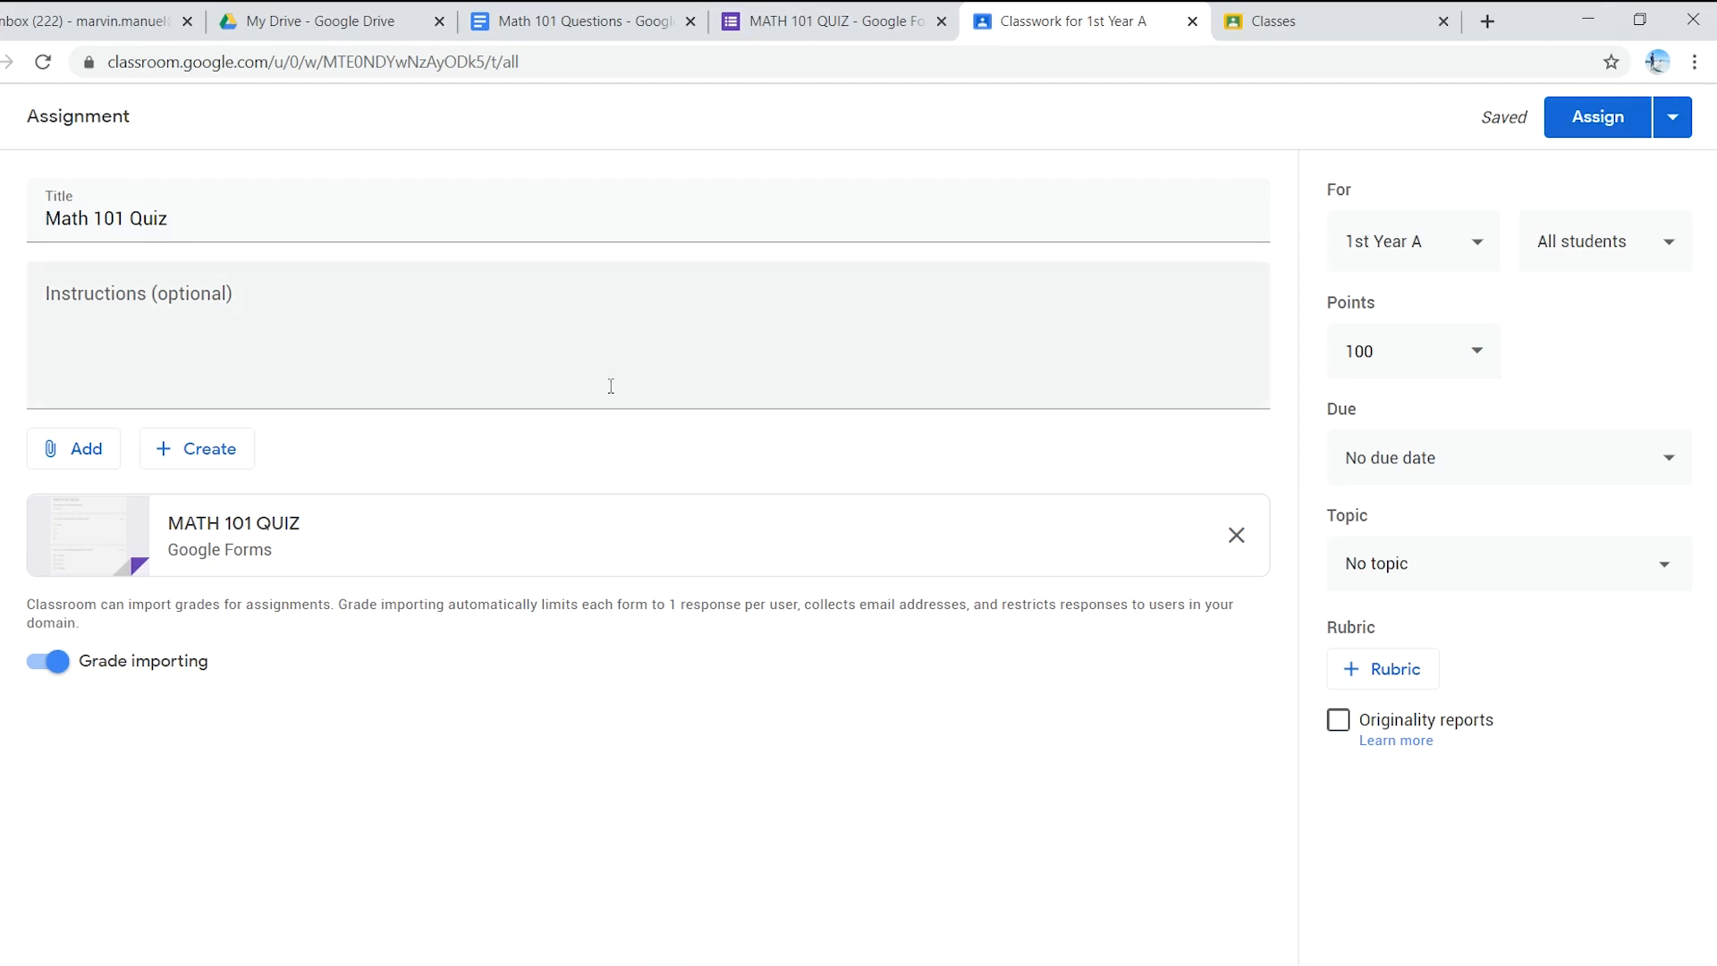
{"action": "left_click", "coordinate": [1671, 117]}
{"action": "left_click", "coordinate": [1509, 179]}
{"action": "left_click", "coordinate": [1673, 127]}
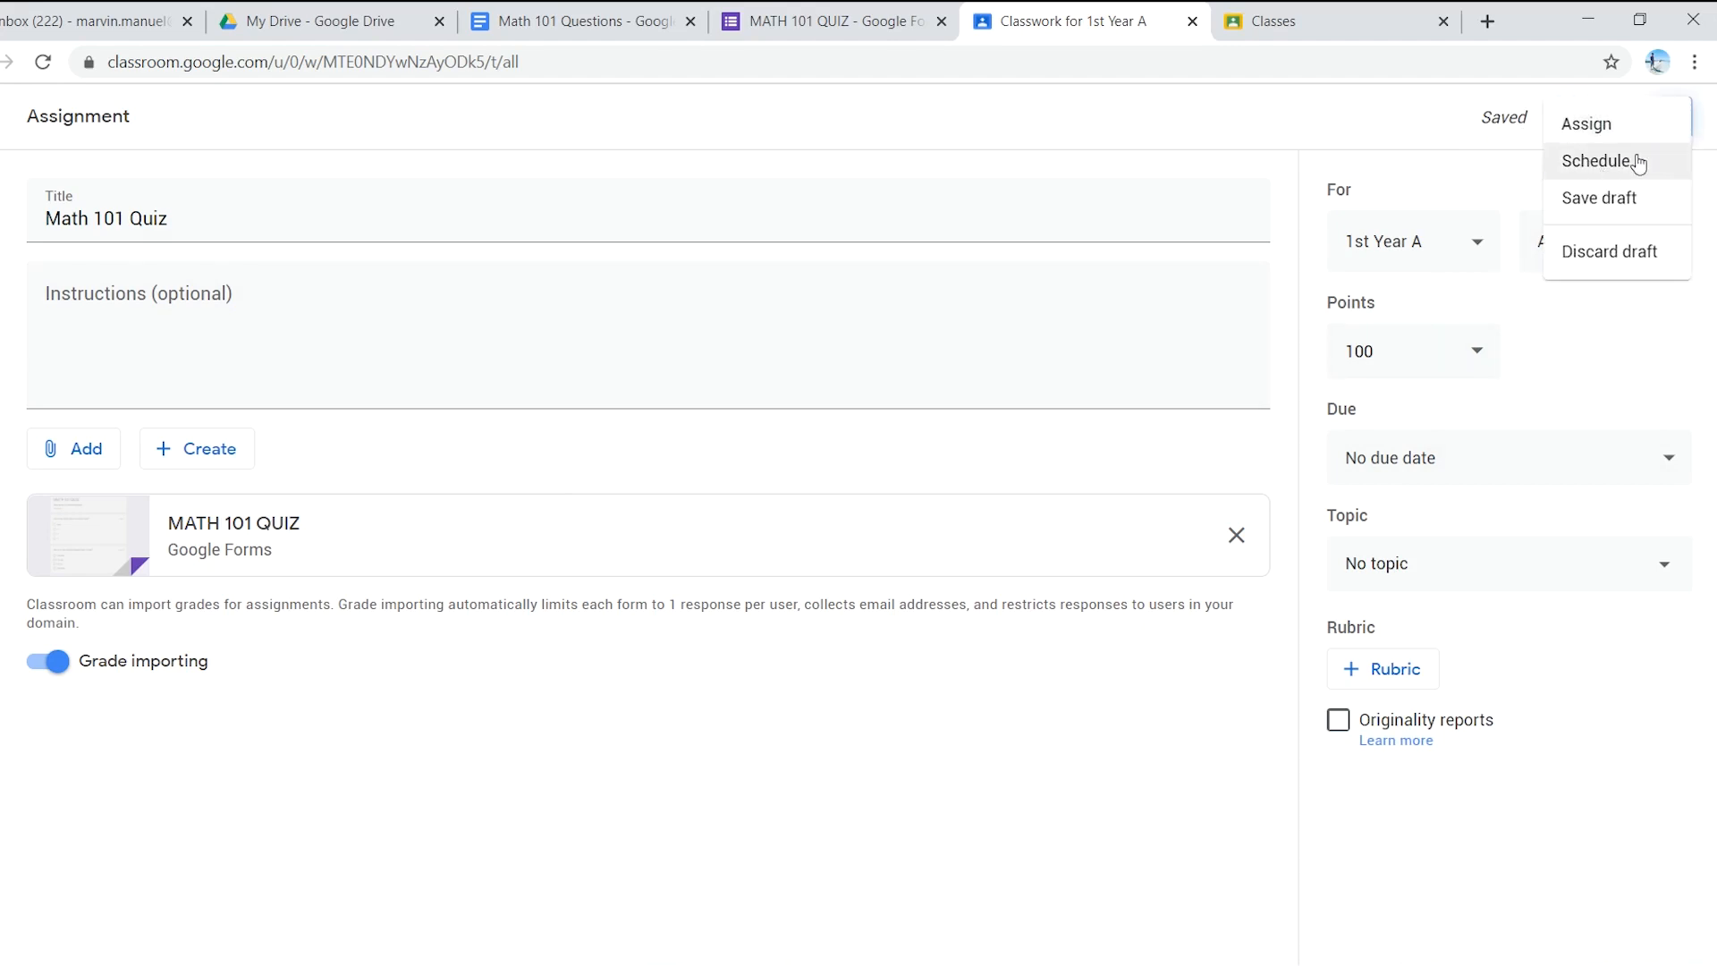
{"action": "left_click", "coordinate": [1507, 179]}
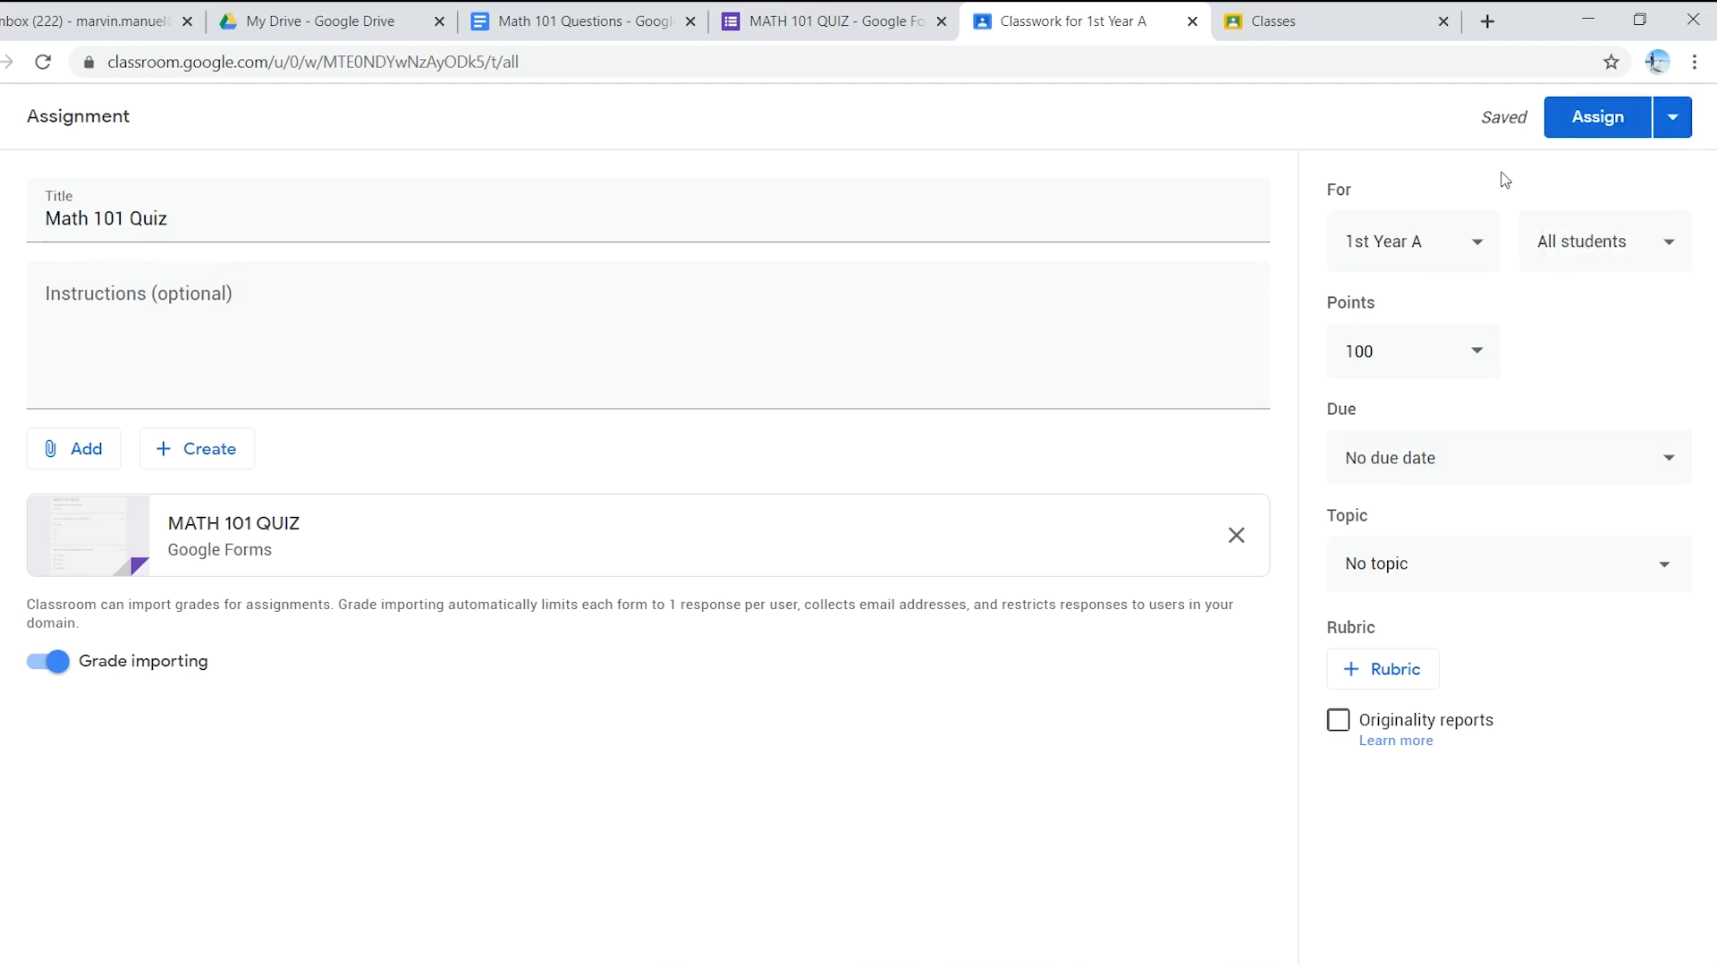
- Assign Math 101 Quiz to 1st Year, dismiss the topics tip, and expand the posted assignment
{"action": "left_click", "coordinate": [1577, 128]}
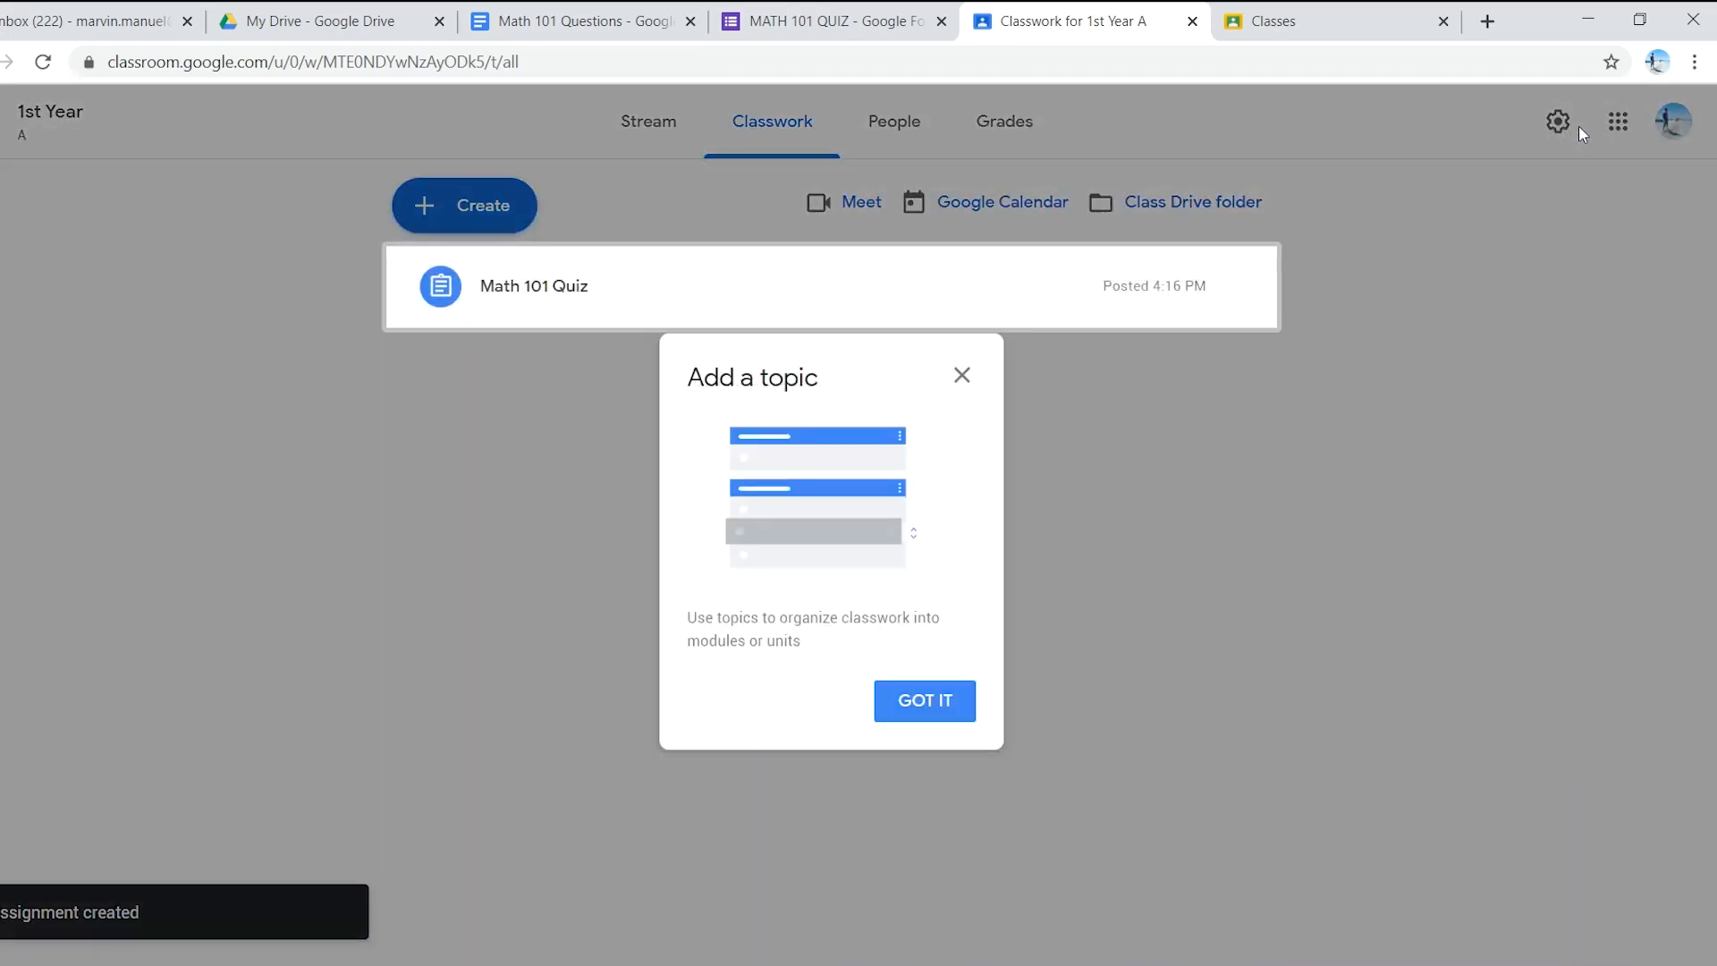
{"action": "left_click", "coordinate": [950, 702]}
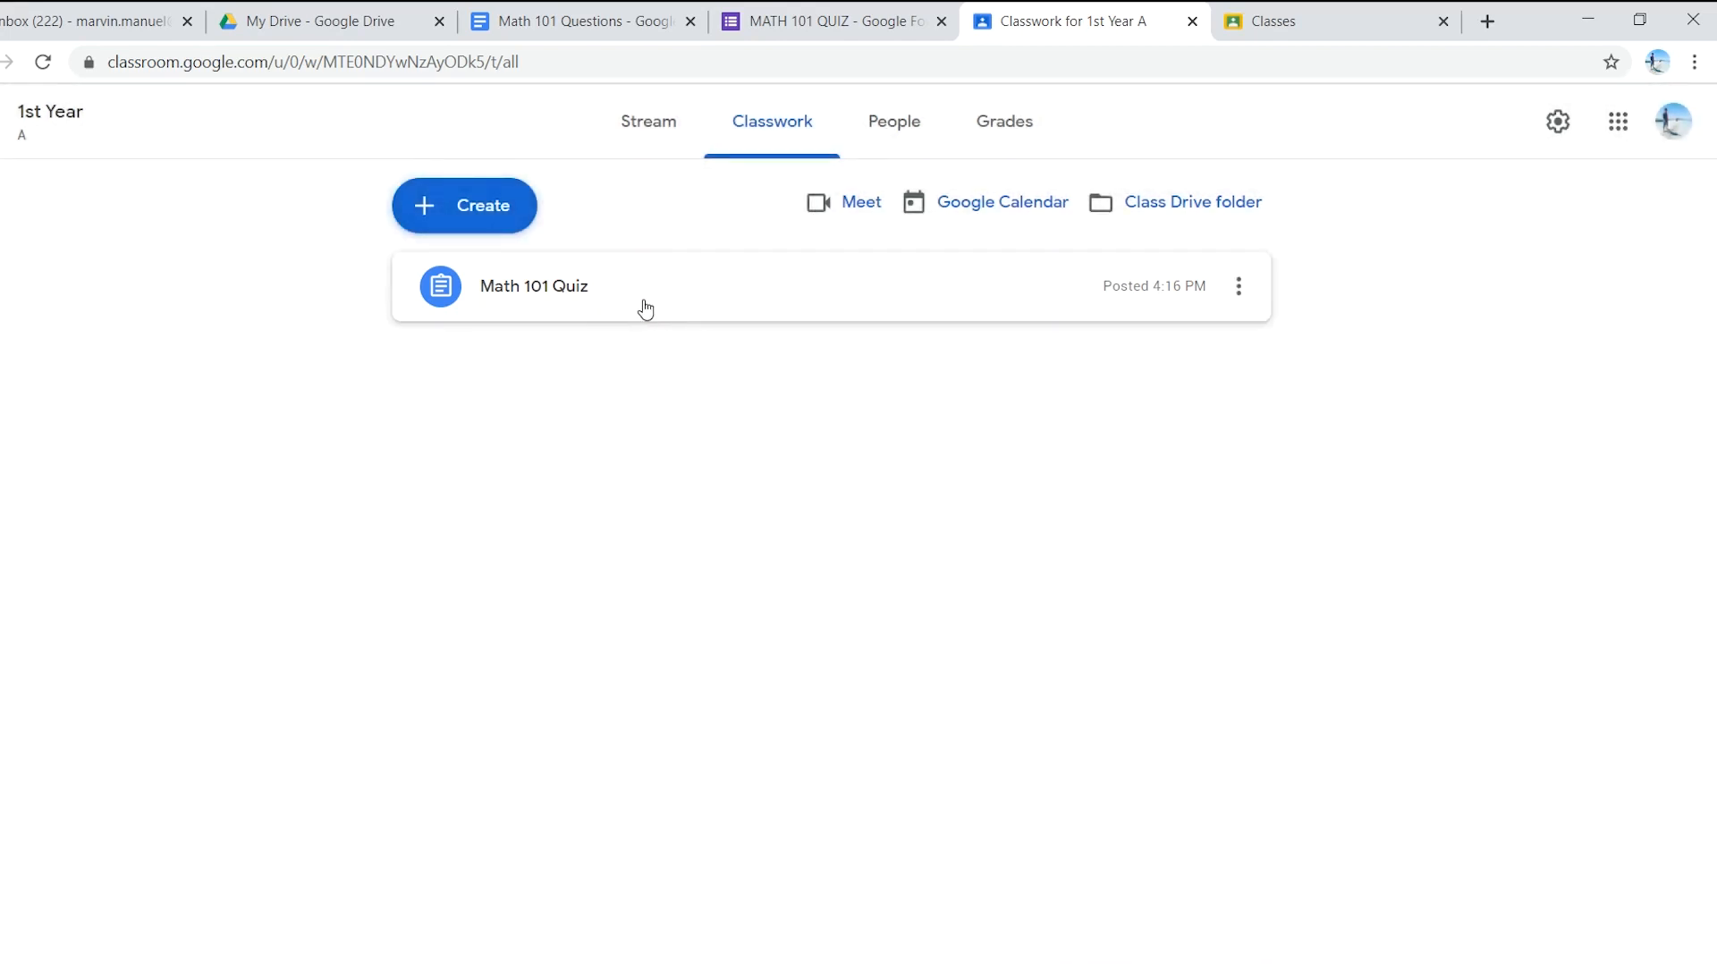
{"action": "left_click", "coordinate": [646, 307]}
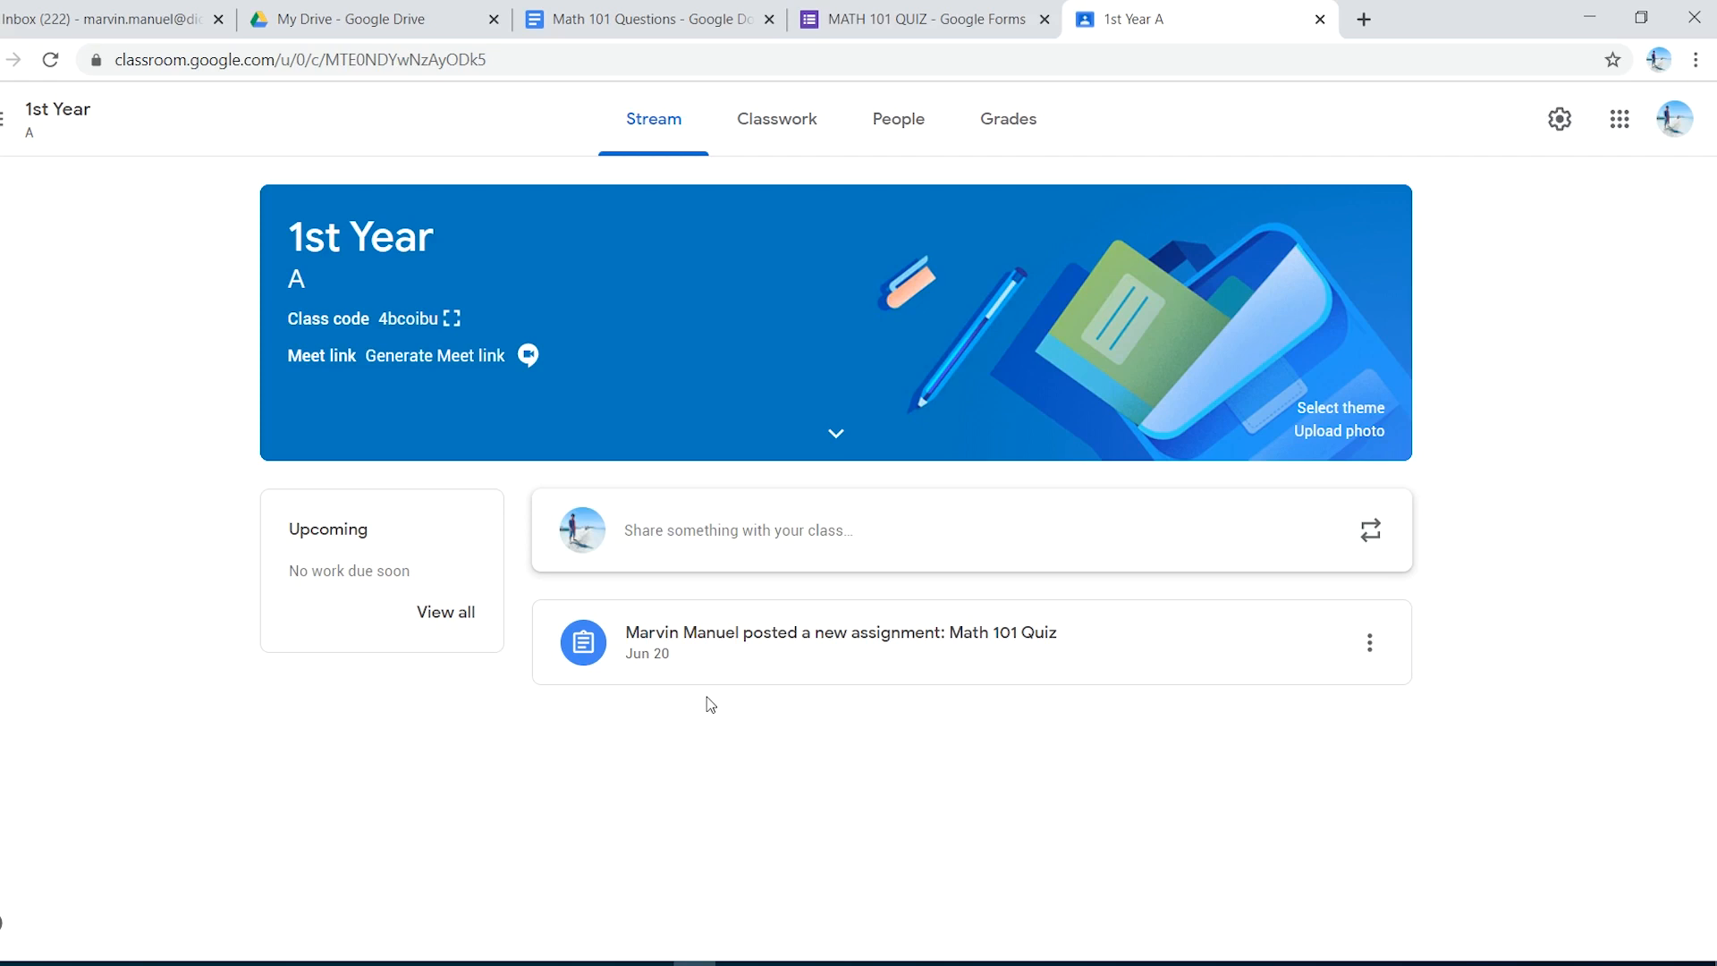
{"action": "left_click", "coordinate": [871, 18]}
- Copy the MATH 101 QUIZ form's share link from the Send form Link option
{"action": "left_click", "coordinate": [1516, 126]}
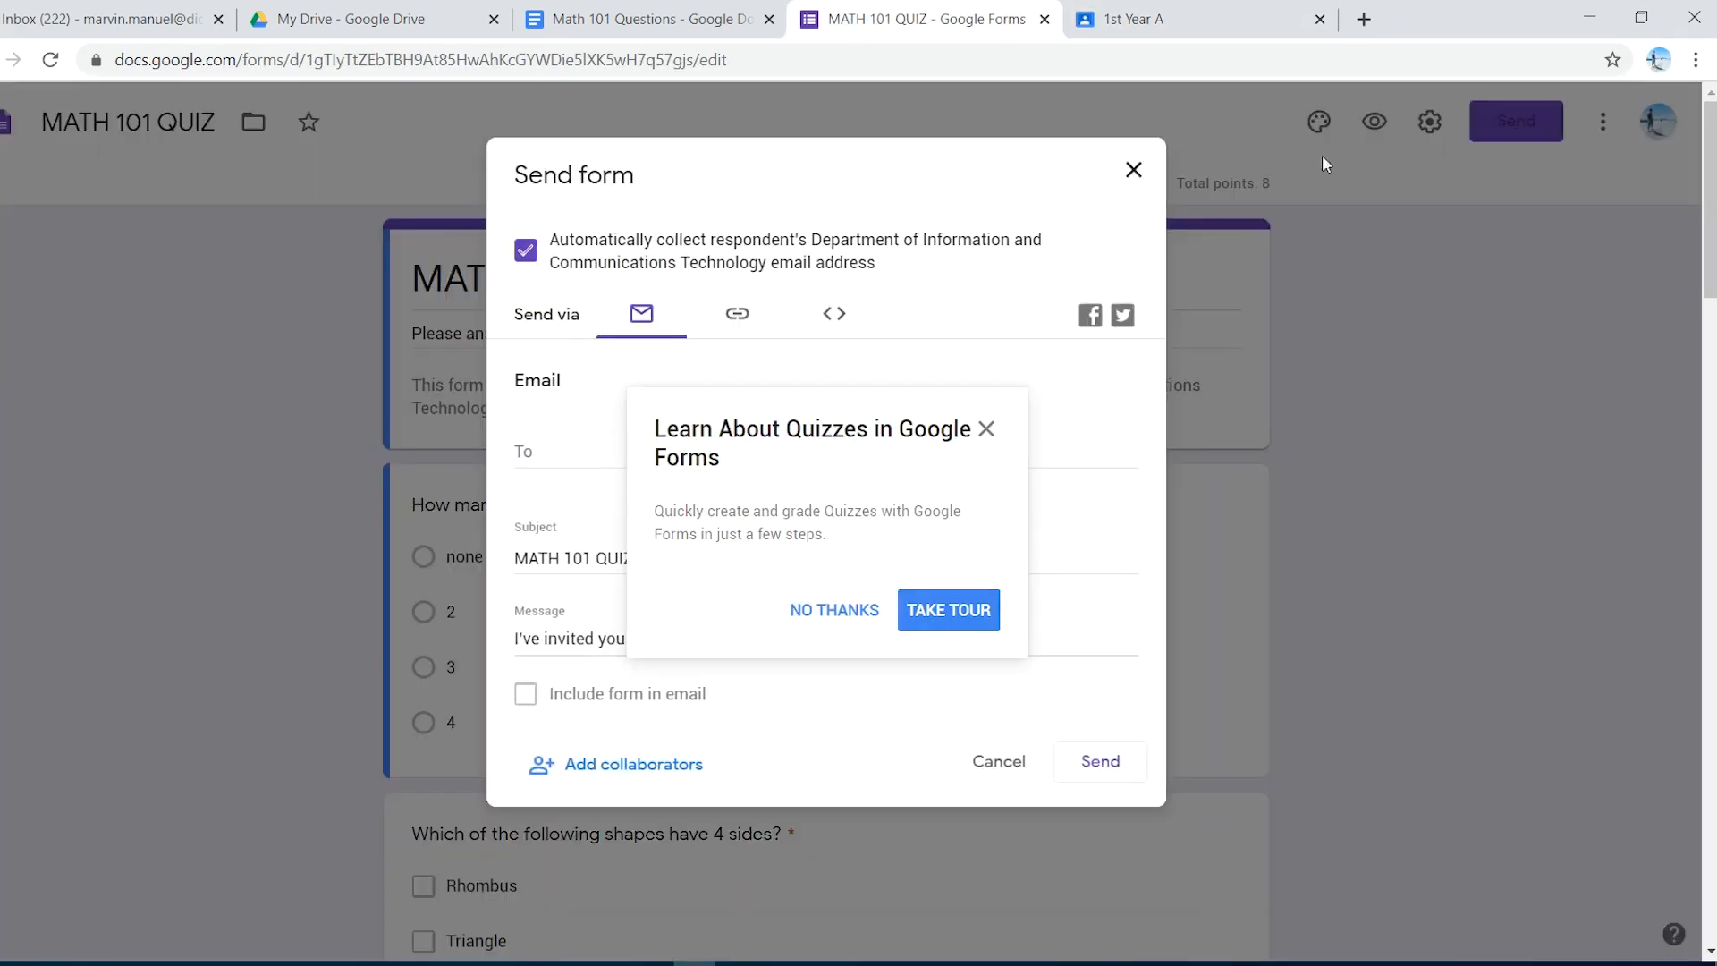
{"action": "left_click", "coordinate": [987, 429]}
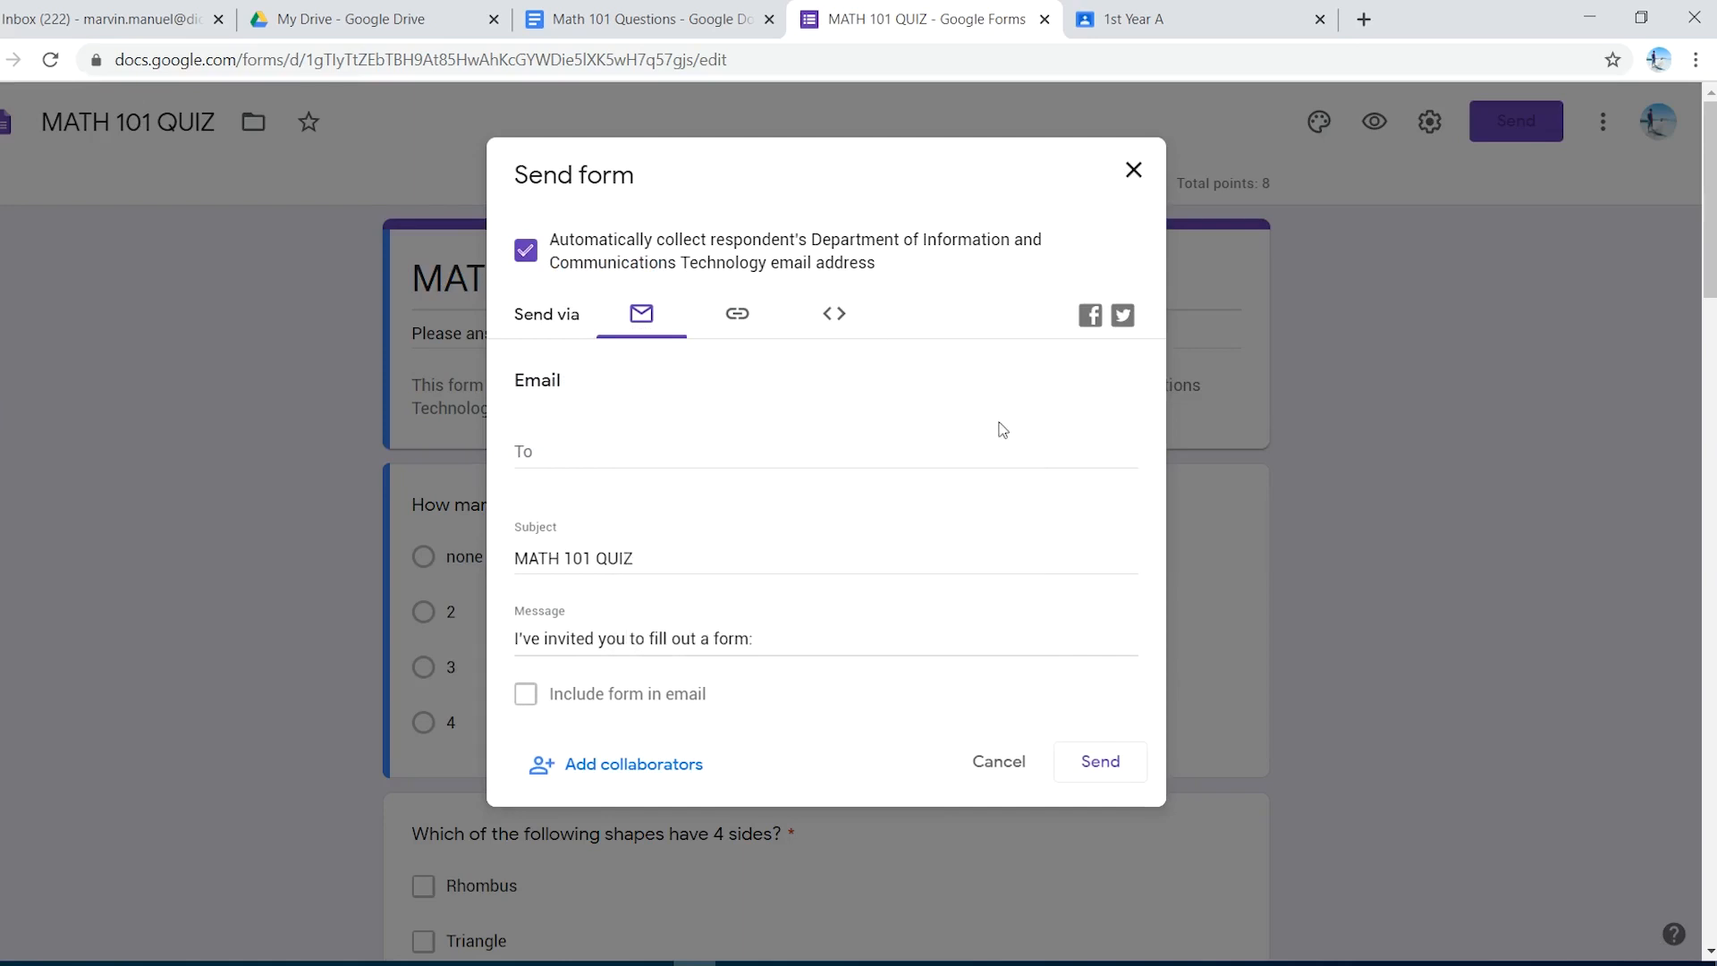
{"action": "left_click", "coordinate": [737, 314]}
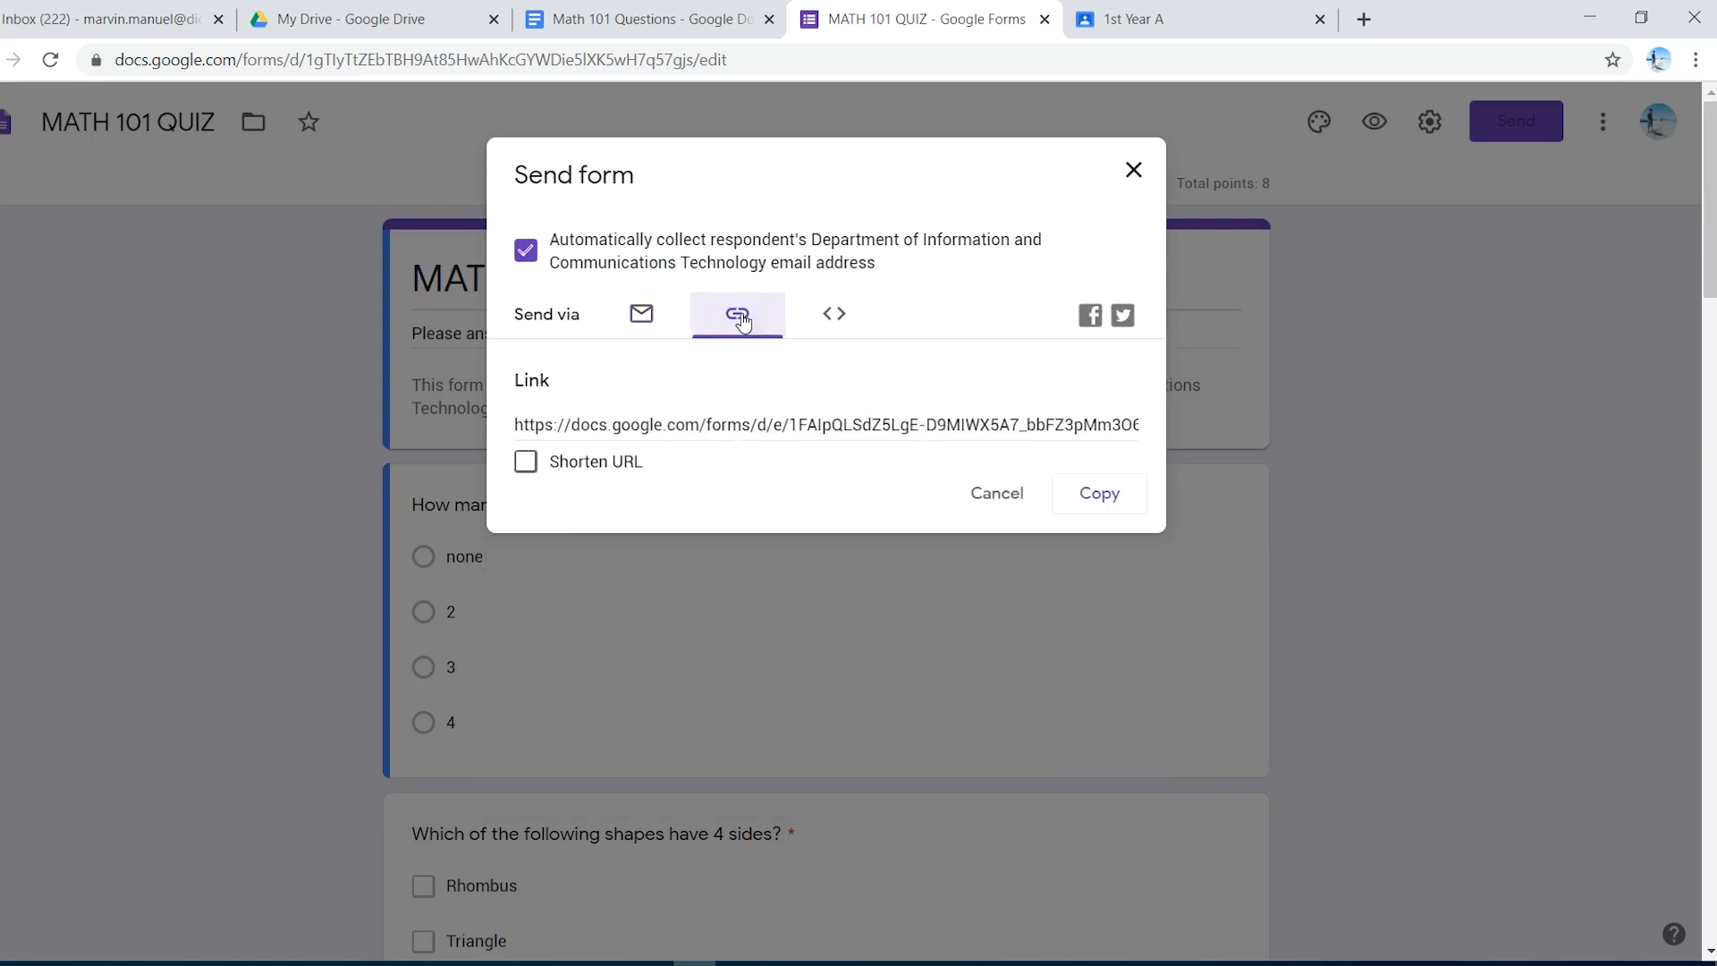
{"action": "left_click", "coordinate": [1085, 498]}
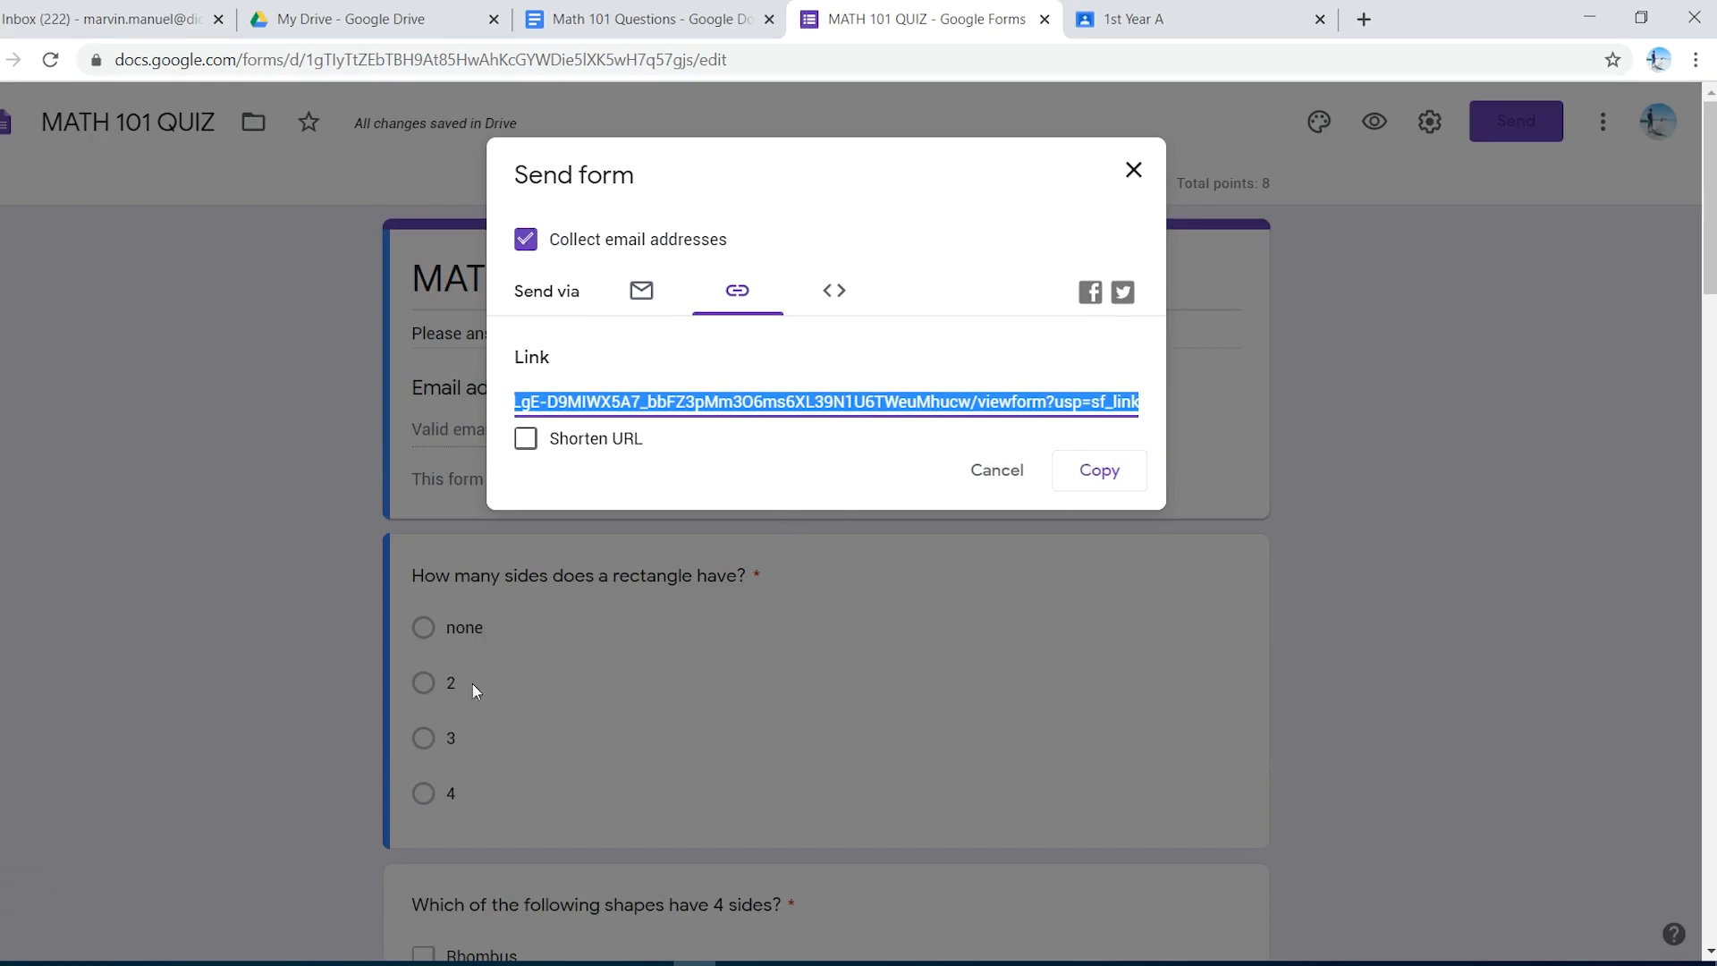
{"action": "left_click", "coordinate": [184, 964]}
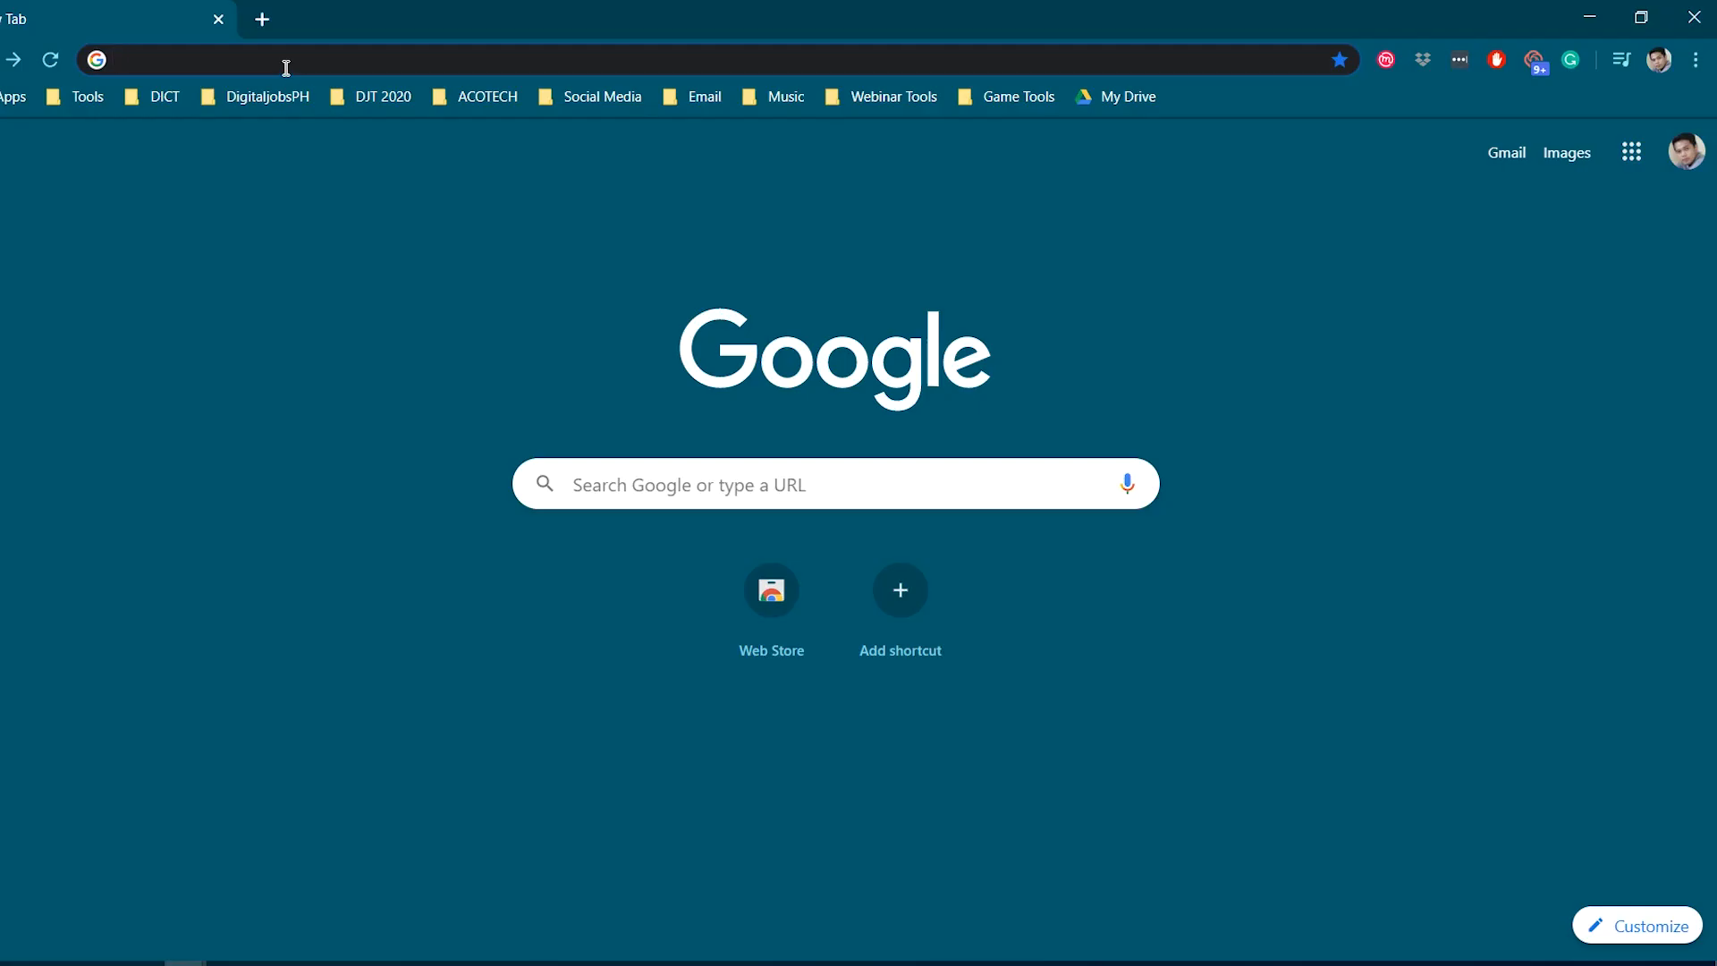
- Open the pasted form link and autofill the respondent's email address
{"action": "key", "text": "ctrl+v"}
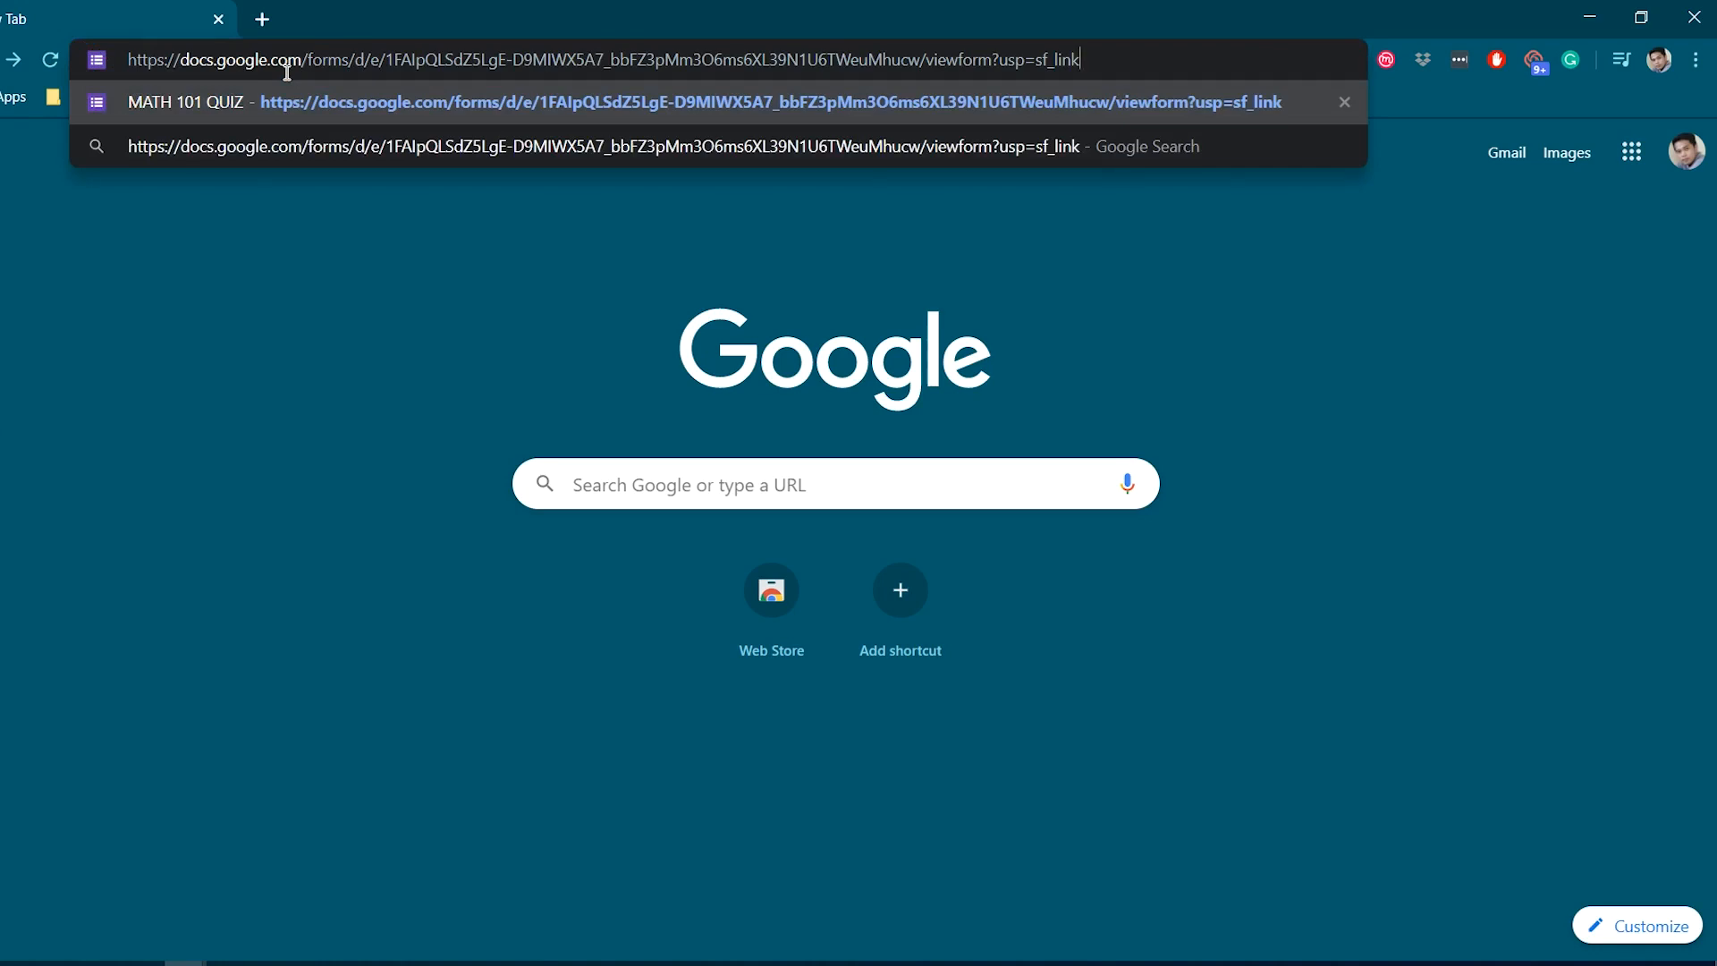
{"action": "key", "text": "Return"}
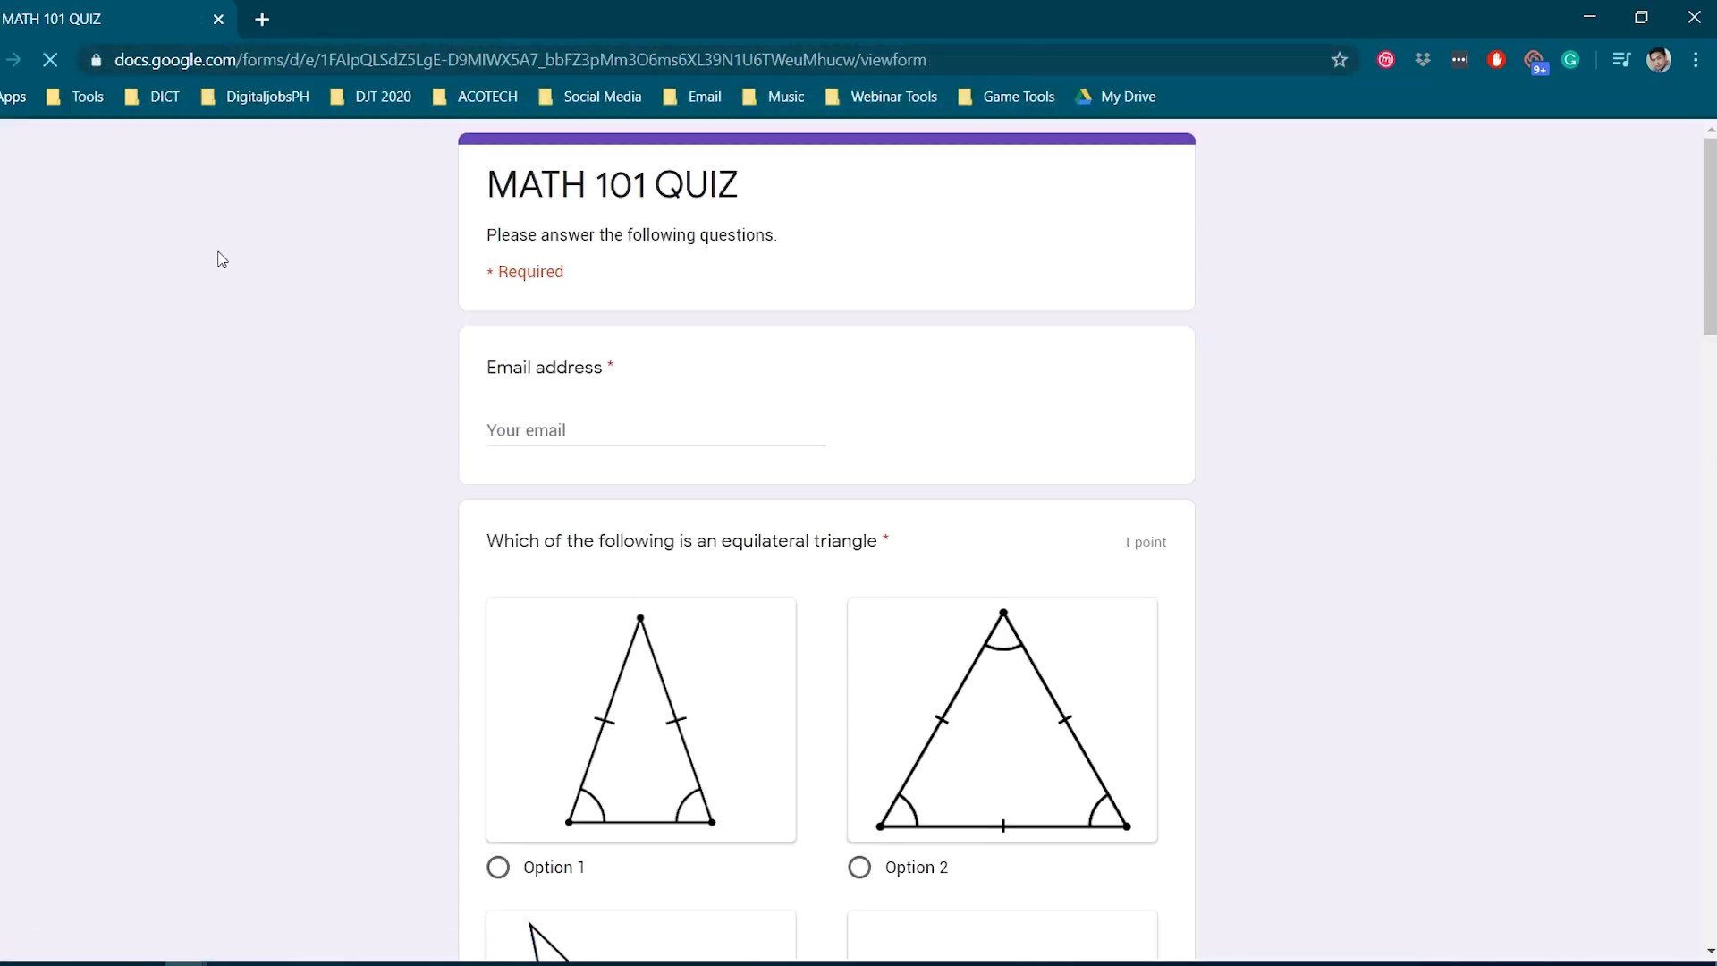
{"action": "scroll", "coordinate": [286, 265], "scroll_direction": "down", "scroll_amount": 1}
{"action": "left_click", "coordinate": [537, 308]}
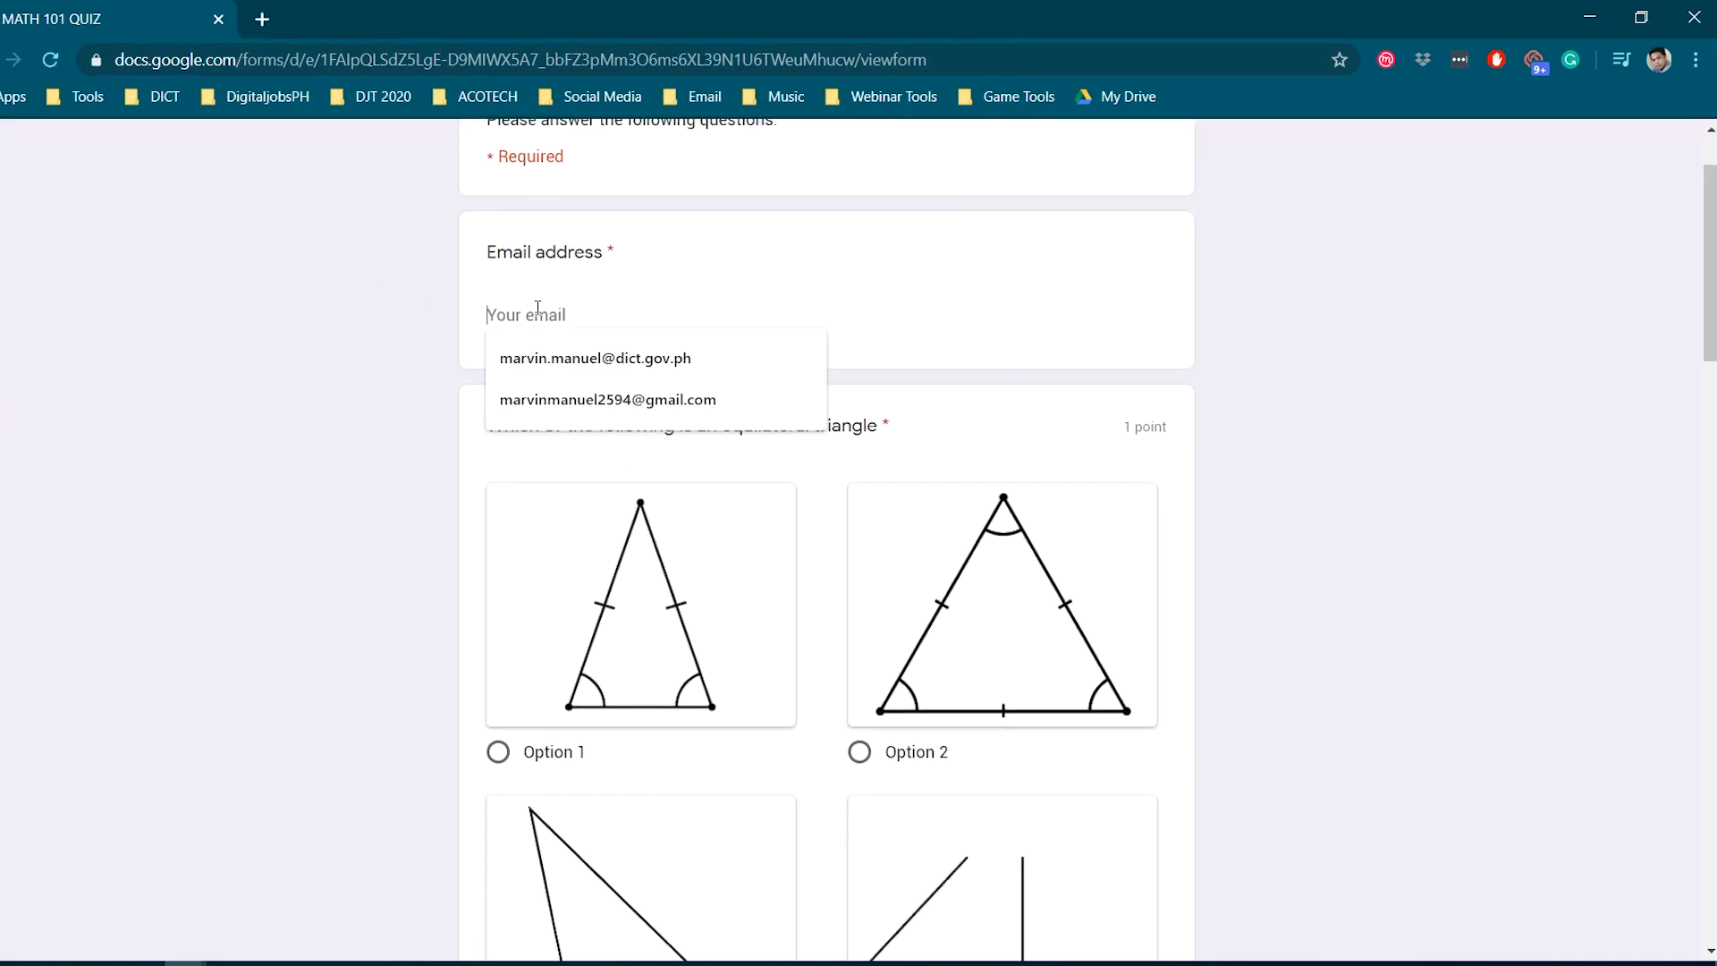
{"action": "left_click", "coordinate": [608, 402]}
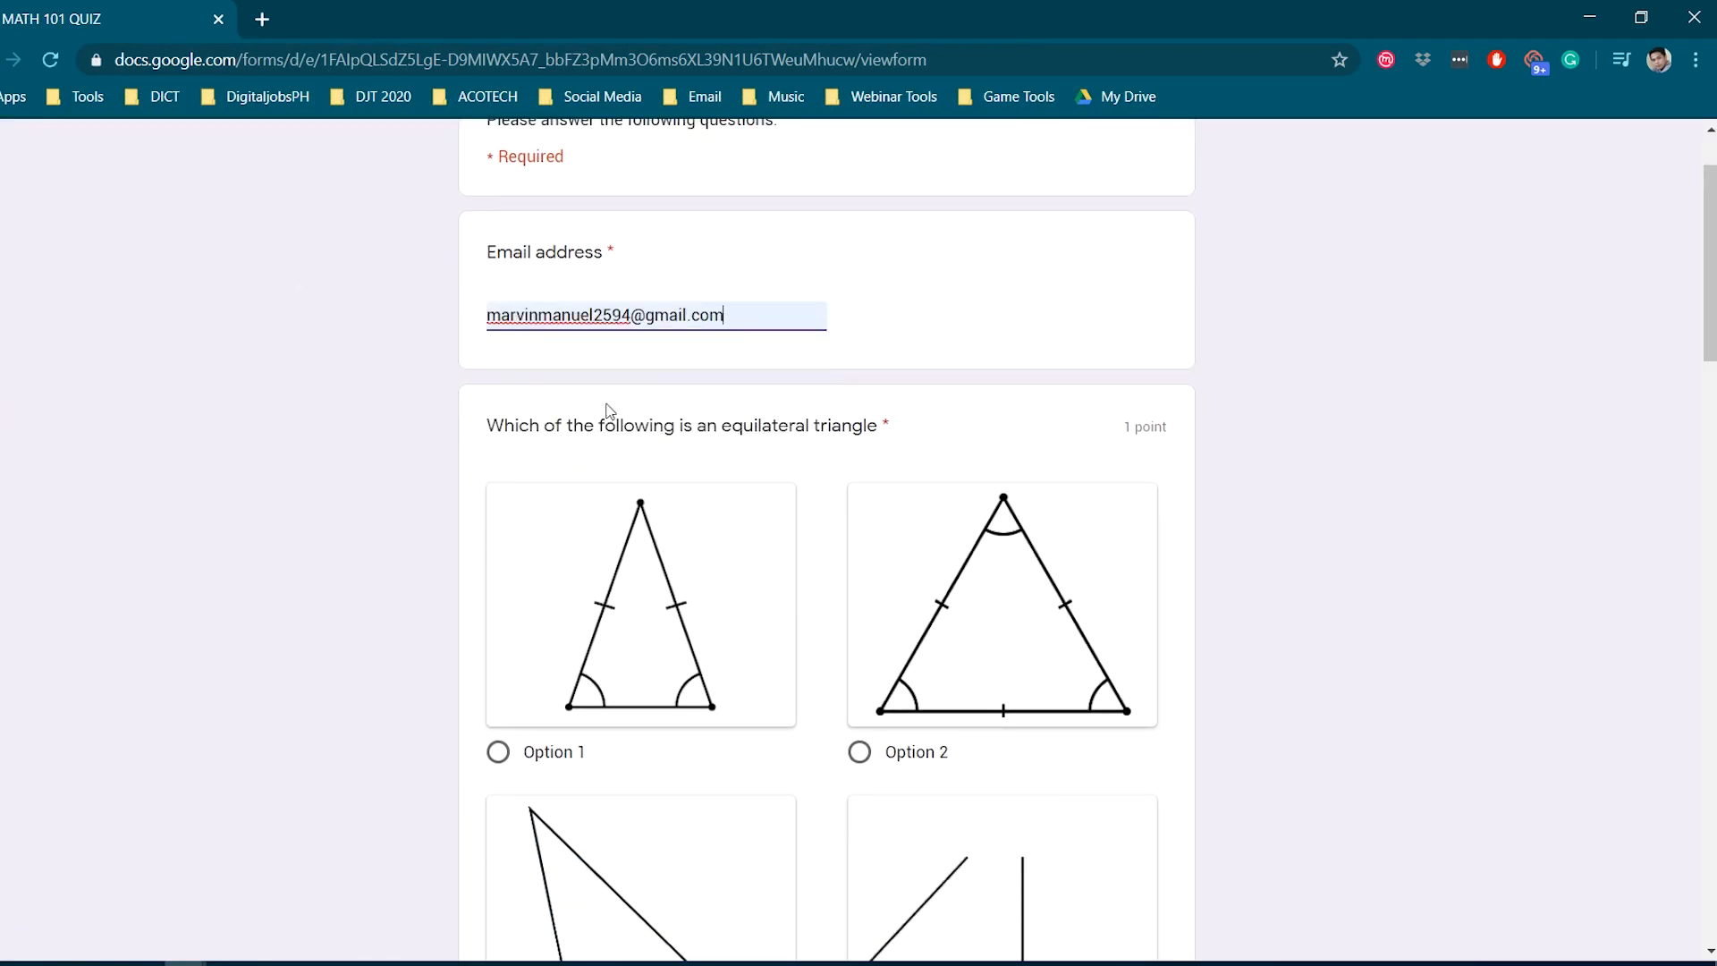
- Choose Option 2 as the equilateral triangle answer
{"action": "scroll", "coordinate": [468, 421], "scroll_direction": "down", "scroll_amount": 1}
{"action": "scroll", "coordinate": [456, 410], "scroll_direction": "up", "scroll_amount": 2}
{"action": "scroll", "coordinate": [406, 438], "scroll_direction": "down", "scroll_amount": 1}
{"action": "scroll", "coordinate": [406, 438], "scroll_direction": "down", "scroll_amount": 1}
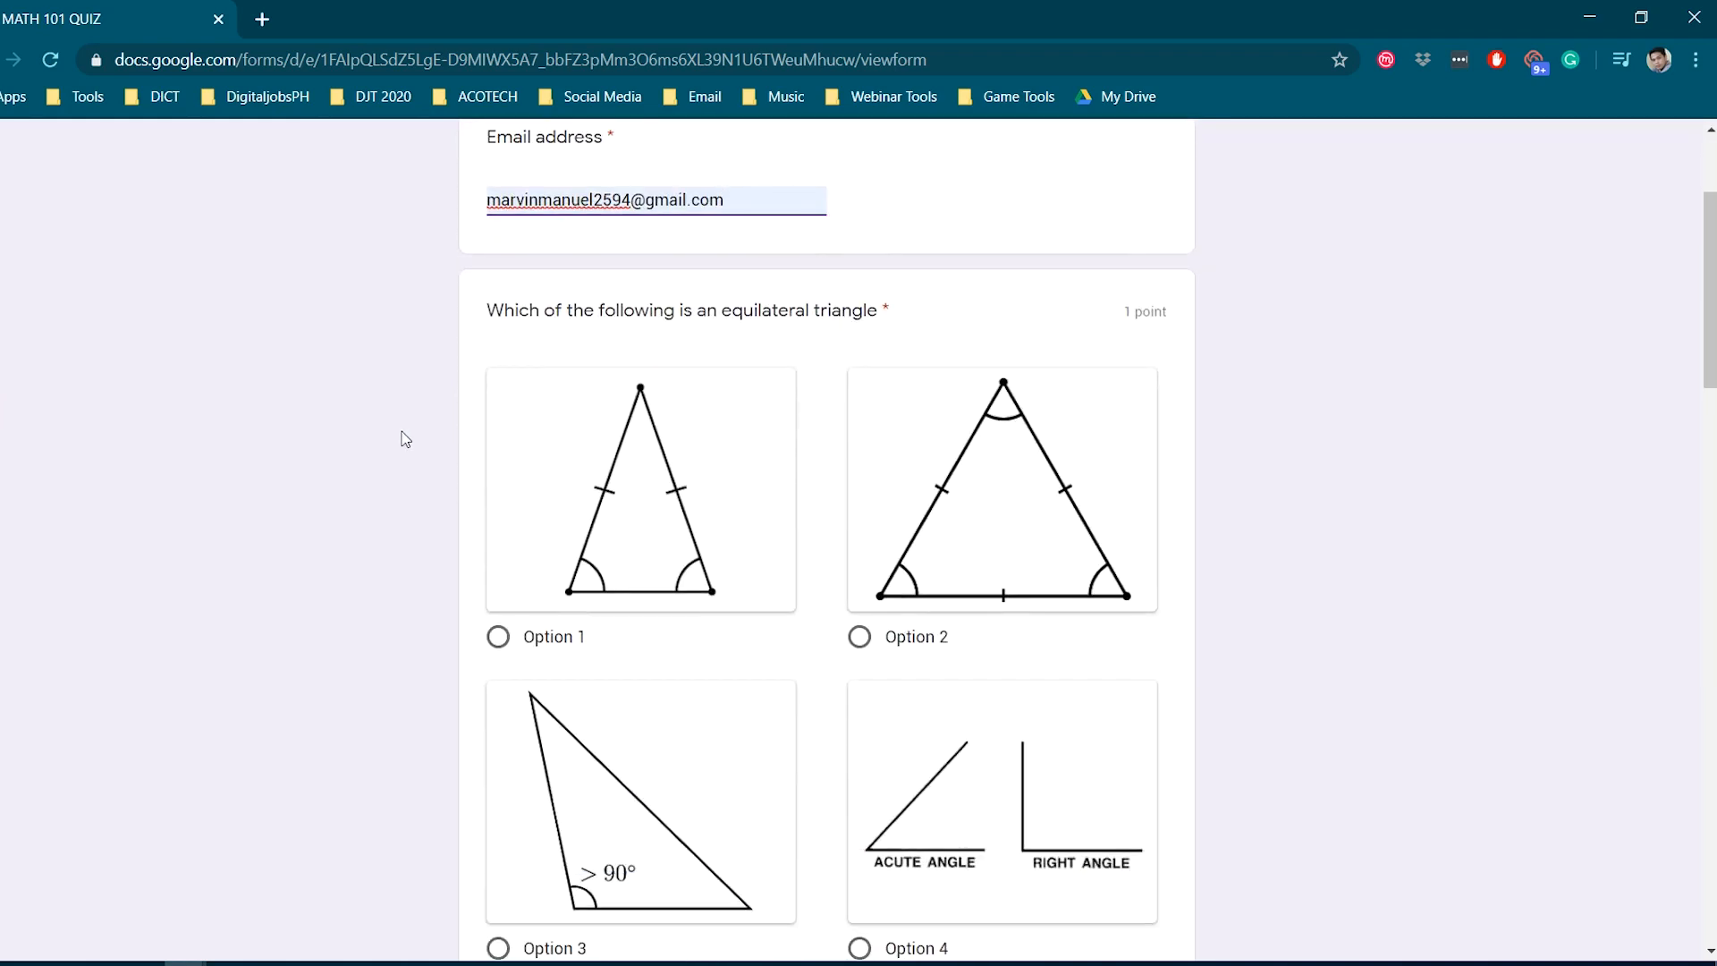
{"action": "scroll", "coordinate": [401, 438], "scroll_direction": "down", "scroll_amount": 1}
{"action": "left_click", "coordinate": [858, 518]}
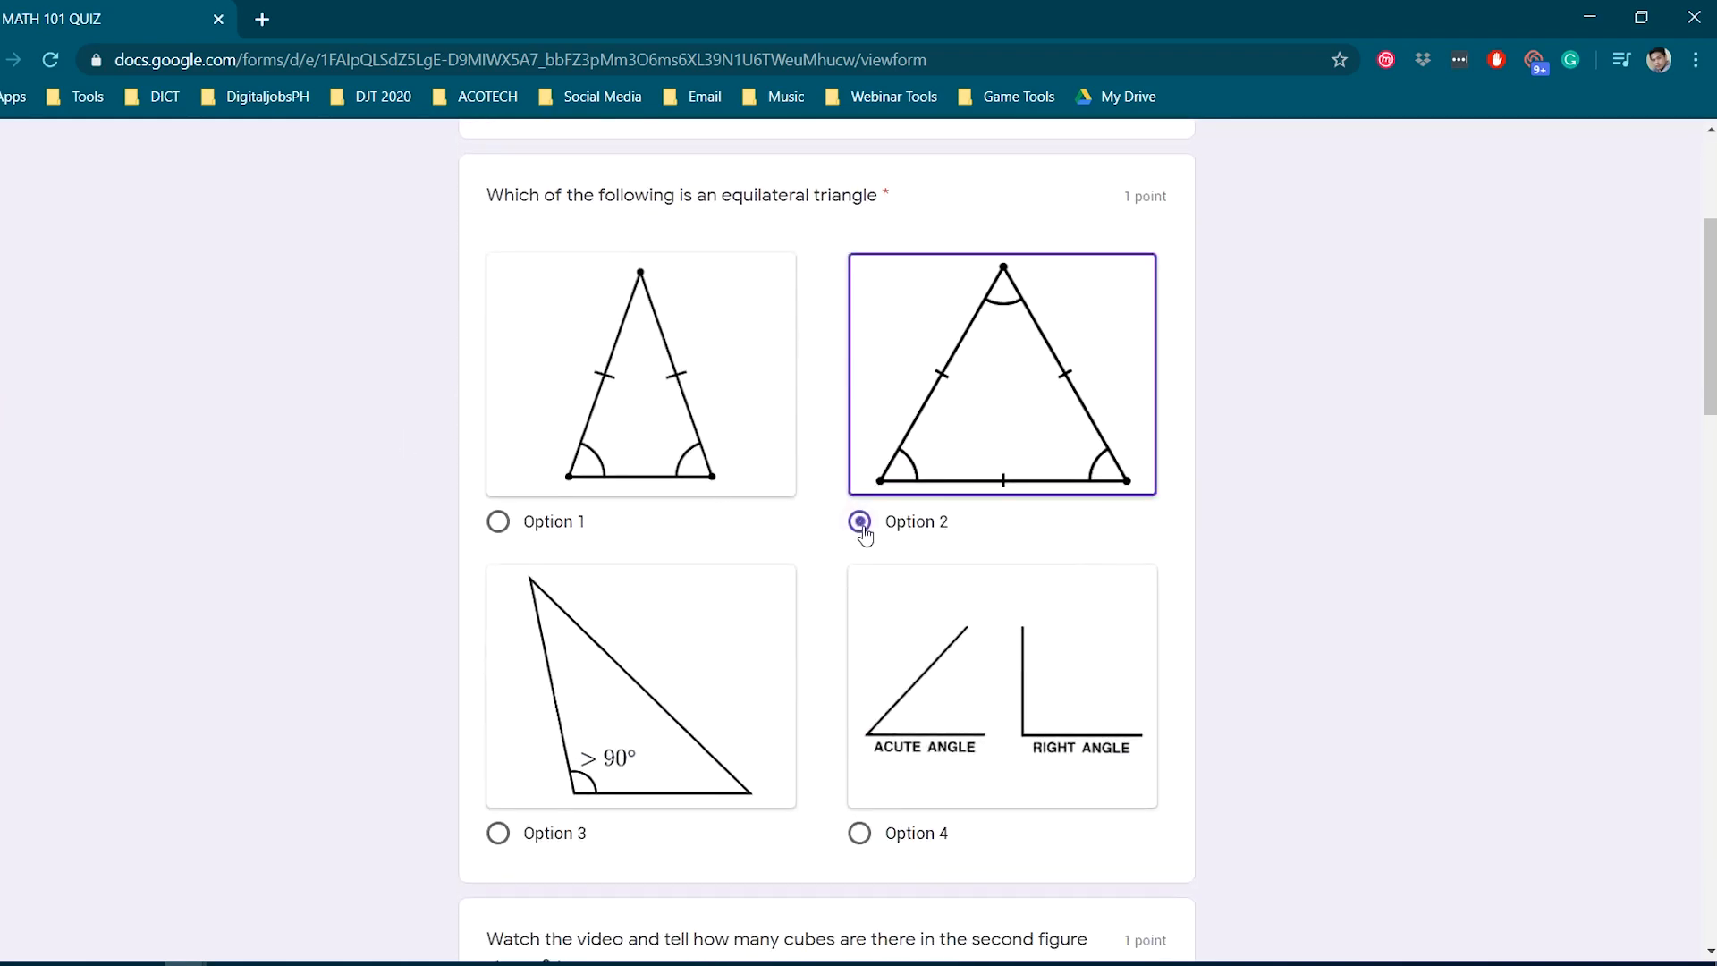
- Answer the Pythagorean theorem question with 'dasfsaf sadfsd' and the rectangle sides question with 4
{"action": "scroll", "coordinate": [680, 526], "scroll_direction": "down", "scroll_amount": 1}
{"action": "scroll", "coordinate": [675, 526], "scroll_direction": "down", "scroll_amount": 3}
{"action": "scroll", "coordinate": [616, 474], "scroll_direction": "down", "scroll_amount": 1}
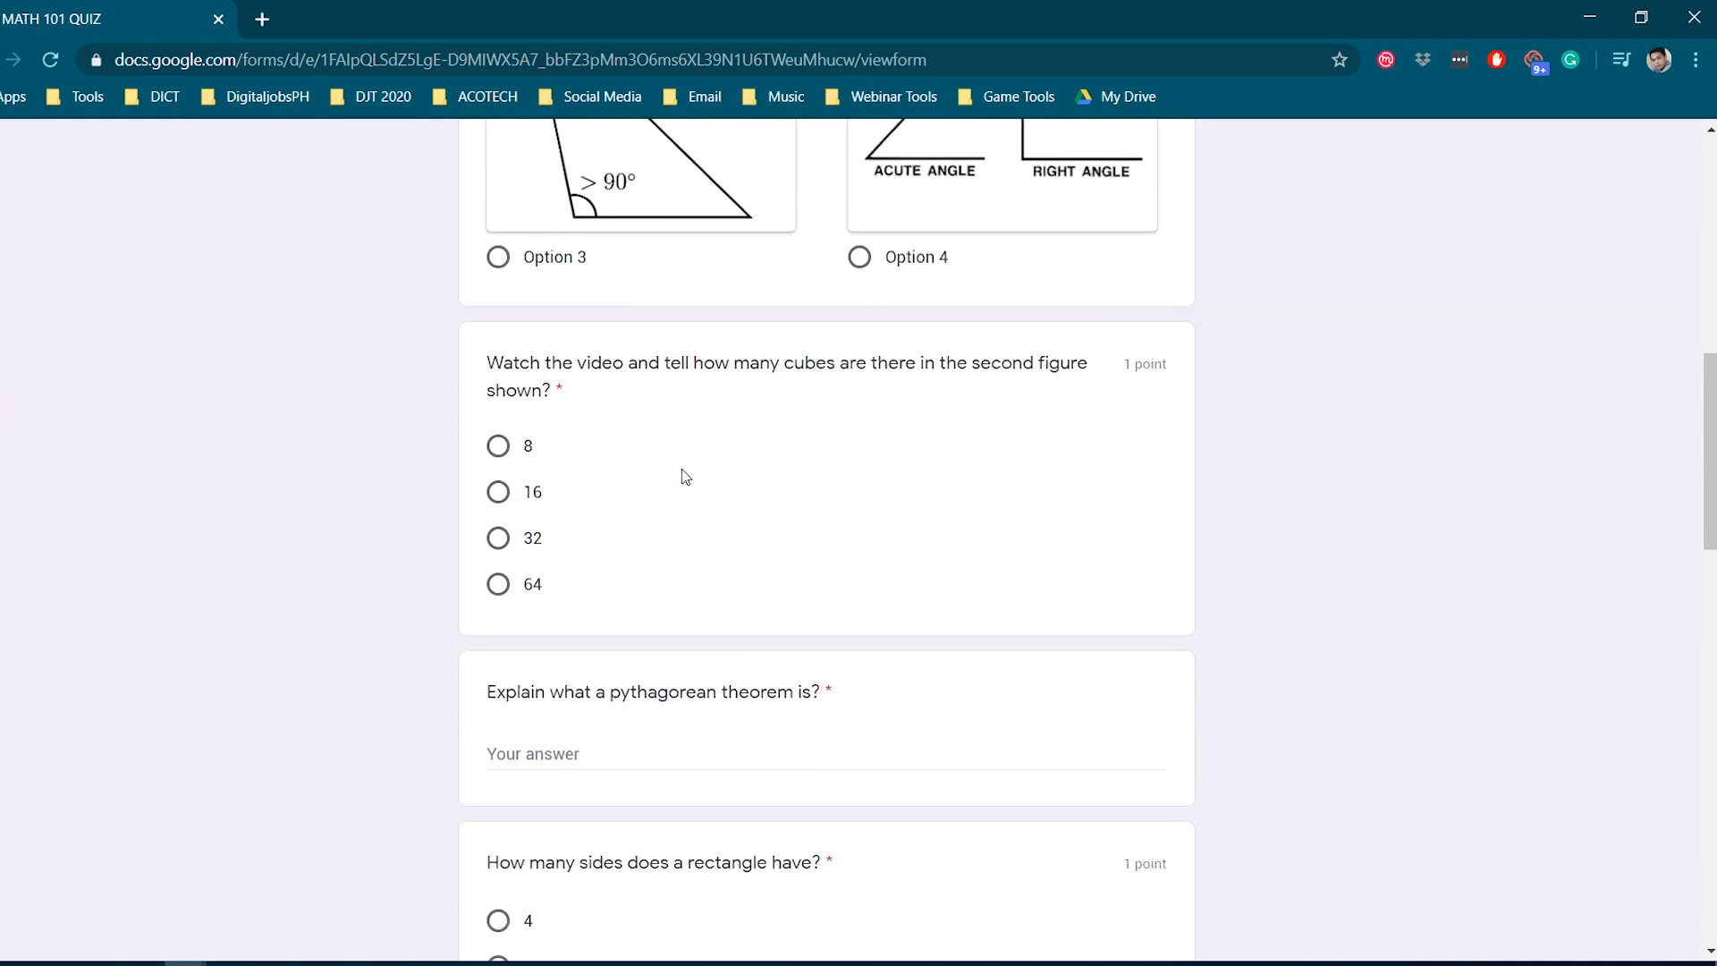
{"action": "scroll", "coordinate": [849, 447], "scroll_direction": "down", "scroll_amount": 1}
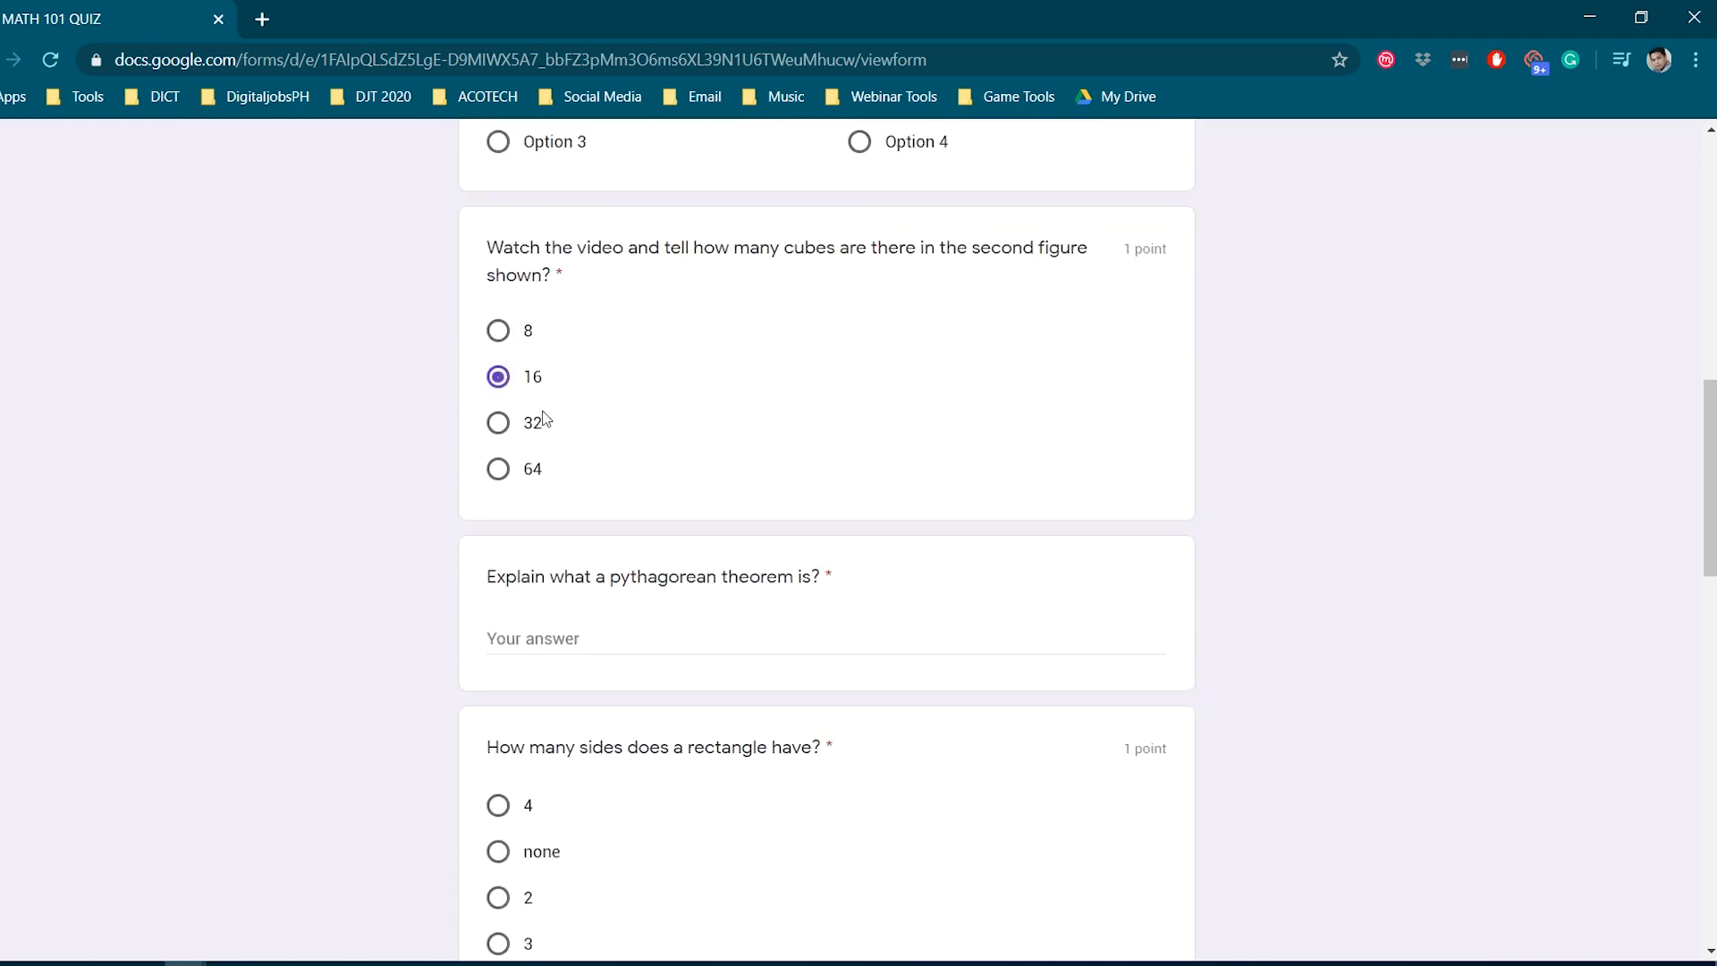
{"action": "scroll", "coordinate": [545, 424], "scroll_direction": "down", "scroll_amount": 1}
{"action": "left_click", "coordinate": [591, 522]}
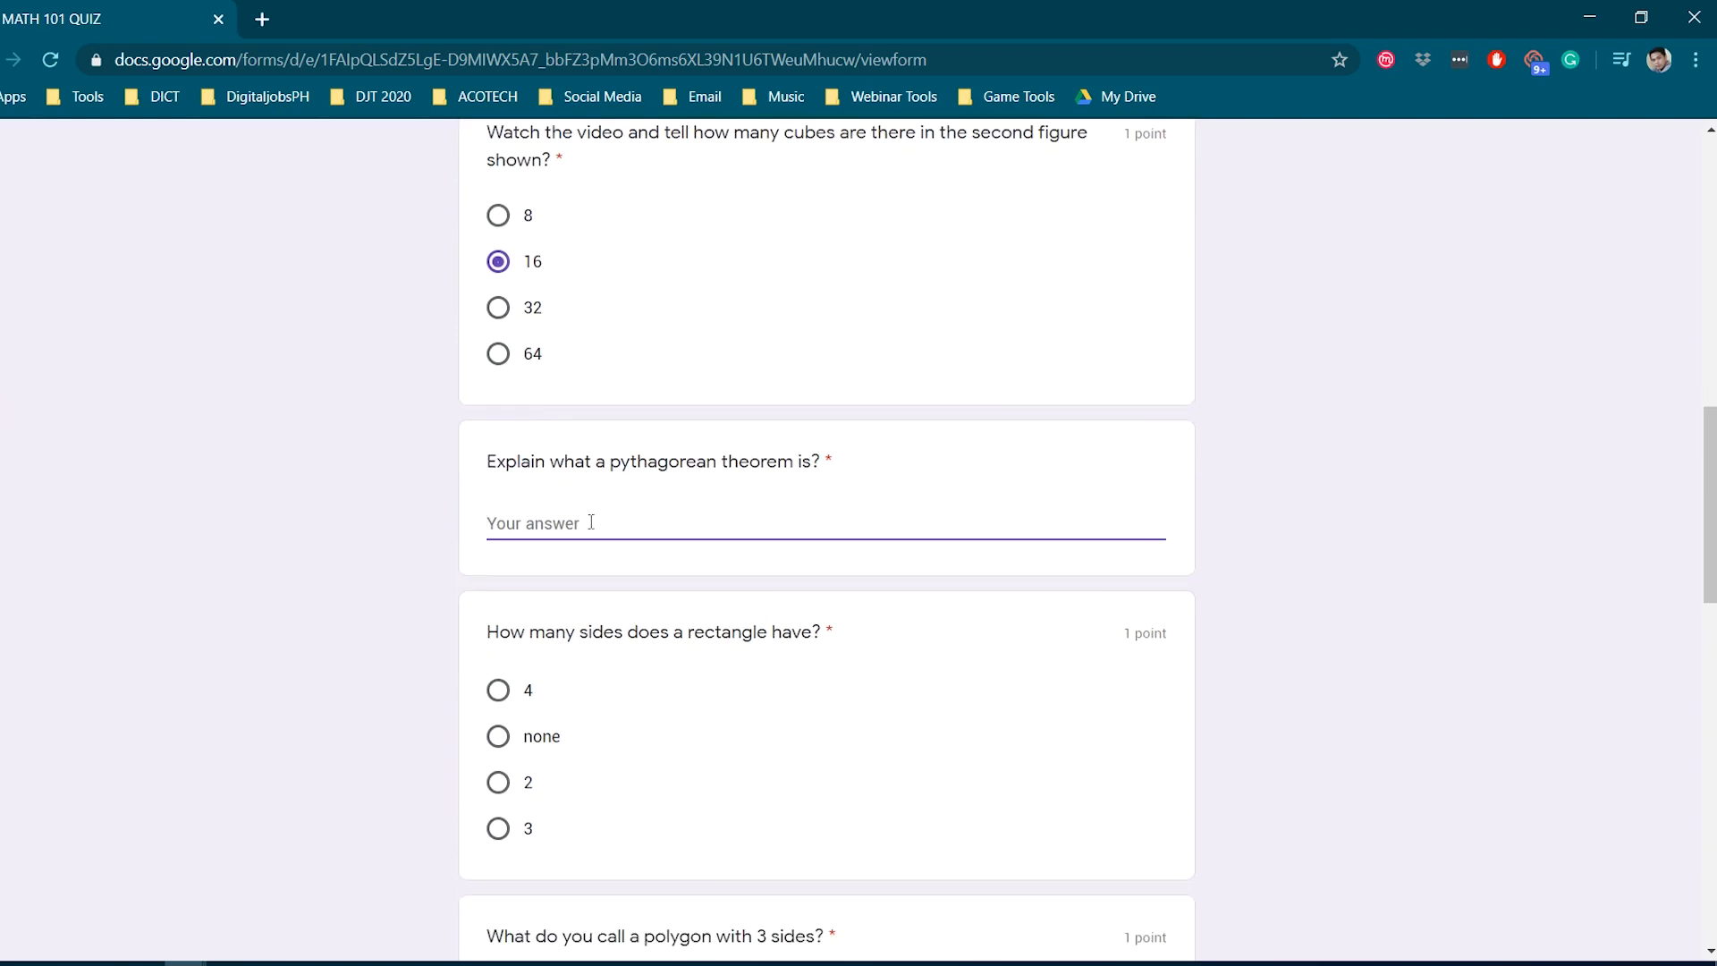
{"action": "type", "text": "dasfsaf sadfsdf"}
{"action": "scroll", "coordinate": [621, 565], "scroll_direction": "down", "scroll_amount": 2}
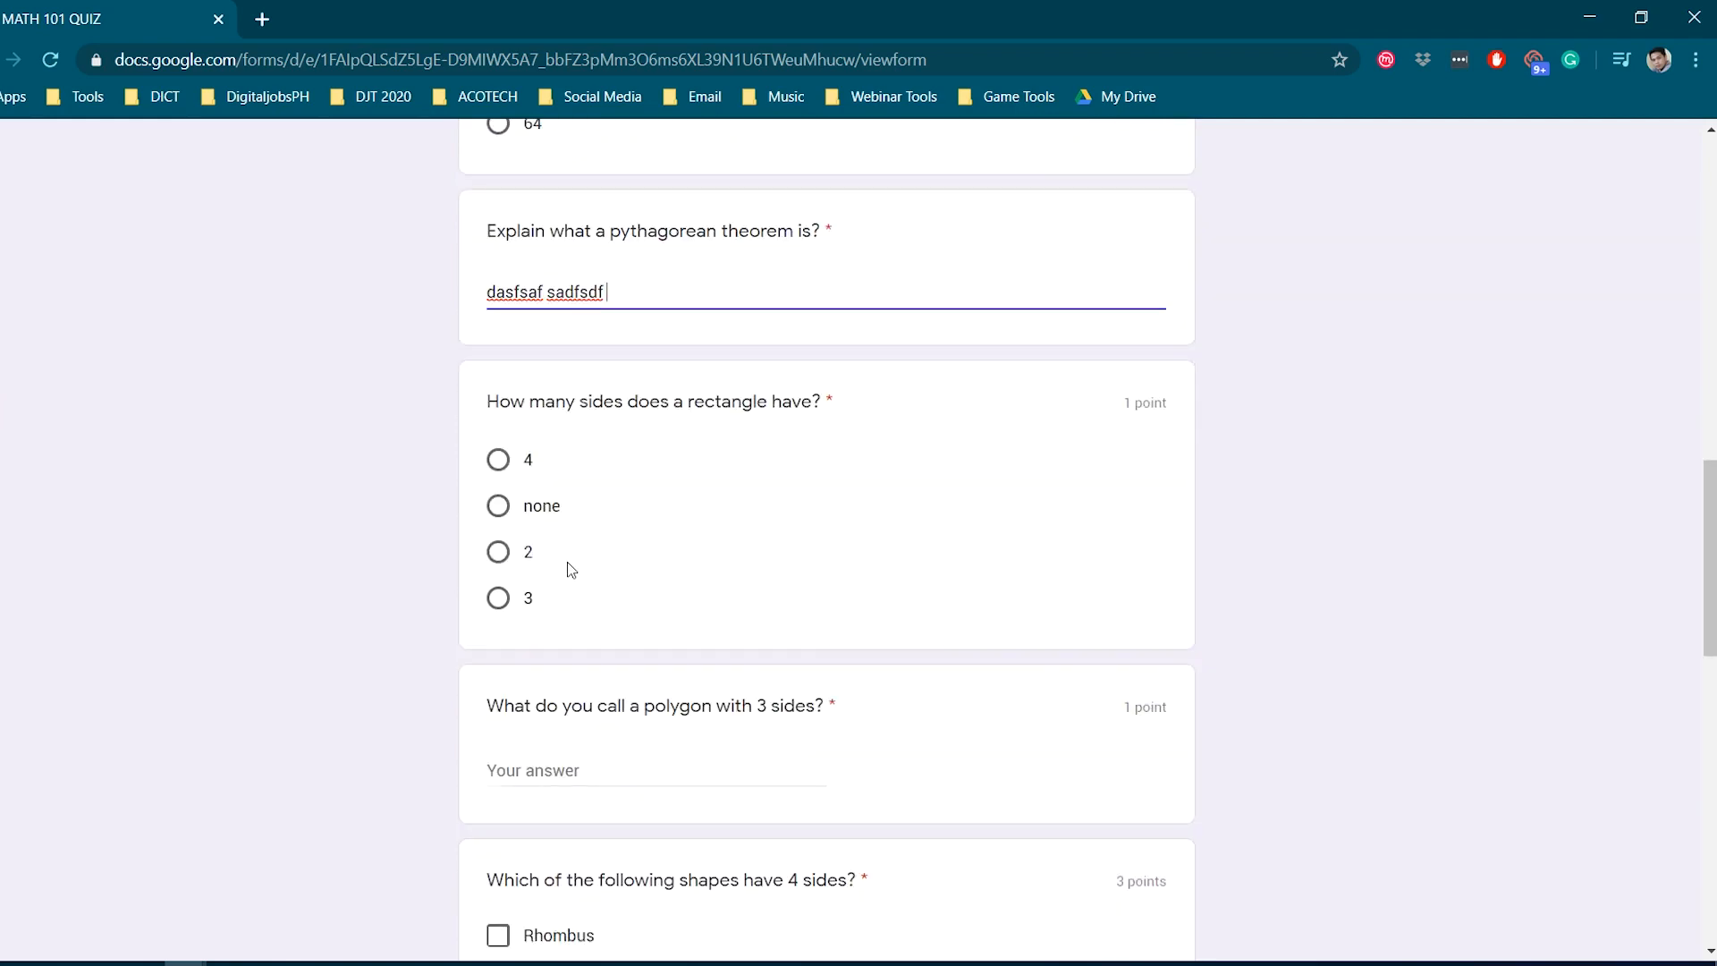
{"action": "left_click", "coordinate": [498, 459]}
- Answer 'a triangle' for the three-sided polygon question
{"action": "scroll", "coordinate": [536, 629], "scroll_direction": "down", "scroll_amount": 2}
{"action": "left_click", "coordinate": [552, 536]}
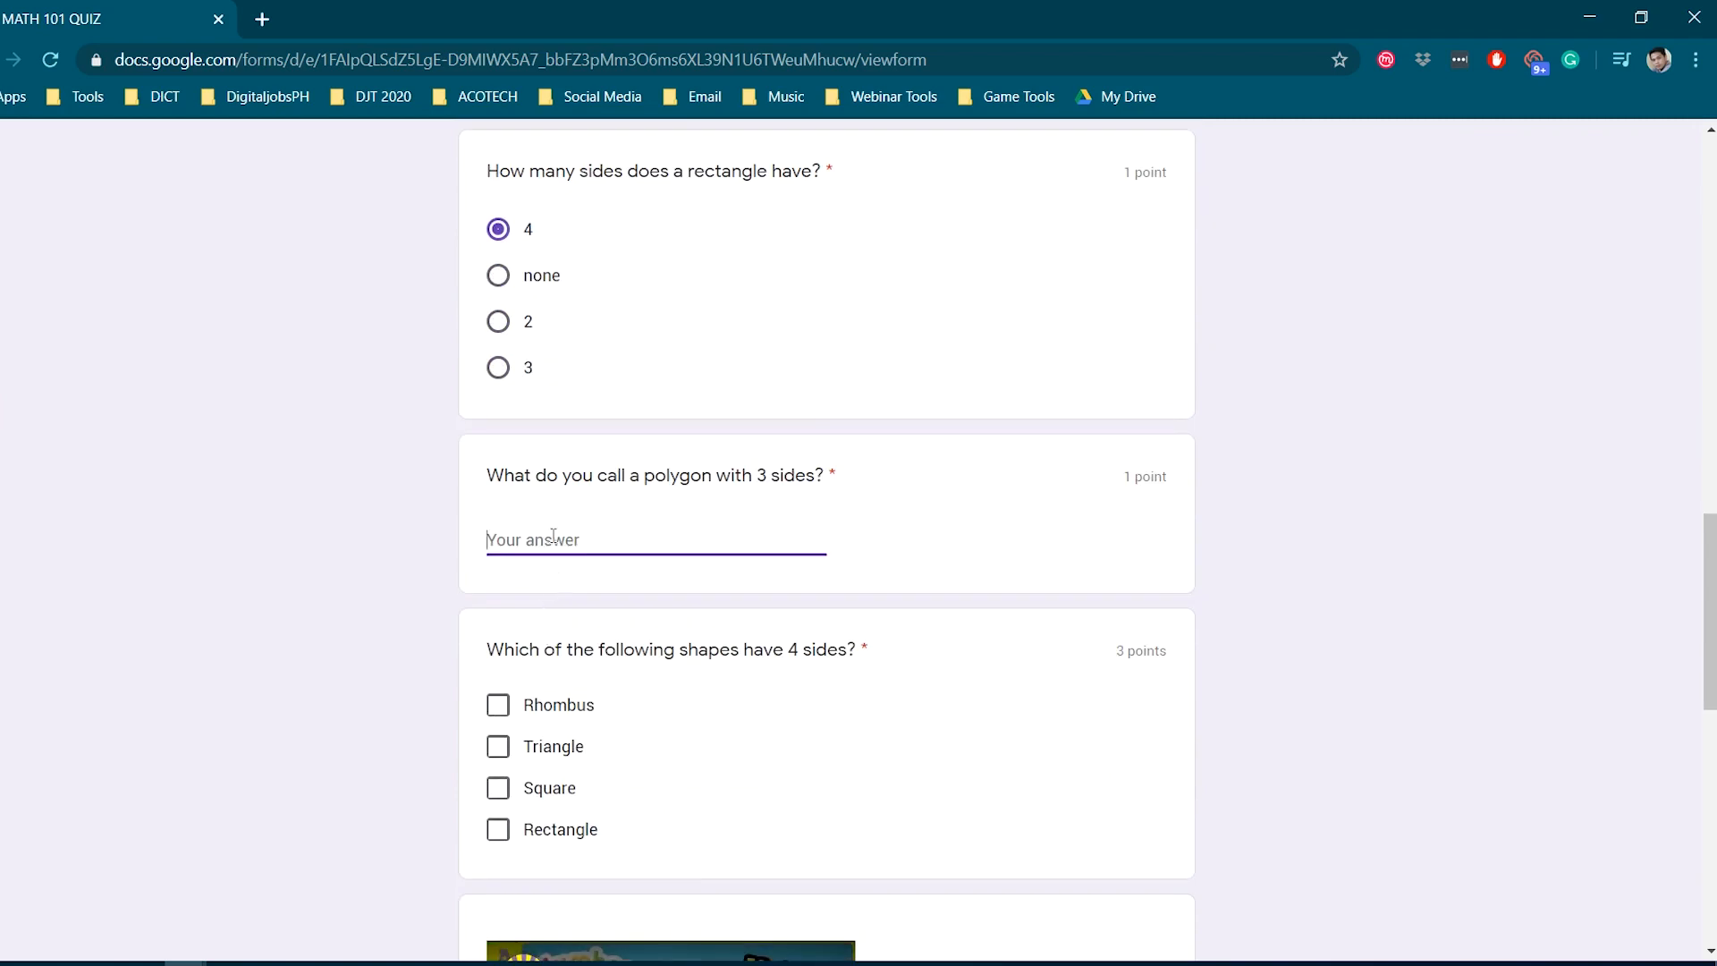
{"action": "type", "text": "triangle"}
{"action": "key", "text": "BackSpace"}
{"action": "key", "text": "BackSpace"}
{"action": "key", "text": "BackSpace"}
{"action": "key", "text": "BackSpace"}
{"action": "key", "text": "BackSpace"}
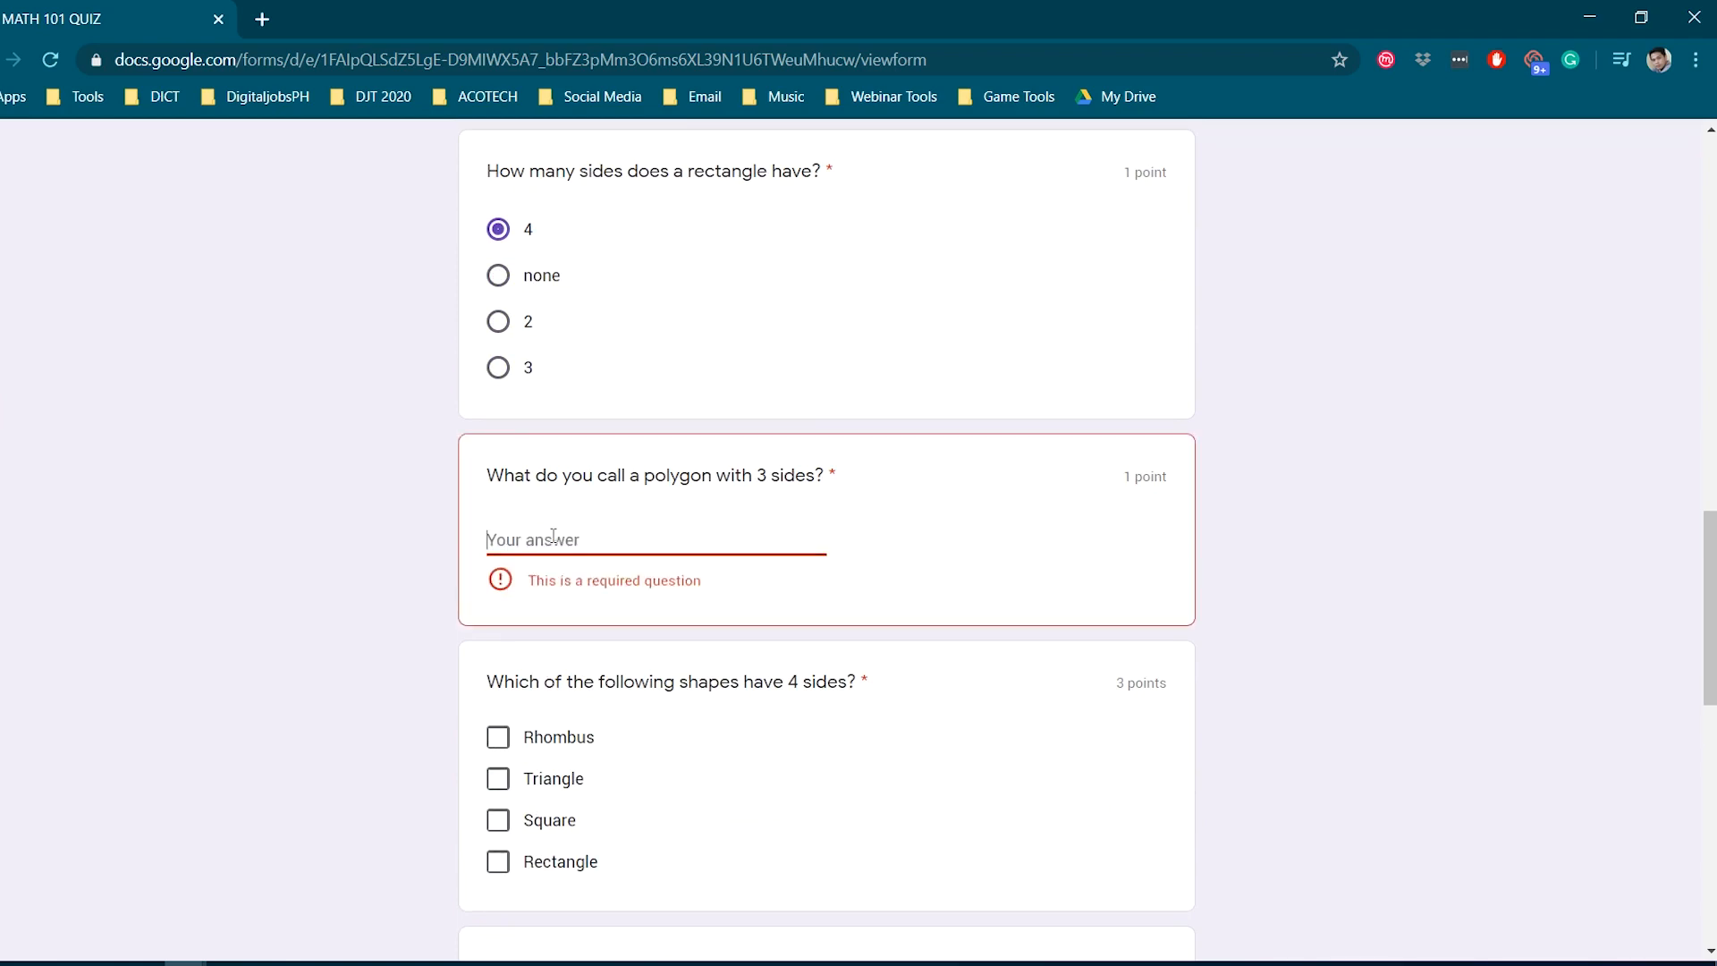
{"action": "type", "text": "a tria"}
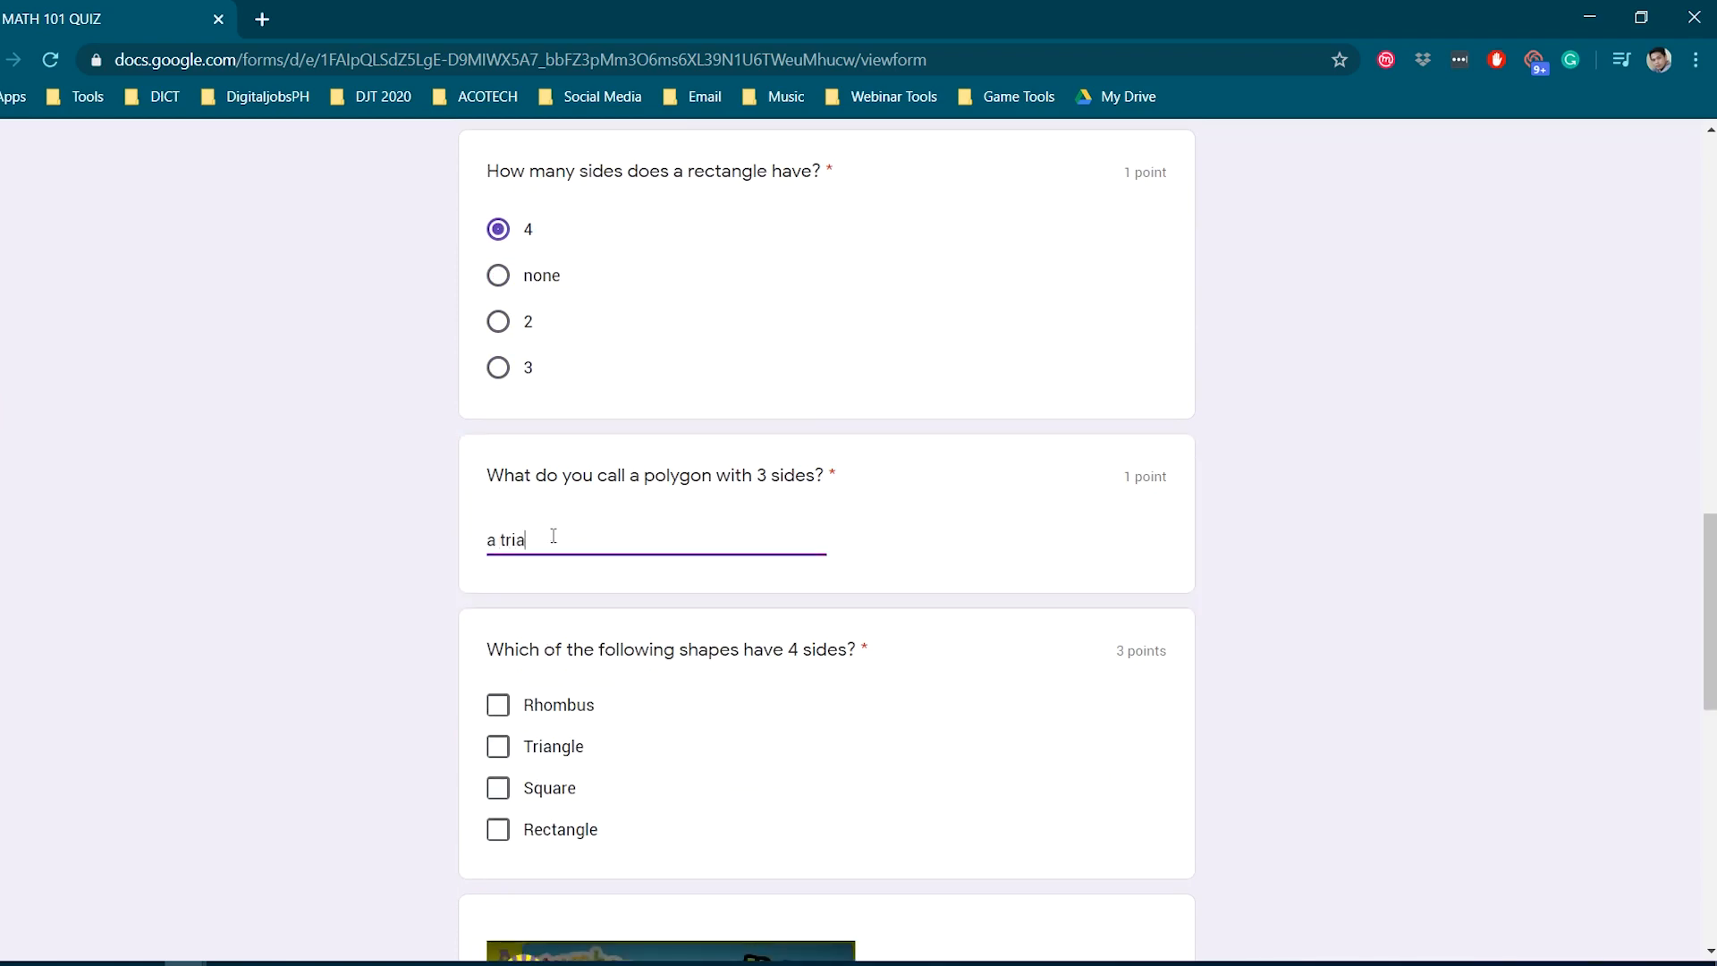
{"action": "type", "text": "ngle"}
- Tick Rhombus, Square and Rectangle as four-sided shapes, answer Square, and submit the quiz
{"action": "scroll", "coordinate": [587, 532], "scroll_direction": "down", "scroll_amount": 4}
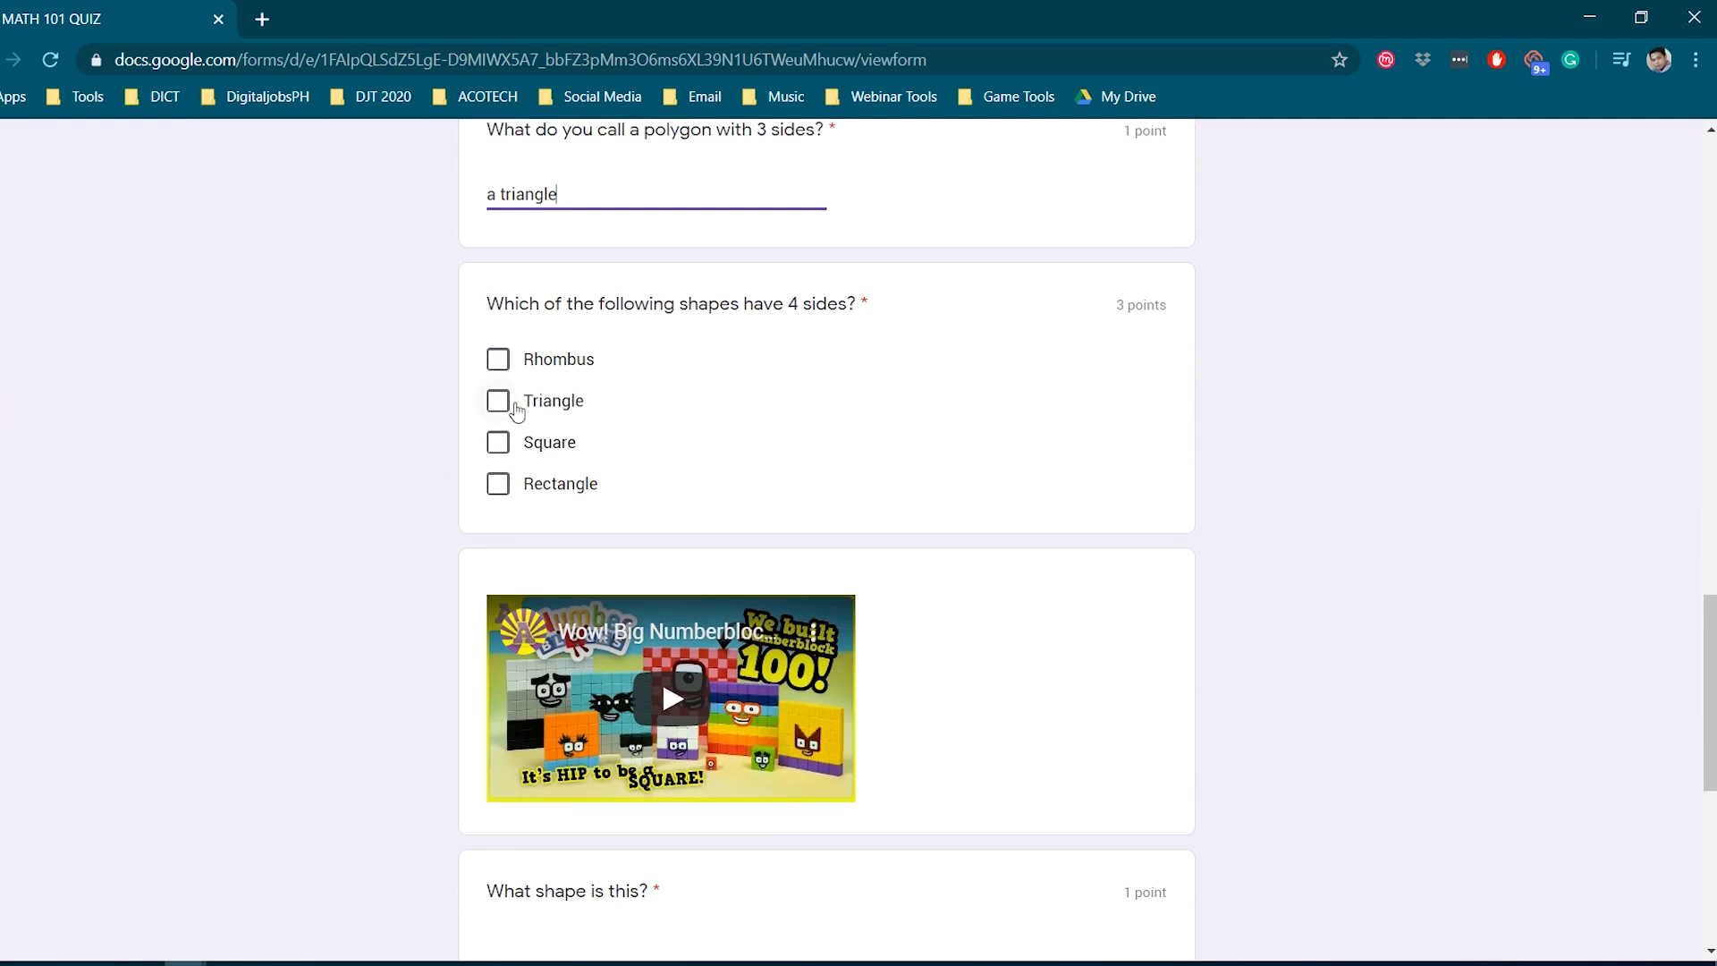
{"action": "left_click", "coordinate": [499, 365]}
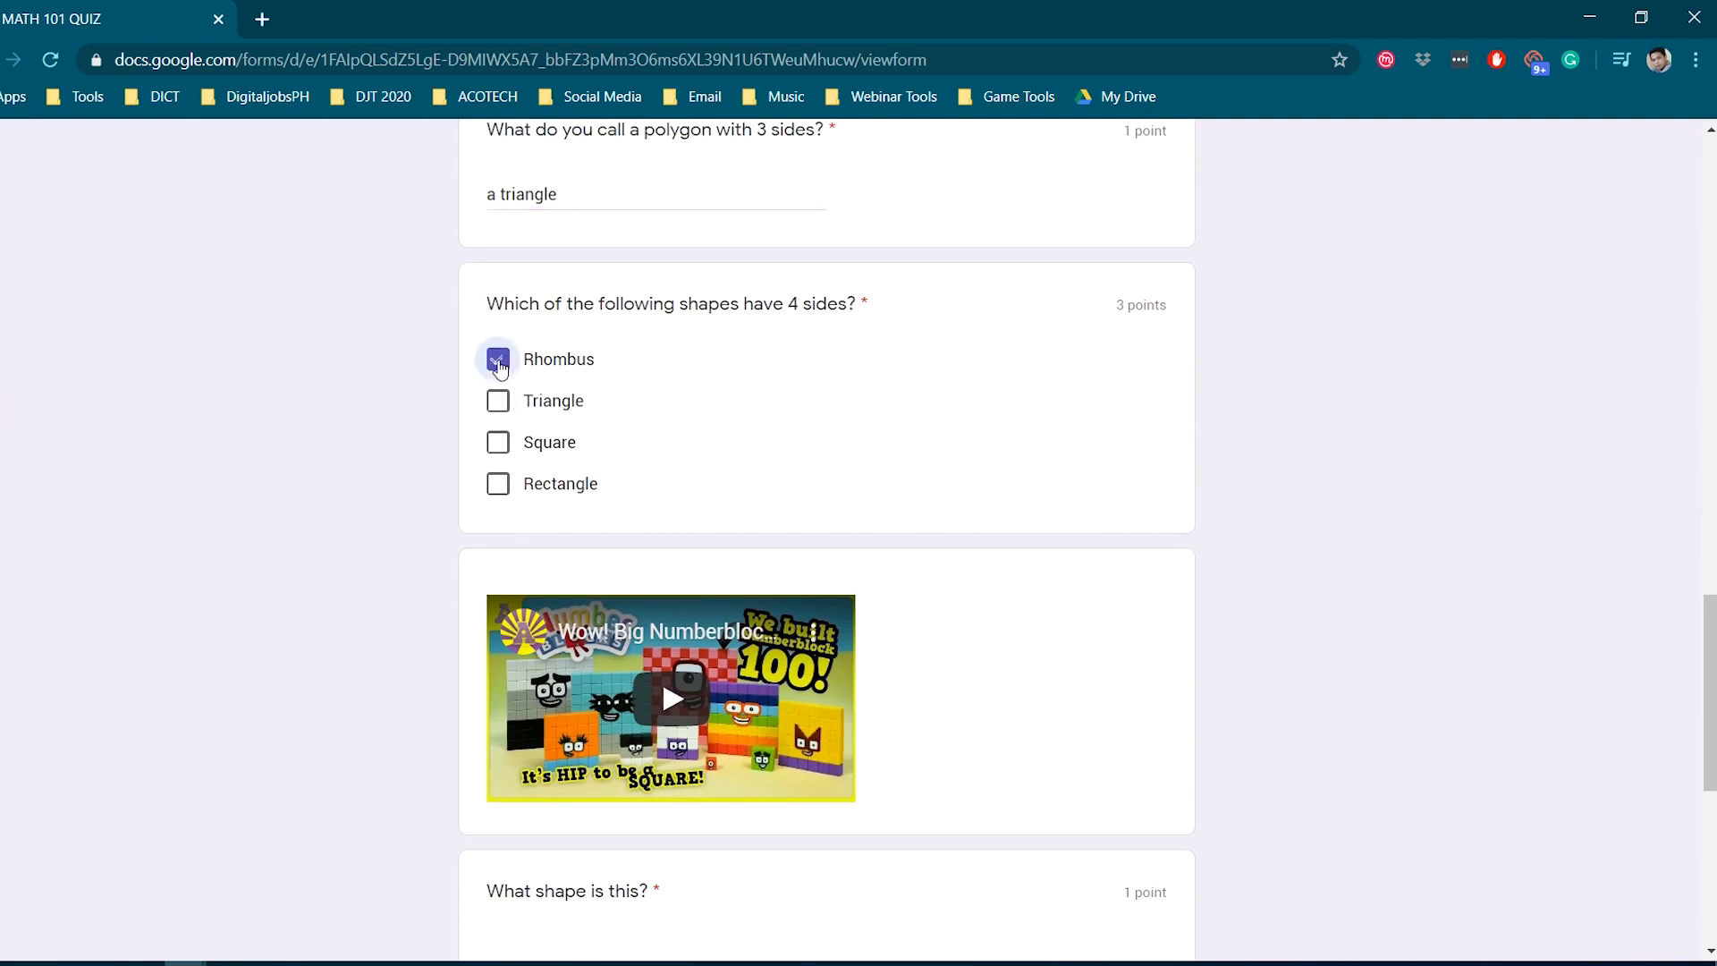
{"action": "left_click", "coordinate": [498, 438]}
{"action": "left_click", "coordinate": [498, 487]}
{"action": "scroll", "coordinate": [498, 497], "scroll_direction": "down", "scroll_amount": 6}
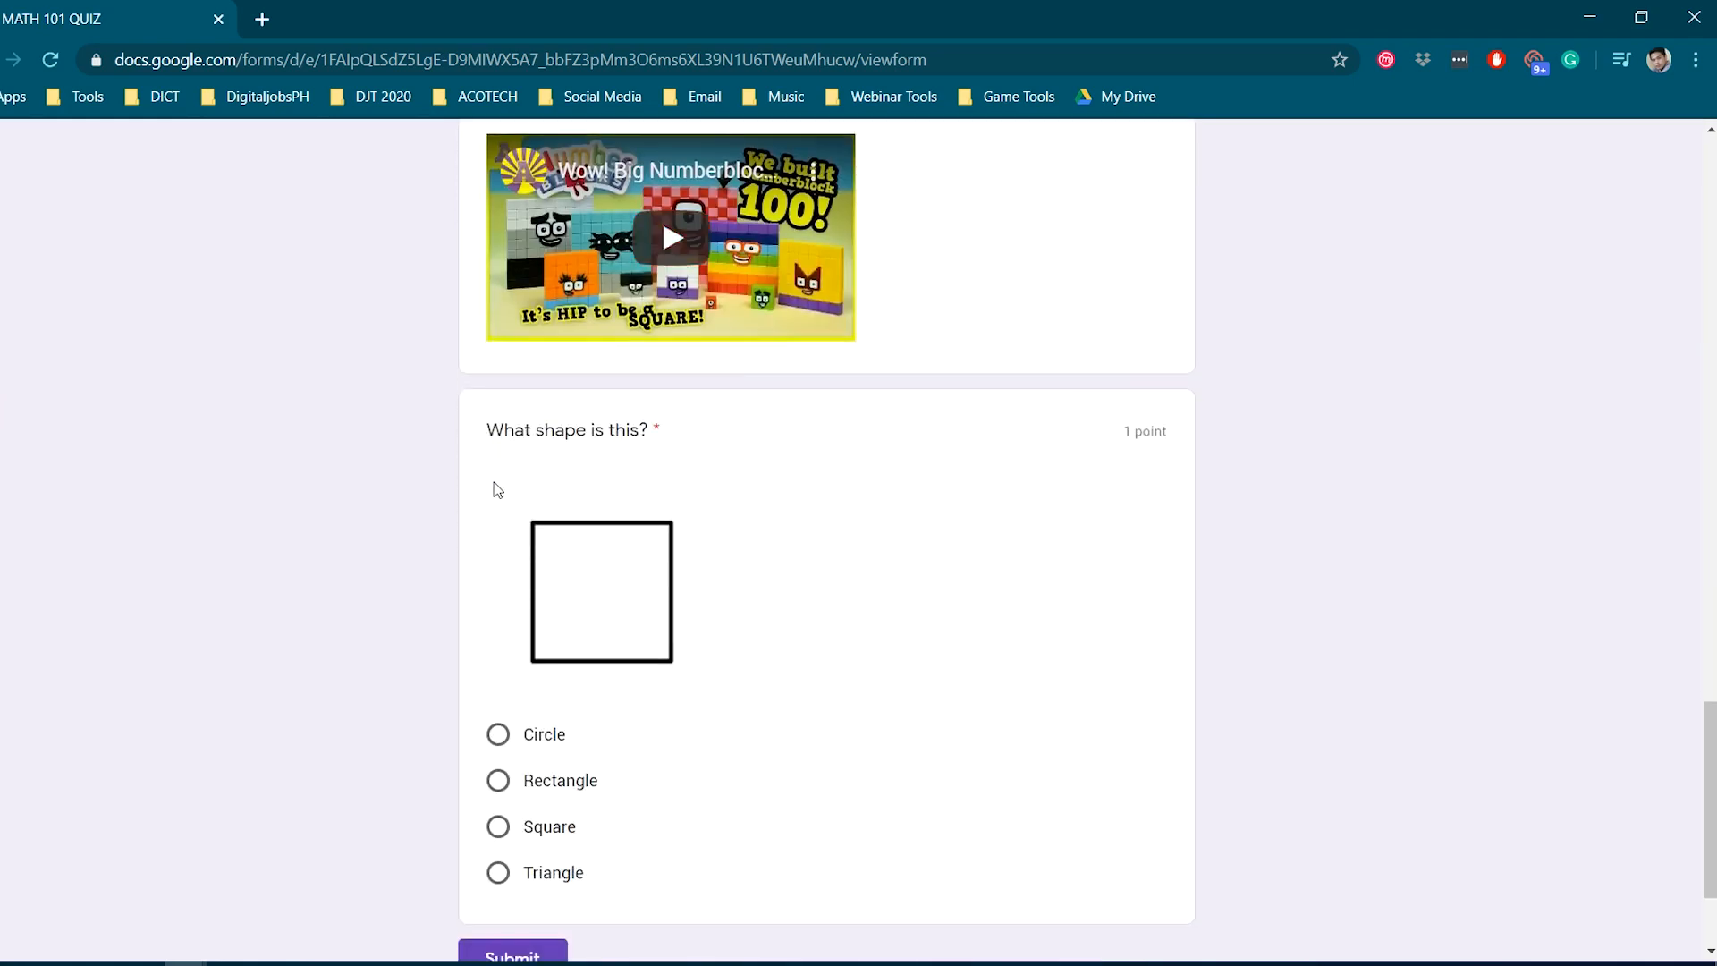
{"action": "scroll", "coordinate": [497, 490], "scroll_direction": "down", "scroll_amount": 1}
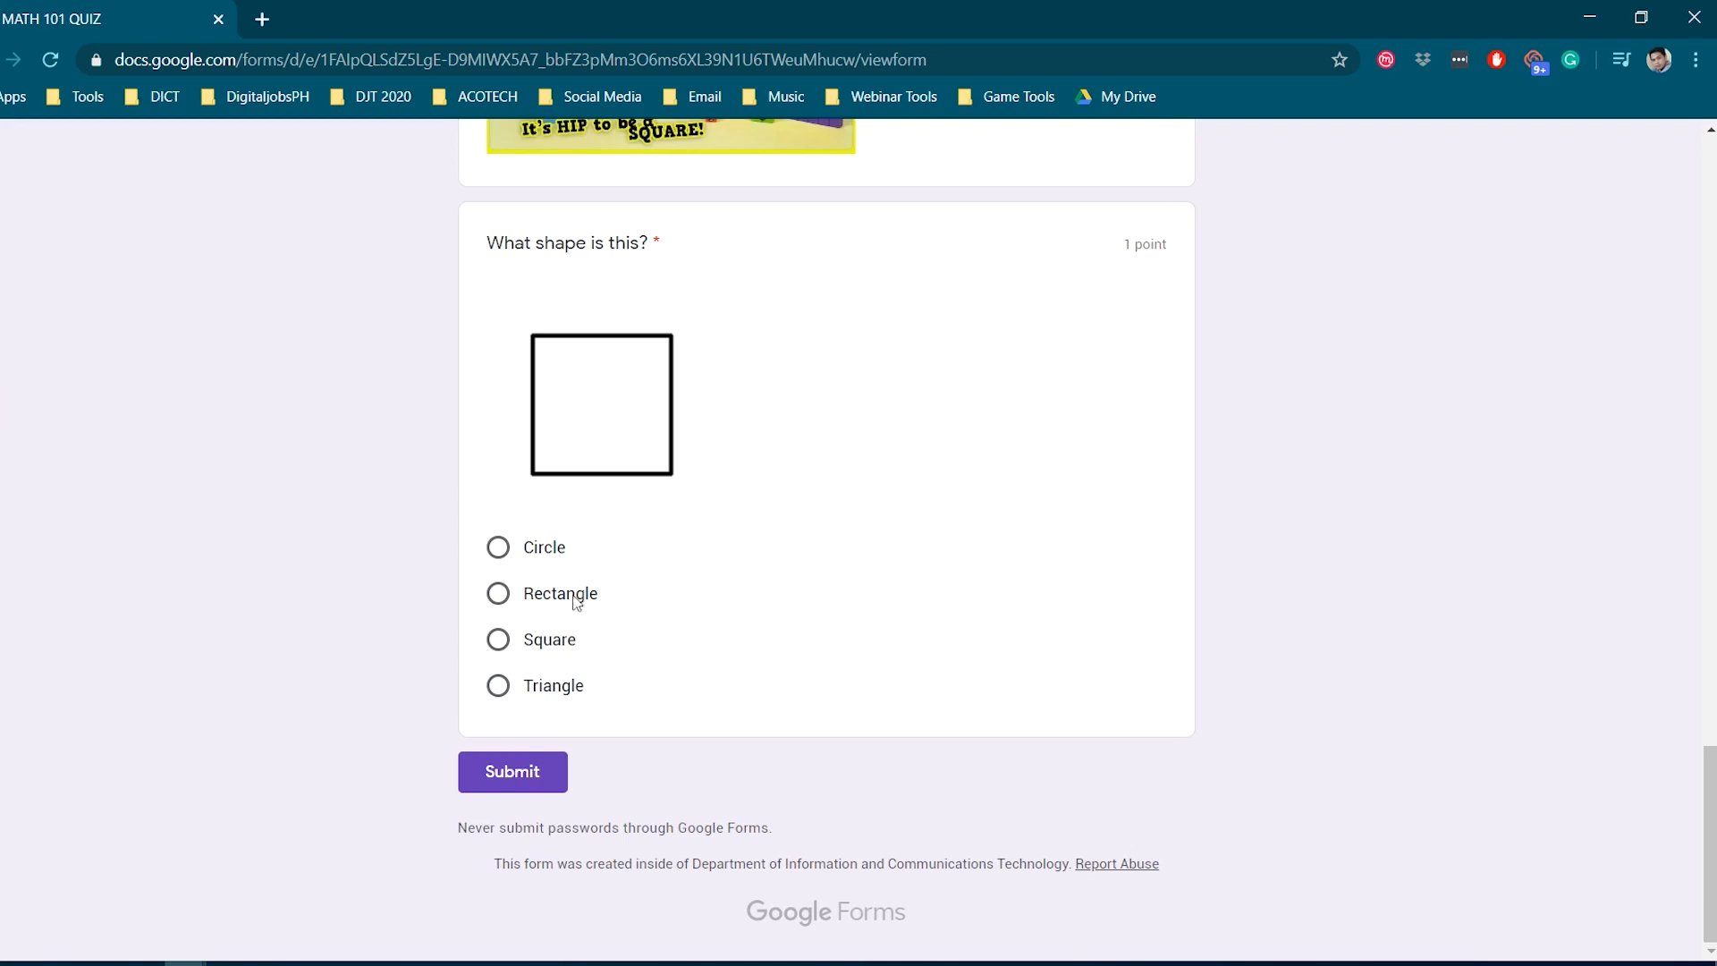
{"action": "left_click", "coordinate": [501, 642]}
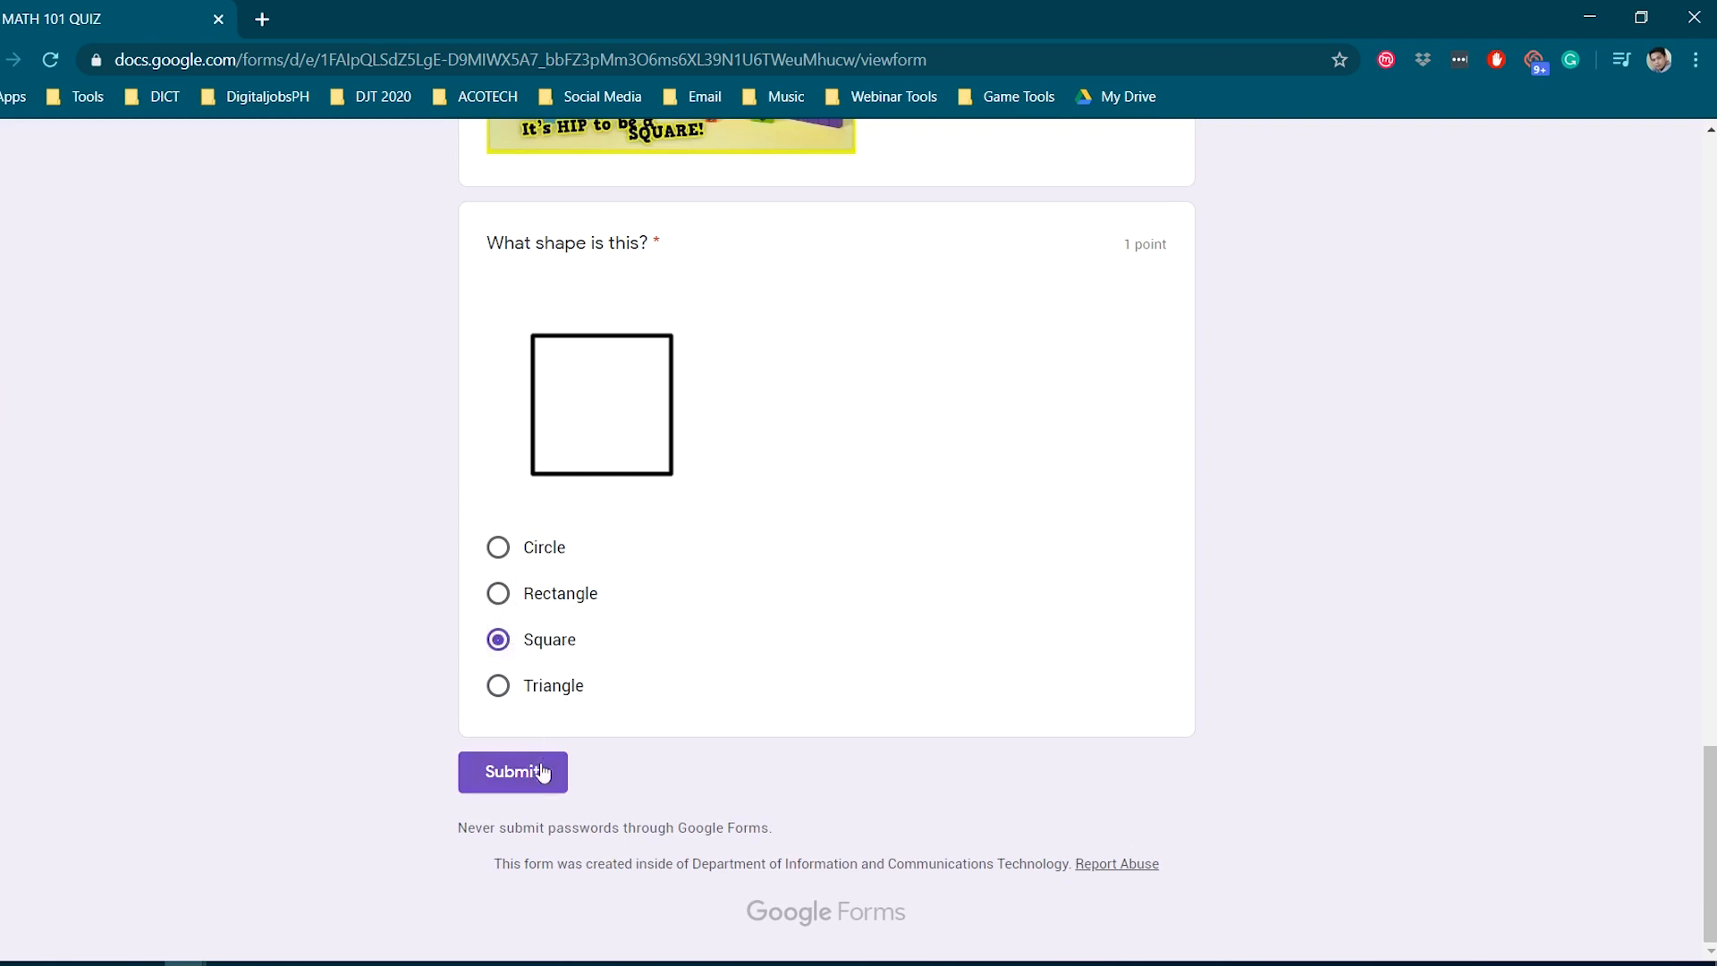
{"action": "left_click", "coordinate": [515, 774]}
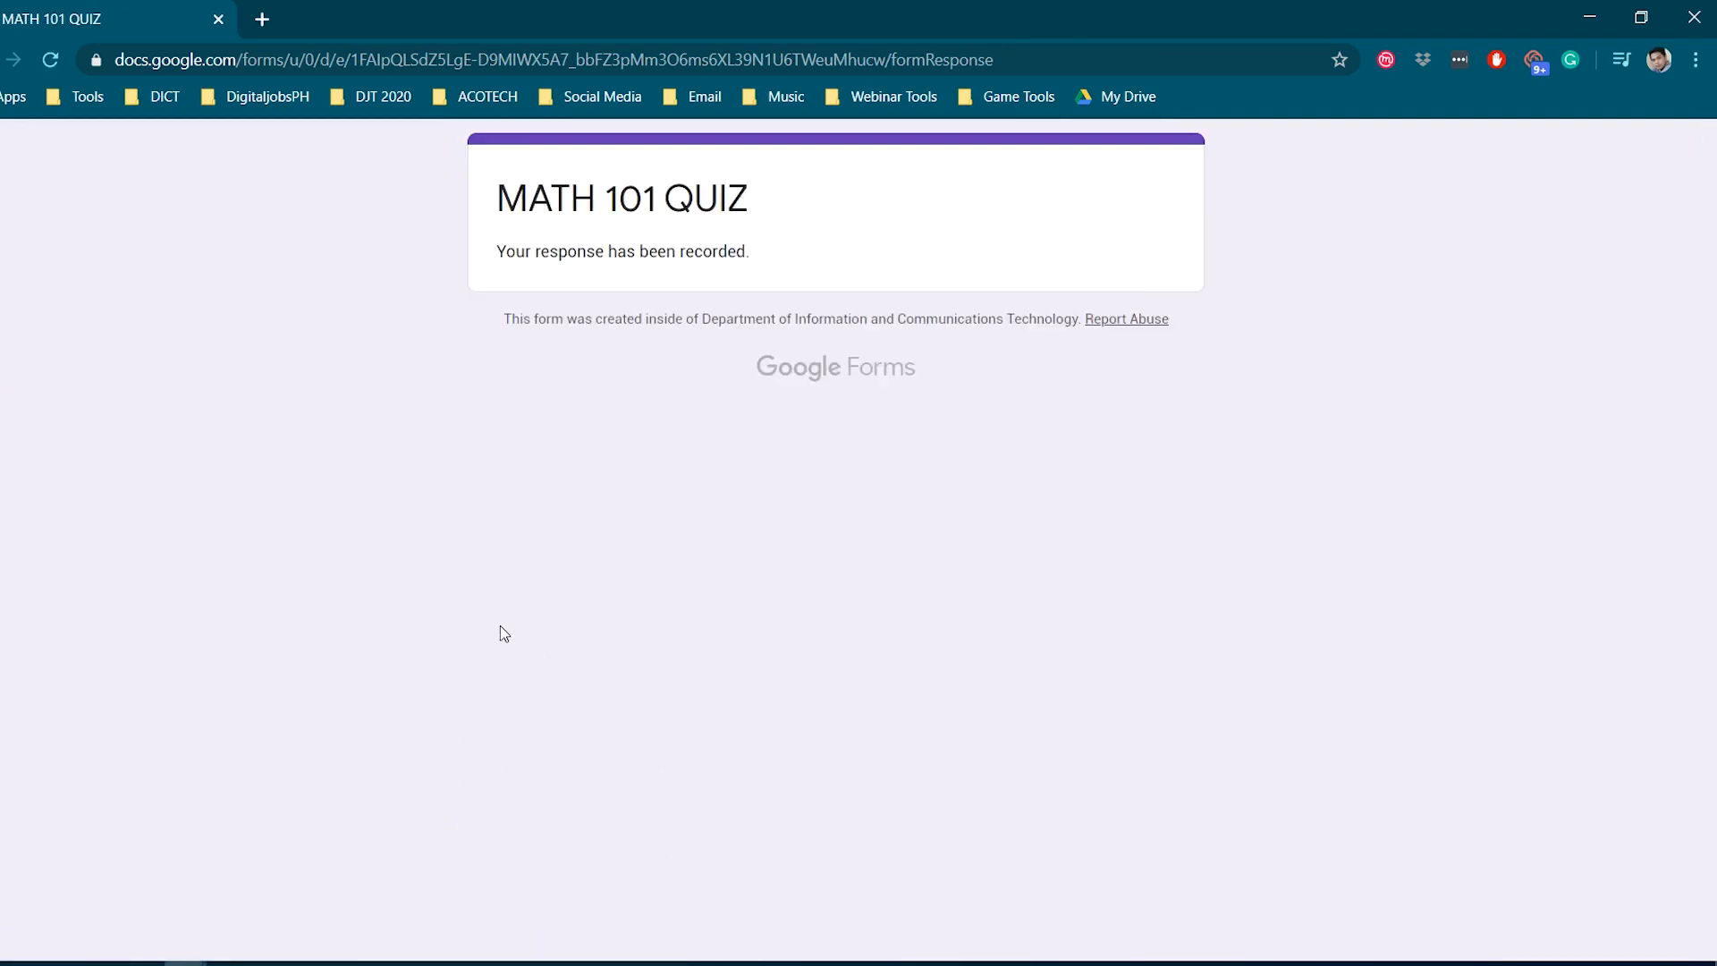
- Open the MATH 101 QUIZ Responses summary showing 1 response scored 8 of 8
{"action": "key", "text": "alt+Tab"}
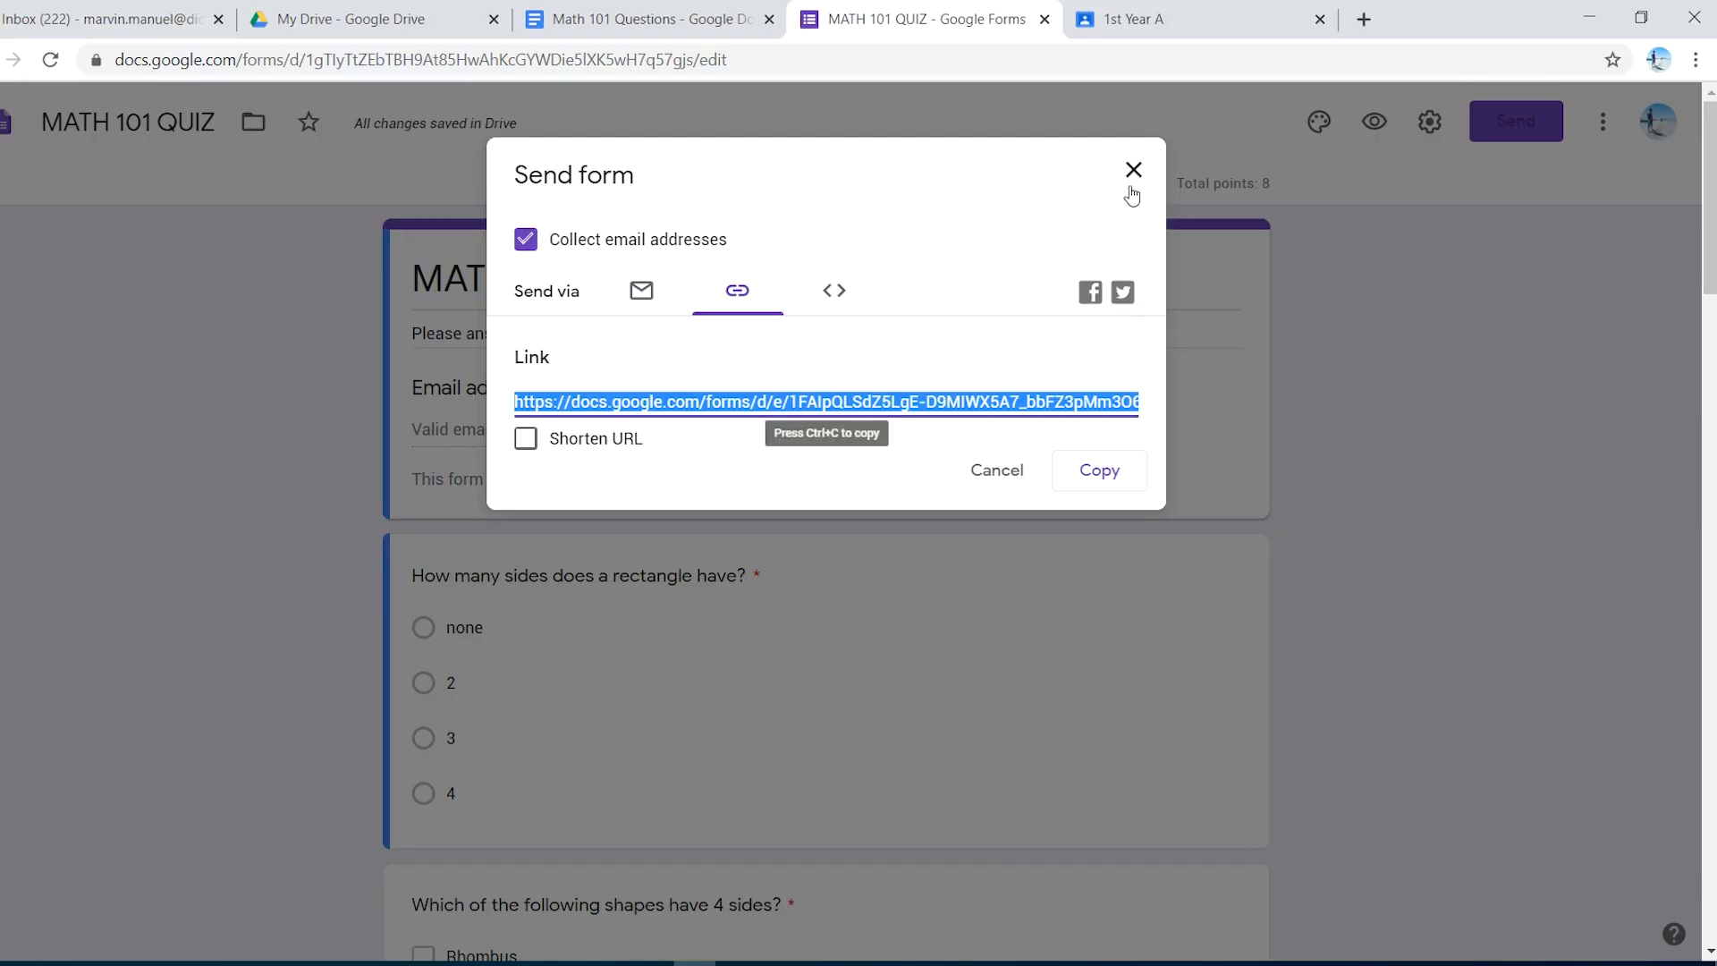
{"action": "left_click", "coordinate": [1132, 177]}
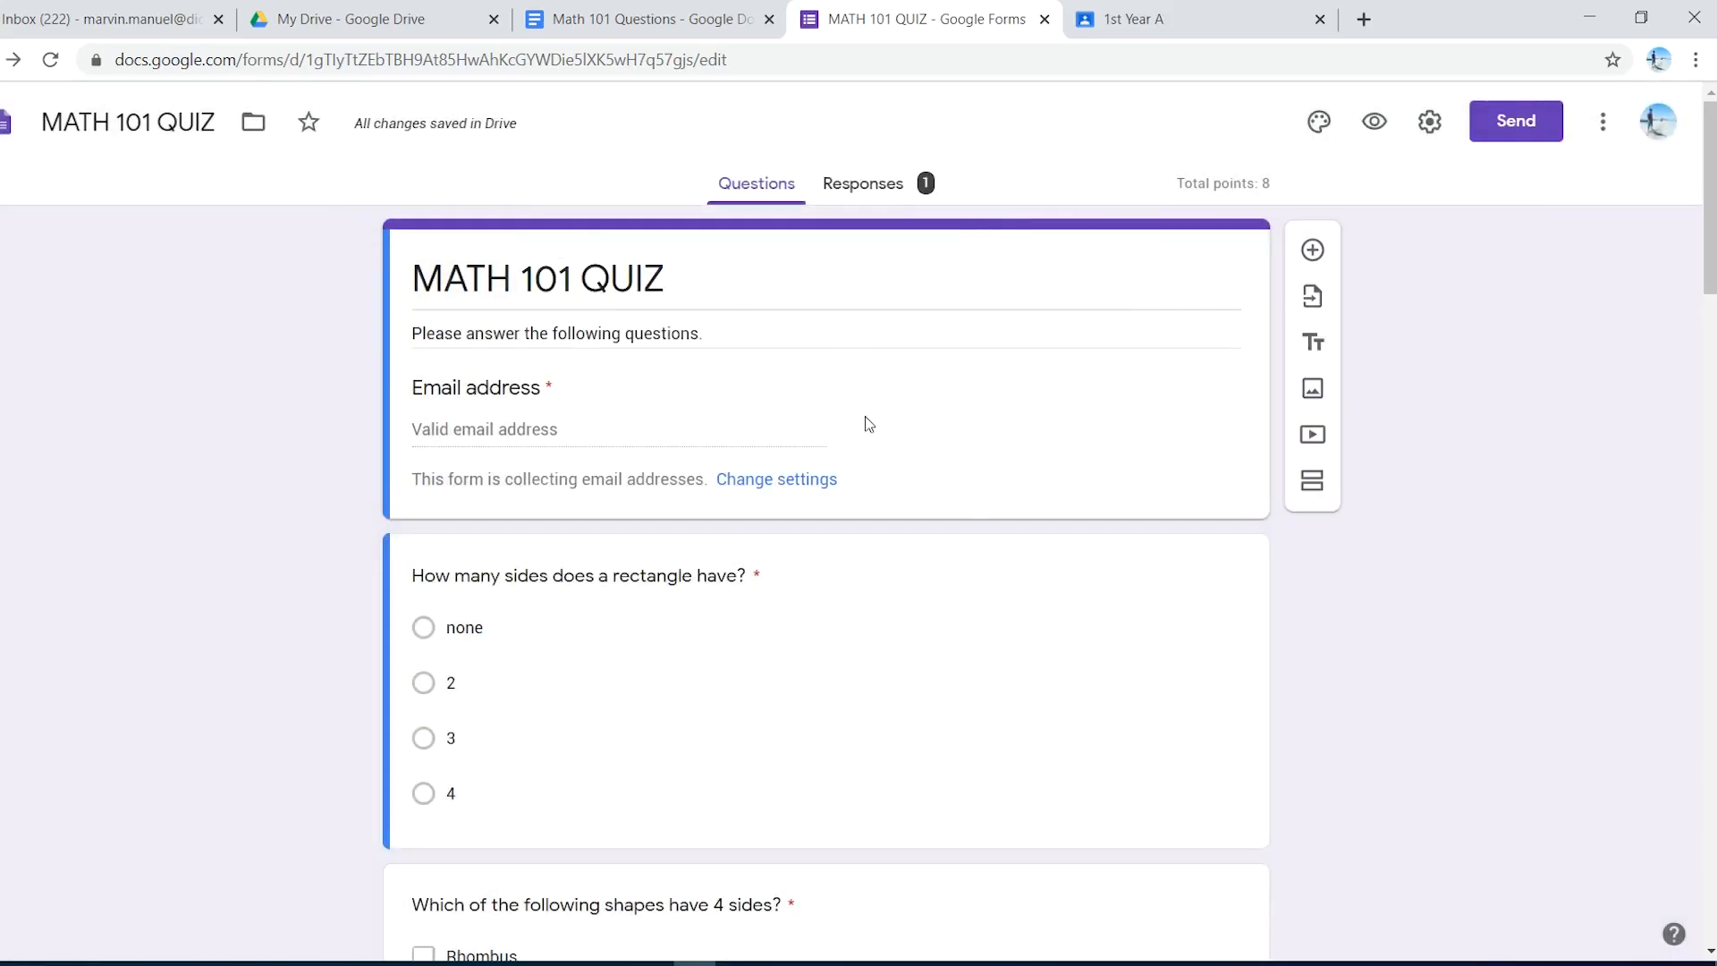
{"action": "left_click", "coordinate": [886, 191]}
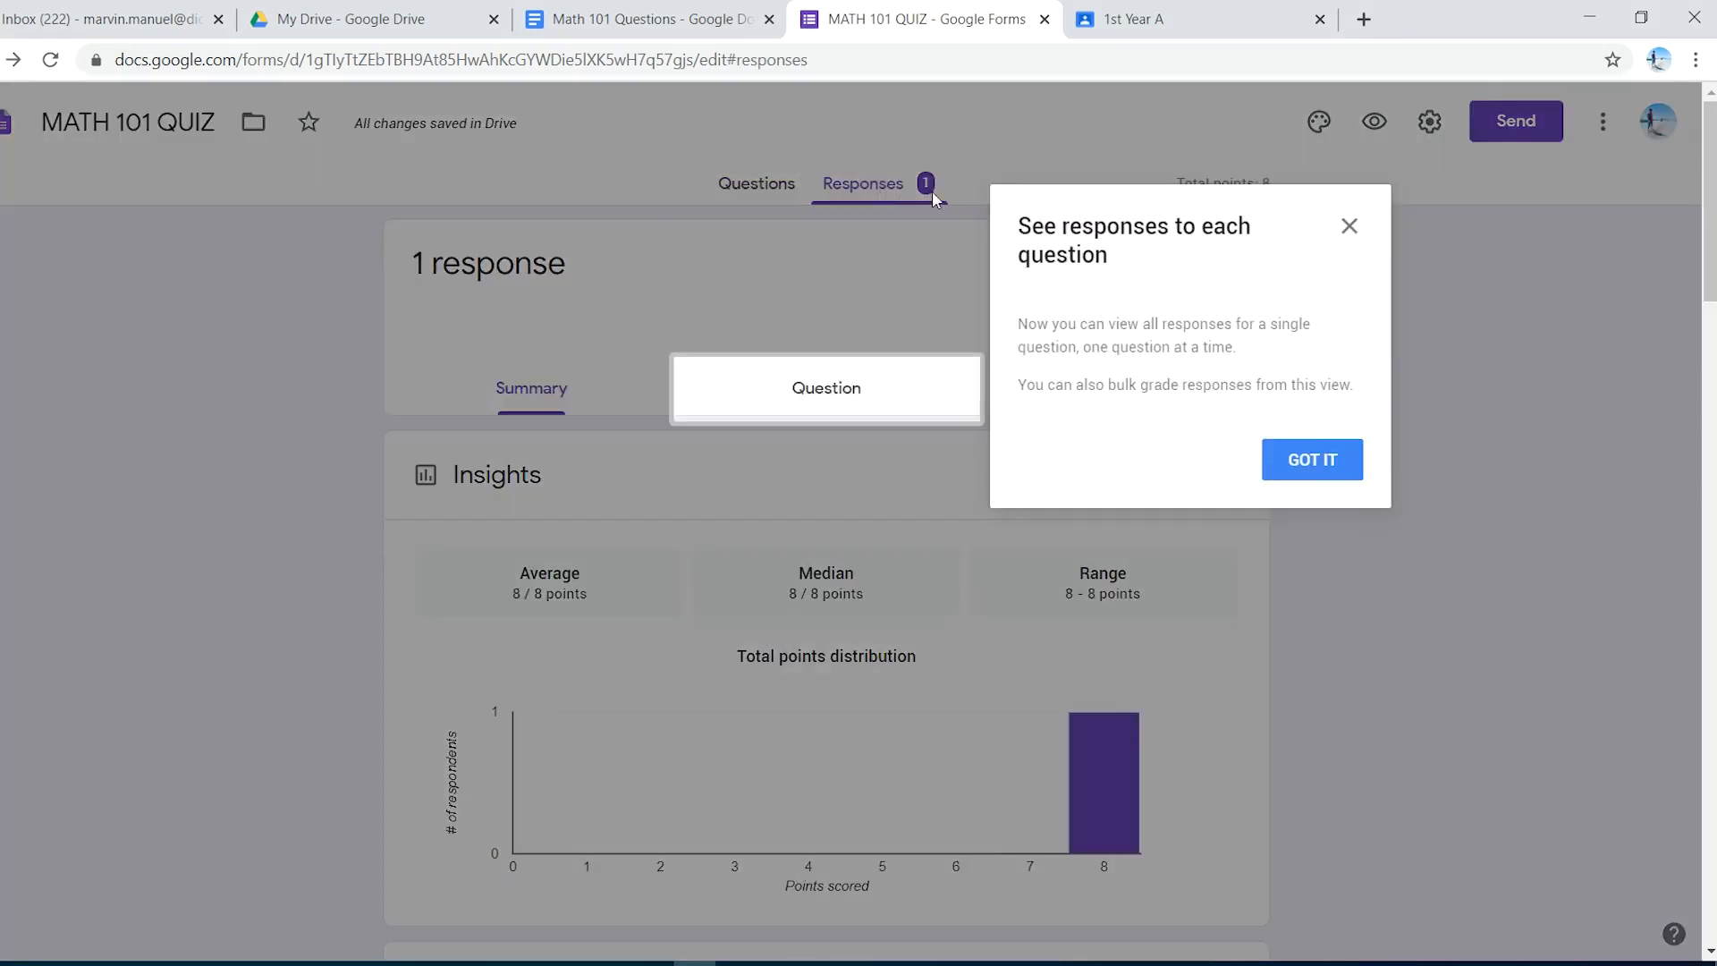
{"action": "left_click", "coordinate": [1311, 462]}
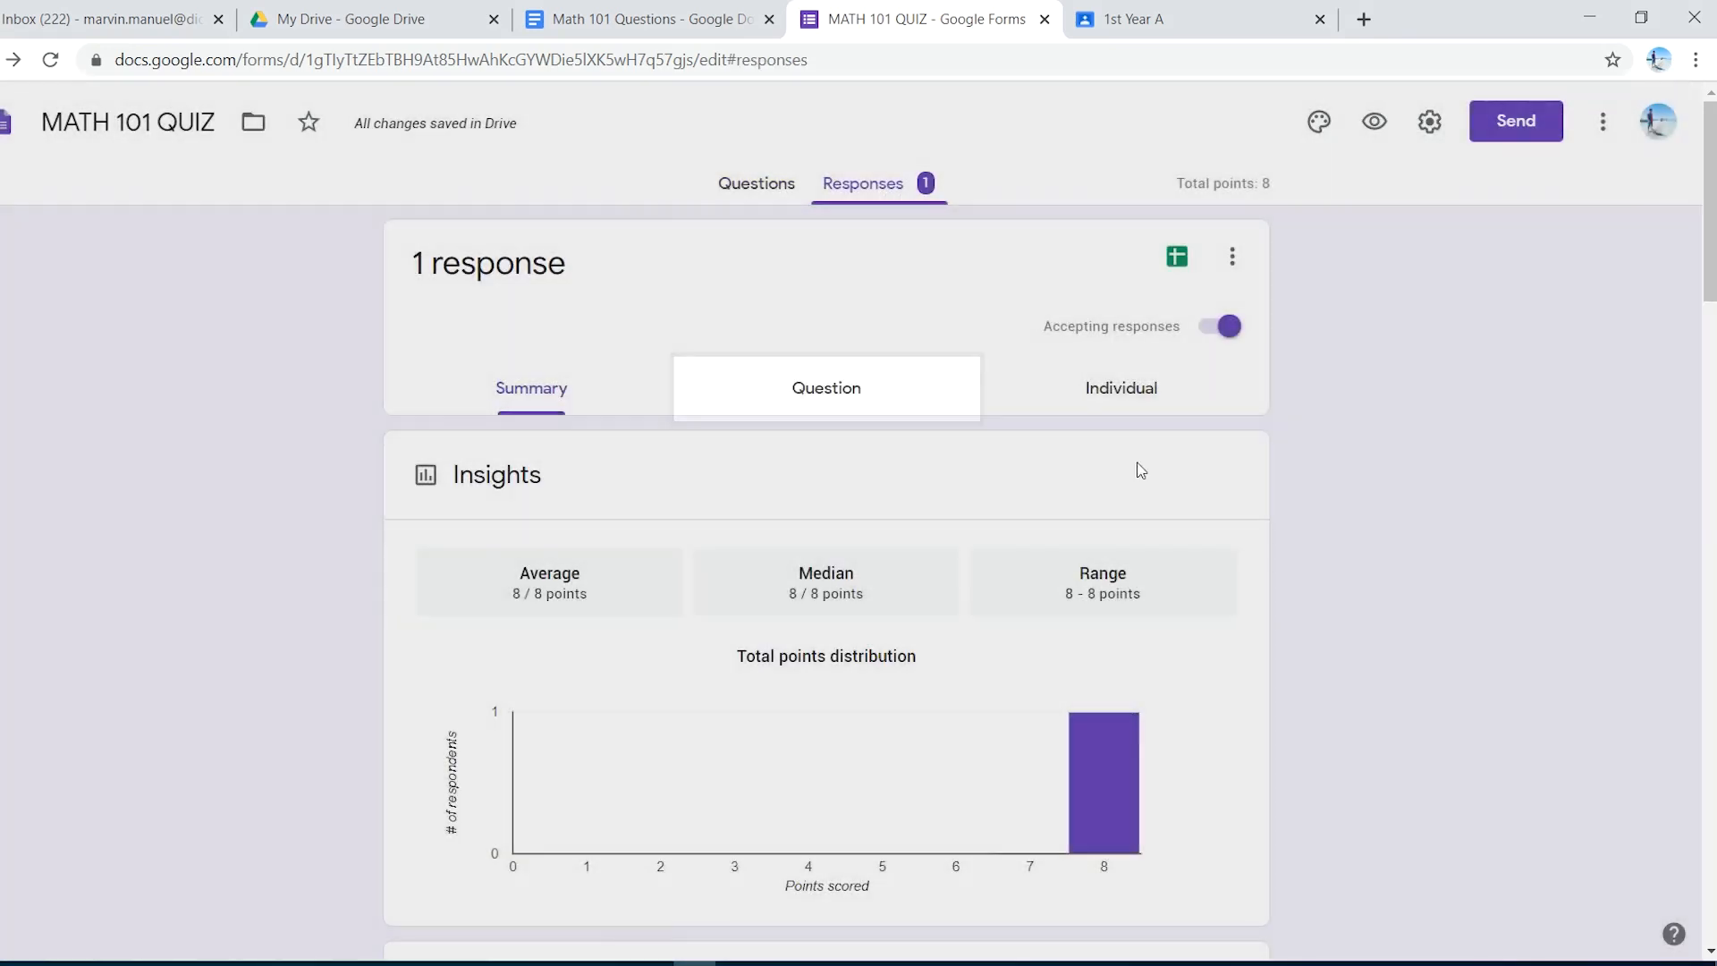
{"action": "scroll", "coordinate": [666, 432], "scroll_direction": "down", "scroll_amount": 4}
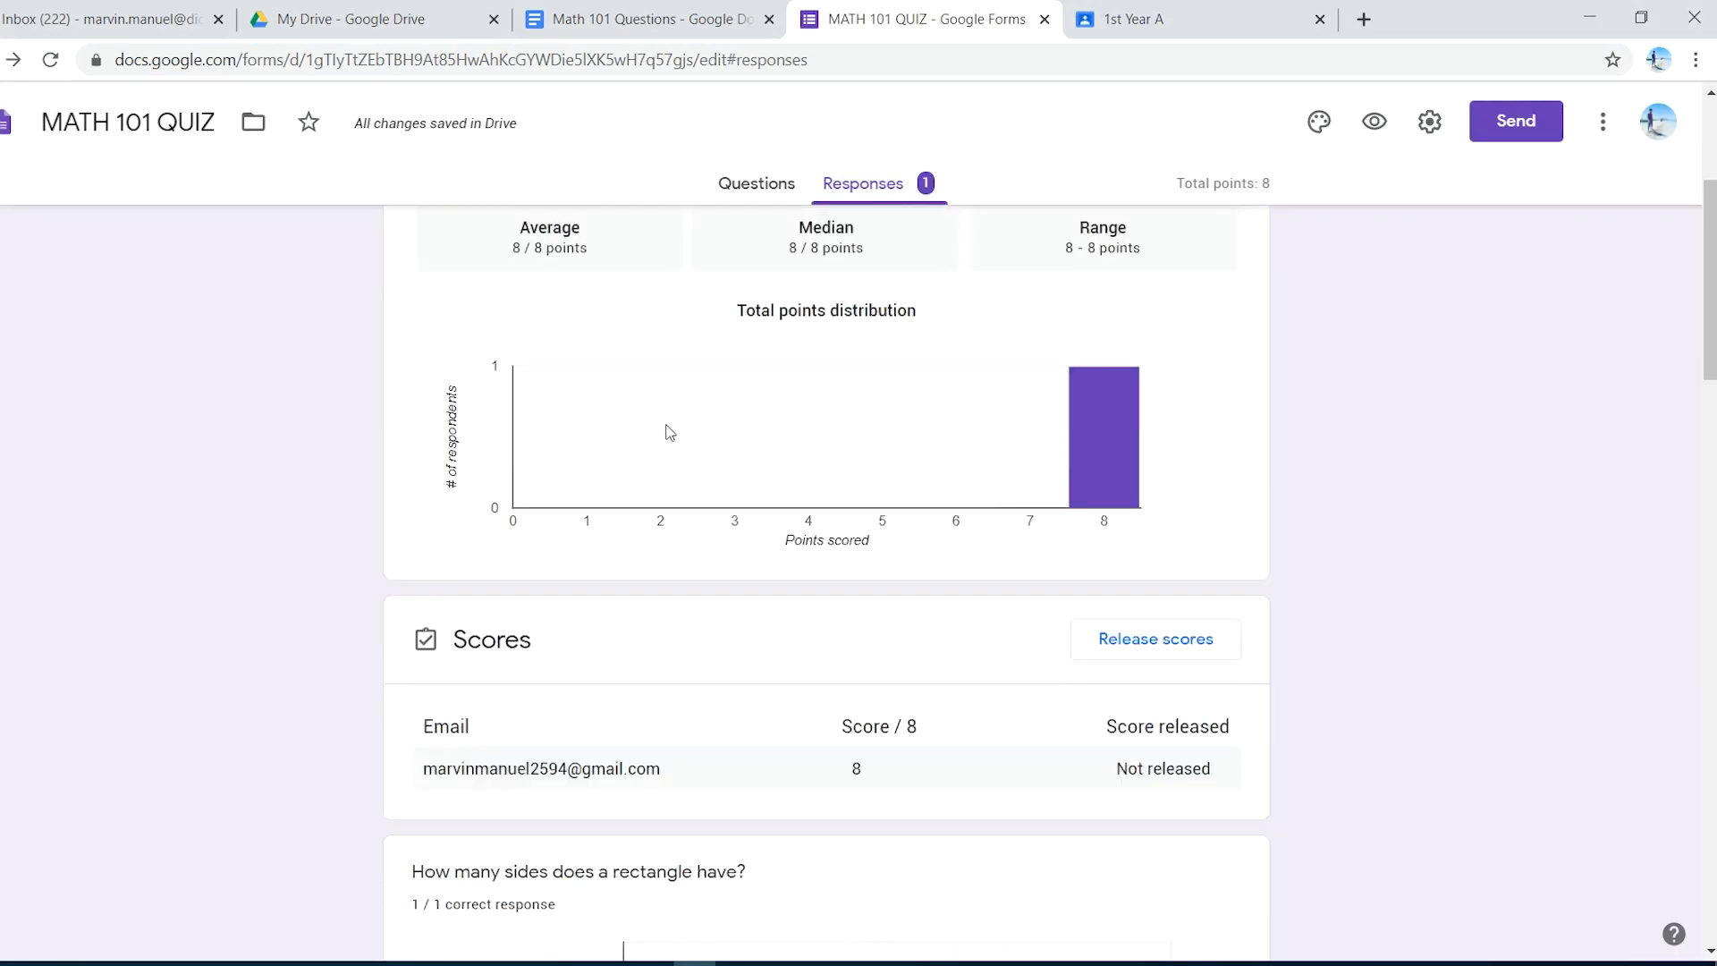
{"action": "scroll", "coordinate": [670, 432], "scroll_direction": "up", "scroll_amount": 4}
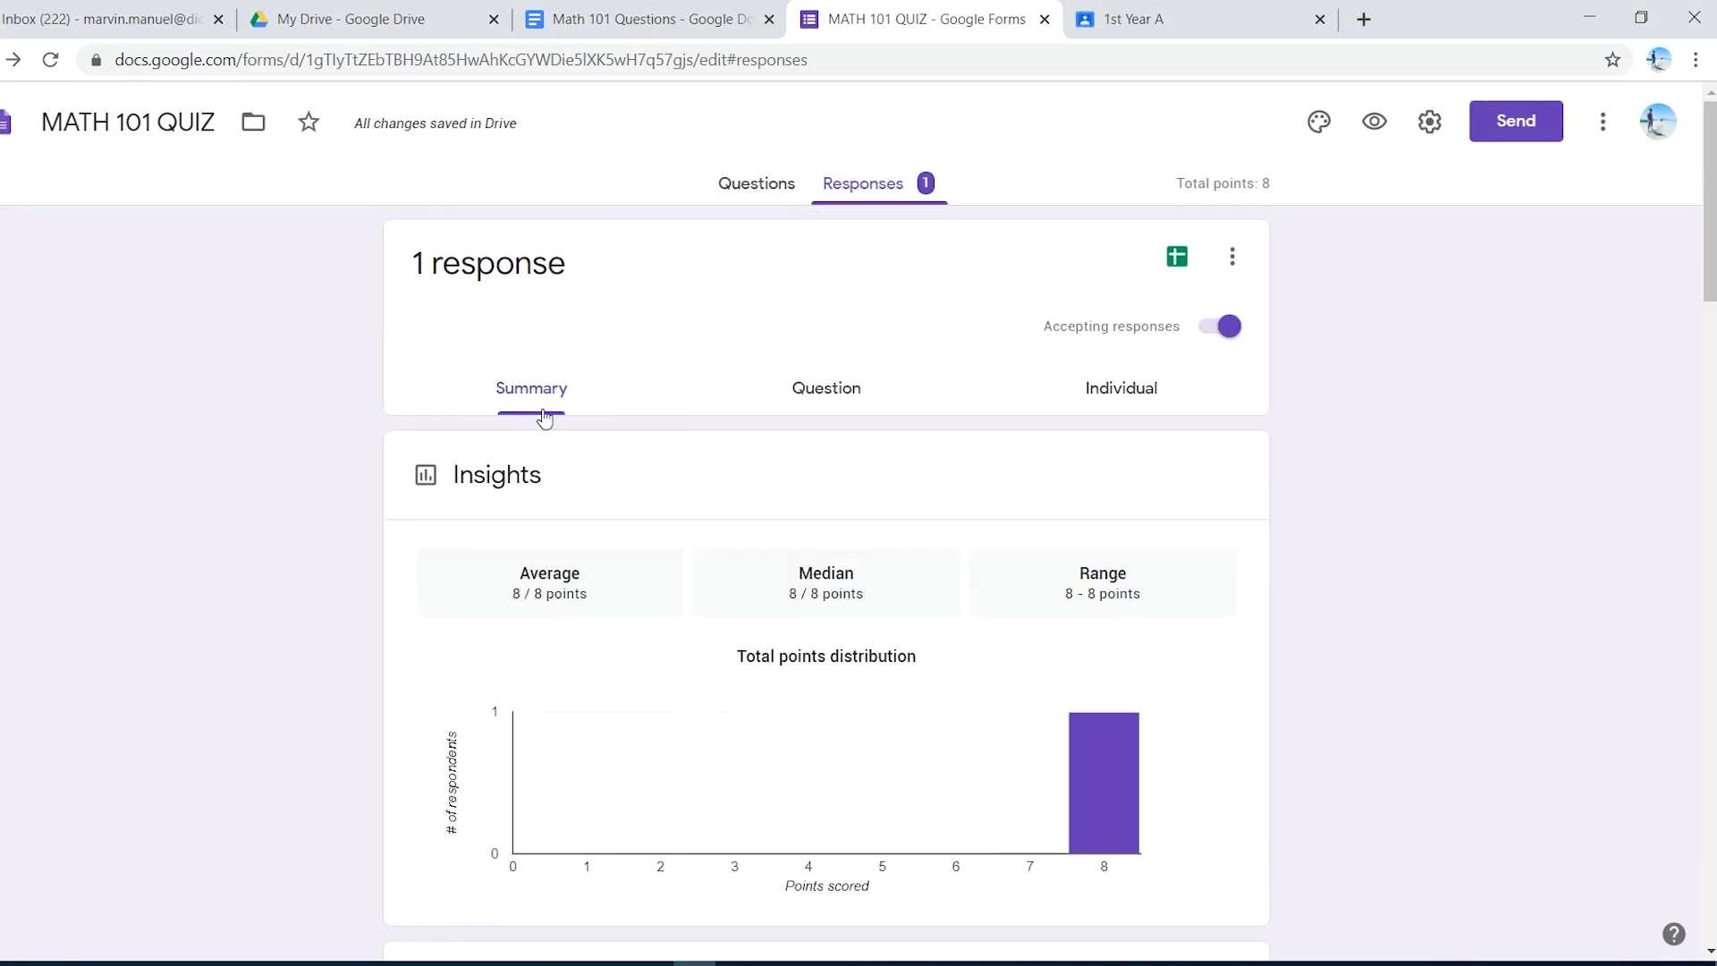
{"action": "scroll", "coordinate": [615, 420], "scroll_direction": "down", "scroll_amount": 3}
{"action": "scroll", "coordinate": [617, 418], "scroll_direction": "down", "scroll_amount": 3}
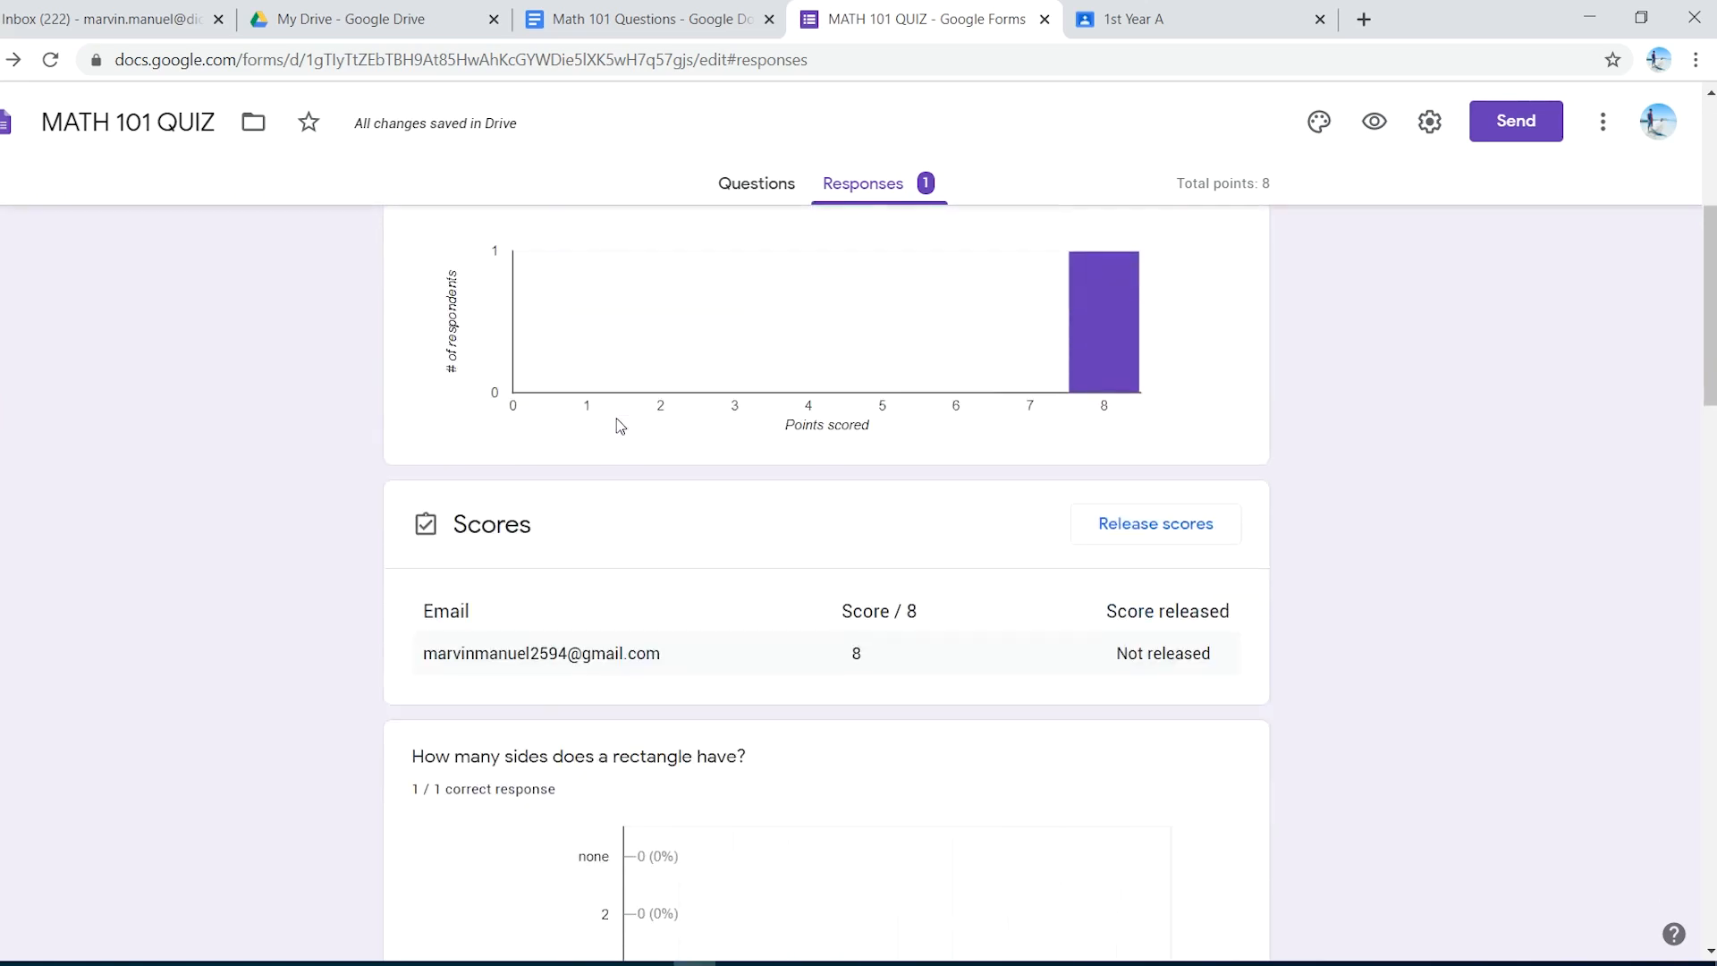
{"action": "scroll", "coordinate": [604, 420], "scroll_direction": "down", "scroll_amount": 3}
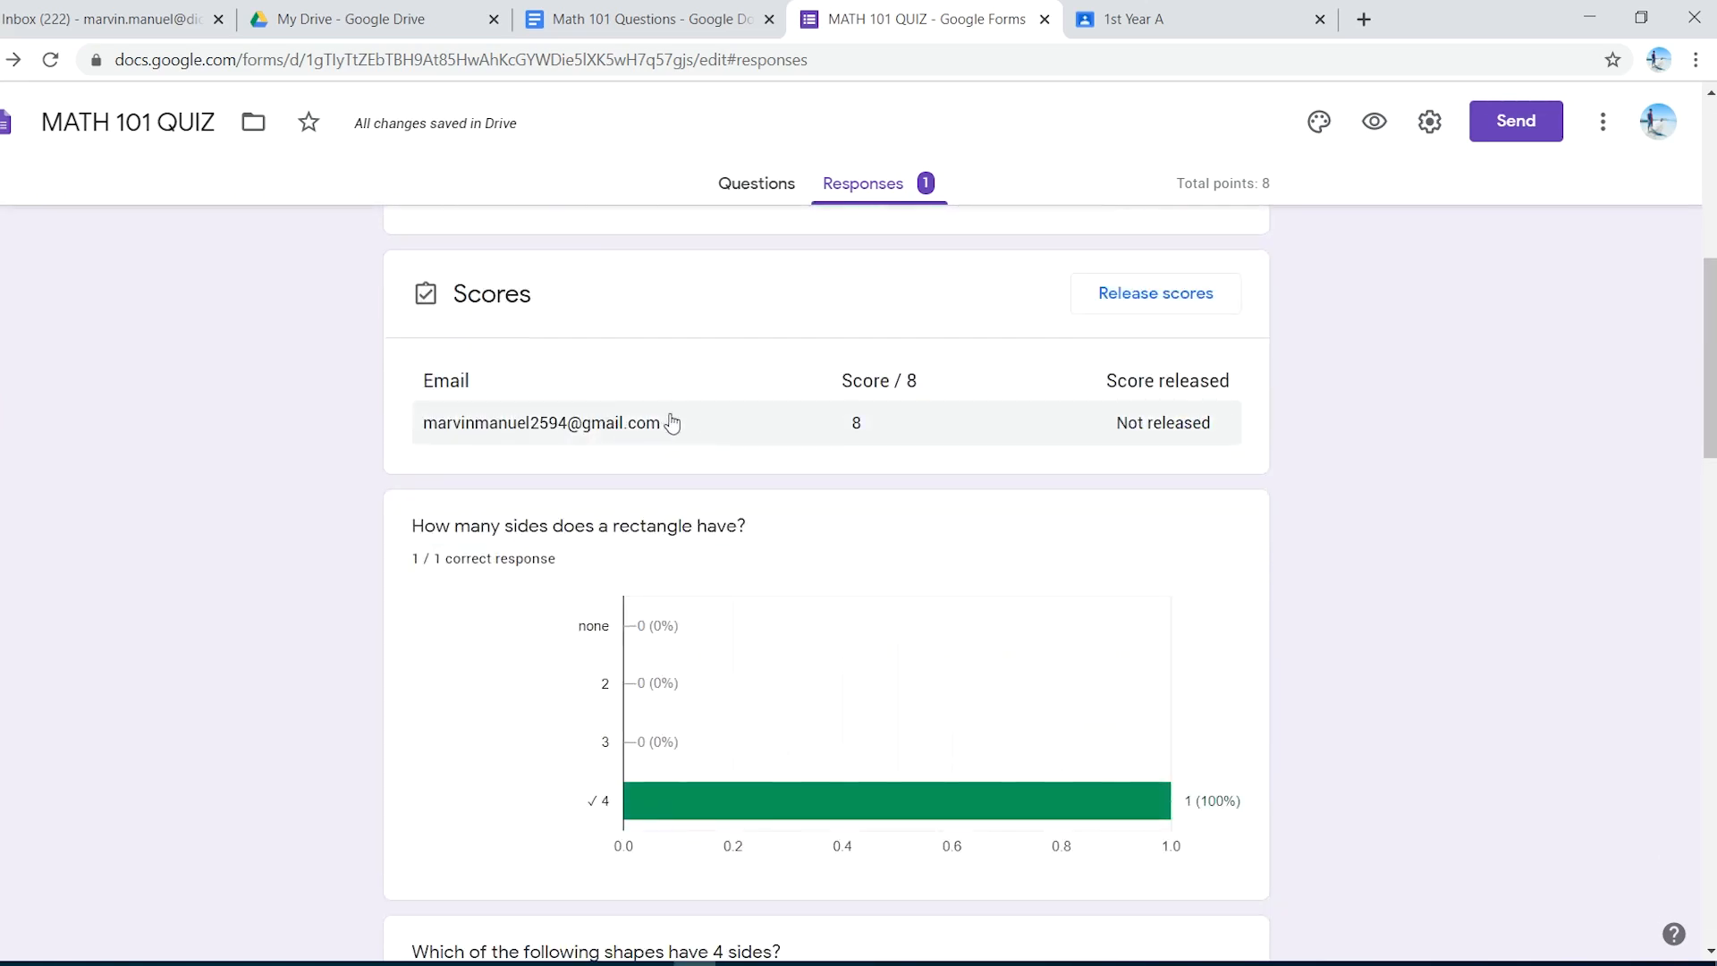
{"action": "scroll", "coordinate": [670, 421], "scroll_direction": "up", "scroll_amount": 9}
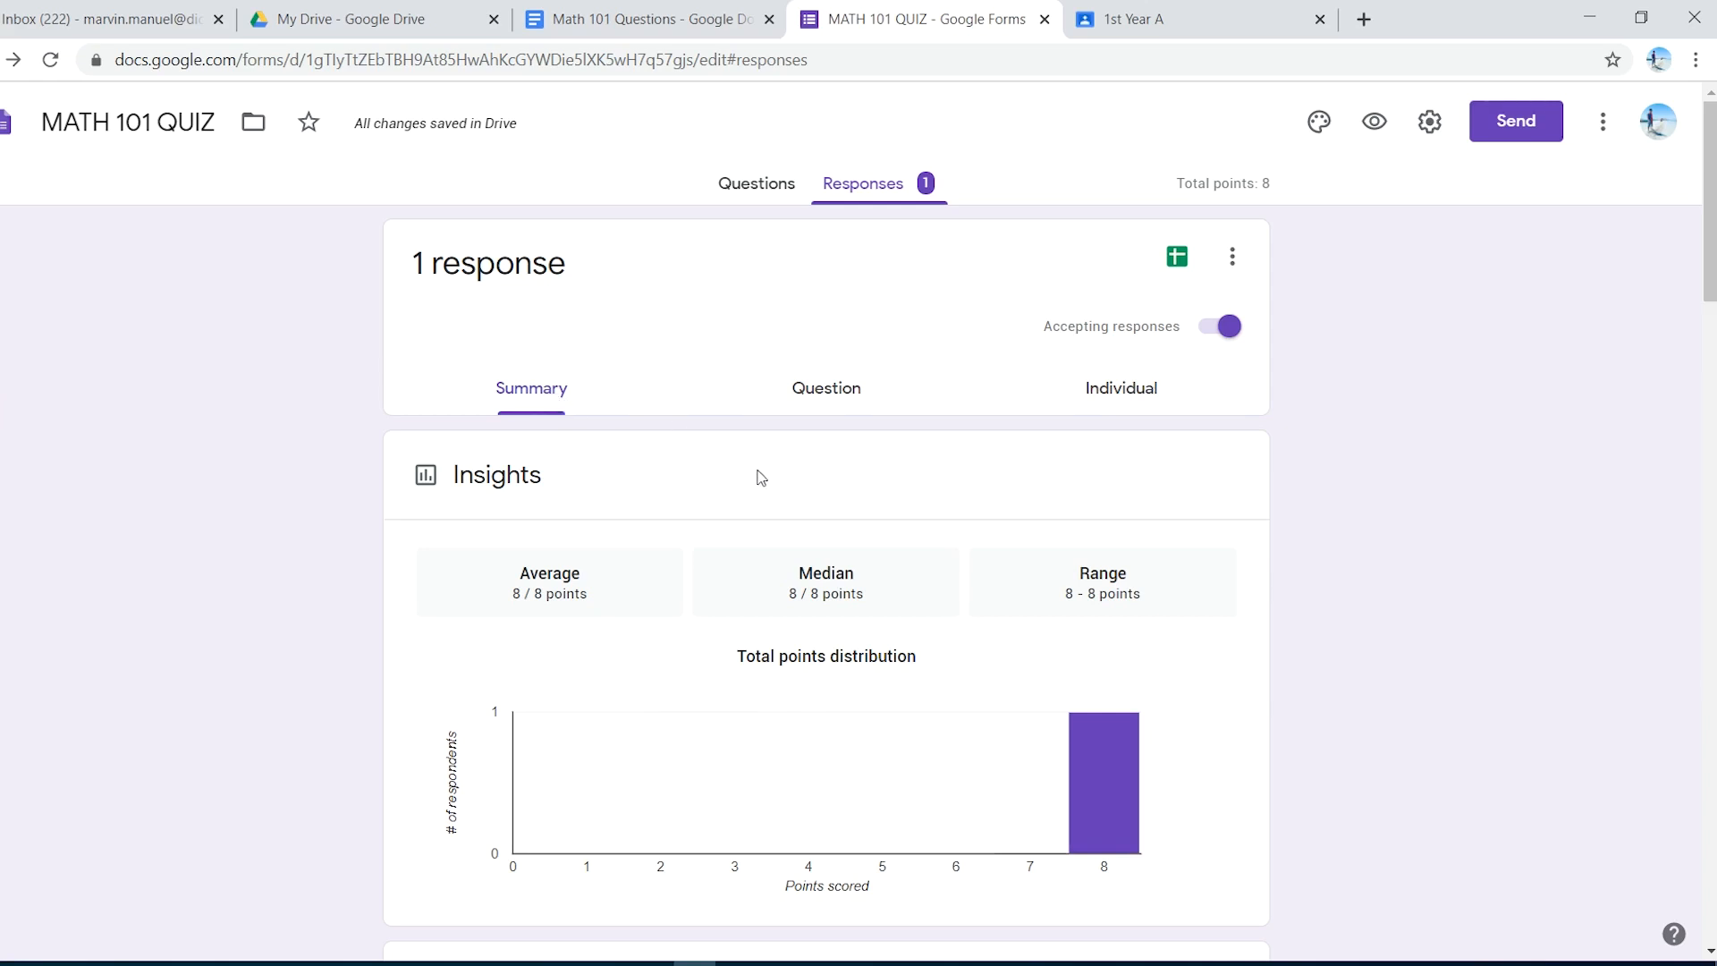
{"action": "left_click", "coordinate": [1109, 399]}
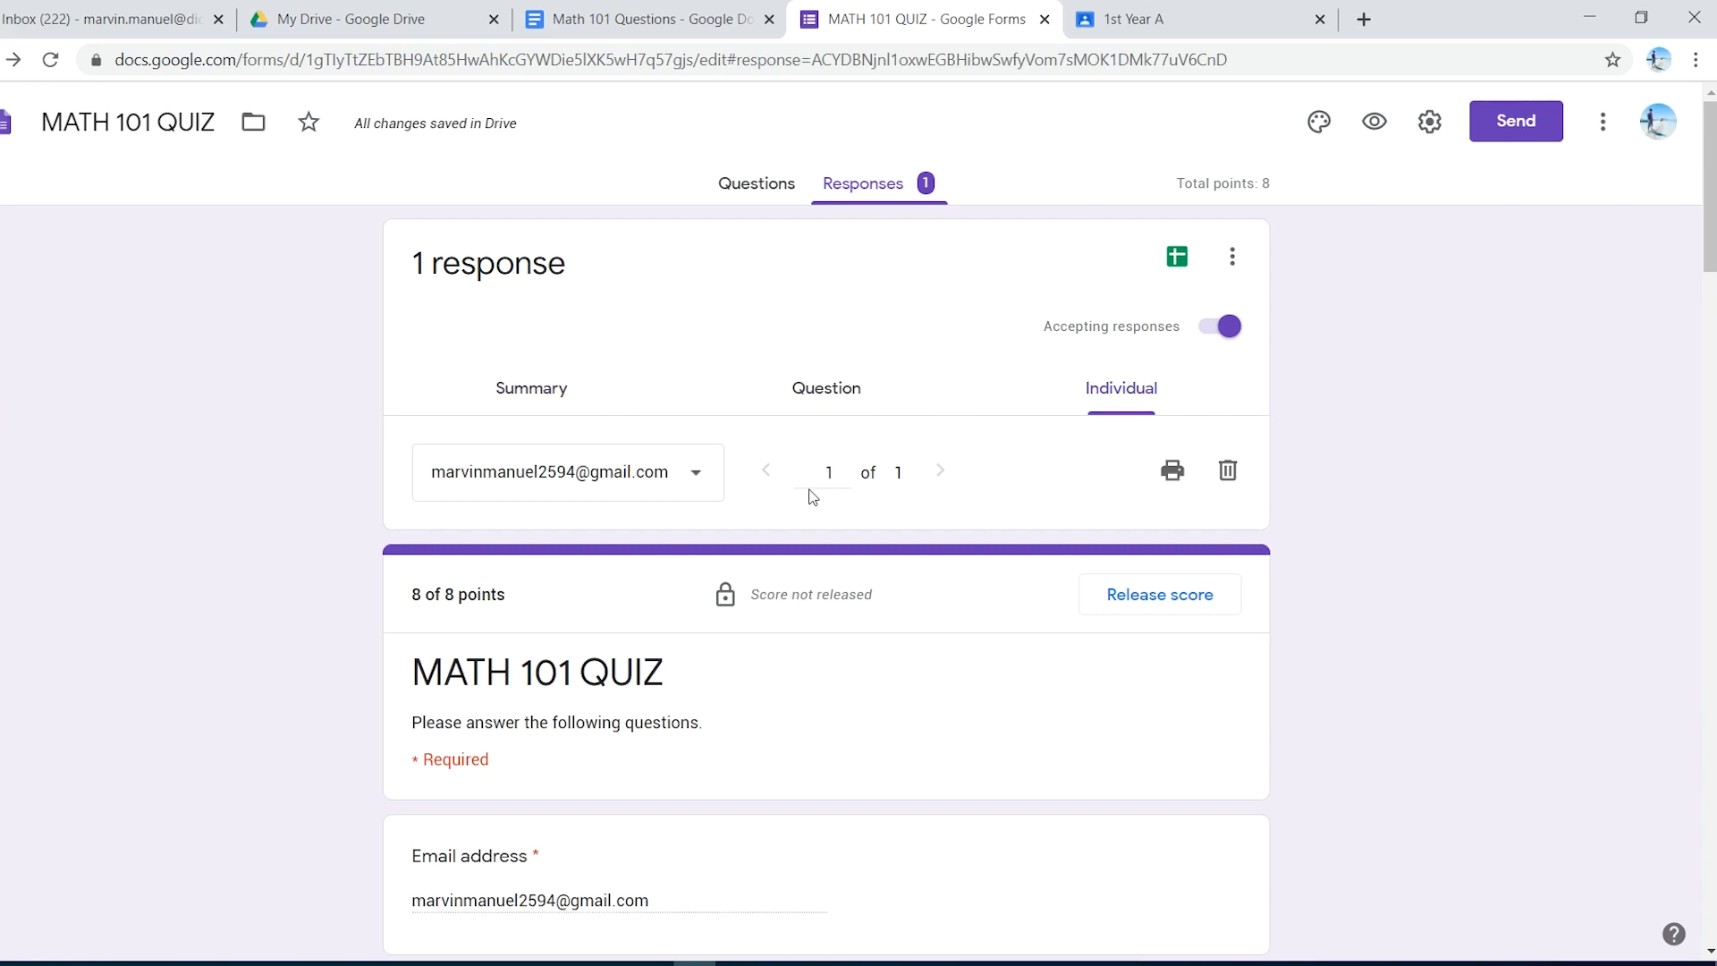
{"action": "scroll", "coordinate": [812, 496], "scroll_direction": "down", "scroll_amount": 5}
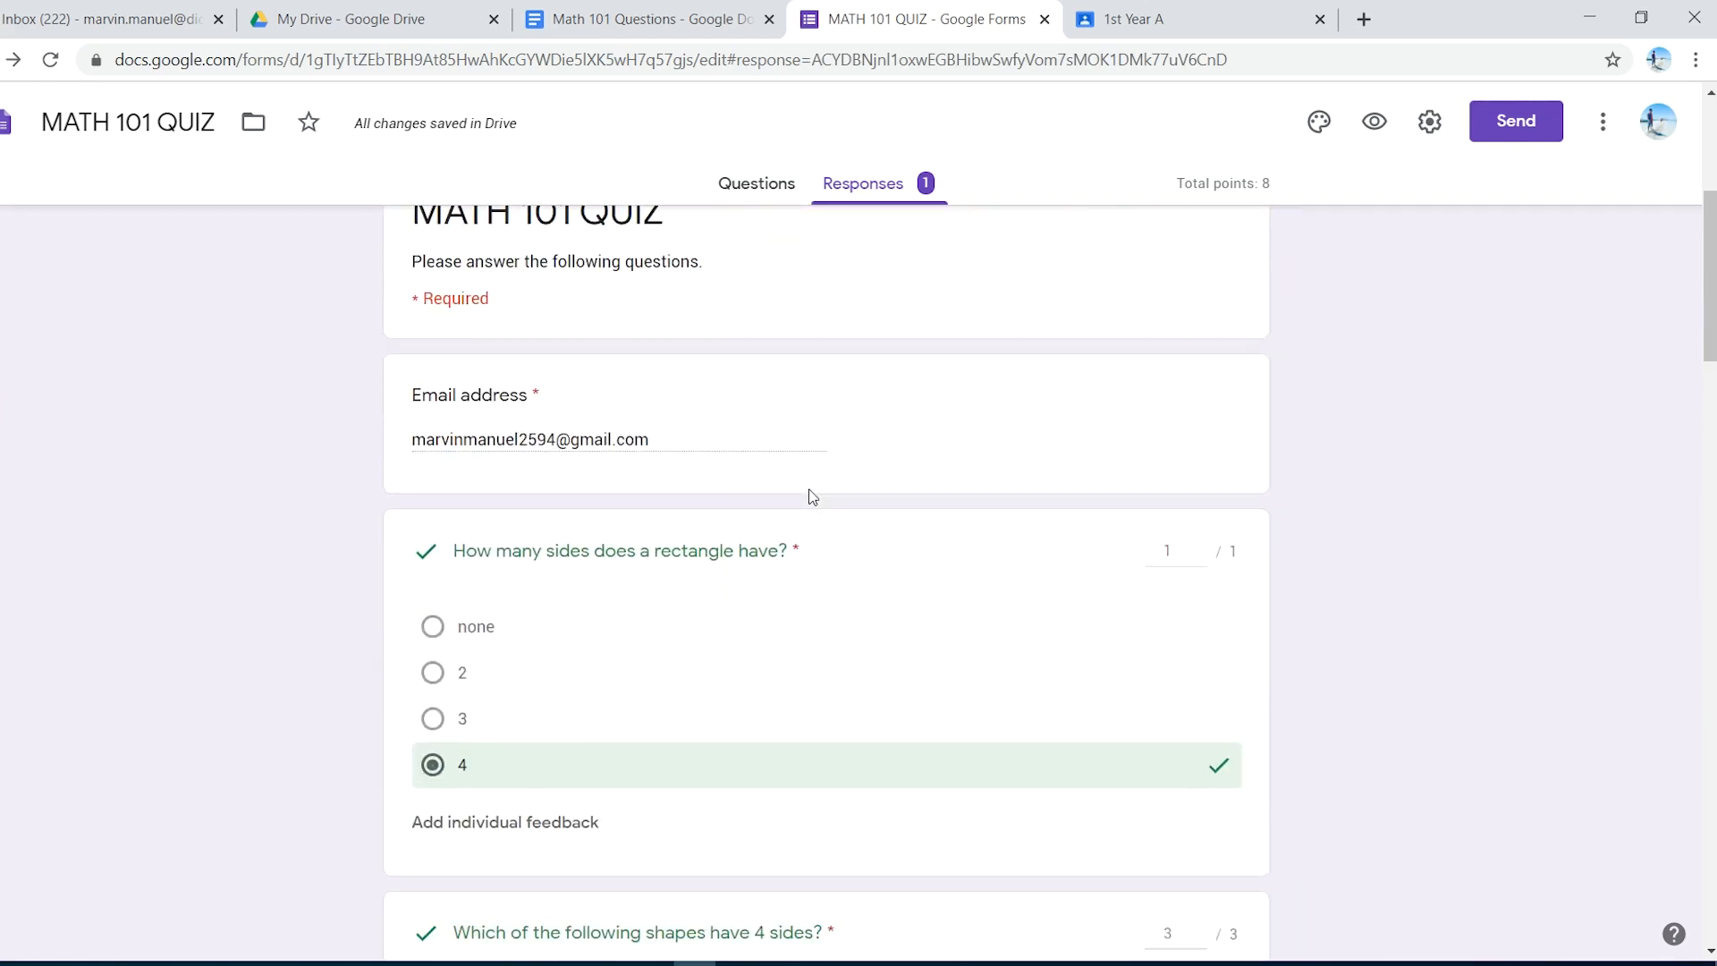
{"action": "scroll", "coordinate": [812, 497], "scroll_direction": "down", "scroll_amount": 6}
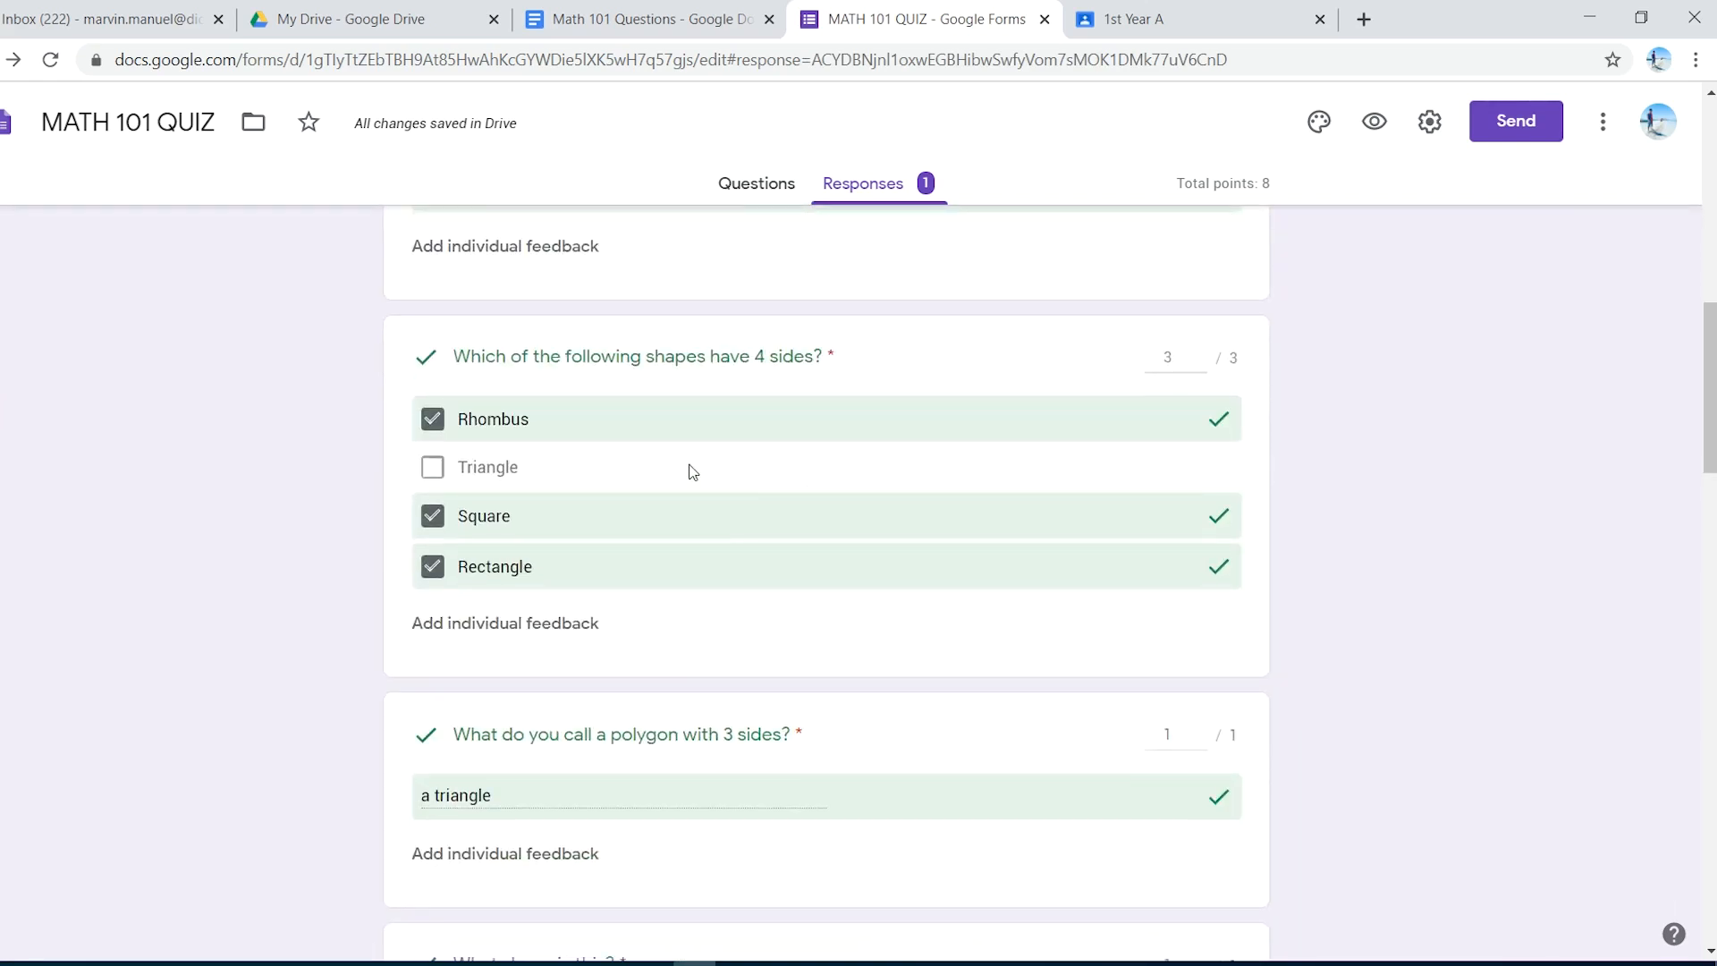
{"action": "scroll", "coordinate": [691, 469], "scroll_direction": "down", "scroll_amount": 1}
{"action": "scroll", "coordinate": [728, 444], "scroll_direction": "down", "scroll_amount": 1}
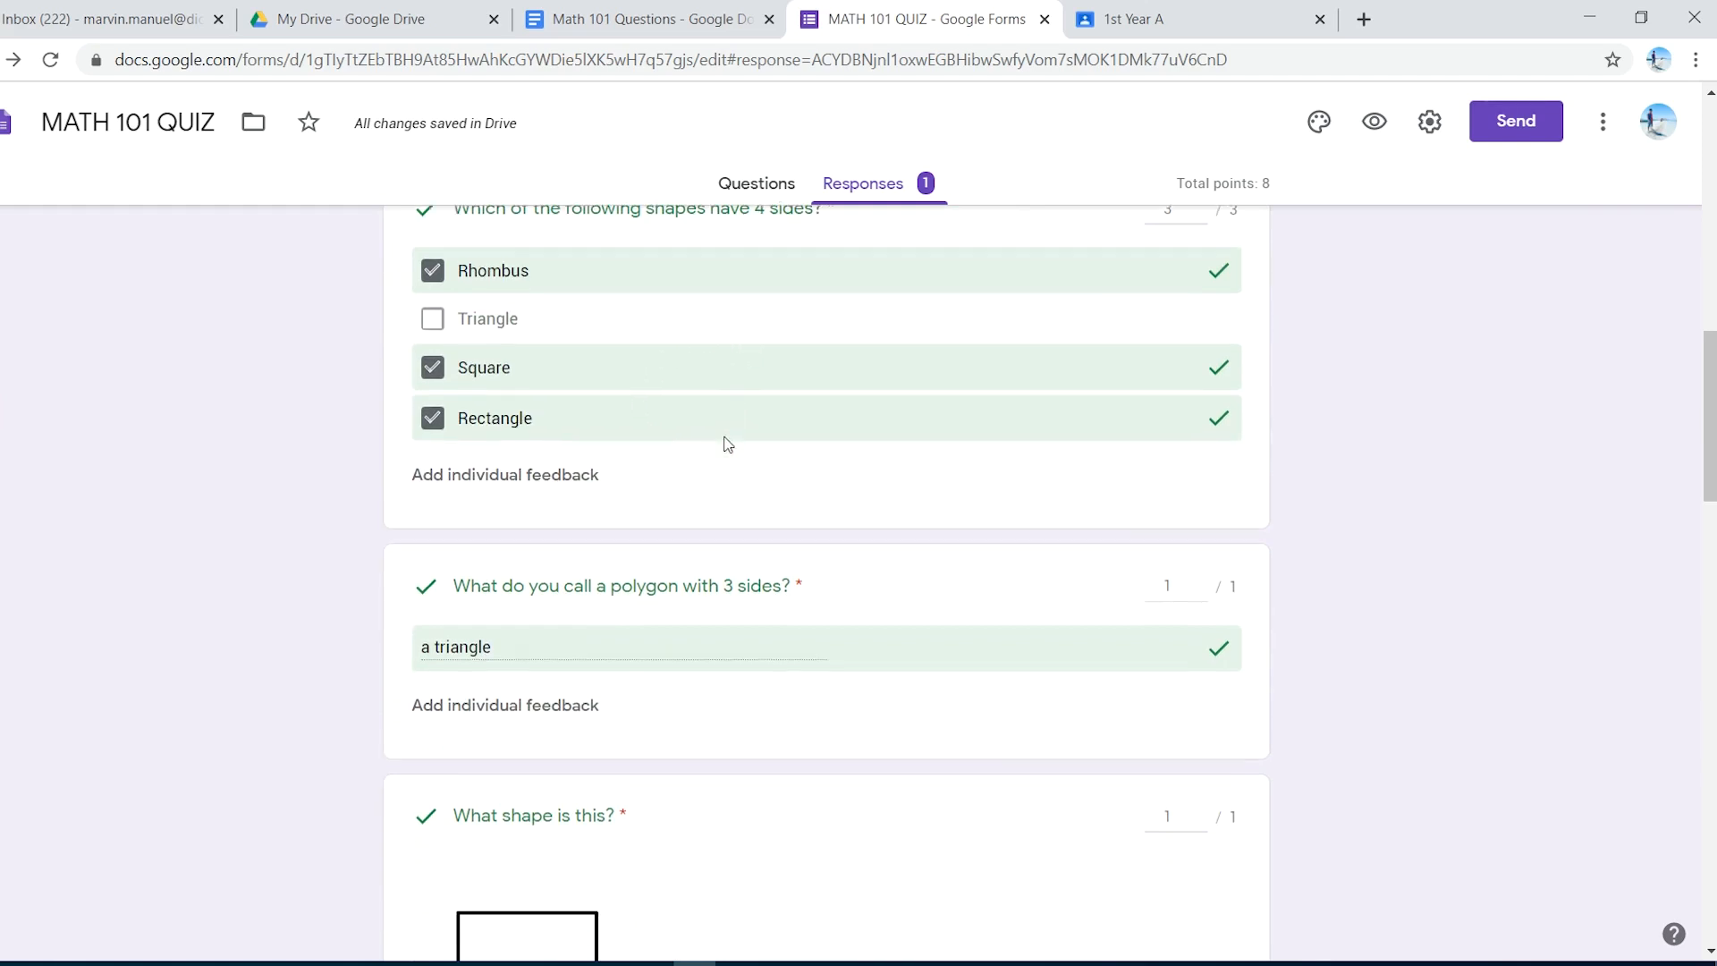
{"action": "scroll", "coordinate": [728, 443], "scroll_direction": "down", "scroll_amount": 16}
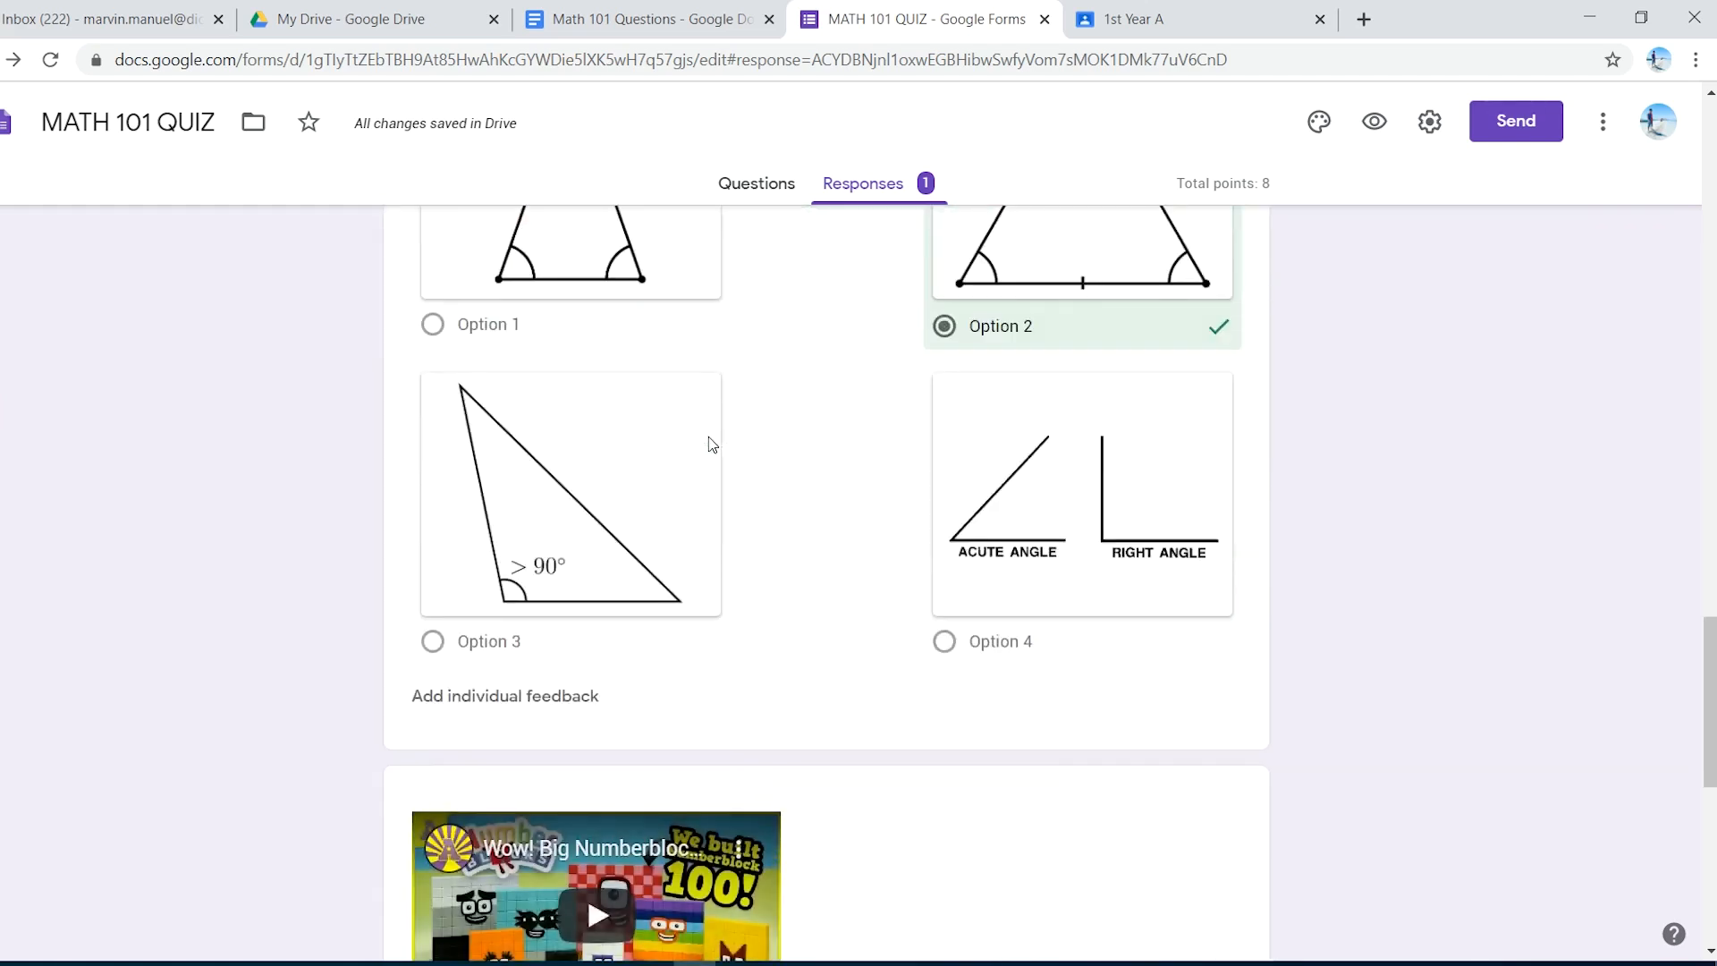
{"action": "scroll", "coordinate": [708, 437], "scroll_direction": "down", "scroll_amount": 9}
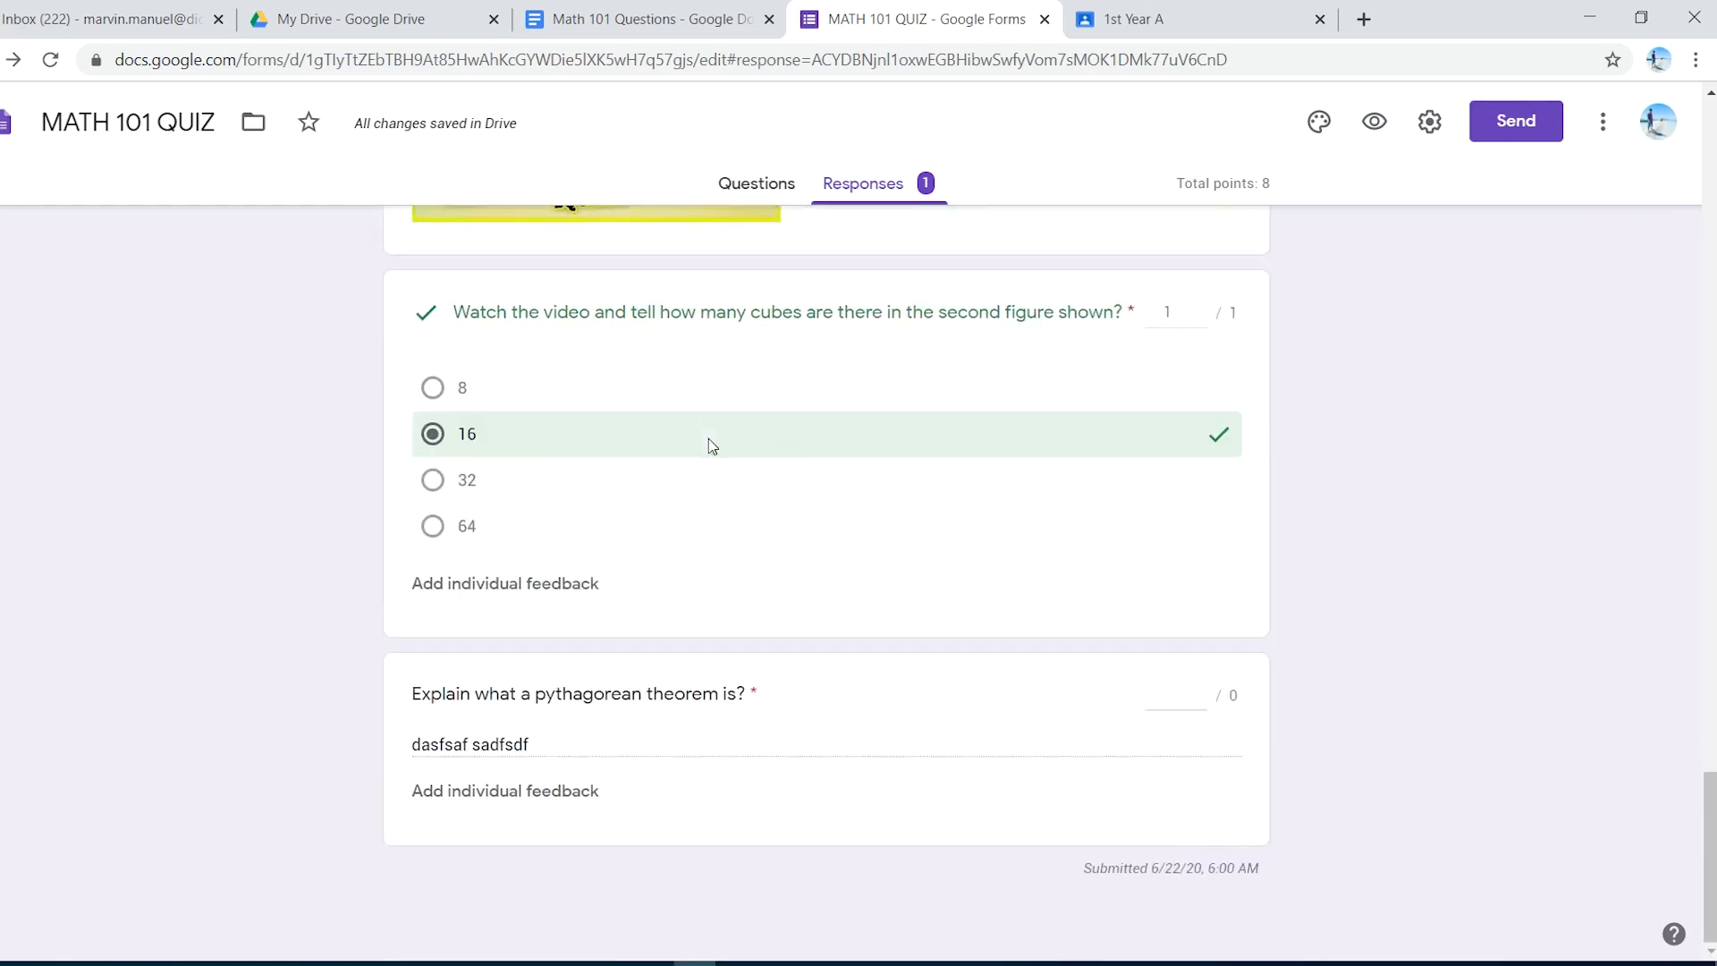
{"action": "scroll", "coordinate": [710, 443], "scroll_direction": "up", "scroll_amount": 12}
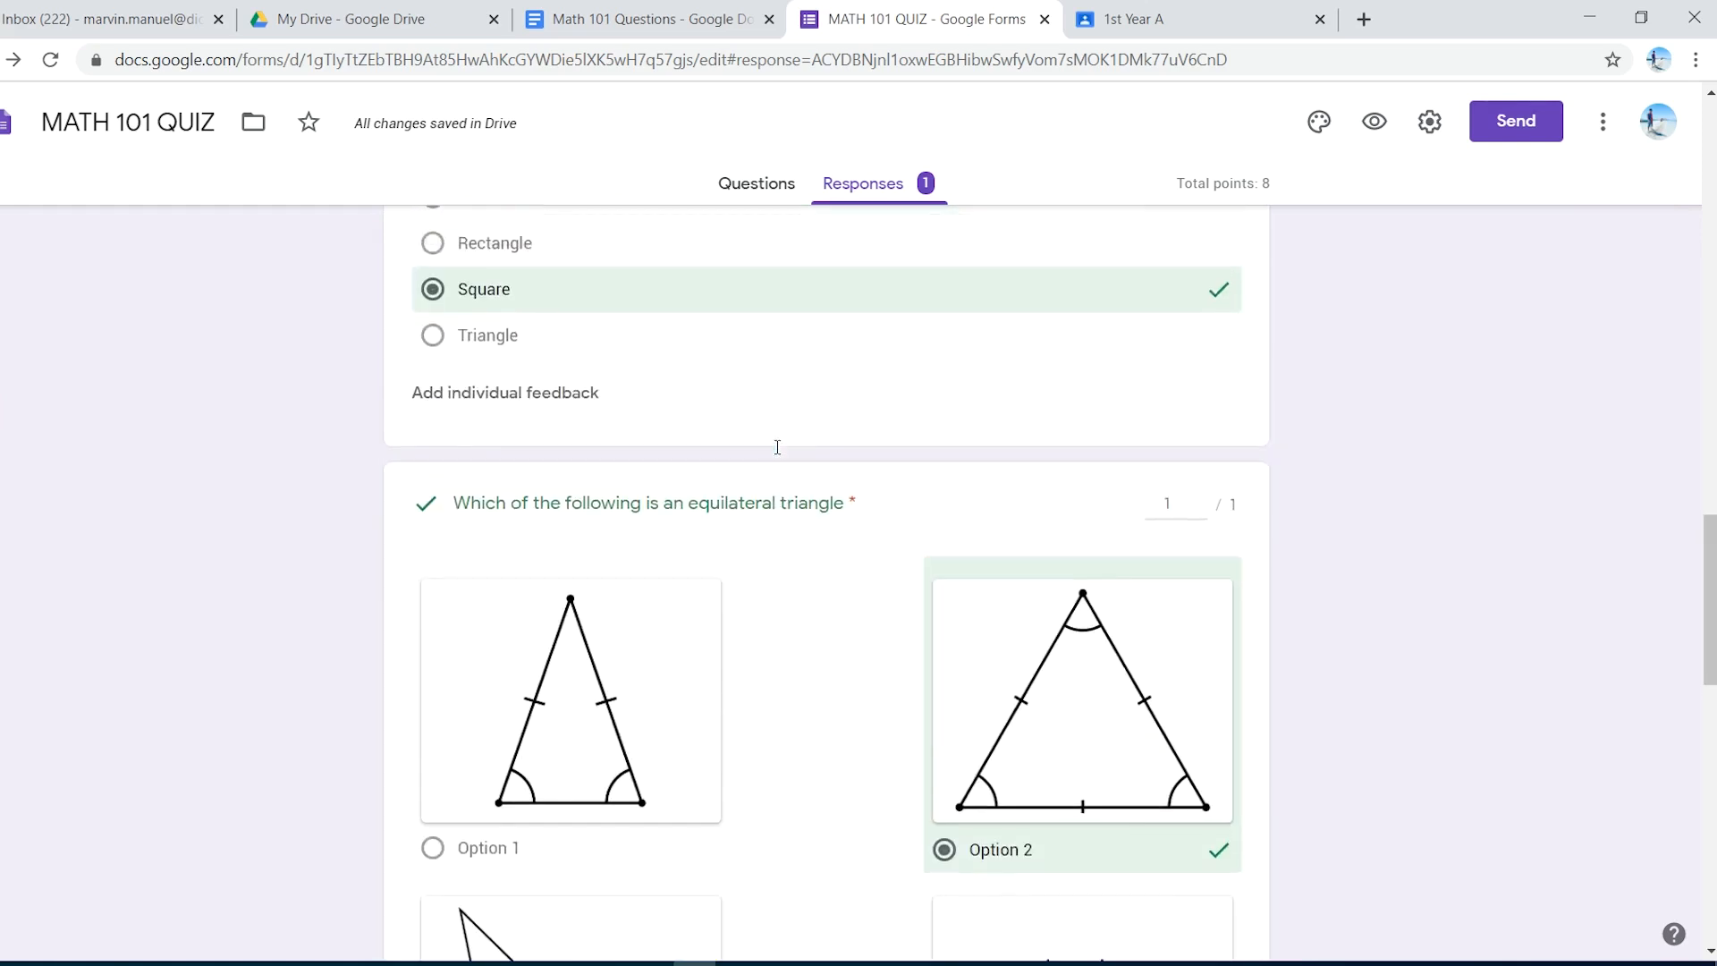
{"action": "scroll", "coordinate": [777, 447], "scroll_direction": "up", "scroll_amount": 13}
{"action": "scroll", "coordinate": [791, 467], "scroll_direction": "up", "scroll_amount": 6}
{"action": "scroll", "coordinate": [791, 468], "scroll_direction": "down", "scroll_amount": 19}
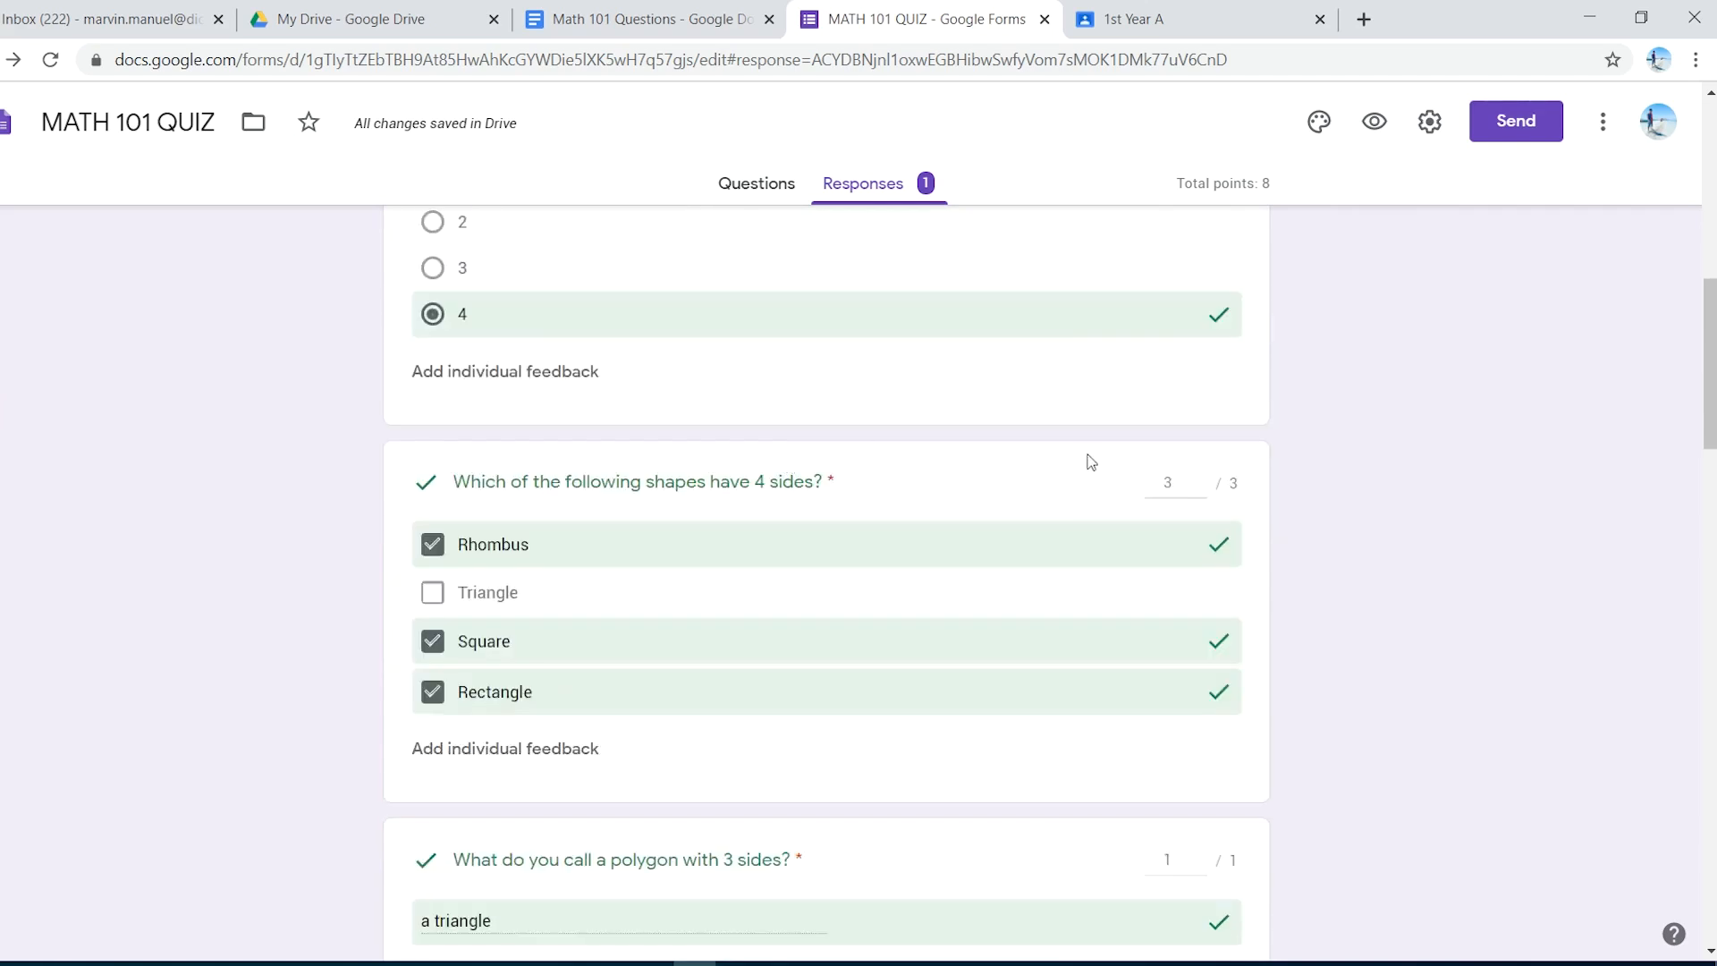
{"action": "scroll", "coordinate": [1046, 473], "scroll_direction": "down", "scroll_amount": 12}
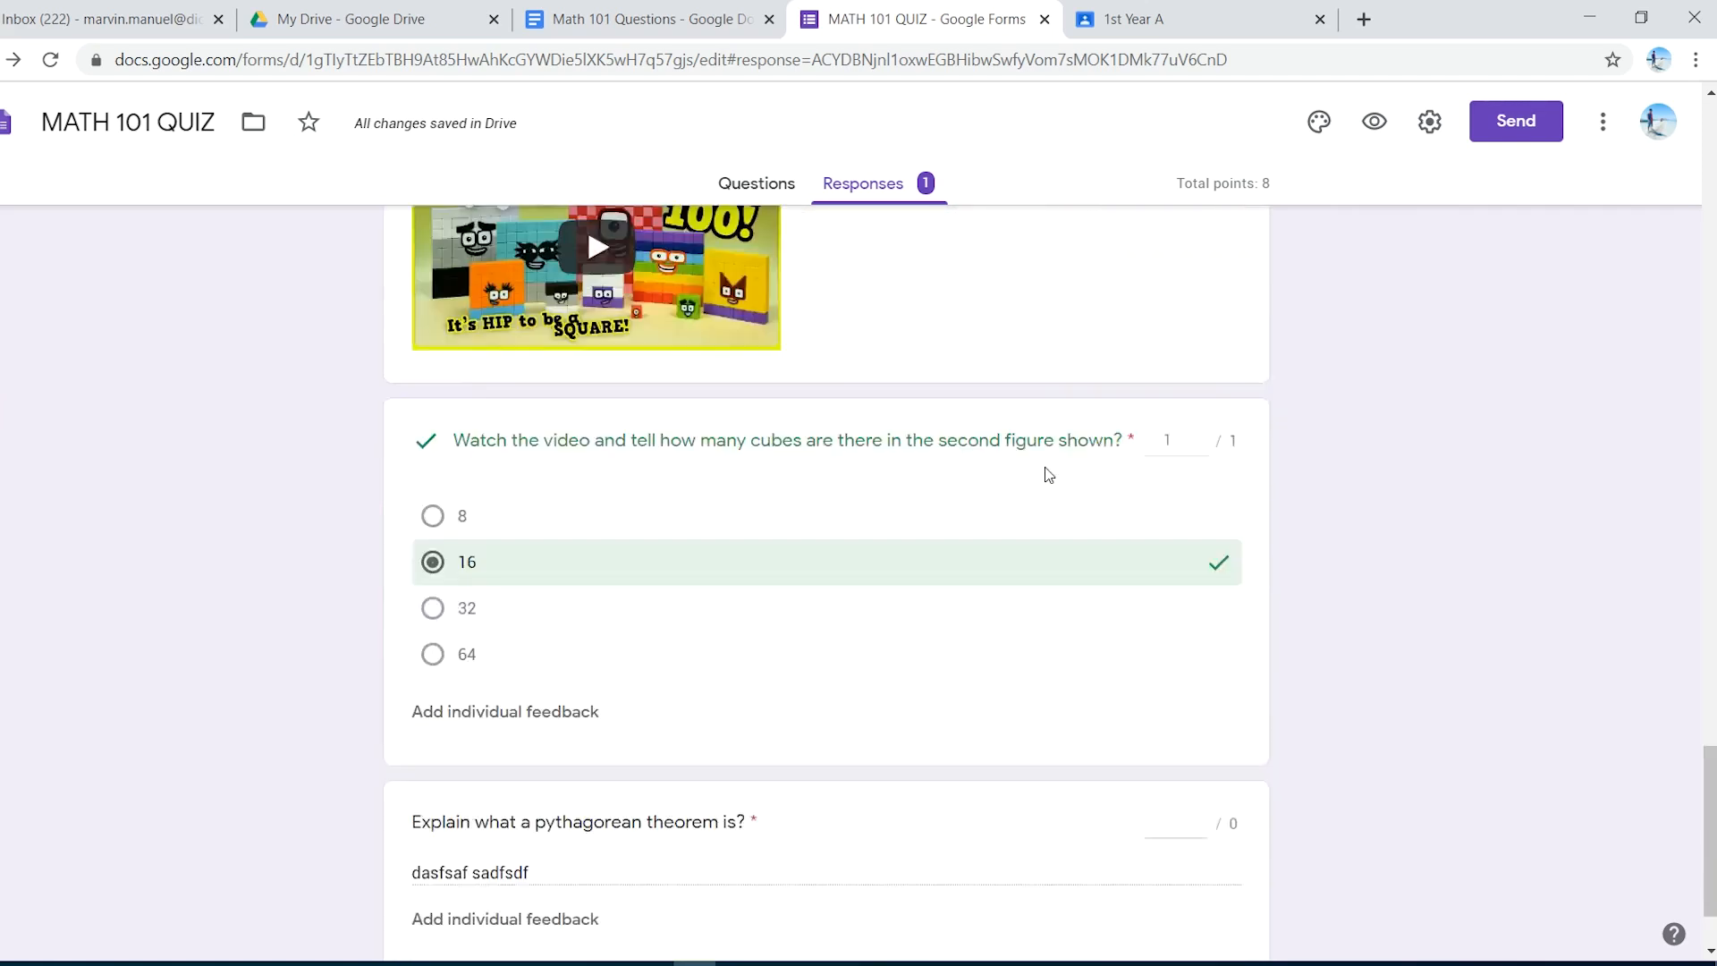
{"action": "scroll", "coordinate": [491, 701], "scroll_direction": "up", "scroll_amount": 4}
{"action": "scroll", "coordinate": [495, 704], "scroll_direction": "down", "scroll_amount": 5}
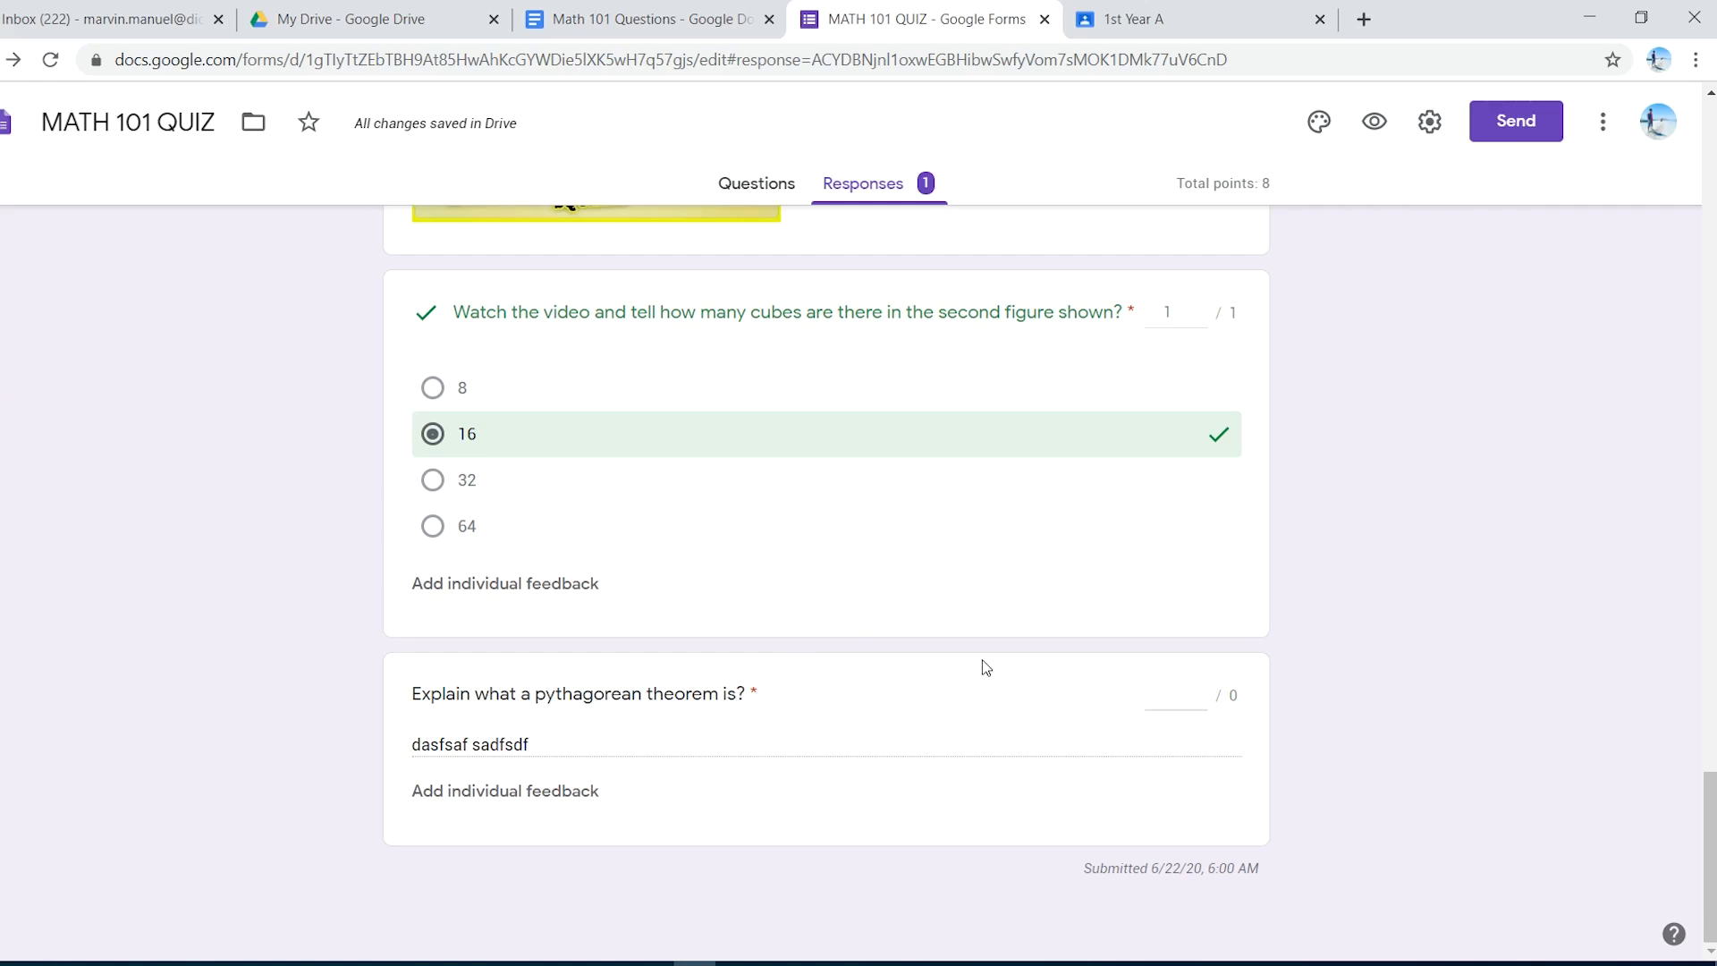
- Give the Pythagorean theorem answer 10 points and save the grade
{"action": "left_click", "coordinate": [1169, 700]}
{"action": "type", "text": "10"}
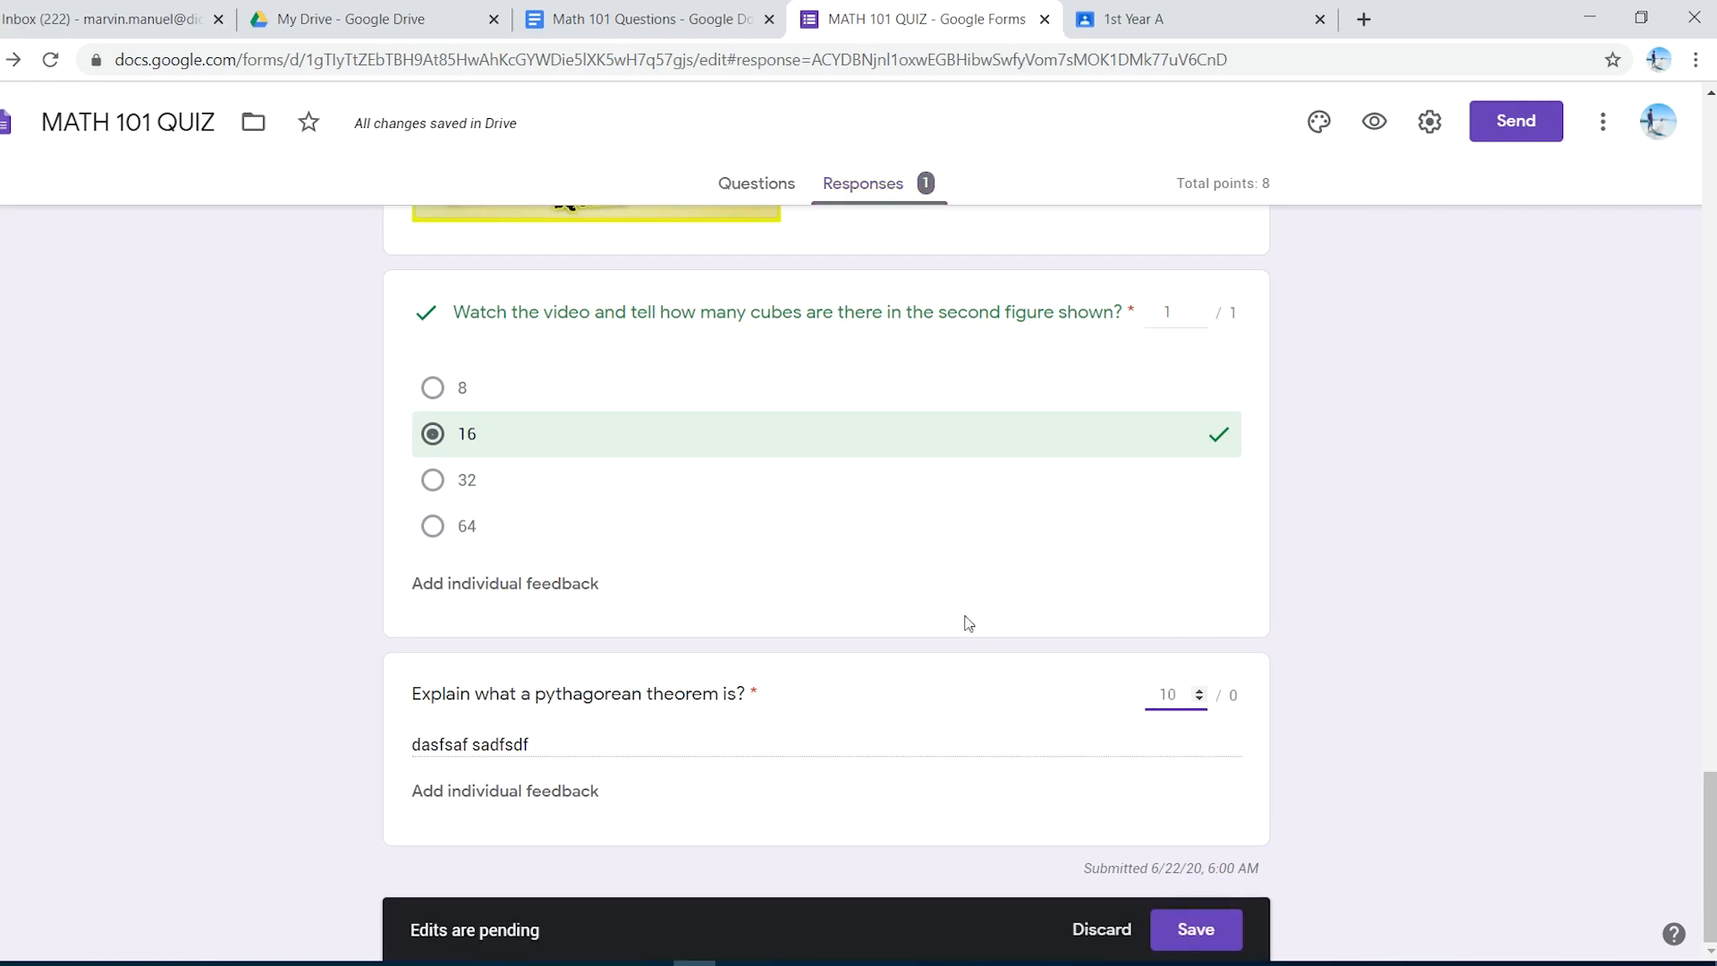
{"action": "scroll", "coordinate": [986, 778], "scroll_direction": "up", "scroll_amount": 1}
{"action": "scroll", "coordinate": [988, 784], "scroll_direction": "down", "scroll_amount": 1}
{"action": "left_click", "coordinate": [1207, 934]}
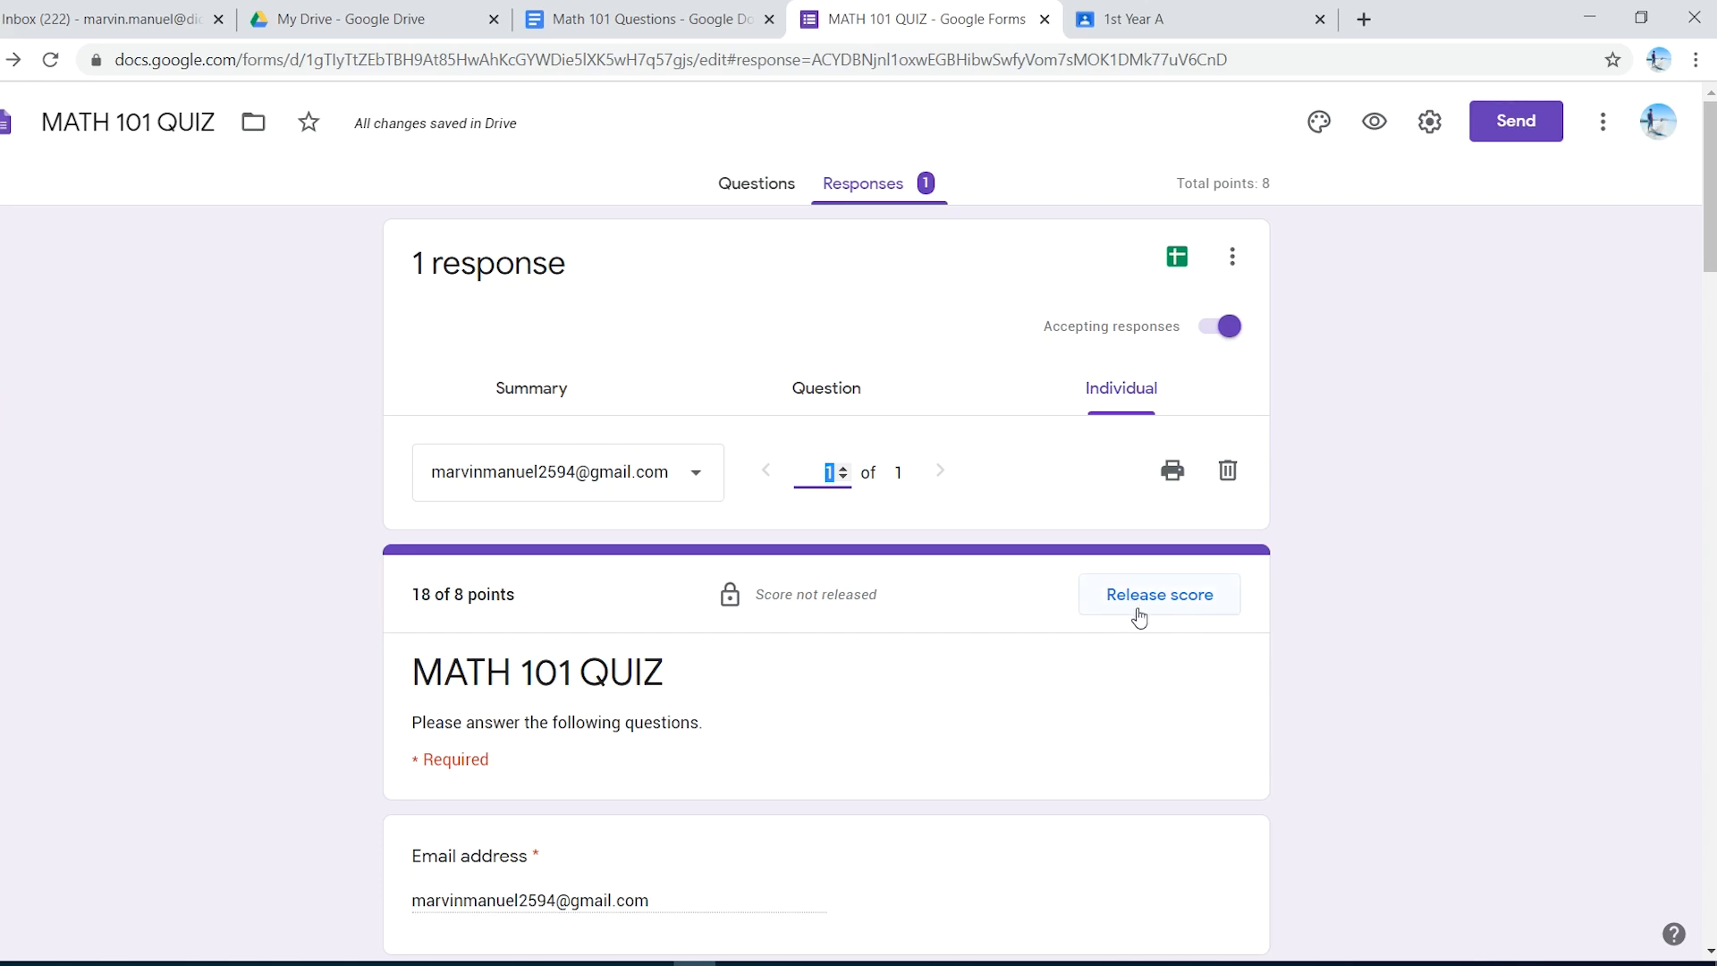
{"action": "scroll", "coordinate": [959, 739], "scroll_direction": "down", "scroll_amount": 5}
{"action": "scroll", "coordinate": [959, 739], "scroll_direction": "up", "scroll_amount": 5}
- Review the Scores section of the responses Summary
{"action": "left_click", "coordinate": [569, 397]}
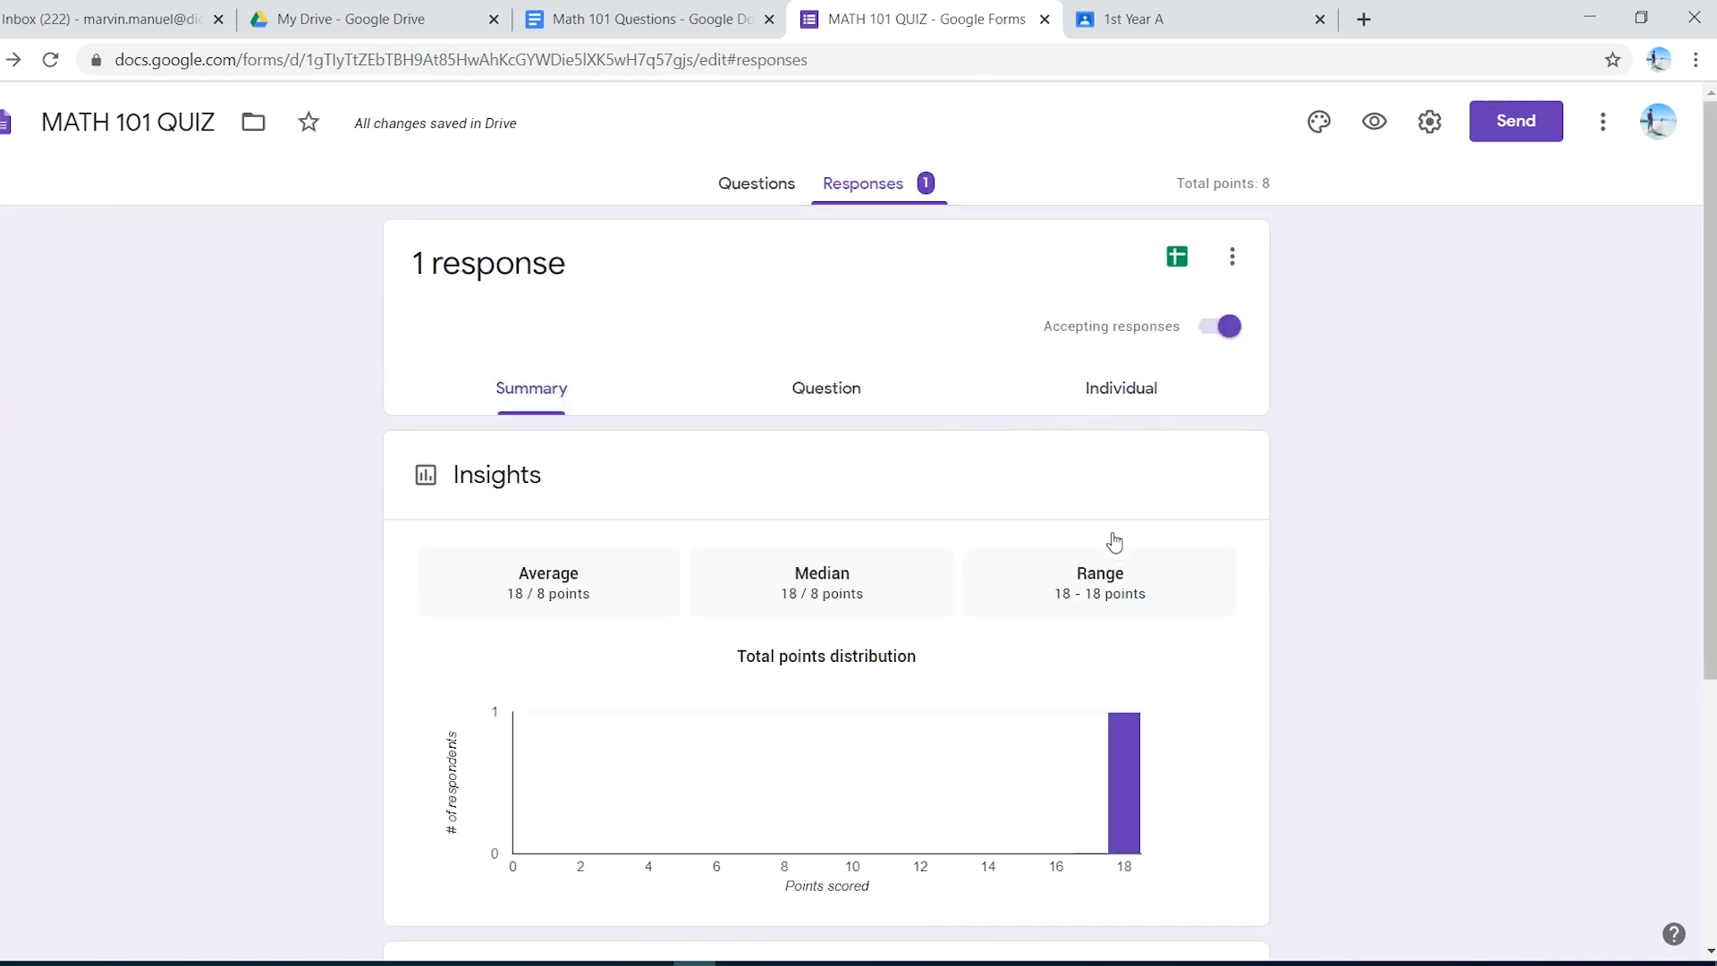
{"action": "scroll", "coordinate": [920, 617], "scroll_direction": "down", "scroll_amount": 4}
{"action": "scroll", "coordinate": [922, 621], "scroll_direction": "up", "scroll_amount": 4}
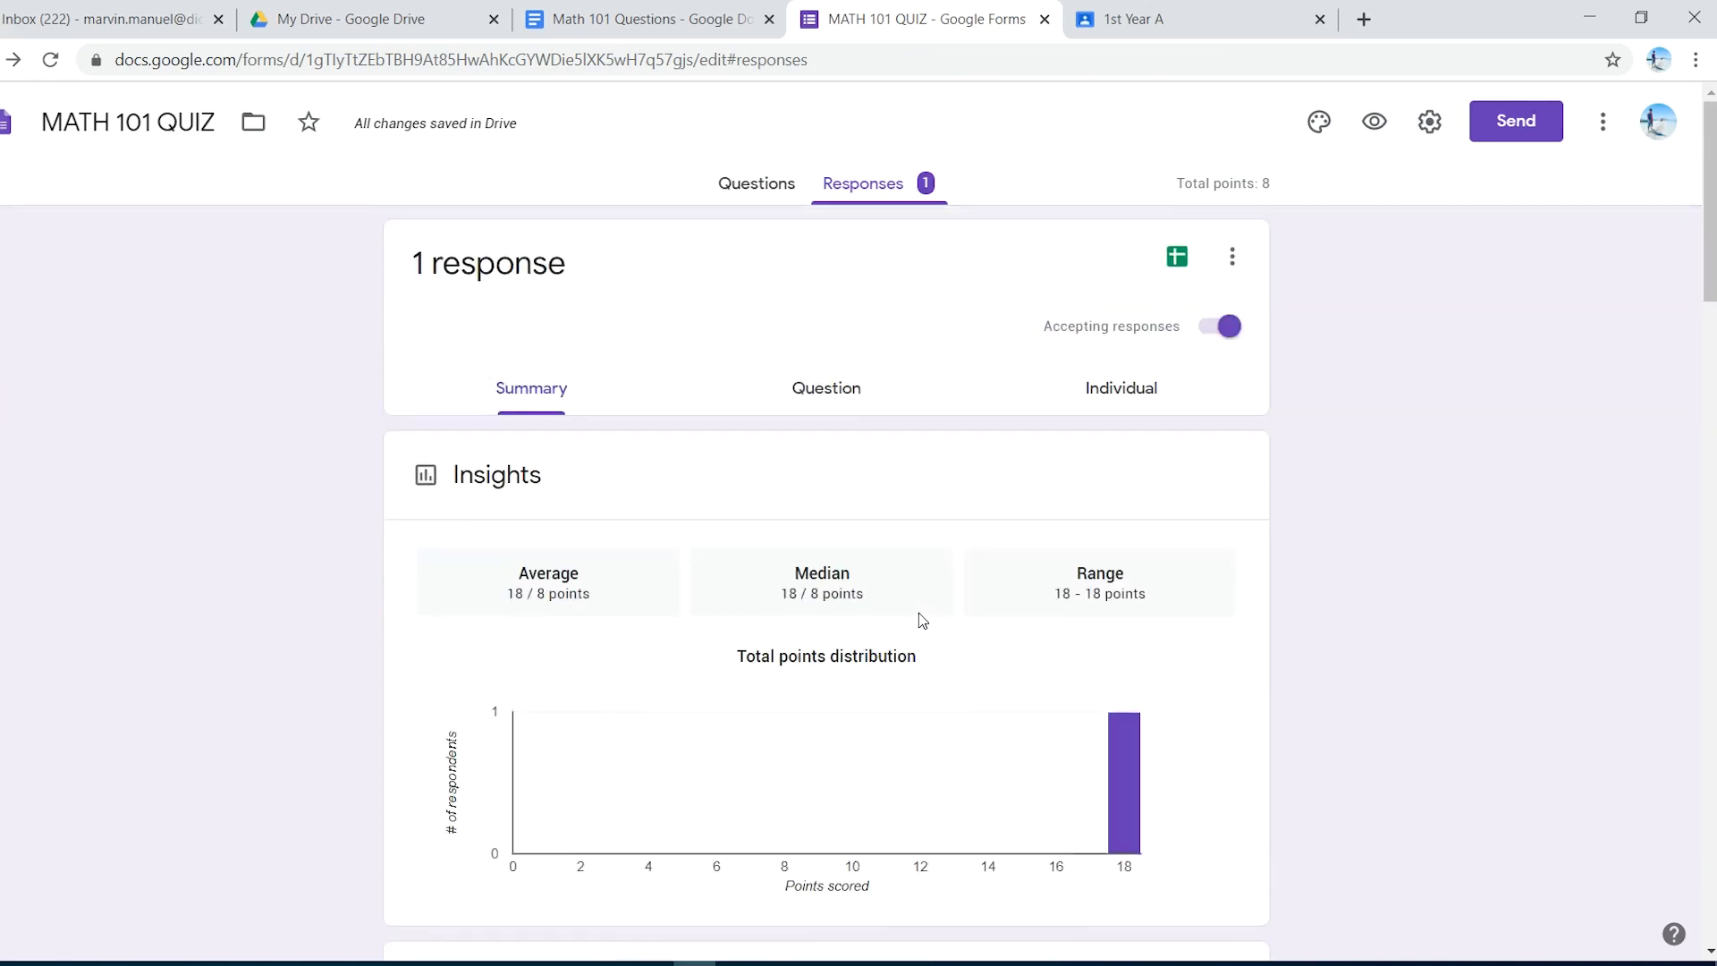
{"action": "scroll", "coordinate": [922, 620], "scroll_direction": "down", "scroll_amount": 5}
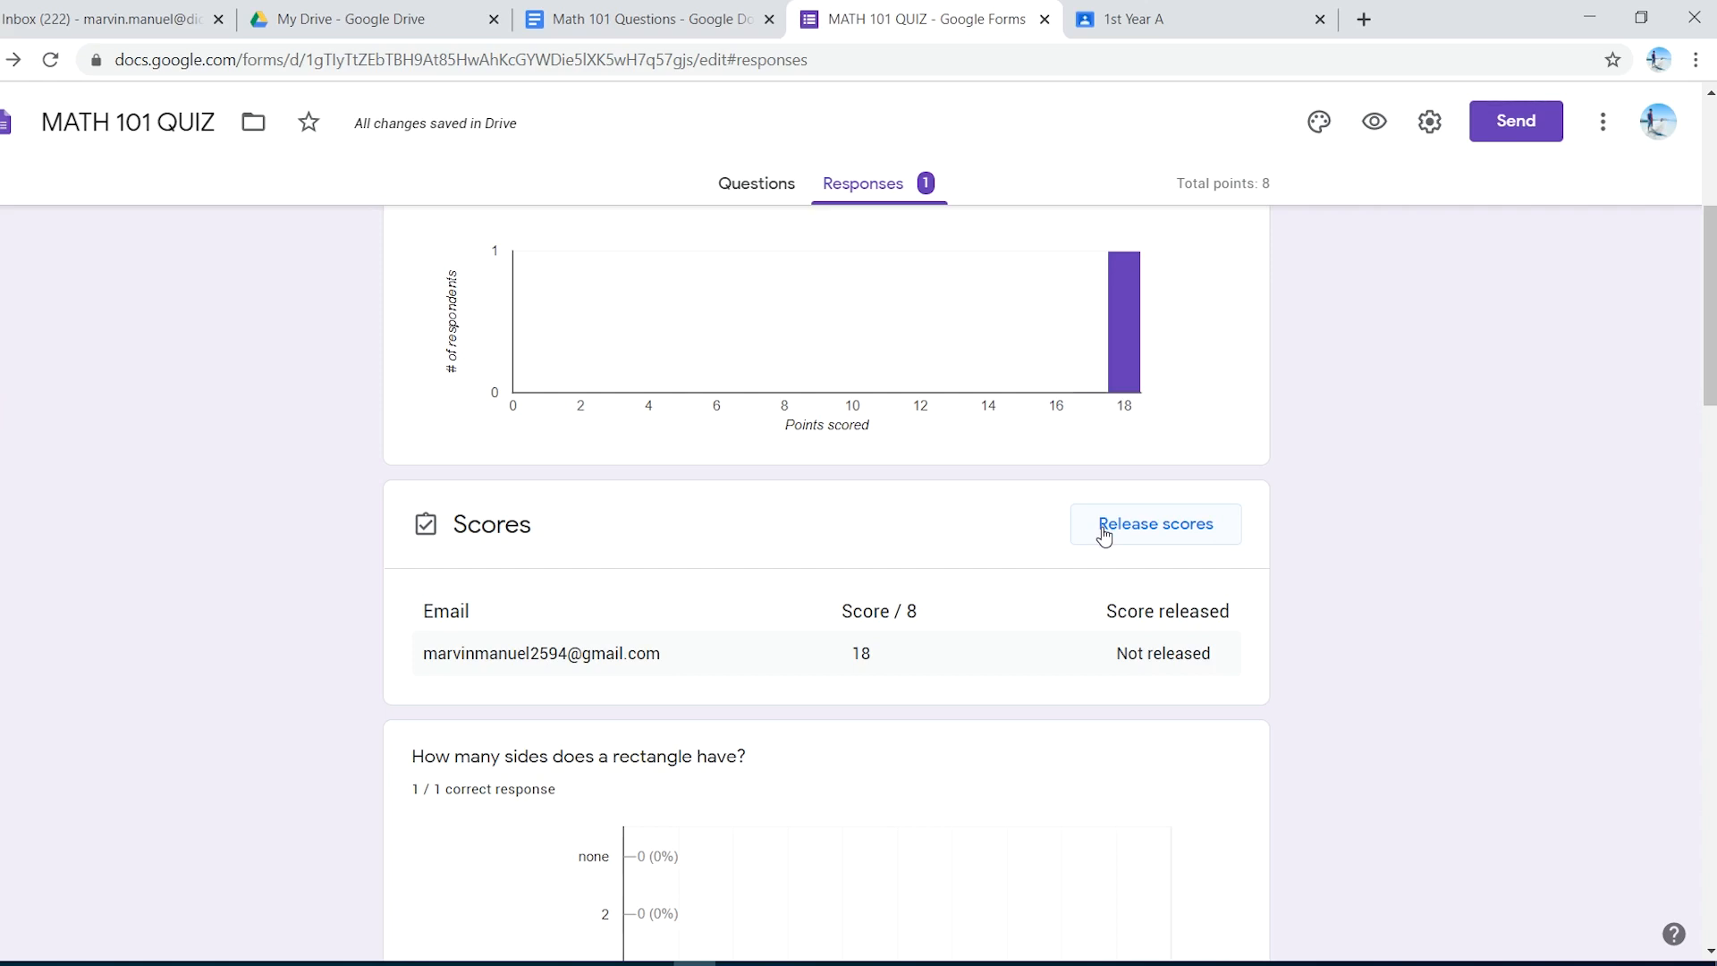
{"action": "scroll", "coordinate": [1115, 541], "scroll_direction": "up", "scroll_amount": 5}
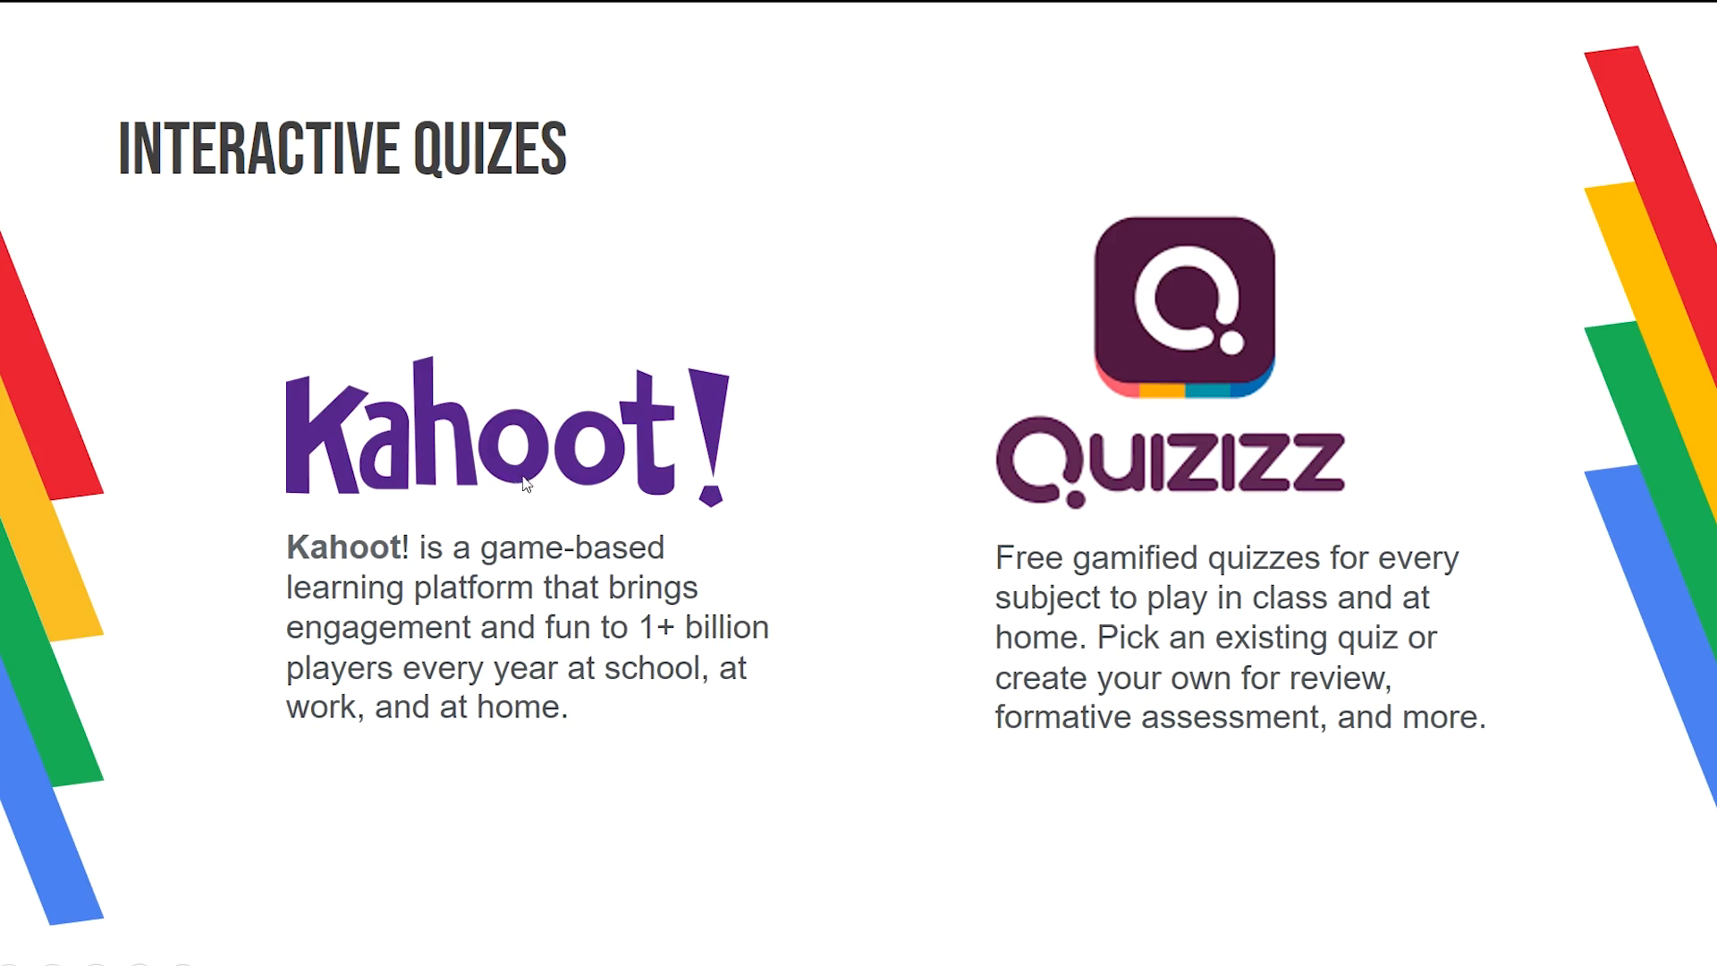
- Close the Google Classroom class list tab and start a blank new browser tab
{"action": "key", "text": "alt+Tab"}
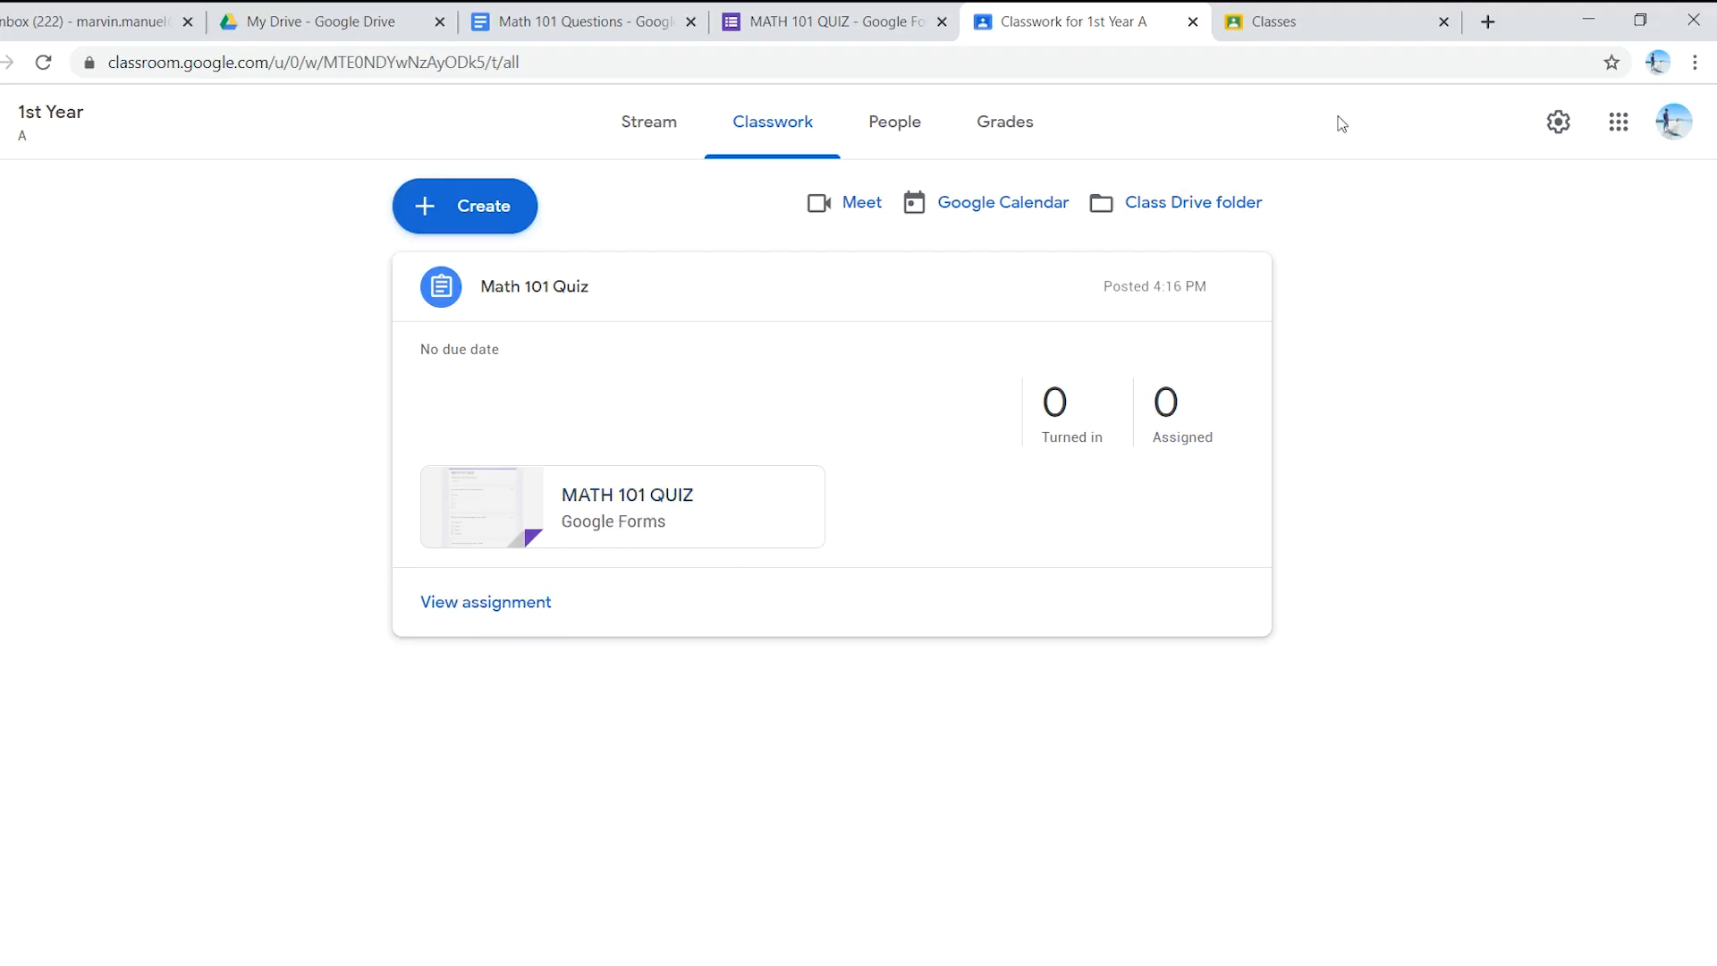
{"action": "left_click", "coordinate": [1288, 27]}
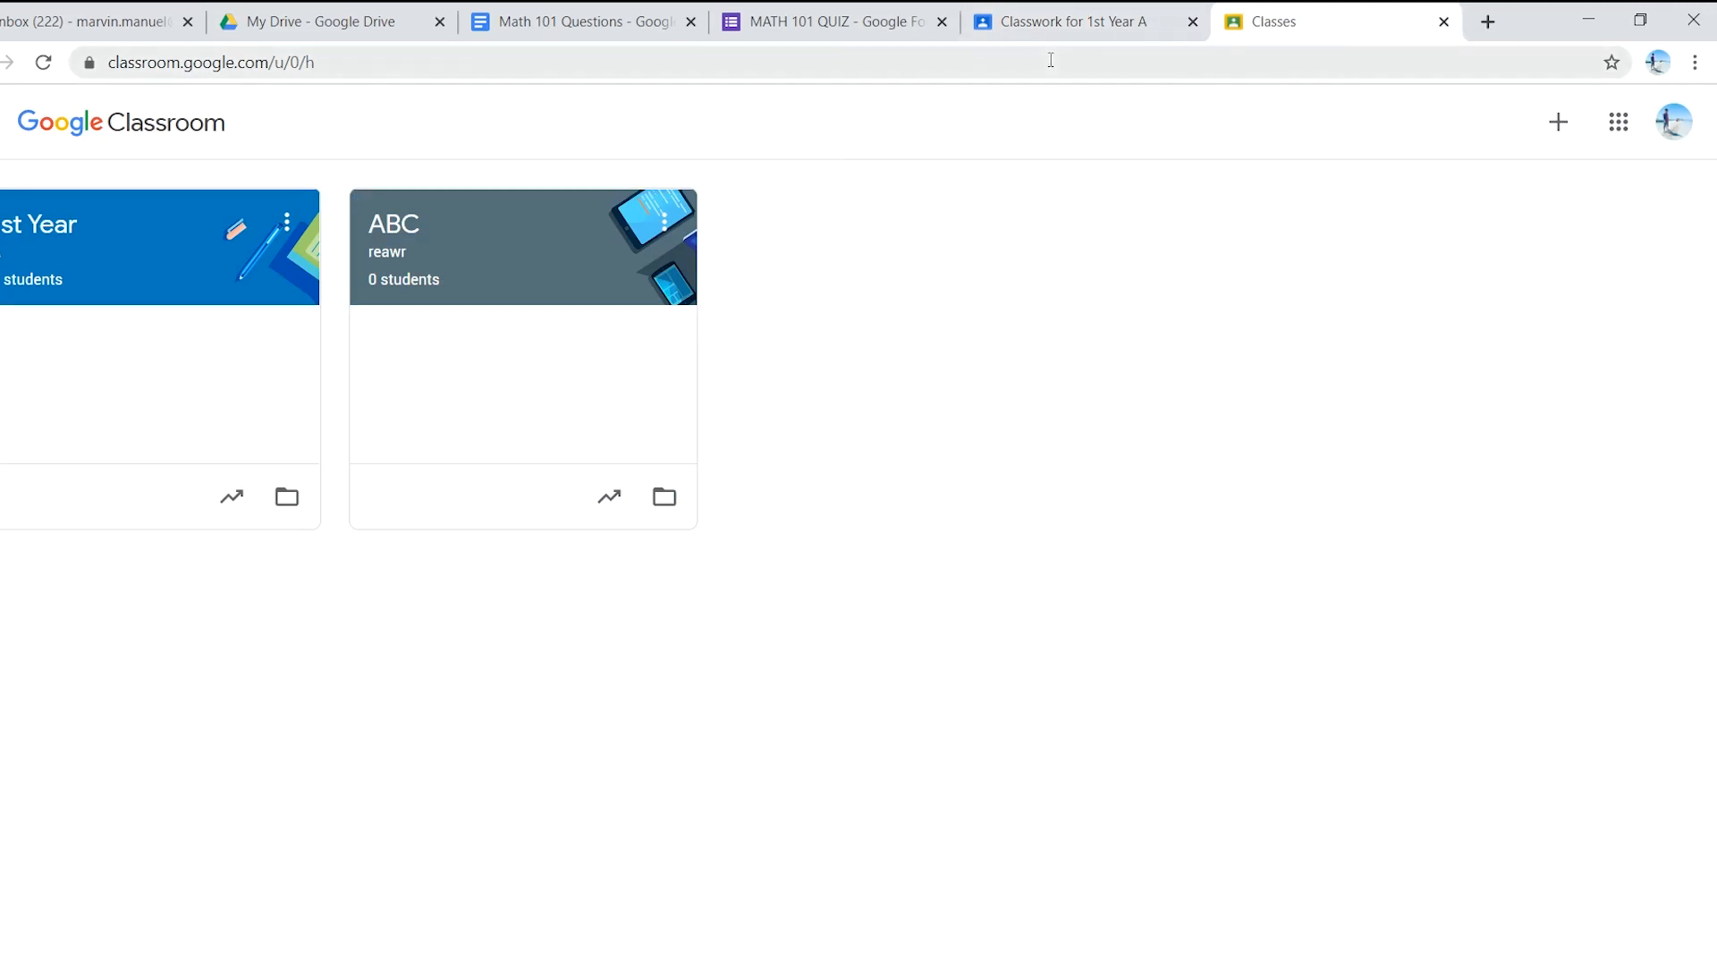
{"action": "left_click", "coordinate": [1443, 22]}
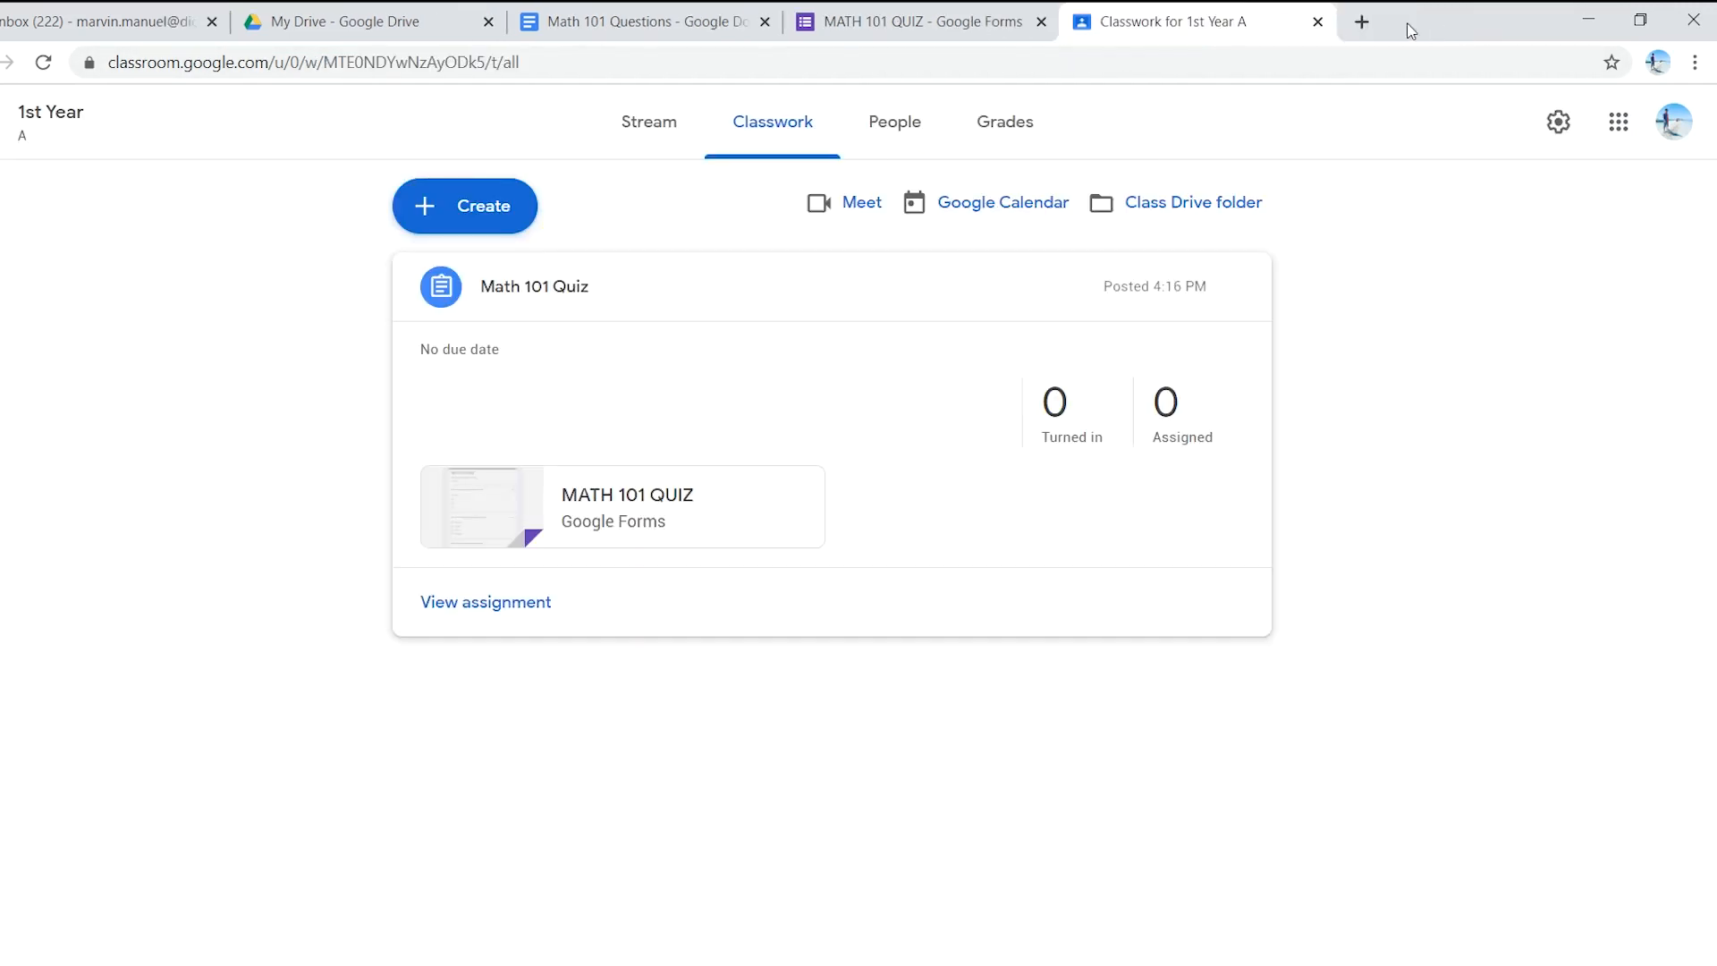
{"action": "left_click", "coordinate": [1362, 22]}
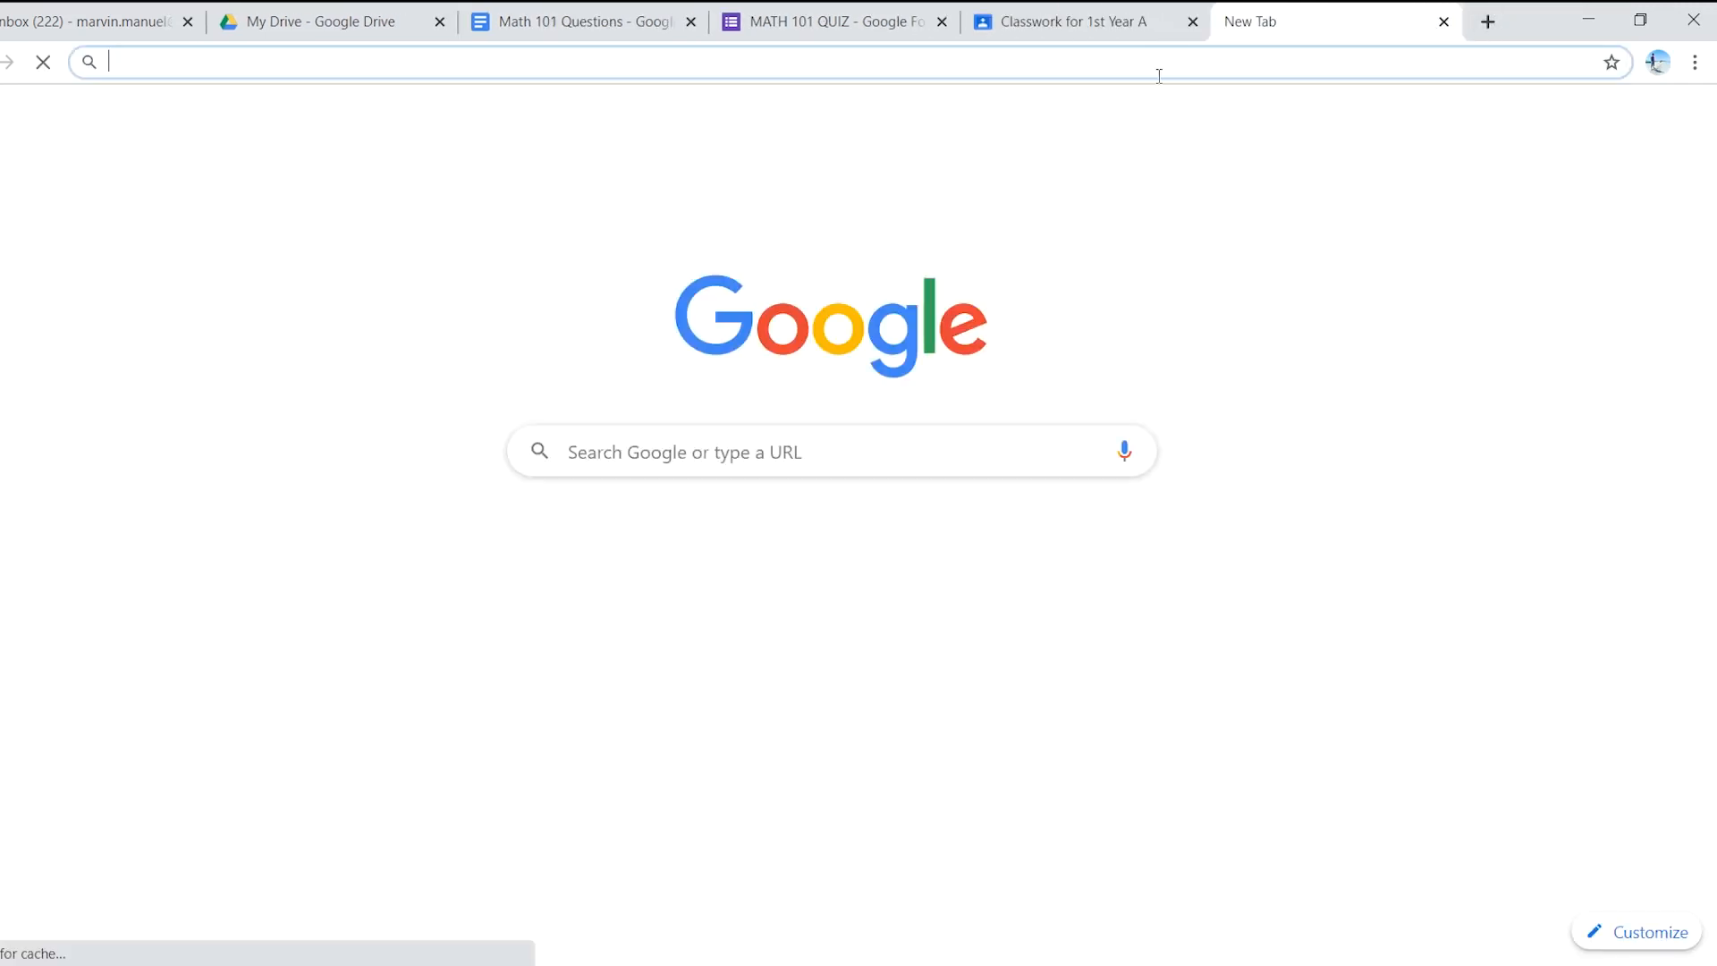
- Load kahoot.com in the new Chrome tab
{"action": "type", "text": "kahootc"}
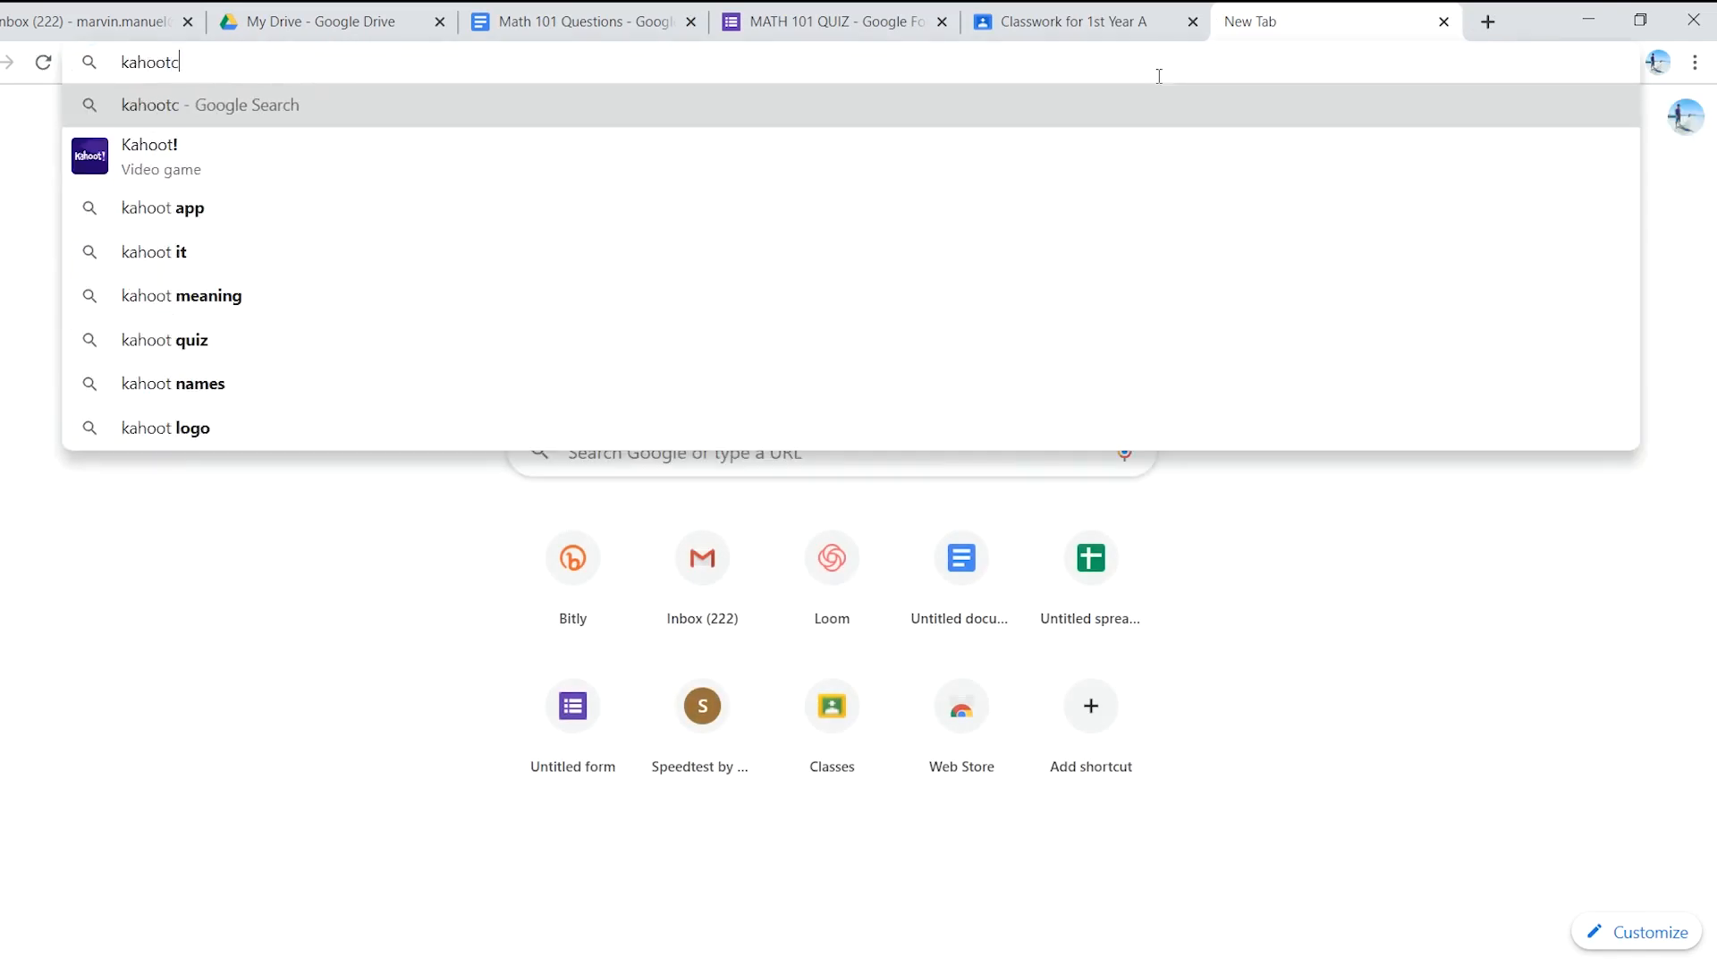
{"action": "type", "text": "om"}
{"action": "key", "text": "BackSpace"}
{"action": "key", "text": "BackSpace"}
{"action": "key", "text": "BackSpace"}
{"action": "type", "text": ".com"}
{"action": "key", "text": "Return"}
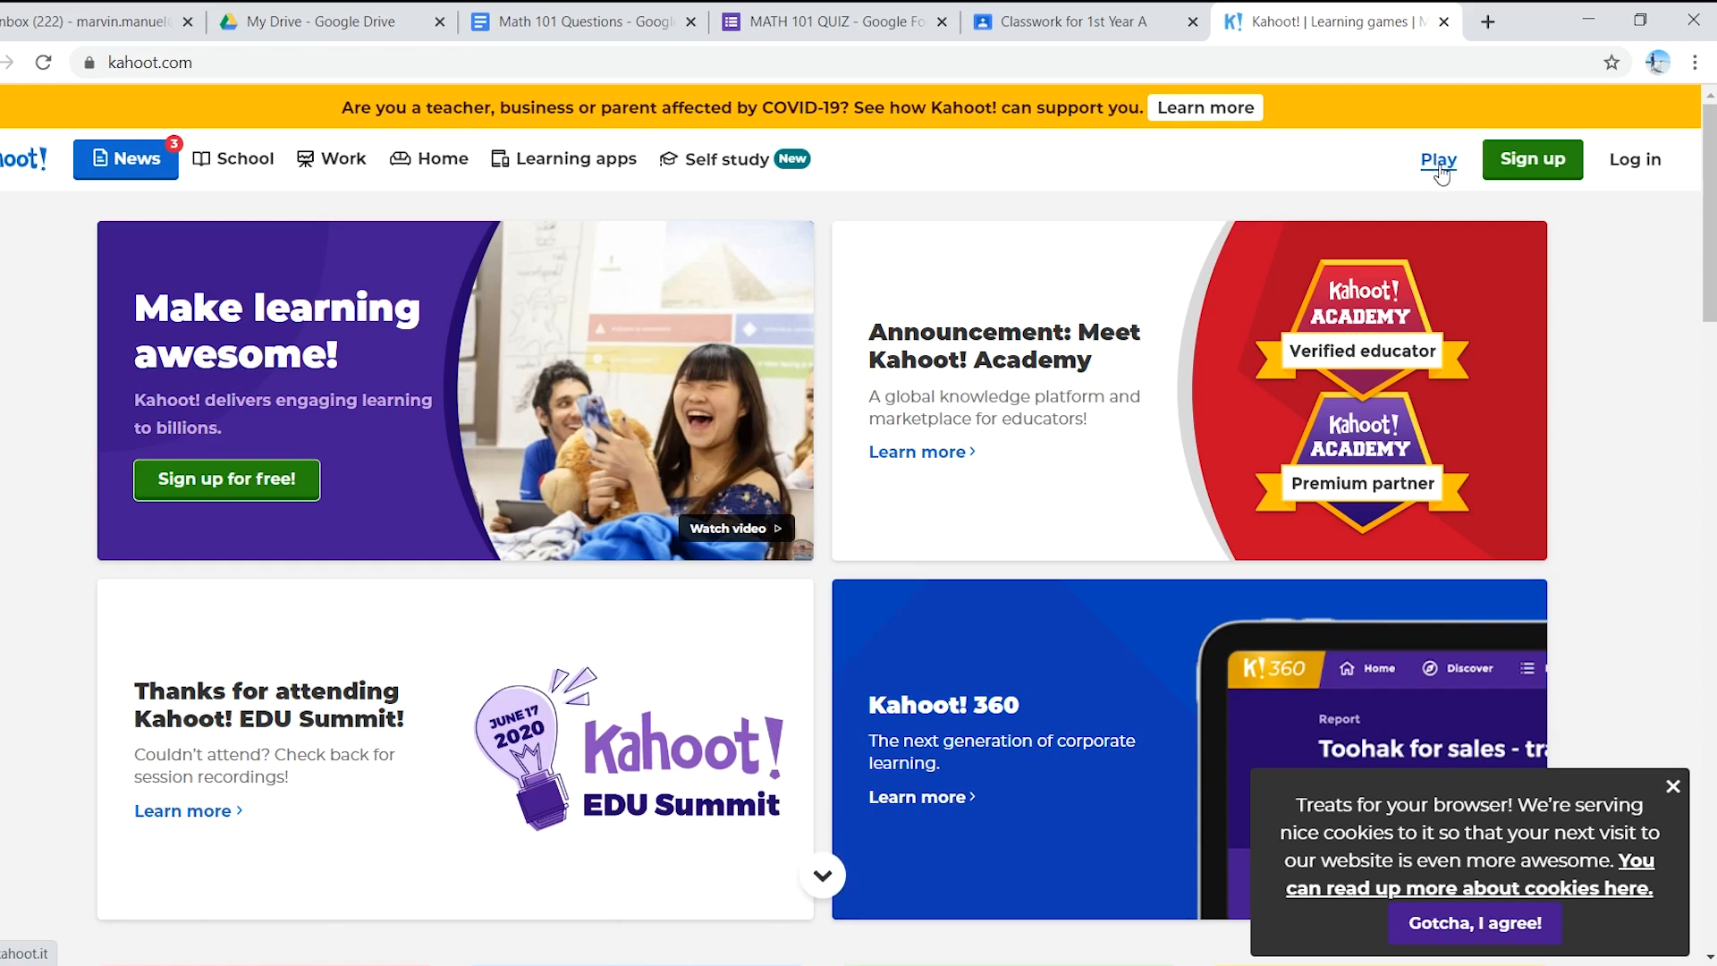
- Open Kahoot!'s sign-up page from the green Sign up button on the homepage
{"action": "right_click", "coordinate": [1441, 175]}
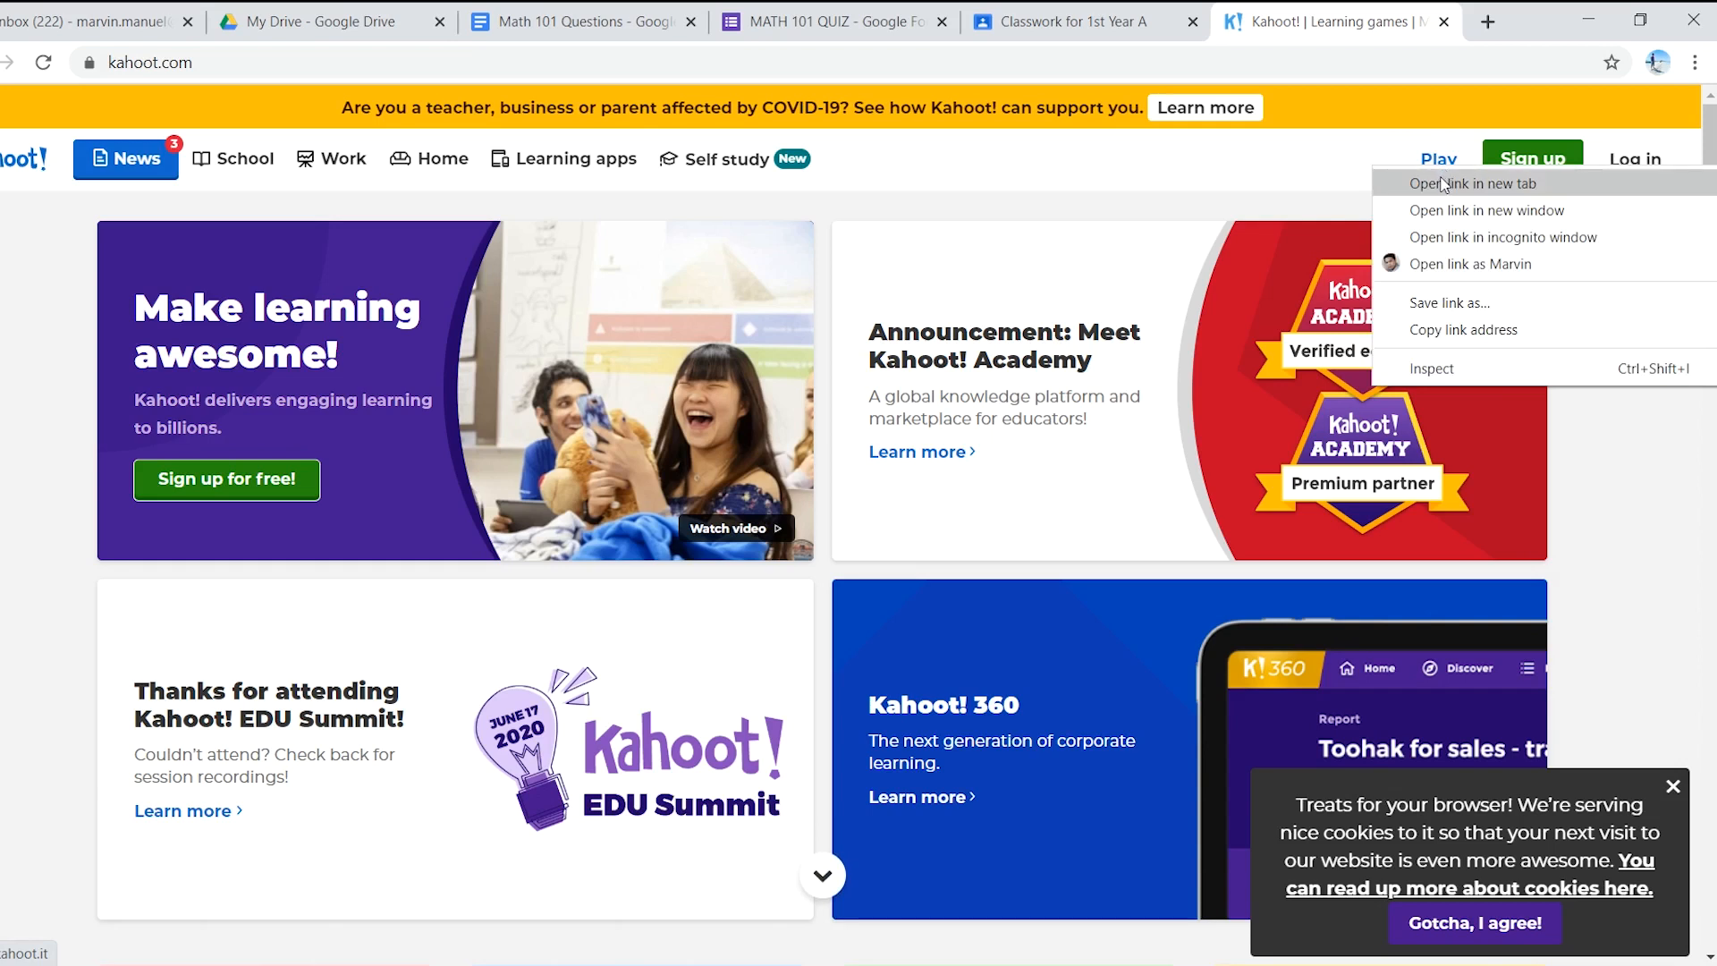
{"action": "left_click", "coordinate": [1347, 159]}
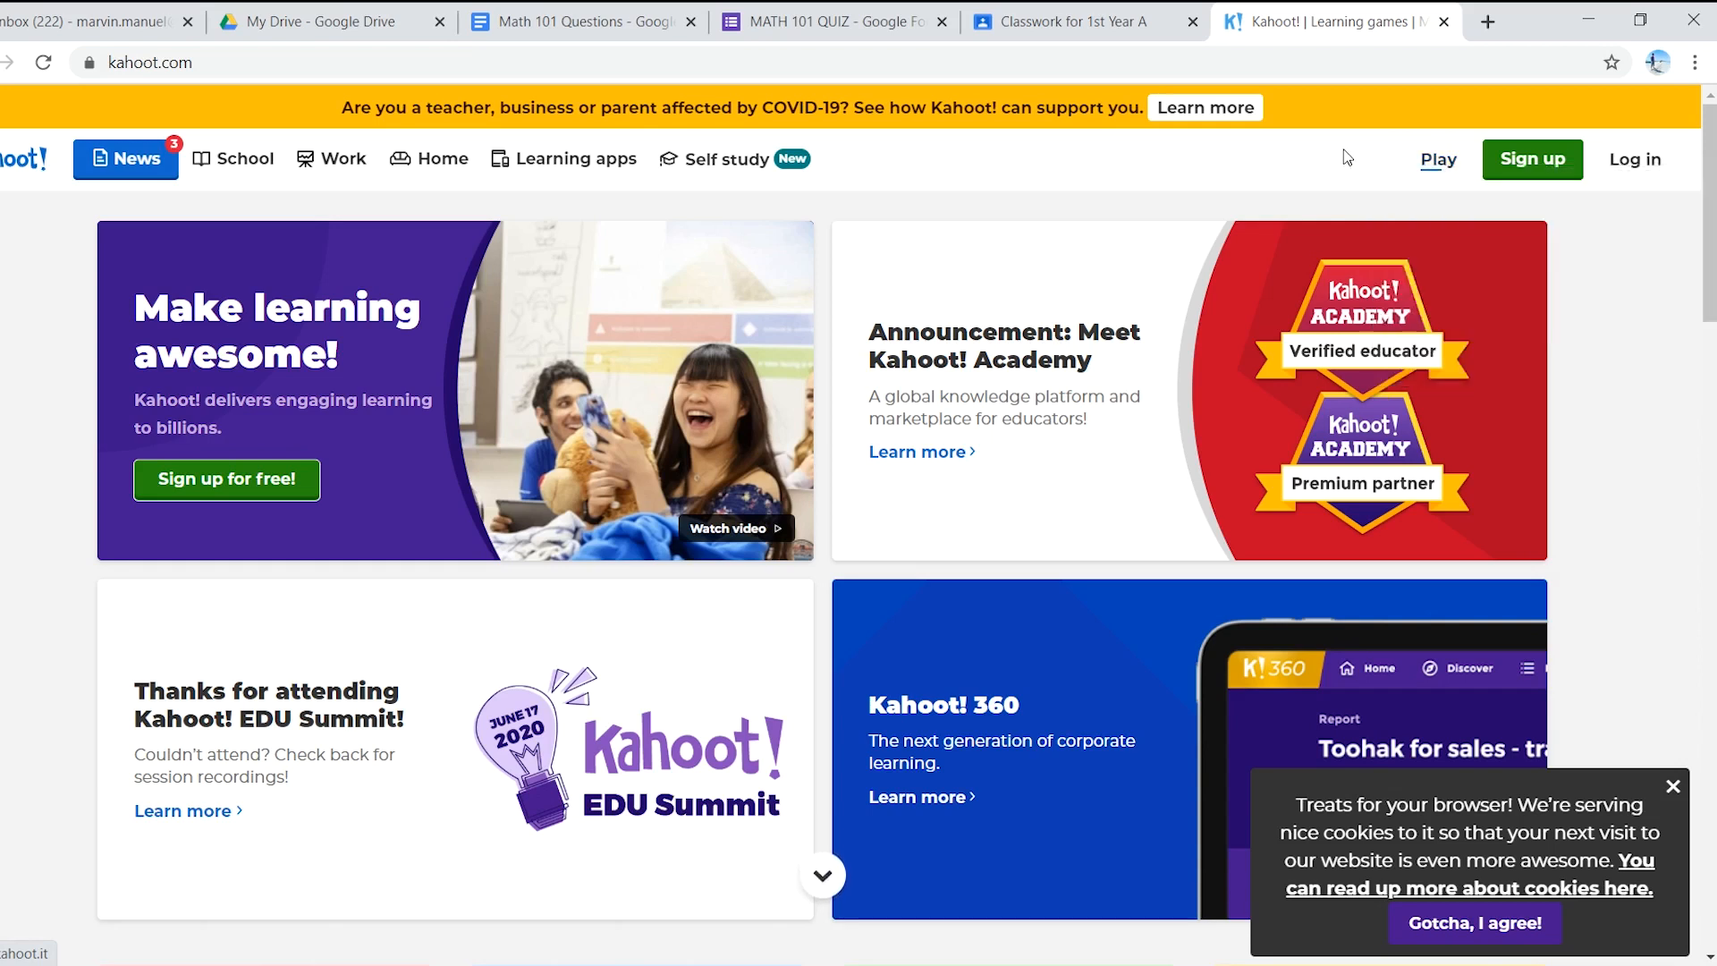
{"action": "left_click", "coordinate": [1539, 168]}
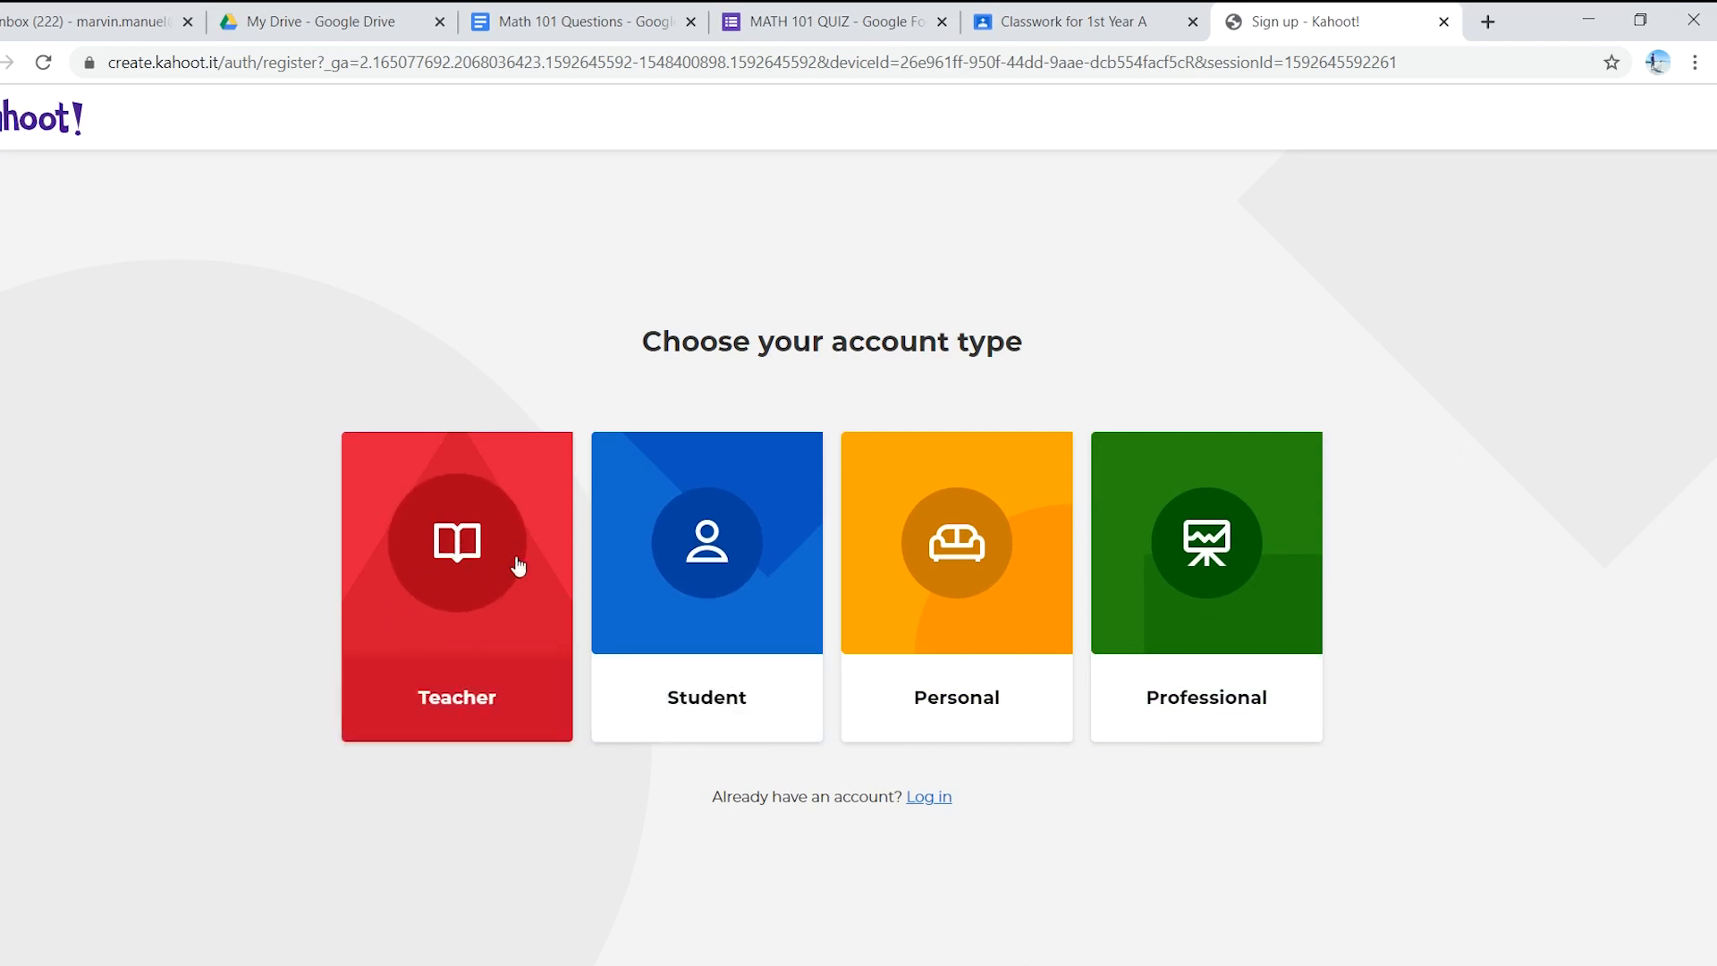
{"action": "left_click", "coordinate": [440, 611]}
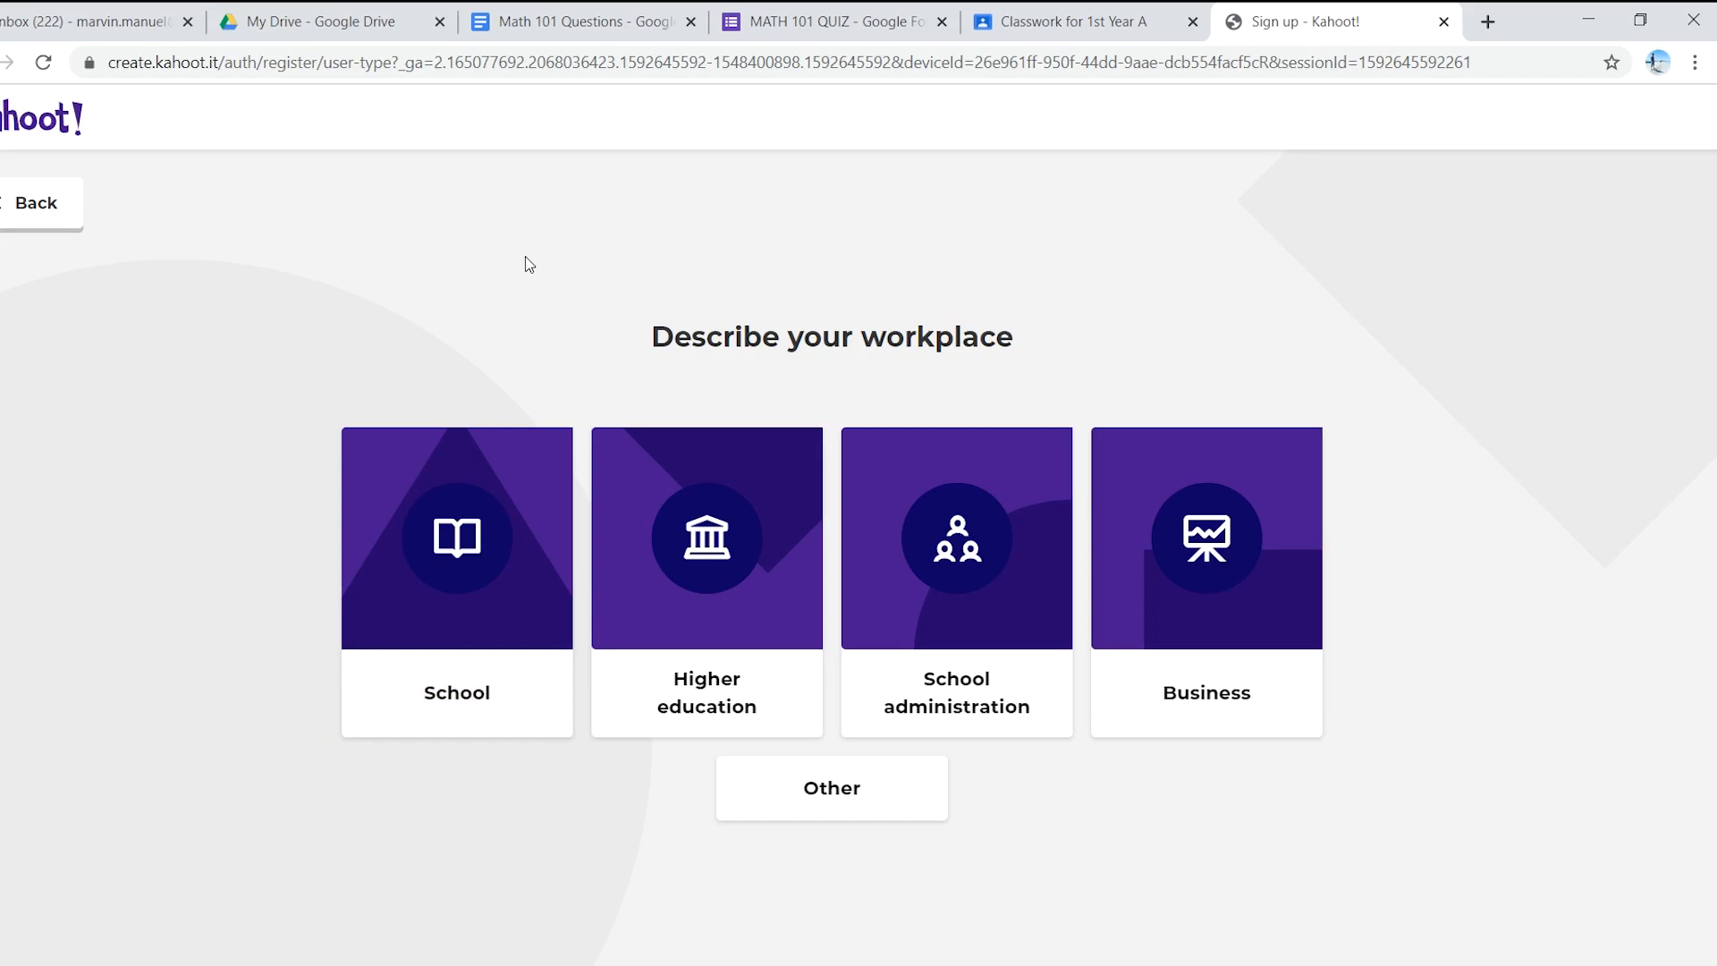
{"action": "left_click", "coordinate": [6, 61]}
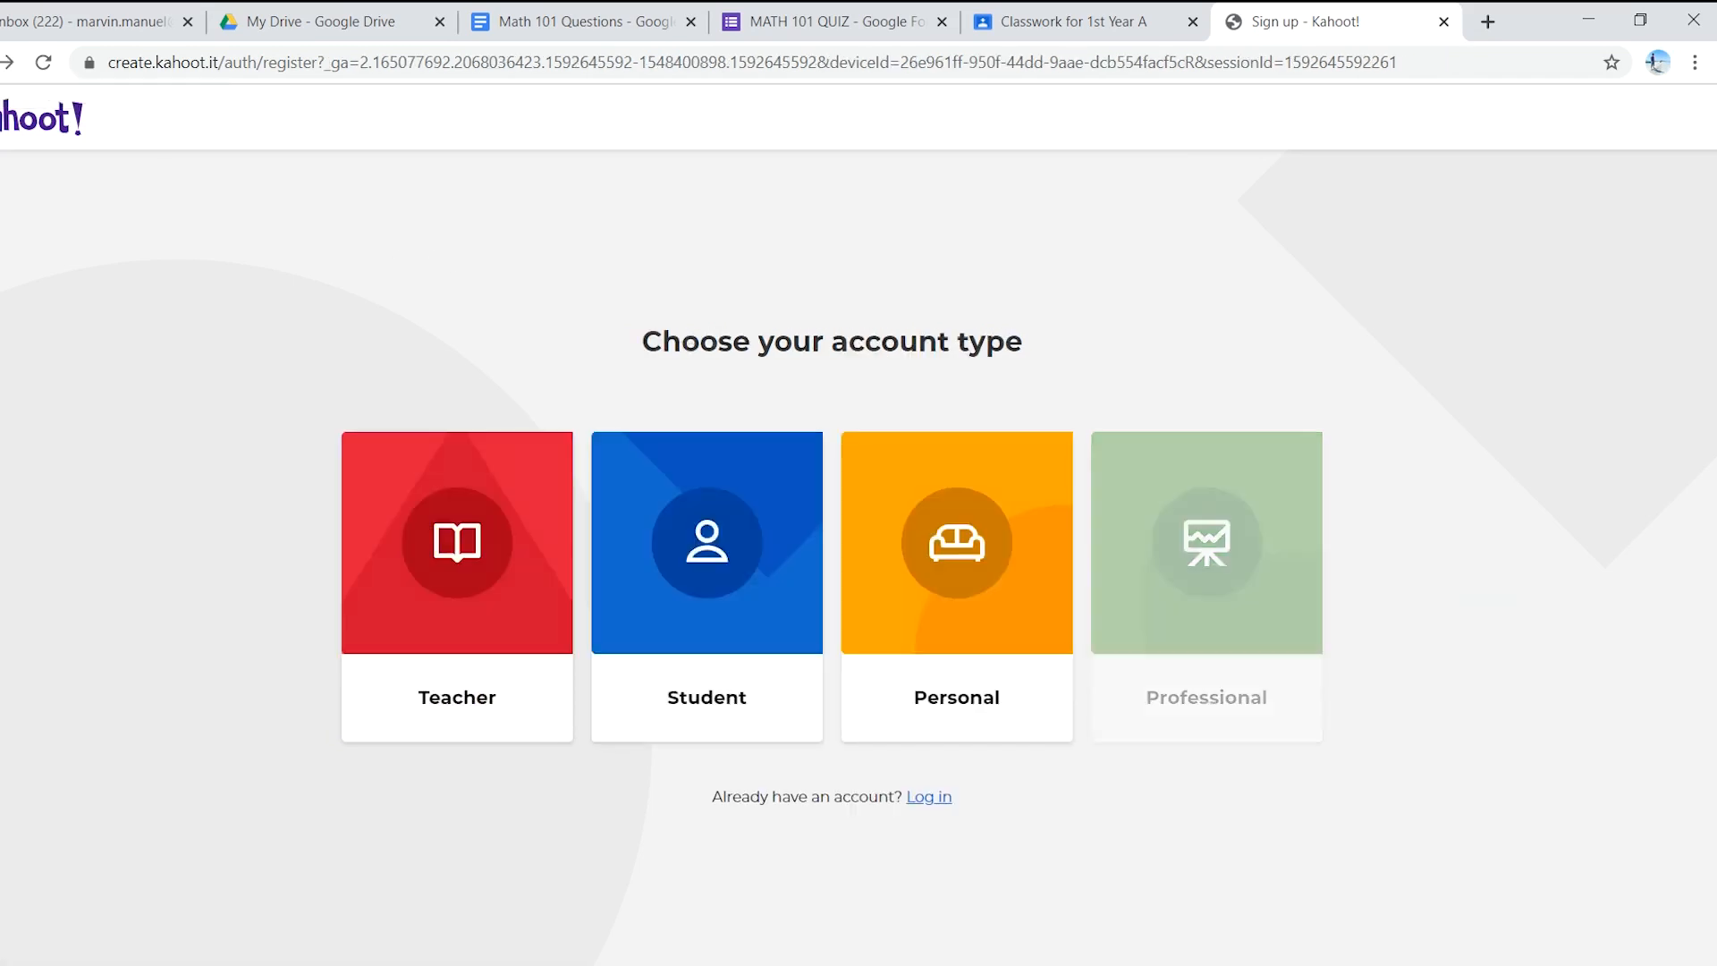
- Log in to the existing Kahoot! account from kahoot.com with its username and password
{"action": "left_click", "coordinate": [2, 62]}
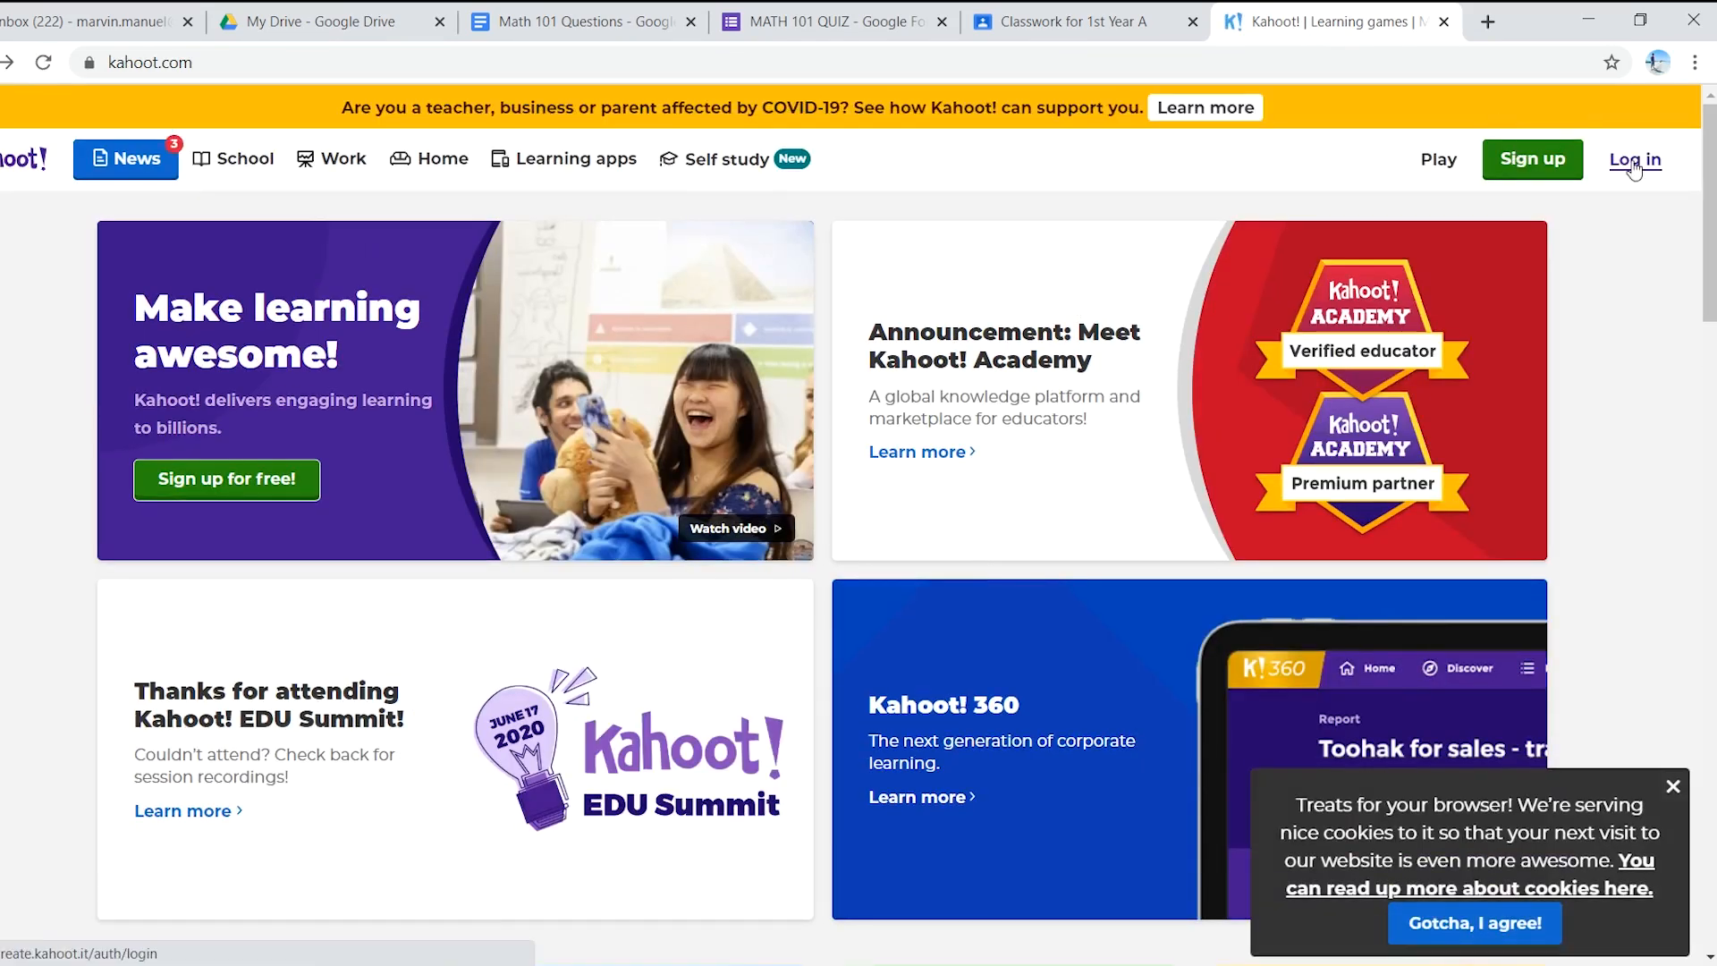
{"action": "left_click", "coordinate": [1634, 170]}
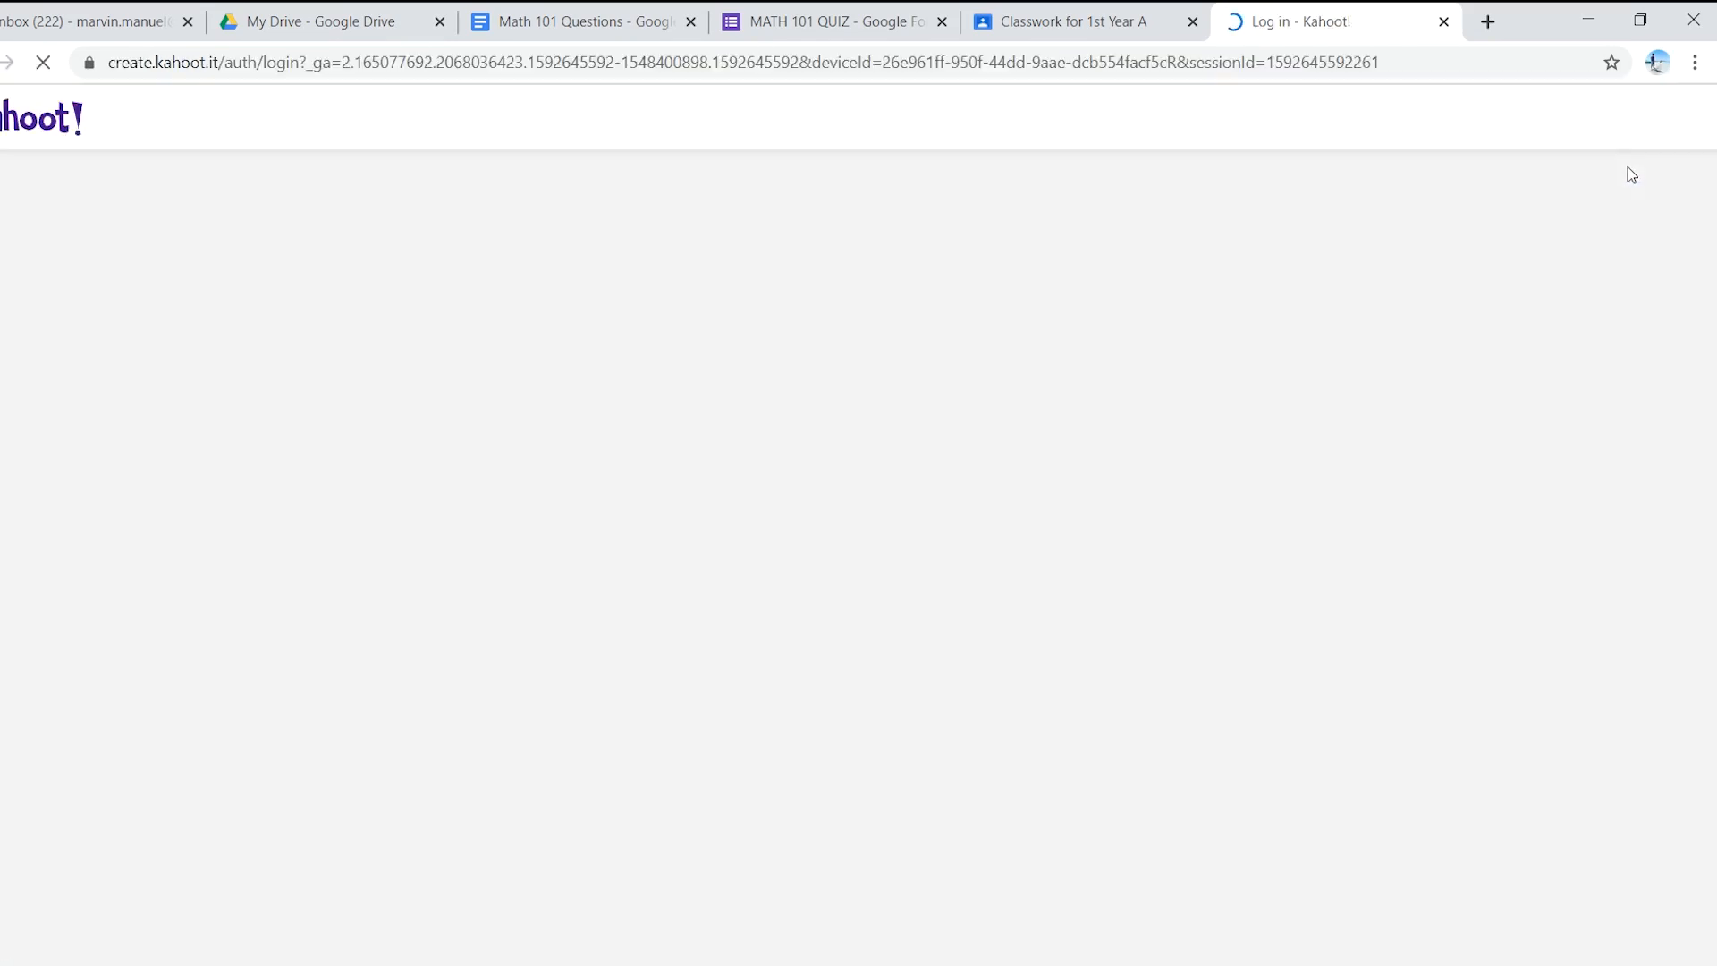
{"action": "left_click", "coordinate": [907, 416]}
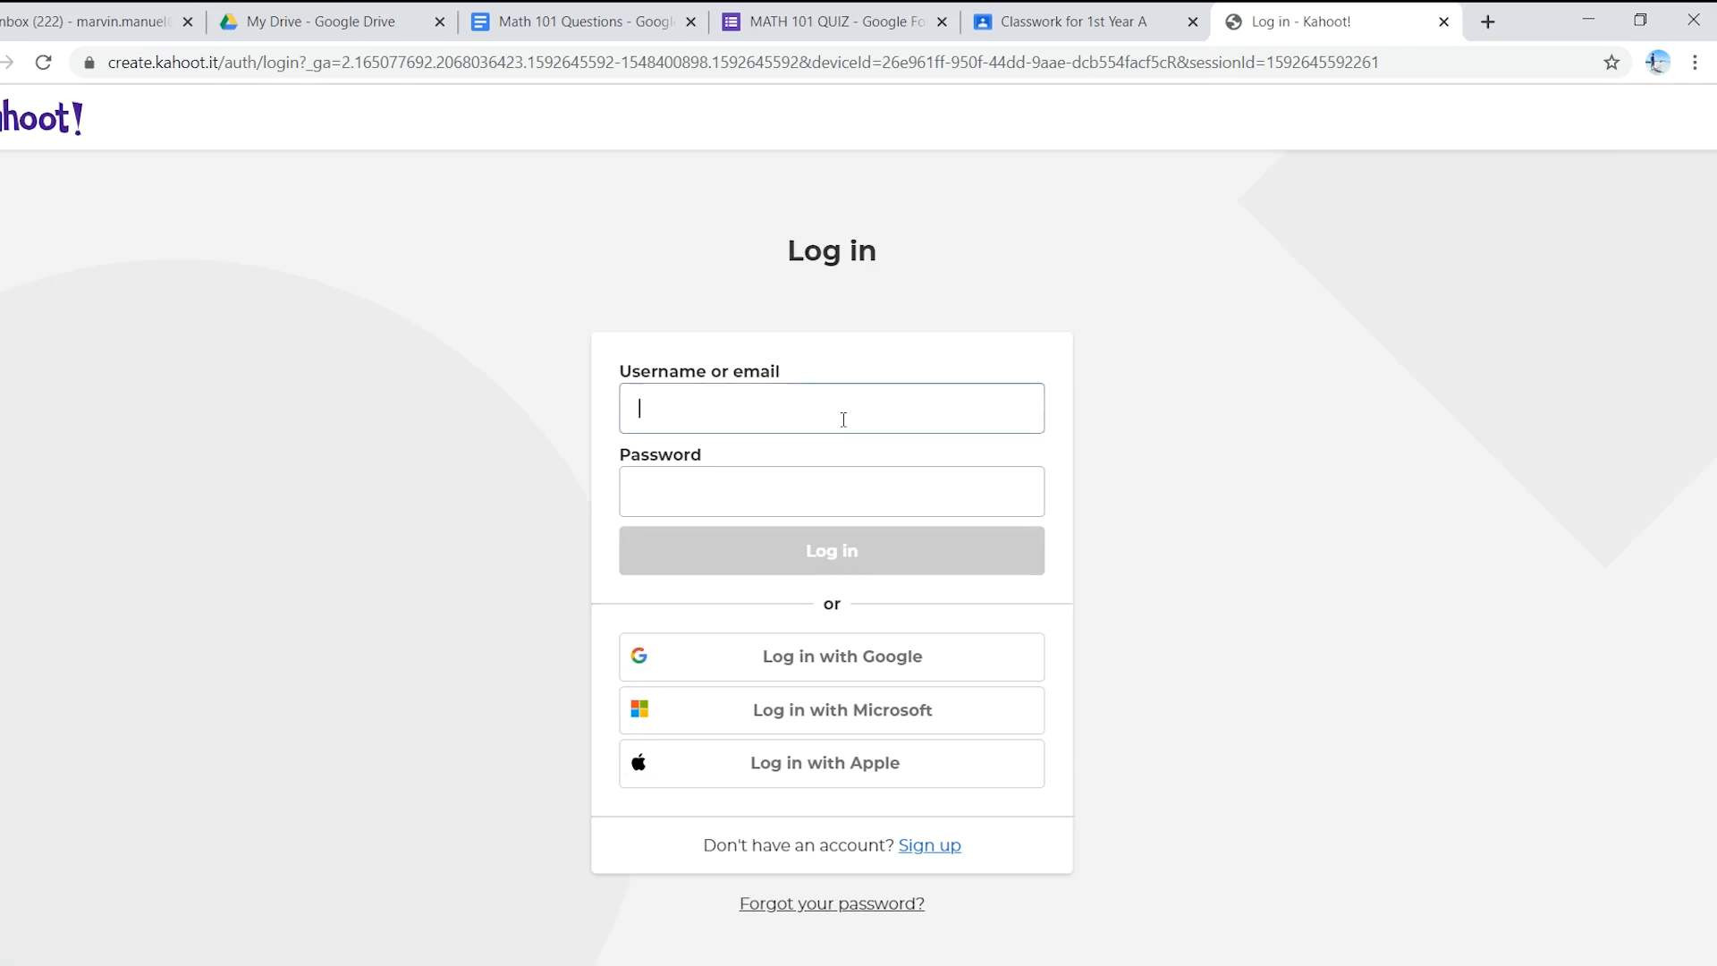
{"action": "type", "text": "nirvam"}
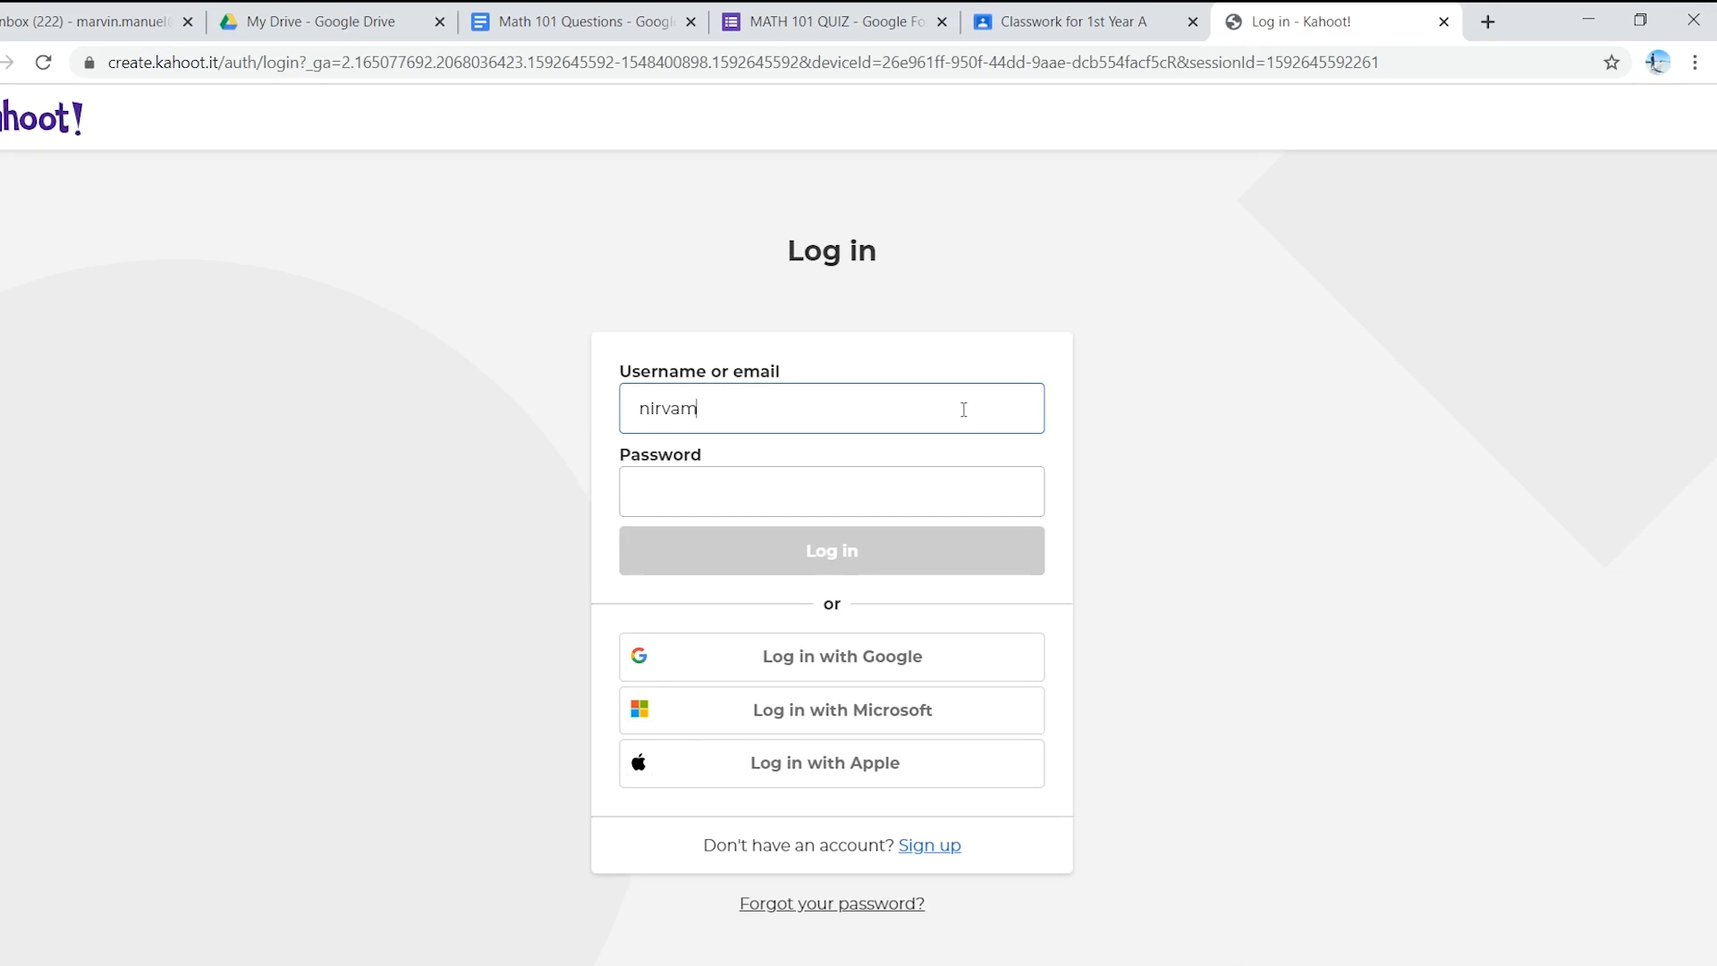
{"action": "type", "text": "1"}
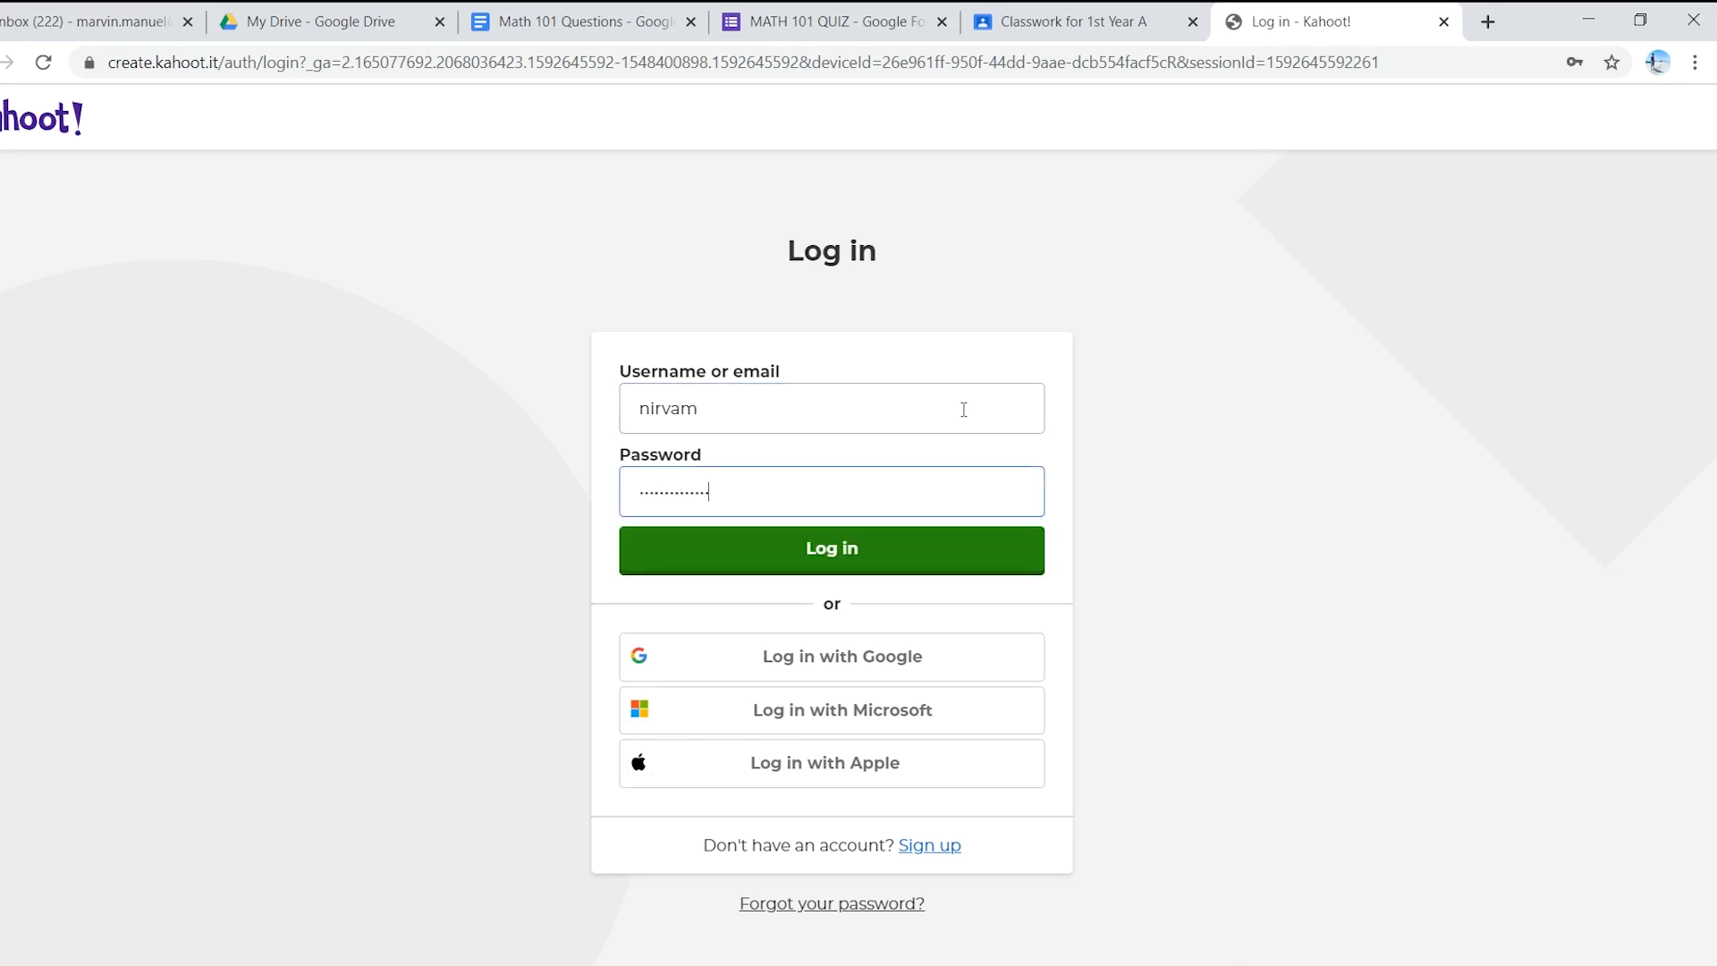
{"action": "left_click", "coordinate": [955, 552]}
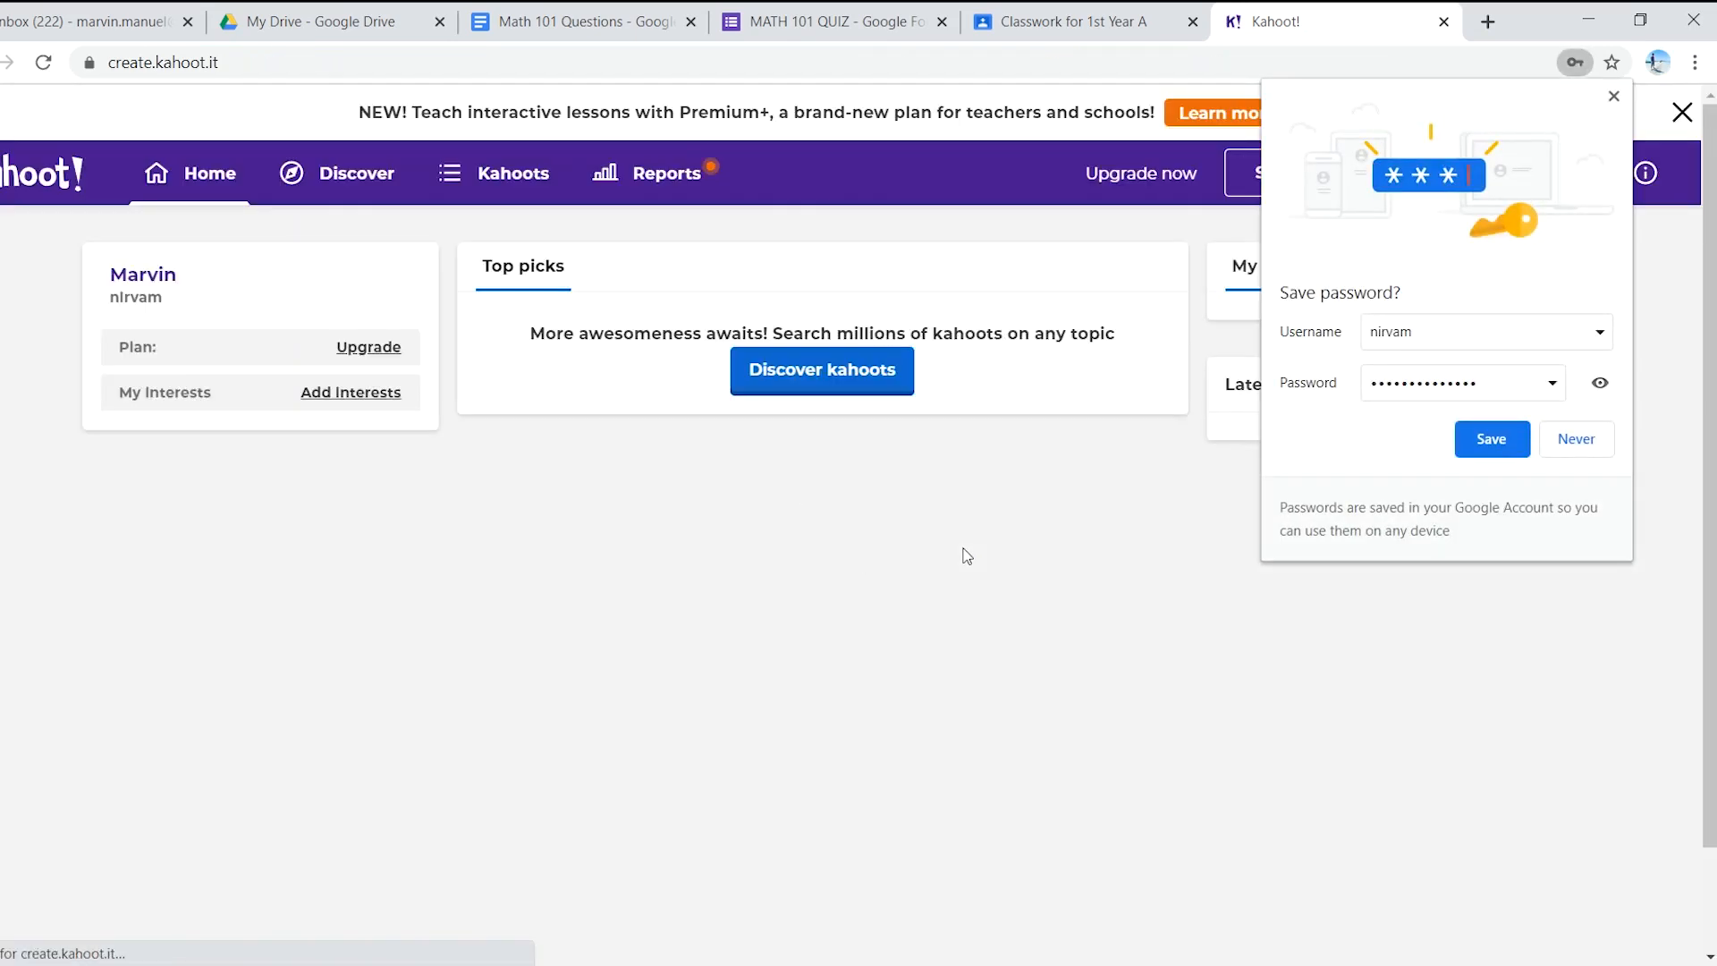
{"action": "left_click", "coordinate": [1578, 440]}
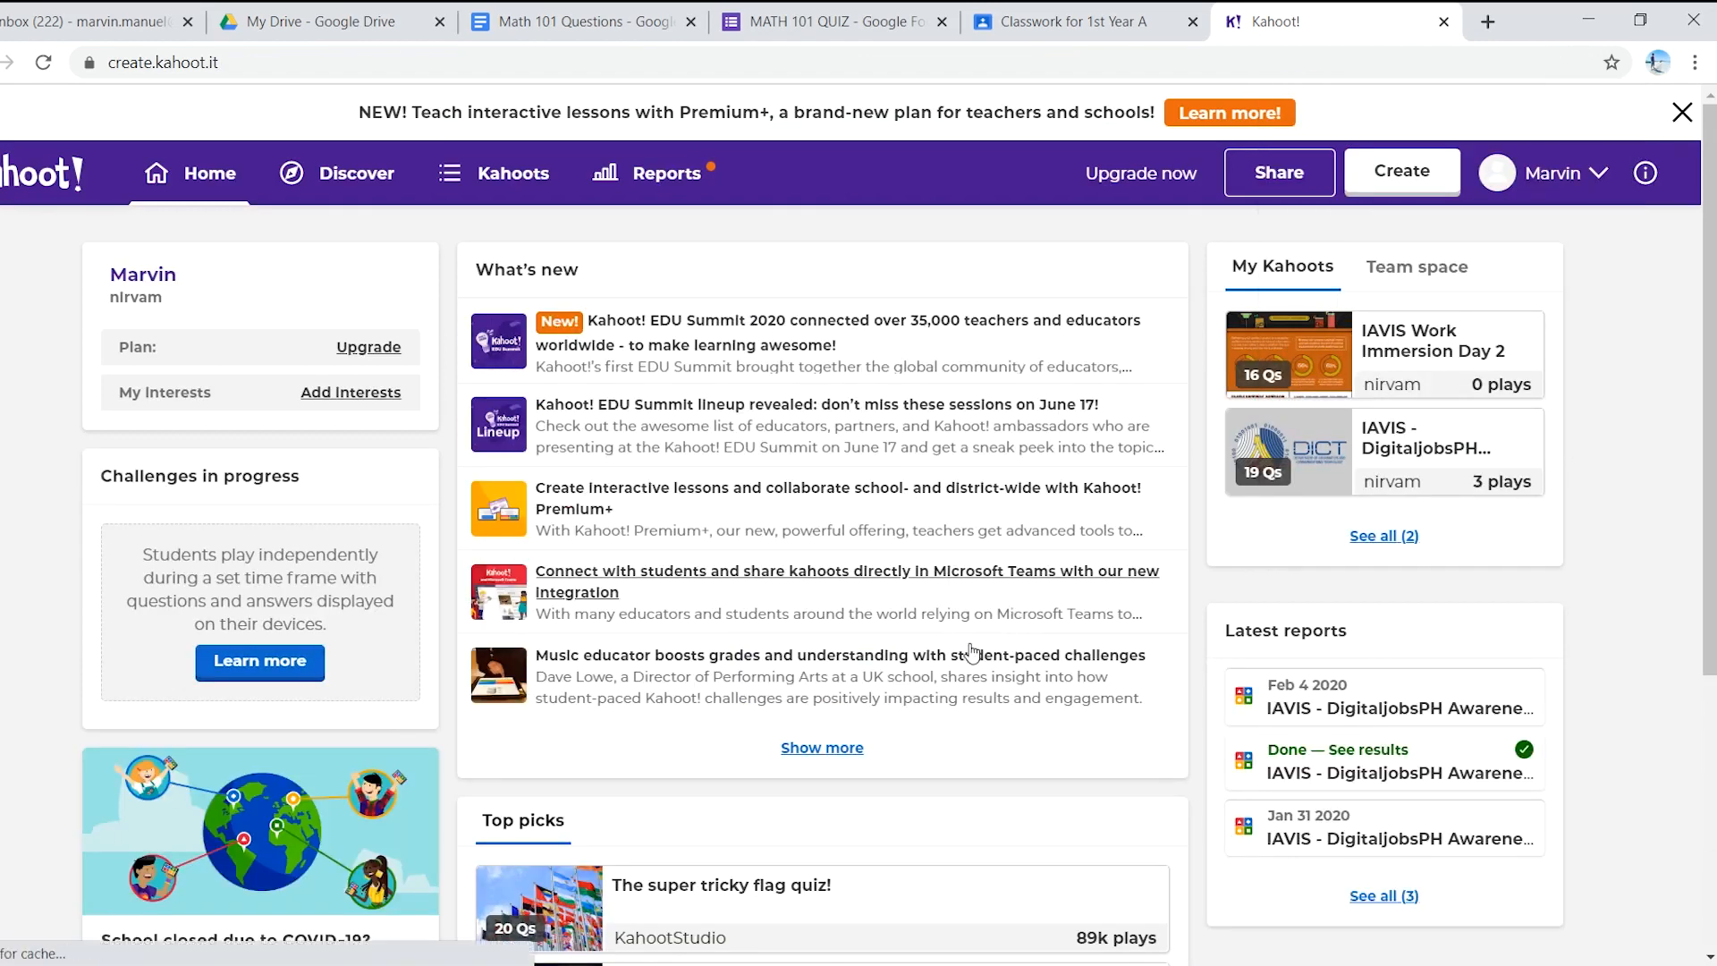
{"action": "scroll", "coordinate": [926, 640], "scroll_direction": "down", "scroll_amount": 1}
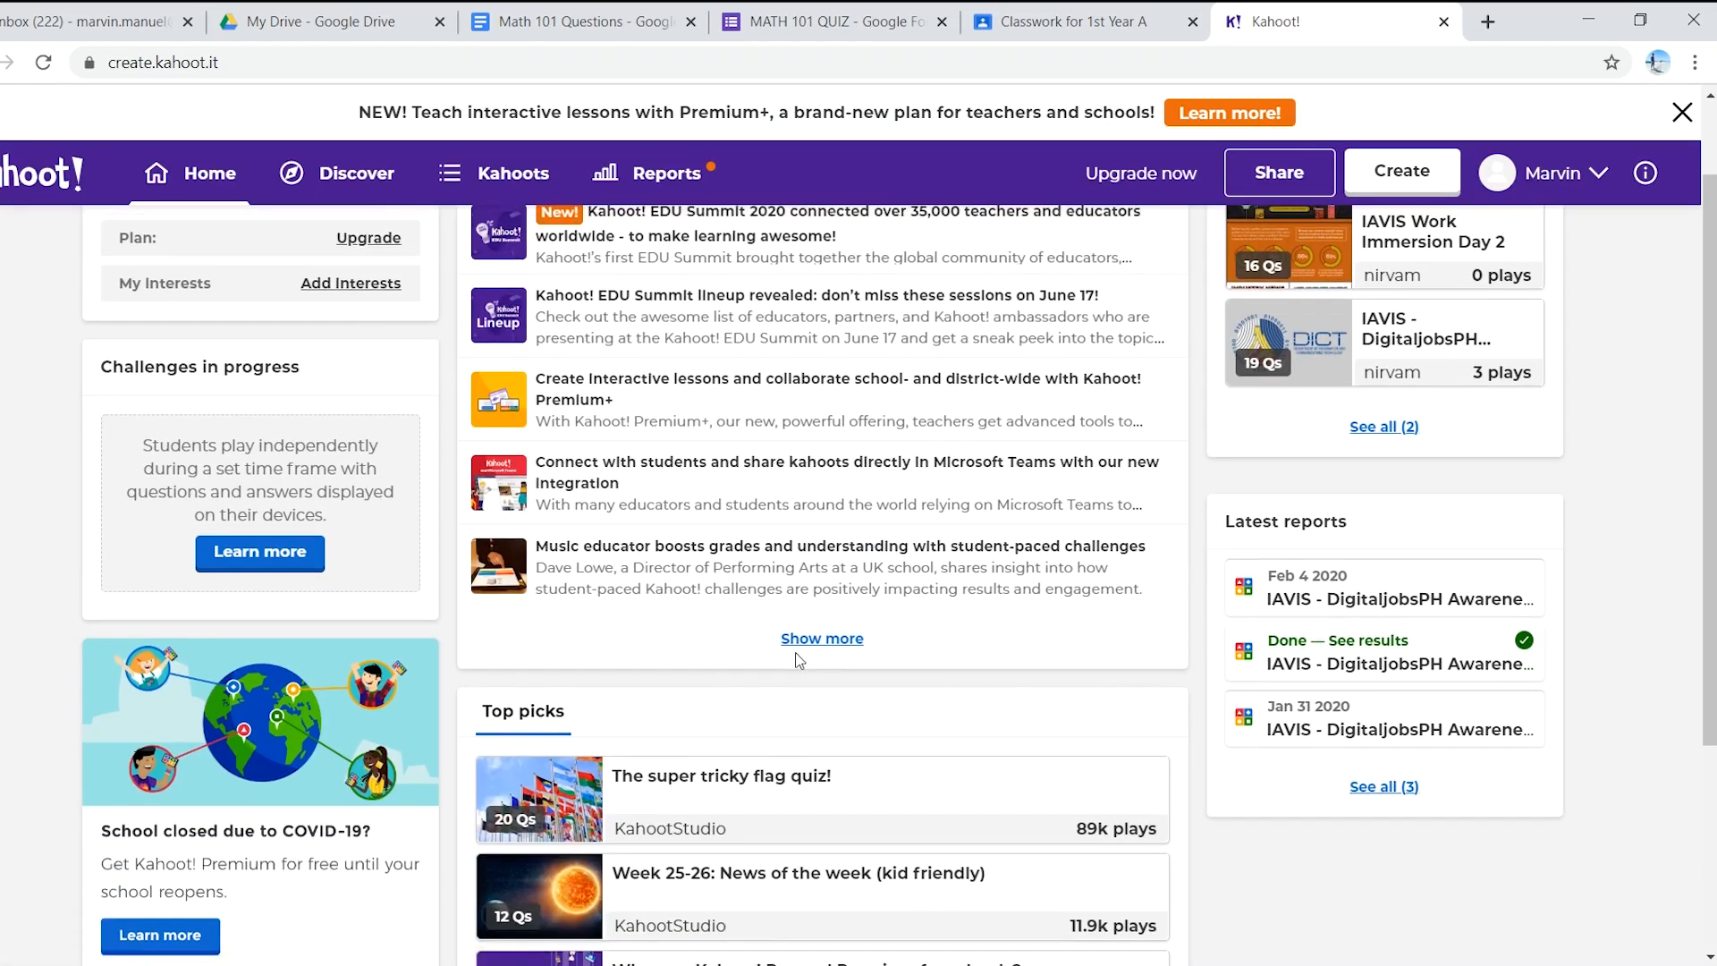
{"action": "scroll", "coordinate": [402, 291], "scroll_direction": "up", "scroll_amount": 1}
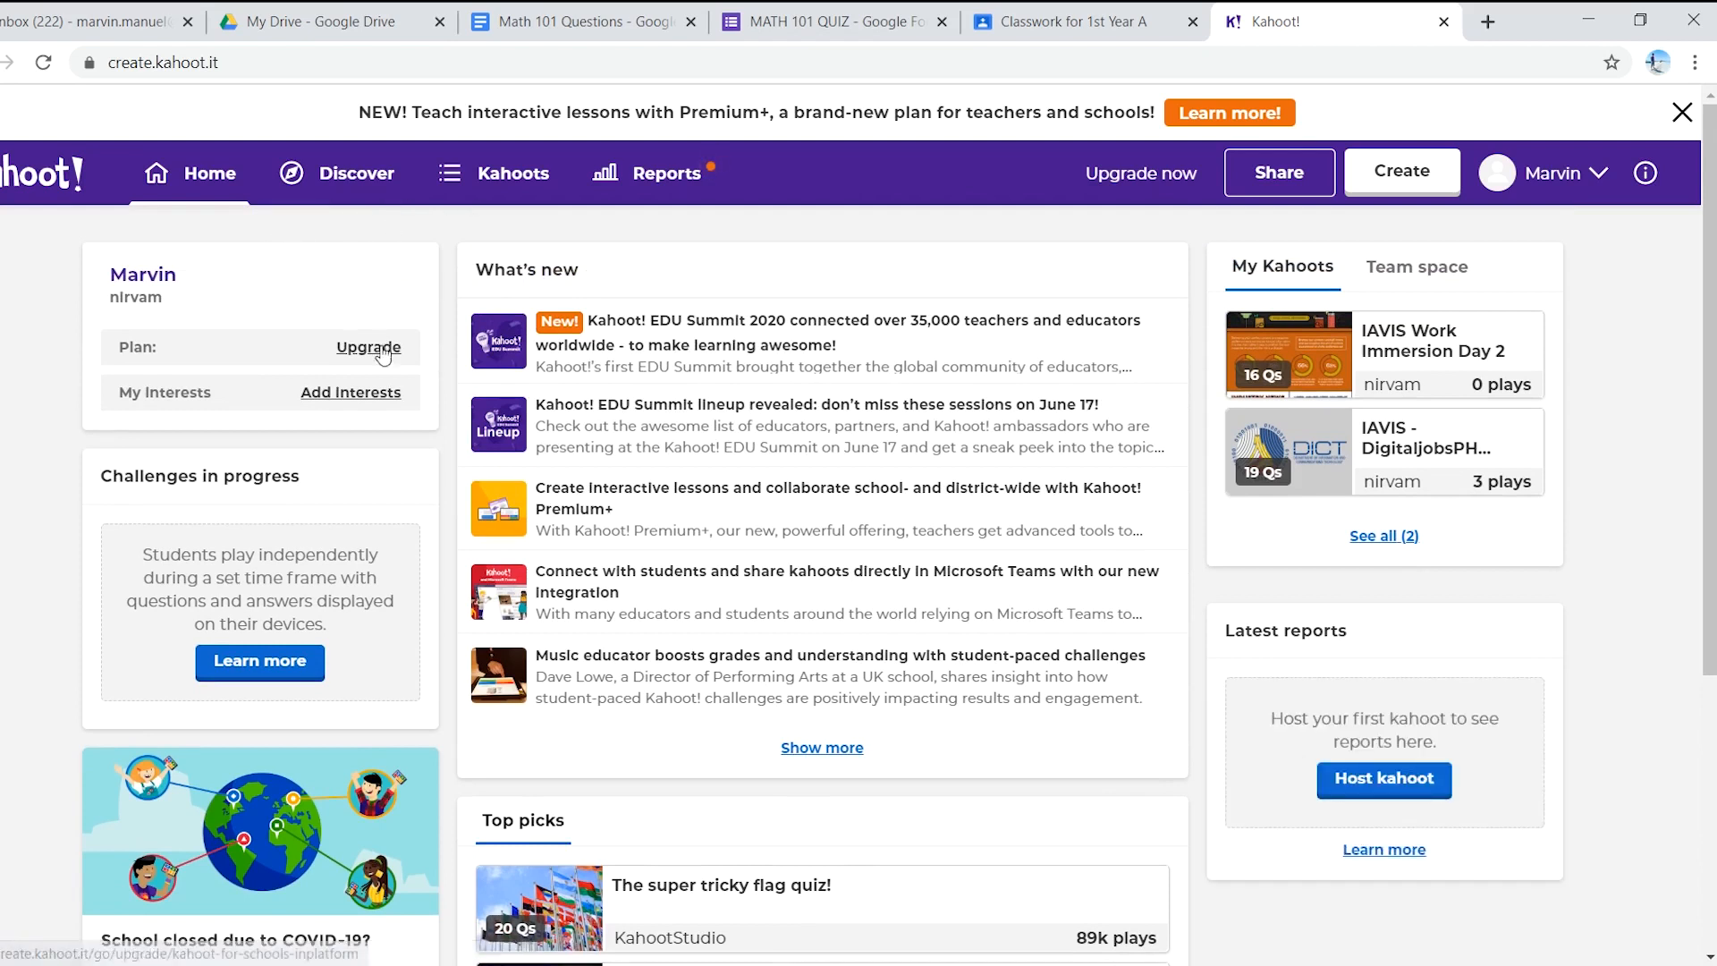
{"action": "left_click", "coordinate": [1120, 179]}
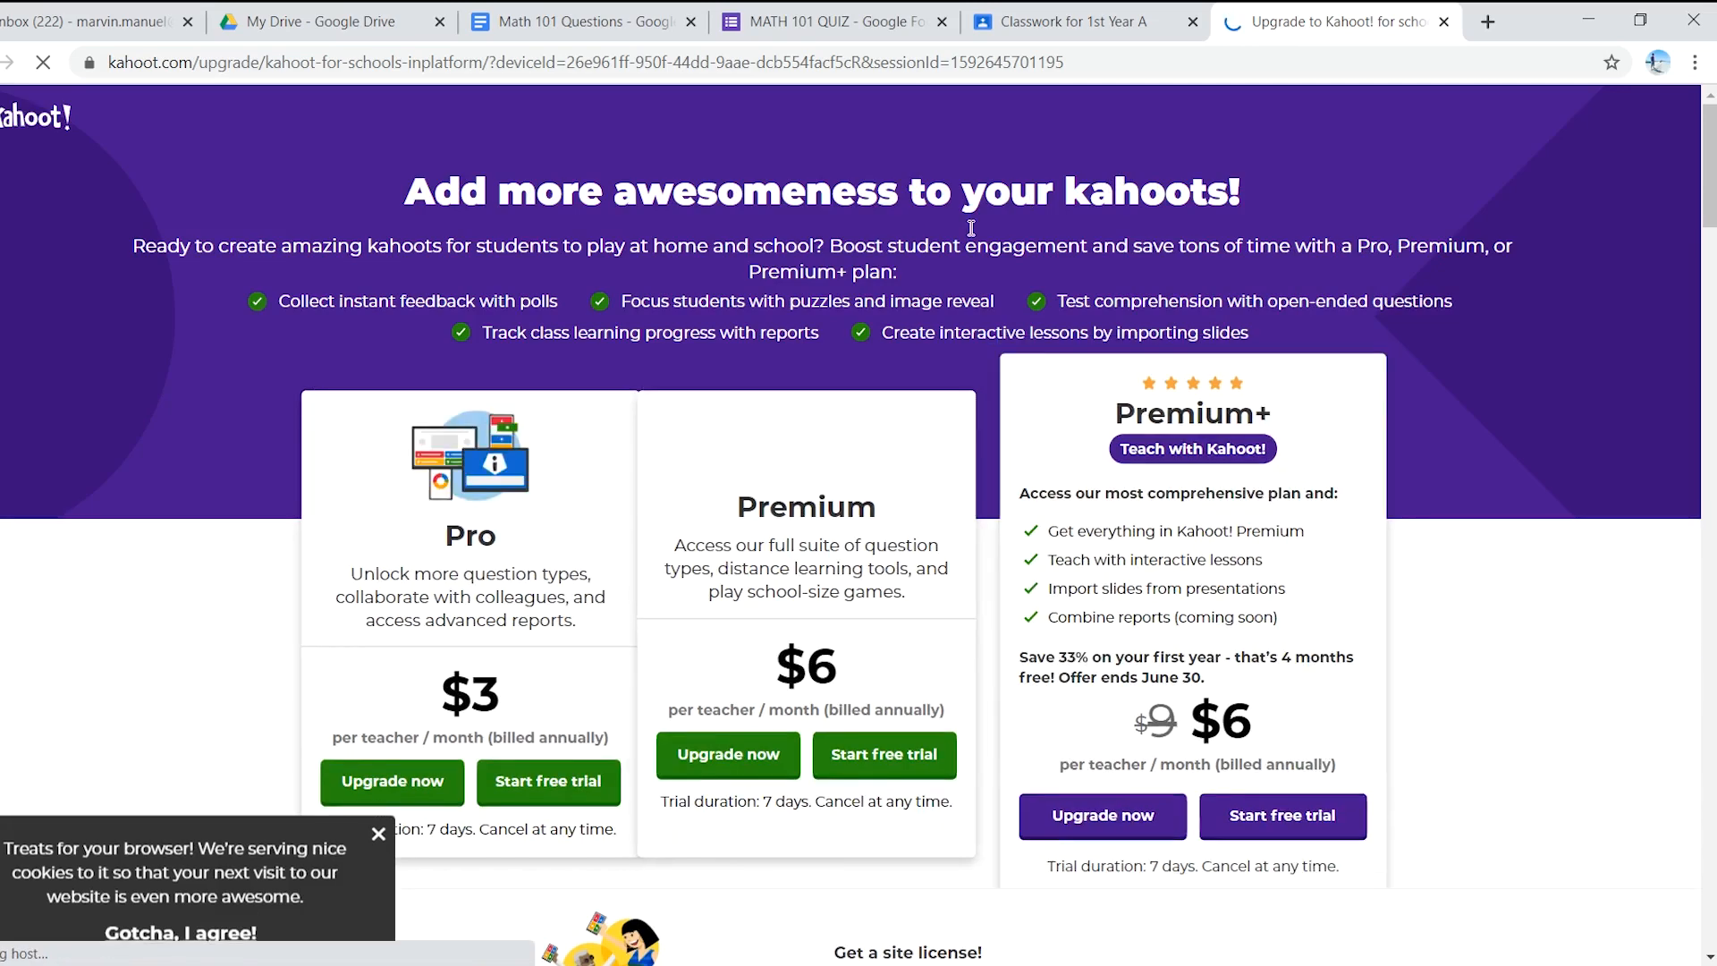
{"action": "scroll", "coordinate": [554, 264], "scroll_direction": "down", "scroll_amount": 3}
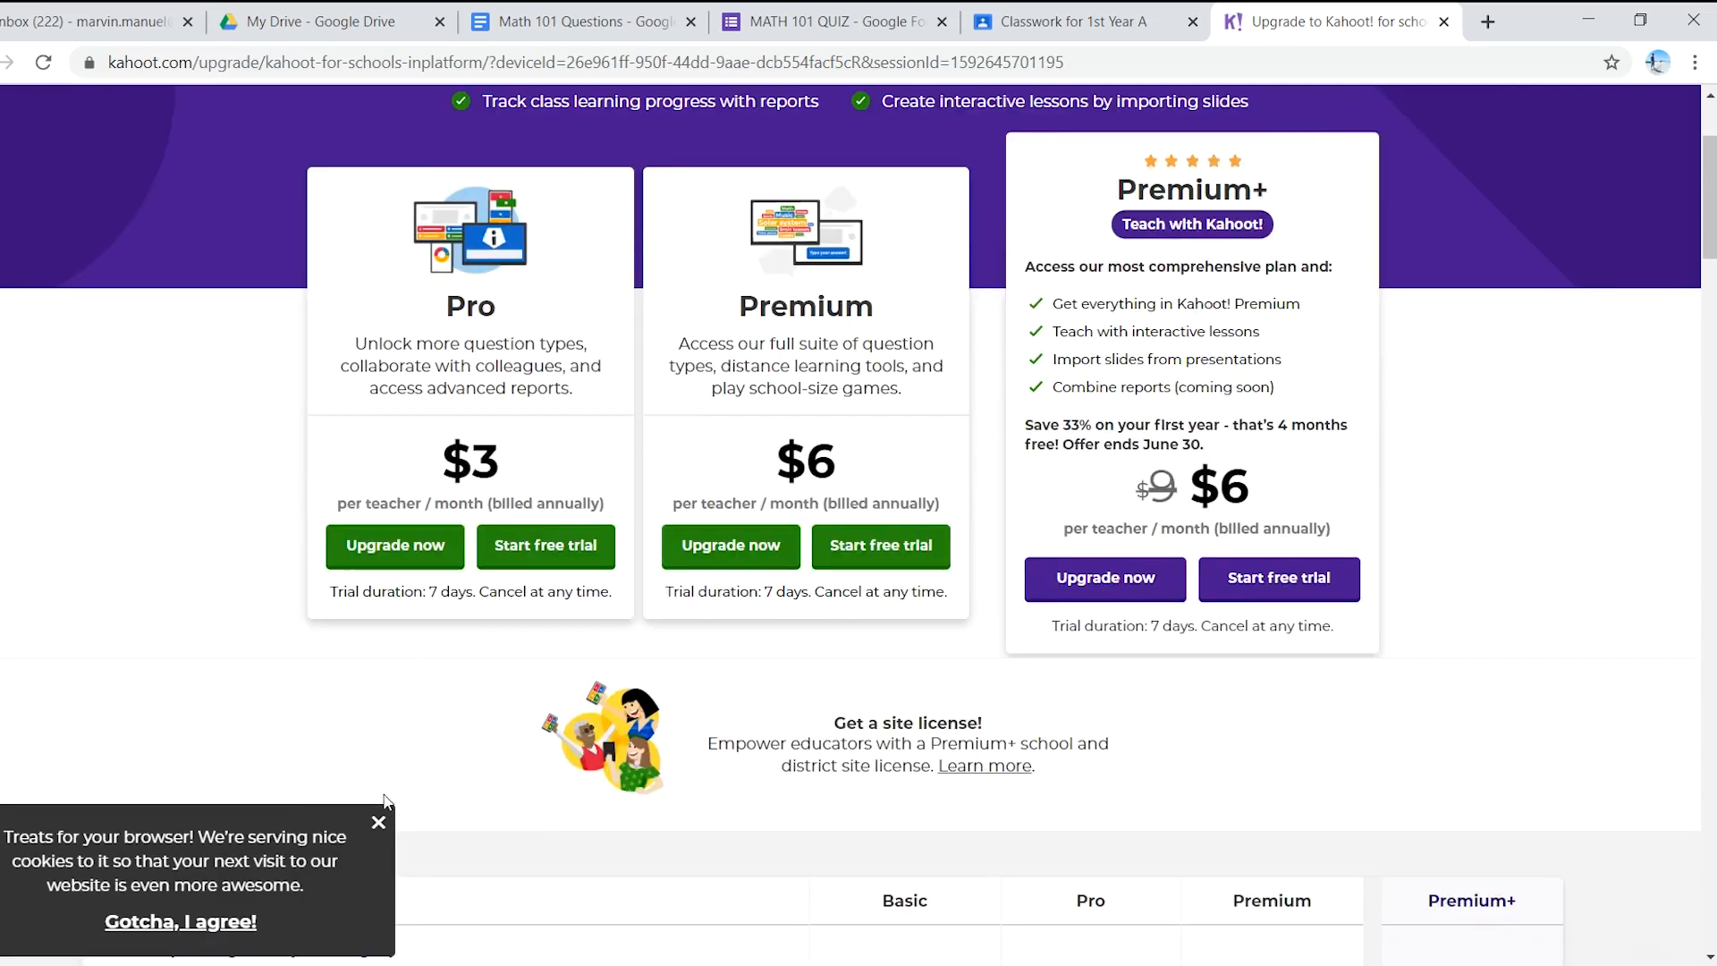
{"action": "left_click", "coordinate": [378, 822]}
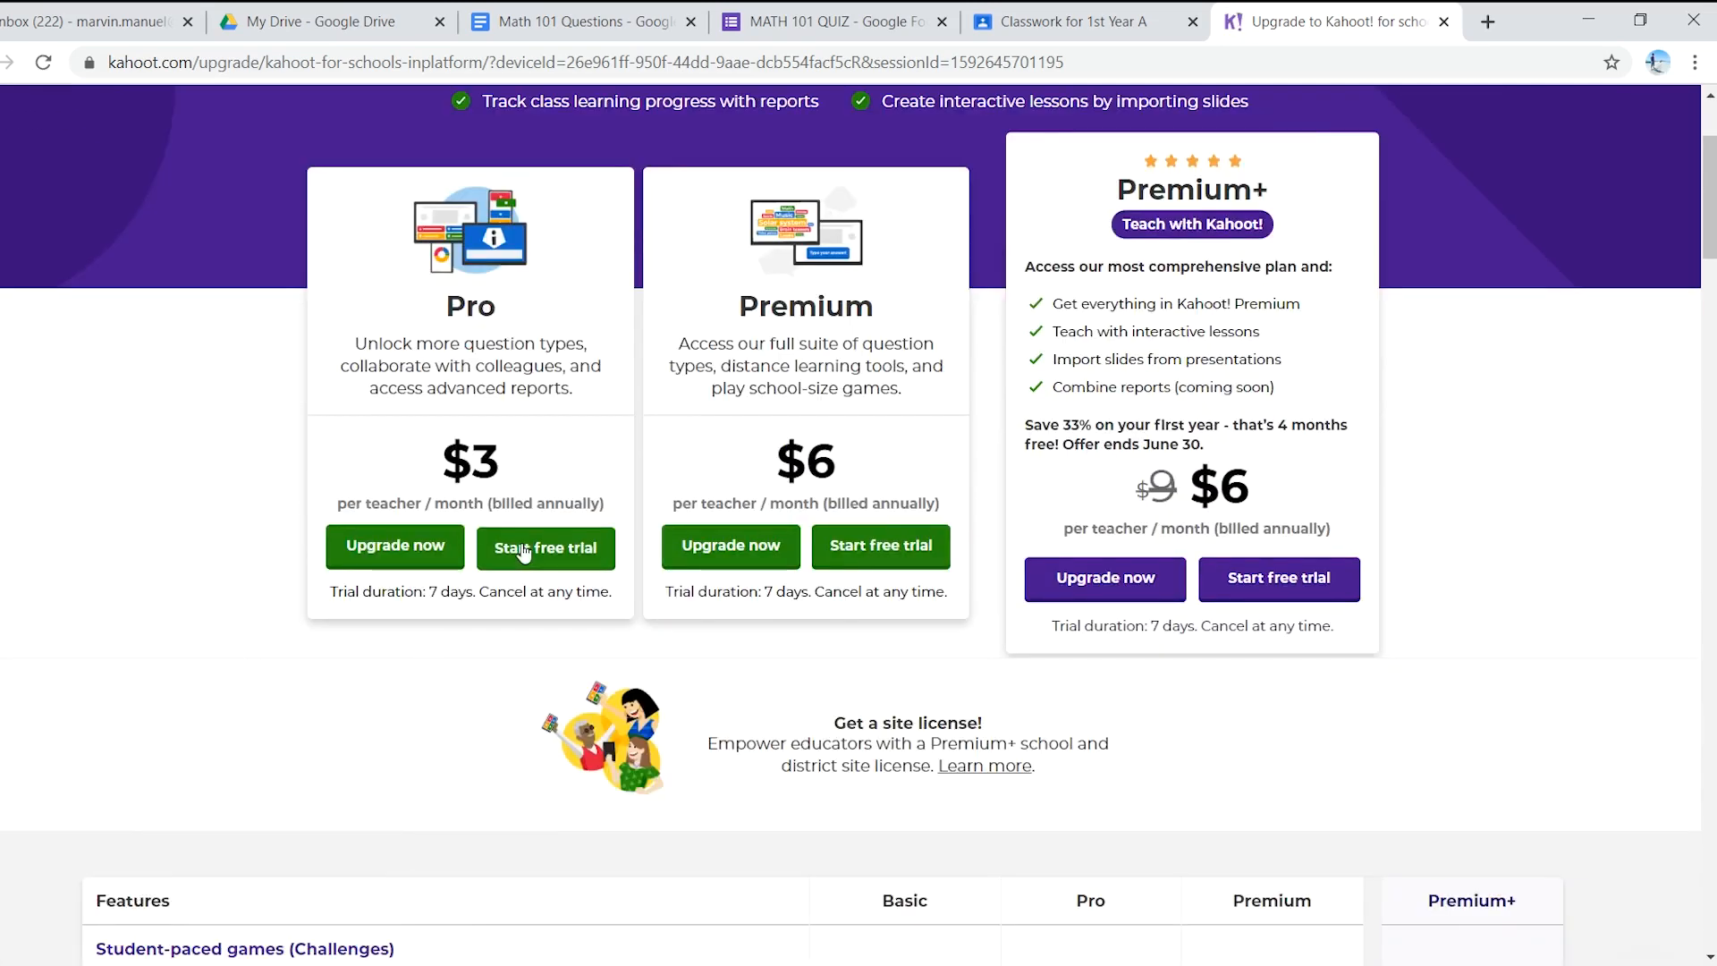
{"action": "scroll", "coordinate": [522, 545], "scroll_direction": "down", "scroll_amount": 1}
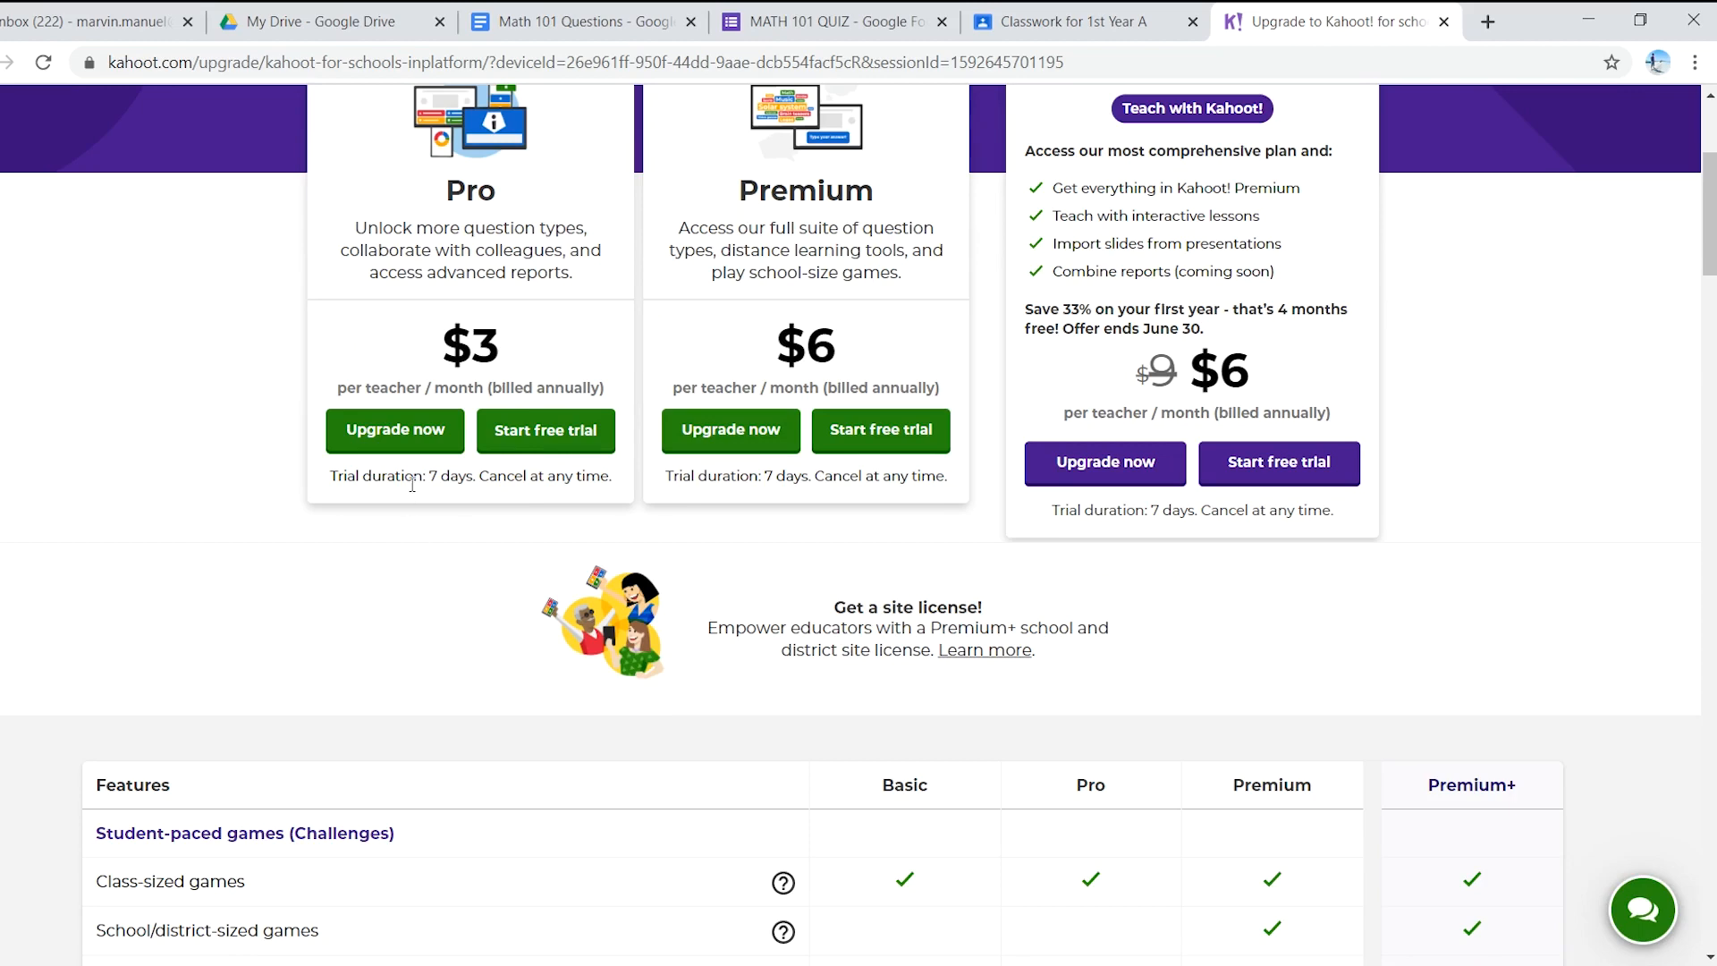
{"action": "scroll", "coordinate": [438, 469], "scroll_direction": "down", "scroll_amount": 4}
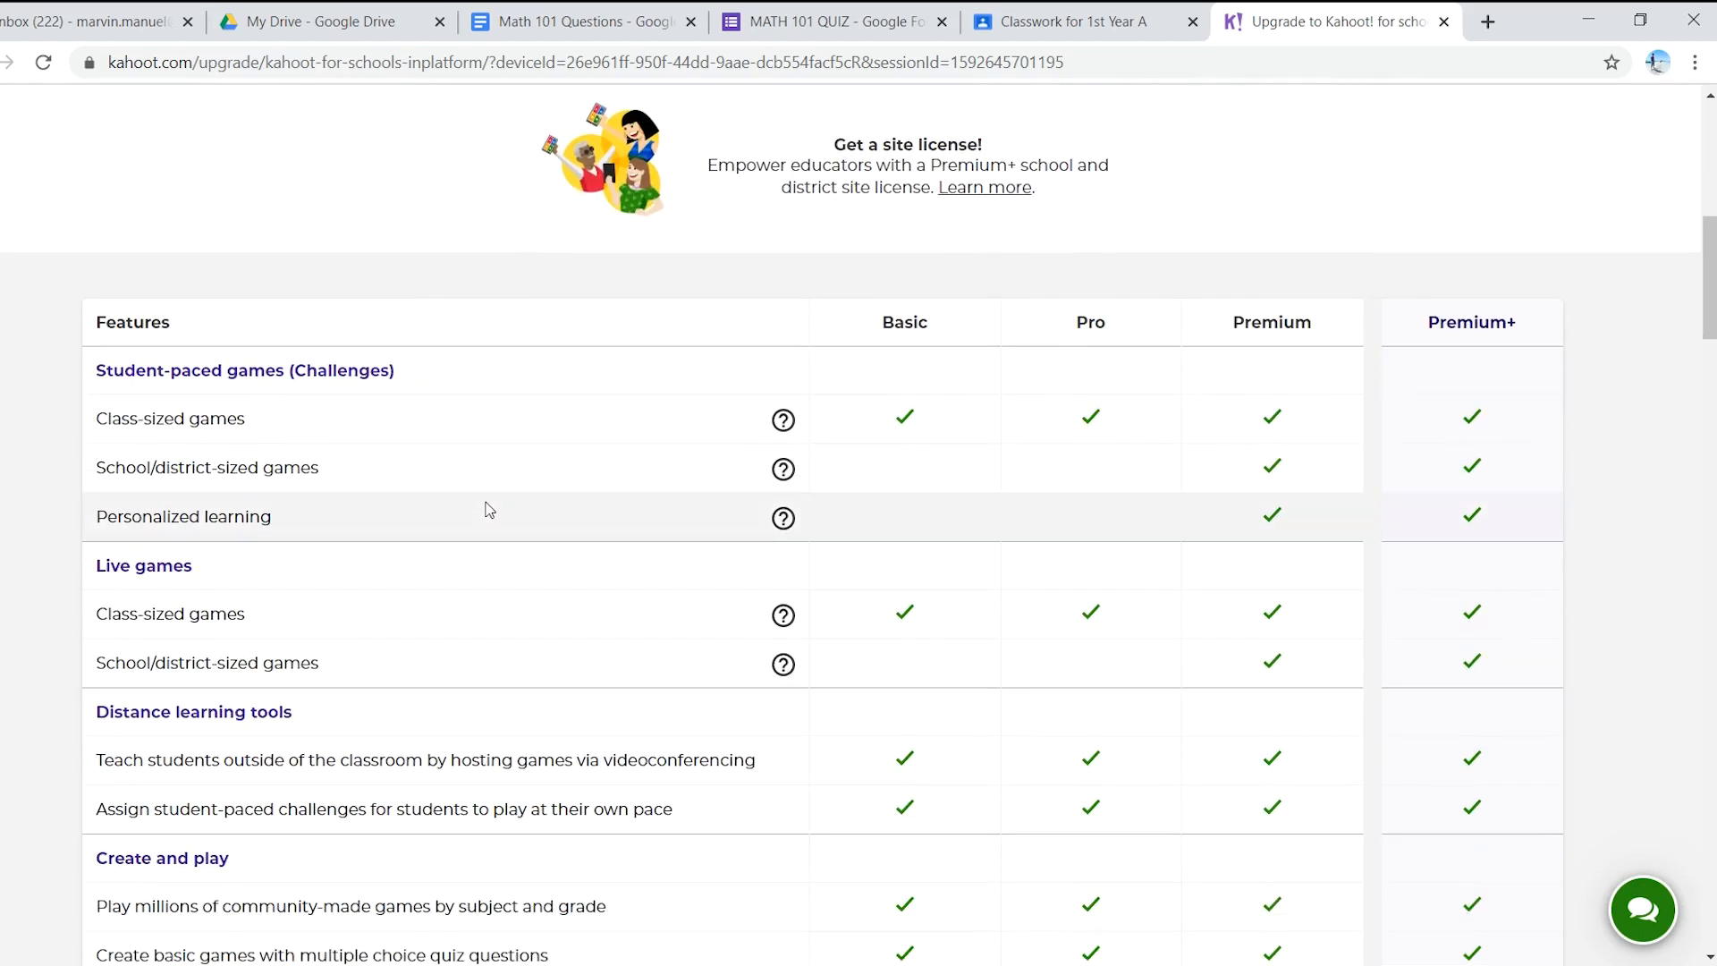
{"action": "scroll", "coordinate": [487, 501], "scroll_direction": "down", "scroll_amount": 1}
{"action": "scroll", "coordinate": [483, 513], "scroll_direction": "up", "scroll_amount": 5}
{"action": "scroll", "coordinate": [386, 540], "scroll_direction": "up", "scroll_amount": 3}
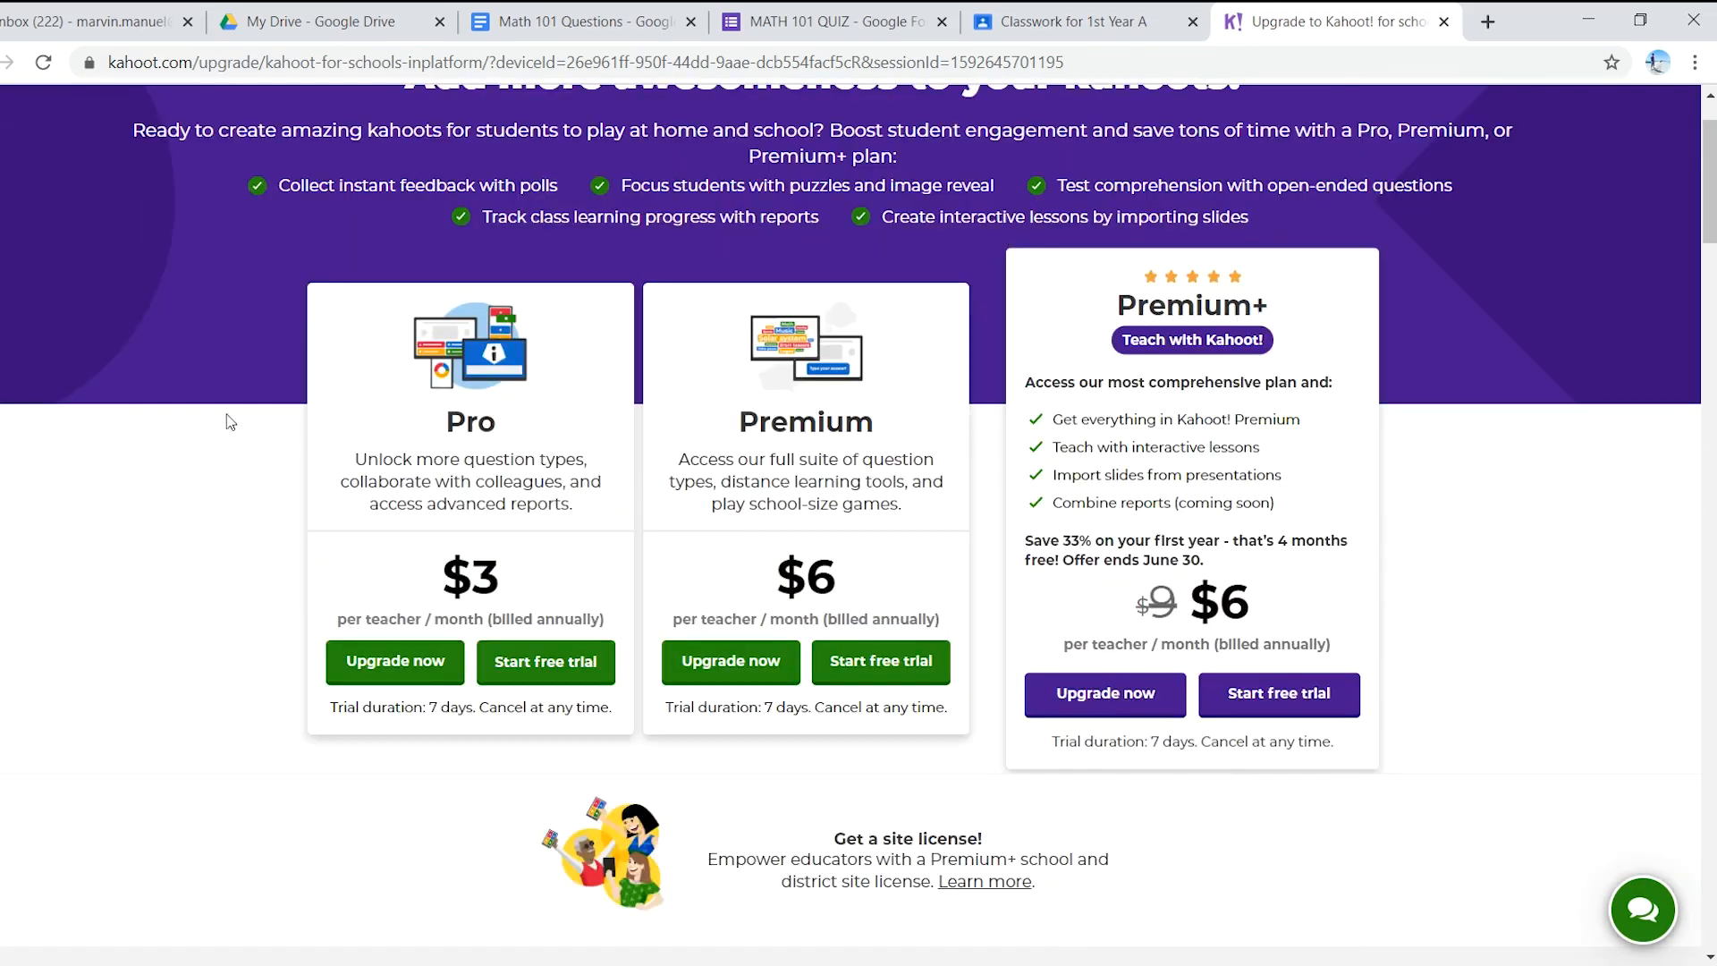
{"action": "scroll", "coordinate": [358, 787], "scroll_direction": "down", "scroll_amount": 4}
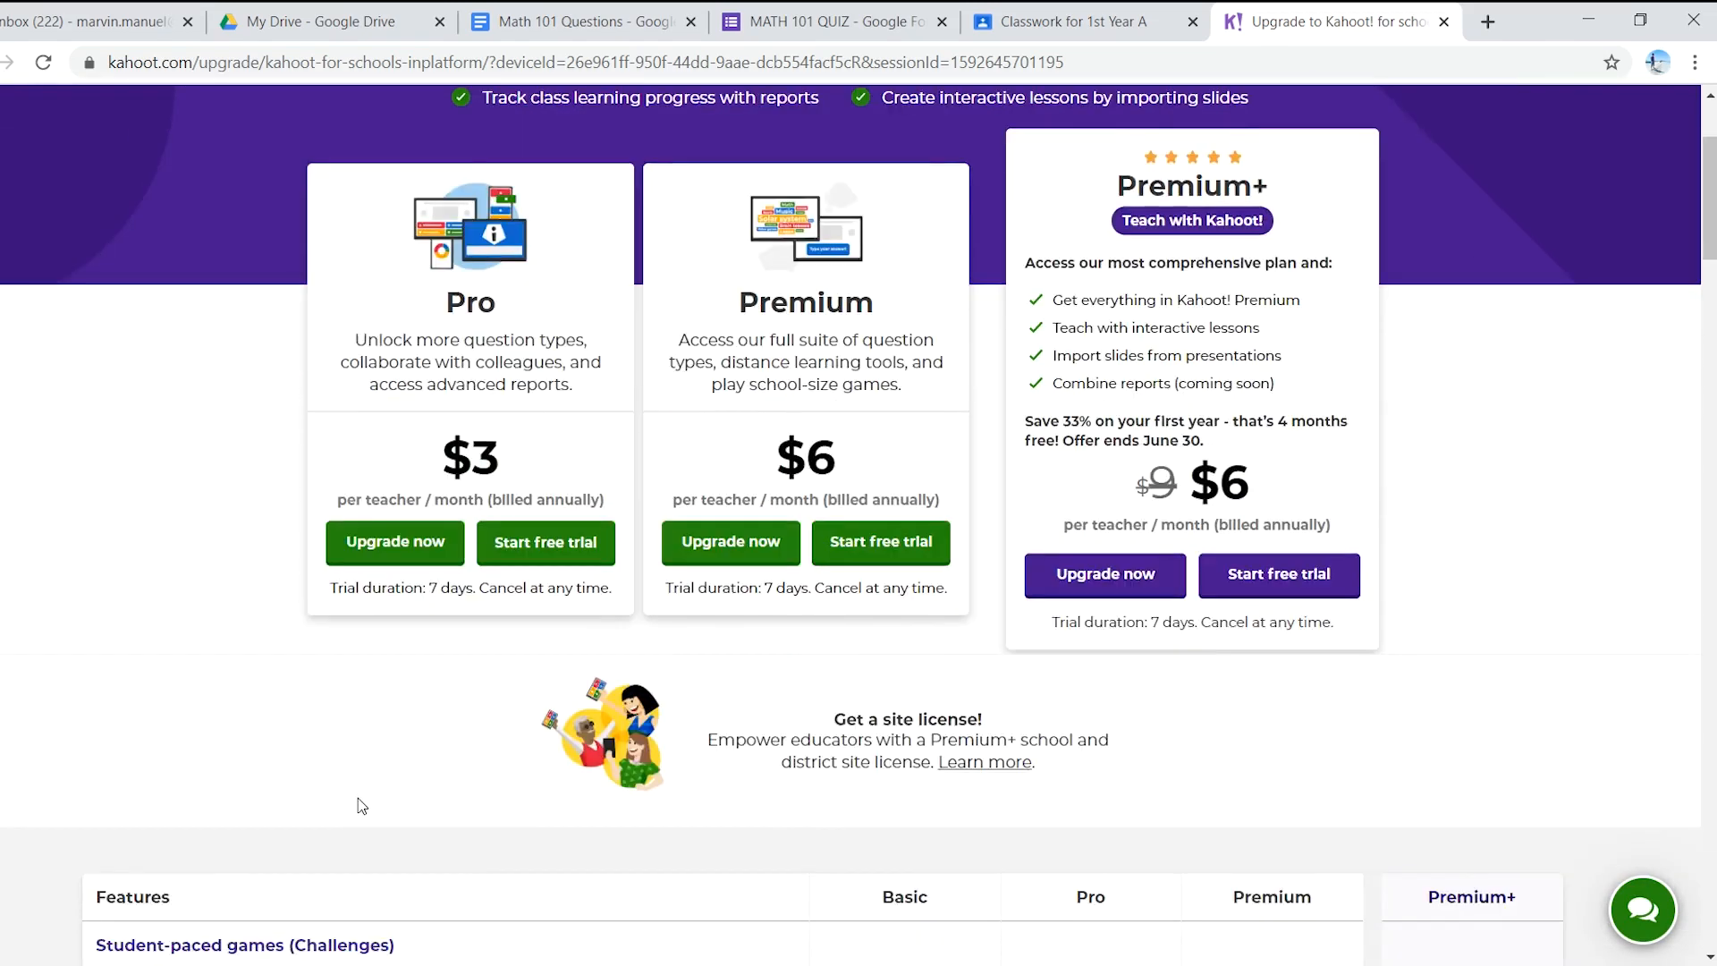
{"action": "scroll", "coordinate": [362, 778], "scroll_direction": "up", "scroll_amount": 4}
{"action": "scroll", "coordinate": [362, 778], "scroll_direction": "down", "scroll_amount": 6}
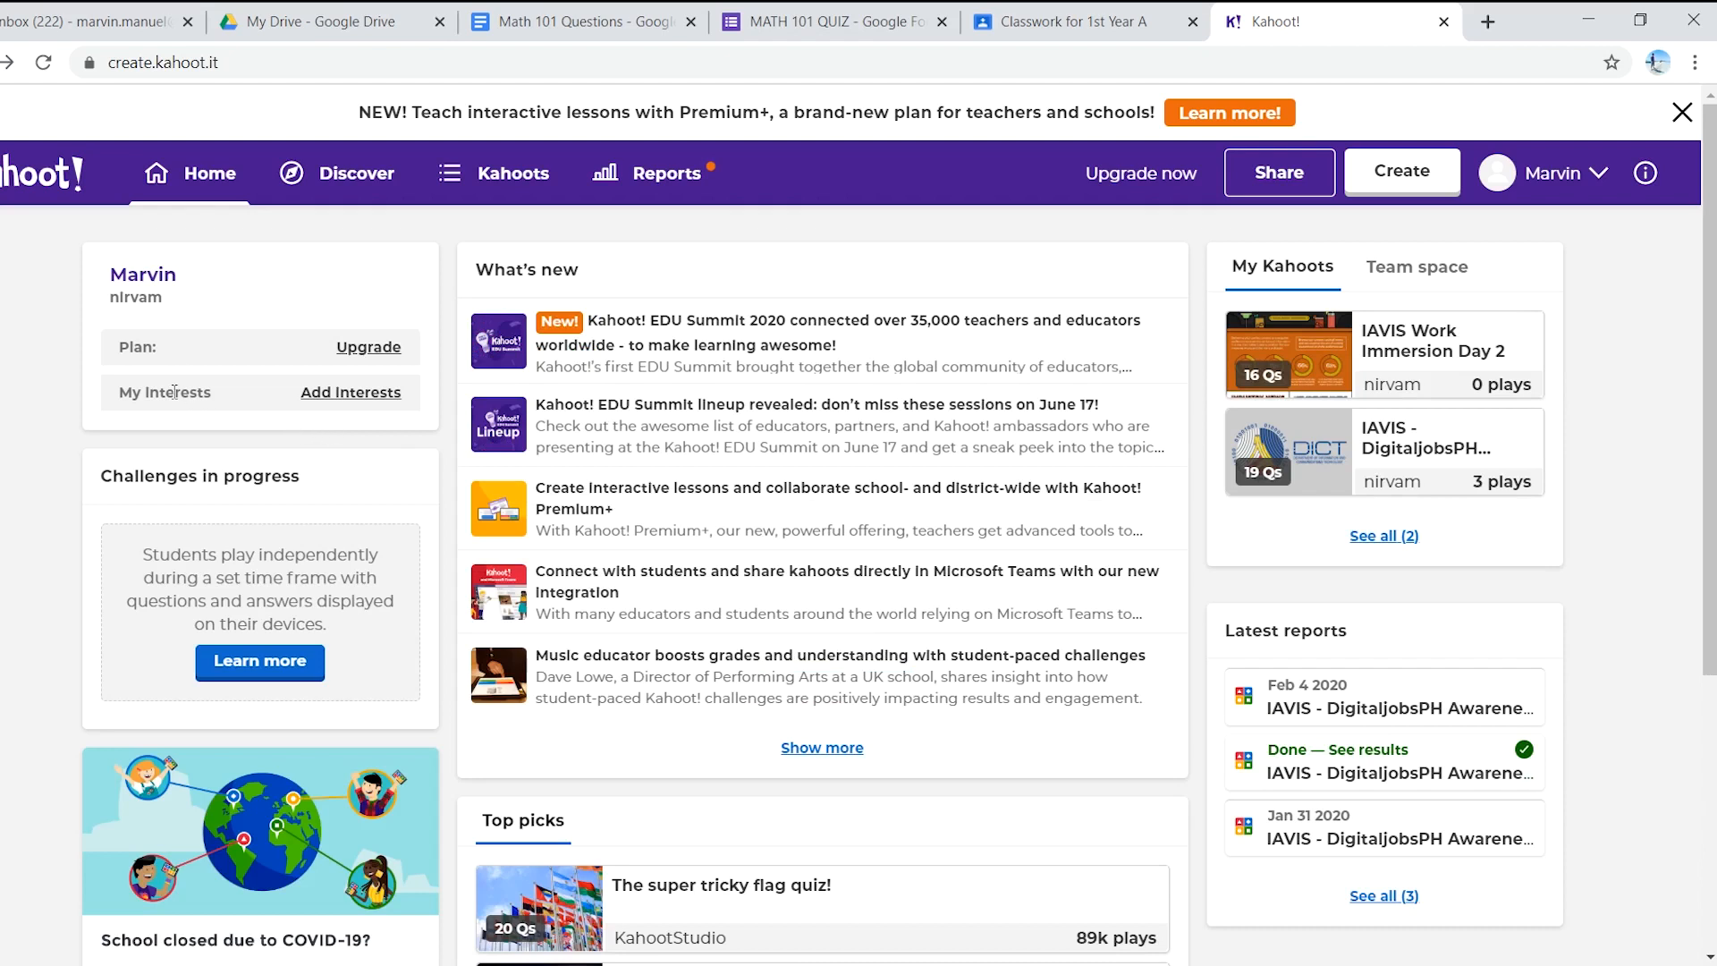
- Open My Kahoots and start creating a new kahoot
{"action": "left_click", "coordinate": [514, 183]}
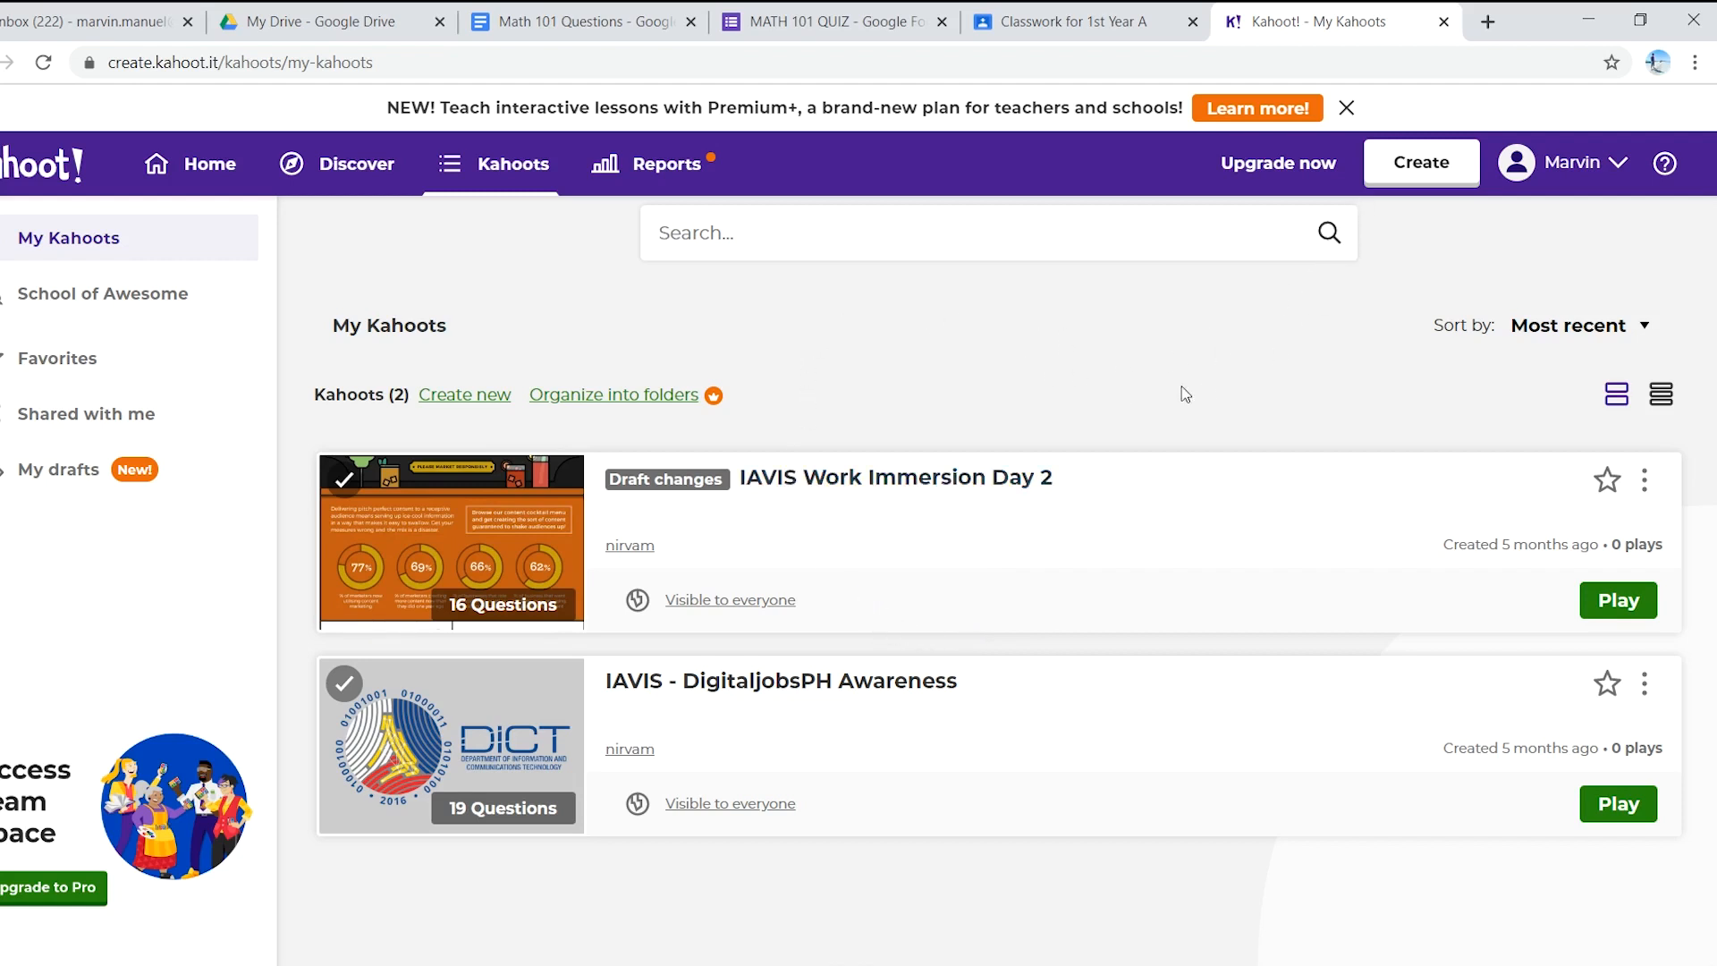
{"action": "left_click", "coordinate": [1442, 174]}
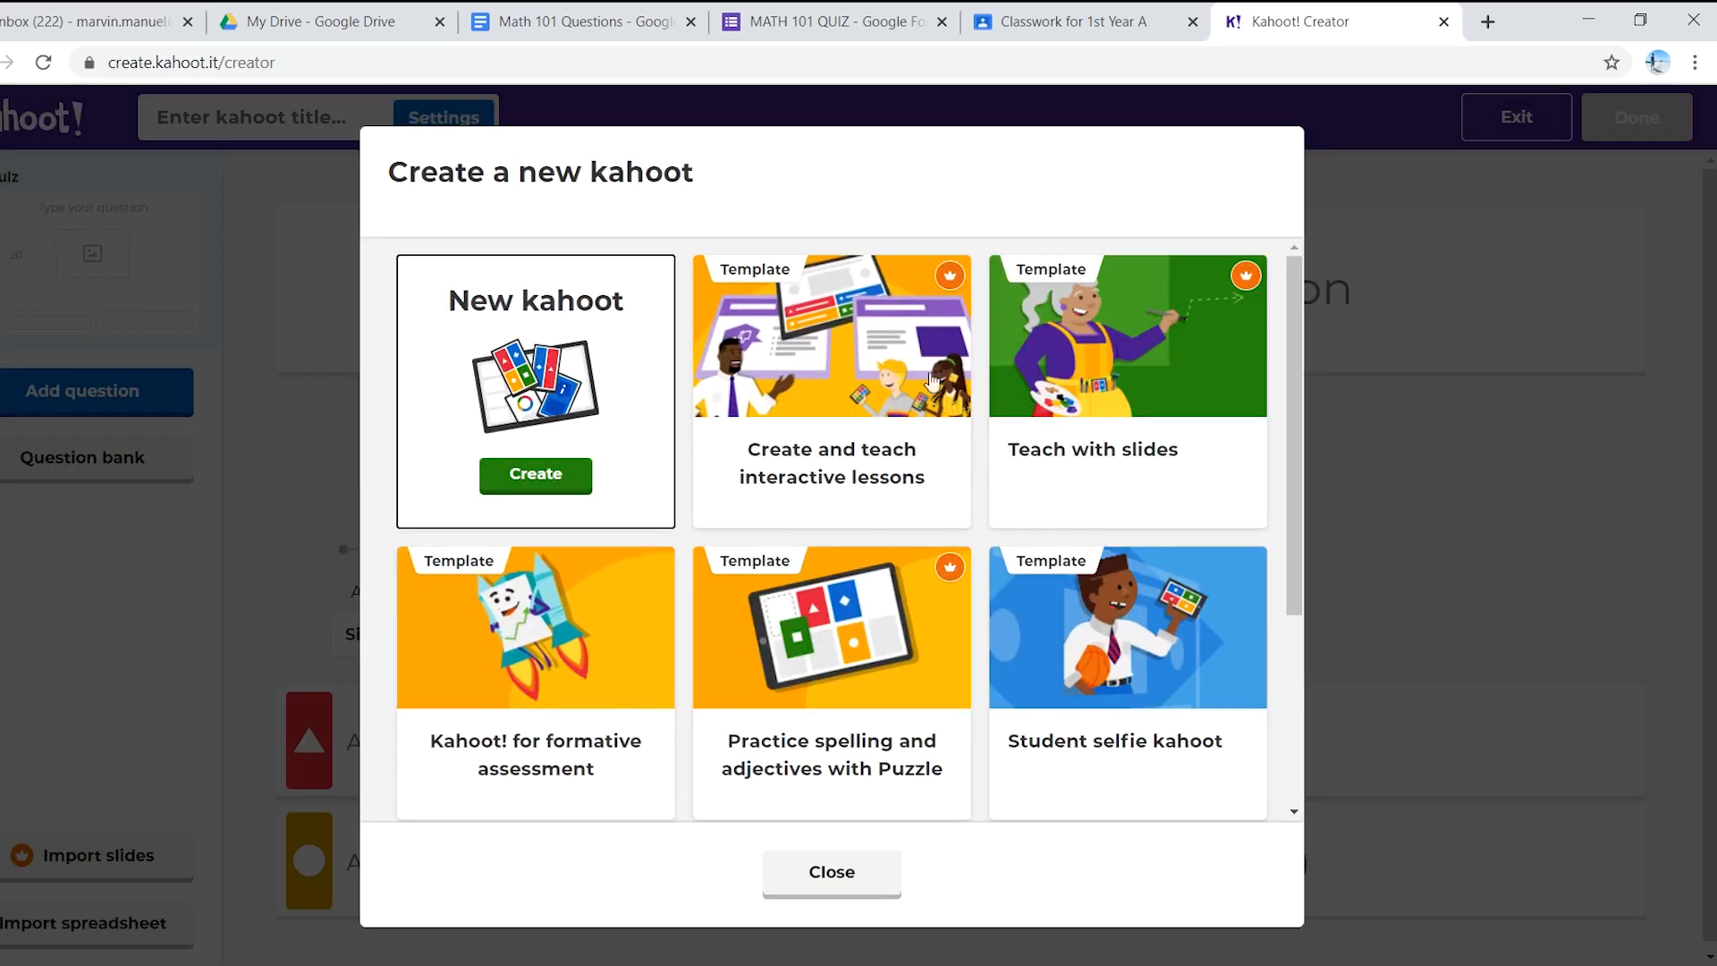
- Browse the templates, then create a blank New kahoot
{"action": "scroll", "coordinate": [1065, 491], "scroll_direction": "down", "scroll_amount": 1}
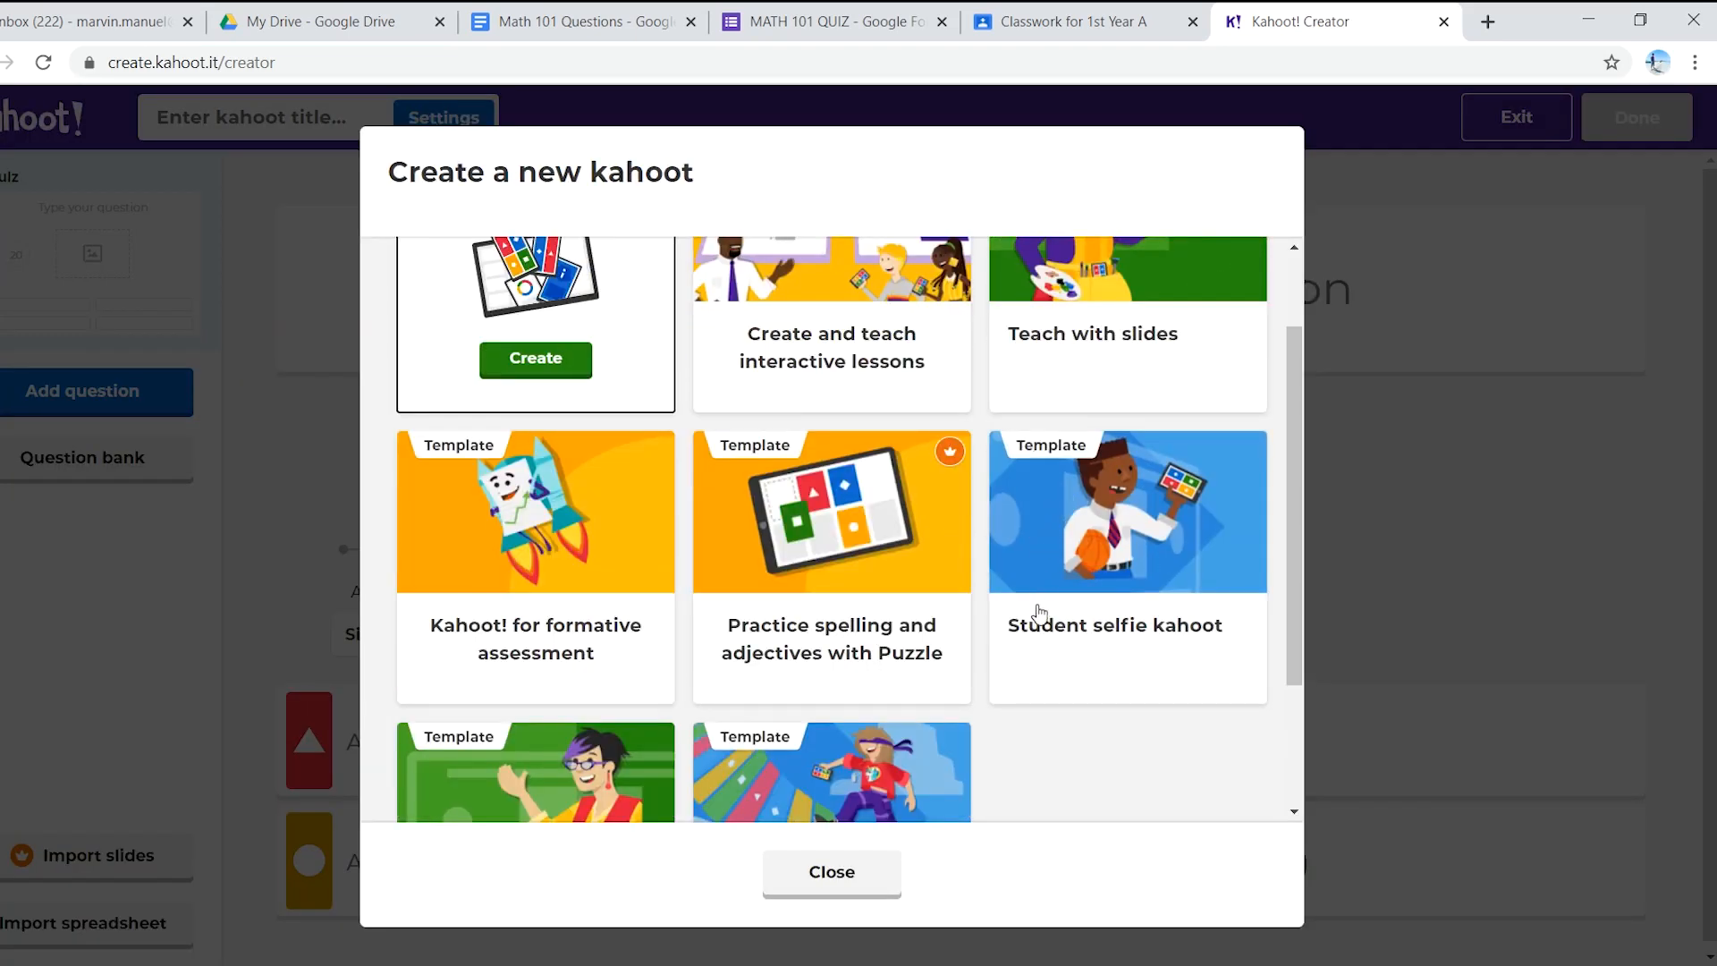
{"action": "scroll", "coordinate": [1040, 610], "scroll_direction": "up", "scroll_amount": 1}
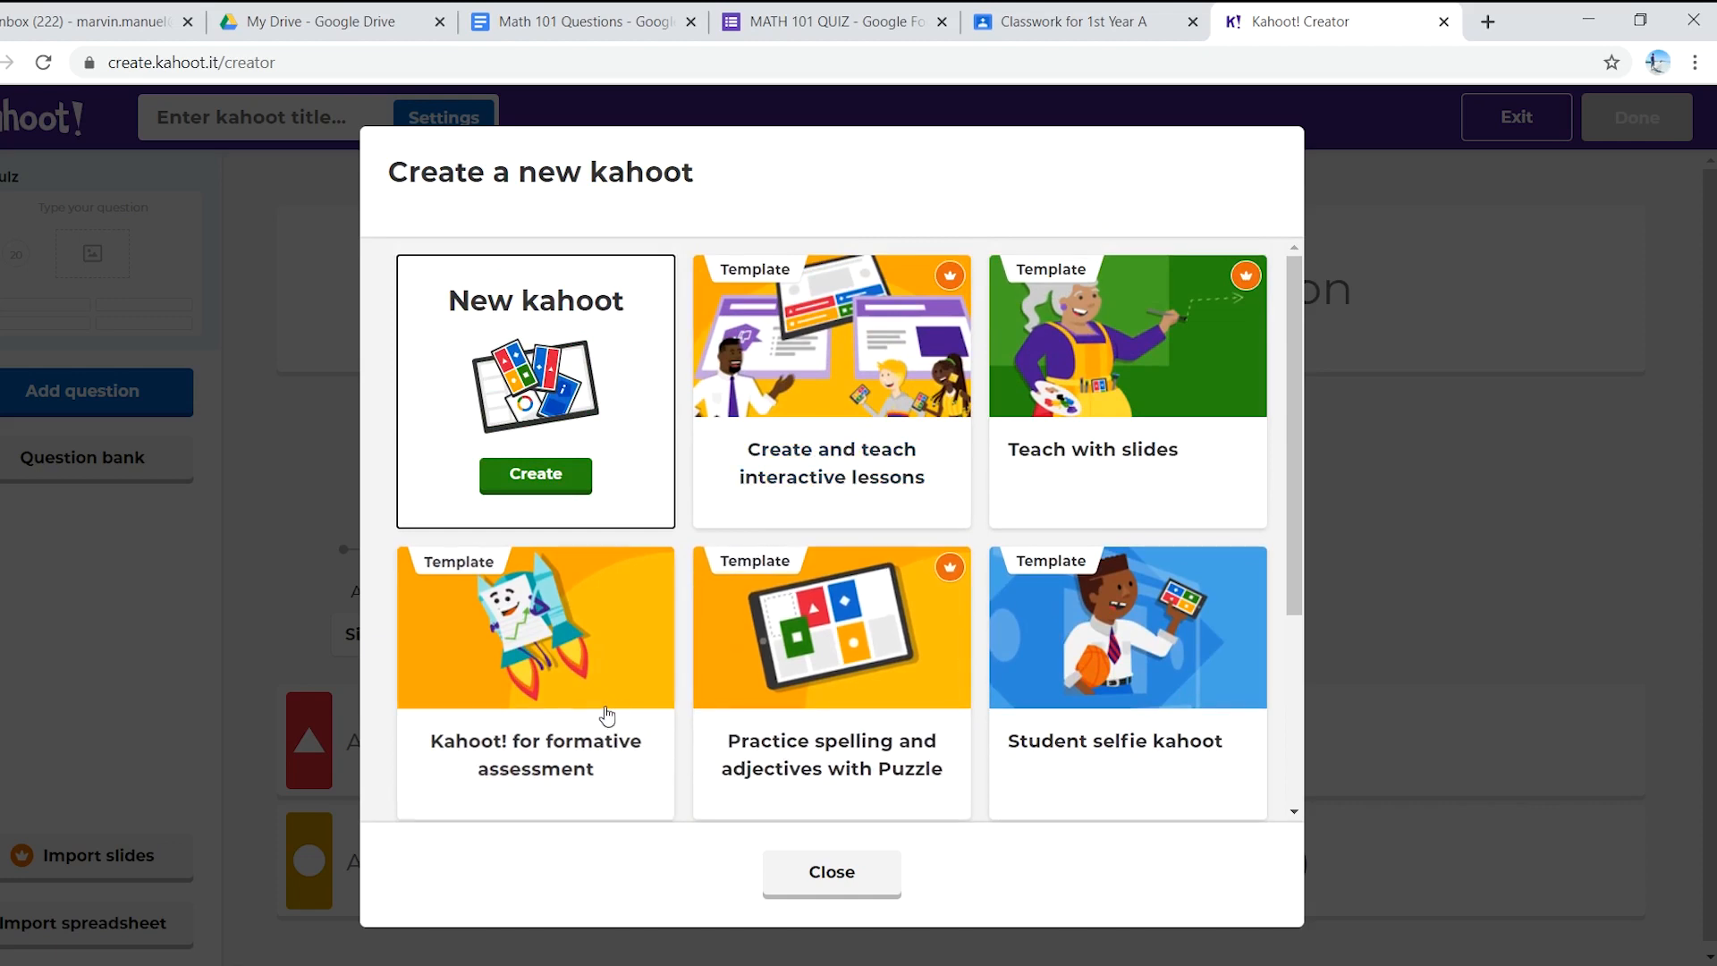
{"action": "scroll", "coordinate": [488, 723], "scroll_direction": "down", "scroll_amount": 2}
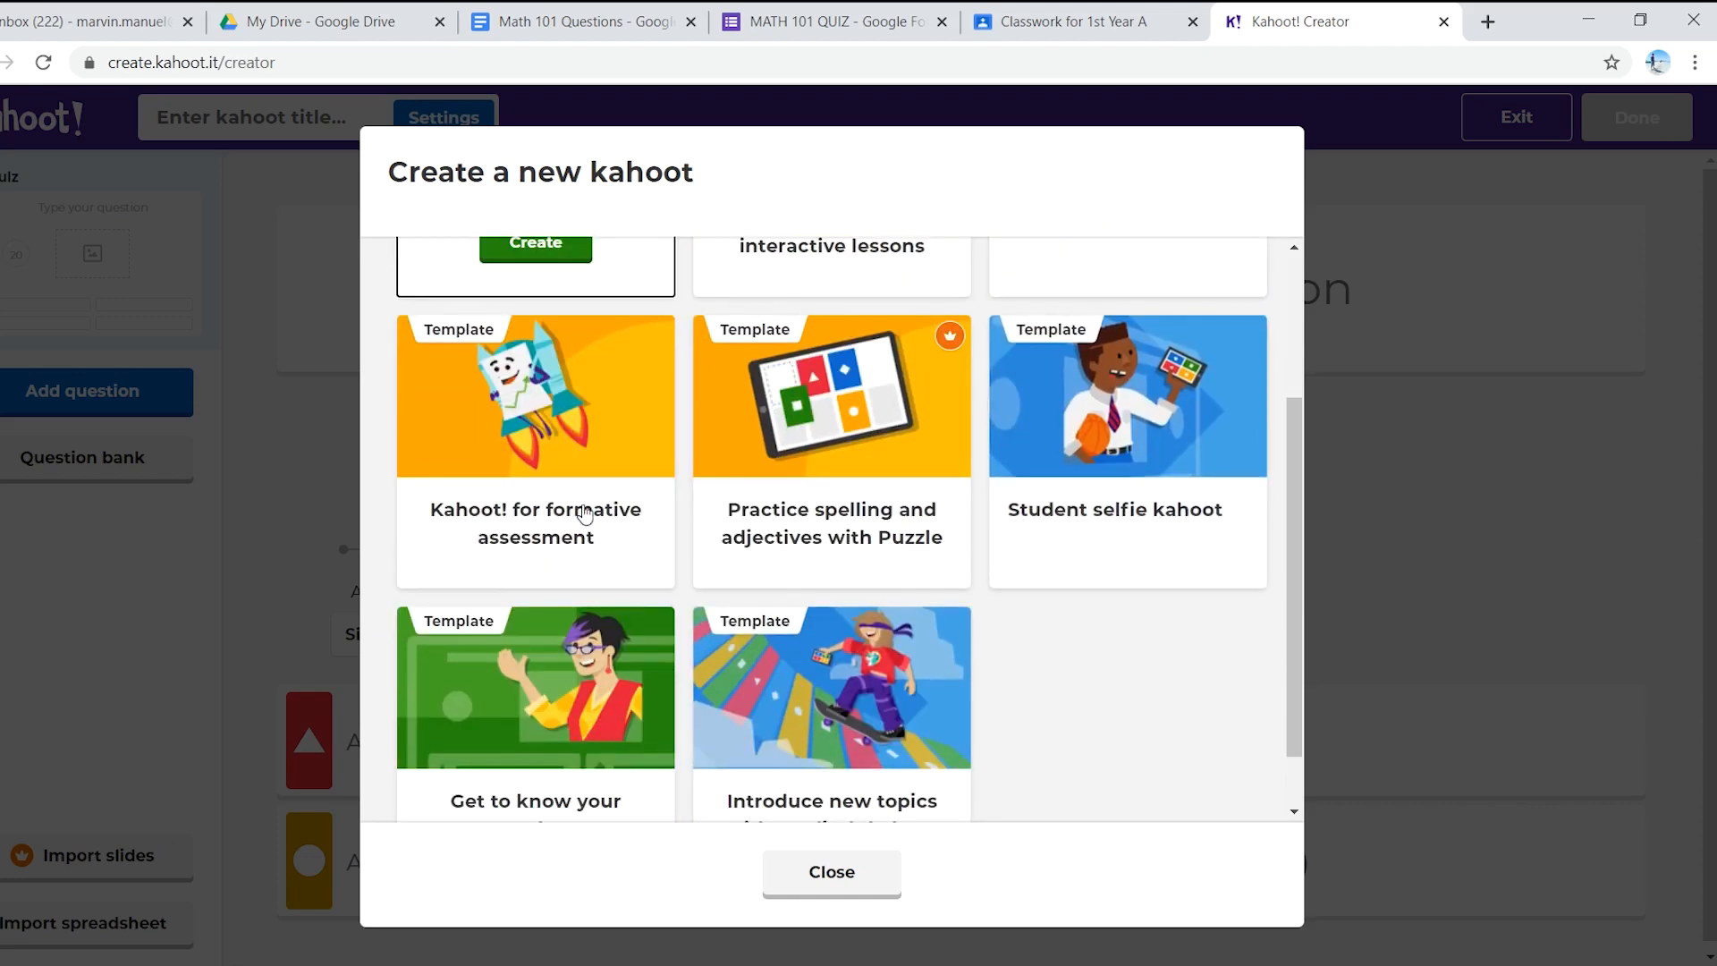
{"action": "scroll", "coordinate": [658, 537], "scroll_direction": "up", "scroll_amount": 2}
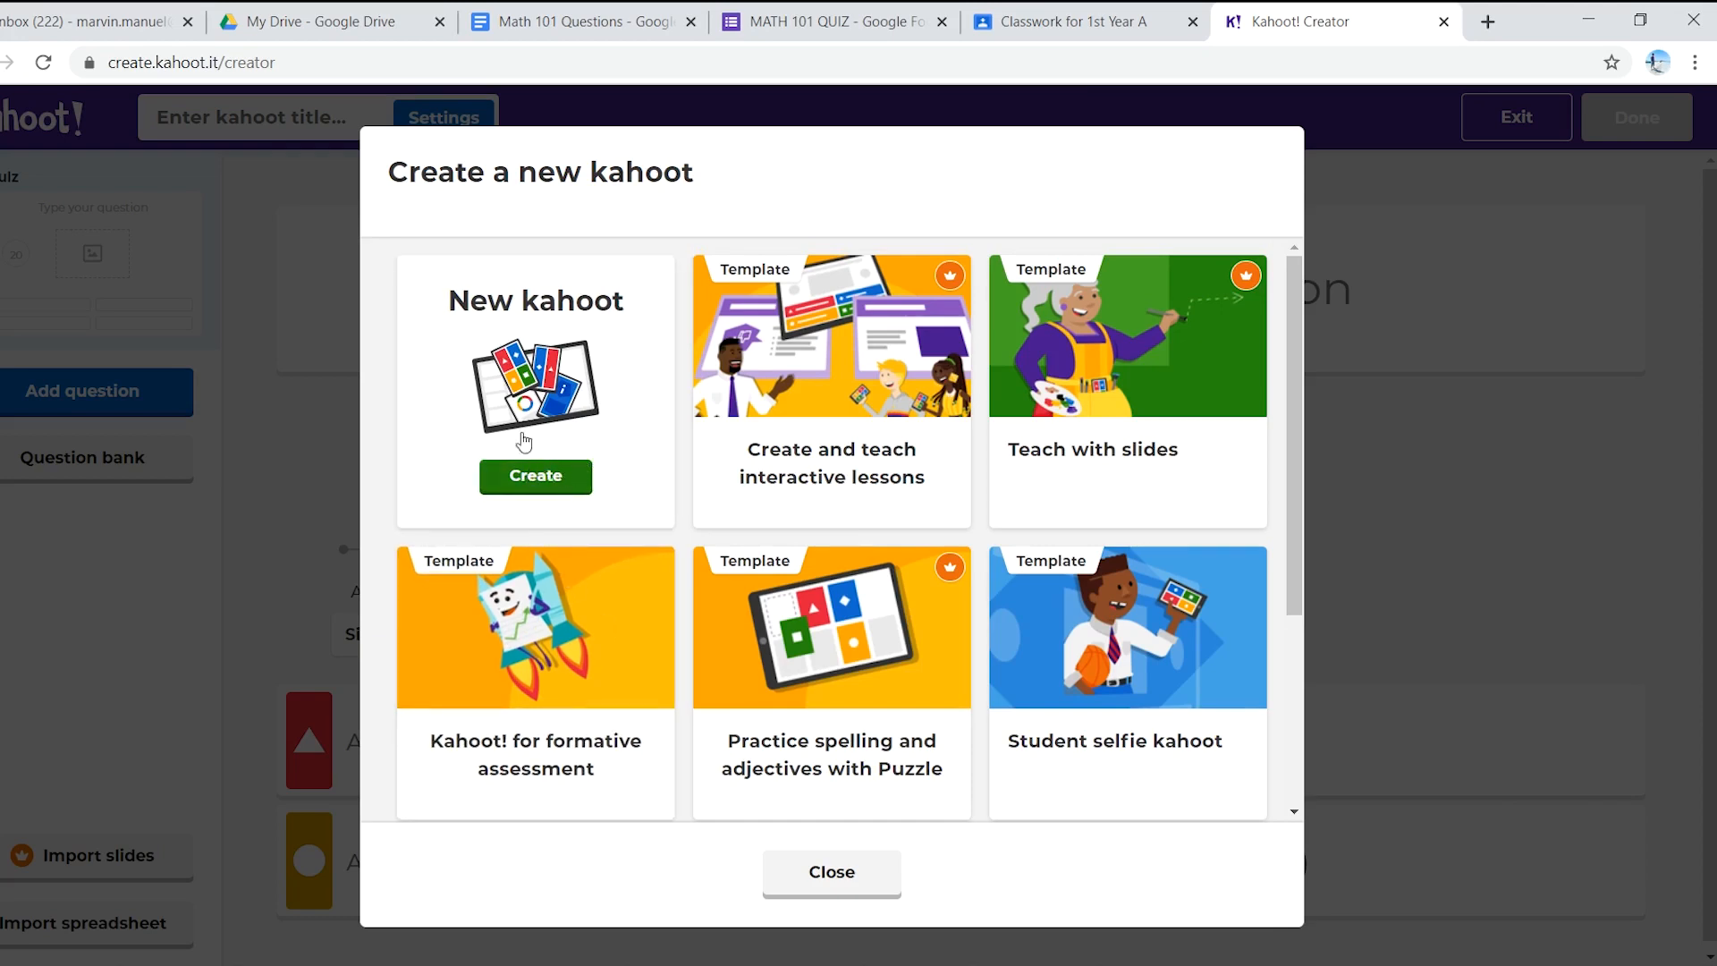
{"action": "left_click", "coordinate": [536, 468]}
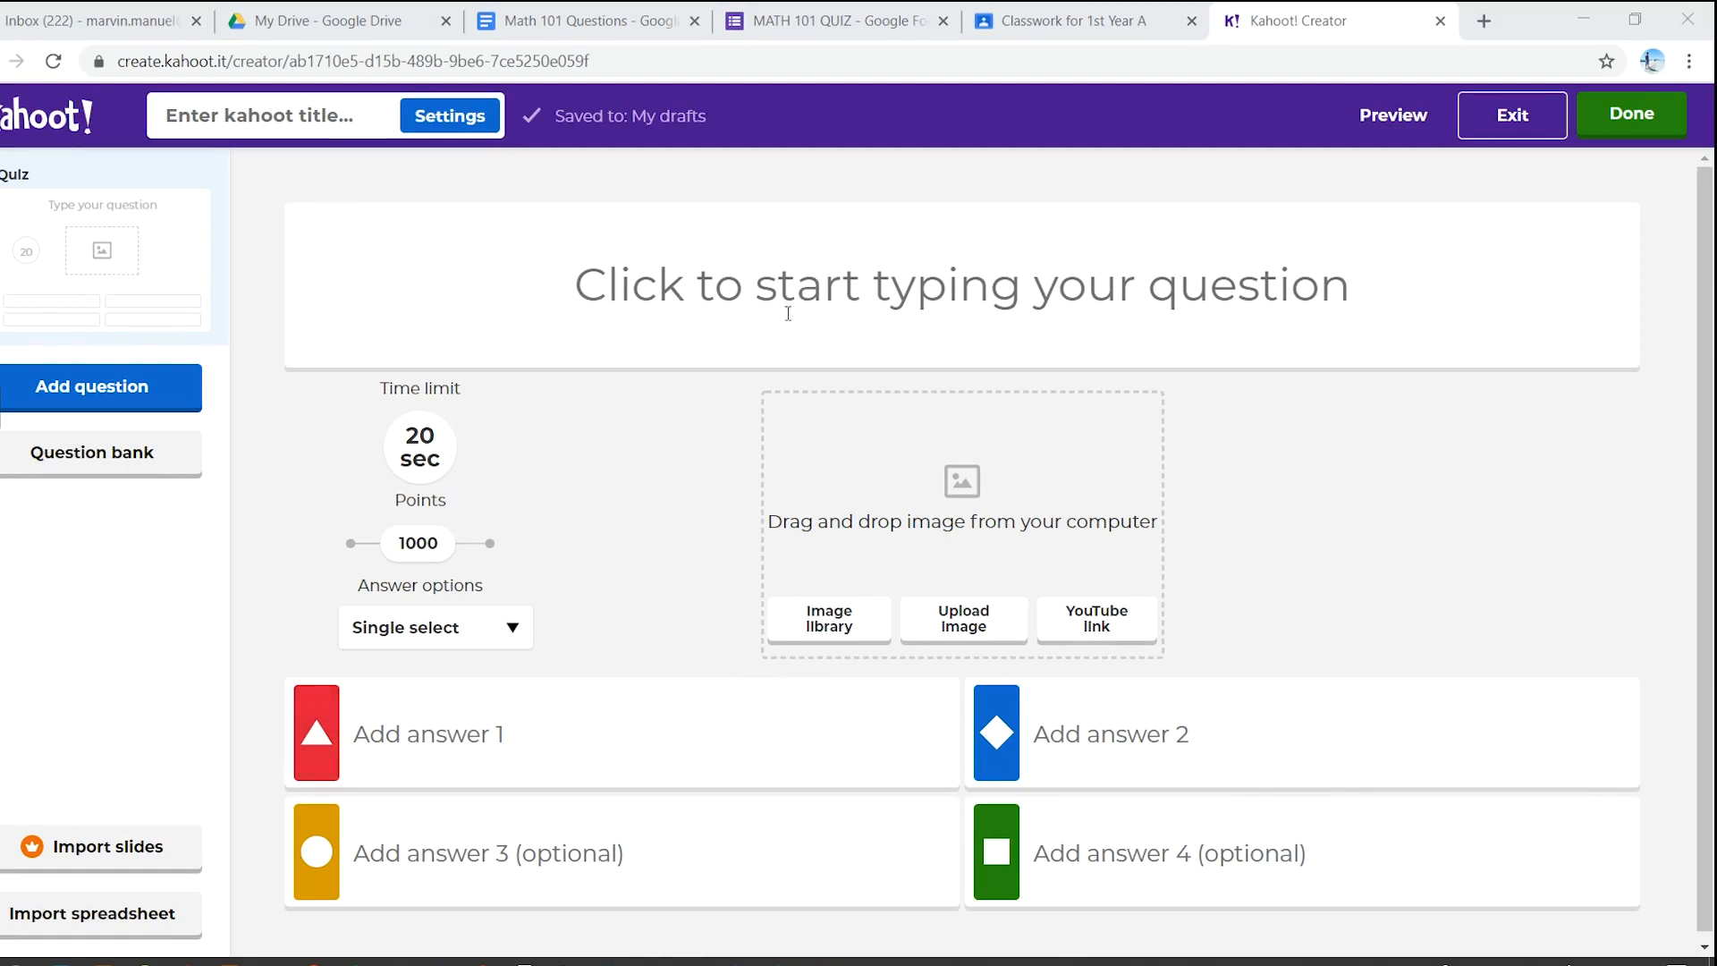
{"action": "left_click", "coordinate": [822, 615]}
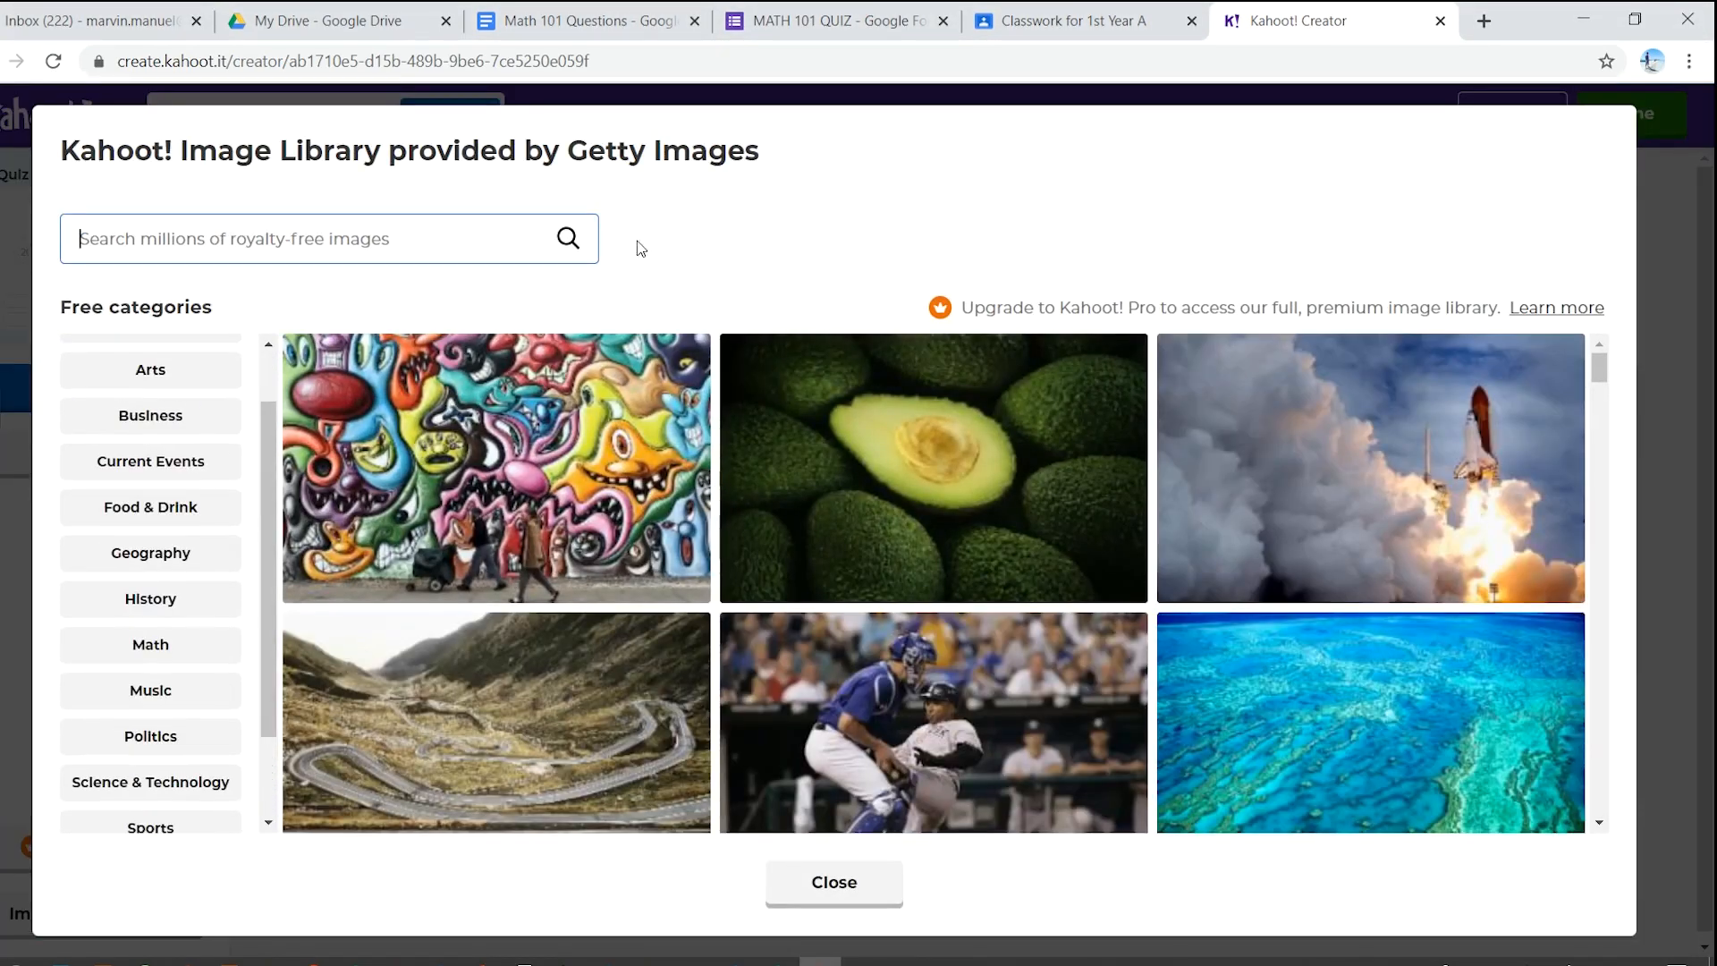
{"action": "left_click", "coordinate": [867, 893]}
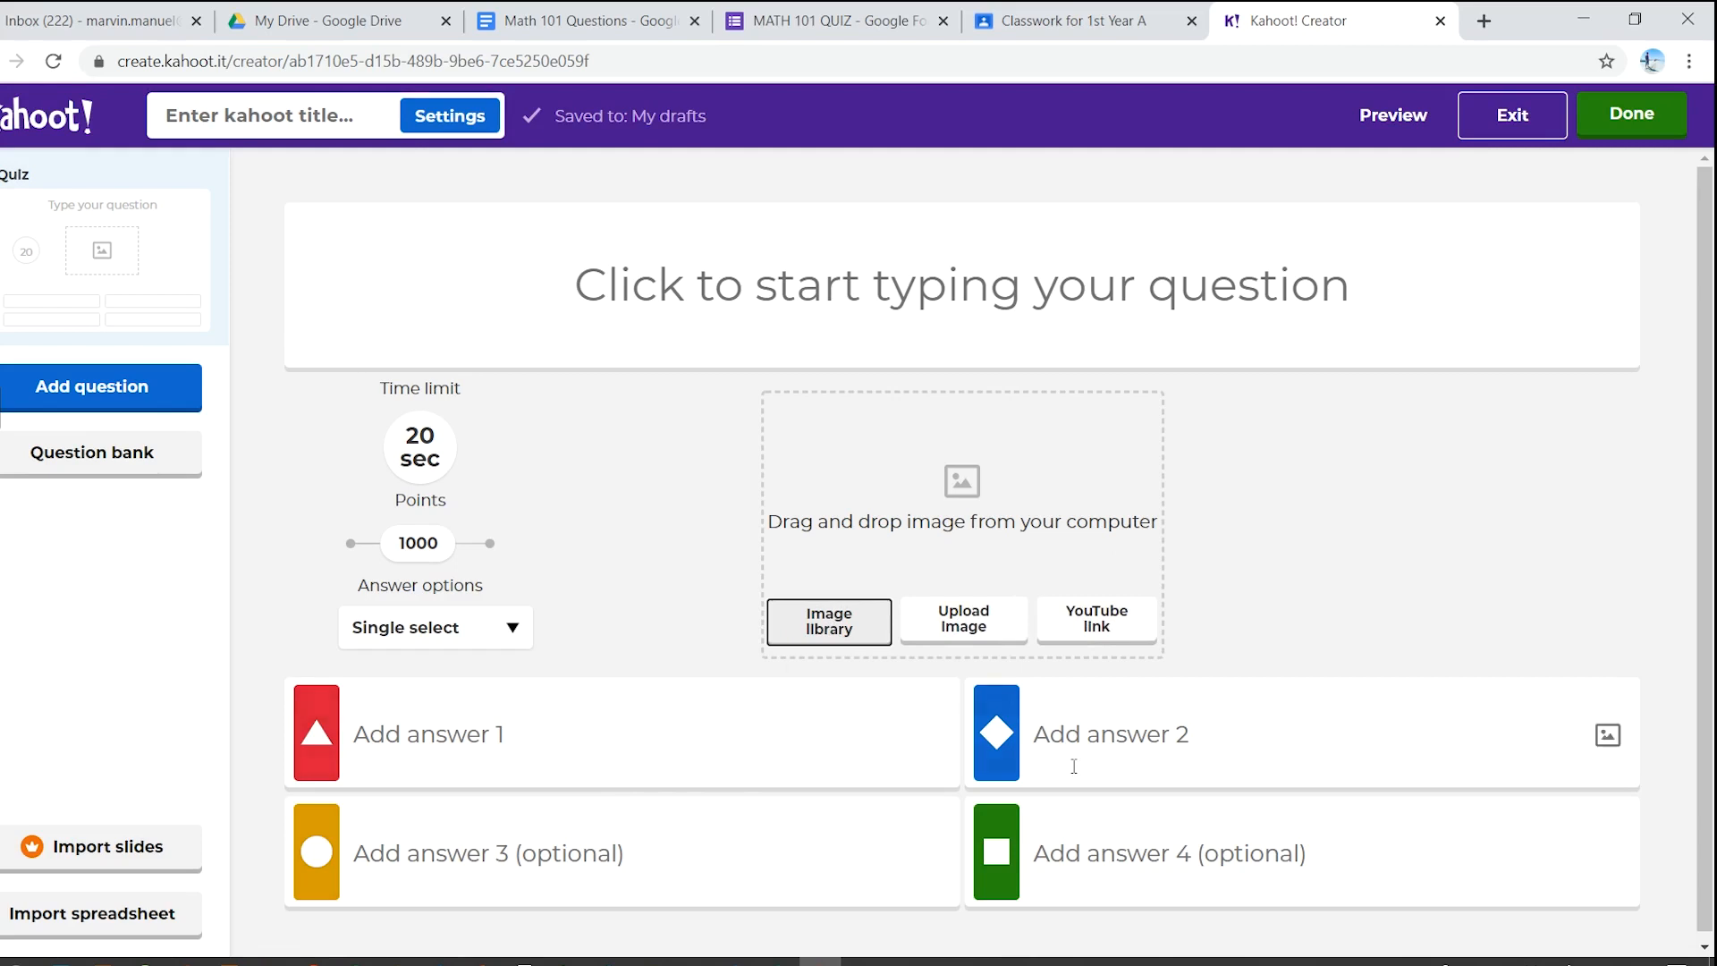
{"action": "scroll", "coordinate": [552, 759], "scroll_direction": "down", "scroll_amount": 1}
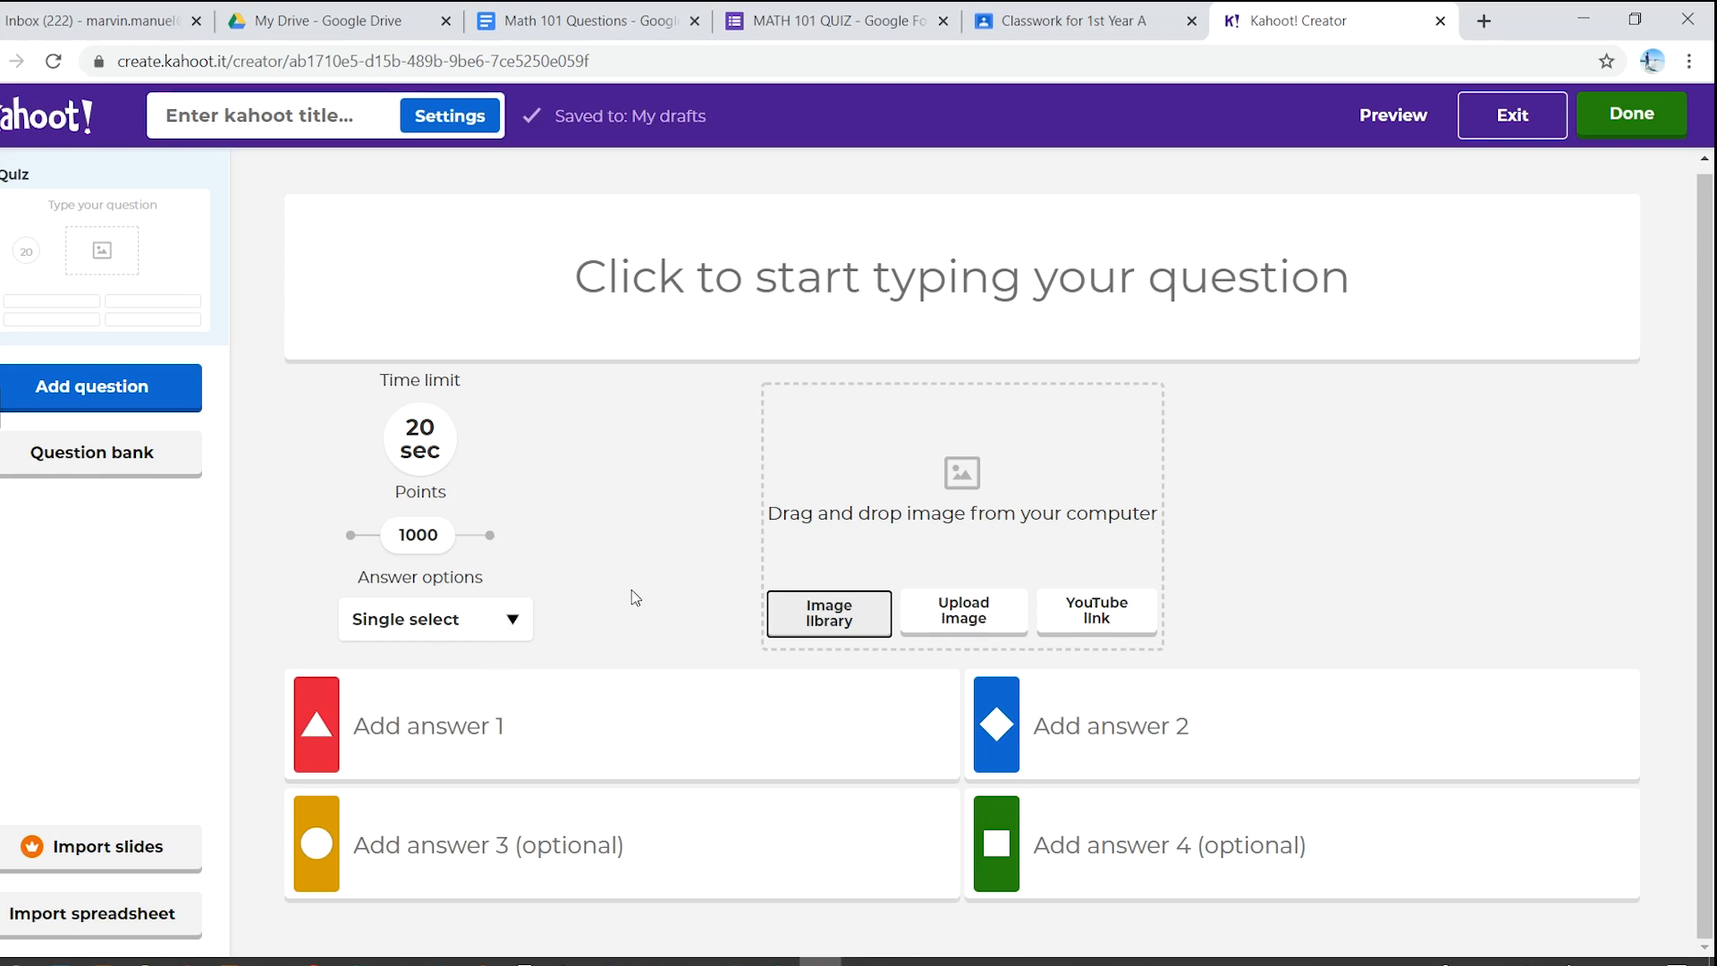
{"action": "left_click", "coordinate": [518, 620]}
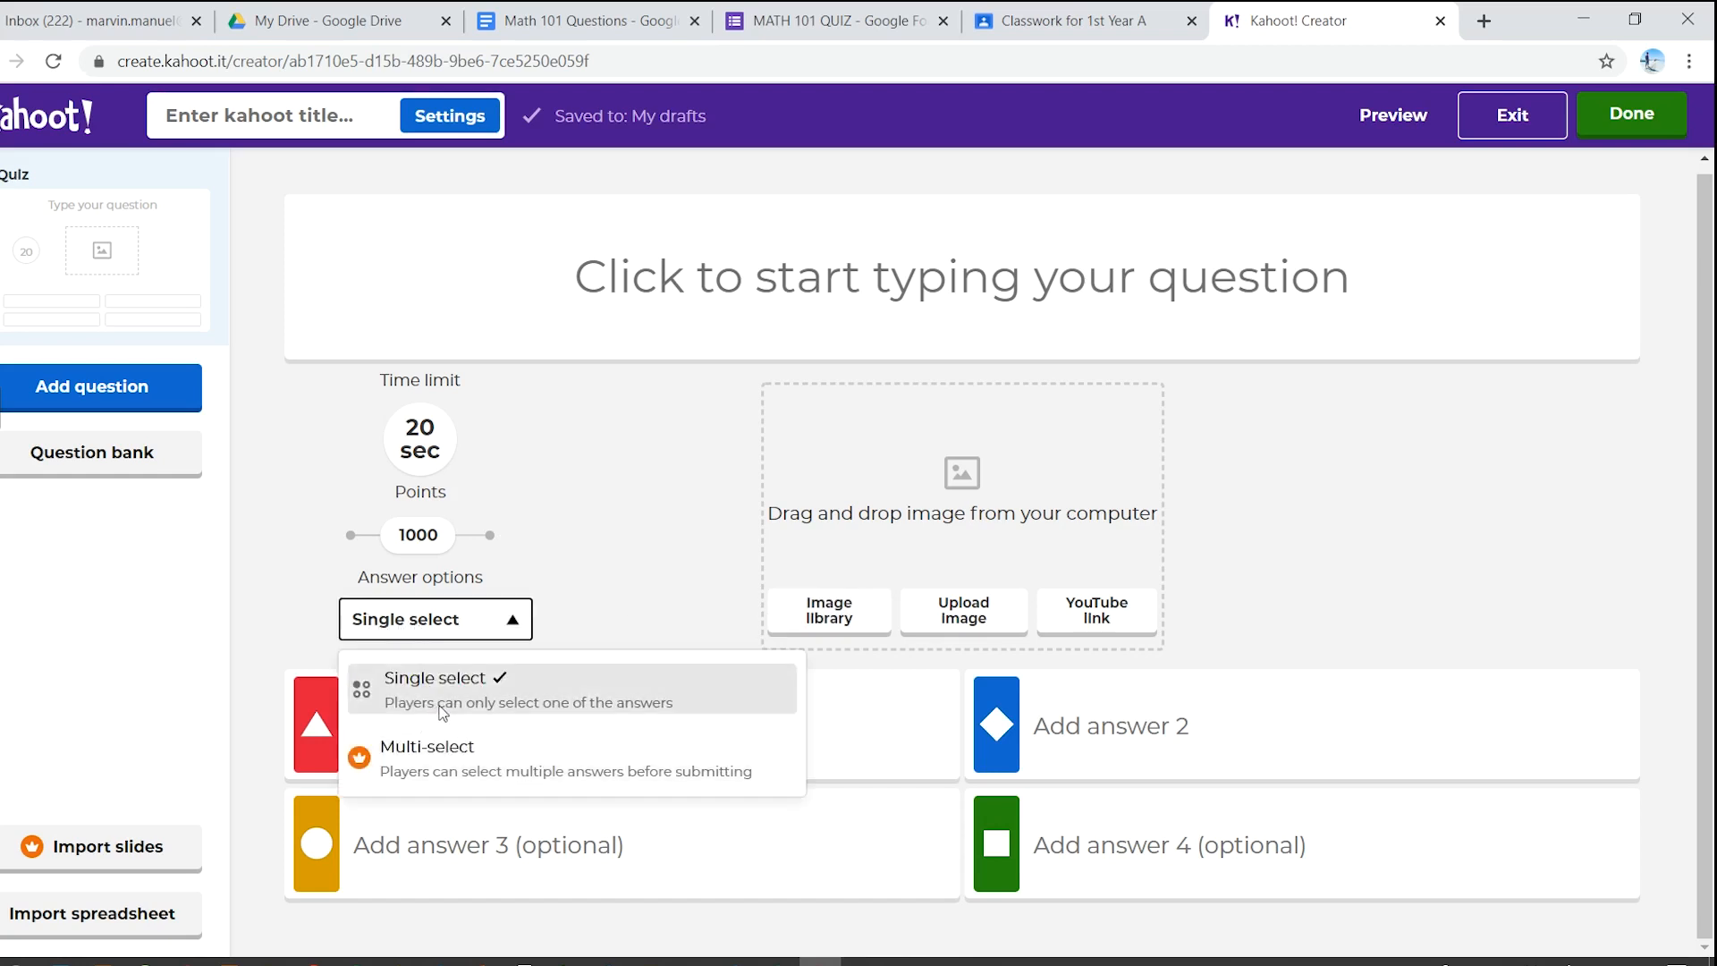
{"action": "left_click", "coordinate": [593, 587]}
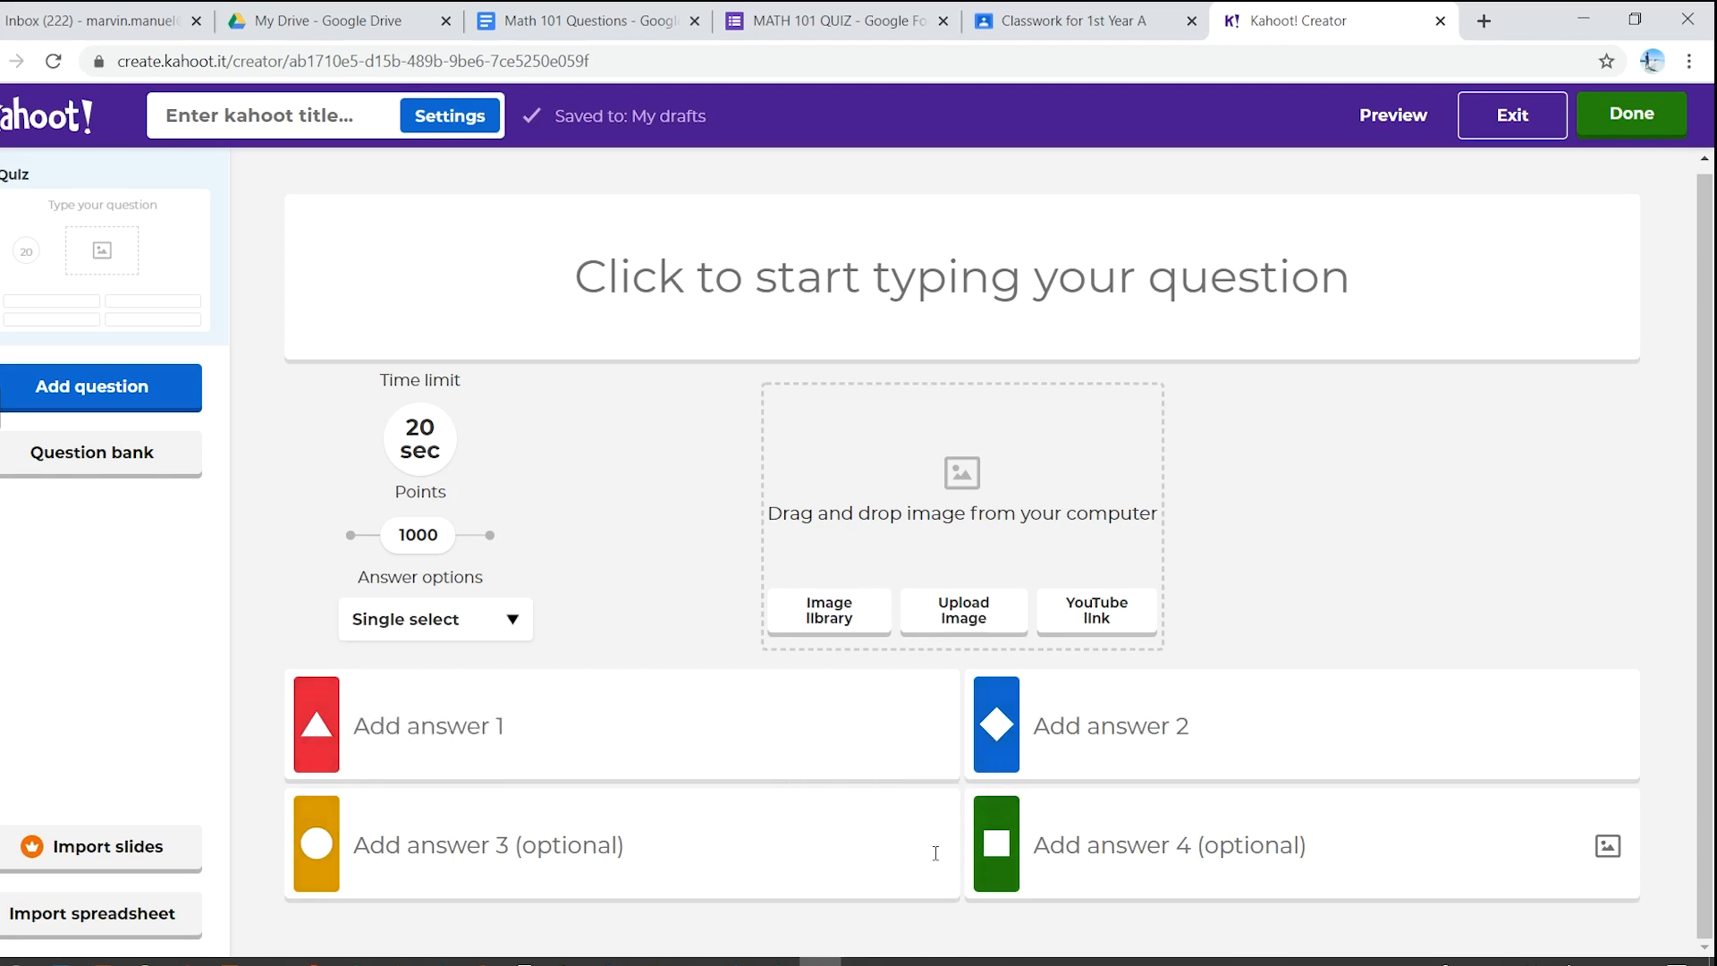
{"action": "left_click", "coordinate": [502, 635]}
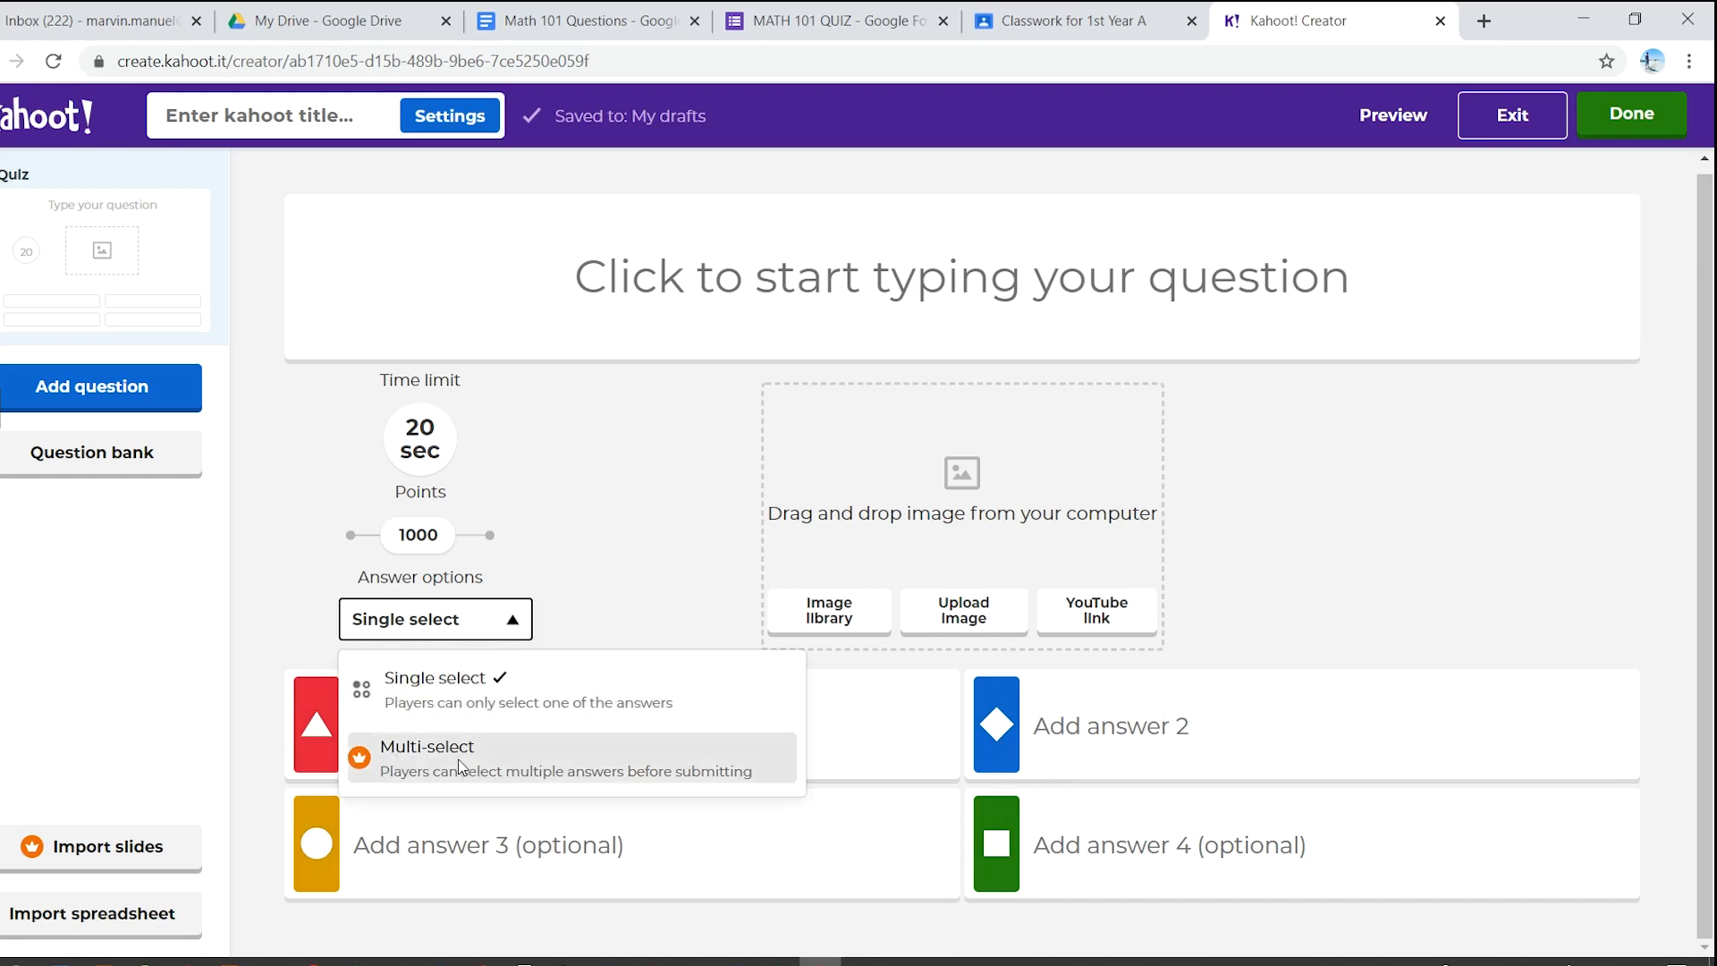
{"action": "left_click", "coordinate": [604, 602]}
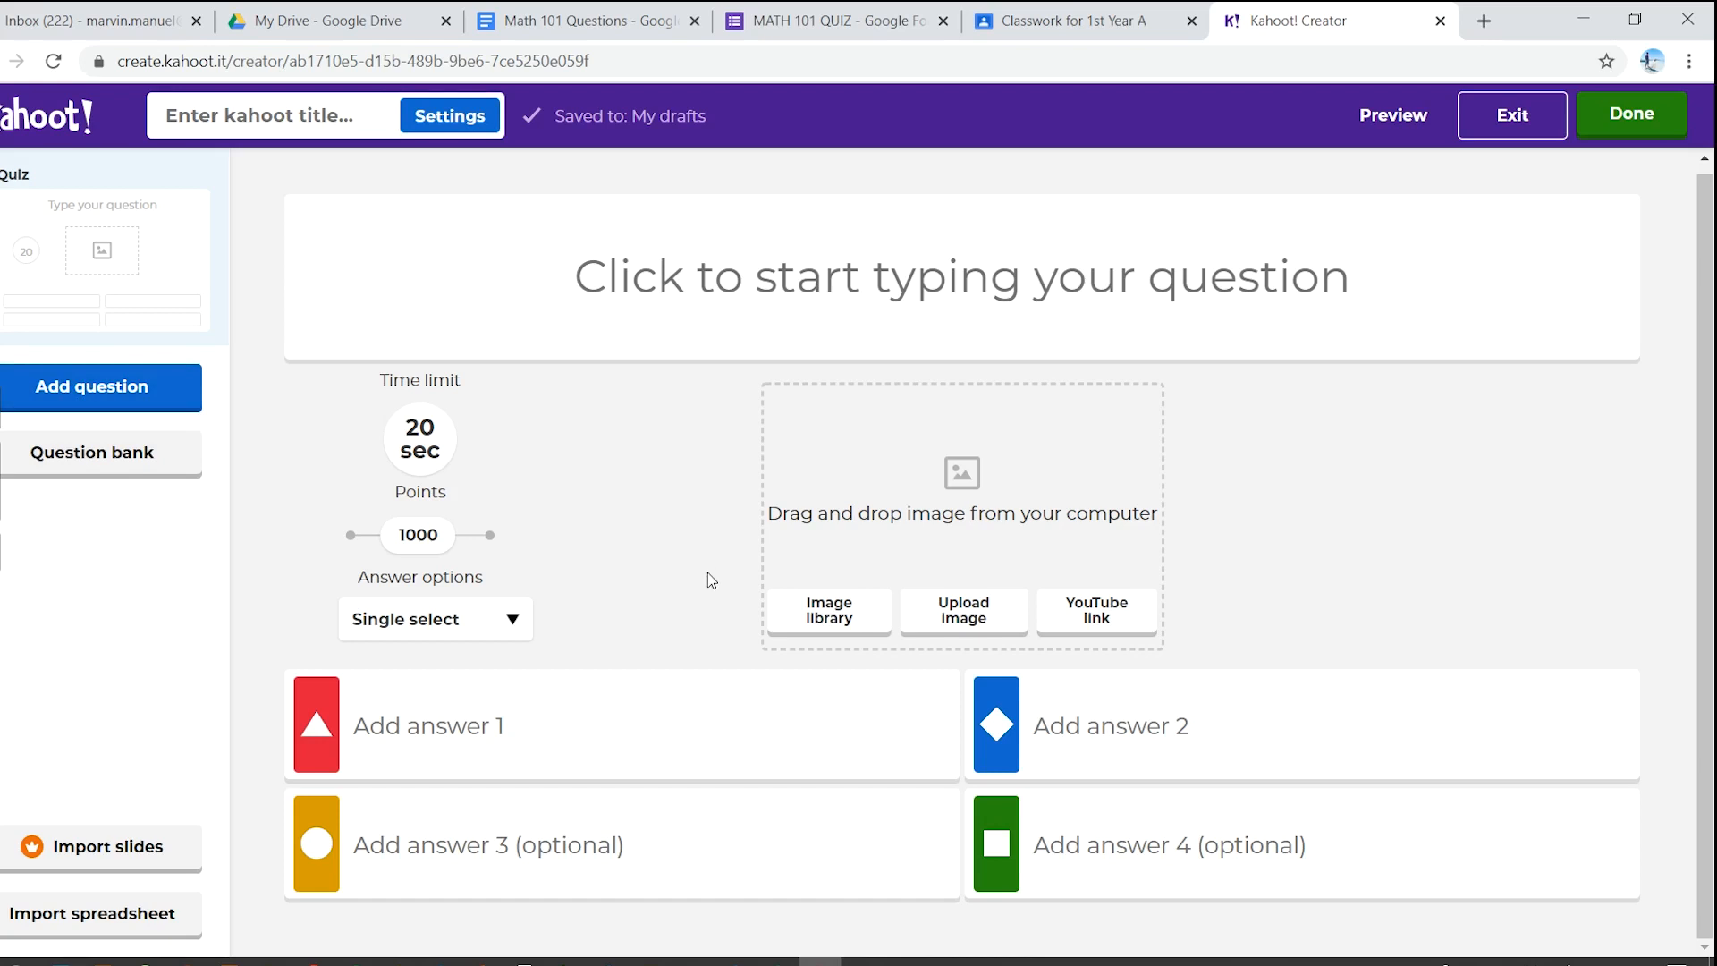
- Paste 'How many sides does a rectangle have?' from the questions document as the question
{"action": "left_click", "coordinate": [593, 19]}
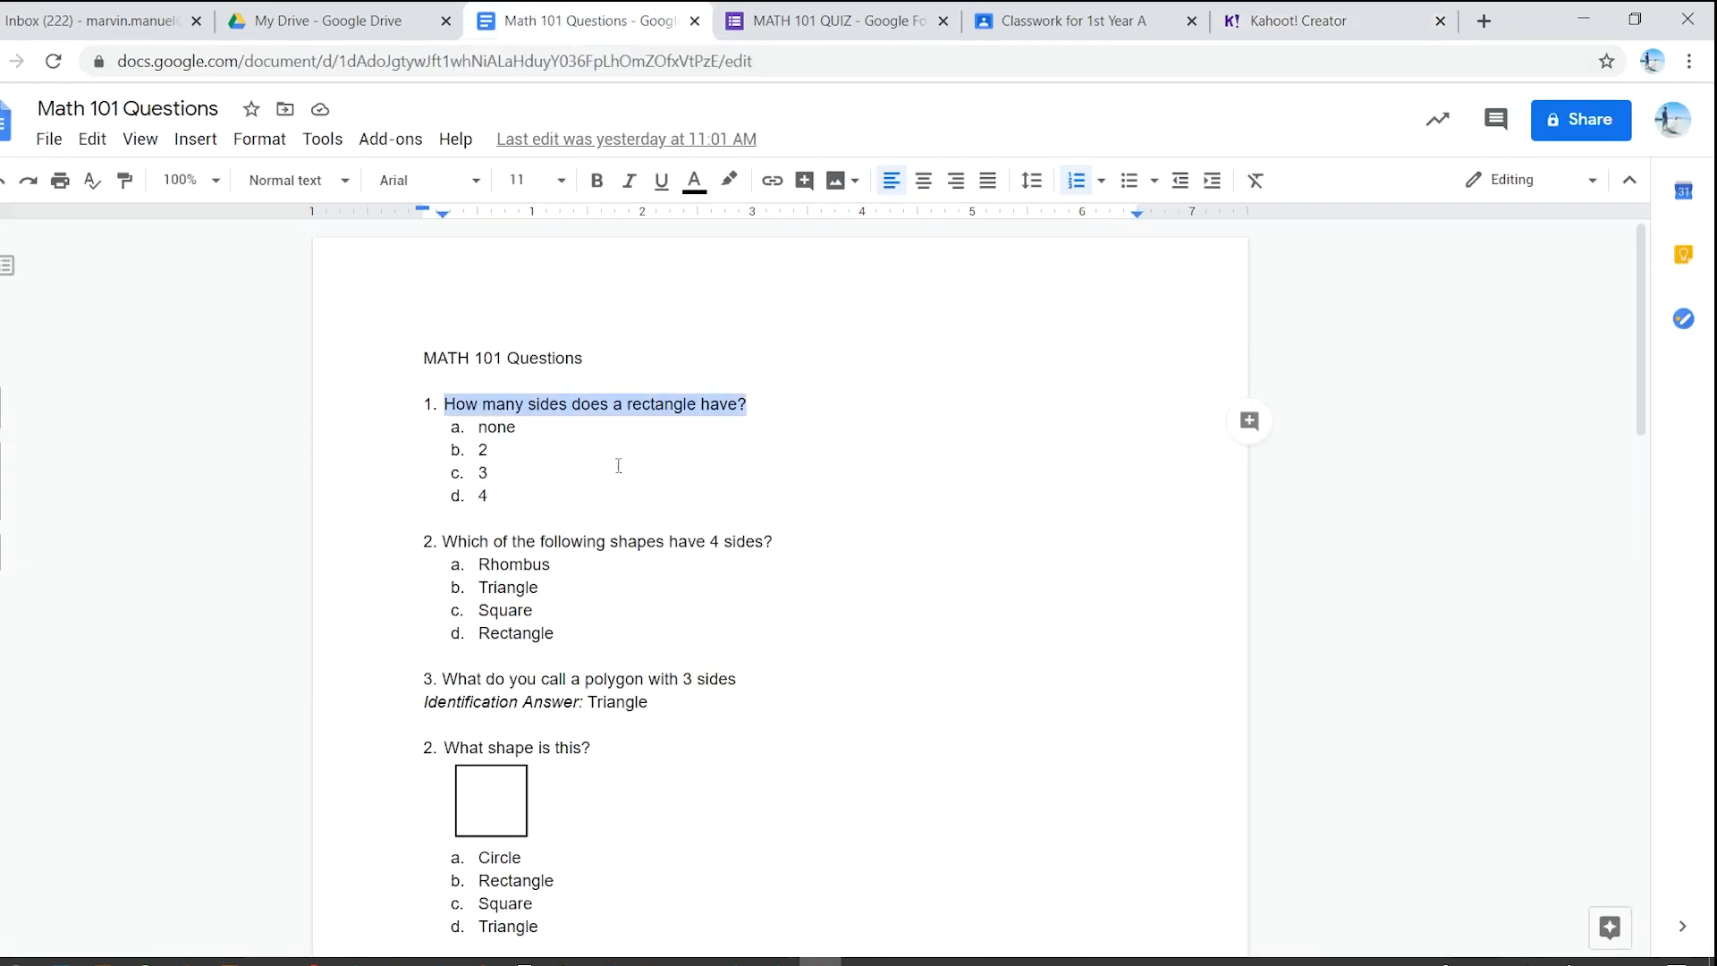
{"action": "left_click", "coordinate": [769, 406]}
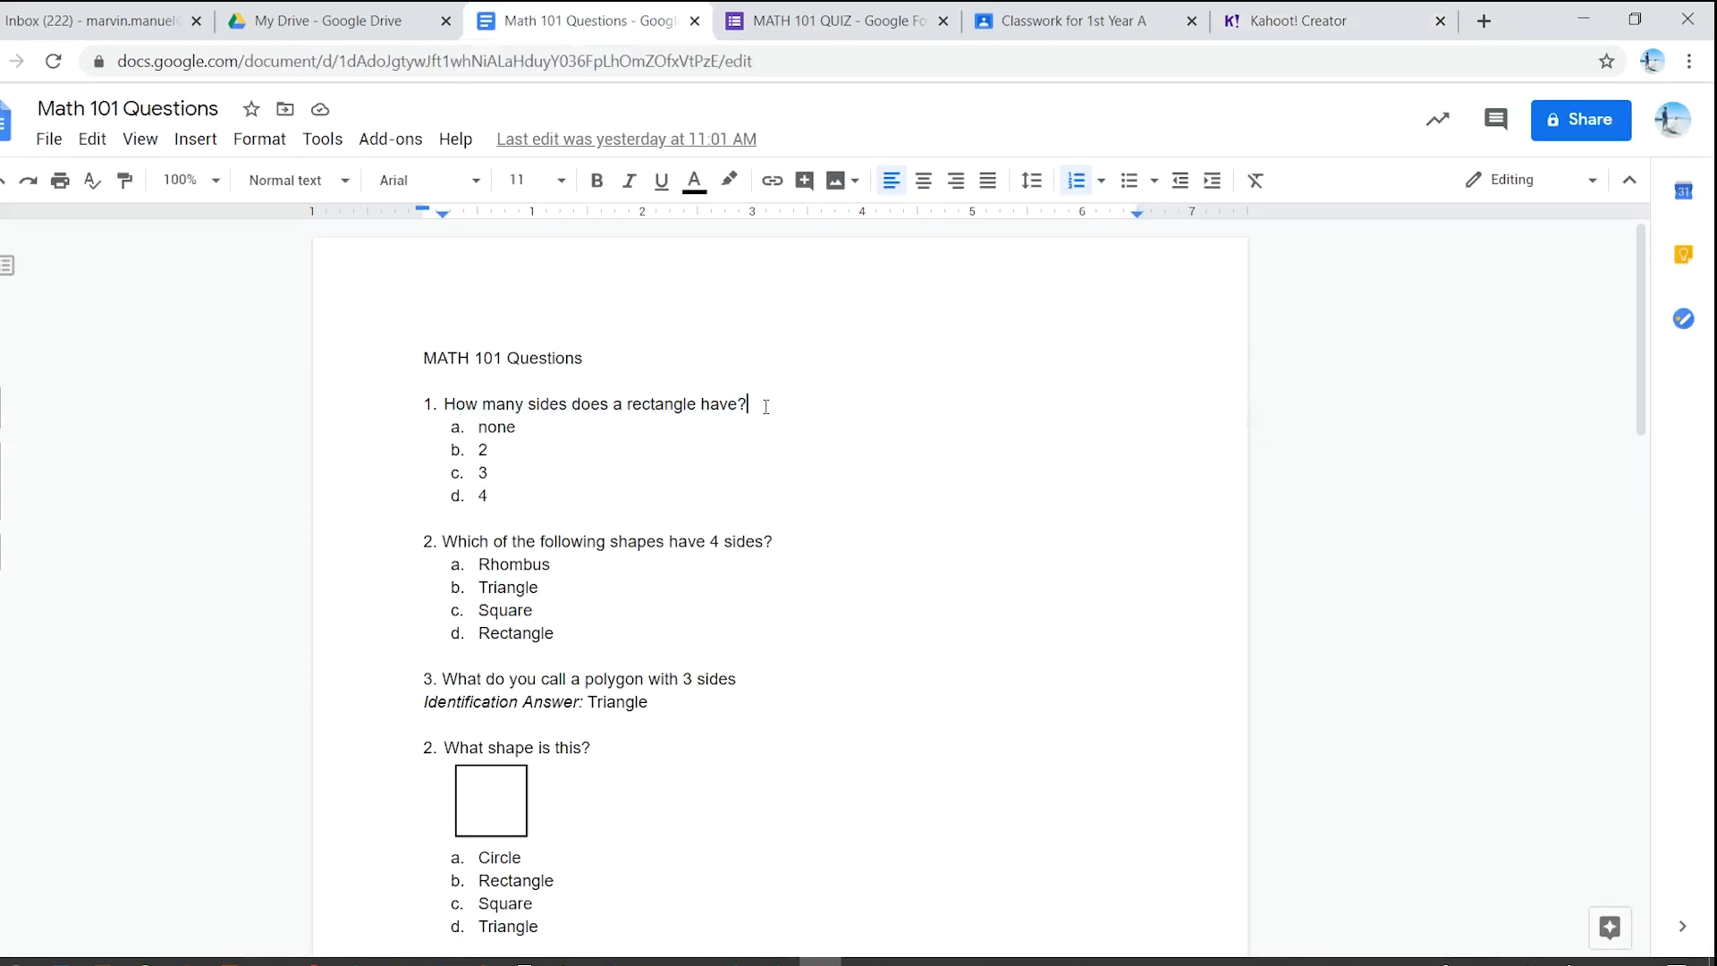
{"action": "left_click_drag", "start_coordinate": [751, 405], "coordinate": [454, 396]}
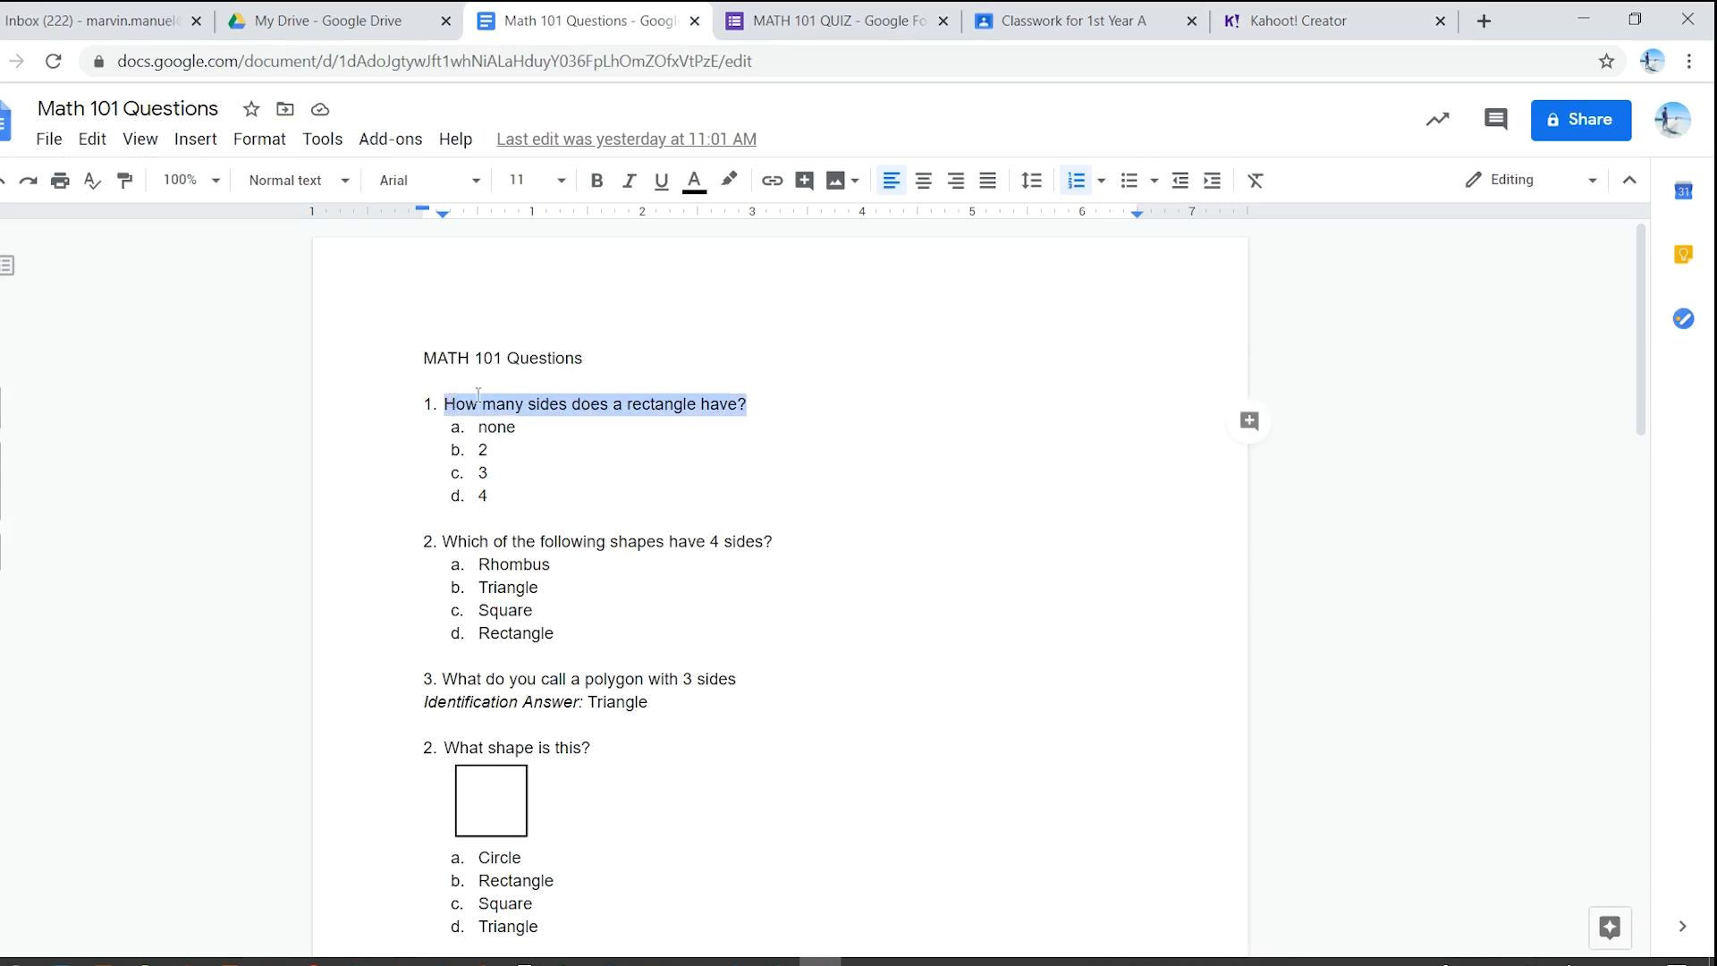
{"action": "left_click", "coordinate": [1259, 13]}
{"action": "left_click", "coordinate": [796, 310]}
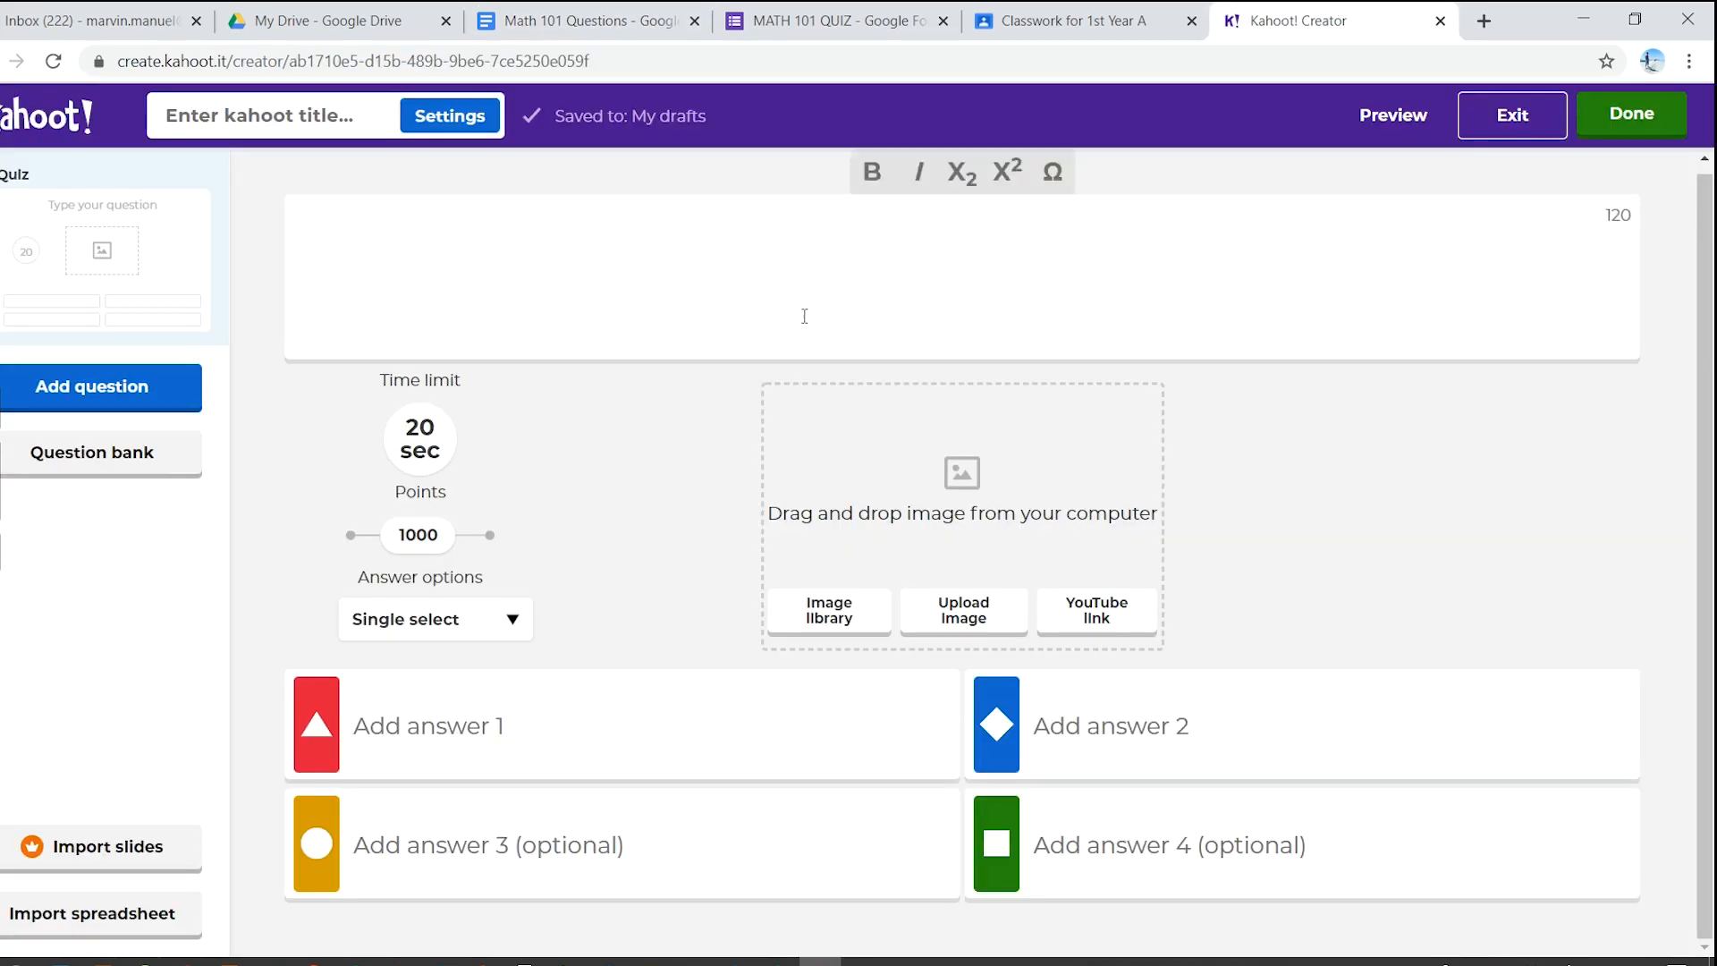
{"action": "type", "text": "How many sides does a rectangle have?"}
- Copy 'none' from the questions document into the first answer
{"action": "left_click", "coordinate": [599, 9]}
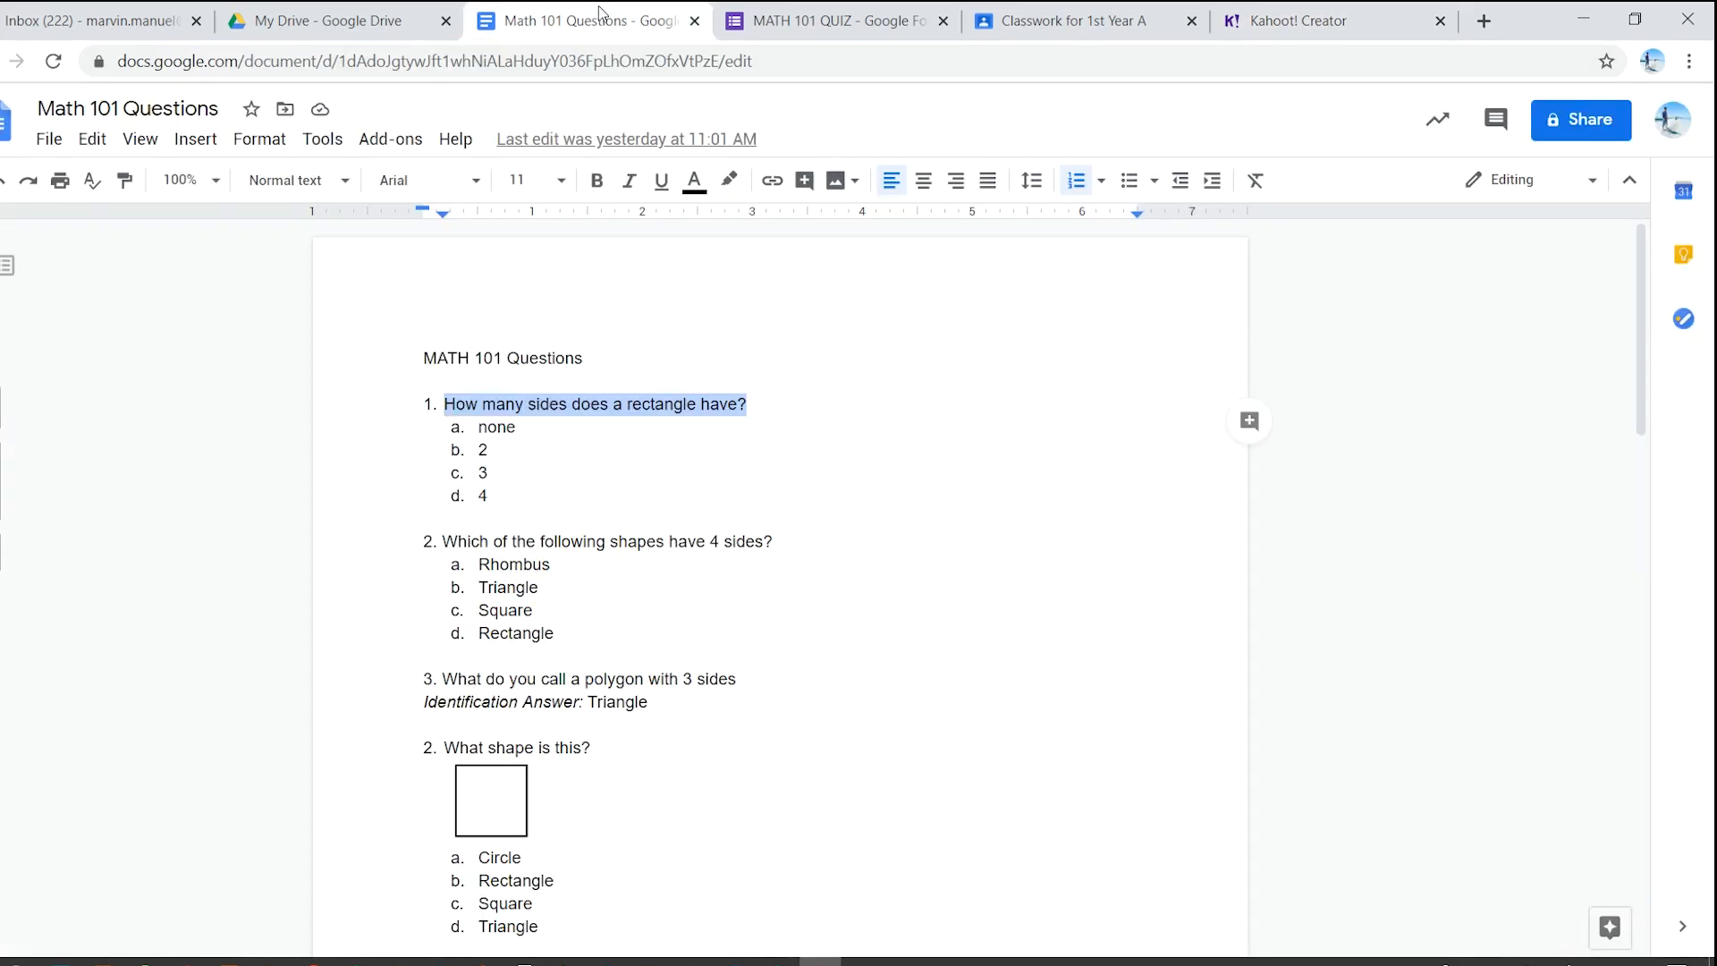
{"action": "left_click_drag", "start_coordinate": [517, 428], "coordinate": [482, 429]}
{"action": "key", "text": "ctrl+c"}
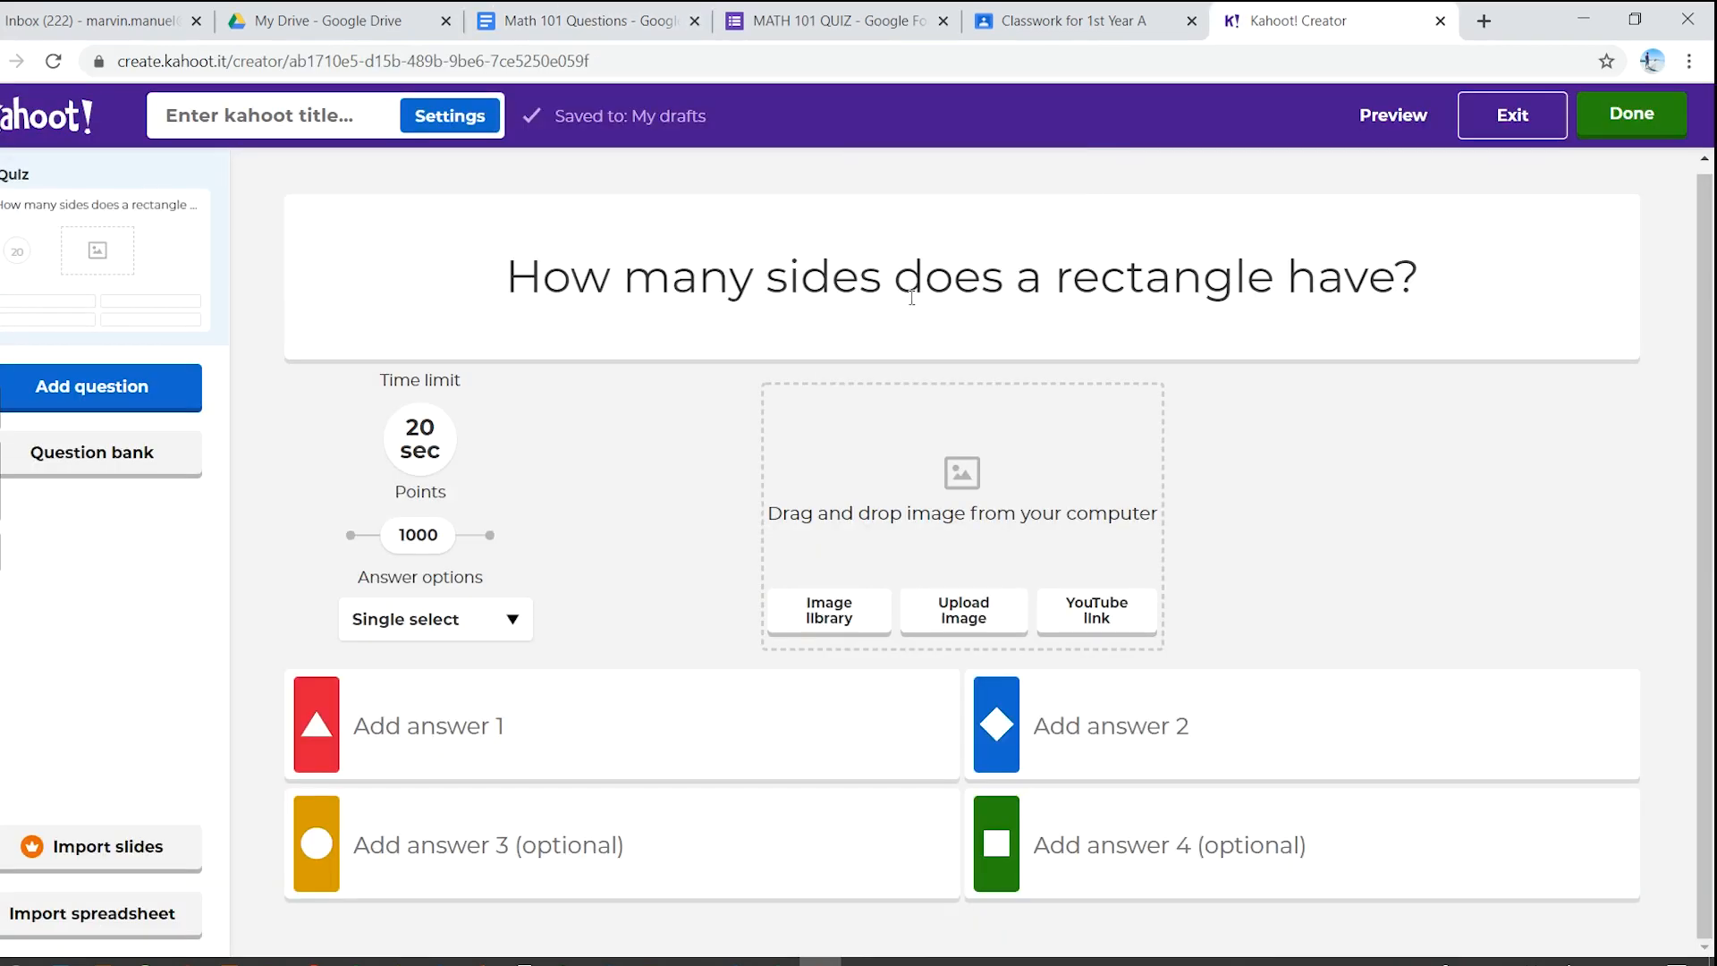
{"action": "left_click", "coordinate": [1390, 13]}
{"action": "left_click", "coordinate": [588, 698]}
{"action": "key", "text": "ctrl+v"}
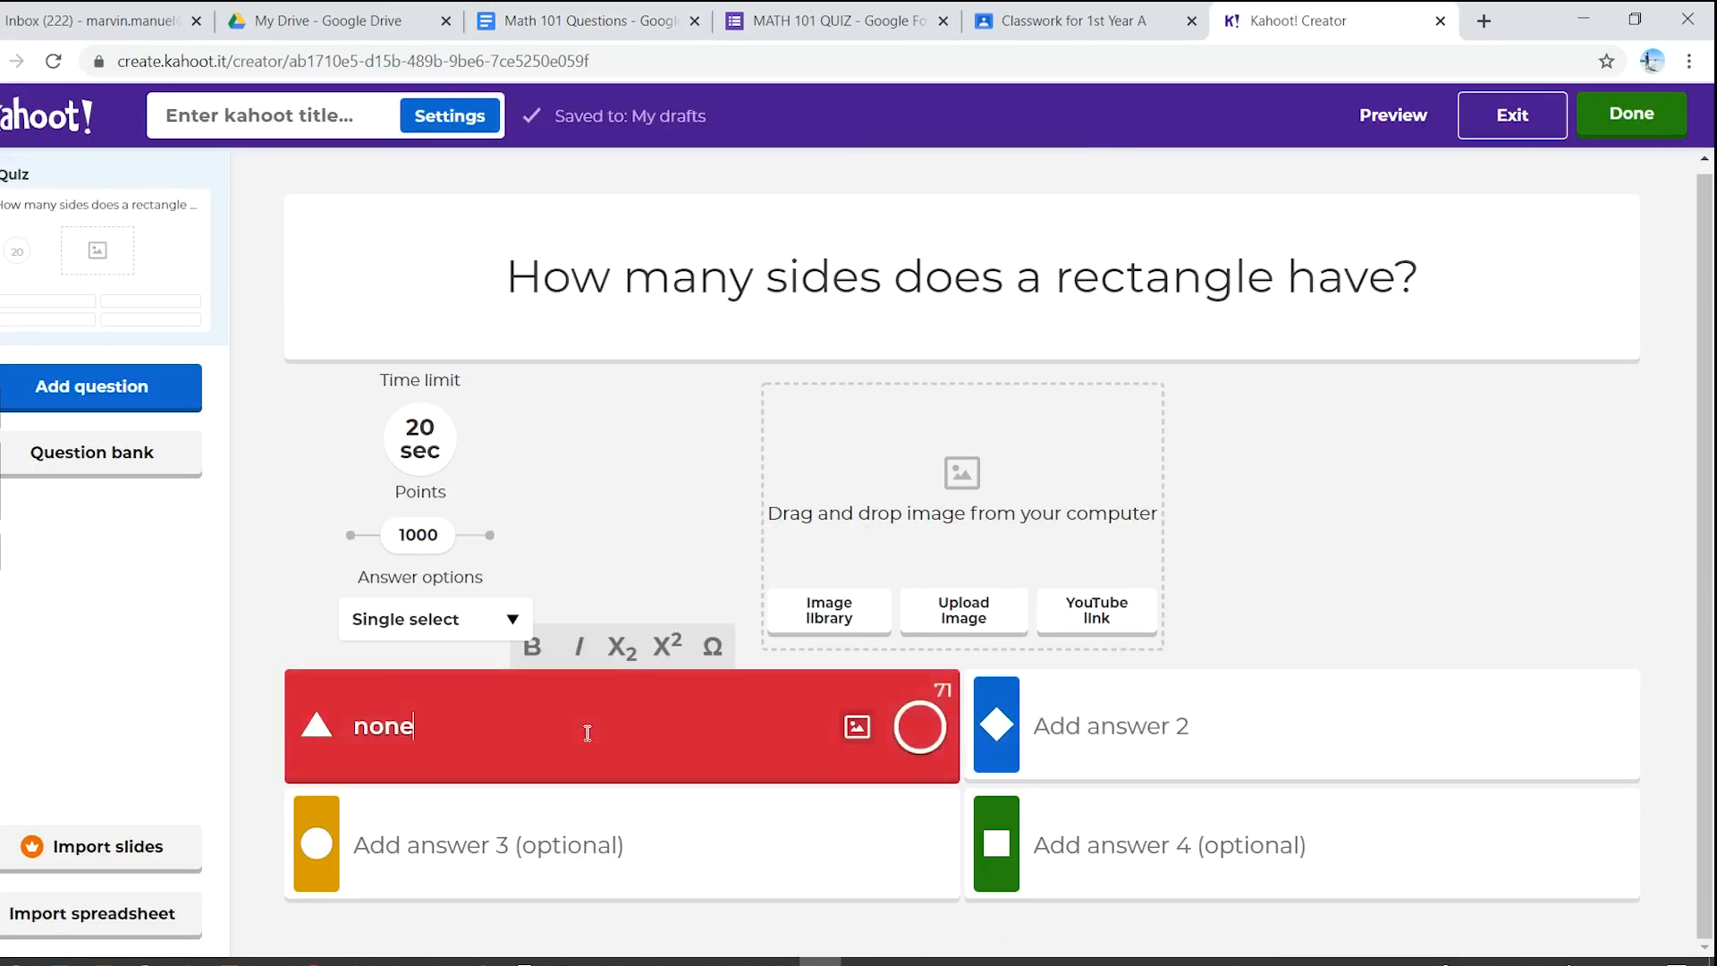
{"action": "left_click", "coordinate": [617, 18]}
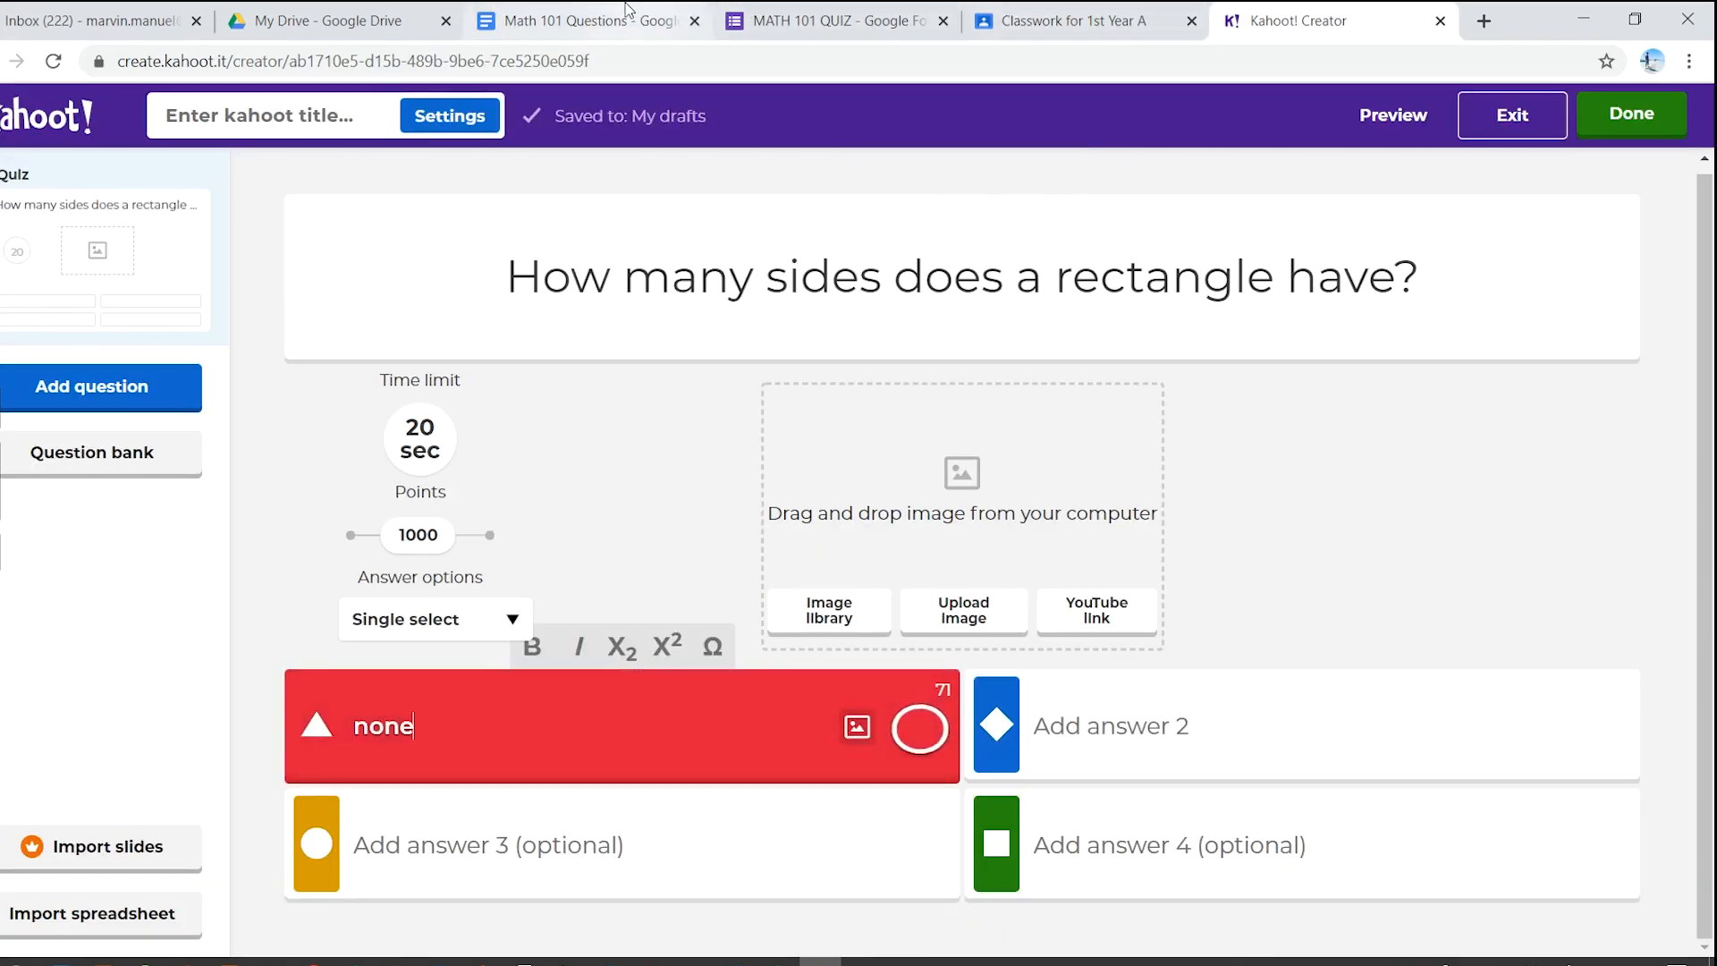
{"action": "left_click", "coordinate": [1251, 20]}
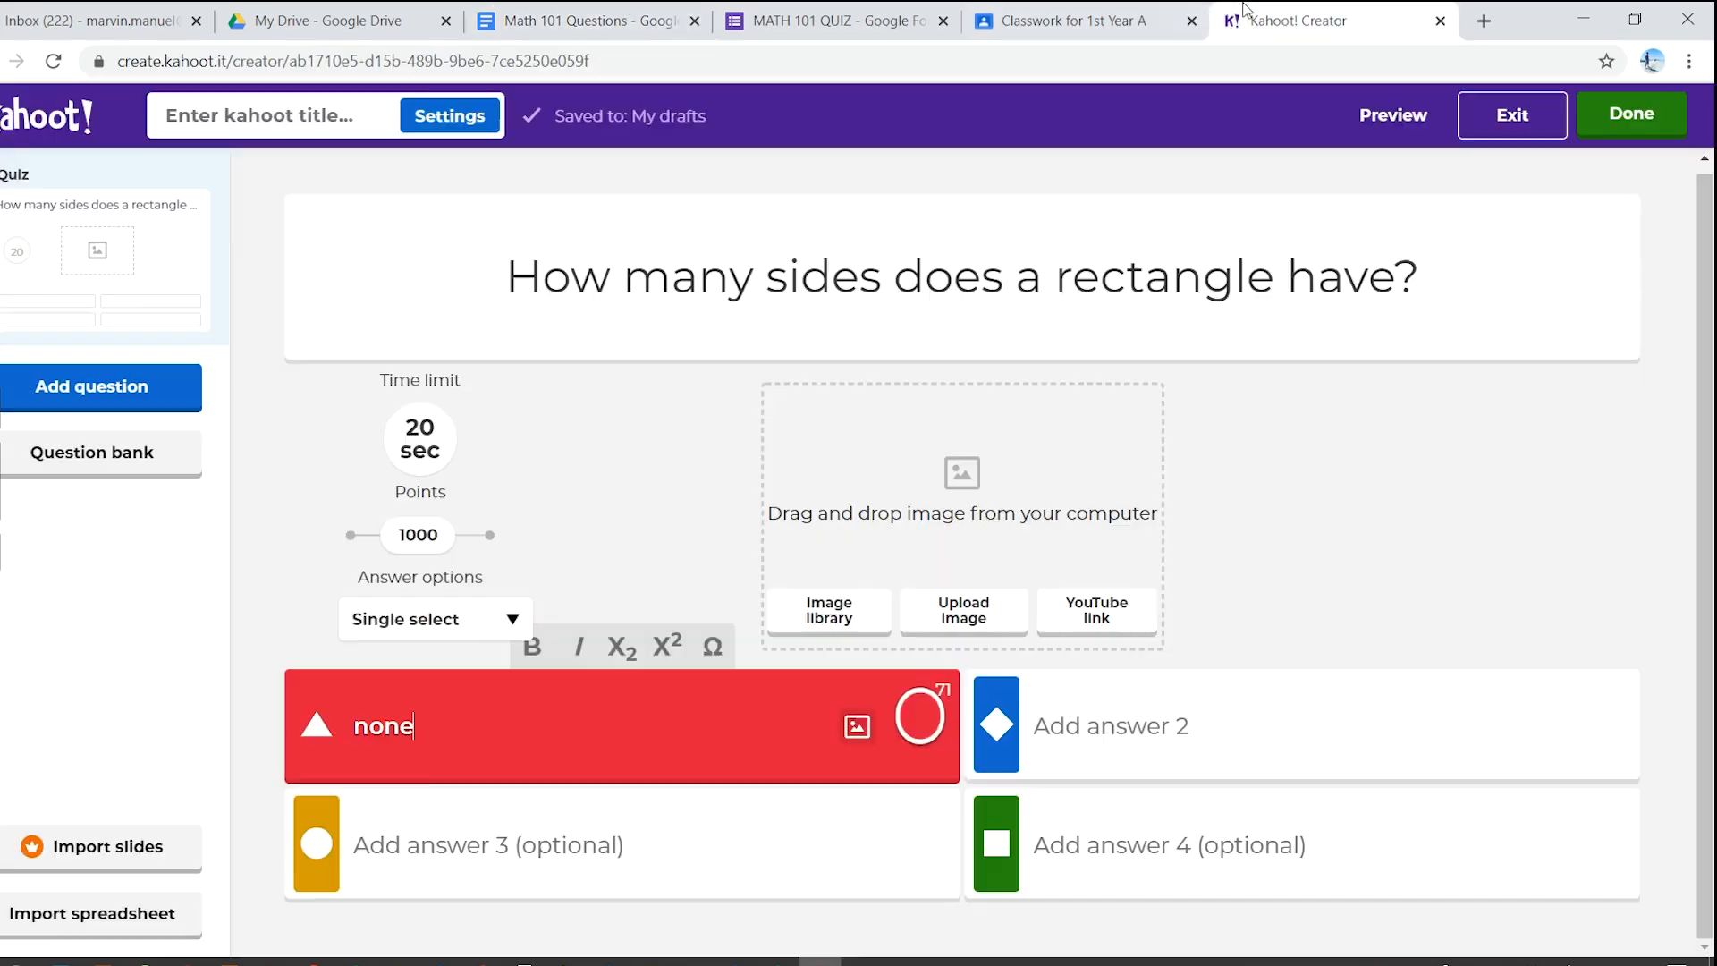
- Enter answers 2, 3 and 4, and mark 4 as correct
{"action": "left_click", "coordinate": [412, 824]}
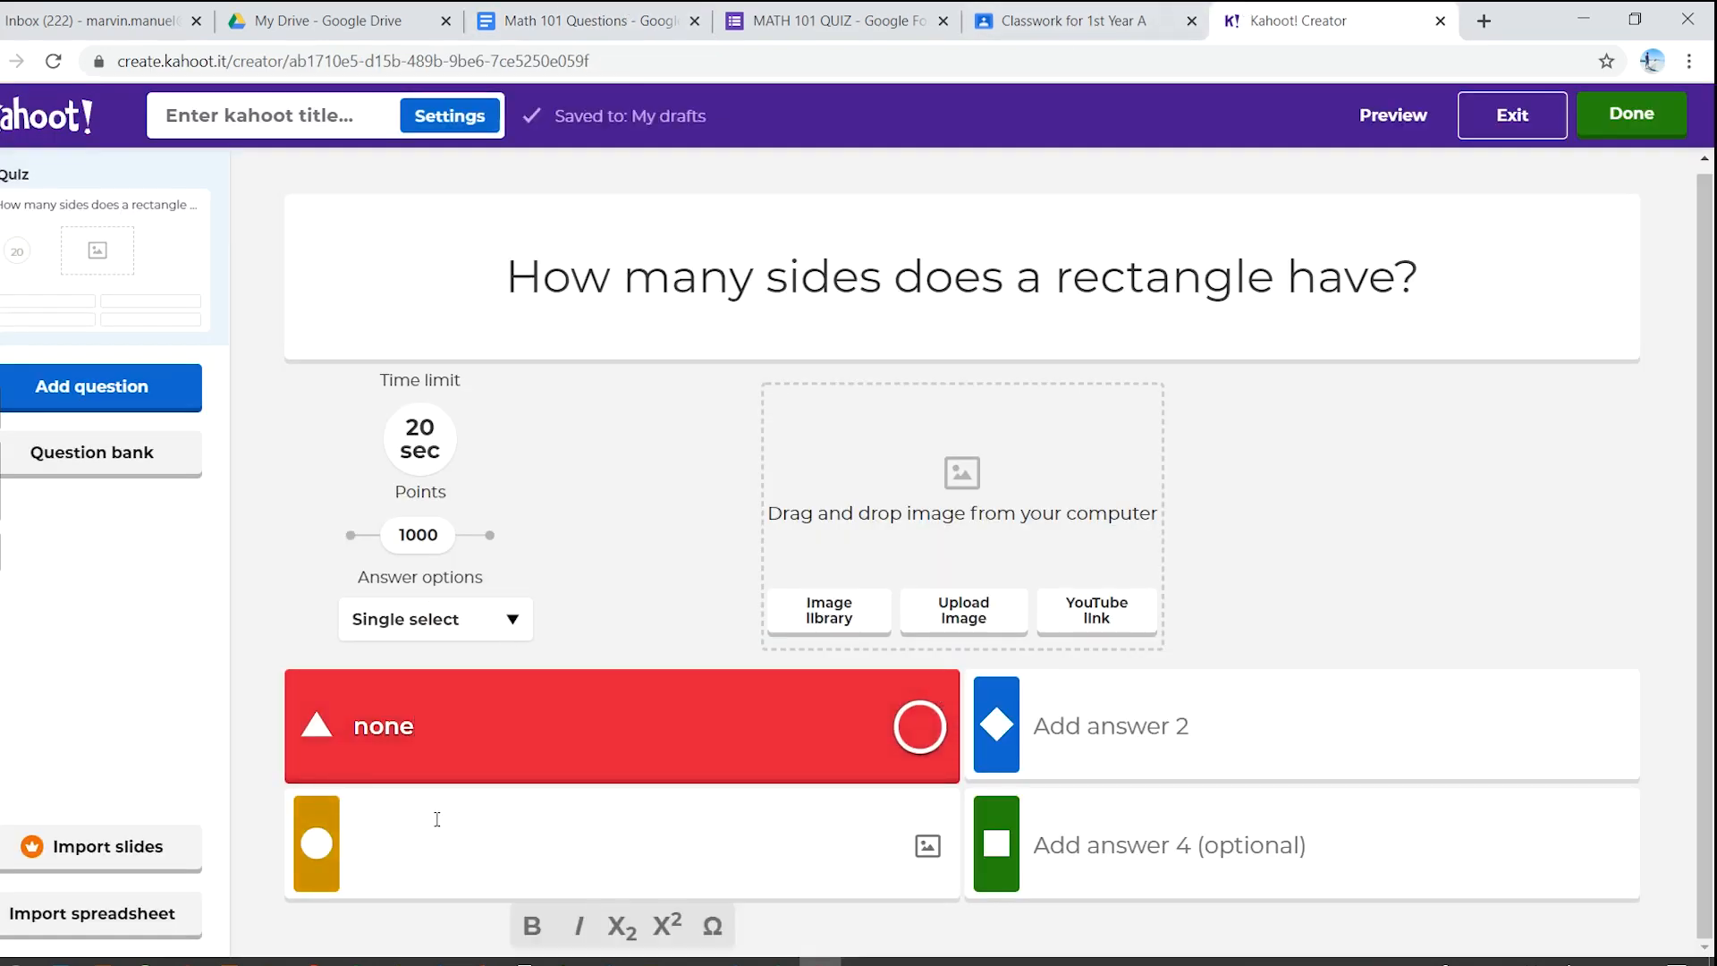
{"action": "left_click", "coordinate": [1136, 743]}
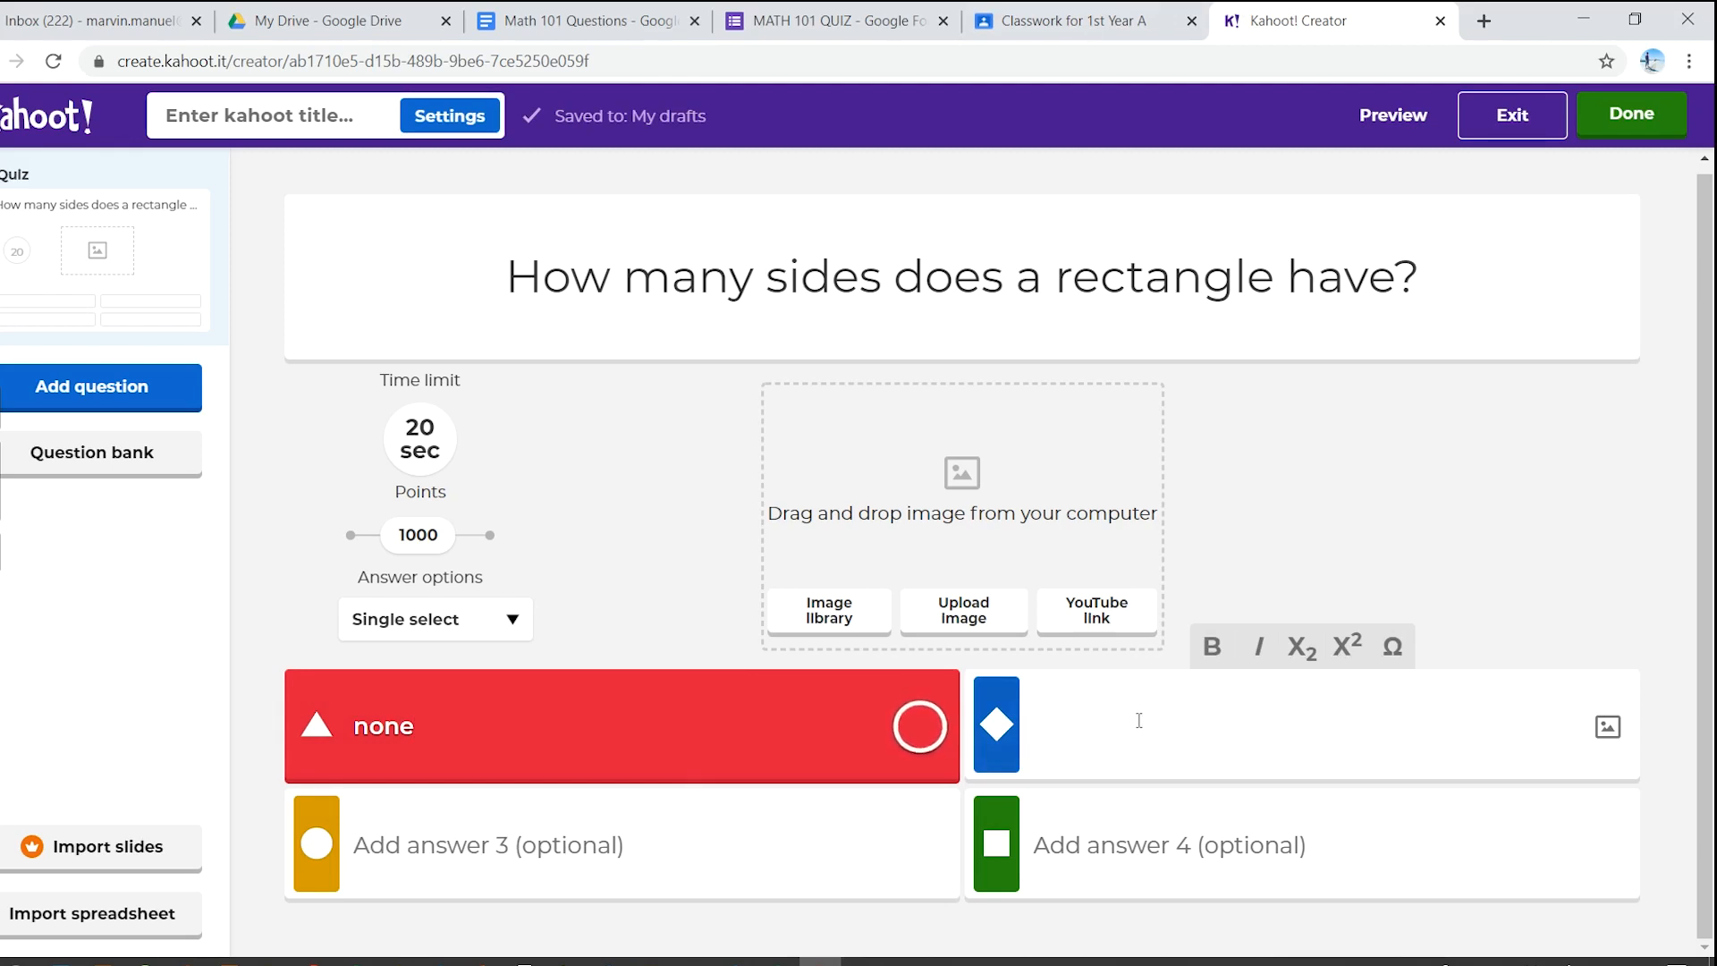
{"action": "type", "text": "2"}
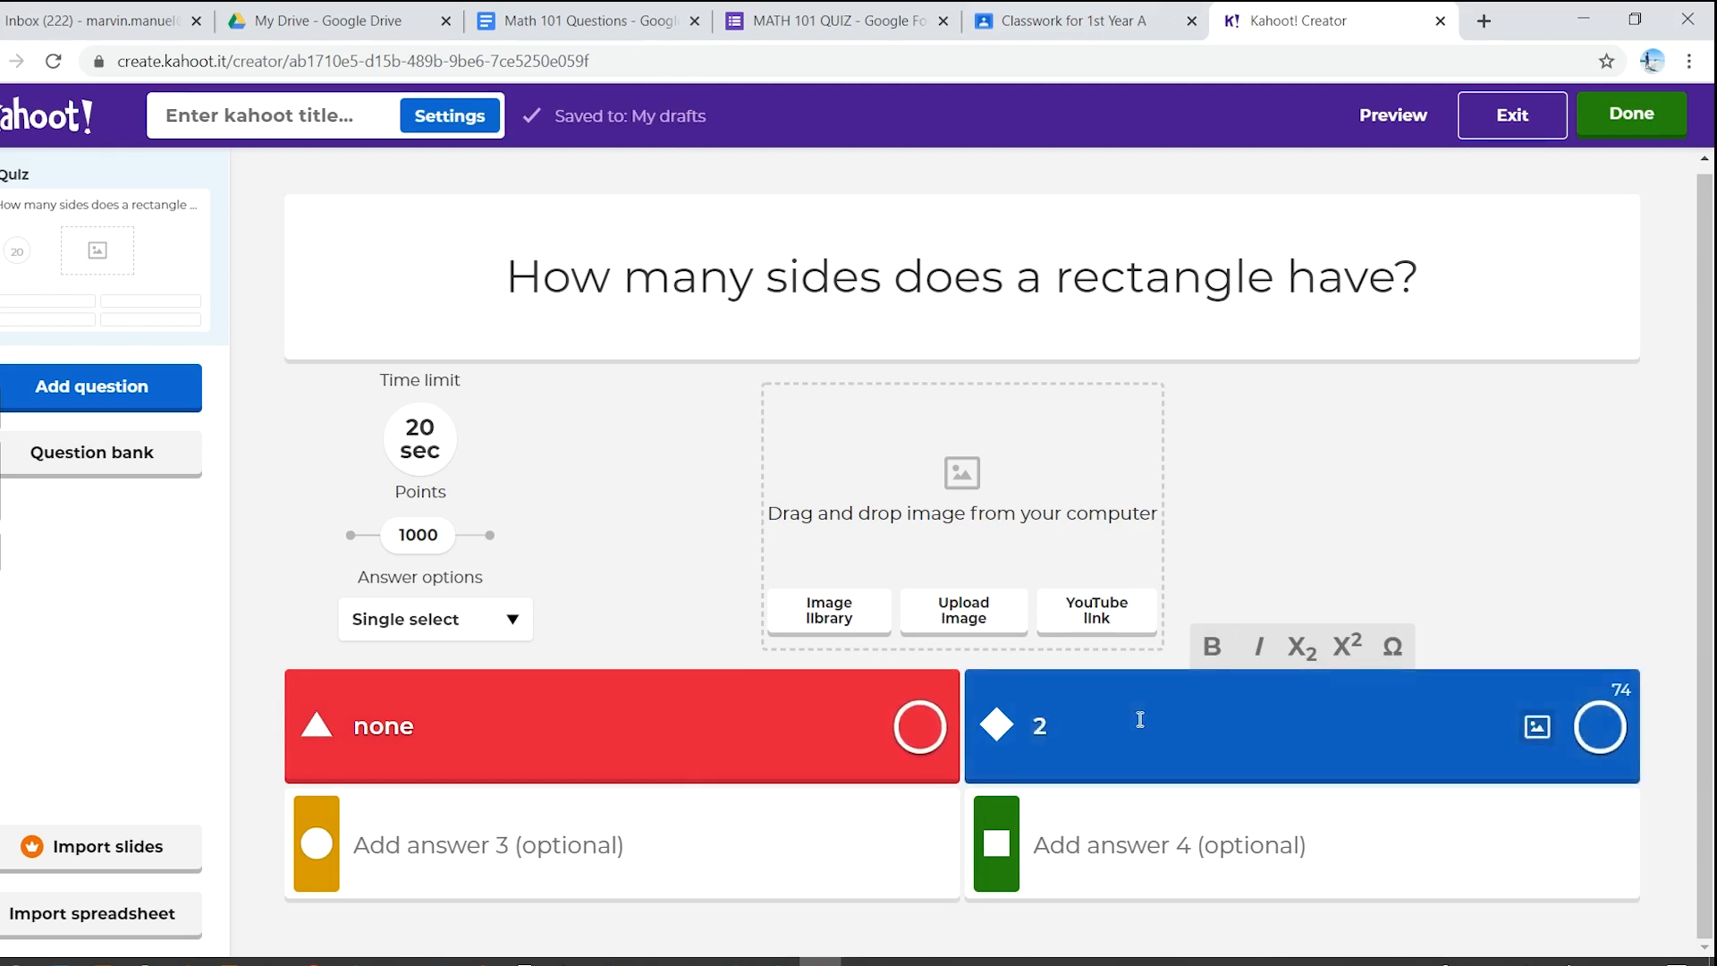
{"action": "left_click", "coordinate": [623, 856]}
{"action": "type", "text": "3"}
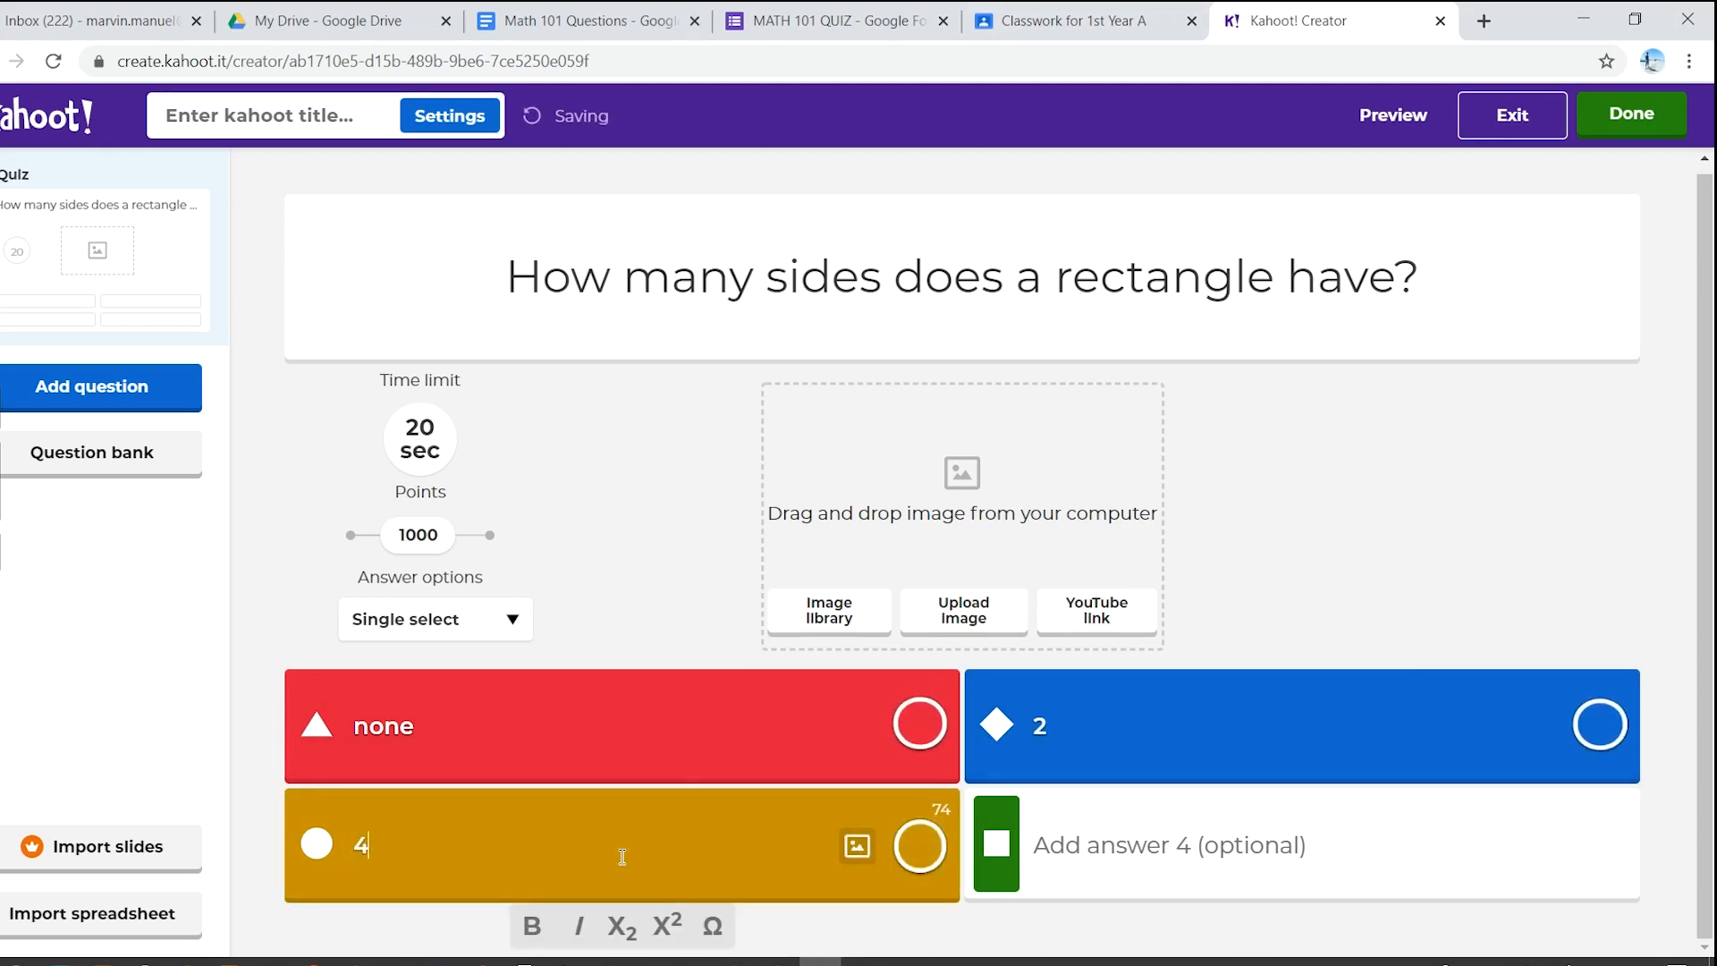
{"action": "left_click", "coordinate": [1117, 859]}
{"action": "type", "text": "4"}
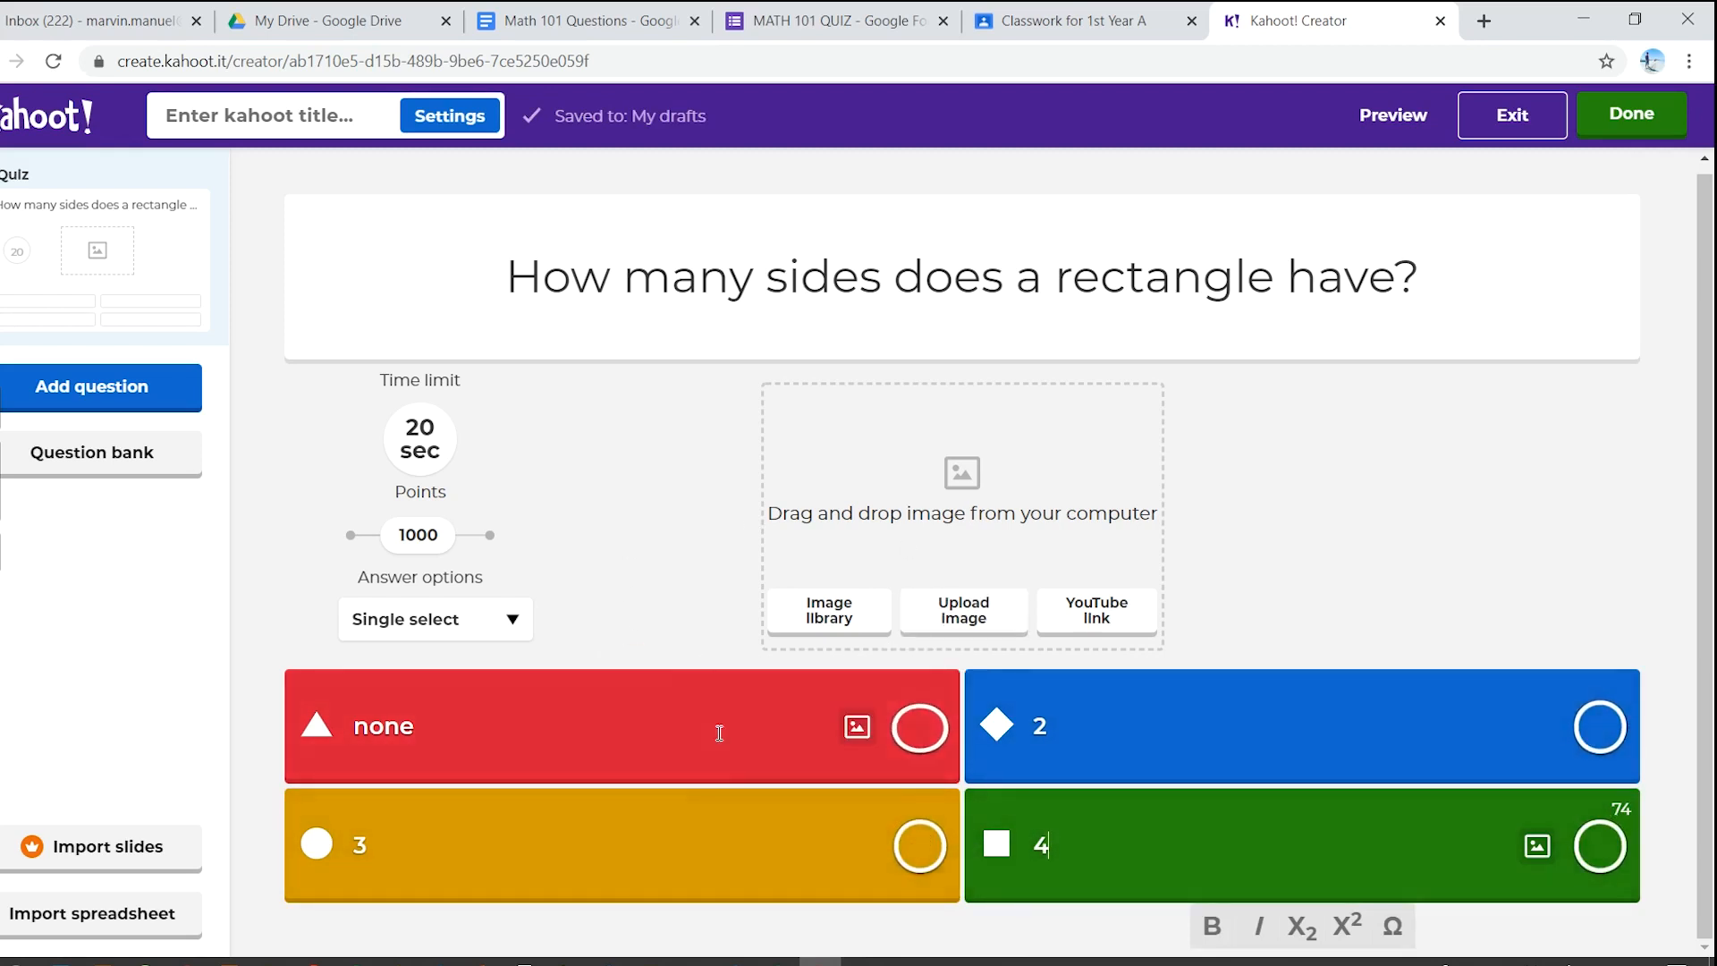
{"action": "left_click", "coordinate": [1600, 846]}
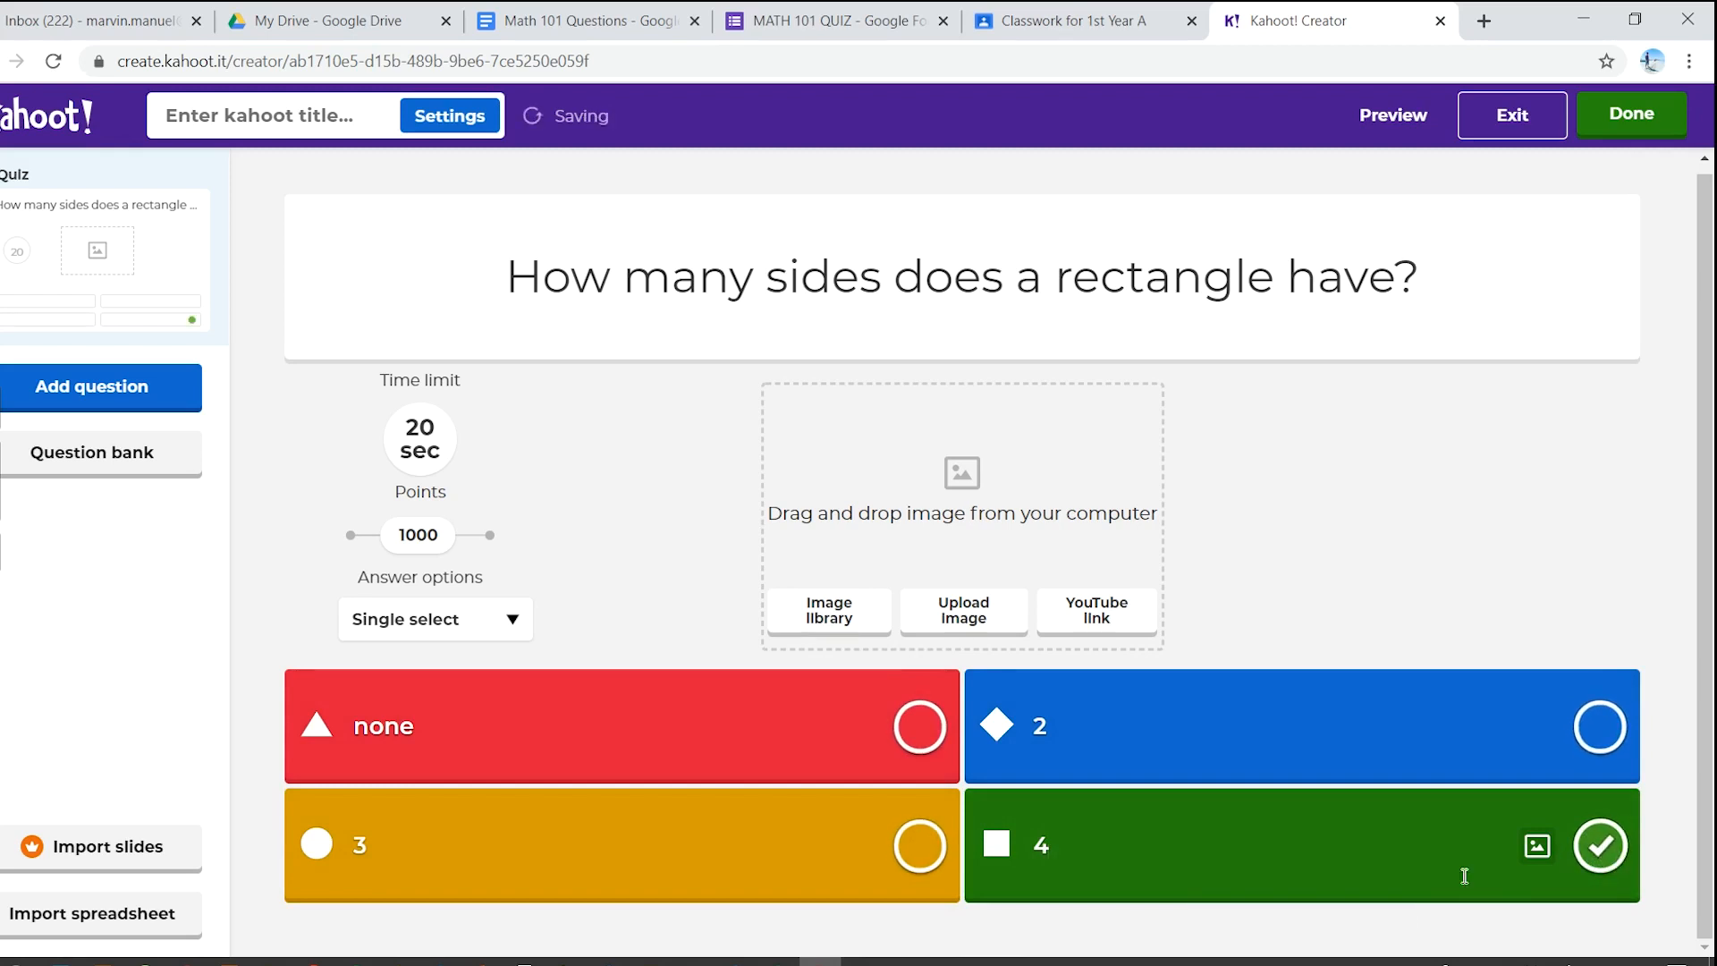
{"action": "left_click", "coordinate": [159, 396]}
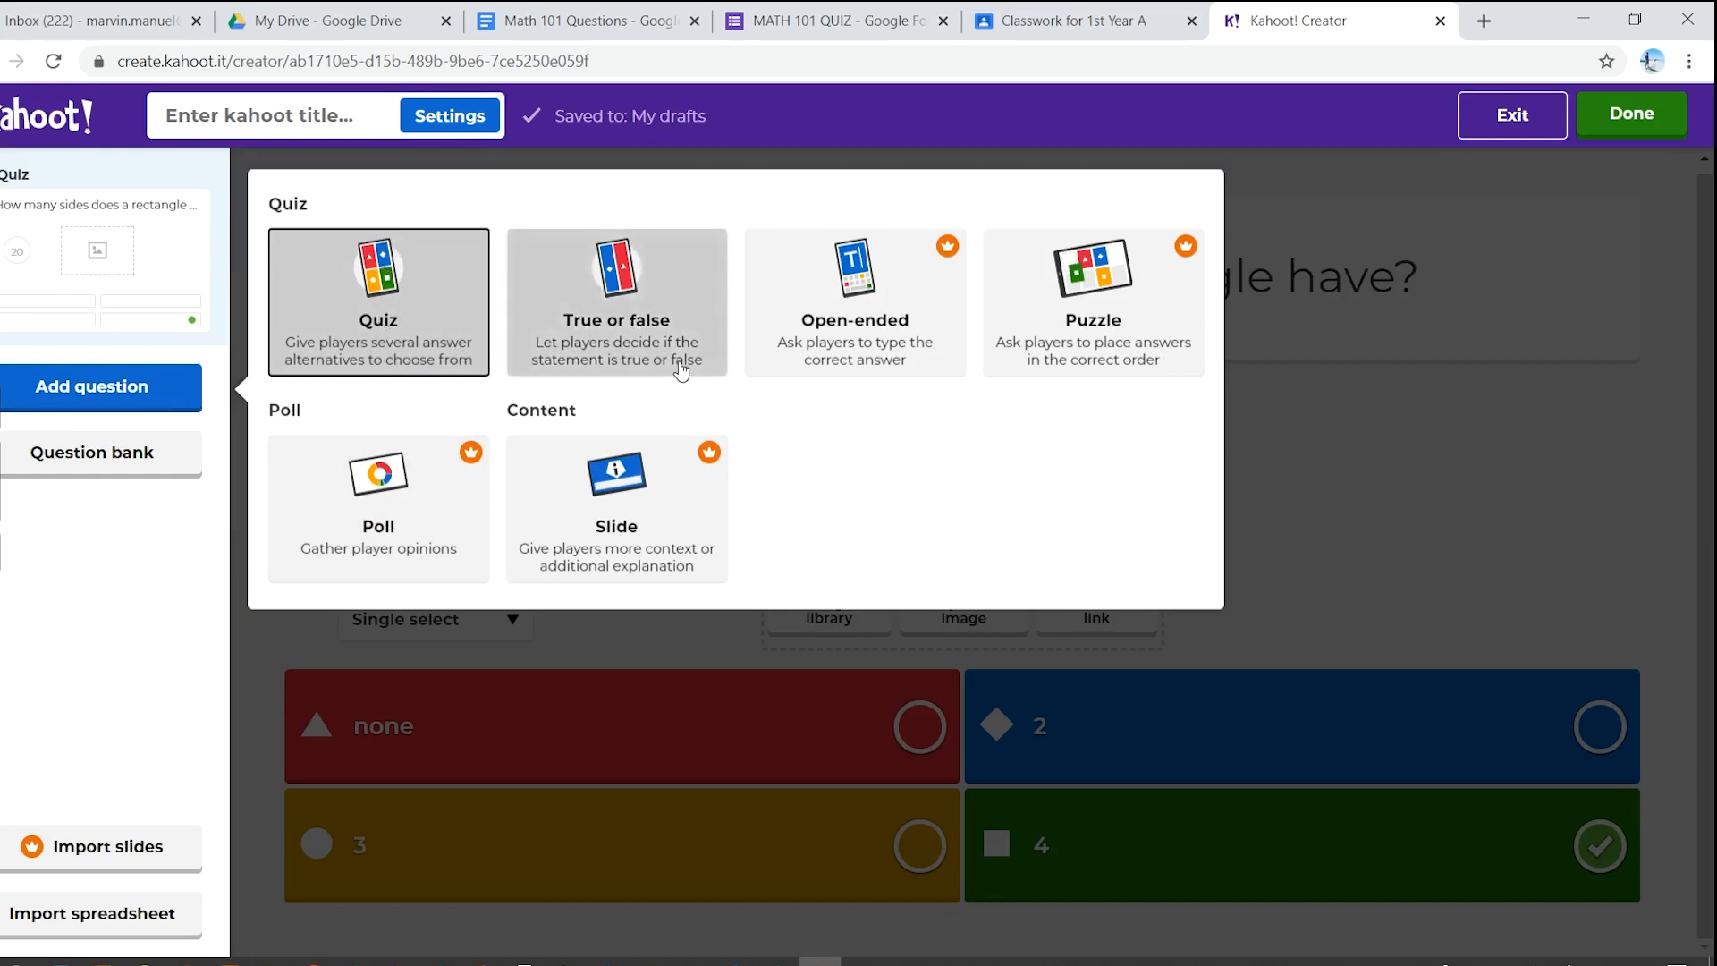
- Add a Quiz question and paste 'Which of the following shapes have 4 sides?' as its text
{"action": "left_click", "coordinate": [369, 292]}
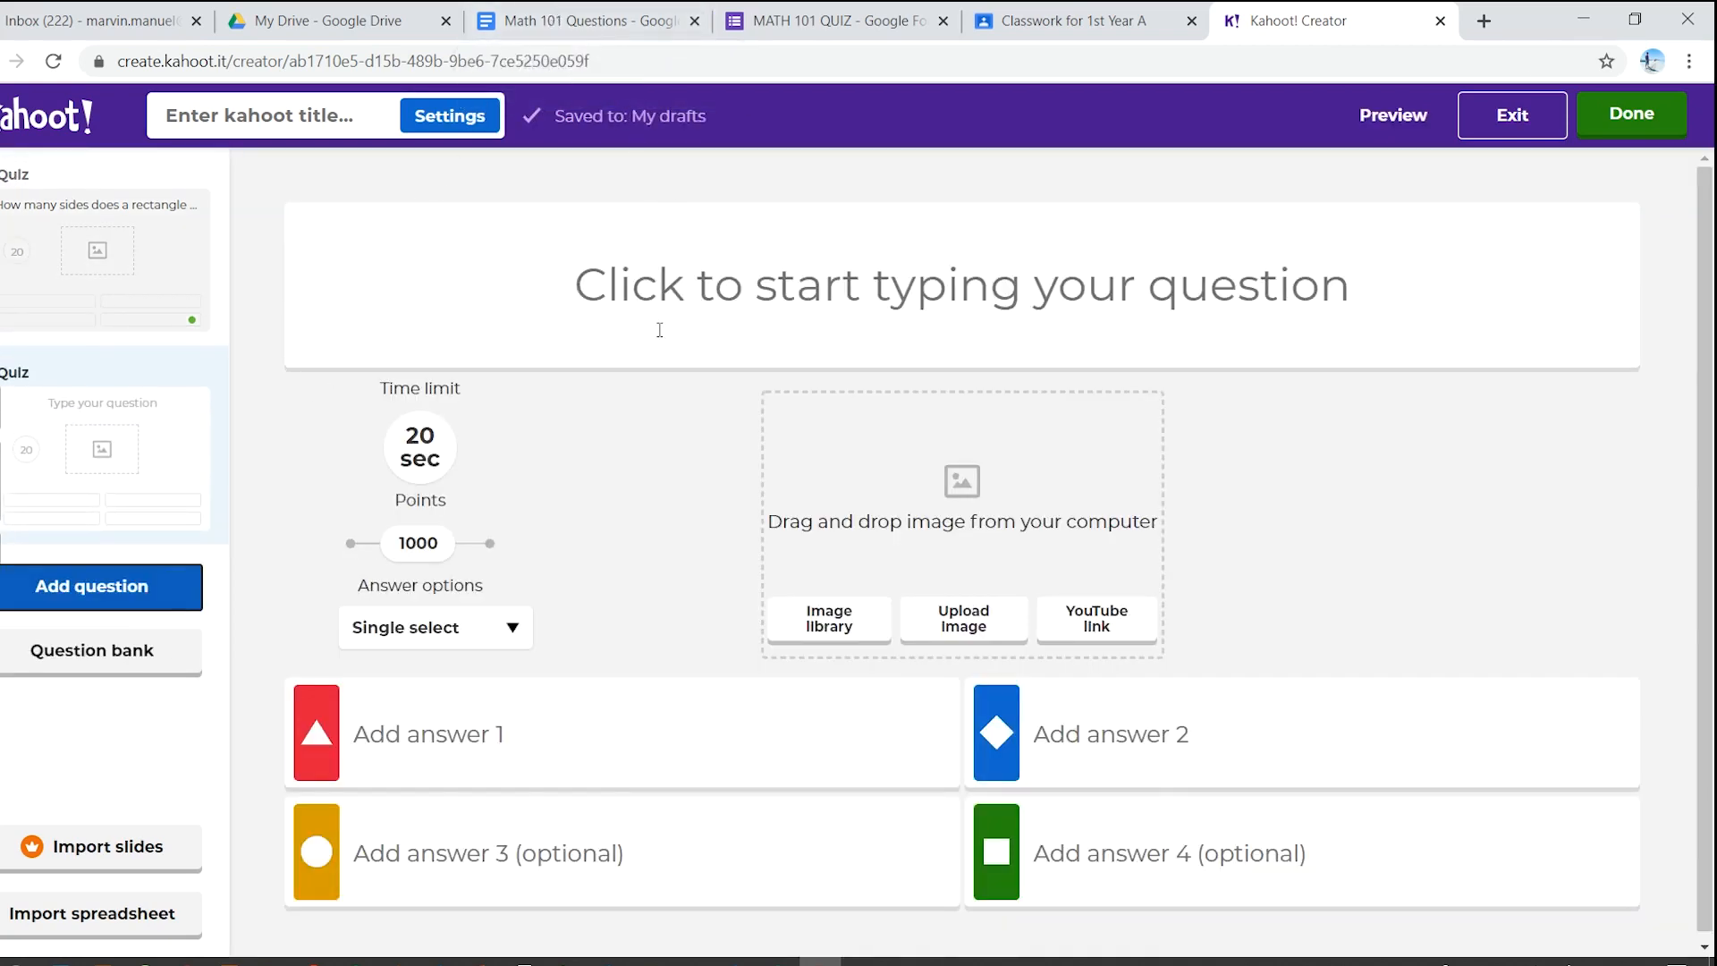
{"action": "left_click", "coordinate": [581, 20]}
{"action": "left_click_drag", "start_coordinate": [444, 543], "coordinate": [790, 544]}
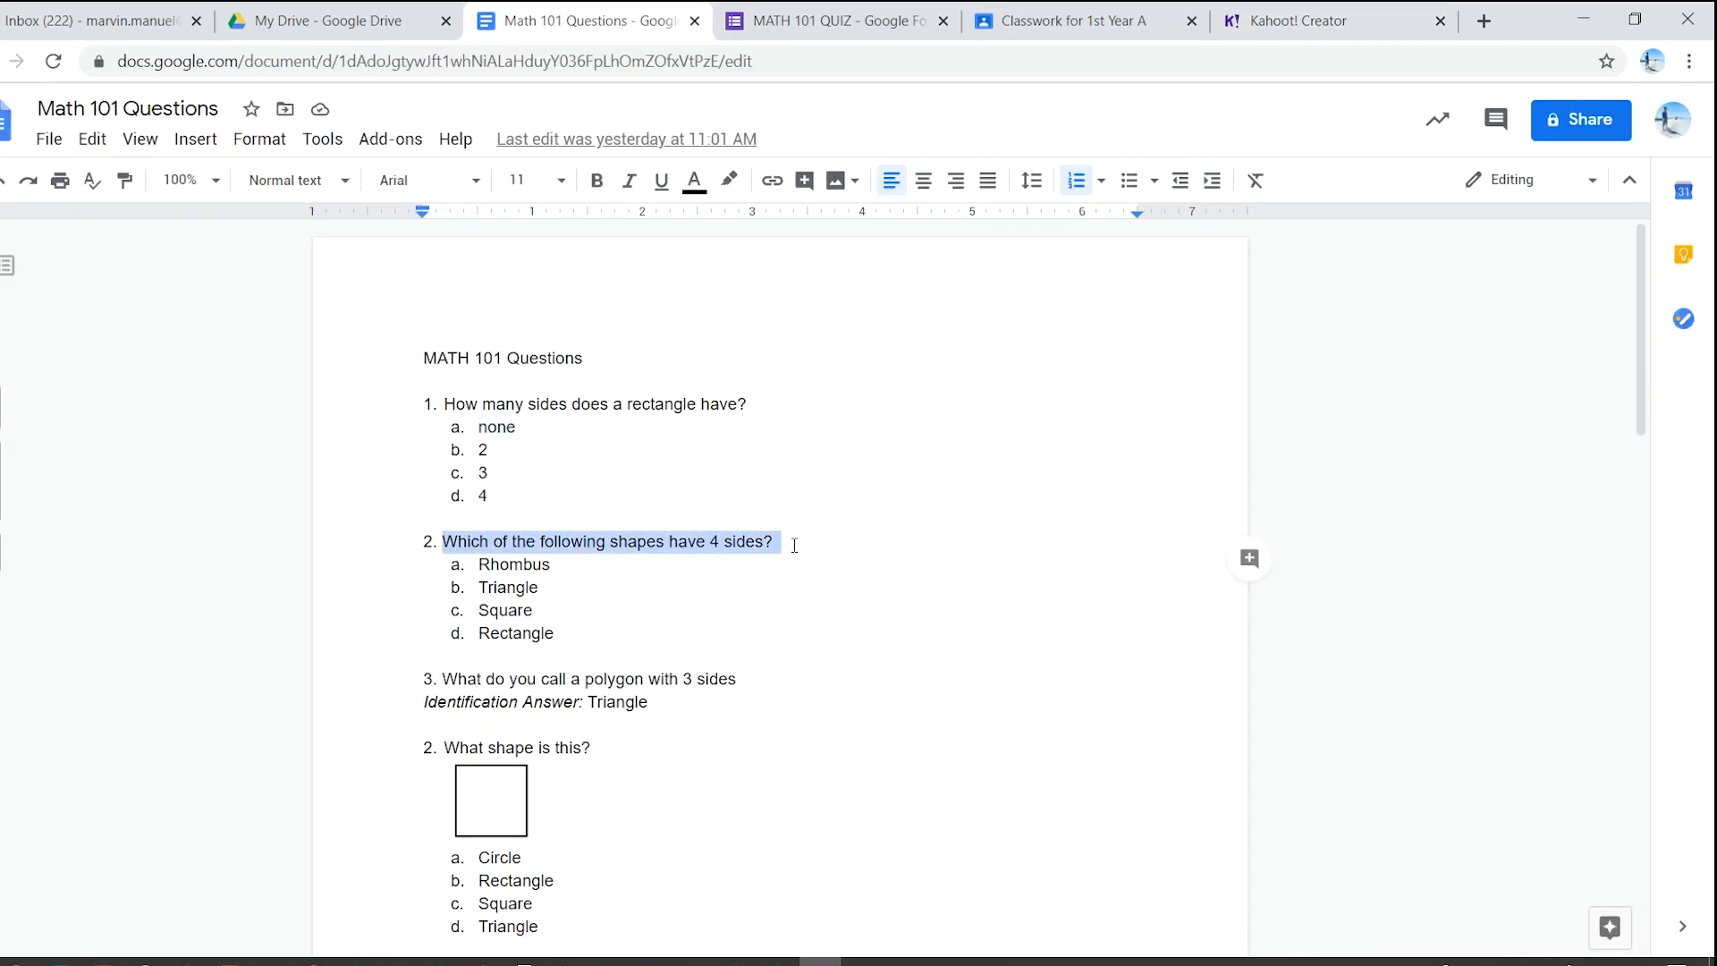
{"action": "key", "text": "ctrl+c"}
{"action": "left_click", "coordinate": [1315, 20]}
{"action": "left_click", "coordinate": [701, 268]}
{"action": "key", "text": "ctrl+v"}
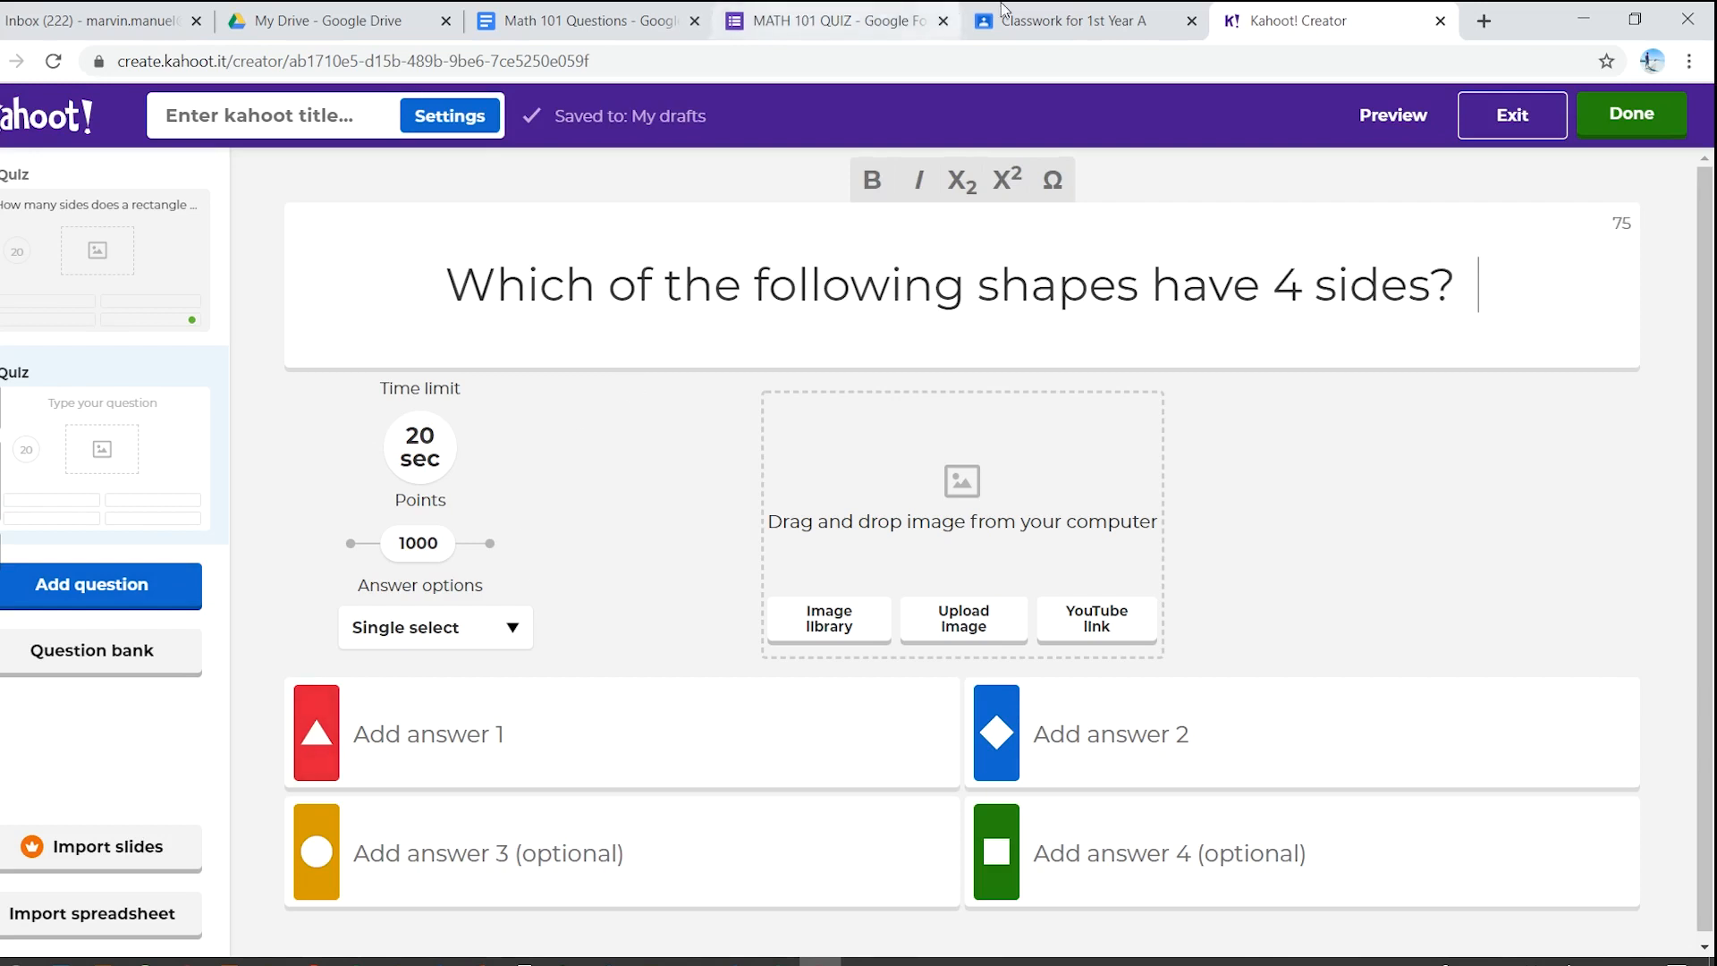
- Copy 'Rhombus' from the questions document into the second answer
{"action": "left_click", "coordinate": [599, 20]}
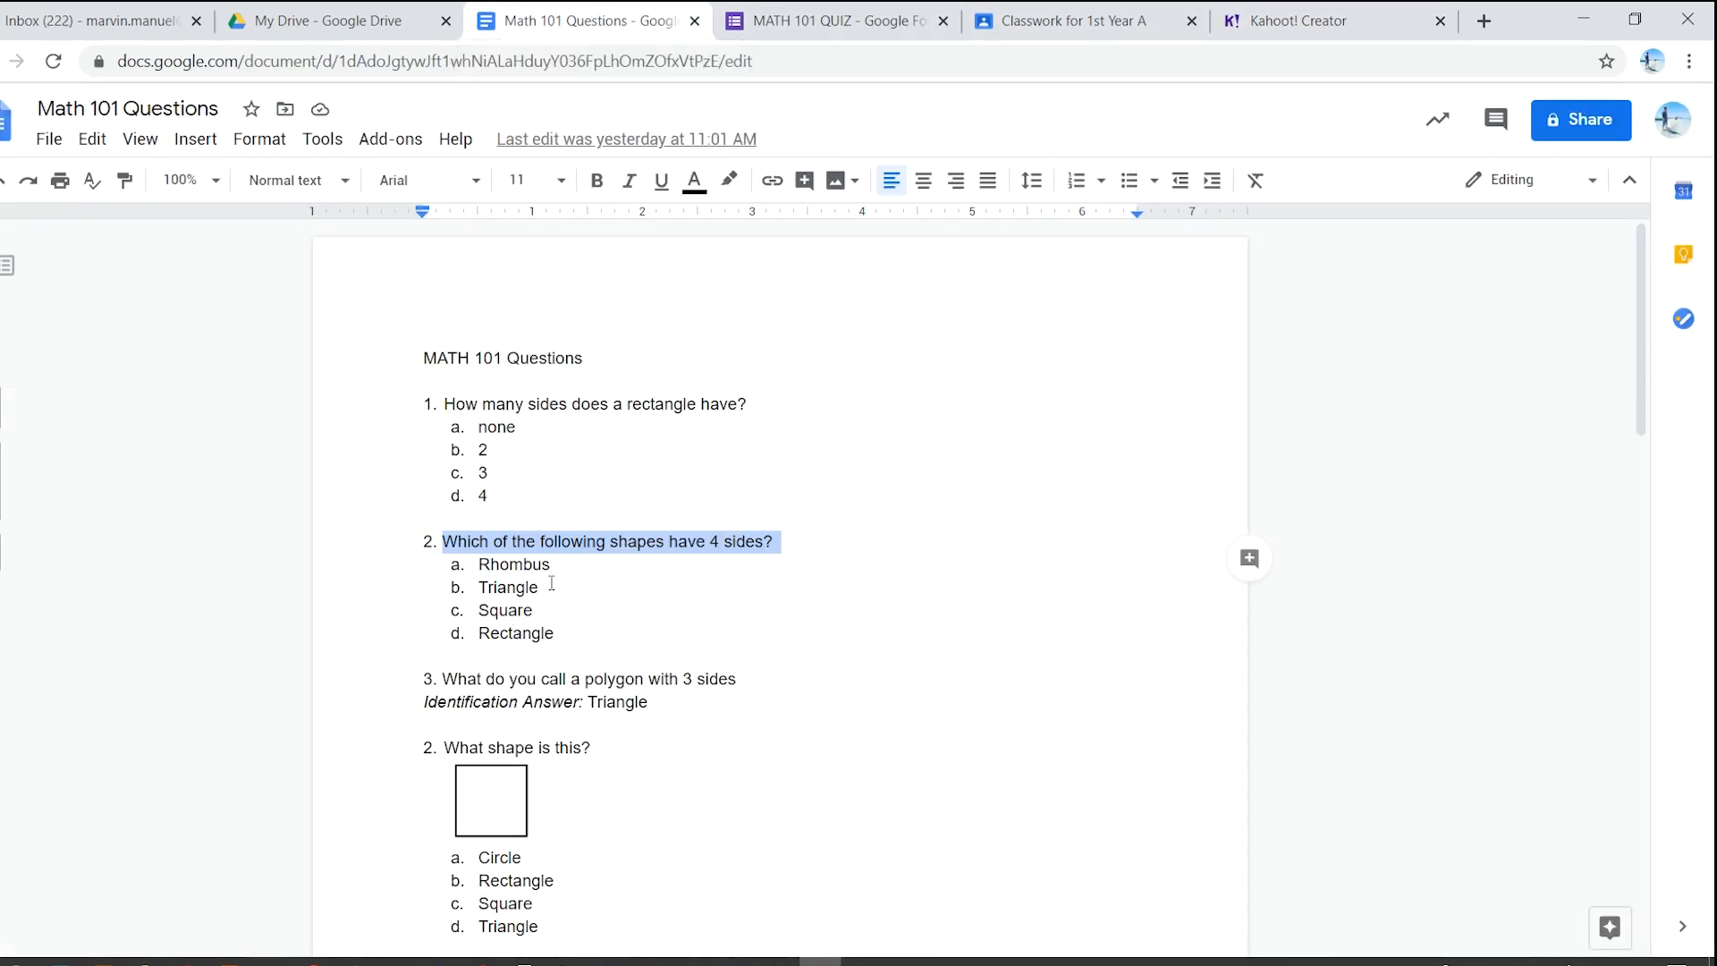
{"action": "left_click_drag", "start_coordinate": [554, 565], "coordinate": [481, 565]}
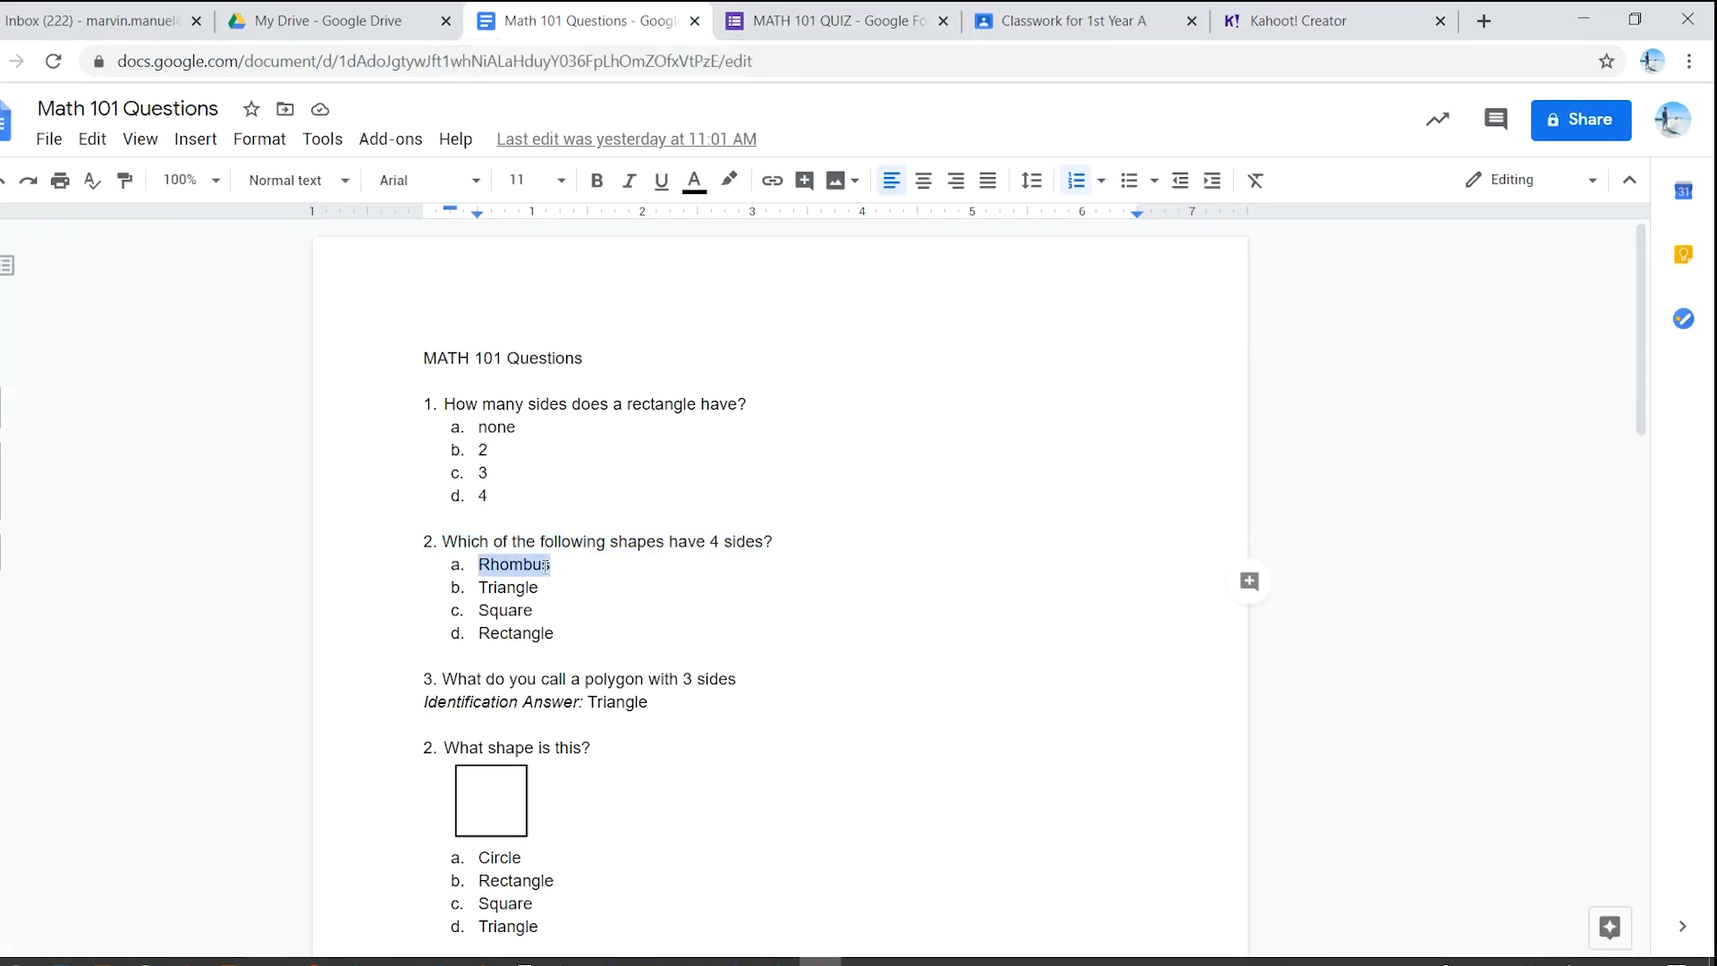
{"action": "left_click", "coordinate": [1315, 20]}
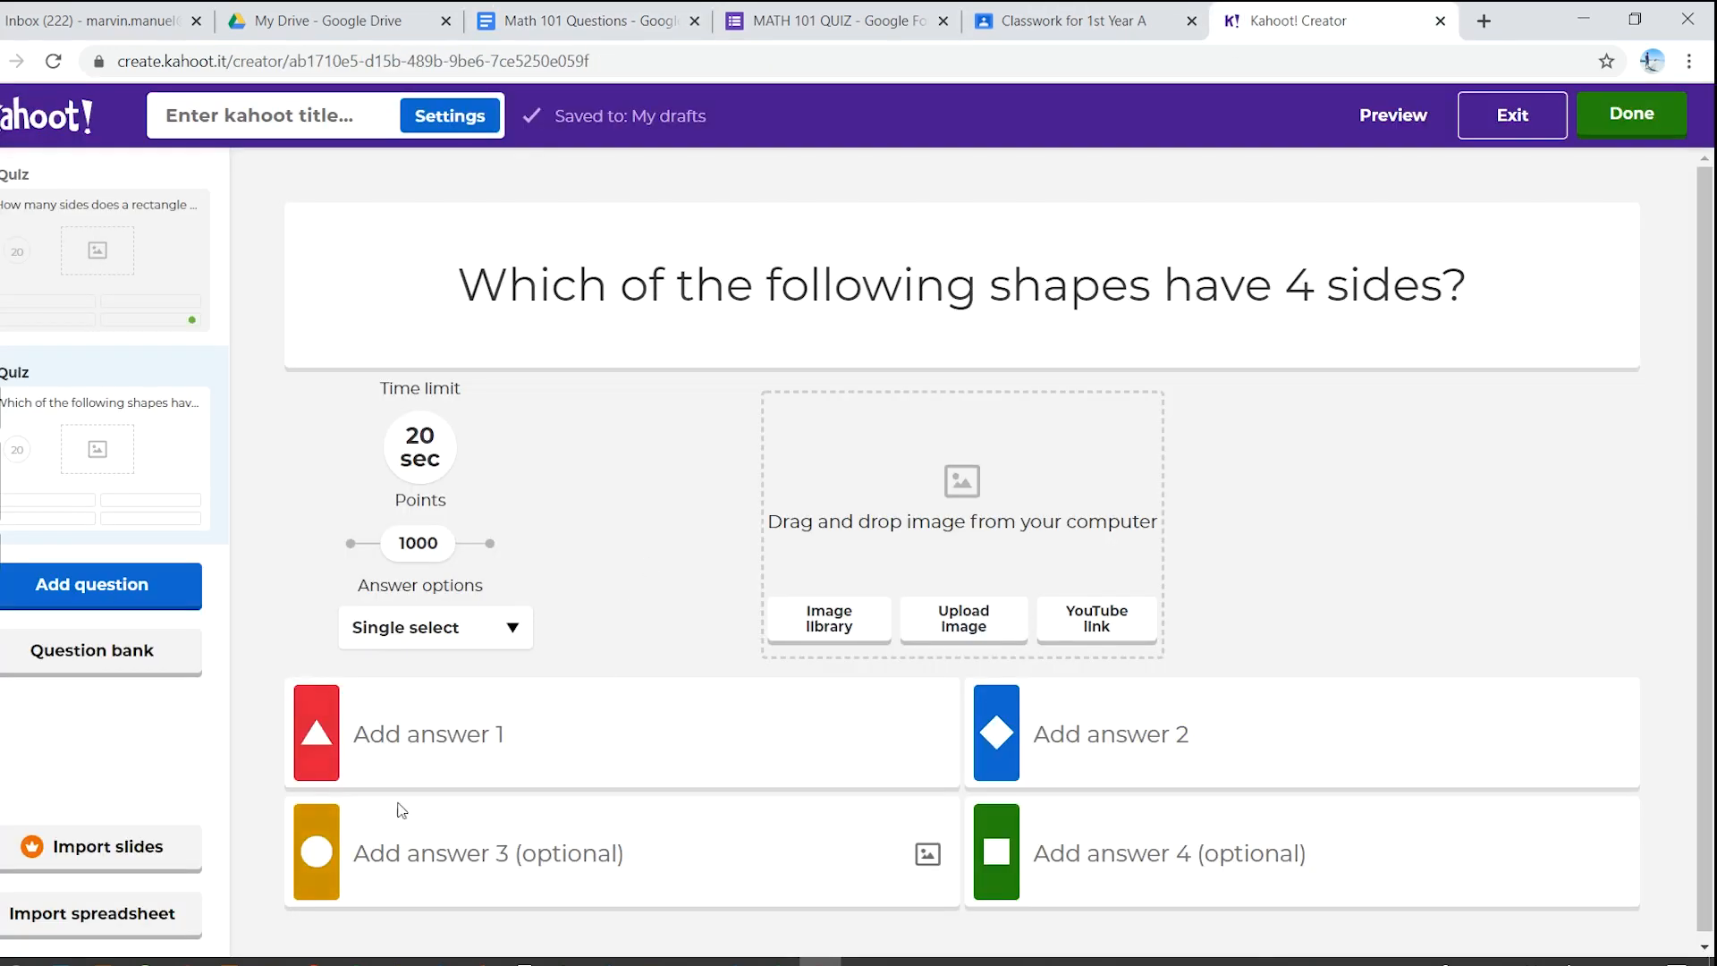
{"action": "left_click", "coordinate": [1120, 741]}
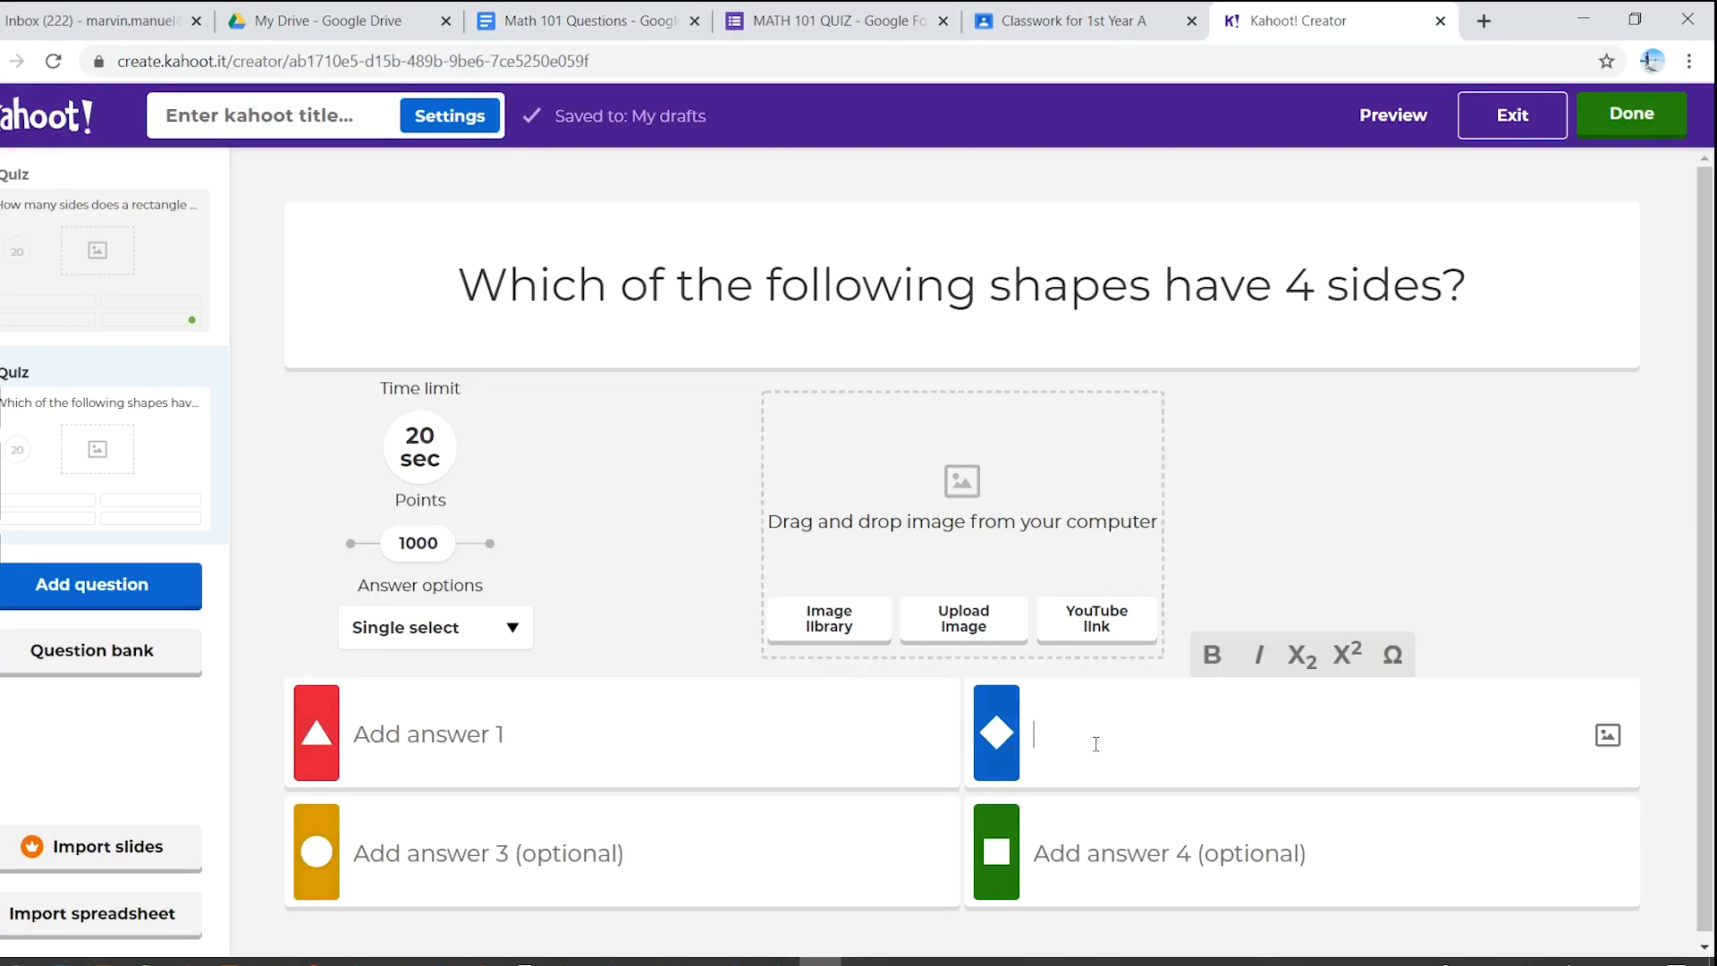
{"action": "key", "text": "ctrl+v"}
- Enter Triangle, Pentagon and Hexagon as the other answers and mark Rhombus correct
{"action": "left_click", "coordinate": [771, 740]}
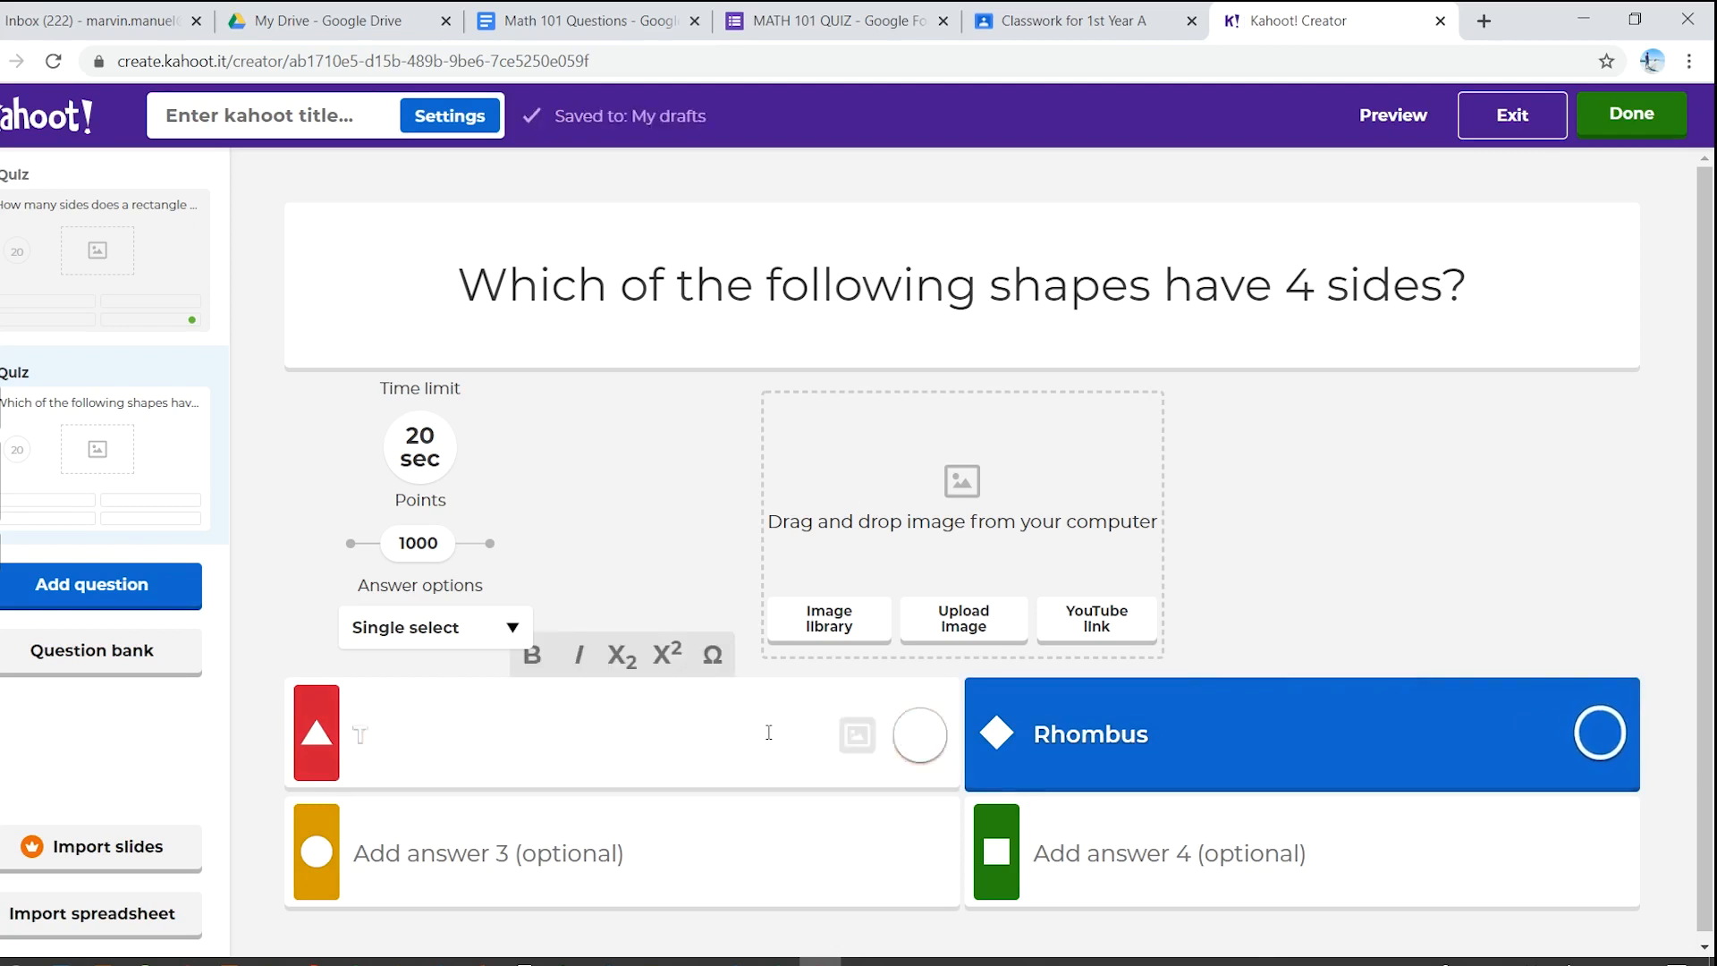
{"action": "type", "text": "Triangle"}
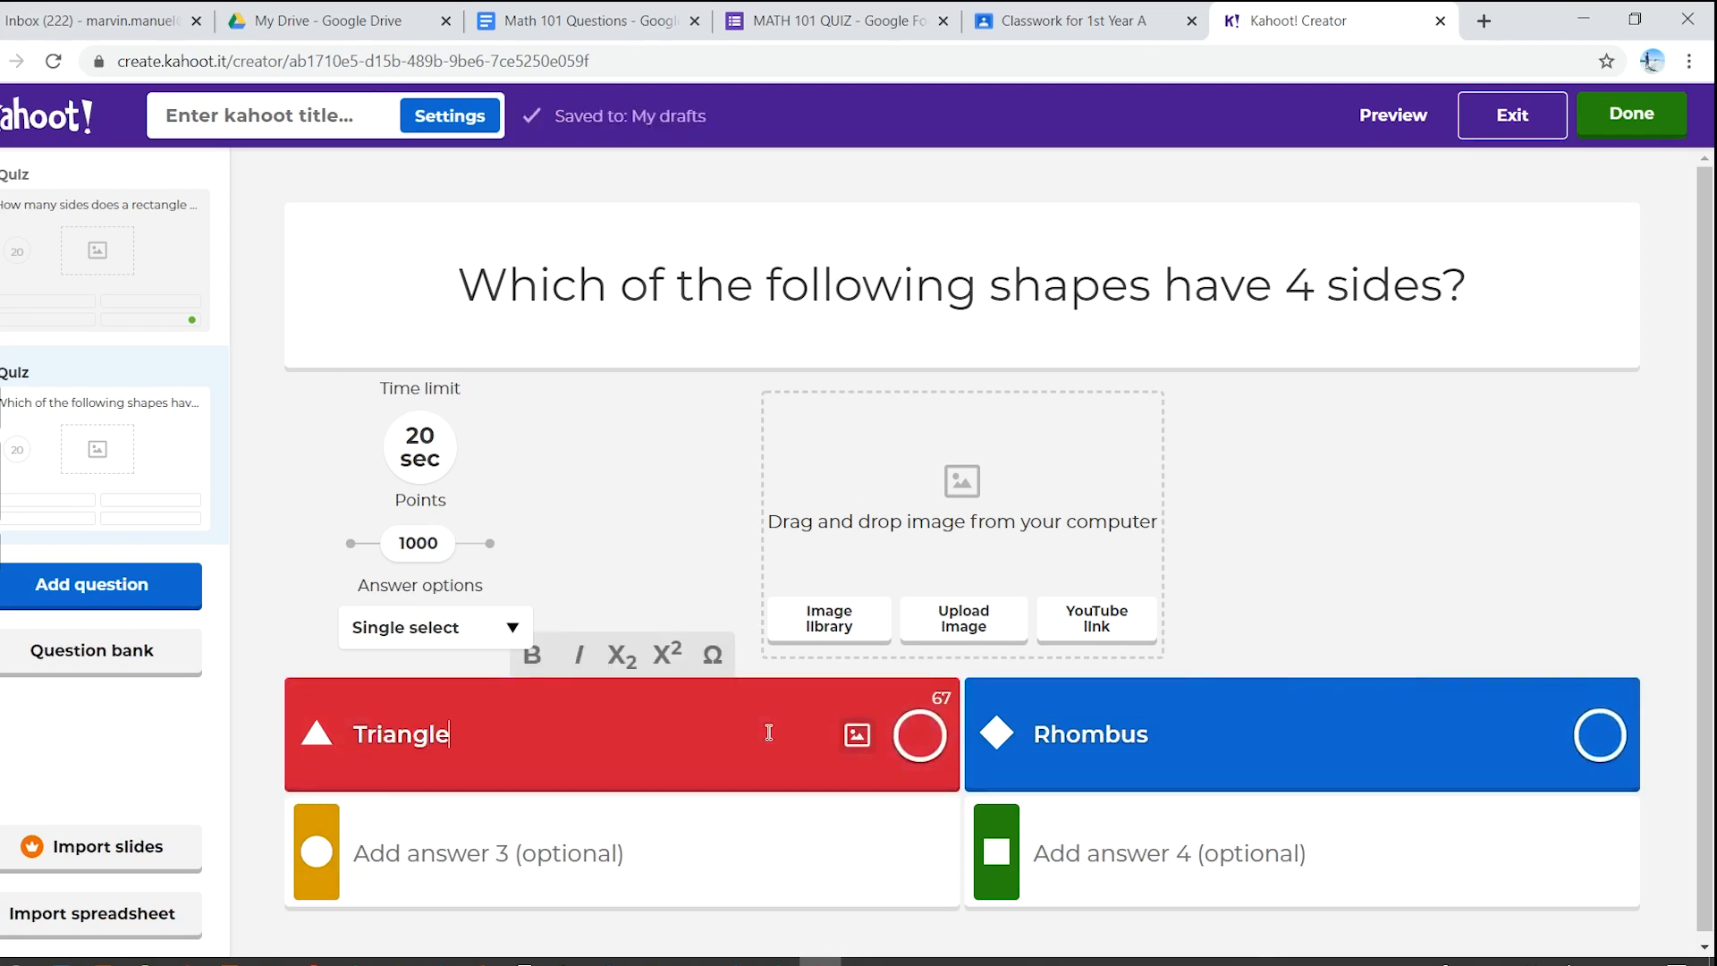
{"action": "left_click", "coordinate": [733, 830]}
{"action": "type", "text": "Pentagl"}
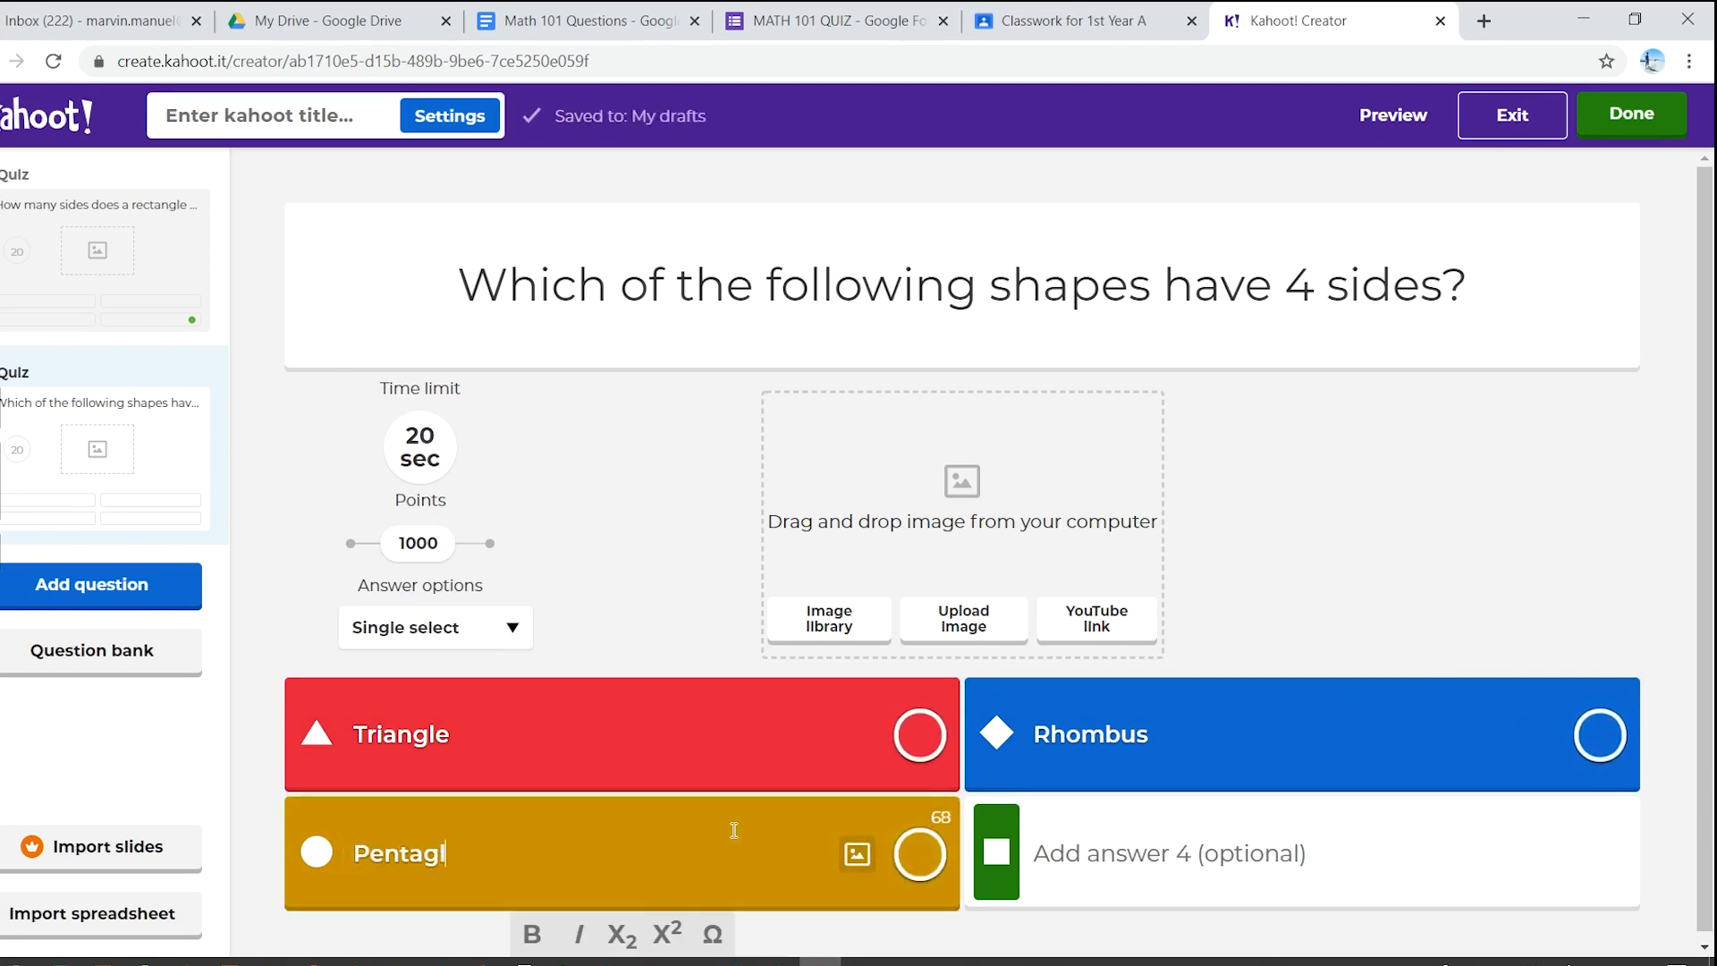
{"action": "key", "text": "BackSpace"}
{"action": "type", "text": "on"}
{"action": "left_click", "coordinate": [1118, 907]}
{"action": "left_click", "coordinate": [1152, 857]}
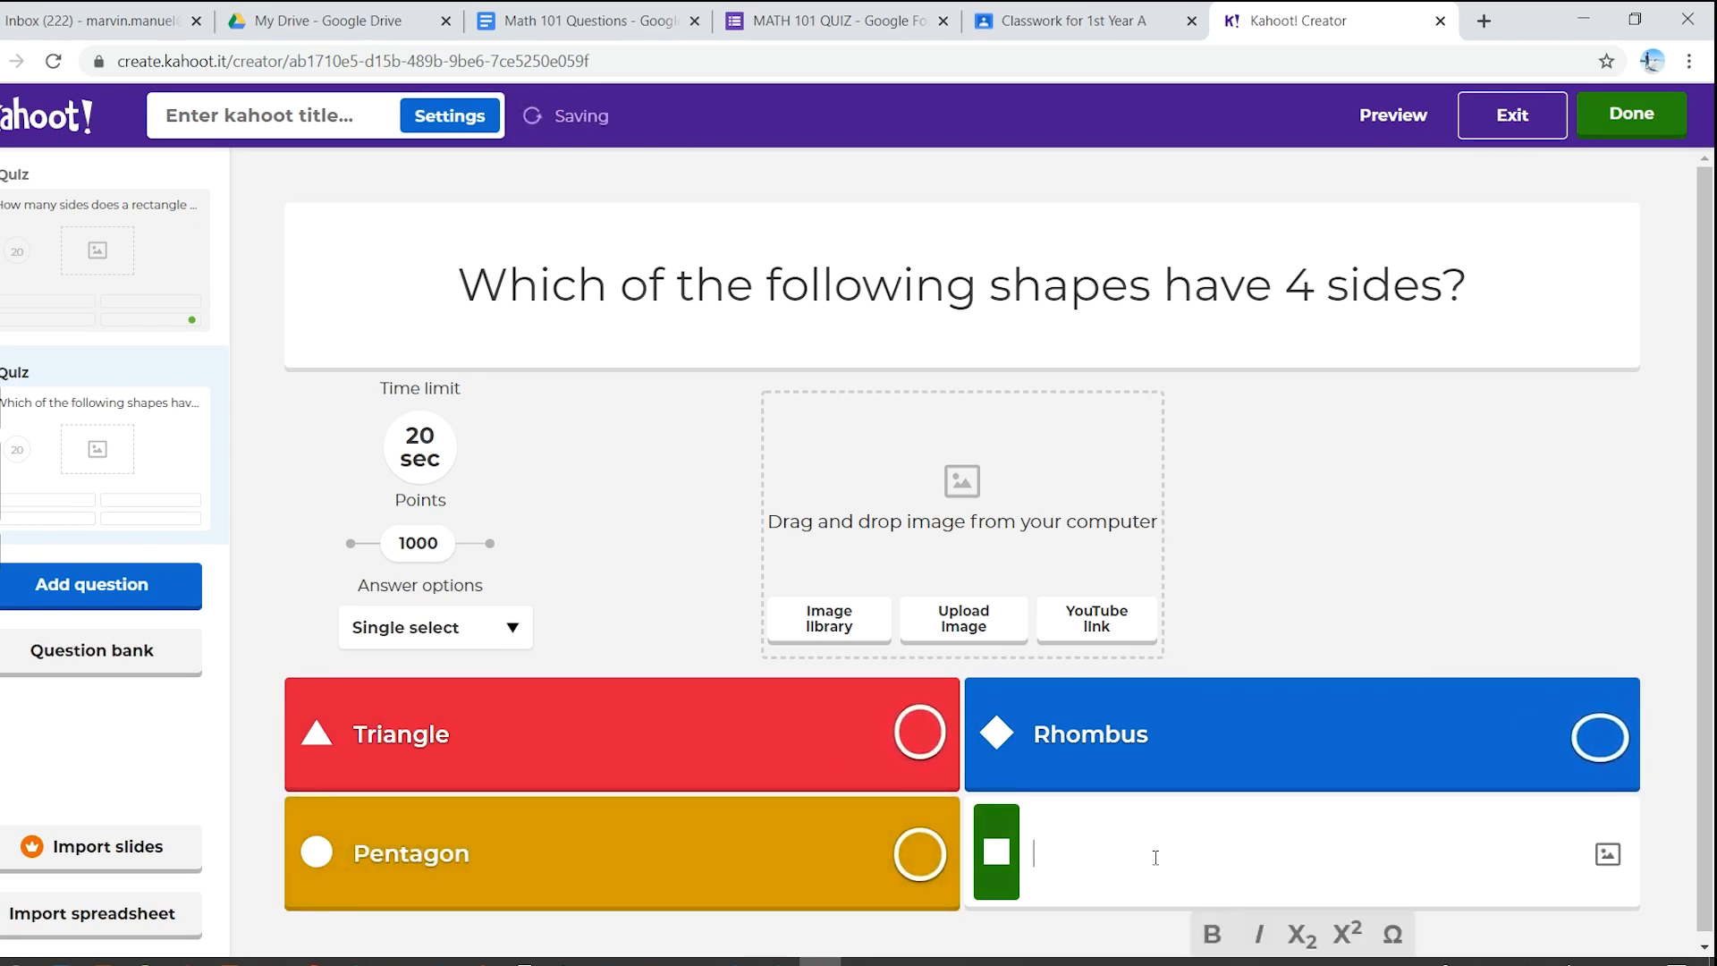
{"action": "type", "text": "He"}
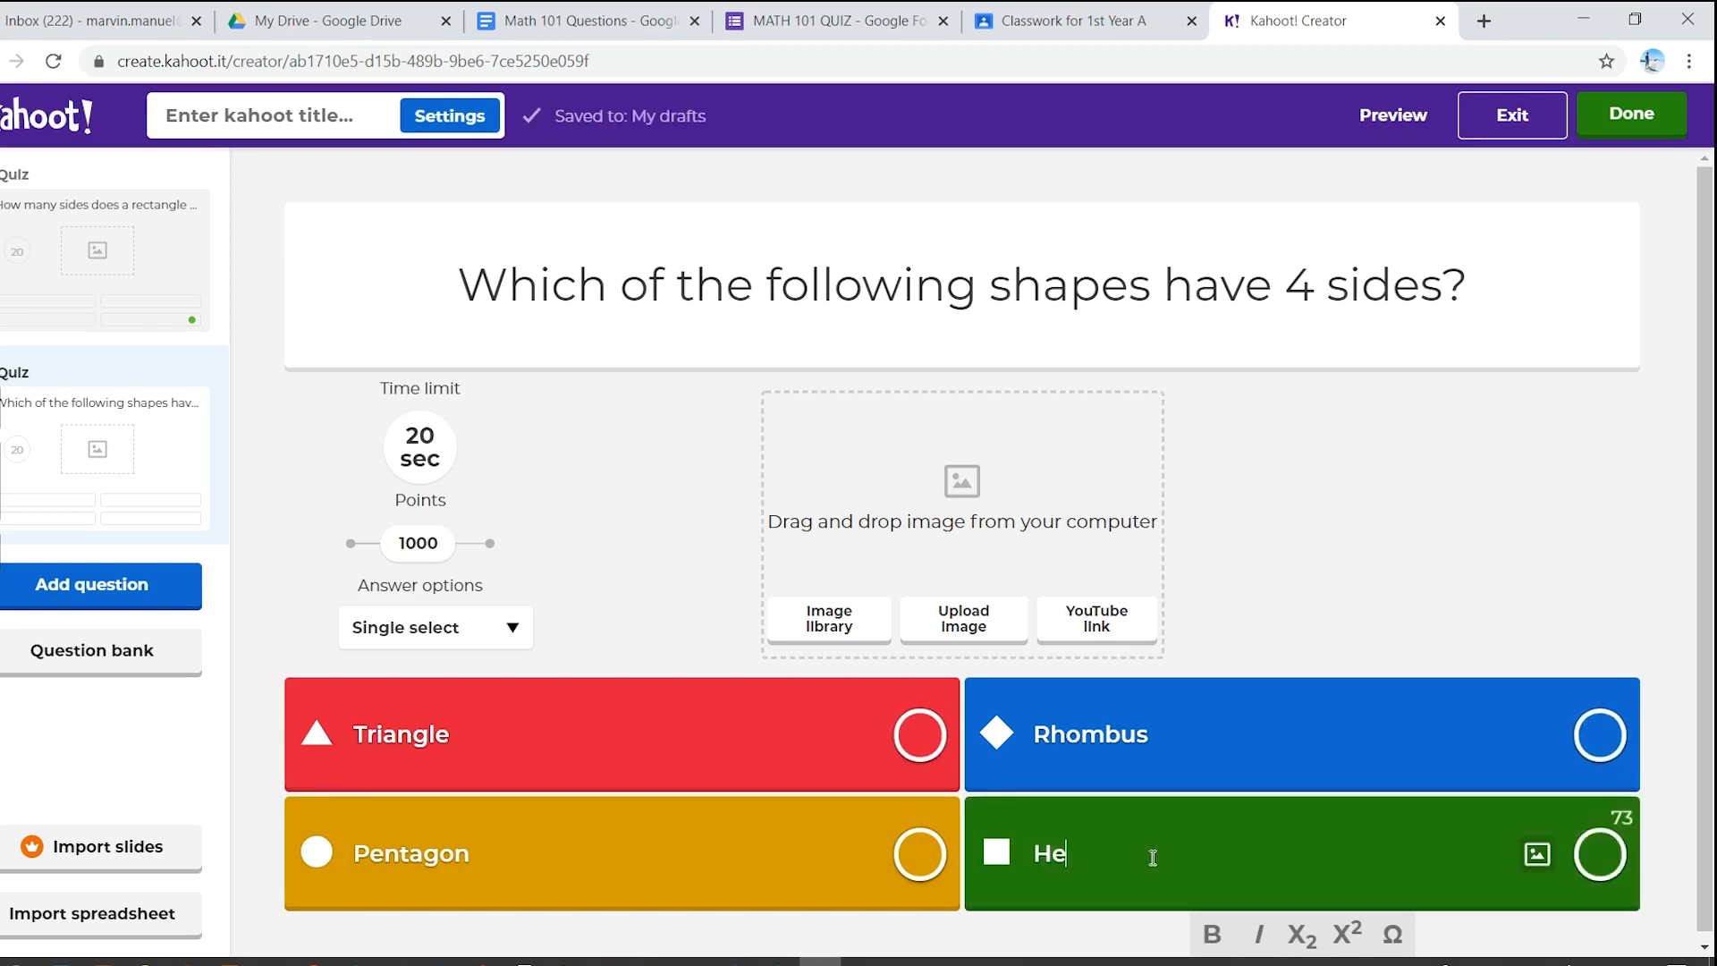
{"action": "type", "text": "xagon"}
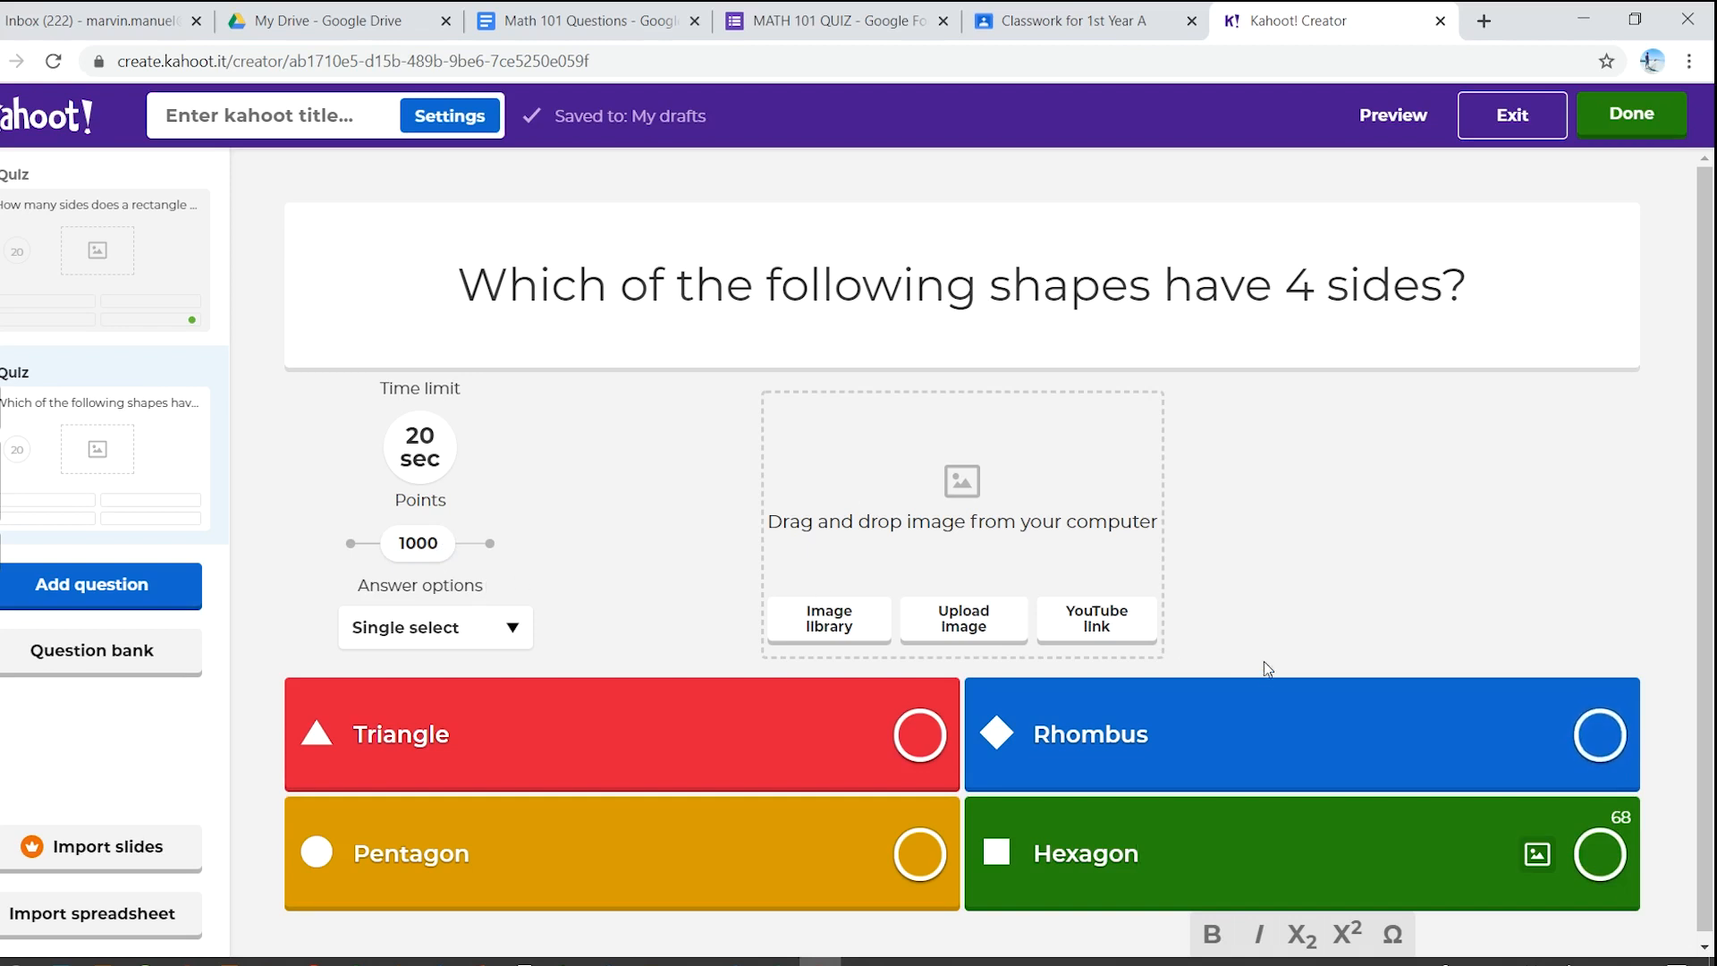
{"action": "scroll", "coordinate": [1248, 660], "scroll_direction": "down", "scroll_amount": 1}
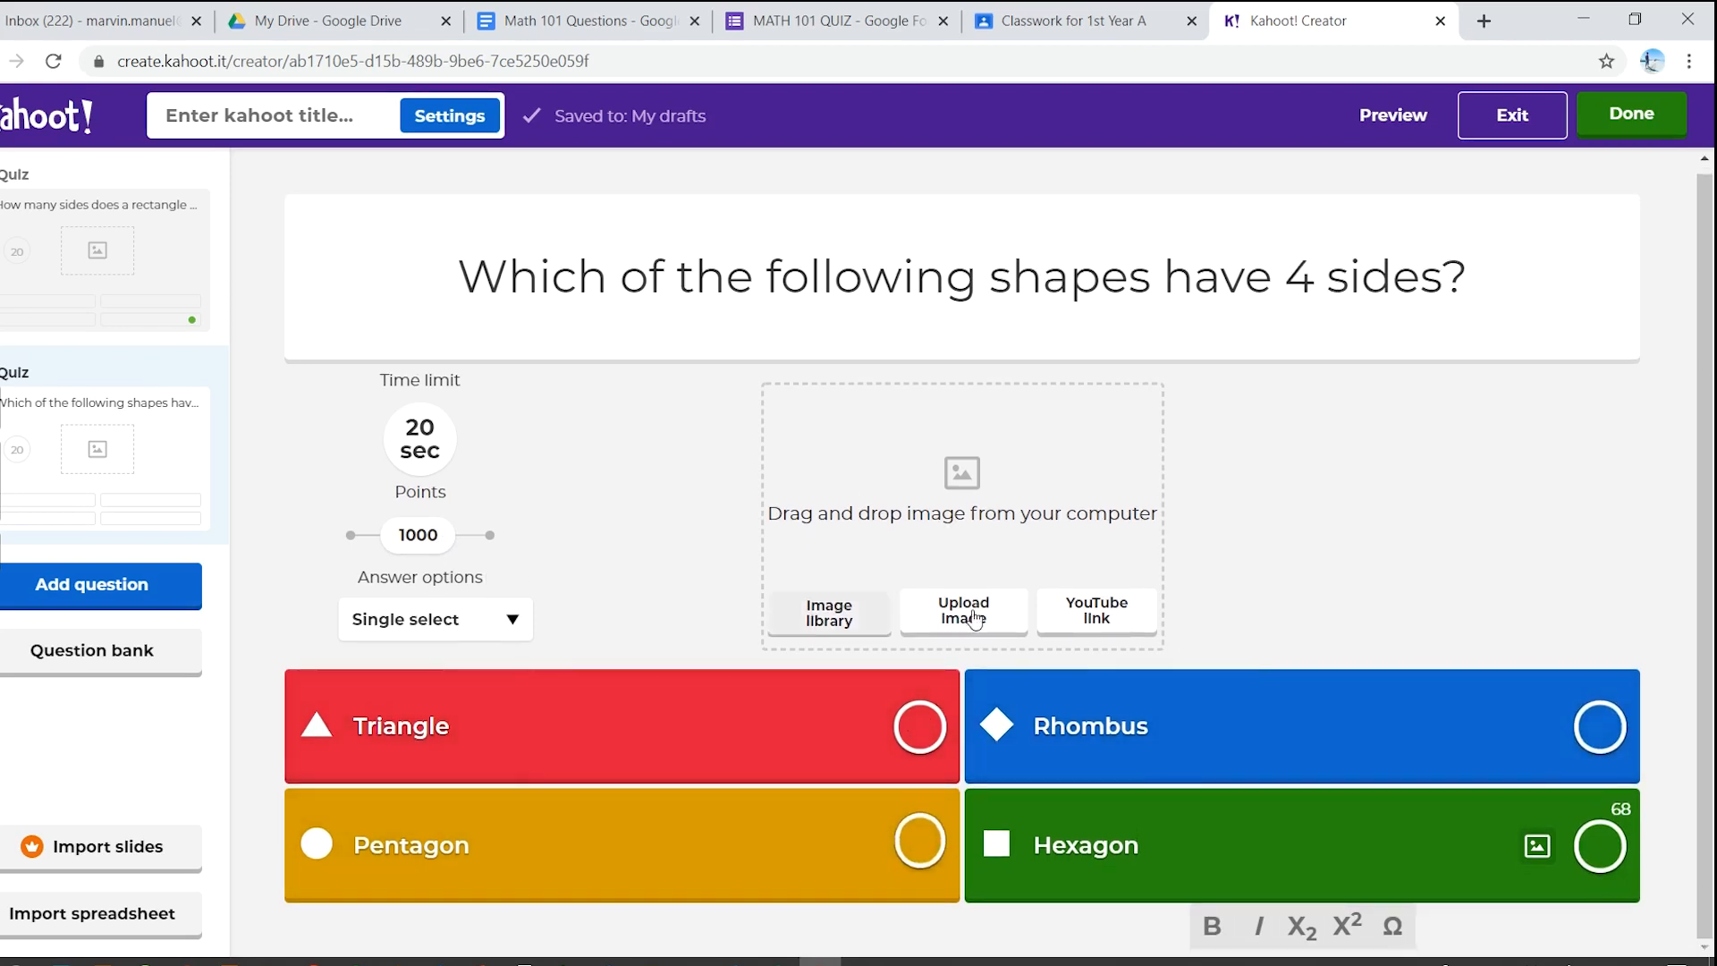
{"action": "left_click", "coordinate": [1601, 731]}
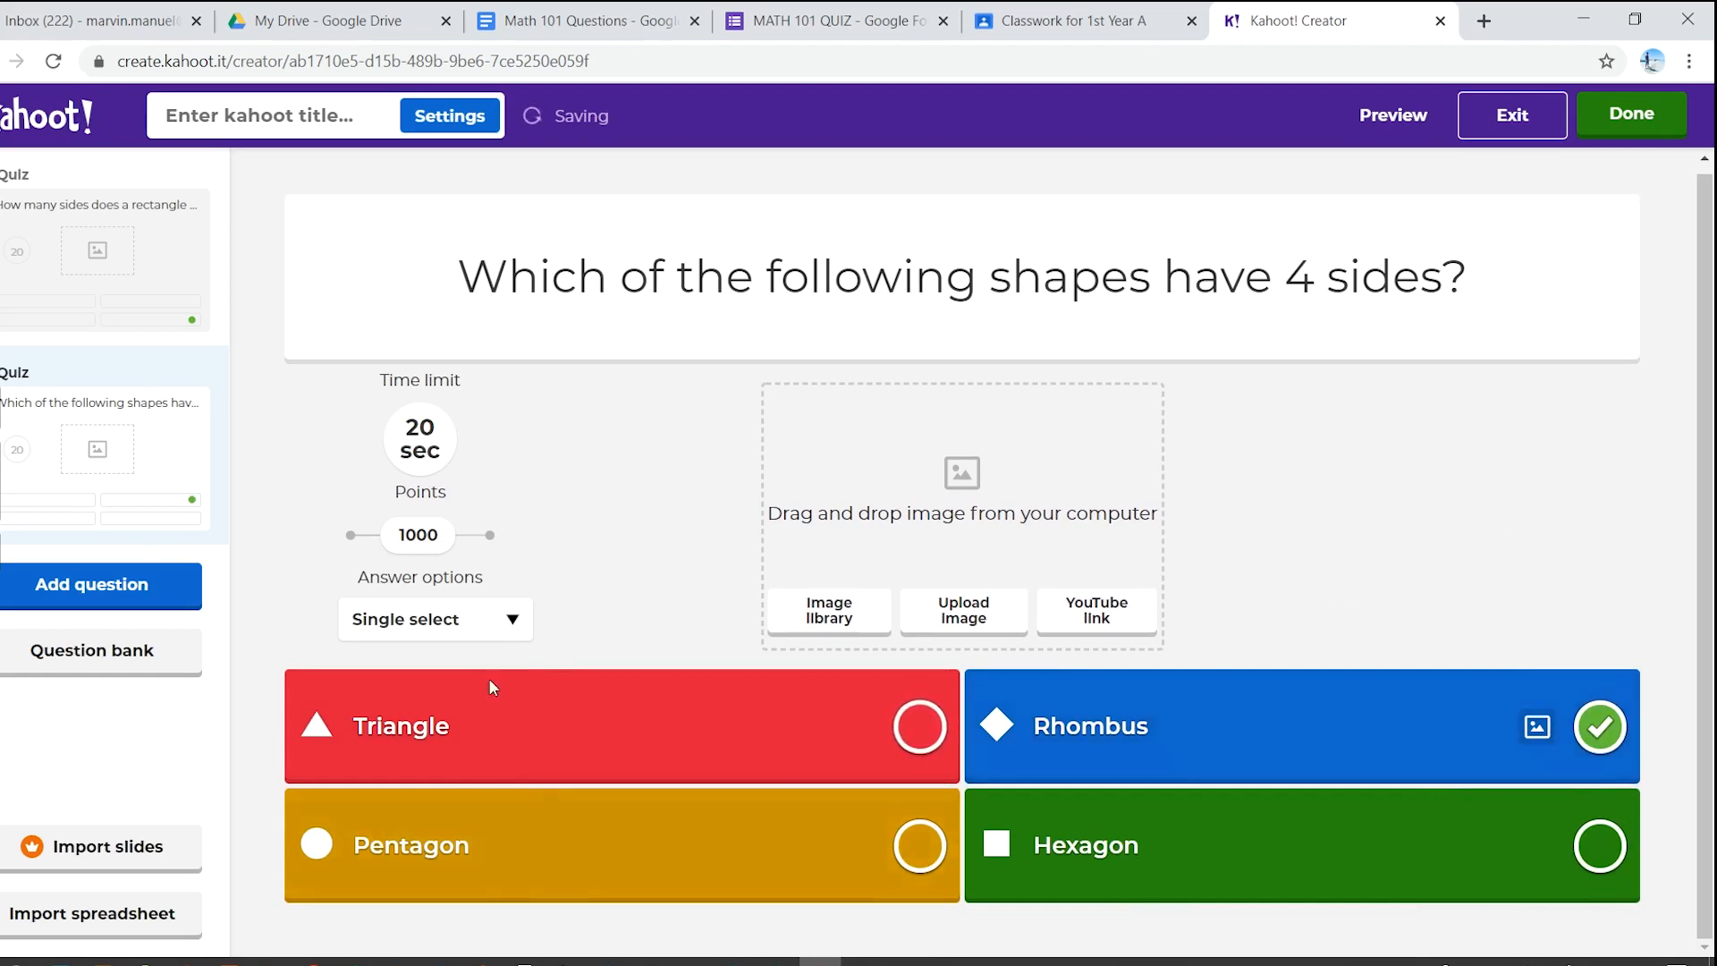
- Add a third Quiz question reading 'What do you call a polygon with 3 sides?'
{"action": "left_click", "coordinate": [143, 602]}
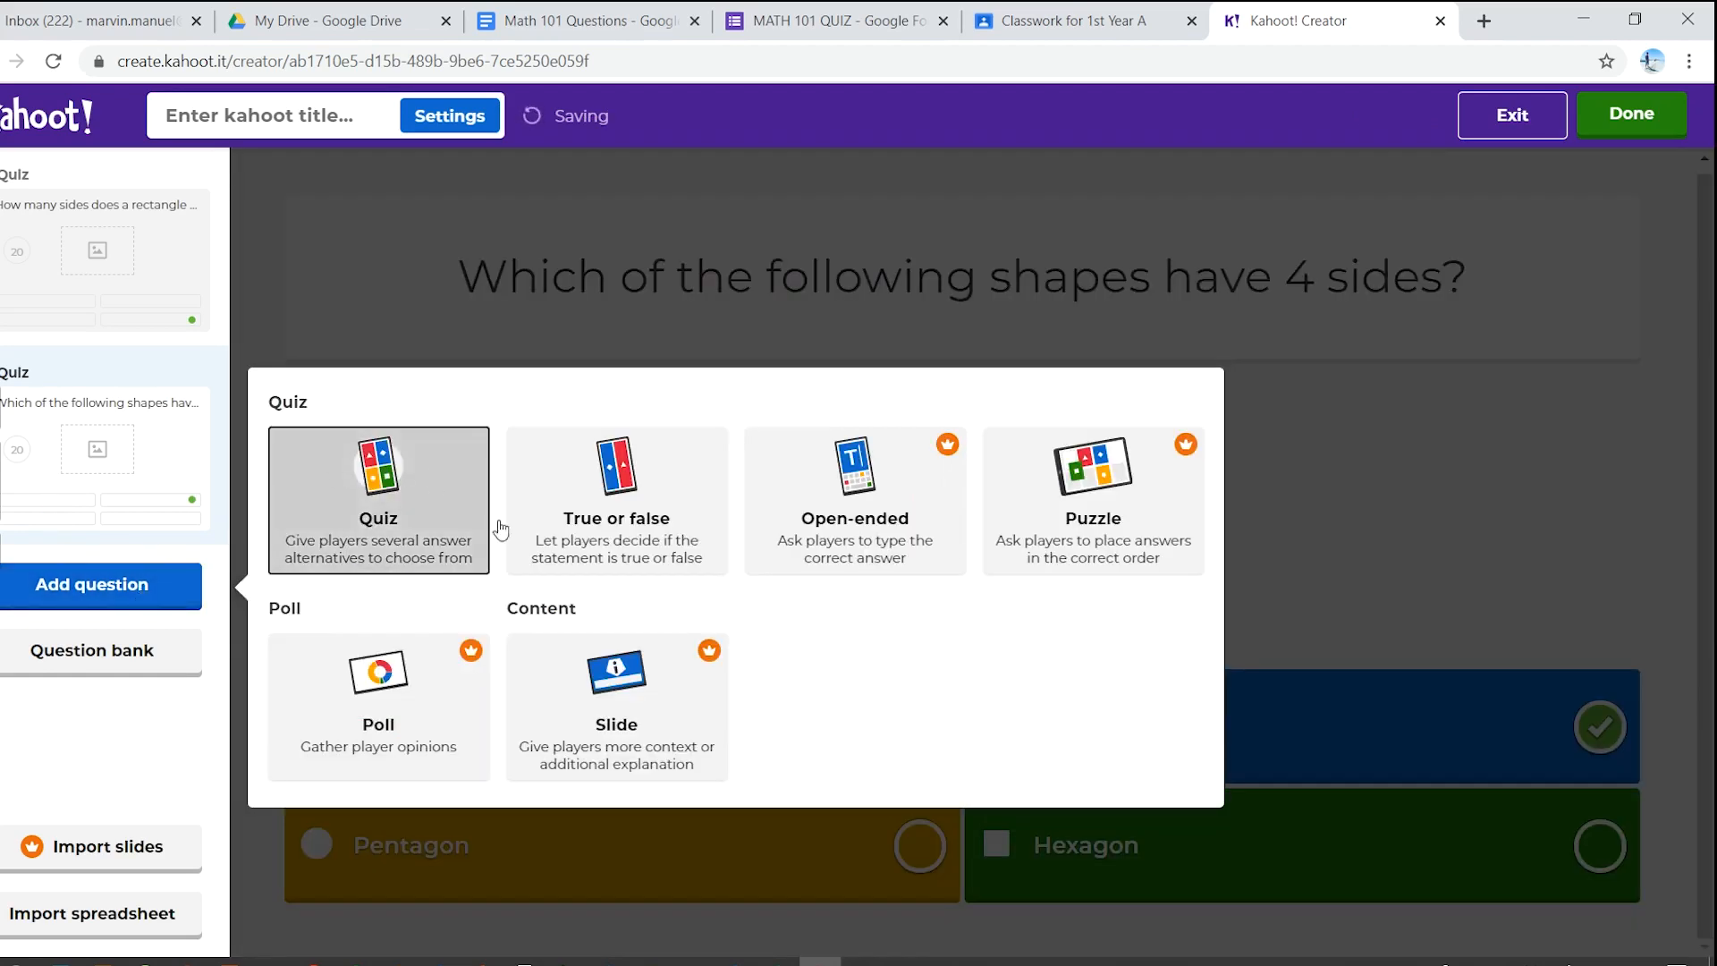
{"action": "left_click", "coordinate": [393, 530]}
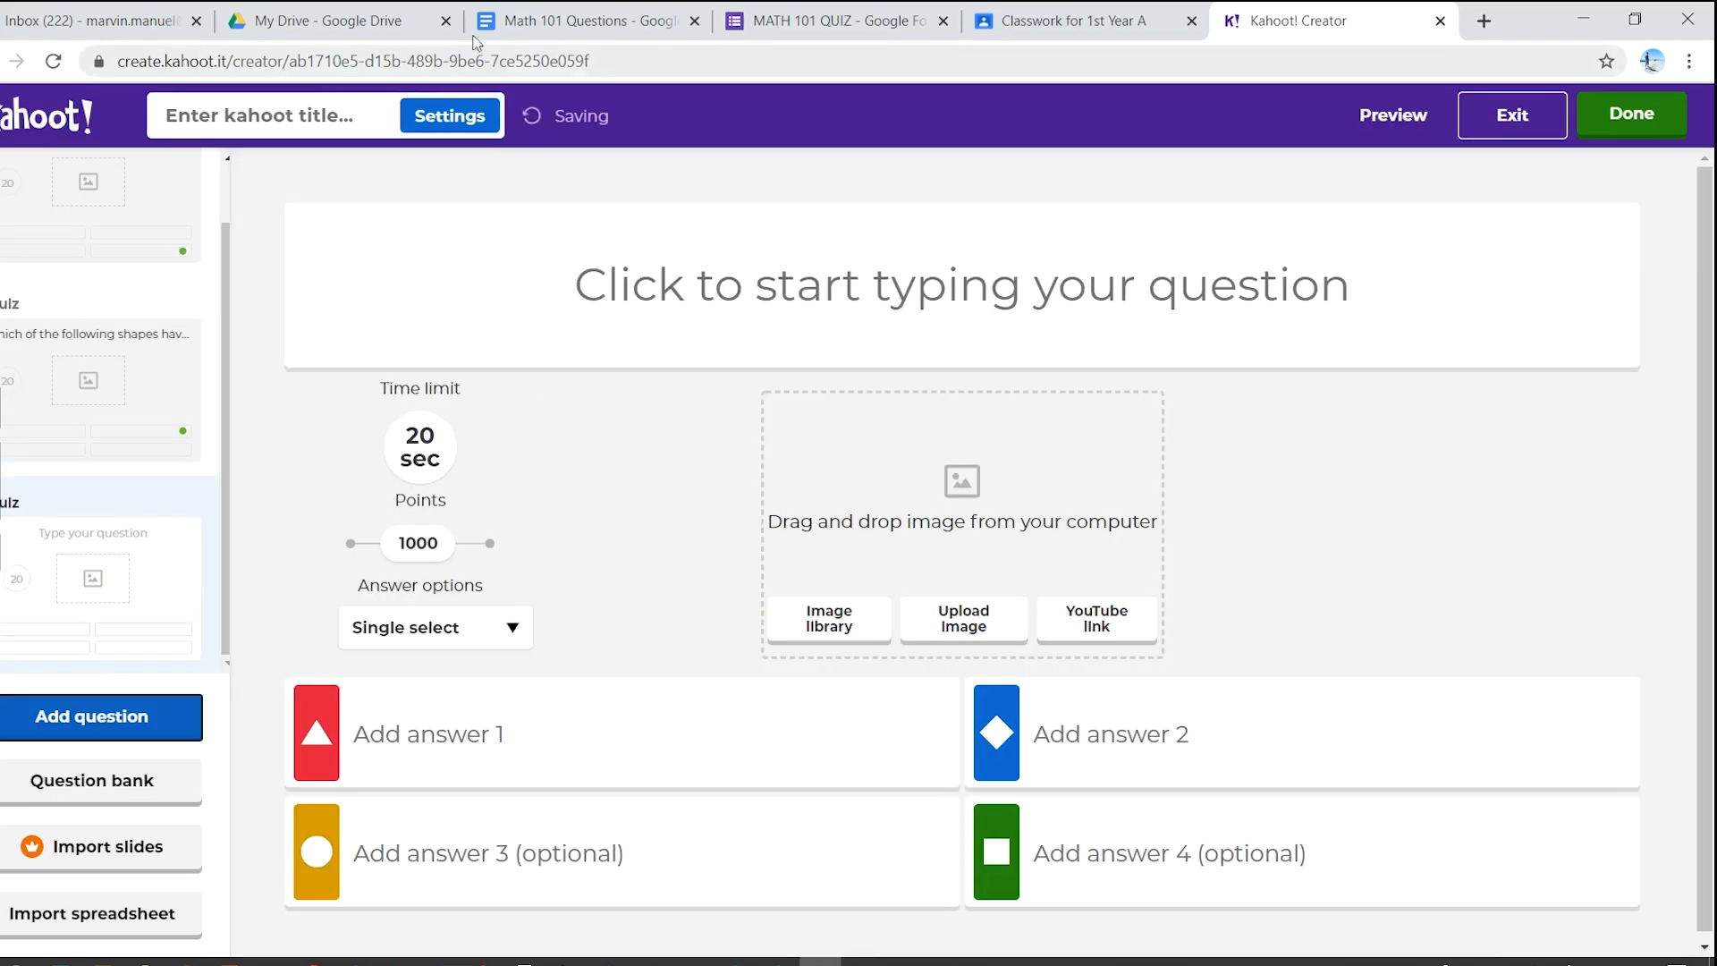
{"action": "left_click", "coordinate": [657, 9]}
{"action": "left_click_drag", "start_coordinate": [746, 683], "coordinate": [444, 680]}
{"action": "key", "text": "ctrl+c"}
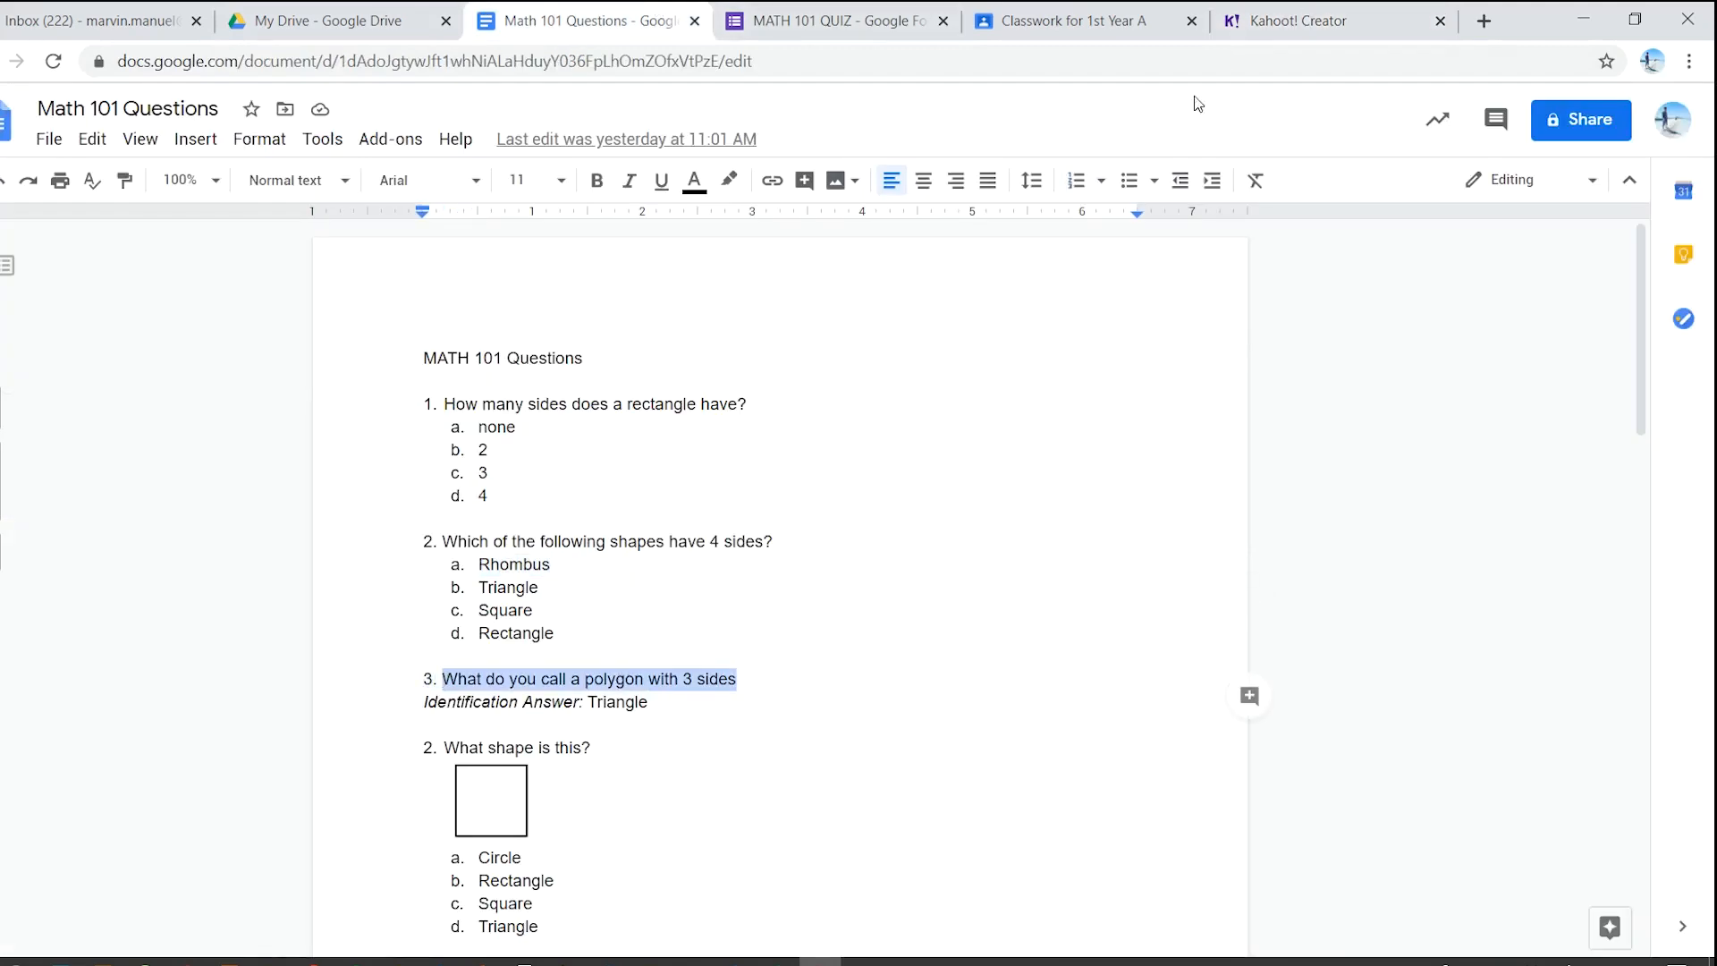
{"action": "left_click", "coordinate": [1270, 14]}
{"action": "left_click", "coordinate": [775, 298]}
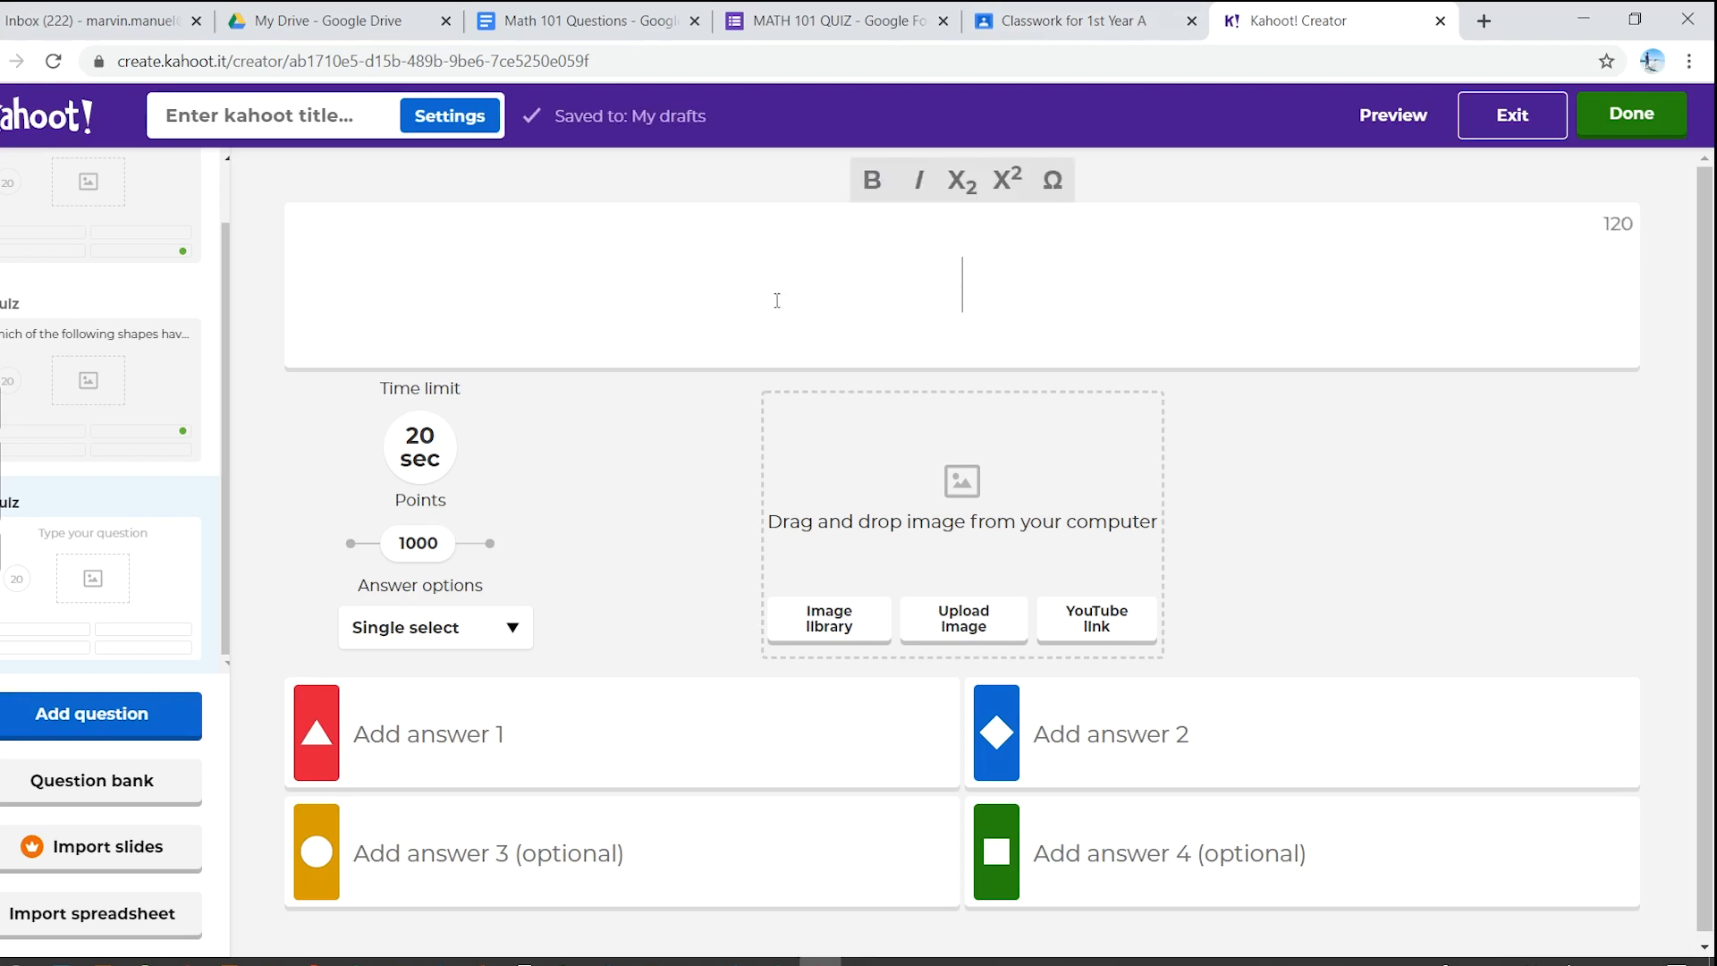
{"action": "key", "text": "ctrl+v"}
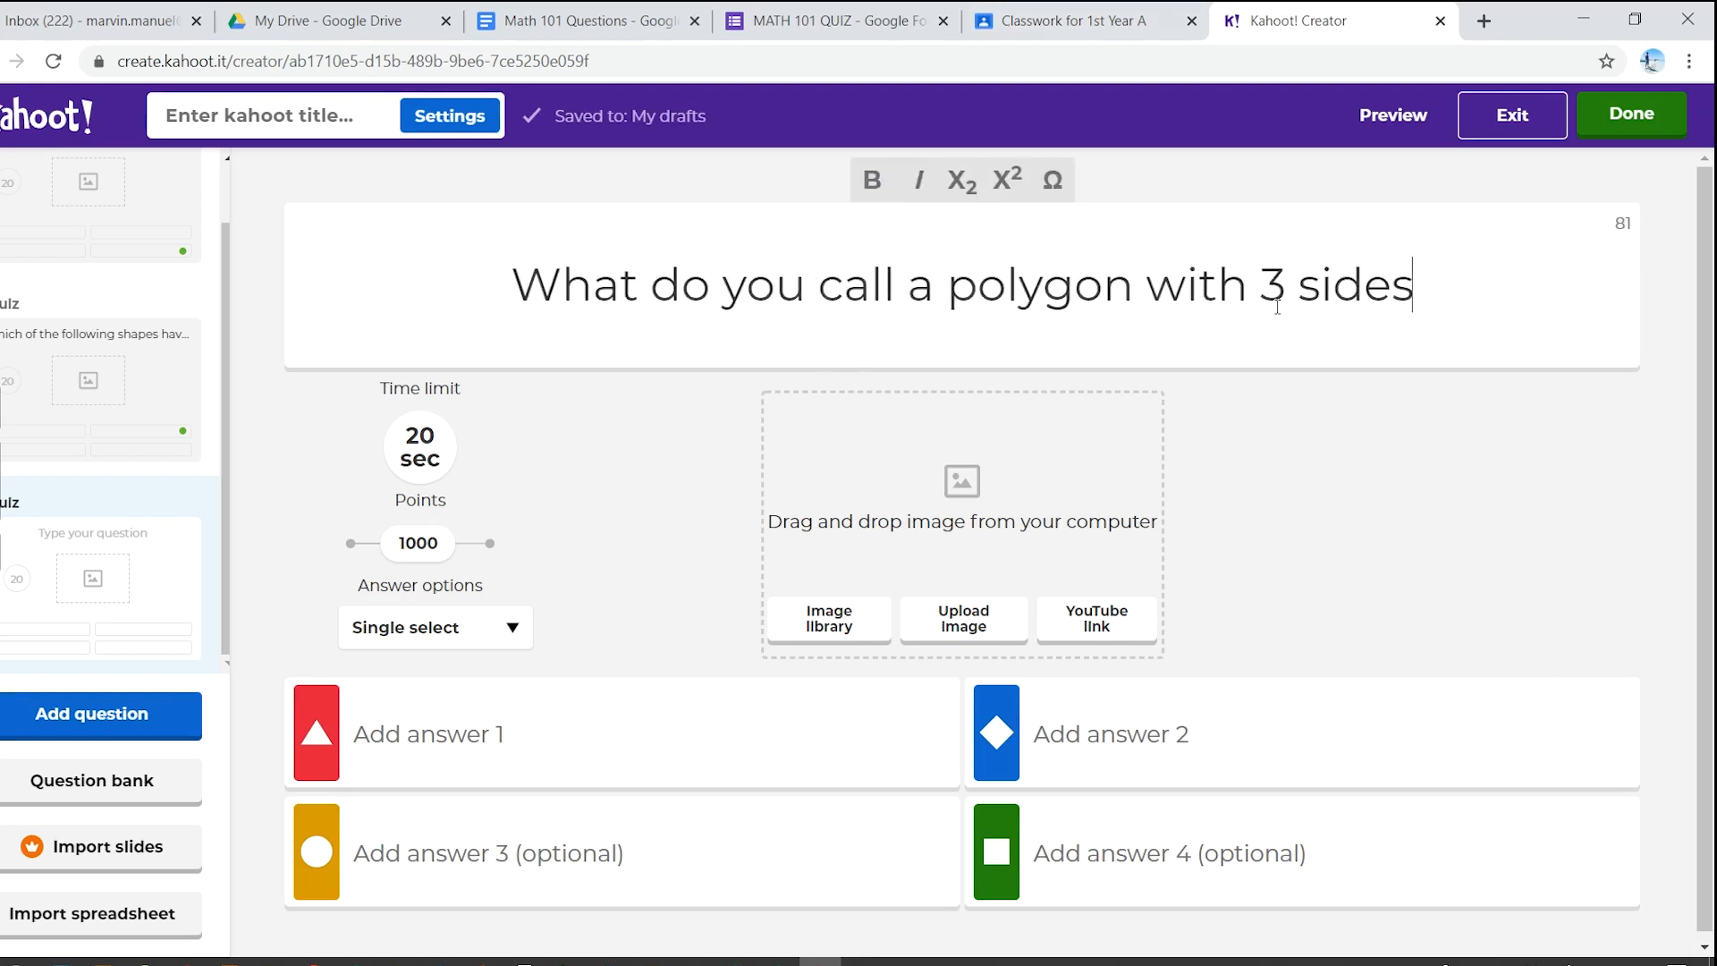
{"action": "type", "text": "?"}
- Enter the answers Triangle, Square, Rectangle and Rhombus
{"action": "left_click", "coordinate": [727, 729]}
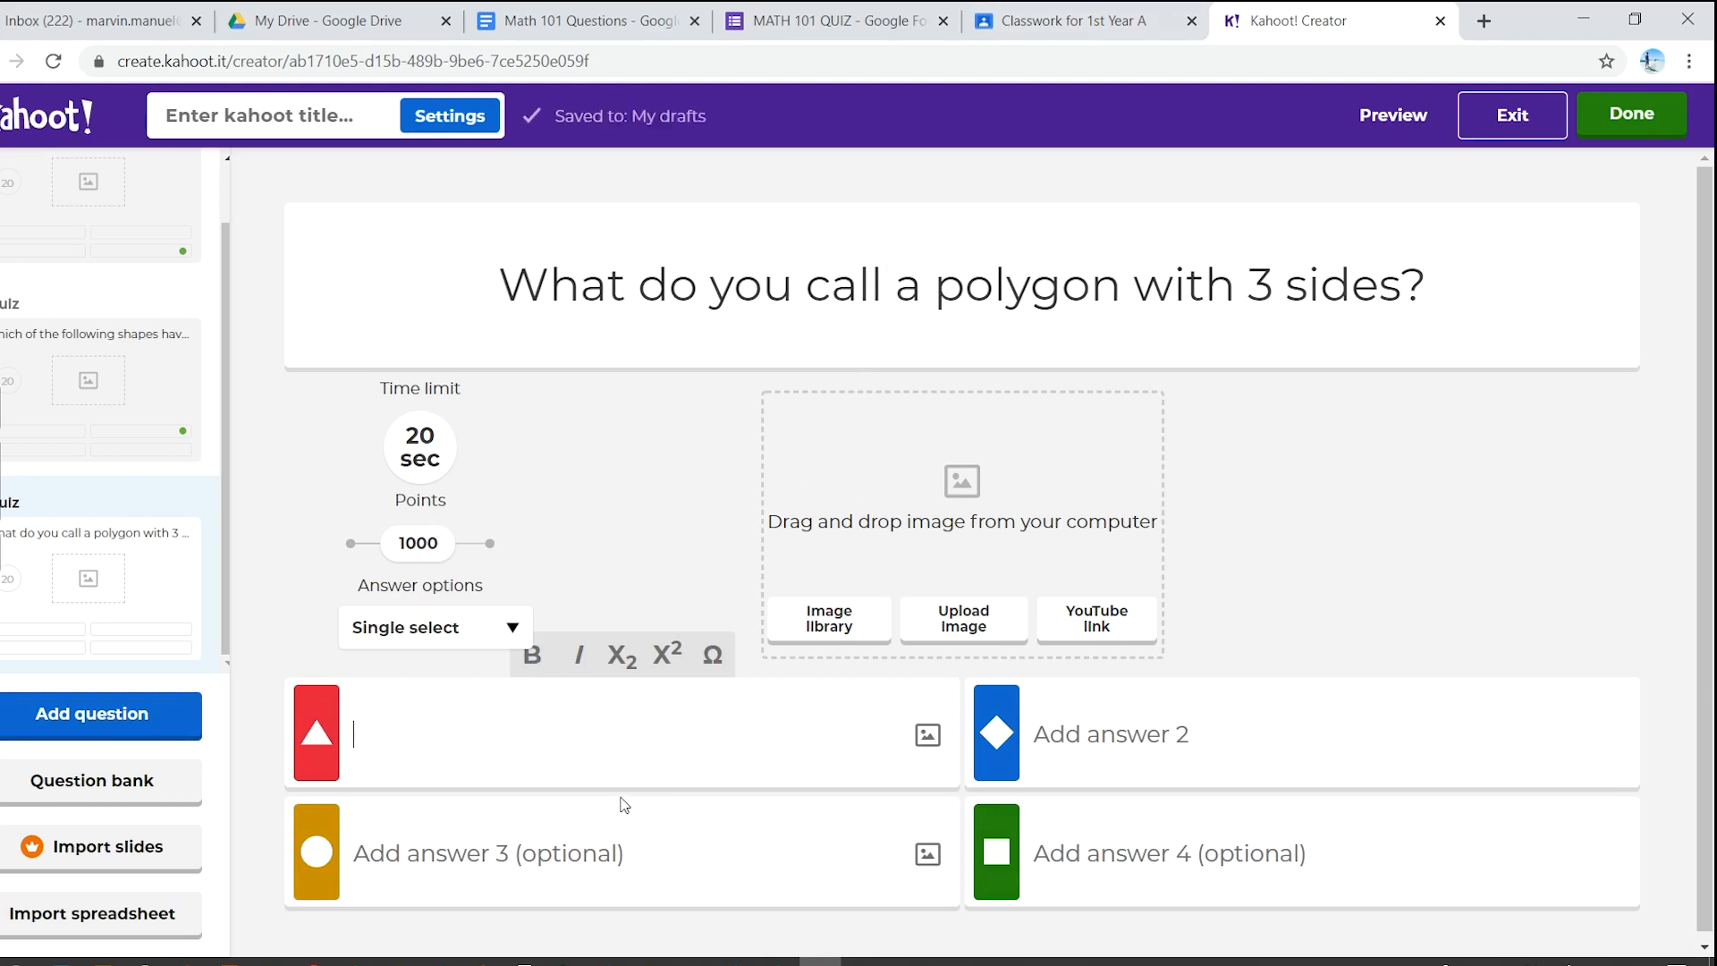
{"action": "type", "text": "Triangle"}
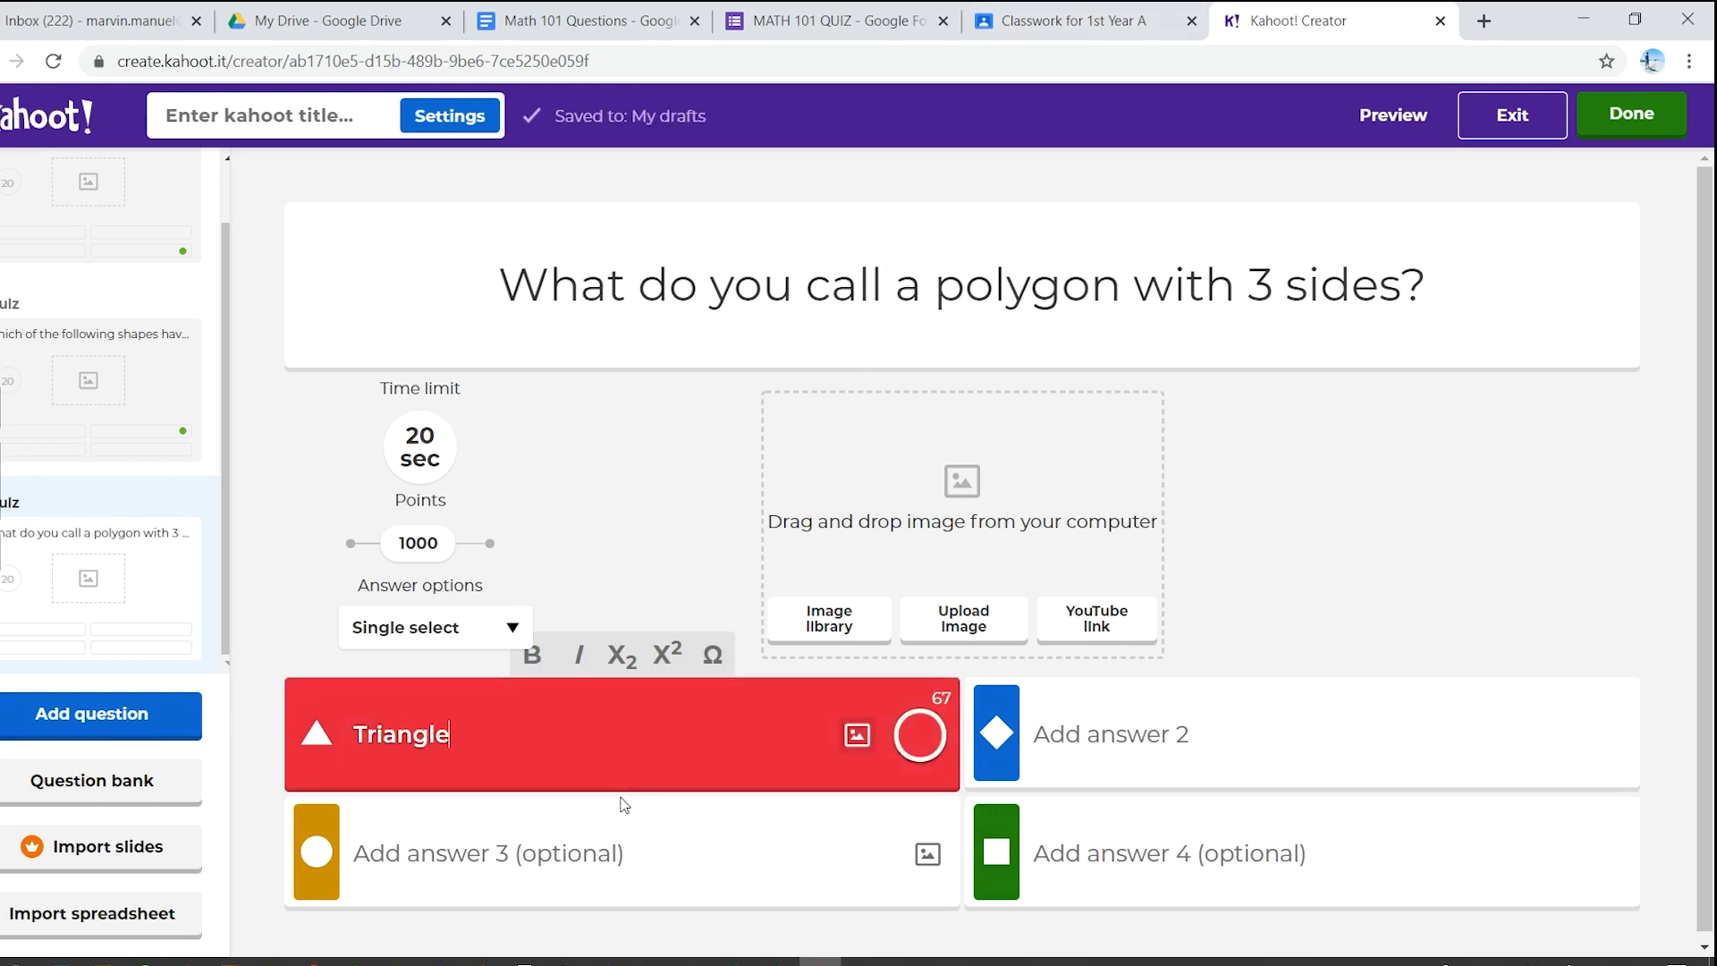
{"action": "left_click", "coordinate": [1098, 733]}
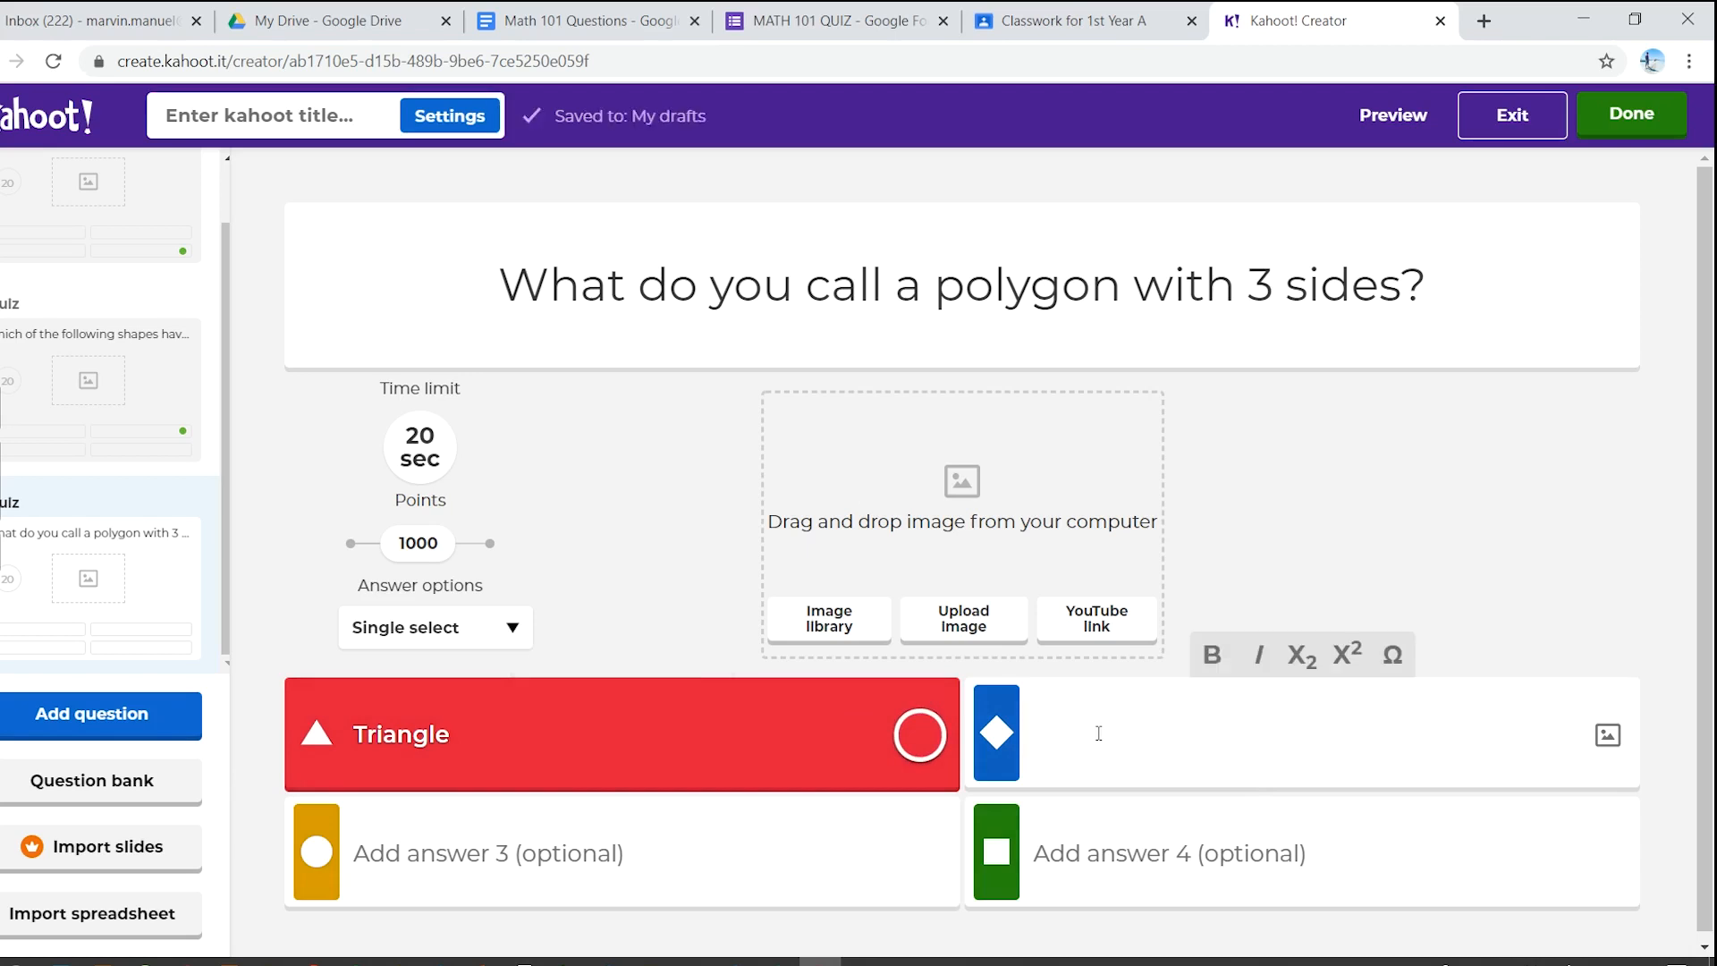
{"action": "type", "text": "Square"}
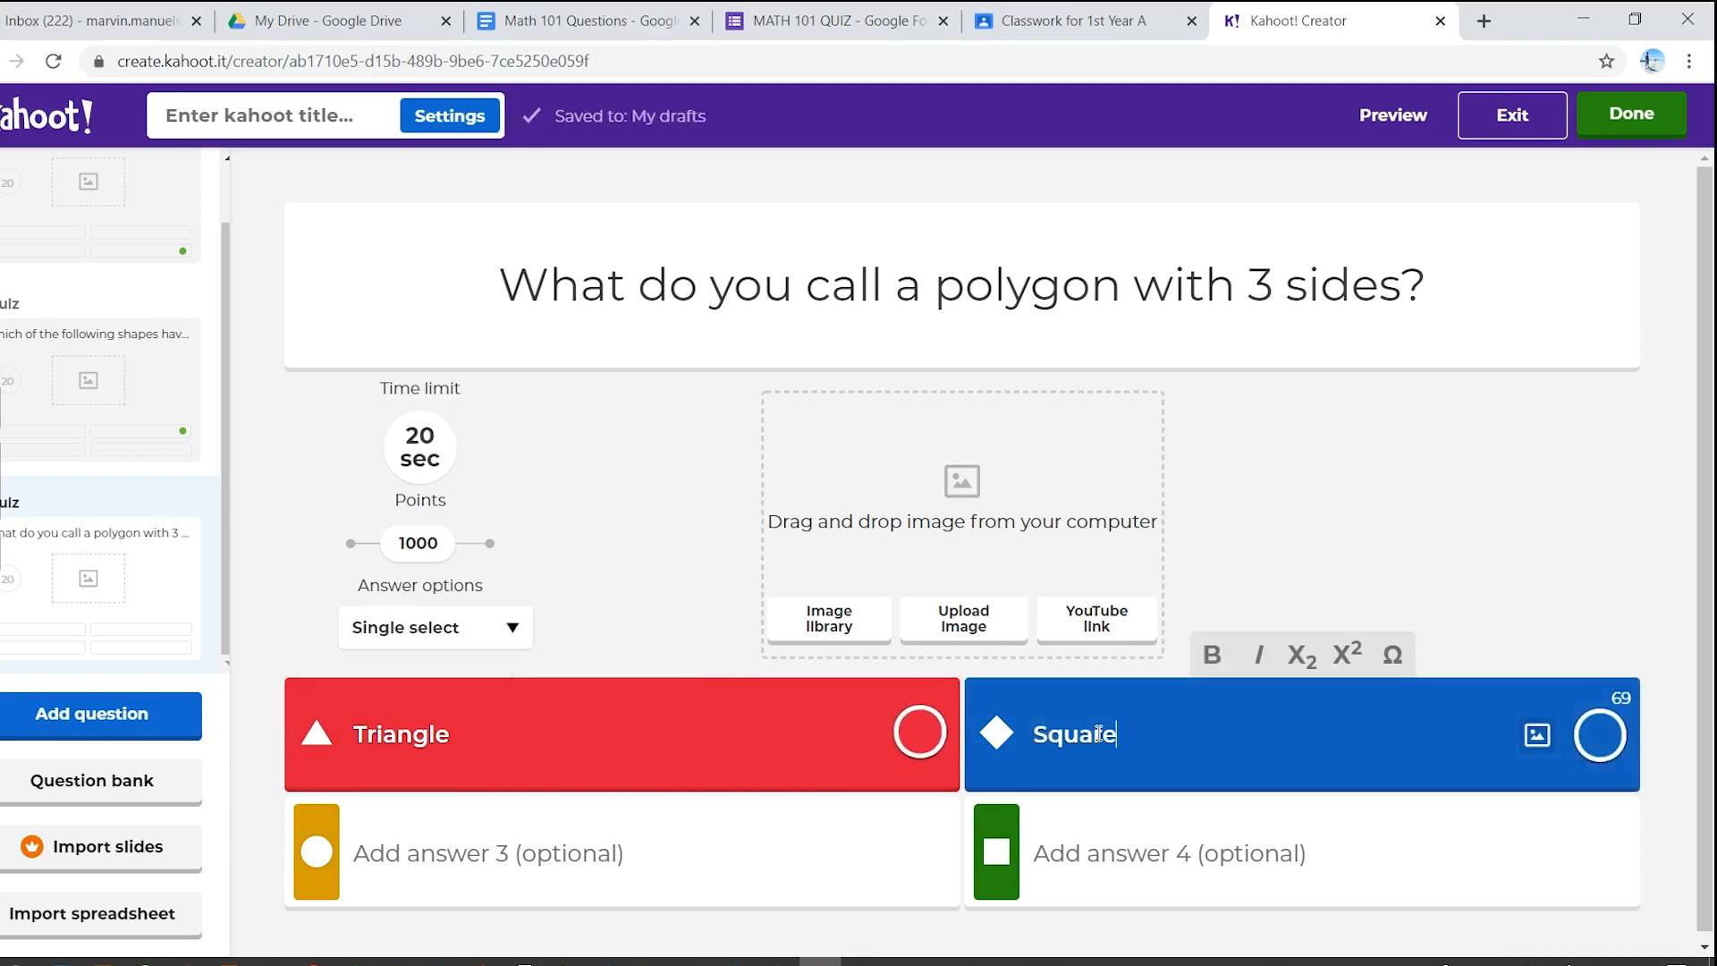
{"action": "left_click", "coordinate": [796, 849]}
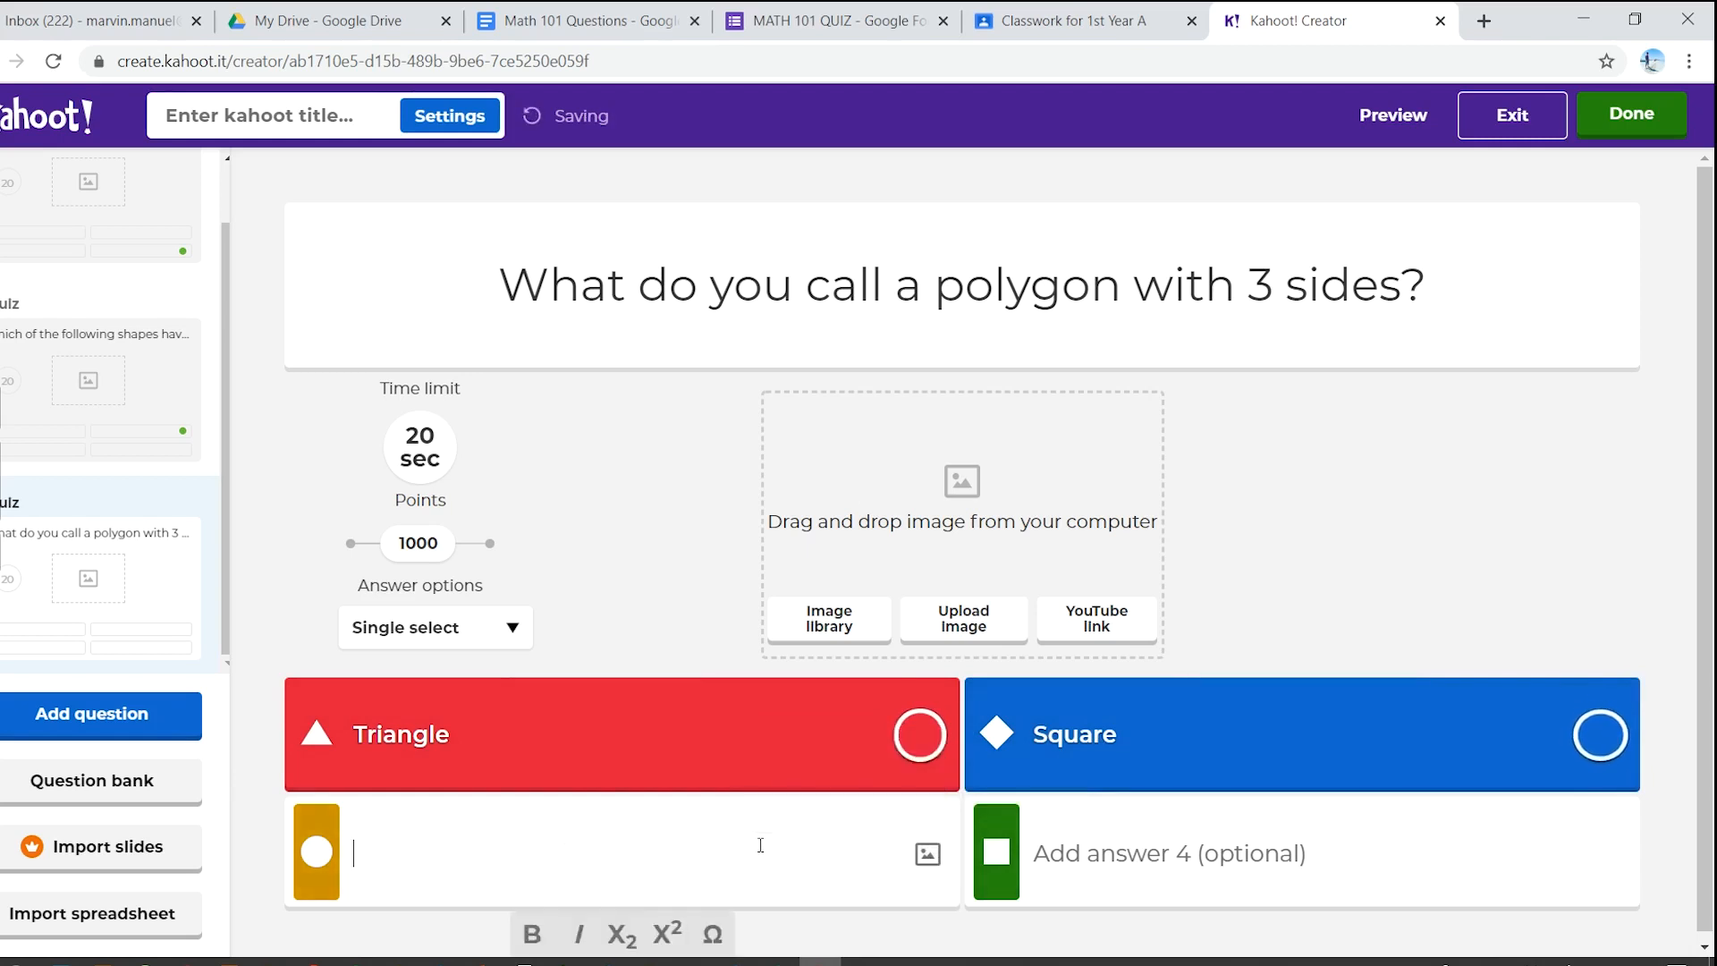
{"action": "type", "text": "Rej"}
{"action": "key", "text": "BackSpace"}
{"action": "type", "text": "c"}
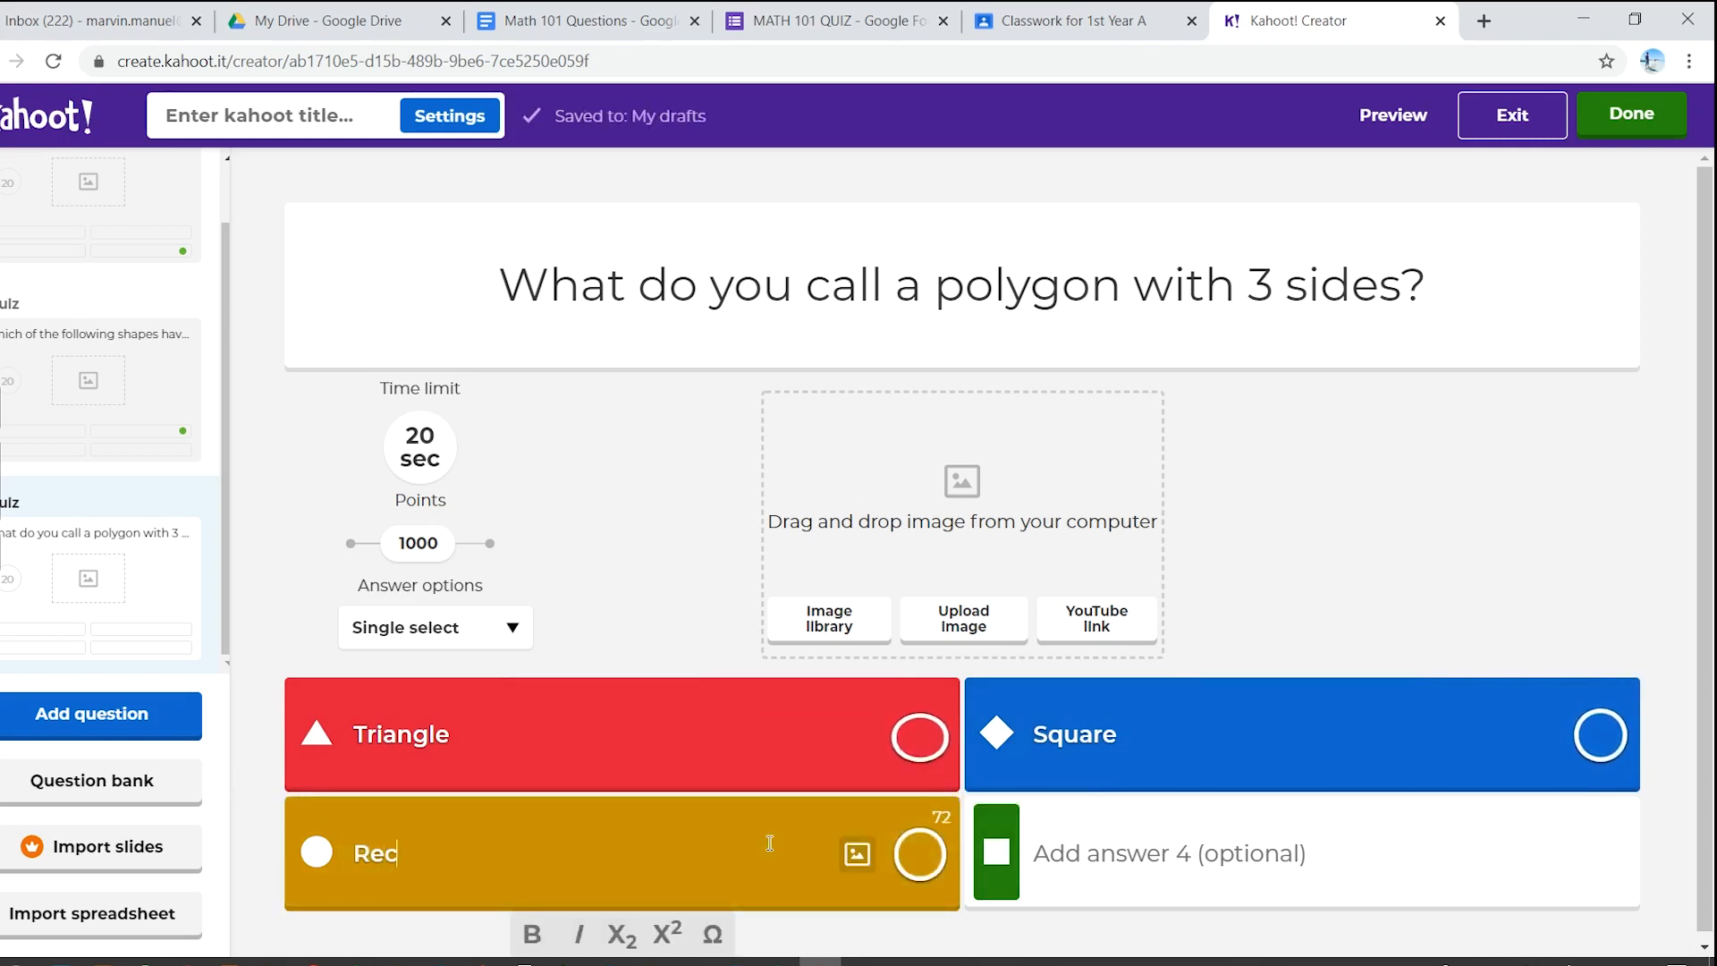
{"action": "type", "text": "tangle"}
{"action": "left_click", "coordinate": [1238, 848]}
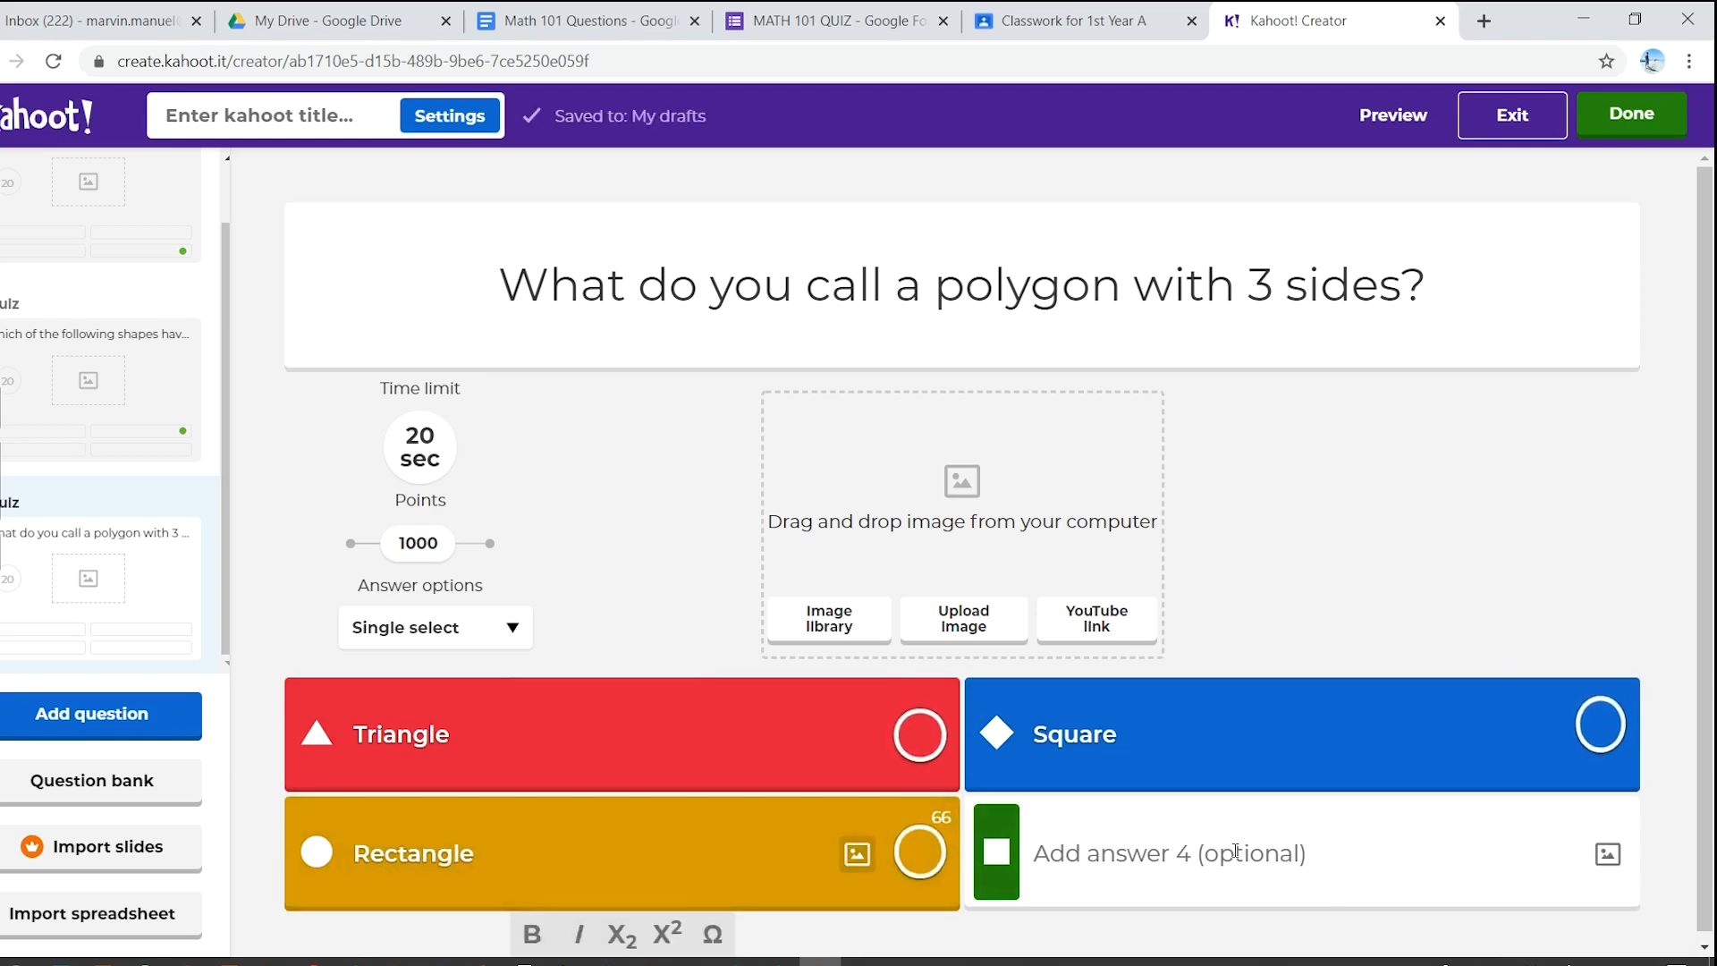
{"action": "type", "text": "Rho"}
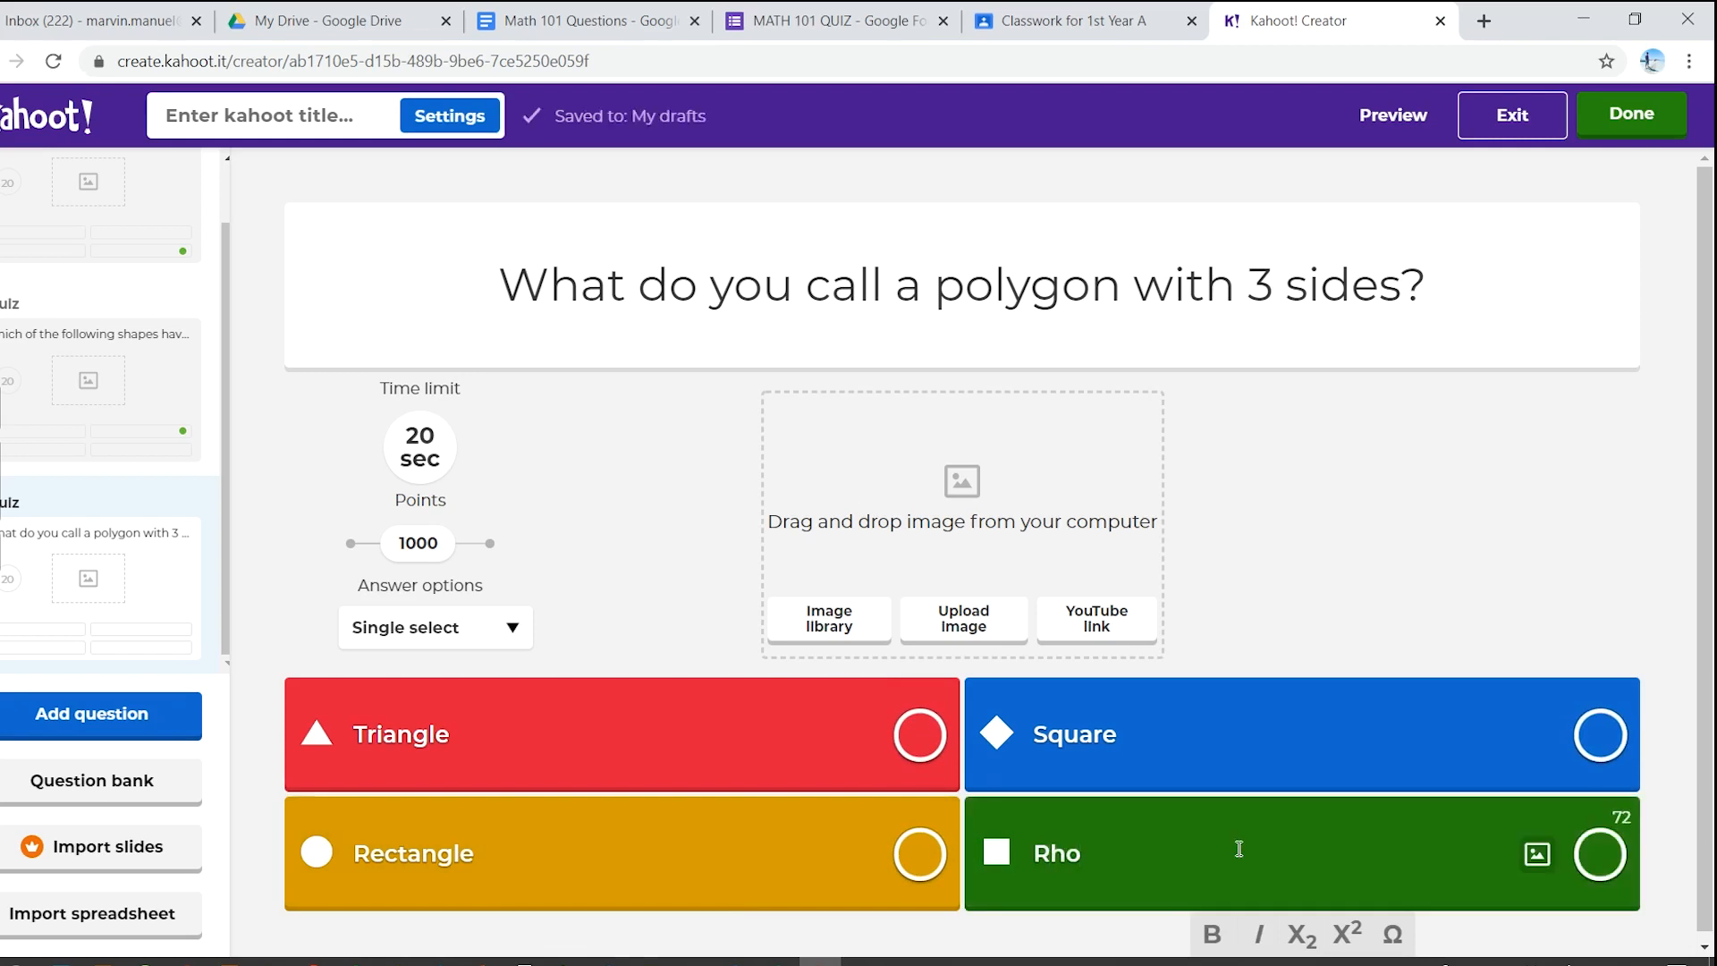
{"action": "type", "text": "mbus"}
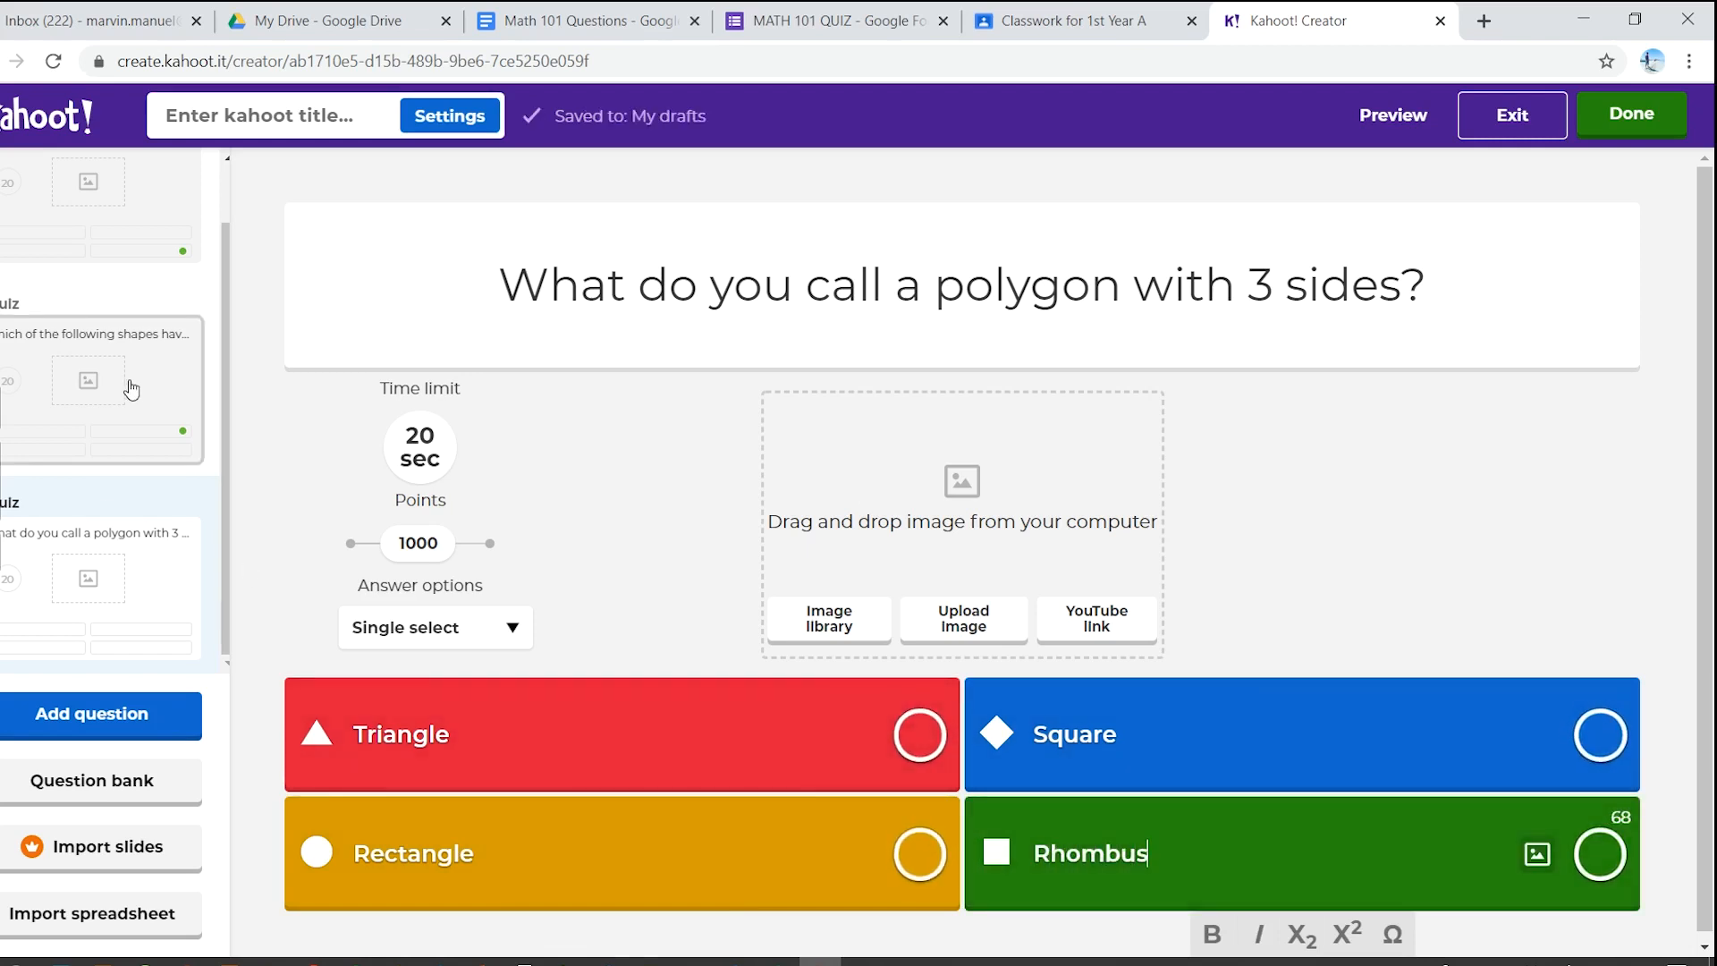
{"action": "left_click", "coordinate": [139, 460]}
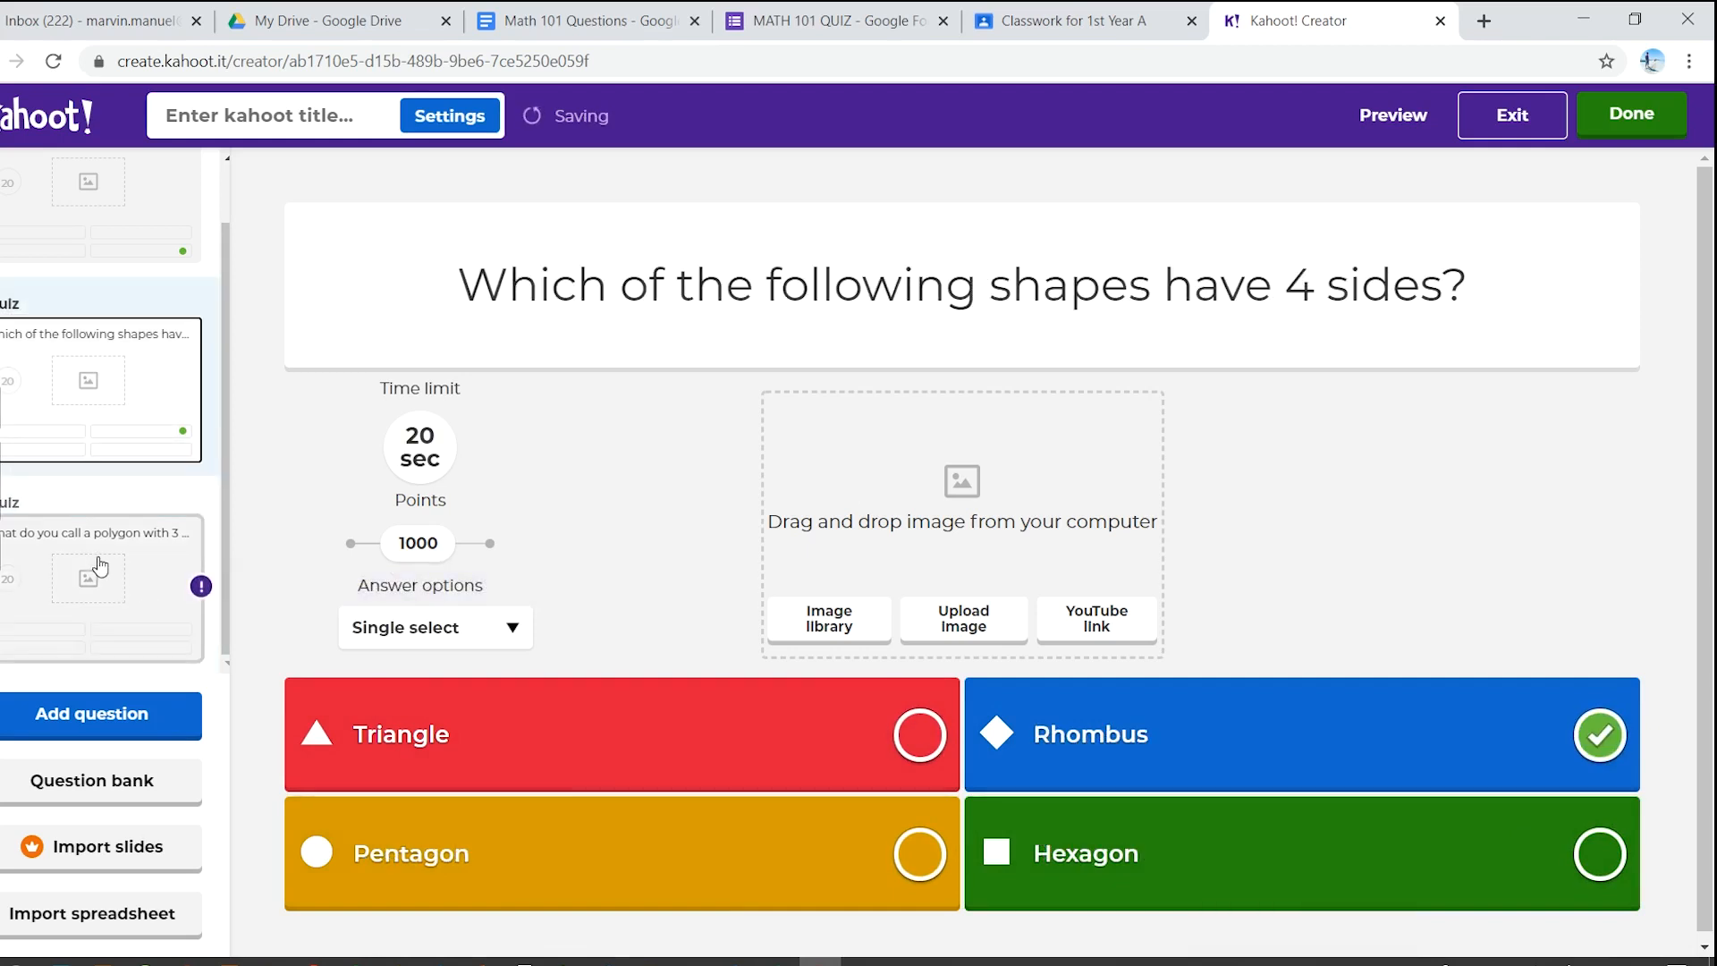
- Mark Triangle as the correct answer to the 3-sides question and finish editing
{"action": "left_click", "coordinate": [100, 568]}
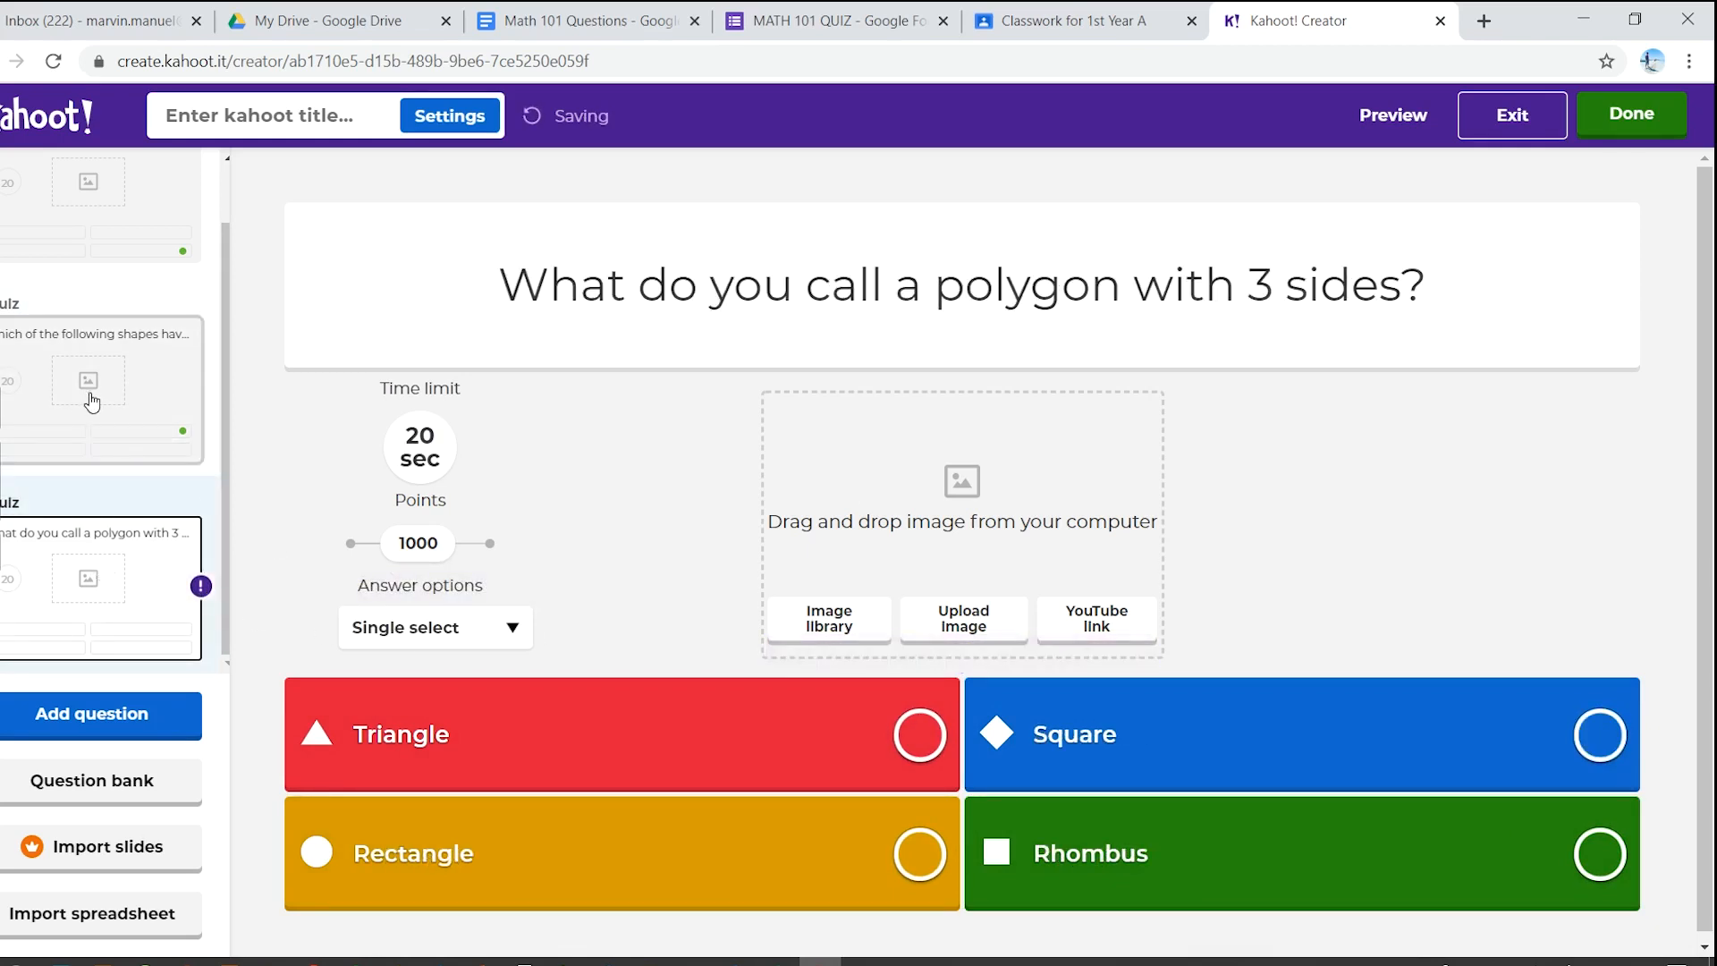
{"action": "left_click", "coordinate": [104, 408]}
{"action": "left_click", "coordinate": [100, 558]}
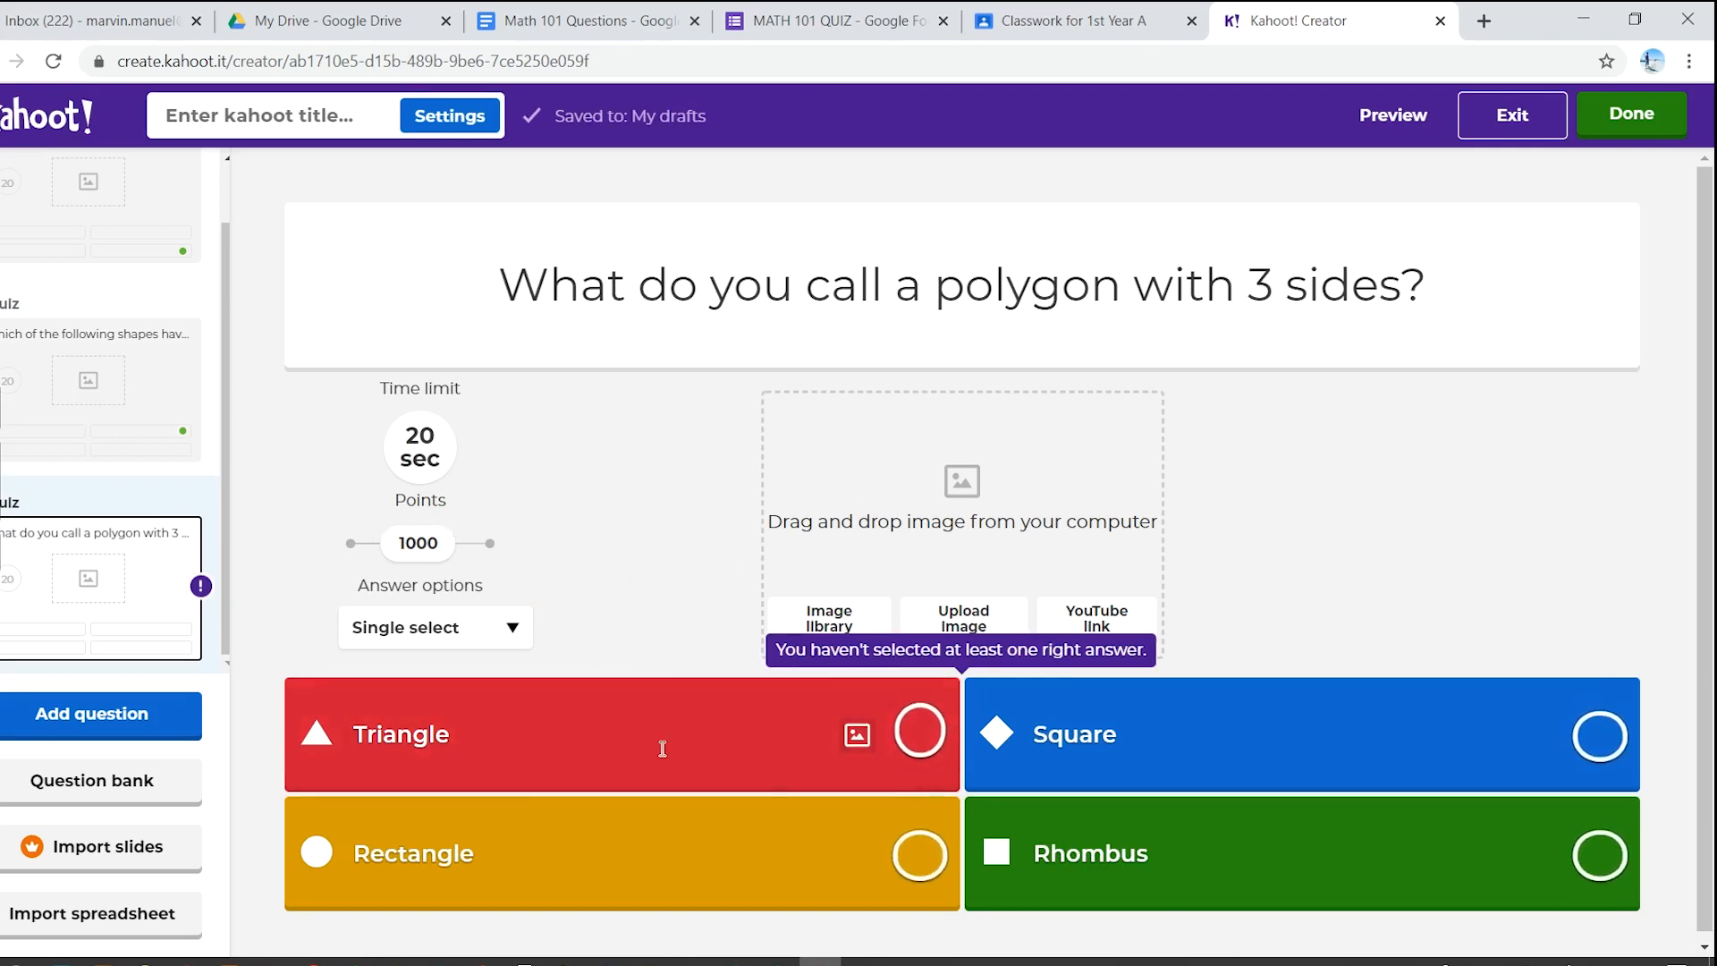
{"action": "left_click", "coordinate": [935, 733]}
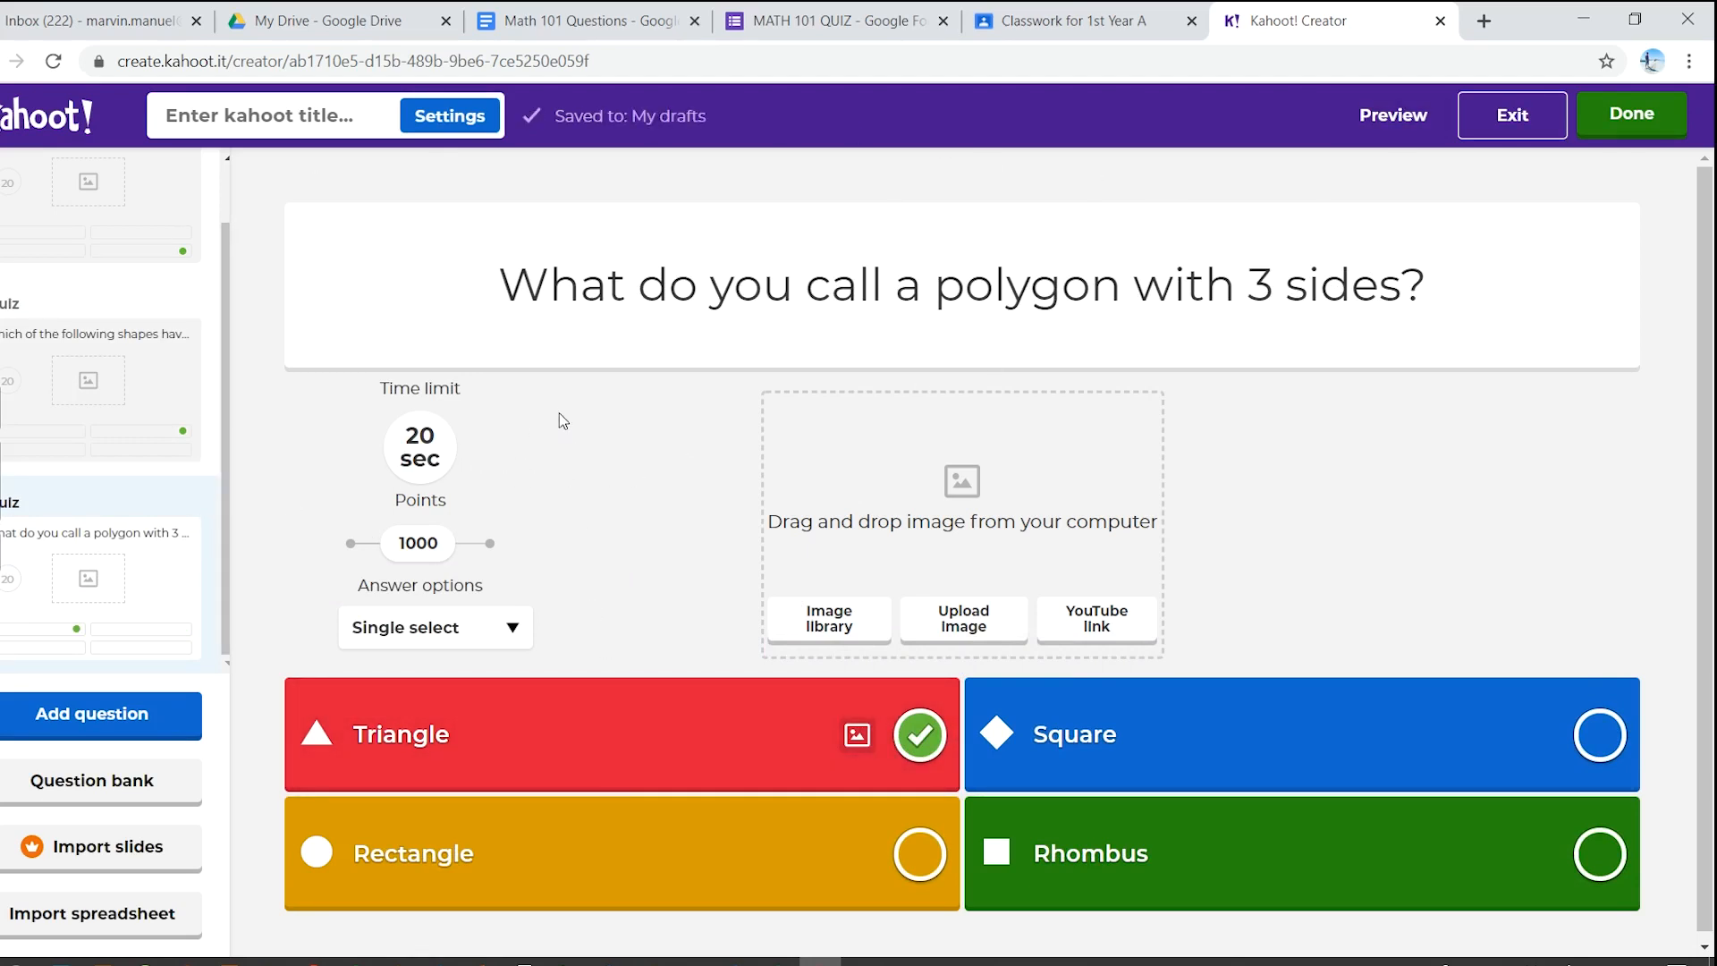
{"action": "left_click", "coordinate": [1629, 123]}
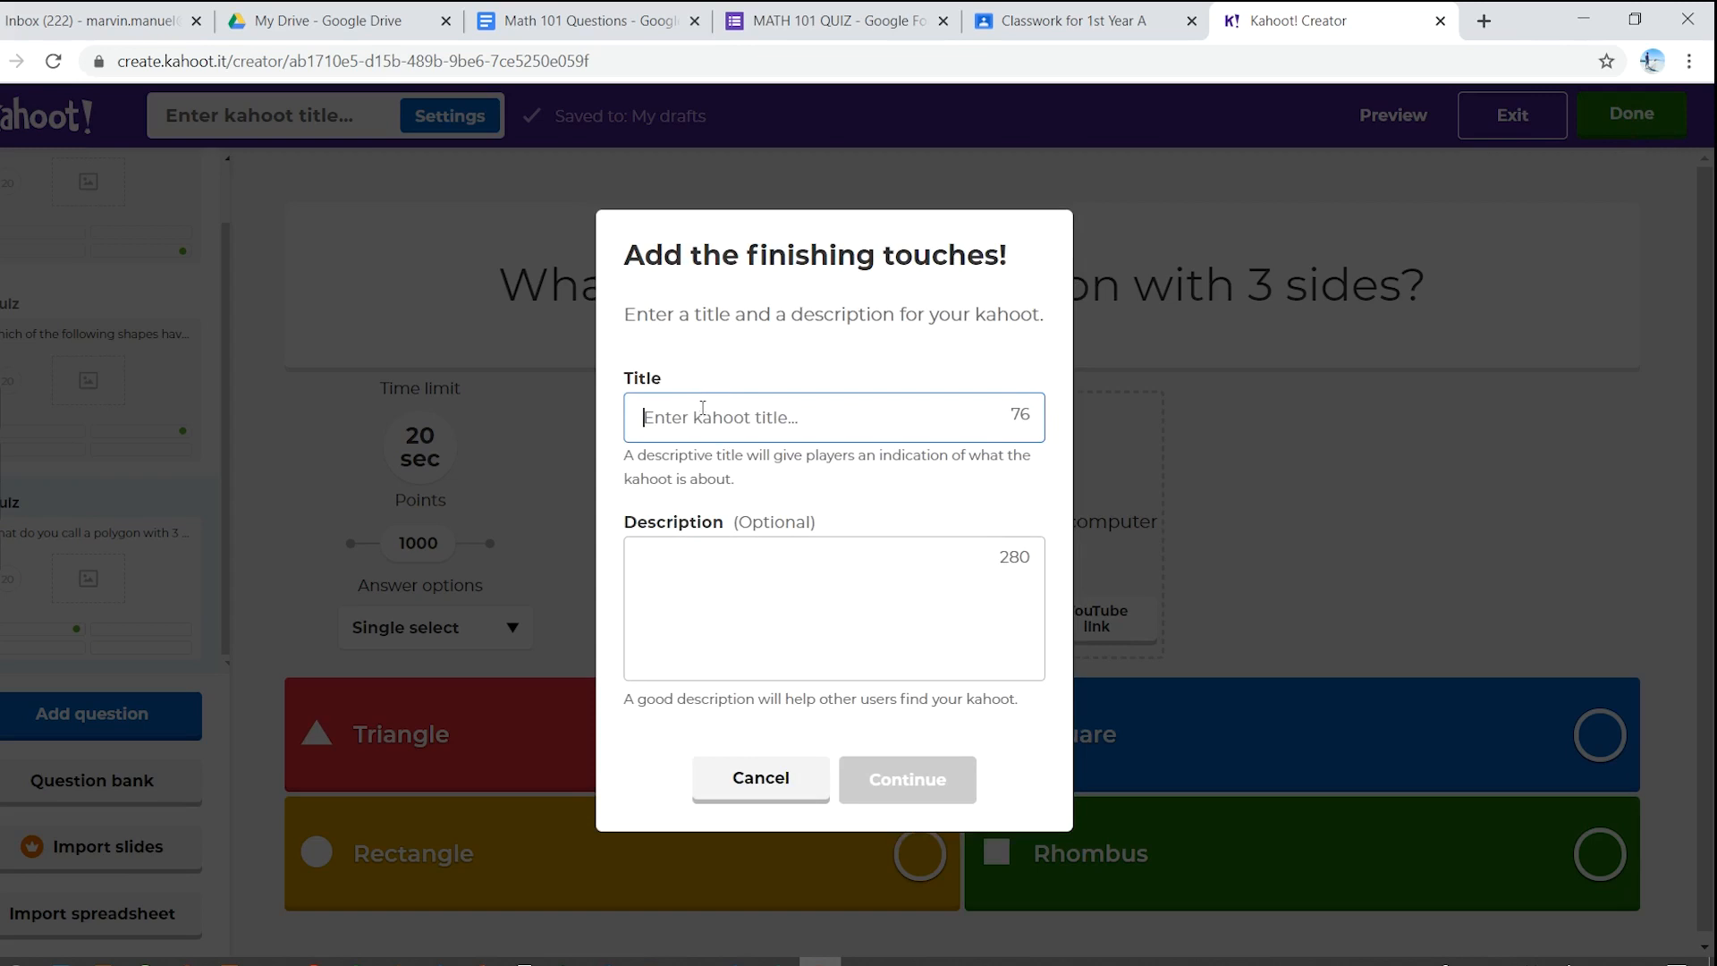
- Title the kahoot 'Math 101 Quiz', continue, and close the ready-to-play message
{"action": "type", "text": "Ma"}
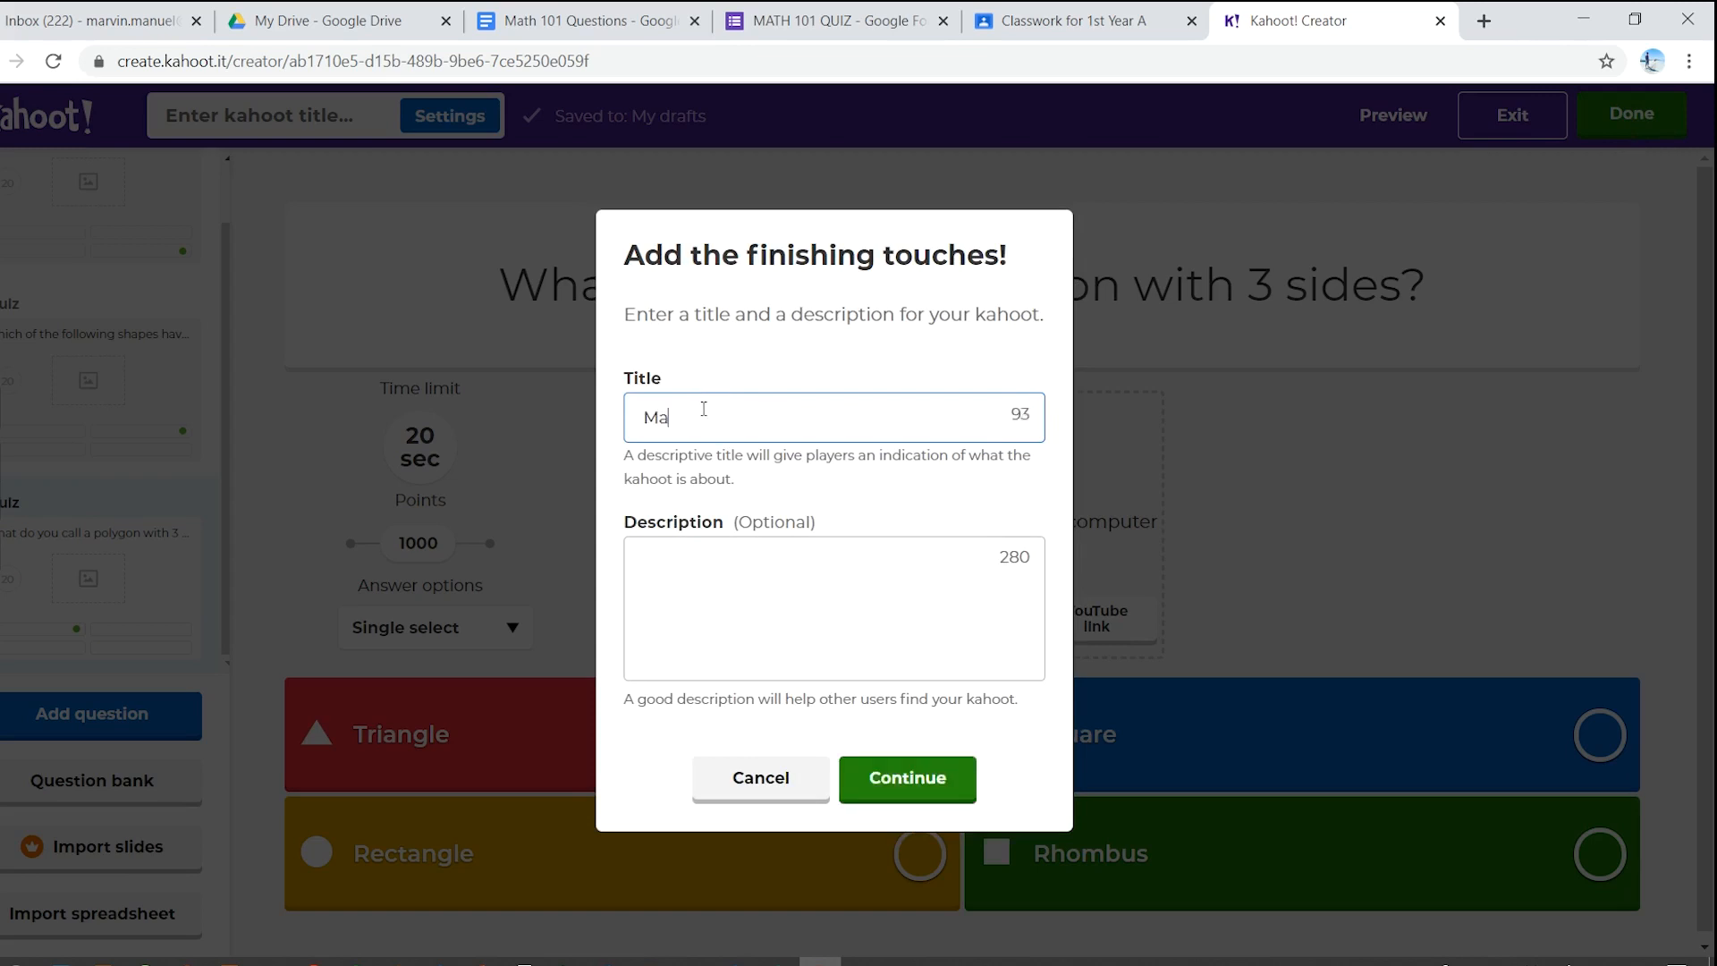
{"action": "type", "text": "th 101 Quiz"}
{"action": "left_click", "coordinate": [917, 780]}
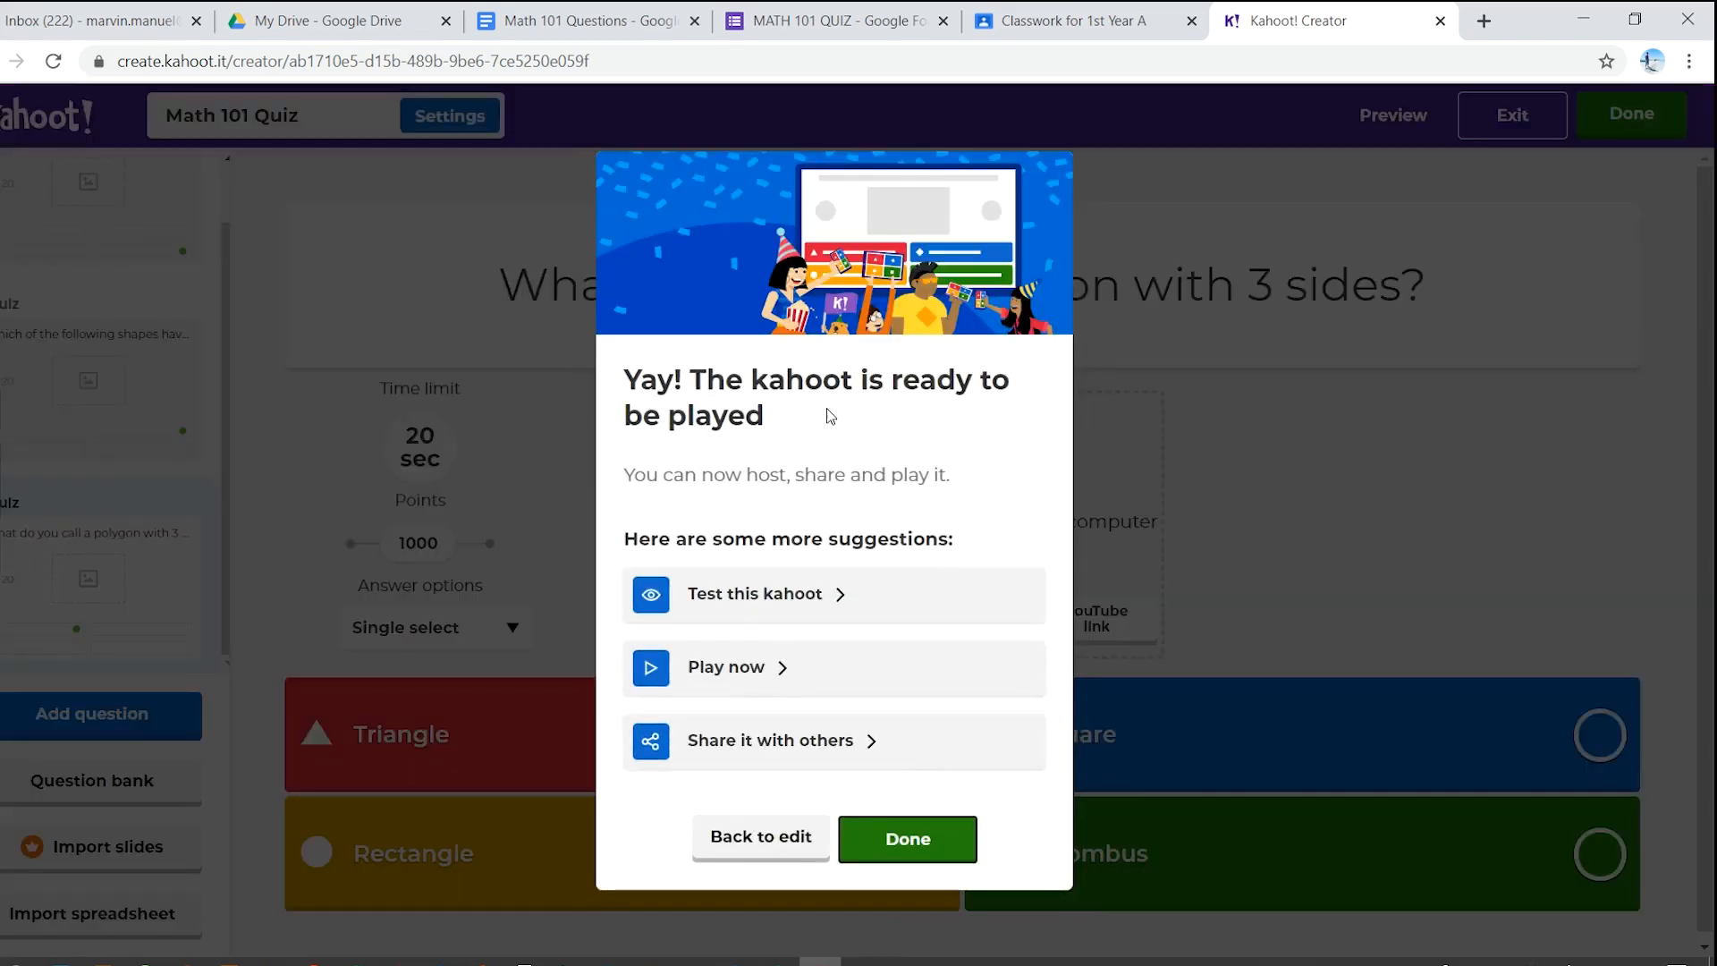
{"action": "left_click", "coordinate": [903, 839]}
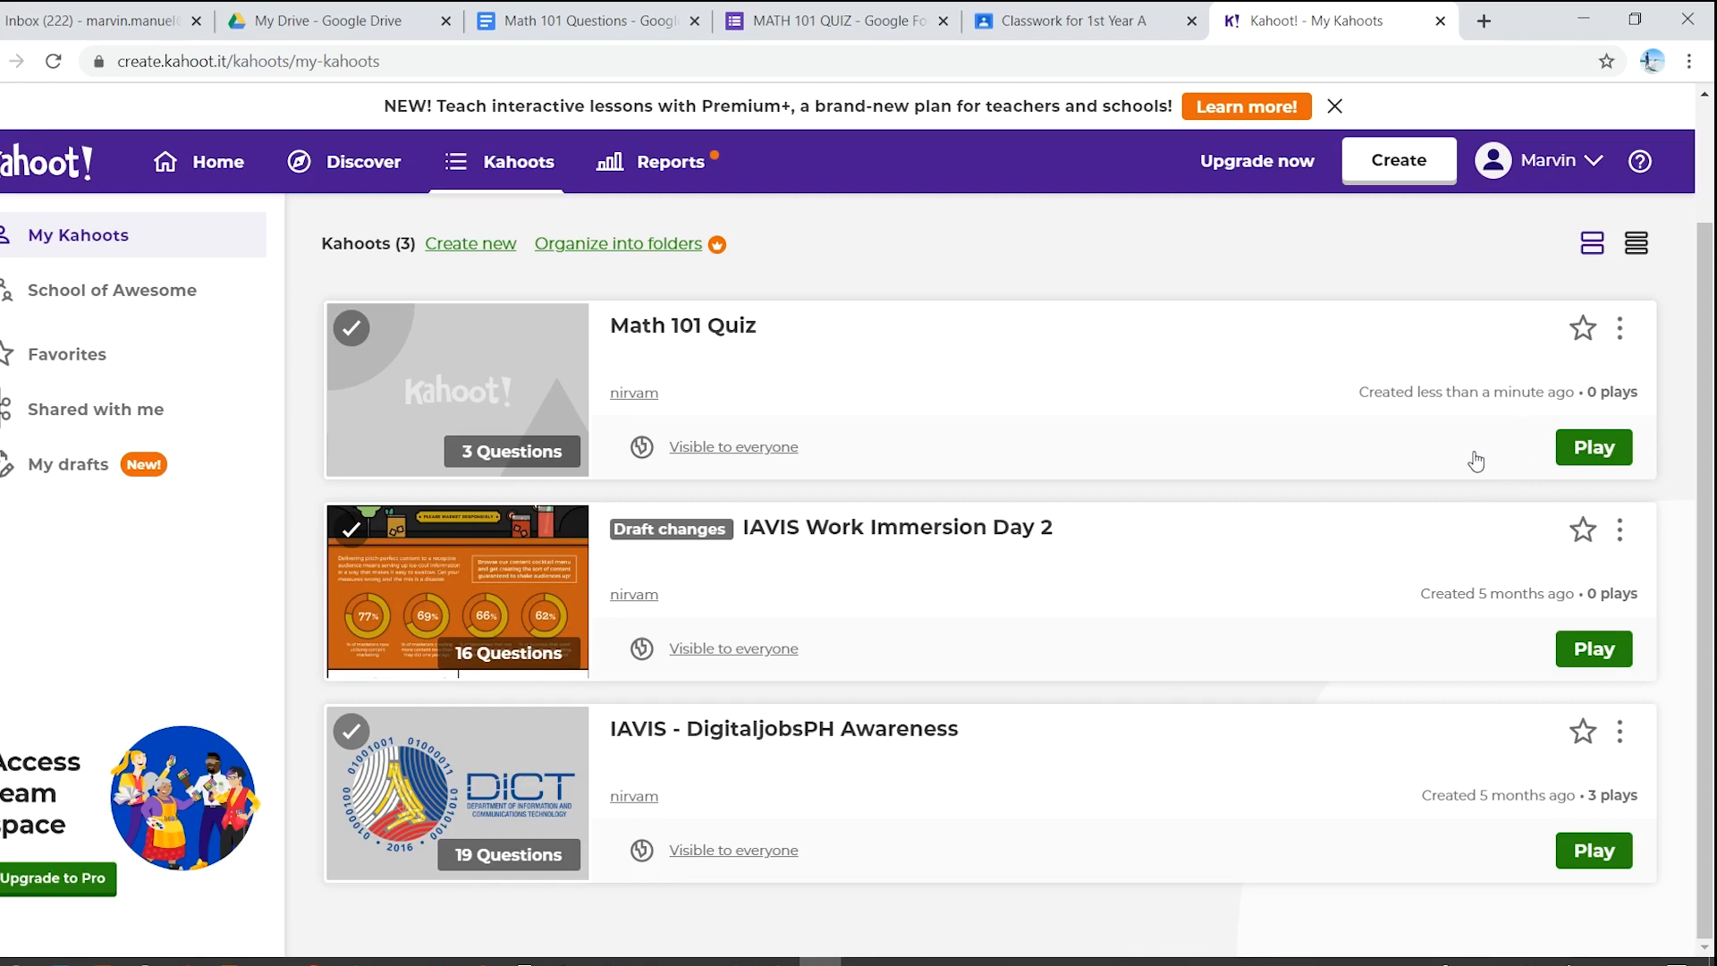
- Choose Play on Math 101 Quiz in My Kahoots
{"action": "left_click", "coordinate": [1593, 451]}
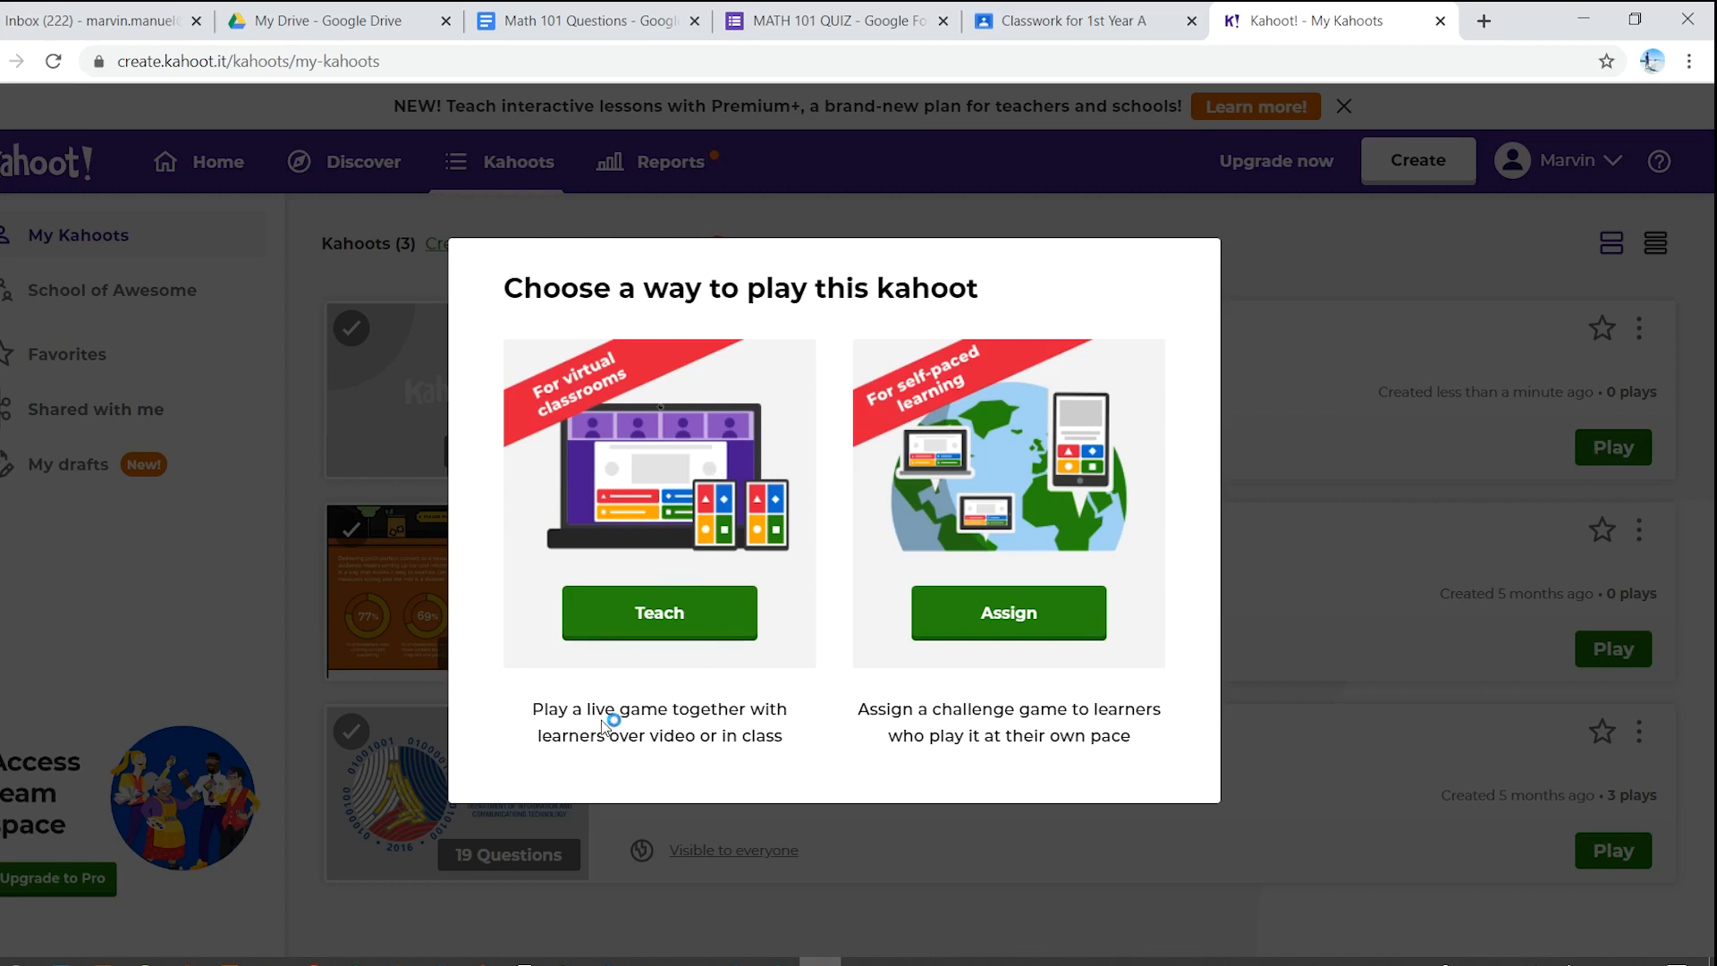
- Host Math 101 Quiz via Teach, review the game options, and start Classic mode
{"action": "left_click", "coordinate": [689, 617]}
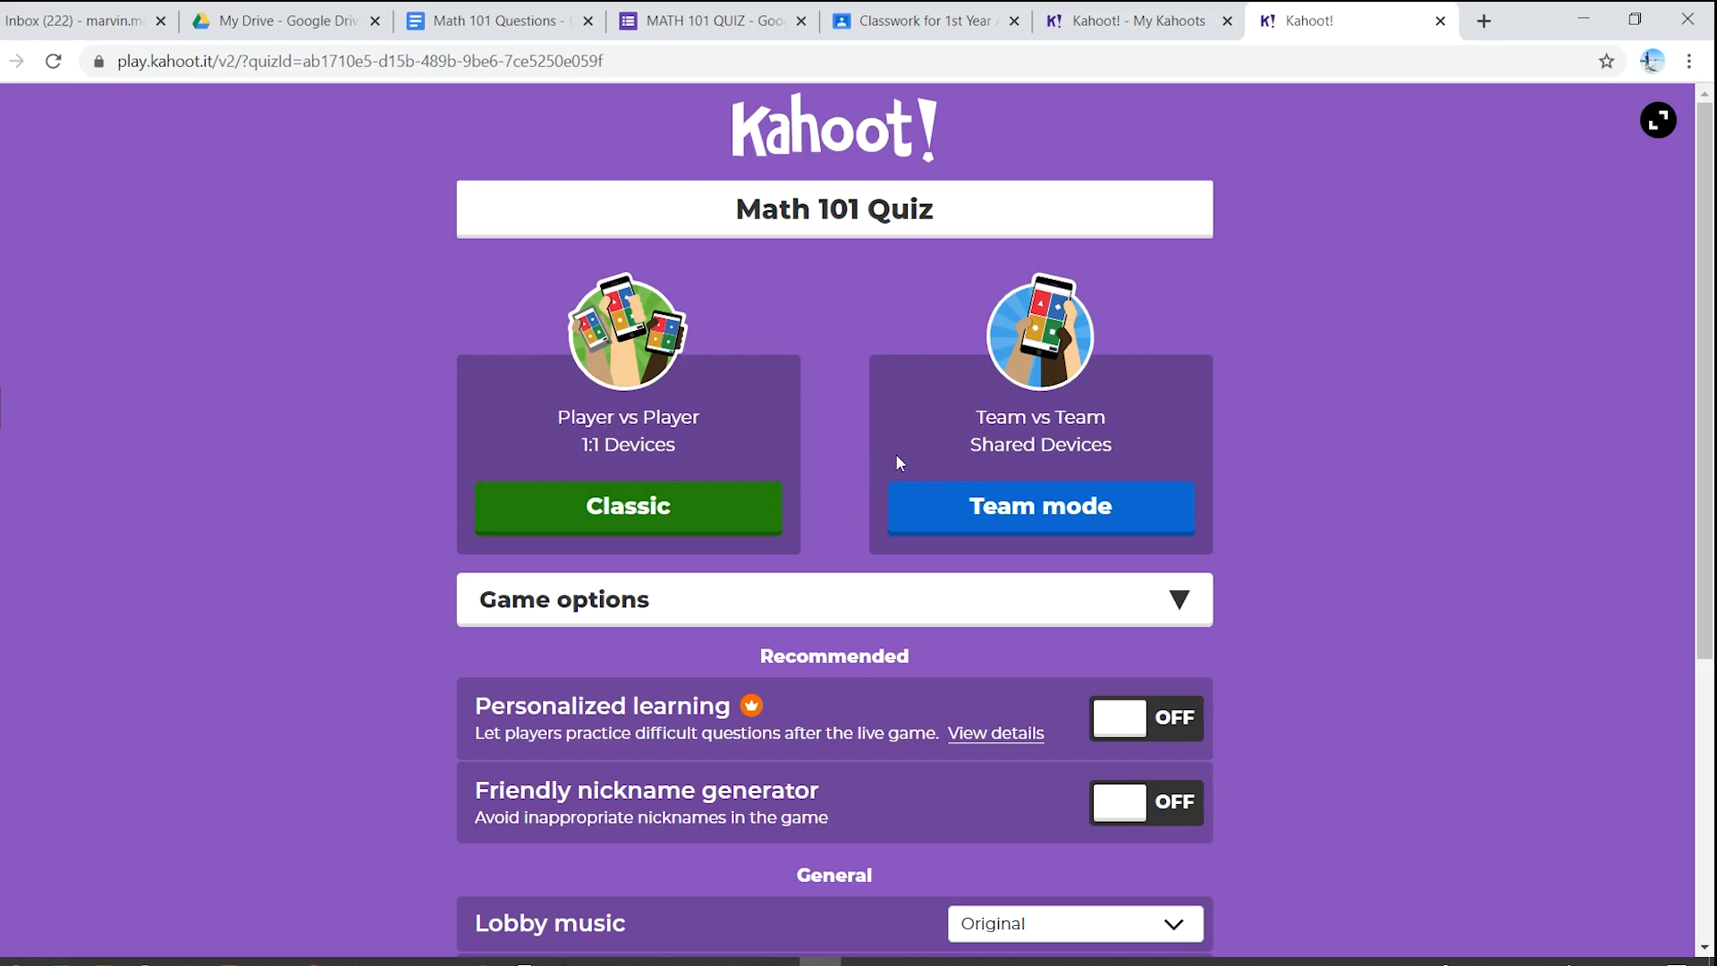
{"action": "scroll", "coordinate": [910, 602], "scroll_direction": "down", "scroll_amount": 3}
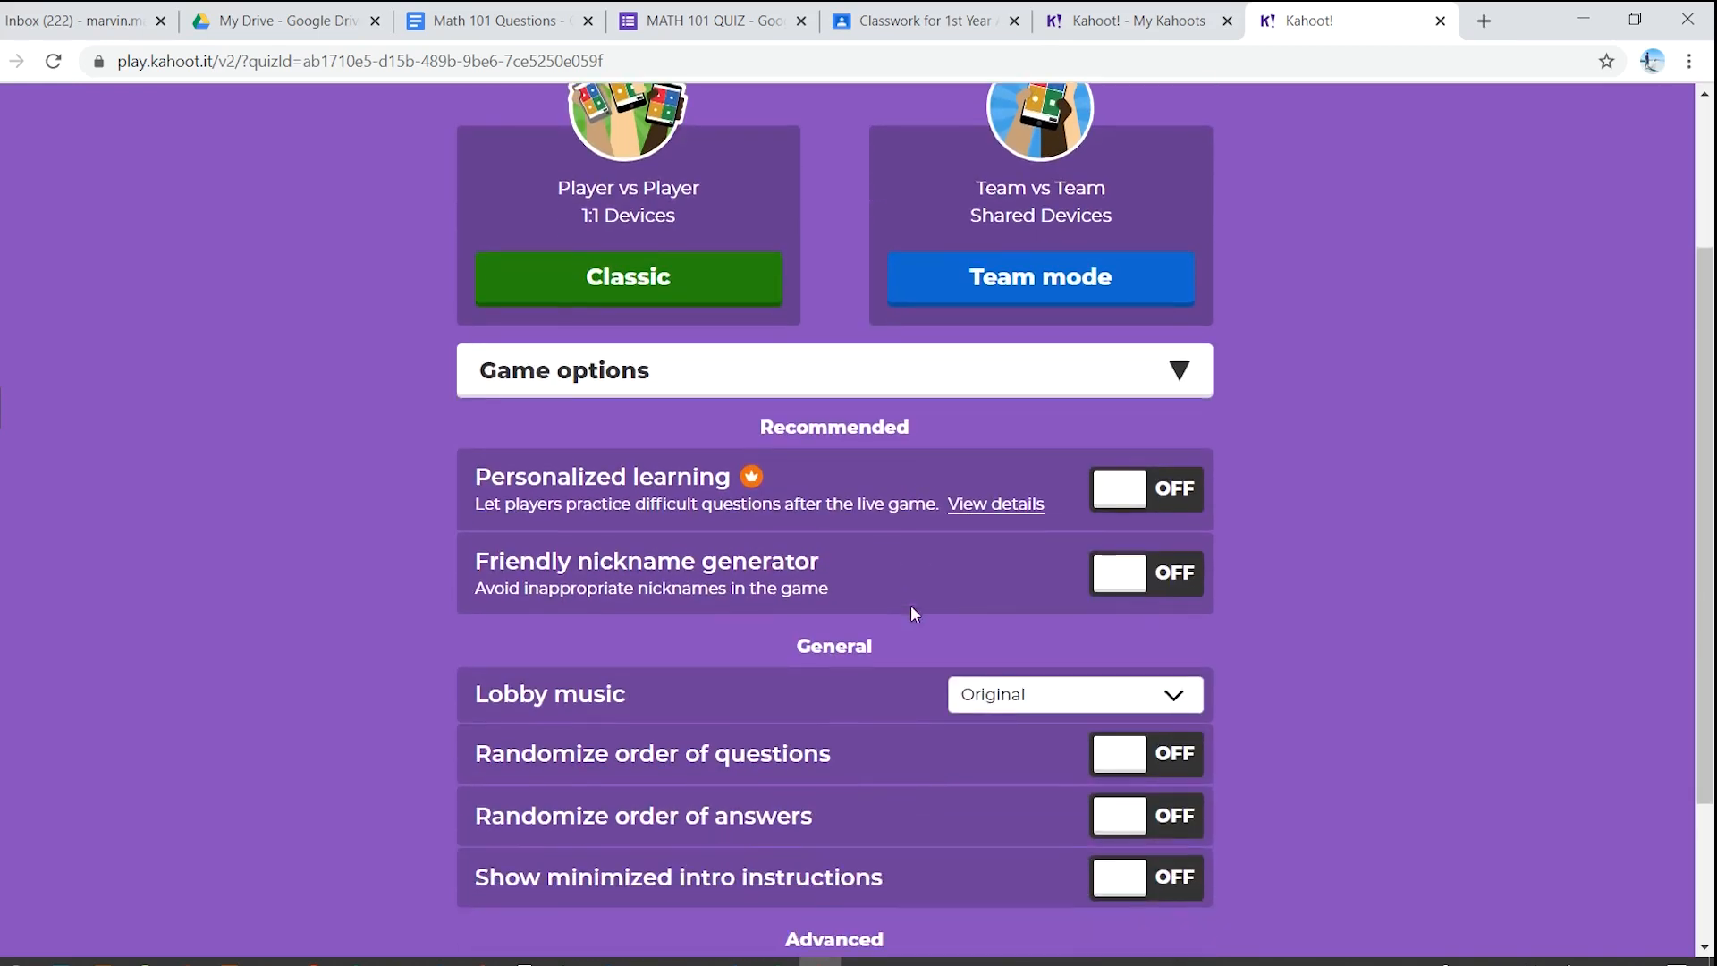
{"action": "scroll", "coordinate": [903, 606], "scroll_direction": "down", "scroll_amount": 2}
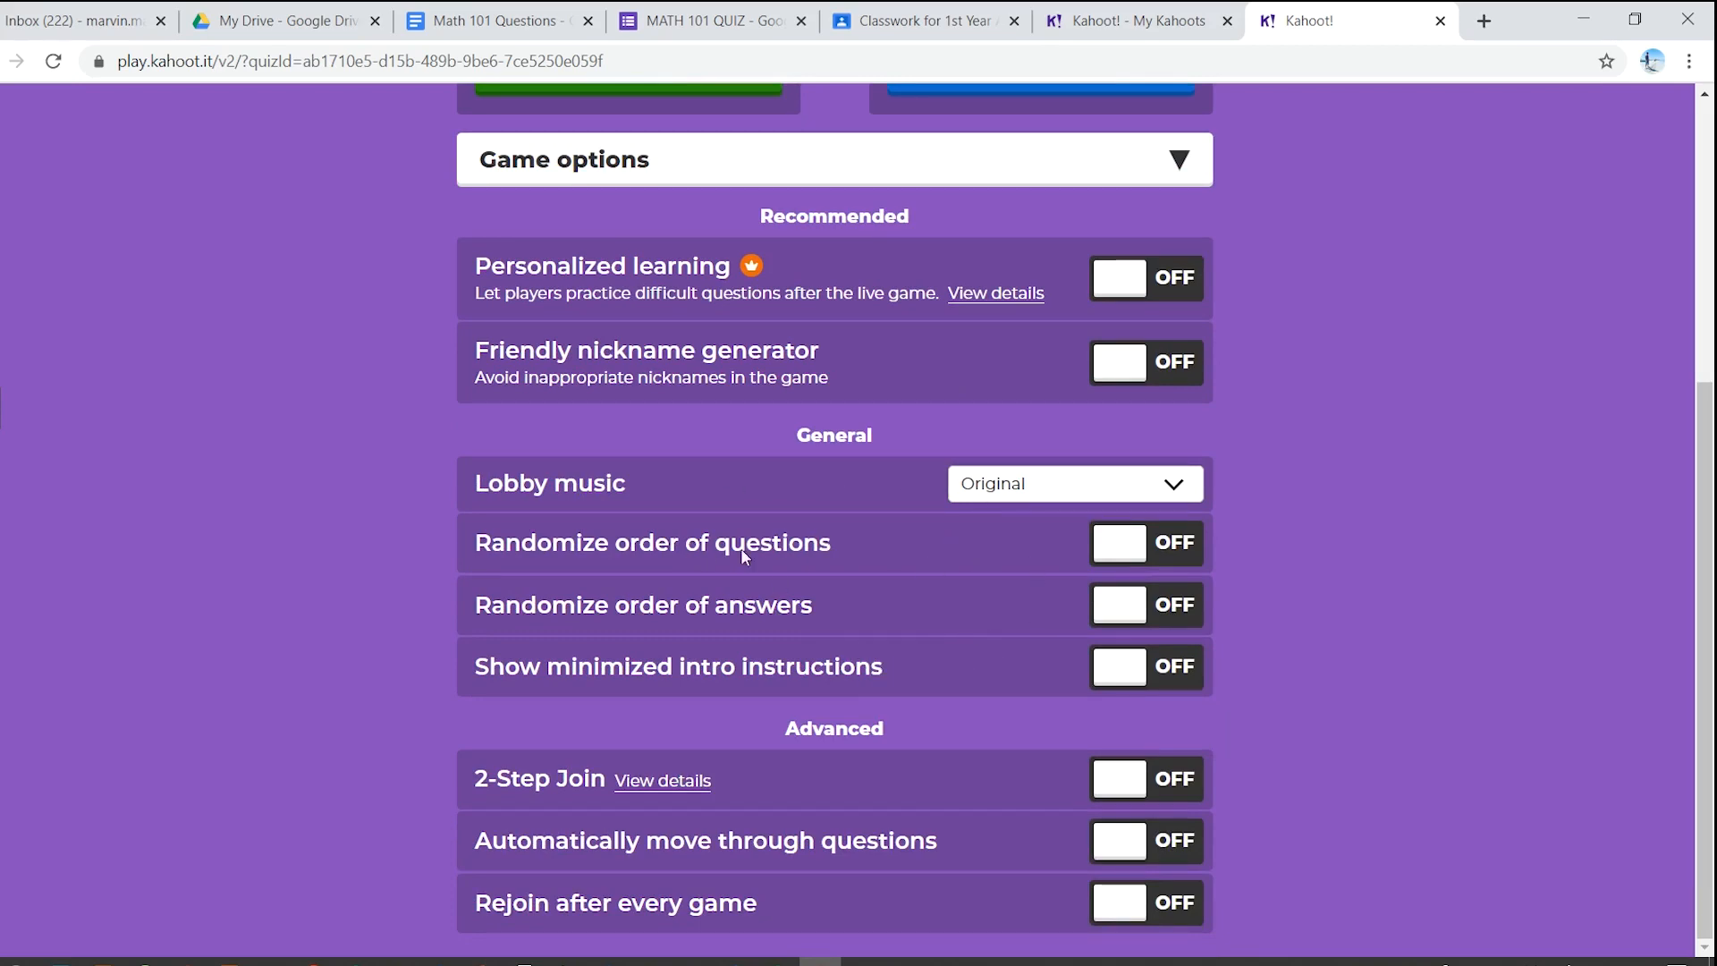
{"action": "scroll", "coordinate": [773, 572], "scroll_direction": "up", "scroll_amount": 4}
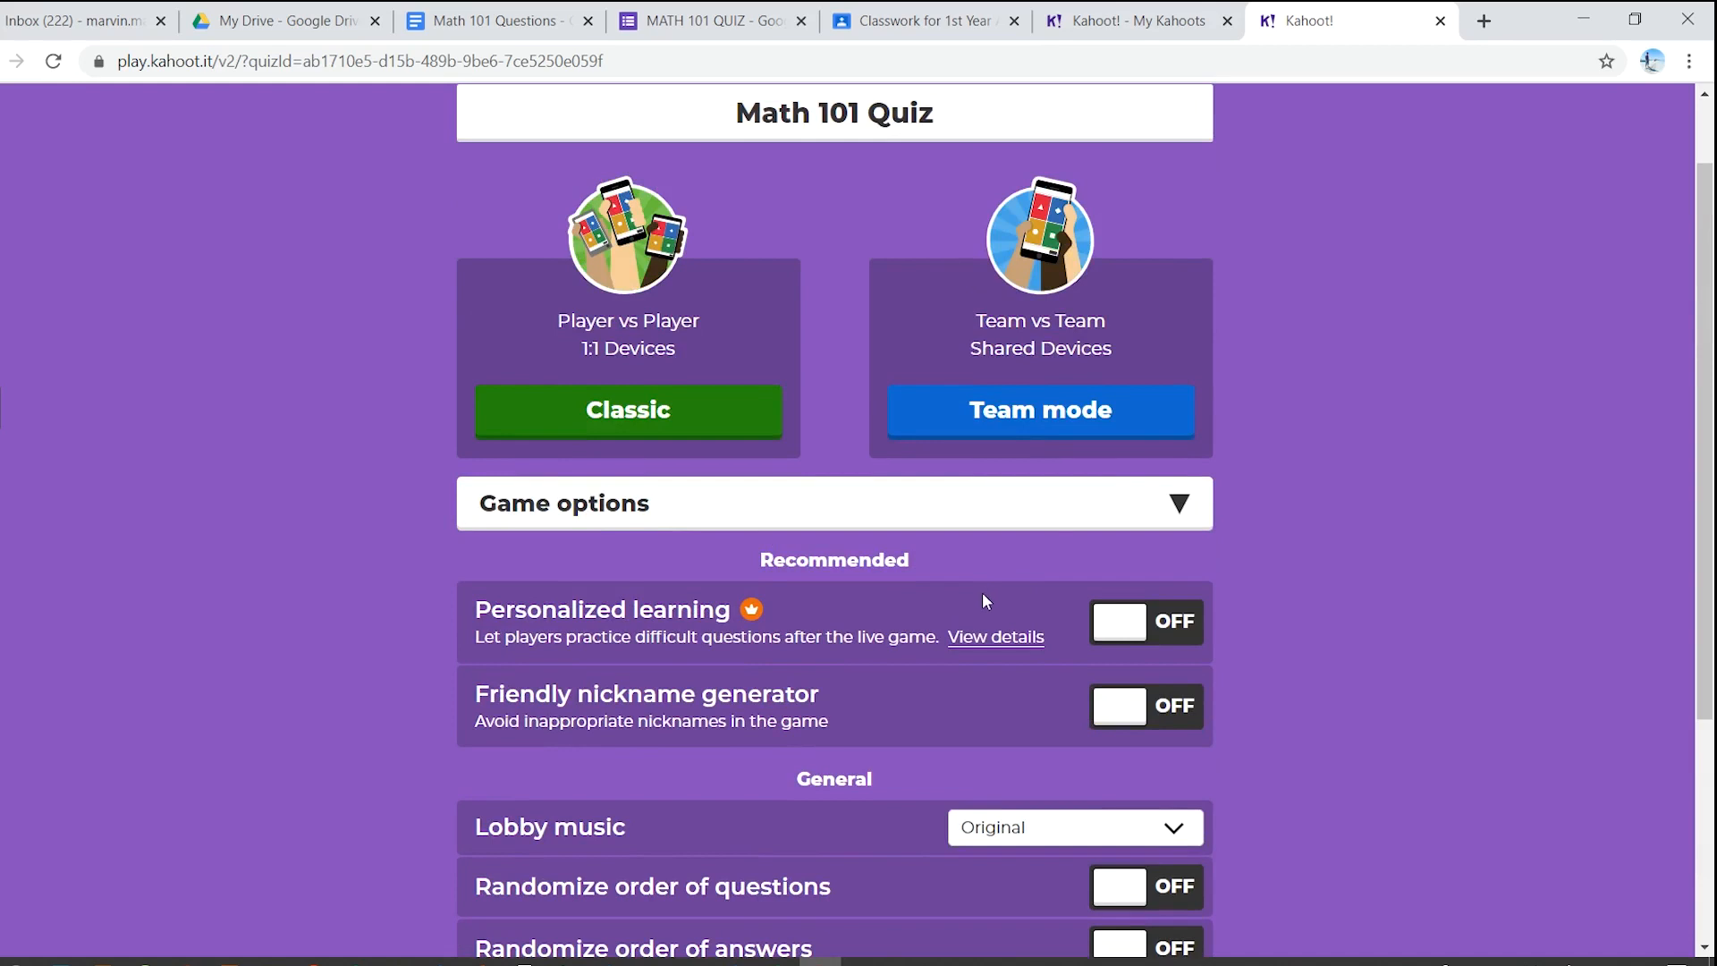
{"action": "scroll", "coordinate": [608, 563], "scroll_direction": "up", "scroll_amount": 1}
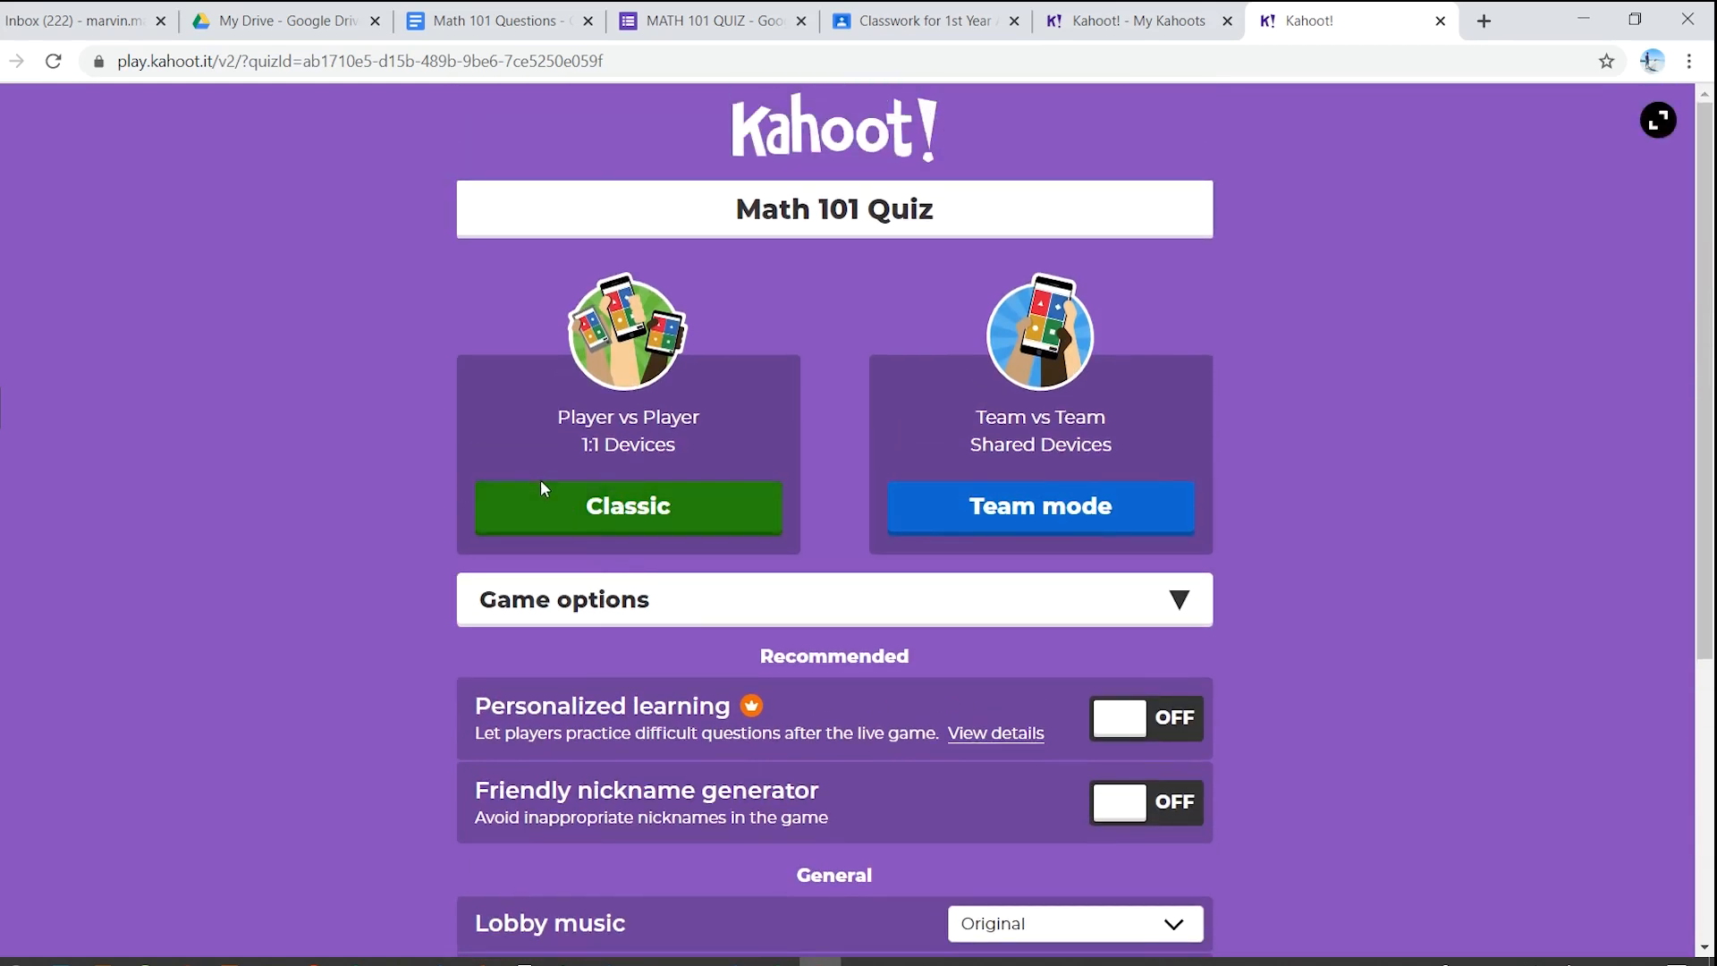
{"action": "left_click", "coordinate": [574, 510]}
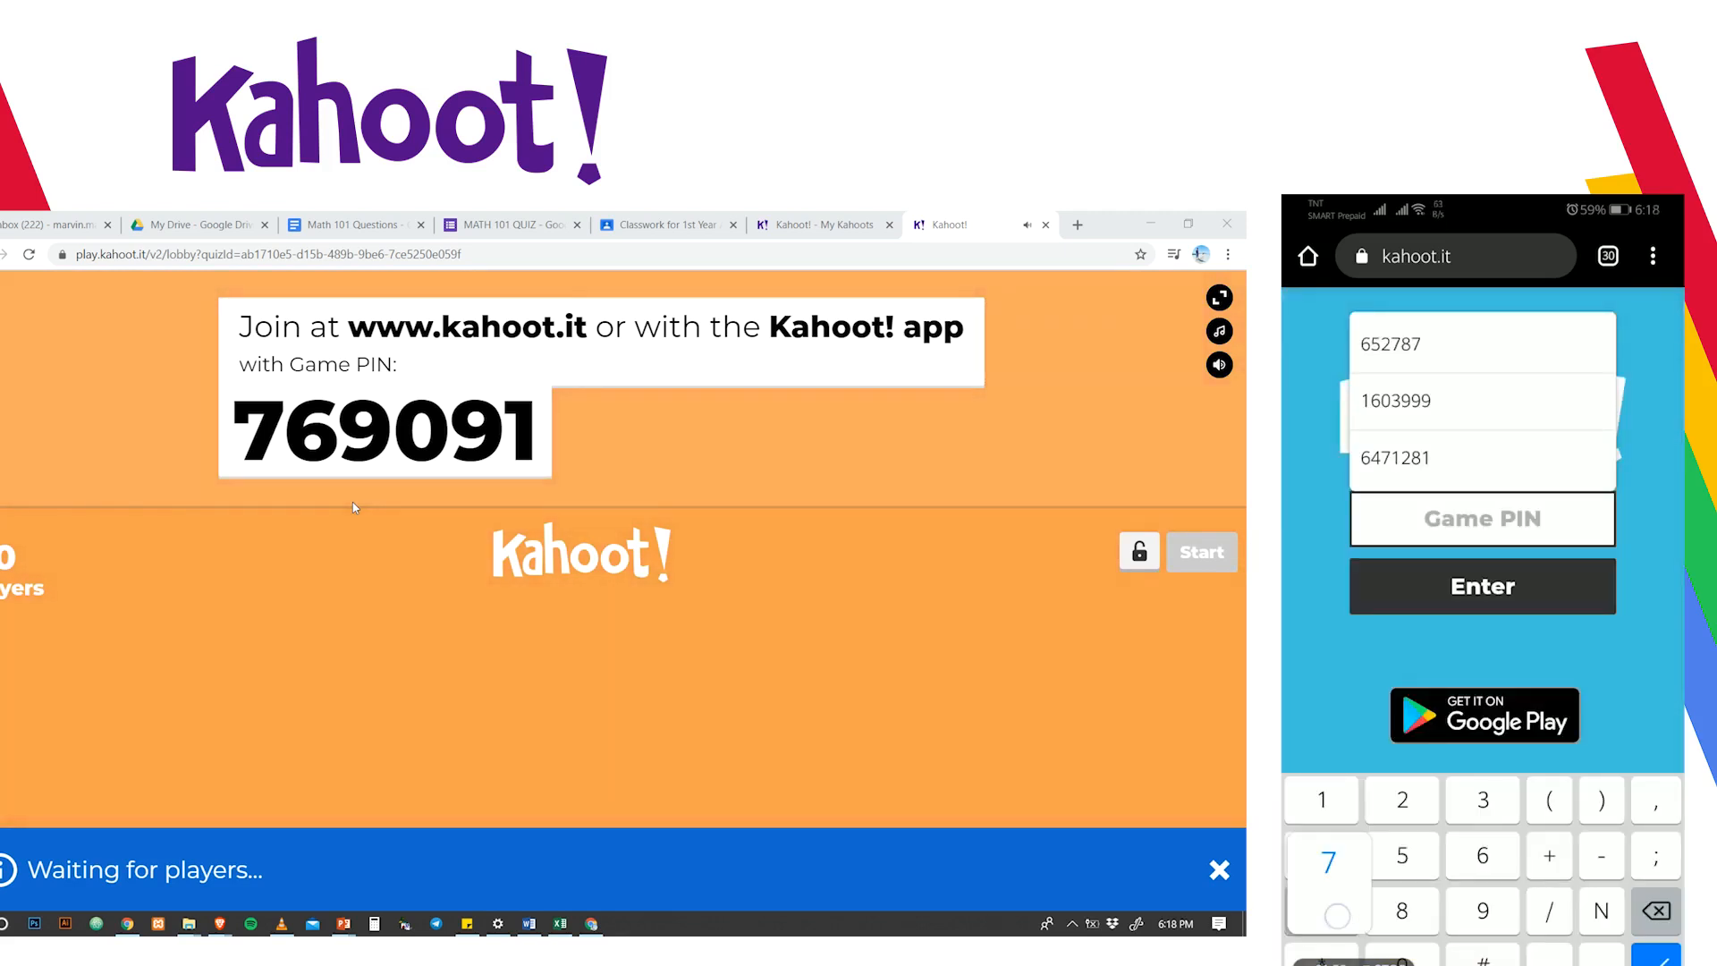
- Enter the lobby's Game PIN at kahoot.it on the phone, correcting its last digit
{"action": "type", "text": "7"}
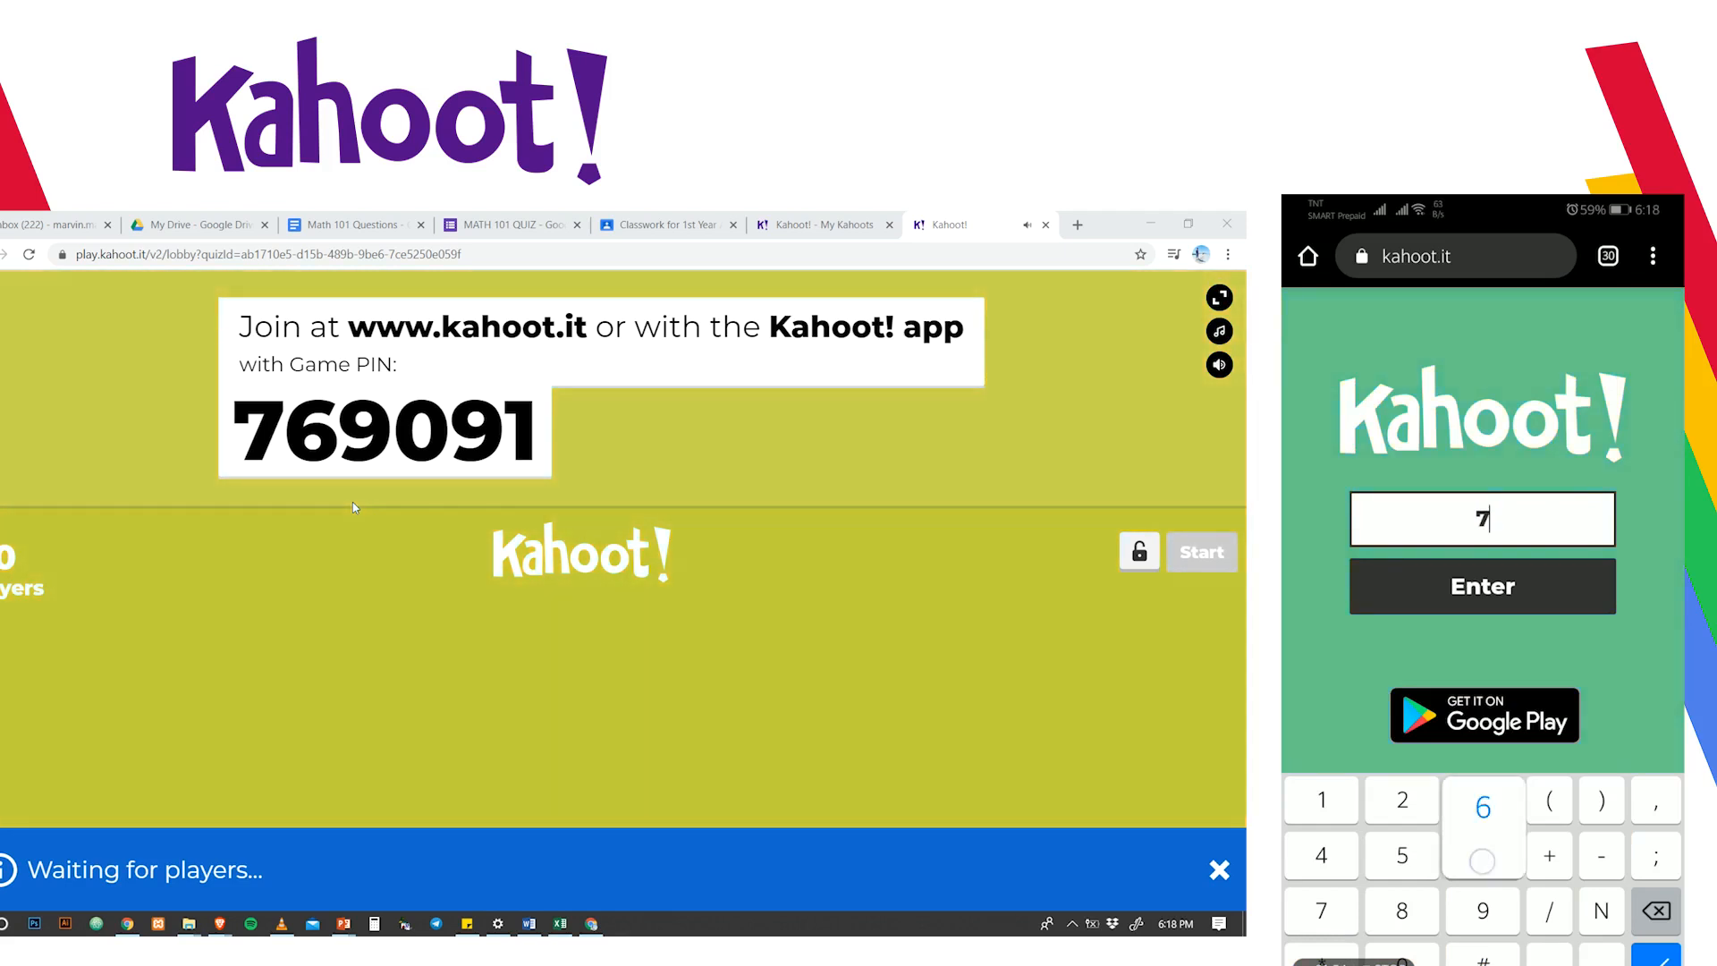
{"action": "type", "text": "69"}
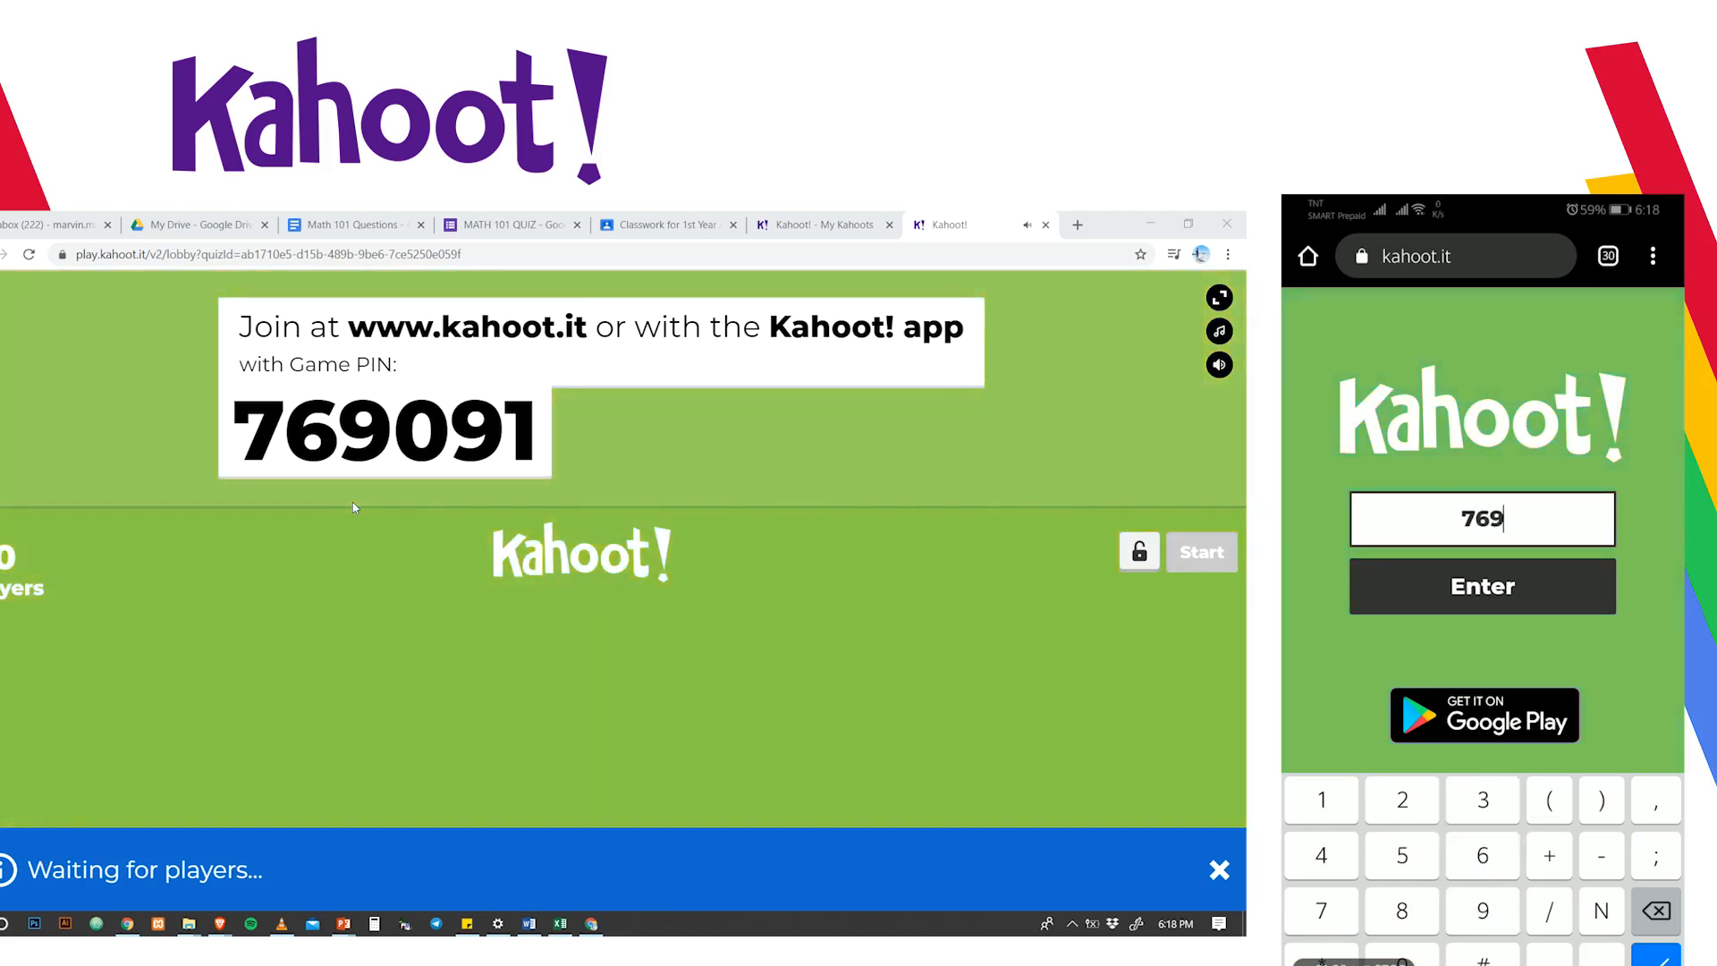
{"action": "type", "text": "090"}
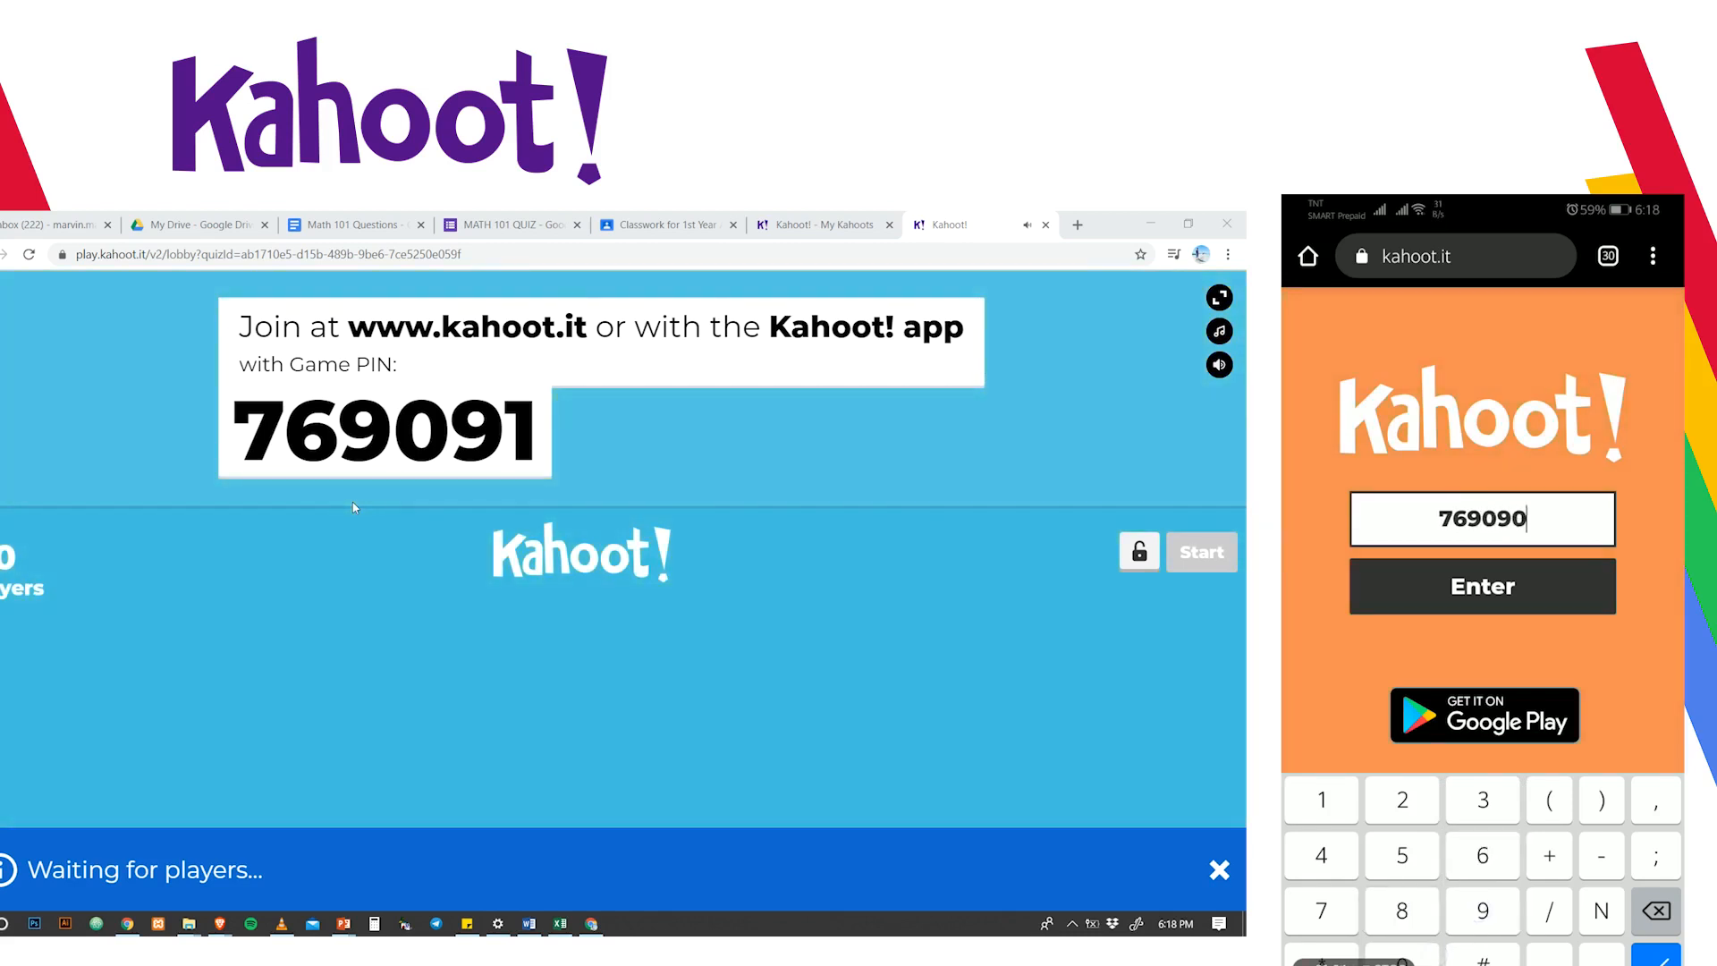
{"action": "key", "text": "BackSpace"}
{"action": "type", "text": "1"}
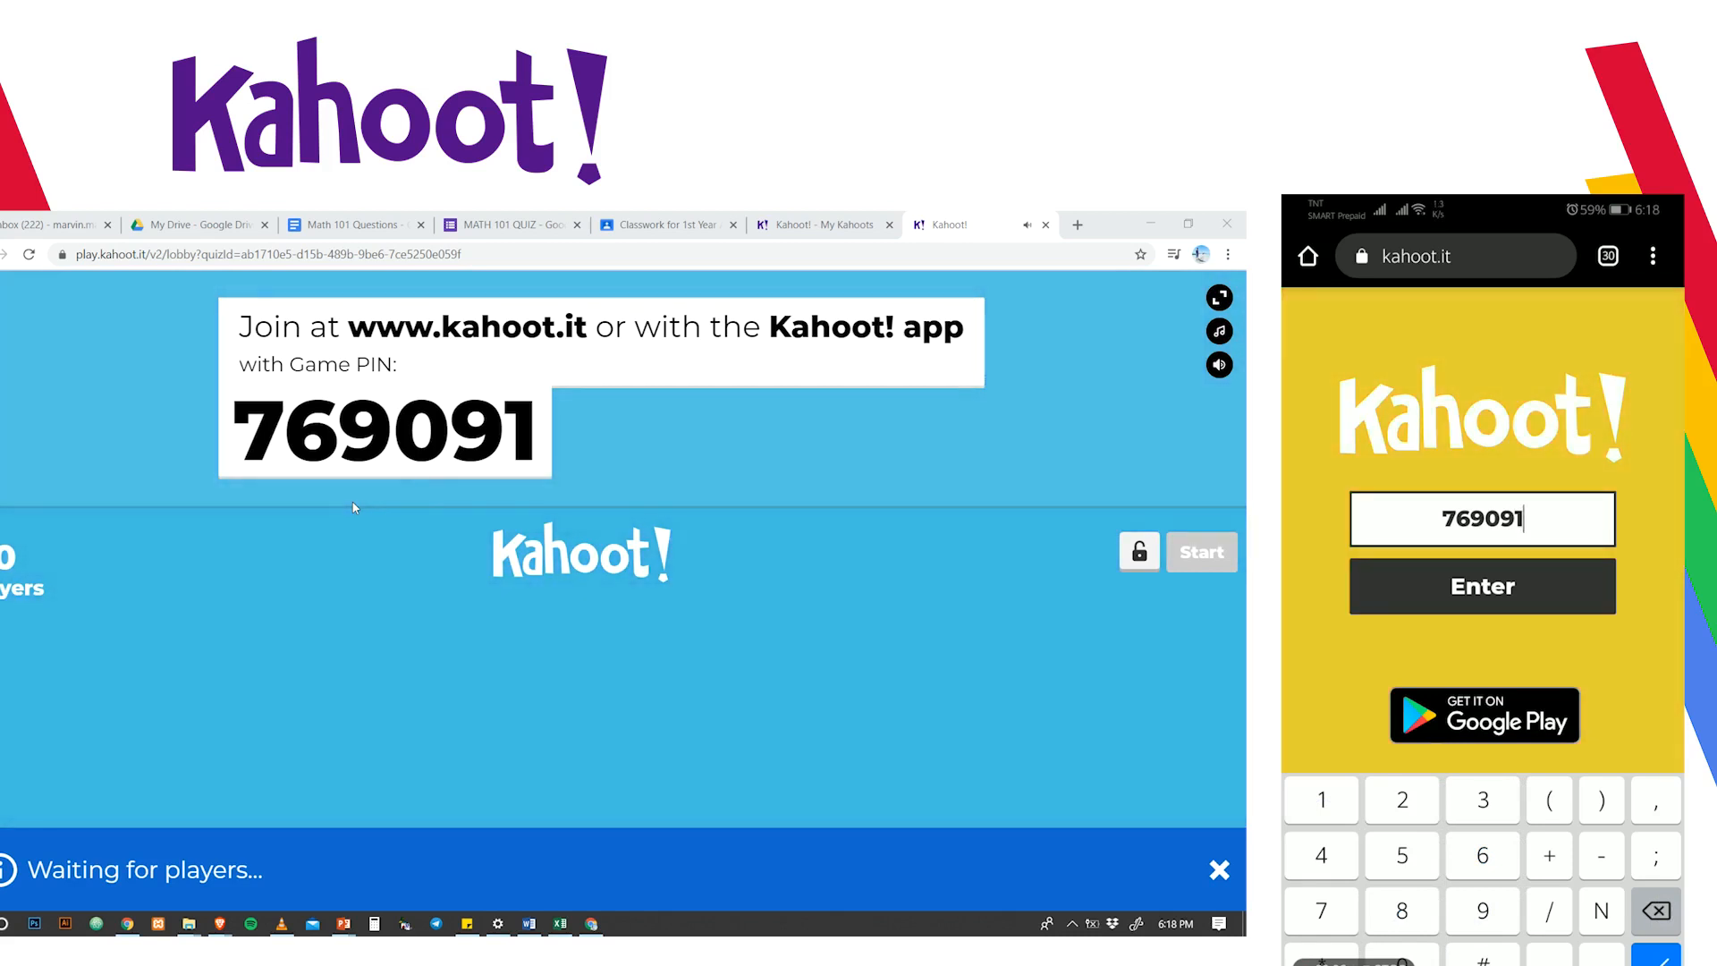
- Submit the PIN on the phone and join the lobby under a player nickname
{"action": "left_click", "coordinate": [1417, 586]}
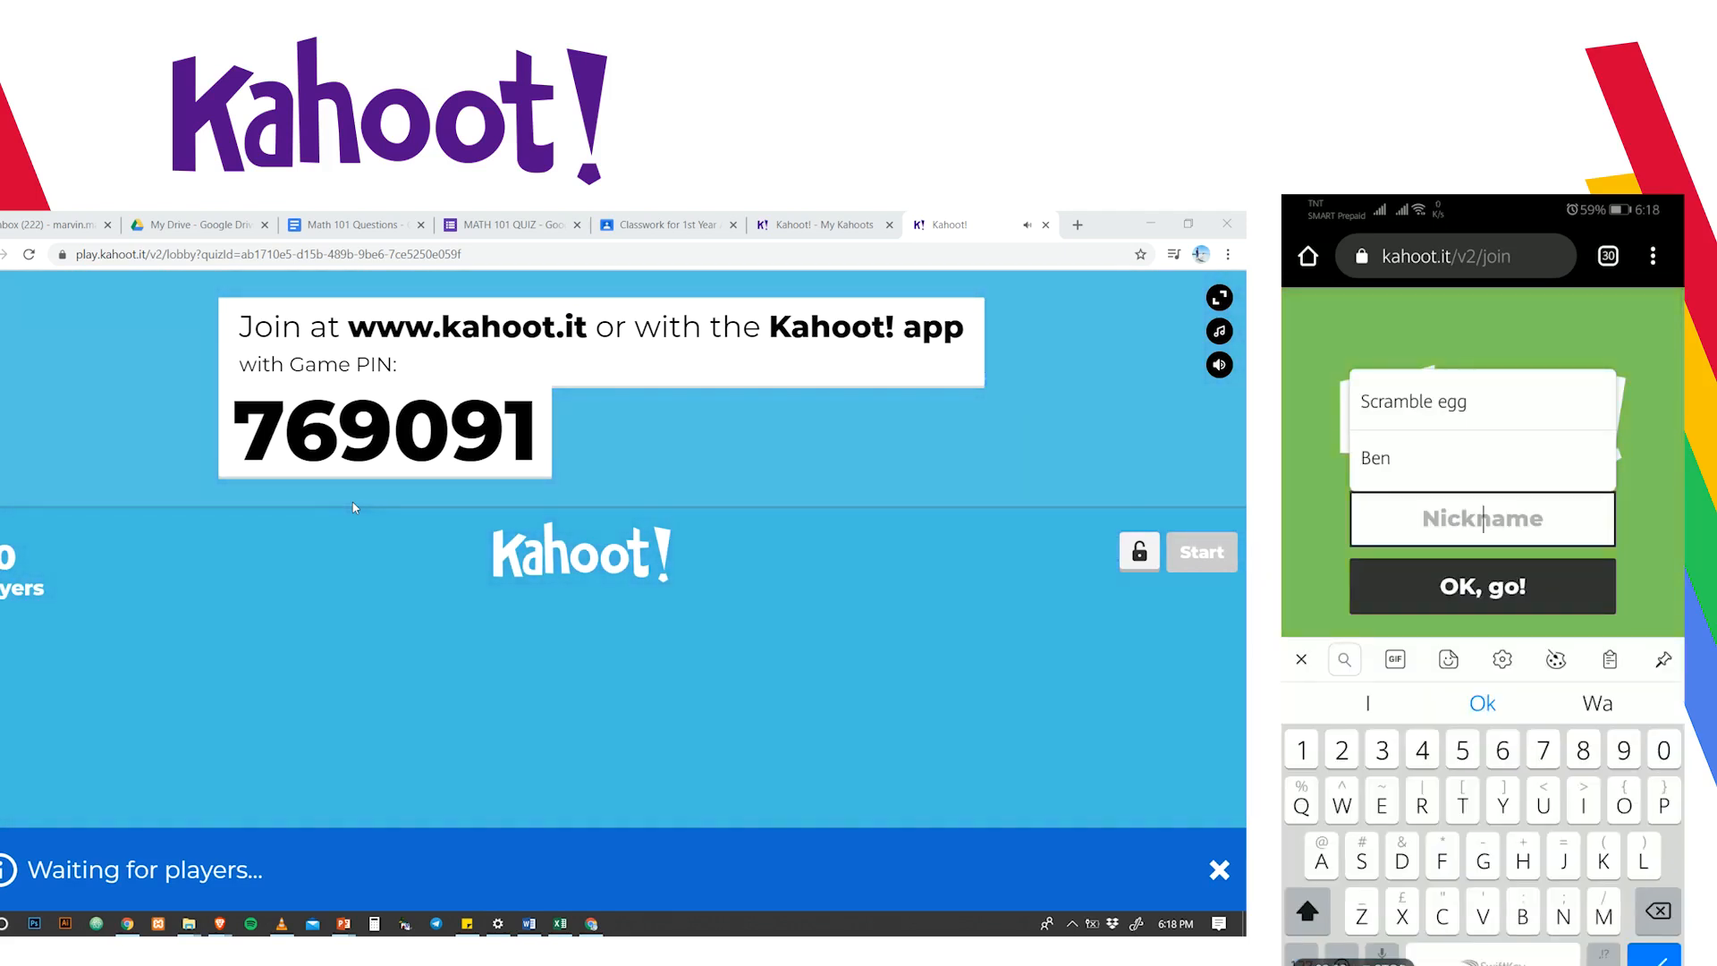
{"action": "type", "text": "Marvin"}
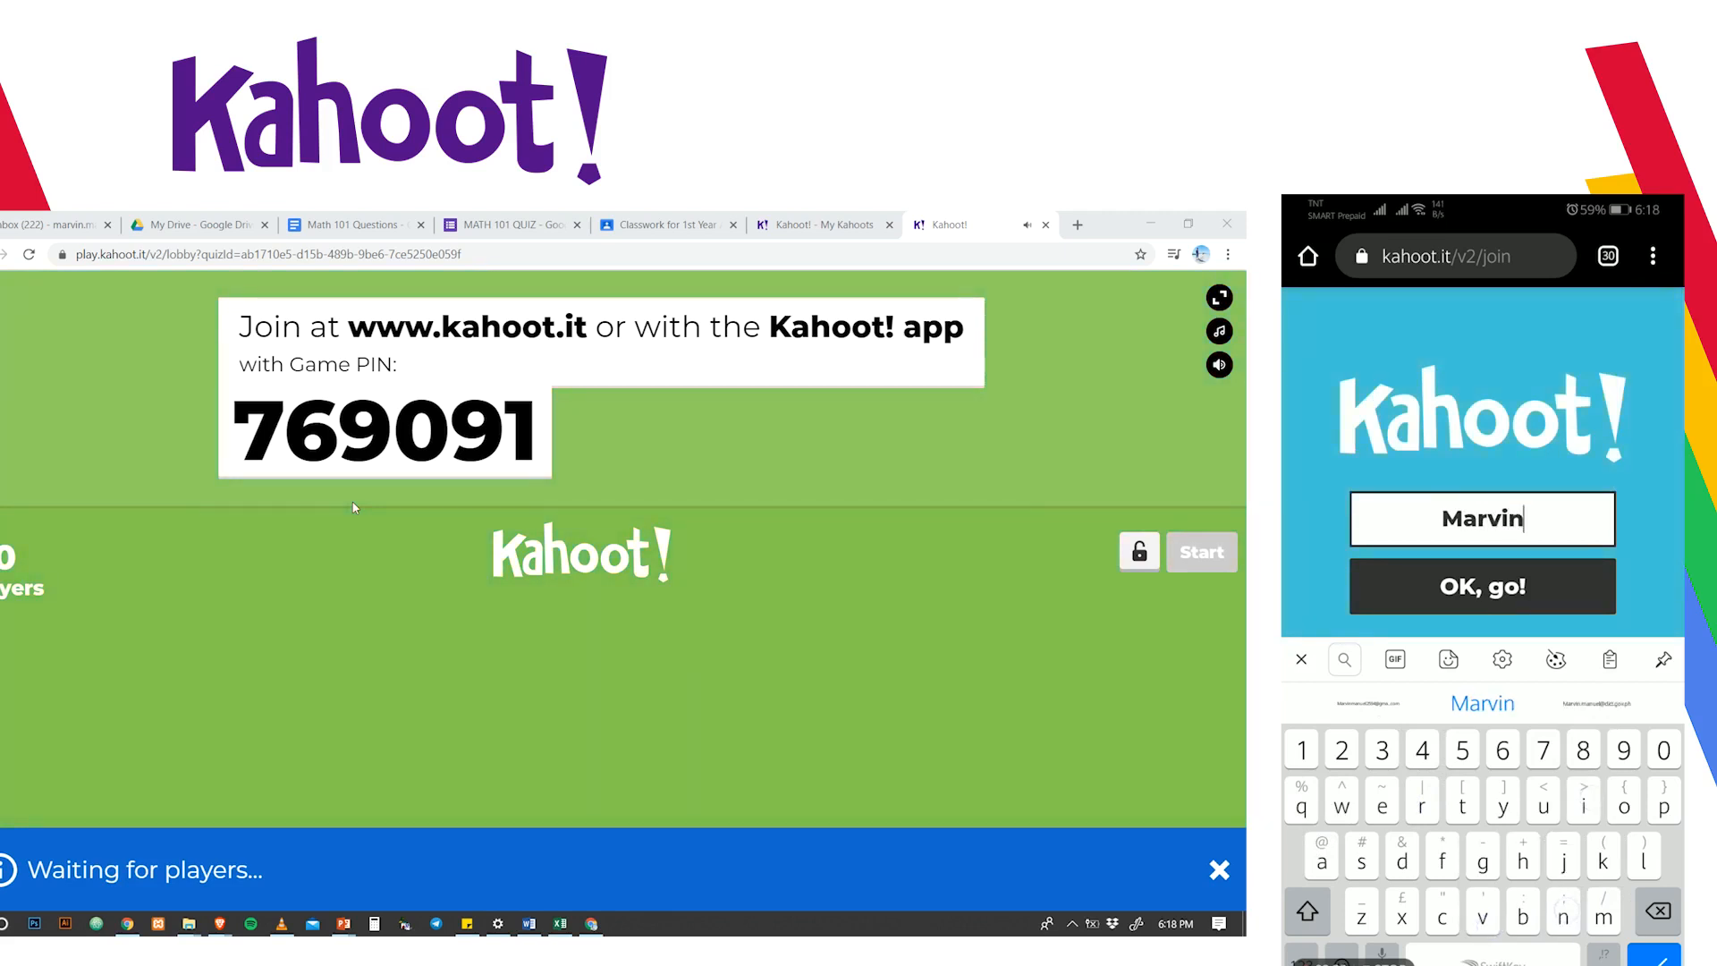
{"action": "left_click", "coordinate": [1409, 679]}
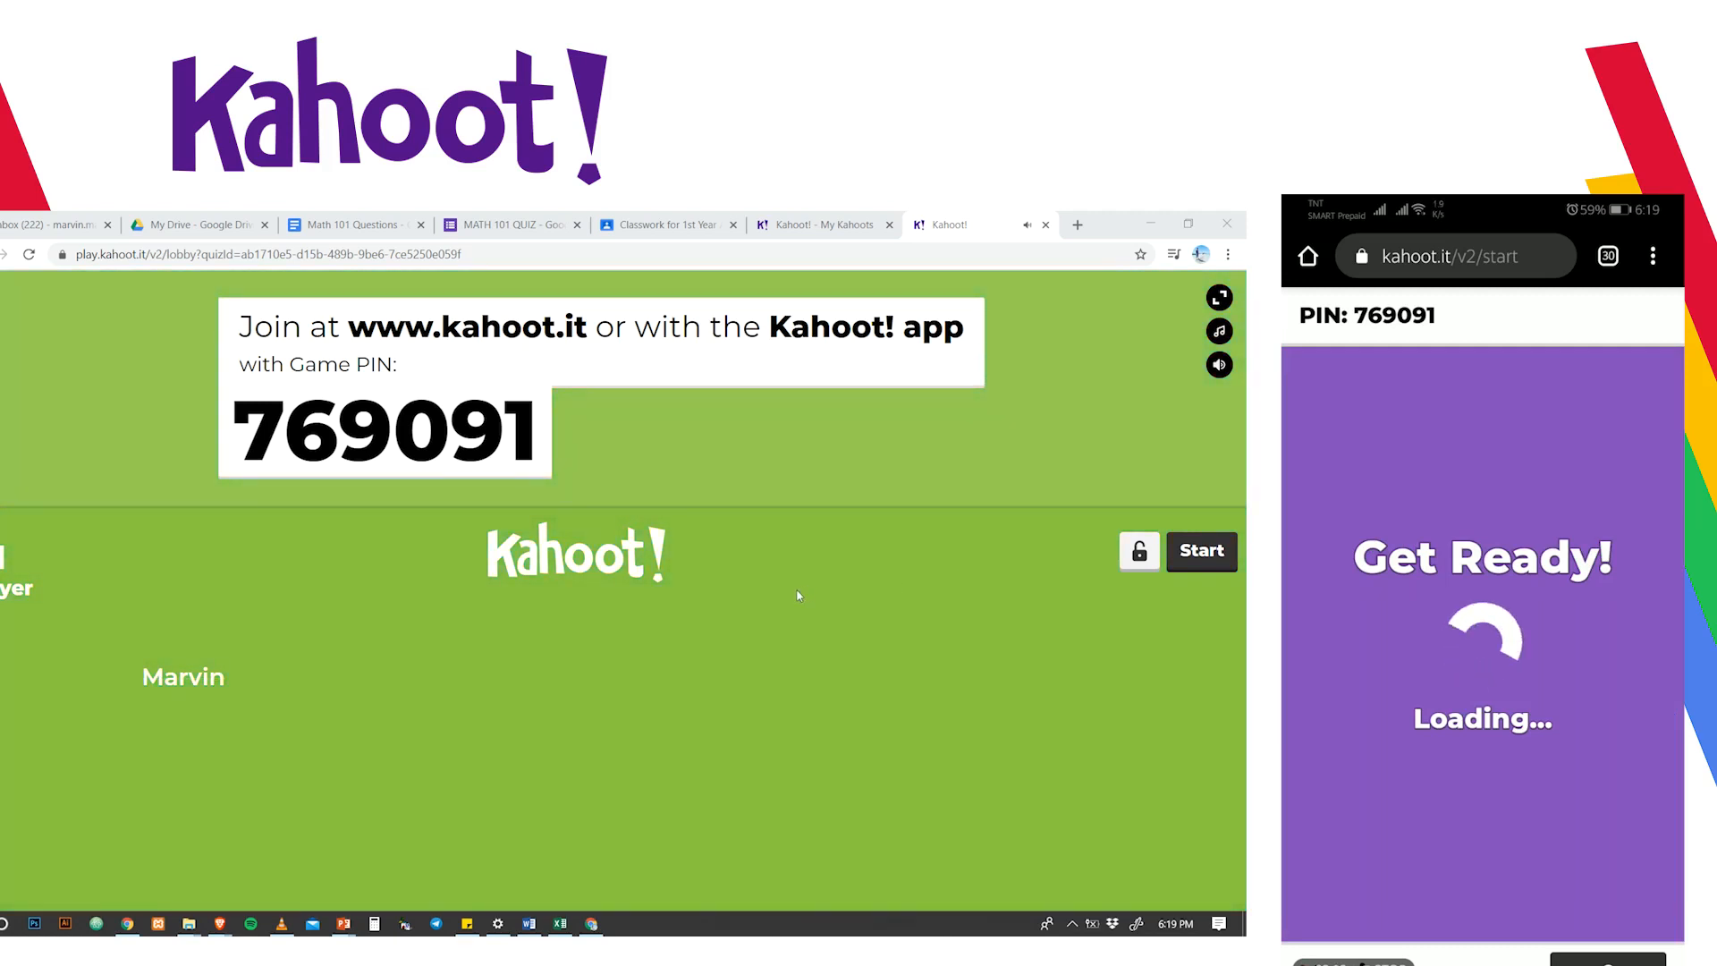
- Start the game, answer 4 to the rectangle question, and show the scoreboard with 830 points
{"action": "left_click", "coordinate": [1202, 553]}
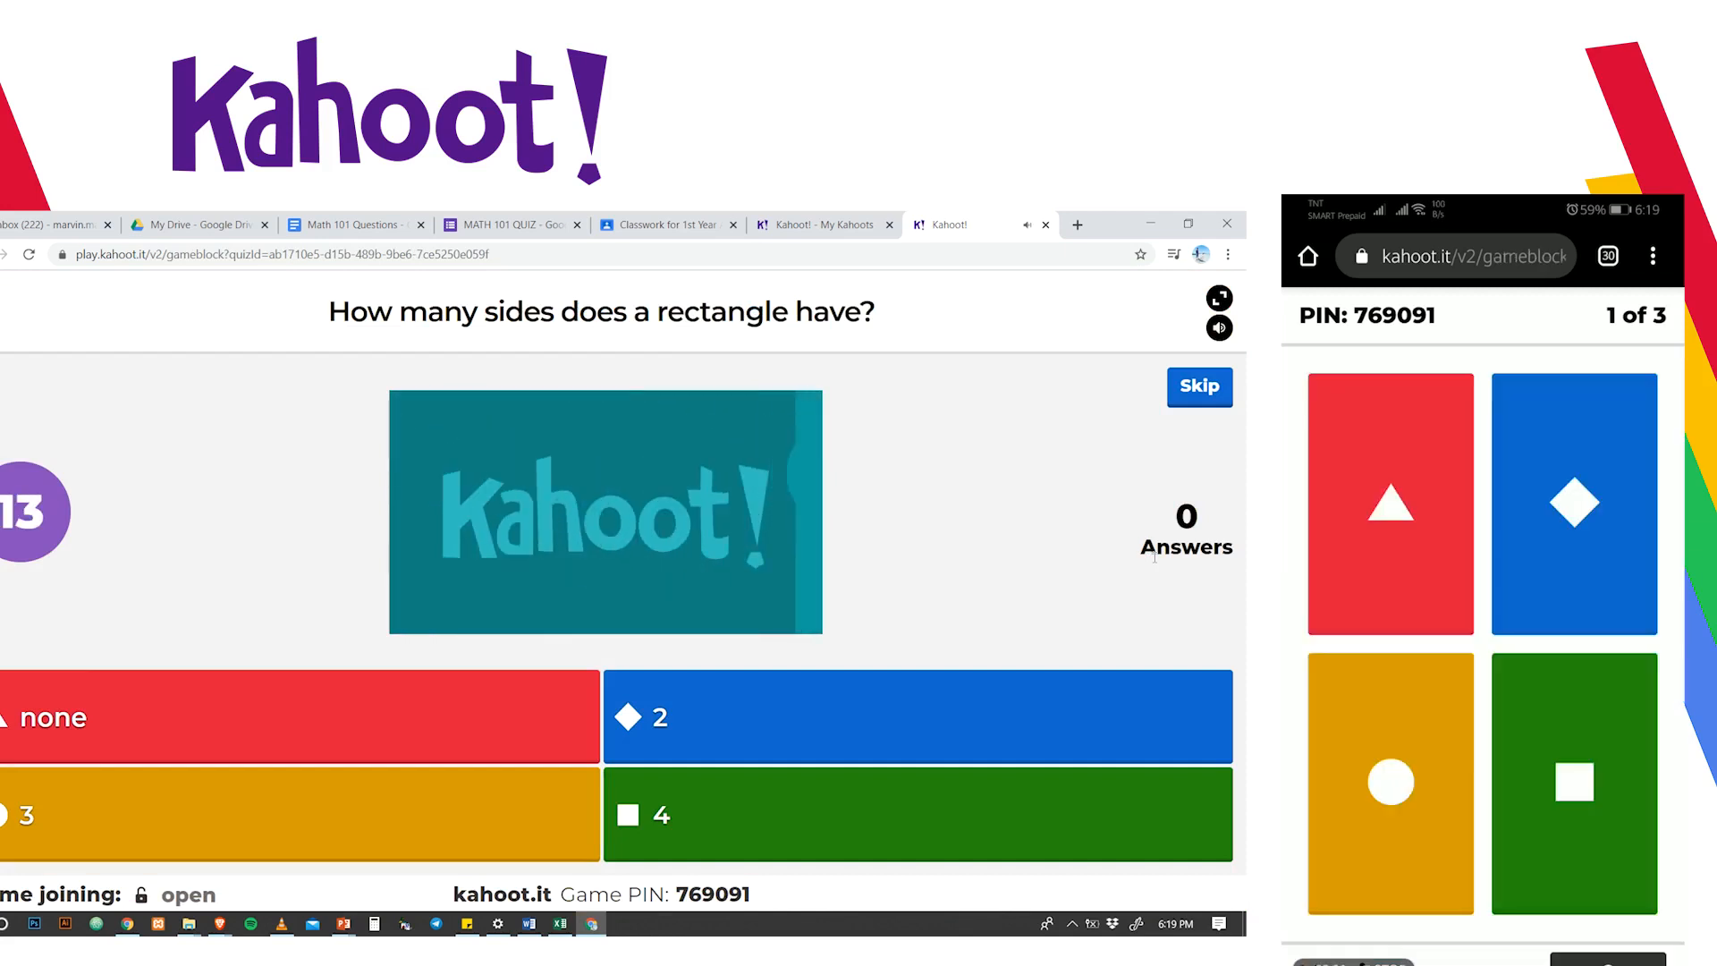
{"action": "left_click", "coordinate": [1590, 811]}
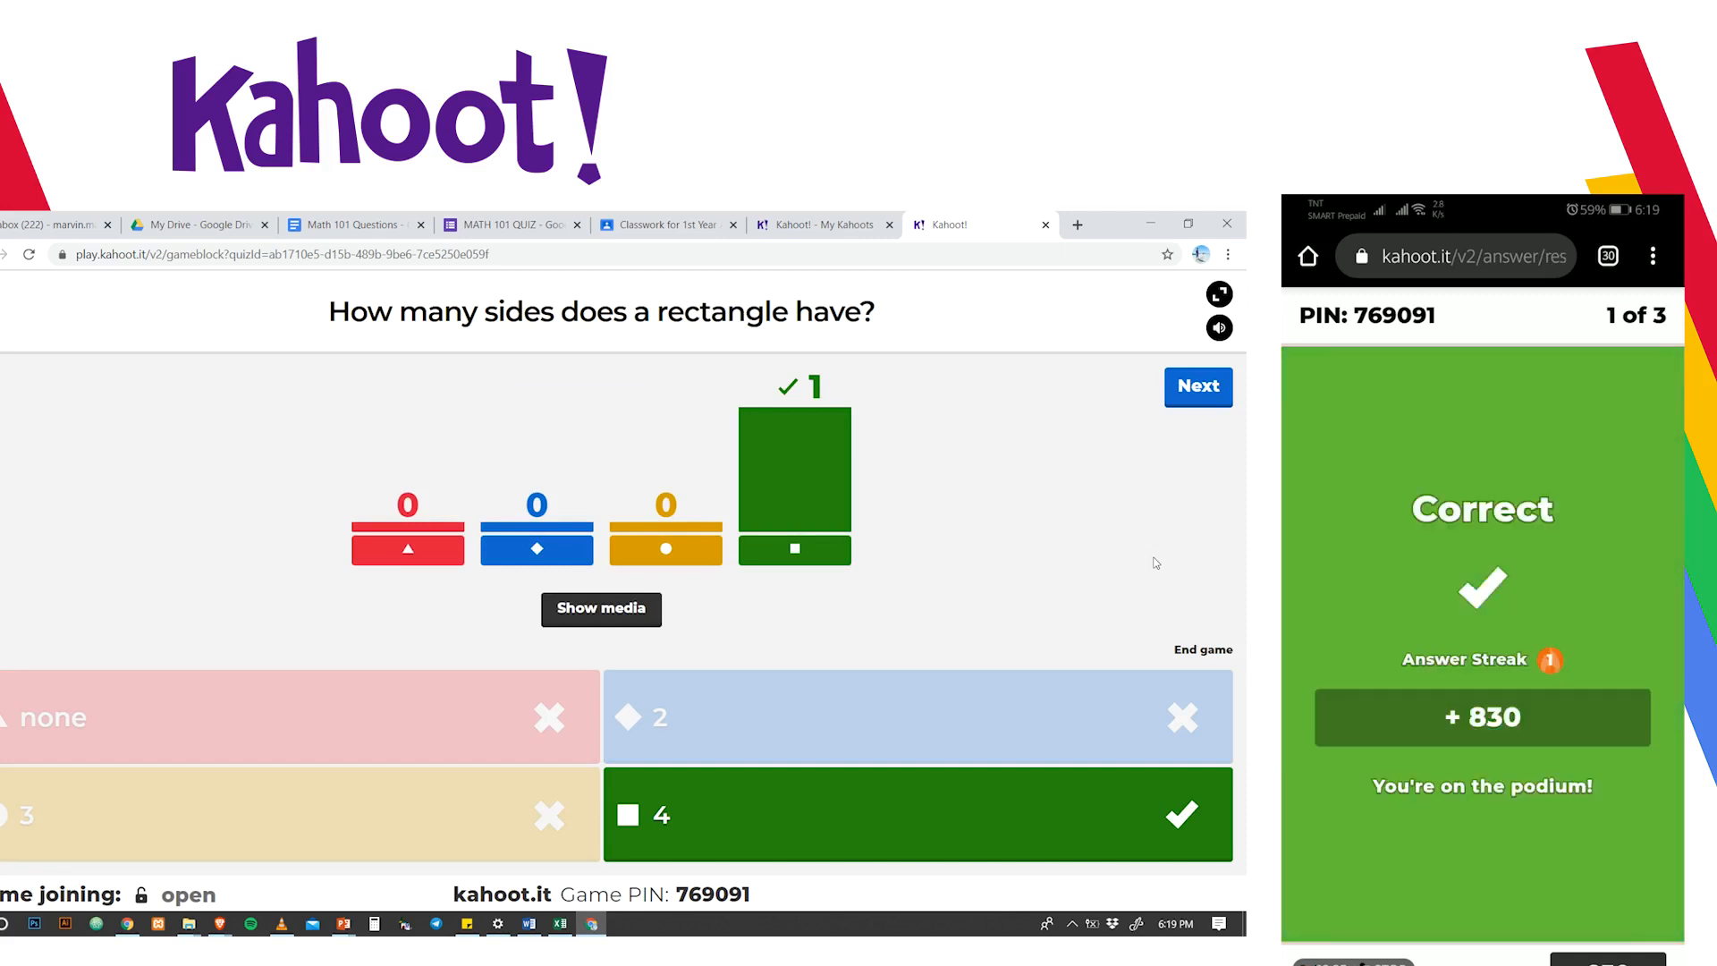
{"action": "left_click", "coordinate": [1213, 387]}
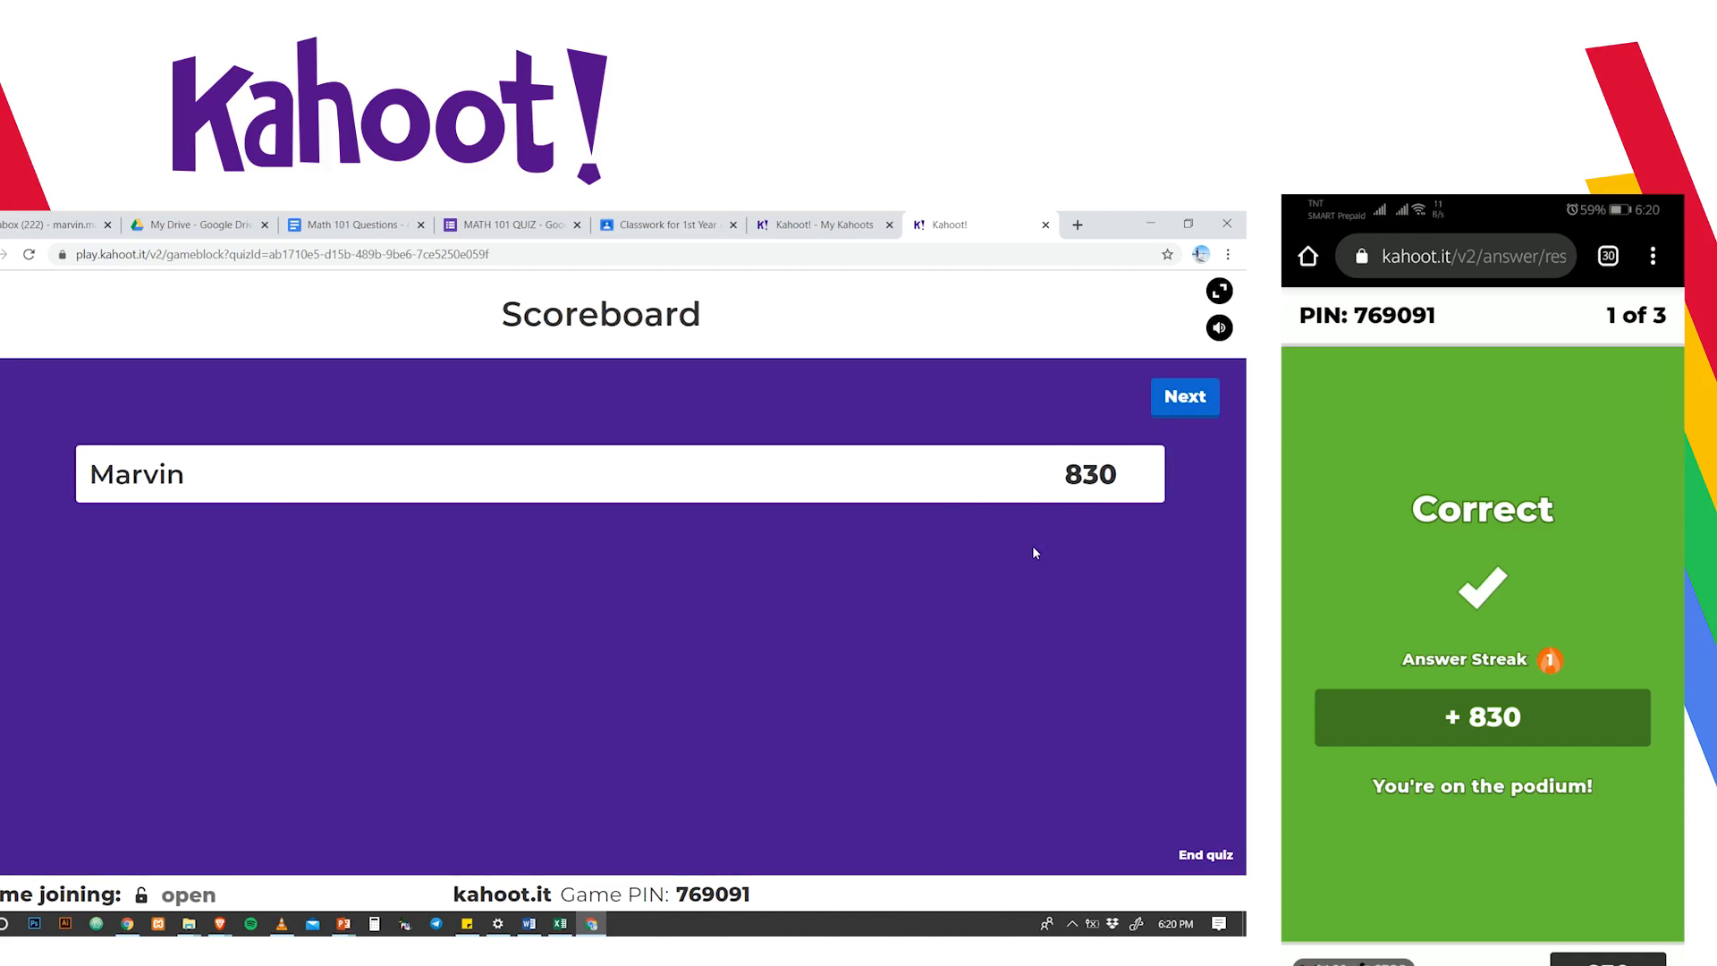
- Play questions 2 and 3, answering Rhombus and Triangle, finishing first with 2843 points
{"action": "left_click", "coordinate": [1185, 399]}
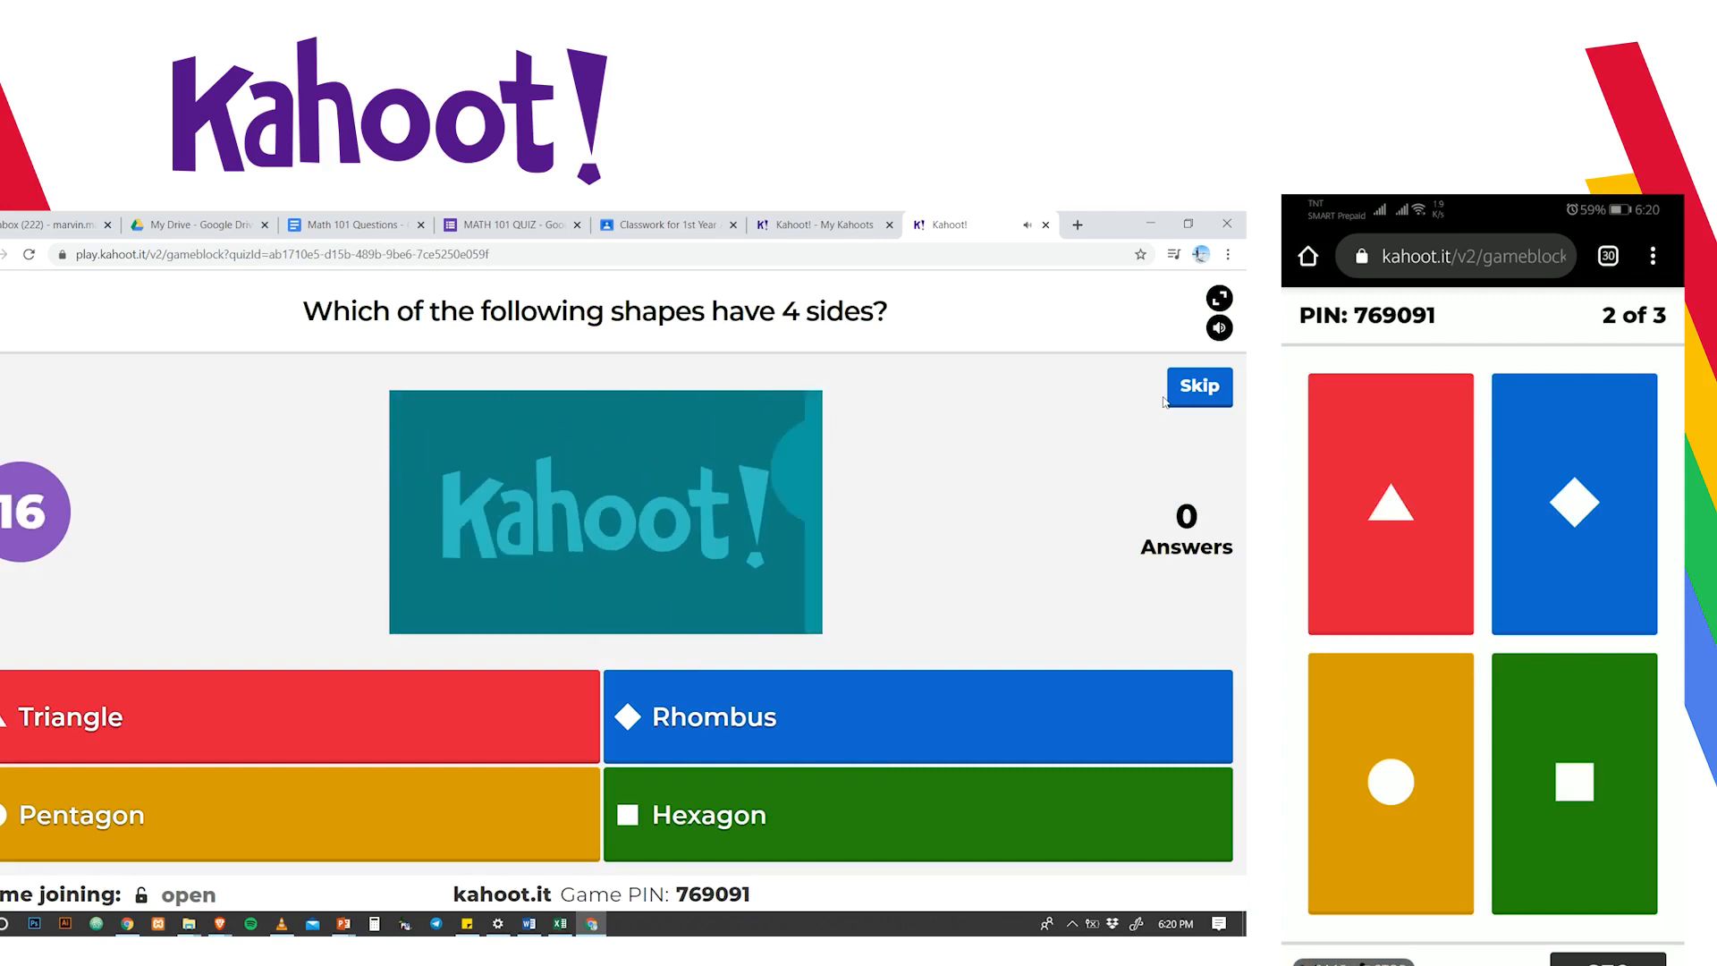
{"action": "left_click", "coordinate": [1573, 504]}
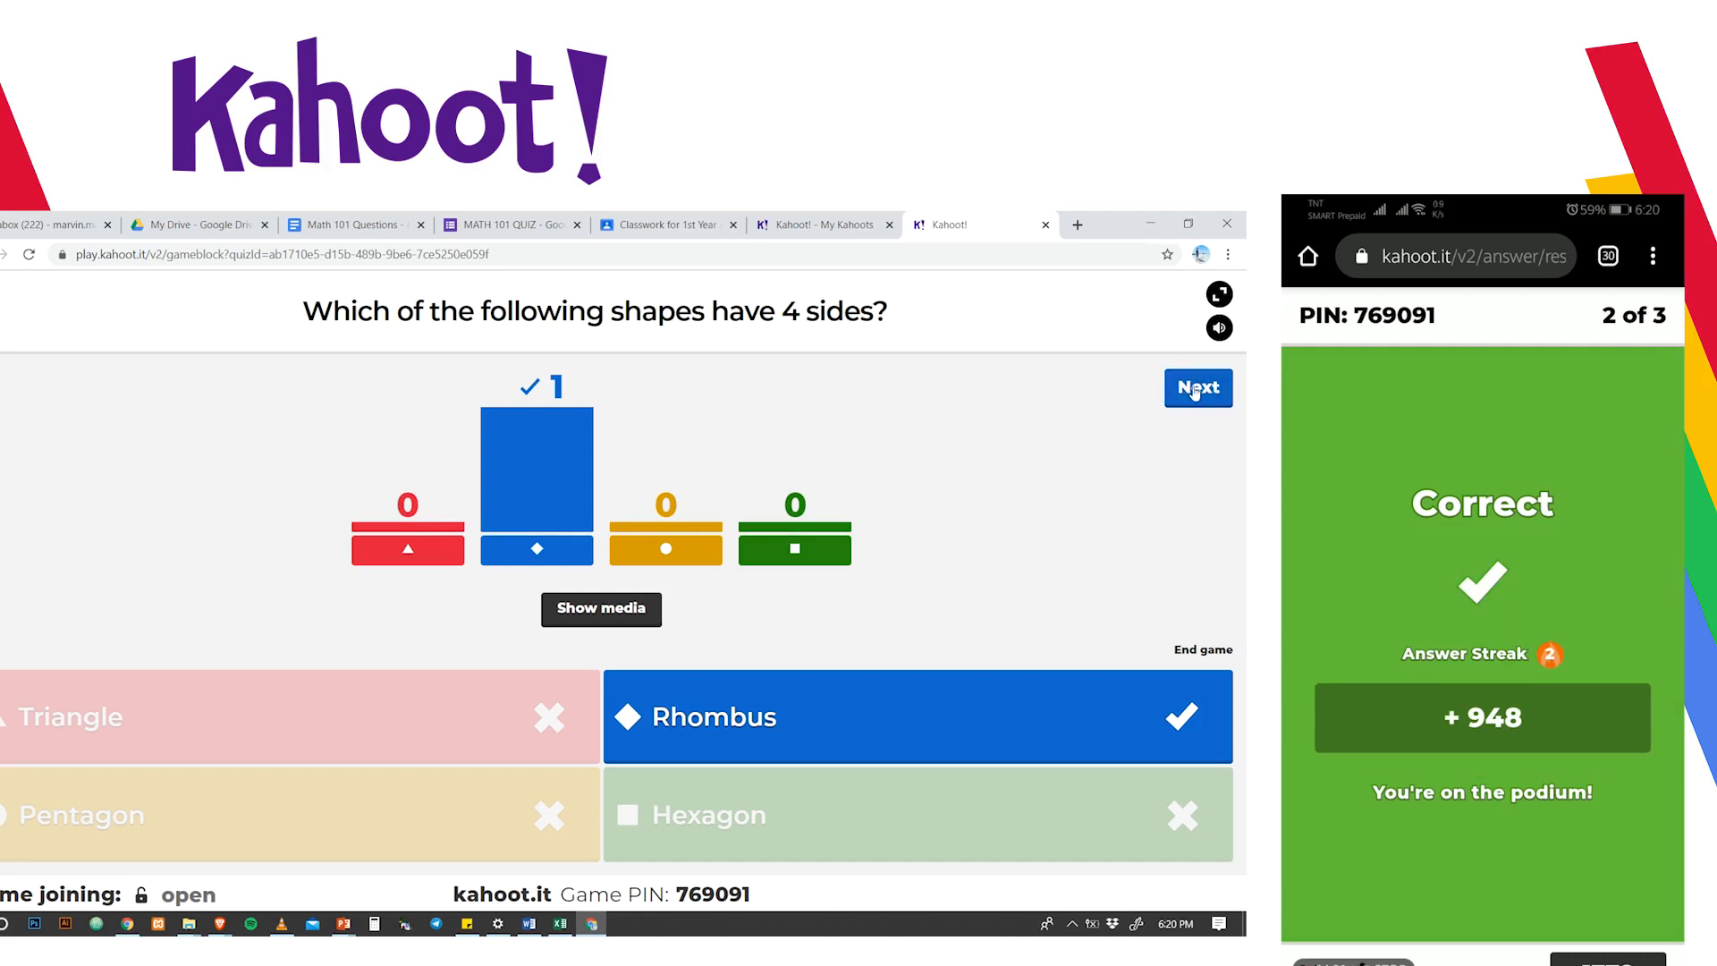
{"action": "left_click", "coordinate": [1203, 394]}
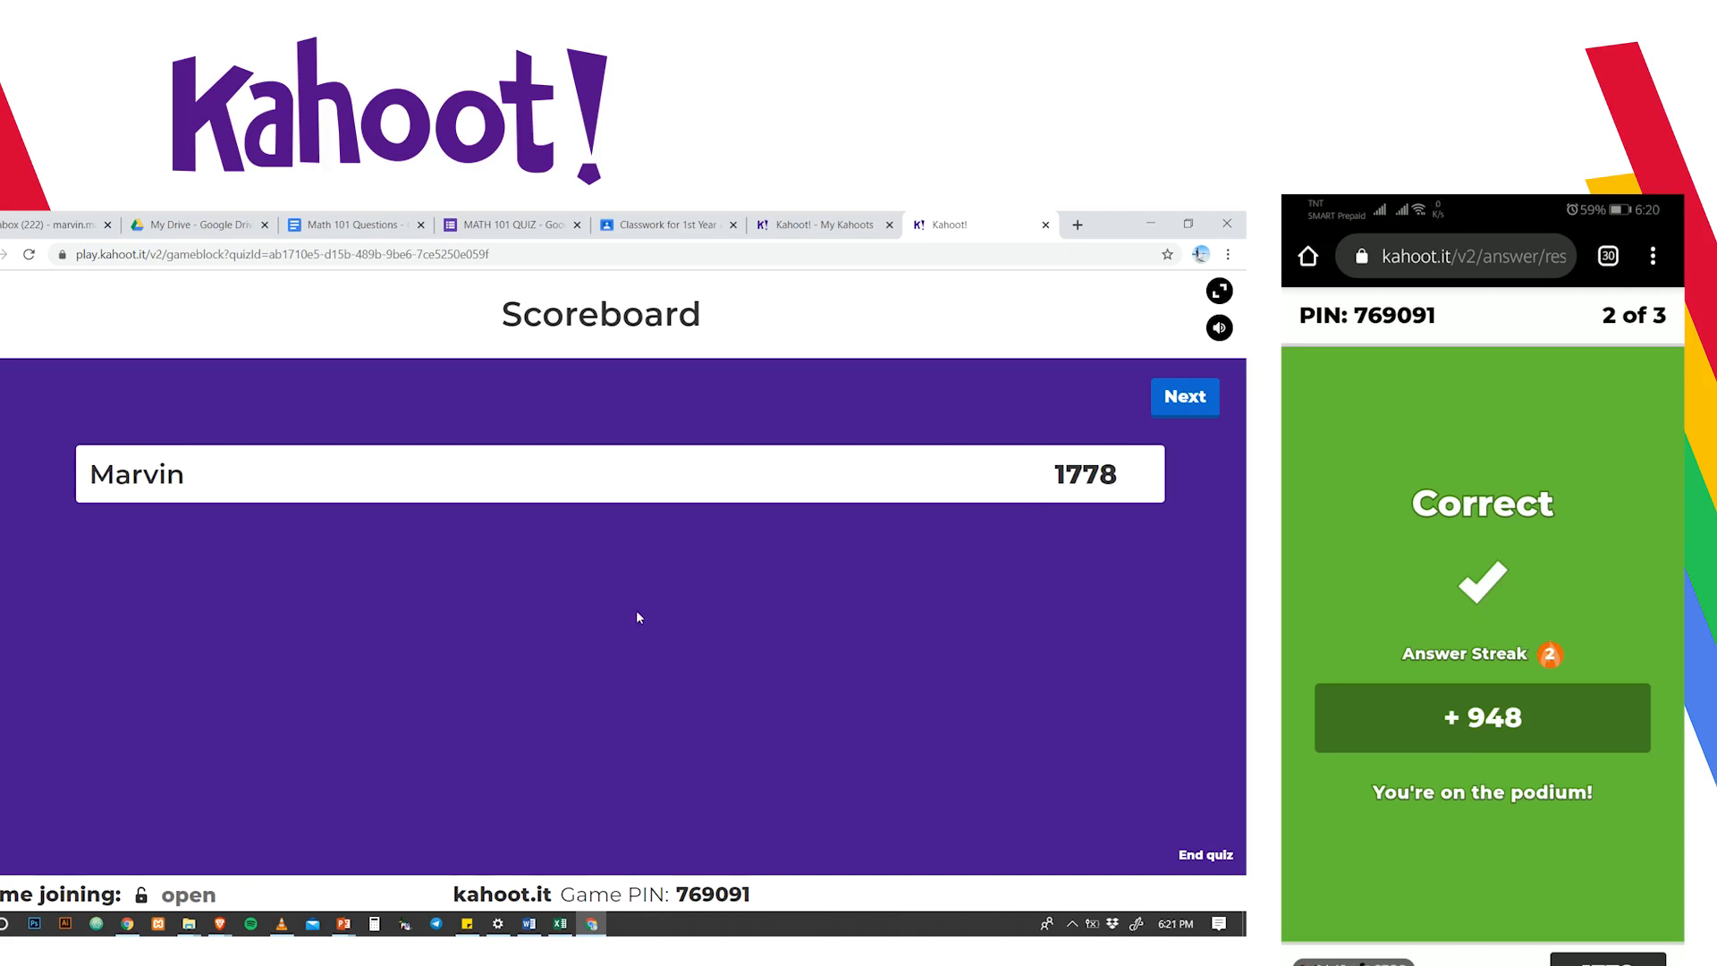
{"action": "left_click", "coordinate": [1188, 400]}
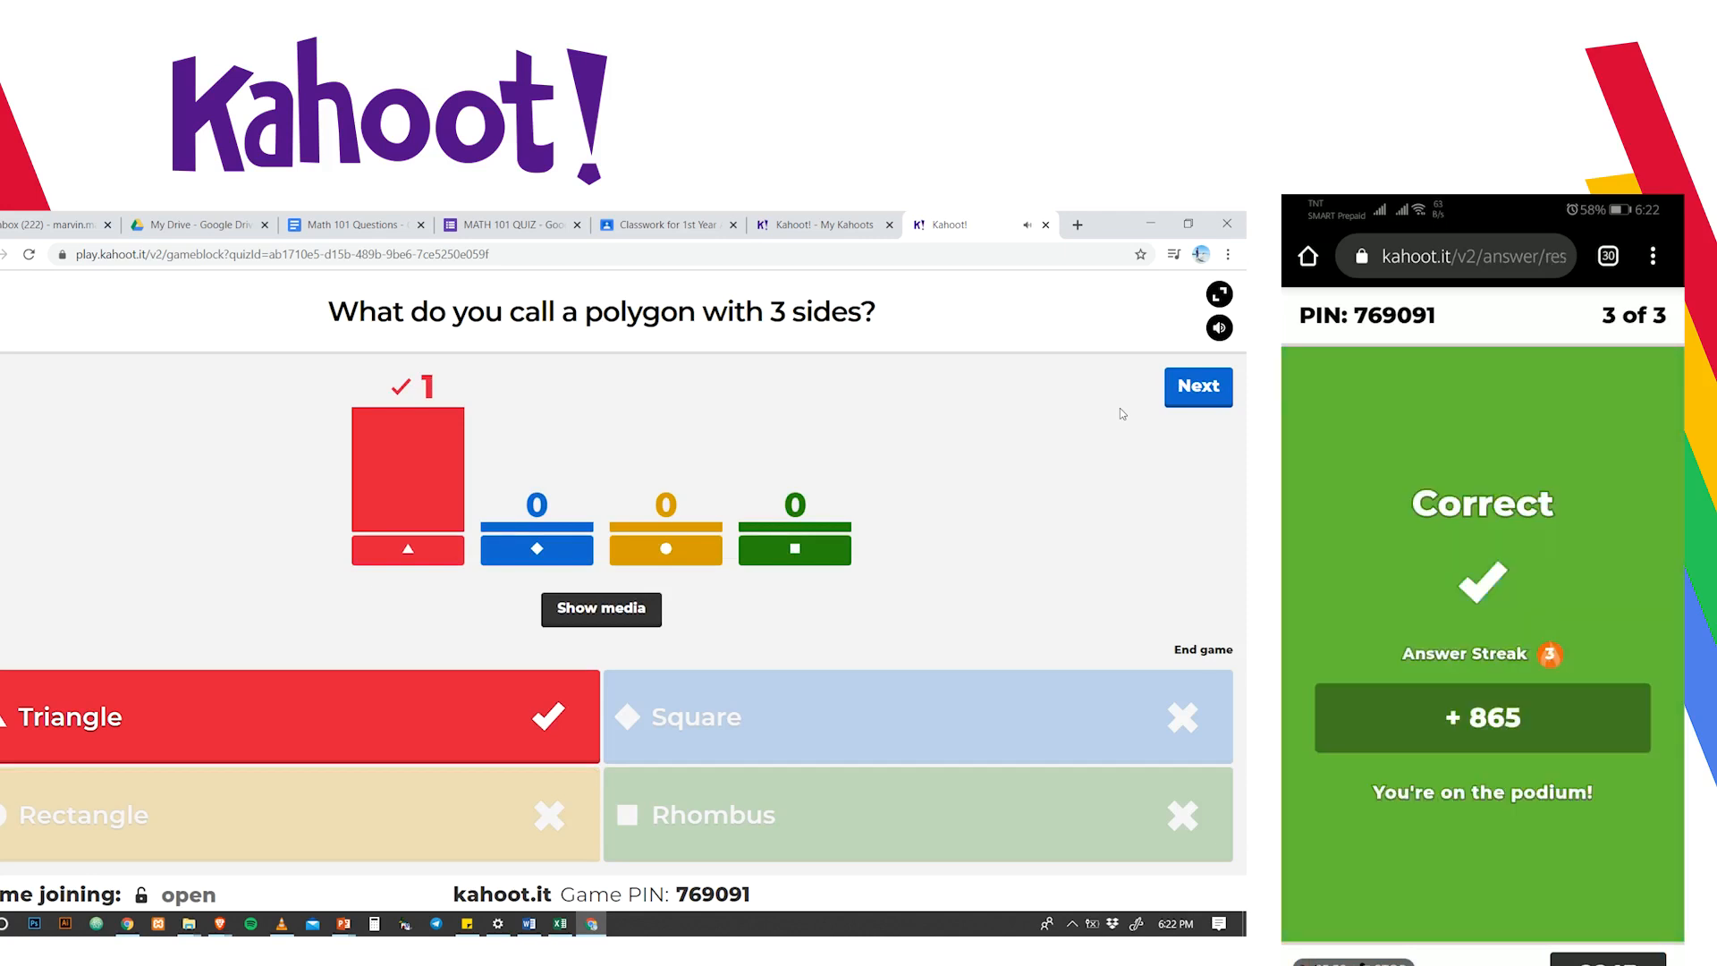
{"action": "left_click", "coordinate": [1190, 393]}
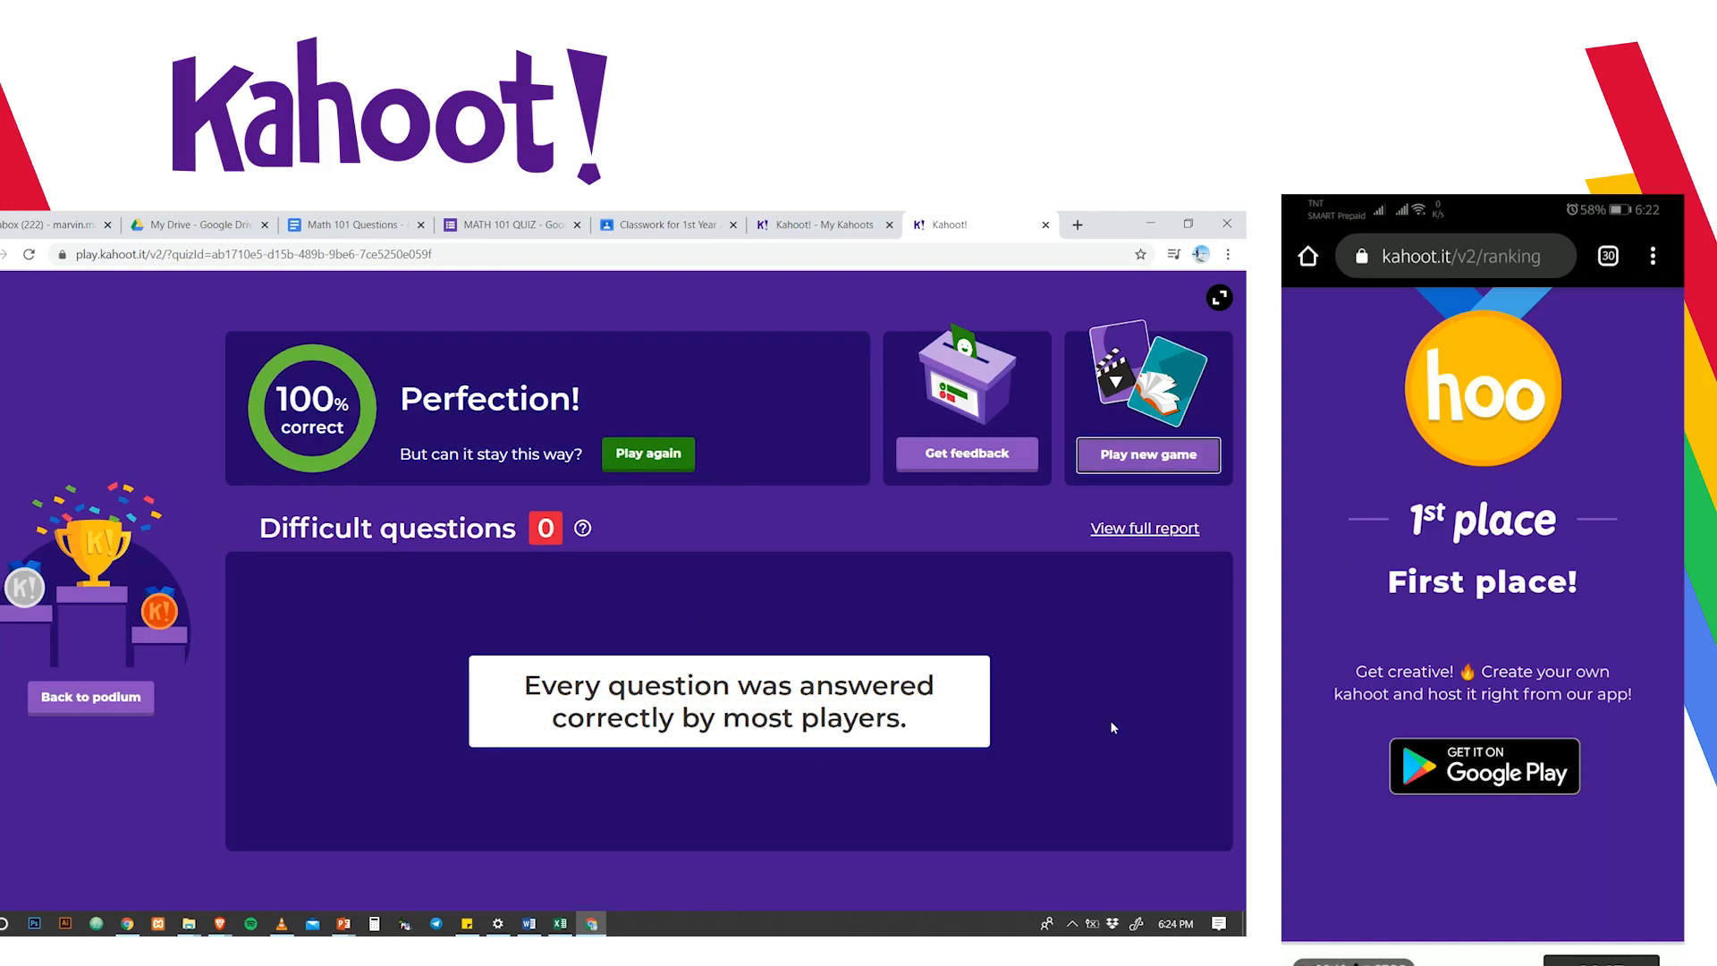
- Switch to the My Kahoots tab listing Math 101 Quiz at the top
{"action": "left_click", "coordinate": [804, 226]}
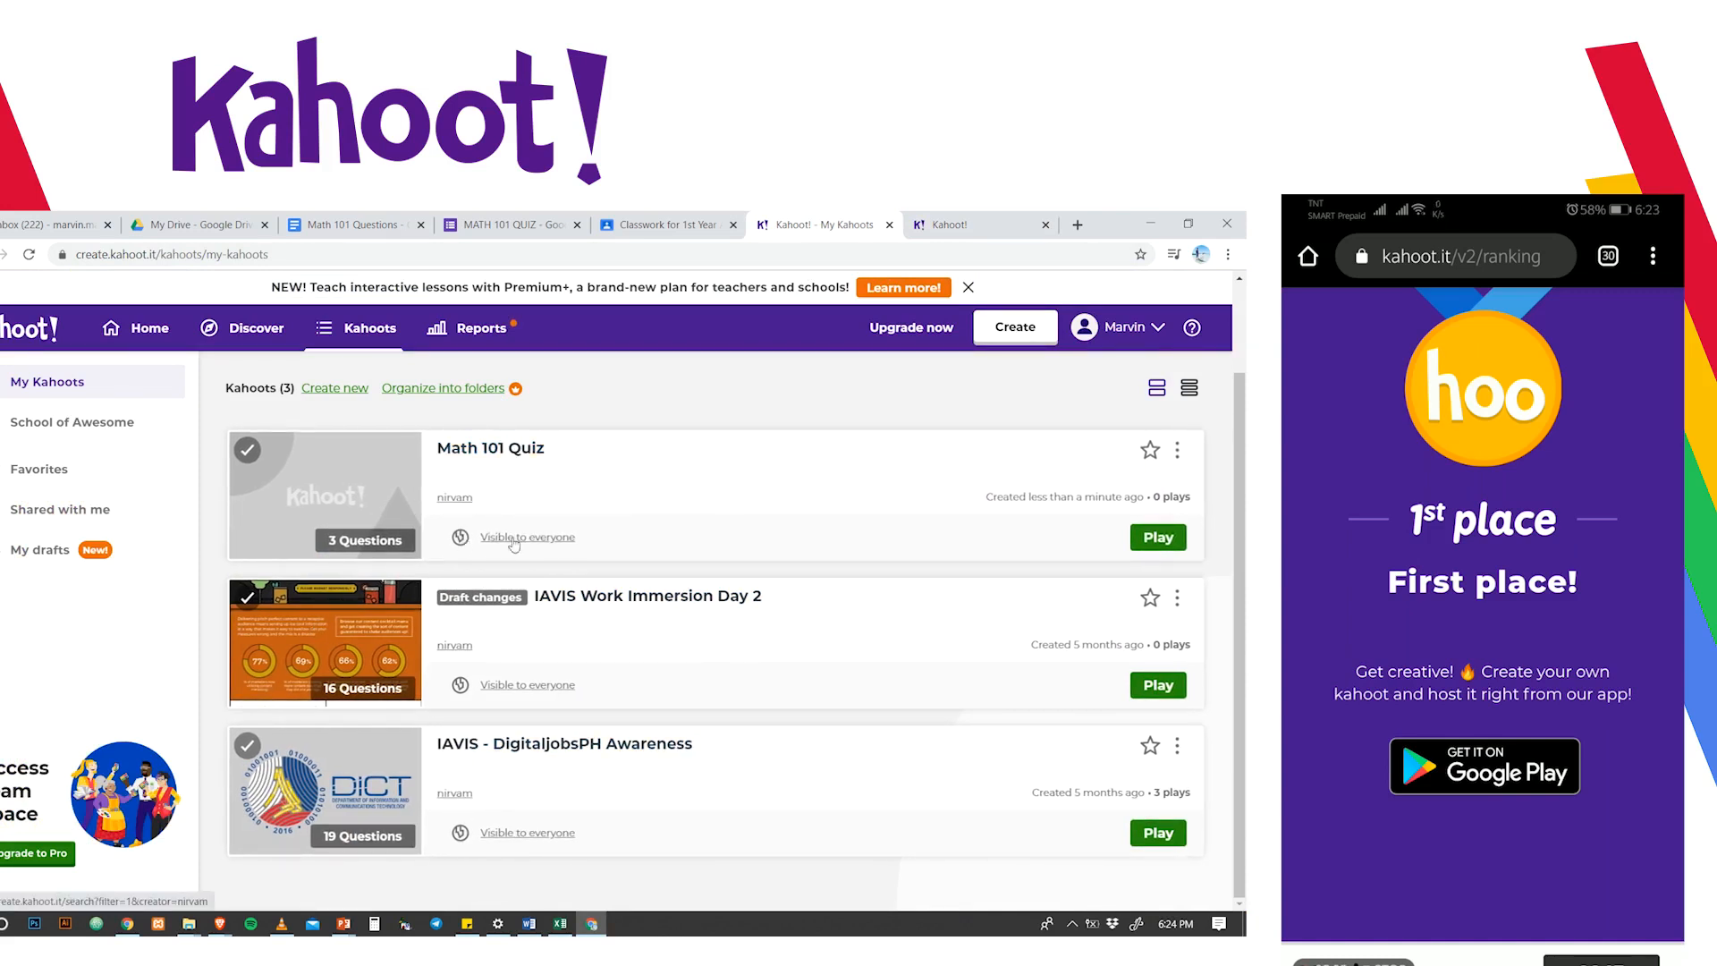
- From Math 101 Quiz, open Reports and view the Feb 4 4:52 pm IAVIS - DigitaljobsPH Awareness report
{"action": "left_click", "coordinate": [548, 484]}
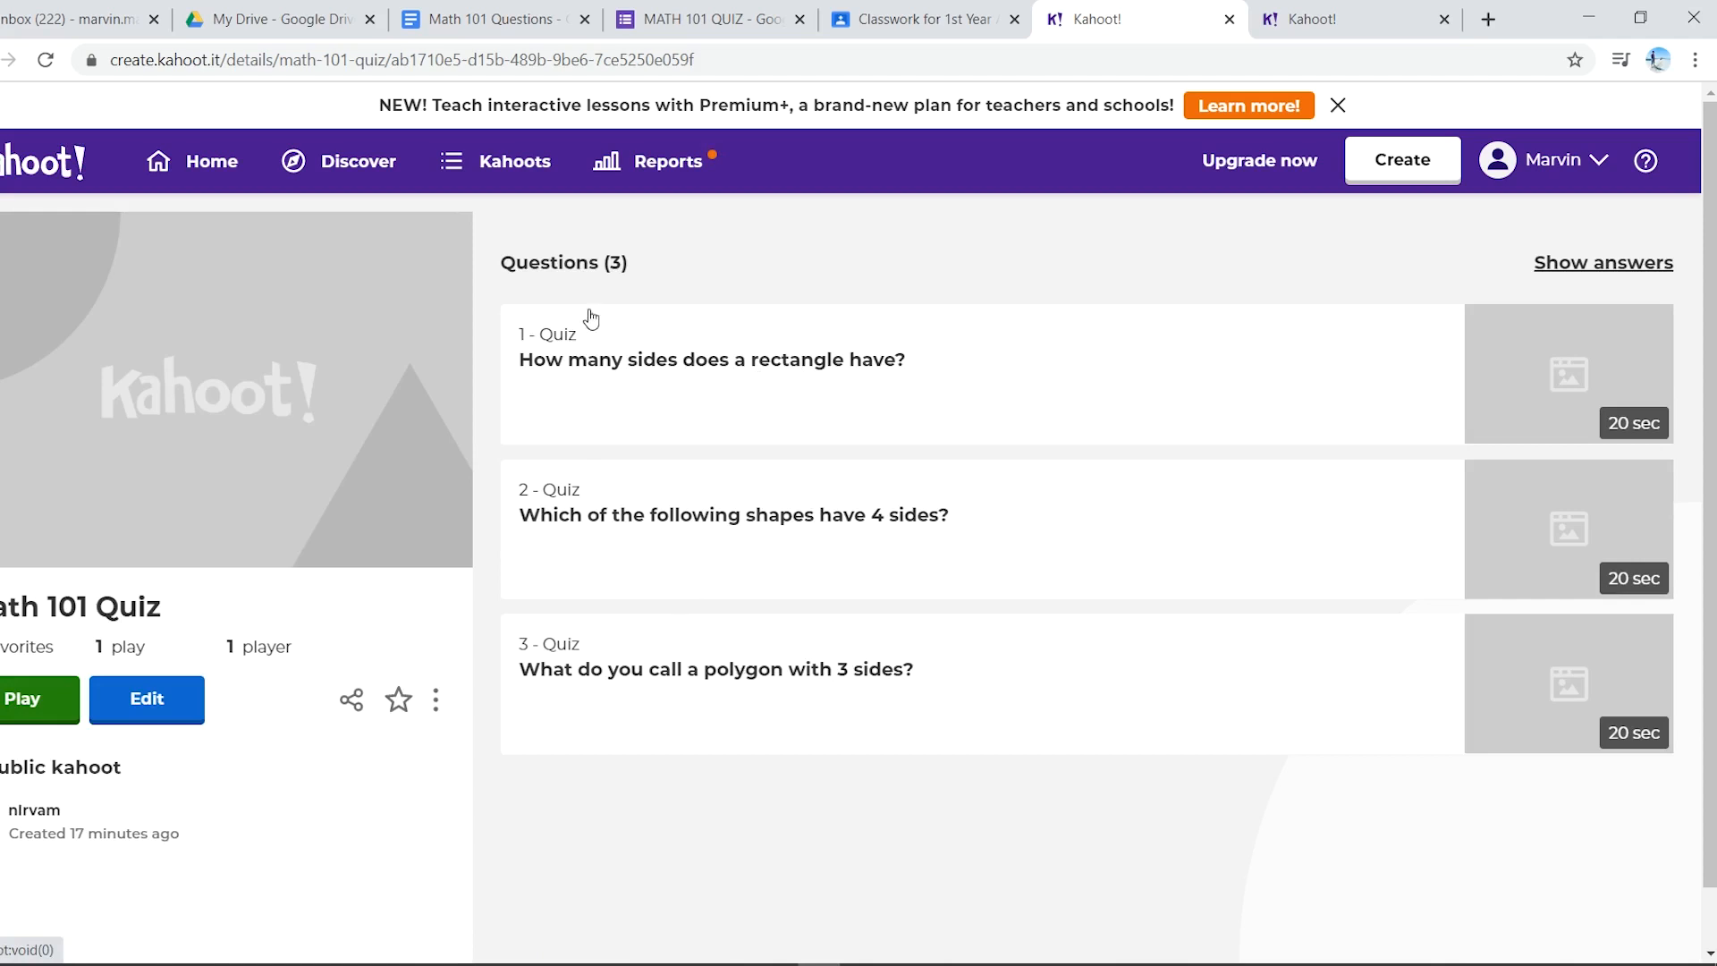
{"action": "left_click", "coordinate": [675, 162]}
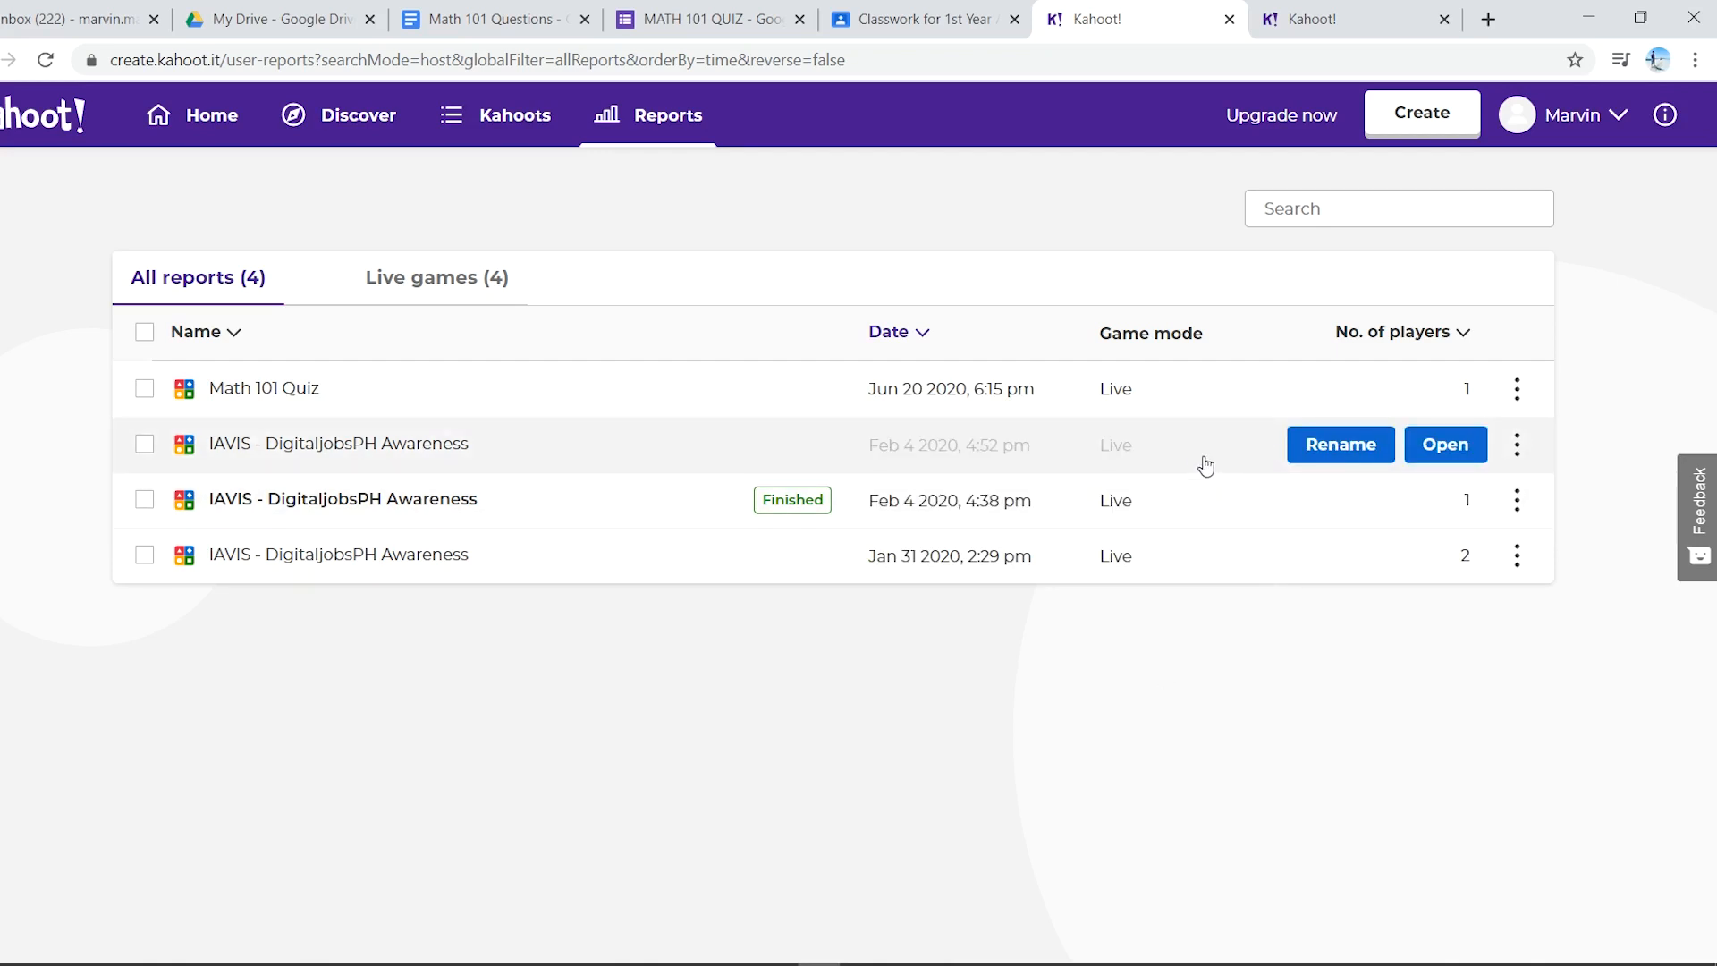
{"action": "left_click", "coordinate": [1131, 445]}
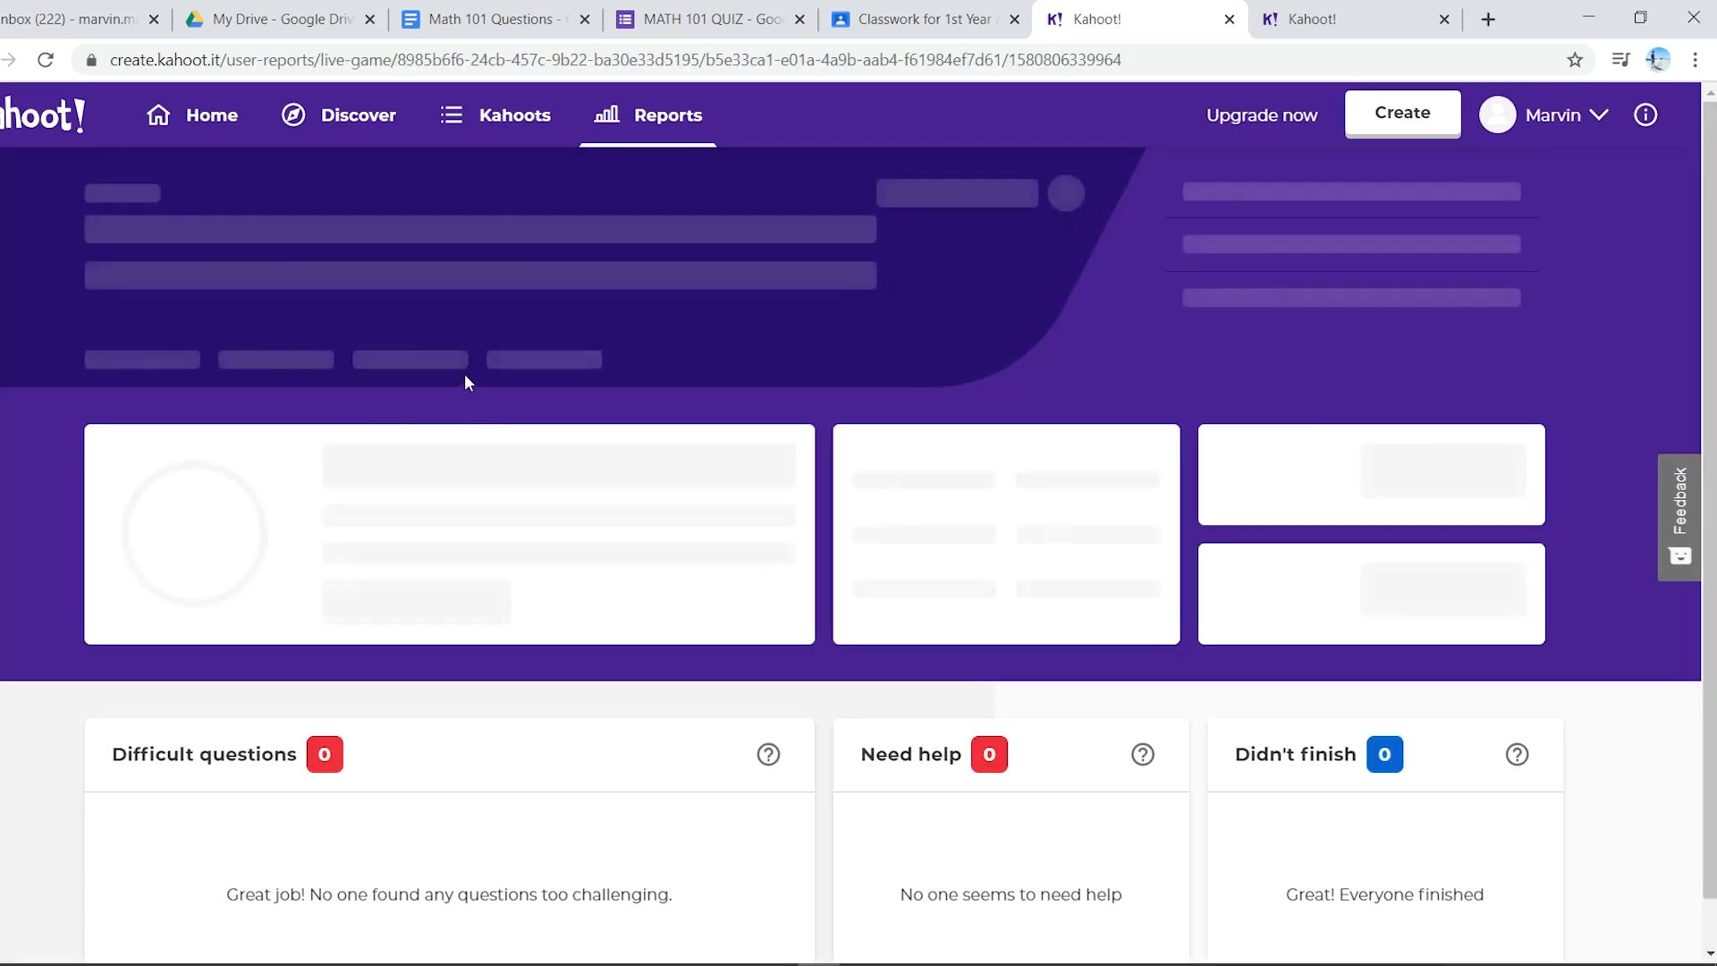
{"action": "scroll", "coordinate": [386, 367], "scroll_direction": "down", "scroll_amount": 1}
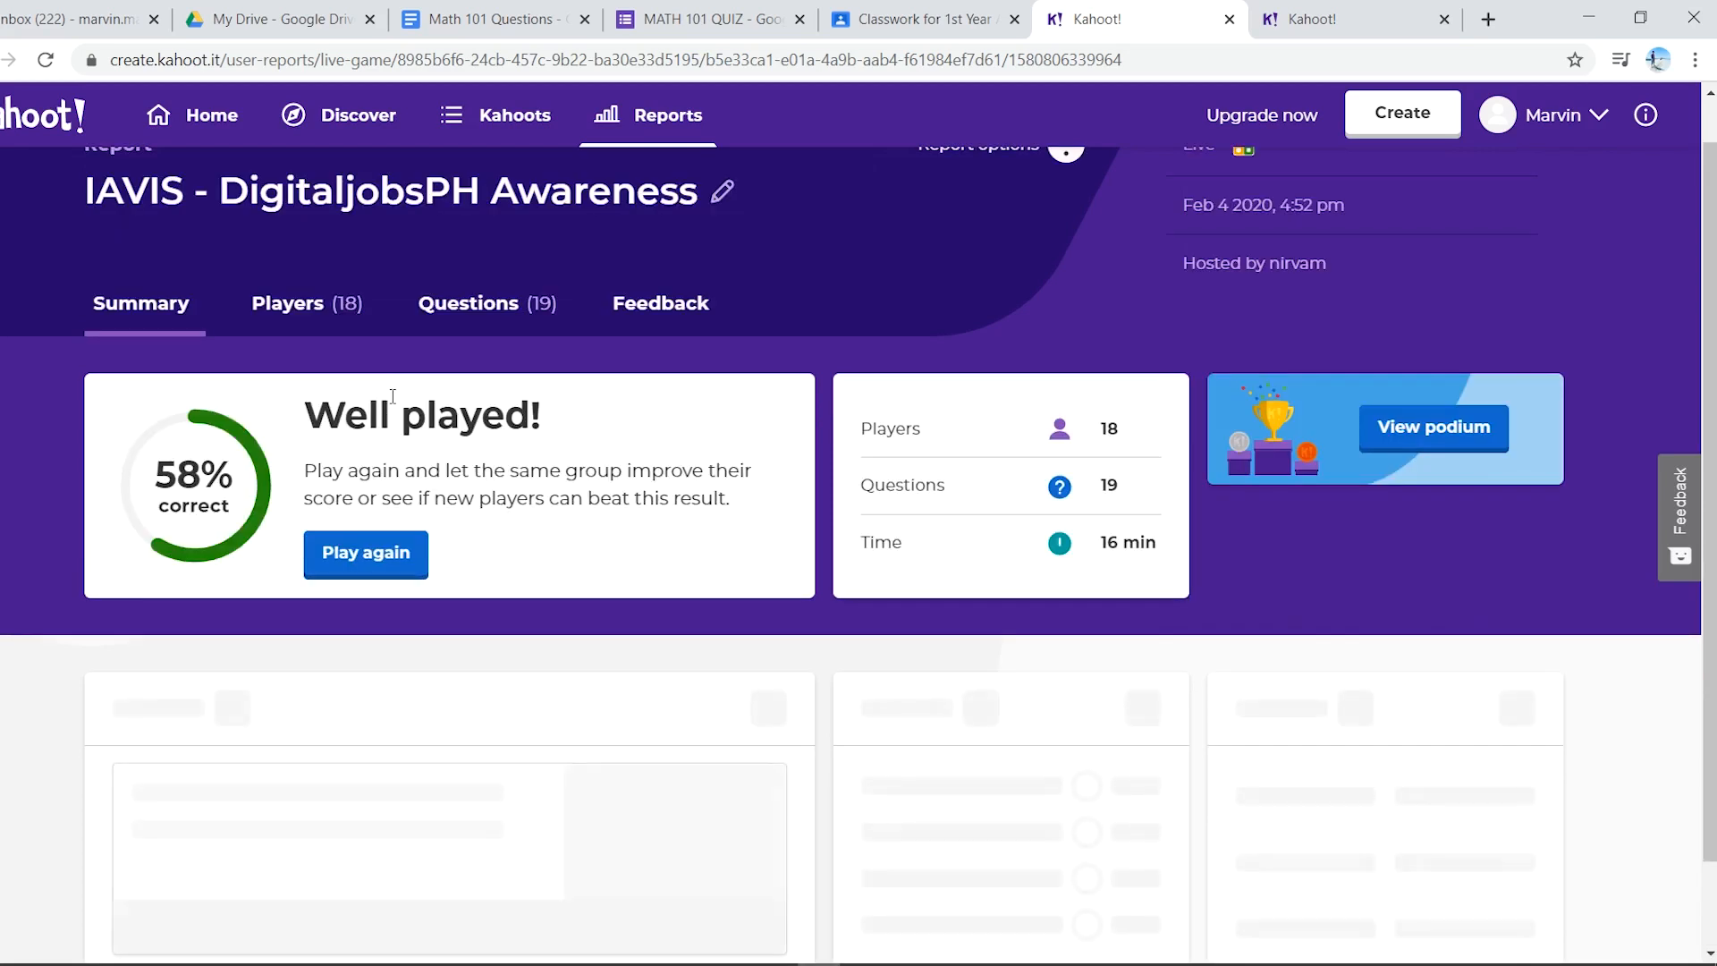
{"action": "scroll", "coordinate": [392, 397], "scroll_direction": "down", "scroll_amount": 2}
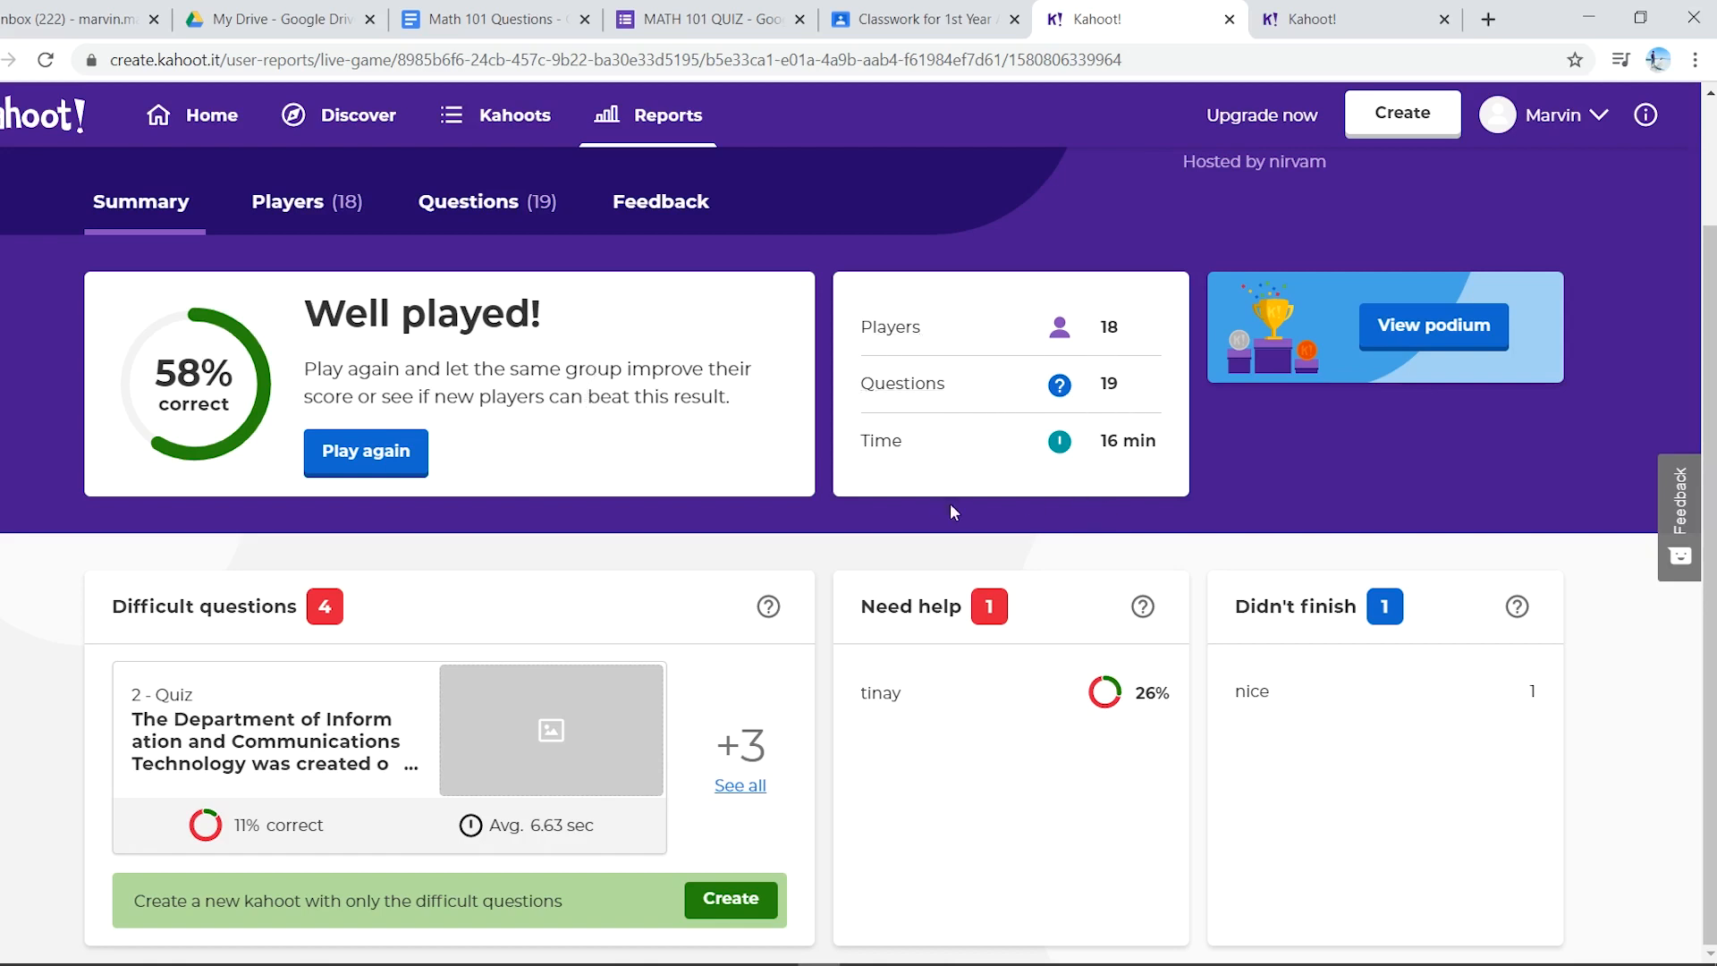
{"action": "scroll", "coordinate": [824, 781], "scroll_direction": "up", "scroll_amount": 2}
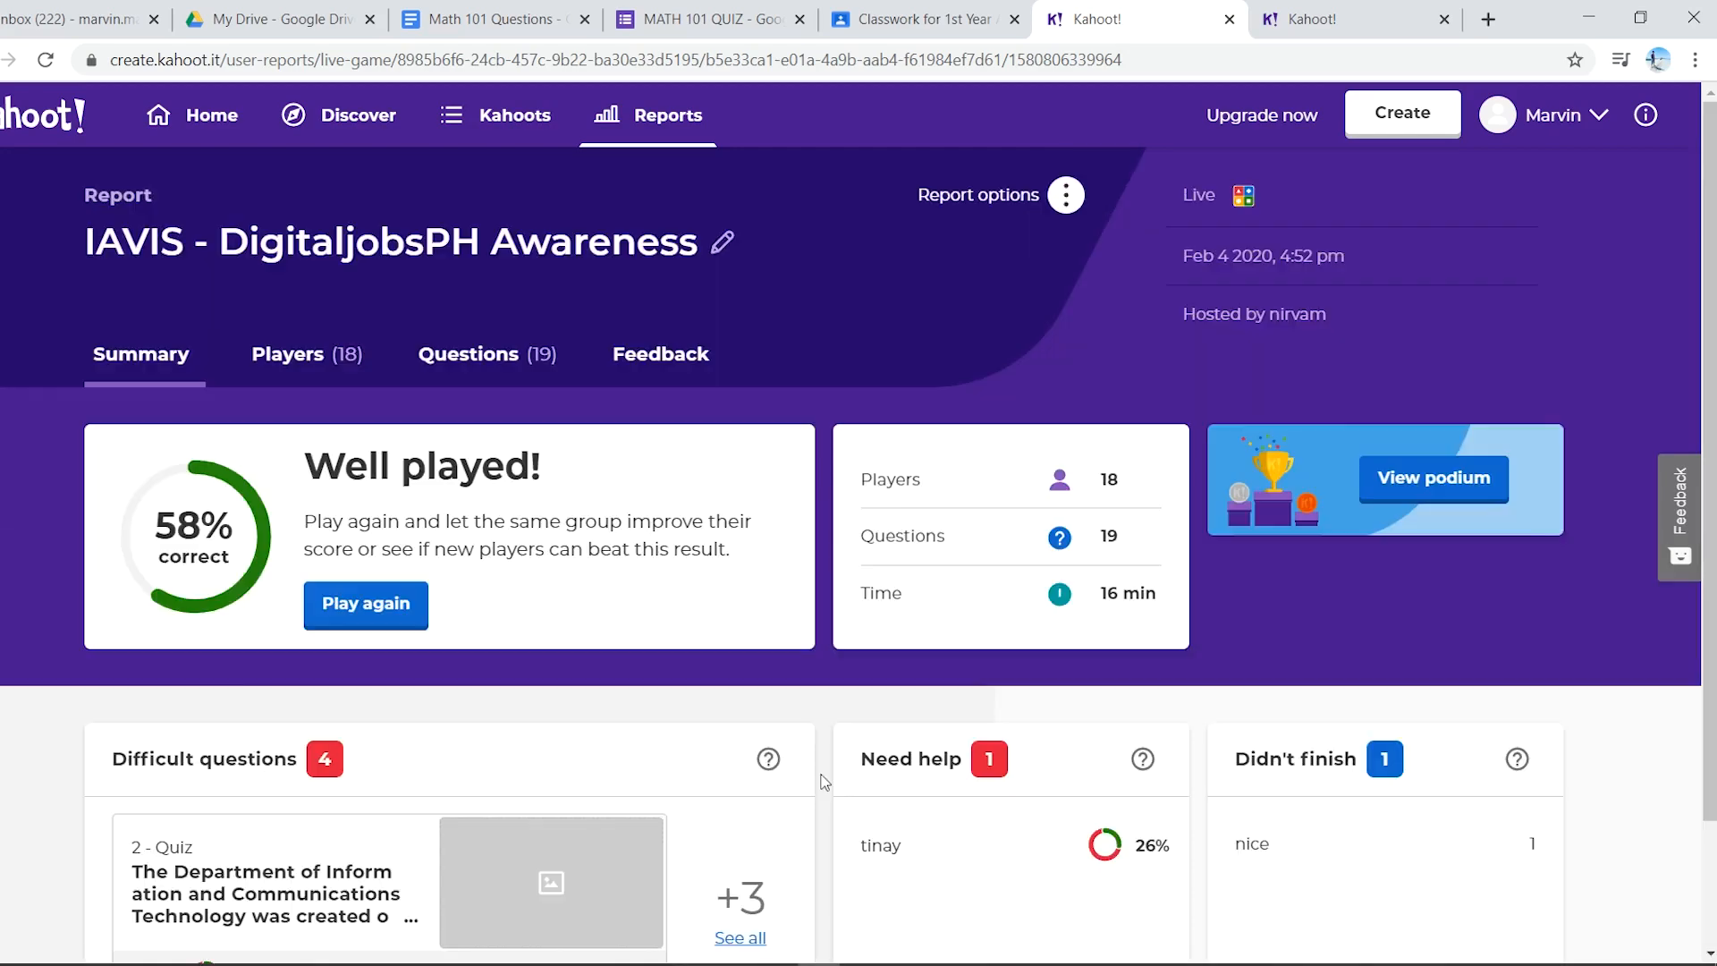
- Review the Players (18) ranking table, topped by 21 249 points at 89% correct
{"action": "left_click", "coordinate": [307, 356]}
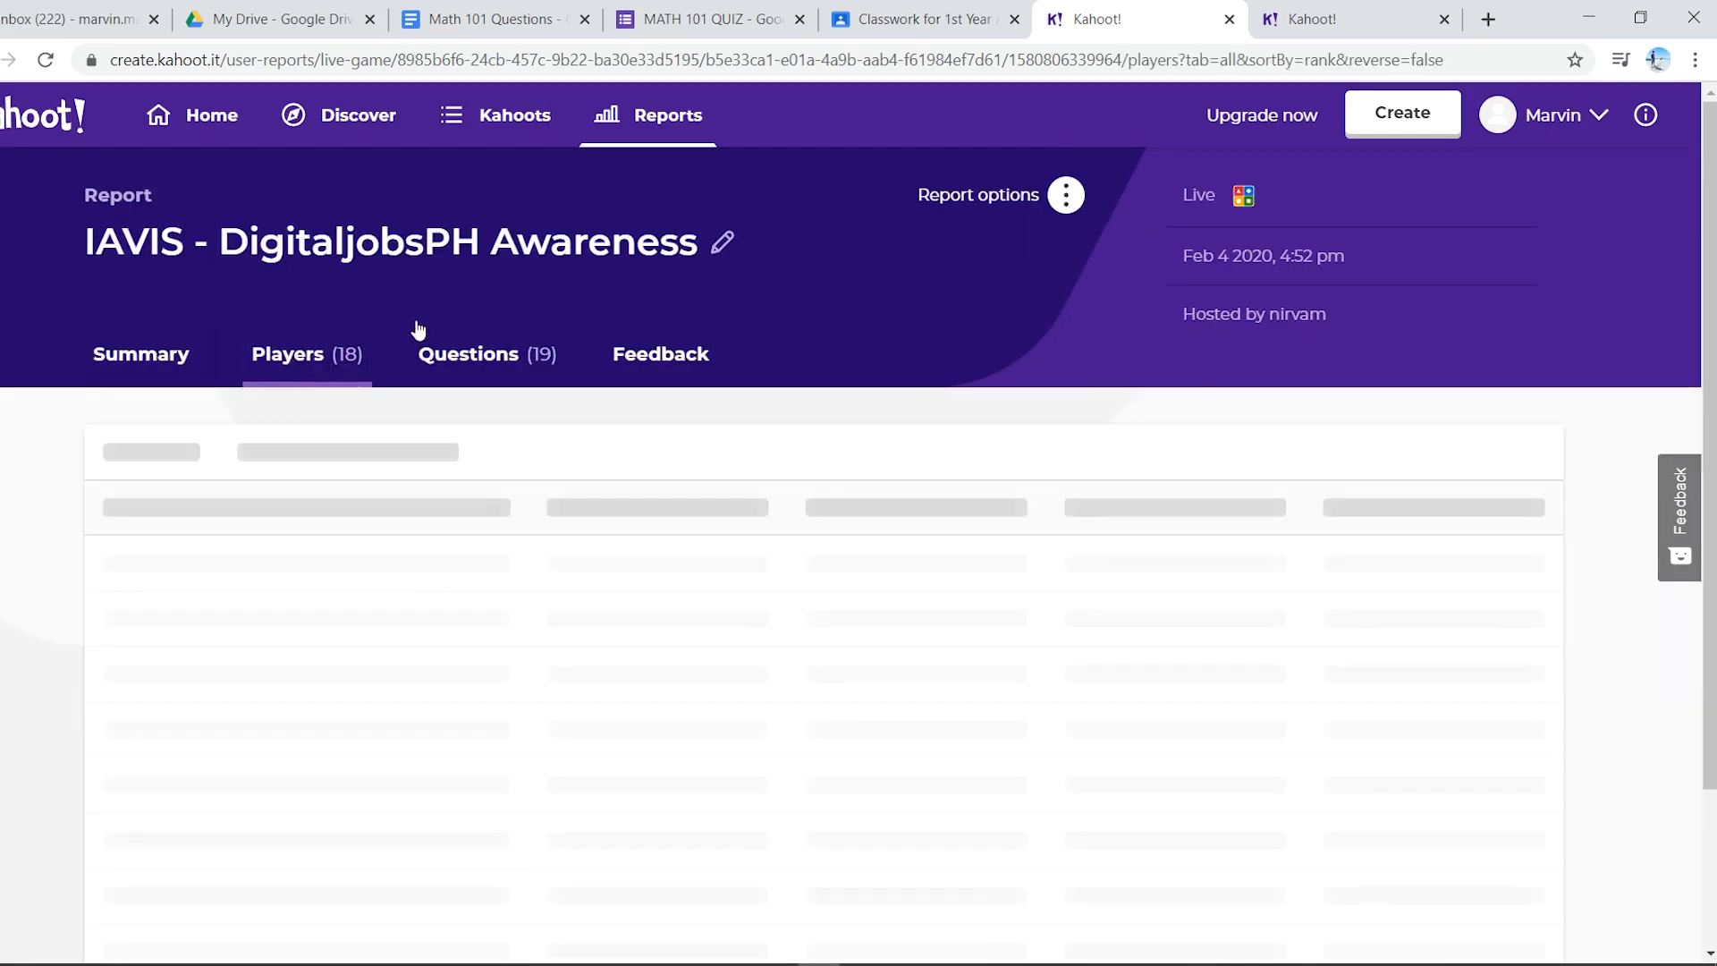
{"action": "scroll", "coordinate": [543, 611], "scroll_direction": "down", "scroll_amount": 1}
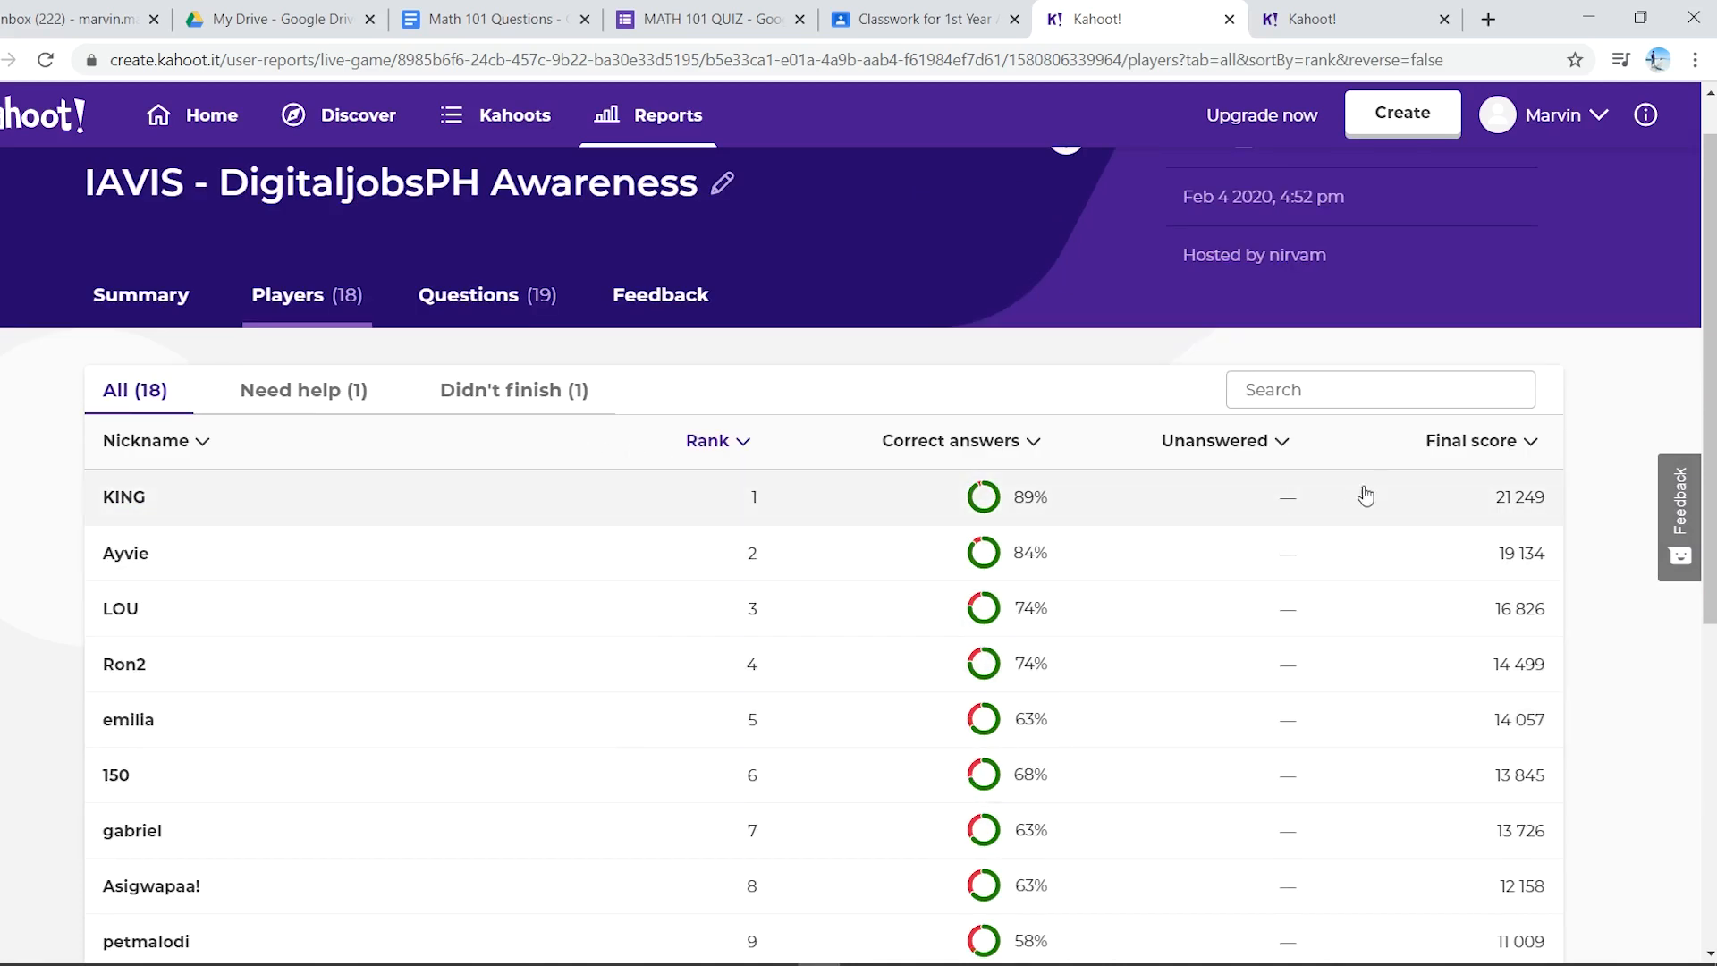
{"action": "scroll", "coordinate": [999, 602], "scroll_direction": "down", "scroll_amount": 1}
{"action": "scroll", "coordinate": [998, 602], "scroll_direction": "up", "scroll_amount": 1}
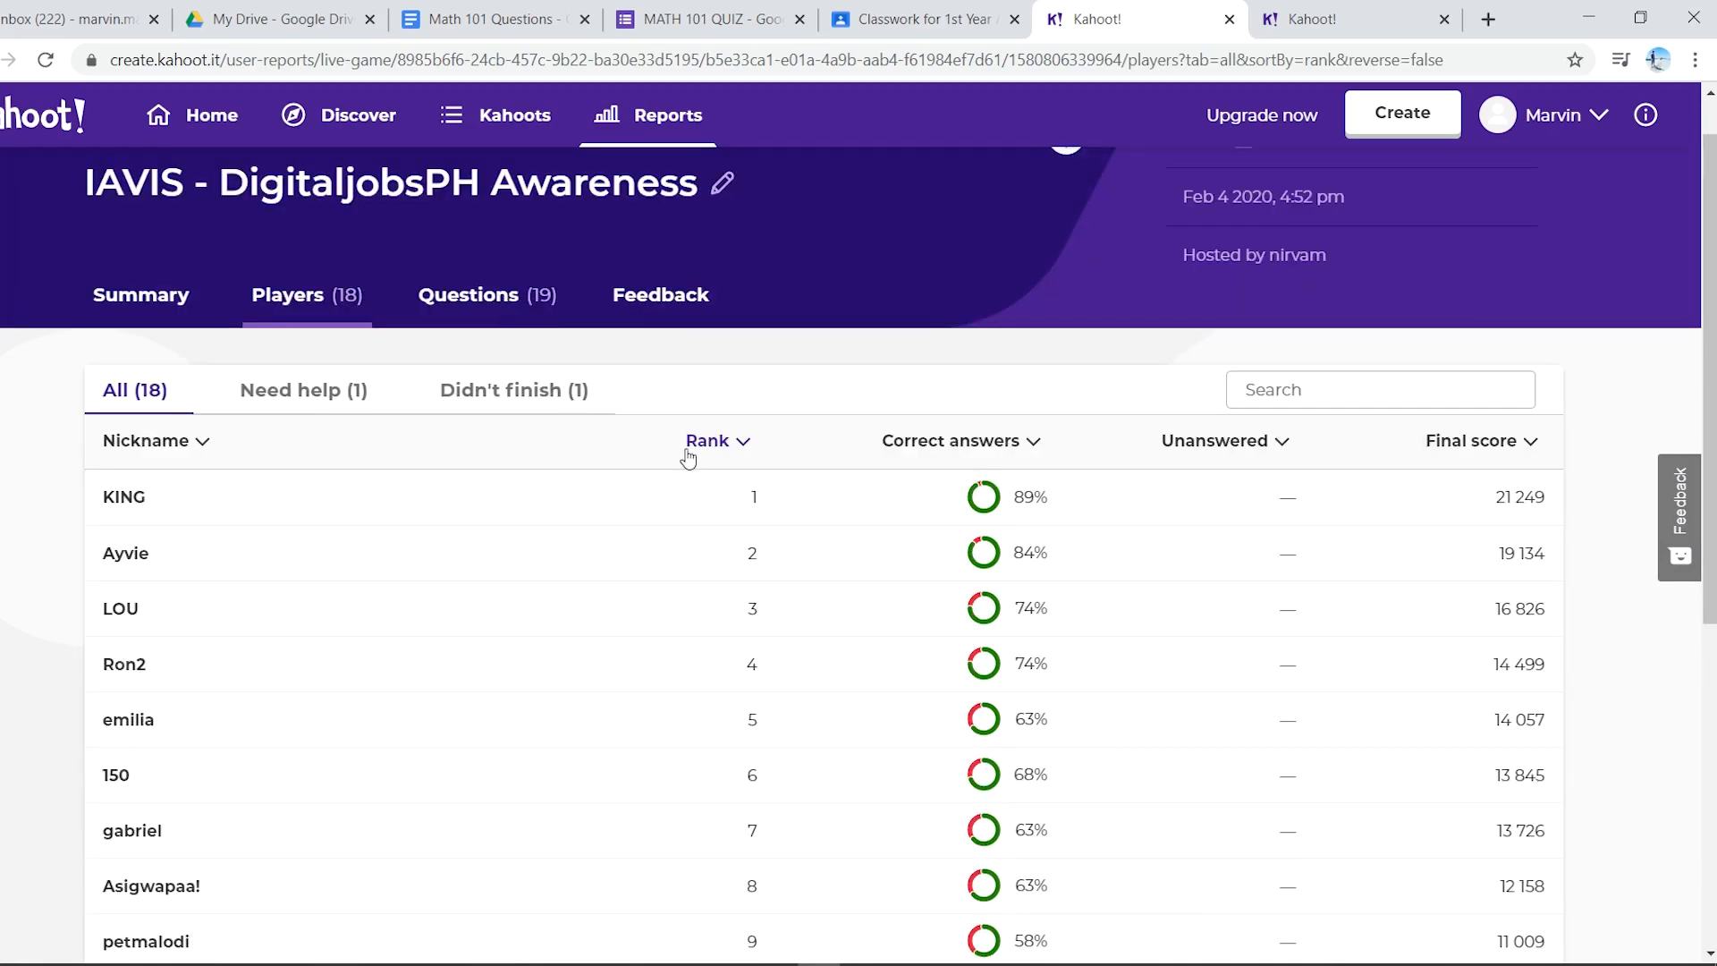
{"action": "scroll", "coordinate": [701, 572], "scroll_direction": "up", "scroll_amount": 1}
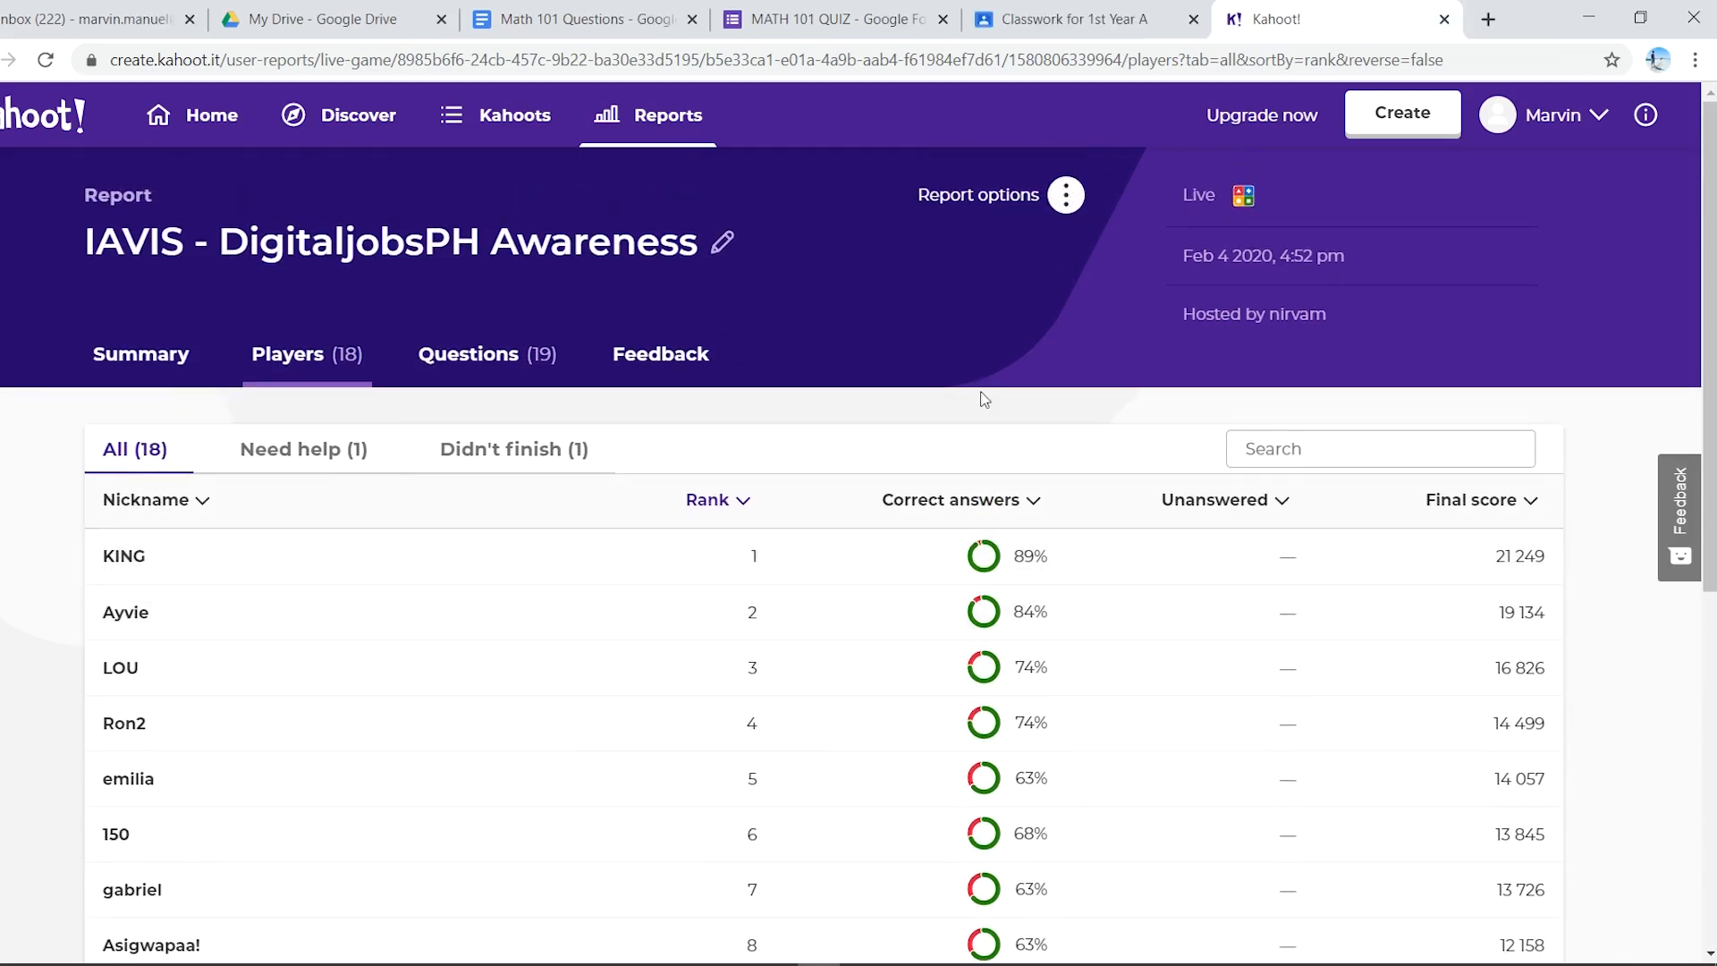
- Open a blank browser tab and bring the RECAP PowerPoint slide show back to the front
{"action": "left_click", "coordinate": [1487, 18]}
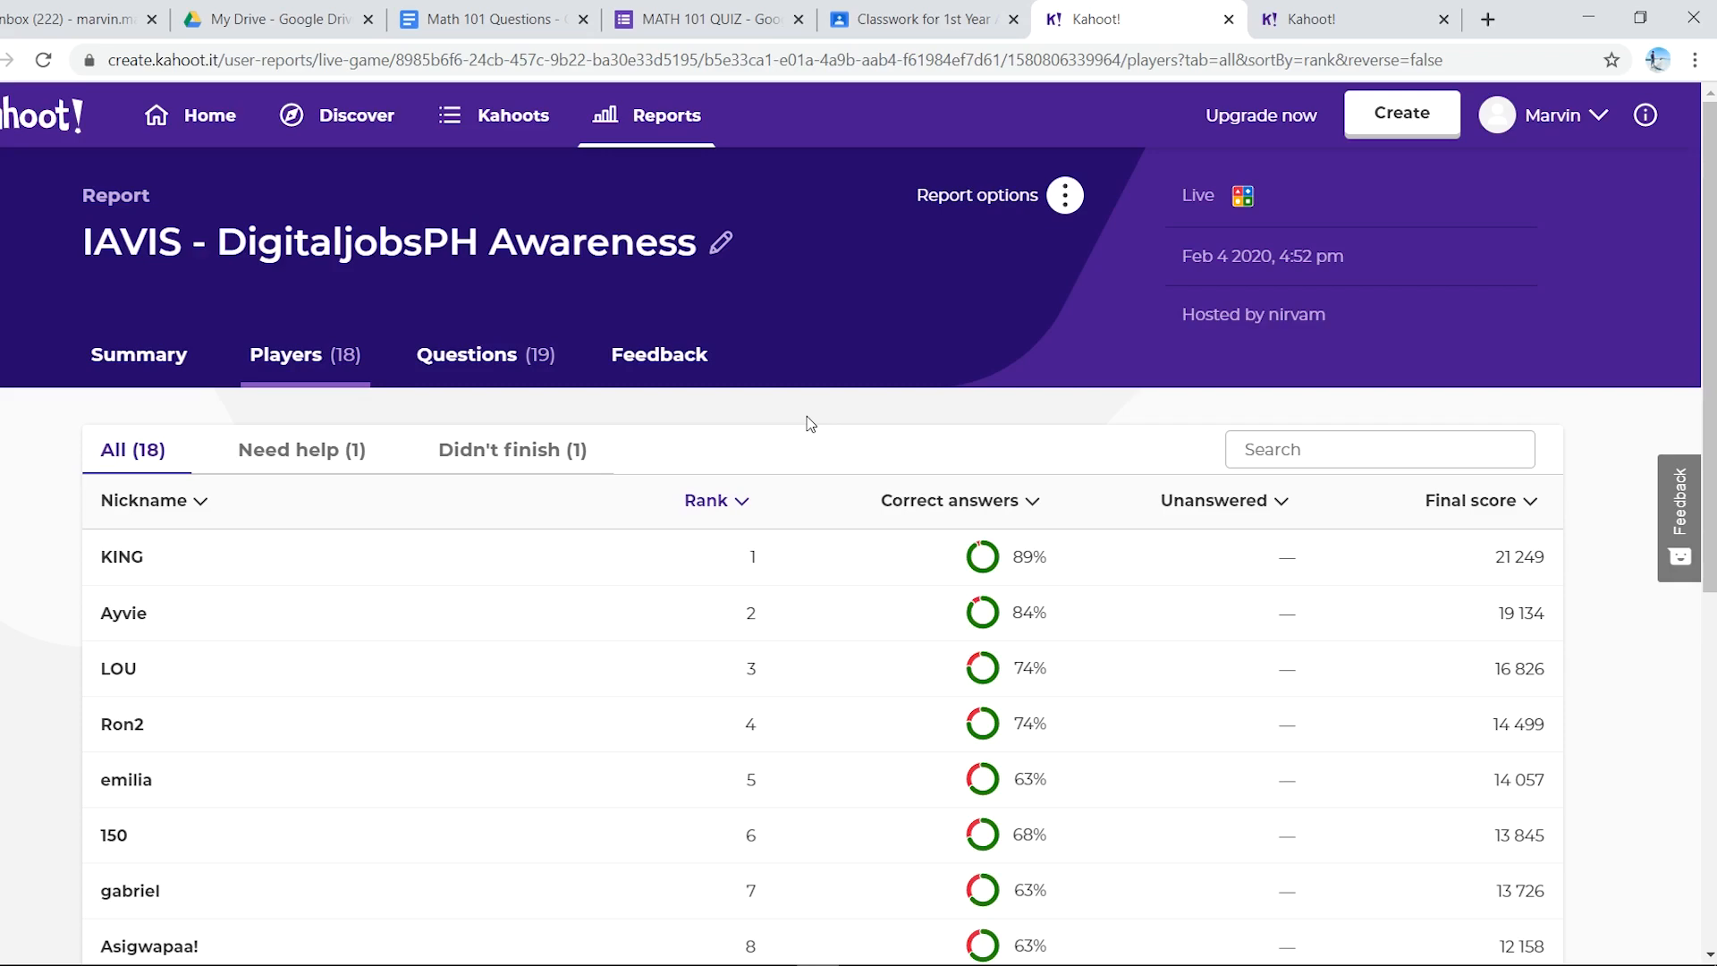
{"action": "mouse_move", "coordinate": [476, 964]}
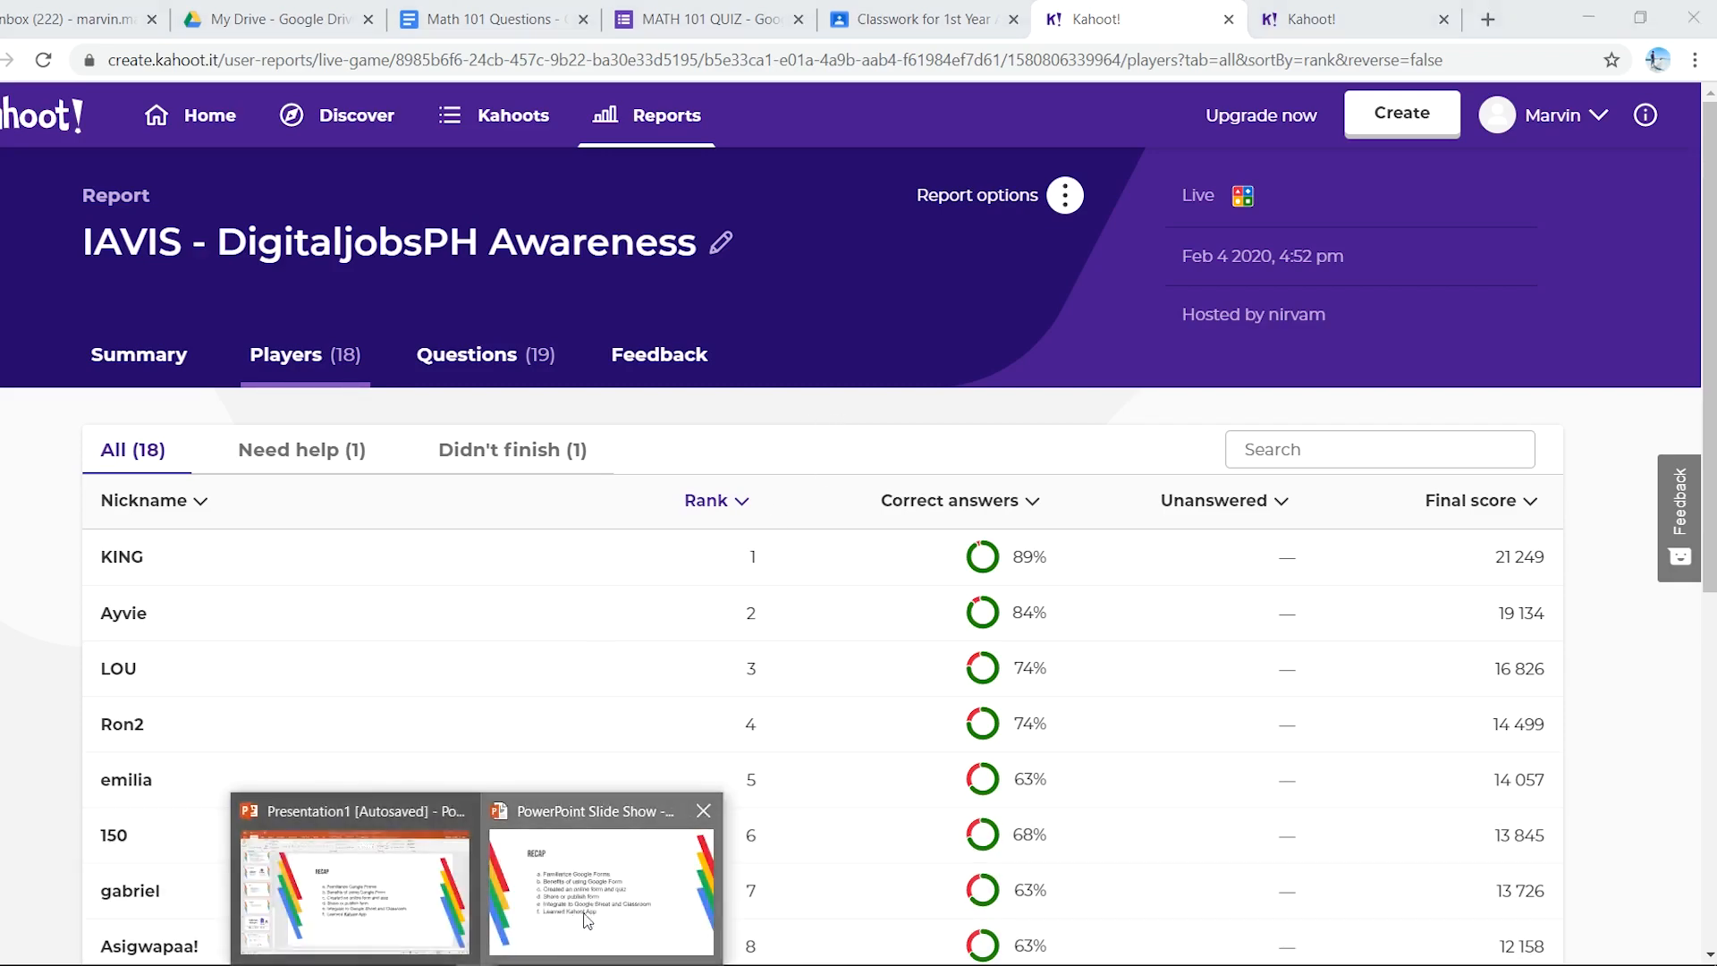
{"action": "left_click", "coordinate": [587, 918]}
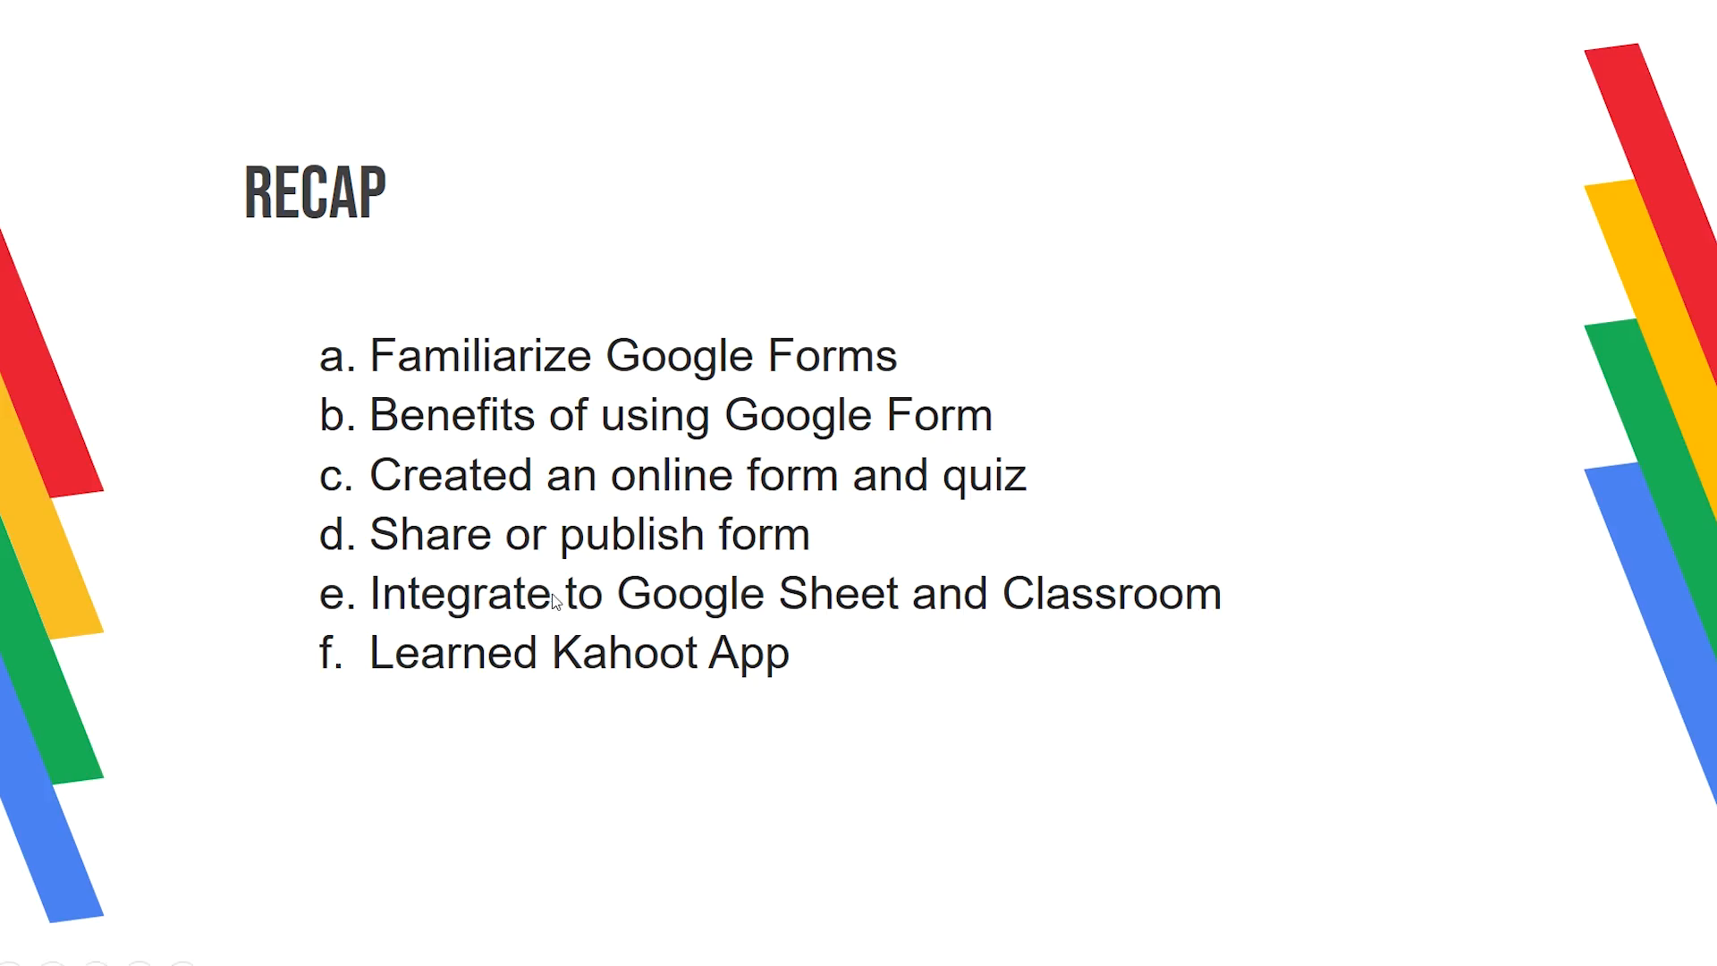